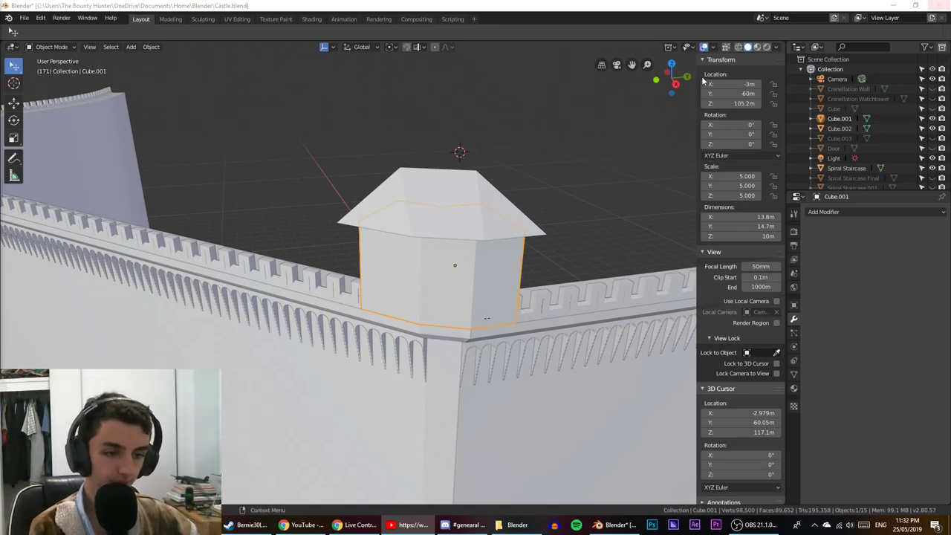
Close the open Steam chat window and the Blender file folder window.
{"action": "mouse_move", "coordinate": [251, 525]}
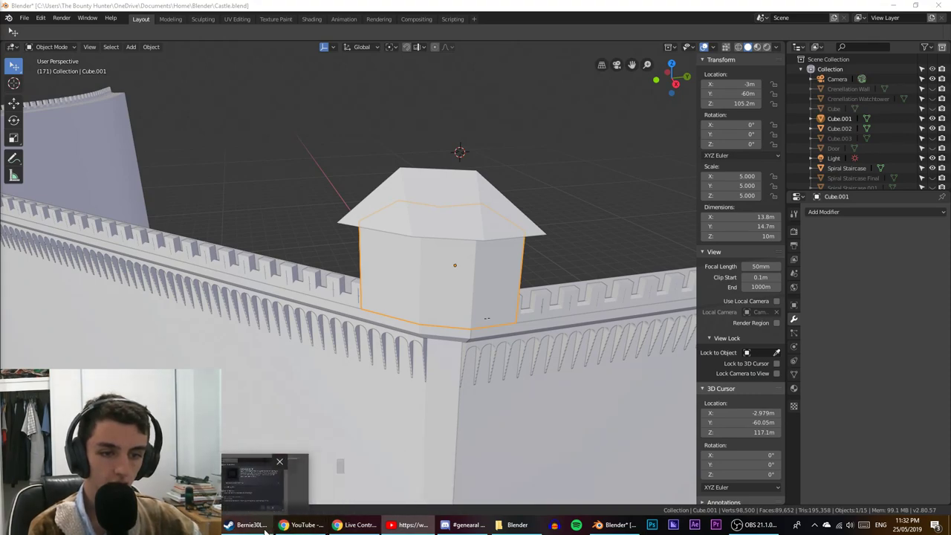
{"action": "left_click", "coordinate": [273, 462]}
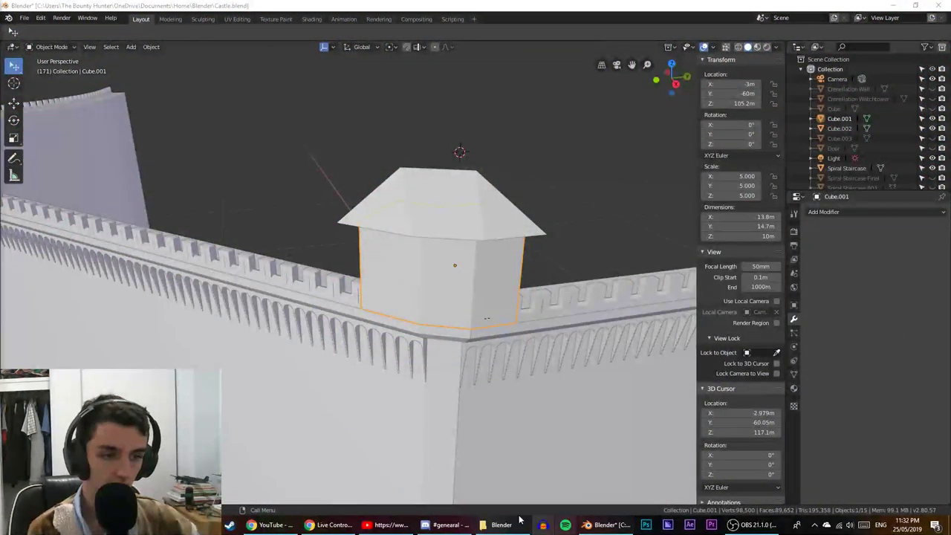
{"action": "mouse_move", "coordinate": [519, 495]}
{"action": "left_click", "coordinate": [548, 461]}
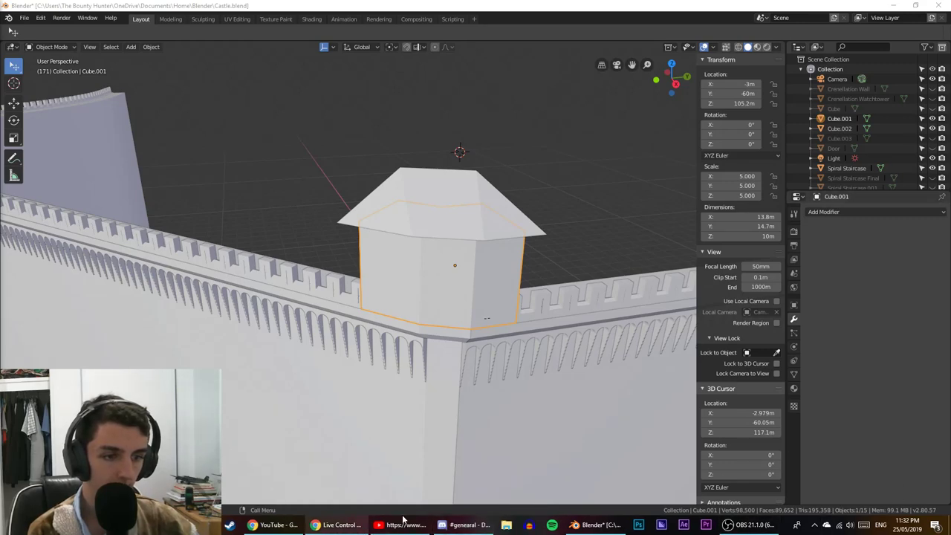
Examine the roofed corner turret and the walls adjoining it from several angles.
{"action": "scroll", "coordinate": [523, 469], "scroll_direction": "down", "scroll_amount": 8}
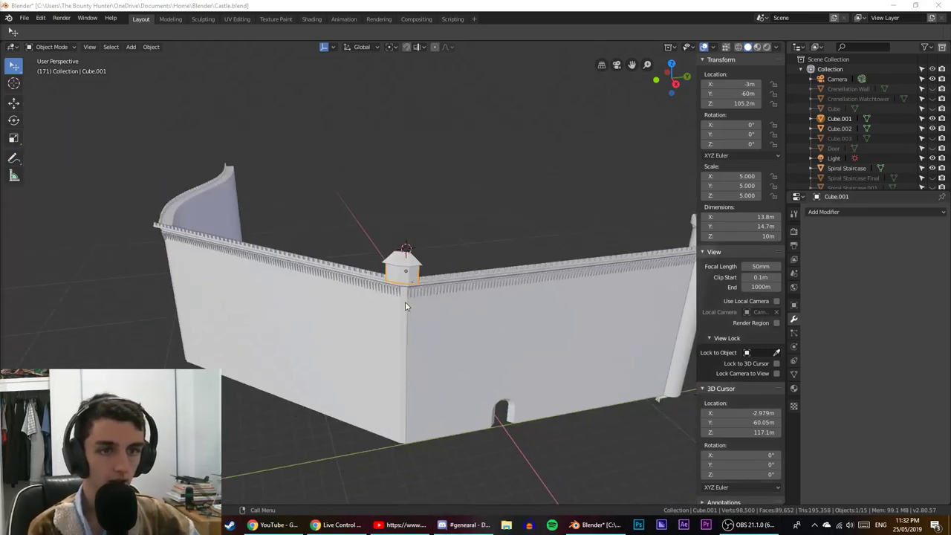
{"action": "scroll", "coordinate": [282, 322], "scroll_direction": "up", "scroll_amount": 3}
{"action": "middle_click_drag", "start_coordinate": [282, 325], "coordinate": [340, 278]}
{"action": "scroll", "coordinate": [349, 307], "scroll_direction": "up", "scroll_amount": 4}
{"action": "scroll", "coordinate": [386, 278], "scroll_direction": "up", "scroll_amount": 10}
{"action": "scroll", "coordinate": [405, 279], "scroll_direction": "down", "scroll_amount": 5}
{"action": "middle_click_drag", "start_coordinate": [406, 276], "coordinate": [389, 153]}
{"action": "scroll", "coordinate": [361, 321], "scroll_direction": "up", "scroll_amount": 4}
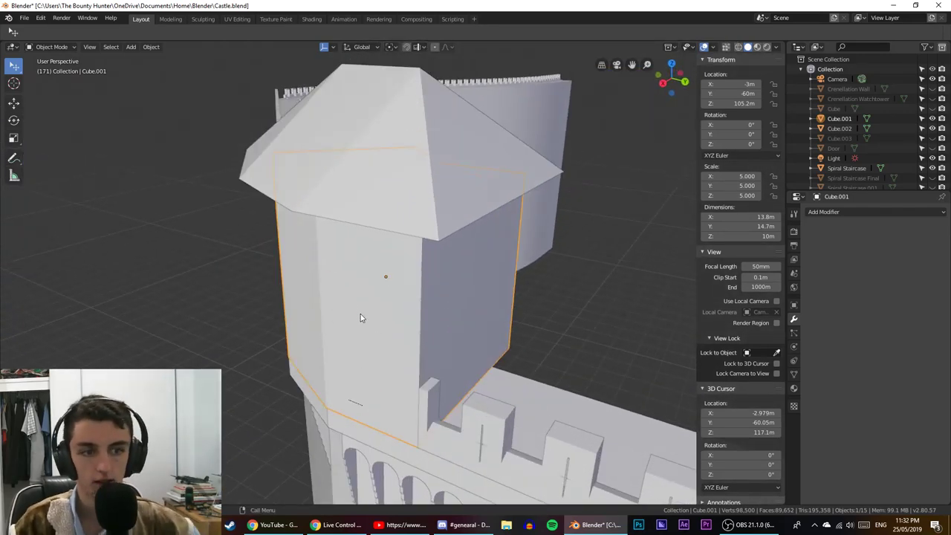
{"action": "scroll", "coordinate": [304, 332], "scroll_direction": "down", "scroll_amount": 4}
{"action": "middle_click_drag", "start_coordinate": [303, 332], "coordinate": [334, 319]}
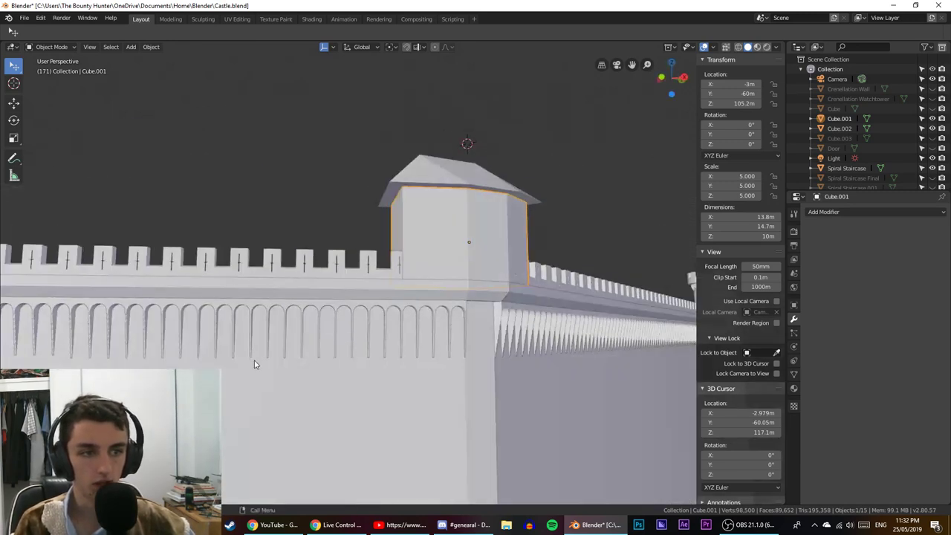
{"action": "scroll", "coordinate": [254, 360], "scroll_direction": "down", "scroll_amount": 3}
{"action": "middle_click_drag", "start_coordinate": [217, 357], "coordinate": [239, 382]}
{"action": "scroll", "coordinate": [301, 389], "scroll_direction": "down", "scroll_amount": 4}
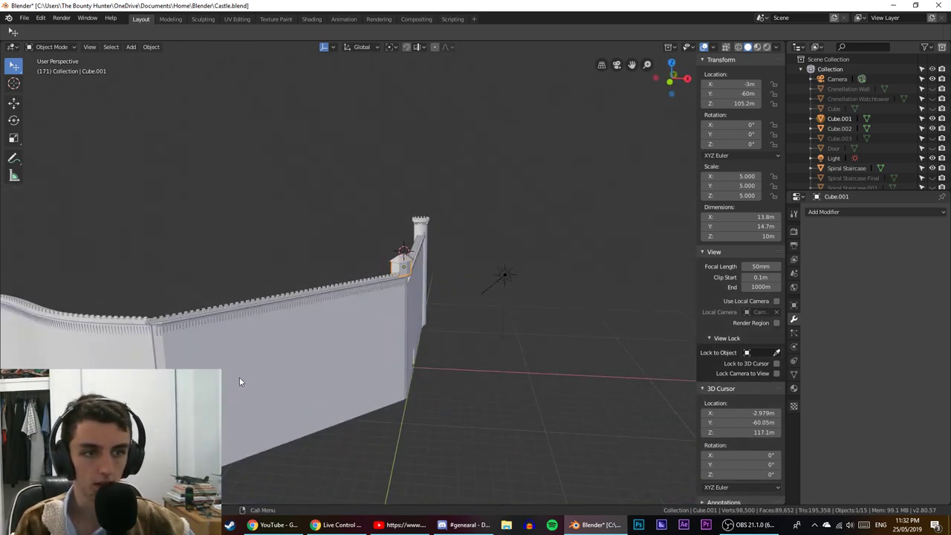
Inspect the angled wall and the front wall with the doorway from outside and above.
{"action": "left_click", "coordinate": [371, 315]}
{"action": "middle_click_drag", "start_coordinate": [428, 310], "coordinate": [440, 350]}
{"action": "scroll", "coordinate": [439, 346], "scroll_direction": "up", "scroll_amount": 3}
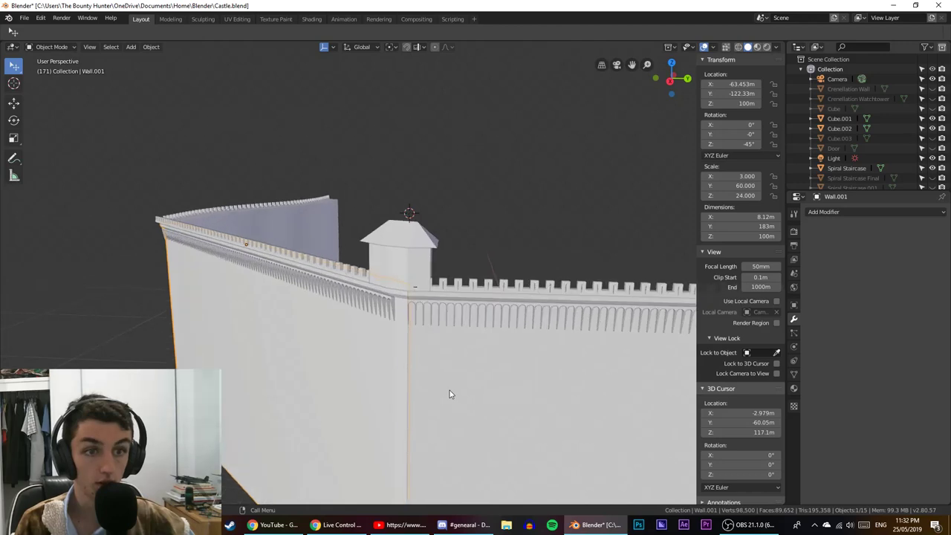
{"action": "scroll", "coordinate": [330, 361], "scroll_direction": "down", "scroll_amount": 4}
{"action": "middle_click_drag", "start_coordinate": [344, 372], "coordinate": [365, 327]}
{"action": "key", "text": "Caps_Lock"}
{"action": "key", "text": "Caps_Lock"}
{"action": "scroll", "coordinate": [410, 363], "scroll_direction": "up", "scroll_amount": 5}
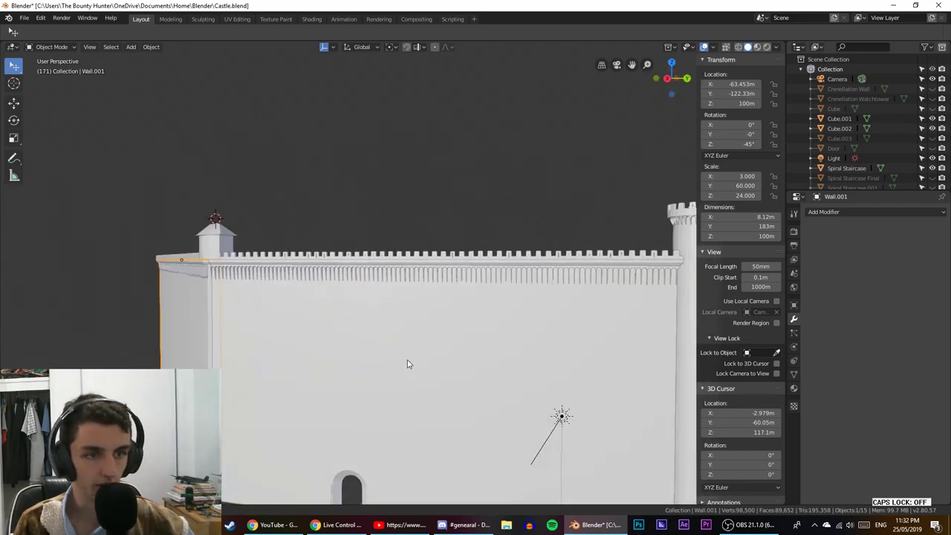
{"action": "scroll", "coordinate": [323, 366], "scroll_direction": "down", "scroll_amount": 5}
{"action": "middle_click_drag", "start_coordinate": [323, 365], "coordinate": [362, 401]}
{"action": "scroll", "coordinate": [361, 349], "scroll_direction": "up", "scroll_amount": 3}
{"action": "middle_click_drag", "start_coordinate": [363, 343], "coordinate": [368, 321]}
{"action": "left_click", "coordinate": [353, 411]}
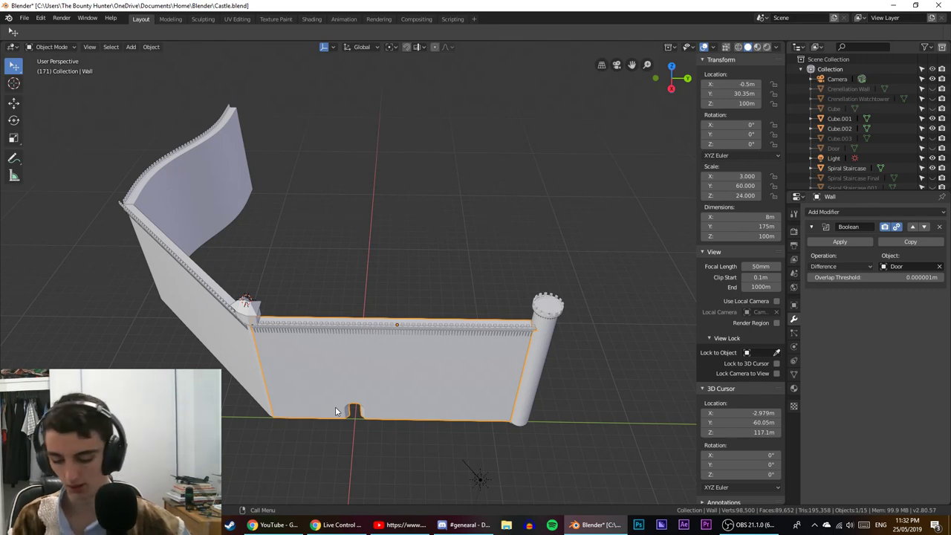
{"action": "middle_click_drag", "start_coordinate": [266, 265], "coordinate": [400, 377]}
Delete the S-curved wall section attached to the far end of the angled wall.
{"action": "left_click", "coordinate": [214, 168]}
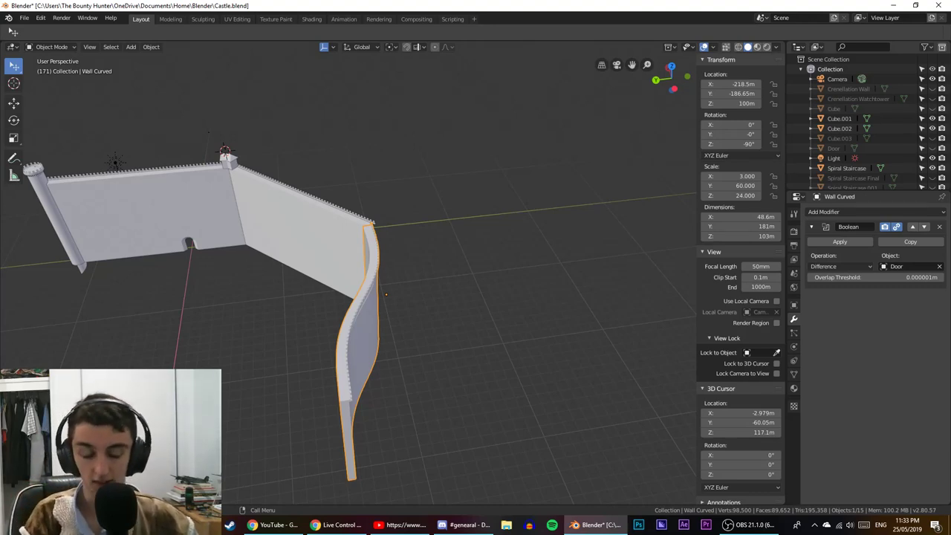
{"action": "middle_click_drag", "start_coordinate": [635, 266], "coordinate": [476, 350]}
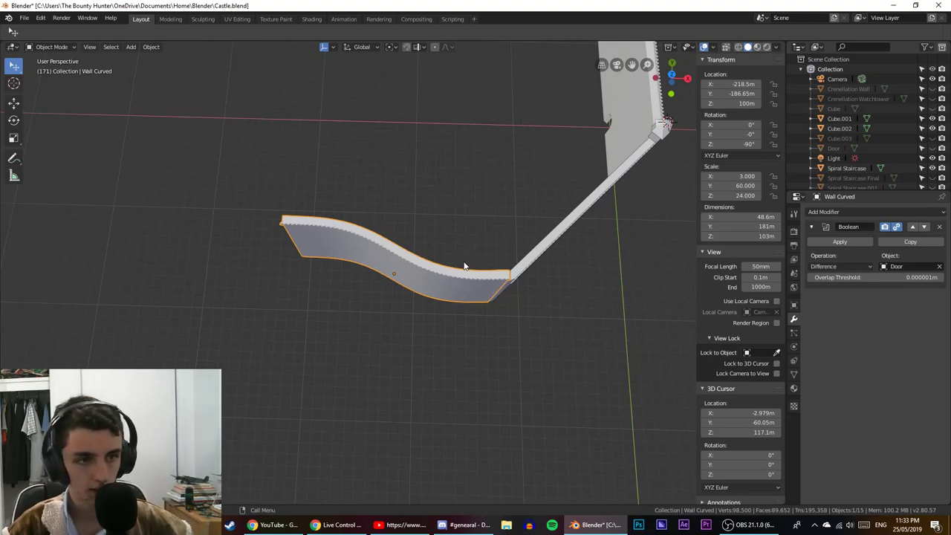
{"action": "key", "text": "x"}
{"action": "key", "text": "Escape"}
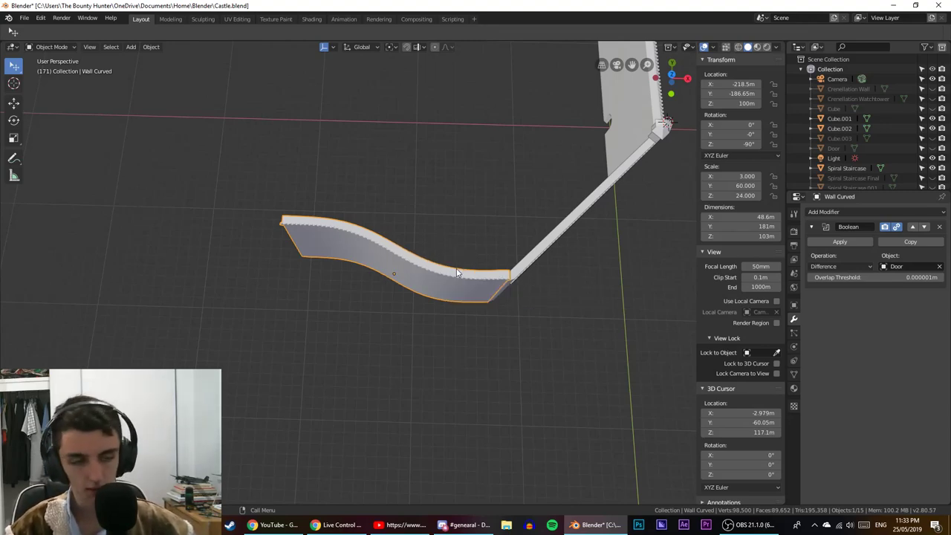
{"action": "key", "text": "x"}
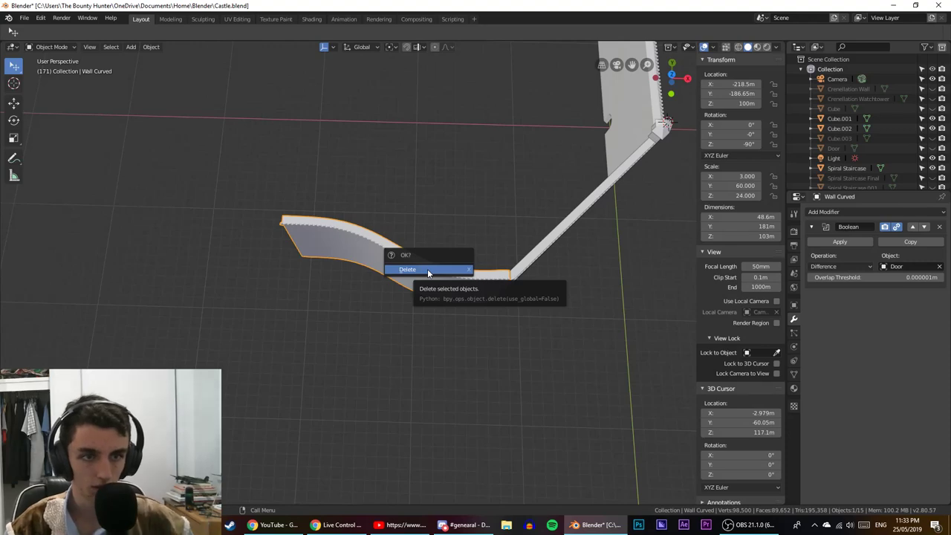
{"action": "left_click", "coordinate": [428, 269]}
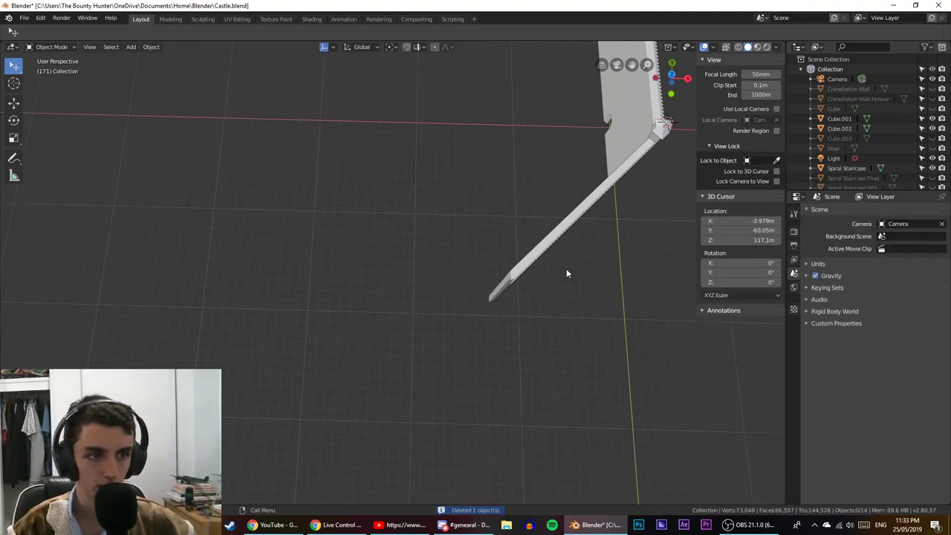
Examine the round watchtower at the end of the front wall, including its column and crenellated top.
{"action": "key", "text": "a"}
{"action": "key", "text": "alt+a"}
{"action": "middle_click_drag", "start_coordinate": [606, 351], "coordinate": [198, 500], "text": "shift"}
{"action": "middle_click_drag", "start_coordinate": [341, 367], "coordinate": [403, 456]}
{"action": "scroll", "coordinate": [300, 394], "scroll_direction": "up", "scroll_amount": 2}
{"action": "left_click", "coordinate": [382, 346]}
{"action": "middle_click_drag", "start_coordinate": [470, 103], "coordinate": [451, 262]}
{"action": "middle_click_drag", "start_coordinate": [354, 209], "coordinate": [397, 280]}
{"action": "scroll", "coordinate": [397, 258], "scroll_direction": "down", "scroll_amount": 2}
{"action": "scroll", "coordinate": [394, 285], "scroll_direction": "up", "scroll_amount": 5}
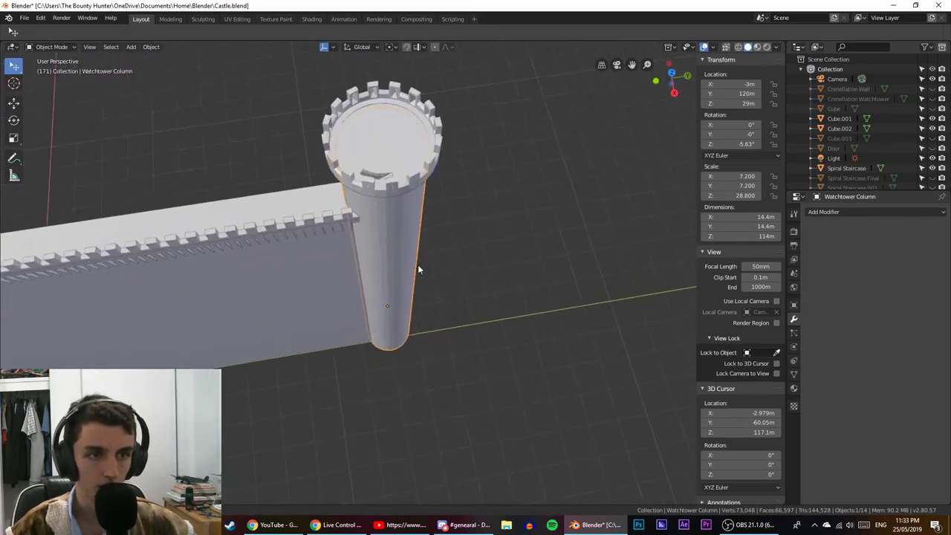
{"action": "middle_click_drag", "start_coordinate": [416, 241], "coordinate": [419, 282]}
{"action": "scroll", "coordinate": [424, 278], "scroll_direction": "up", "scroll_amount": 3}
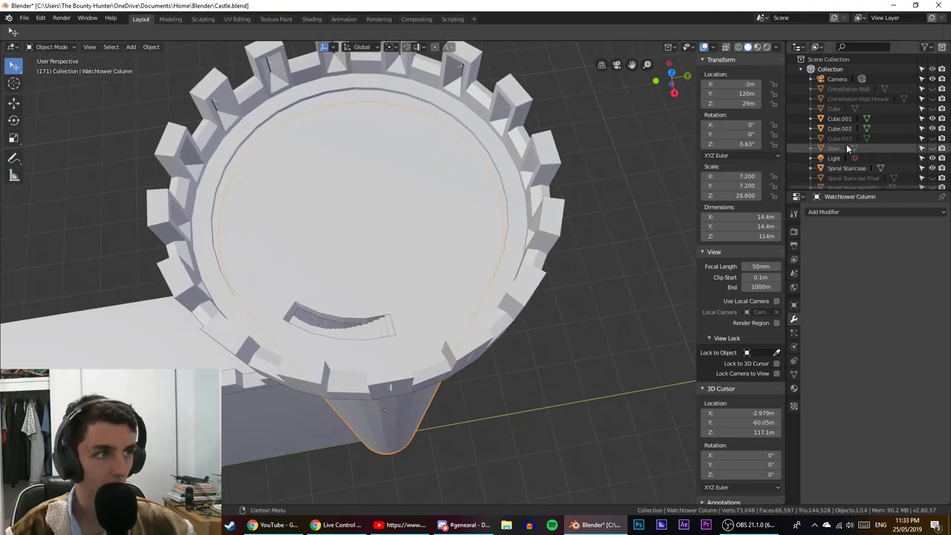
Temporarily hide the Watchtower Top to inspect the spiral staircase inside the column, and show it again.
{"action": "scroll", "coordinate": [873, 121], "scroll_direction": "down", "scroll_amount": 4}
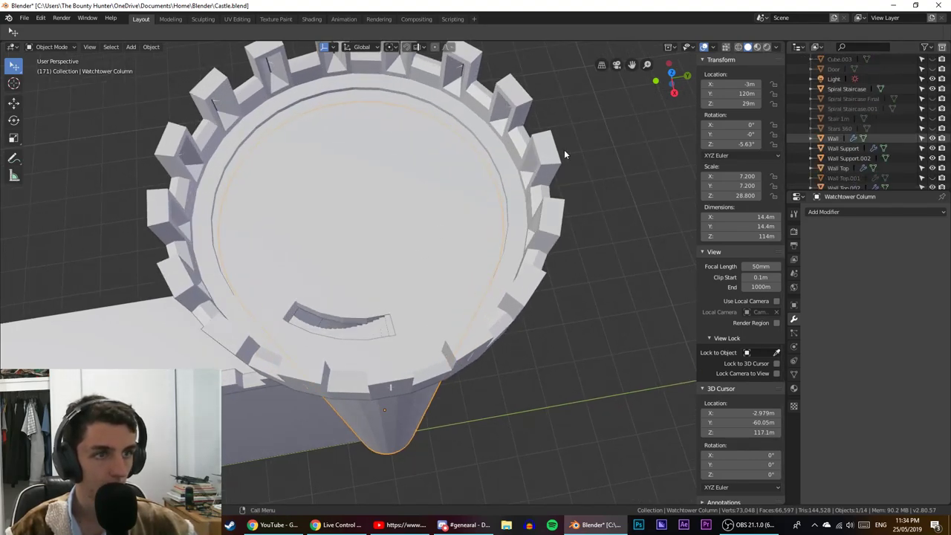
{"action": "left_click", "coordinate": [432, 183]}
{"action": "scroll", "coordinate": [887, 139], "scroll_direction": "down", "scroll_amount": 3}
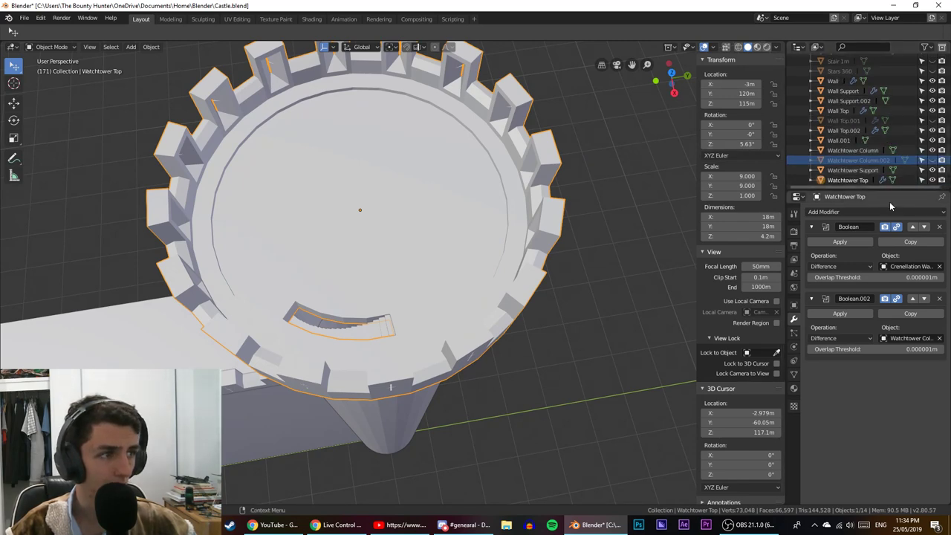
{"action": "left_click", "coordinate": [933, 180]}
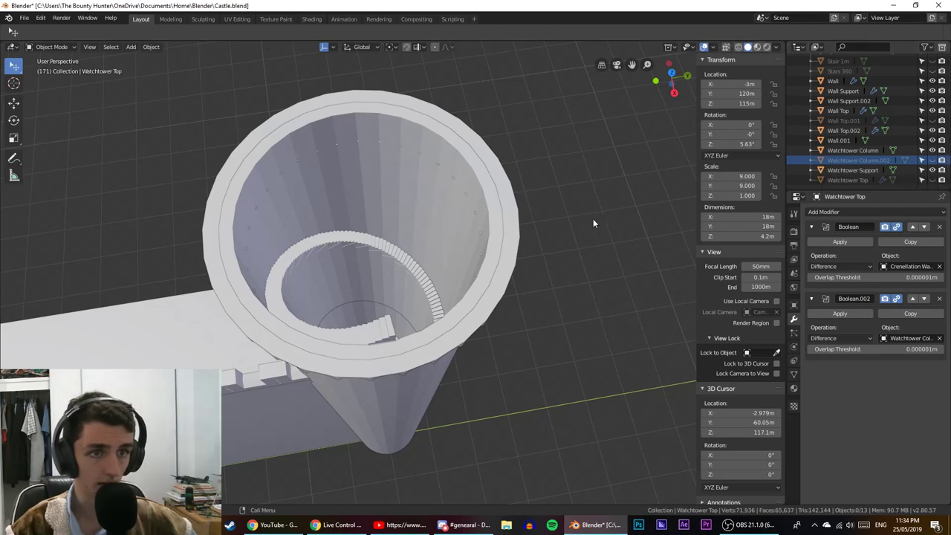
{"action": "middle_click_drag", "start_coordinate": [593, 218], "coordinate": [489, 270]}
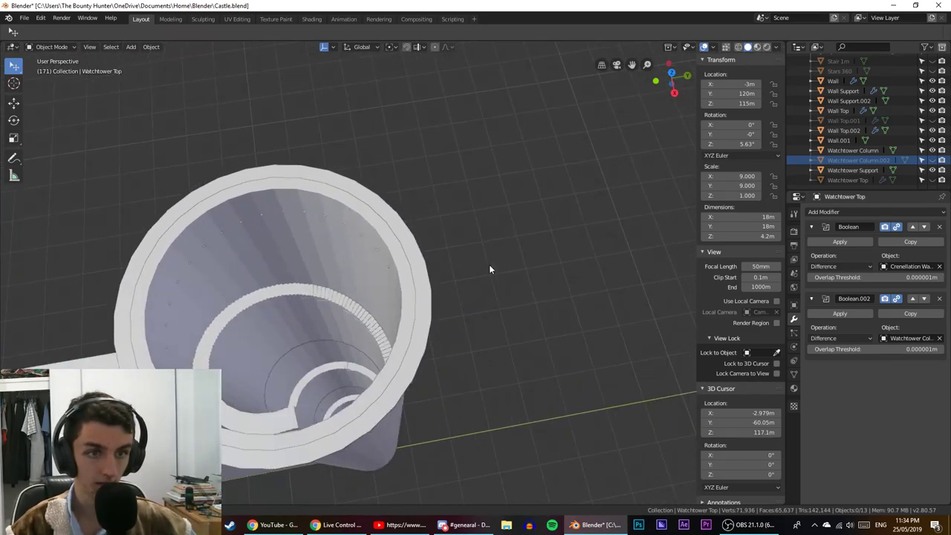
{"action": "left_click", "coordinate": [933, 180]}
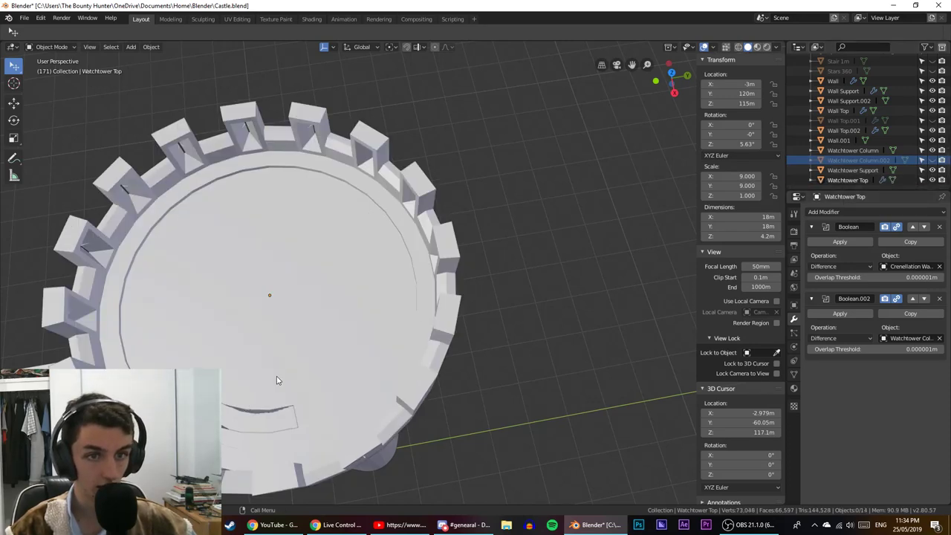
Inspect the watchtower from the base of its column up to the crenellations and stair opening on top.
{"action": "scroll", "coordinate": [293, 344], "scroll_direction": "up", "scroll_amount": 2}
{"action": "scroll", "coordinate": [293, 343], "scroll_direction": "down", "scroll_amount": 5}
{"action": "scroll", "coordinate": [293, 343], "scroll_direction": "up", "scroll_amount": 5}
{"action": "scroll", "coordinate": [293, 343], "scroll_direction": "down", "scroll_amount": 2}
{"action": "middle_click_drag", "start_coordinate": [296, 337], "coordinate": [302, 304], "text": "shift"}
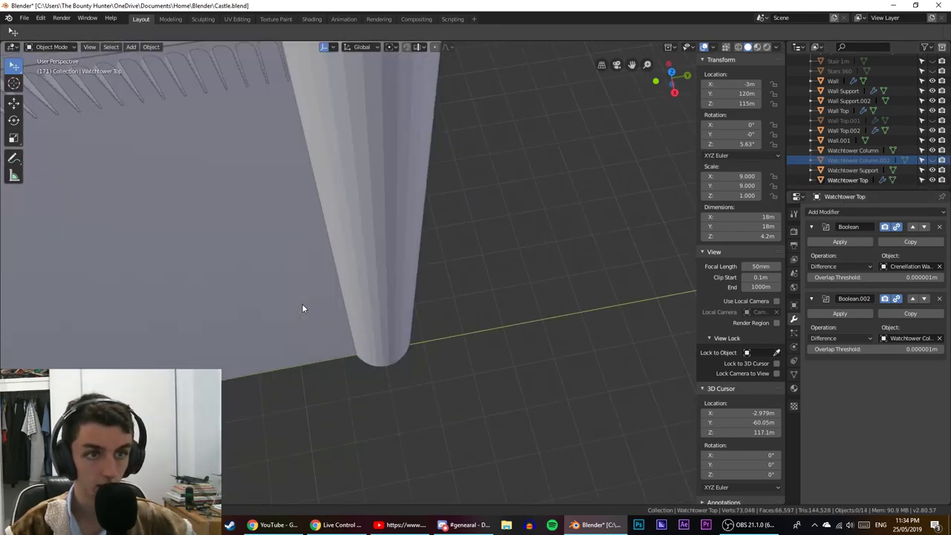
{"action": "scroll", "coordinate": [303, 289], "scroll_direction": "down", "scroll_amount": 5}
{"action": "middle_click_drag", "start_coordinate": [297, 268], "coordinate": [299, 217]}
{"action": "scroll", "coordinate": [333, 316], "scroll_direction": "up", "scroll_amount": 3}
{"action": "scroll", "coordinate": [346, 298], "scroll_direction": "up", "scroll_amount": 4}
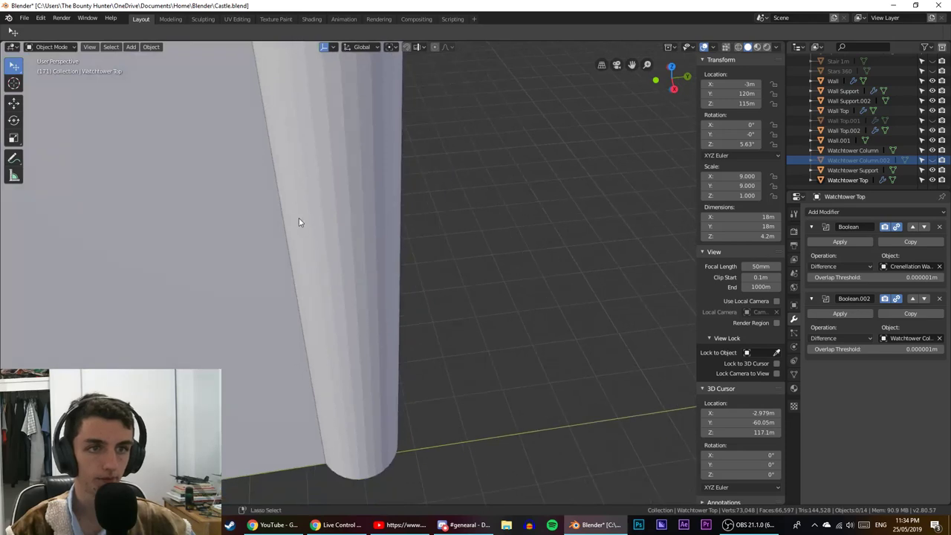
{"action": "scroll", "coordinate": [303, 254], "scroll_direction": "down", "scroll_amount": 6}
{"action": "scroll", "coordinate": [323, 212], "scroll_direction": "up", "scroll_amount": 6}
{"action": "scroll", "coordinate": [320, 215], "scroll_direction": "down", "scroll_amount": 2}
{"action": "scroll", "coordinate": [320, 216], "scroll_direction": "up", "scroll_amount": 1}
{"action": "scroll", "coordinate": [321, 216], "scroll_direction": "down", "scroll_amount": 1}
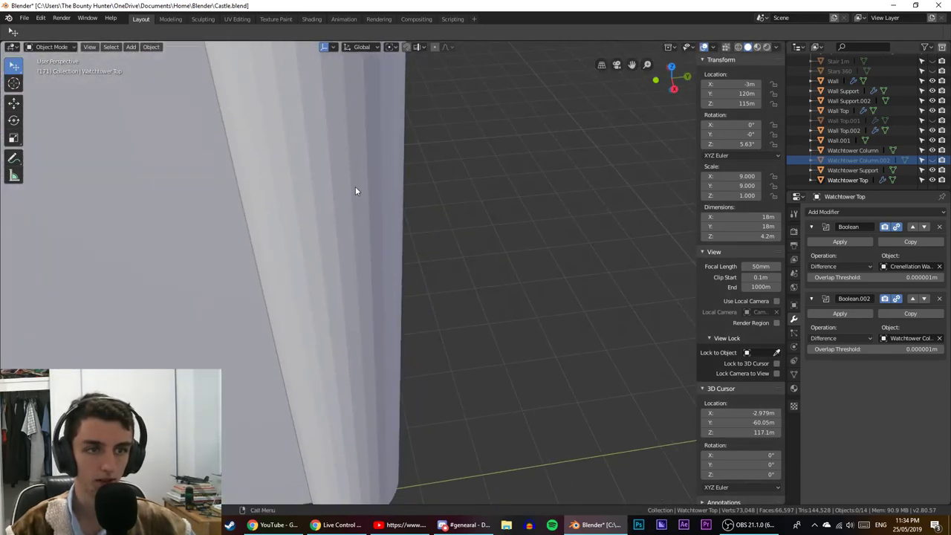
{"action": "middle_click_drag", "start_coordinate": [356, 187], "coordinate": [368, 225], "text": "shift"}
{"action": "scroll", "coordinate": [367, 227], "scroll_direction": "down", "scroll_amount": 4}
{"action": "scroll", "coordinate": [366, 231], "scroll_direction": "down", "scroll_amount": 3}
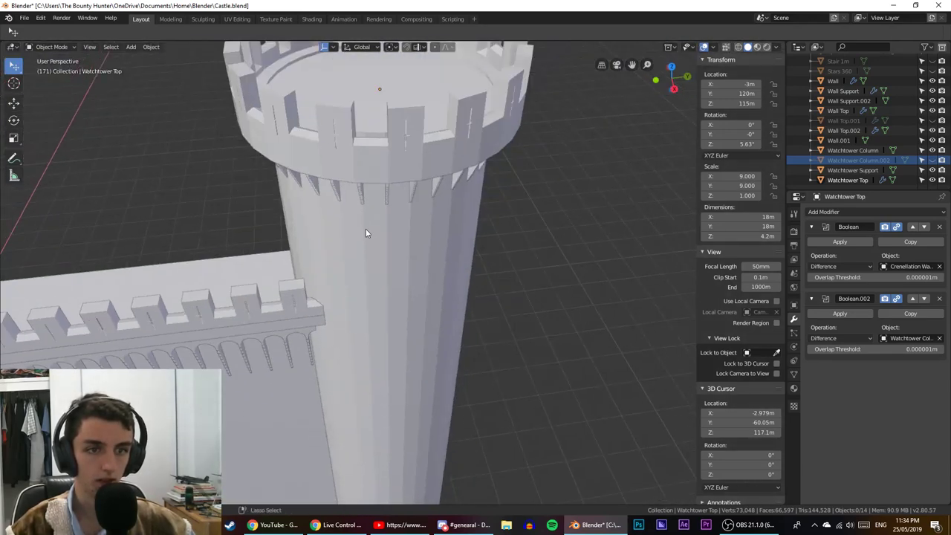
{"action": "middle_click_drag", "start_coordinate": [383, 104], "coordinate": [365, 224], "text": "shift"}
{"action": "scroll", "coordinate": [370, 223], "scroll_direction": "up", "scroll_amount": 3}
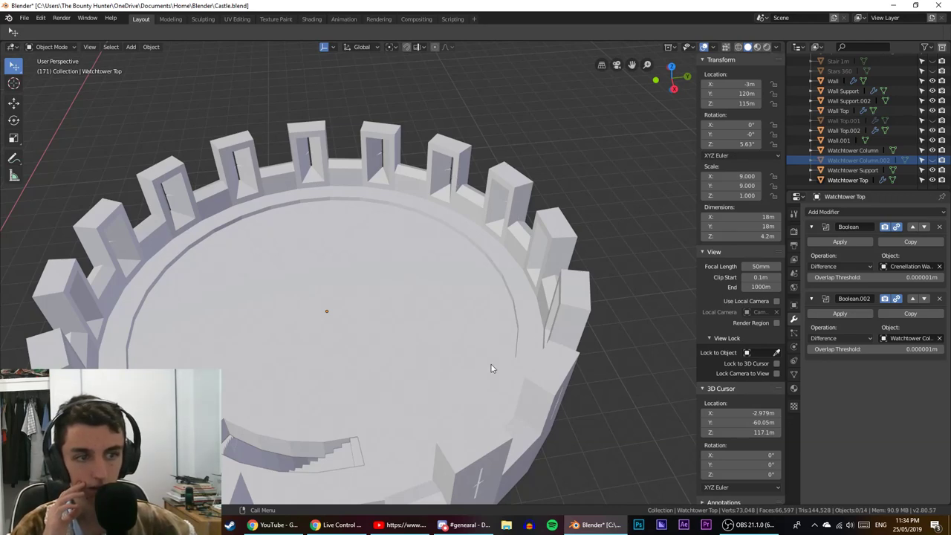
{"action": "scroll", "coordinate": [418, 365], "scroll_direction": "up", "scroll_amount": 2}
{"action": "scroll", "coordinate": [417, 368], "scroll_direction": "down", "scroll_amount": 4}
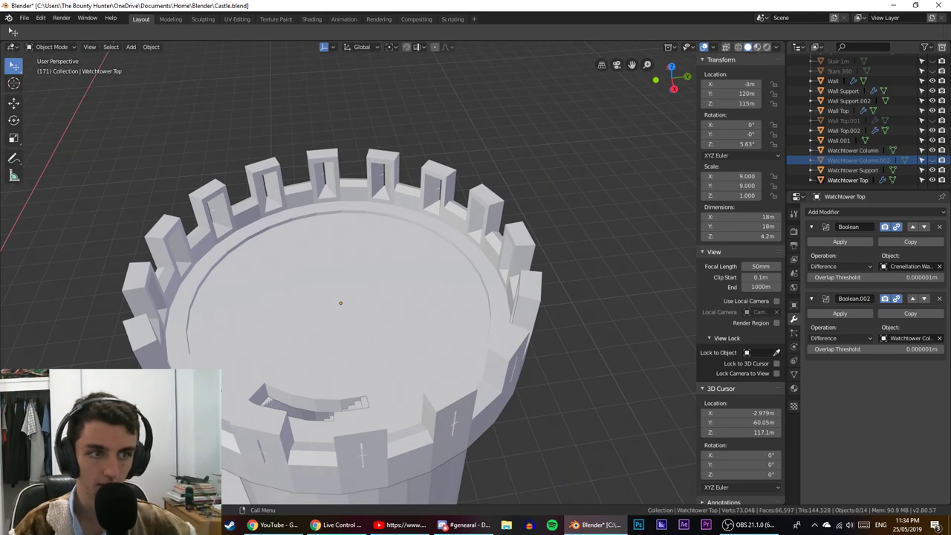
{"action": "middle_click_drag", "start_coordinate": [318, 386], "coordinate": [317, 298], "text": "shift"}
Inspect the arched supports along the front wall and the body of the corner turret.
{"action": "left_click", "coordinate": [322, 304]}
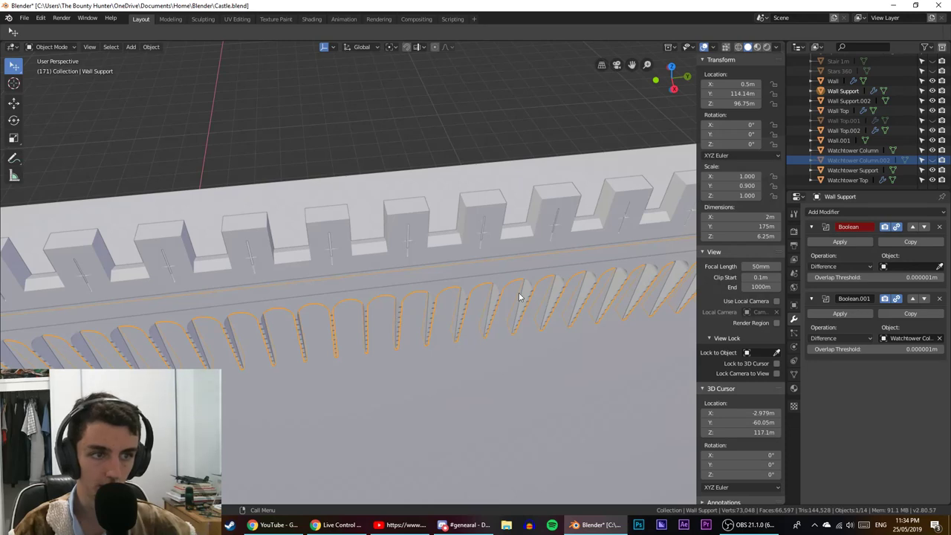
{"action": "scroll", "coordinate": [476, 300], "scroll_direction": "down", "scroll_amount": 9}
{"action": "scroll", "coordinate": [401, 303], "scroll_direction": "up", "scroll_amount": 6}
{"action": "middle_click_drag", "start_coordinate": [253, 303], "coordinate": [396, 304], "text": "shift"}
{"action": "scroll", "coordinate": [393, 297], "scroll_direction": "up", "scroll_amount": 6}
{"action": "scroll", "coordinate": [391, 301], "scroll_direction": "down", "scroll_amount": 4}
{"action": "middle_click_drag", "start_coordinate": [509, 274], "coordinate": [485, 262]}
{"action": "left_click", "coordinate": [485, 263]}
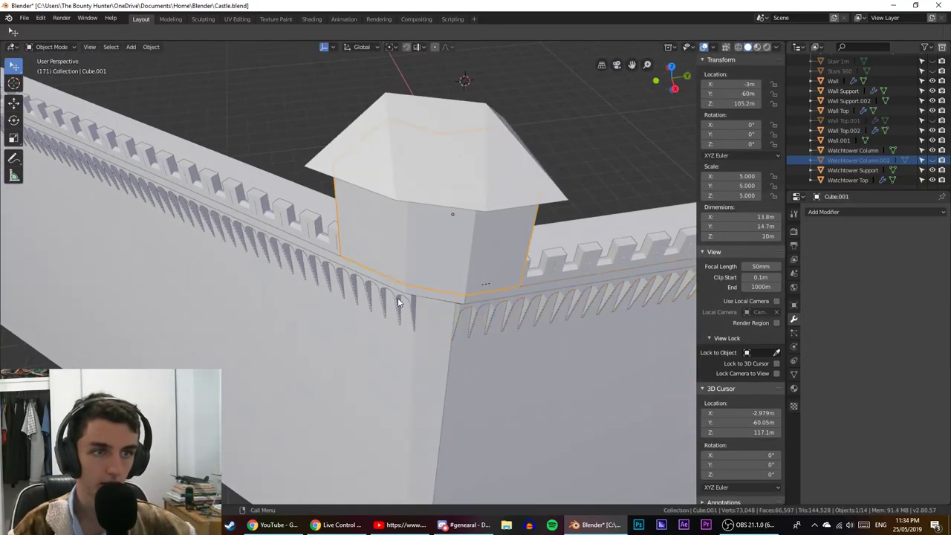
Examine the junction of the two walls beneath the corner turret from the inner and outer sides.
{"action": "middle_click_drag", "start_coordinate": [398, 302], "coordinate": [673, 169]}
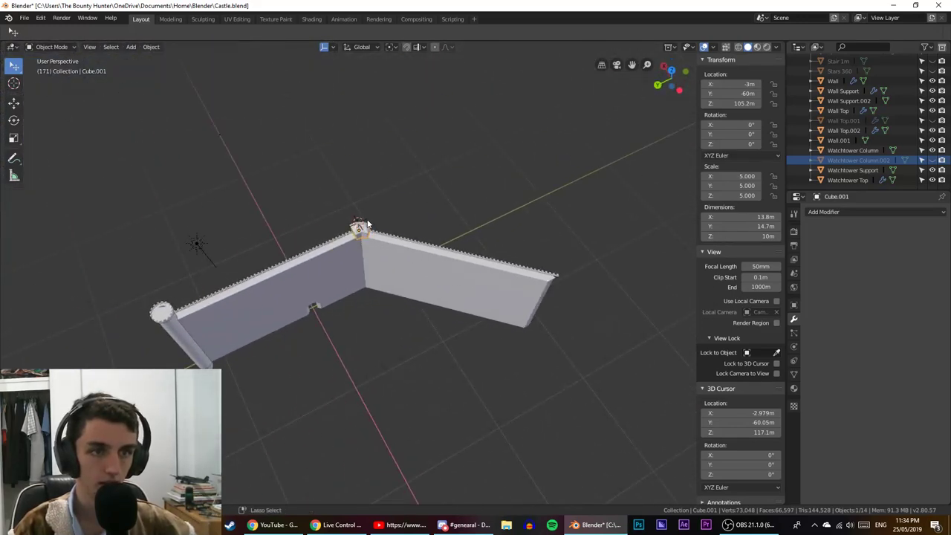
{"action": "scroll", "coordinate": [484, 119], "scroll_direction": "up", "scroll_amount": 5}
{"action": "scroll", "coordinate": [458, 160], "scroll_direction": "down", "scroll_amount": 4}
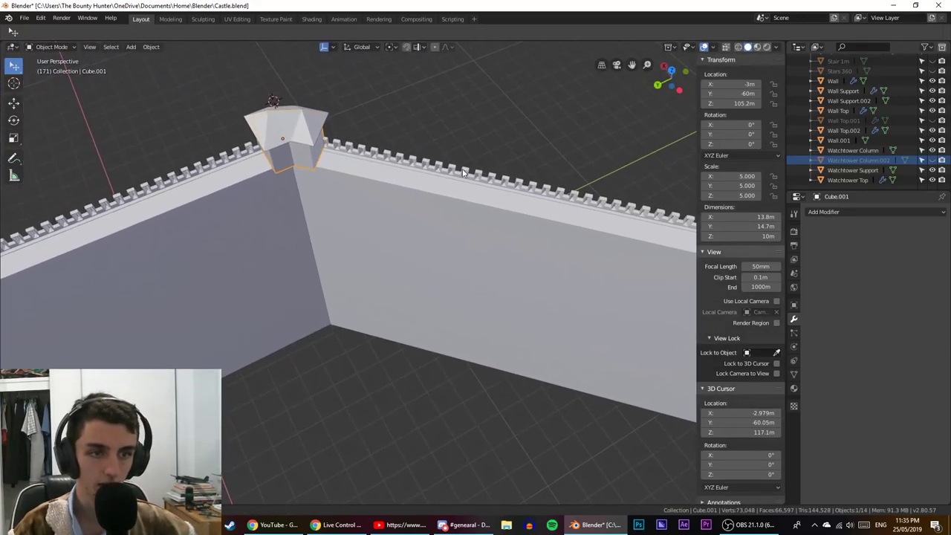
{"action": "middle_click_drag", "start_coordinate": [402, 162], "coordinate": [661, 153], "text": "shift"}
{"action": "middle_click_drag", "start_coordinate": [500, 195], "coordinate": [405, 379], "text": "shift"}
{"action": "scroll", "coordinate": [373, 203], "scroll_direction": "up", "scroll_amount": 4}
{"action": "mouse_move", "coordinate": [408, 162]}
{"action": "middle_mouse_down"}
{"action": "mouse_move", "coordinate": [388, 205]}
{"action": "mouse_move", "coordinate": [387, 150]}
{"action": "mouse_move", "coordinate": [414, 242]}
{"action": "mouse_move", "coordinate": [398, 164]}
{"action": "middle_mouse_up"}
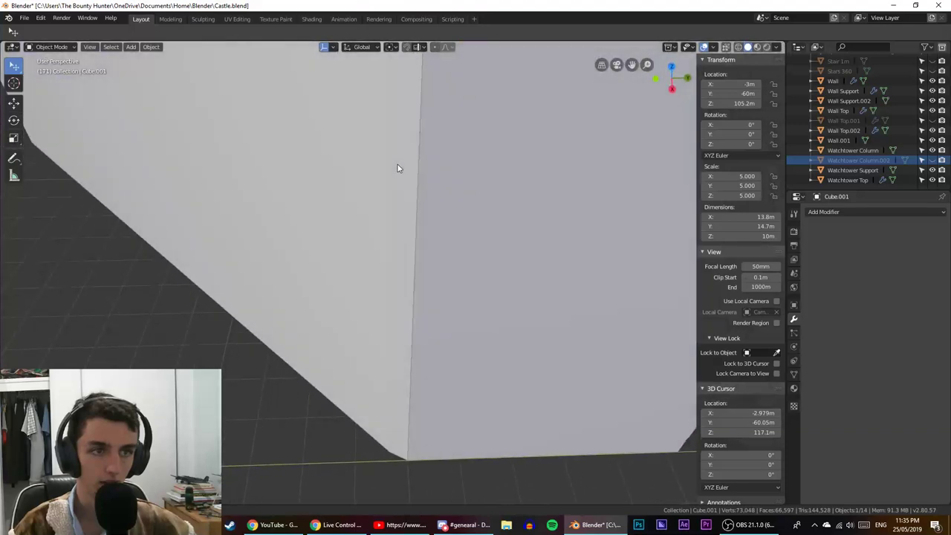
Check the crenellated Wall Top mesh in edit mode where it meets the corner turret, and select the turret body.
{"action": "scroll", "coordinate": [384, 231], "scroll_direction": "down", "scroll_amount": 6}
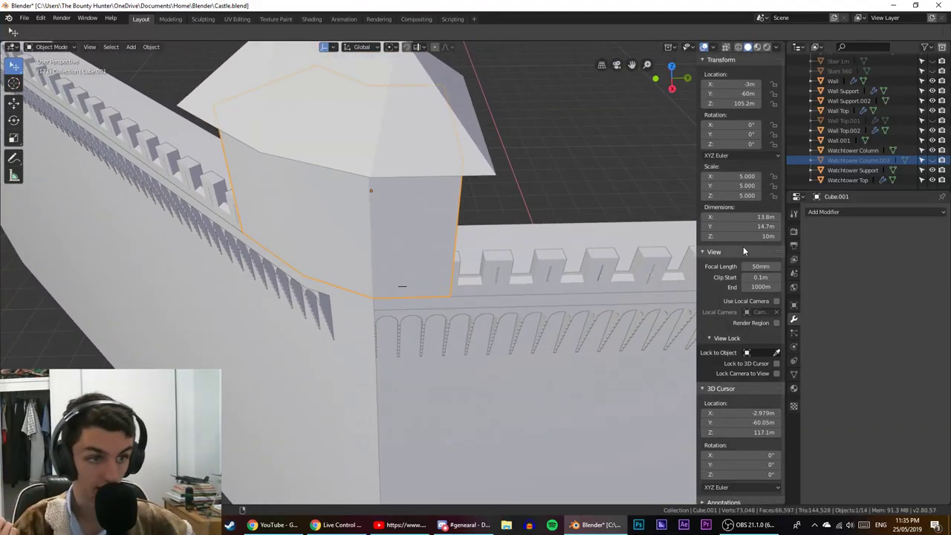
{"action": "left_click", "coordinate": [565, 290]}
{"action": "left_click", "coordinate": [521, 285]}
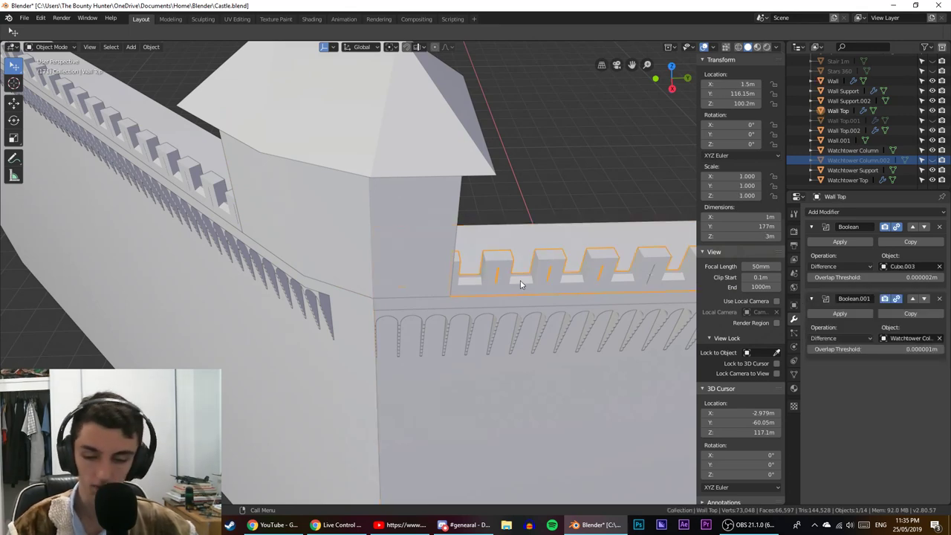
{"action": "key", "text": "Tab"}
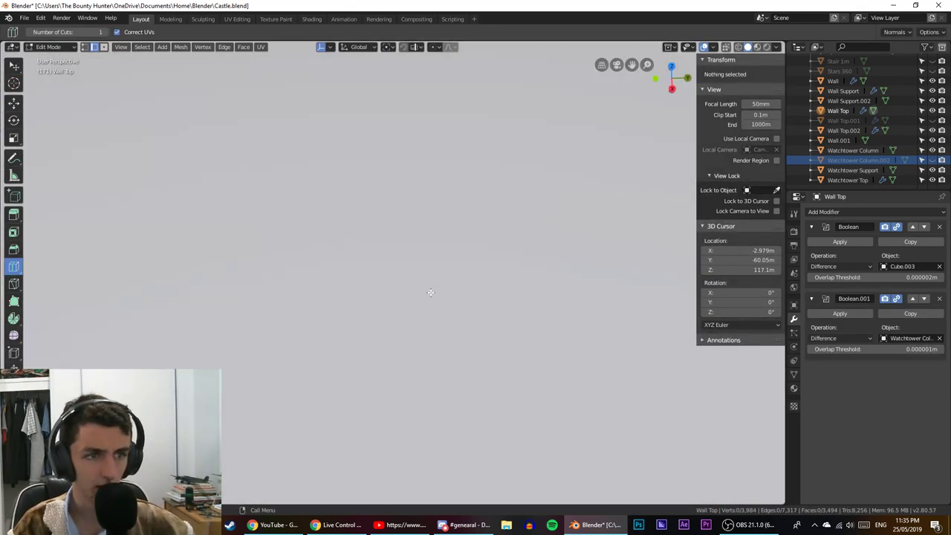
{"action": "key", "text": "Tab"}
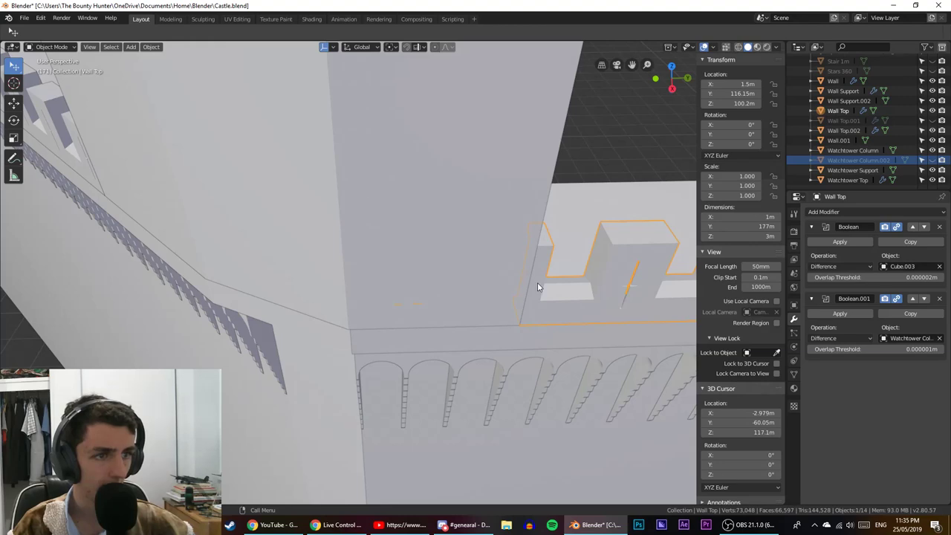
{"action": "scroll", "coordinate": [537, 287], "scroll_direction": "up", "scroll_amount": 2}
{"action": "left_click", "coordinate": [388, 288]}
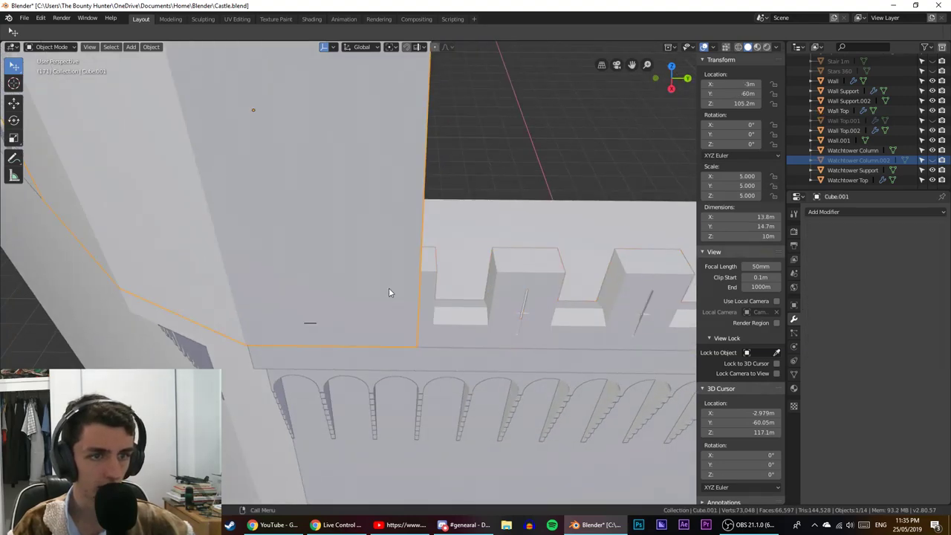
Examine the outline of the corner turret from directly above in wireframe shading.
{"action": "middle_click_drag", "start_coordinate": [389, 288], "coordinate": [382, 320]}
{"action": "key", "text": "KP_7"}
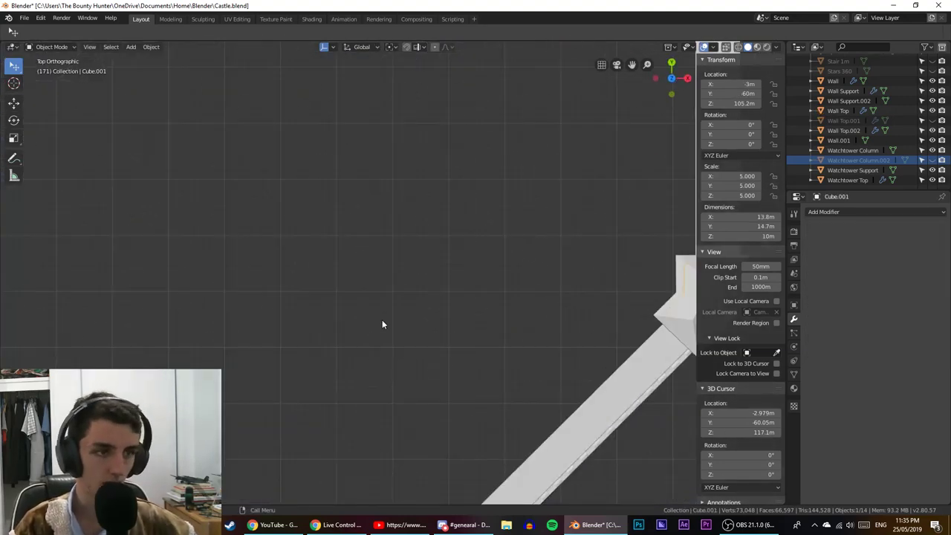
{"action": "key", "text": "KP_Decimal"}
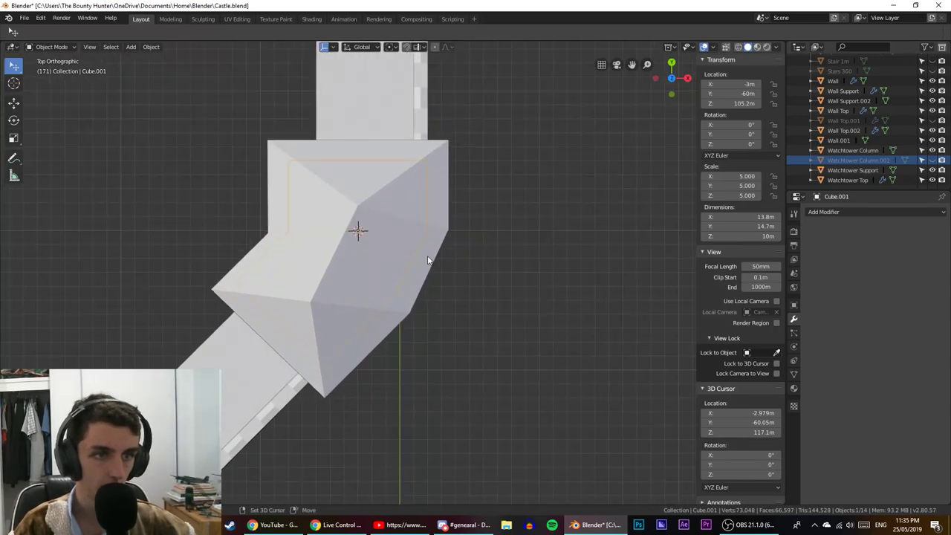
{"action": "key", "text": "shift+z"}
{"action": "scroll", "coordinate": [434, 223], "scroll_direction": "up", "scroll_amount": 6}
{"action": "scroll", "coordinate": [329, 251], "scroll_direction": "up", "scroll_amount": 3}
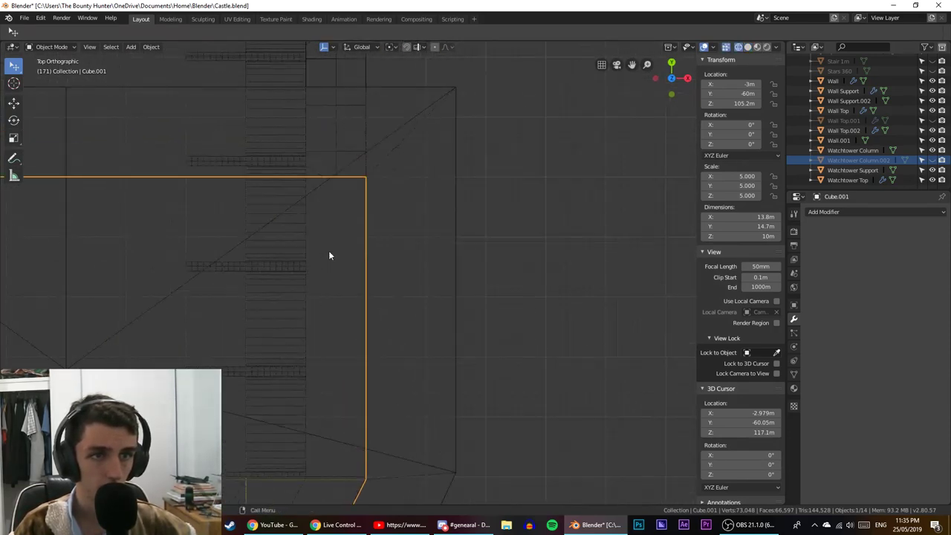
Unhide Watchtower Column.002 and return to a solid perspective view of the turret's junction with the crenellated wall.
{"action": "left_click", "coordinate": [933, 160]}
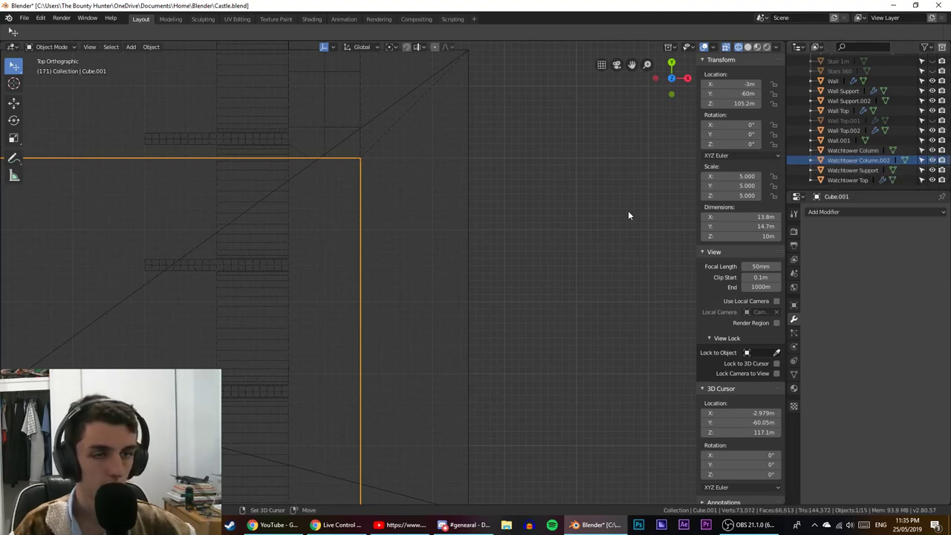
{"action": "key", "text": "shift+z"}
{"action": "mouse_move", "coordinate": [599, 227]}
{"action": "middle_mouse_down"}
{"action": "mouse_move", "coordinate": [488, 158]}
{"action": "mouse_move", "coordinate": [469, 336]}
{"action": "middle_mouse_up"}
{"action": "scroll", "coordinate": [470, 336], "scroll_direction": "down", "scroll_amount": 4}
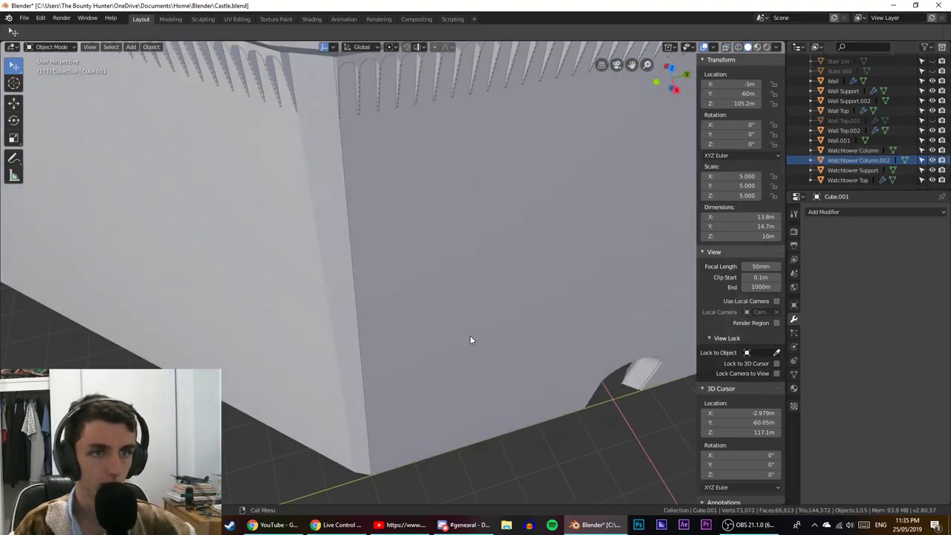
{"action": "middle_click_drag", "start_coordinate": [430, 229], "coordinate": [428, 358], "text": "shift"}
{"action": "scroll", "coordinate": [422, 350], "scroll_direction": "up", "scroll_amount": 7}
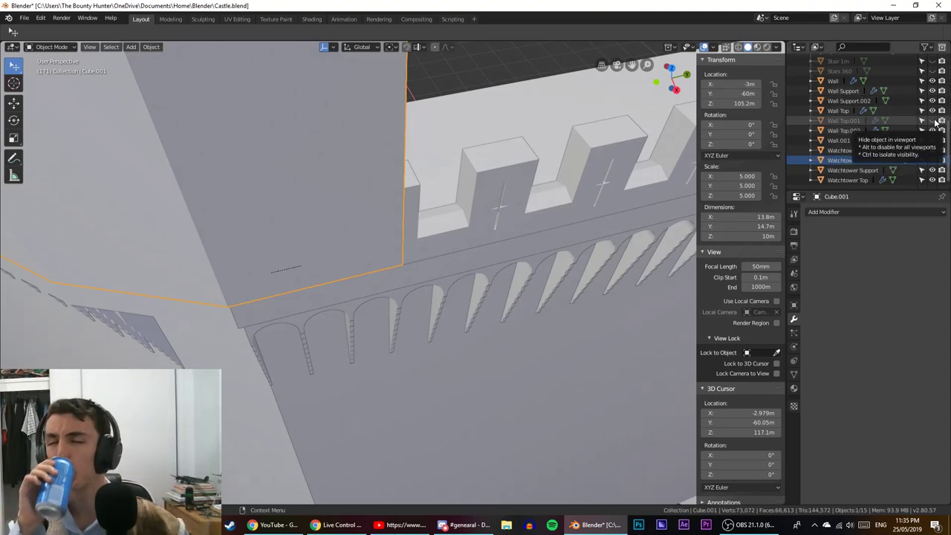
Select the Wall Top and toggle the visibility of Watchtower Column to check the object used by its Boolean.
{"action": "left_click", "coordinate": [466, 223]}
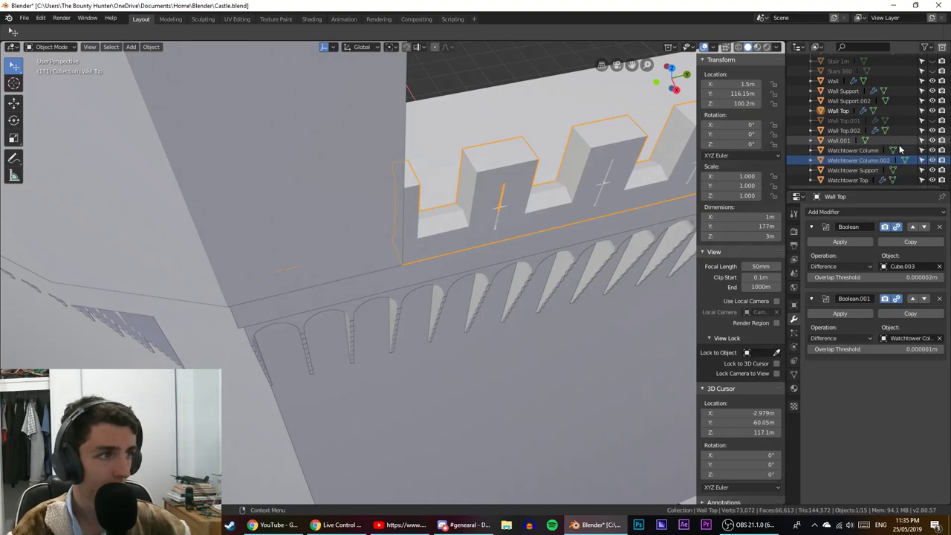
{"action": "left_click", "coordinate": [932, 150]}
{"action": "left_click", "coordinate": [933, 150]}
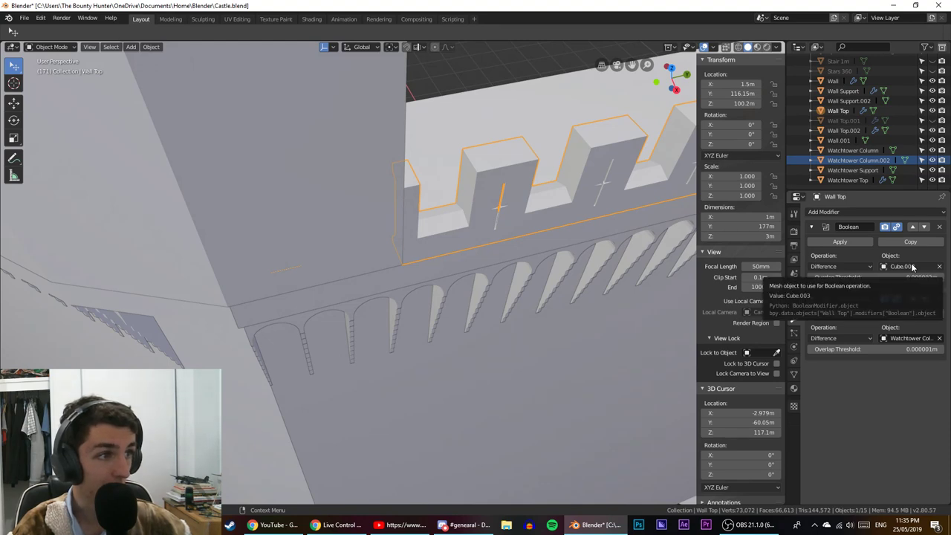
Temporarily show Cube.003, the Wall Top's Boolean cutter, inspect it at the corner turret, and hide it again.
{"action": "scroll", "coordinate": [913, 162], "scroll_direction": "up", "scroll_amount": 2}
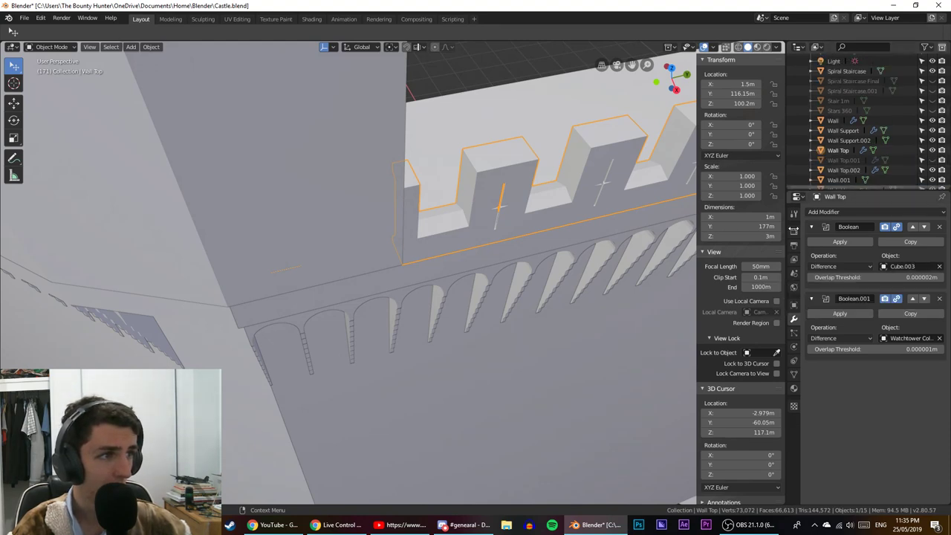
{"action": "middle_click_drag", "start_coordinate": [467, 200], "coordinate": [405, 213]}
{"action": "scroll", "coordinate": [898, 118], "scroll_direction": "up", "scroll_amount": 4}
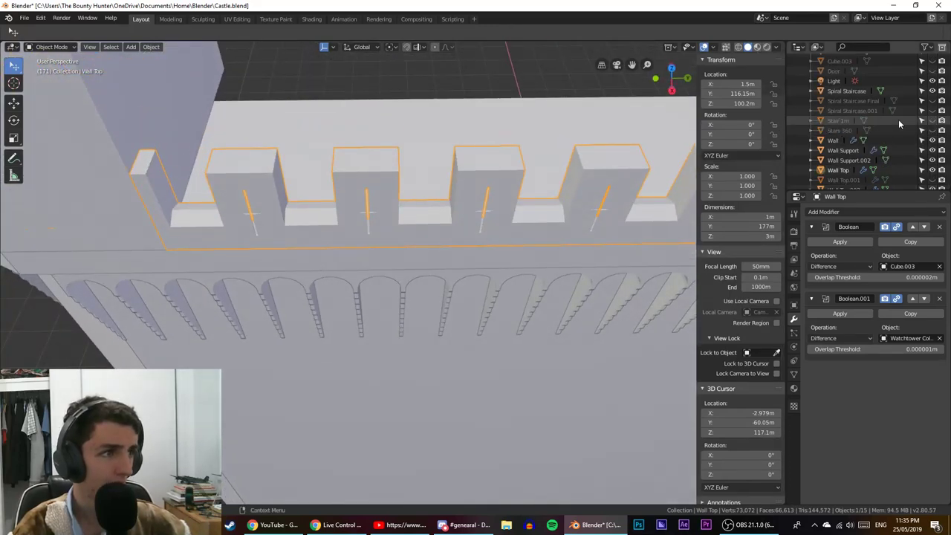
{"action": "left_click", "coordinate": [932, 120]}
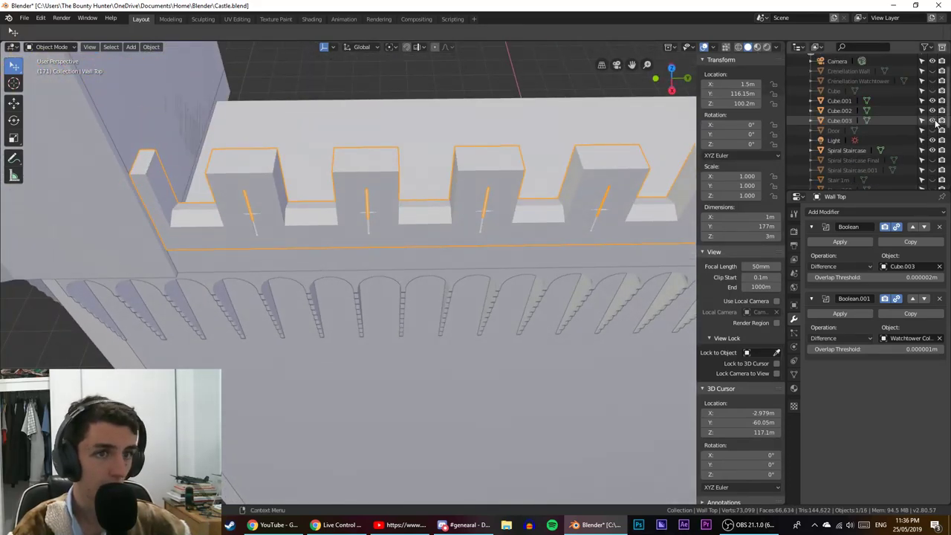
{"action": "scroll", "coordinate": [329, 164], "scroll_direction": "down", "scroll_amount": 3}
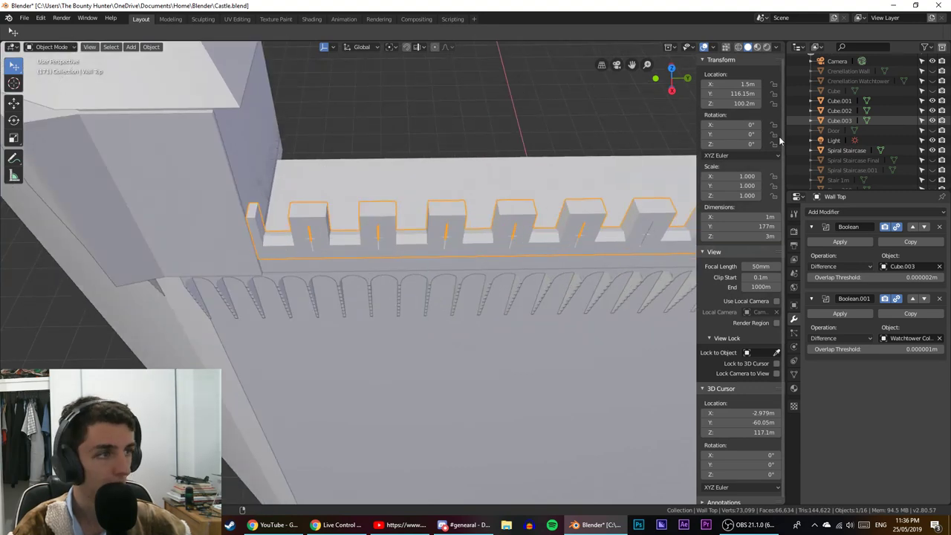
{"action": "scroll", "coordinate": [272, 173], "scroll_direction": "down", "scroll_amount": 2}
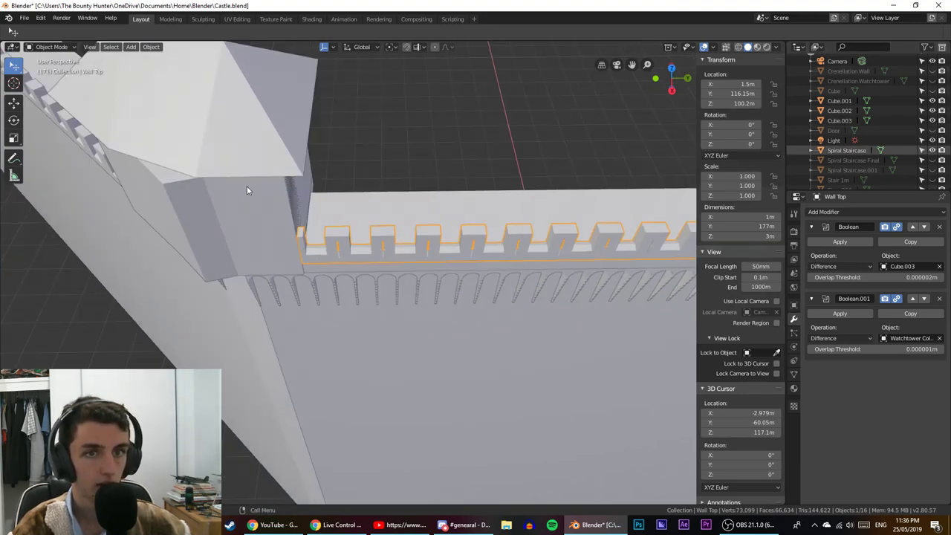
{"action": "left_click", "coordinate": [241, 209]}
{"action": "scroll", "coordinate": [240, 209], "scroll_direction": "up", "scroll_amount": 4}
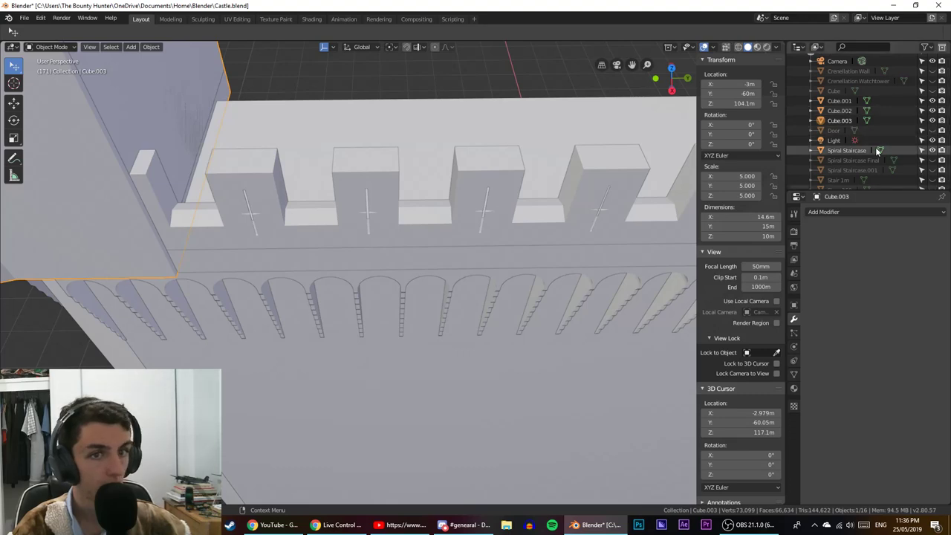
{"action": "left_click", "coordinate": [933, 121]}
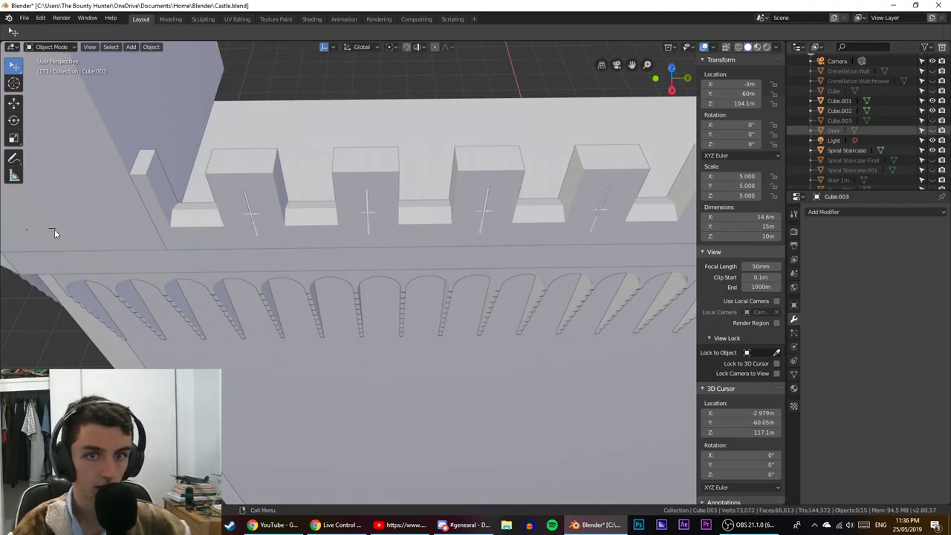
Inspect the Wall Top in wireframe at the corner turret and apply its Boolean modifier that subtracts Cube.003.
{"action": "left_click", "coordinate": [223, 248]}
{"action": "scroll", "coordinate": [222, 249], "scroll_direction": "down", "scroll_amount": 2}
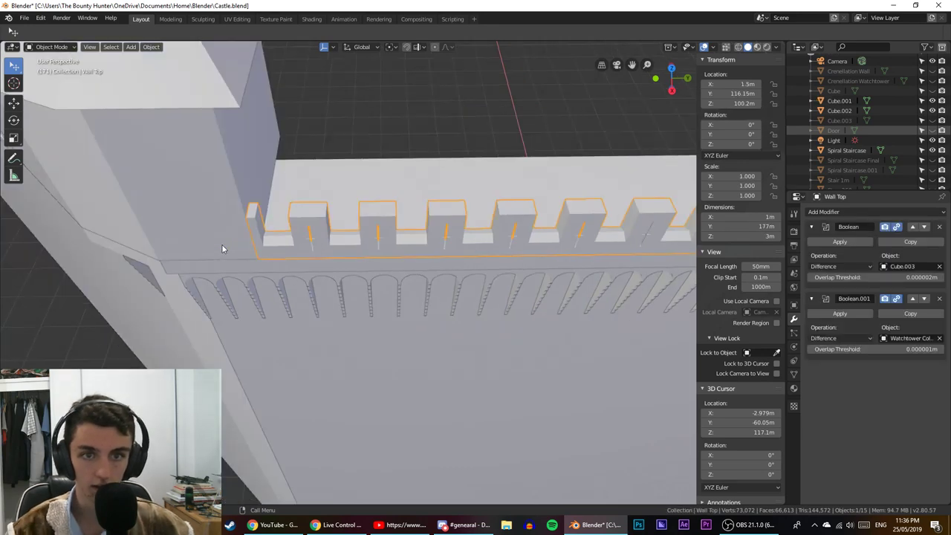
{"action": "key", "text": "Caps_Lock"}
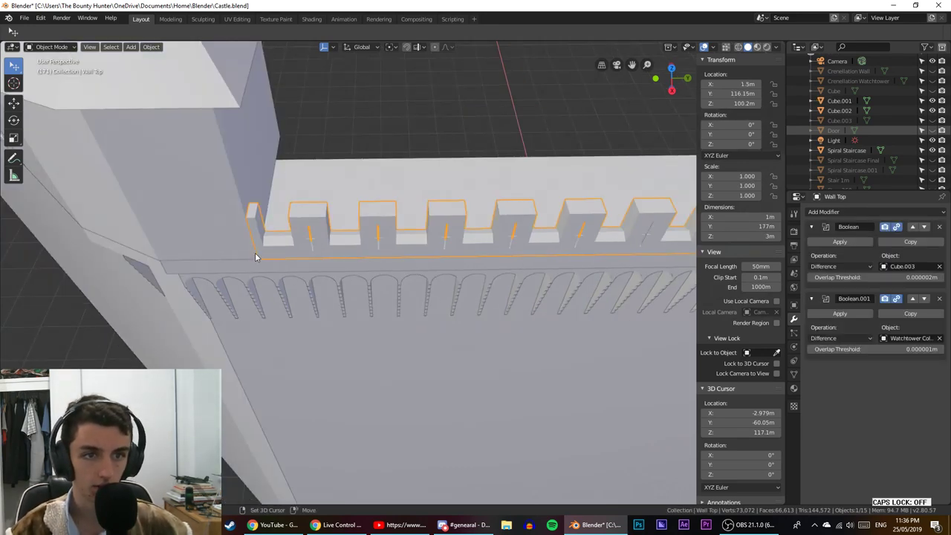
{"action": "scroll", "coordinate": [297, 258], "scroll_direction": "up", "scroll_amount": 4}
{"action": "key", "text": "shift+z"}
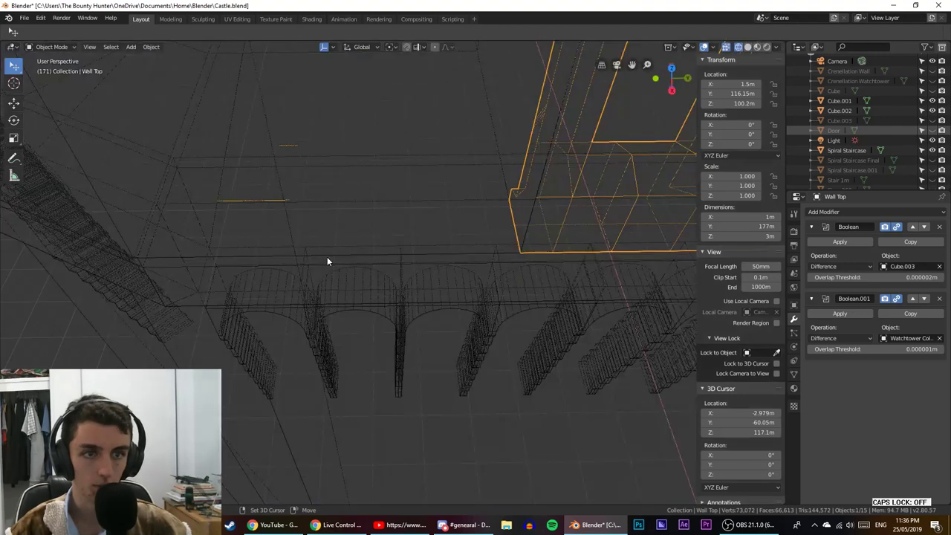
{"action": "mouse_move", "coordinate": [327, 261]}
{"action": "middle_mouse_down"}
{"action": "mouse_move", "coordinate": [354, 278]}
{"action": "mouse_move", "coordinate": [335, 268]}
{"action": "middle_mouse_up"}
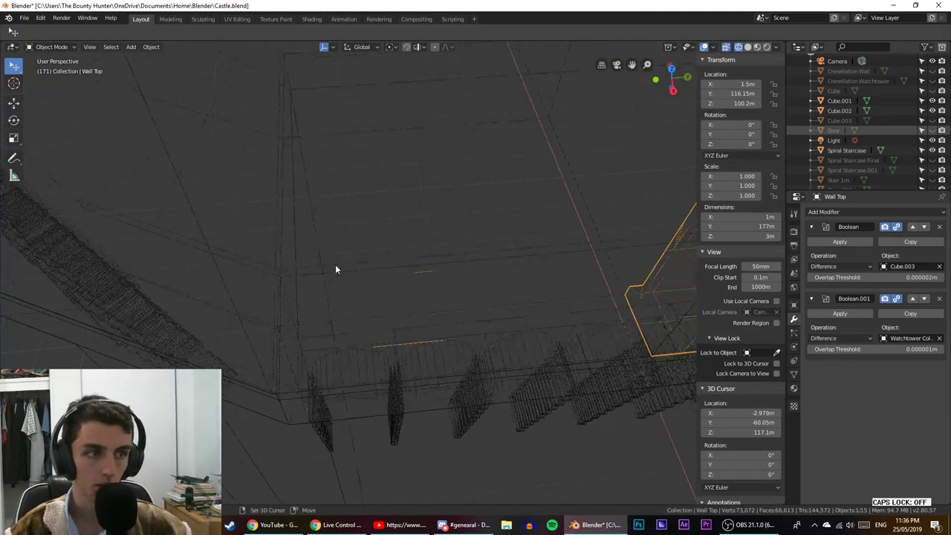
{"action": "key", "text": "Tab"}
{"action": "key", "text": "Tab"}
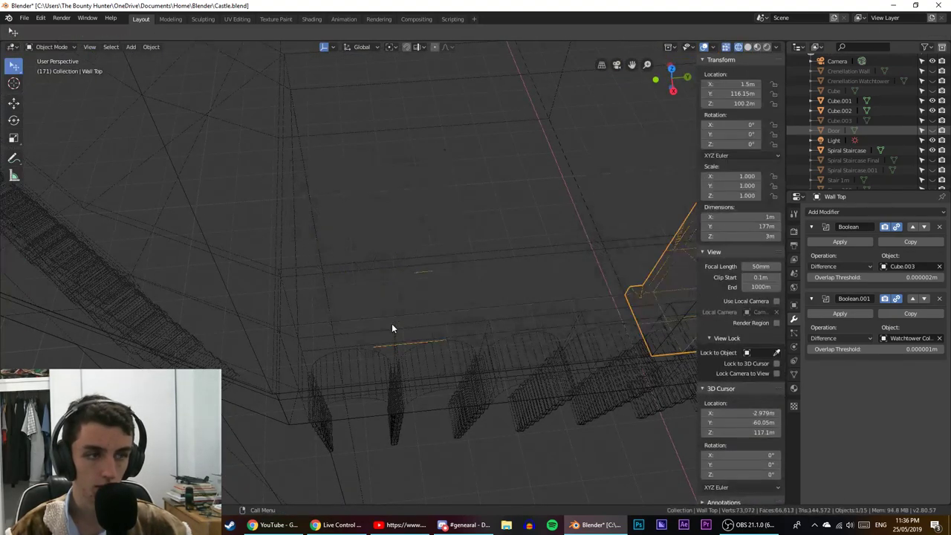
{"action": "left_click", "coordinate": [853, 240]}
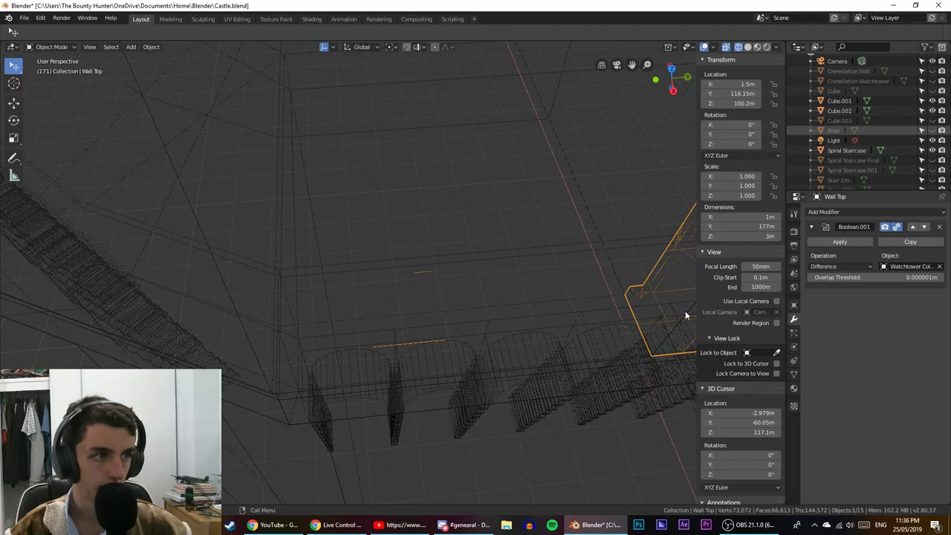
Delete the loose edges of the Wall Top mesh inside the corner turret and return to object mode in solid shading.
{"action": "key", "text": "Tab"}
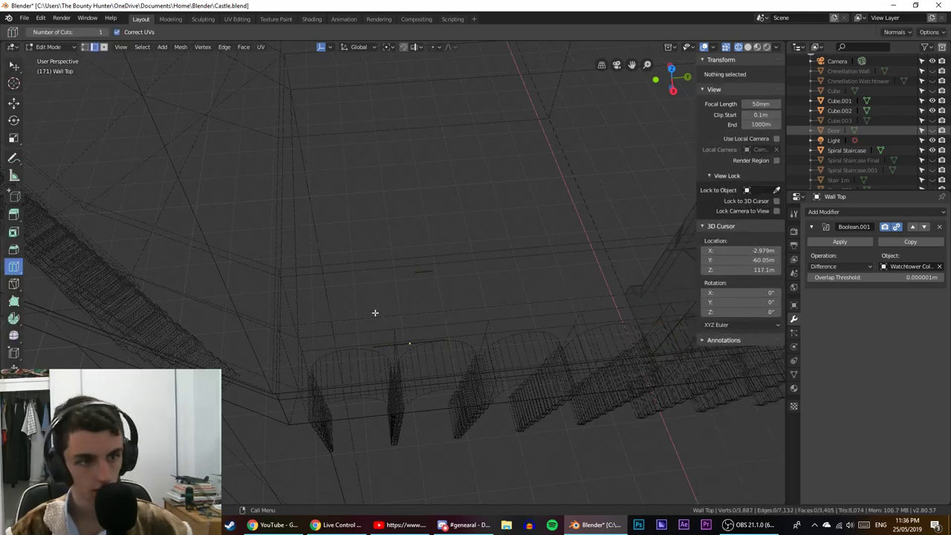
{"action": "key", "text": "b"}
{"action": "left_click_drag", "start_coordinate": [344, 230], "coordinate": [470, 374]}
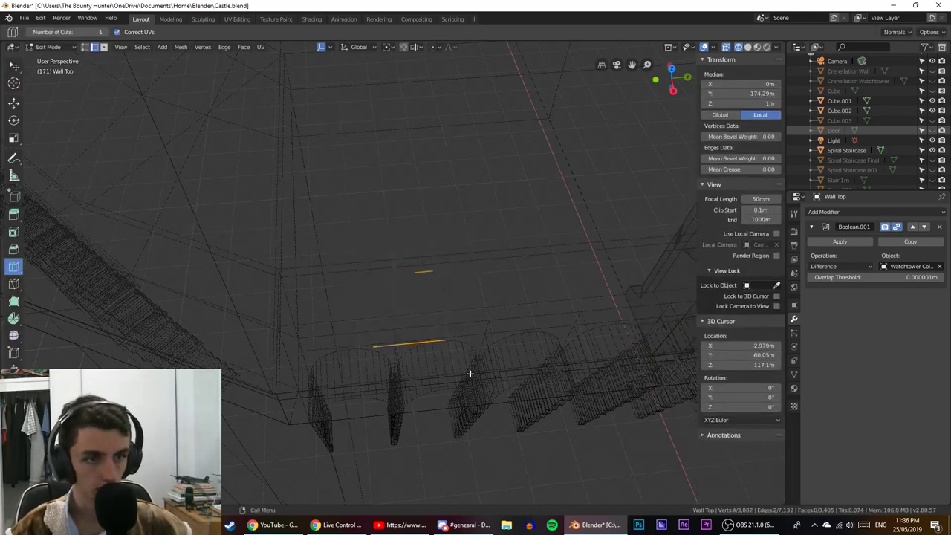
{"action": "key", "text": "x"}
{"action": "left_click", "coordinate": [470, 374]}
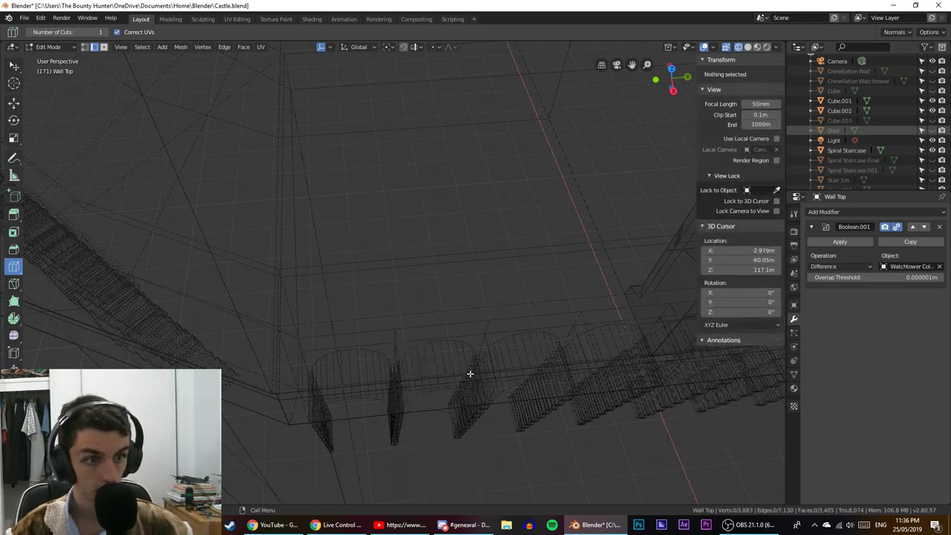
{"action": "scroll", "coordinate": [469, 374], "scroll_direction": "down", "scroll_amount": 8}
{"action": "middle_click_drag", "start_coordinate": [469, 374], "coordinate": [467, 357]}
{"action": "scroll", "coordinate": [456, 368], "scroll_direction": "up", "scroll_amount": 5}
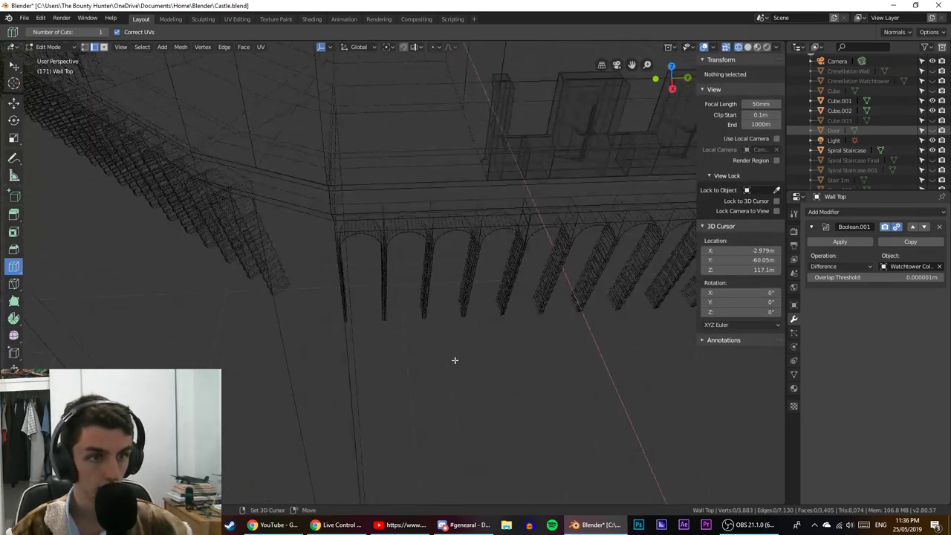
{"action": "key", "text": "shift+z"}
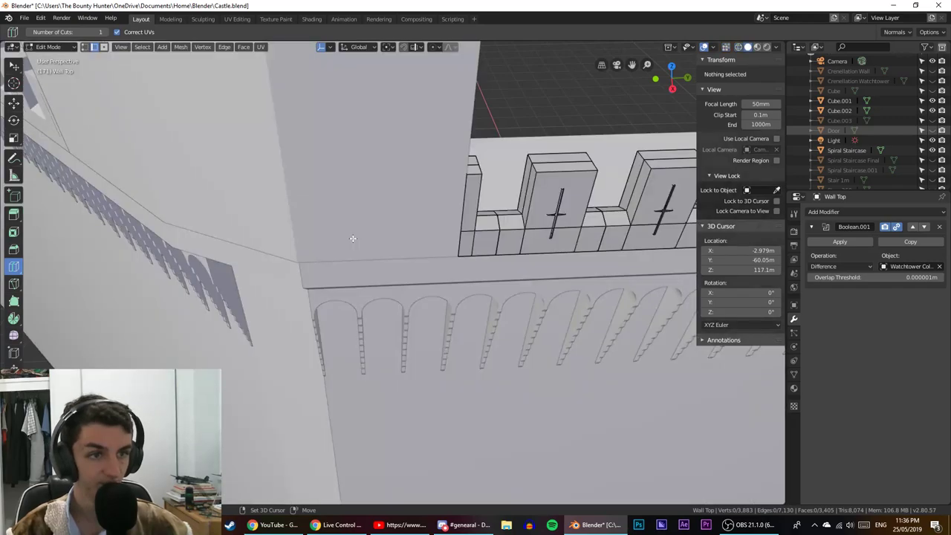
{"action": "key", "text": "a"}
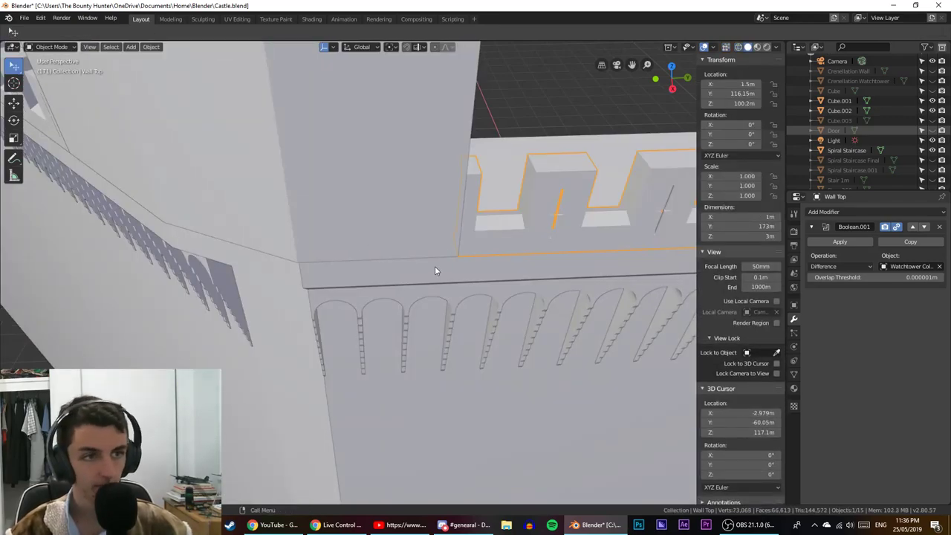
{"action": "key", "text": "Tab"}
Inspect the corner turret and both adjoining crenellated walls from the outer and inner sides.
{"action": "middle_click_drag", "start_coordinate": [435, 266], "coordinate": [374, 293]}
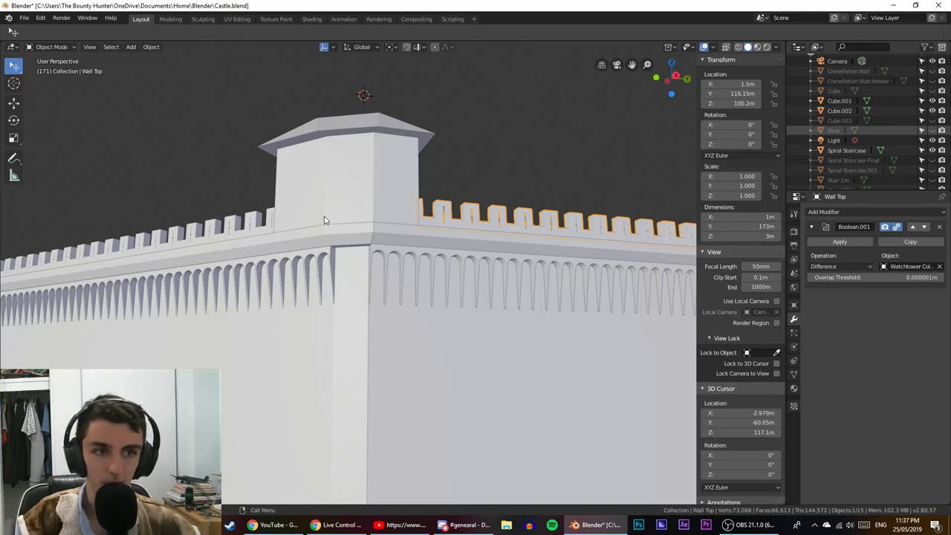
{"action": "middle_click_drag", "start_coordinate": [370, 252], "coordinate": [524, 299]}
{"action": "middle_click_drag", "start_coordinate": [406, 258], "coordinate": [380, 268], "text": "shift"}
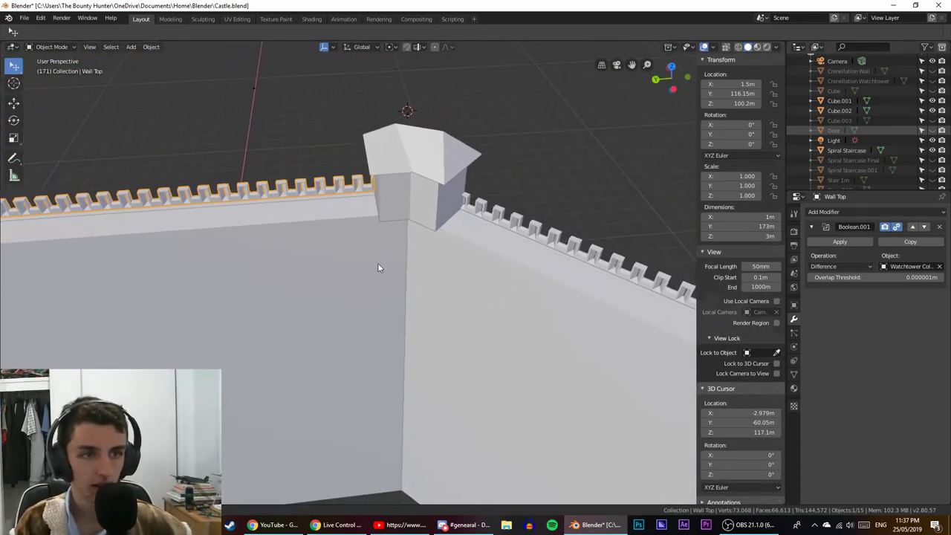
{"action": "scroll", "coordinate": [486, 179], "scroll_direction": "up", "scroll_amount": 4}
{"action": "middle_click_drag", "start_coordinate": [470, 196], "coordinate": [600, 121], "text": "shift"}
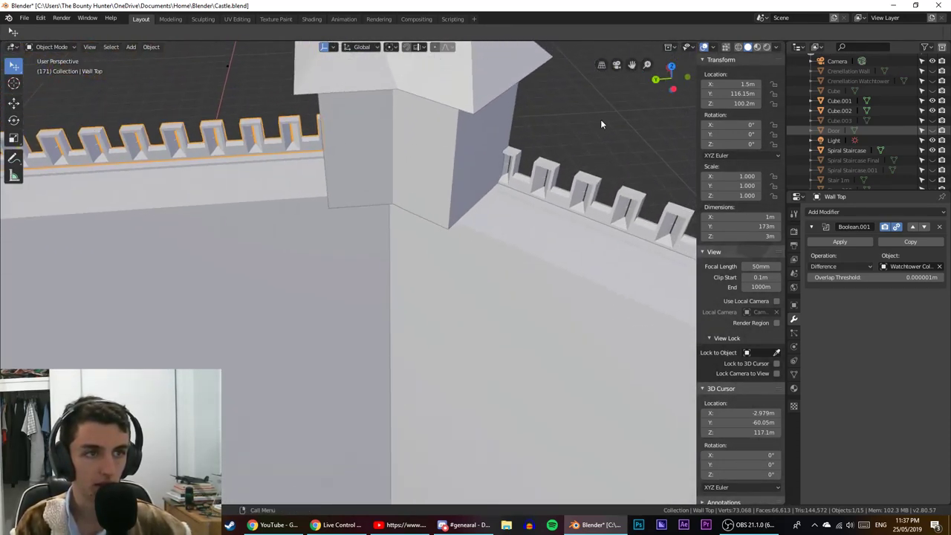
Review the castle through the camera, and inspect the underside of the corner turret from inside the walls.
{"action": "left_click", "coordinate": [229, 69]}
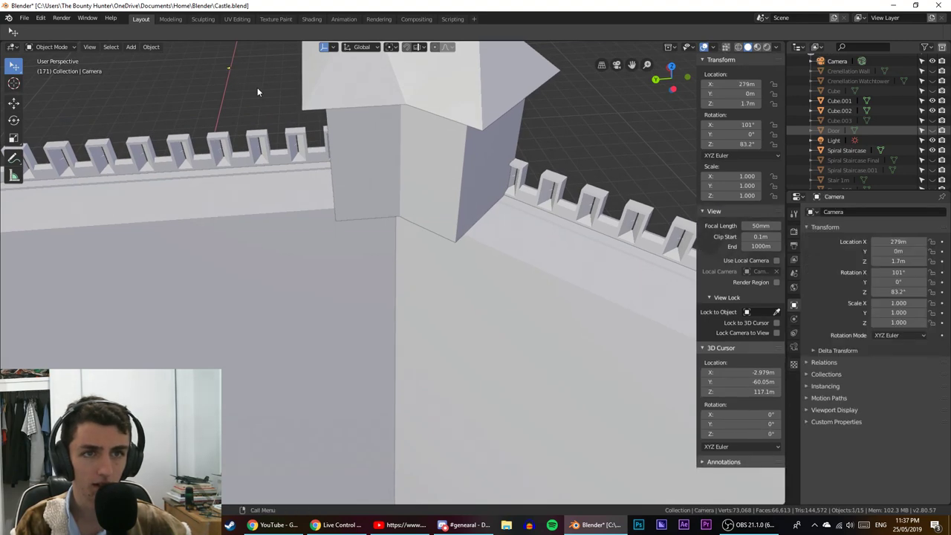
{"action": "key", "text": "KP_0"}
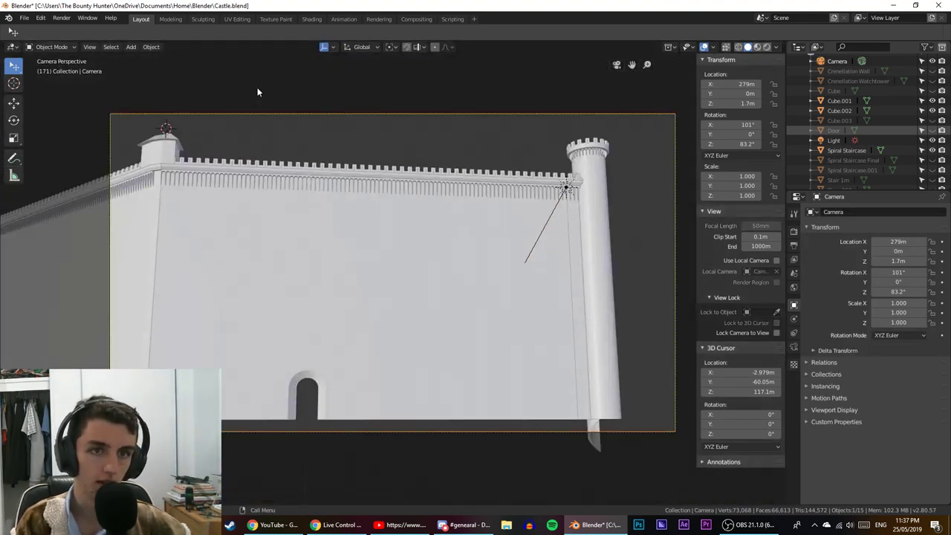
{"action": "middle_click_drag", "start_coordinate": [255, 92], "coordinate": [461, 187]}
{"action": "scroll", "coordinate": [462, 184], "scroll_direction": "up", "scroll_amount": 9}
{"action": "scroll", "coordinate": [516, 123], "scroll_direction": "down", "scroll_amount": 2}
{"action": "middle_click_drag", "start_coordinate": [503, 149], "coordinate": [717, 301], "text": "shift"}
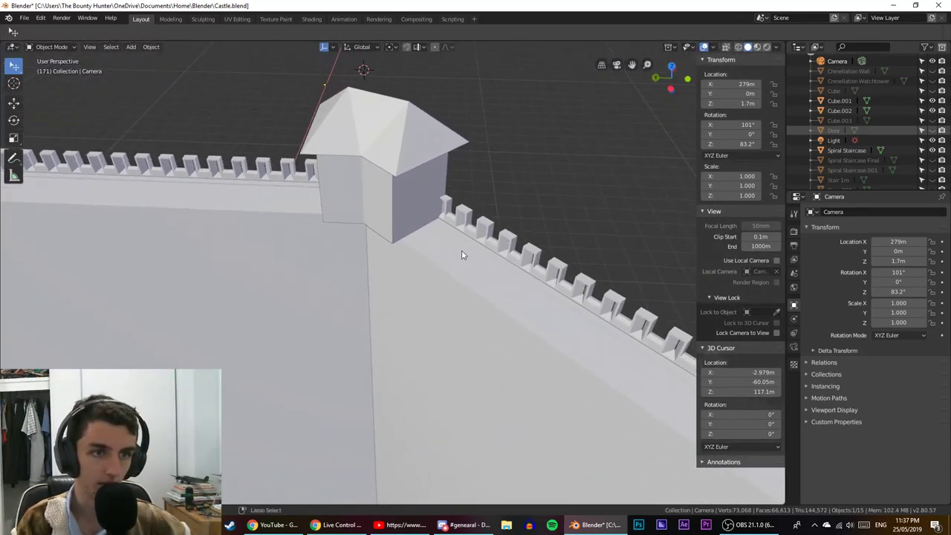
{"action": "scroll", "coordinate": [508, 194], "scroll_direction": "up", "scroll_amount": 6}
{"action": "middle_click_drag", "start_coordinate": [507, 194], "coordinate": [493, 166]}
{"action": "middle_click_drag", "start_coordinate": [451, 209], "coordinate": [389, 235], "text": "shift"}
Open the corner turret mesh Cube.001 for editing, undo the stray loop cut, and activate the Select tool.
{"action": "left_click", "coordinate": [369, 124]}
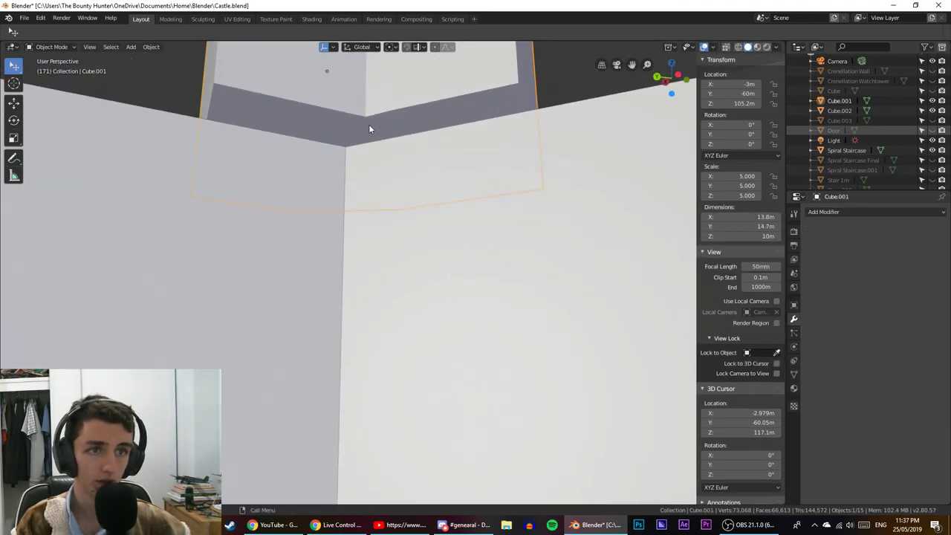
{"action": "key", "text": "Tab"}
{"action": "left_click", "coordinate": [378, 125]}
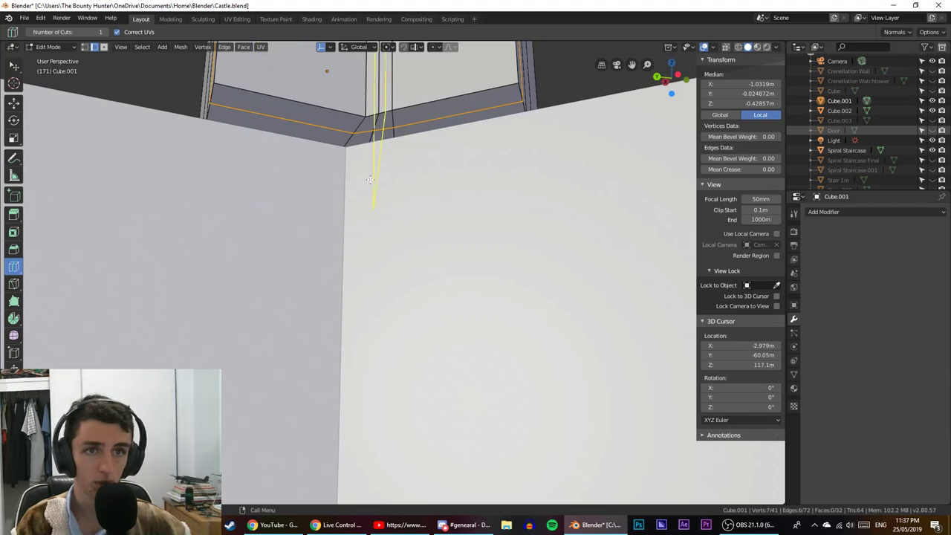
{"action": "key", "text": "ctrl+z"}
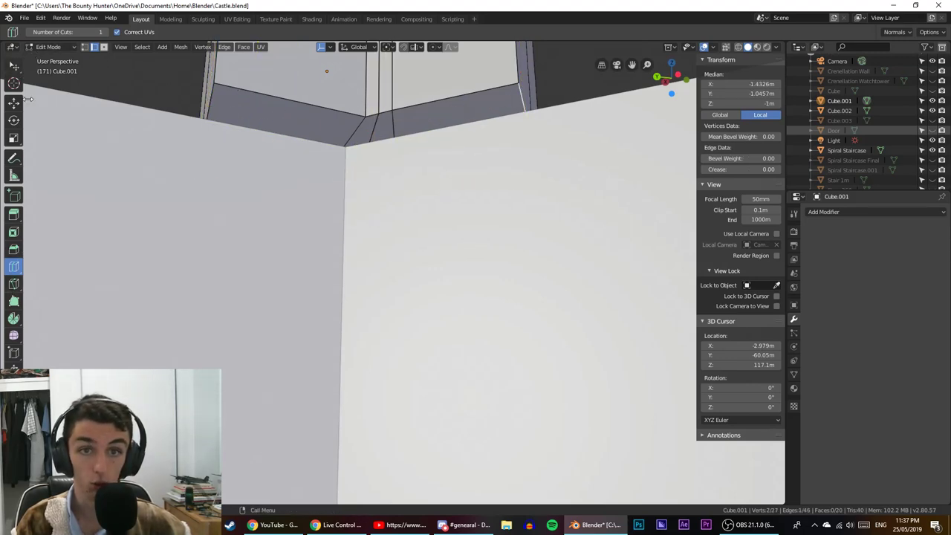
{"action": "left_click", "coordinate": [14, 66]}
Select a bottom edge on the turret's inner side in Cube.001 and snap the 3D cursor to it.
{"action": "middle_click_drag", "start_coordinate": [208, 168], "coordinate": [365, 88]}
{"action": "key", "text": "Tab"}
{"action": "key", "text": "Tab"}
{"action": "left_click", "coordinate": [362, 94]}
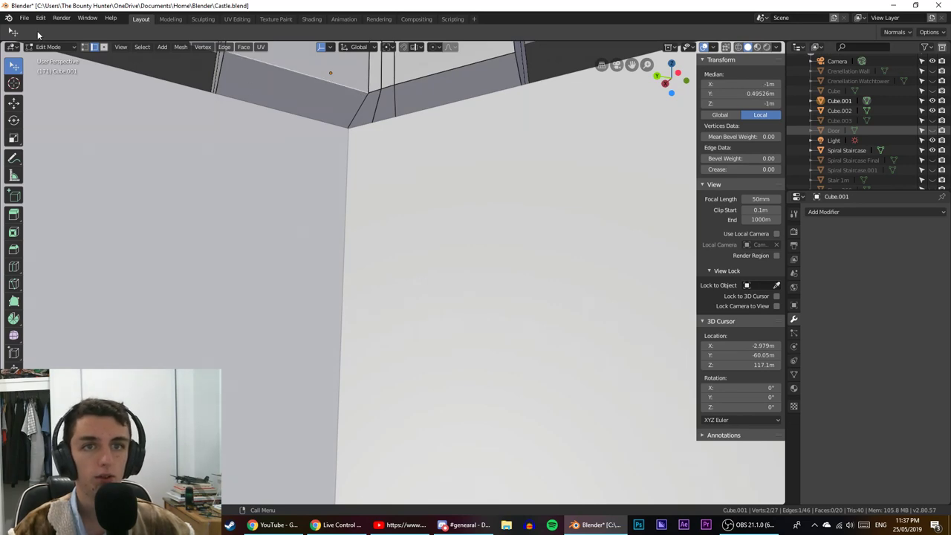
{"action": "key", "text": "1"}
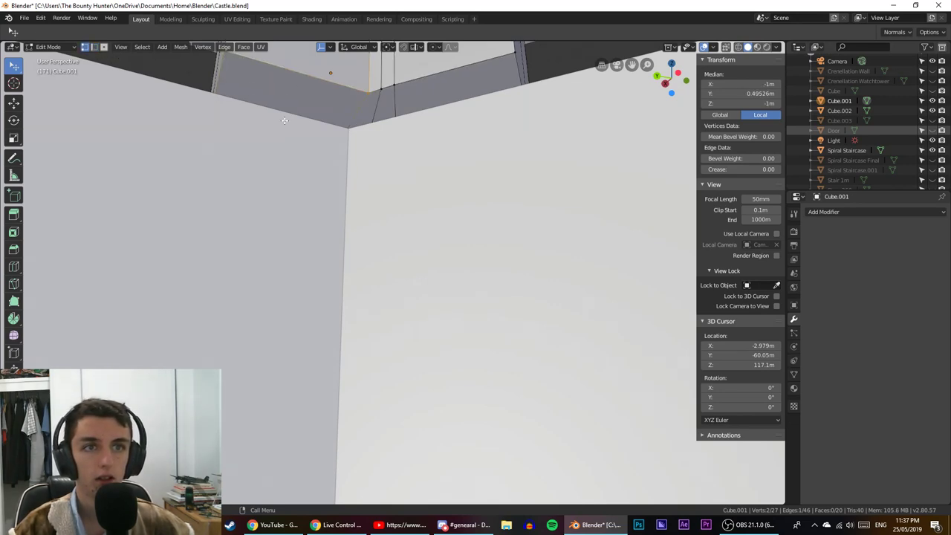
{"action": "middle_click_drag", "start_coordinate": [285, 120], "coordinate": [287, 162]}
{"action": "key", "text": "shift+s"}
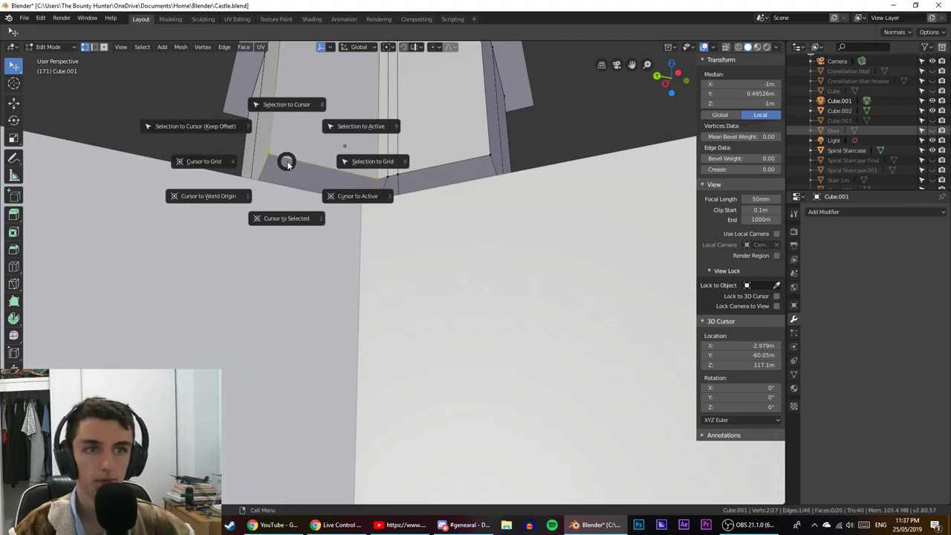
{"action": "left_click", "coordinate": [307, 208]}
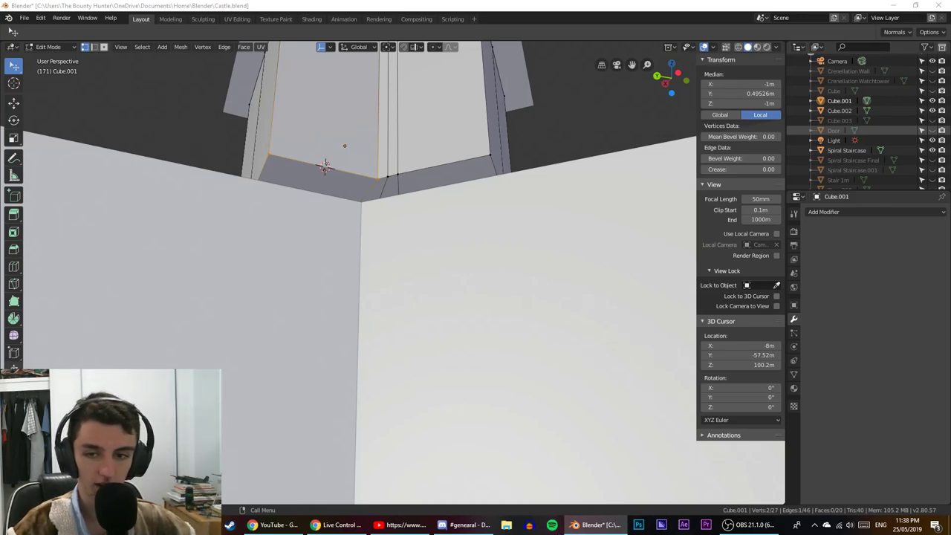
{"action": "left_click", "coordinate": [553, 529]}
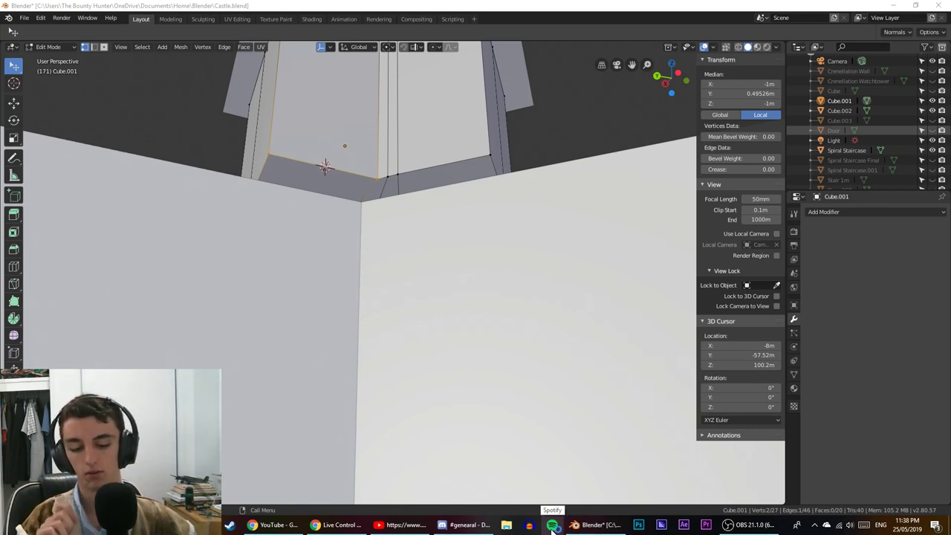
{"action": "left_click", "coordinate": [553, 526]}
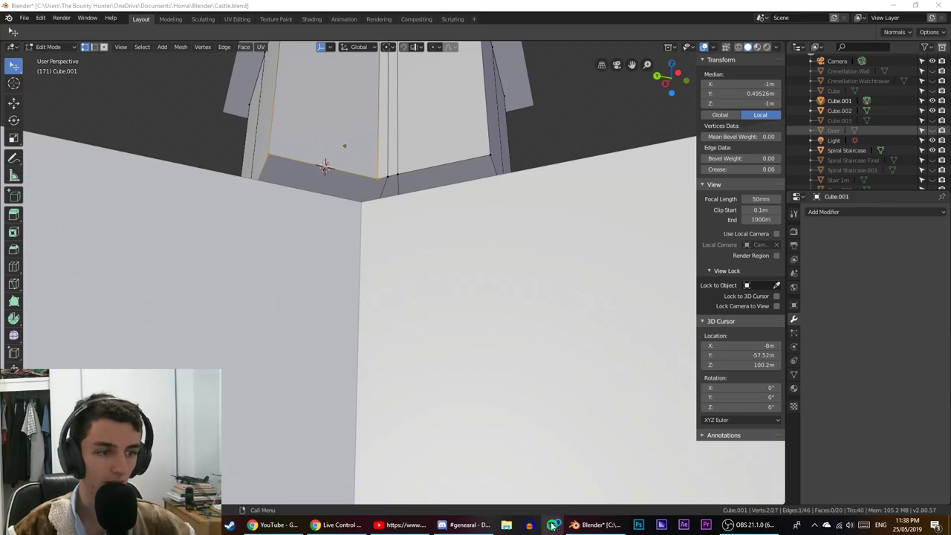
{"action": "left_click", "coordinate": [815, 525]}
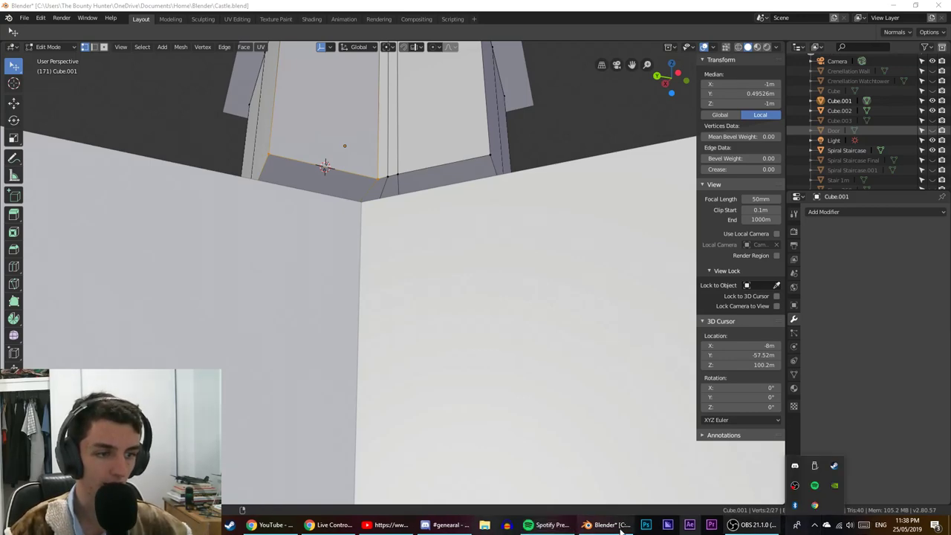
{"action": "right_click", "coordinate": [823, 487]}
{"action": "left_click", "coordinate": [834, 502]}
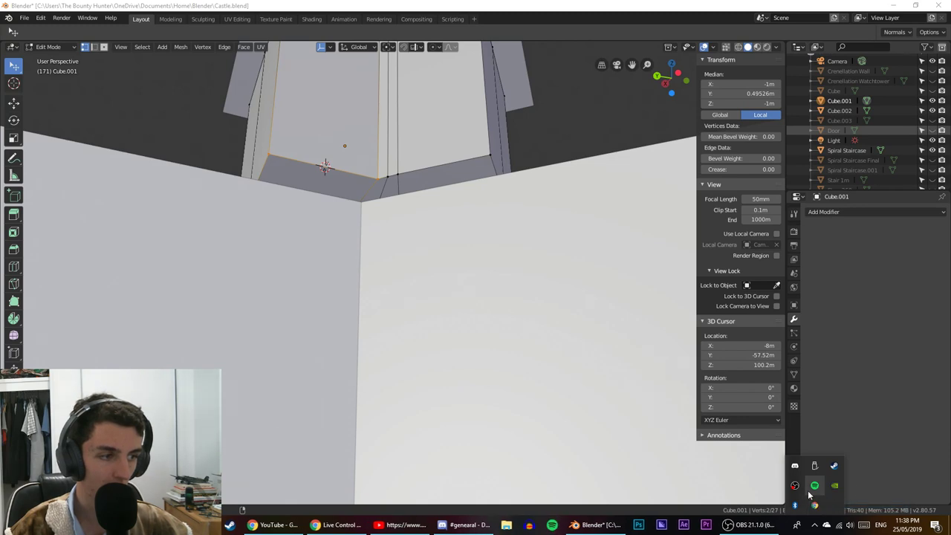
{"action": "left_click", "coordinate": [565, 5]}
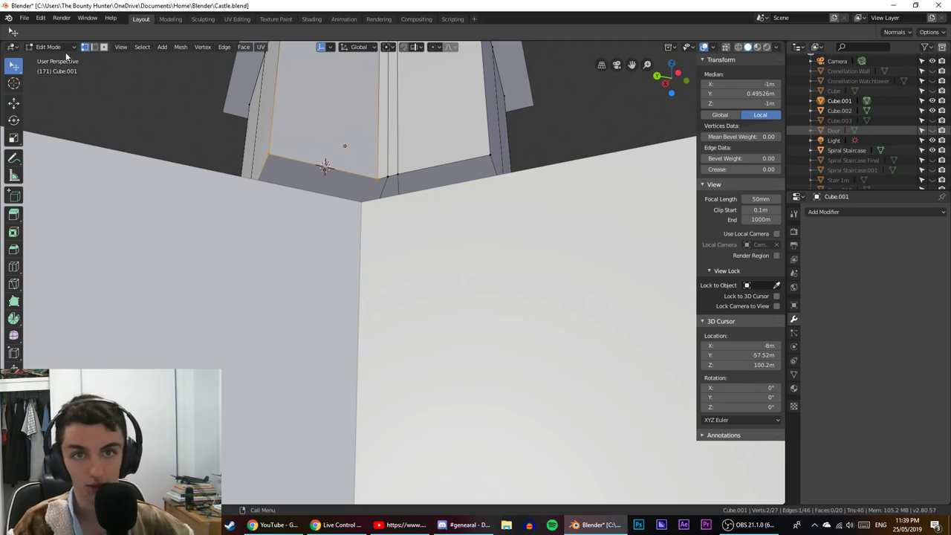
Return to object mode and add a cube at the 3D cursor on the turret's inner bottom edge.
{"action": "key", "text": "Tab"}
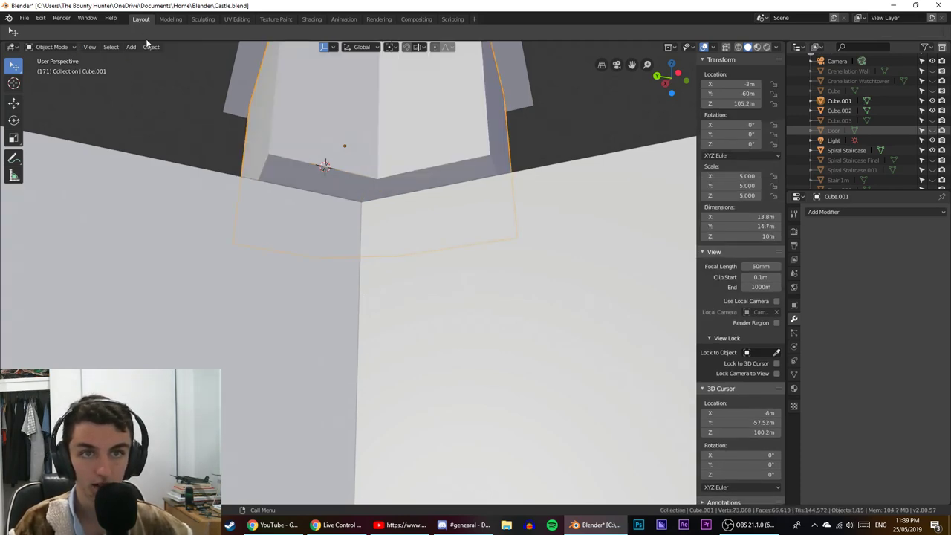
{"action": "left_click", "coordinate": [130, 46]}
{"action": "mouse_move", "coordinate": [163, 58]}
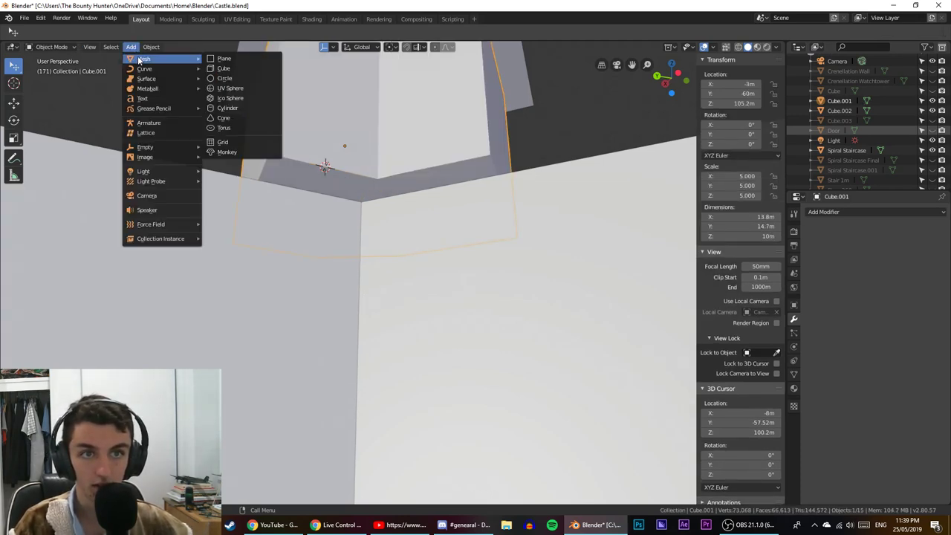
{"action": "left_click", "coordinate": [239, 68]}
{"action": "middle_click_drag", "start_coordinate": [246, 92], "coordinate": [357, 214]}
{"action": "middle_click_drag", "start_coordinate": [400, 237], "coordinate": [373, 202], "text": "shift"}
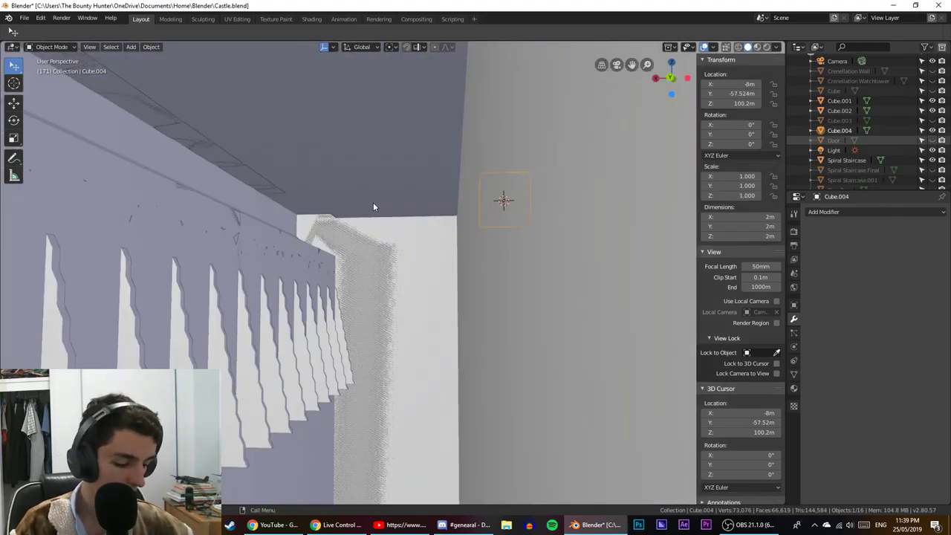
Examine the new cube's position against the turret and wall in the front, back and side orthographic views.
{"action": "key", "text": "KP_3"}
{"action": "key", "text": "KP_1"}
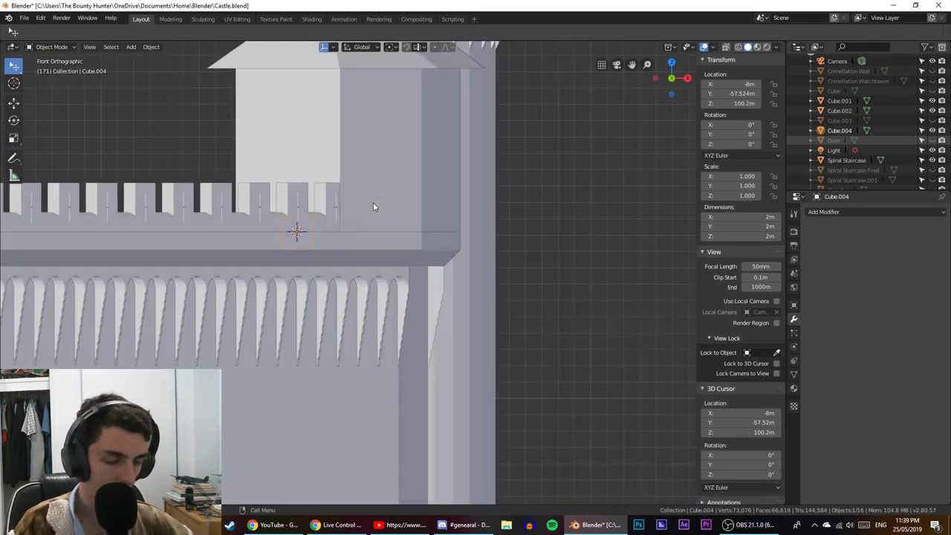
{"action": "key", "text": "KP_3"}
{"action": "key", "text": "ctrl+KP_3"}
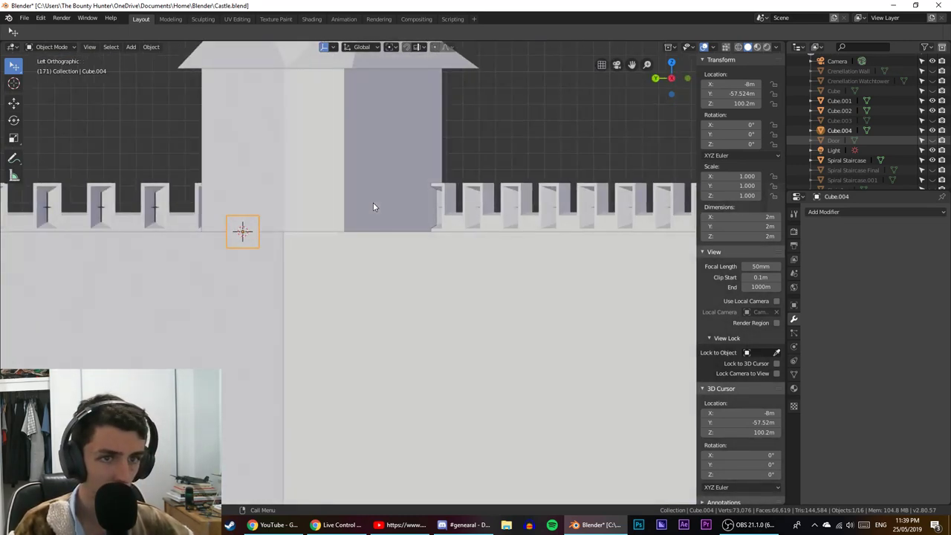
{"action": "middle_click_drag", "start_coordinate": [237, 251], "coordinate": [271, 245], "text": "shift"}
{"action": "key", "text": "KP_1"}
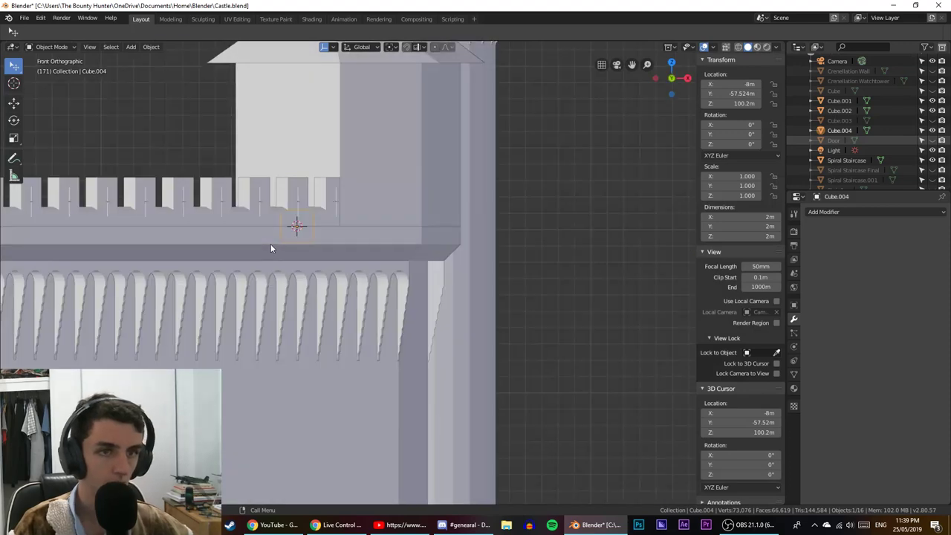
{"action": "key", "text": "ctrl+KP_1"}
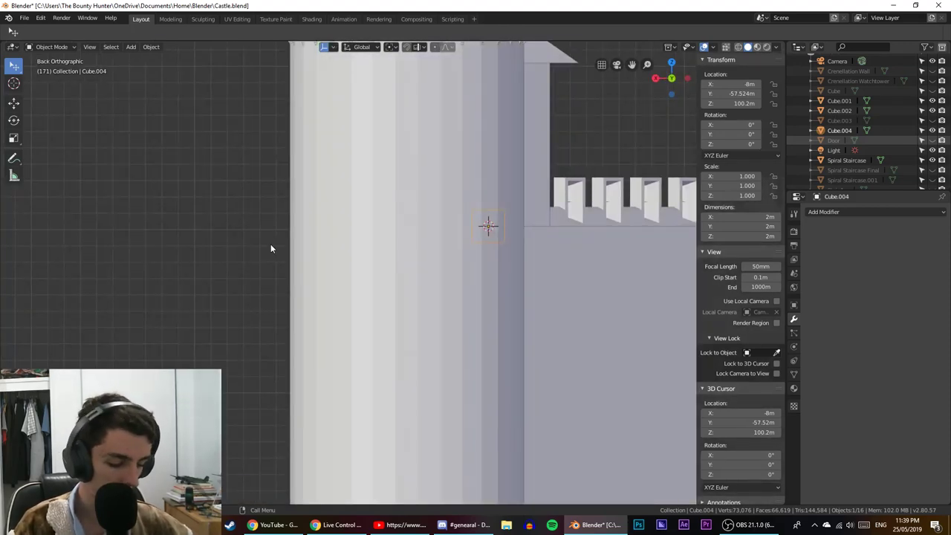
{"action": "key", "text": "KP_3"}
{"action": "key", "text": "ctrl+KP_3"}
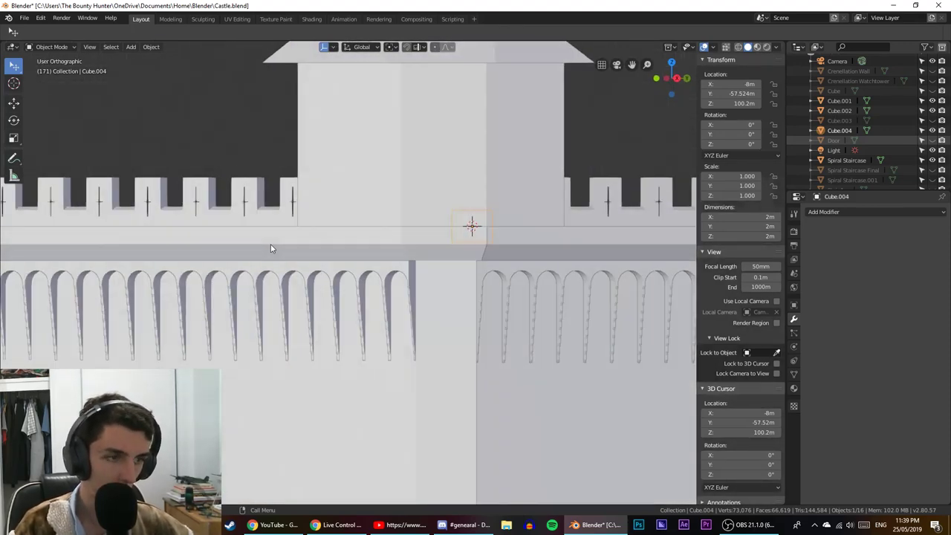
Move the new cube 2 m along the X axis to X -6 m, under the turret's inner corner.
{"action": "scroll", "coordinate": [269, 245], "scroll_direction": "up", "scroll_amount": 5}
{"action": "middle_click_drag", "start_coordinate": [247, 244], "coordinate": [505, 458], "text": "shift"}
{"action": "scroll", "coordinate": [401, 321], "scroll_direction": "up", "scroll_amount": 3}
{"action": "middle_click_drag", "start_coordinate": [407, 362], "coordinate": [493, 259], "text": "shift"}
{"action": "scroll", "coordinate": [510, 289], "scroll_direction": "up", "scroll_amount": 3}
{"action": "key", "text": "g"}
{"action": "key", "text": "y"}
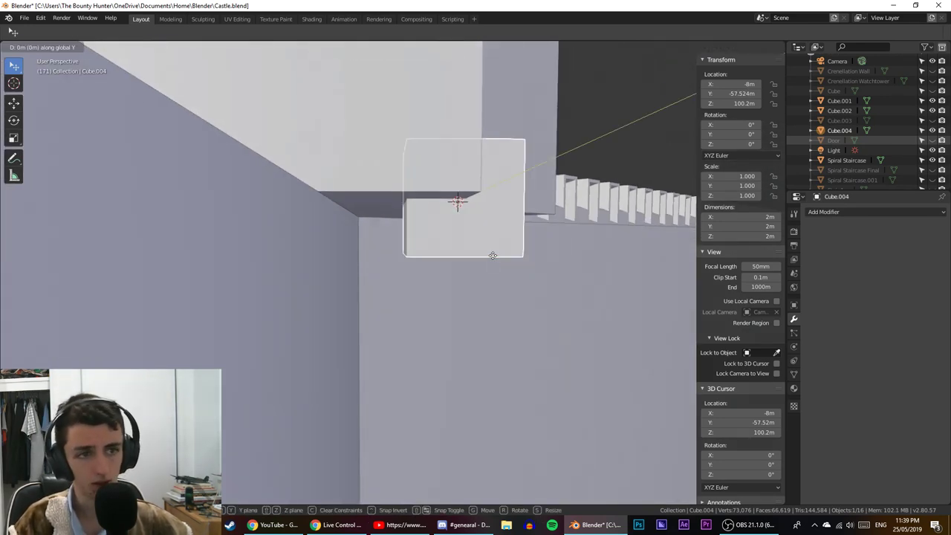
{"action": "key", "text": "Escape"}
{"action": "key", "text": "g"}
{"action": "key", "text": "x"}
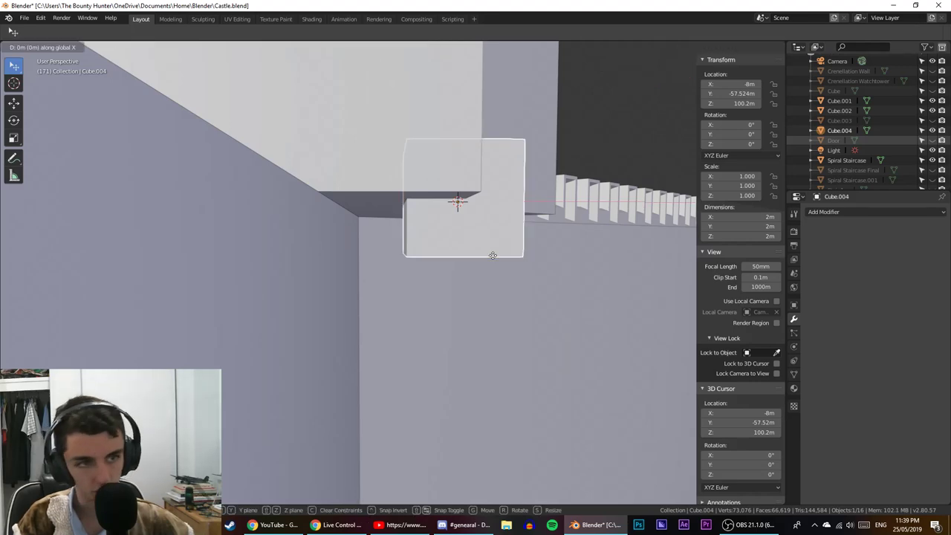
{"action": "left_click", "coordinate": [397, 253]}
{"action": "middle_click_drag", "start_coordinate": [398, 254], "coordinate": [363, 288]}
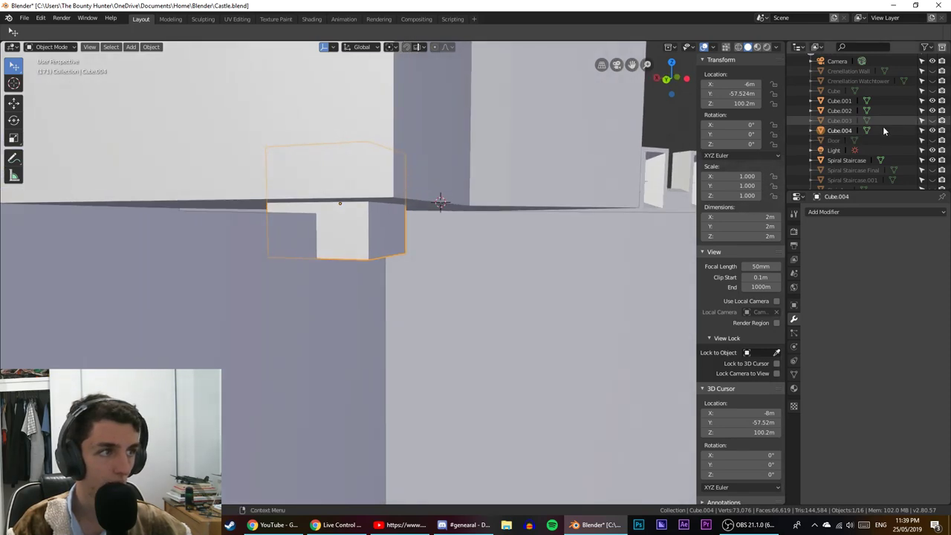
Inspect the crenellated wall beside the turret and the cube beneath the turret's inner corner.
{"action": "scroll", "coordinate": [336, 212], "scroll_direction": "down", "scroll_amount": 2}
{"action": "middle_click_drag", "start_coordinate": [336, 212], "coordinate": [290, 230]}
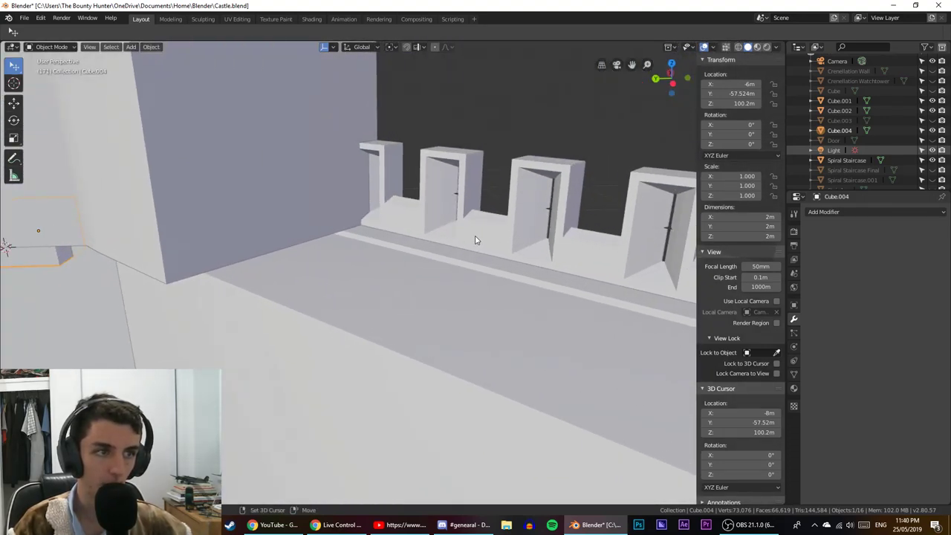
{"action": "middle_click_drag", "start_coordinate": [475, 238], "coordinate": [373, 276]}
{"action": "middle_click_drag", "start_coordinate": [330, 332], "coordinate": [404, 287]}
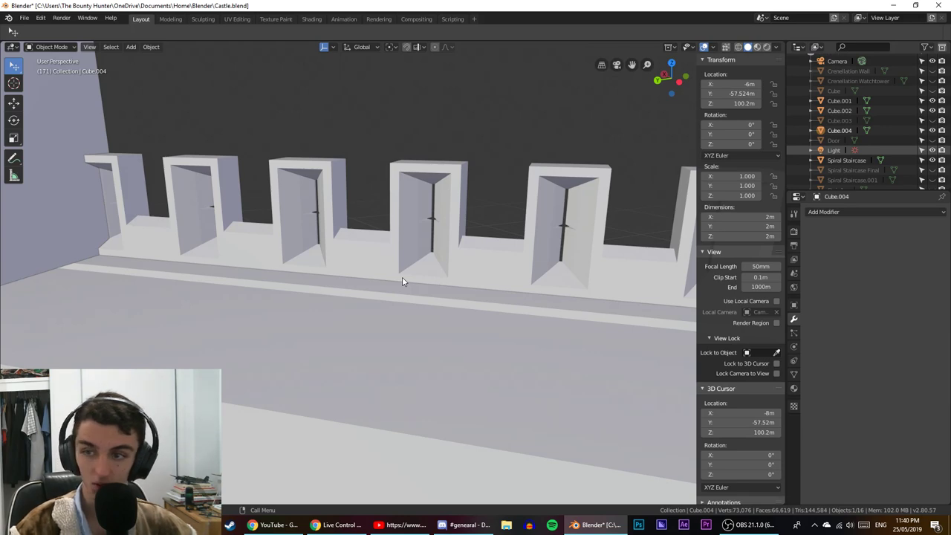
{"action": "middle_click_drag", "start_coordinate": [318, 273], "coordinate": [450, 282]}
{"action": "middle_click_drag", "start_coordinate": [352, 281], "coordinate": [400, 257]}
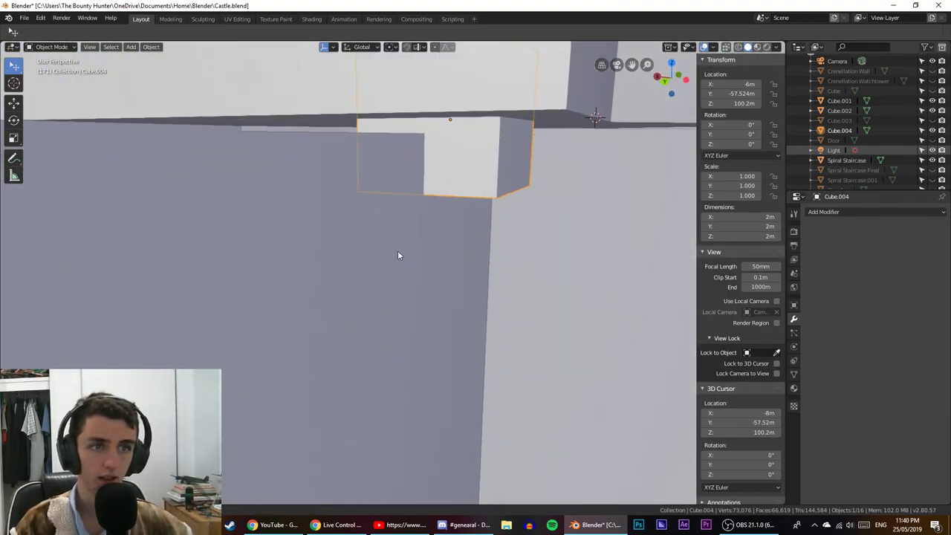
Select the corner turret, inspect its bottom edges in edit mode, and return to object mode.
{"action": "left_click", "coordinate": [346, 125]}
{"action": "key", "text": "Tab"}
{"action": "middle_click_drag", "start_coordinate": [347, 125], "coordinate": [332, 149]}
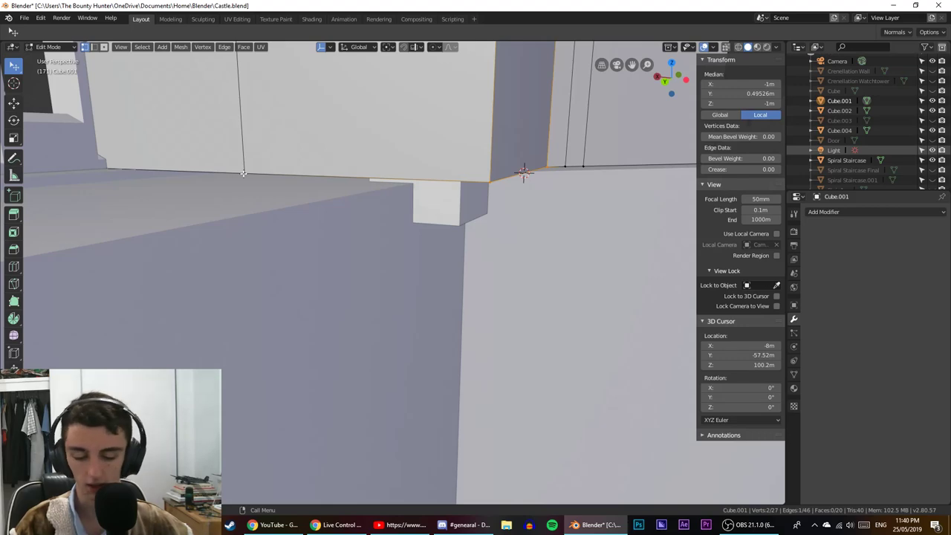
{"action": "scroll", "coordinate": [244, 173], "scroll_direction": "down", "scroll_amount": 5}
{"action": "key", "text": "Tab"}
{"action": "mouse_move", "coordinate": [255, 176]}
{"action": "middle_mouse_down"}
{"action": "mouse_move", "coordinate": [362, 199]}
{"action": "mouse_move", "coordinate": [394, 181]}
{"action": "mouse_move", "coordinate": [267, 186]}
{"action": "middle_mouse_up"}
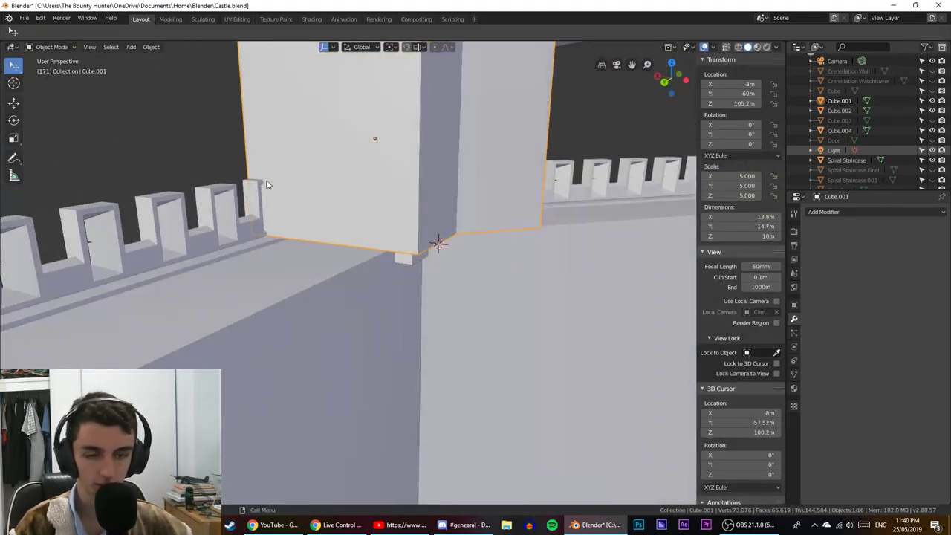
Lower the corner turret 1 m along the Z axis to Z 104.2 m at the wall corner.
{"action": "key", "text": "g"}
{"action": "key", "text": "z"}
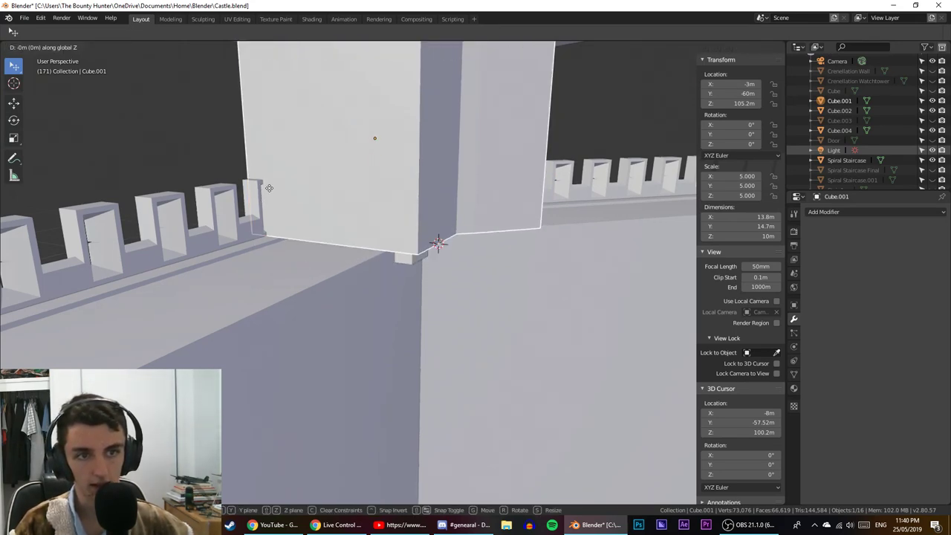
{"action": "left_click", "coordinate": [269, 188]}
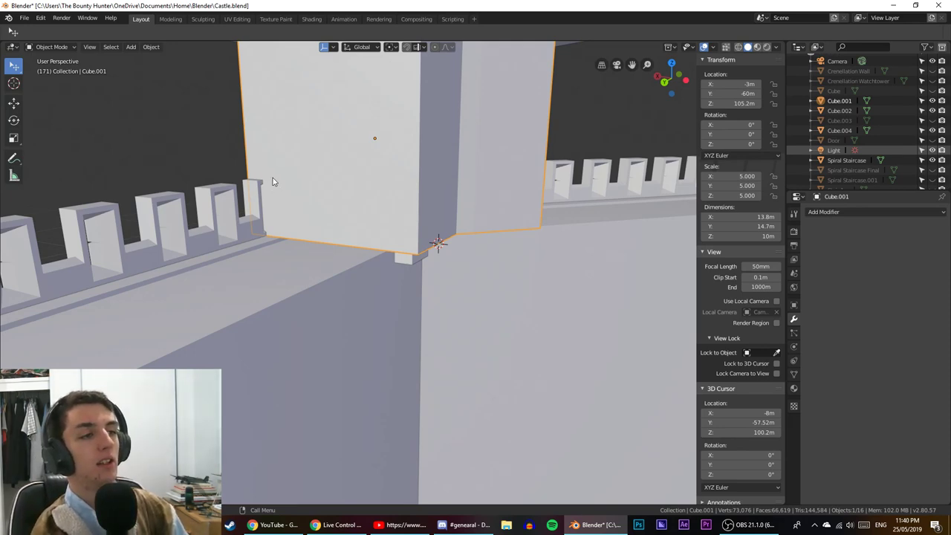
{"action": "middle_click_drag", "start_coordinate": [278, 170], "coordinate": [402, 196]}
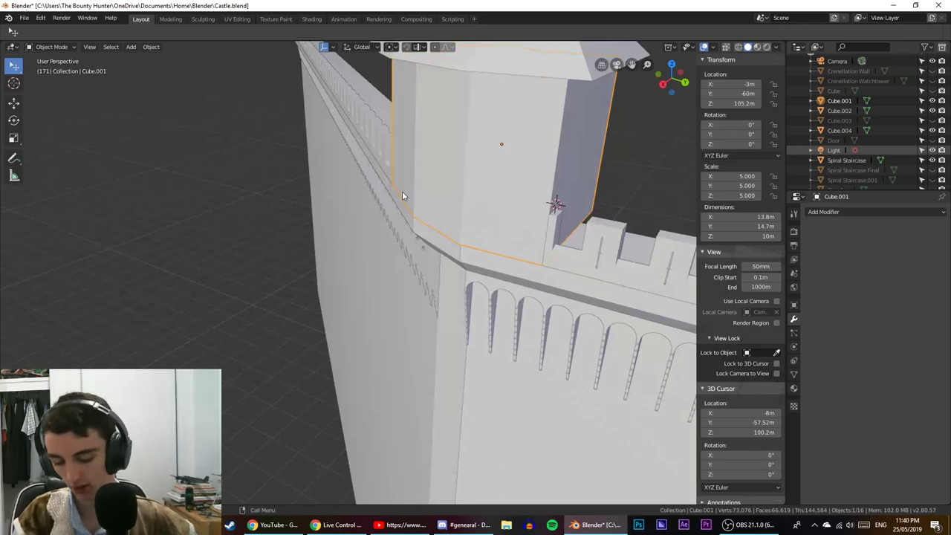
{"action": "key", "text": "g"}
{"action": "key", "text": "z"}
{"action": "left_click", "coordinate": [397, 208], "text": "ctrl"}
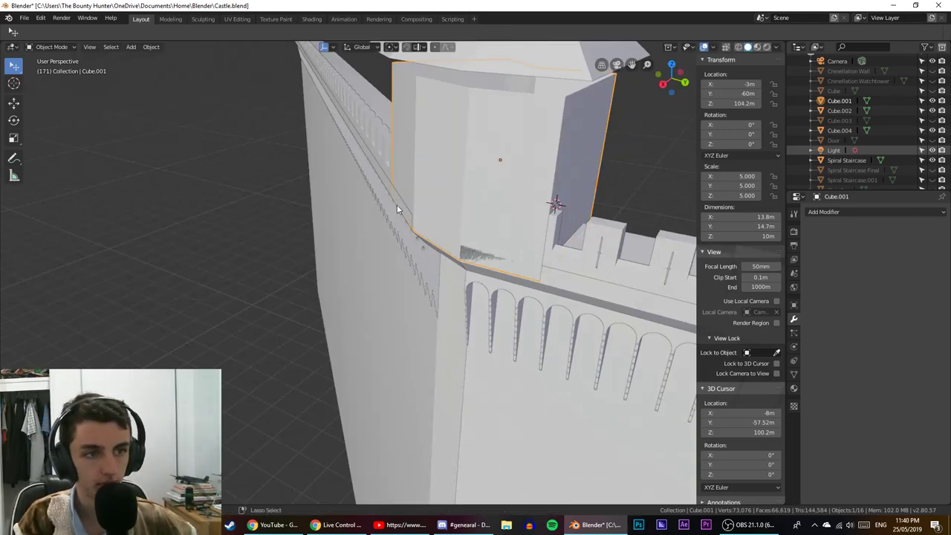
Undo the last lowering of the corner turret.
{"action": "middle_click_drag", "start_coordinate": [487, 260], "coordinate": [457, 243]}
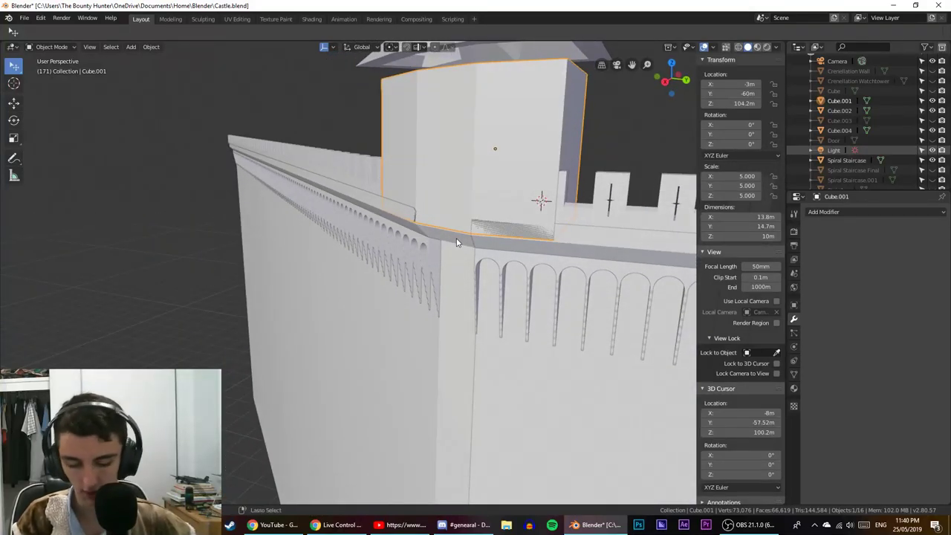
{"action": "key", "text": "ctrl+z"}
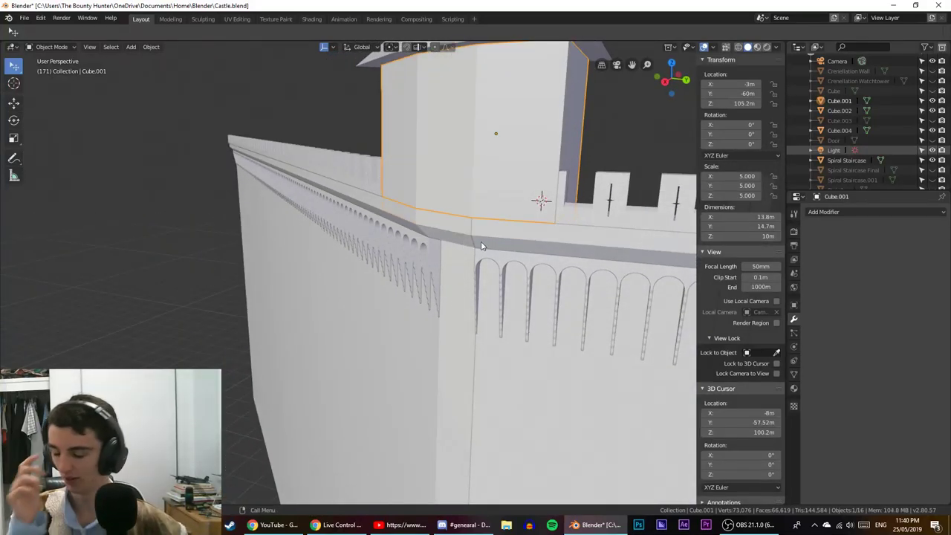
{"action": "middle_click_drag", "start_coordinate": [481, 241], "coordinate": [324, 255]}
Delete the small helper cube under the turret's inner corner and make sure the corner turret is selected.
{"action": "scroll", "coordinate": [324, 242], "scroll_direction": "up", "scroll_amount": 5}
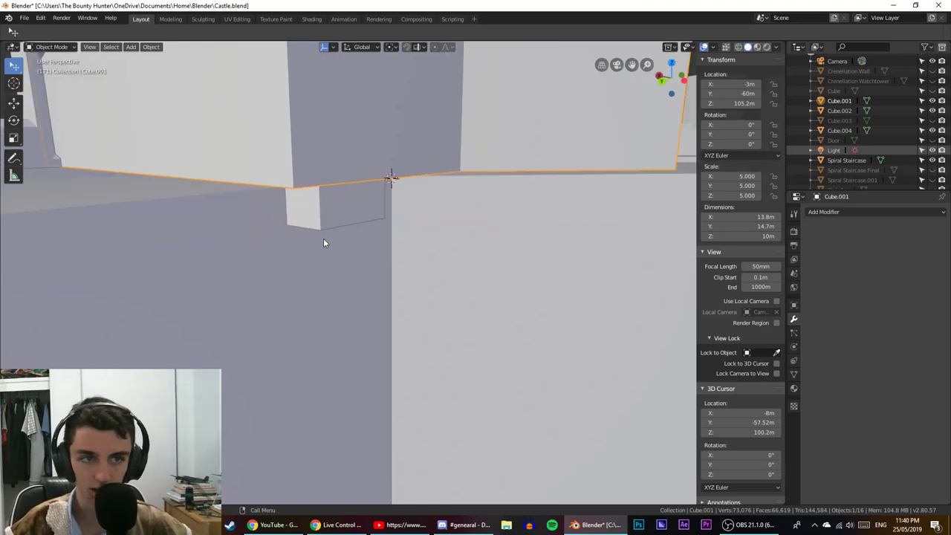
{"action": "middle_click_drag", "start_coordinate": [324, 238], "coordinate": [373, 323]}
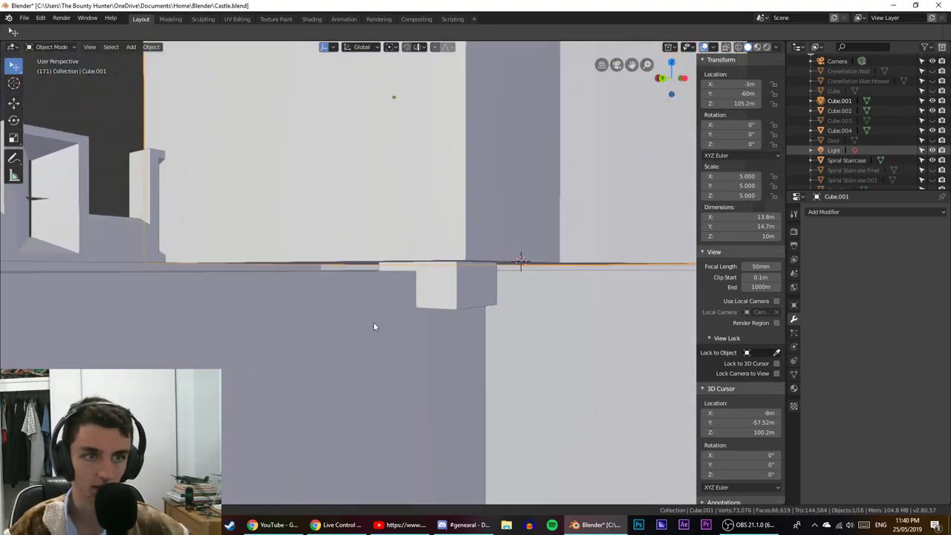
{"action": "left_click", "coordinate": [446, 269]}
{"action": "middle_click_drag", "start_coordinate": [387, 271], "coordinate": [359, 288]}
{"action": "key", "text": "x"}
{"action": "left_click", "coordinate": [359, 289]}
{"action": "left_click", "coordinate": [325, 289]}
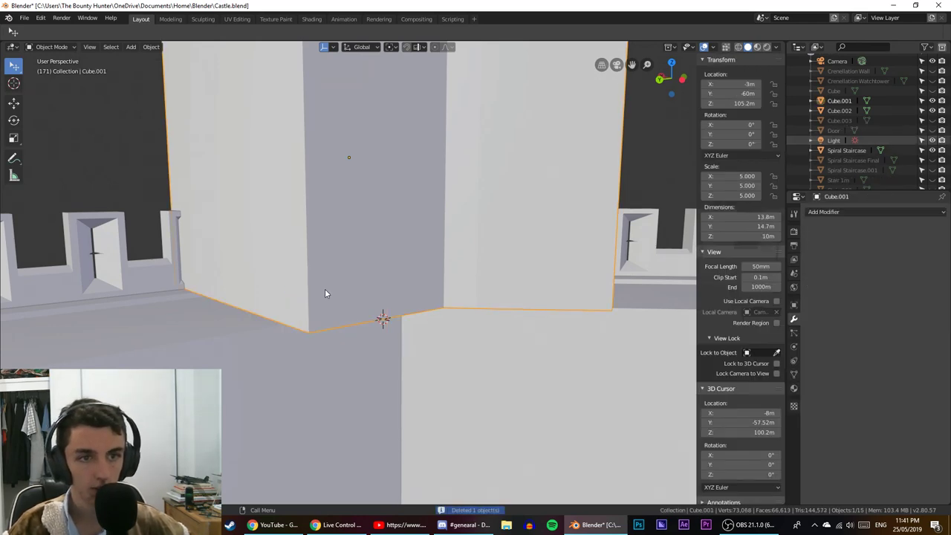
Enter edit mode on the corner turret and check its bottom edge against the wall from the front, in solid and wireframe shading.
{"action": "key", "text": "Tab"}
{"action": "middle_click_drag", "start_coordinate": [286, 310], "coordinate": [413, 302]}
{"action": "key", "text": "KP_1"}
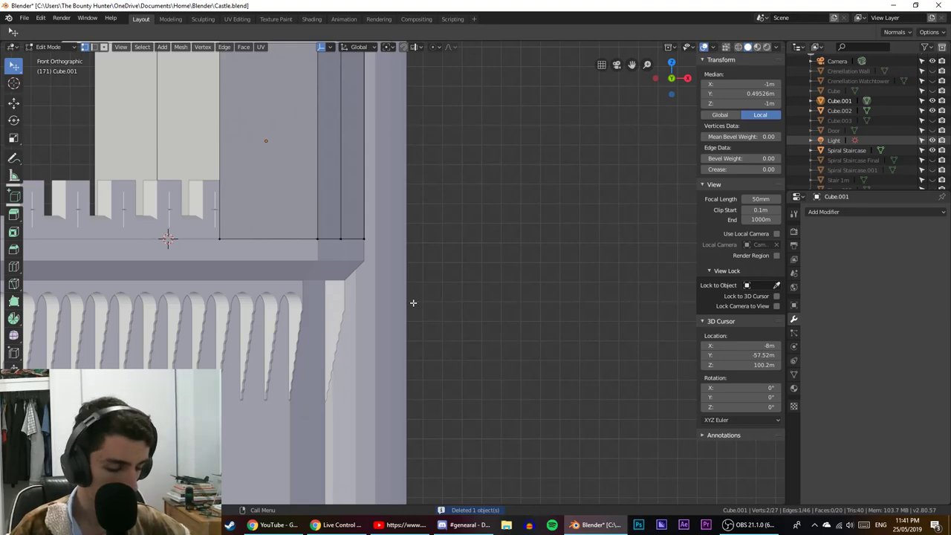
{"action": "key", "text": "KP_3"}
{"action": "key", "text": "KP_1"}
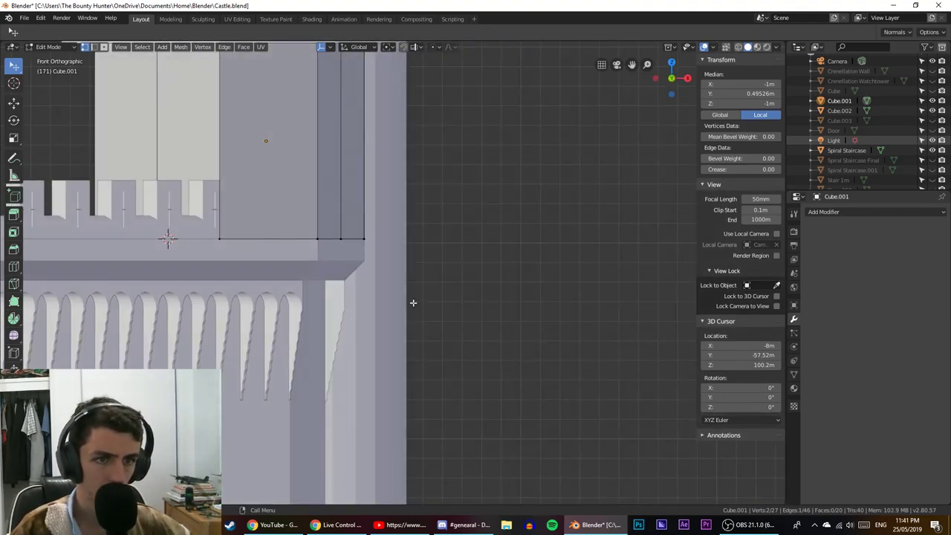
{"action": "key", "text": "shift+z"}
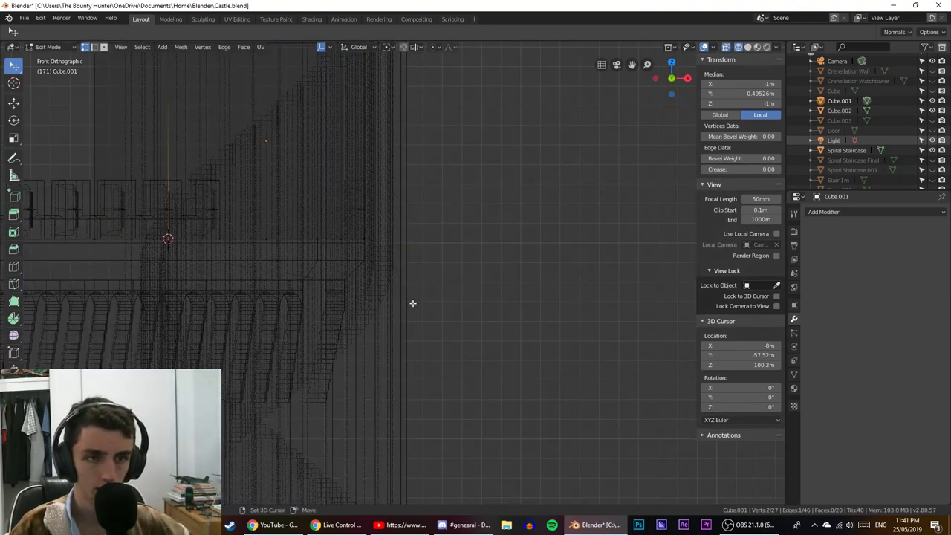
{"action": "key", "text": "shift+z"}
{"action": "middle_click_drag", "start_coordinate": [588, 187], "coordinate": [560, 202]}
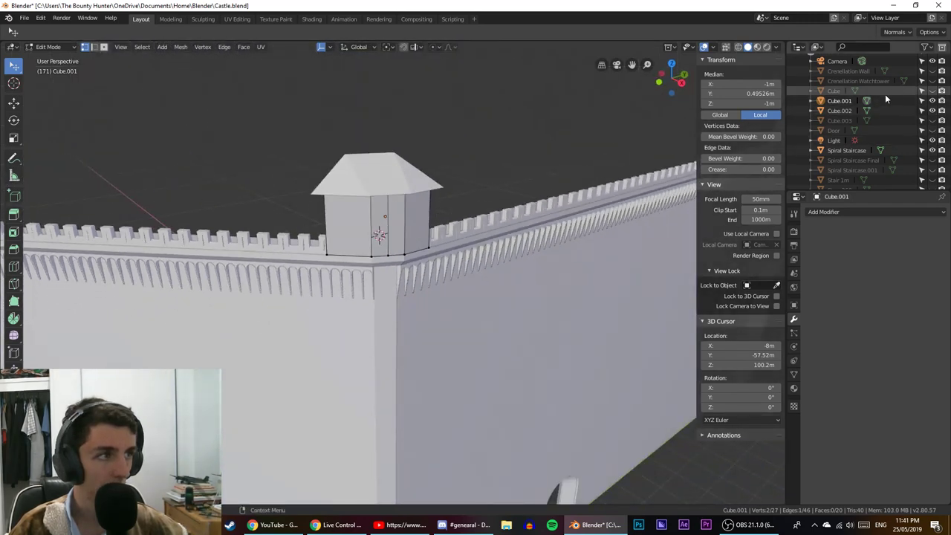
{"action": "scroll", "coordinate": [886, 94], "scroll_direction": "up", "scroll_amount": 2}
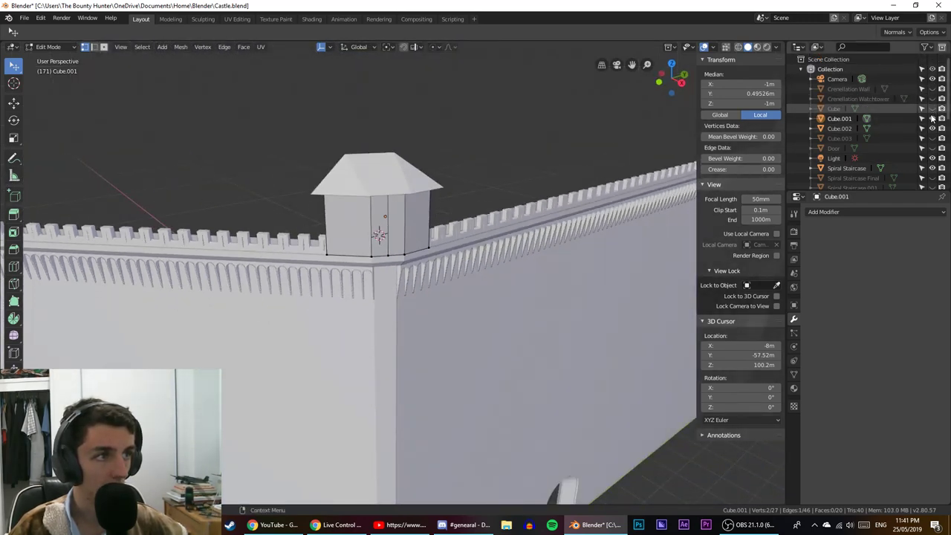
{"action": "left_click", "coordinate": [933, 118]}
{"action": "left_click", "coordinate": [934, 128]}
{"action": "left_click", "coordinate": [934, 118]}
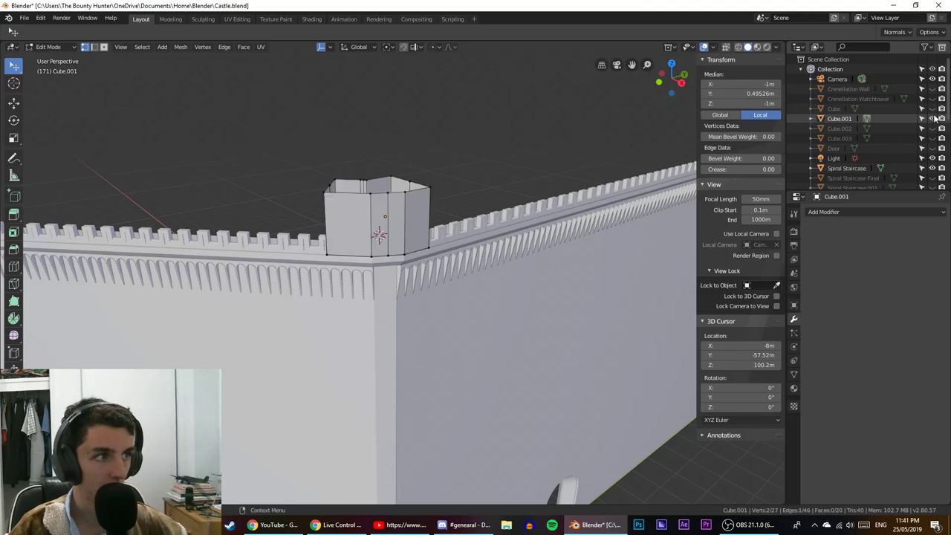
{"action": "left_click", "coordinate": [933, 118]}
{"action": "left_click", "coordinate": [933, 128]}
{"action": "left_click", "coordinate": [933, 118]}
Hide Spiral Staircase, Wall, Wall Support, Wall Support.002 and Wall Top in the viewport.
{"action": "scroll", "coordinate": [918, 148], "scroll_direction": "down", "scroll_amount": 2}
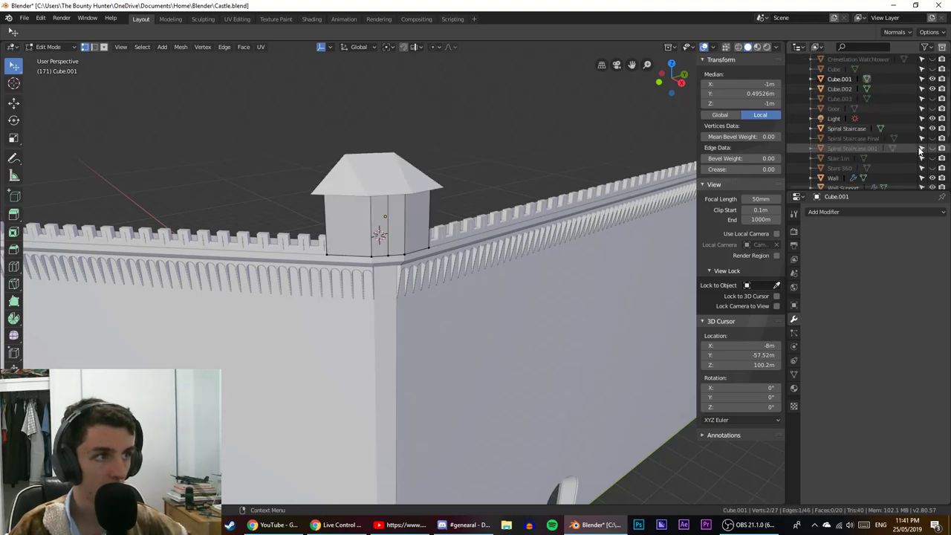
{"action": "scroll", "coordinate": [933, 136], "scroll_direction": "down", "scroll_amount": 2}
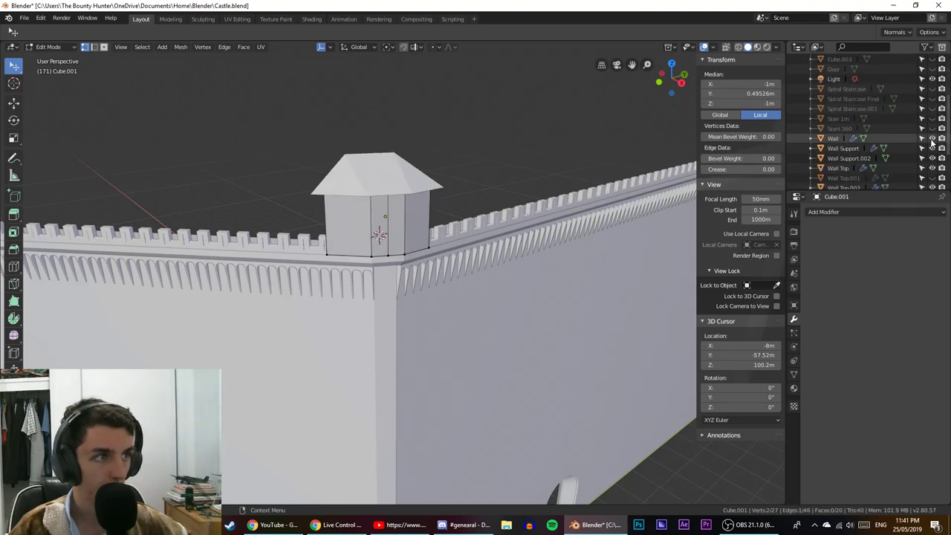
{"action": "left_click", "coordinate": [934, 138]}
{"action": "left_click", "coordinate": [934, 148]}
{"action": "left_click", "coordinate": [933, 158]}
{"action": "left_click", "coordinate": [933, 168]}
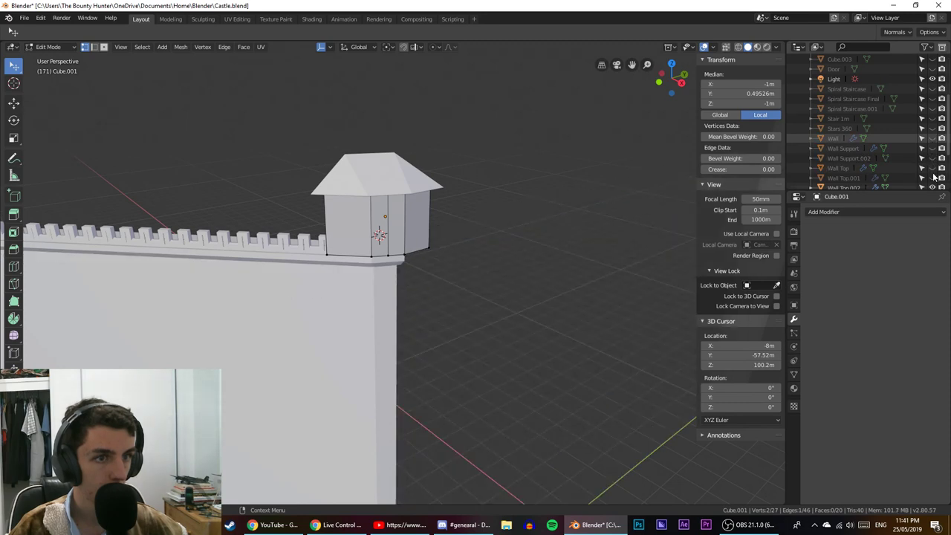
Hide Wall Top.002 and the Watchtower Column, Column.002, Support and Top objects, keeping Wall.001 displayed.
{"action": "scroll", "coordinate": [935, 174], "scroll_direction": "down", "scroll_amount": 3}
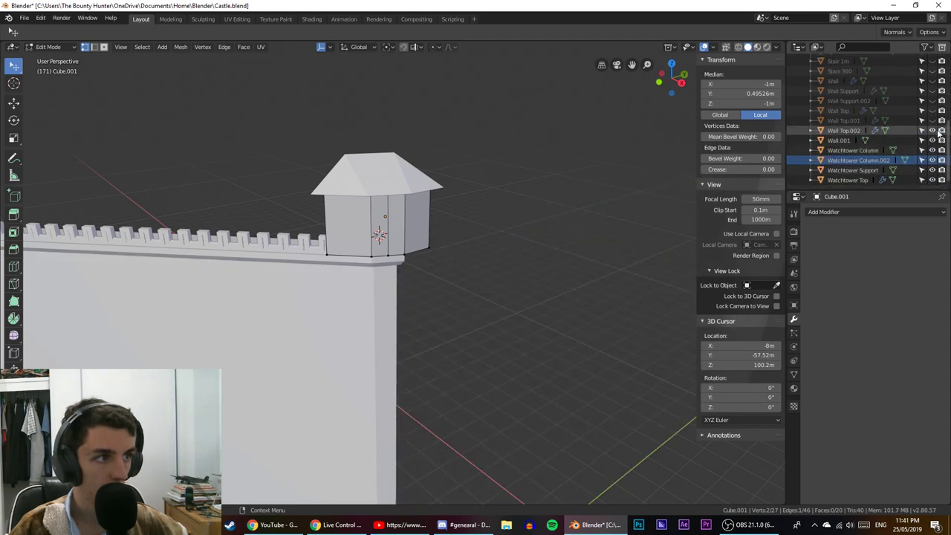
{"action": "left_click", "coordinate": [933, 130]}
{"action": "left_click", "coordinate": [934, 140]}
{"action": "left_click", "coordinate": [933, 140]}
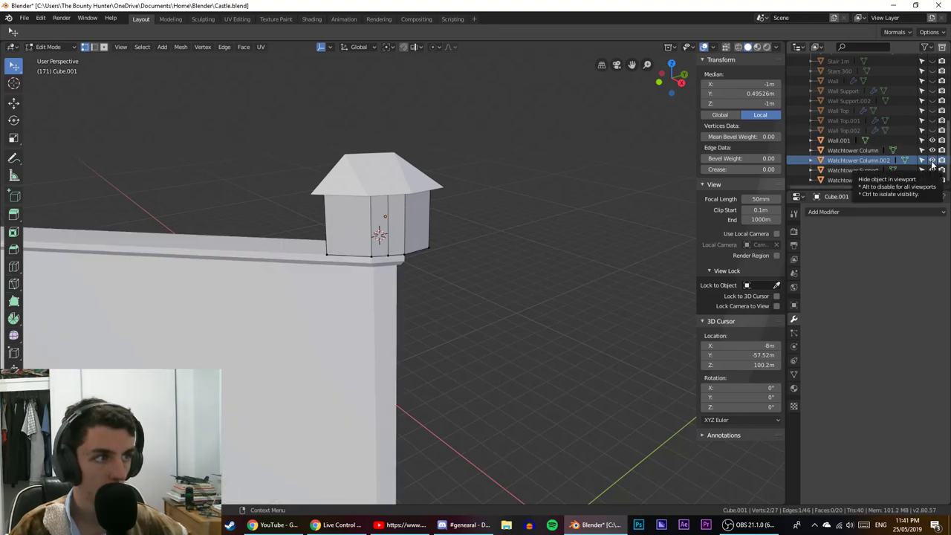
{"action": "left_click_drag", "start_coordinate": [934, 150], "coordinate": [927, 182]}
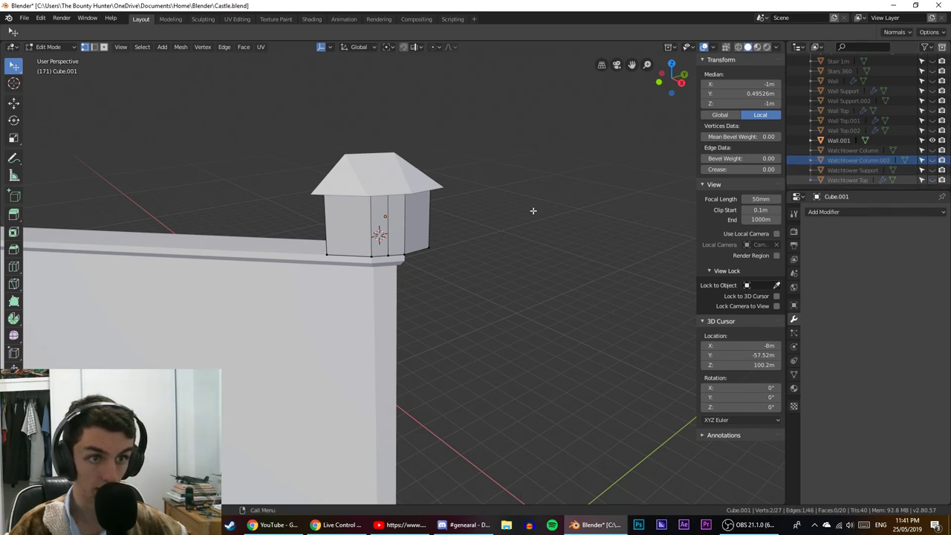
Examine how the corner turret sits on the remaining wall, including from the orthographic front view.
{"action": "middle_click_drag", "start_coordinate": [533, 210], "coordinate": [386, 226]}
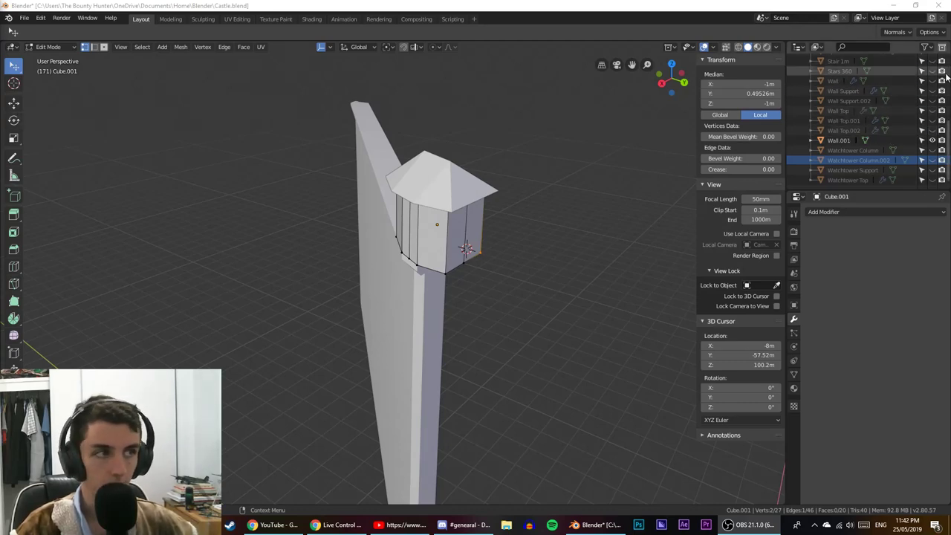
{"action": "middle_click_drag", "start_coordinate": [524, 164], "coordinate": [523, 236]}
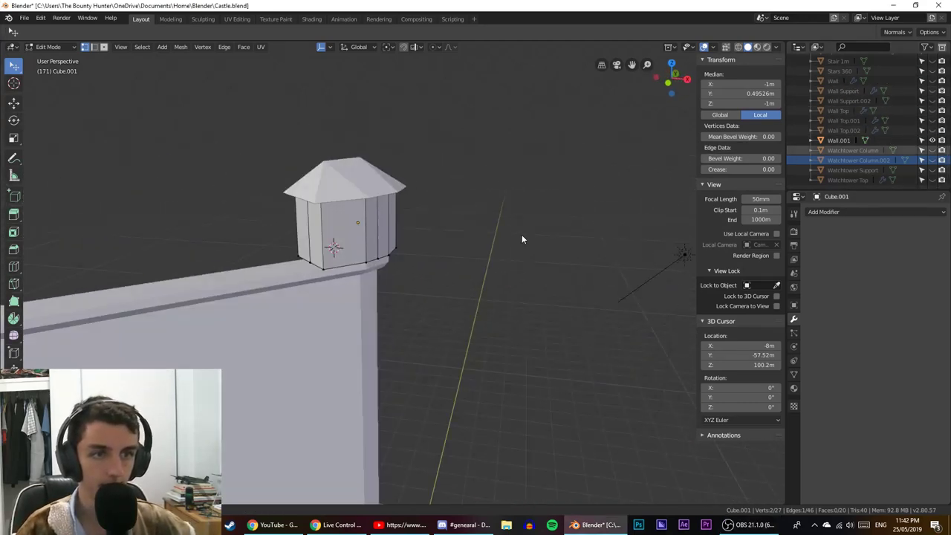
{"action": "key", "text": "KP_1"}
{"action": "key", "text": "KP_3"}
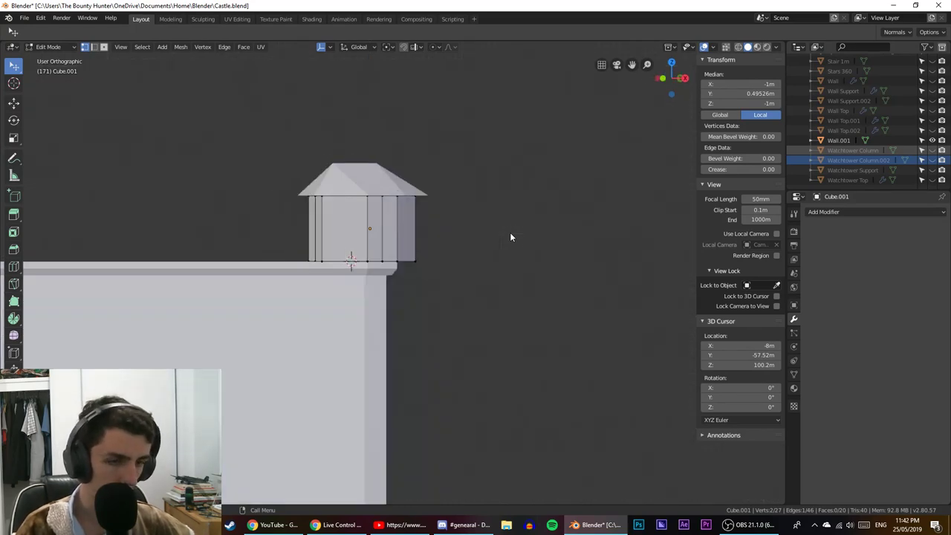
{"action": "key", "text": "KP_1"}
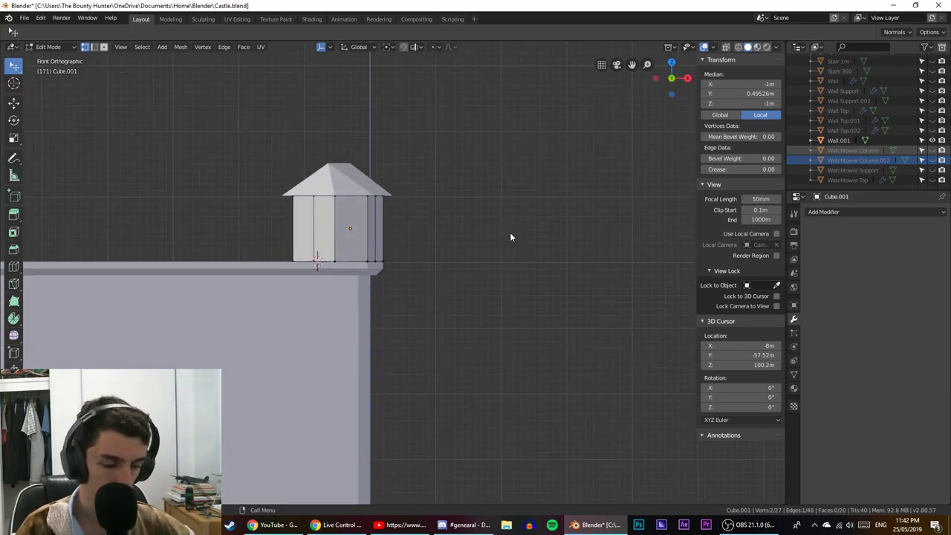
{"action": "key", "text": "KP_5"}
{"action": "key", "text": "KP_5"}
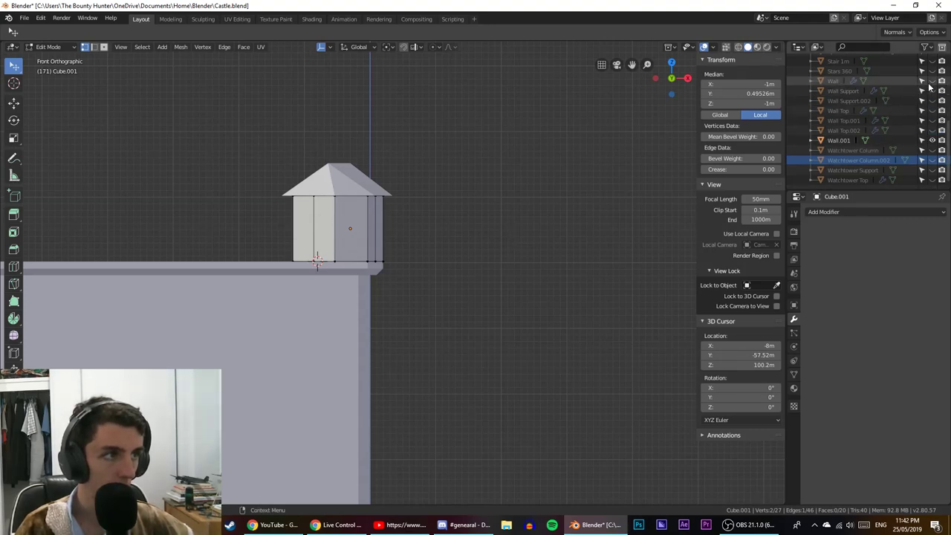
Show the Wall object again and inspect the turret's bottom vertices against both walls in wireframe.
{"action": "middle_click_drag", "start_coordinate": [535, 223], "coordinate": [489, 237]}
{"action": "key", "text": "KP_1"}
{"action": "scroll", "coordinate": [395, 231], "scroll_direction": "up", "scroll_amount": 8}
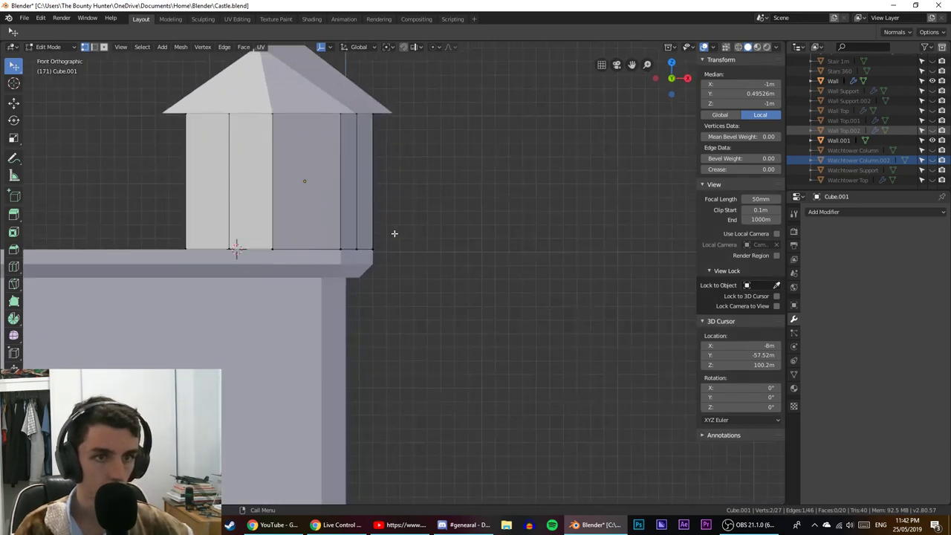
{"action": "key", "text": "shift+z"}
{"action": "middle_click_drag", "start_coordinate": [392, 267], "coordinate": [425, 288], "text": "shift"}
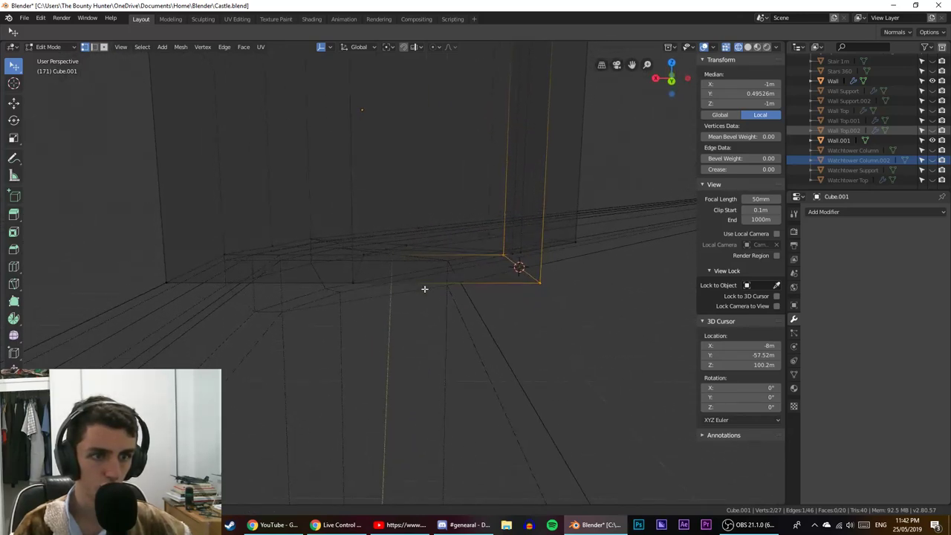
{"action": "left_click", "coordinate": [346, 278]}
{"action": "middle_click_drag", "start_coordinate": [339, 293], "coordinate": [350, 324]}
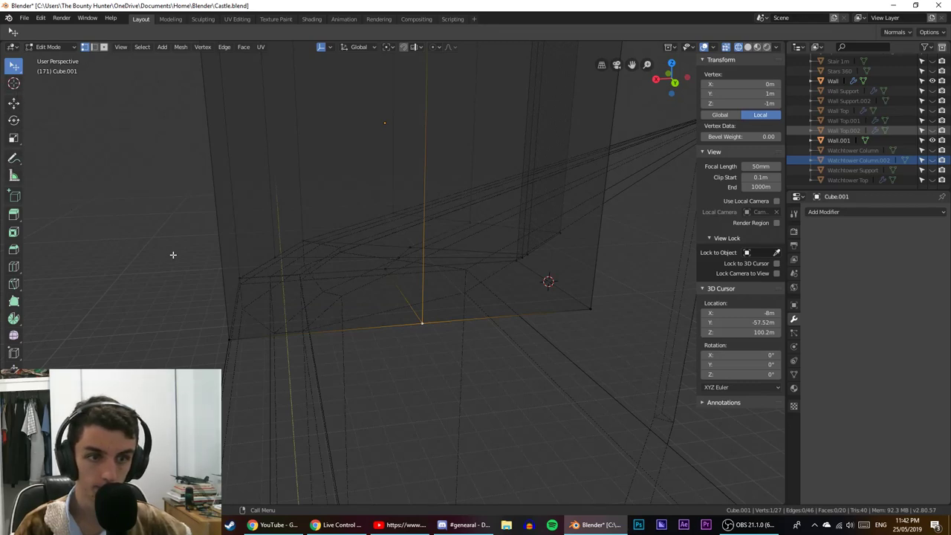
{"action": "key", "text": "KP_1"}
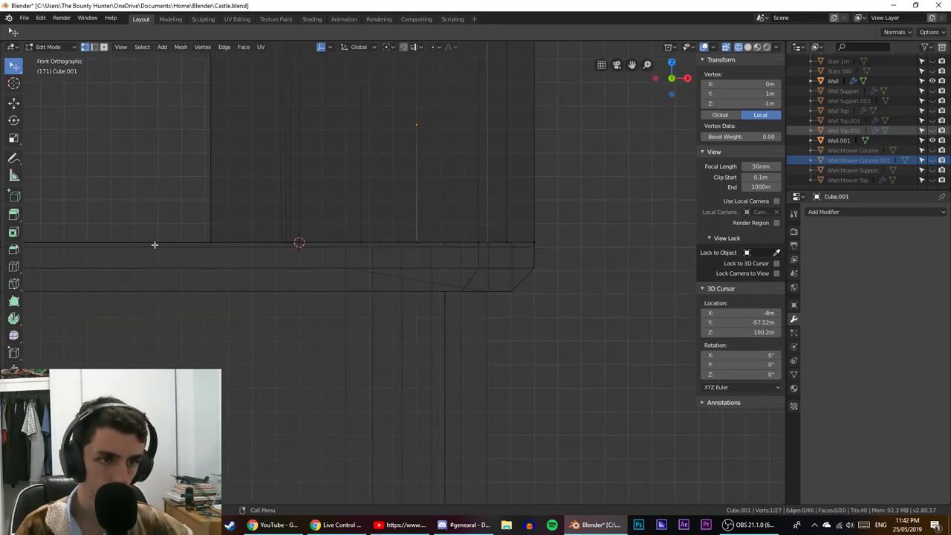
{"action": "middle_click_drag", "start_coordinate": [155, 244], "coordinate": [167, 288]}
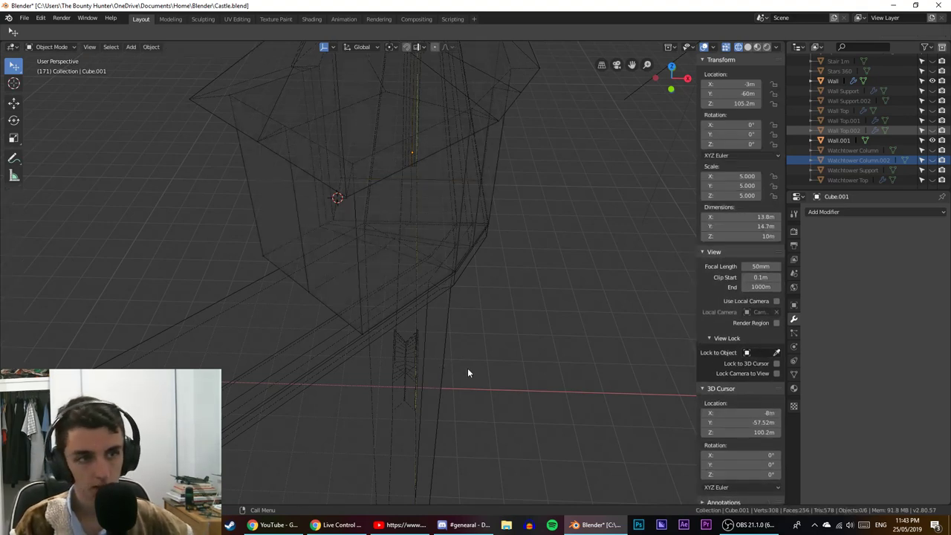
Return to object mode with solid shading, check the turret's base at the inner wall corner, and select the turret.
{"action": "mouse_move", "coordinate": [467, 373]}
{"action": "middle_mouse_down"}
{"action": "mouse_move", "coordinate": [378, 335]}
{"action": "mouse_move", "coordinate": [289, 336]}
{"action": "mouse_move", "coordinate": [360, 309]}
{"action": "mouse_move", "coordinate": [345, 313]}
{"action": "mouse_move", "coordinate": [373, 312]}
{"action": "mouse_move", "coordinate": [283, 307]}
{"action": "mouse_move", "coordinate": [206, 320]}
{"action": "mouse_move", "coordinate": [251, 320]}
{"action": "middle_mouse_up"}
{"action": "key", "text": "Tab"}
{"action": "key", "text": "shift+z"}
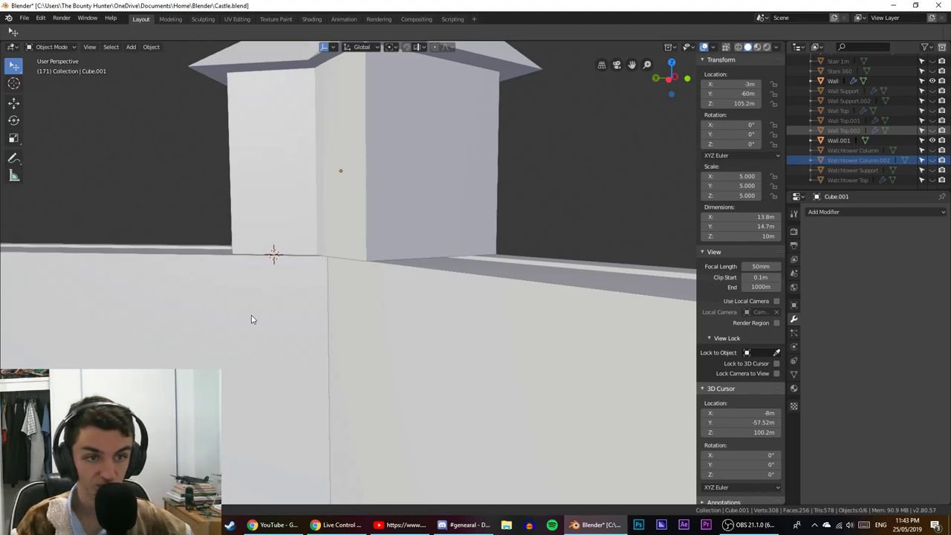
{"action": "middle_click_drag", "start_coordinate": [251, 320], "coordinate": [345, 321]}
{"action": "middle_click_drag", "start_coordinate": [290, 272], "coordinate": [390, 260]}
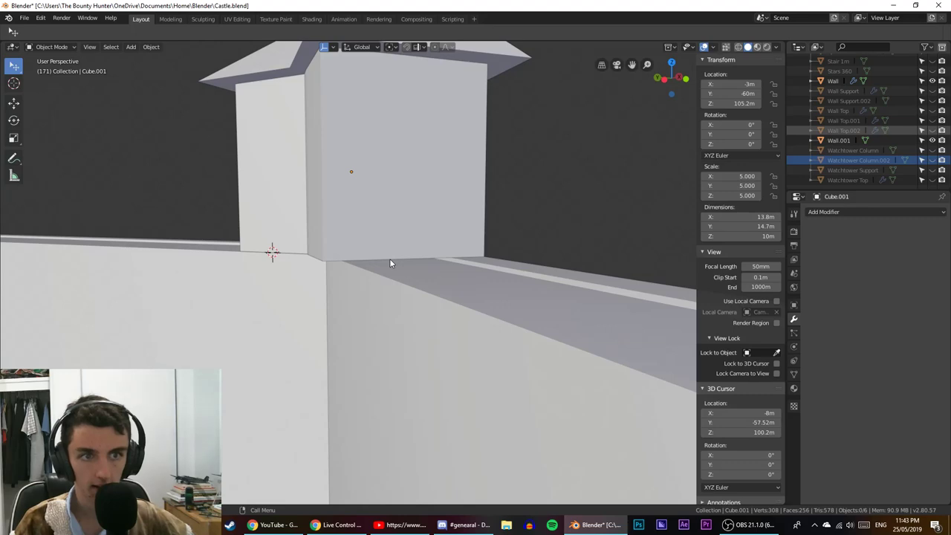
{"action": "left_click", "coordinate": [366, 238]}
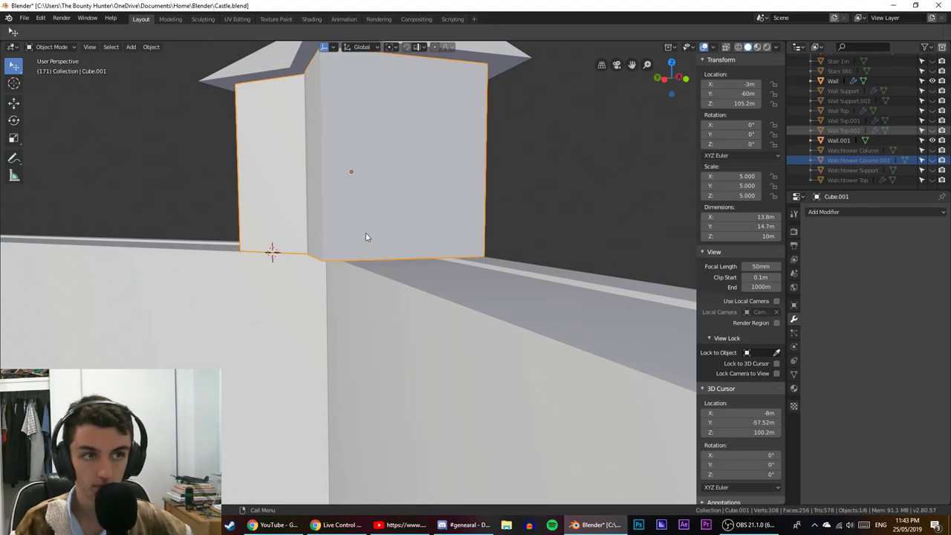
Select all of the turret's bottom faces in face select mode, using wireframe shading in the right orthographic view.
{"action": "key", "text": "Tab"}
{"action": "mouse_move", "coordinate": [365, 237]}
{"action": "middle_mouse_down"}
{"action": "mouse_move", "coordinate": [349, 253]}
{"action": "mouse_move", "coordinate": [359, 273]}
{"action": "mouse_move", "coordinate": [275, 240]}
{"action": "middle_mouse_up"}
{"action": "key", "text": "shift+z"}
{"action": "left_click", "coordinate": [105, 47]}
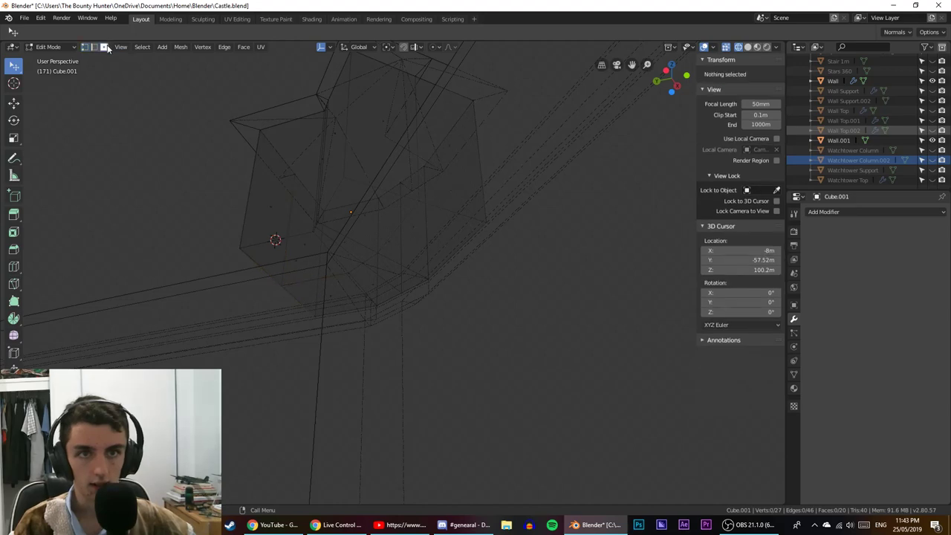
{"action": "key", "text": "KP_3"}
{"action": "key", "text": "b"}
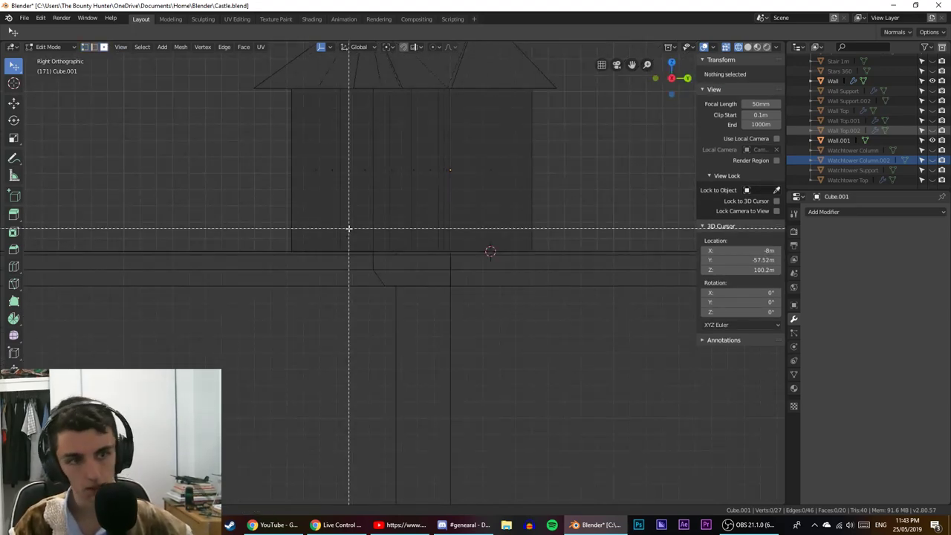
{"action": "left_click_drag", "start_coordinate": [261, 242], "coordinate": [660, 311]}
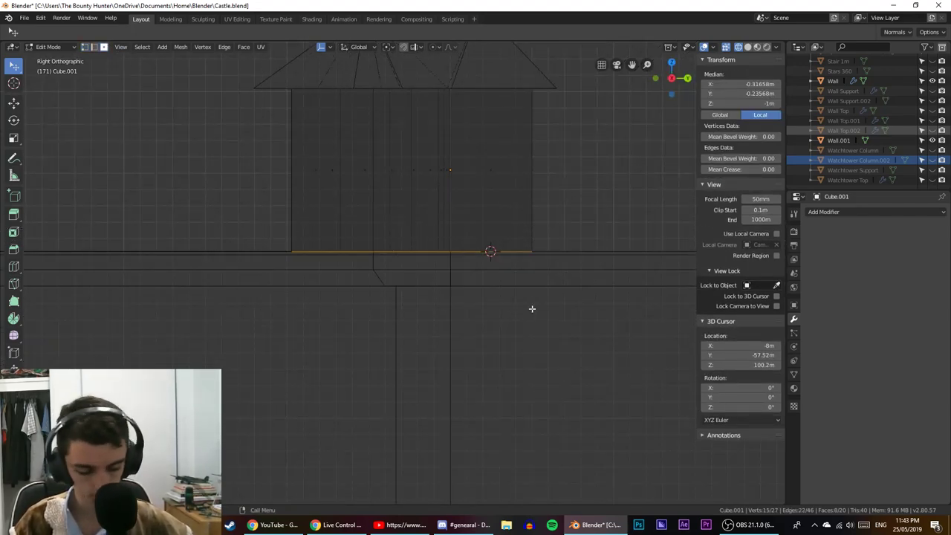
{"action": "middle_click_drag", "start_coordinate": [460, 329], "coordinate": [619, 344]}
{"action": "key", "text": "shift+z"}
{"action": "mouse_move", "coordinate": [334, 397]}
{"action": "middle_mouse_down"}
{"action": "mouse_move", "coordinate": [420, 382]}
{"action": "mouse_move", "coordinate": [414, 369]}
{"action": "middle_mouse_up"}
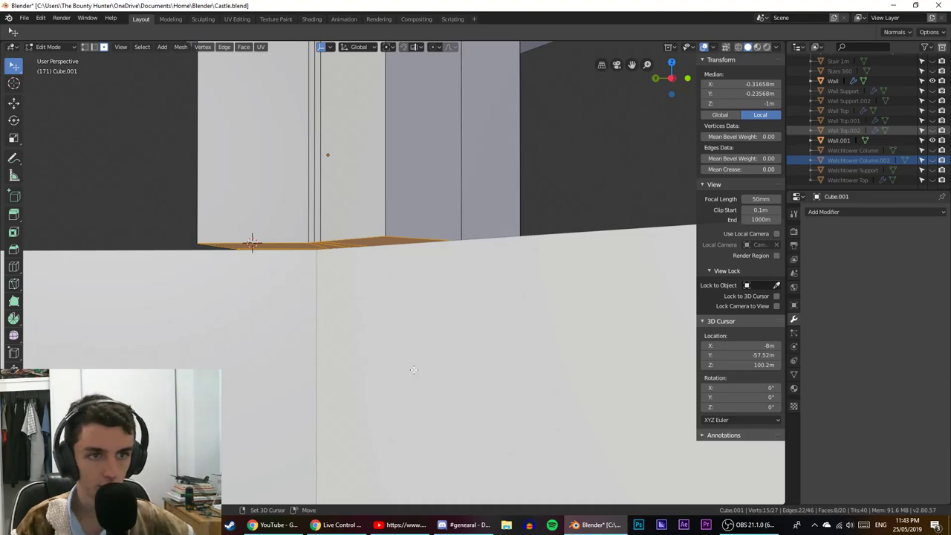
{"action": "key", "text": "g"}
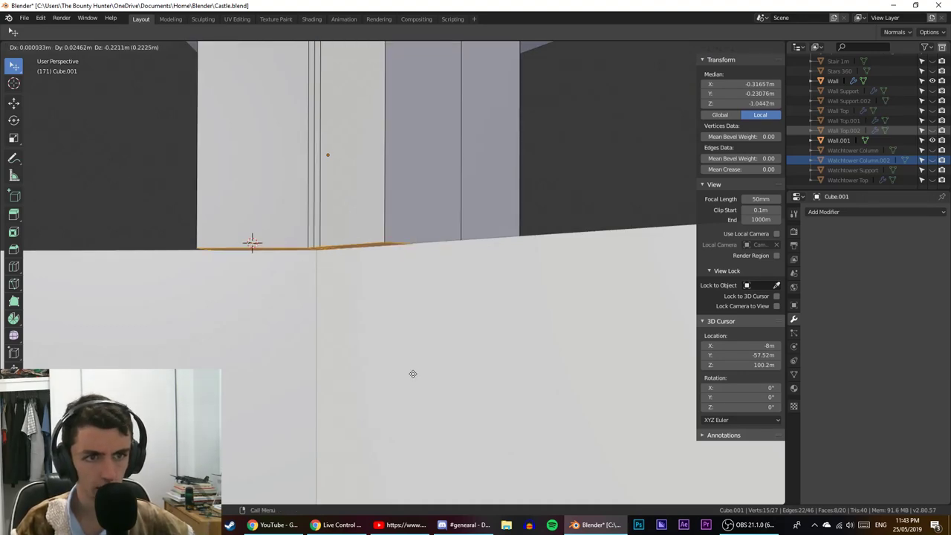
{"action": "right_click", "coordinate": [412, 312]}
{"action": "middle_click_drag", "start_coordinate": [412, 312], "coordinate": [384, 356]}
{"action": "key", "text": "g"}
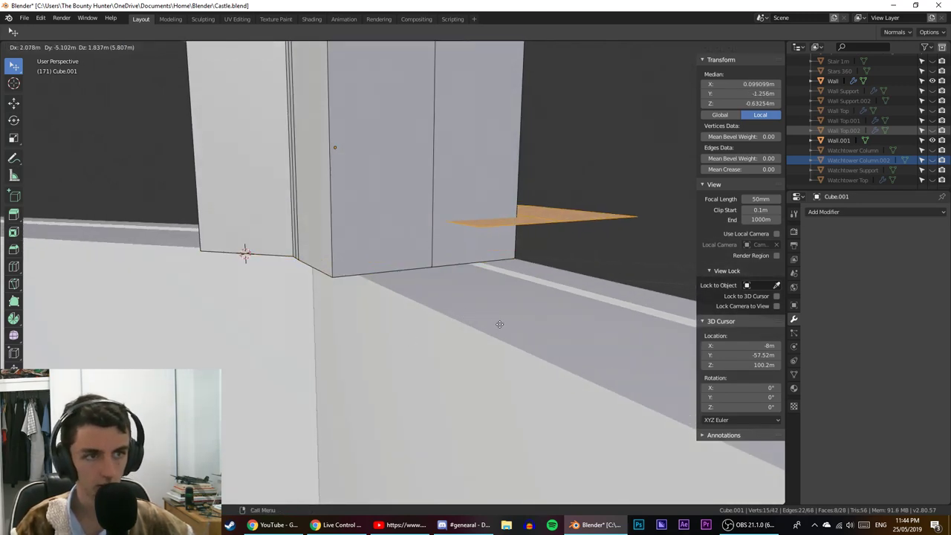
{"action": "right_click", "coordinate": [498, 357]}
{"action": "key", "text": "ctrl+z"}
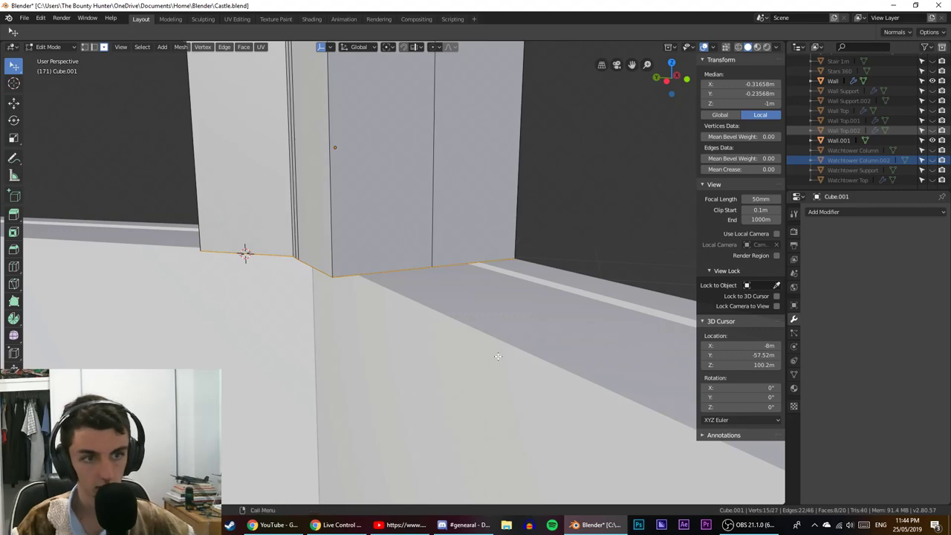
{"action": "key", "text": "g"}
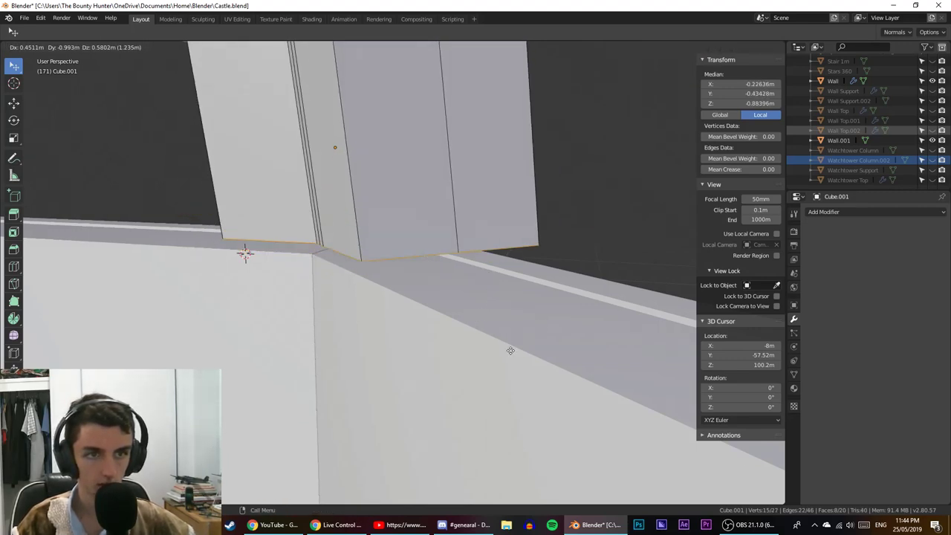
{"action": "right_click", "coordinate": [458, 301]}
{"action": "middle_click_drag", "start_coordinate": [434, 318], "coordinate": [441, 297]}
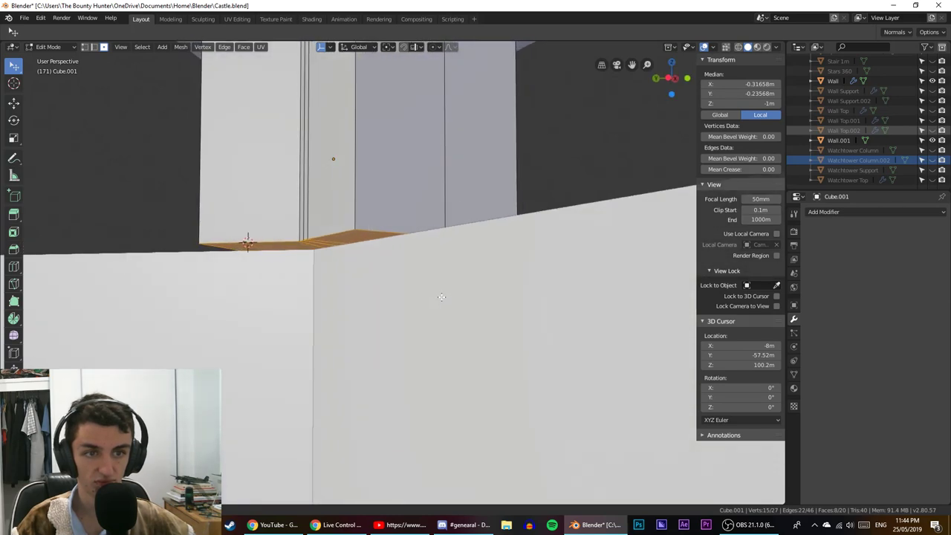
{"action": "key", "text": "g"}
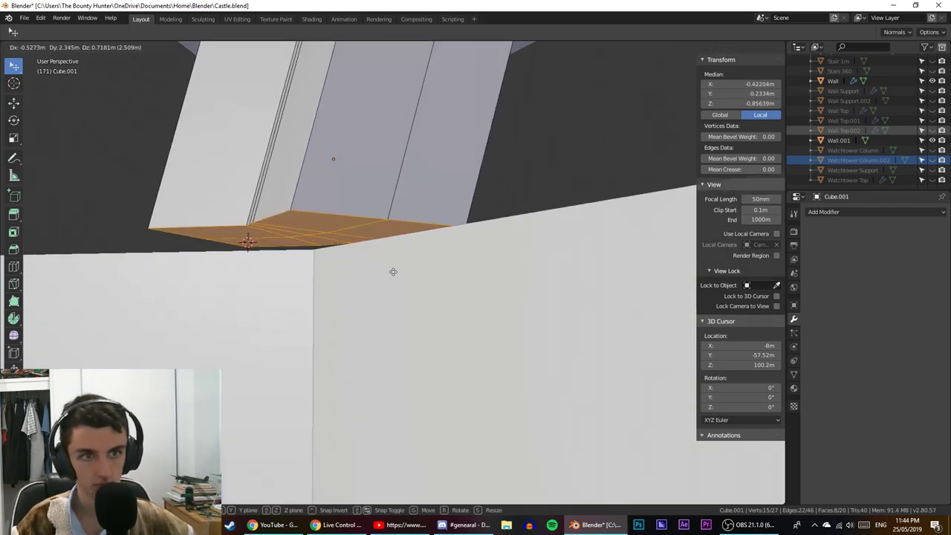
{"action": "right_click", "coordinate": [397, 255]}
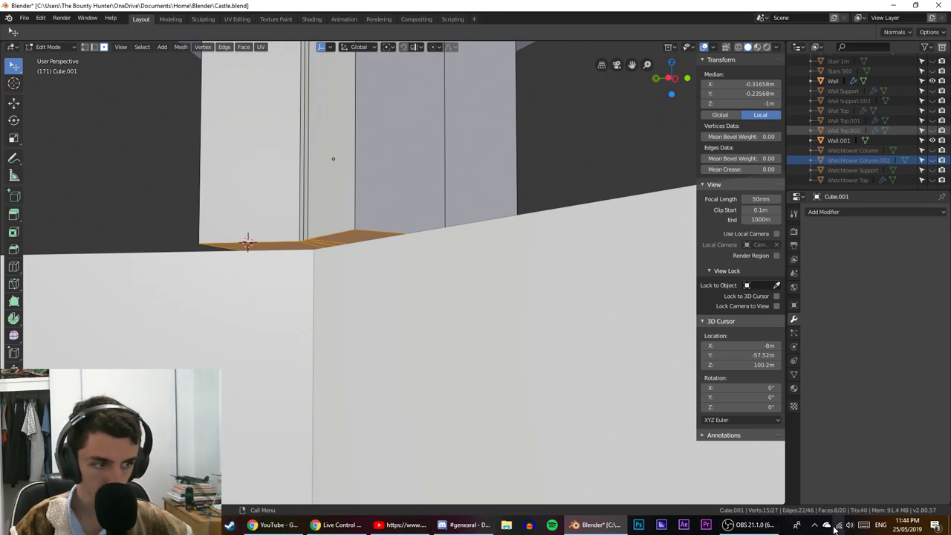
{"action": "middle_click_drag", "start_coordinate": [654, 428], "coordinate": [319, 303]}
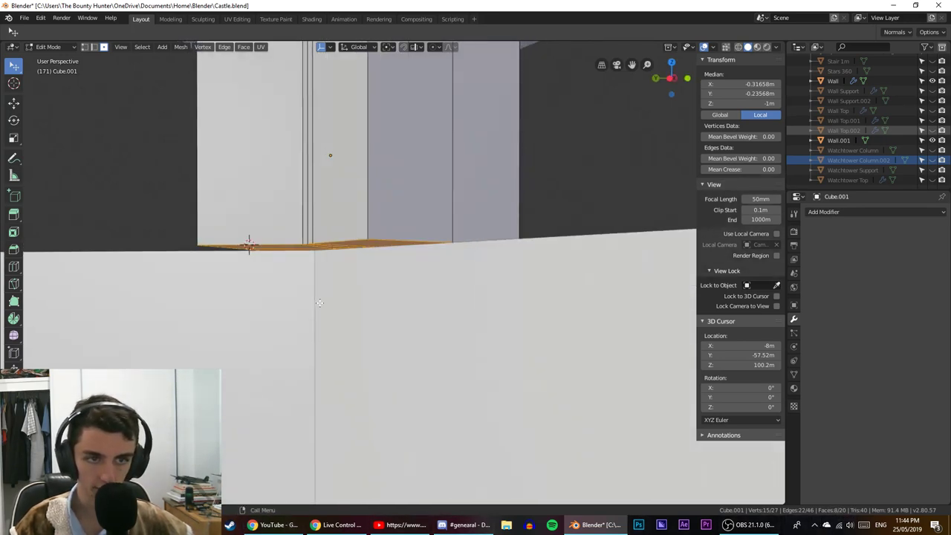
Extrude the turret's bottom faces in place and show them in wireframe in the right orthographic view.
{"action": "key", "text": "e"}
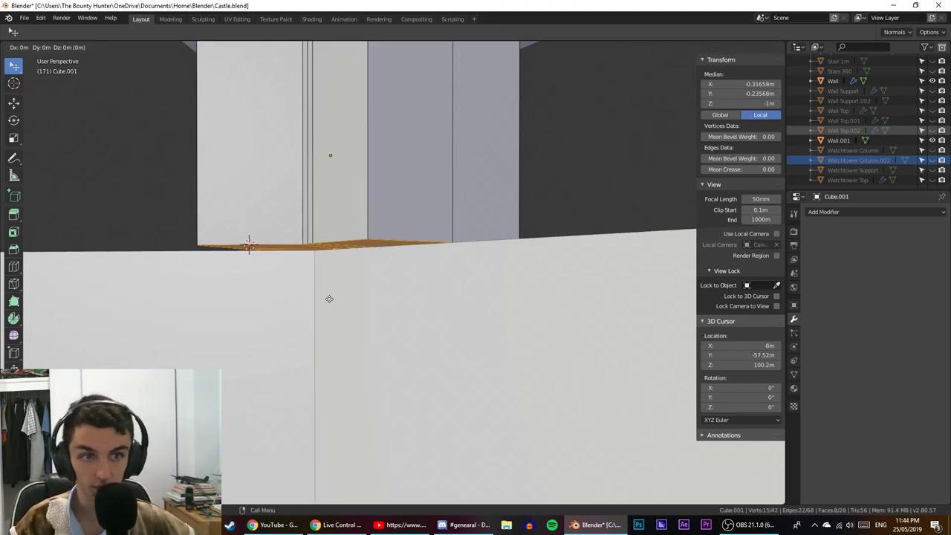
{"action": "right_click", "coordinate": [241, 278]}
{"action": "middle_click_drag", "start_coordinate": [240, 291], "coordinate": [258, 320]}
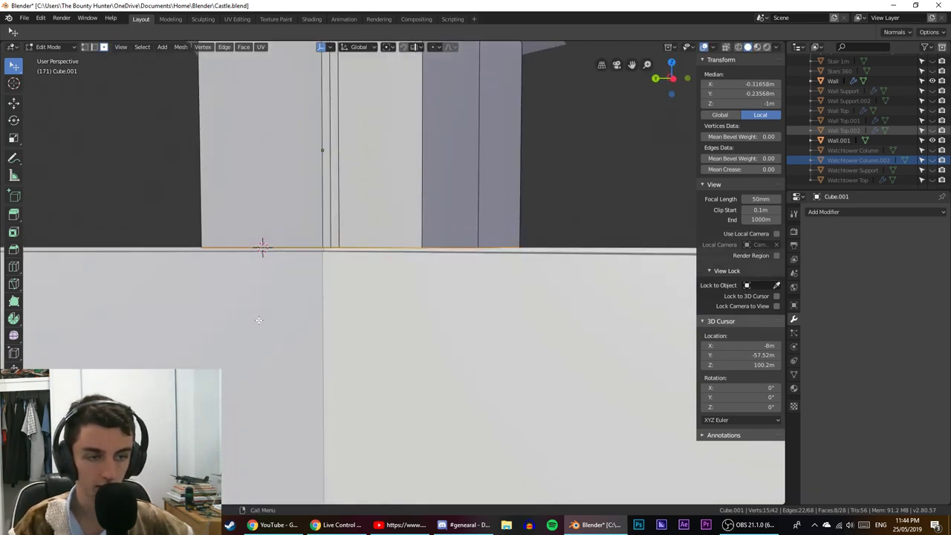
{"action": "key", "text": "KP_3"}
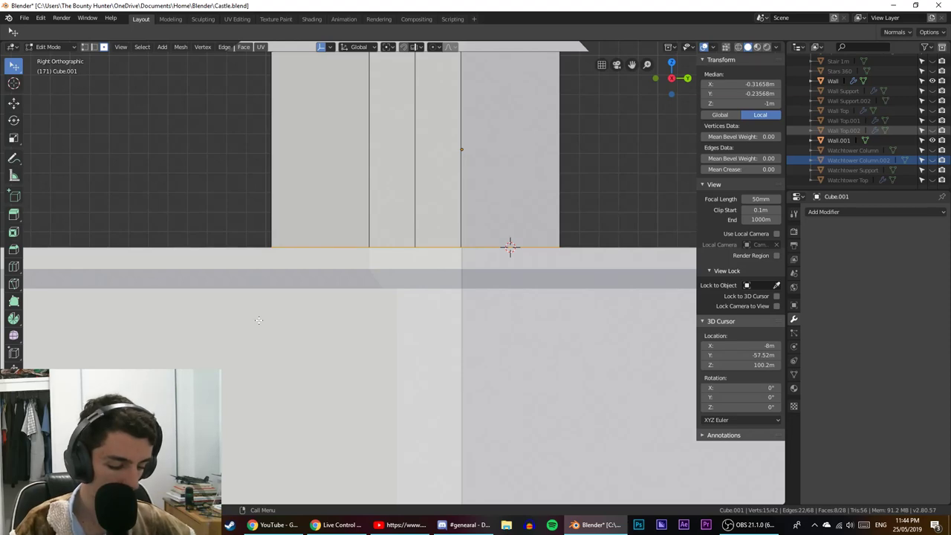
{"action": "key", "text": "shift+z"}
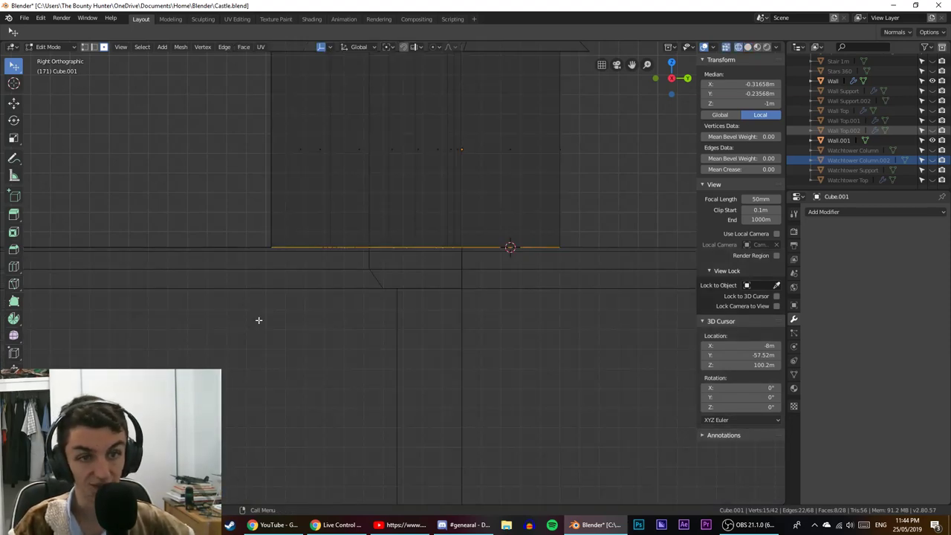
{"action": "scroll", "coordinate": [281, 305], "scroll_direction": "up", "scroll_amount": 5}
{"action": "key", "text": "z"}
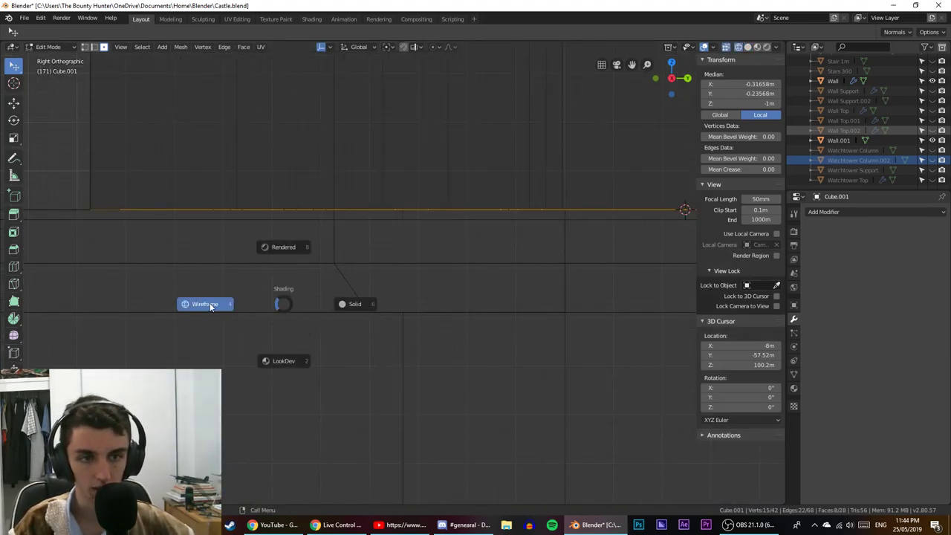
{"action": "left_click", "coordinate": [357, 308]}
{"action": "key", "text": "z"}
{"action": "left_click", "coordinate": [269, 283]}
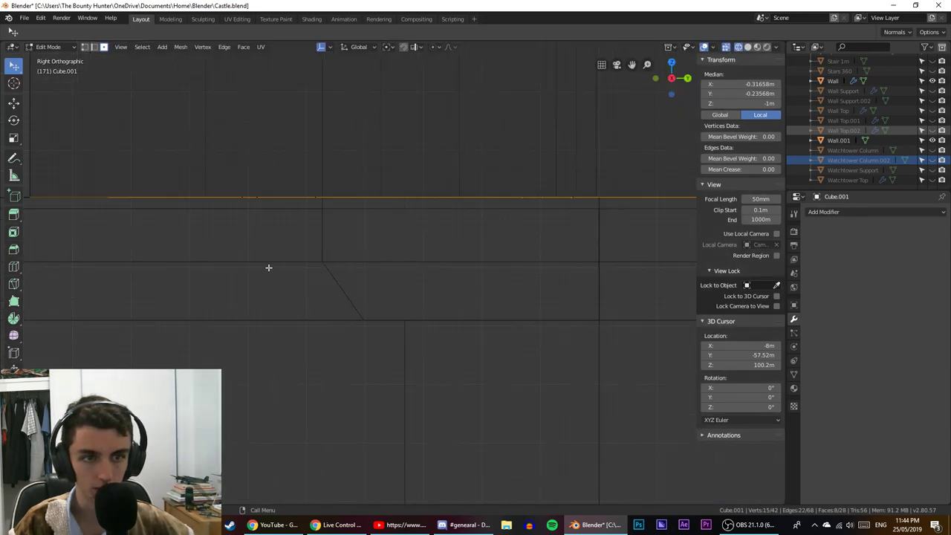
Move the extruded bottom faces about 0.2 m down along Z to the wall's next horizontal edge line.
{"action": "scroll", "coordinate": [271, 267], "scroll_direction": "down", "scroll_amount": 1}
{"action": "scroll", "coordinate": [258, 271], "scroll_direction": "up", "scroll_amount": 3}
{"action": "middle_click_drag", "start_coordinate": [207, 260], "coordinate": [507, 346], "text": "shift"}
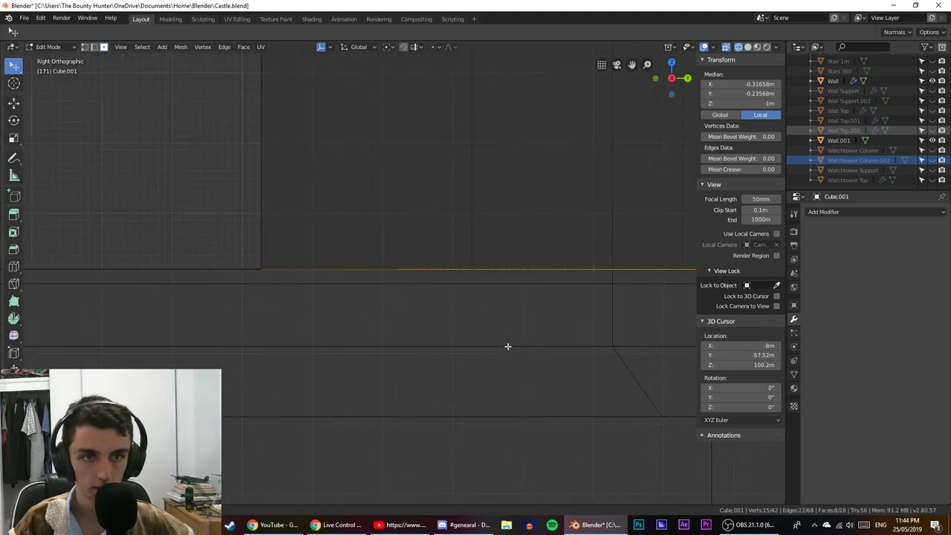
{"action": "scroll", "coordinate": [248, 326], "scroll_direction": "up", "scroll_amount": 4}
{"action": "scroll", "coordinate": [264, 320], "scroll_direction": "up", "scroll_amount": 3}
{"action": "middle_click_drag", "start_coordinate": [248, 326], "coordinate": [411, 291], "text": "shift"}
{"action": "scroll", "coordinate": [282, 287], "scroll_direction": "up", "scroll_amount": 2}
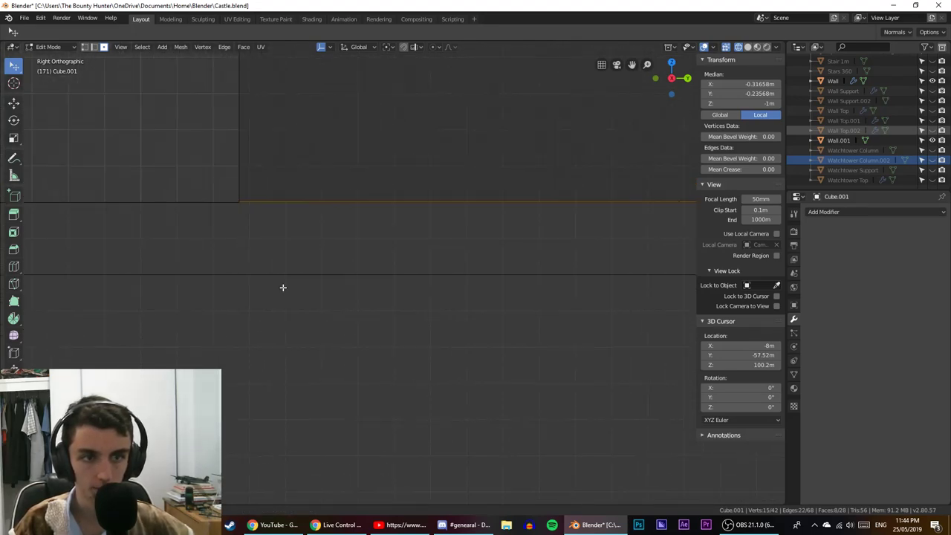
{"action": "scroll", "coordinate": [475, 315], "scroll_direction": "up", "scroll_amount": 3}
{"action": "middle_click_drag", "start_coordinate": [277, 287], "coordinate": [333, 309], "text": "shift"}
{"action": "scroll", "coordinate": [333, 309], "scroll_direction": "up", "scroll_amount": 2}
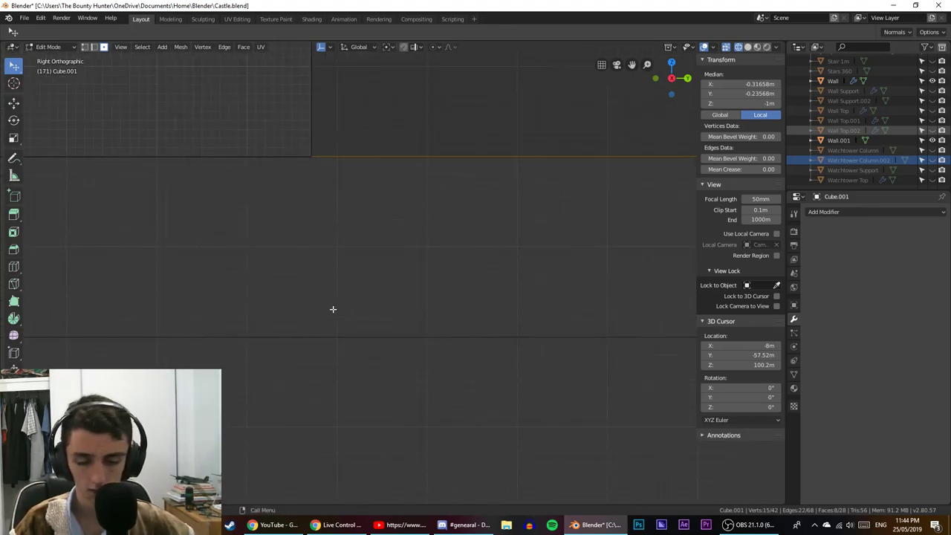
{"action": "key", "text": "g"}
{"action": "key", "text": "z"}
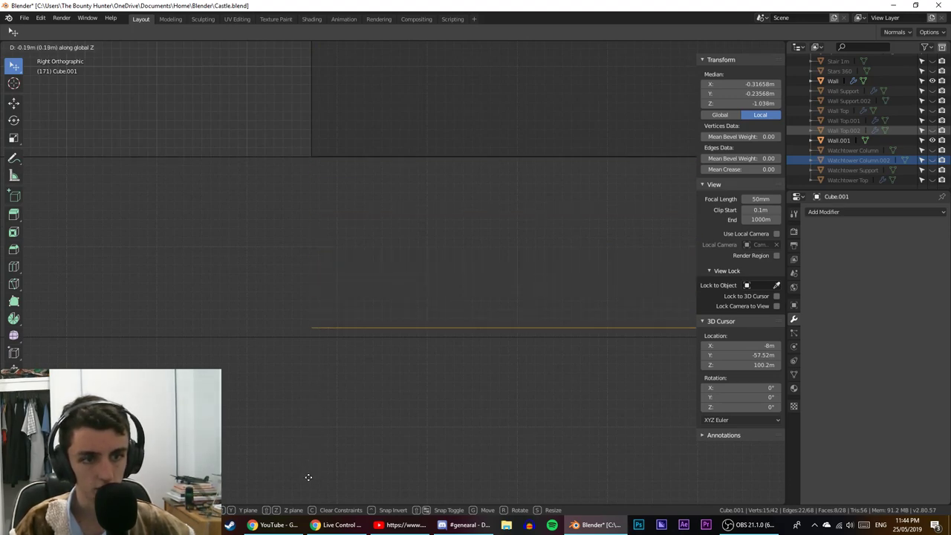
{"action": "left_click", "coordinate": [307, 472]}
Examine up close how the lowered faces line up with the wall's horizontal edge line at the turret's outer corner.
{"action": "scroll", "coordinate": [302, 434], "scroll_direction": "up", "scroll_amount": 5}
{"action": "middle_click_drag", "start_coordinate": [300, 425], "coordinate": [383, 315], "text": "shift"}
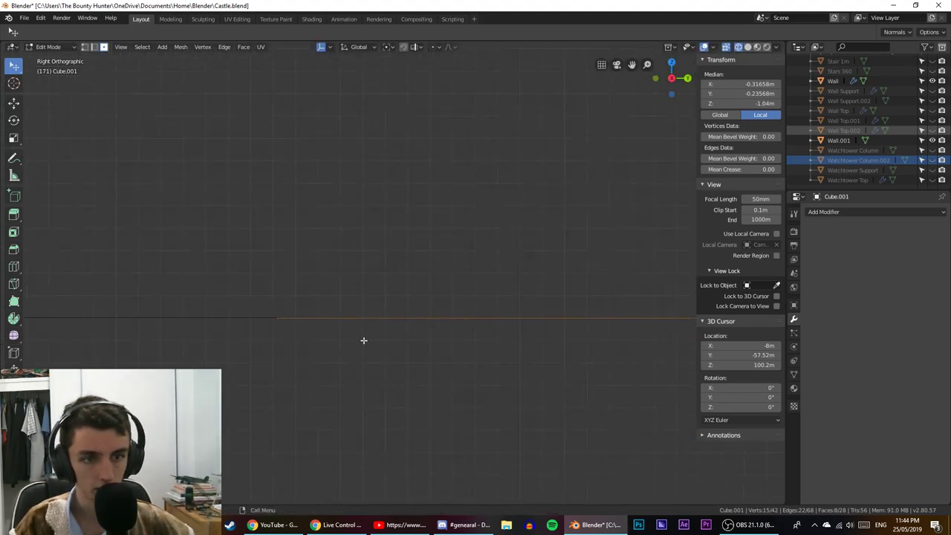
{"action": "scroll", "coordinate": [364, 339], "scroll_direction": "up", "scroll_amount": 4}
{"action": "middle_click_drag", "start_coordinate": [284, 361], "coordinate": [440, 245], "text": "shift"}
{"action": "scroll", "coordinate": [385, 280], "scroll_direction": "up", "scroll_amount": 8}
{"action": "middle_click_drag", "start_coordinate": [235, 248], "coordinate": [511, 355], "text": "shift"}
{"action": "scroll", "coordinate": [475, 347], "scroll_direction": "down", "scroll_amount": 11}
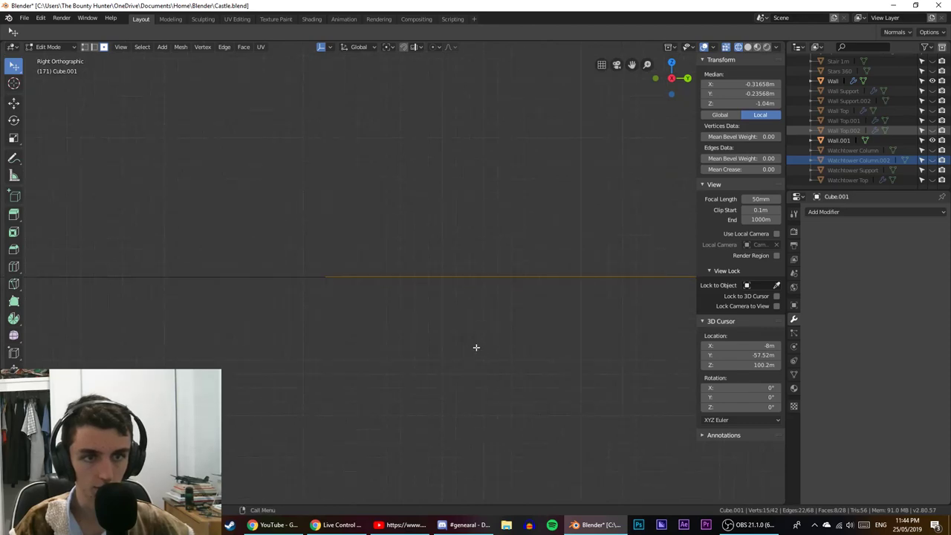
{"action": "scroll", "coordinate": [426, 311], "scroll_direction": "down", "scroll_amount": 2}
{"action": "middle_click_drag", "start_coordinate": [508, 287], "coordinate": [317, 302], "text": "shift"}
{"action": "scroll", "coordinate": [317, 302], "scroll_direction": "down", "scroll_amount": 10}
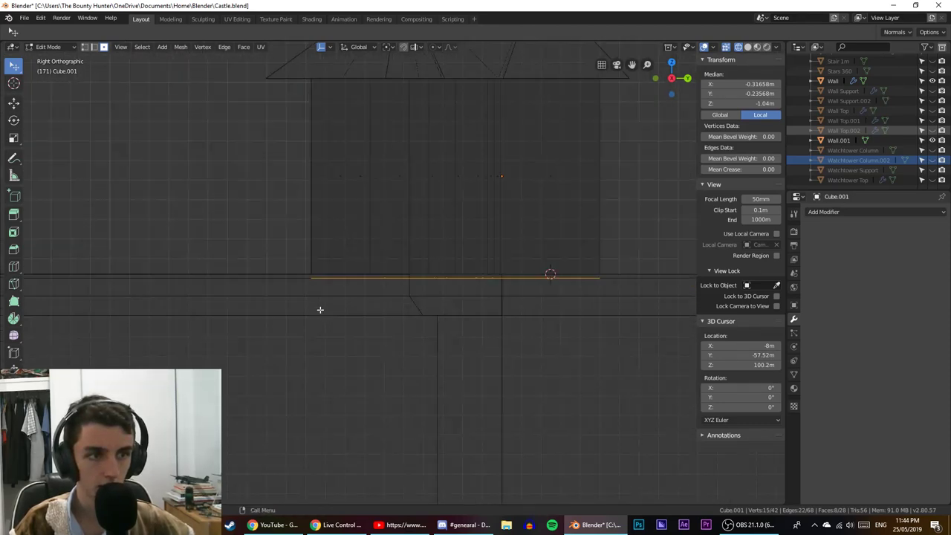
{"action": "scroll", "coordinate": [320, 309], "scroll_direction": "up", "scroll_amount": 7}
{"action": "middle_click_drag", "start_coordinate": [159, 302], "coordinate": [349, 263], "text": "shift"}
{"action": "scroll", "coordinate": [478, 284], "scroll_direction": "up", "scroll_amount": 11}
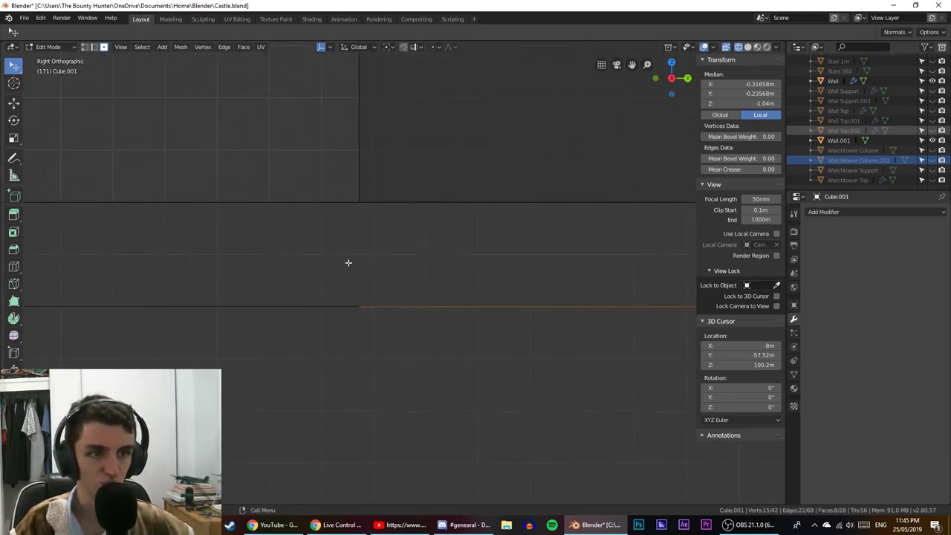
Extrude the lowered faces back up to the turret's original base height, at a local Z of -1 m.
{"action": "scroll", "coordinate": [396, 264], "scroll_direction": "up", "scroll_amount": 5}
{"action": "middle_click_drag", "start_coordinate": [443, 265], "coordinate": [449, 279], "text": "shift"}
{"action": "key", "text": "e"}
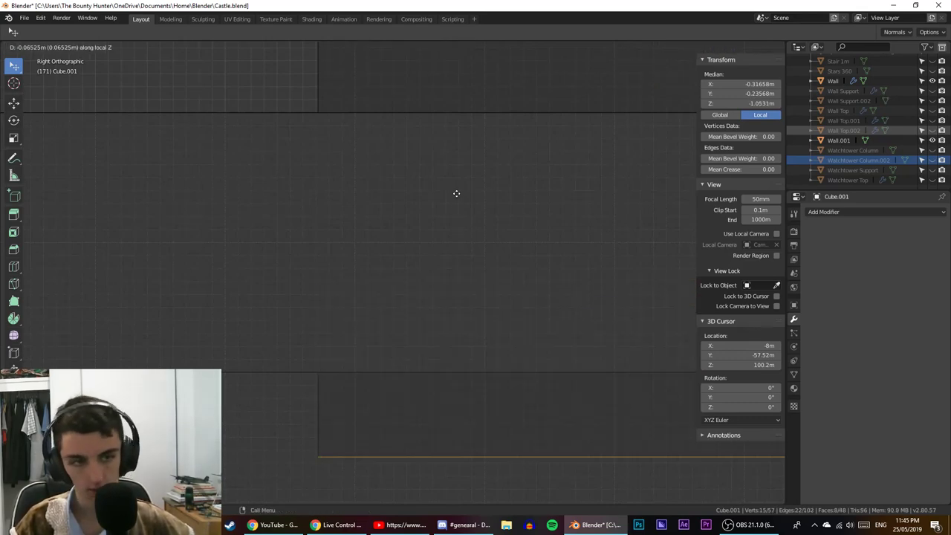
{"action": "left_click", "coordinate": [471, 475]}
{"action": "scroll", "coordinate": [471, 479], "scroll_direction": "down", "scroll_amount": 3}
{"action": "middle_click_drag", "start_coordinate": [445, 458], "coordinate": [473, 443]}
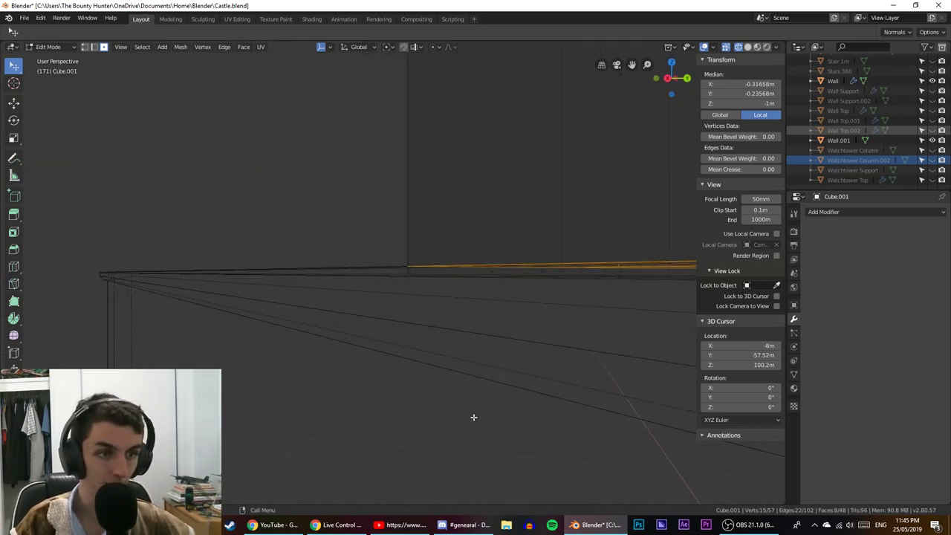
{"action": "key", "text": "KP_3"}
{"action": "middle_click_drag", "start_coordinate": [469, 302], "coordinate": [234, 337], "text": "shift"}
{"action": "scroll", "coordinate": [233, 337], "scroll_direction": "down", "scroll_amount": 4}
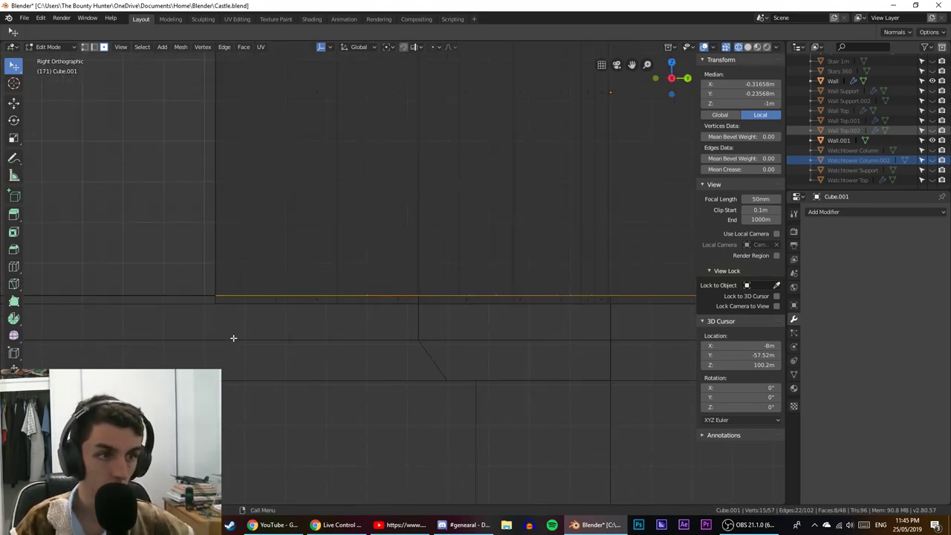
Select only the thin band of side faces around the turret's base and check it against both walls in solid shading.
{"action": "middle_click_drag", "start_coordinate": [409, 347], "coordinate": [339, 355], "text": "shift"}
{"action": "key", "text": "alt+a"}
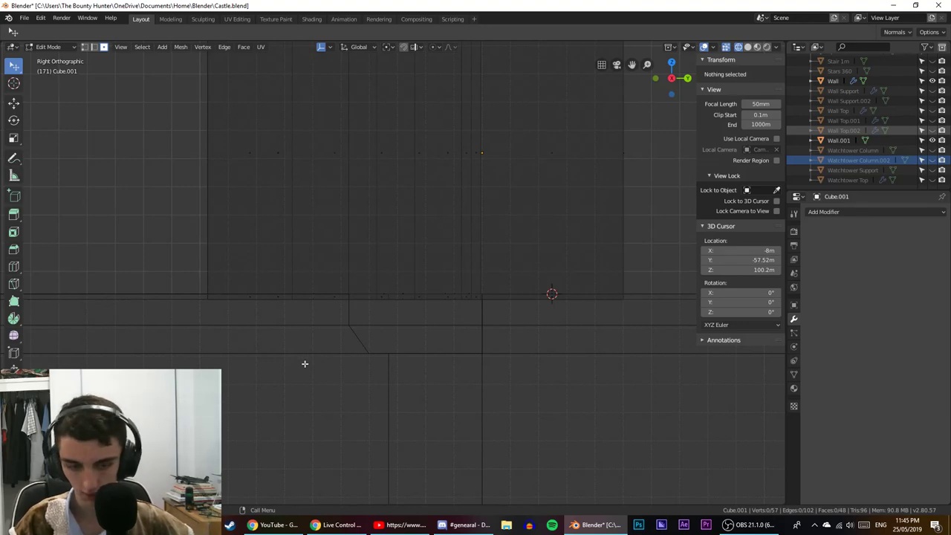
{"action": "key", "text": "b"}
{"action": "left_click_drag", "start_coordinate": [200, 296], "coordinate": [643, 299]}
{"action": "middle_click_drag", "start_coordinate": [399, 387], "coordinate": [432, 420]}
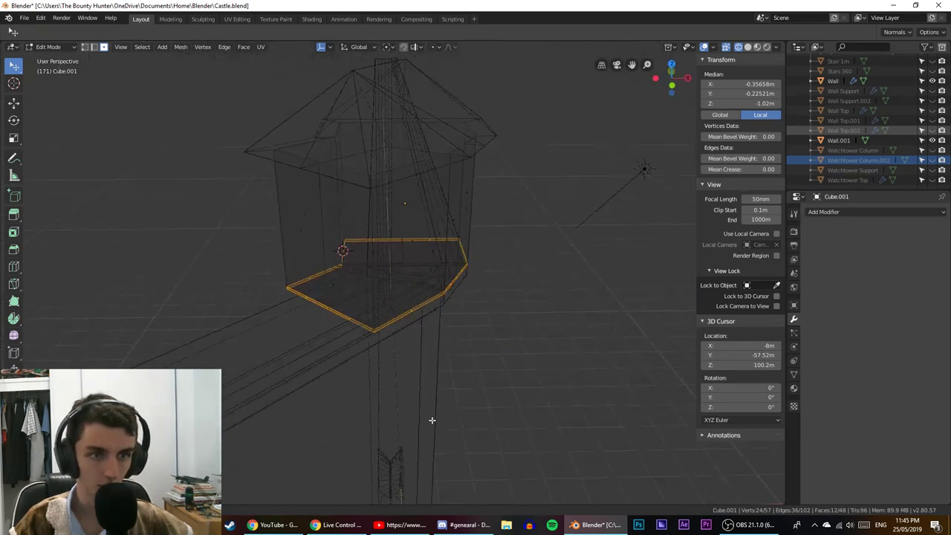
{"action": "middle_click_drag", "start_coordinate": [354, 420], "coordinate": [476, 397]}
{"action": "key", "text": "shift+z"}
{"action": "scroll", "coordinate": [379, 404], "scroll_direction": "up", "scroll_amount": 6}
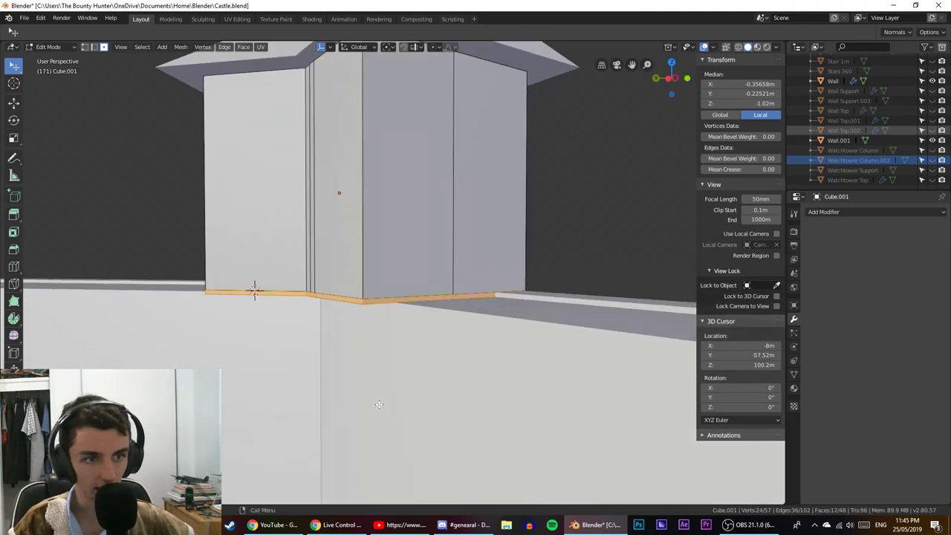
{"action": "scroll", "coordinate": [379, 404], "scroll_direction": "down", "scroll_amount": 2}
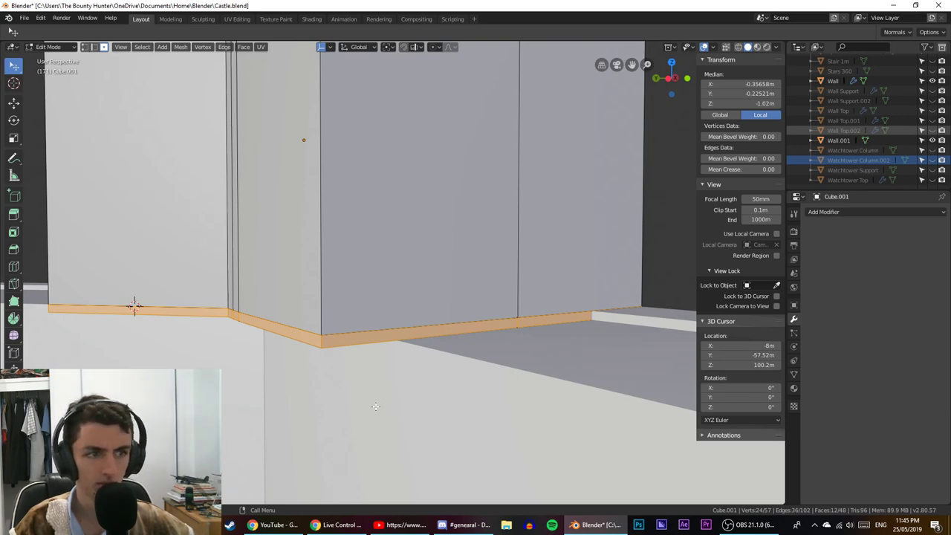
{"action": "middle_click_drag", "start_coordinate": [375, 406], "coordinate": [275, 407]}
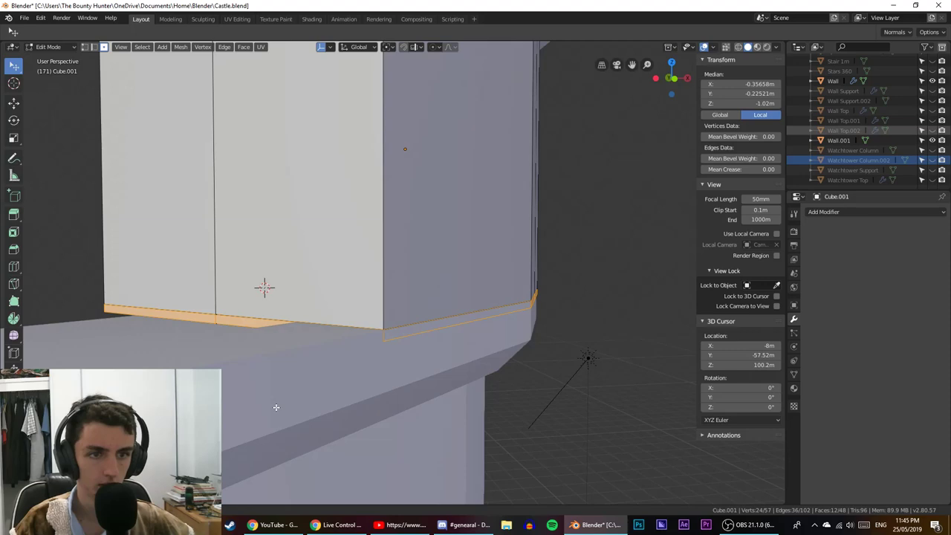
Undo the extrusions at the turret's base, leaving only its original bottom faces selected.
{"action": "key", "text": "ctrl+z"}
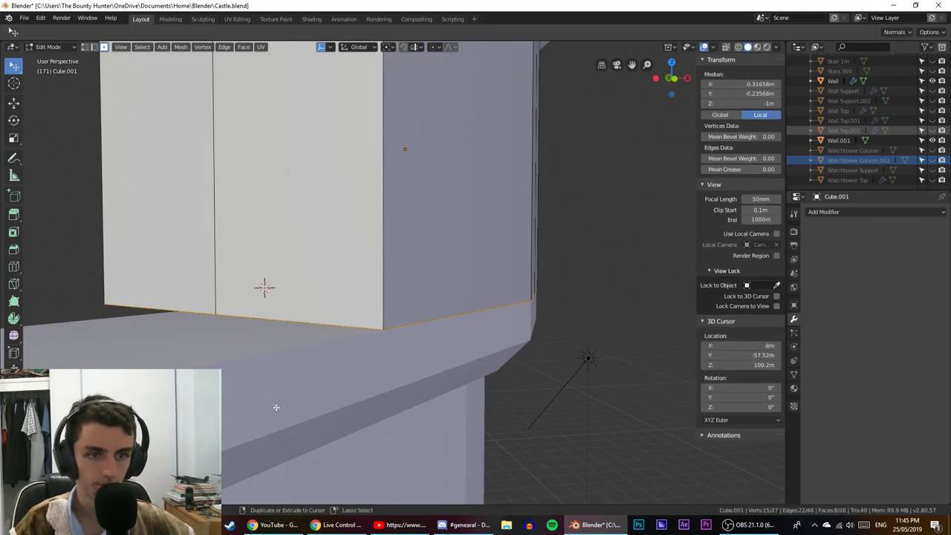
{"action": "middle_click_drag", "start_coordinate": [276, 407], "coordinate": [410, 389]}
{"action": "key", "text": "g"}
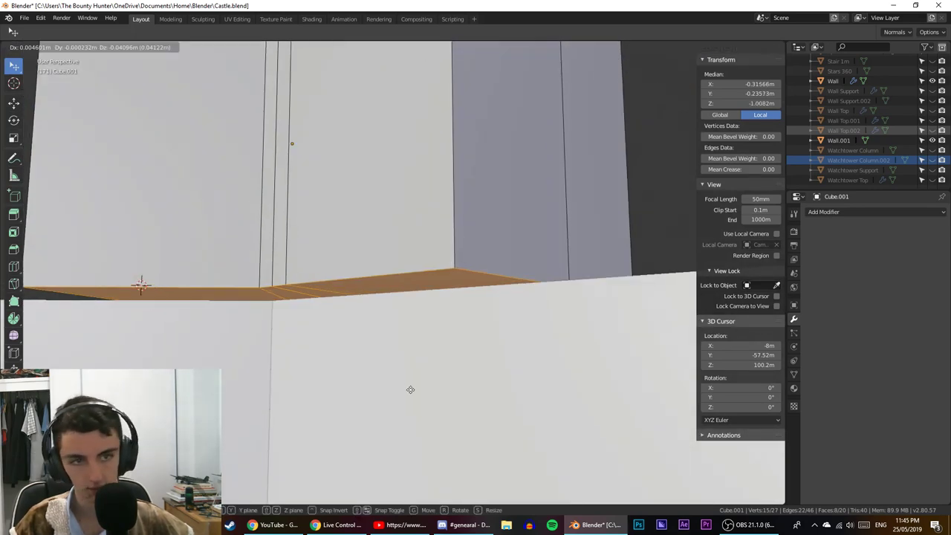
{"action": "right_click", "coordinate": [464, 359]}
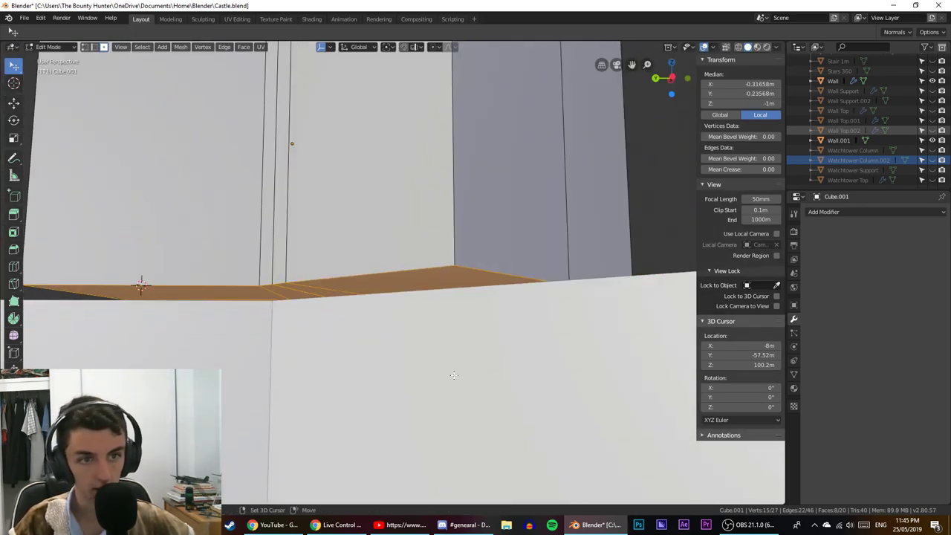
Duplicate the turret's bottom faces in place, leaving the copy at its original height.
{"action": "key", "text": "shift+d"}
{"action": "key", "text": "z"}
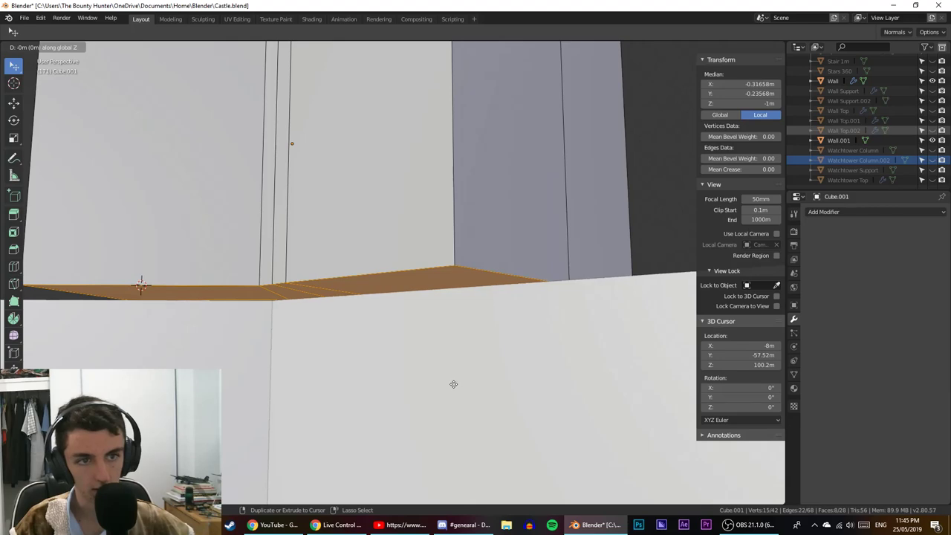
{"action": "right_click", "coordinate": [453, 397]}
{"action": "key", "text": "KP_3"}
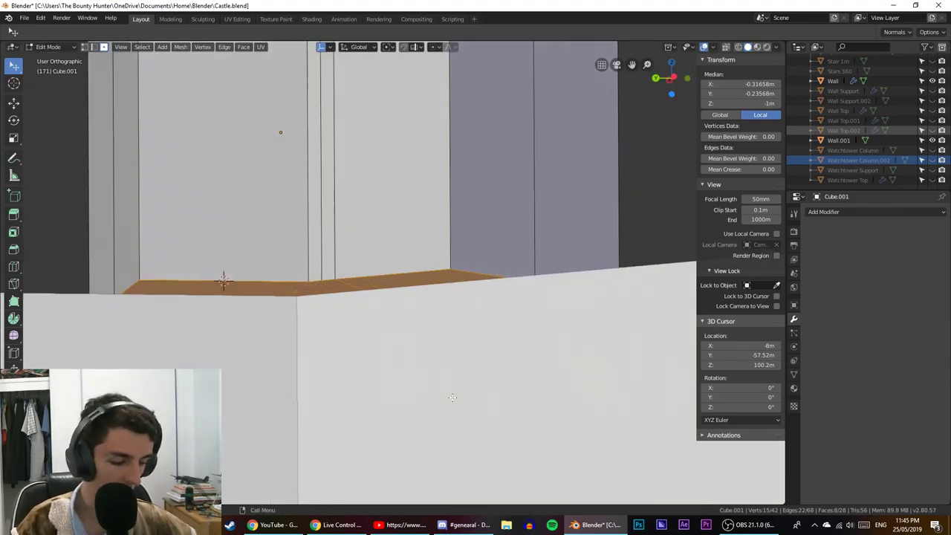
{"action": "key", "text": "shift+z"}
{"action": "scroll", "coordinate": [453, 398], "scroll_direction": "up", "scroll_amount": 4}
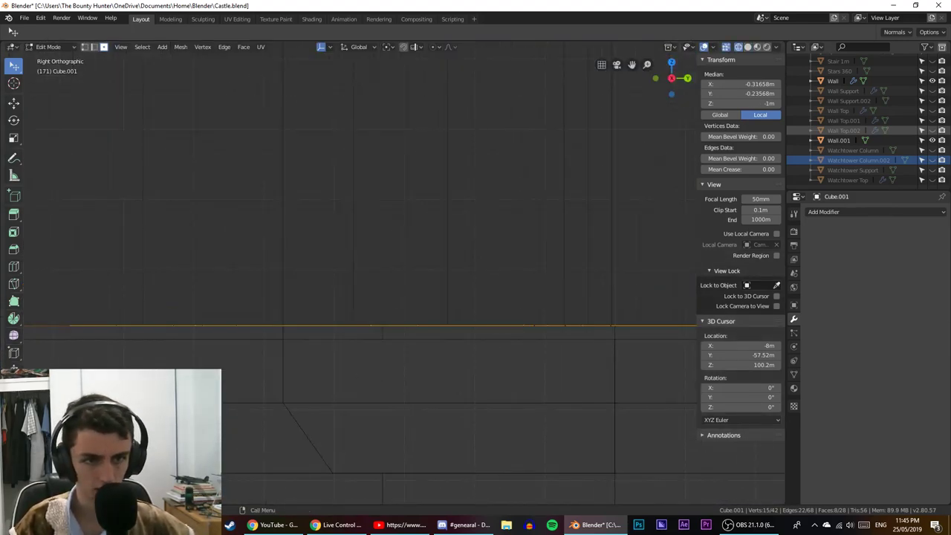
Lower the duplicated bottom faces vertically to a local Z of -1.04 m, in line with the wall's horizontal edge.
{"action": "mouse_move", "coordinate": [168, 378]}
{"action": "middle_mouse_down", "text": "shift"}
{"action": "mouse_move", "coordinate": [552, 376]}
{"action": "mouse_move", "coordinate": [494, 376]}
{"action": "middle_mouse_up", "text": "shift"}
{"action": "scroll", "coordinate": [234, 367], "scroll_direction": "up", "scroll_amount": 3}
{"action": "middle_click_drag", "start_coordinate": [234, 367], "coordinate": [387, 282], "text": "shift"}
{"action": "scroll", "coordinate": [457, 334], "scroll_direction": "up", "scroll_amount": 3}
{"action": "key", "text": "g"}
{"action": "key", "text": "z"}
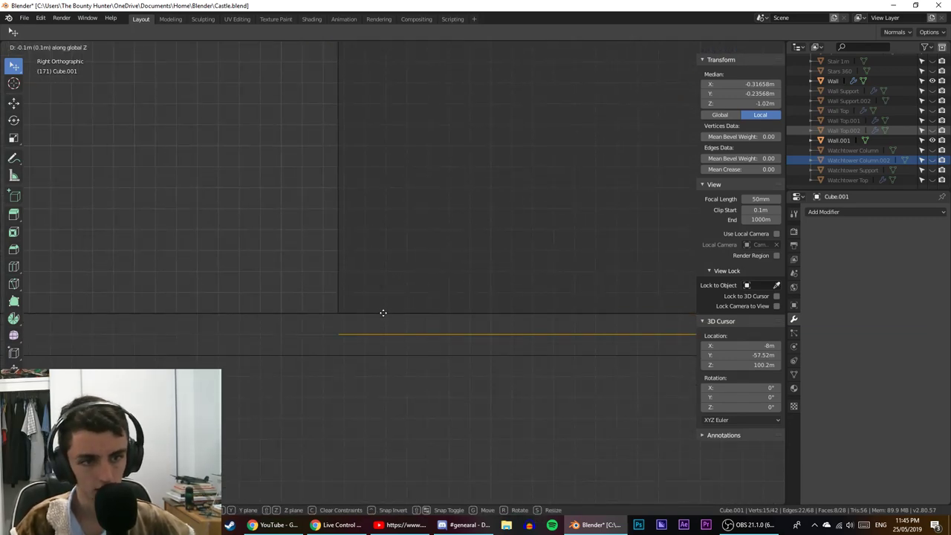
{"action": "left_click", "coordinate": [383, 323], "text": "ctrl"}
{"action": "scroll", "coordinate": [384, 324], "scroll_direction": "down", "scroll_amount": 3}
{"action": "middle_click_drag", "start_coordinate": [384, 324], "coordinate": [412, 337]}
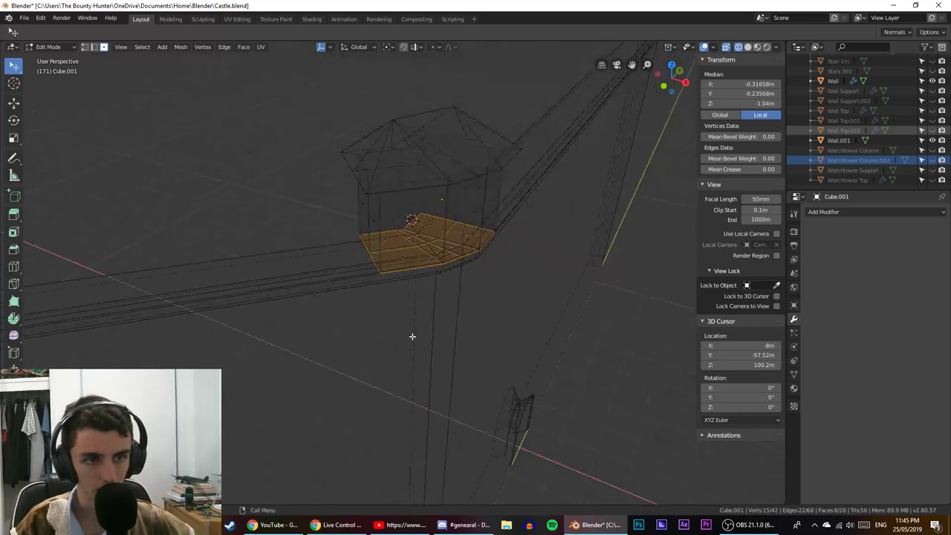
Separate the lowered faces from the turret into their own object and select that object.
{"action": "key", "text": "x"}
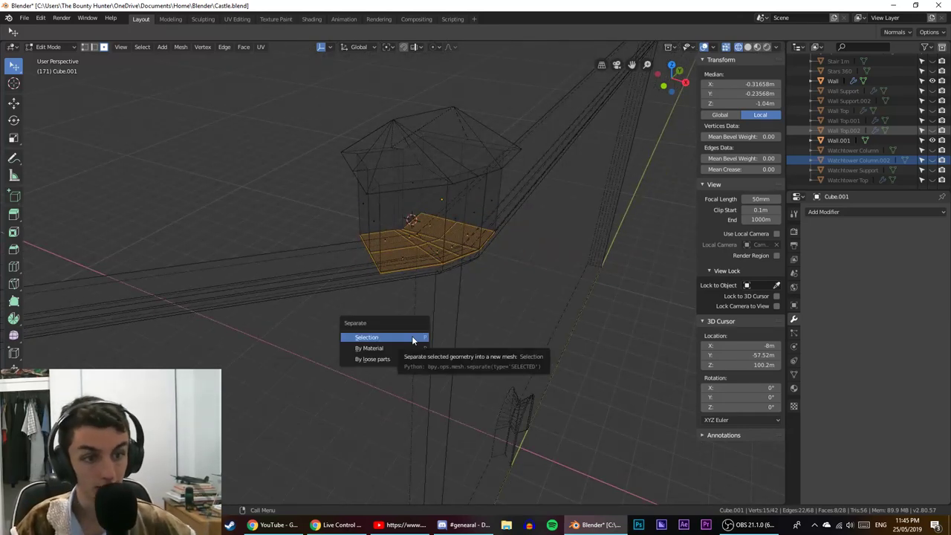
{"action": "left_click", "coordinate": [412, 337]}
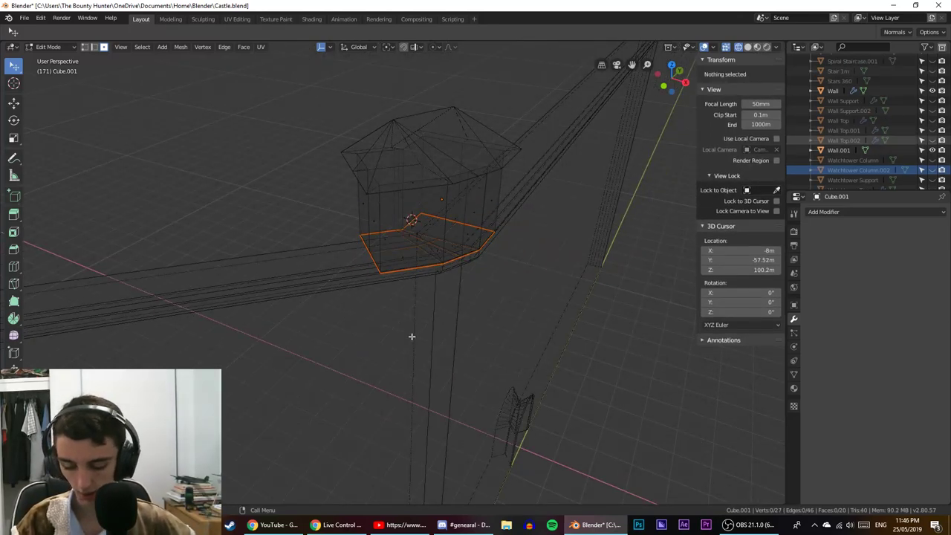
{"action": "key", "text": "Tab"}
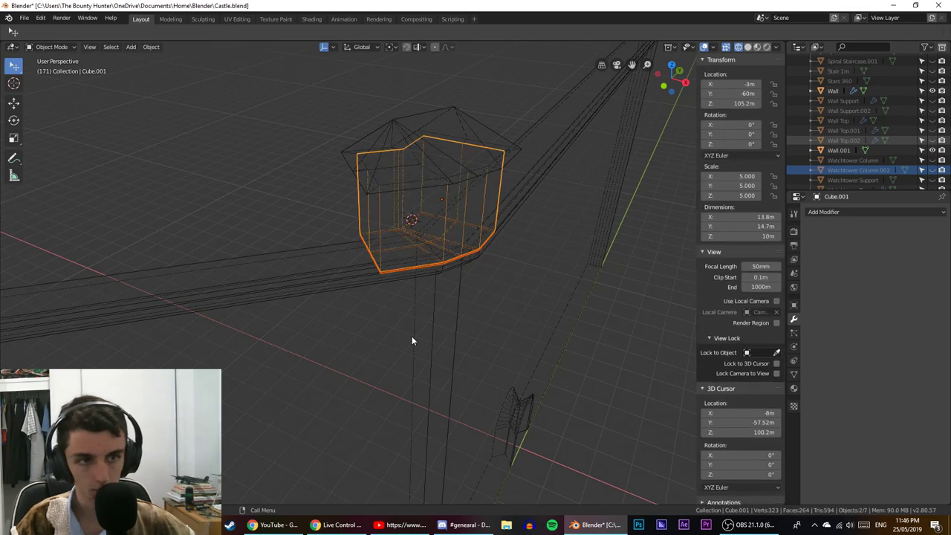
{"action": "left_click", "coordinate": [428, 269]}
Extrude all faces of the separated base up 0.2 m to the underside of the turret.
{"action": "middle_click_drag", "start_coordinate": [434, 295], "coordinate": [414, 324]}
{"action": "scroll", "coordinate": [396, 270], "scroll_direction": "up", "scroll_amount": 7}
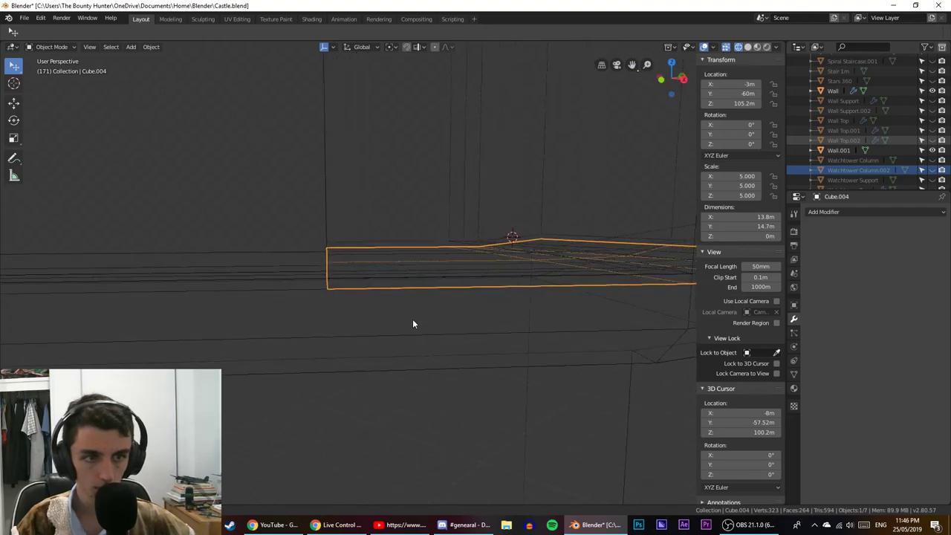
{"action": "key", "text": "shift+z"}
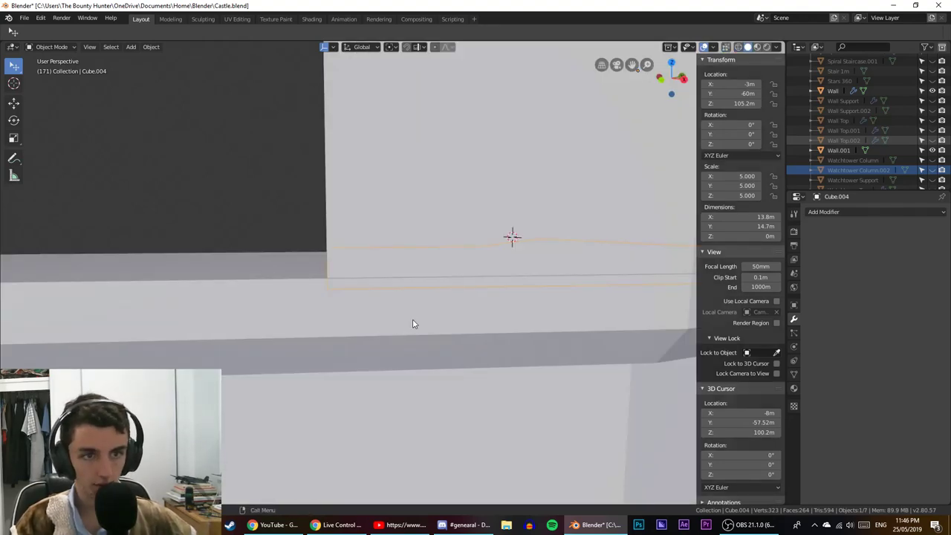
{"action": "key", "text": "KP_3"}
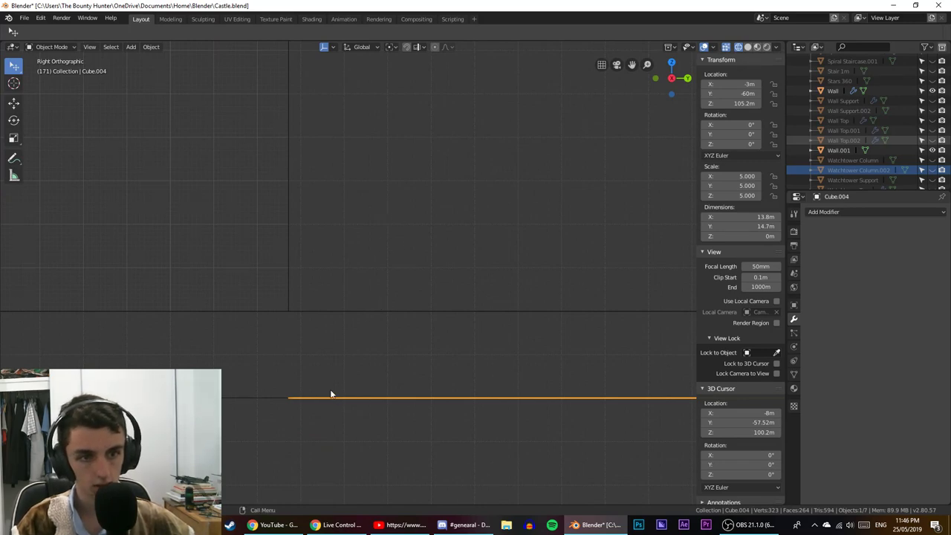
{"action": "key", "text": "Tab"}
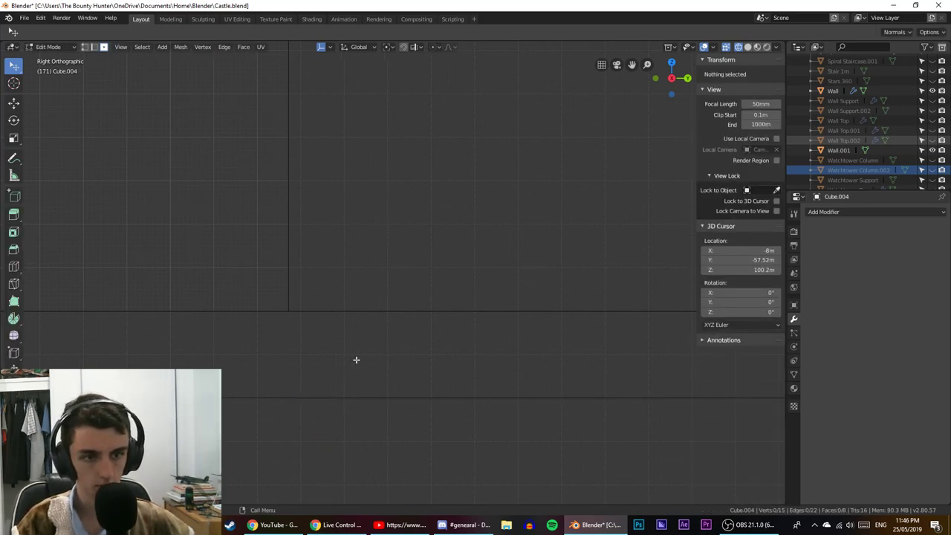
{"action": "middle_click_drag", "start_coordinate": [424, 419], "coordinate": [424, 421]}
{"action": "key", "text": "KP_3"}
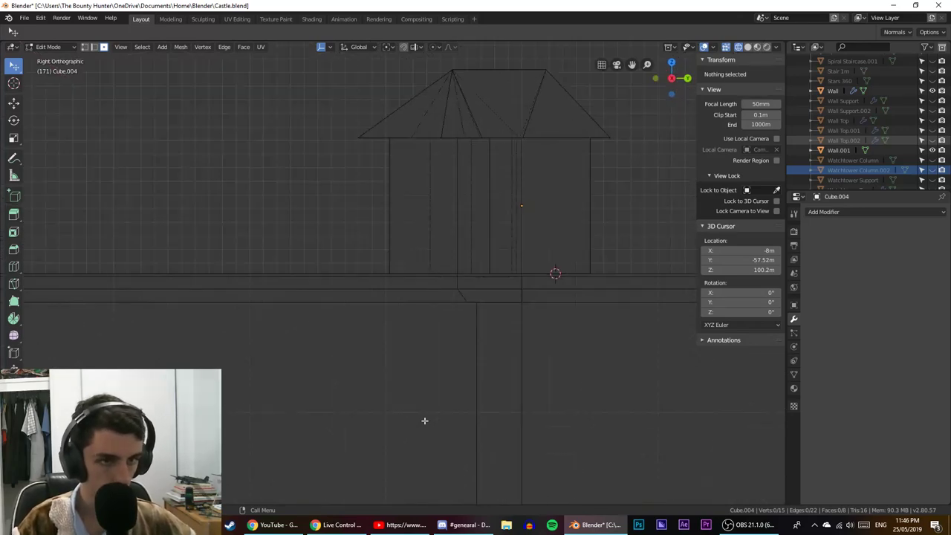
{"action": "key", "text": "a"}
{"action": "key", "text": "e"}
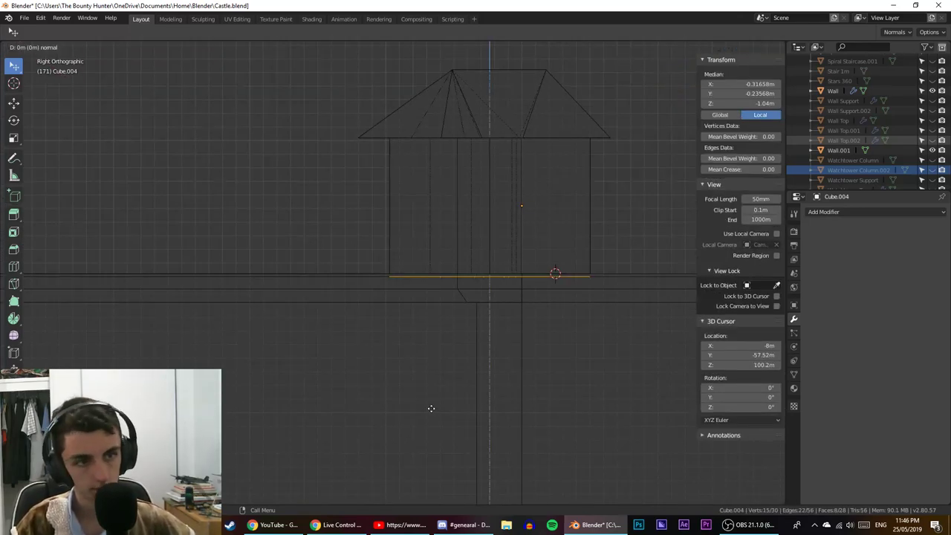
{"action": "right_click", "coordinate": [434, 394]}
{"action": "scroll", "coordinate": [458, 375], "scroll_direction": "up", "scroll_amount": 5}
{"action": "scroll", "coordinate": [446, 340], "scroll_direction": "up", "scroll_amount": 15}
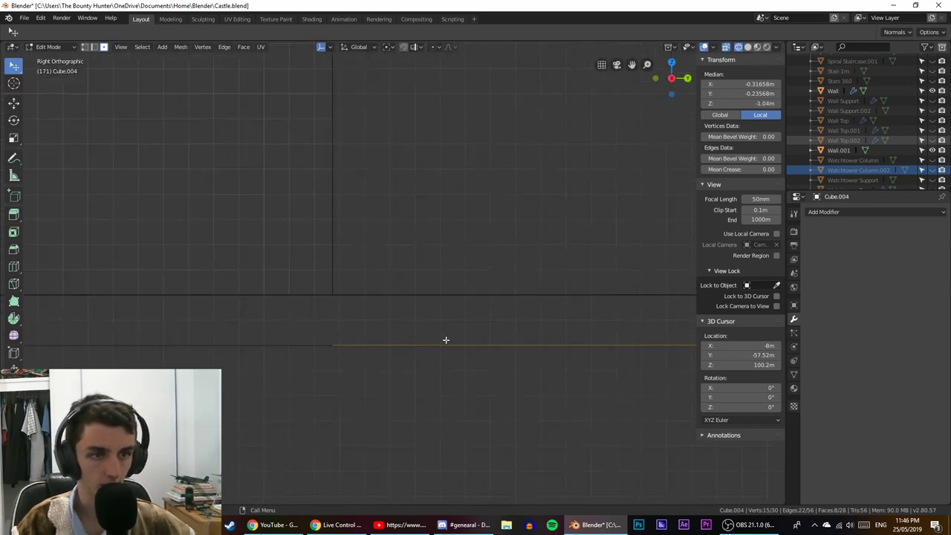
{"action": "key", "text": "g"}
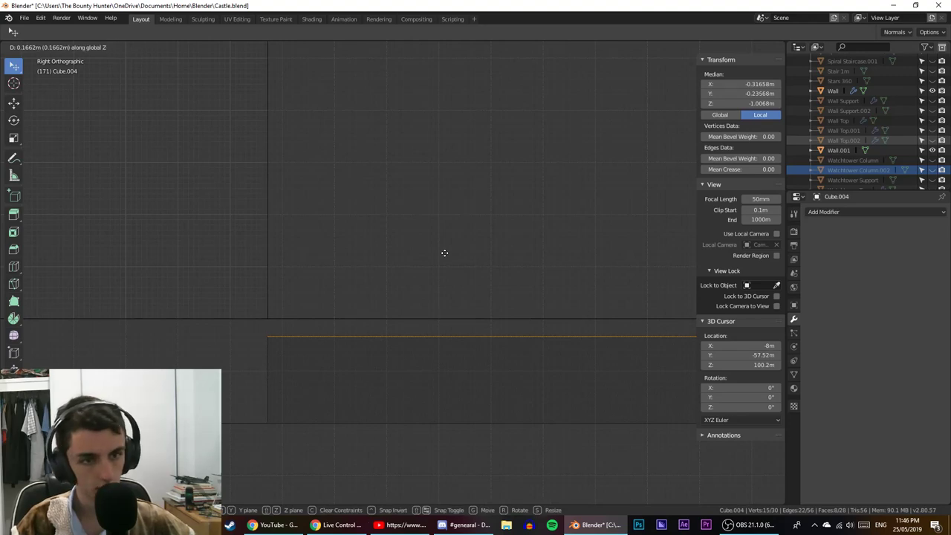
{"action": "left_click", "coordinate": [457, 236]}
Select the base slab's two thin side faces at local Y 1 m and check their alignment from the side.
{"action": "middle_click_drag", "start_coordinate": [457, 237], "coordinate": [305, 328]}
{"action": "scroll", "coordinate": [470, 337], "scroll_direction": "down", "scroll_amount": 3}
{"action": "scroll", "coordinate": [312, 329], "scroll_direction": "up", "scroll_amount": 7}
{"action": "middle_click_drag", "start_coordinate": [448, 351], "coordinate": [308, 388]}
{"action": "left_click", "coordinate": [295, 363]}
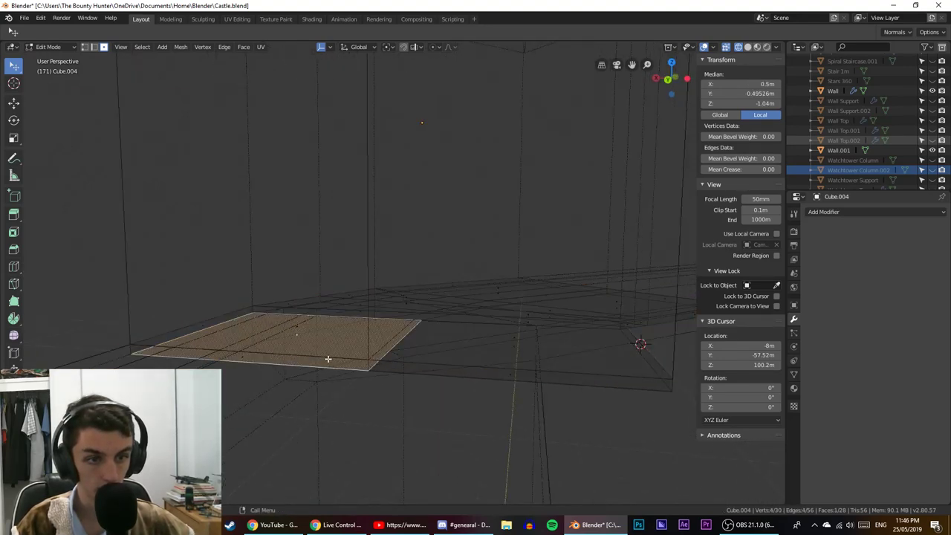
{"action": "left_click", "coordinate": [242, 358]}
{"action": "left_click", "coordinate": [503, 374], "text": "shift"}
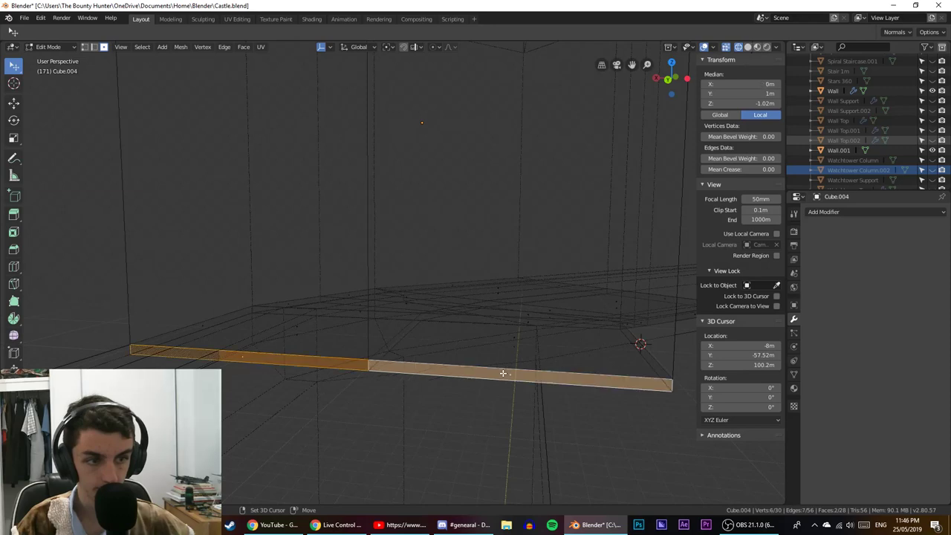
{"action": "key", "text": "KP_3"}
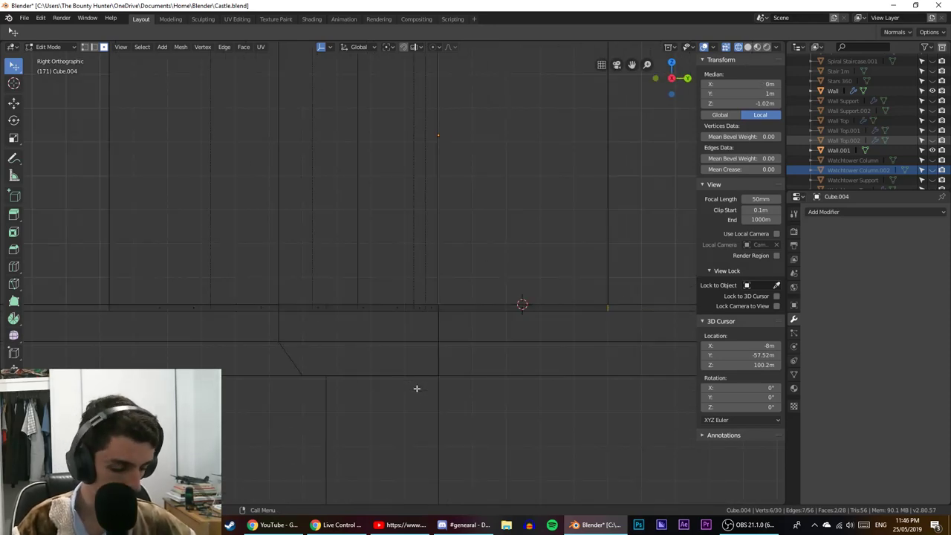
{"action": "key", "text": "Tab"}
{"action": "key", "text": "shift+z"}
Add a second Boolean modifier with the Difference operation to the Wall object.
{"action": "middle_click_drag", "start_coordinate": [489, 361], "coordinate": [431, 382]}
{"action": "left_click", "coordinate": [431, 382]}
{"action": "scroll", "coordinate": [370, 371], "scroll_direction": "up", "scroll_amount": 2}
{"action": "middle_click_drag", "start_coordinate": [370, 370], "coordinate": [436, 357]}
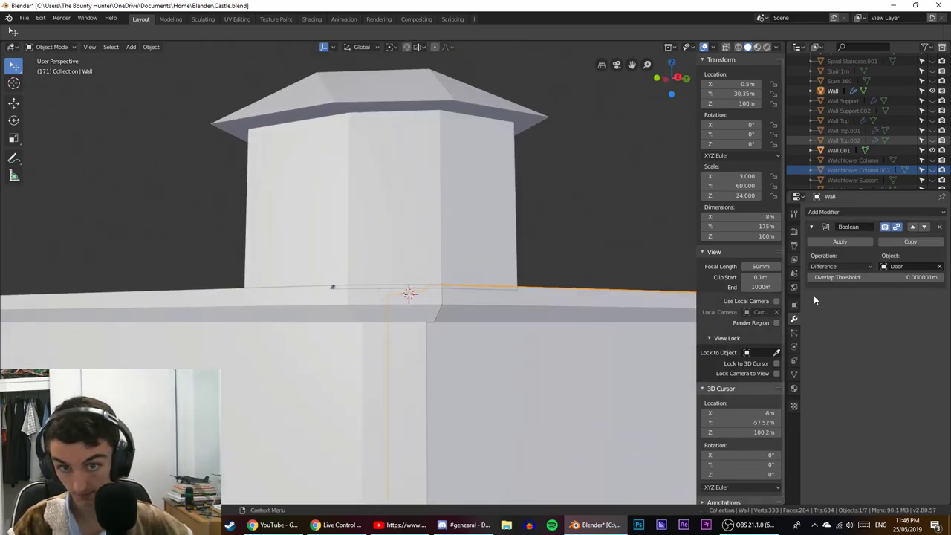
{"action": "left_click", "coordinate": [844, 213]}
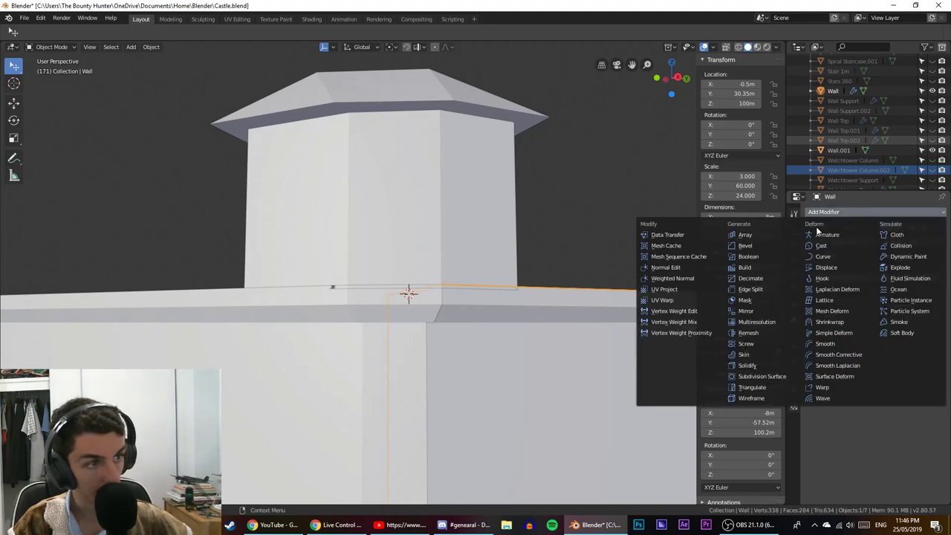
{"action": "left_click", "coordinate": [767, 256]}
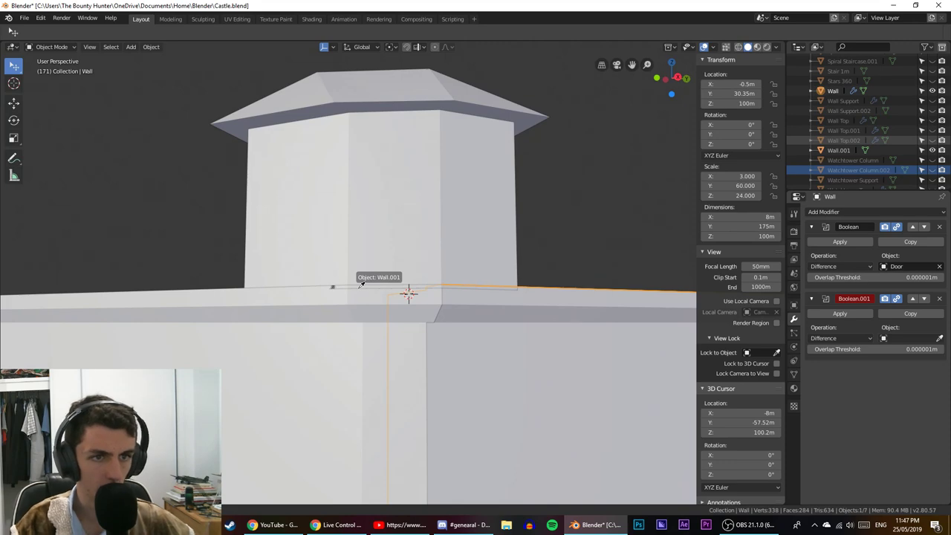
{"action": "key", "text": "Escape"}
Try Cube.004 as the cutting object of the Wall's second Boolean, and remove that modifier.
{"action": "middle_click_drag", "start_coordinate": [363, 287], "coordinate": [296, 309]}
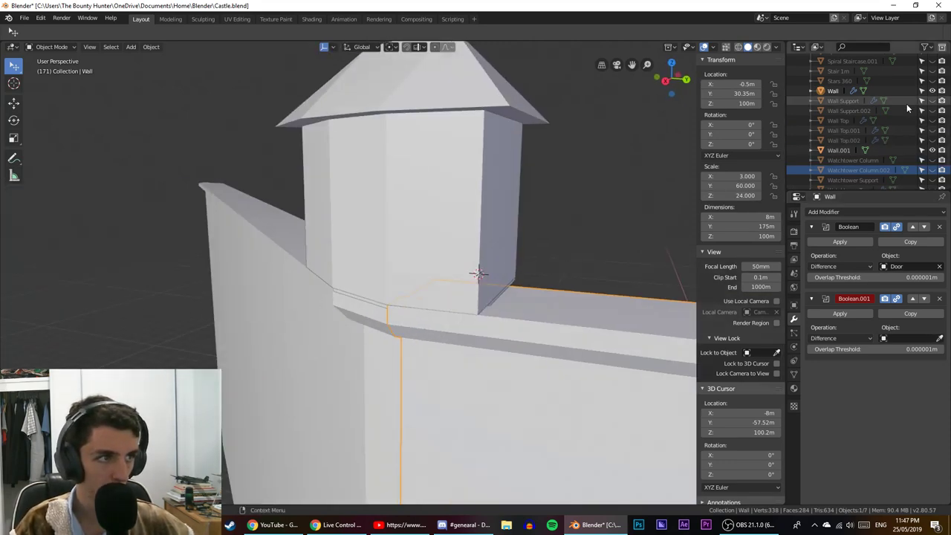
{"action": "scroll", "coordinate": [906, 127], "scroll_direction": "up", "scroll_amount": 6}
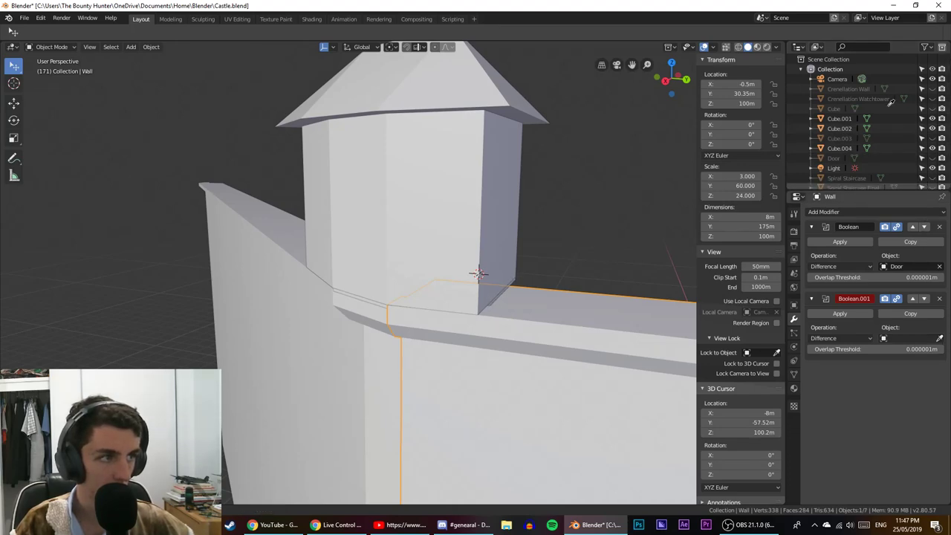
{"action": "left_click", "coordinate": [901, 339]}
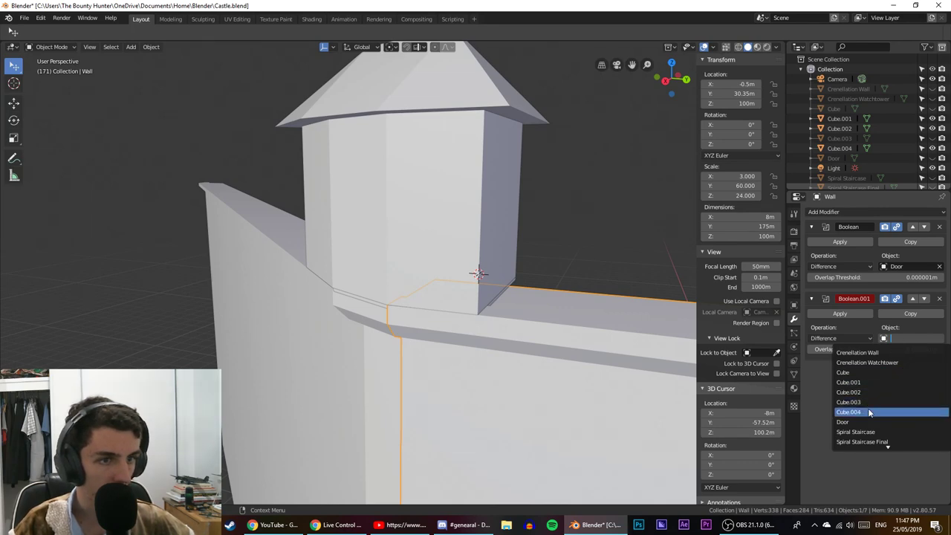
{"action": "left_click", "coordinate": [848, 412]}
{"action": "middle_click_drag", "start_coordinate": [669, 334], "coordinate": [684, 296]}
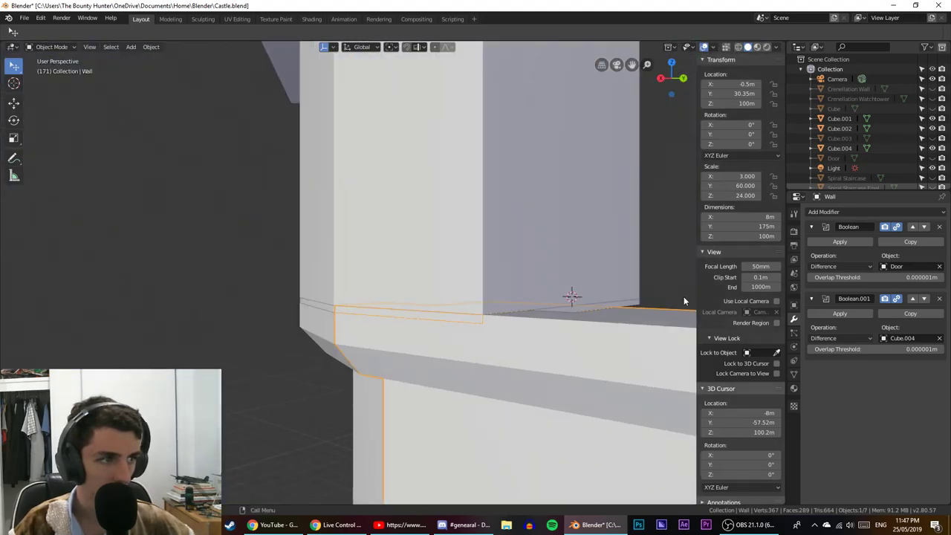
{"action": "left_click", "coordinate": [938, 300]}
Add a Boolean Difference modifier to the turret's base slab, Cube.004, with Wall as its object.
{"action": "left_click", "coordinate": [588, 306]}
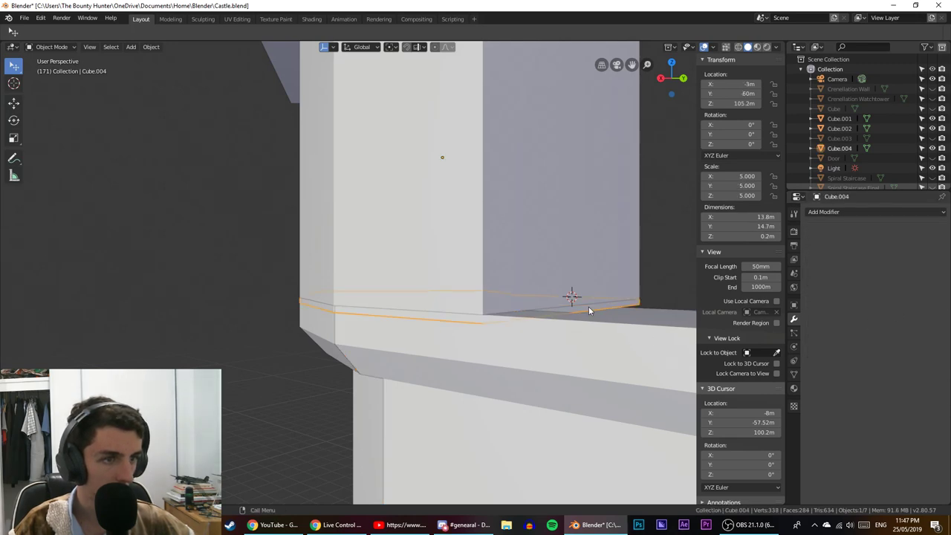
{"action": "left_click", "coordinate": [893, 212]}
{"action": "left_click", "coordinate": [746, 256]}
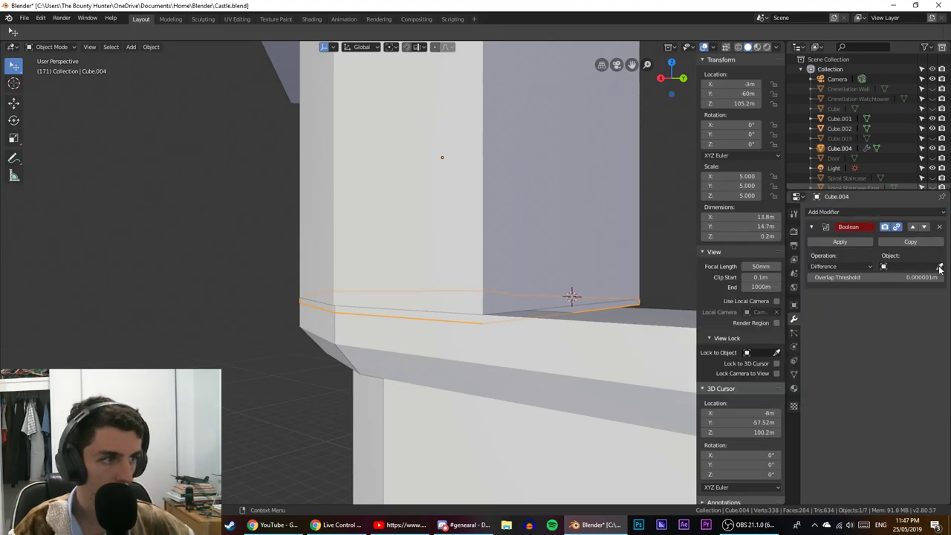
{"action": "left_click", "coordinate": [569, 347]}
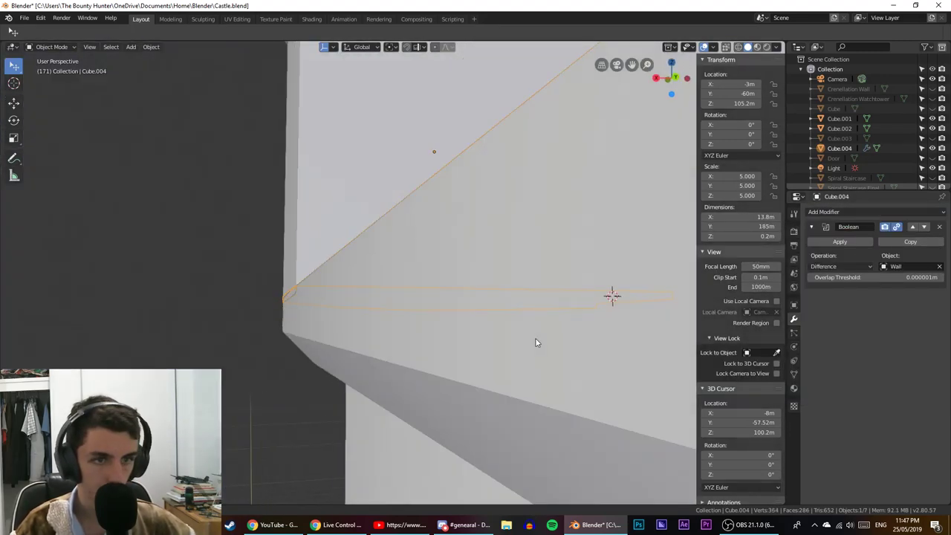
Examine the base slab's Boolean result from beneath and from the wall side, in wireframe and solid shading.
{"action": "middle_click_drag", "start_coordinate": [536, 342], "coordinate": [521, 340]}
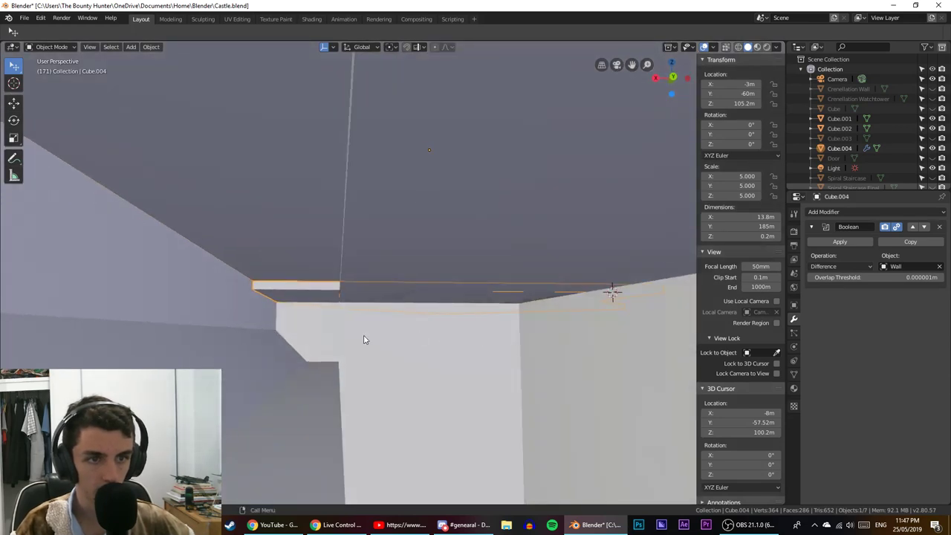
{"action": "scroll", "coordinate": [365, 340], "scroll_direction": "up", "scroll_amount": 2}
{"action": "key", "text": "Tab"}
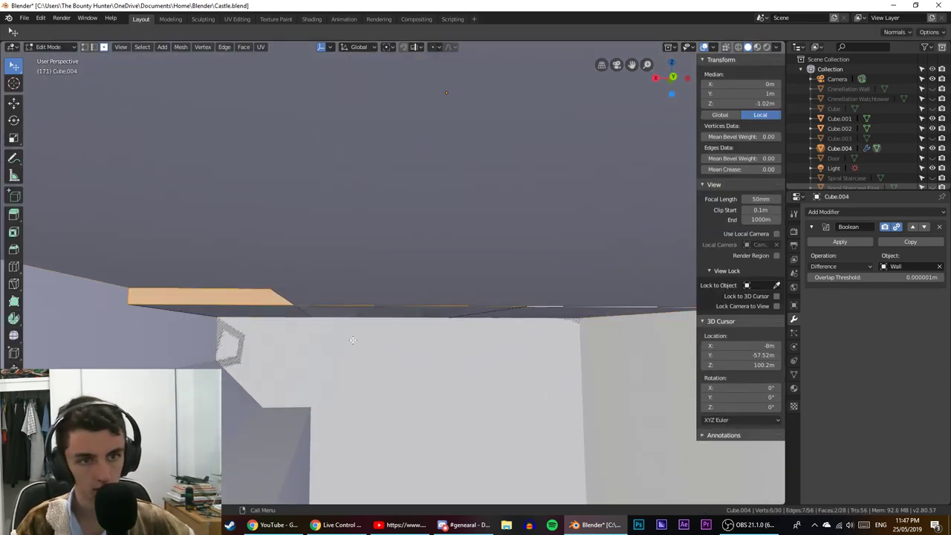
{"action": "scroll", "coordinate": [380, 348], "scroll_direction": "up", "scroll_amount": 3}
{"action": "middle_click_drag", "start_coordinate": [380, 348], "coordinate": [374, 347]}
{"action": "mouse_move", "coordinate": [363, 350]}
{"action": "middle_mouse_down"}
{"action": "mouse_move", "coordinate": [339, 357]}
{"action": "mouse_move", "coordinate": [329, 347]}
{"action": "mouse_move", "coordinate": [346, 342]}
{"action": "mouse_move", "coordinate": [435, 374]}
{"action": "mouse_move", "coordinate": [342, 370]}
{"action": "mouse_move", "coordinate": [331, 342]}
{"action": "mouse_move", "coordinate": [365, 340]}
{"action": "mouse_move", "coordinate": [456, 369]}
{"action": "mouse_move", "coordinate": [397, 347]}
{"action": "mouse_move", "coordinate": [356, 347]}
{"action": "mouse_move", "coordinate": [371, 338]}
{"action": "middle_mouse_up"}
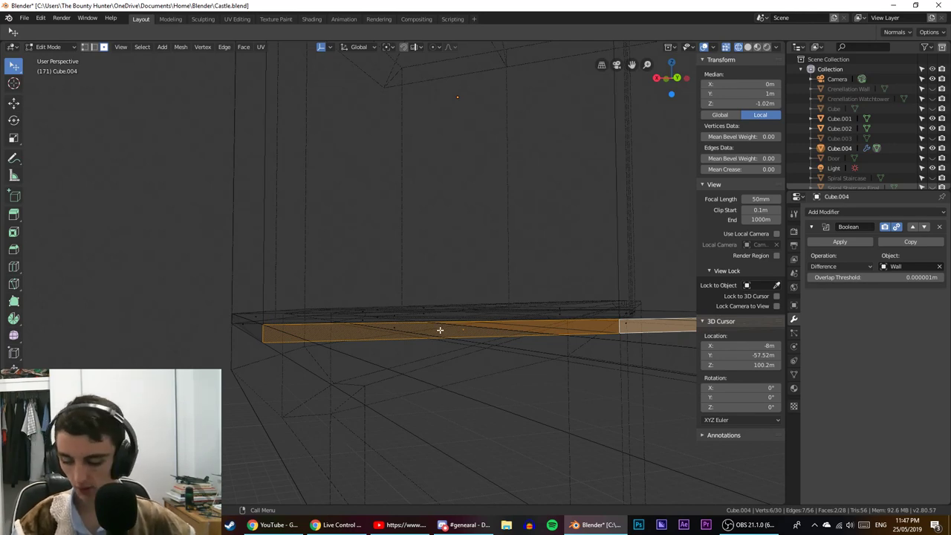
{"action": "mouse_move", "coordinate": [440, 330]}
{"action": "middle_mouse_down"}
{"action": "mouse_move", "coordinate": [432, 334]}
{"action": "mouse_move", "coordinate": [478, 340]}
{"action": "mouse_move", "coordinate": [451, 328]}
{"action": "middle_mouse_up"}
{"action": "key", "text": "Tab"}
{"action": "key", "text": "shift+z"}
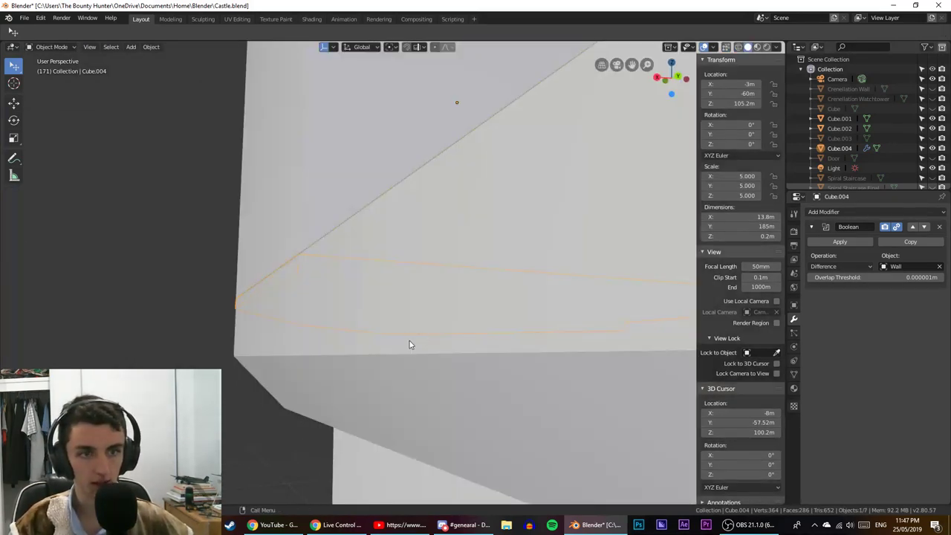
{"action": "scroll", "coordinate": [431, 353], "scroll_direction": "down", "scroll_amount": 4}
{"action": "middle_click_drag", "start_coordinate": [491, 293], "coordinate": [374, 318]}
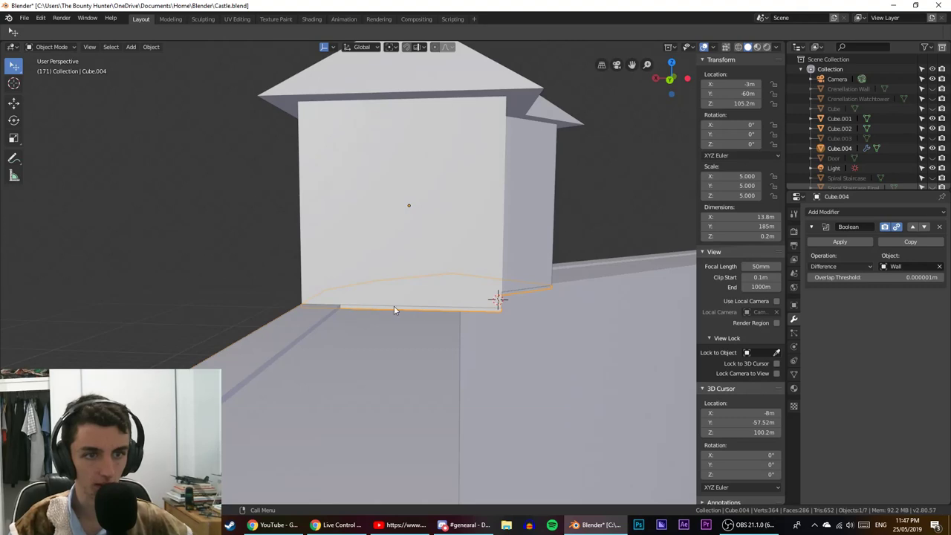
{"action": "left_click", "coordinate": [419, 309]}
{"action": "left_click", "coordinate": [350, 309]}
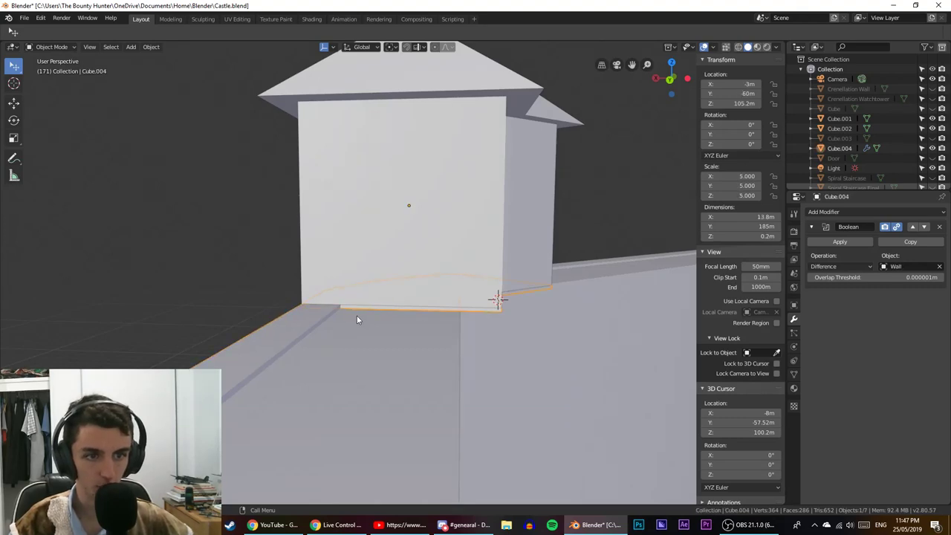
Remove the Boolean modifier from the turret's base slab, Cube.004, and return to Object Mode.
{"action": "middle_click_drag", "start_coordinate": [357, 319], "coordinate": [467, 317]}
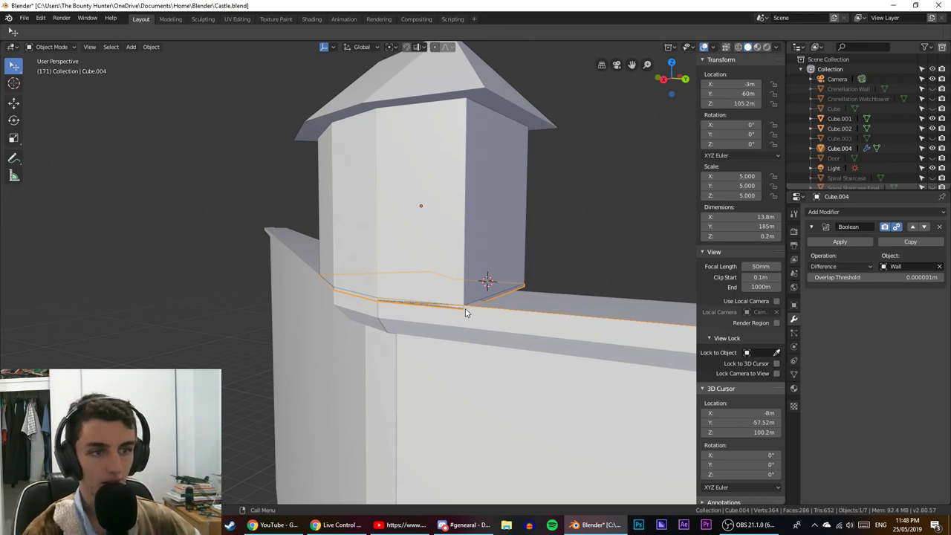
{"action": "middle_click_drag", "start_coordinate": [490, 346], "coordinate": [410, 339]}
{"action": "scroll", "coordinate": [555, 312], "scroll_direction": "down", "scroll_amount": 12}
{"action": "scroll", "coordinate": [555, 318], "scroll_direction": "up", "scroll_amount": 6}
{"action": "scroll", "coordinate": [554, 318], "scroll_direction": "up", "scroll_amount": 8}
{"action": "scroll", "coordinate": [437, 318], "scroll_direction": "up", "scroll_amount": 4}
{"action": "scroll", "coordinate": [407, 340], "scroll_direction": "down", "scroll_amount": 5}
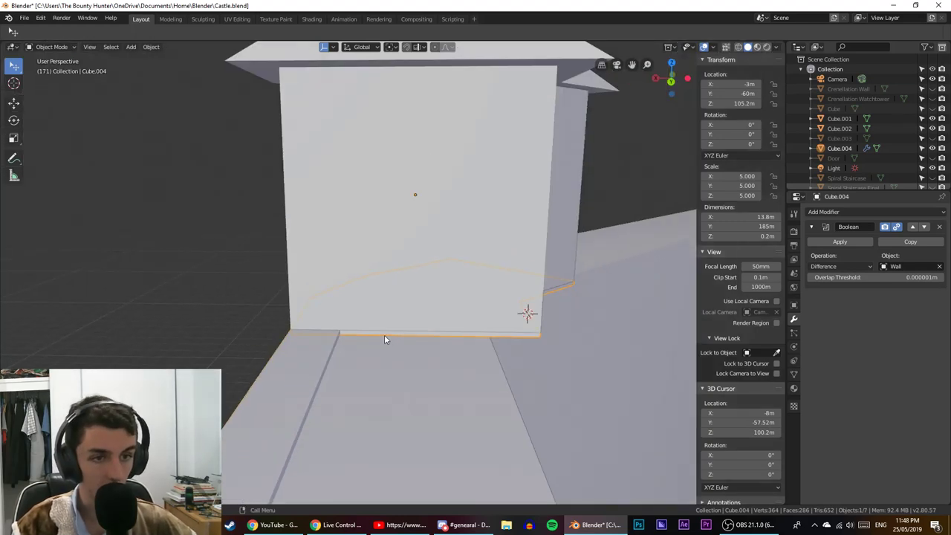
{"action": "key", "text": "Tab"}
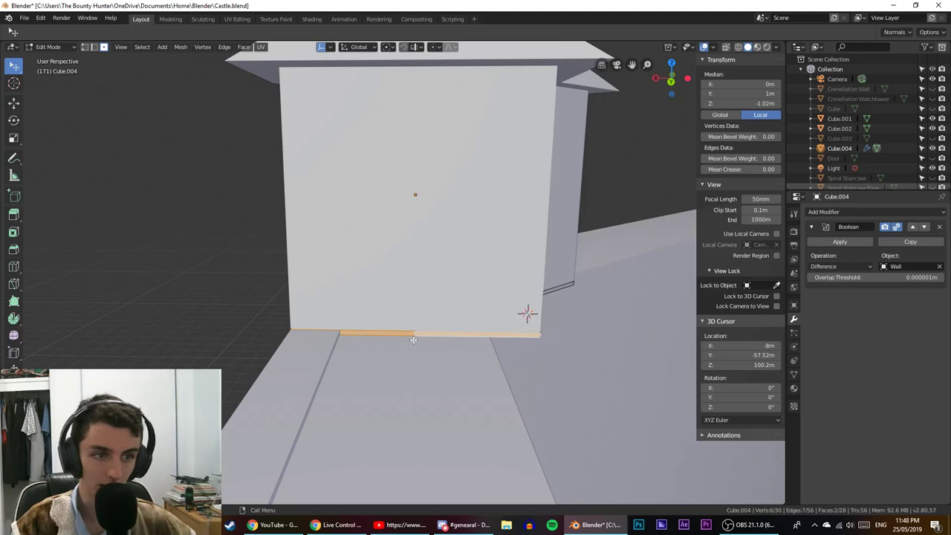
{"action": "scroll", "coordinate": [413, 340], "scroll_direction": "down", "scroll_amount": 3}
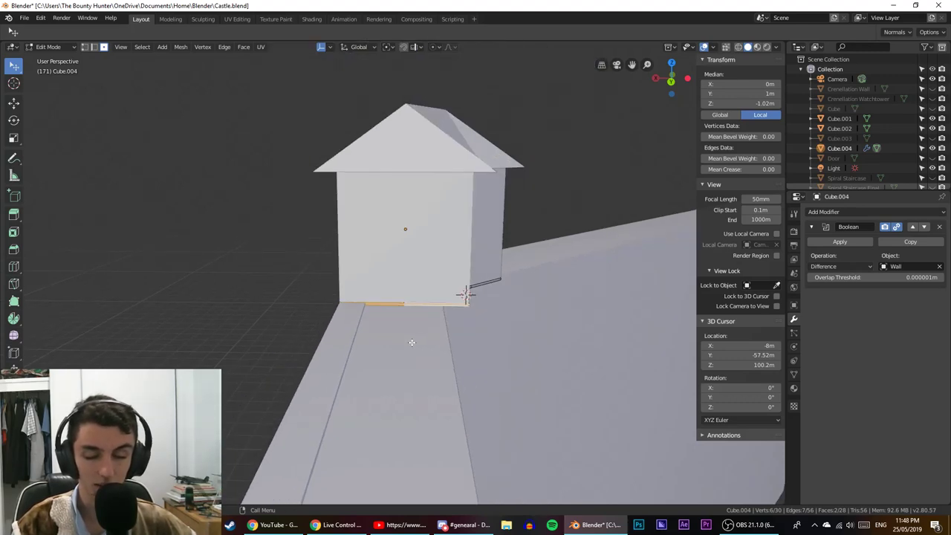
{"action": "left_click", "coordinate": [940, 228]}
{"action": "key", "text": "Tab"}
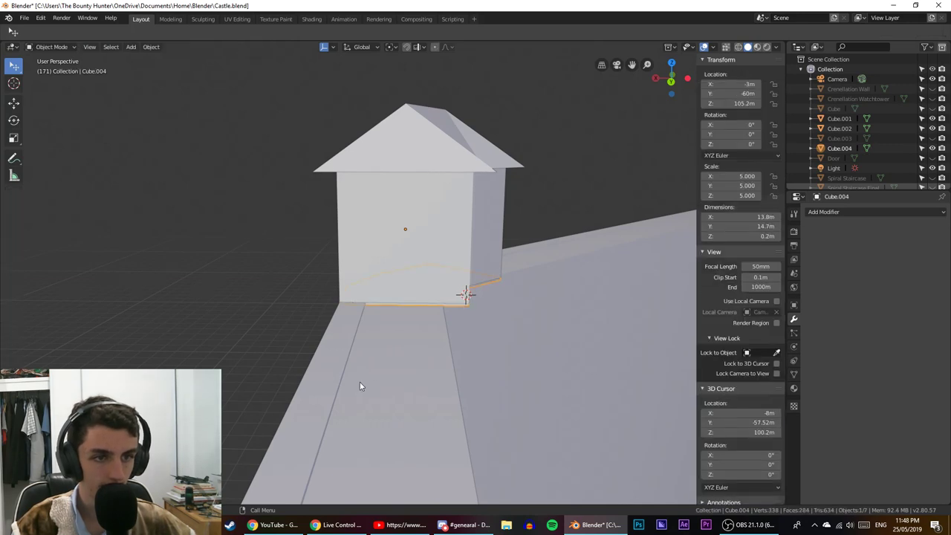
Try to move the base slab's straight outer side face inward along X, using the front wireframe view.
{"action": "left_click", "coordinate": [360, 382]}
{"action": "middle_click_drag", "start_coordinate": [310, 372], "coordinate": [292, 349]}
{"action": "left_click", "coordinate": [402, 284]}
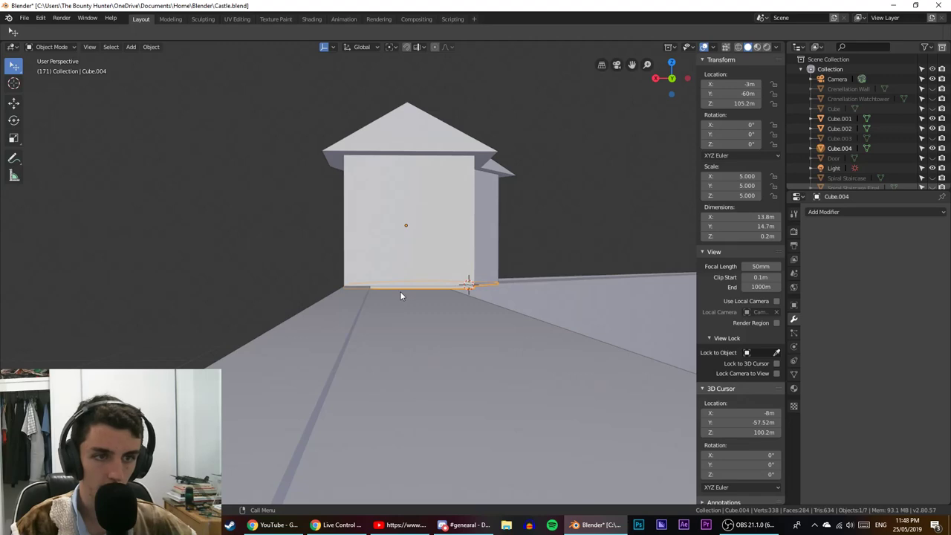
{"action": "key", "text": "Tab"}
{"action": "scroll", "coordinate": [400, 295], "scroll_direction": "up", "scroll_amount": 10}
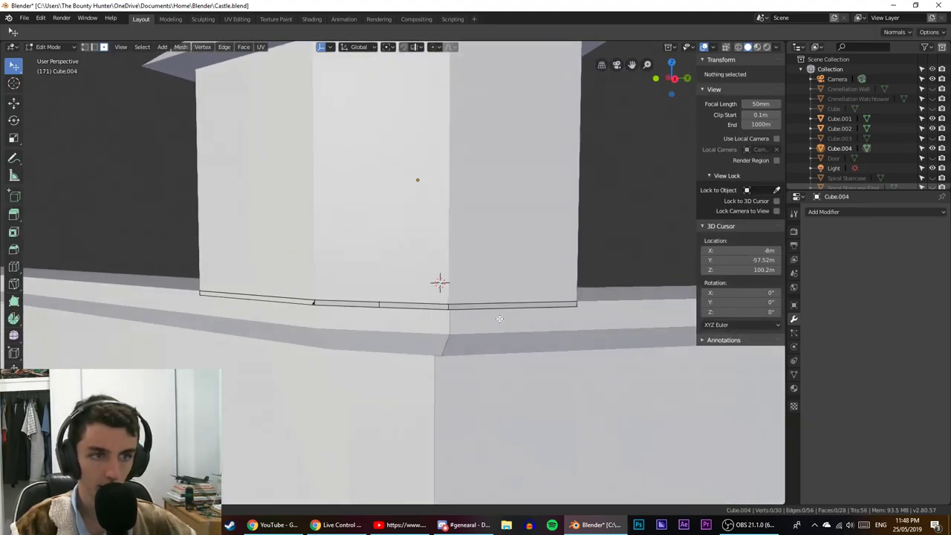
{"action": "middle_click_drag", "start_coordinate": [500, 319], "coordinate": [414, 341]}
{"action": "left_click", "coordinate": [442, 345]}
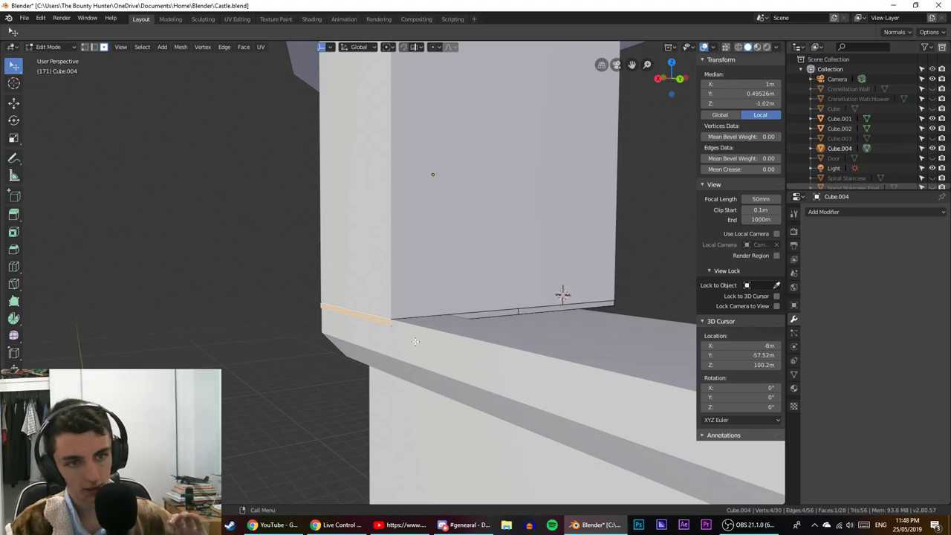
{"action": "key", "text": "KP_3"}
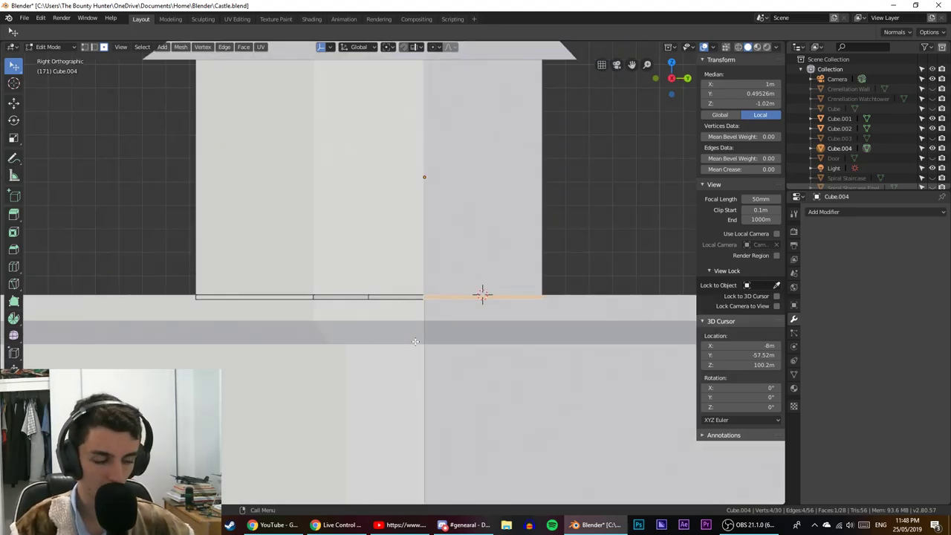
{"action": "key", "text": "KP_1"}
{"action": "key", "text": "shift+z"}
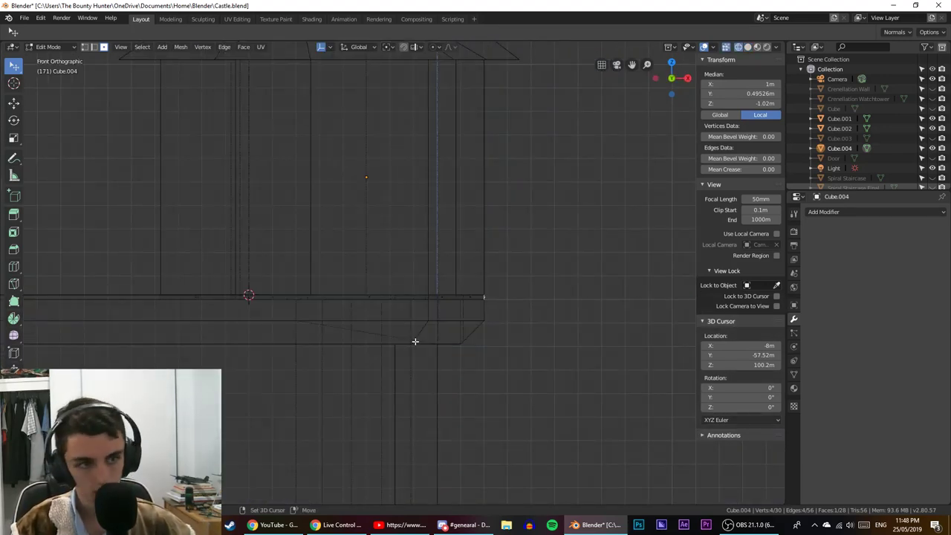
{"action": "scroll", "coordinate": [526, 350], "scroll_direction": "down", "scroll_amount": 3}
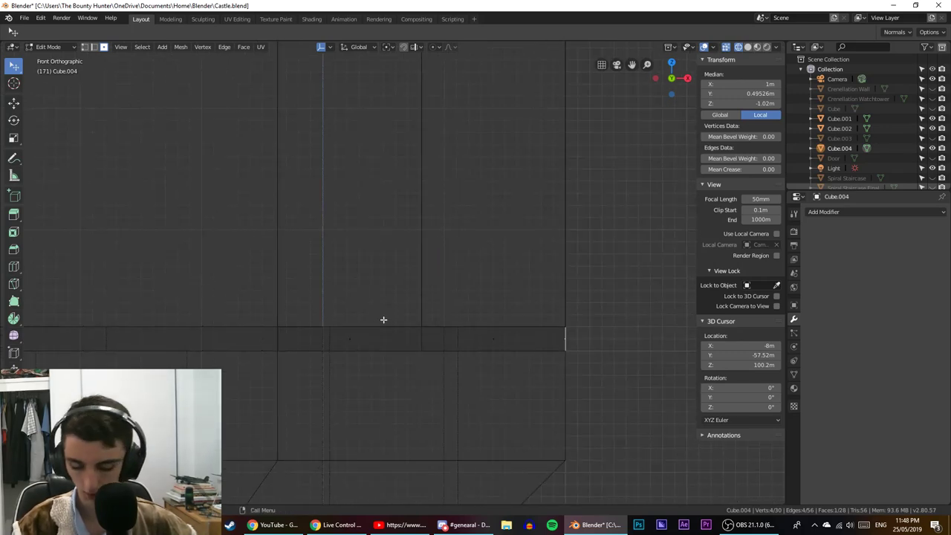
{"action": "key", "text": "space"}
{"action": "key", "text": "g"}
{"action": "key", "text": "x"}
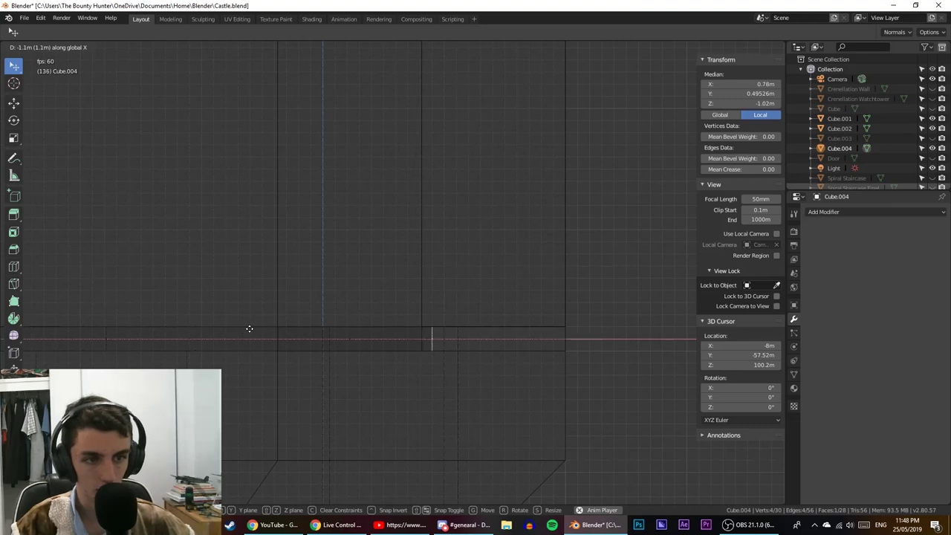
{"action": "right_click", "coordinate": [242, 330]}
Select the short angled outer face beside the base slab's straight side face and try moving it inward along X.
{"action": "middle_click_drag", "start_coordinate": [286, 330], "coordinate": [531, 264]}
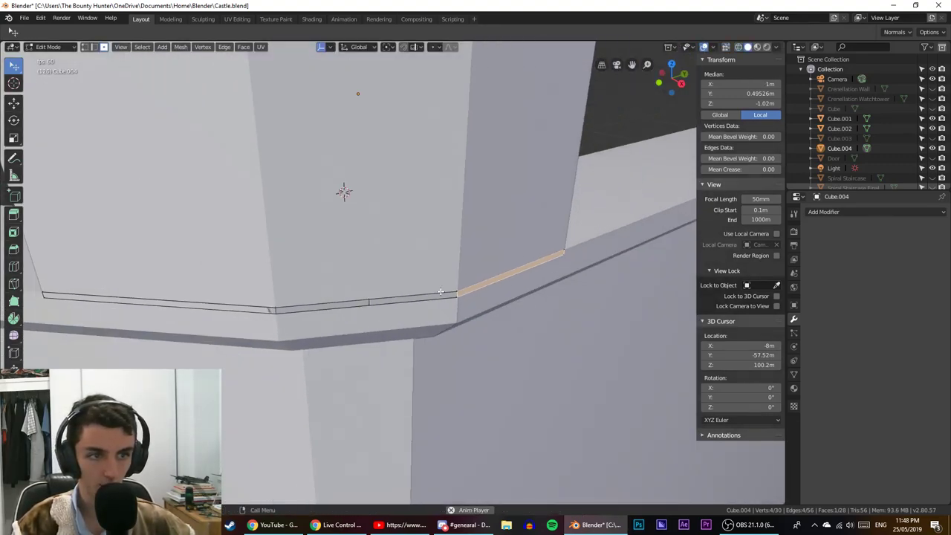
{"action": "middle_click_drag", "start_coordinate": [411, 301], "coordinate": [314, 316]}
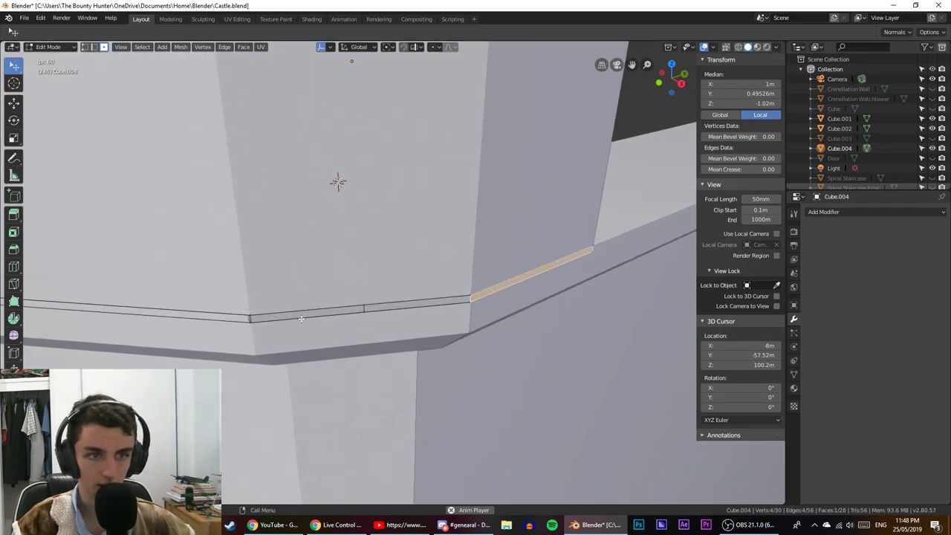
{"action": "left_click", "coordinate": [377, 303]}
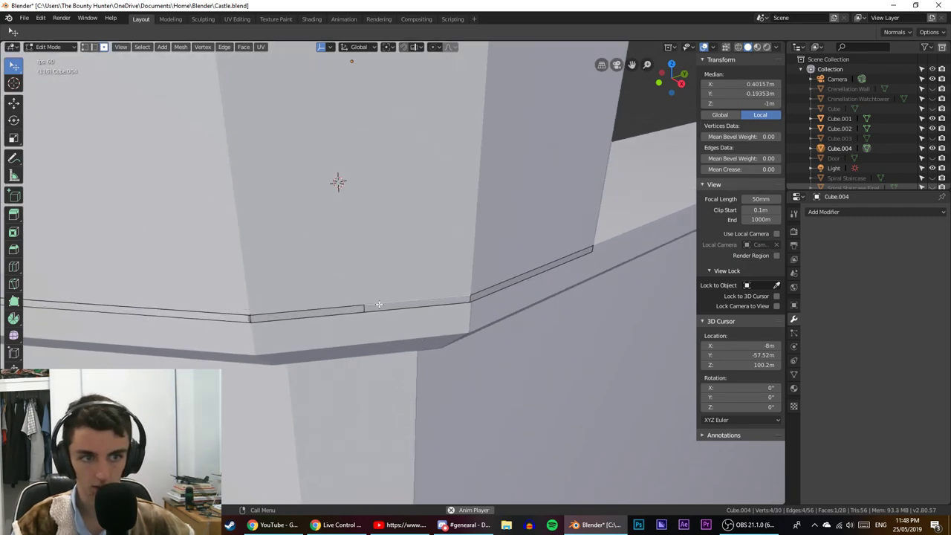
{"action": "left_click", "coordinate": [379, 308]}
{"action": "key", "text": "g"}
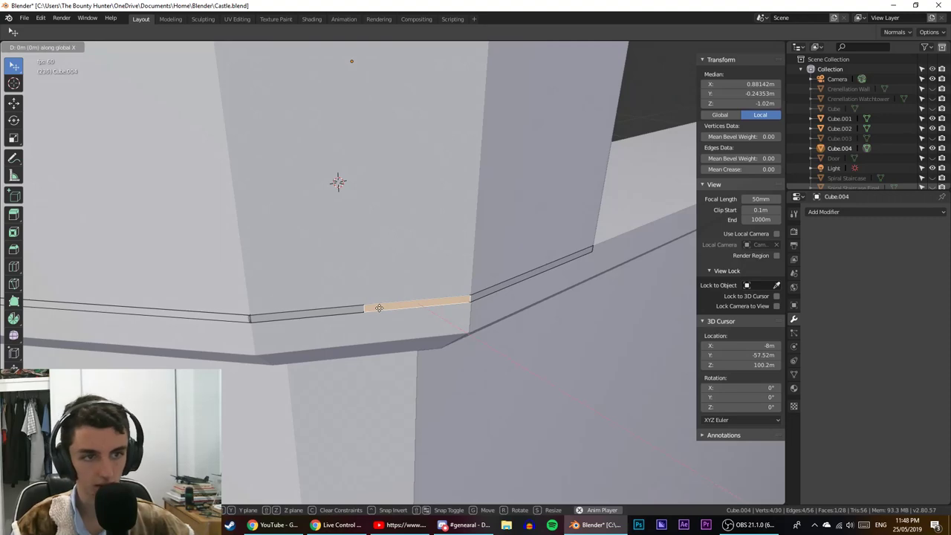
{"action": "key", "text": "x"}
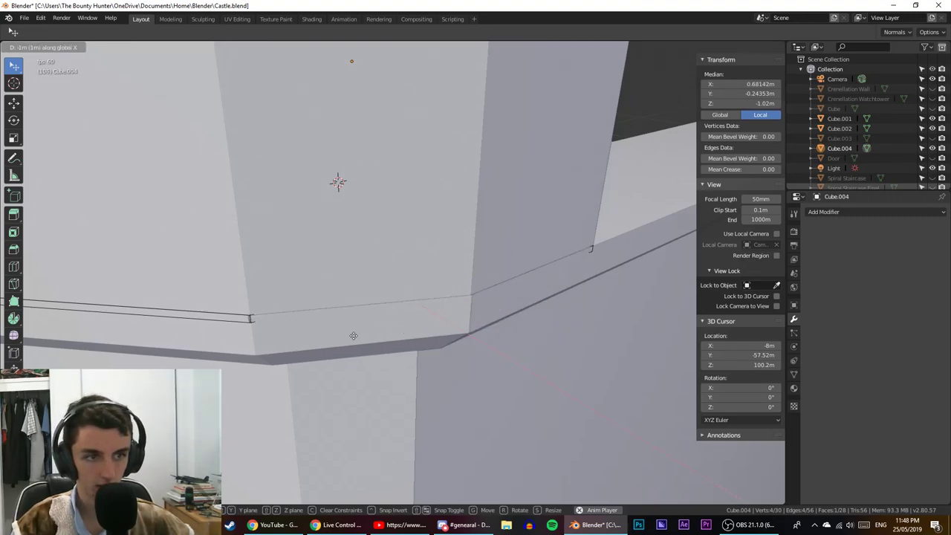
{"action": "right_click", "coordinate": [352, 336]}
Leave Edit Mode and hide Cube.001 and Cube.002 to expose the base slab from above.
{"action": "middle_click_drag", "start_coordinate": [389, 329], "coordinate": [320, 325]}
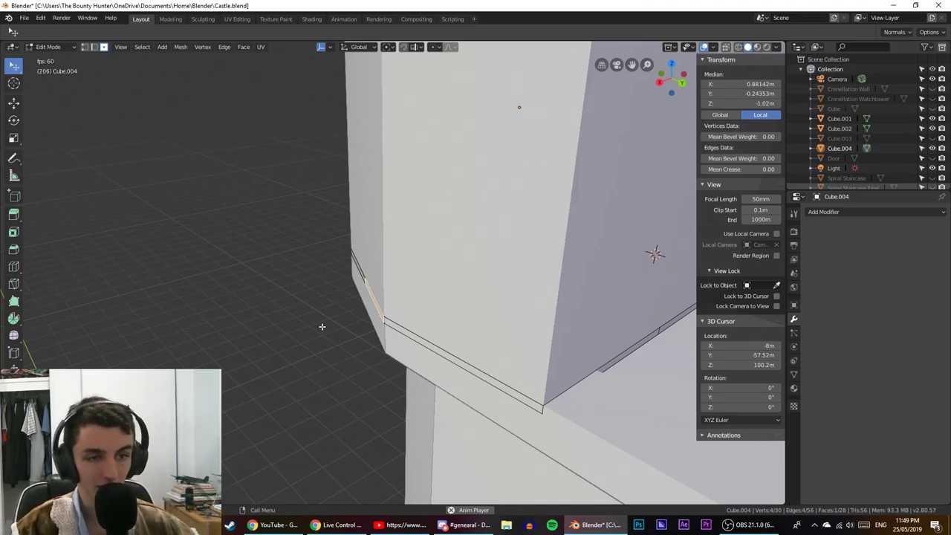
{"action": "middle_click_drag", "start_coordinate": [414, 297], "coordinate": [558, 303]}
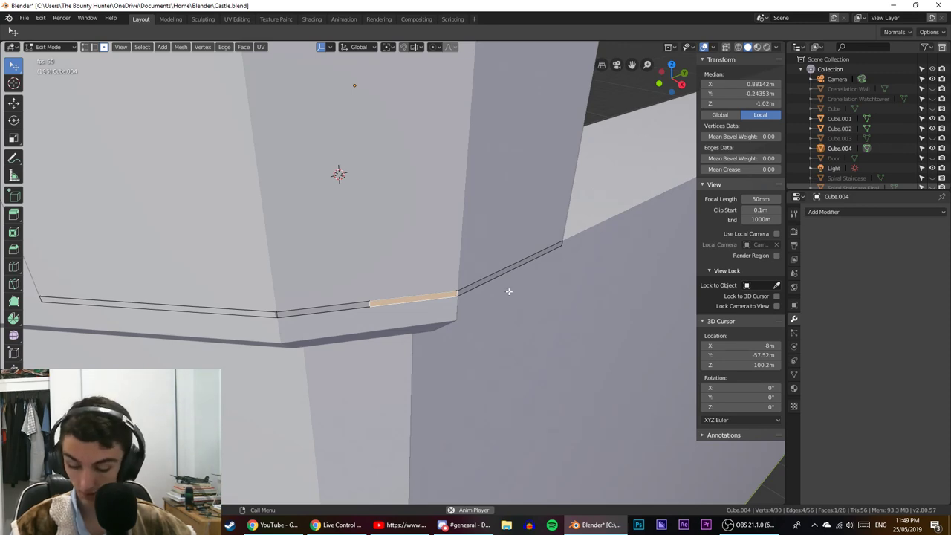
{"action": "middle_click_drag", "start_coordinate": [509, 292], "coordinate": [337, 304], "text": "shift"}
{"action": "scroll", "coordinate": [498, 304], "scroll_direction": "down", "scroll_amount": 5}
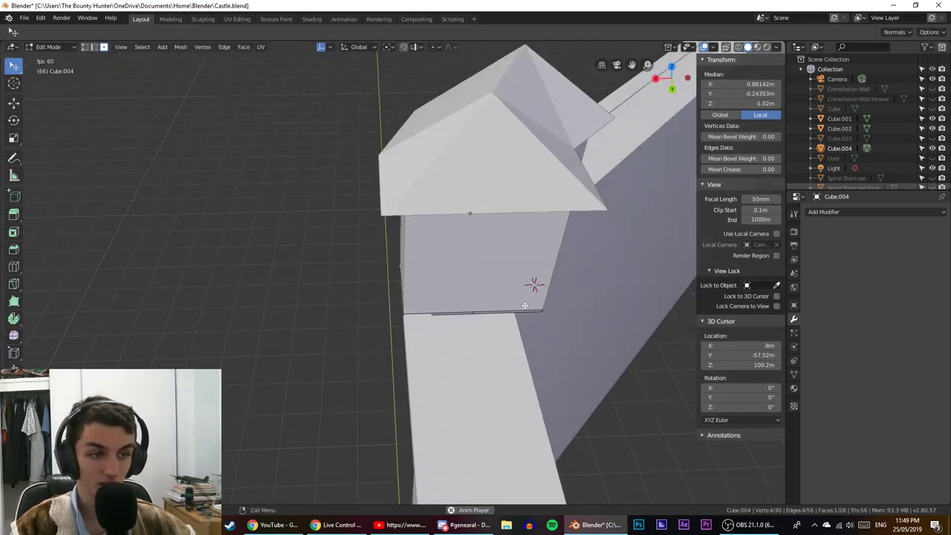
{"action": "middle_click_drag", "start_coordinate": [525, 305], "coordinate": [312, 308], "text": "shift"}
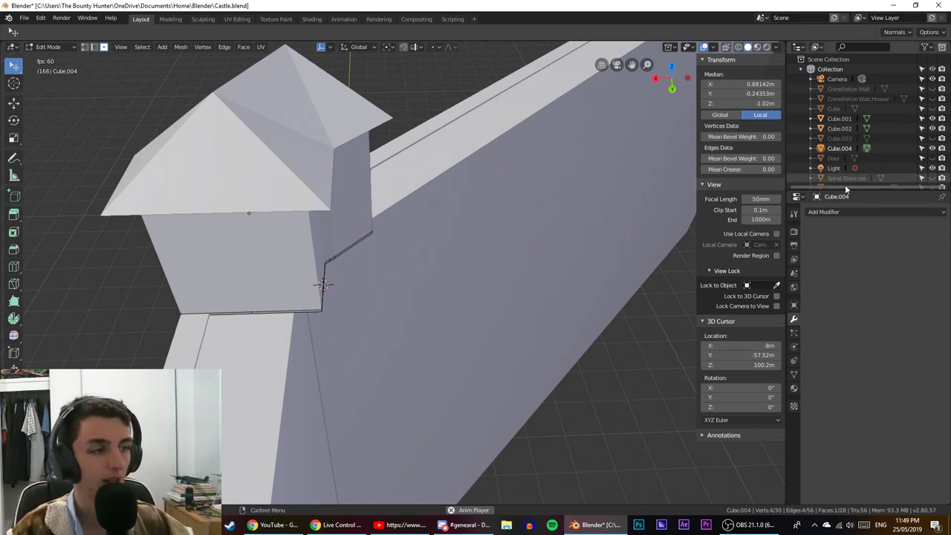
{"action": "left_click", "coordinate": [794, 306]}
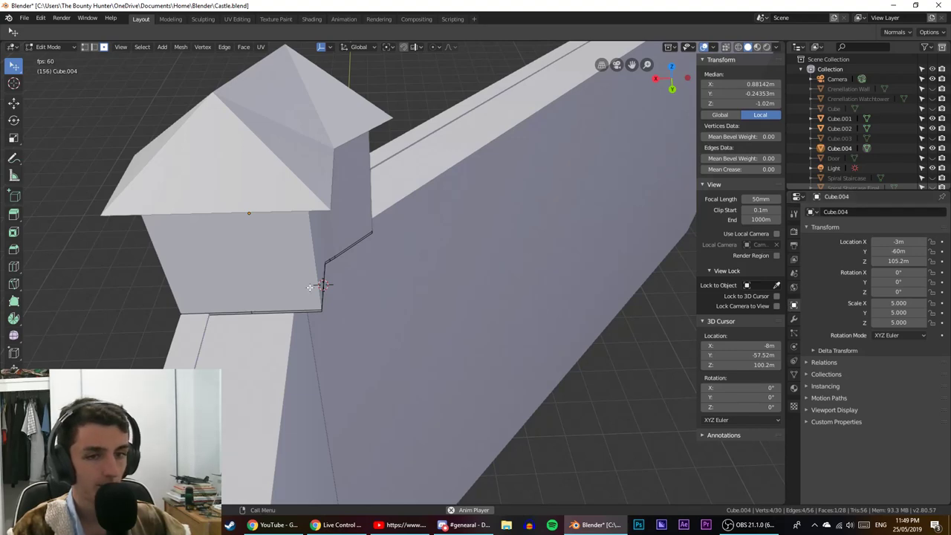
{"action": "key", "text": "Tab"}
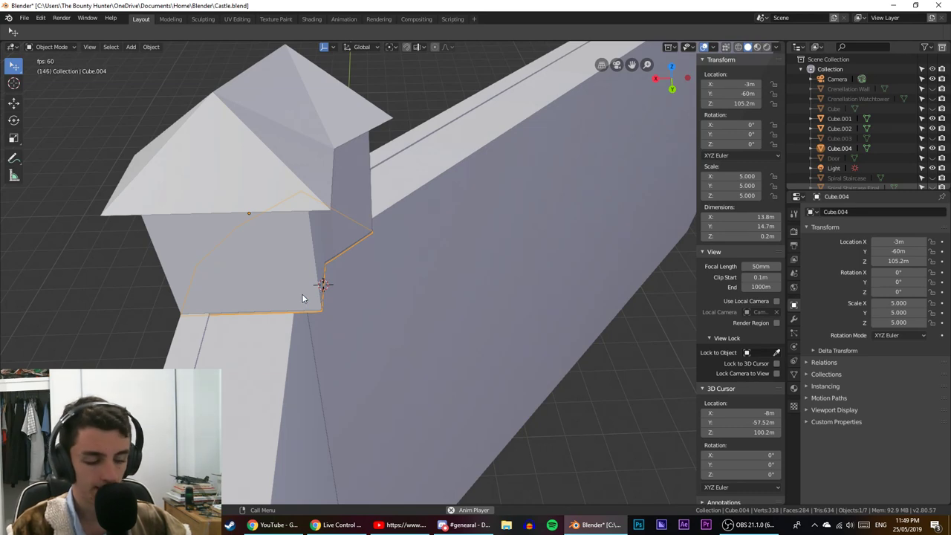
{"action": "key", "text": "KP_7"}
{"action": "middle_click_drag", "start_coordinate": [413, 271], "coordinate": [273, 189], "text": "shift"}
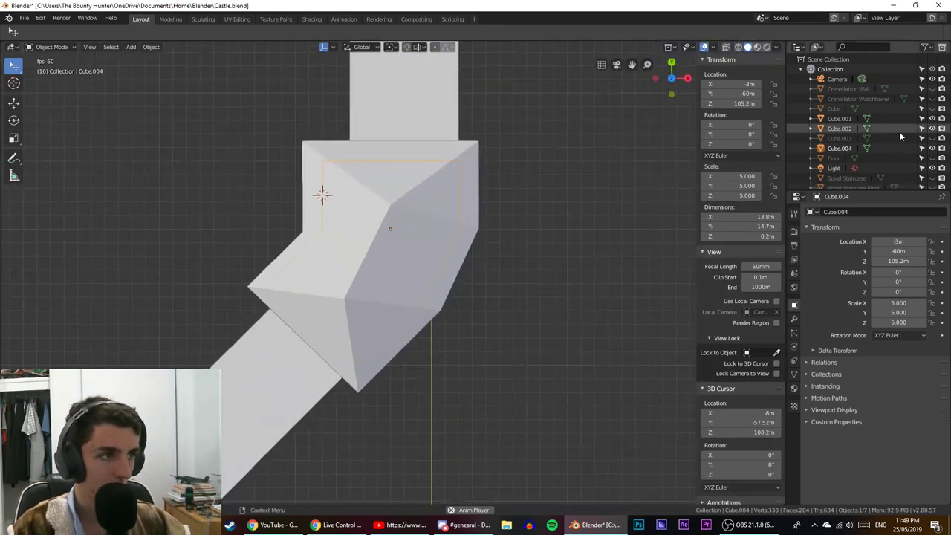
{"action": "left_click", "coordinate": [932, 129]}
{"action": "left_click", "coordinate": [933, 119]}
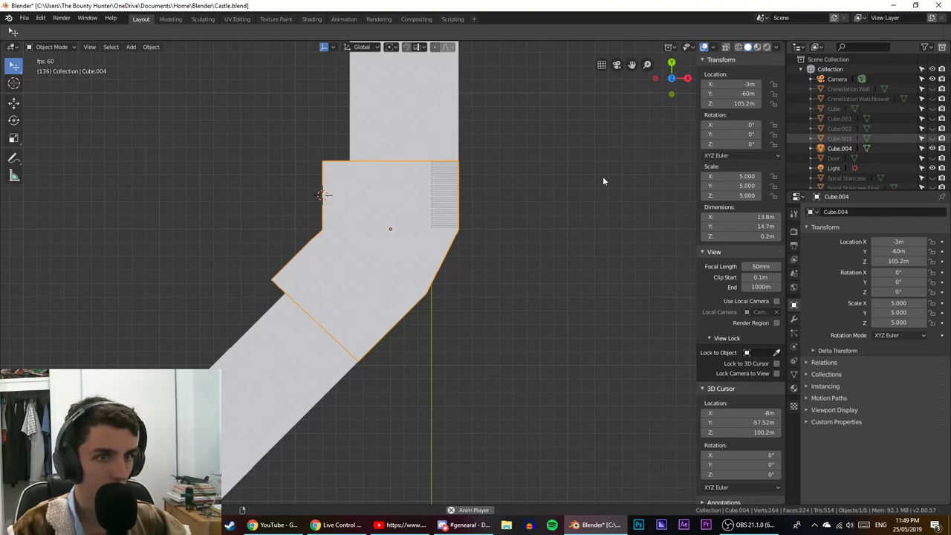
In wireframe Edit Mode, extend the selection to all four connected outer side faces along the base slab's corner.
{"action": "middle_click_drag", "start_coordinate": [549, 167], "coordinate": [384, 246]}
{"action": "key", "text": "KP_7"}
{"action": "key", "text": "shift+z"}
{"action": "scroll", "coordinate": [503, 141], "scroll_direction": "up", "scroll_amount": 6}
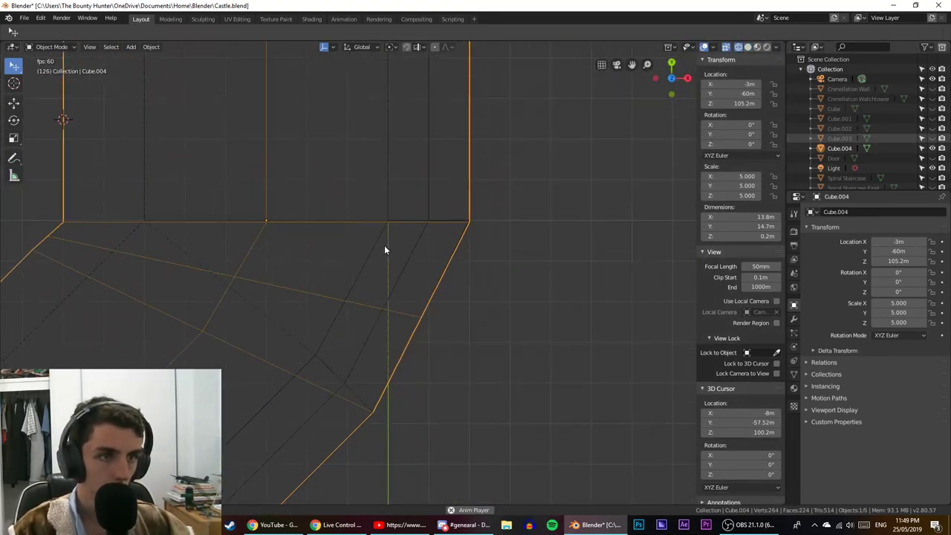
{"action": "middle_click_drag", "start_coordinate": [434, 152], "coordinate": [395, 289], "text": "shift"}
{"action": "key", "text": "Tab"}
{"action": "middle_click_drag", "start_coordinate": [439, 253], "coordinate": [344, 156]}
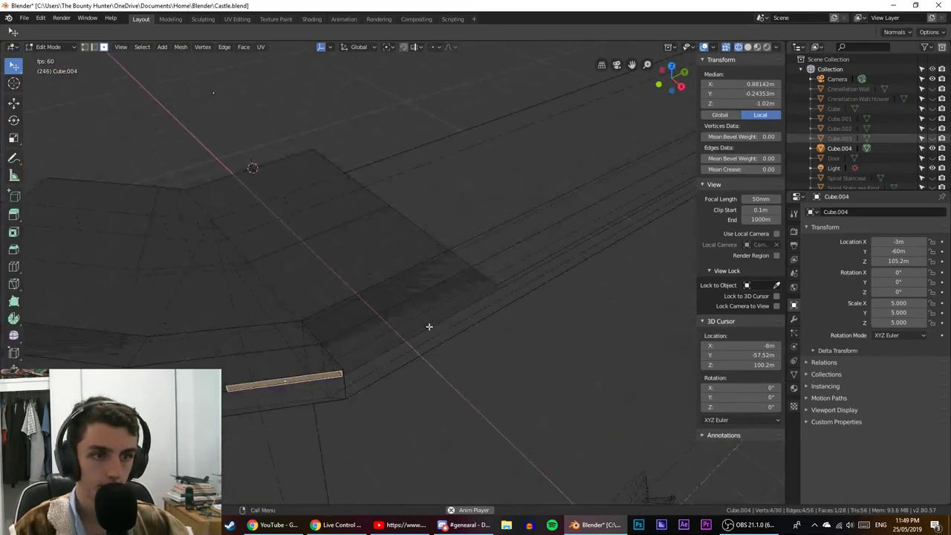
{"action": "left_click", "coordinate": [428, 327], "text": "shift"}
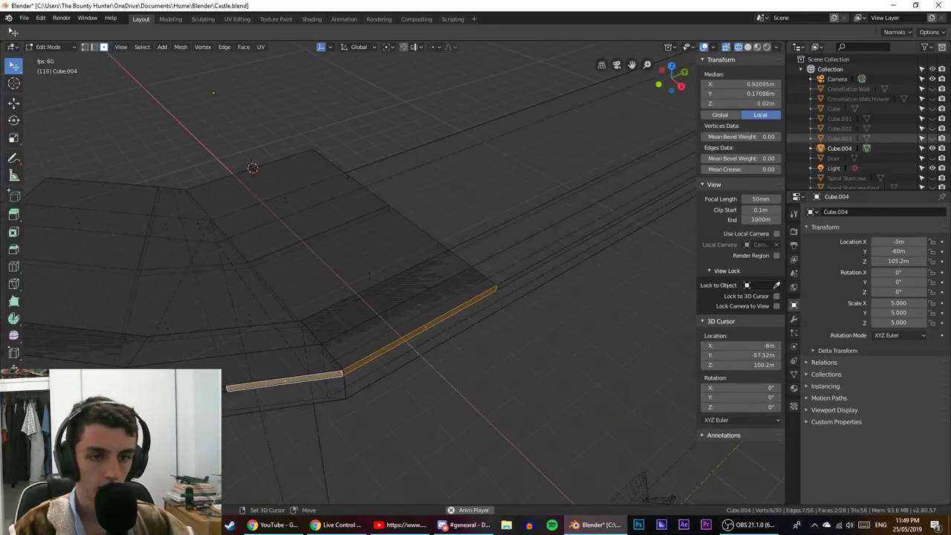
{"action": "left_click", "coordinate": [149, 395], "text": "shift"}
{"action": "middle_click_drag", "start_coordinate": [132, 394], "coordinate": [252, 370], "text": "shift"}
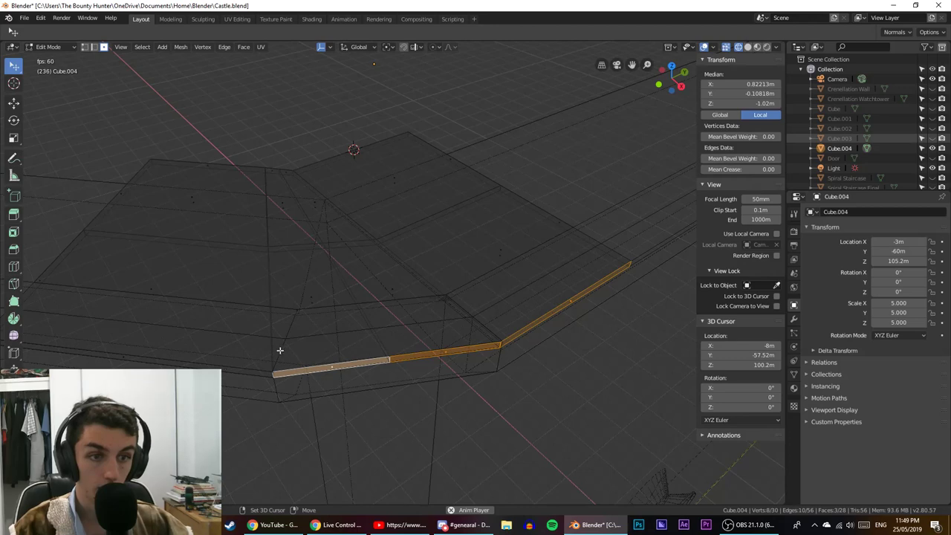
{"action": "left_click", "coordinate": [177, 360], "text": "shift"}
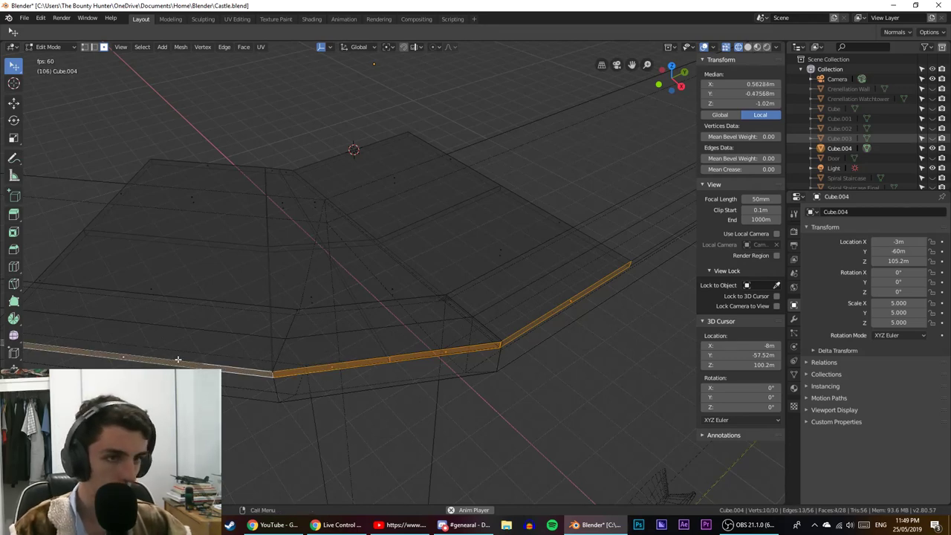
Try moving the four outer faces 2 m inward along X, and try scaling them to 0.7.
{"action": "key", "text": "KP_7"}
{"action": "scroll", "coordinate": [181, 358], "scroll_direction": "down", "scroll_amount": 2}
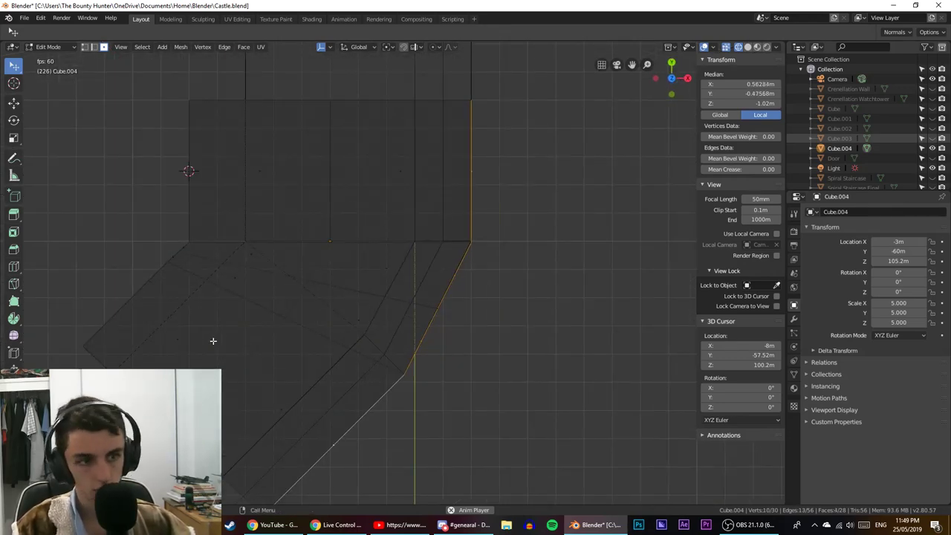
{"action": "key", "text": "g"}
{"action": "key", "text": "x"}
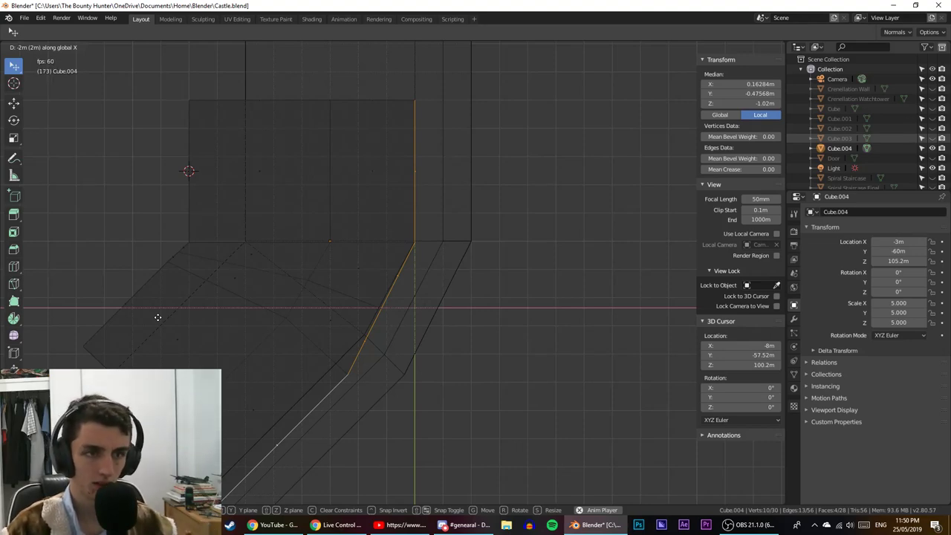
{"action": "key", "text": "Escape"}
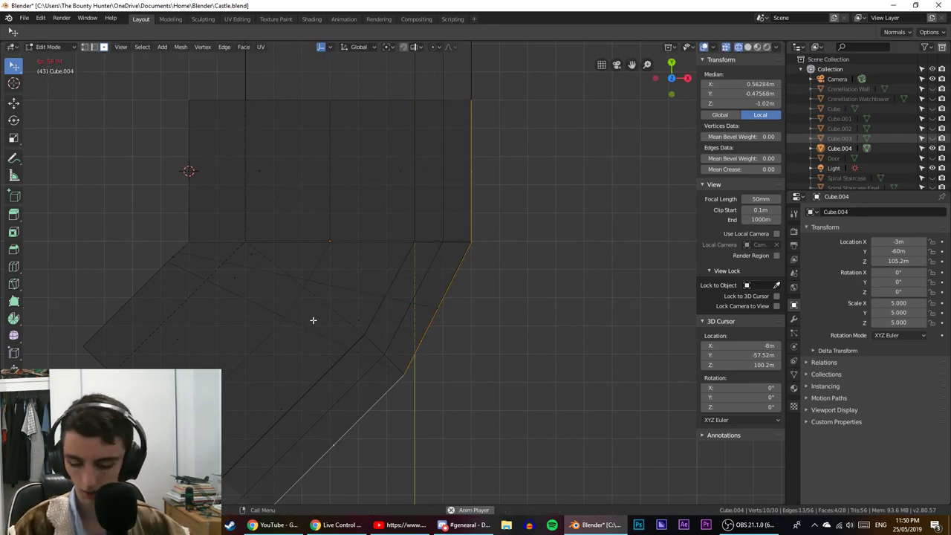
{"action": "key", "text": "s"}
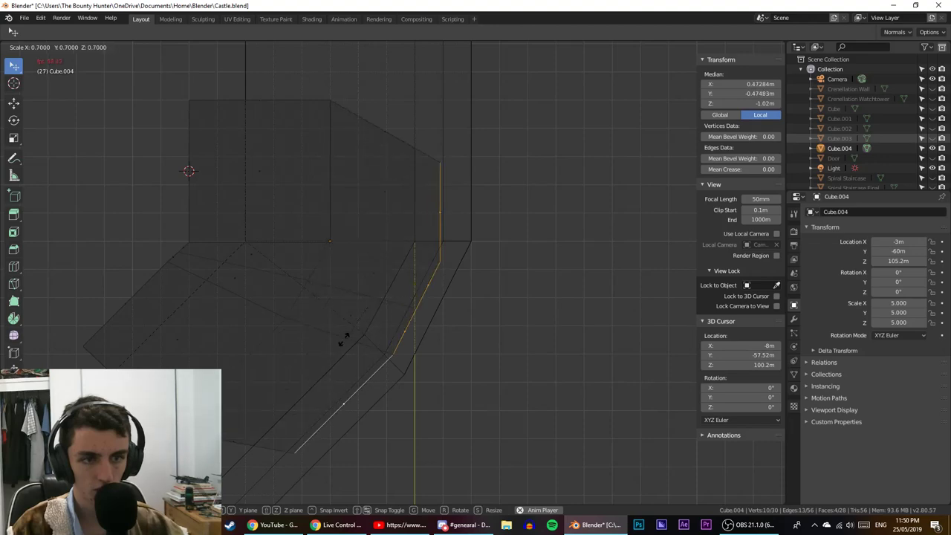
{"action": "key", "text": "Escape"}
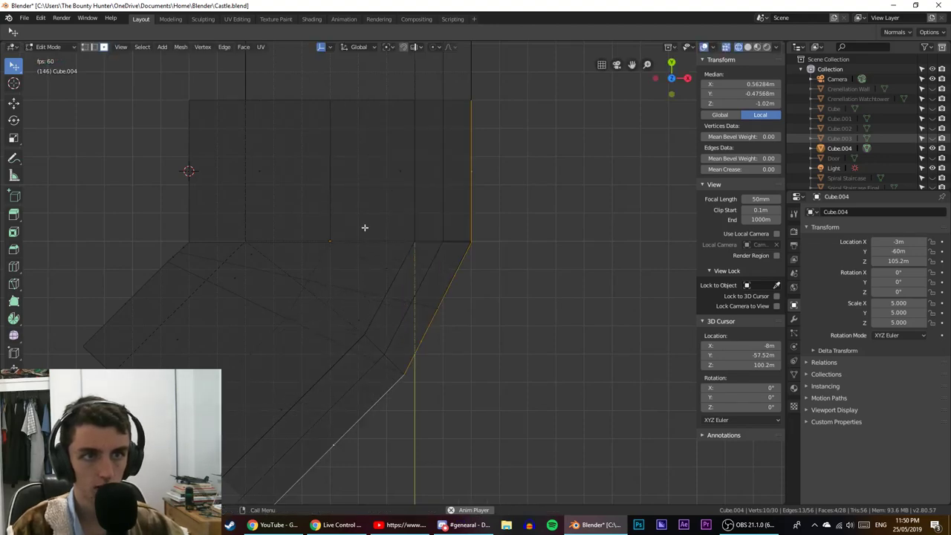
Set the transform pivot point to 3D Cursor for the four selected outer faces of the base slab.
{"action": "left_click", "coordinate": [373, 48]}
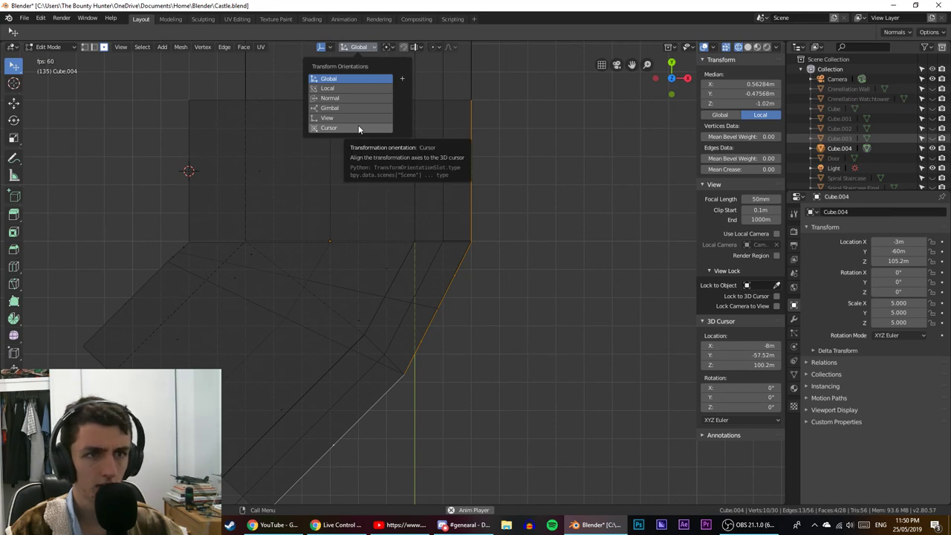
{"action": "left_click", "coordinate": [387, 47]}
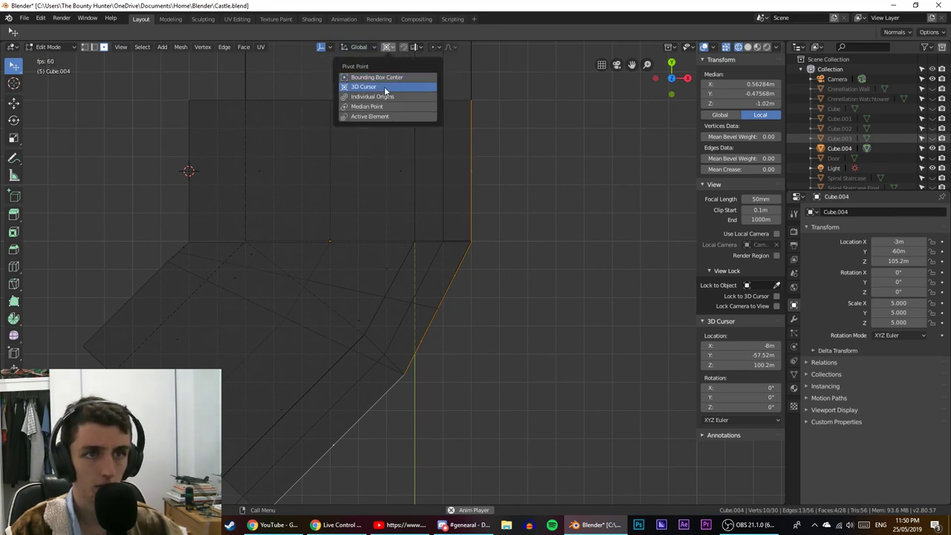
{"action": "left_click", "coordinate": [375, 107]}
Try scaling the four outer faces to 0.8 uniformly, and to 0.8 along X only, from the 3D cursor.
{"action": "key", "text": "s"}
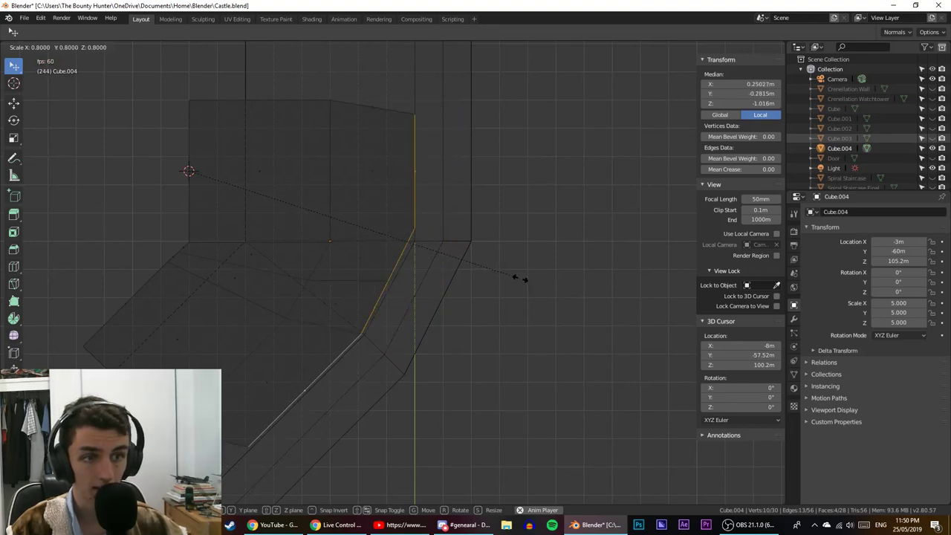
{"action": "key", "text": "Escape"}
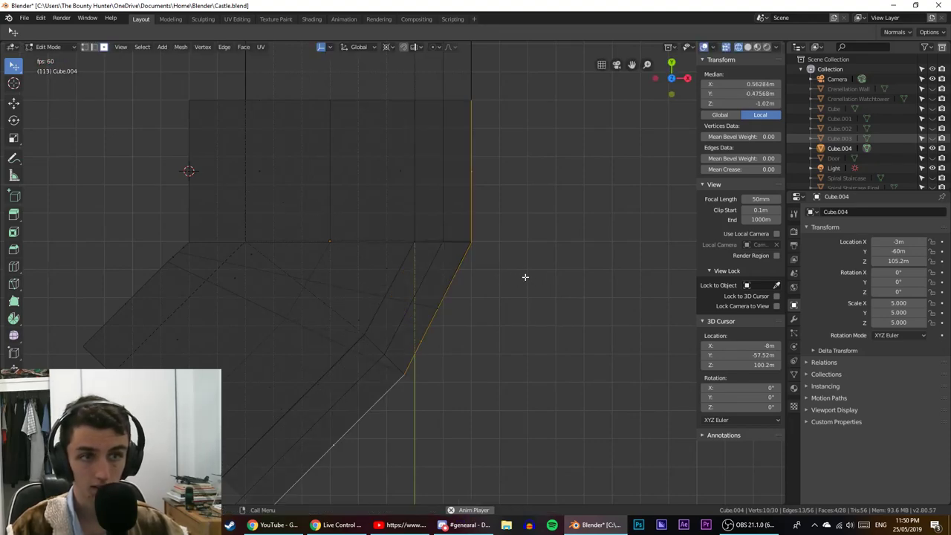
{"action": "key", "text": "s"}
{"action": "key", "text": "x"}
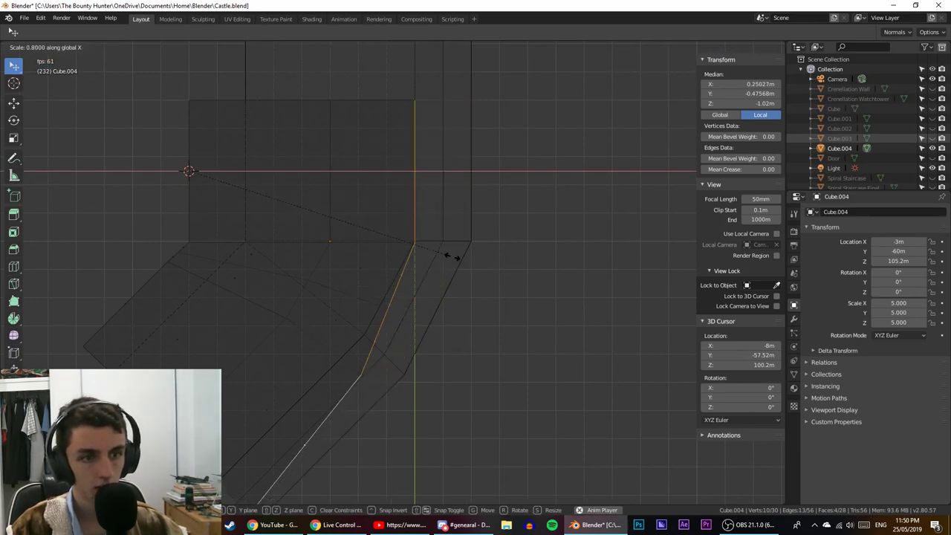
{"action": "left_click", "coordinate": [448, 255]}
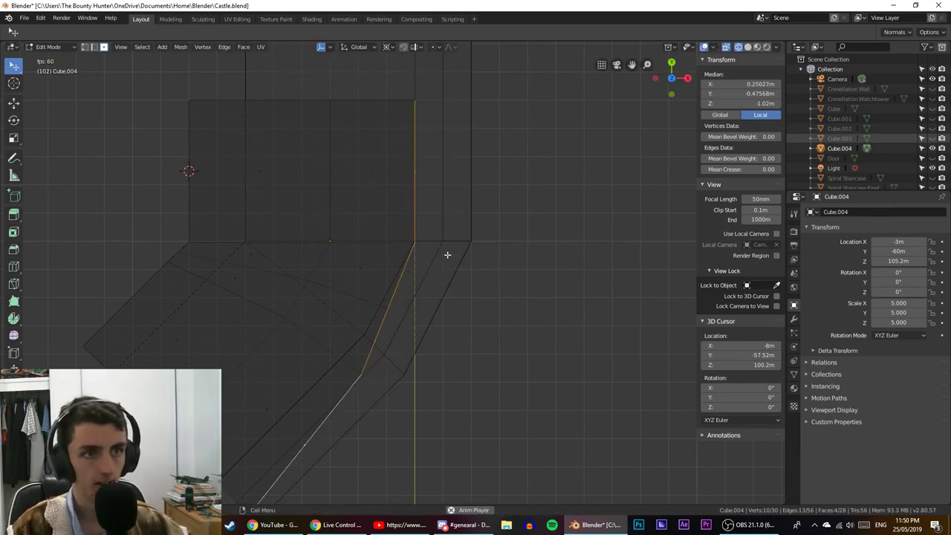
{"action": "key", "text": "s"}
{"action": "key", "text": "y"}
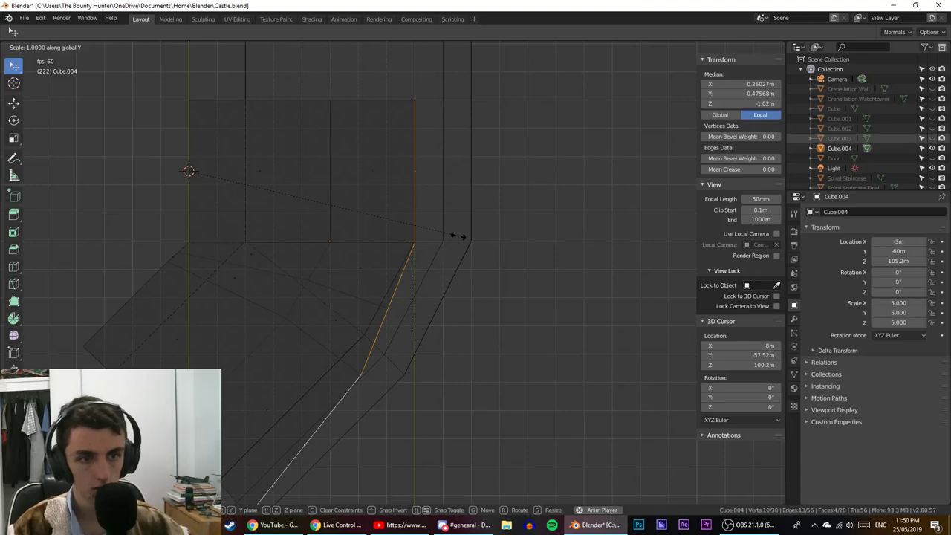
{"action": "right_click", "coordinate": [451, 248]}
{"action": "key", "text": "ctrl+z"}
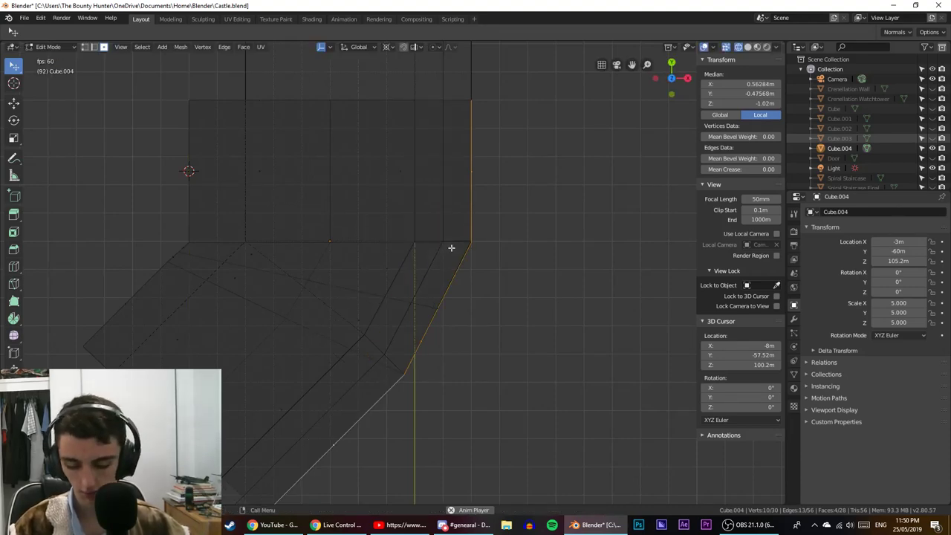
Try scaling the four outer faces to 0.8 along X and 0.8 along Y, and undo the scaling.
{"action": "key", "text": "s"}
{"action": "key", "text": "x"}
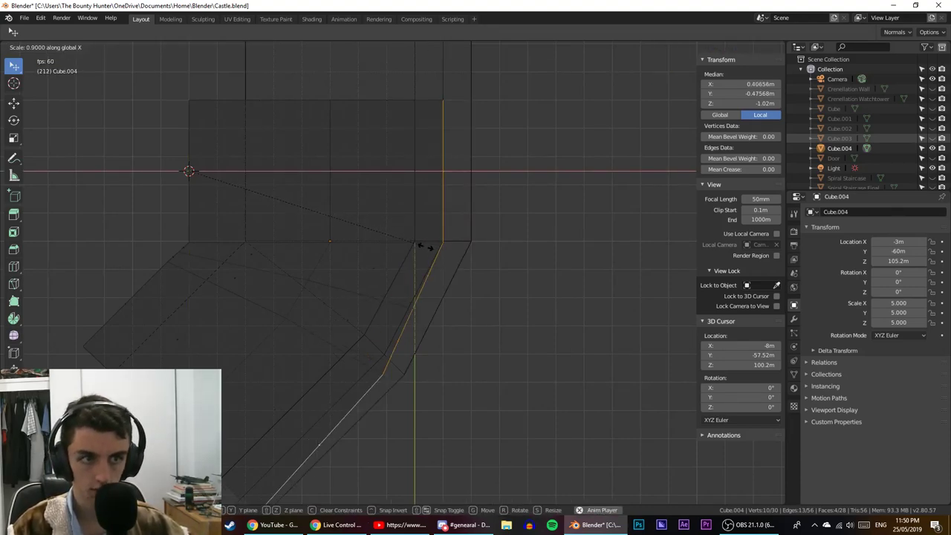
{"action": "left_click", "coordinate": [403, 244]}
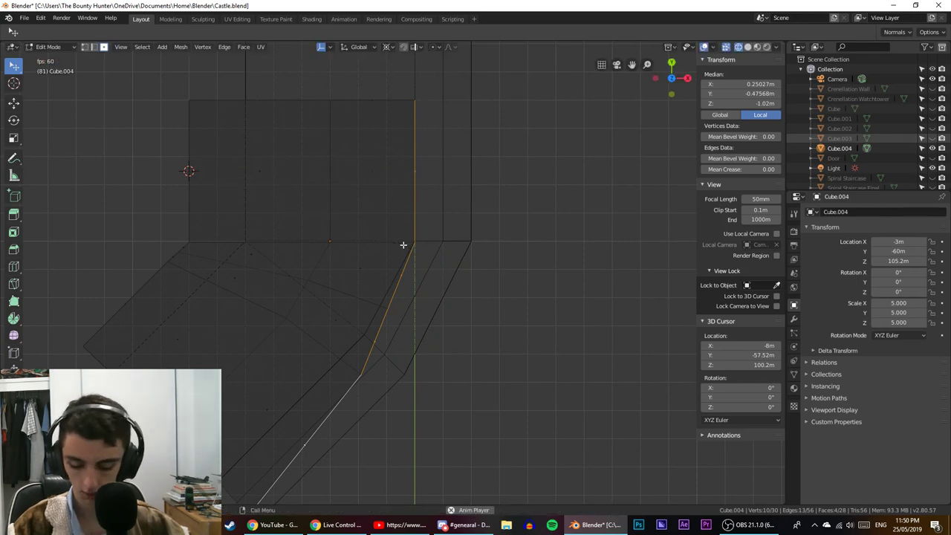
{"action": "key", "text": "s"}
{"action": "key", "text": "y"}
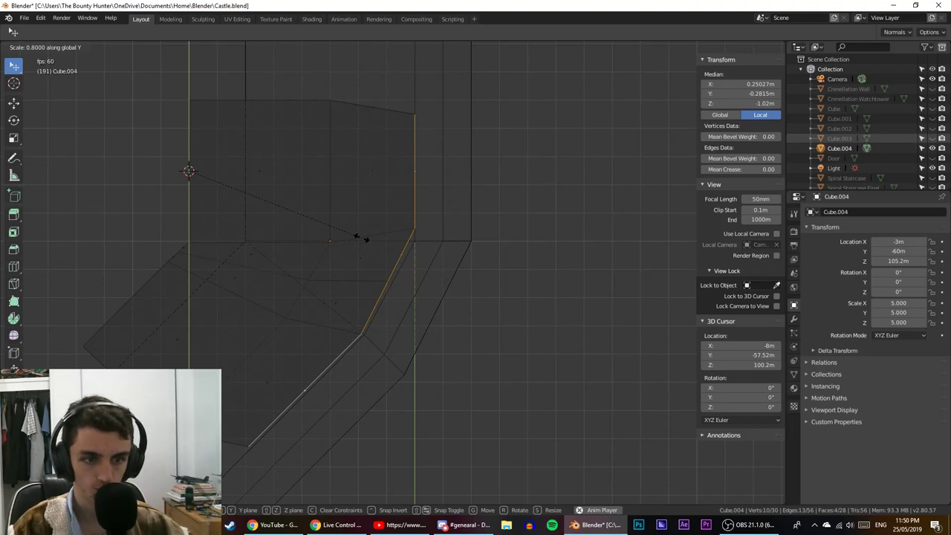
{"action": "left_click", "coordinate": [364, 240]}
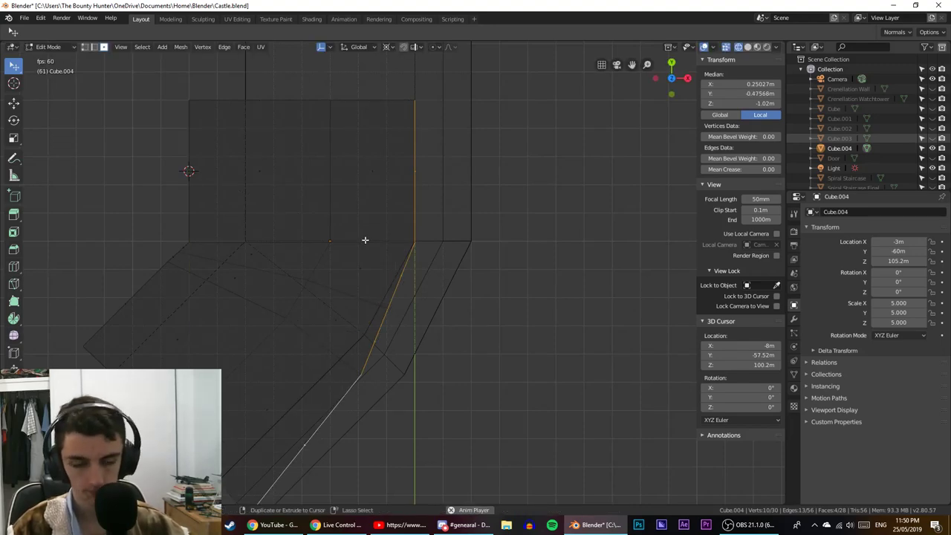
{"action": "left_click", "coordinate": [445, 247]}
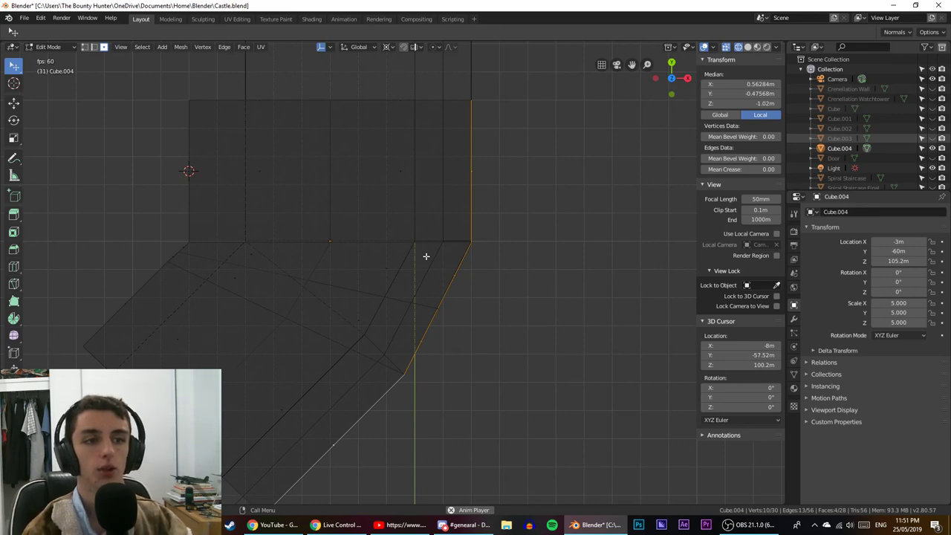
Select only the base slab's straight side face and move it 2 m inward along X in top view.
{"action": "middle_click_drag", "start_coordinate": [456, 121], "coordinate": [490, 293]}
{"action": "left_click", "coordinate": [502, 285]}
{"action": "key", "text": "KP_7"}
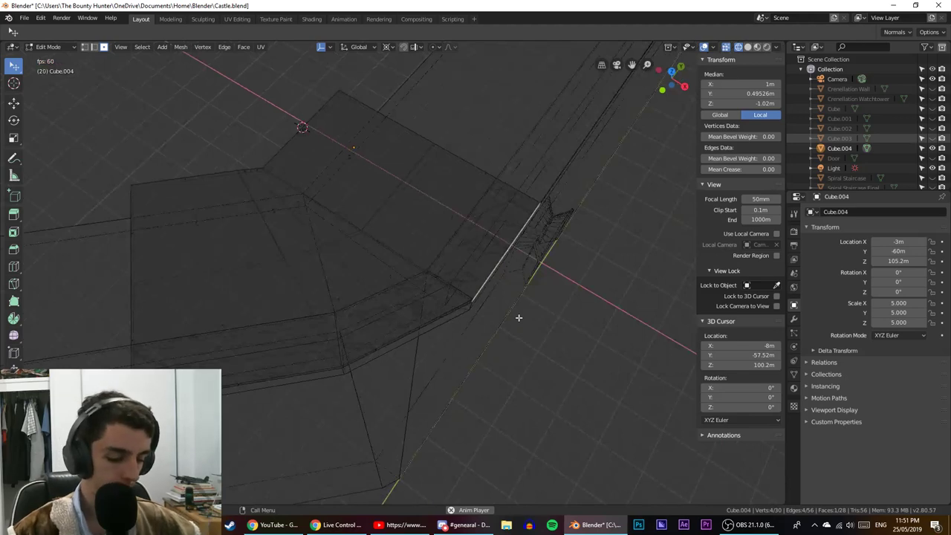
{"action": "key", "text": "g"}
{"action": "key", "text": "x"}
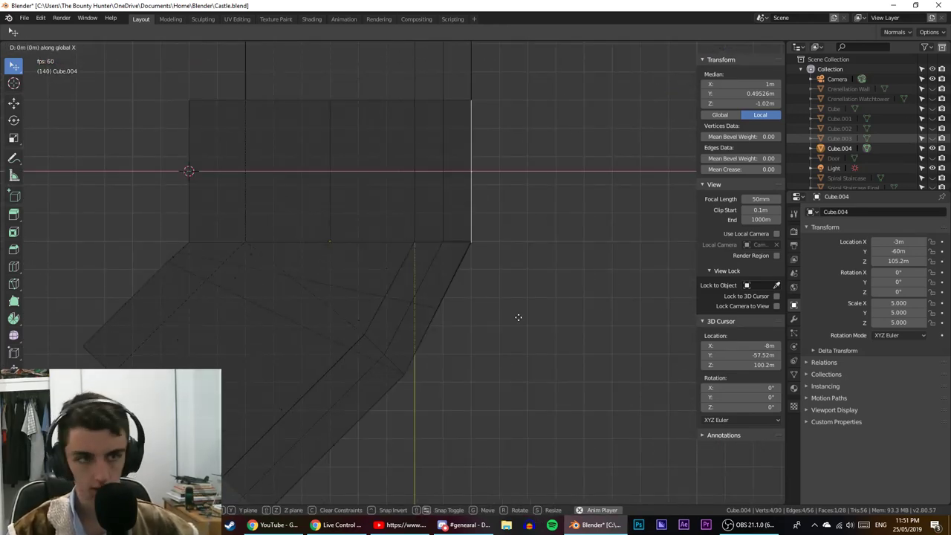
{"action": "left_click", "coordinate": [455, 308]}
Try moving the short angled outer face 2 m inward along X, and undo the straight side face's move.
{"action": "middle_click_drag", "start_coordinate": [467, 354], "coordinate": [418, 278]}
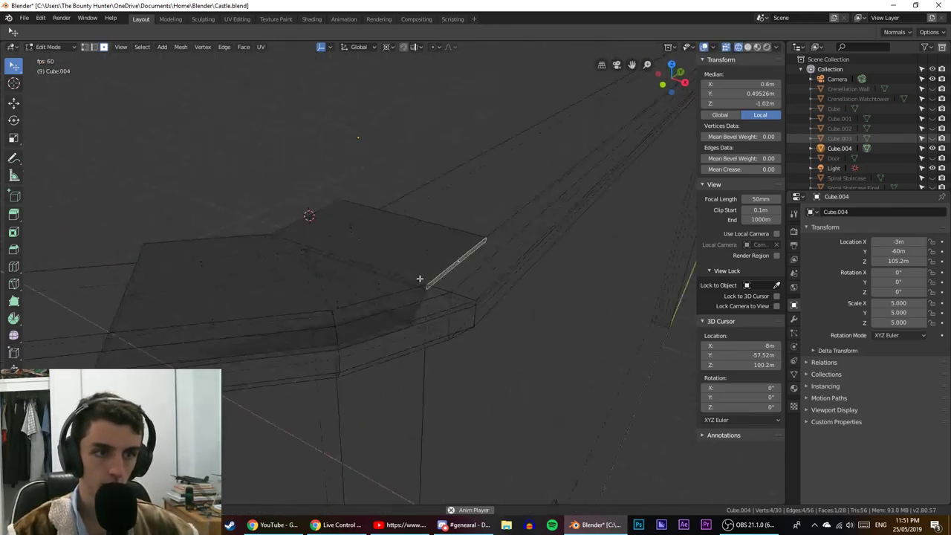
{"action": "left_click", "coordinate": [416, 309]}
{"action": "left_click", "coordinate": [395, 329]}
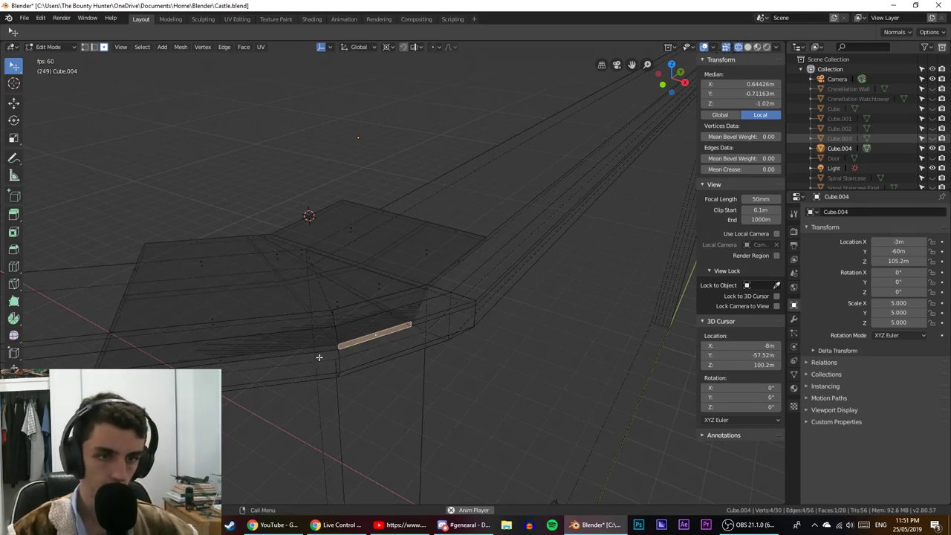
{"action": "key", "text": "KP_7"}
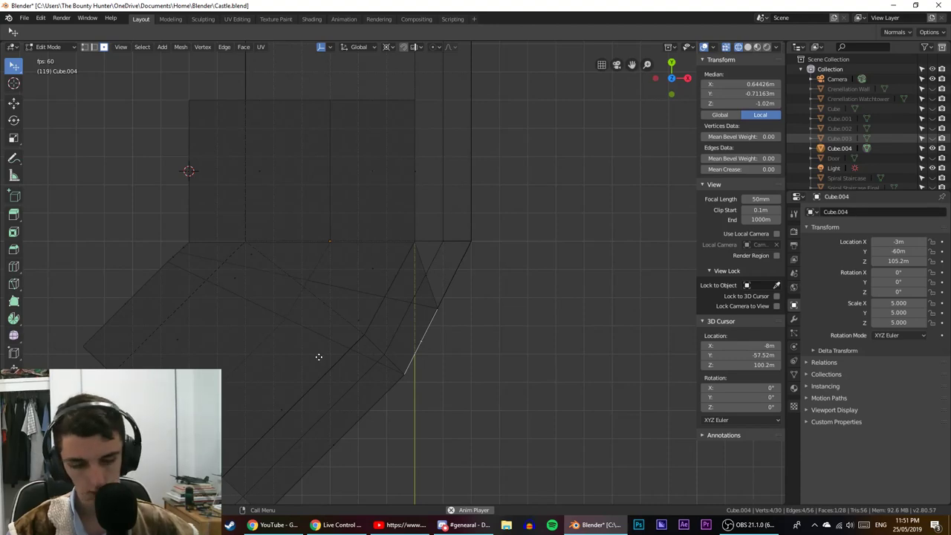
{"action": "key", "text": "g"}
{"action": "key", "text": "x"}
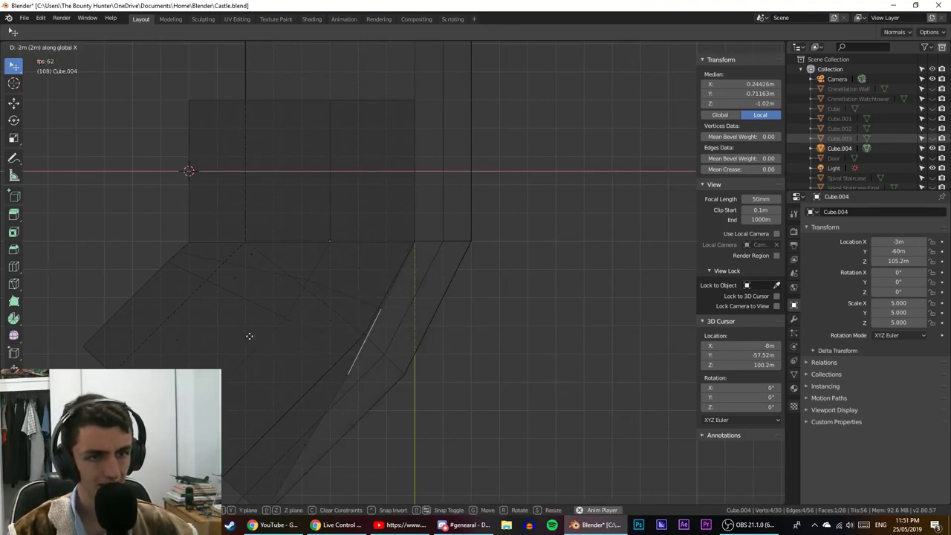
{"action": "right_click", "coordinate": [251, 337]}
{"action": "key", "text": "ctrl+z"}
{"action": "key", "text": "ctrl+z"}
{"action": "key", "text": "ctrl+z"}
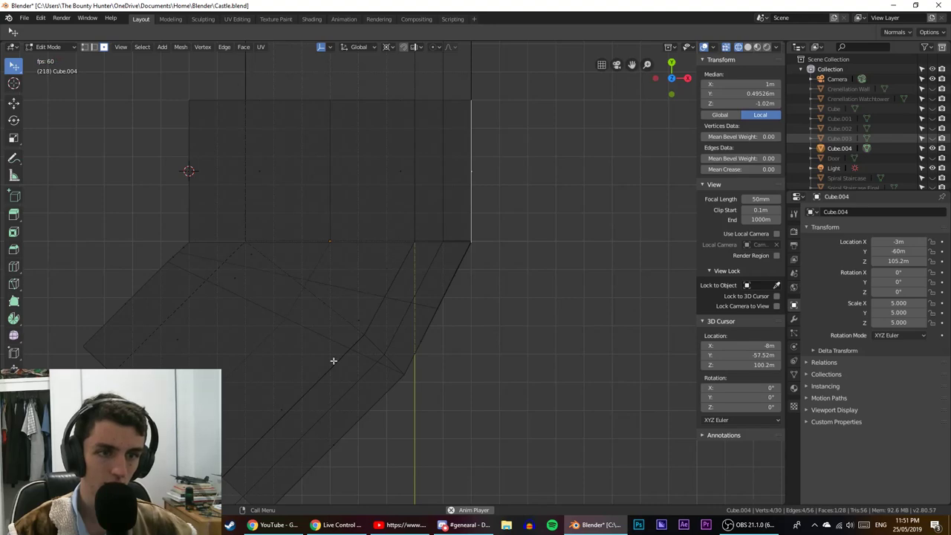
Select only the base slab's long diagonal outer face and try moving it about 2 m diagonally inward in top view.
{"action": "middle_click_drag", "start_coordinate": [331, 361], "coordinate": [385, 317]}
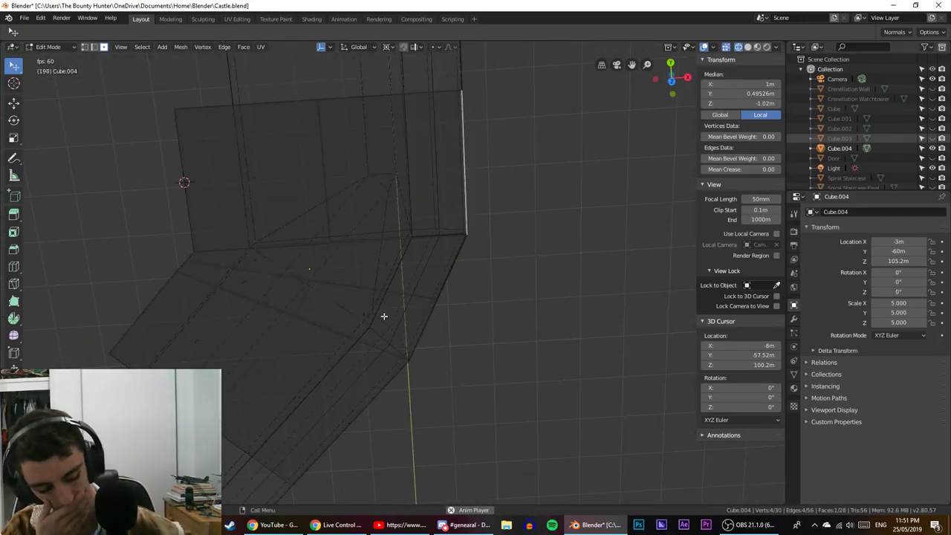
{"action": "key", "text": "KP_7"}
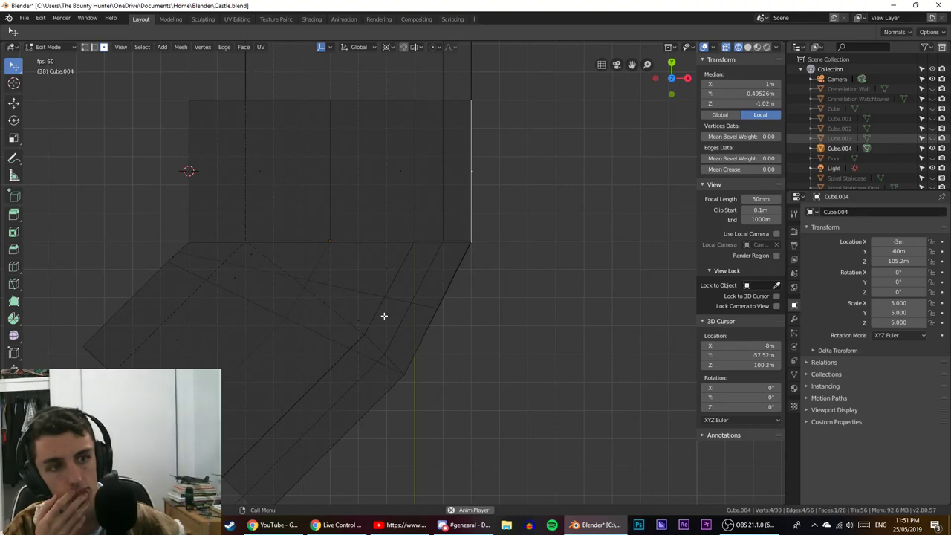
{"action": "middle_click_drag", "start_coordinate": [382, 314], "coordinate": [327, 266]}
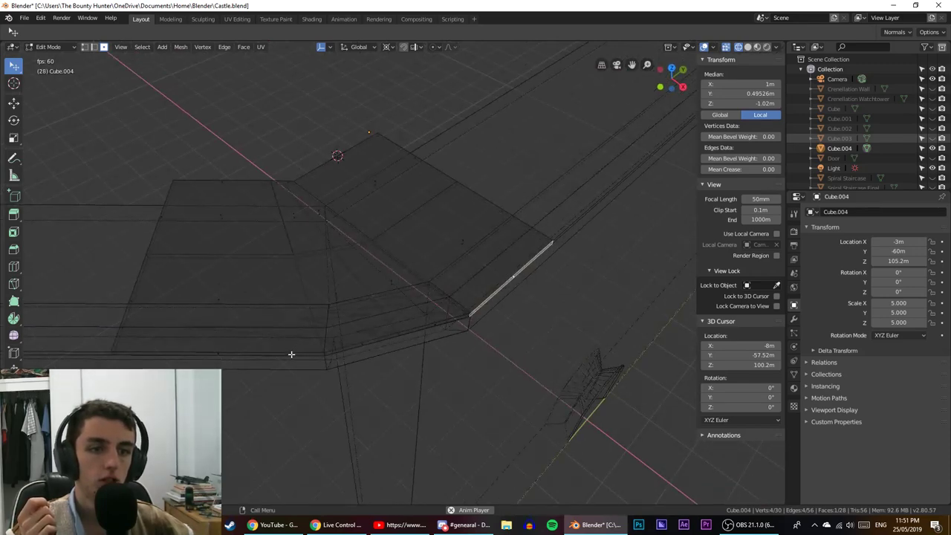
{"action": "key", "text": "alt+a"}
{"action": "left_click", "coordinate": [231, 356]}
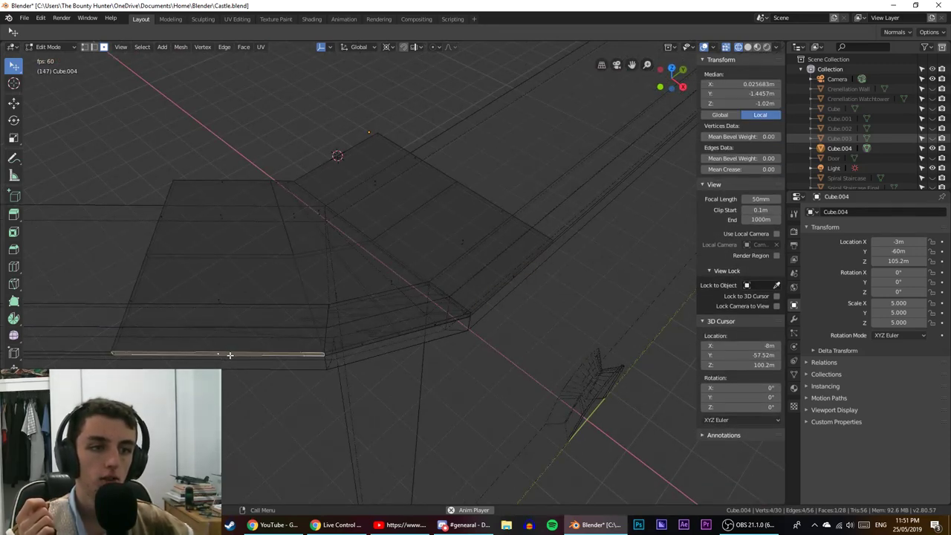
{"action": "key", "text": "KP_7"}
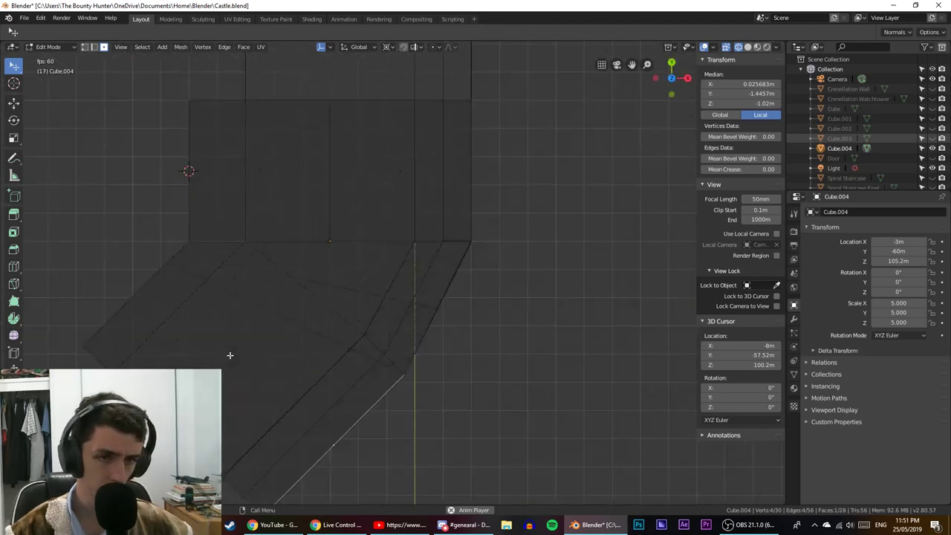
{"action": "key", "text": "g"}
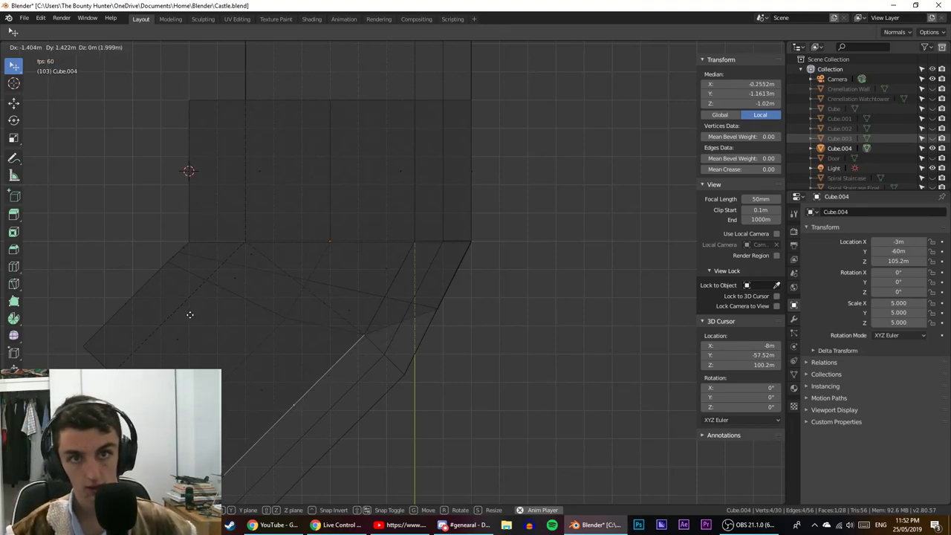
{"action": "key", "text": "Escape"}
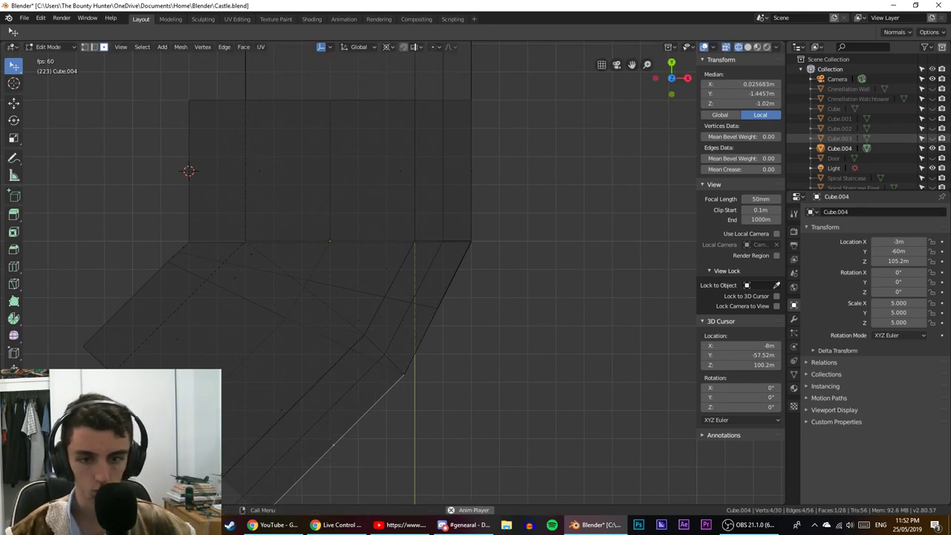
Open Calculator and compute the square root of 2.
{"action": "key", "text": "super"}
{"action": "left_click", "coordinate": [288, 427]}
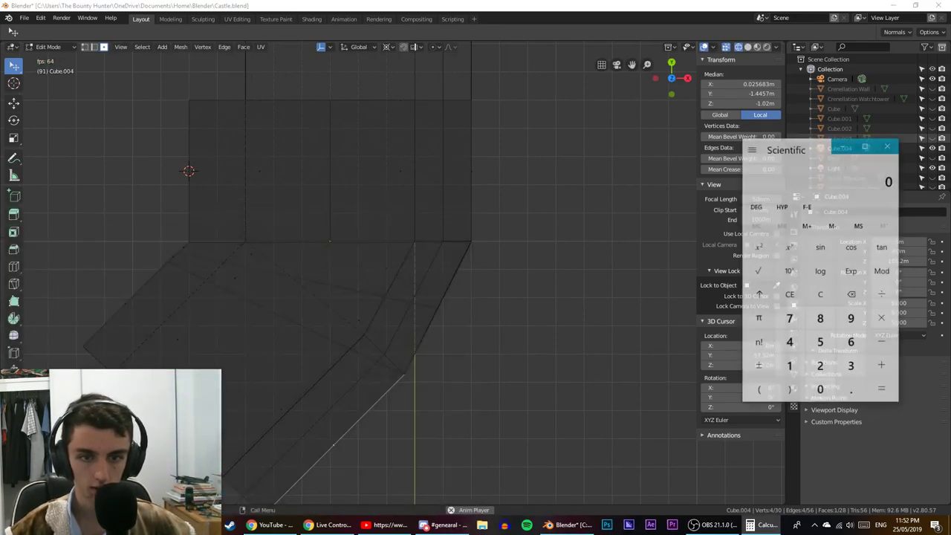
{"action": "left_click", "coordinate": [820, 369]}
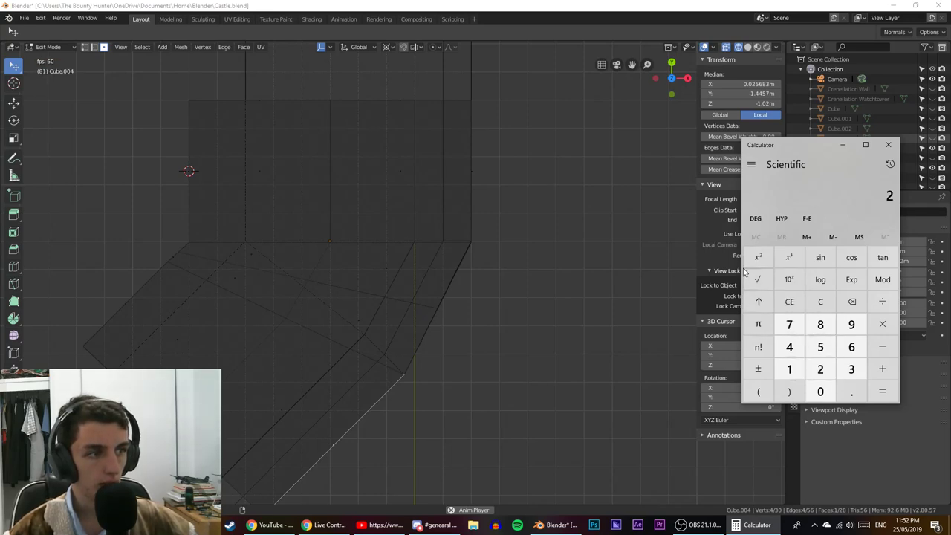
{"action": "left_click", "coordinate": [758, 279]}
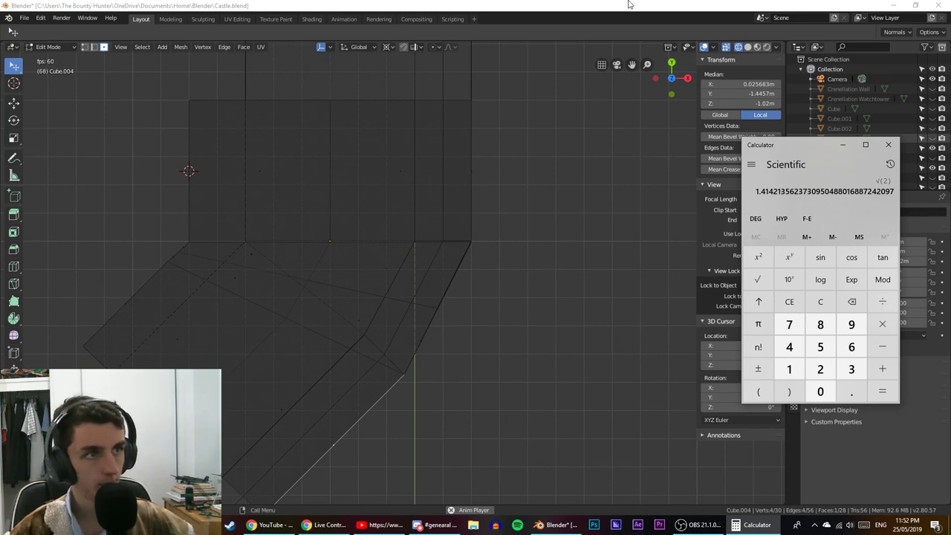
Switch back to Blender and try moving the long diagonal face -2 m along X and 2 m along Y.
{"action": "key", "text": "alt+Tab"}
{"action": "key", "text": "g"}
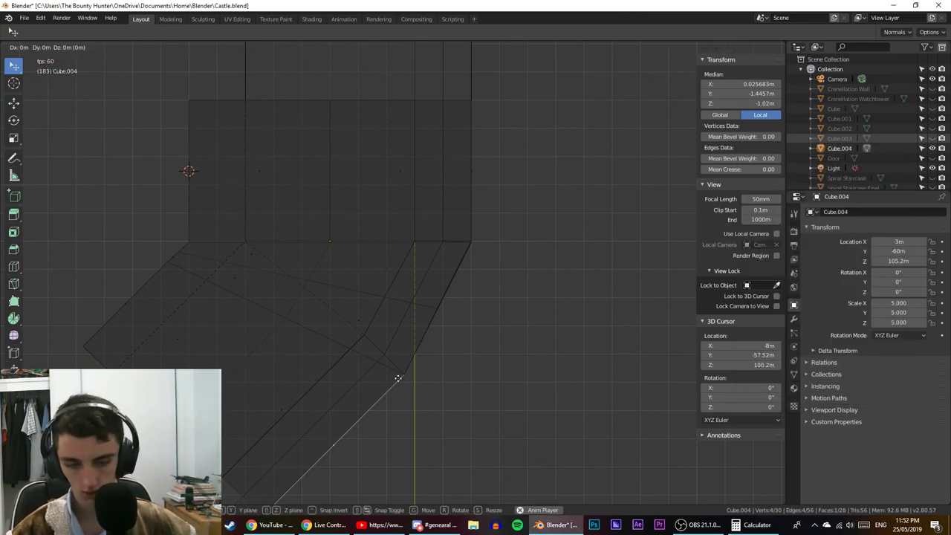
{"action": "mouse_move", "coordinate": [341, 321]}
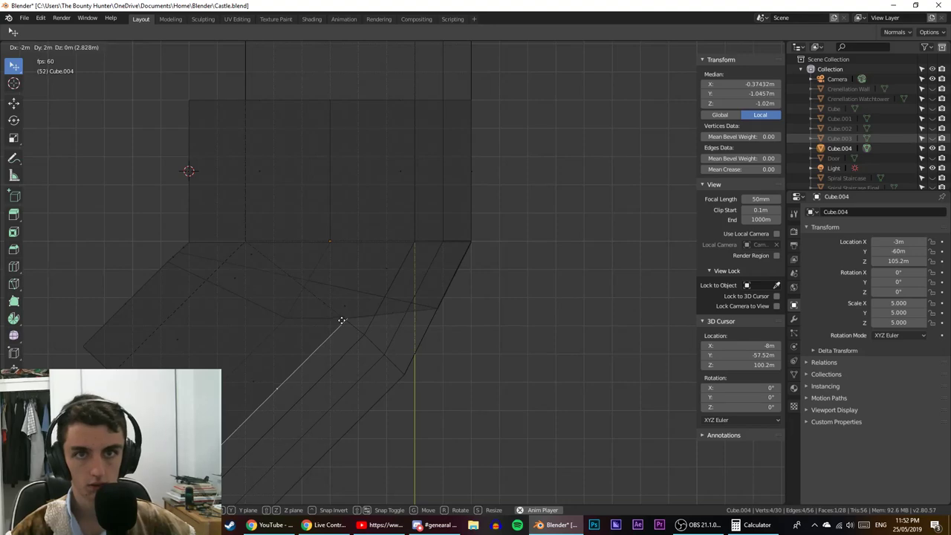
{"action": "key", "text": "Escape"}
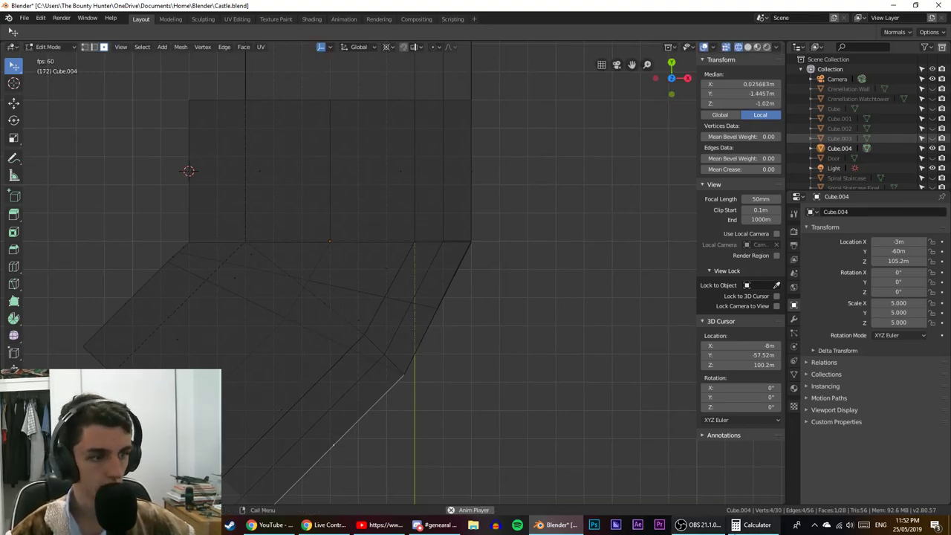
Copy the full square root of 2 result, 1.4142135623730950488016887242097, from Calculator and switch back to Blender.
{"action": "left_click", "coordinate": [754, 525]}
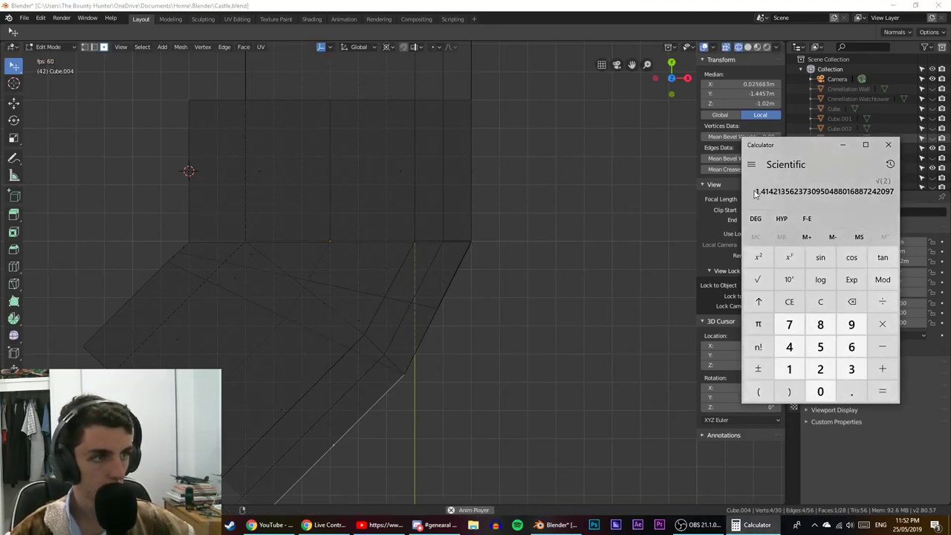
{"action": "left_click_drag", "start_coordinate": [890, 192], "coordinate": [807, 192]}
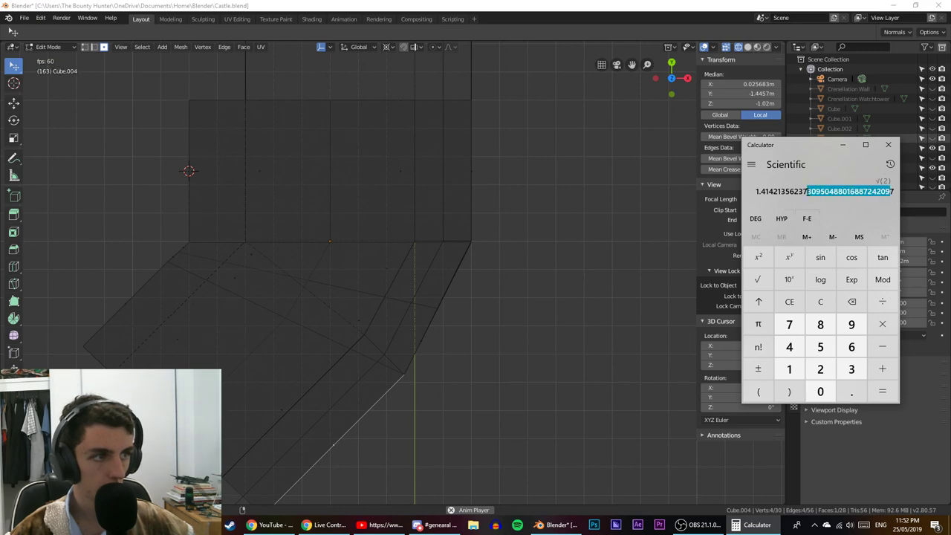
{"action": "left_click", "coordinate": [897, 195]}
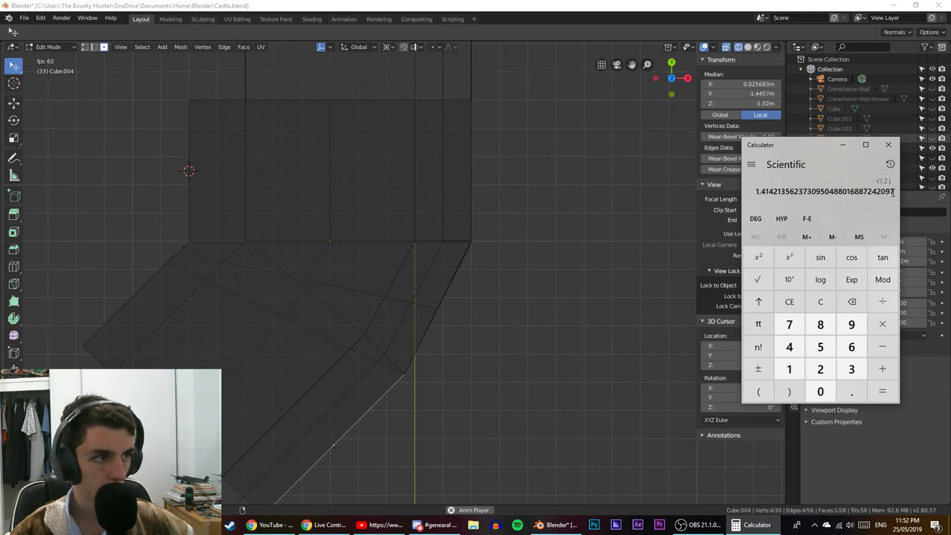
{"action": "left_click_drag", "start_coordinate": [896, 195], "coordinate": [757, 182]}
{"action": "key", "text": "ctrl+c"}
{"action": "left_click", "coordinate": [446, 235]}
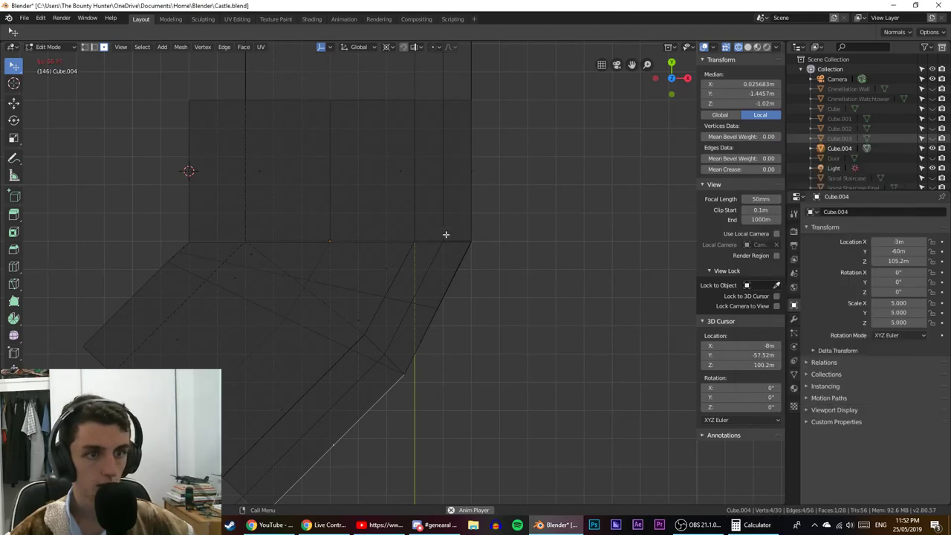
{"action": "key", "text": "g"}
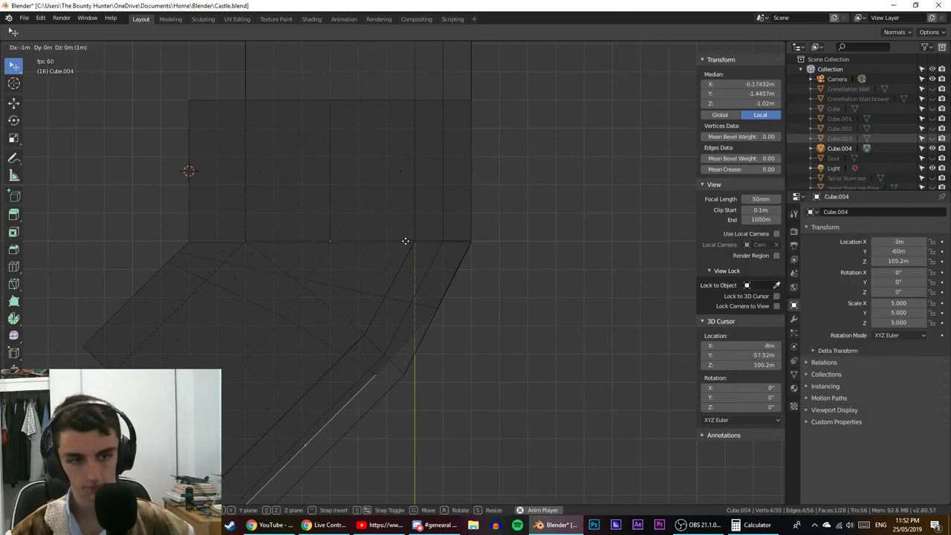
{"action": "key", "text": "ctrl+v"}
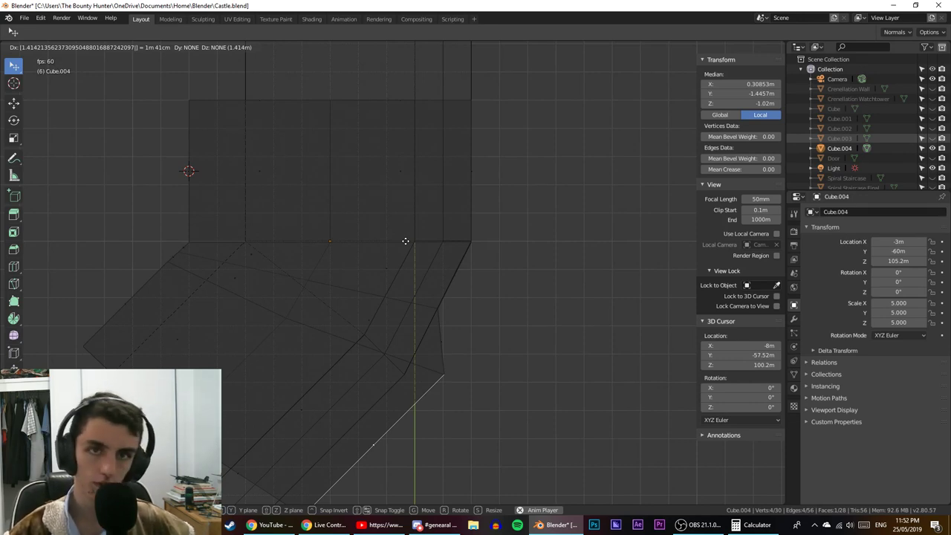
{"action": "key", "text": "minus"}
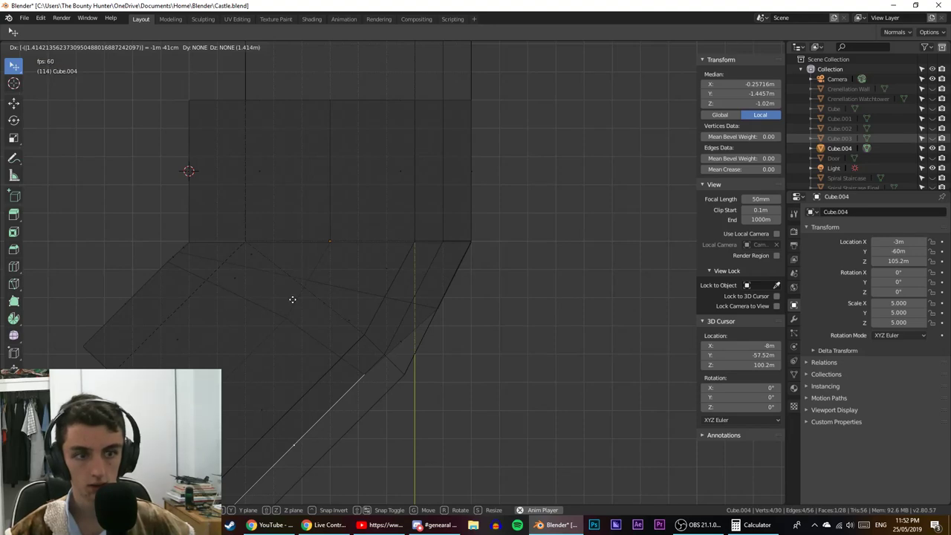
{"action": "key", "text": "Return"}
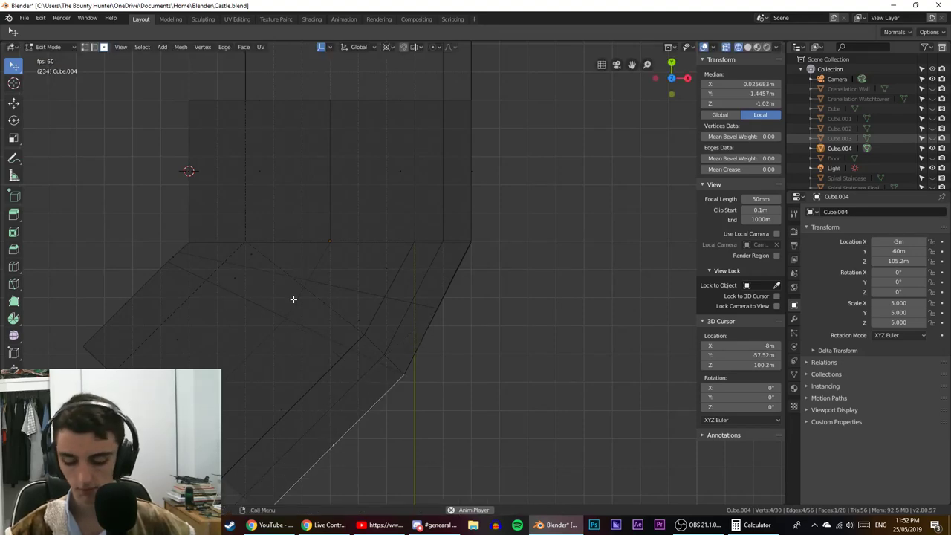
{"action": "key", "text": "g"}
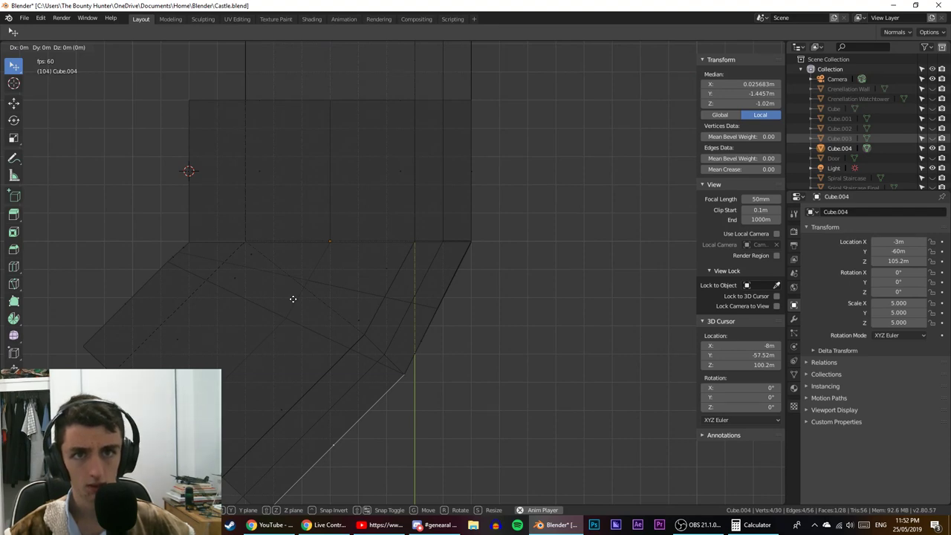
{"action": "key", "text": "Escape"}
Move the base slab's long diagonal outer face -1.4142135623730950488016887242097 m along the global X axis, using the copied value.
{"action": "key", "text": "g"}
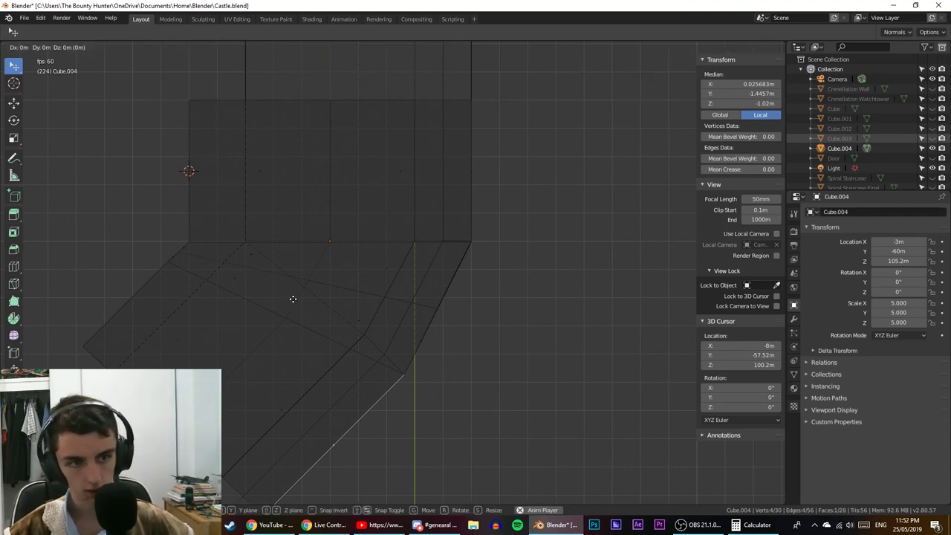
{"action": "key", "text": "x"}
{"action": "key", "text": "ctrl+v"}
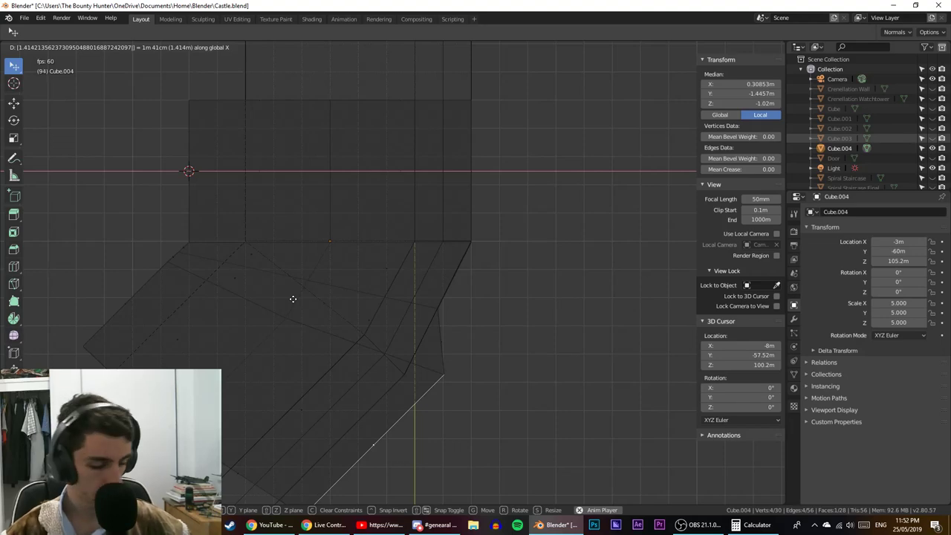
{"action": "key", "text": "Home"}
{"action": "key", "text": "minus"}
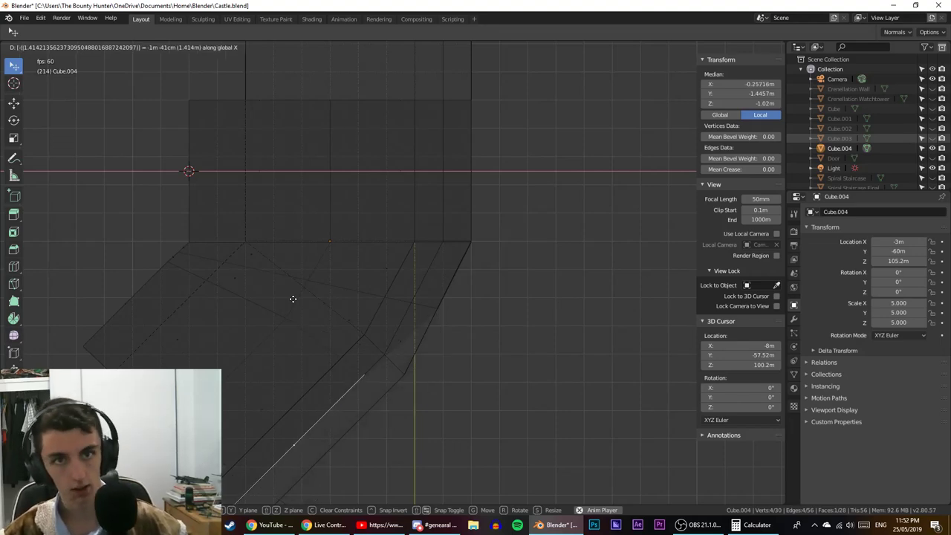
{"action": "key", "text": "Return"}
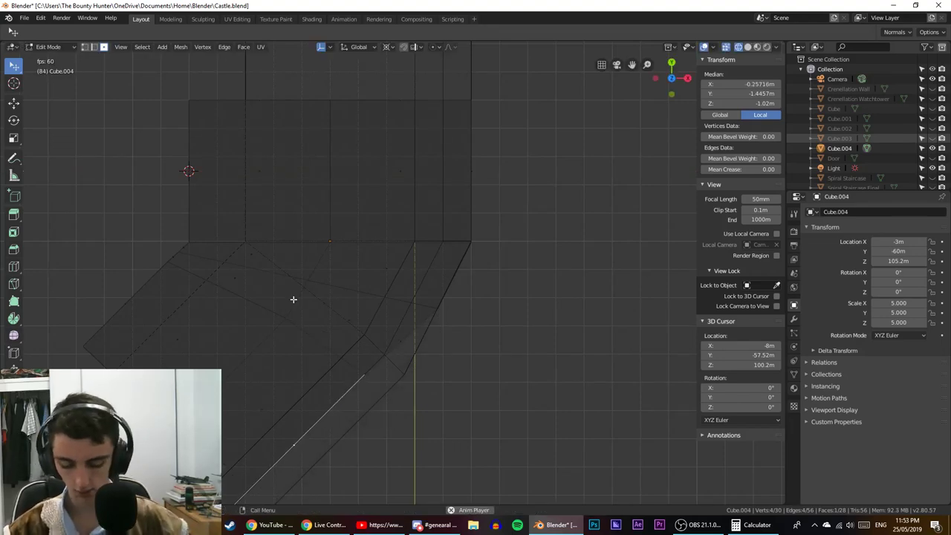
Move the same diagonal face 1.4142135623730950488016887242097 m along the global Y axis, using the copied value.
{"action": "key", "text": "g"}
{"action": "key", "text": "y"}
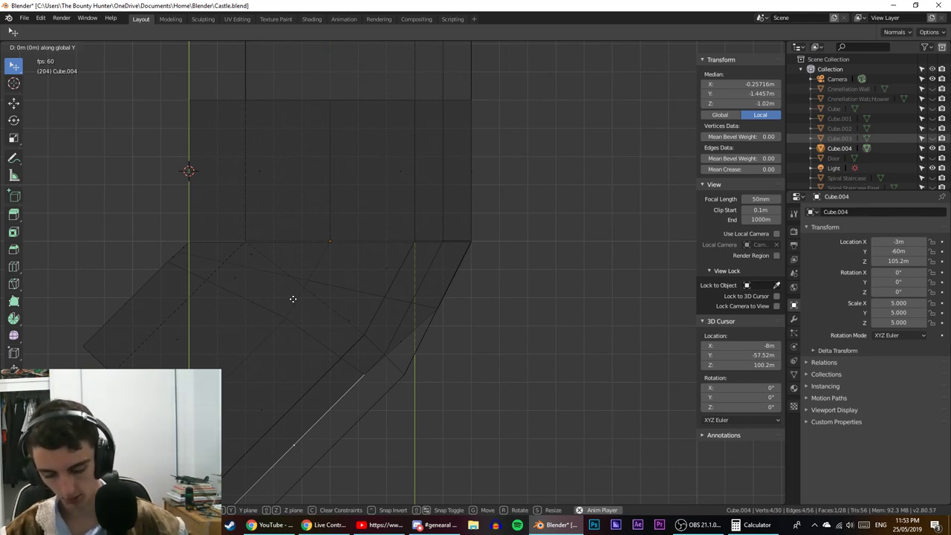
{"action": "key", "text": "ctrl+v"}
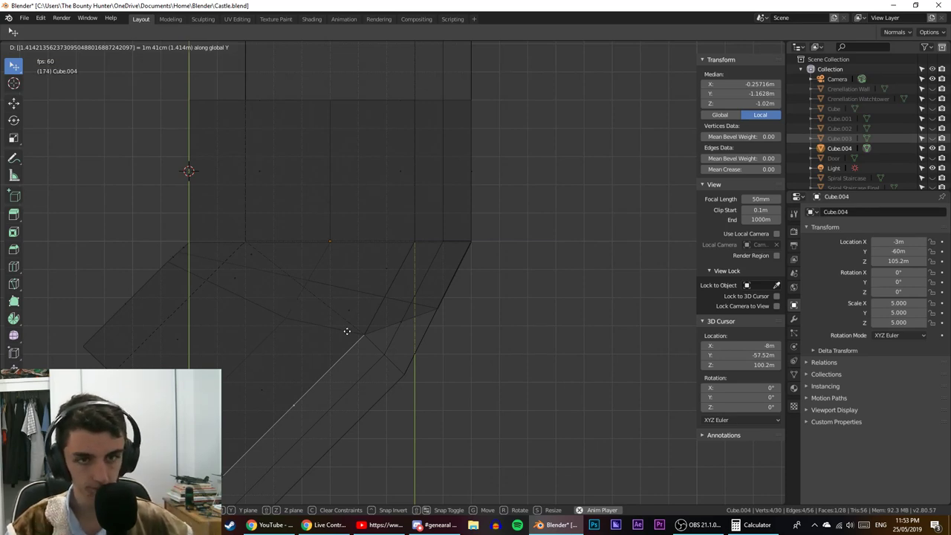
{"action": "key", "text": "Return"}
{"action": "middle_click_drag", "start_coordinate": [420, 406], "coordinate": [550, 446]}
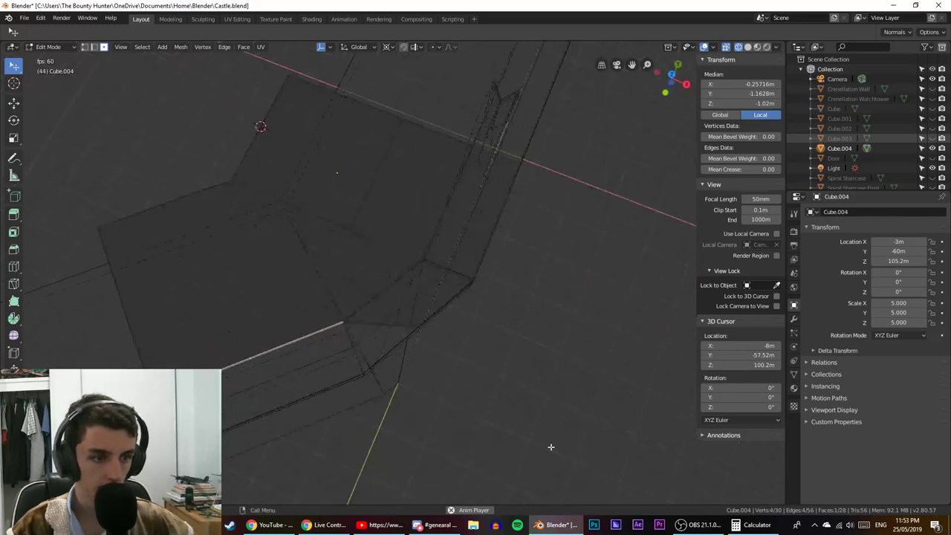
{"action": "left_click", "coordinate": [750, 524]}
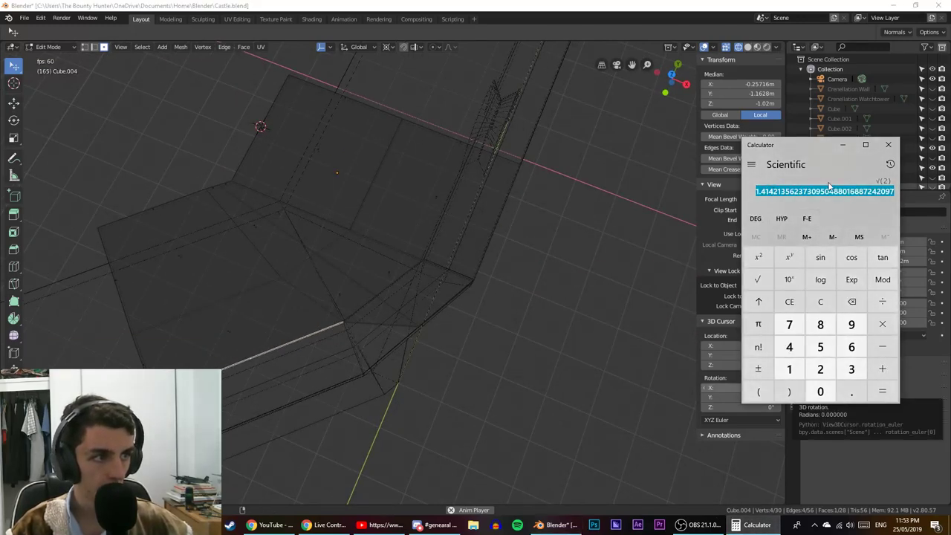
{"action": "left_click", "coordinate": [830, 186]}
{"action": "middle_click_drag", "start_coordinate": [356, 297], "coordinate": [410, 320], "text": "alt"}
{"action": "key", "text": "KP_5"}
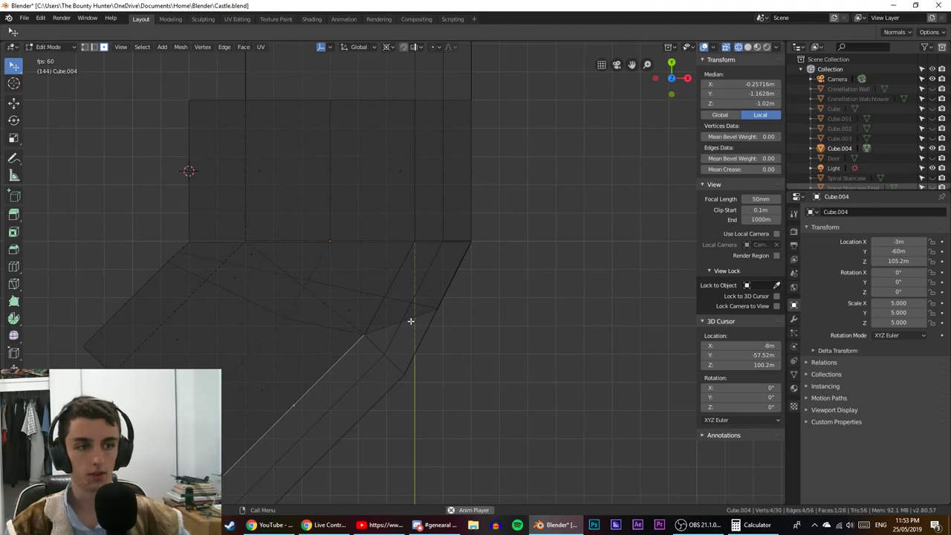
{"action": "scroll", "coordinate": [332, 310], "scroll_direction": "up", "scroll_amount": 6}
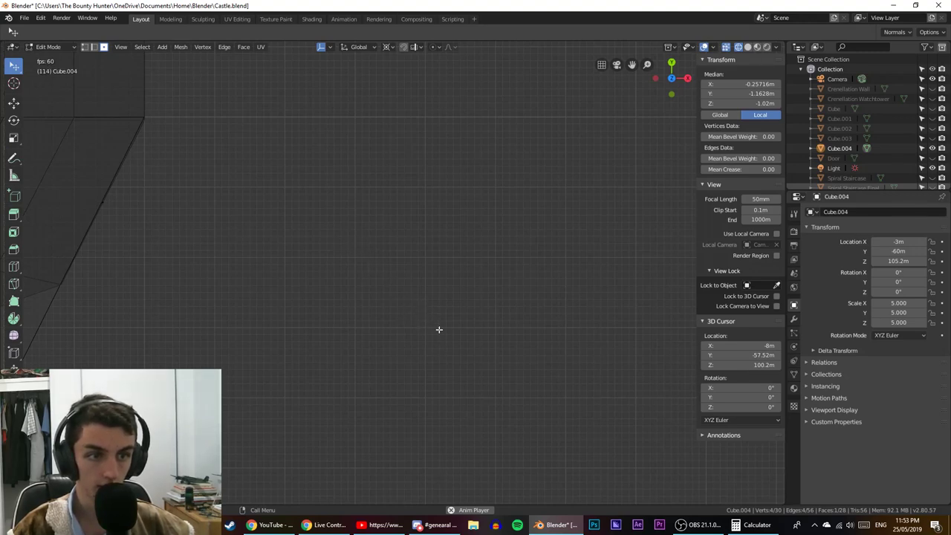
Check the diagonal offset in Calculator by multiplying the copied square root of 2 by itself, and close Calculator.
{"action": "left_click", "coordinate": [752, 525]}
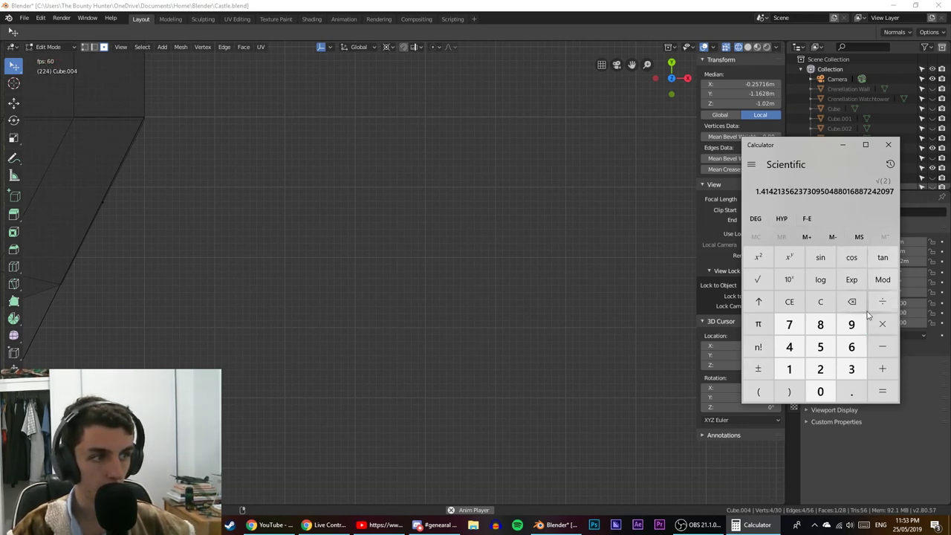
{"action": "left_click", "coordinate": [889, 327]}
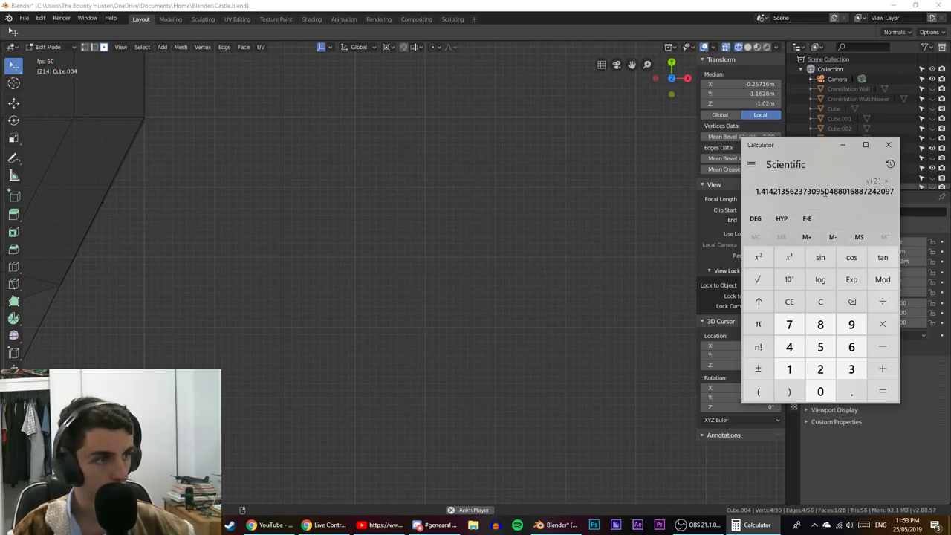
{"action": "left_click", "coordinate": [821, 301]}
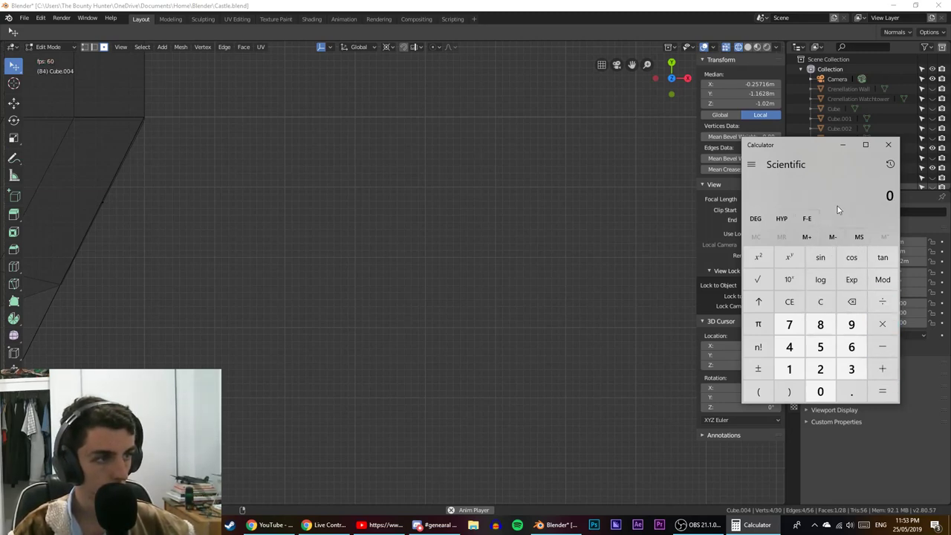
{"action": "key", "text": "ctrl+v"}
{"action": "left_click", "coordinate": [882, 324]}
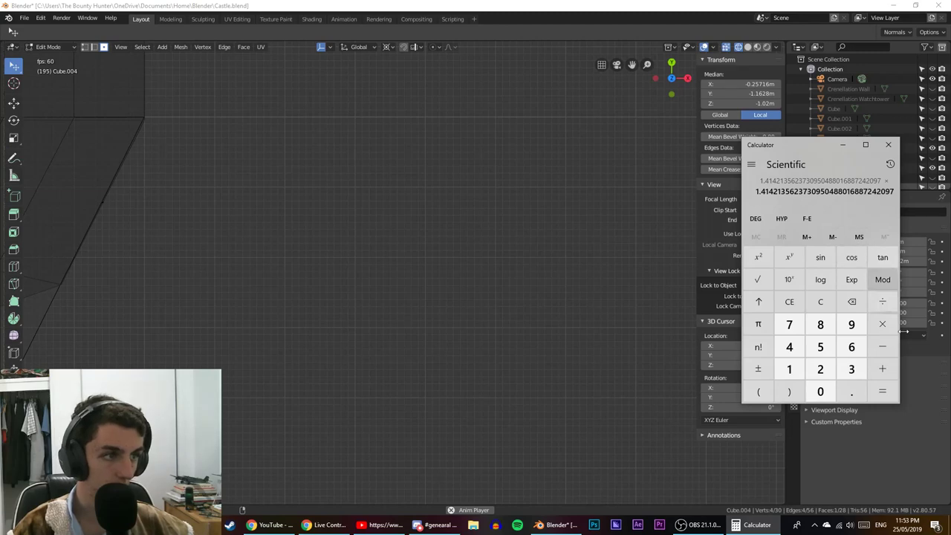
{"action": "left_click", "coordinate": [891, 396]}
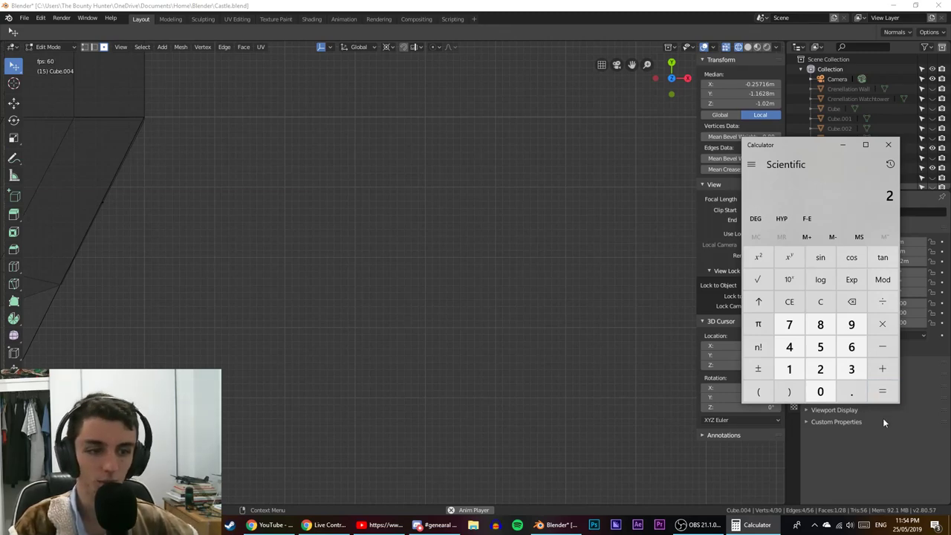
{"action": "left_click", "coordinate": [444, 530]}
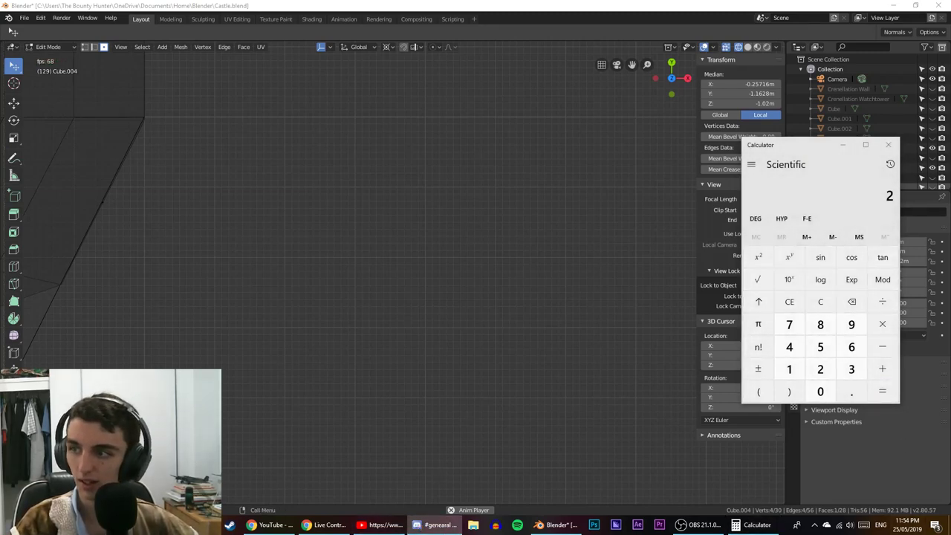
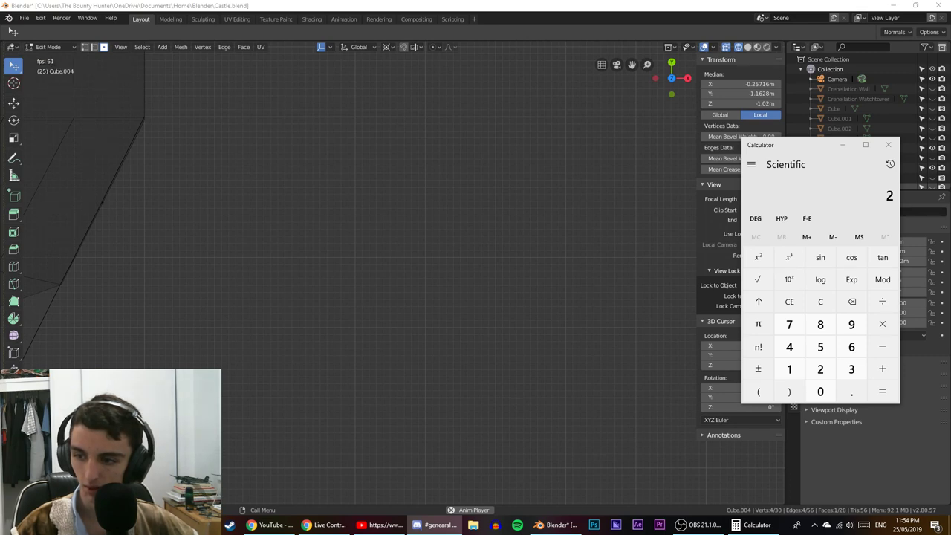
{"action": "key", "text": "alt+Tab"}
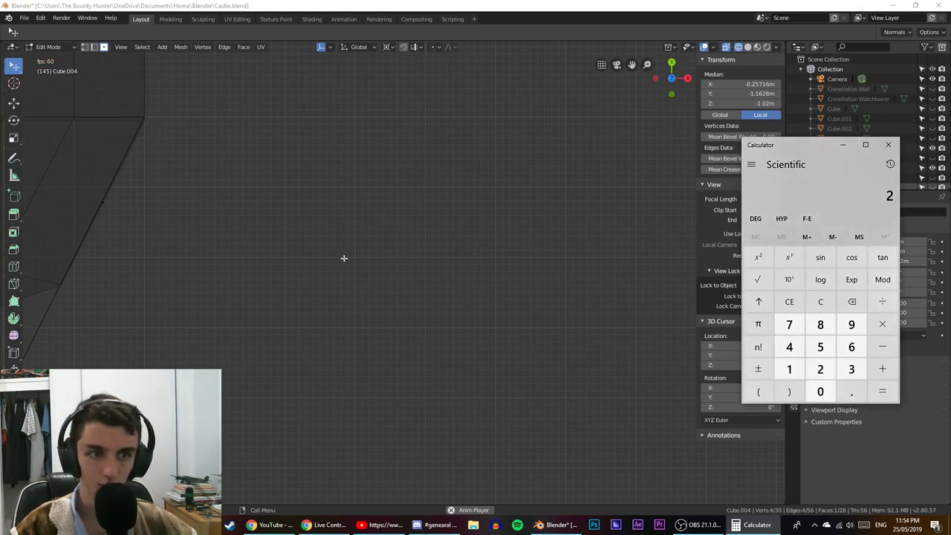
{"action": "left_click", "coordinate": [891, 145]}
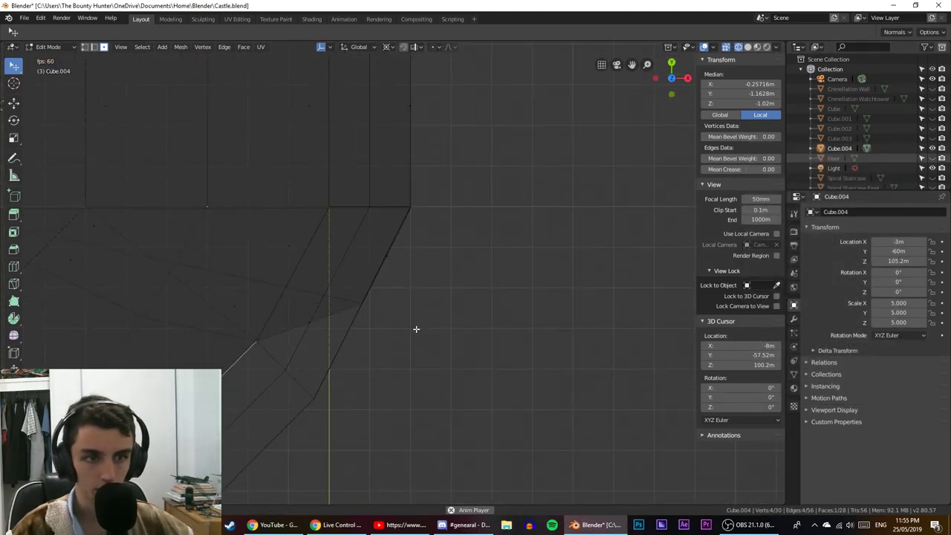
Select the base slab's straight side face and move it 2 m inward along the global X axis.
{"action": "middle_click_drag", "start_coordinate": [388, 328], "coordinate": [381, 372], "text": "shift"}
{"action": "left_click", "coordinate": [403, 218]}
{"action": "middle_click_drag", "start_coordinate": [433, 244], "coordinate": [345, 187]}
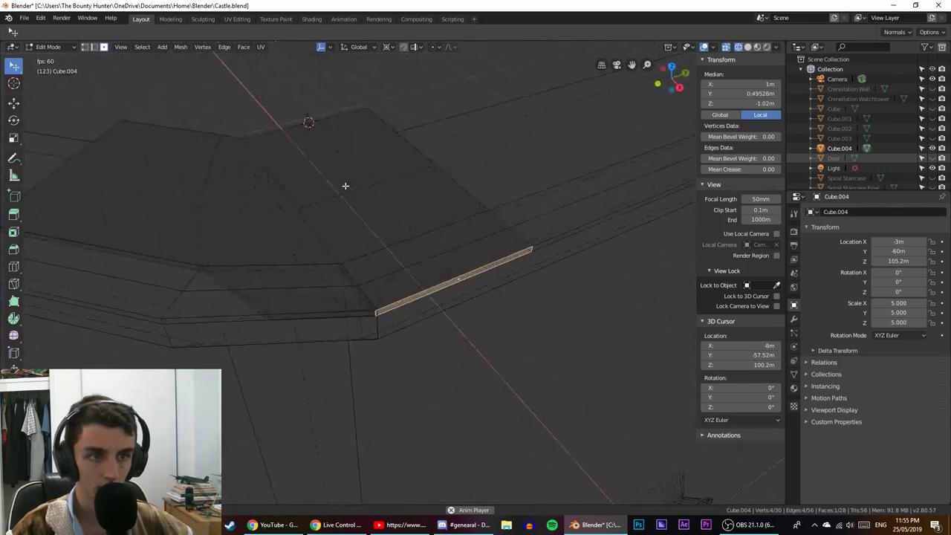
{"action": "key", "text": "KP_7"}
{"action": "key", "text": "g"}
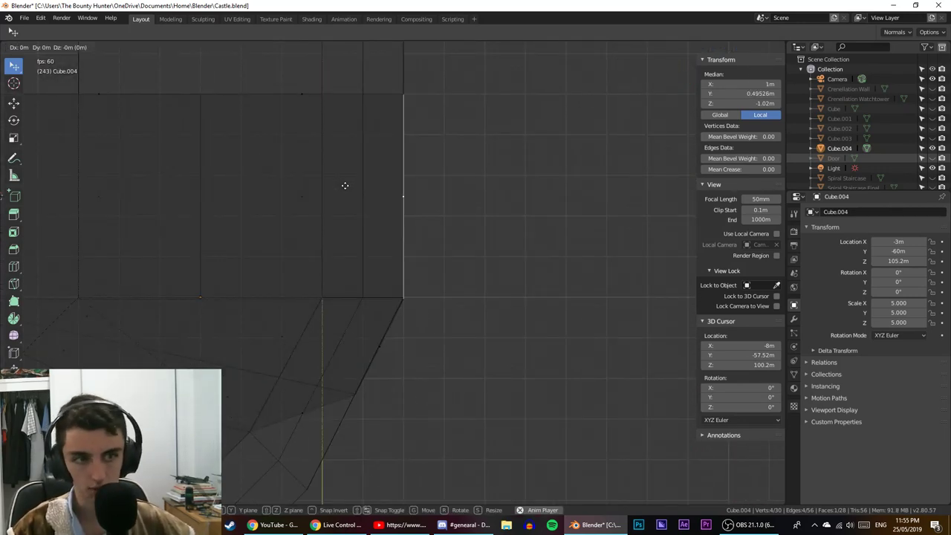
{"action": "key", "text": "x"}
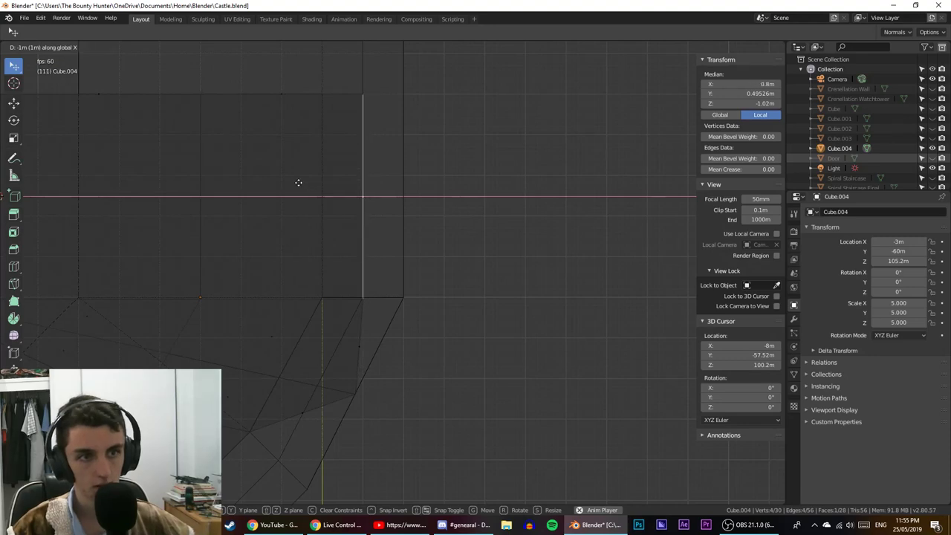
{"action": "left_click", "coordinate": [265, 183]}
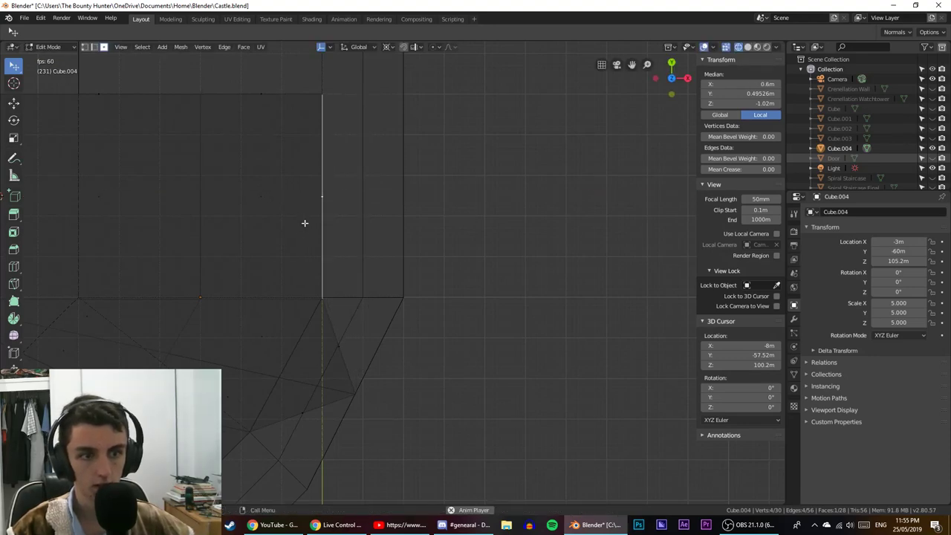
{"action": "middle_click_drag", "start_coordinate": [304, 223], "coordinate": [325, 361]}
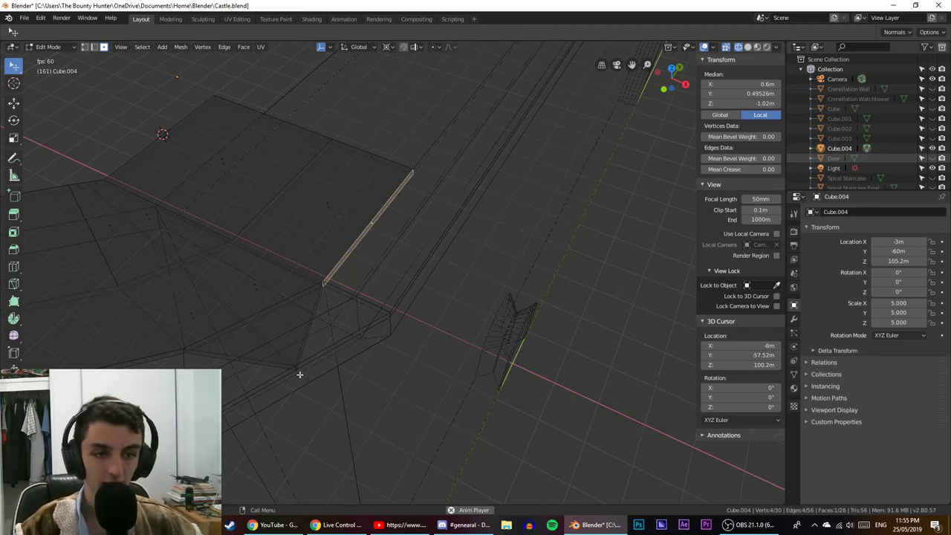
Select the base slab's short vertical outer corner edge, move it -1.9 m along X and 0.4 m along Y, and leave Edit Mode.
{"action": "left_click", "coordinate": [95, 47]}
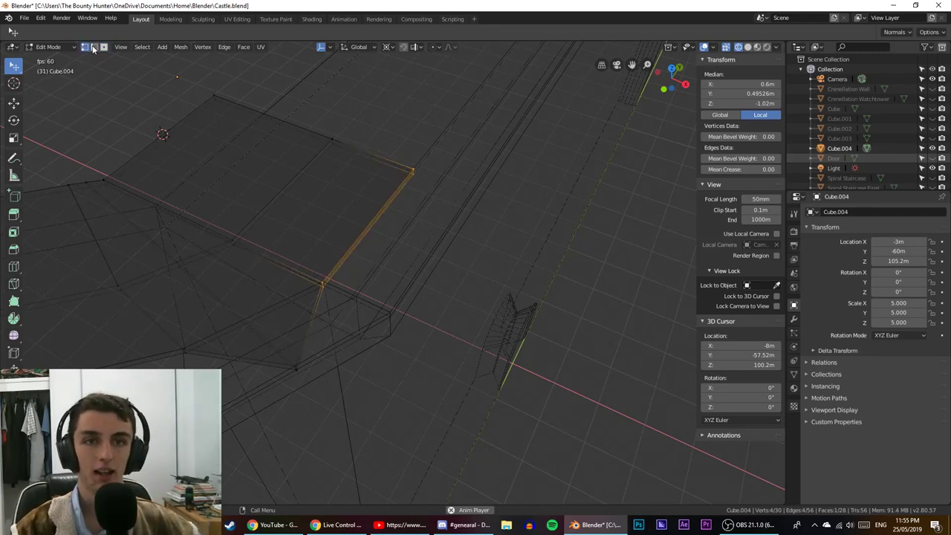
{"action": "left_click", "coordinate": [311, 367]}
{"action": "left_click", "coordinate": [297, 366]}
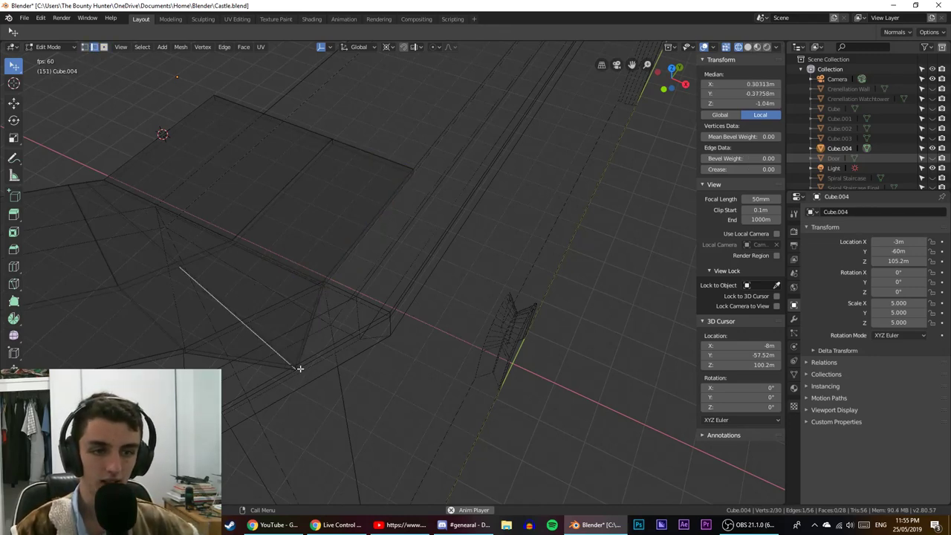
{"action": "middle_click_drag", "start_coordinate": [297, 367], "coordinate": [329, 342]}
{"action": "left_click", "coordinate": [333, 343]}
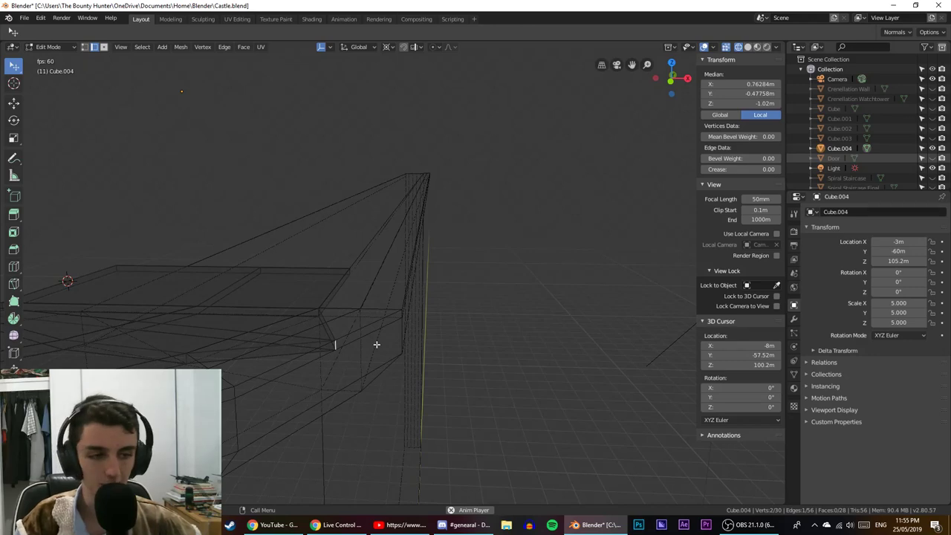
{"action": "key", "text": "KP_1"}
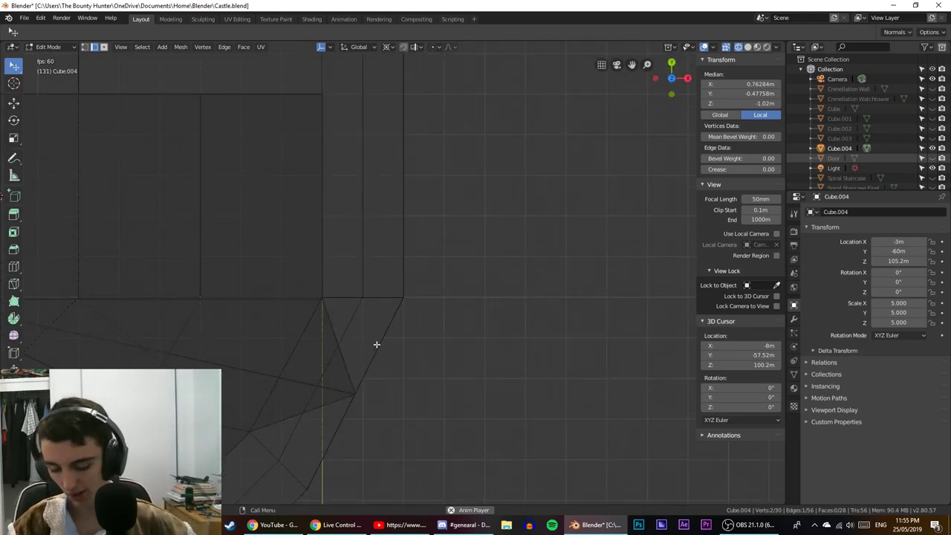
{"action": "key", "text": "g"}
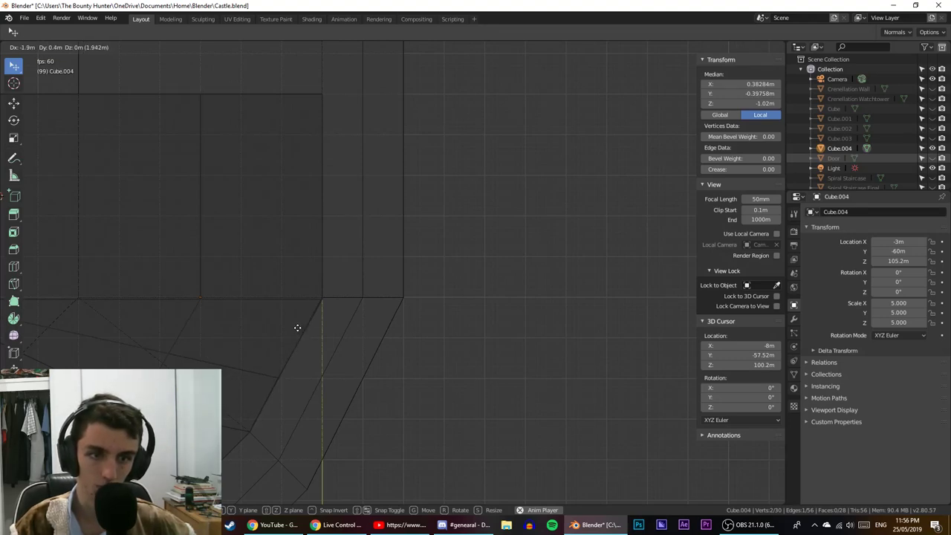
{"action": "left_click", "coordinate": [298, 328]}
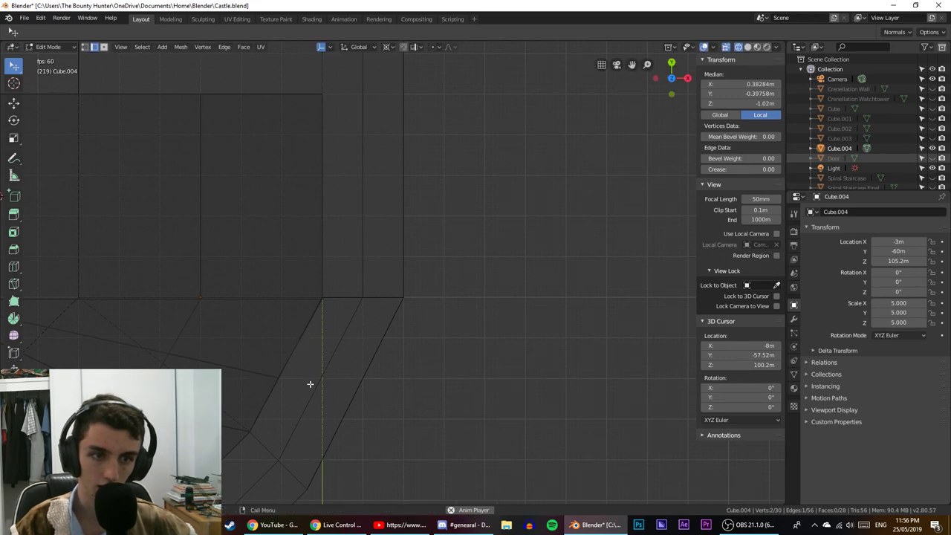
{"action": "middle_click_drag", "start_coordinate": [312, 384], "coordinate": [416, 346], "text": "shift"}
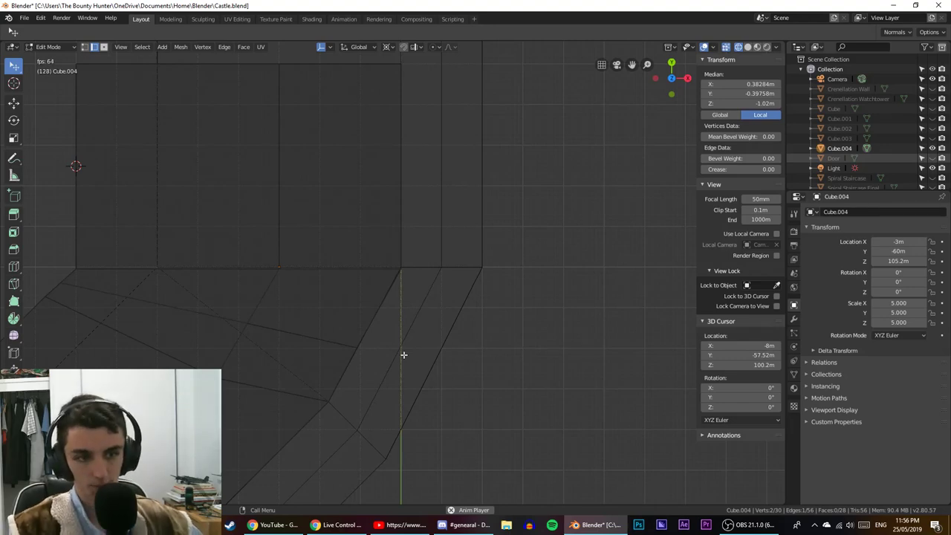
{"action": "scroll", "coordinate": [404, 355], "scroll_direction": "down", "scroll_amount": 3}
{"action": "middle_click_drag", "start_coordinate": [397, 385], "coordinate": [332, 319]}
{"action": "middle_click_drag", "start_coordinate": [352, 355], "coordinate": [310, 342]}
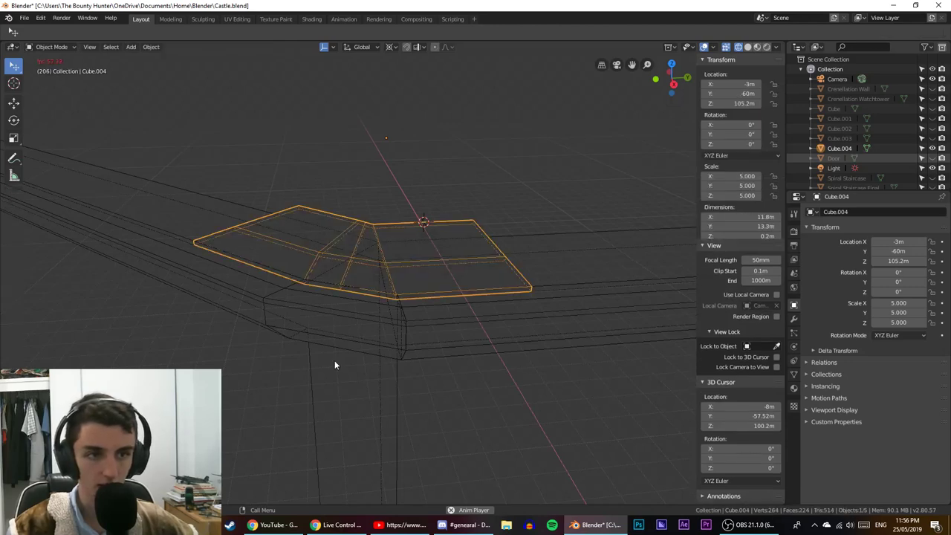
{"action": "key", "text": "Tab"}
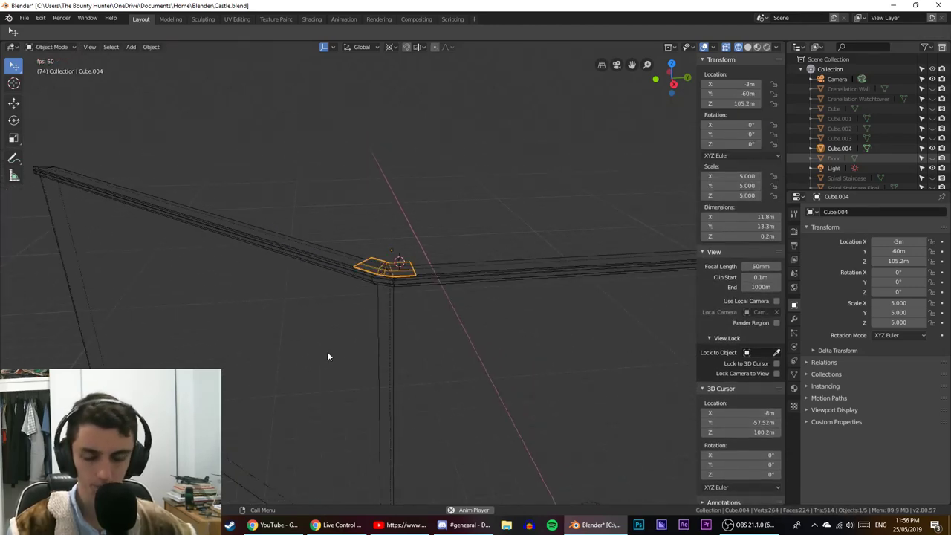
Inspect how the reshaped base slab sits on the wall corner from several angles and from above, in solid and wireframe shading.
{"action": "key", "text": "shift+z"}
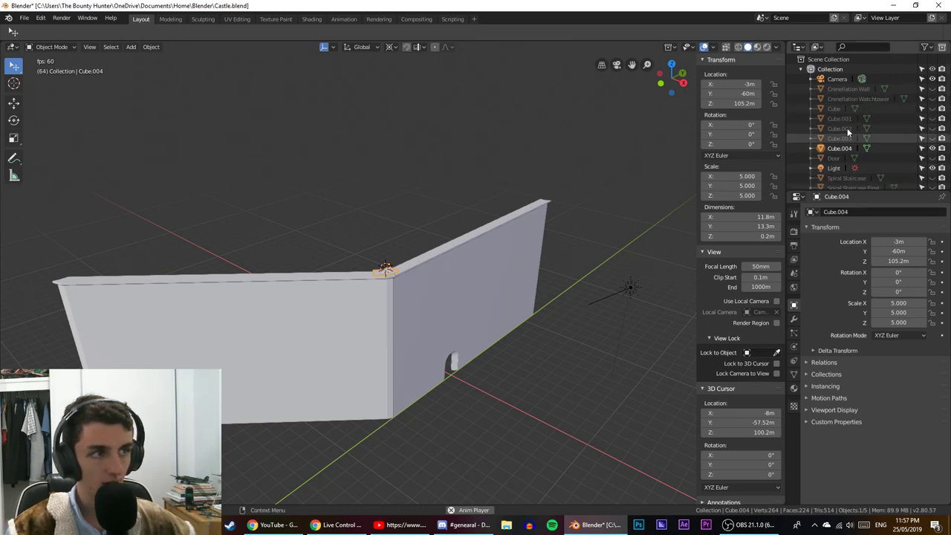
{"action": "scroll", "coordinate": [862, 145], "scroll_direction": "down", "scroll_amount": 3}
{"action": "middle_click_drag", "start_coordinate": [445, 208], "coordinate": [409, 403]}
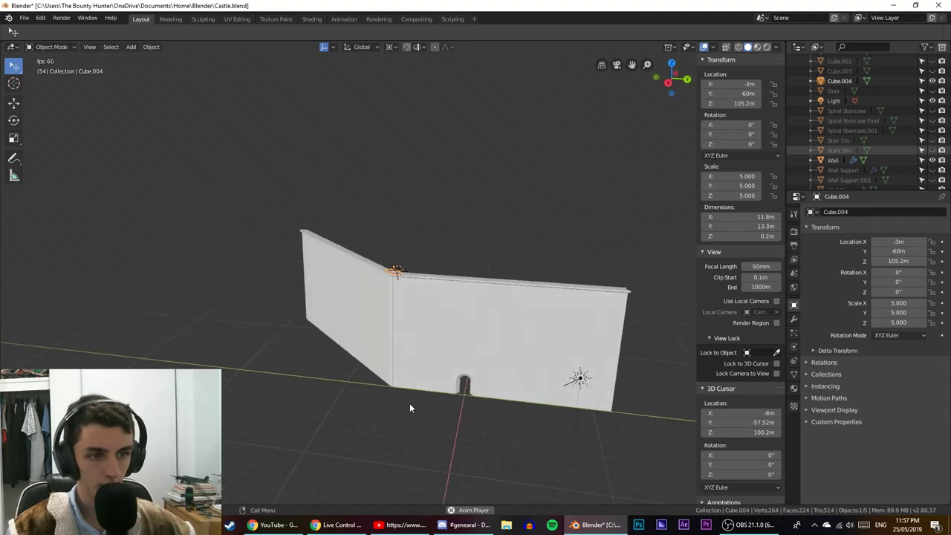
{"action": "middle_click_drag", "start_coordinate": [620, 276], "coordinate": [558, 343]}
{"action": "scroll", "coordinate": [466, 323], "scroll_direction": "up", "scroll_amount": 5}
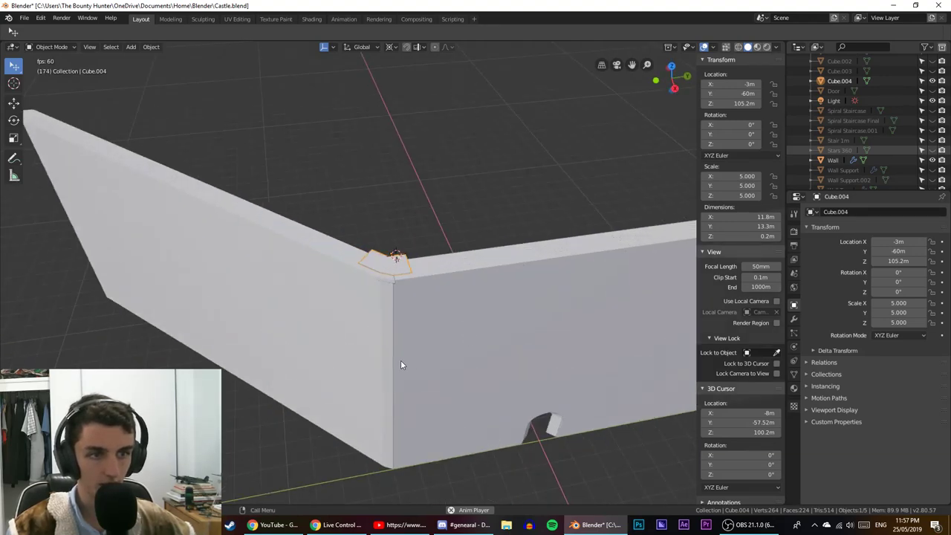
{"action": "middle_click_drag", "start_coordinate": [379, 291], "coordinate": [441, 308]}
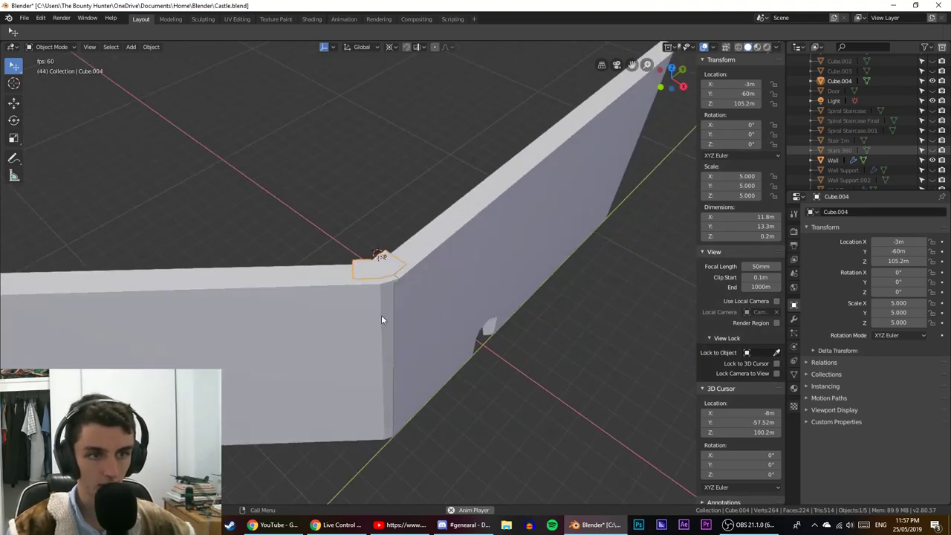
{"action": "scroll", "coordinate": [381, 319], "scroll_direction": "up", "scroll_amount": 5}
{"action": "key", "text": "KP_7"}
{"action": "key", "text": "Num_Lock"}
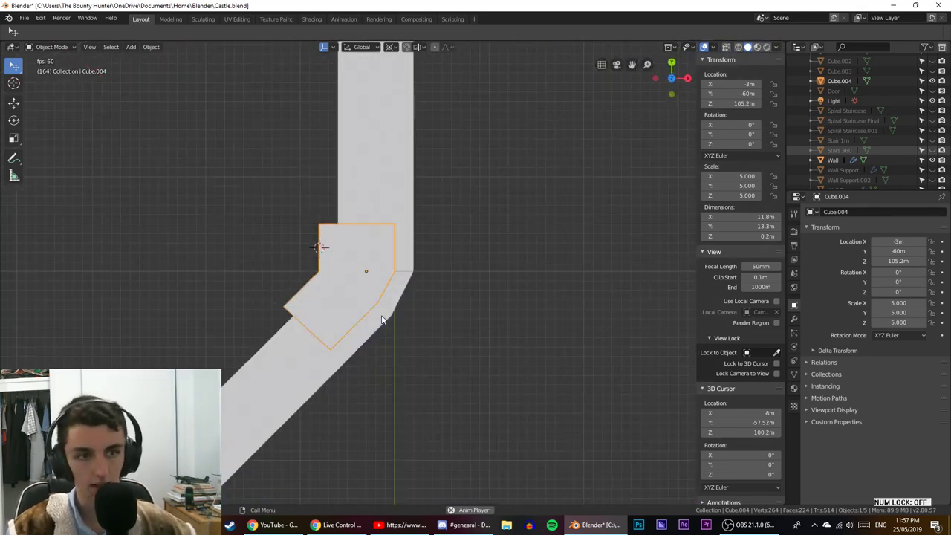
{"action": "key", "text": "shift+z"}
{"action": "scroll", "coordinate": [380, 315], "scroll_direction": "up", "scroll_amount": 6}
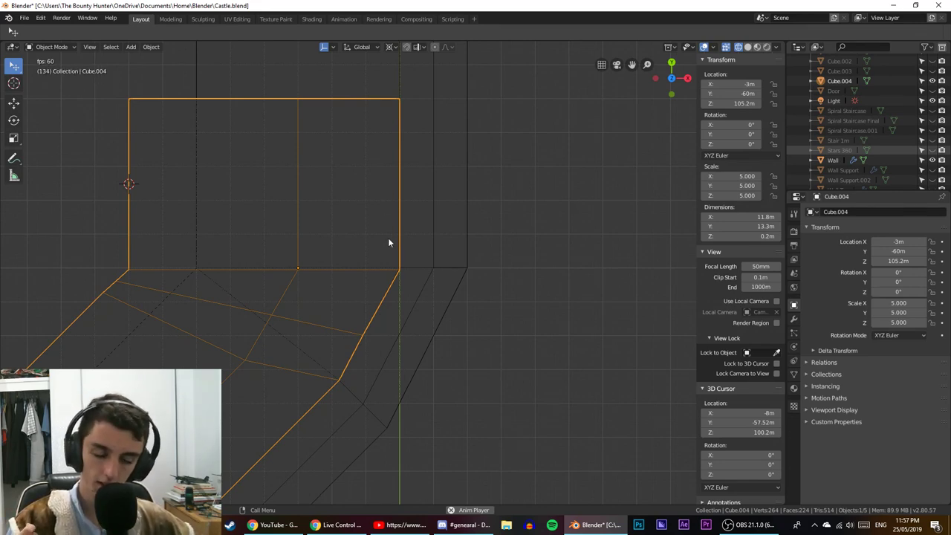
{"action": "scroll", "coordinate": [388, 238], "scroll_direction": "down", "scroll_amount": 4}
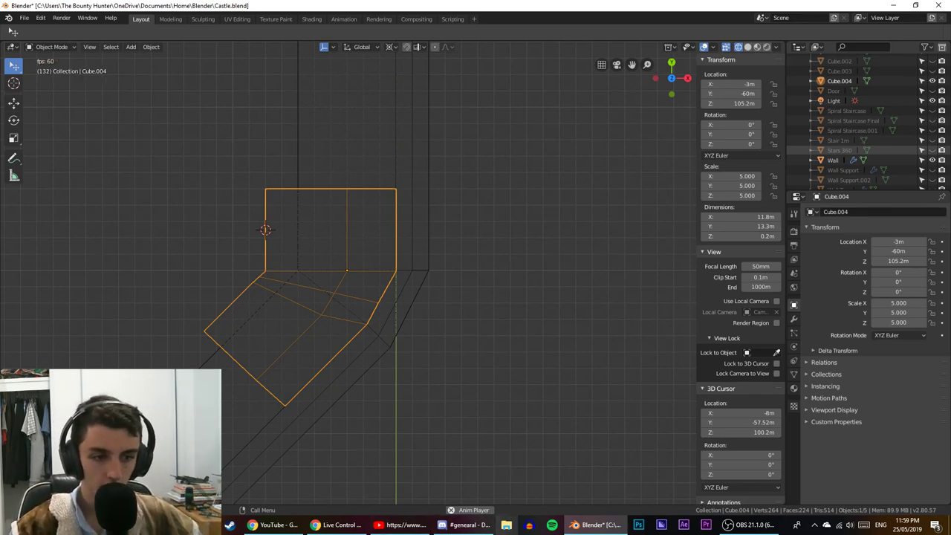
{"action": "left_click", "coordinate": [507, 524]}
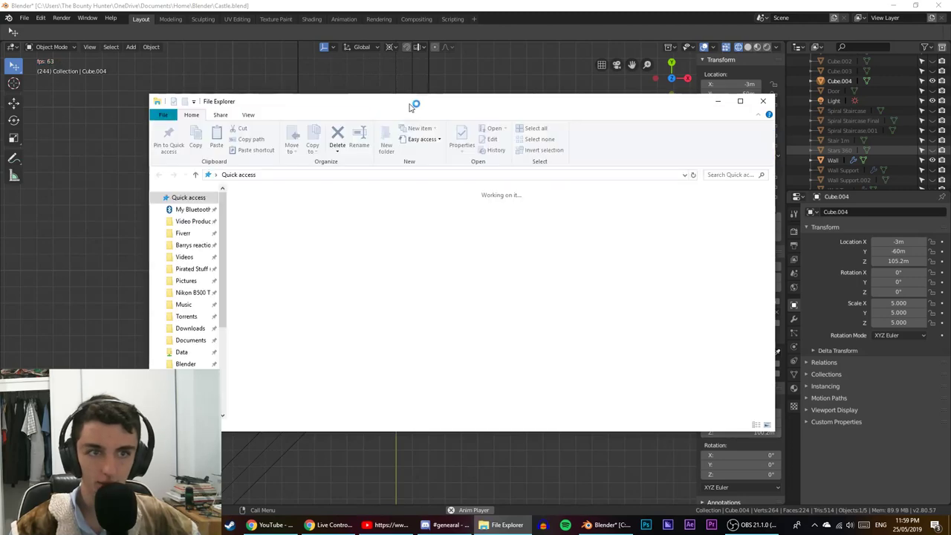
{"action": "left_click_drag", "start_coordinate": [414, 106], "coordinate": [0, 106]}
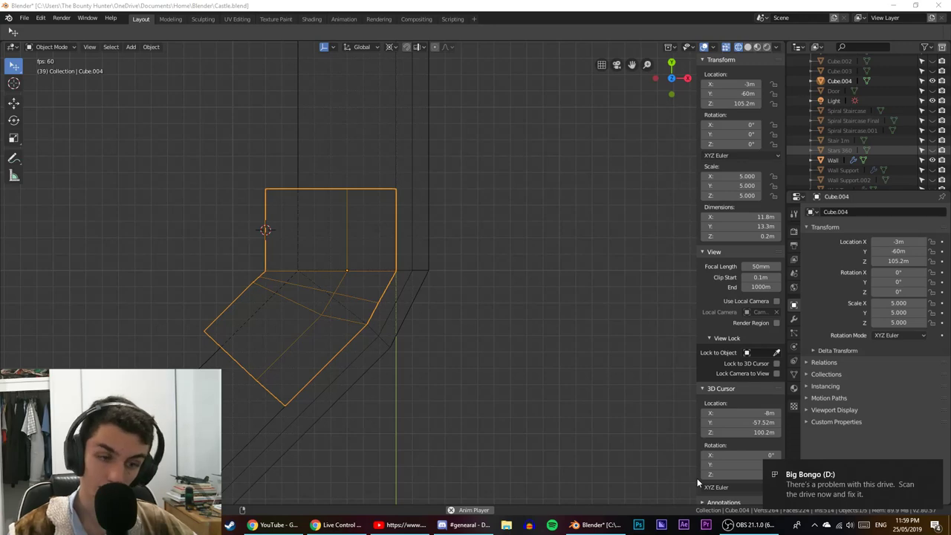
{"action": "mouse_move", "coordinate": [321, 528]}
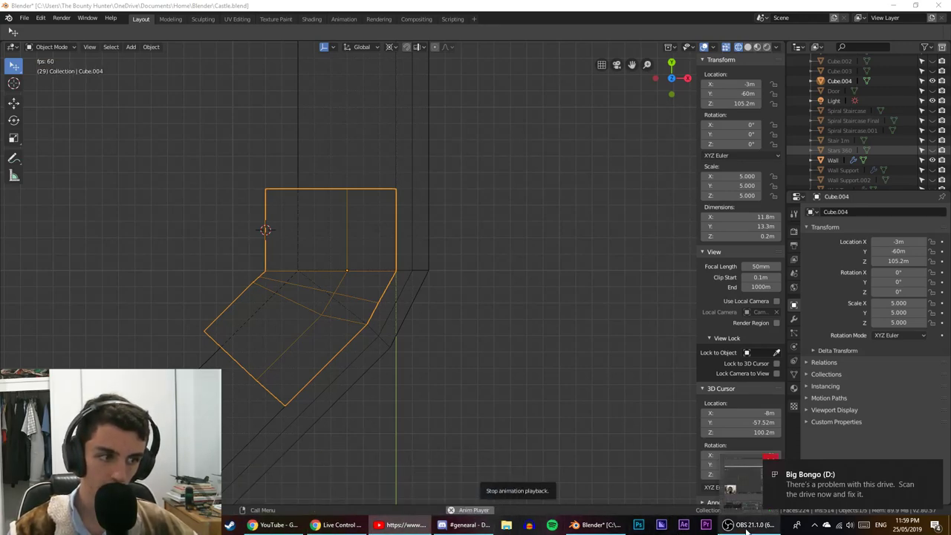
{"action": "left_click", "coordinate": [506, 526]}
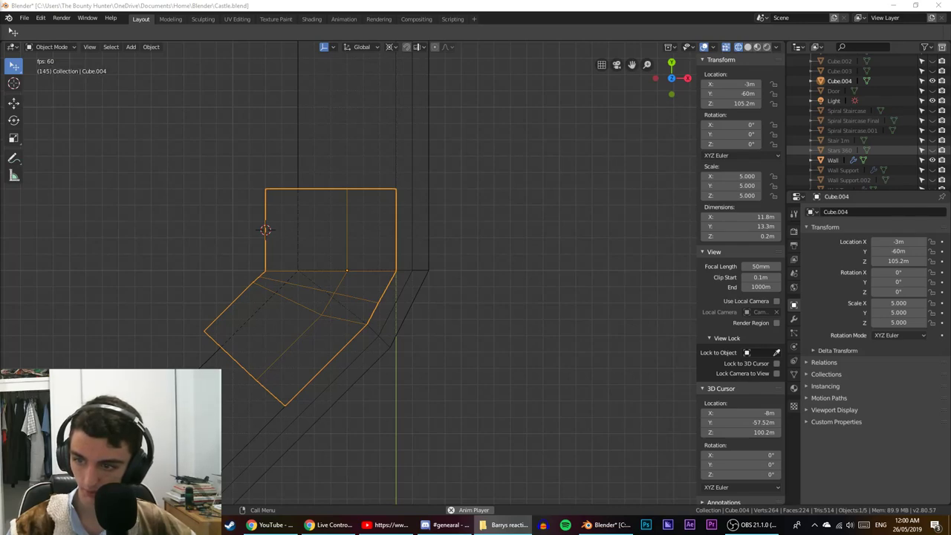
{"action": "key", "text": "XF86AudioPlay"}
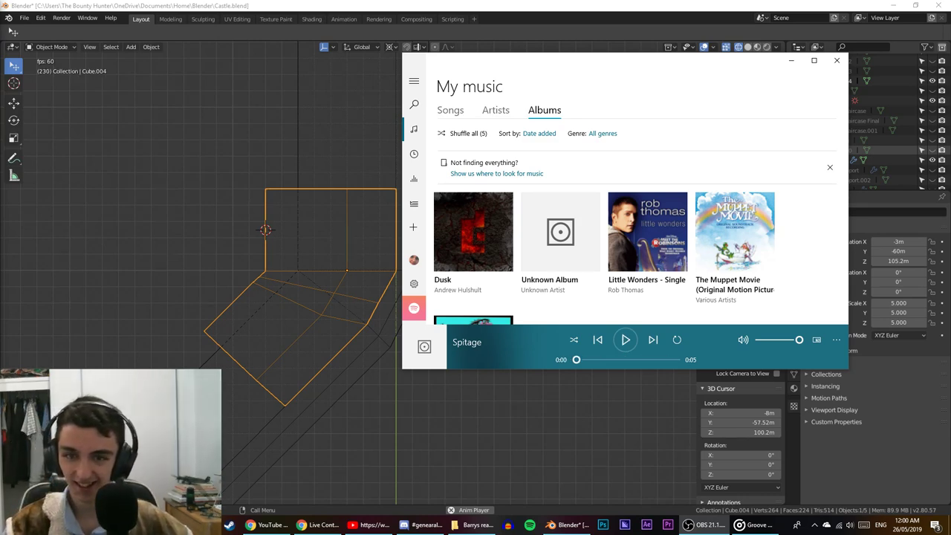
{"action": "left_click", "coordinate": [838, 61]}
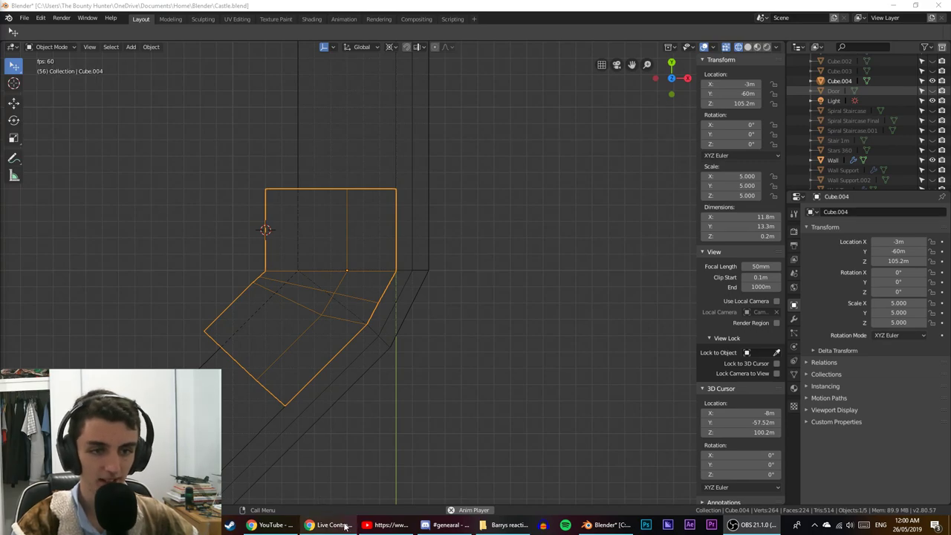
{"action": "mouse_move", "coordinate": [346, 526]}
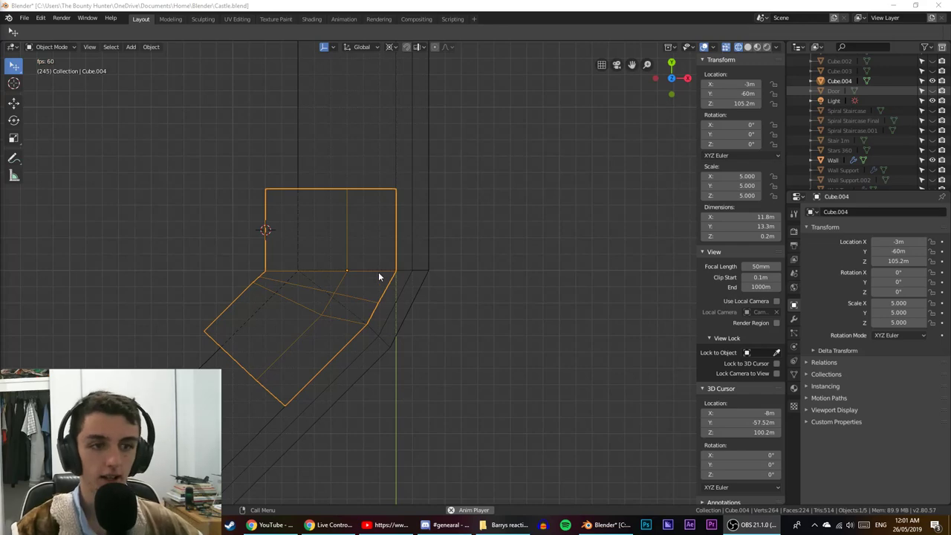
Display the scene in solid shading and unhide the corner turret's roof (Cube.002) and room (Cube.001).
{"action": "middle_click_drag", "start_coordinate": [426, 314], "coordinate": [471, 226]}
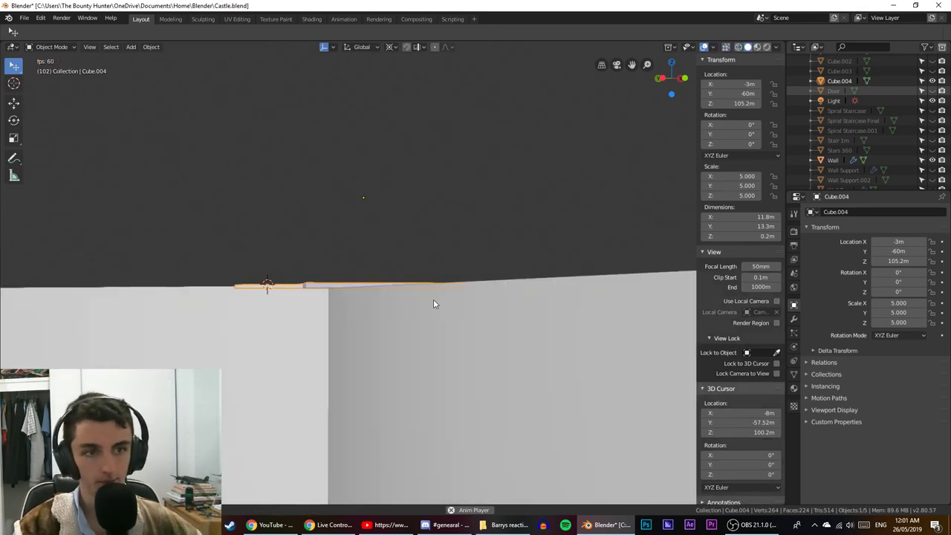
{"action": "middle_click_drag", "start_coordinate": [433, 299], "coordinate": [494, 275]}
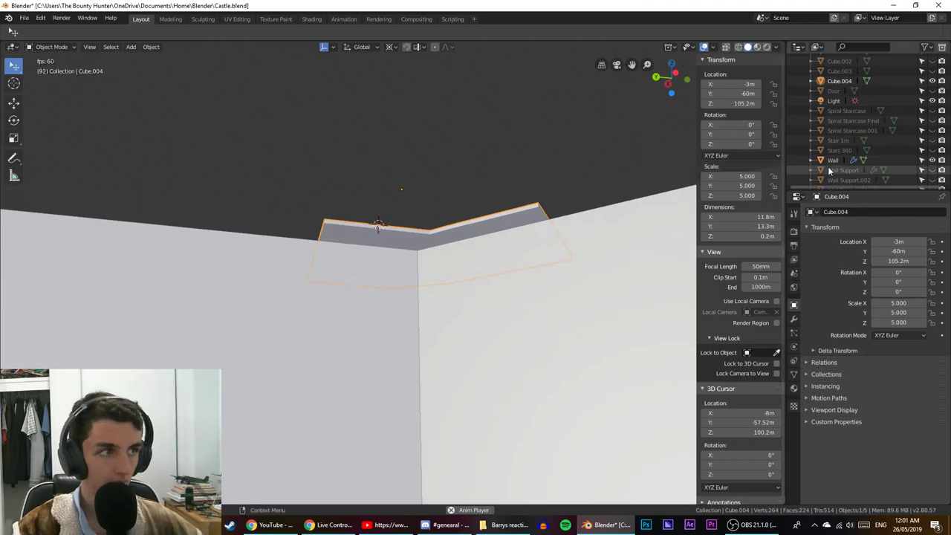
{"action": "scroll", "coordinate": [897, 96], "scroll_direction": "up", "scroll_amount": 1}
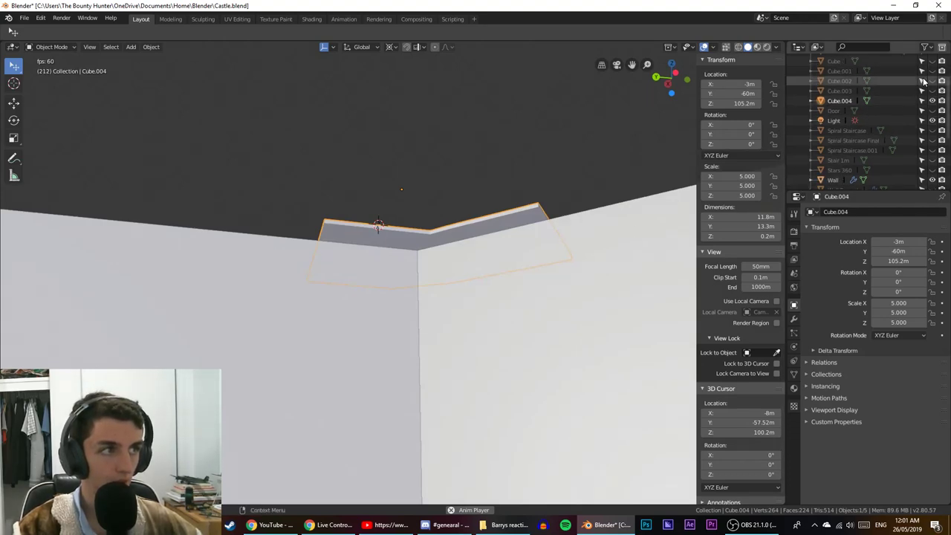
{"action": "left_click", "coordinate": [933, 81]}
{"action": "middle_click_drag", "start_coordinate": [584, 124], "coordinate": [498, 238]}
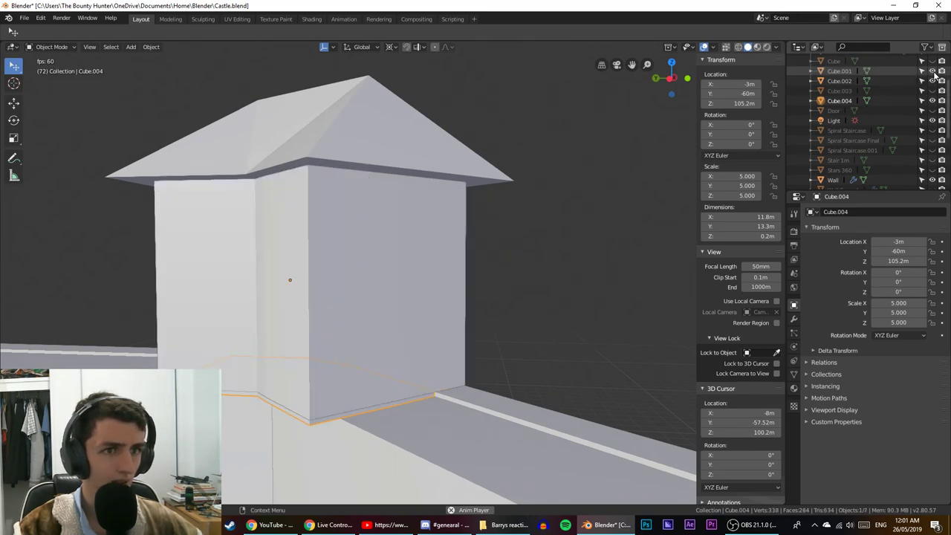
Rename the turret's room object Cube.001 as "Watch Room".
{"action": "left_click", "coordinate": [844, 69]}
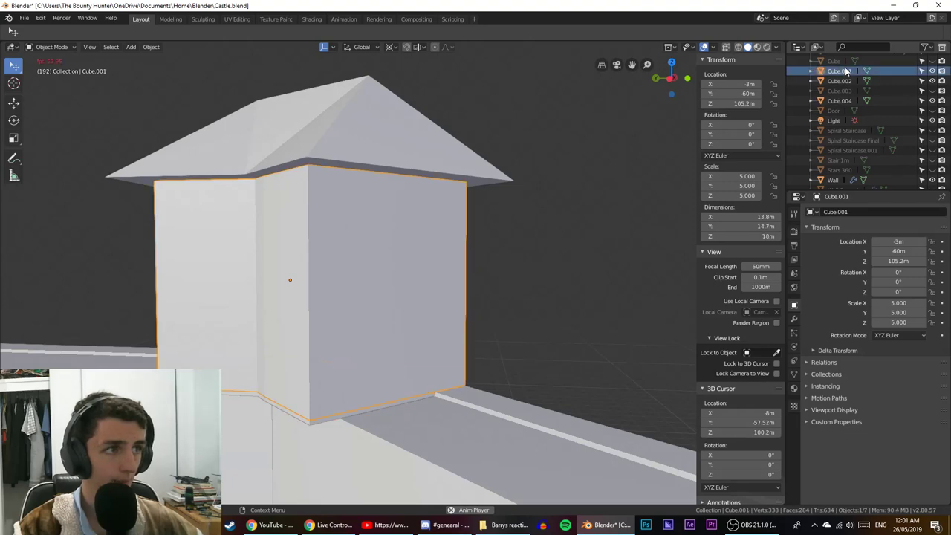
{"action": "double_click", "coordinate": [844, 69]}
{"action": "type", "text": "WatchRoom"}
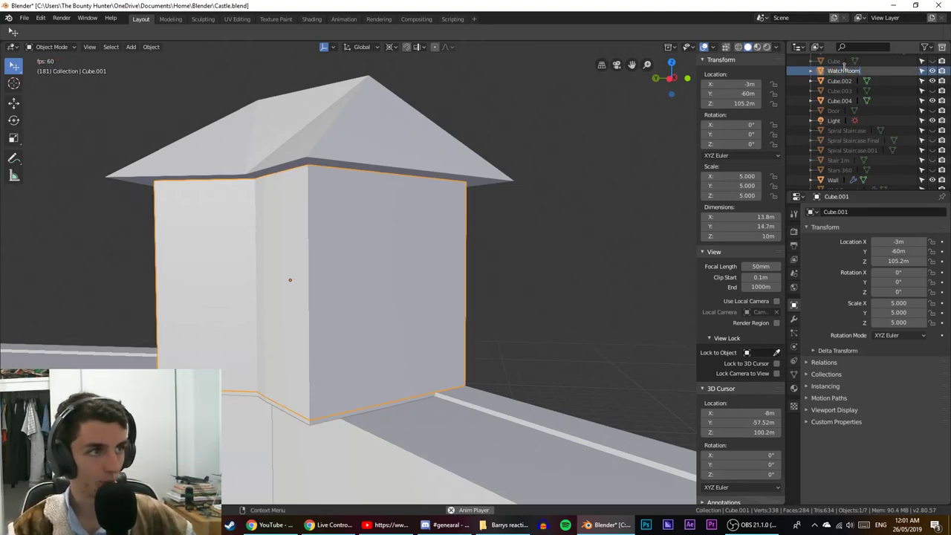
{"action": "left_click", "coordinate": [844, 70]}
{"action": "key", "text": "Return"}
Rename the turret's roof object Cube.002 as "Watchroom Roof".
{"action": "scroll", "coordinate": [846, 104], "scroll_direction": "up", "scroll_amount": 2}
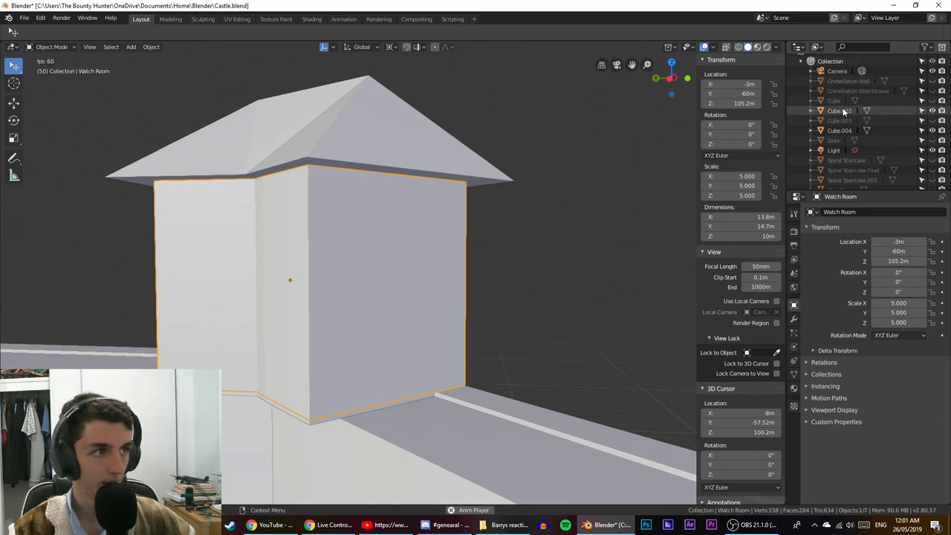
{"action": "double_click", "coordinate": [839, 110]}
{"action": "type", "text": "Wat"}
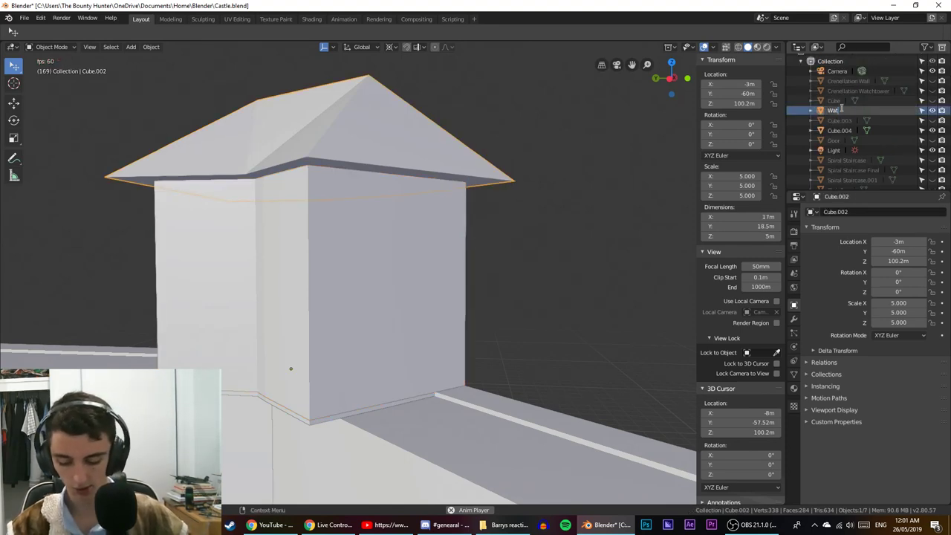
{"action": "type", "text": "chroom Roof"}
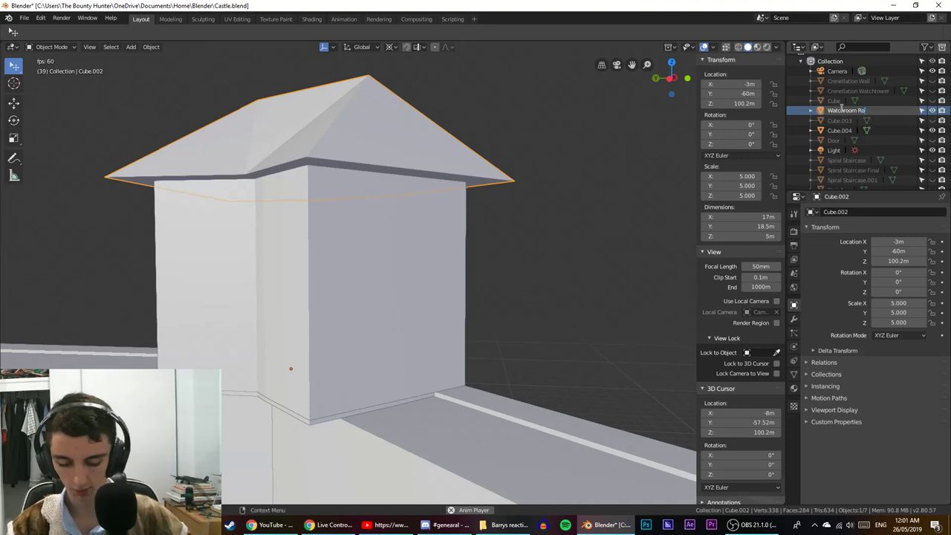
{"action": "key", "text": "Return"}
Rename the turret's floor object Cube.004 as "Watch room floor".
{"action": "double_click", "coordinate": [832, 121]}
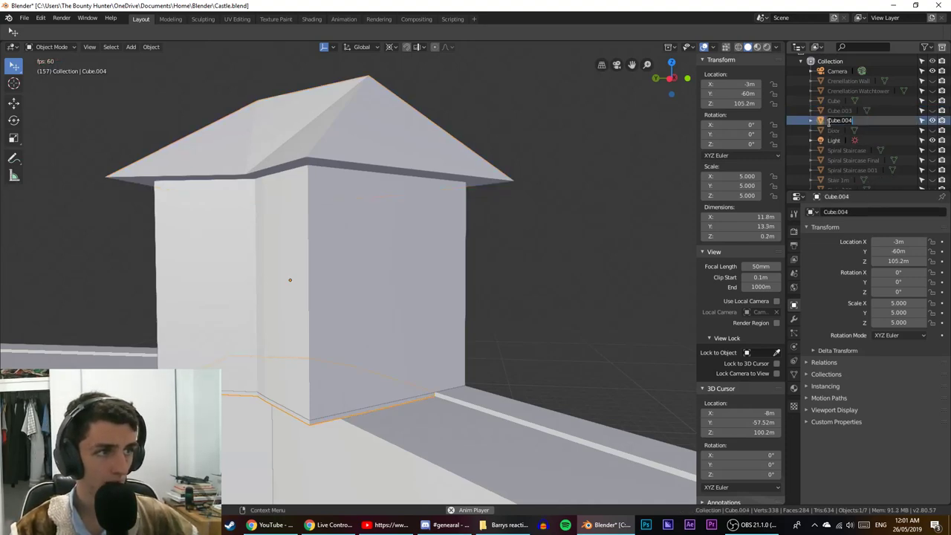
{"action": "type", "text": "Watch r"}
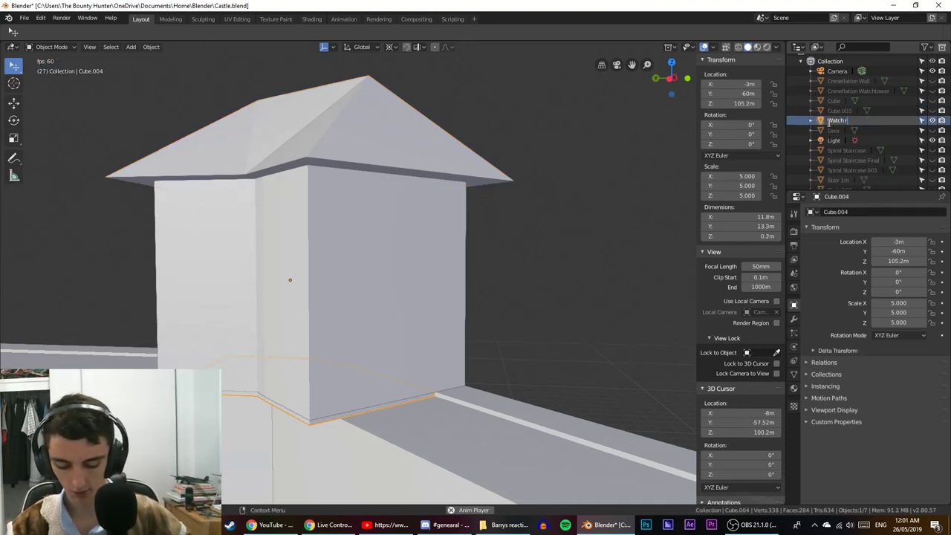
{"action": "type", "text": "oom floor"}
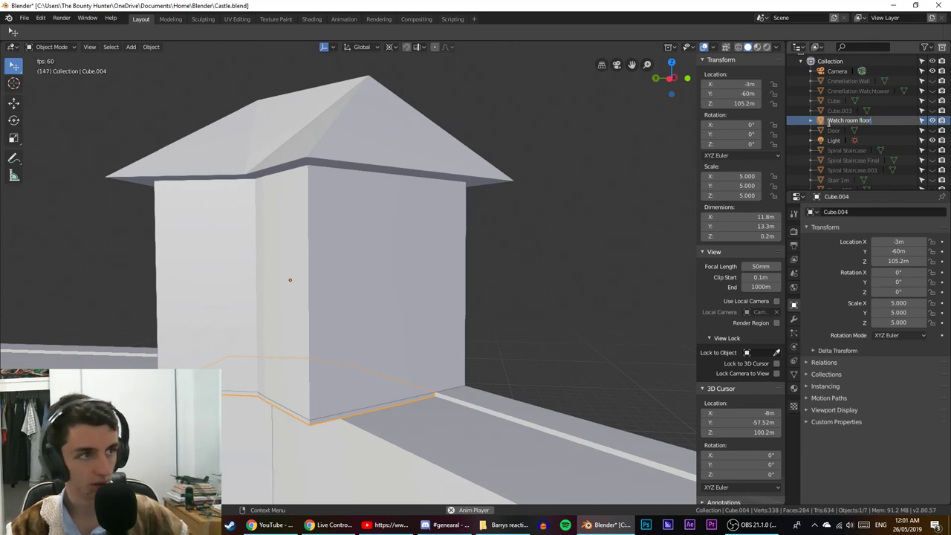
{"action": "key", "text": "Return"}
Check the renamed Watch Room, Watch room floor and Watchroom Roof objects by selecting each one in turn.
{"action": "scroll", "coordinate": [847, 119], "scroll_direction": "down", "scroll_amount": 5}
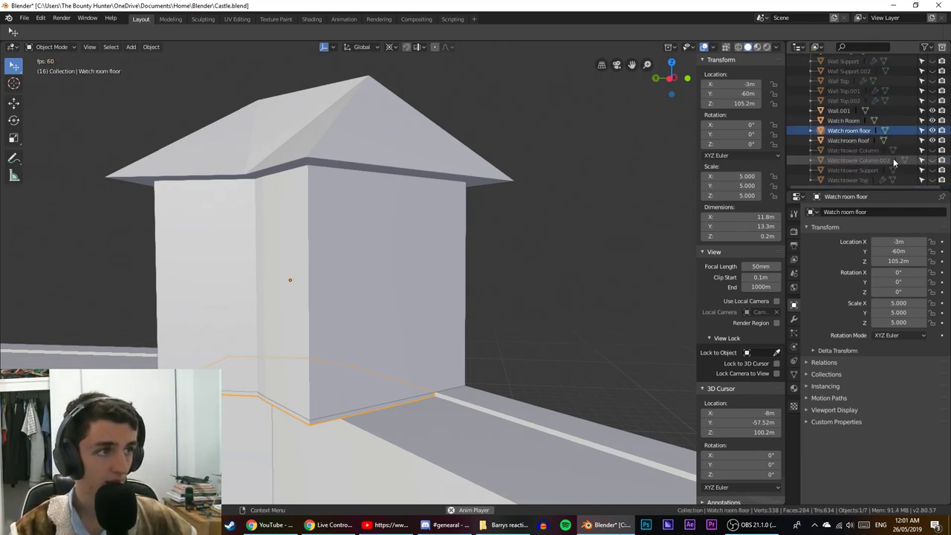
{"action": "left_click", "coordinate": [848, 121]}
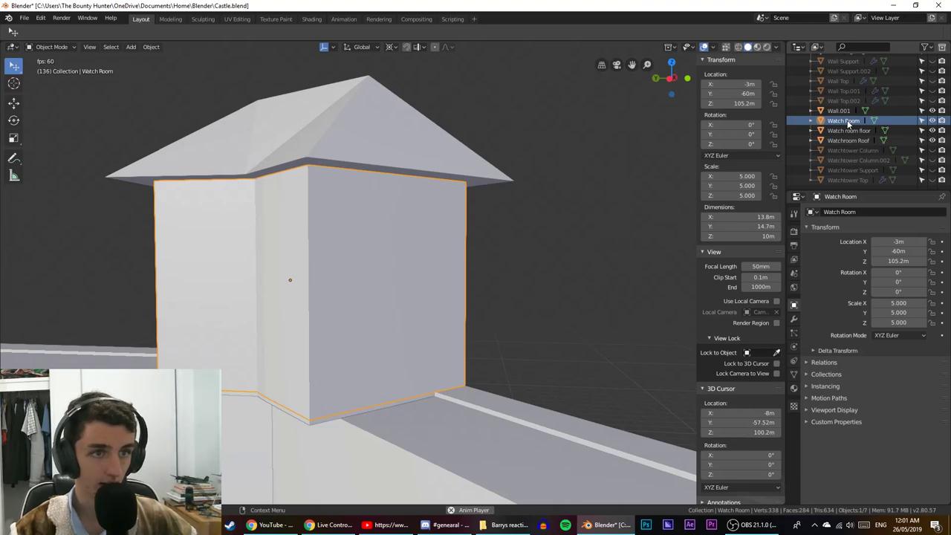
{"action": "left_click", "coordinate": [848, 131]}
{"action": "left_click", "coordinate": [848, 141]}
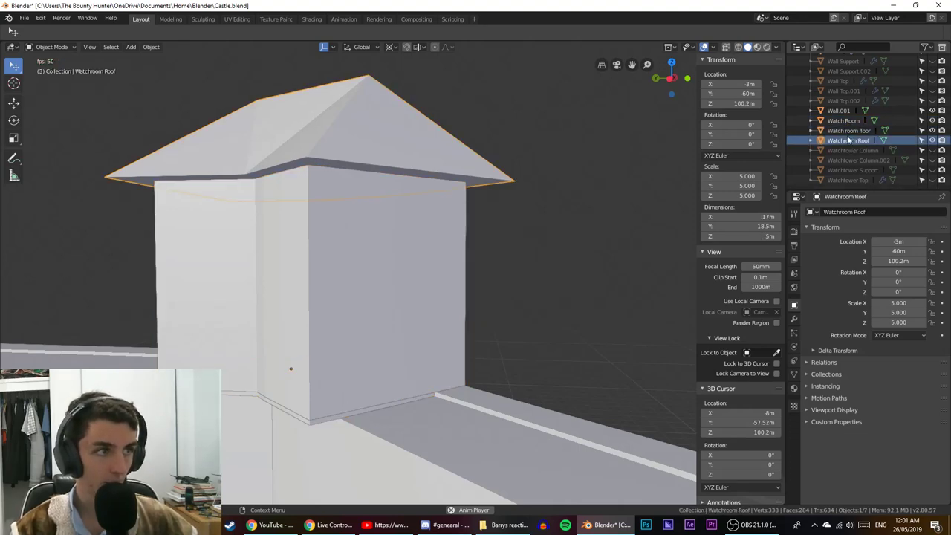
Edit the Watch room floor mesh and select the two adjoining side faces along its outer edge over the wall, using face selection and wireframe shading.
{"action": "left_click", "coordinate": [848, 130]}
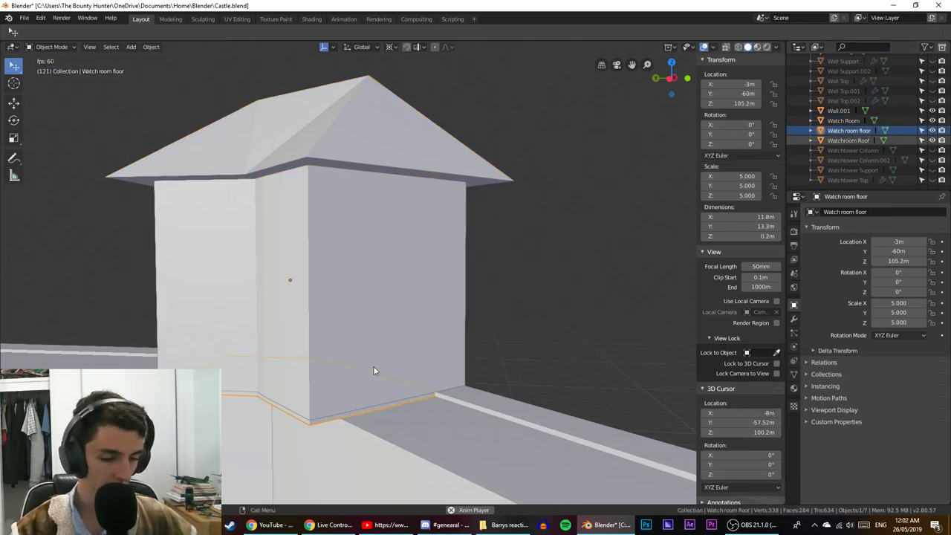
{"action": "key", "text": "KP_7"}
{"action": "middle_click_drag", "start_coordinate": [276, 352], "coordinate": [309, 252]}
{"action": "middle_click_drag", "start_coordinate": [319, 381], "coordinate": [366, 322]}
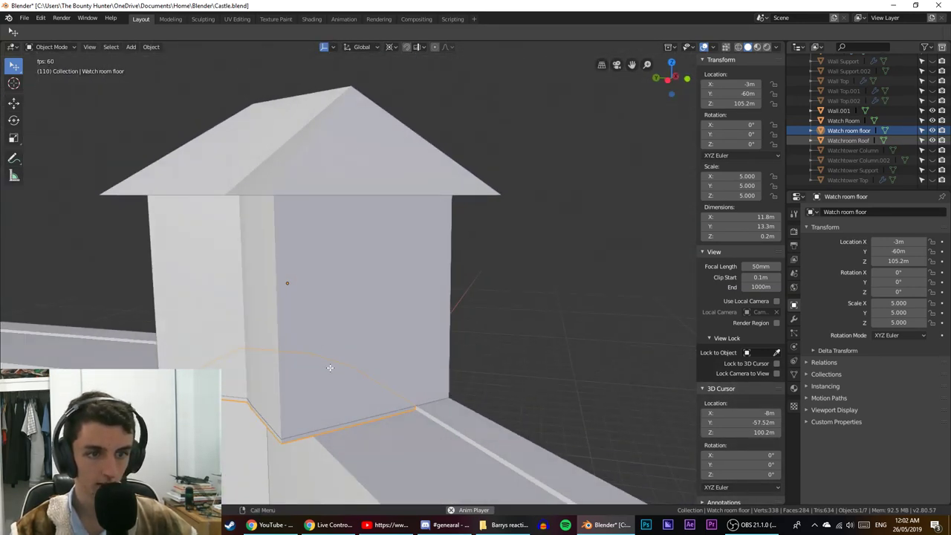
{"action": "key", "text": "Tab"}
{"action": "left_click", "coordinate": [406, 413]}
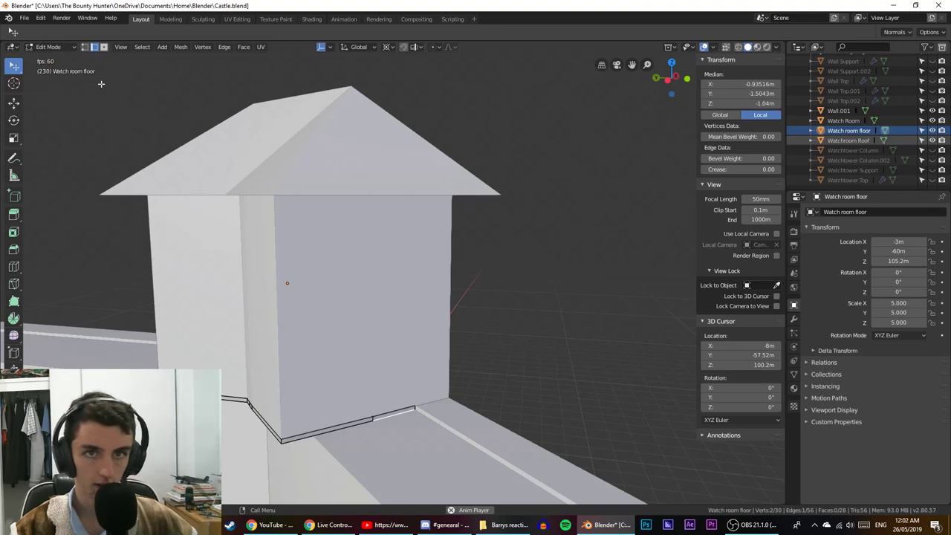
{"action": "left_click", "coordinate": [103, 46]}
{"action": "left_click", "coordinate": [350, 421]}
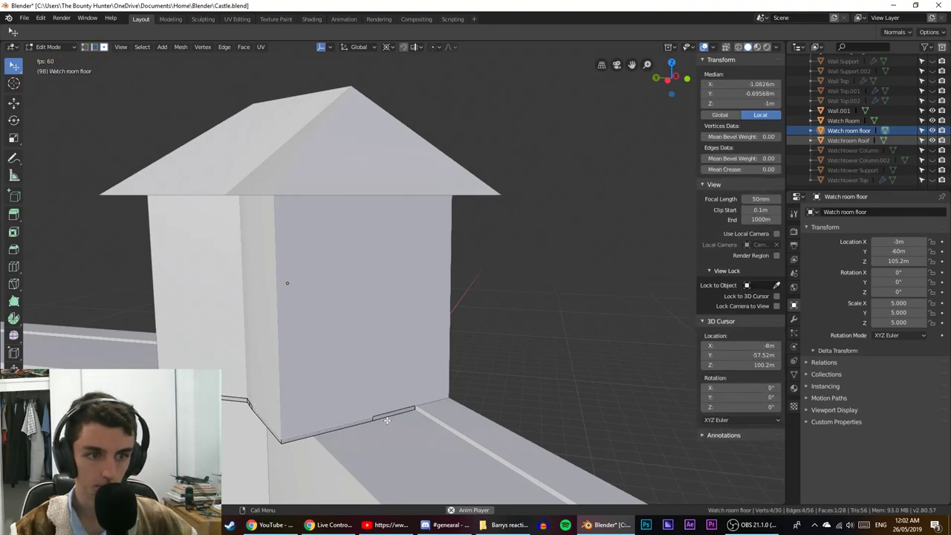
{"action": "key", "text": "Tab"}
{"action": "key", "text": "Tab"}
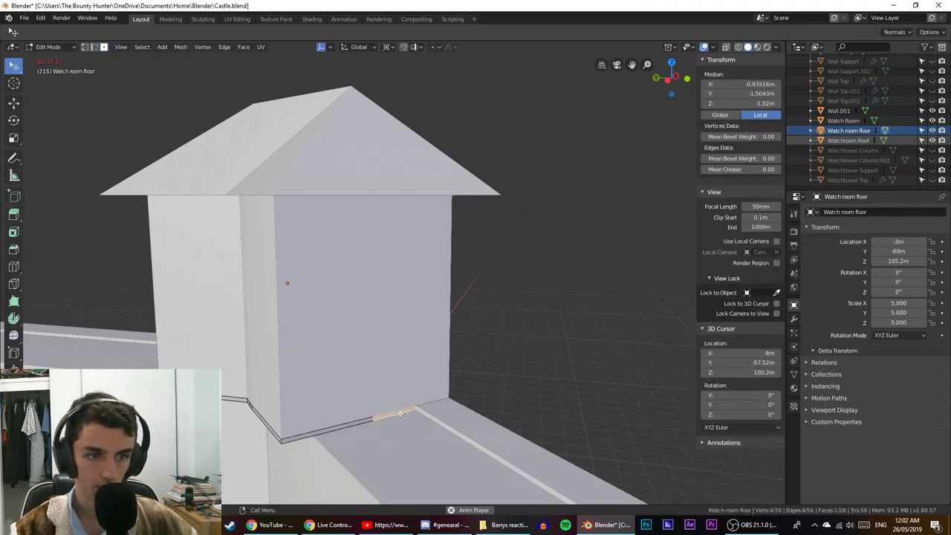
{"action": "key", "text": "shift+z"}
{"action": "left_click", "coordinate": [344, 423]}
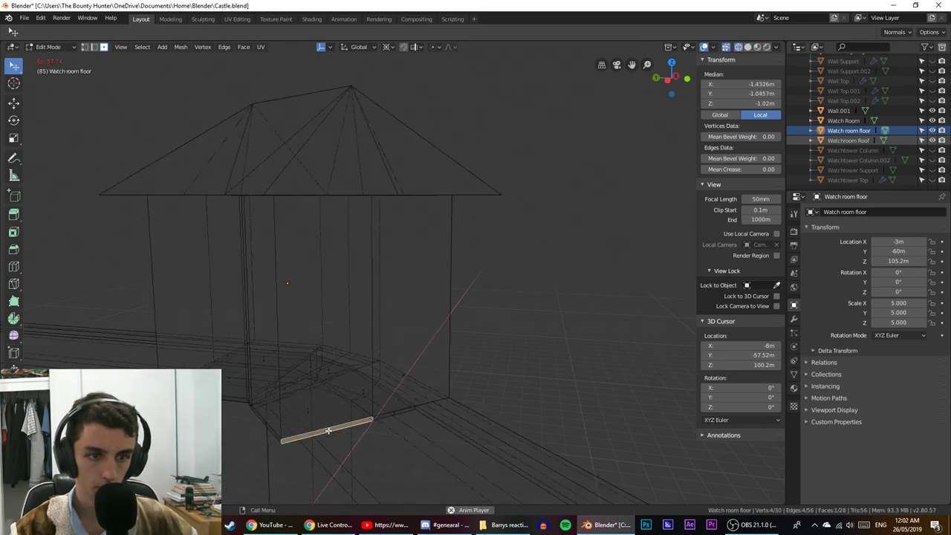
{"action": "left_click", "coordinate": [390, 412], "text": "shift"}
Try moving the two selected floor side faces outward about 0.7 m in both negative X and negative Y, and inspect the fit in solid shading.
{"action": "key", "text": "Num_Lock"}
{"action": "key", "text": "KP_7"}
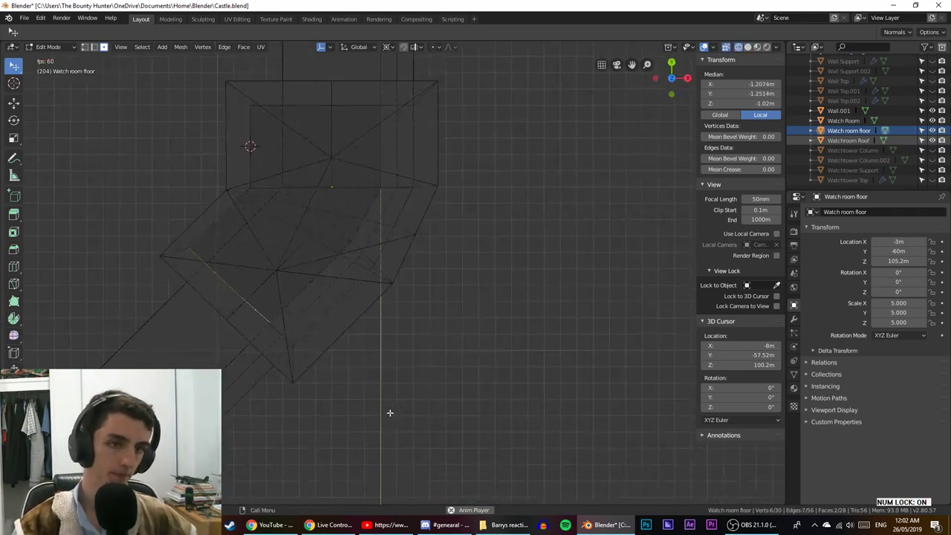
{"action": "scroll", "coordinate": [389, 412], "scroll_direction": "up", "scroll_amount": 4}
{"action": "middle_click_drag", "start_coordinate": [230, 374], "coordinate": [498, 359], "text": "shift"}
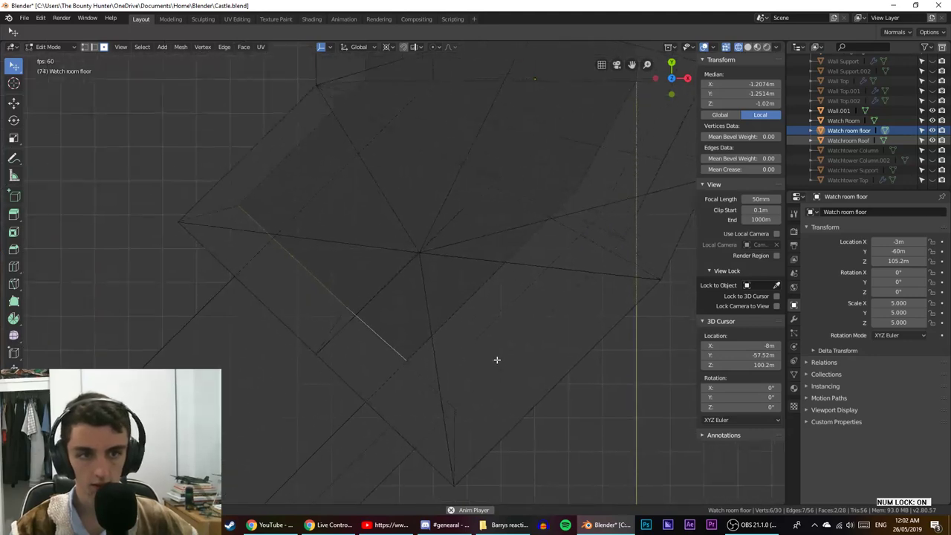
{"action": "scroll", "coordinate": [498, 359], "scroll_direction": "up", "scroll_amount": 4}
{"action": "middle_click_drag", "start_coordinate": [318, 348], "coordinate": [391, 342], "text": "shift"}
{"action": "key", "text": "g"}
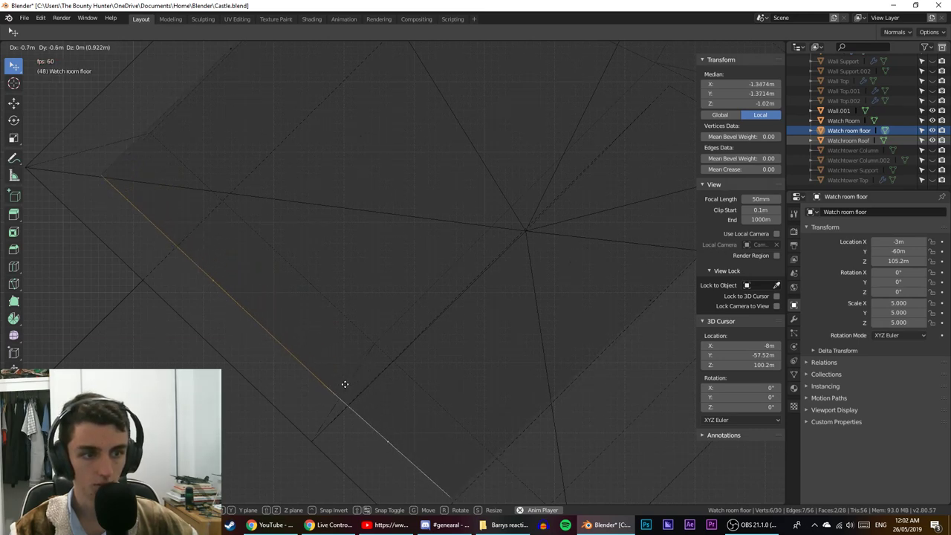
{"action": "left_click", "coordinate": [344, 390]}
{"action": "mouse_move", "coordinate": [345, 391]}
{"action": "middle_mouse_down"}
{"action": "mouse_move", "coordinate": [352, 334]}
{"action": "mouse_move", "coordinate": [350, 367]}
{"action": "mouse_move", "coordinate": [384, 363]}
{"action": "middle_mouse_up"}
{"action": "scroll", "coordinate": [350, 368], "scroll_direction": "down", "scroll_amount": 5}
{"action": "key", "text": "shift+z"}
{"action": "scroll", "coordinate": [384, 362], "scroll_direction": "up", "scroll_amount": 8}
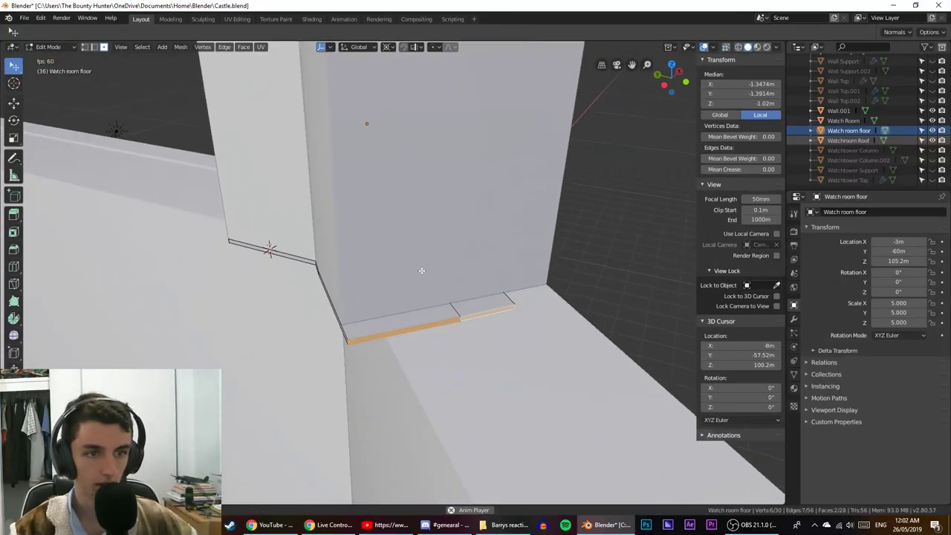
{"action": "middle_click_drag", "start_coordinate": [385, 341], "coordinate": [404, 376]}
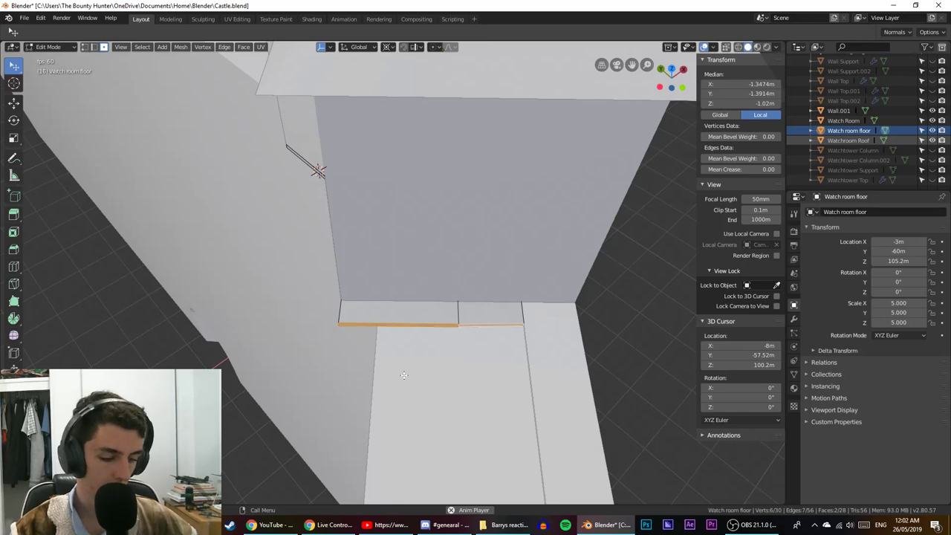
Move the two floor side faces outward about 1 m in both negative X and negative Y, working from above in wireframe.
{"action": "key", "text": "KP_7"}
{"action": "key", "text": "shift+z"}
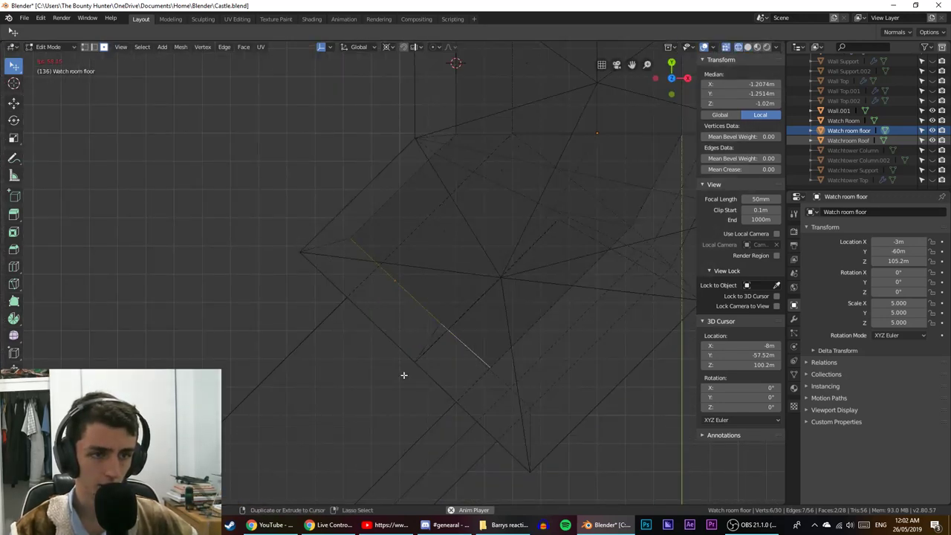
{"action": "key", "text": "g"}
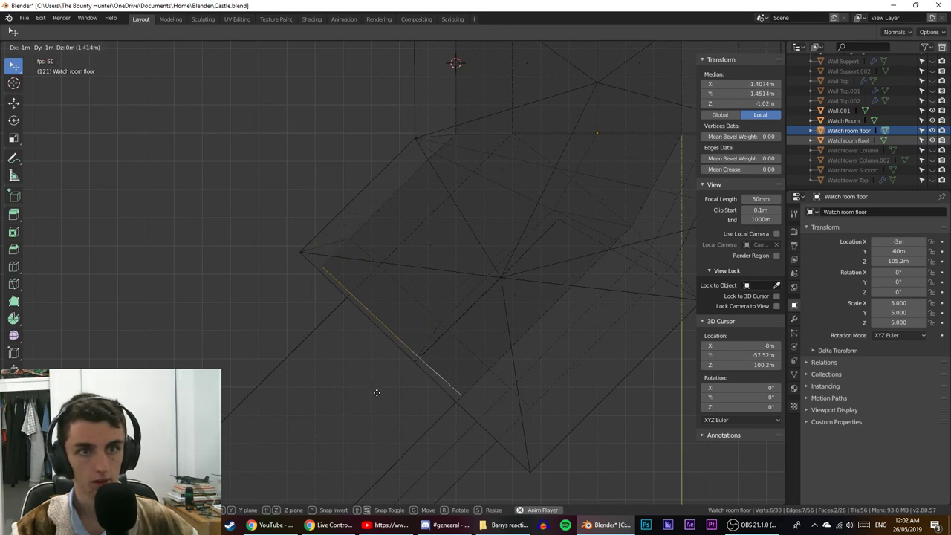
Try moving the watch room floor's selected outer side faces by -1 m in X and Y, and undo the move.
{"action": "left_click", "coordinate": [378, 393]}
{"action": "mouse_move", "coordinate": [378, 392]}
{"action": "middle_mouse_down"}
{"action": "mouse_move", "coordinate": [349, 325]}
{"action": "mouse_move", "coordinate": [401, 441]}
{"action": "mouse_move", "coordinate": [346, 395]}
{"action": "mouse_move", "coordinate": [291, 417]}
{"action": "middle_mouse_up"}
{"action": "key", "text": "shift+z"}
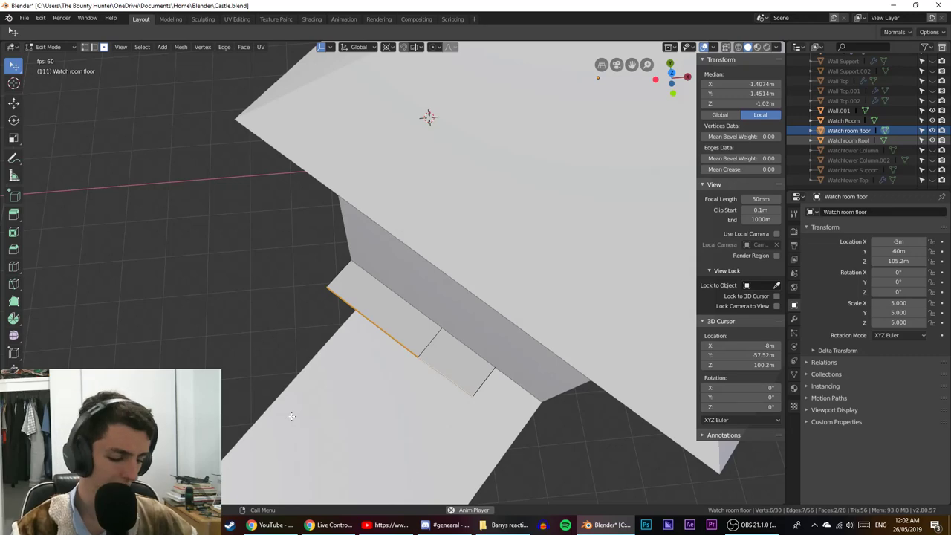
{"action": "key", "text": "KP_7"}
{"action": "key", "text": "ctrl+z"}
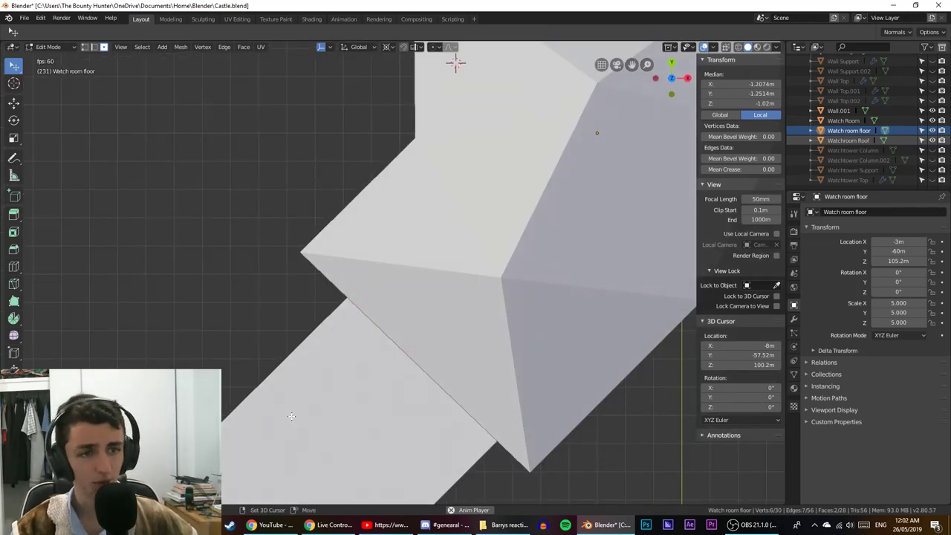
{"action": "key", "text": "shift+z"}
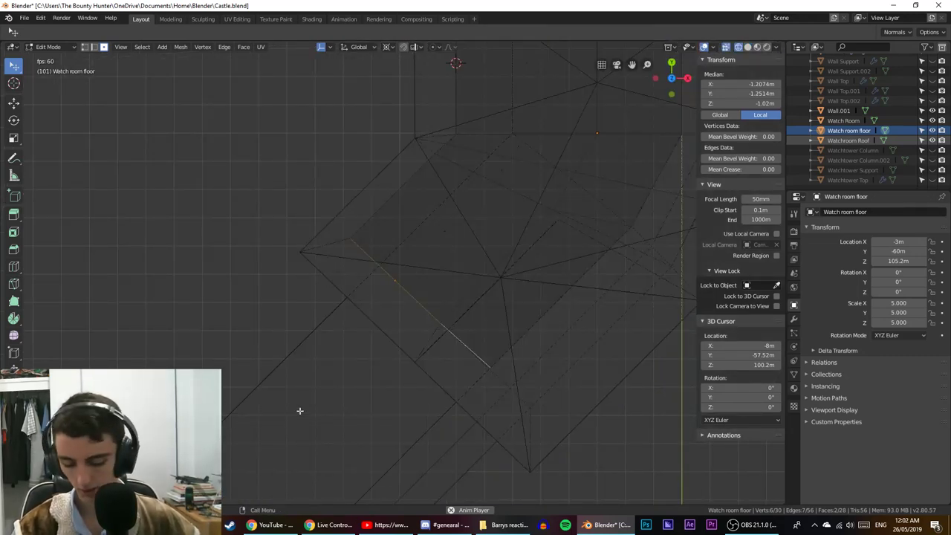
{"action": "key", "text": "g"}
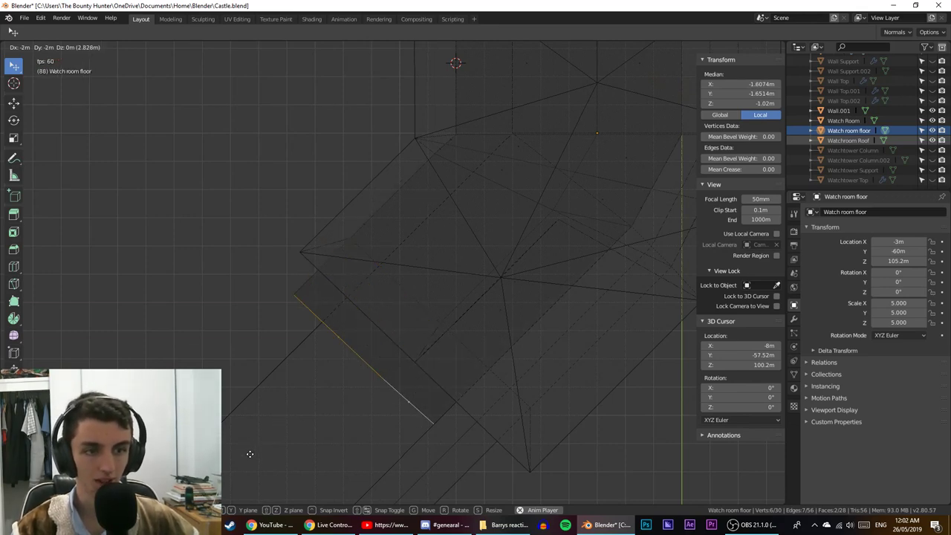
{"action": "key", "text": "ctrl"}
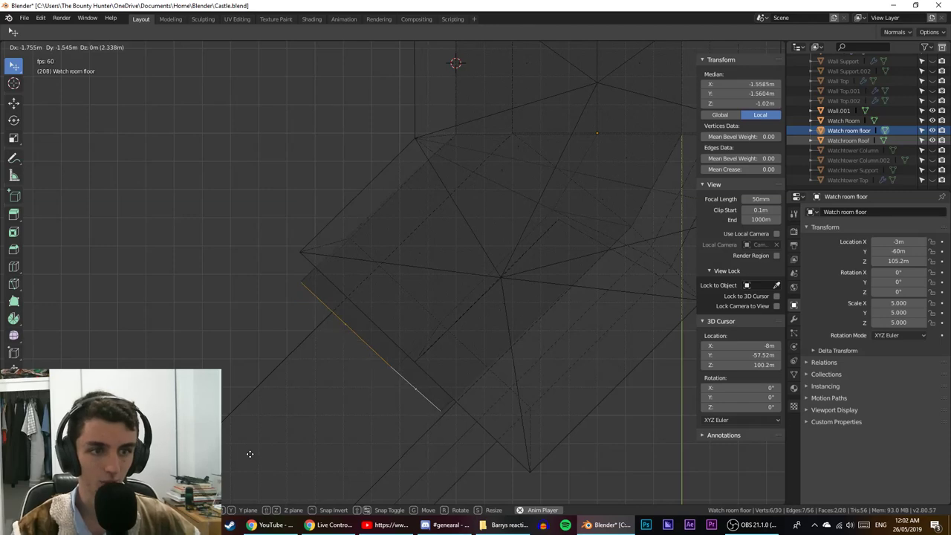
{"action": "type", "text": "1.4142135623730950488016887242097"}
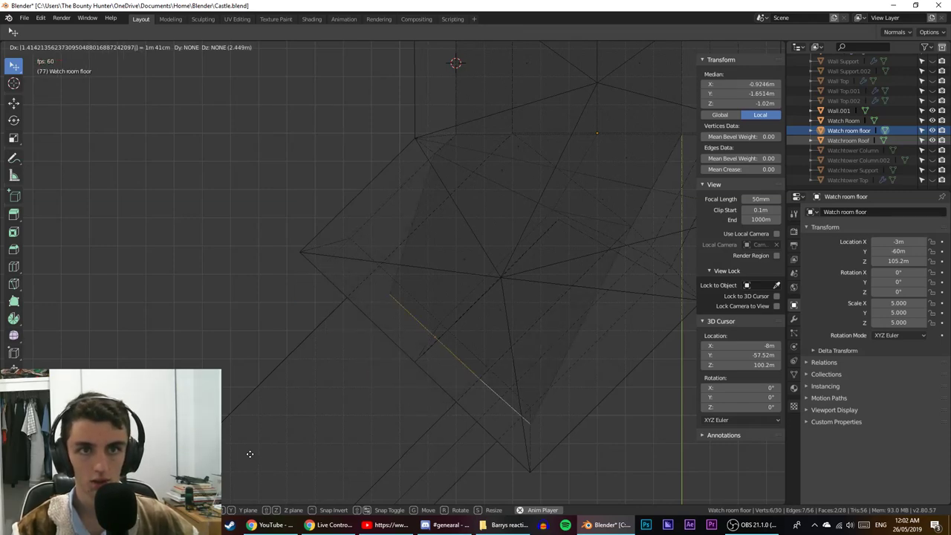
{"action": "key", "text": "Escape"}
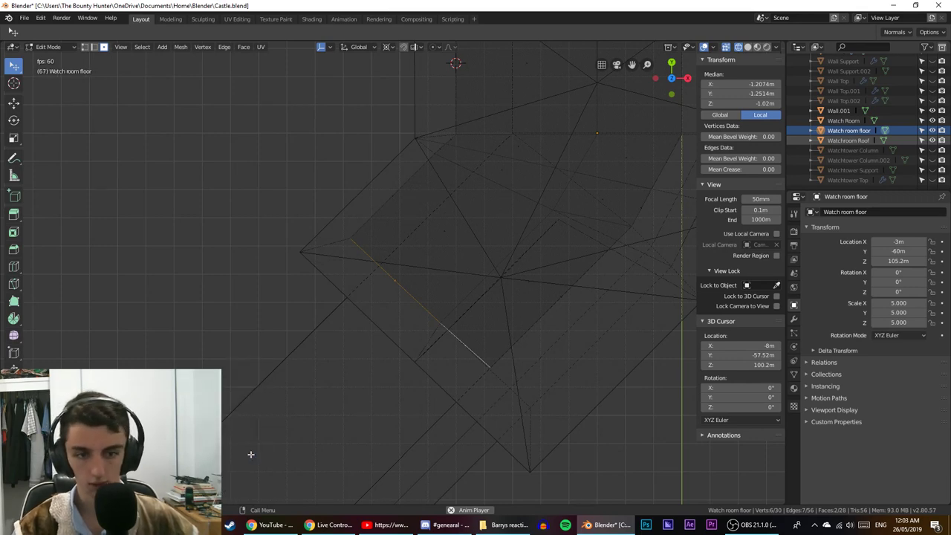
{"action": "key", "text": "g"}
{"action": "key", "text": "x"}
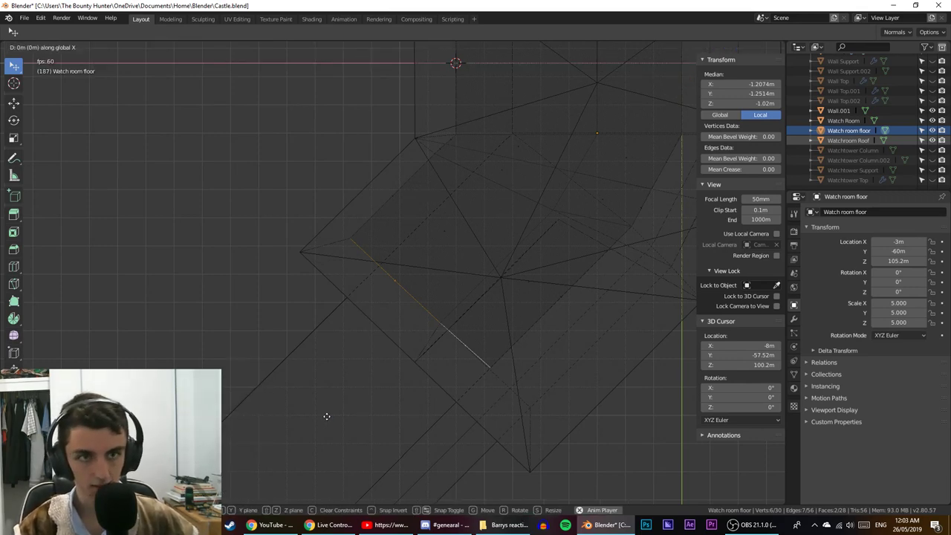
{"action": "type", "text": "1.4142135623730950488016887242097"}
{"action": "key", "text": "Escape"}
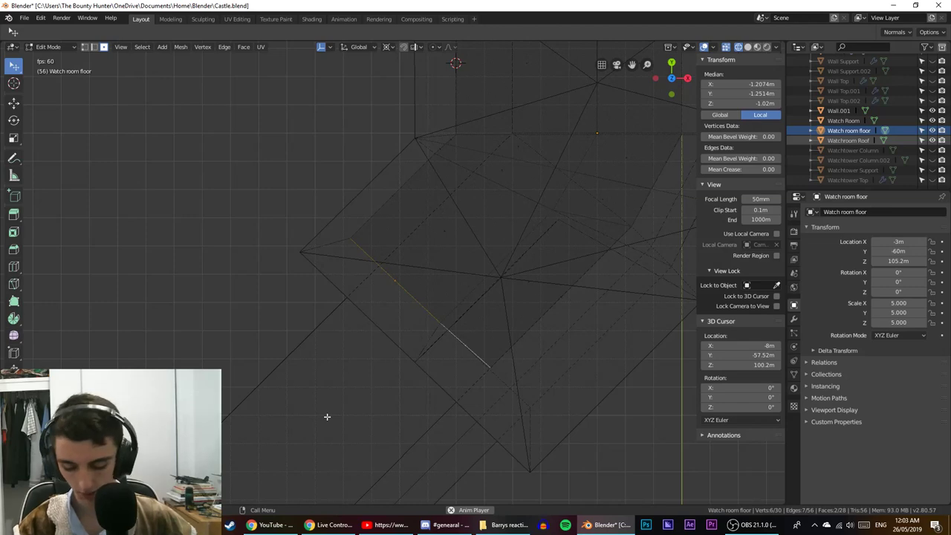
{"action": "key", "text": "ctrl+v"}
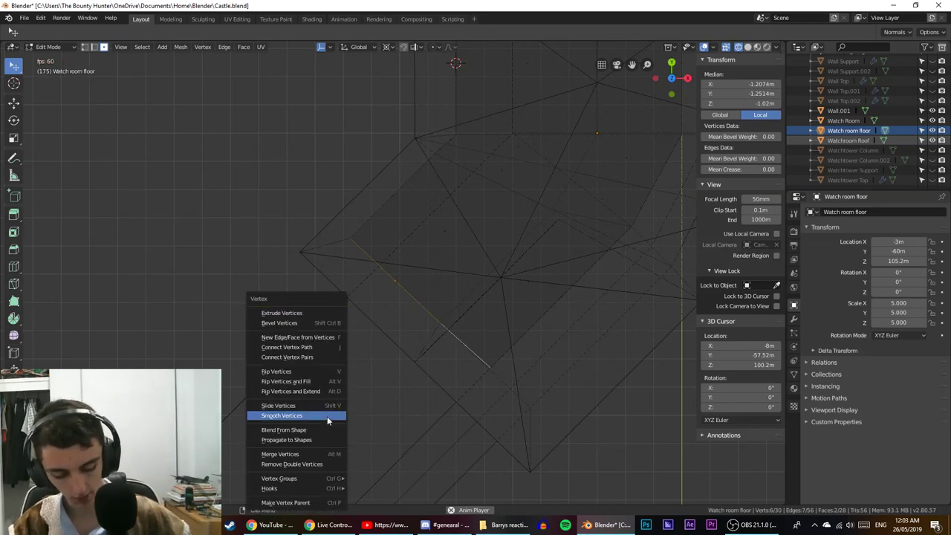
{"action": "key", "text": "Escape"}
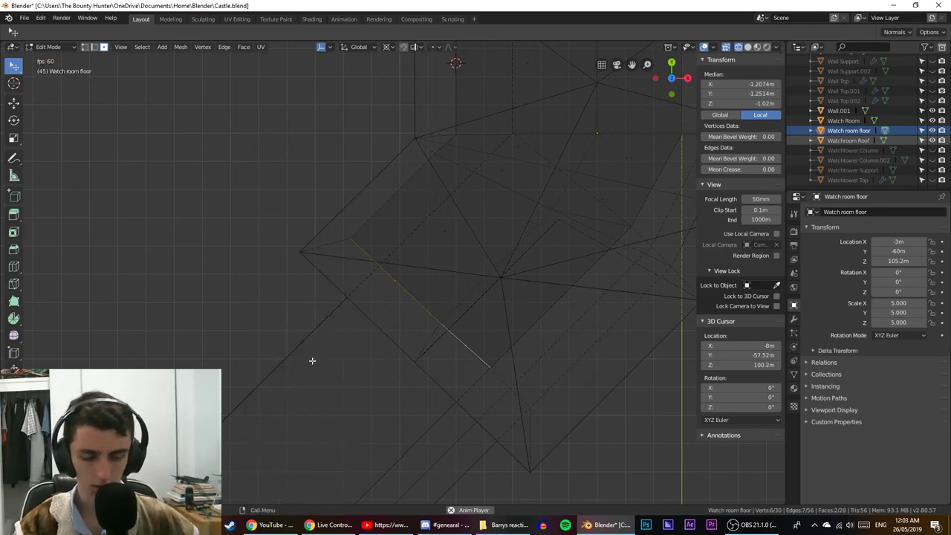
{"action": "key", "text": "g"}
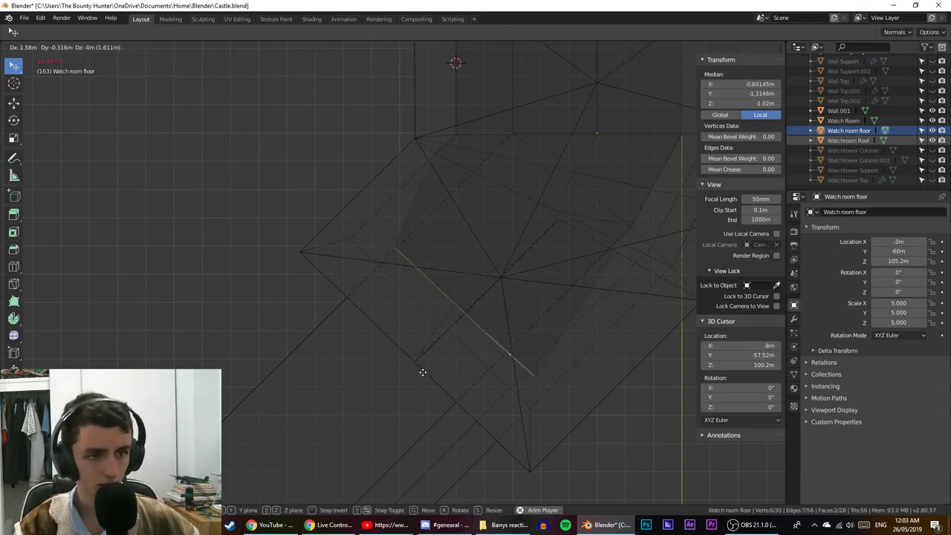
{"action": "key", "text": "x"}
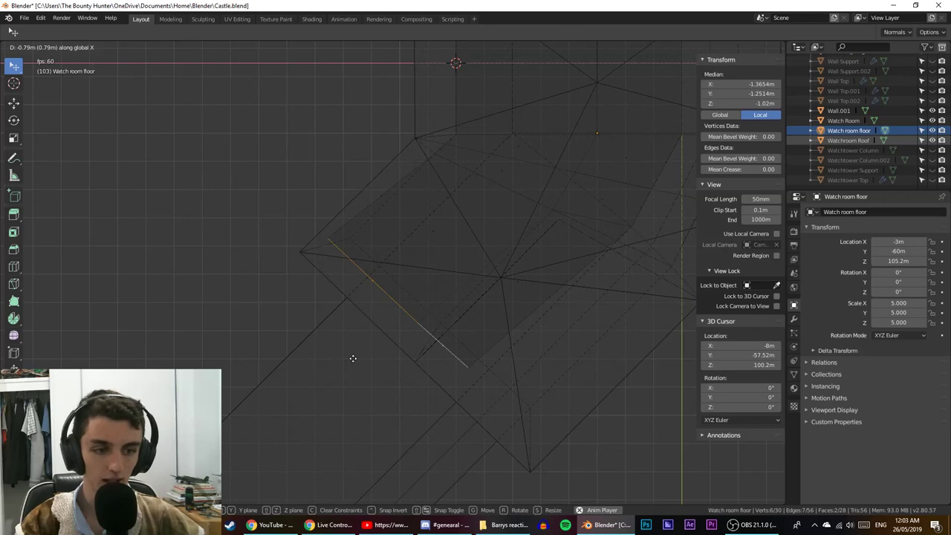
{"action": "right_click", "coordinate": [402, 458]}
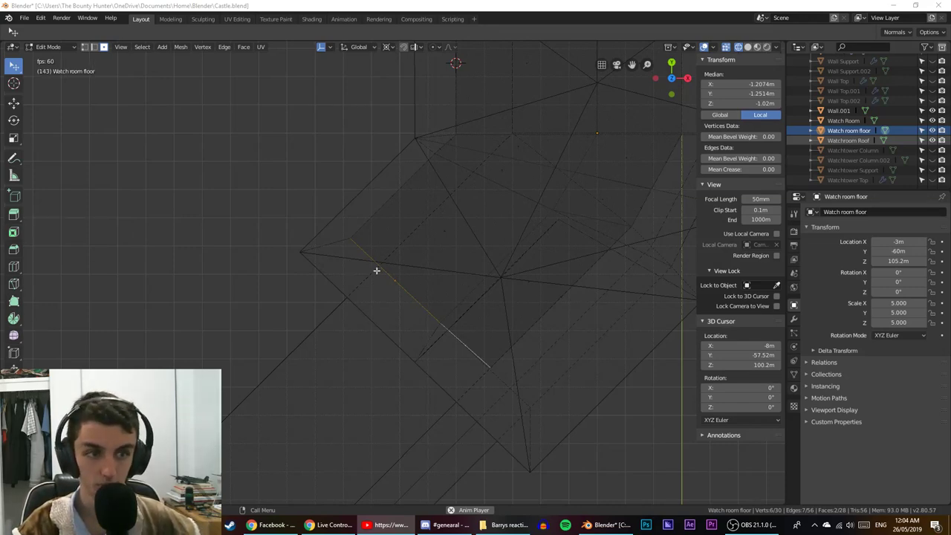
Move the floor's selected outer side faces by -1.4142135623730950488016887242097 m along the global X axis.
{"action": "left_click", "coordinate": [541, 5]}
{"action": "type", "text": "gx"}
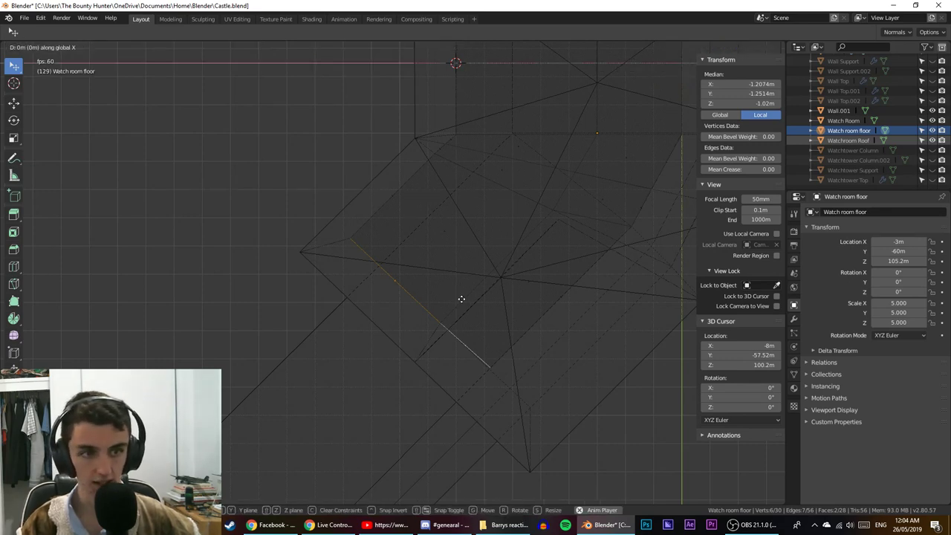
{"action": "type", "text": "-"}
{"action": "type", "text": "1.4142135623730950488016887242097"}
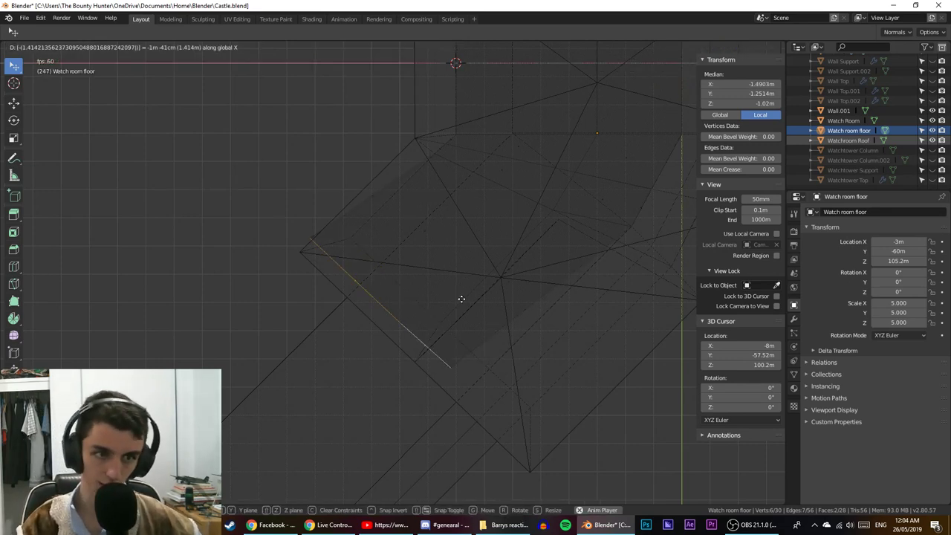
{"action": "key", "text": "Return"}
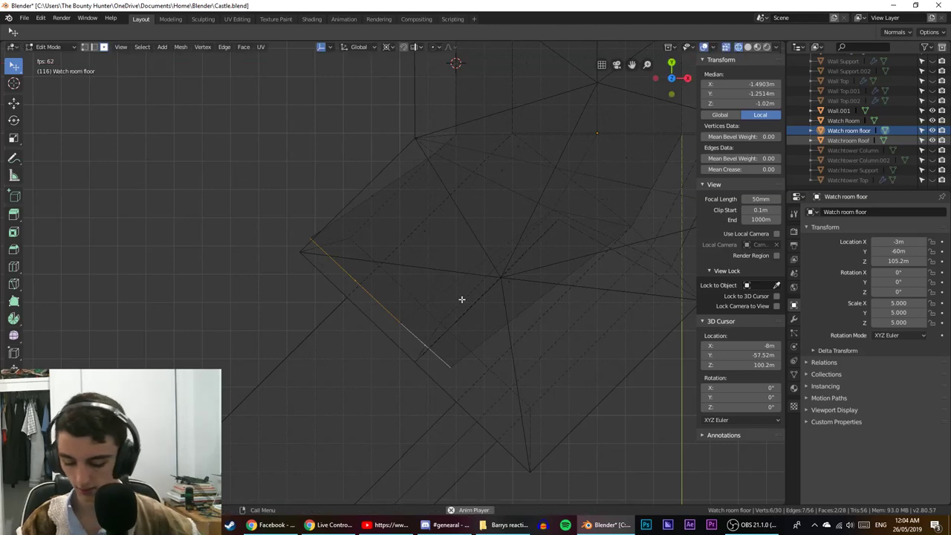
Move the same floor side faces by -1.4142135623730950488016887242097 m along the global Y axis.
{"action": "key", "text": "g"}
{"action": "key", "text": "y"}
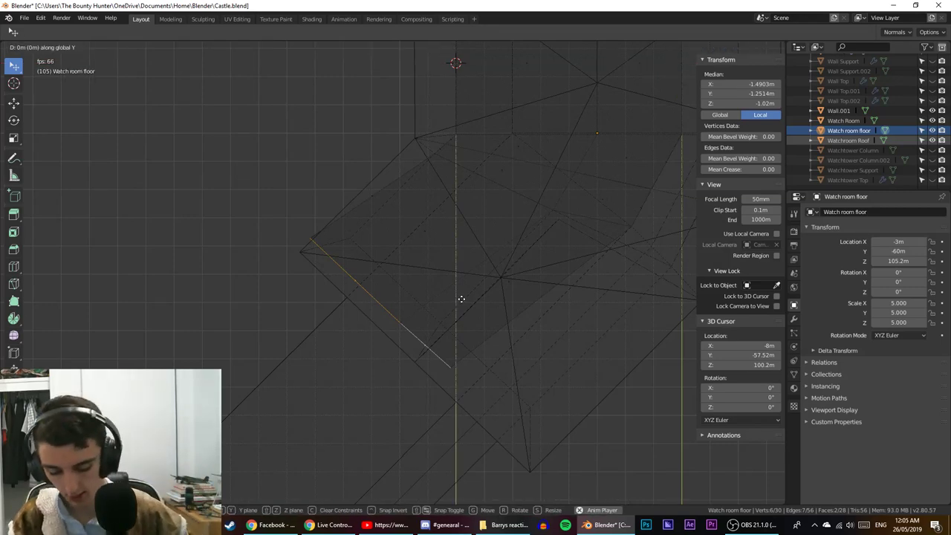
{"action": "type", "text": "1.4142135623730950488016887242097"}
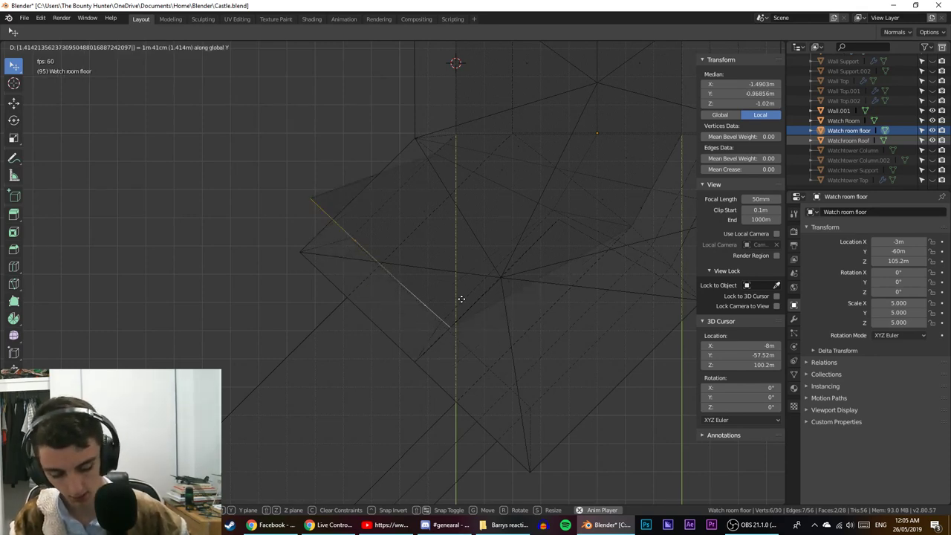
{"action": "key", "text": "minus"}
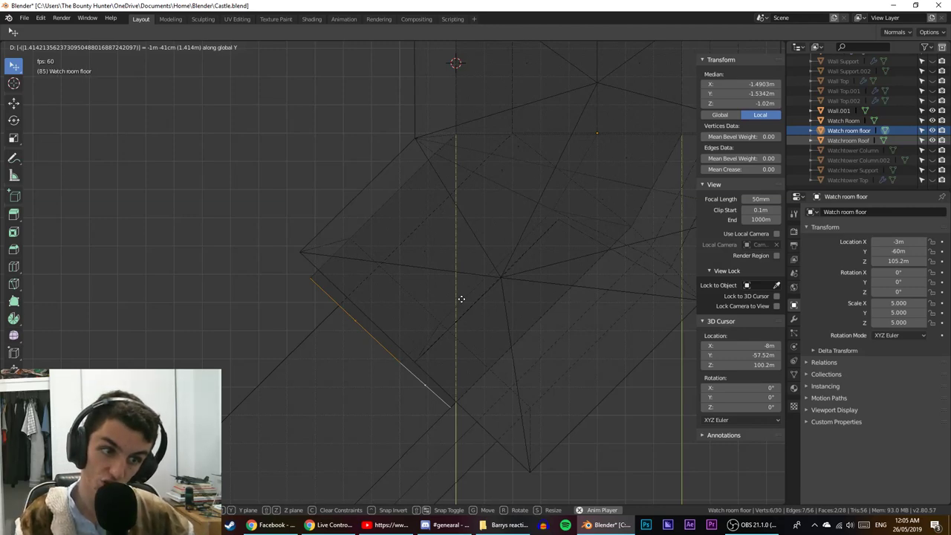
{"action": "left_click", "coordinate": [461, 299]}
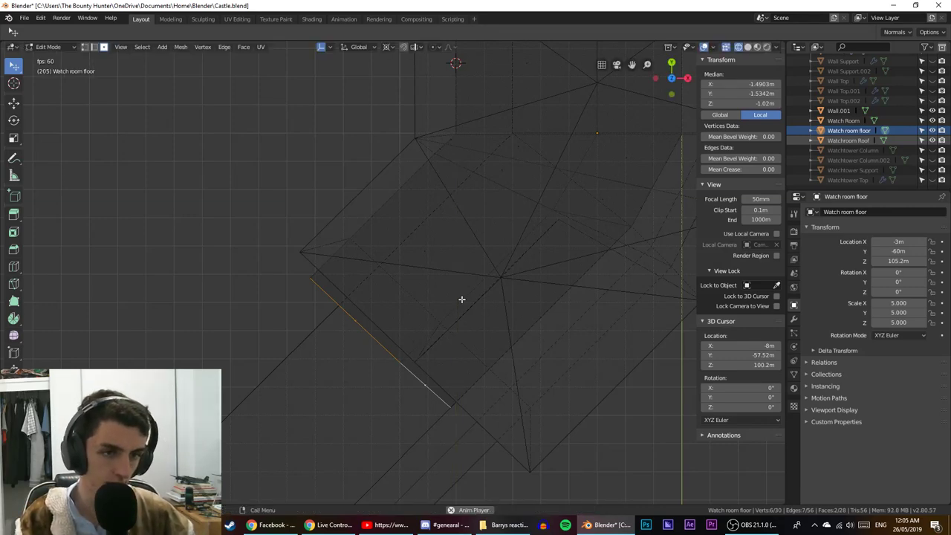
Select only the vertical edge at the outer corner of the shifted floor side, where it meets the wall line, in edge selection mode.
{"action": "scroll", "coordinate": [464, 294], "scroll_direction": "up", "scroll_amount": 6}
{"action": "scroll", "coordinate": [401, 211], "scroll_direction": "down", "scroll_amount": 6}
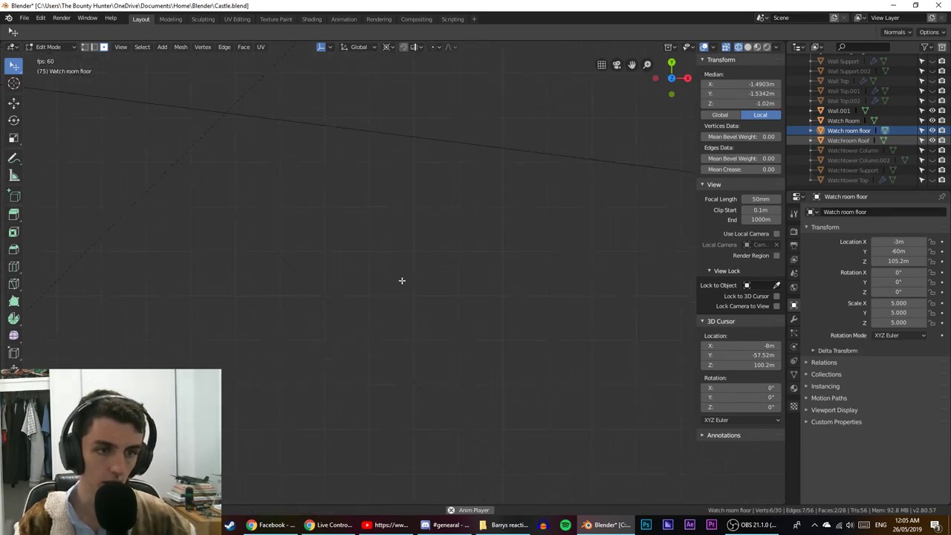
{"action": "middle_click_drag", "start_coordinate": [360, 503], "coordinate": [319, 425], "text": "shift"}
{"action": "key", "text": "Tab"}
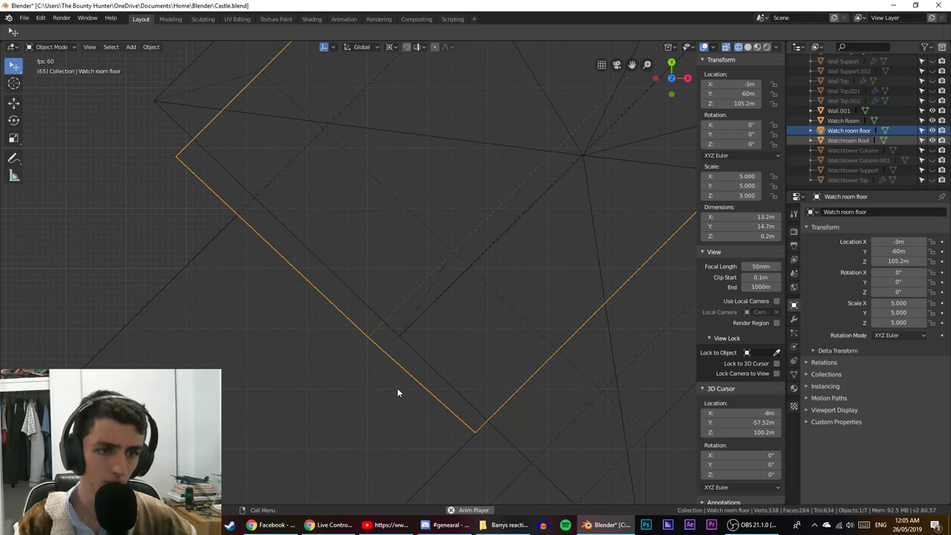
{"action": "key", "text": "Tab"}
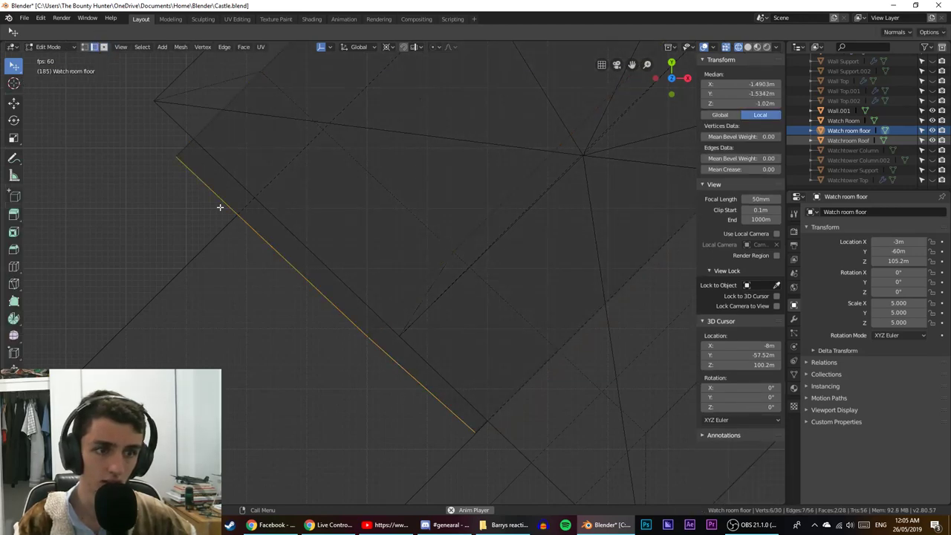
{"action": "left_click", "coordinate": [472, 438]}
{"action": "scroll", "coordinate": [376, 362], "scroll_direction": "up", "scroll_amount": 2}
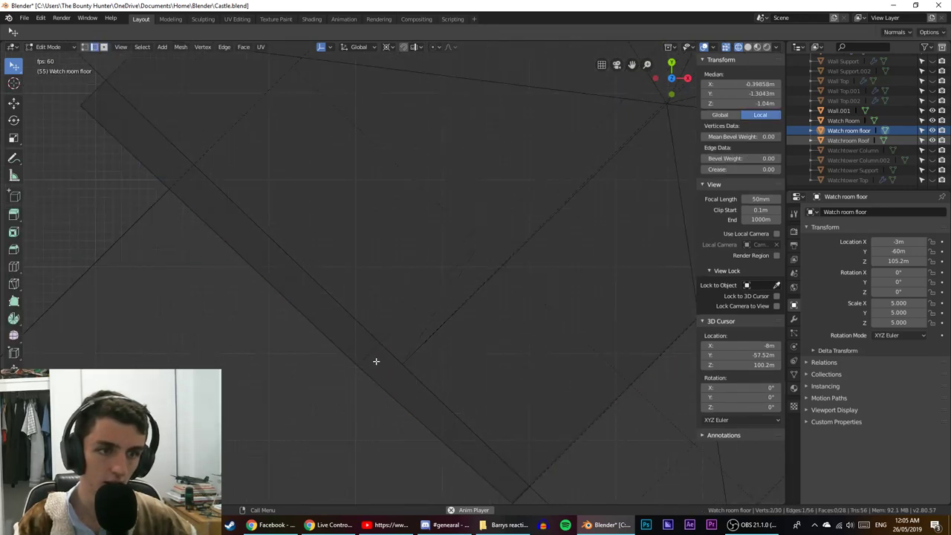
{"action": "scroll", "coordinate": [376, 361], "scroll_direction": "down", "scroll_amount": 1}
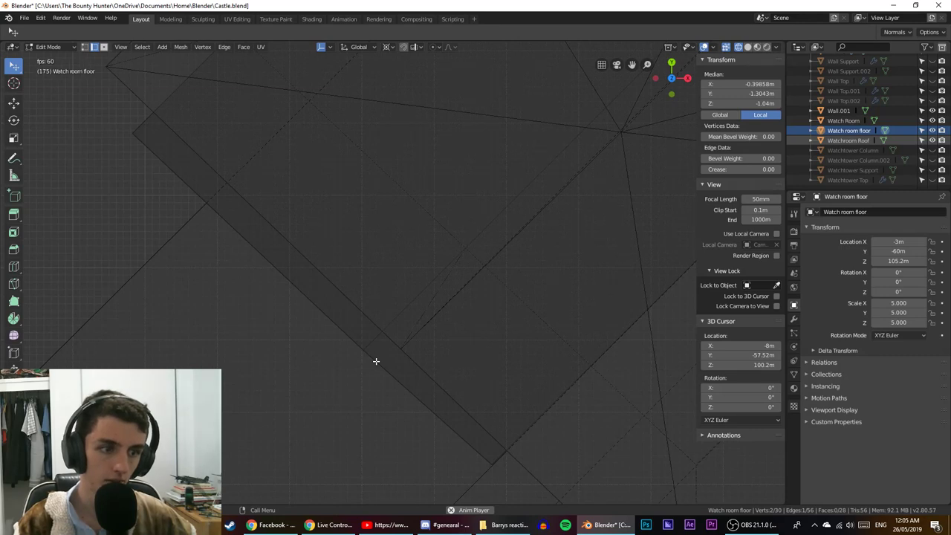
{"action": "middle_click_drag", "start_coordinate": [388, 409], "coordinate": [481, 278]}
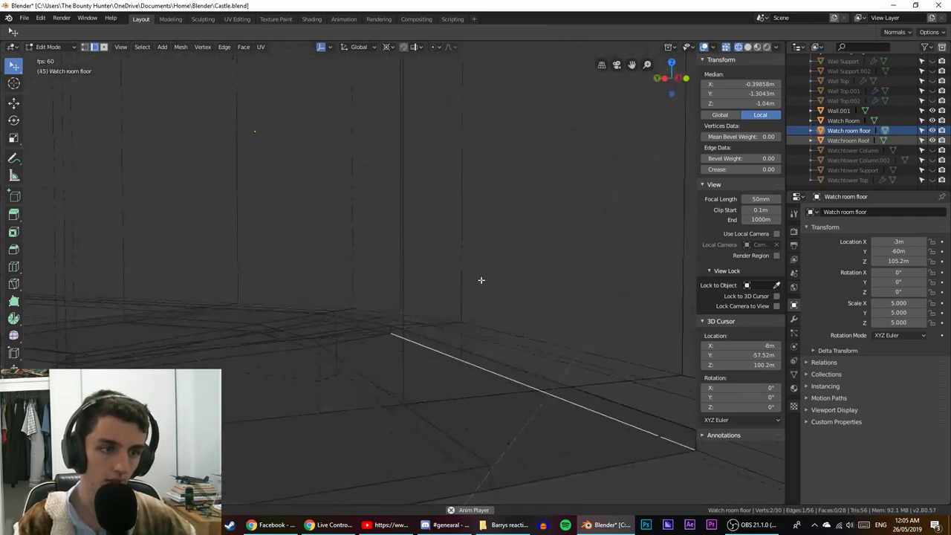
{"action": "key", "text": "KP_7"}
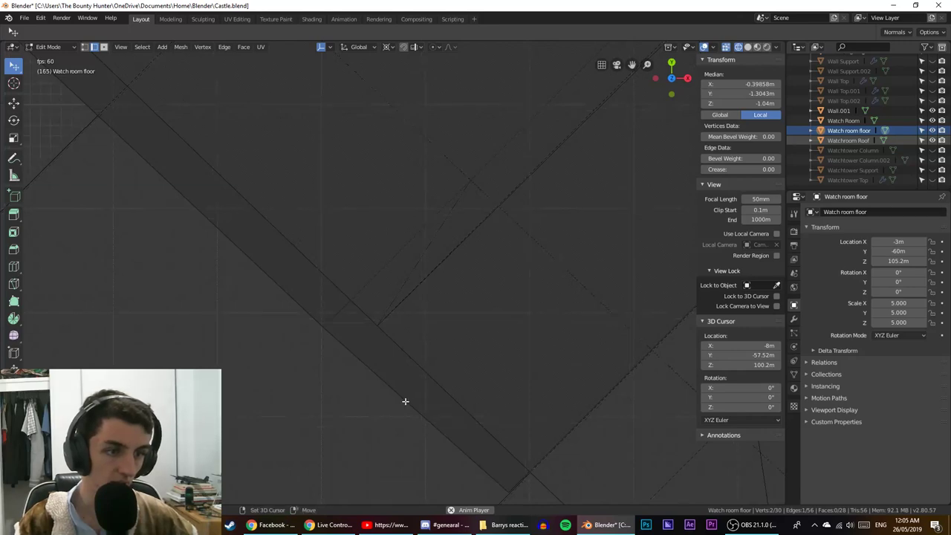
{"action": "middle_click_drag", "start_coordinate": [406, 402], "coordinate": [581, 427], "text": "shift"}
{"action": "left_click", "coordinate": [567, 483]}
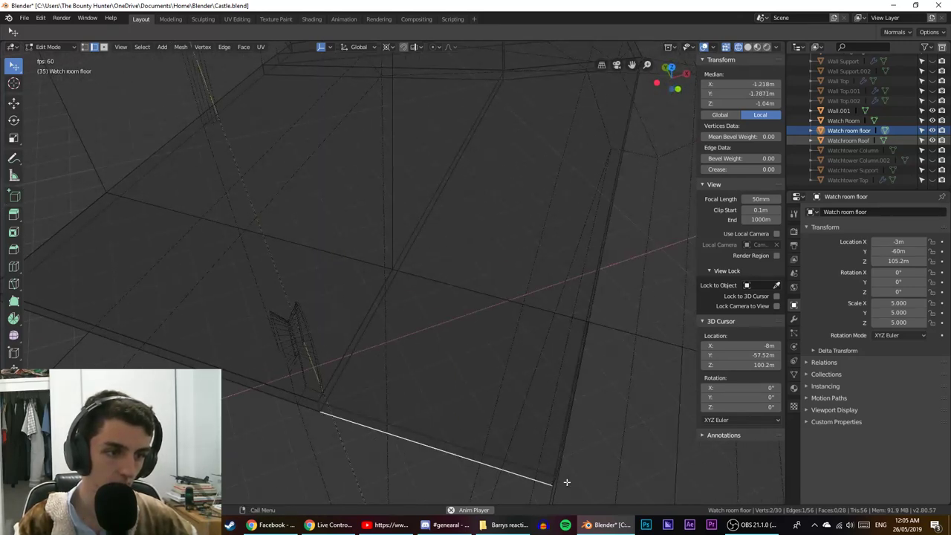
{"action": "left_click", "coordinate": [564, 482]}
{"action": "key", "text": "KP_7"}
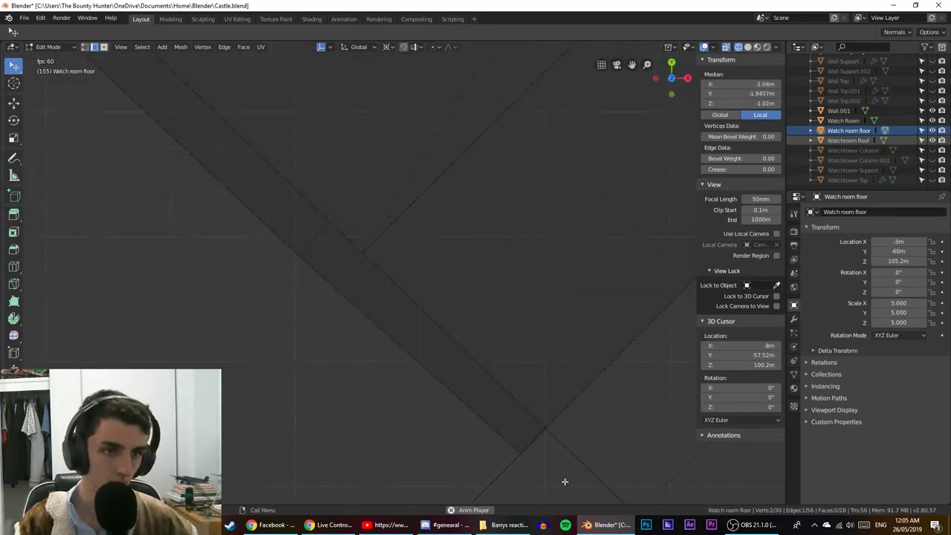
Move the selected corner edge outward along the wall line to a local median of X -1.0506 m and Y -1.9596 m.
{"action": "key", "text": "g"}
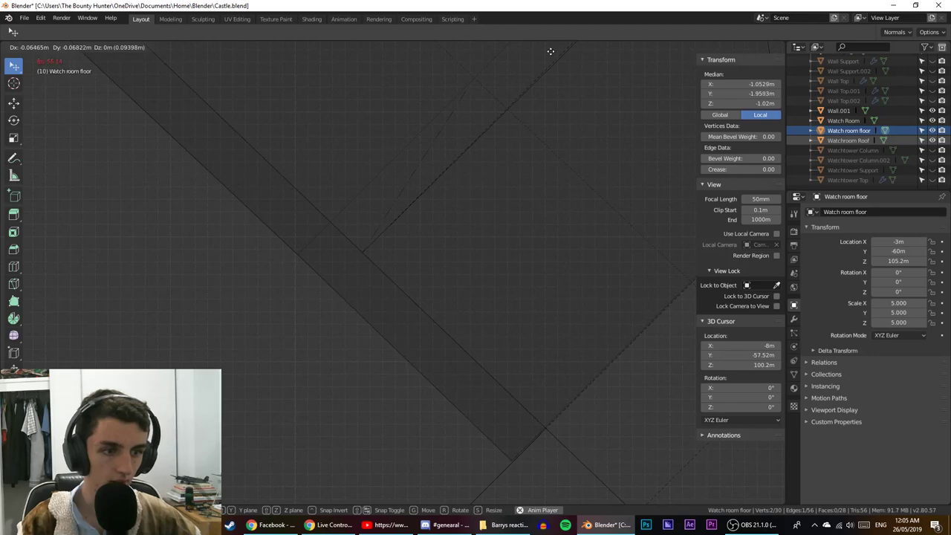
{"action": "right_click", "coordinate": [551, 59]}
{"action": "scroll", "coordinate": [491, 87], "scroll_direction": "down", "scroll_amount": 5}
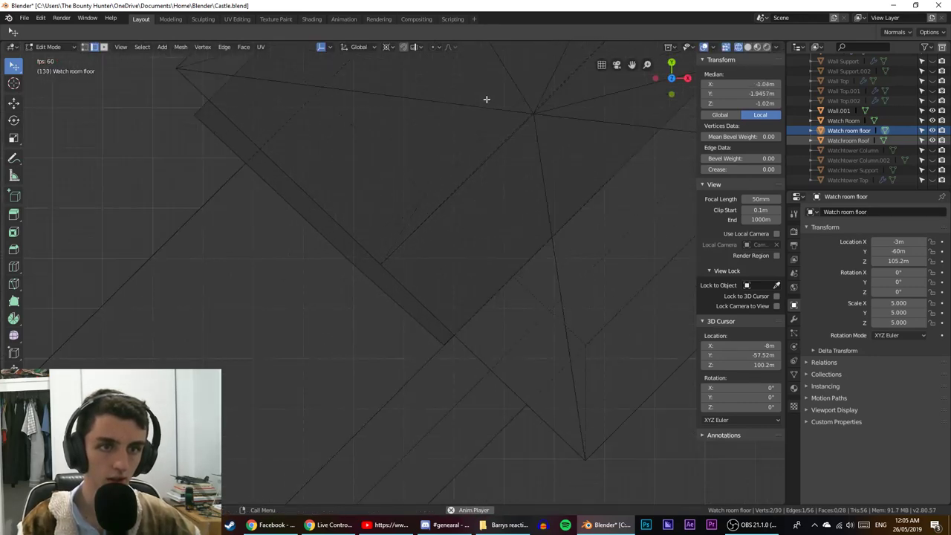
{"action": "middle_click_drag", "start_coordinate": [486, 110], "coordinate": [488, 116], "text": "shift"}
{"action": "scroll", "coordinate": [488, 117], "scroll_direction": "up", "scroll_amount": 4}
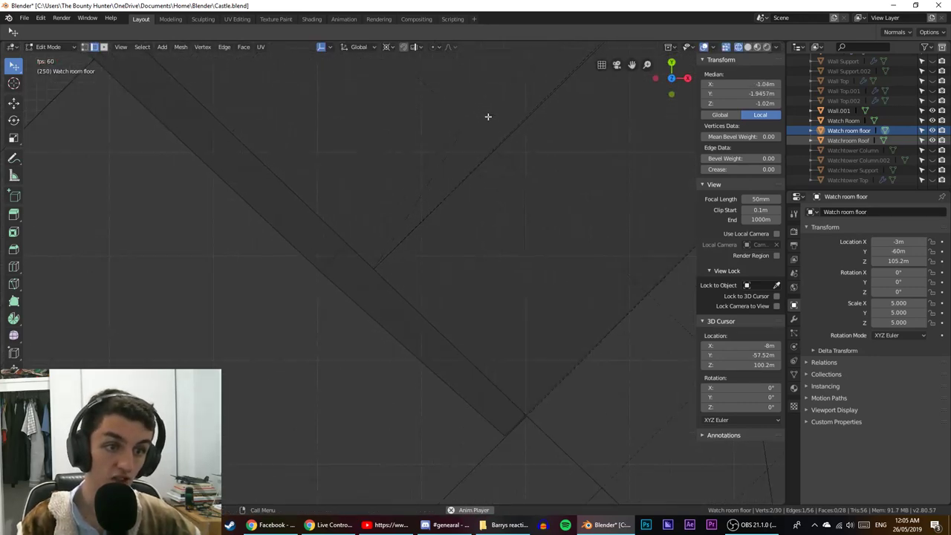
{"action": "middle_click_drag", "start_coordinate": [469, 209], "coordinate": [416, 109], "text": "shift"}
{"action": "scroll", "coordinate": [448, 107], "scroll_direction": "up", "scroll_amount": 3}
{"action": "middle_click_drag", "start_coordinate": [453, 163], "coordinate": [379, 235], "text": "shift"}
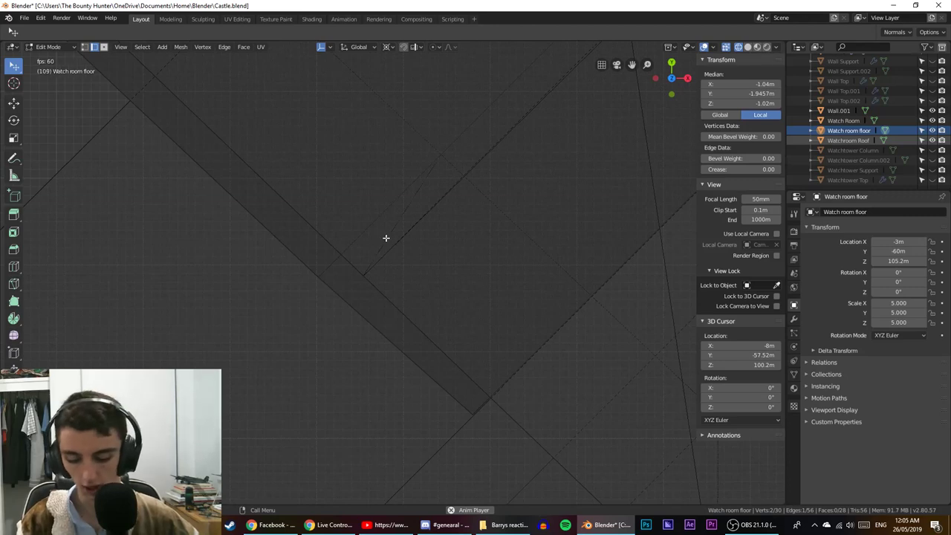
{"action": "key", "text": "g"}
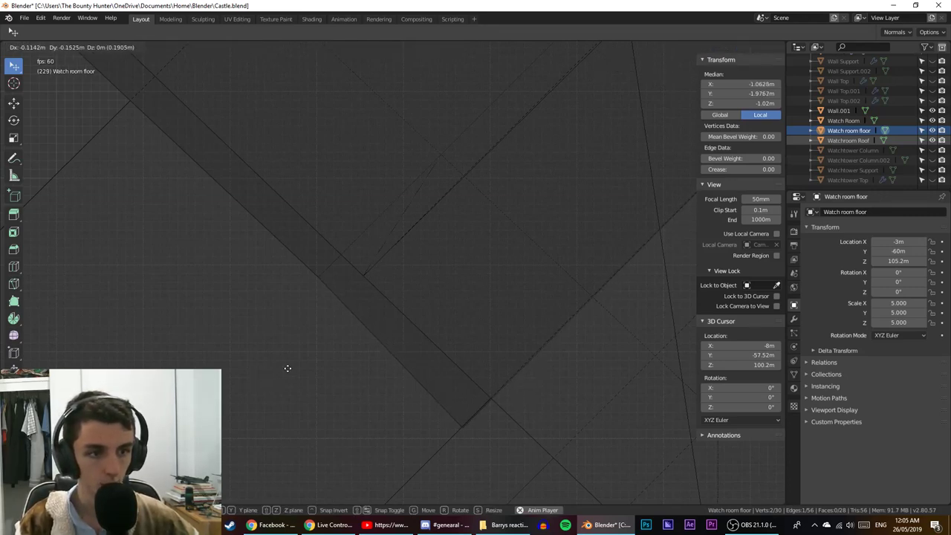
{"action": "left_click", "coordinate": [339, 298]}
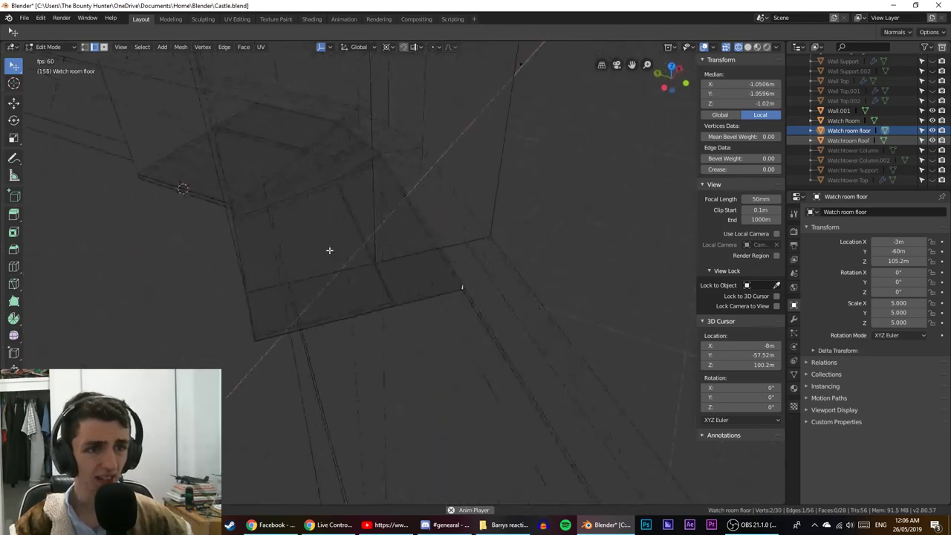
In solid shading and face selection mode, select the two adjoining side faces at the floor end where the straight wall continues.
{"action": "key", "text": "Tab"}
{"action": "key", "text": "Tab"}
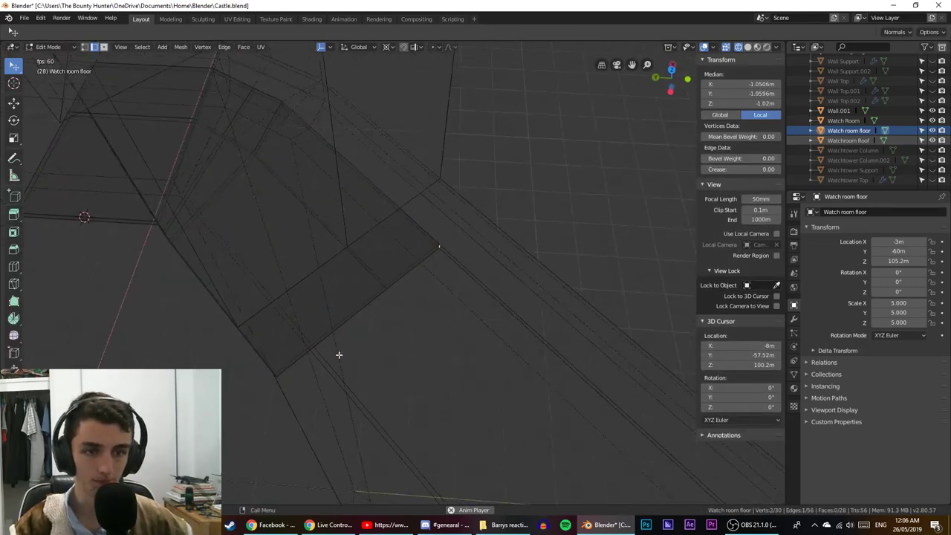
{"action": "key", "text": "shift+z"}
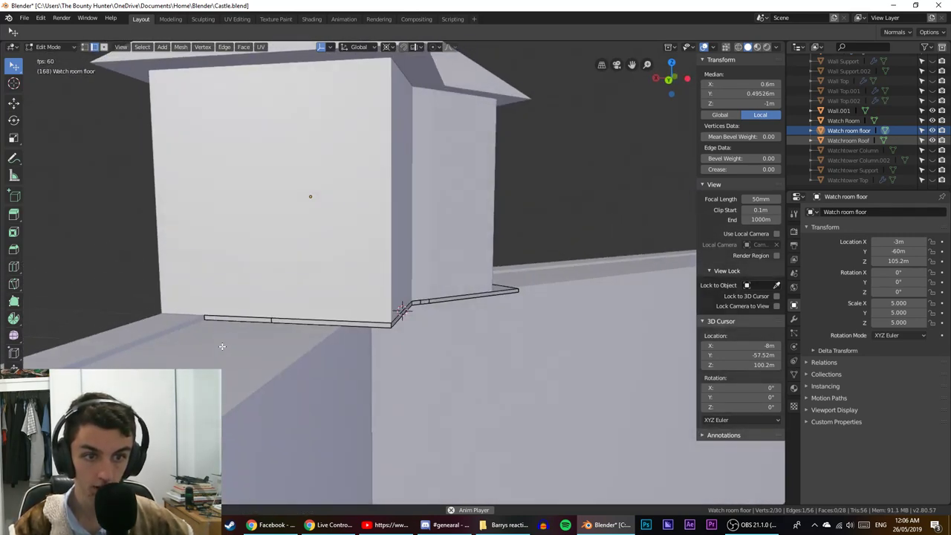
{"action": "left_click", "coordinate": [204, 319]}
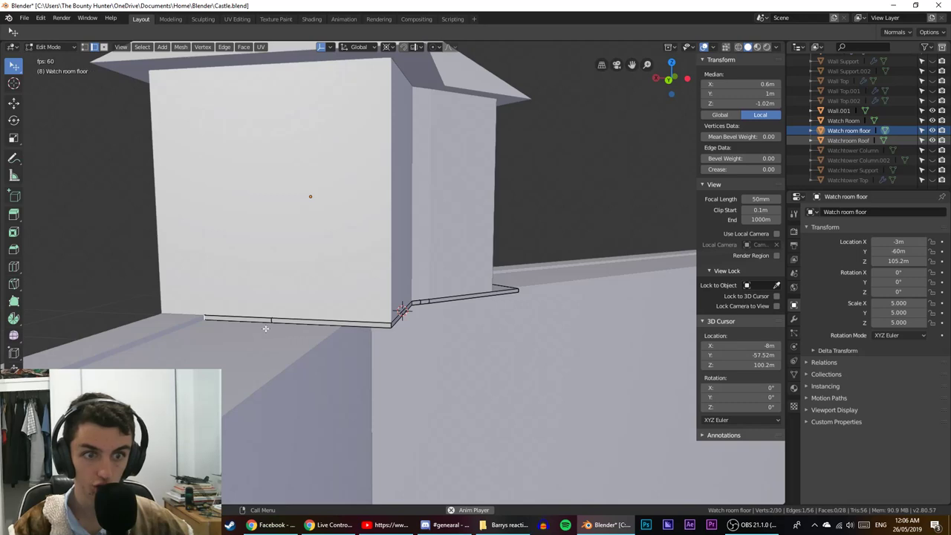
{"action": "left_click", "coordinate": [104, 47]}
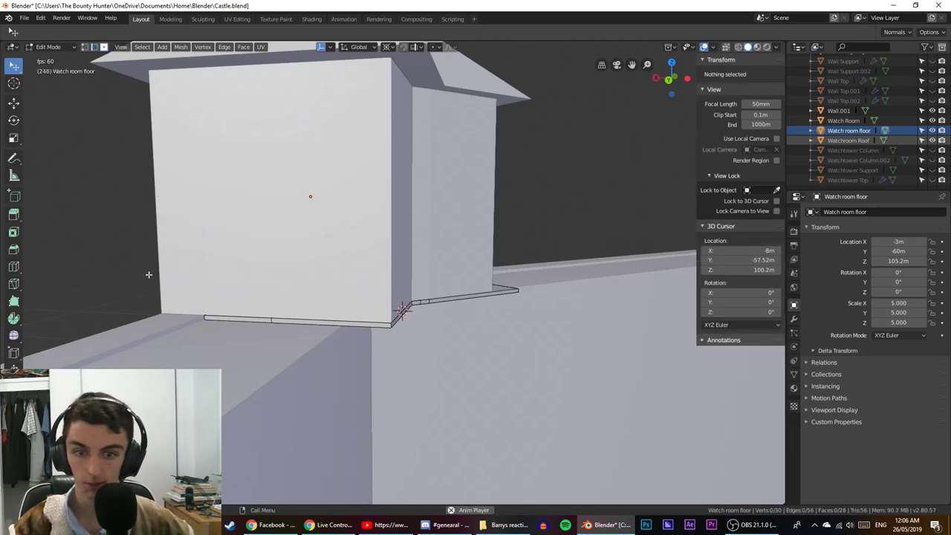
{"action": "left_click", "coordinate": [249, 317]}
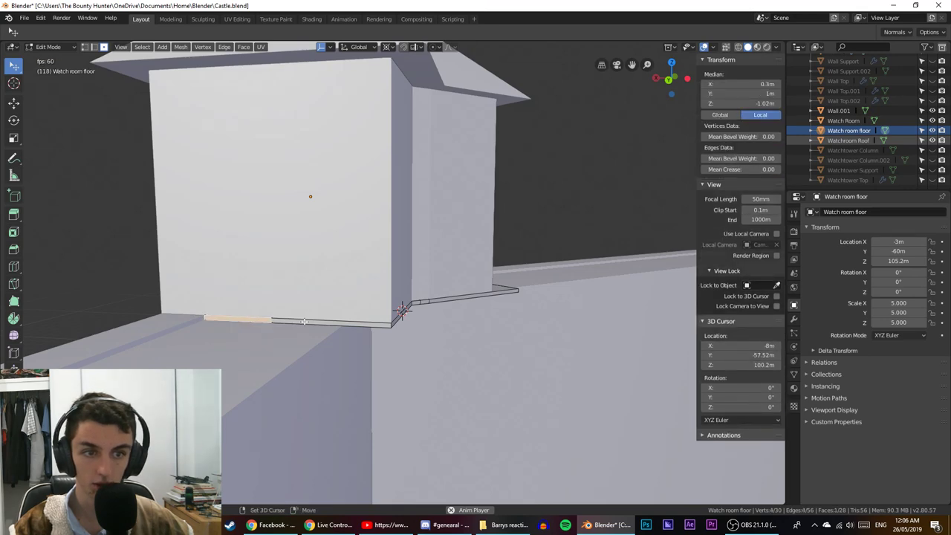
{"action": "left_click", "coordinate": [305, 323], "text": "shift"}
In top wireframe view, move the two selected end faces along Y to a local median Y of 1.4 m, past the roof edge.
{"action": "key", "text": "KP_7"}
{"action": "scroll", "coordinate": [314, 323], "scroll_direction": "up", "scroll_amount": 4}
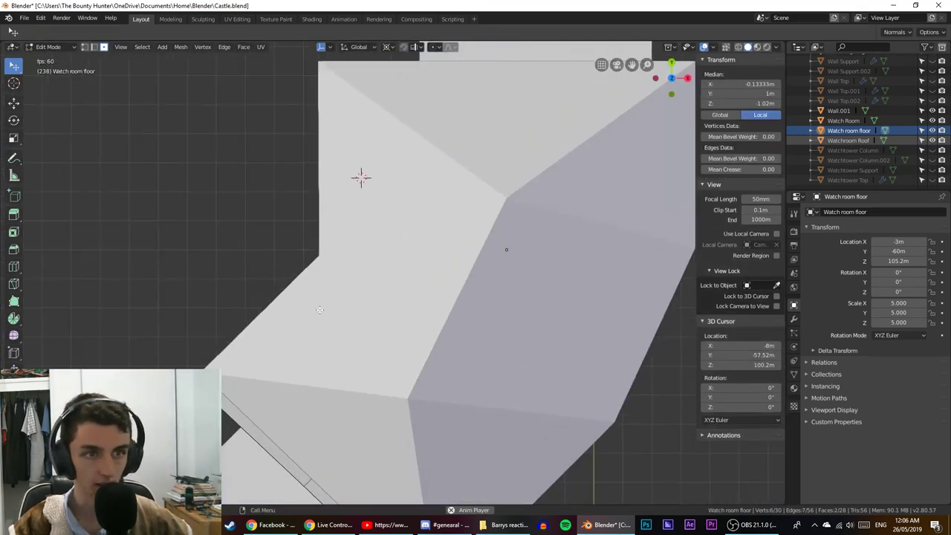
{"action": "key", "text": "shift+z"}
{"action": "middle_click_drag", "start_coordinate": [372, 237], "coordinate": [273, 527], "text": "shift"}
{"action": "scroll", "coordinate": [312, 431], "scroll_direction": "up", "scroll_amount": 3}
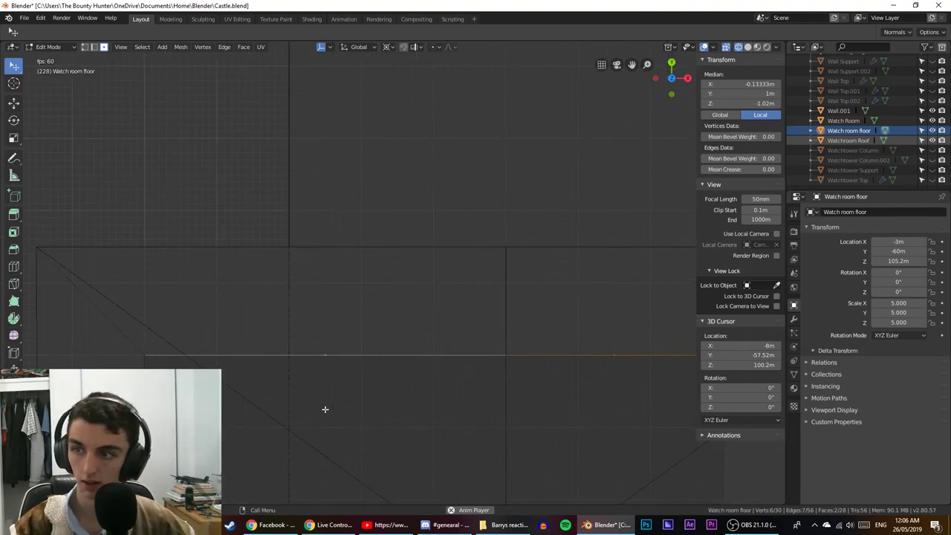
{"action": "key", "text": "g"}
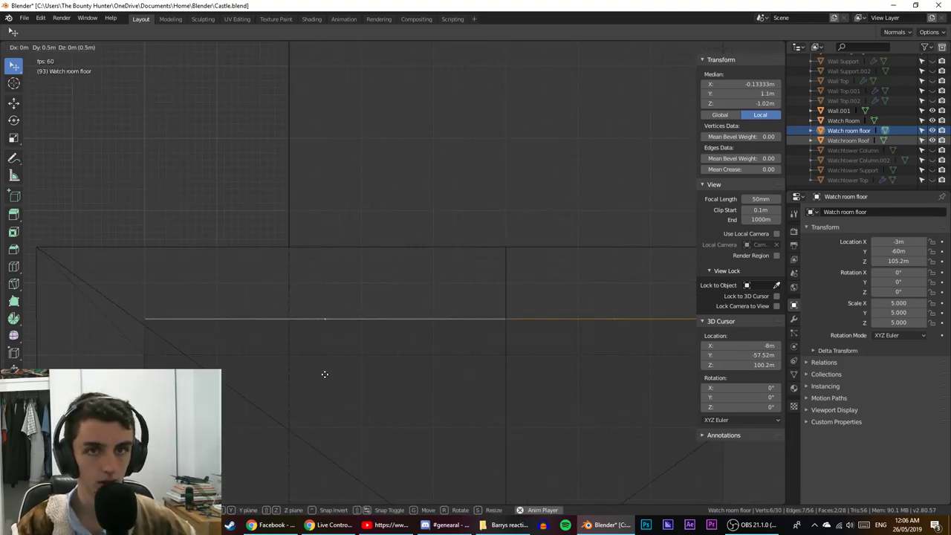
{"action": "right_click", "coordinate": [325, 375]}
{"action": "scroll", "coordinate": [325, 375], "scroll_direction": "down", "scroll_amount": 5}
{"action": "key", "text": "g"}
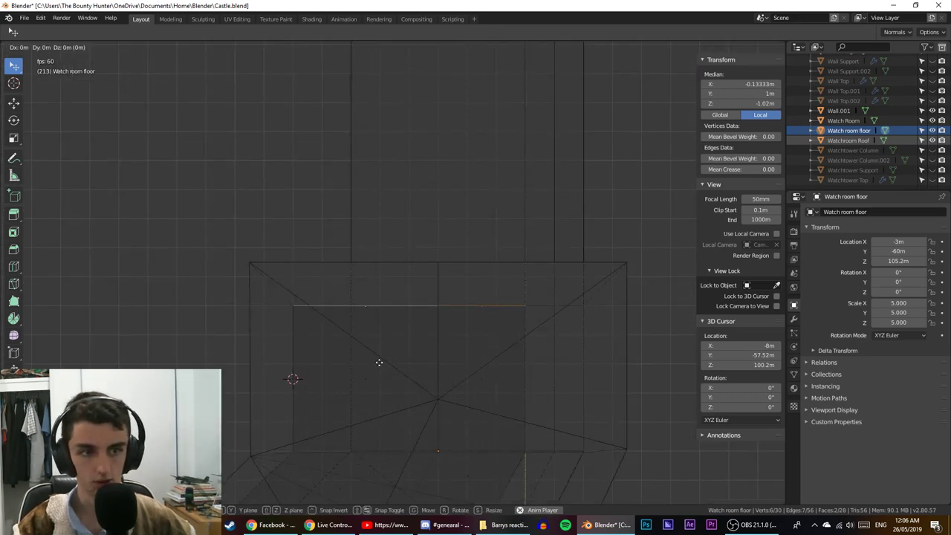
{"action": "left_click", "coordinate": [390, 312]}
{"action": "scroll", "coordinate": [391, 340], "scroll_direction": "down", "scroll_amount": 6}
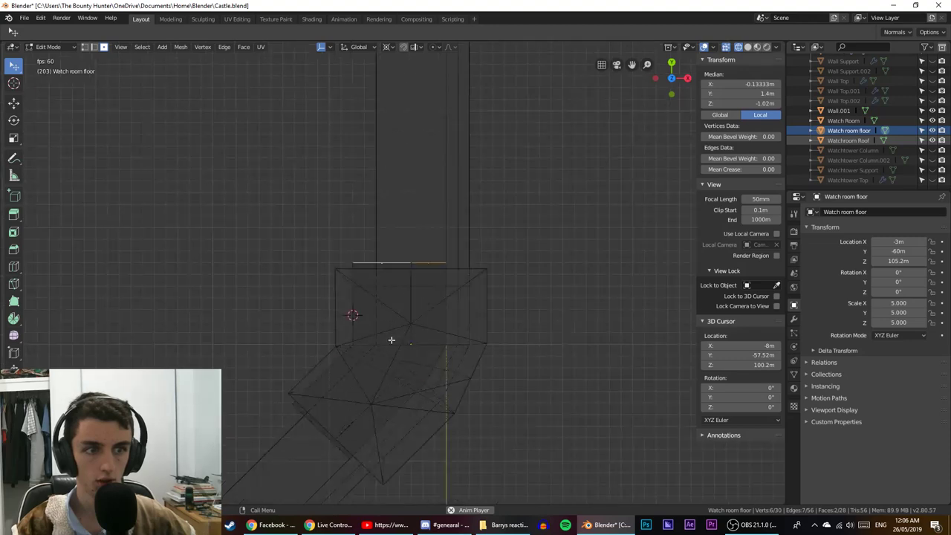
Select the four connected outer side faces of the floor, from the straight section around the inner bend to the diagonal section.
{"action": "scroll", "coordinate": [392, 340], "scroll_direction": "up", "scroll_amount": 1}
{"action": "mouse_move", "coordinate": [392, 340]}
{"action": "middle_mouse_down"}
{"action": "mouse_move", "coordinate": [527, 255]}
{"action": "mouse_move", "coordinate": [495, 278]}
{"action": "middle_mouse_up"}
{"action": "key", "text": "shift+z"}
{"action": "middle_click_drag", "start_coordinate": [431, 352], "coordinate": [466, 283]}
{"action": "left_click", "coordinate": [466, 283]}
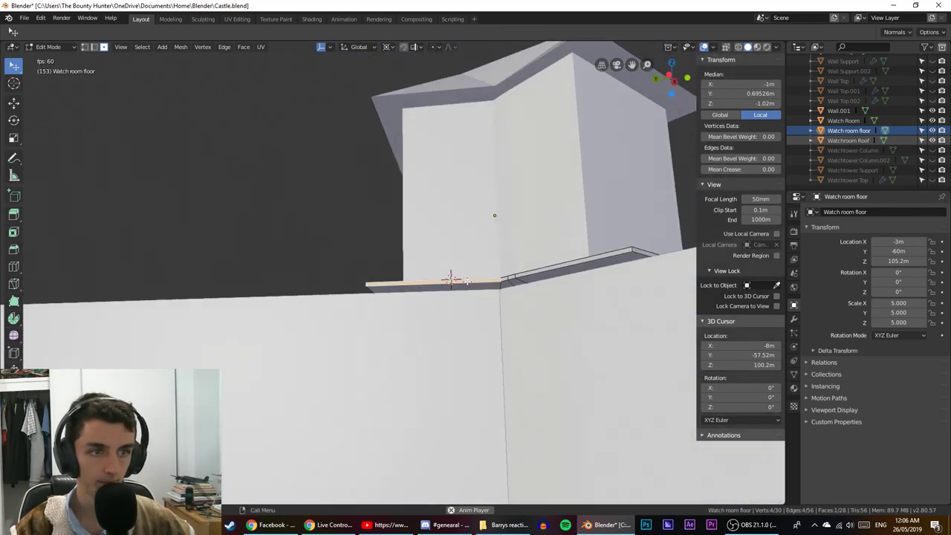
{"action": "left_click", "coordinate": [526, 275], "text": "shift"}
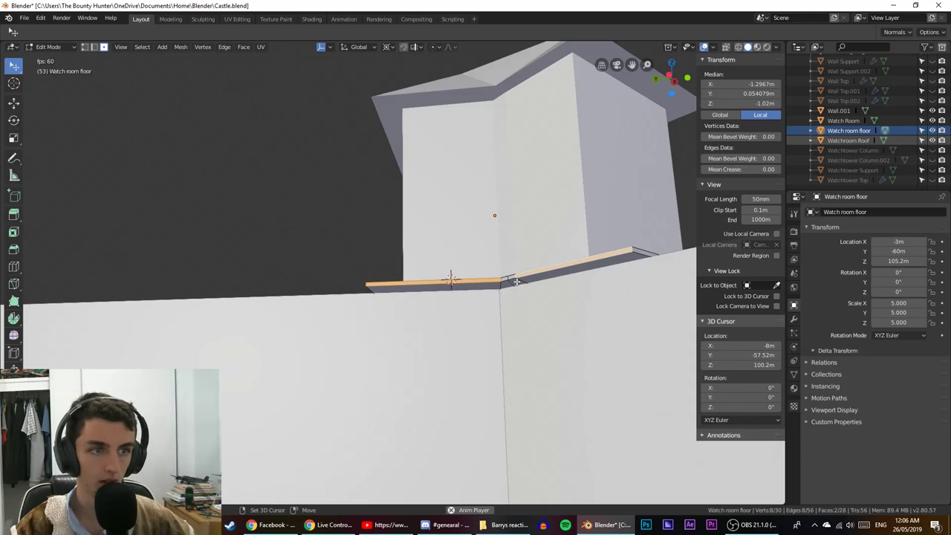
{"action": "left_click", "coordinate": [514, 281], "text": "shift"}
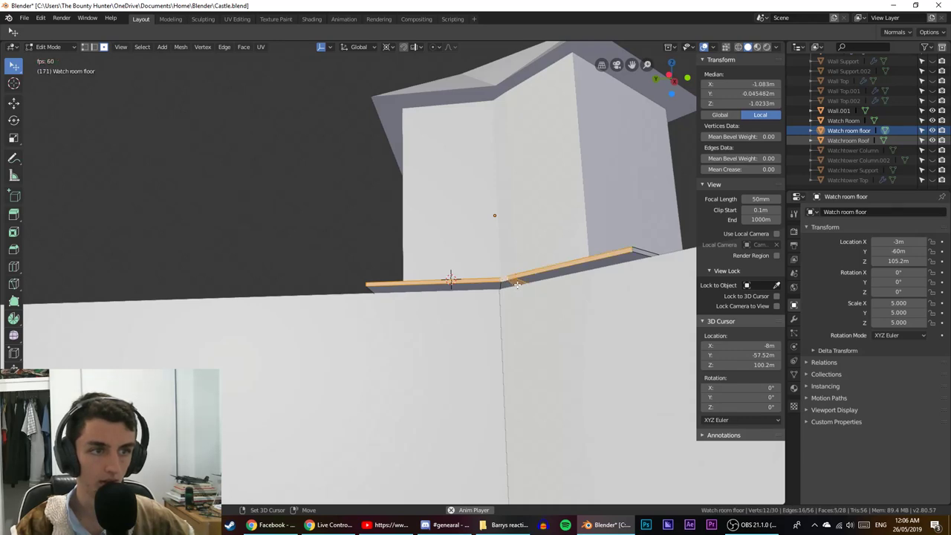
{"action": "left_click", "coordinate": [517, 285], "text": "shift"}
Try moving the four selected outer side faces by -0.4 m along X in top view, and undo the move.
{"action": "key", "text": "KP_7"}
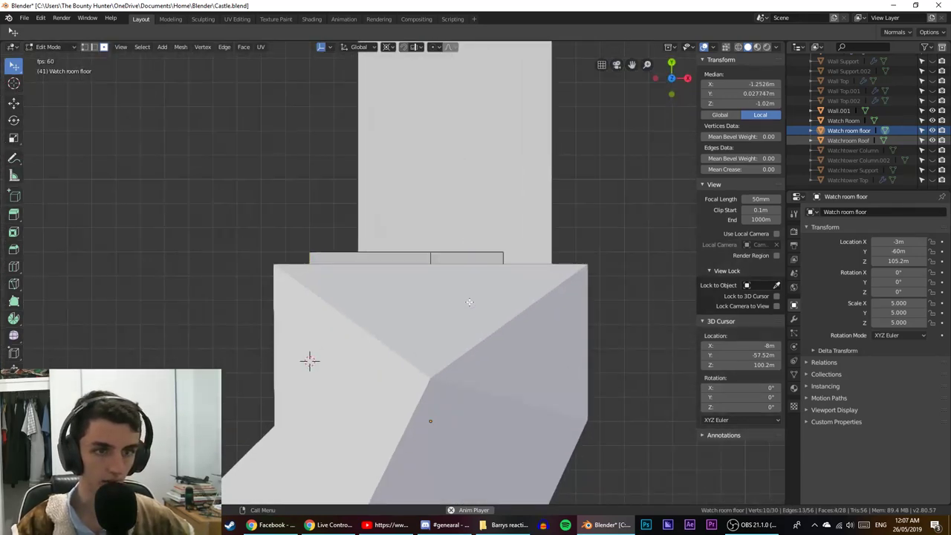
{"action": "middle_click_drag", "start_coordinate": [470, 302], "coordinate": [563, 257], "text": "shift"}
{"action": "scroll", "coordinate": [563, 257], "scroll_direction": "up", "scroll_amount": 3}
{"action": "key", "text": "shift+z"}
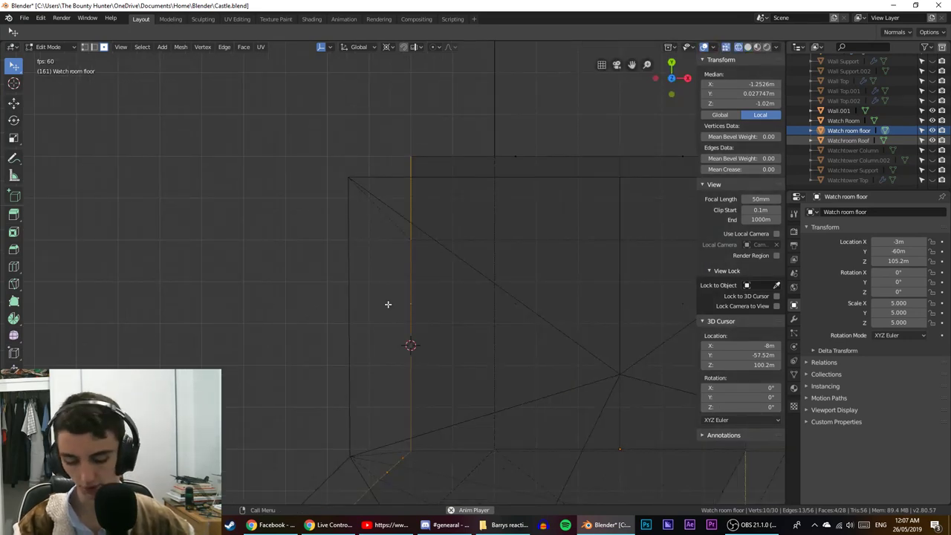
{"action": "key", "text": "g"}
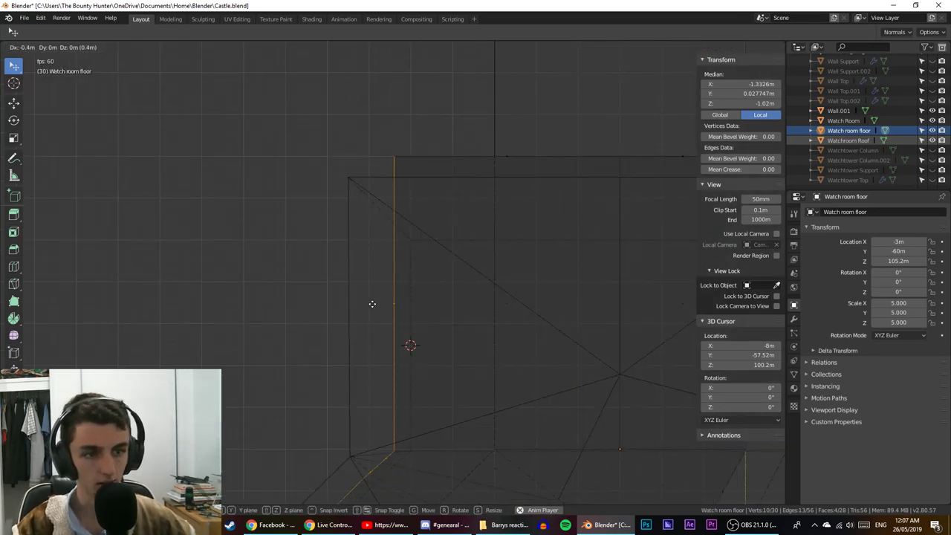
{"action": "left_click", "coordinate": [373, 304]}
{"action": "scroll", "coordinate": [364, 335], "scroll_direction": "down", "scroll_amount": 4}
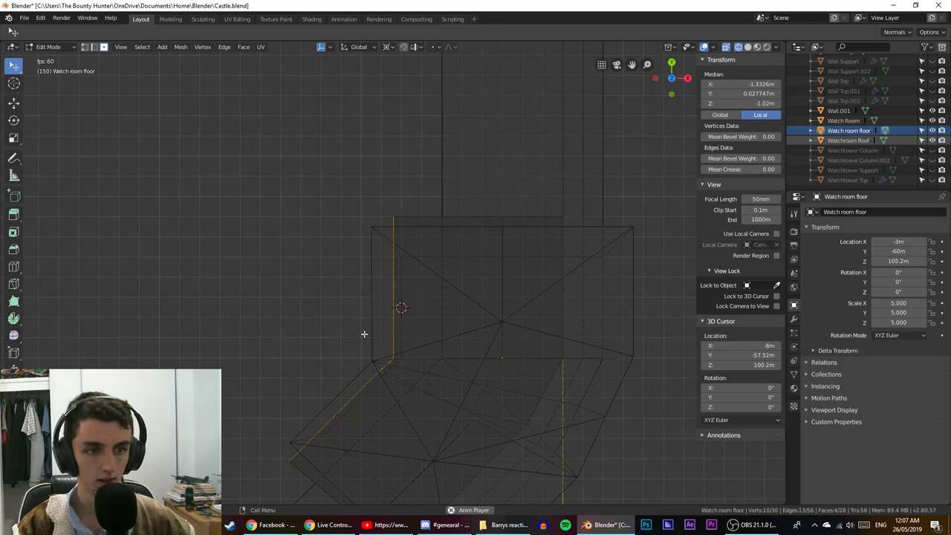
{"action": "middle_click_drag", "start_coordinate": [364, 334], "coordinate": [464, 294]}
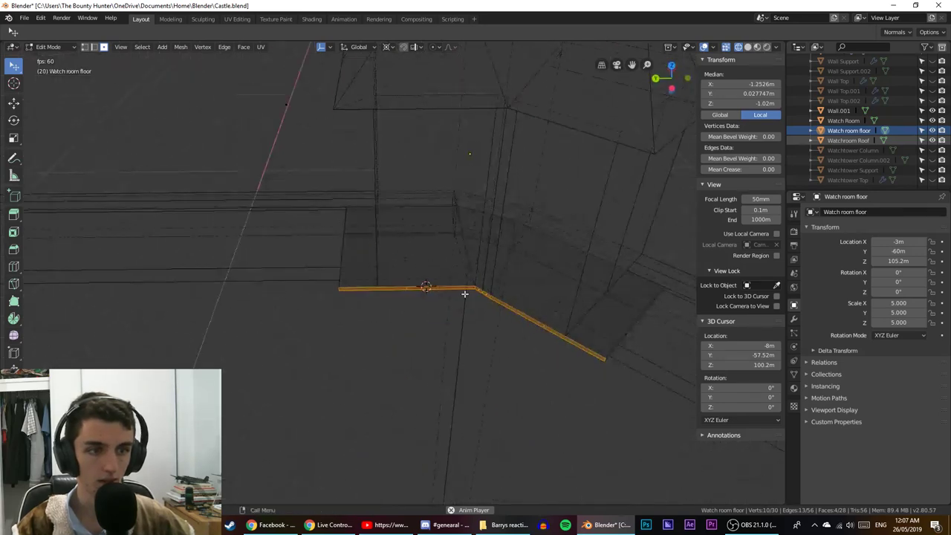
Select only the straight section's outer side face and move it by -1 m along X in top view.
{"action": "left_click", "coordinate": [419, 287]}
{"action": "left_click", "coordinate": [418, 287]}
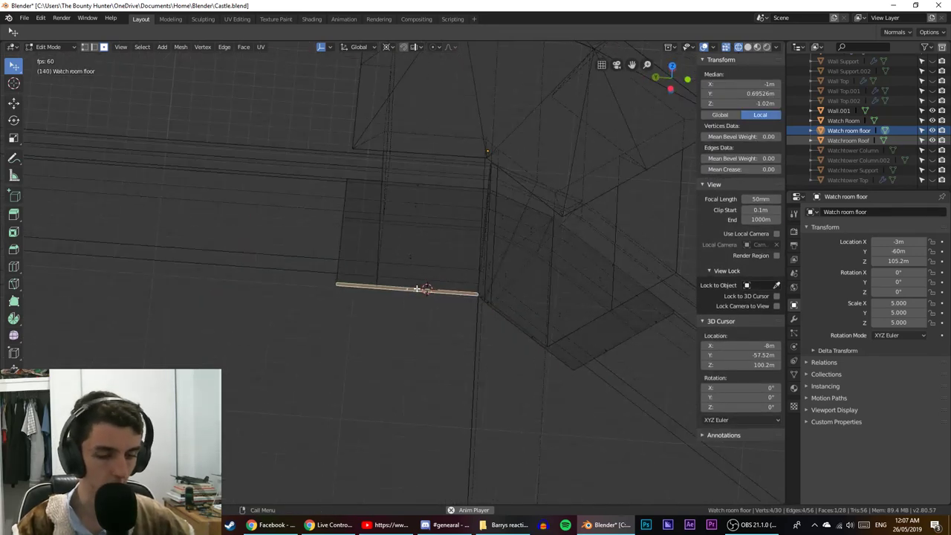
{"action": "key", "text": "KP_1"}
{"action": "key", "text": "g"}
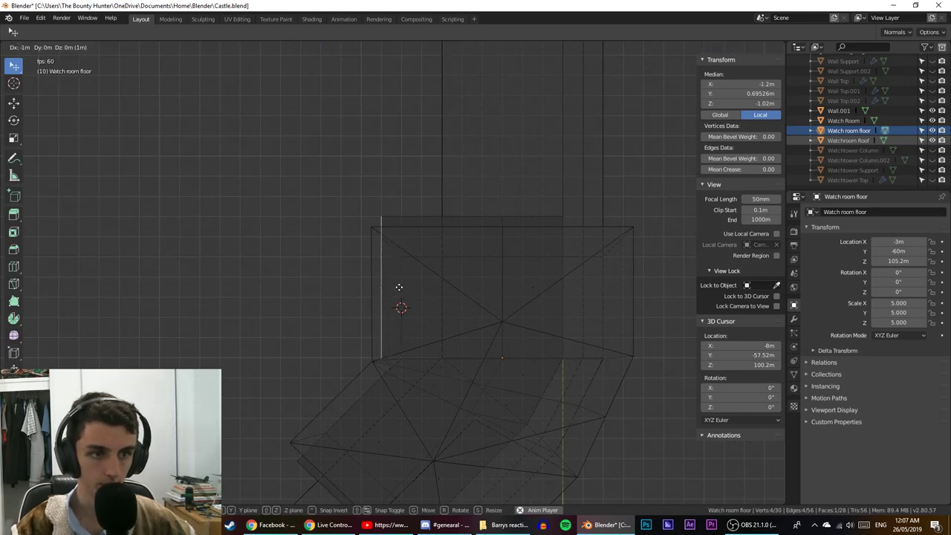
{"action": "left_click", "coordinate": [399, 287]}
Select the small connecting face at the bend and the diagonal outer face, try moving them about -0.8 m in X and 0.2 m in Y, and undo.
{"action": "middle_click_drag", "start_coordinate": [400, 290], "coordinate": [482, 341]}
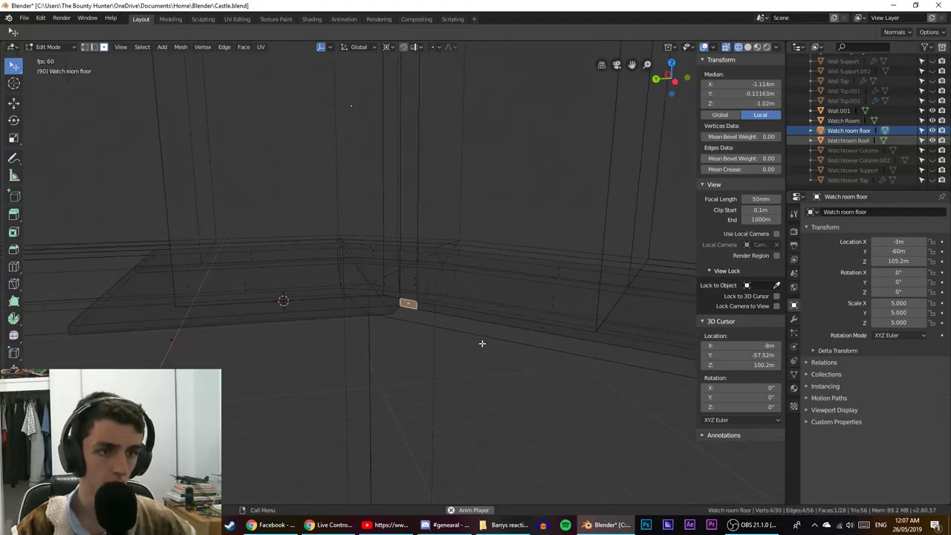
{"action": "left_click", "coordinate": [536, 325], "text": "shift"}
{"action": "key", "text": "KP_7"}
{"action": "key", "text": "g"}
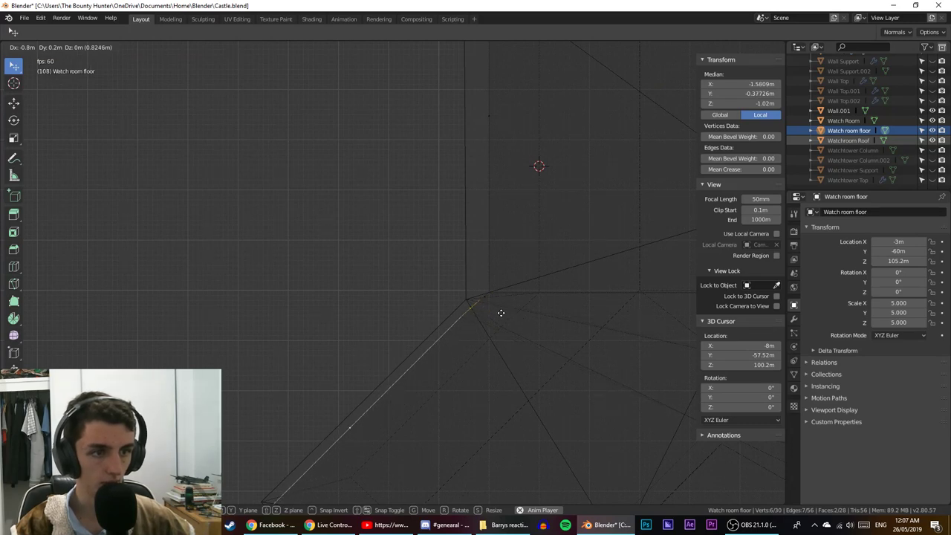
{"action": "left_click", "coordinate": [505, 316]}
{"action": "middle_click_drag", "start_coordinate": [506, 317], "coordinate": [394, 344]}
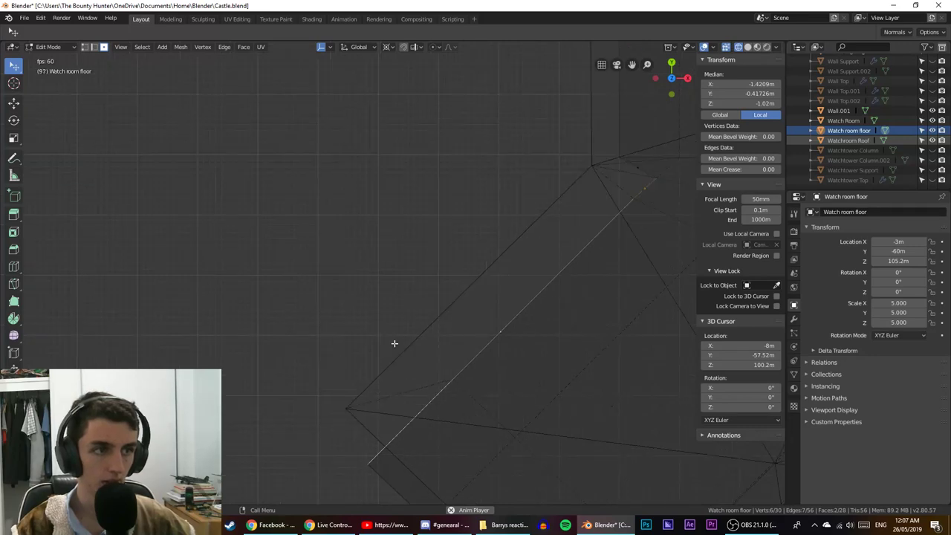
Try moving the same two faces about -0.5 m in X and 0.3 to 0.4 m in Y, and revert each attempt.
{"action": "key", "text": "g"}
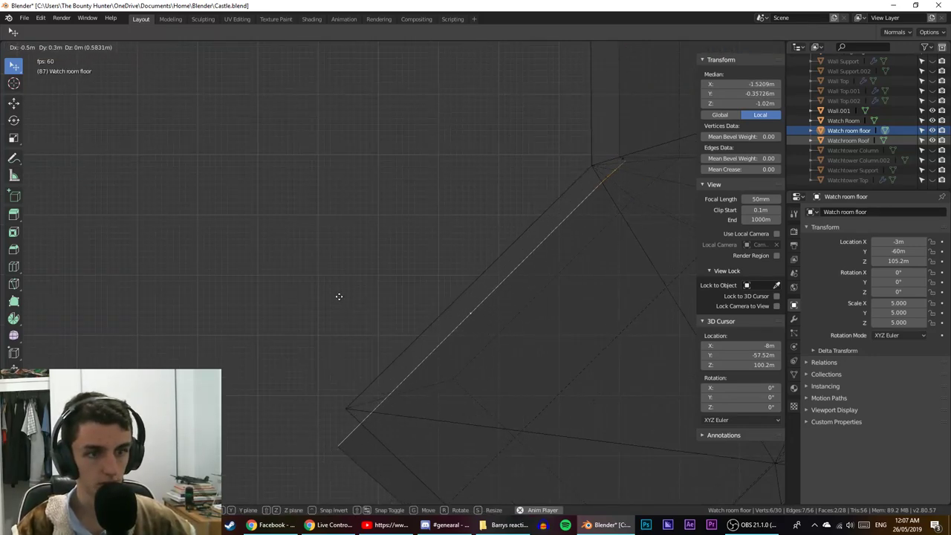
{"action": "left_click", "coordinate": [346, 290]}
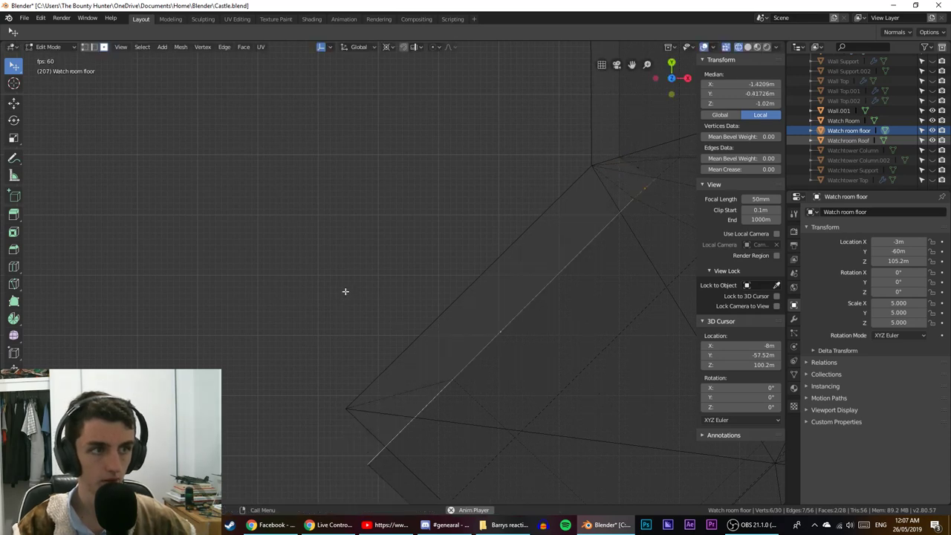
{"action": "key", "text": "g"}
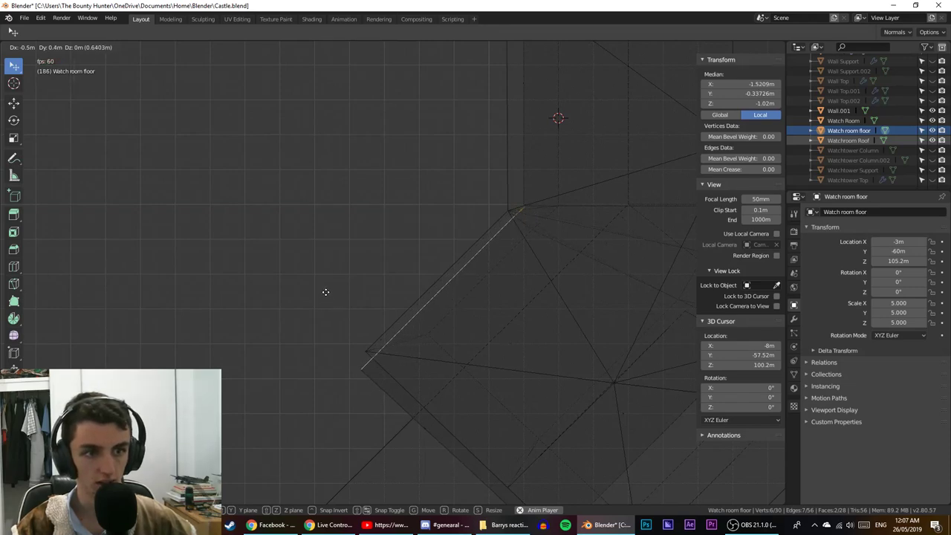
{"action": "right_click", "coordinate": [325, 291]}
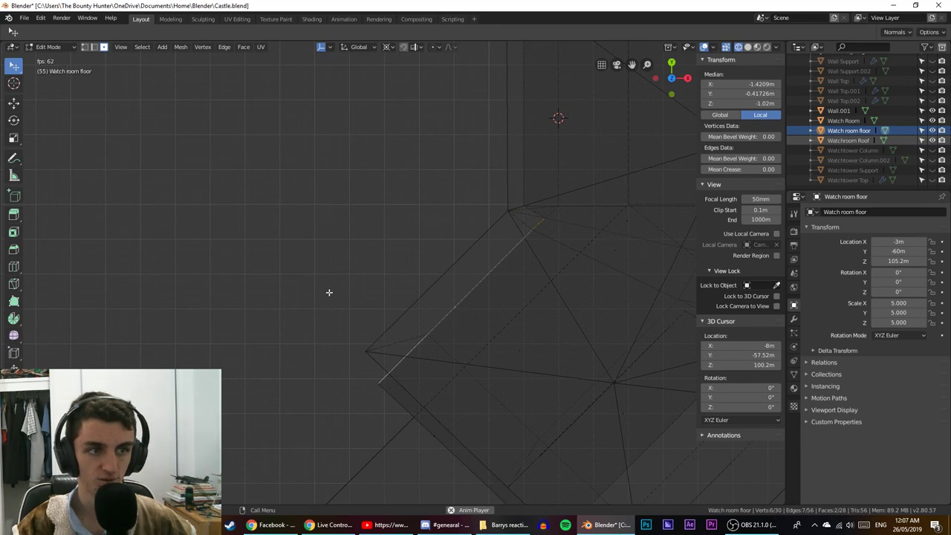
Try merging the three short vertical edges at the floor's outer bend at center, and undo the merge.
{"action": "middle_click_drag", "start_coordinate": [329, 293], "coordinate": [291, 191]}
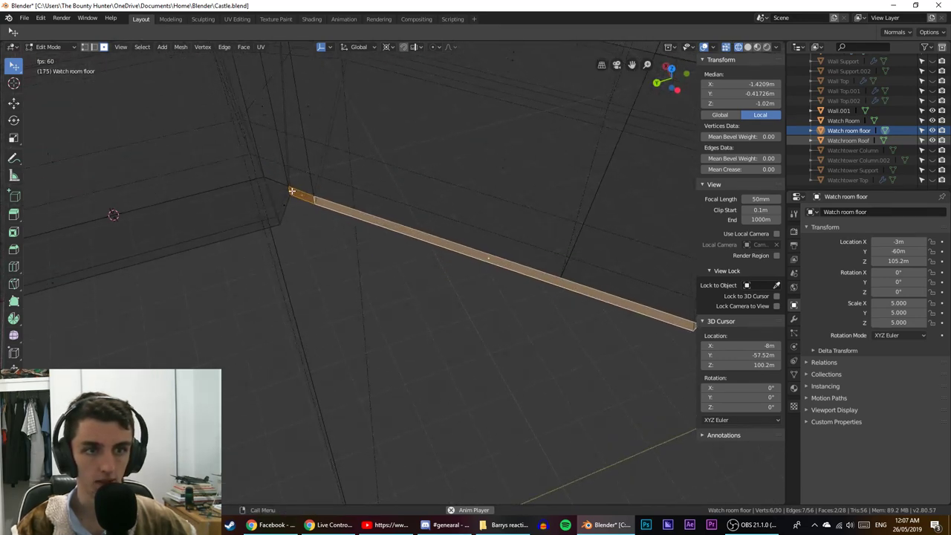
{"action": "left_click", "coordinate": [291, 191]}
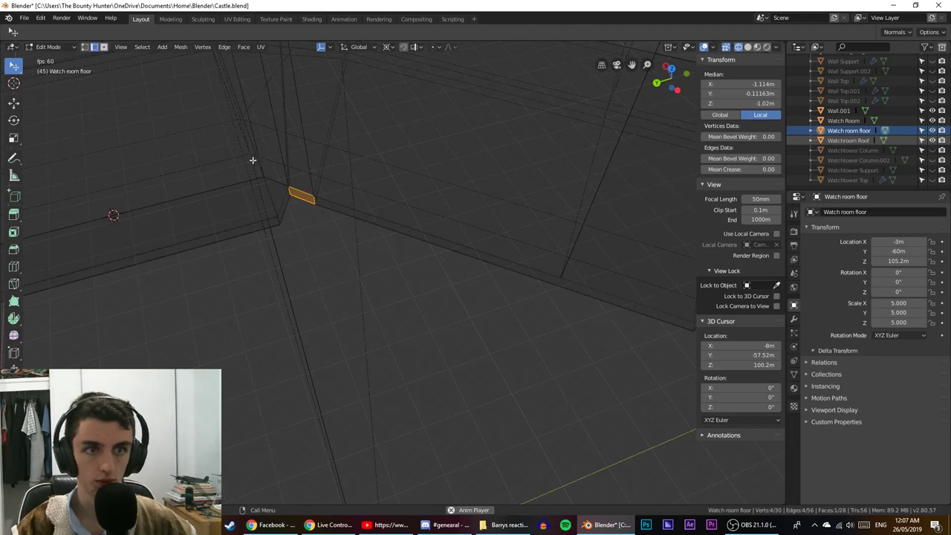
{"action": "left_click", "coordinate": [290, 191]}
{"action": "left_click", "coordinate": [315, 198], "text": "shift"}
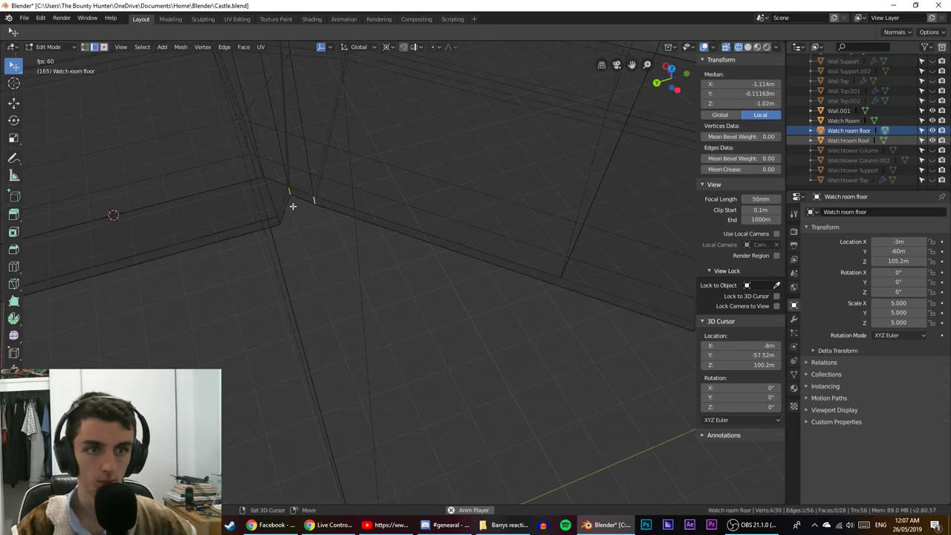
{"action": "left_click", "coordinate": [281, 216], "text": "shift"}
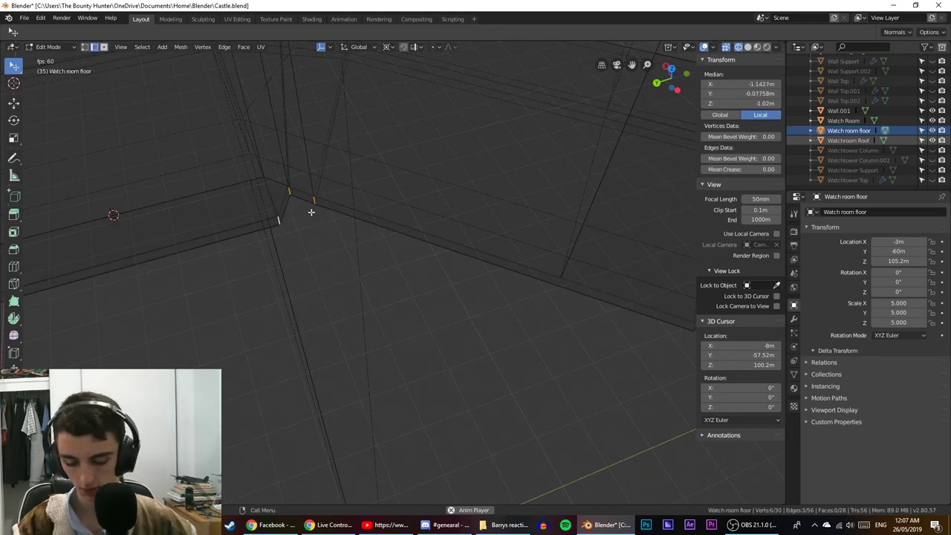
{"action": "key", "text": "alt+m"}
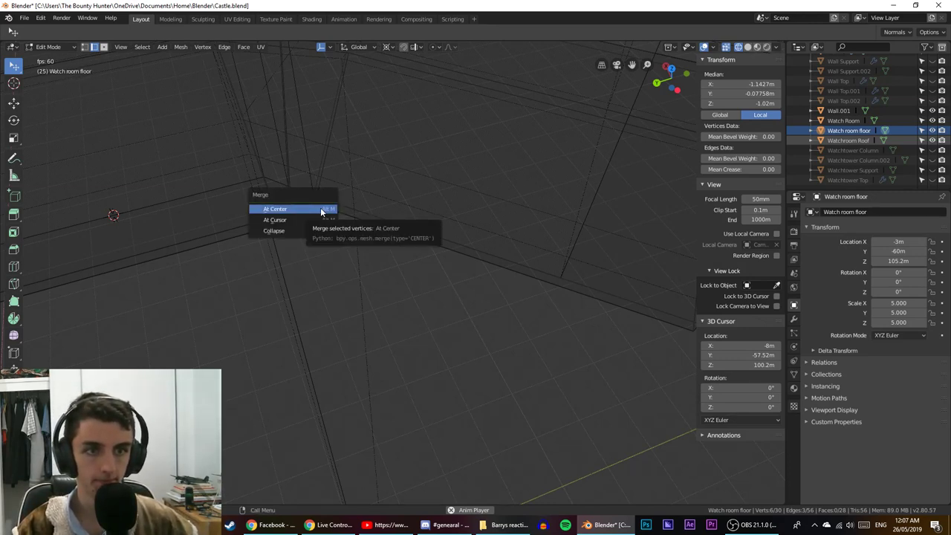
{"action": "left_click", "coordinate": [320, 208]}
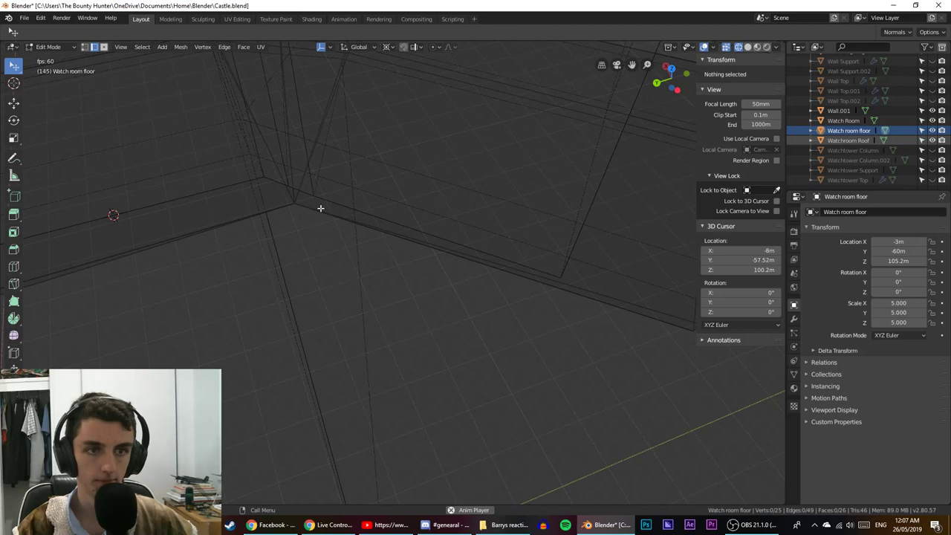
{"action": "middle_click_drag", "start_coordinate": [320, 208], "coordinate": [322, 149]}
{"action": "scroll", "coordinate": [320, 168], "scroll_direction": "down", "scroll_amount": 5}
{"action": "key", "text": "ctrl+z"}
{"action": "key", "text": "ctrl+z"}
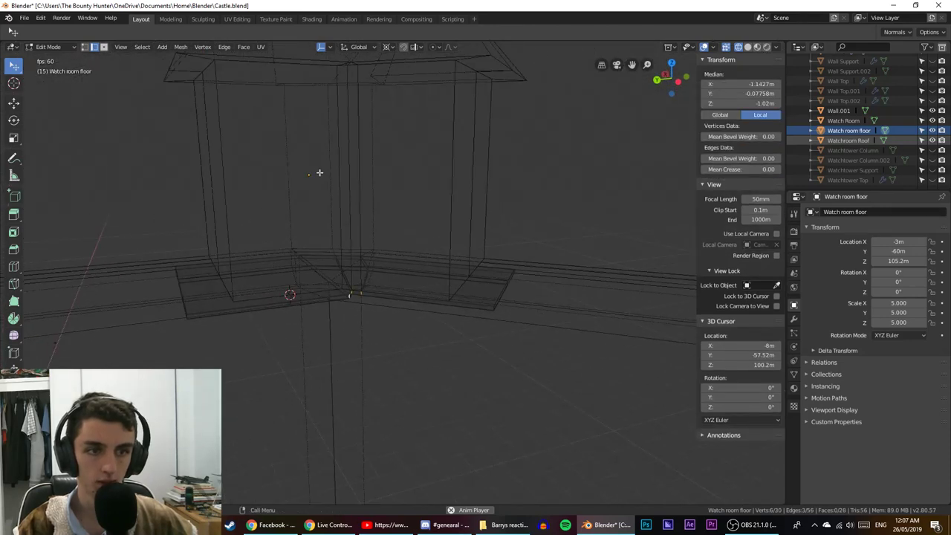
Try merging only the three upper vertices at the floor's outer bend at center, and undo the merge.
{"action": "scroll", "coordinate": [320, 173], "scroll_direction": "up", "scroll_amount": 7}
{"action": "middle_click_drag", "start_coordinate": [315, 220], "coordinate": [353, 168], "text": "shift"}
{"action": "scroll", "coordinate": [350, 171], "scroll_direction": "up", "scroll_amount": 1}
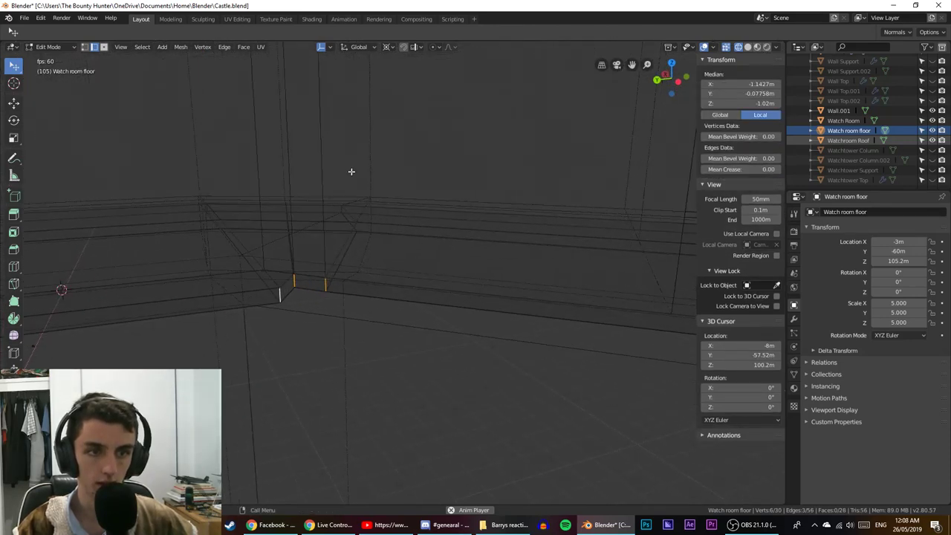
{"action": "left_click", "coordinate": [85, 46]}
{"action": "left_click", "coordinate": [280, 289]}
{"action": "left_click", "coordinate": [294, 275], "text": "shift"}
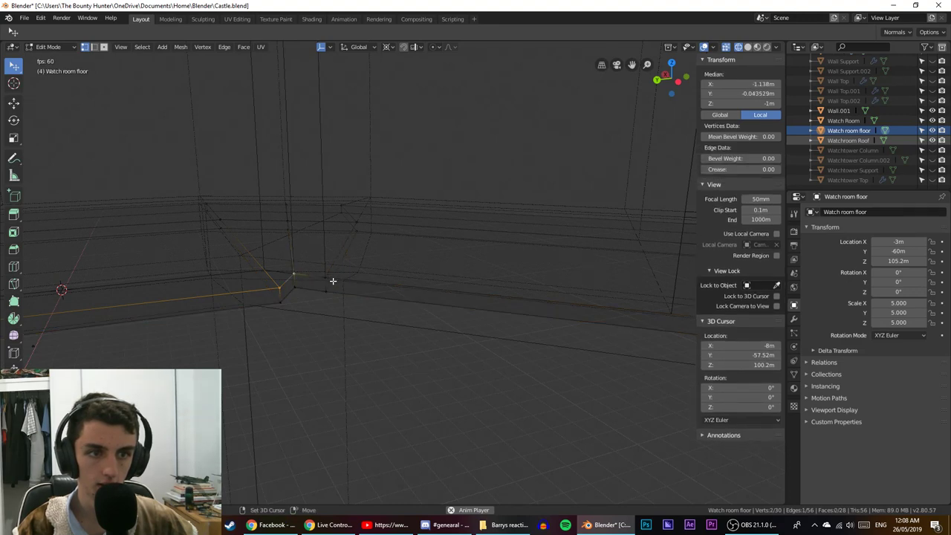
{"action": "left_click", "coordinate": [333, 281], "text": "shift"}
{"action": "key", "text": "alt+m"}
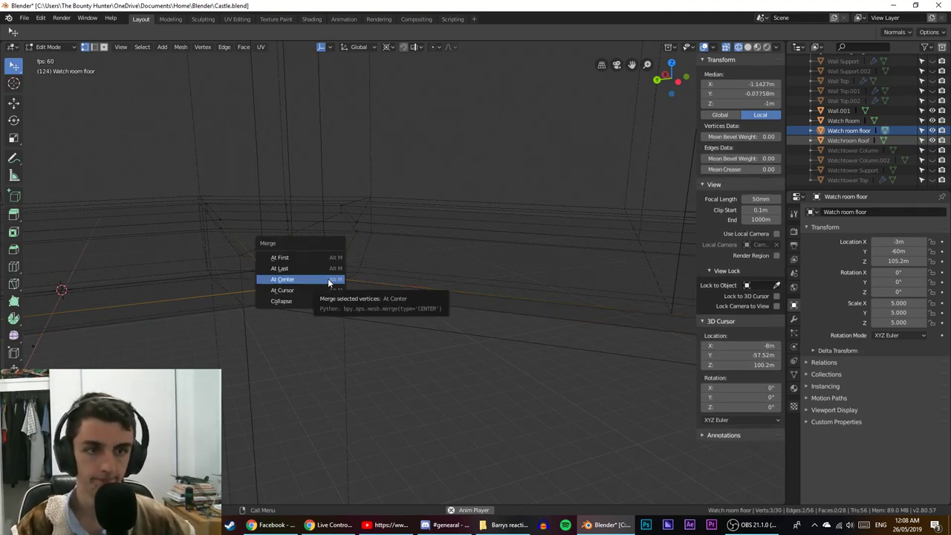
{"action": "left_click", "coordinate": [328, 280]}
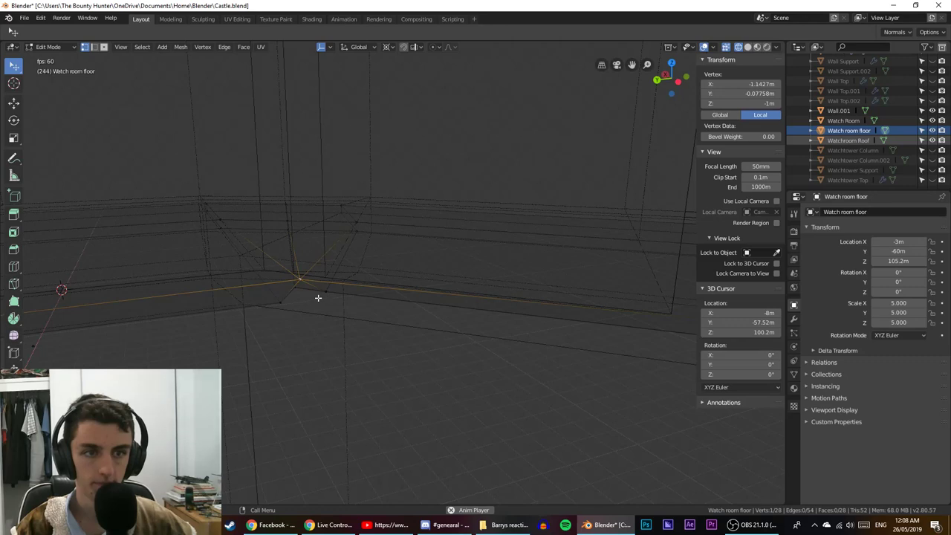
{"action": "middle_click_drag", "start_coordinate": [318, 298], "coordinate": [308, 274]}
{"action": "left_click", "coordinate": [325, 326]}
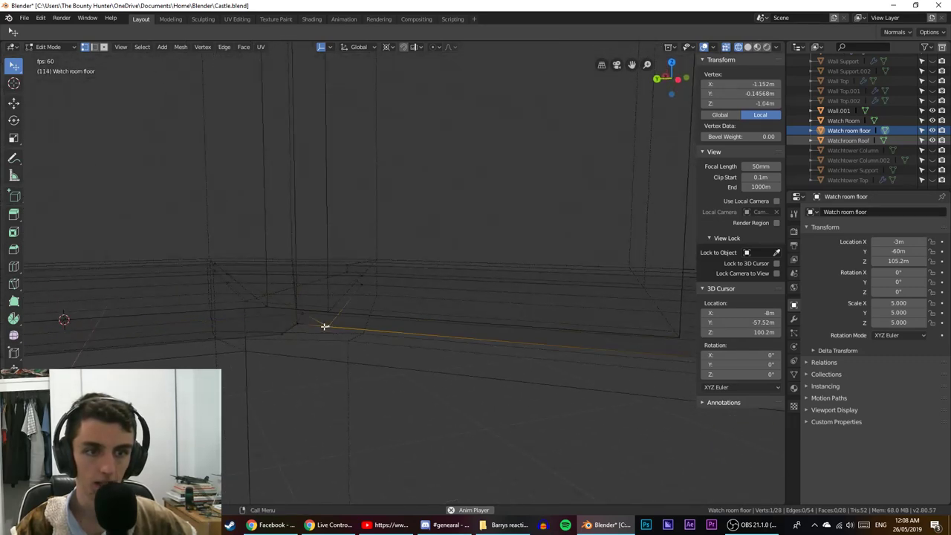
{"action": "key", "text": "ctrl+z"}
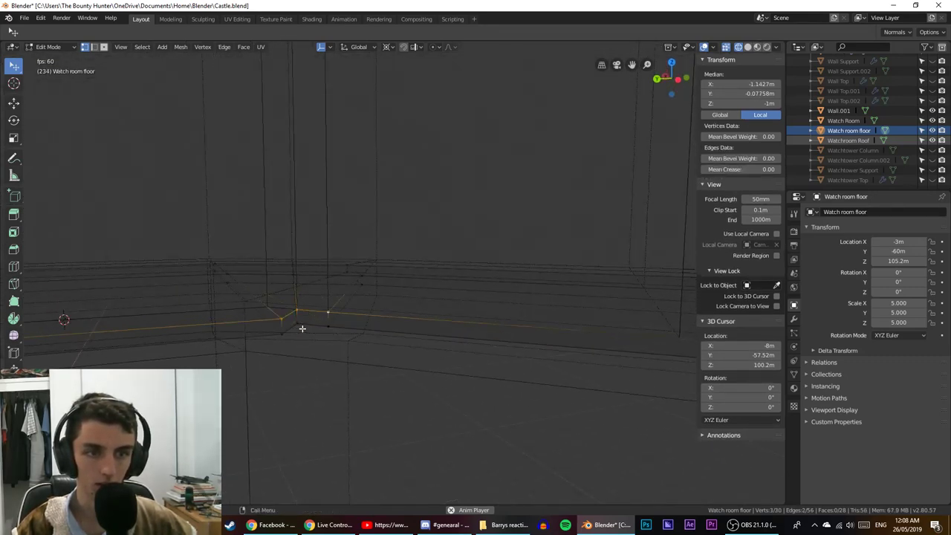
Select the three upper vertices at the floor's outer bend again and merge them into a single vertex.
{"action": "left_click", "coordinate": [328, 312]}
{"action": "left_click", "coordinate": [297, 310], "text": "shift"}
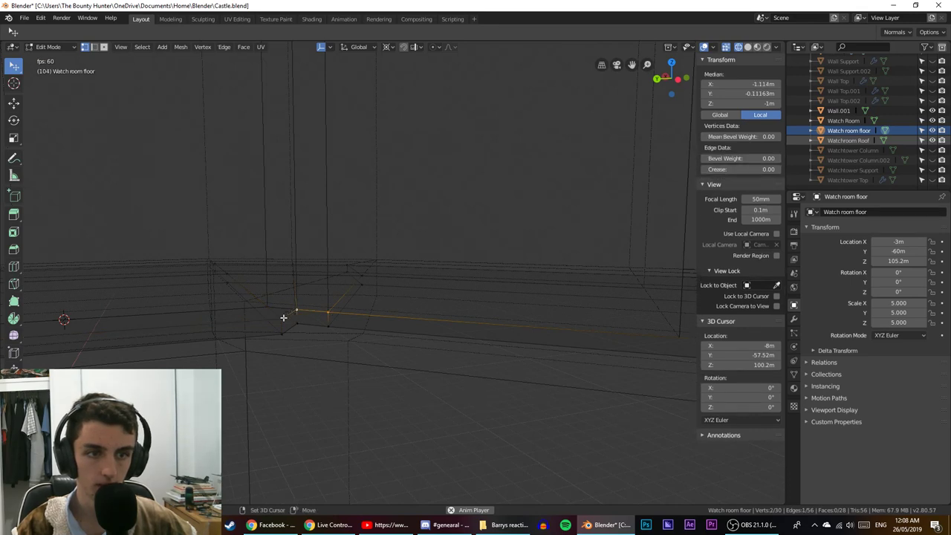
{"action": "left_click", "coordinate": [283, 317], "text": "shift"}
{"action": "key", "text": "alt+m"}
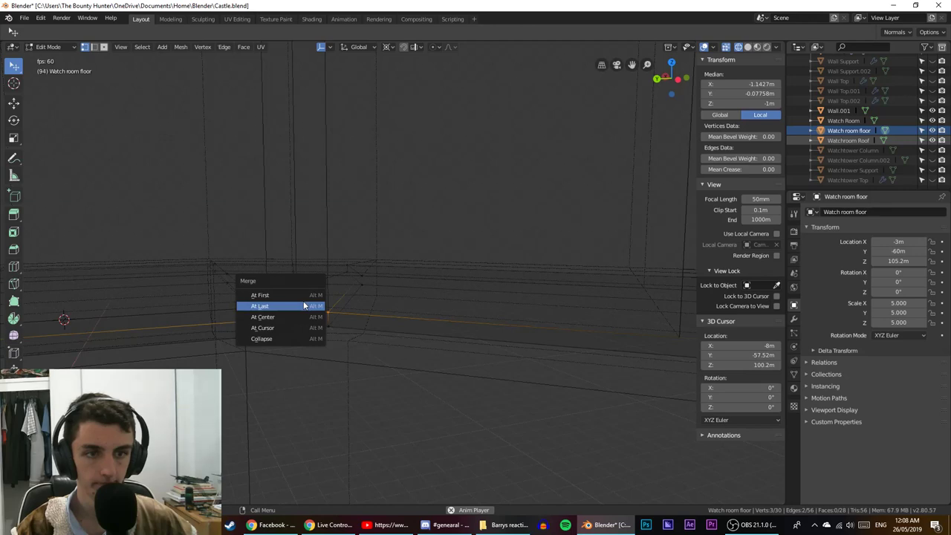
{"action": "left_click", "coordinate": [309, 319]}
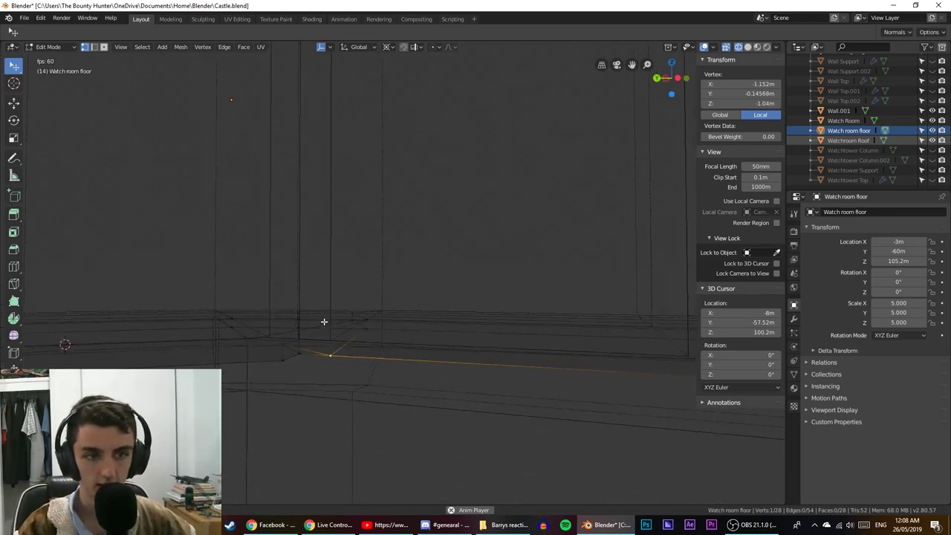
Merge the three lower vertices at the same bend into one vertex at the straight section's end corner.
{"action": "left_click", "coordinate": [290, 363], "text": "shift"}
{"action": "left_click", "coordinate": [297, 364], "text": "shift"}
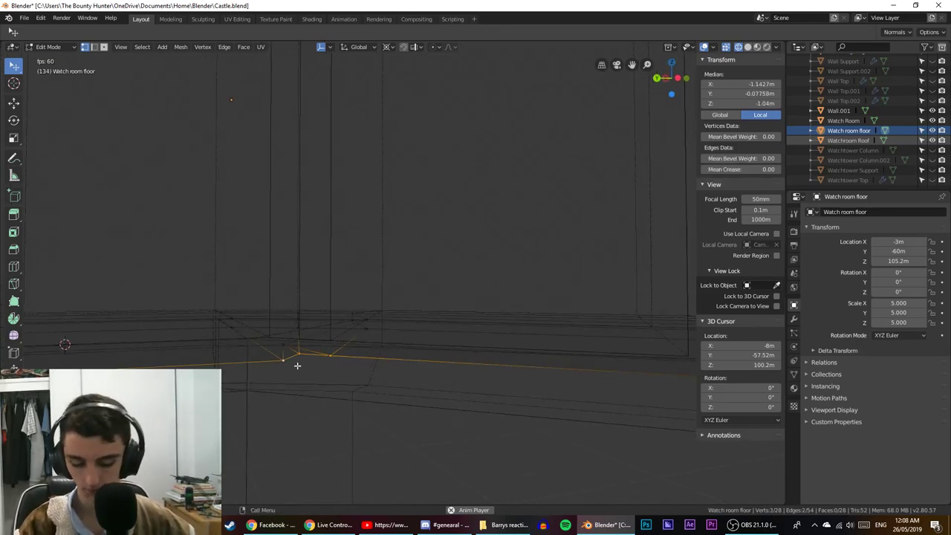
{"action": "key", "text": "alt+m"}
{"action": "left_click", "coordinate": [298, 366]}
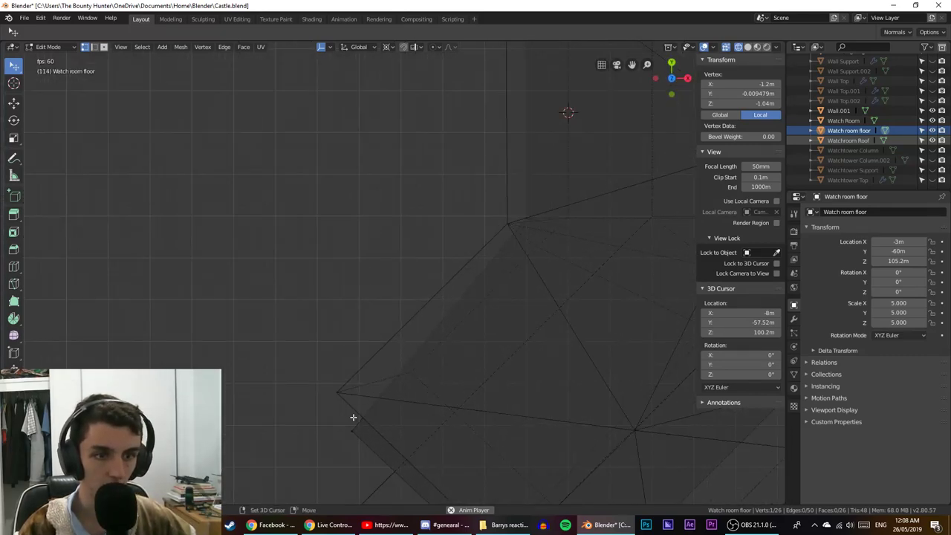
Select the vertical edge at the diagonal section's outer end corner and move it -0.5 m in X and 0.5 m in Y in top view.
{"action": "left_click", "coordinate": [515, 330], "text": "shift"}
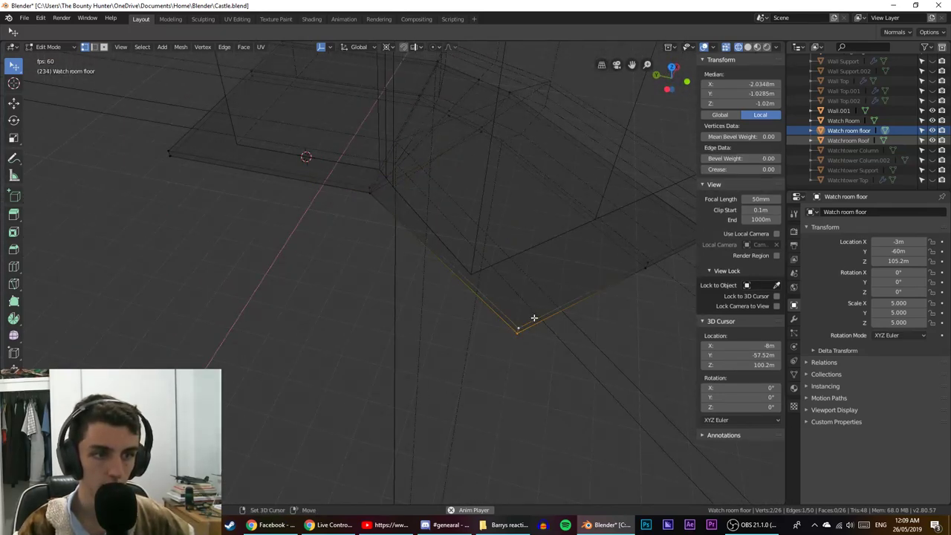
{"action": "left_click", "coordinate": [95, 46]}
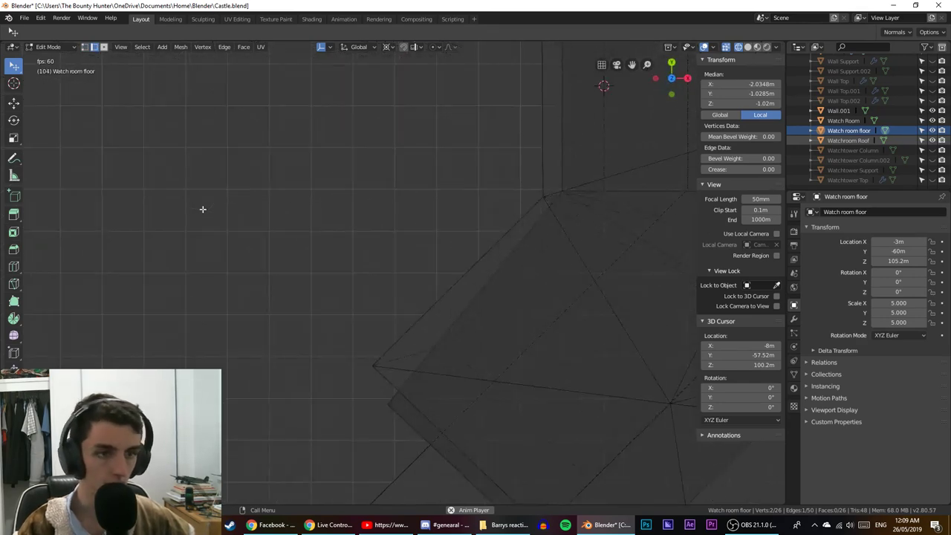
{"action": "key", "text": "g"}
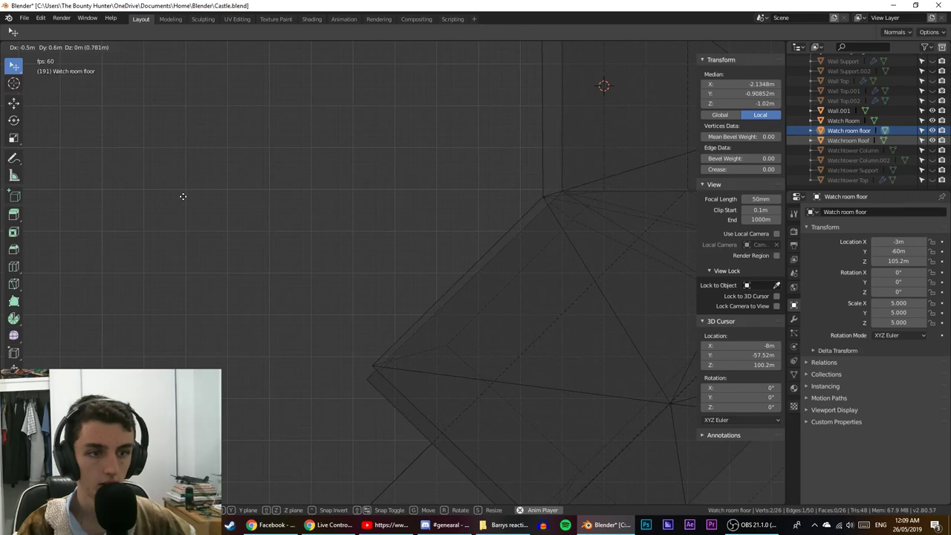
{"action": "left_click", "coordinate": [182, 197]}
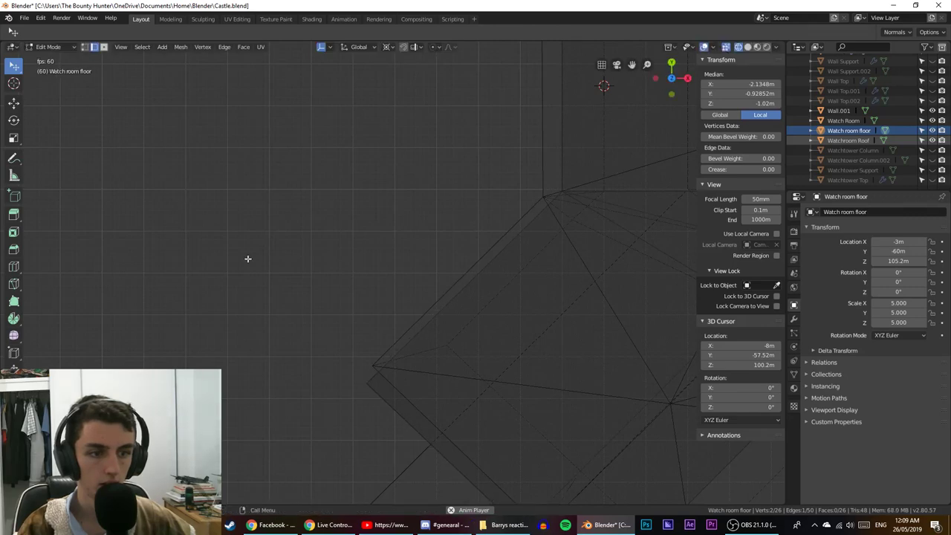
Inspect the floor's diagonal end, return to Object Mode and switch to solid shading to view the overhang above the castle walls.
{"action": "middle_click_drag", "start_coordinate": [248, 259], "coordinate": [141, 129], "text": "shift"}
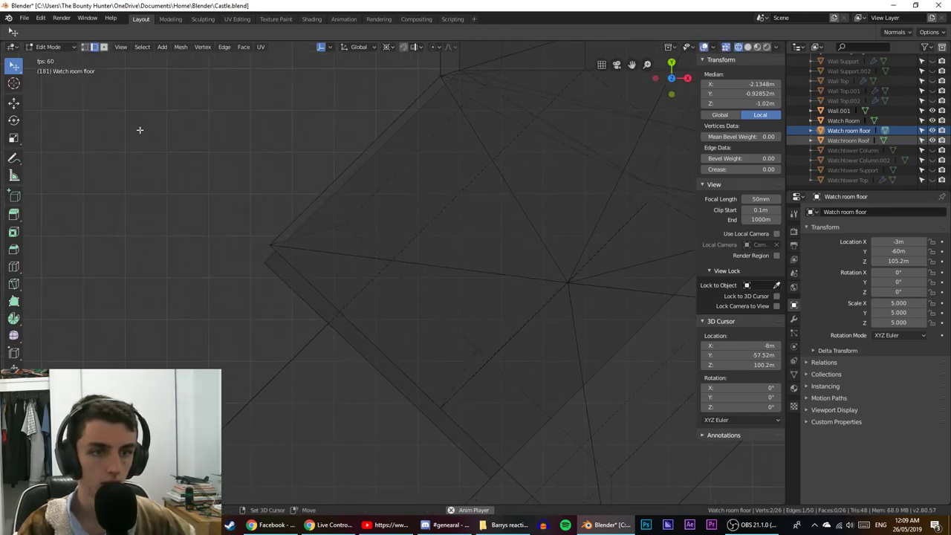
{"action": "scroll", "coordinate": [208, 224], "scroll_direction": "up", "scroll_amount": 1}
{"action": "middle_click_drag", "start_coordinate": [192, 203], "coordinate": [155, 138], "text": "shift"}
{"action": "mouse_move", "coordinate": [235, 274]}
{"action": "middle_mouse_down", "text": "shift"}
{"action": "mouse_move", "coordinate": [200, 206]}
{"action": "mouse_move", "coordinate": [223, 235]}
{"action": "middle_mouse_up", "text": "shift"}
{"action": "scroll", "coordinate": [200, 207], "scroll_direction": "up", "scroll_amount": 1}
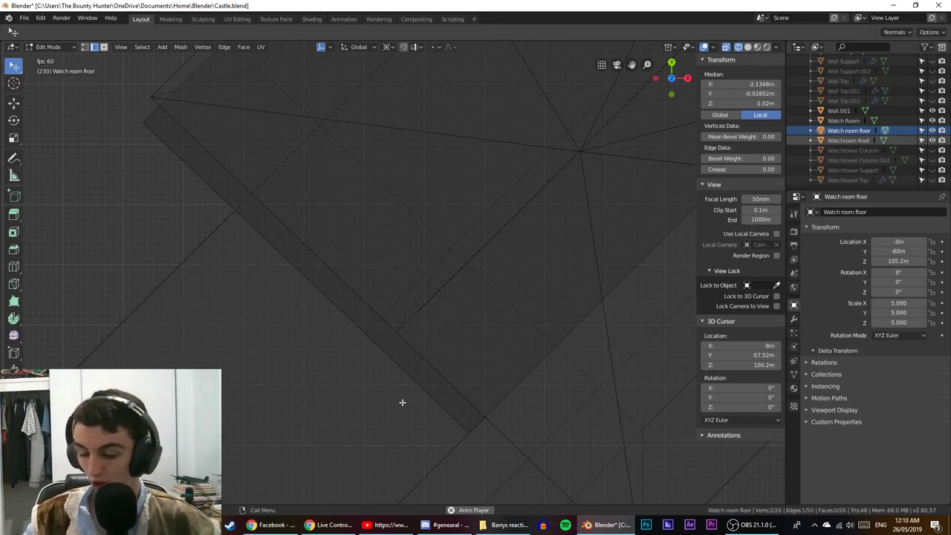
{"action": "scroll", "coordinate": [431, 374], "scroll_direction": "down", "scroll_amount": 6}
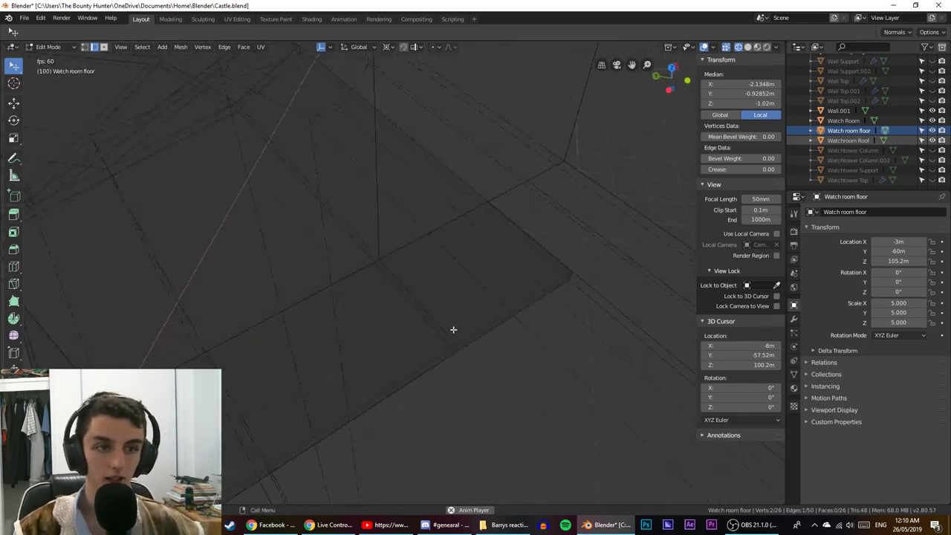
{"action": "key", "text": "Tab"}
{"action": "key", "text": "shift+z"}
{"action": "mouse_move", "coordinate": [425, 335]}
{"action": "middle_mouse_down"}
{"action": "mouse_move", "coordinate": [434, 298]}
{"action": "mouse_move", "coordinate": [469, 293]}
{"action": "mouse_move", "coordinate": [398, 270]}
{"action": "mouse_move", "coordinate": [257, 318]}
{"action": "mouse_move", "coordinate": [378, 344]}
{"action": "mouse_move", "coordinate": [376, 325]}
{"action": "mouse_move", "coordinate": [381, 341]}
{"action": "middle_mouse_up"}
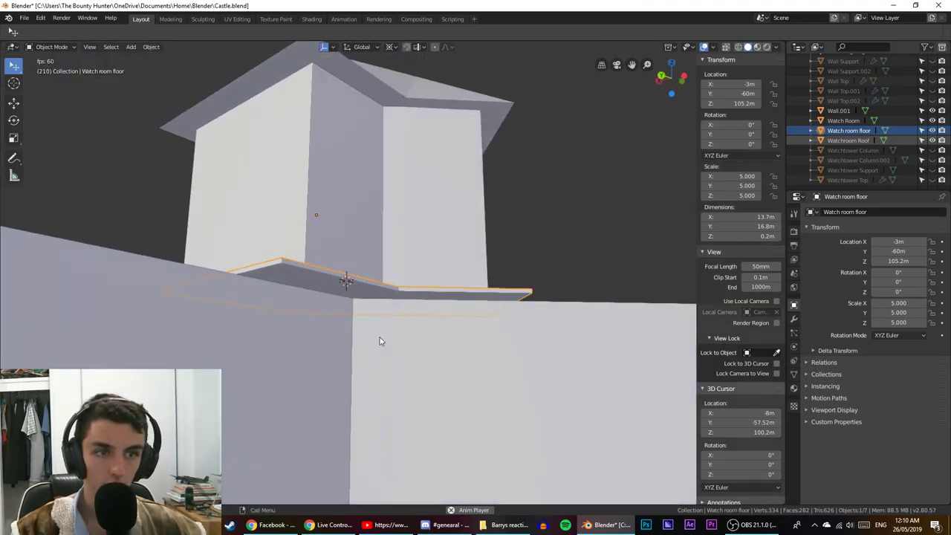
Add a cube mesh at the 3D cursor near the watch room's base.
{"action": "left_click", "coordinate": [130, 49]}
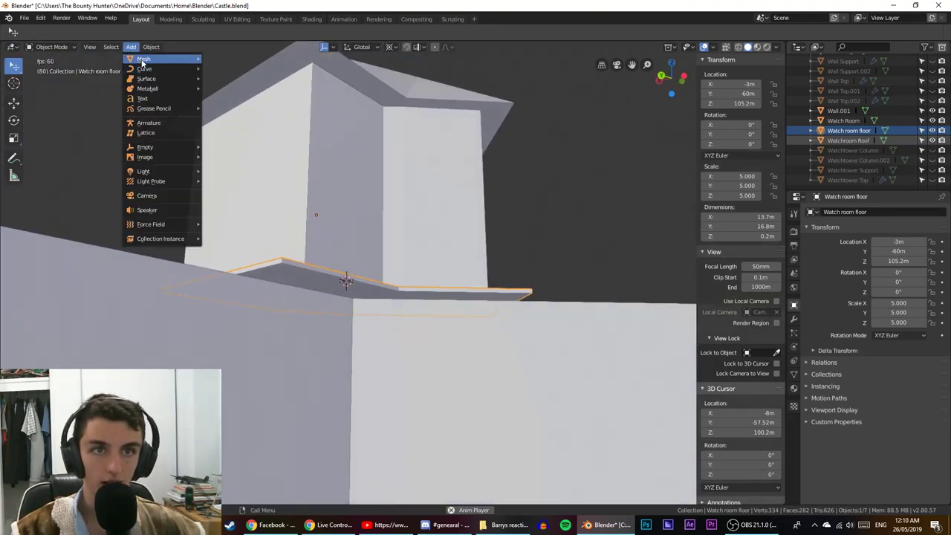
{"action": "mouse_move", "coordinate": [145, 60]}
{"action": "left_click", "coordinate": [236, 67]}
{"action": "middle_click_drag", "start_coordinate": [254, 117], "coordinate": [323, 244]}
{"action": "scroll", "coordinate": [330, 270], "scroll_direction": "up", "scroll_amount": 4}
{"action": "mouse_move", "coordinate": [392, 276]}
{"action": "middle_mouse_down"}
{"action": "mouse_move", "coordinate": [342, 259]}
{"action": "mouse_move", "coordinate": [380, 279]}
{"action": "middle_mouse_up"}
In back view with wireframe shading, lower the cube 1.2 m along Z so its top meets the floor's underside.
{"action": "key", "text": "KP_3"}
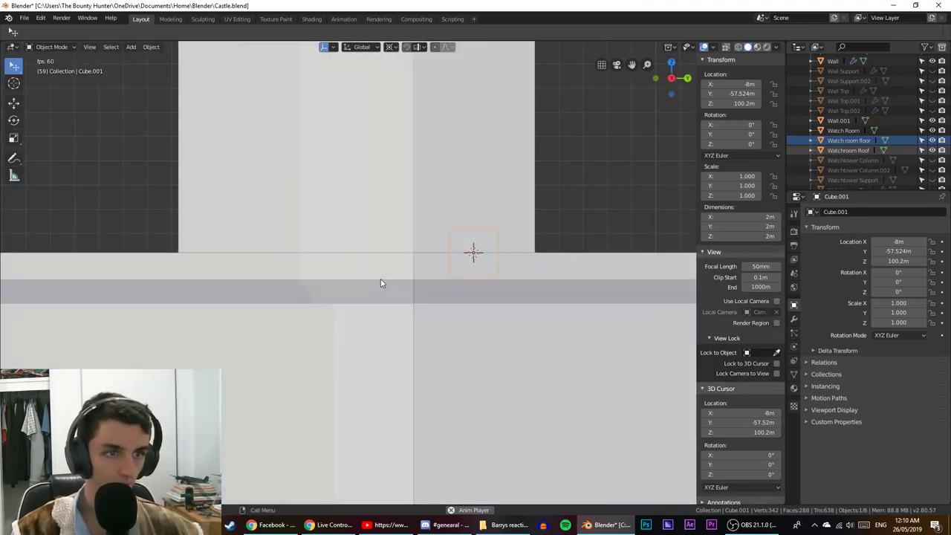
{"action": "key", "text": "KP_1"}
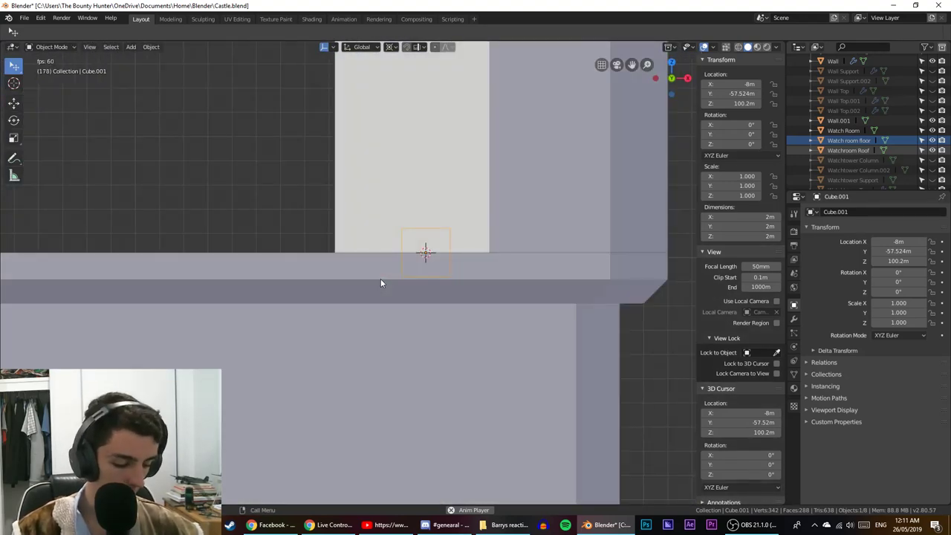
{"action": "key", "text": "ctrl+KP_1"}
{"action": "key", "text": "shift+z"}
{"action": "scroll", "coordinate": [381, 283], "scroll_direction": "up", "scroll_amount": 4}
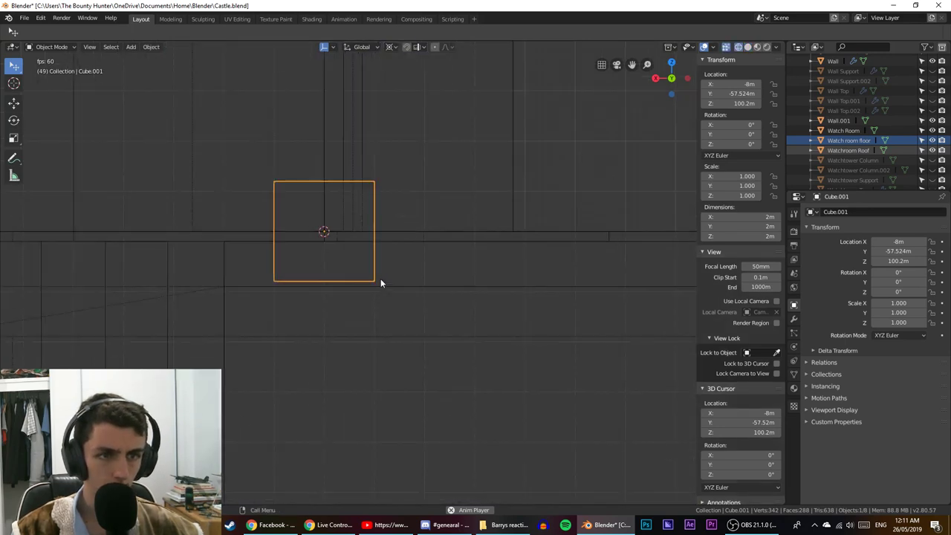
{"action": "key", "text": "g"}
{"action": "key", "text": "z"}
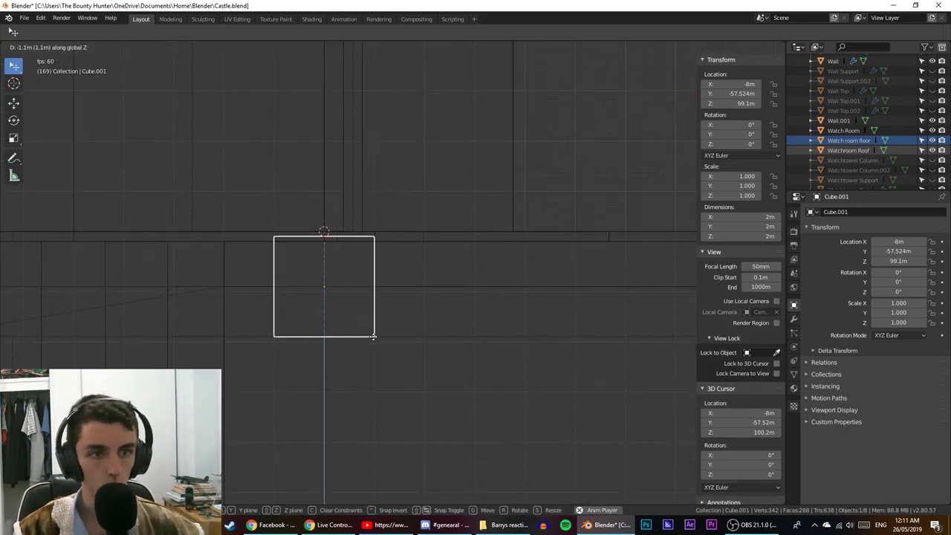
{"action": "left_click", "coordinate": [374, 342]}
Move the cube 1 m along X to line up its side with the castle wall's vertical edge.
{"action": "key", "text": "g"}
{"action": "key", "text": "y"}
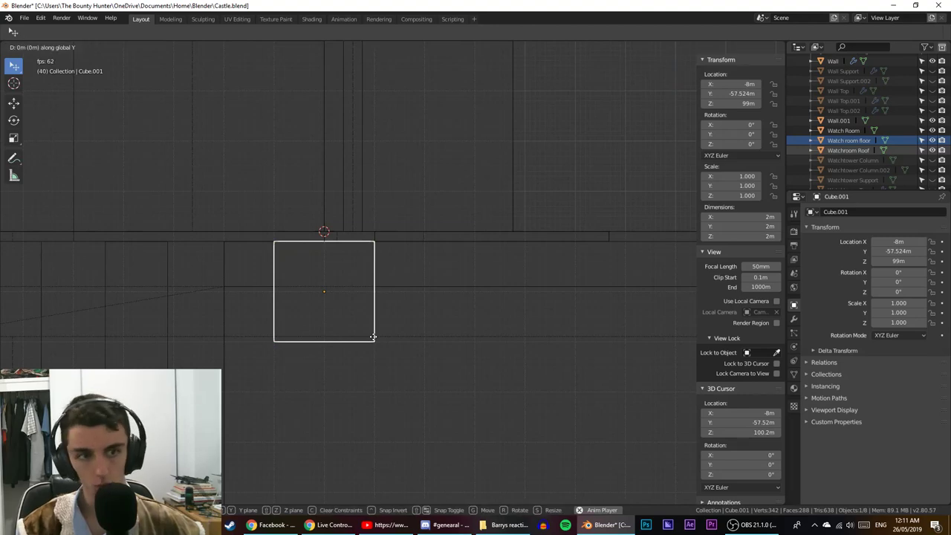
{"action": "left_click", "coordinate": [340, 341]}
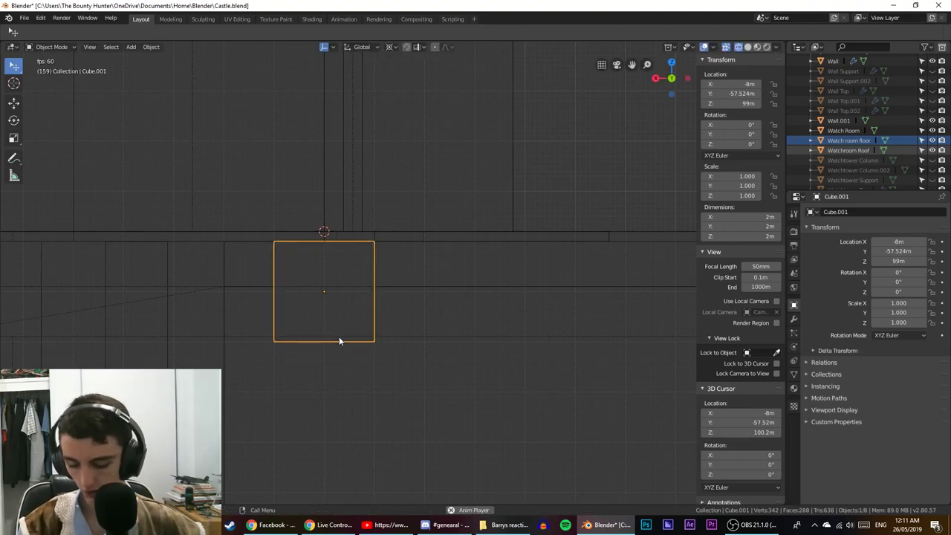
{"action": "key", "text": "g"}
{"action": "key", "text": "x"}
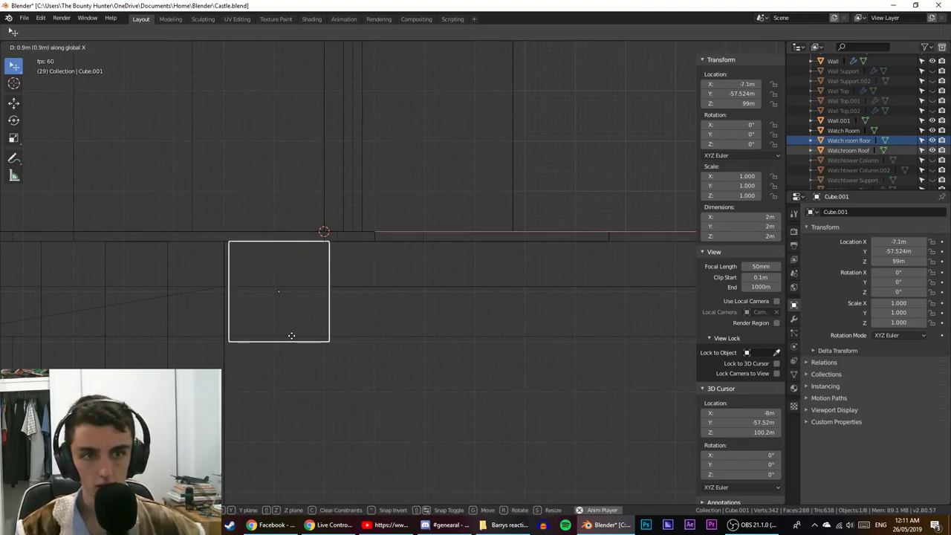
{"action": "left_click", "coordinate": [292, 336]}
{"action": "scroll", "coordinate": [262, 328], "scroll_direction": "up", "scroll_amount": 5}
{"action": "scroll", "coordinate": [384, 318], "scroll_direction": "down", "scroll_amount": 1}
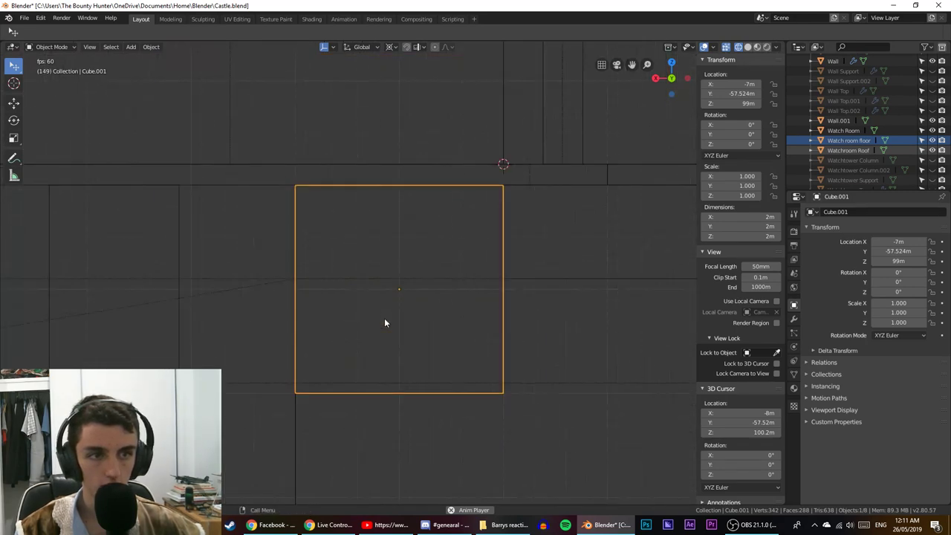
Enter Edit Mode on the cube, clear the selection and select only its bottom face in face select mode.
{"action": "scroll", "coordinate": [385, 322], "scroll_direction": "down", "scroll_amount": 5}
{"action": "scroll", "coordinate": [385, 321], "scroll_direction": "up", "scroll_amount": 2}
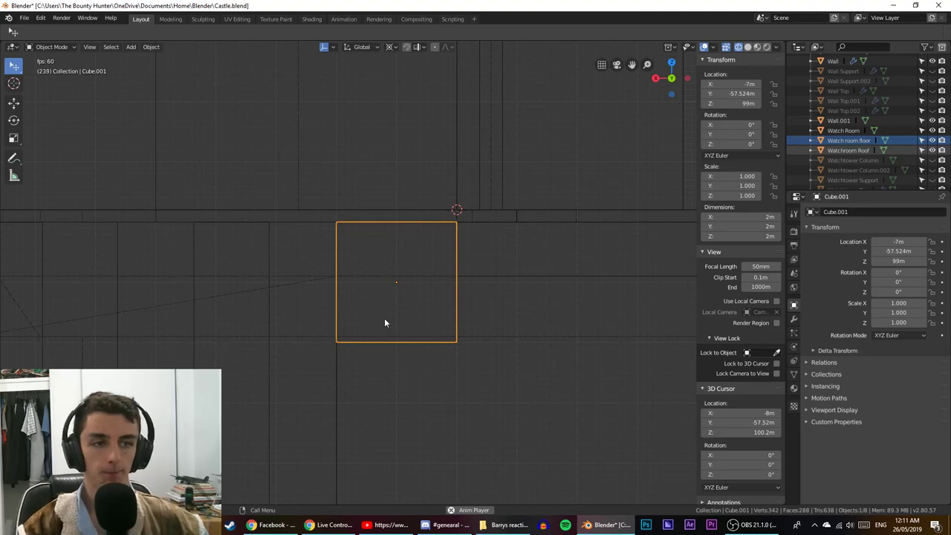
{"action": "middle_click_drag", "start_coordinate": [407, 338], "coordinate": [414, 300]}
{"action": "key", "text": "Tab"}
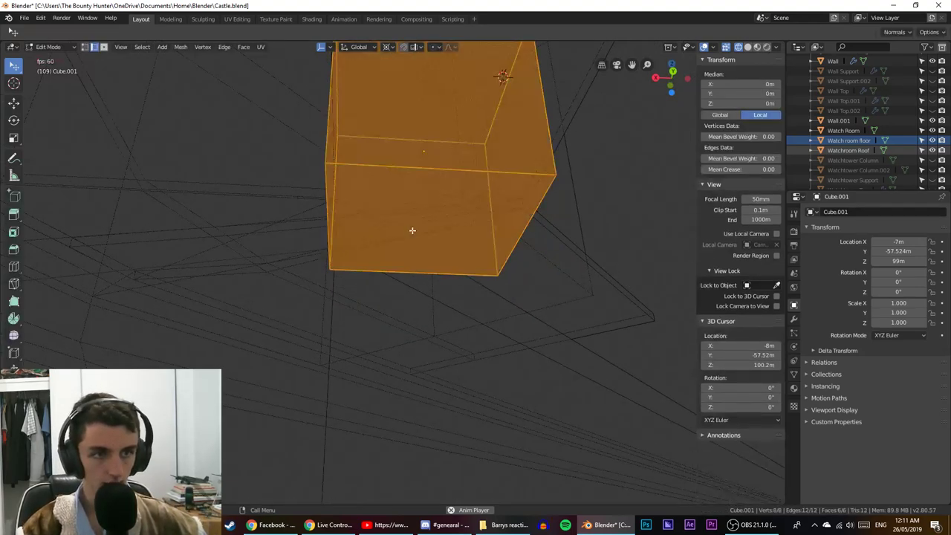
{"action": "key", "text": "alt+a"}
{"action": "left_click", "coordinate": [104, 47]}
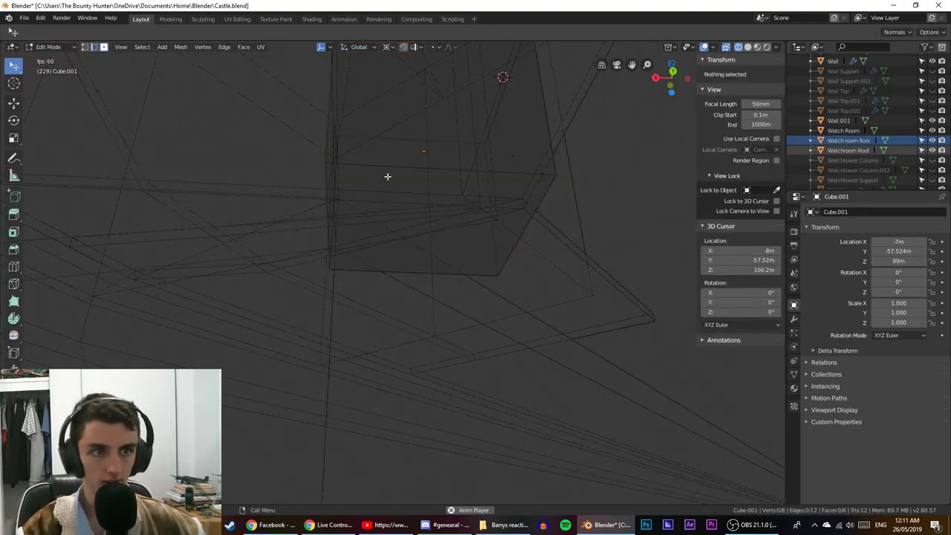
{"action": "left_click", "coordinate": [429, 223]}
Switch to solid shading and unhide the Wall Support object to study its arches up close.
{"action": "scroll", "coordinate": [429, 223], "scroll_direction": "down", "scroll_amount": 6}
{"action": "mouse_move", "coordinate": [325, 339]}
{"action": "middle_mouse_down"}
{"action": "mouse_move", "coordinate": [455, 333]}
{"action": "mouse_move", "coordinate": [388, 340]}
{"action": "middle_mouse_up"}
{"action": "key", "text": "shift+z"}
{"action": "middle_click_drag", "start_coordinate": [482, 263], "coordinate": [418, 256], "text": "shift"}
{"action": "scroll", "coordinate": [900, 124], "scroll_direction": "up", "scroll_amount": 2}
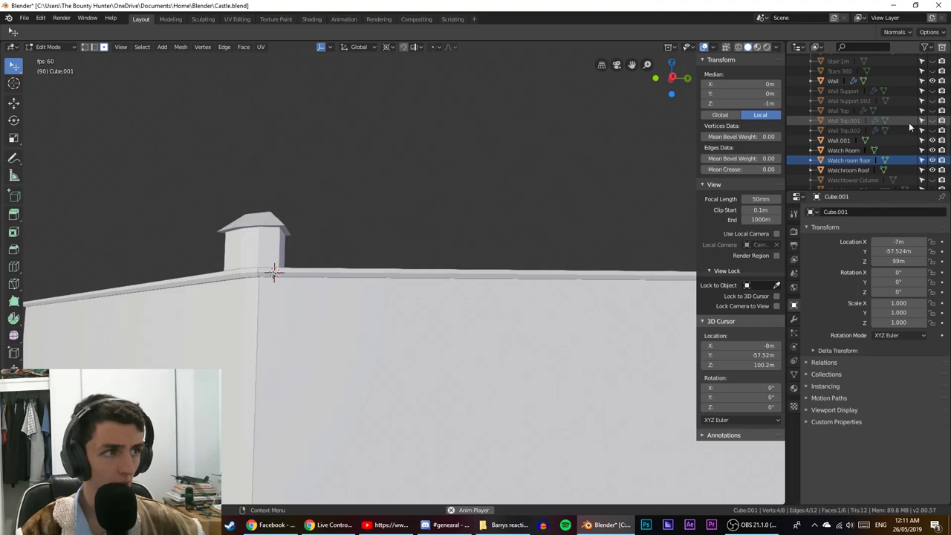
{"action": "left_click", "coordinate": [930, 92]}
{"action": "scroll", "coordinate": [417, 290], "scroll_direction": "up", "scroll_amount": 8}
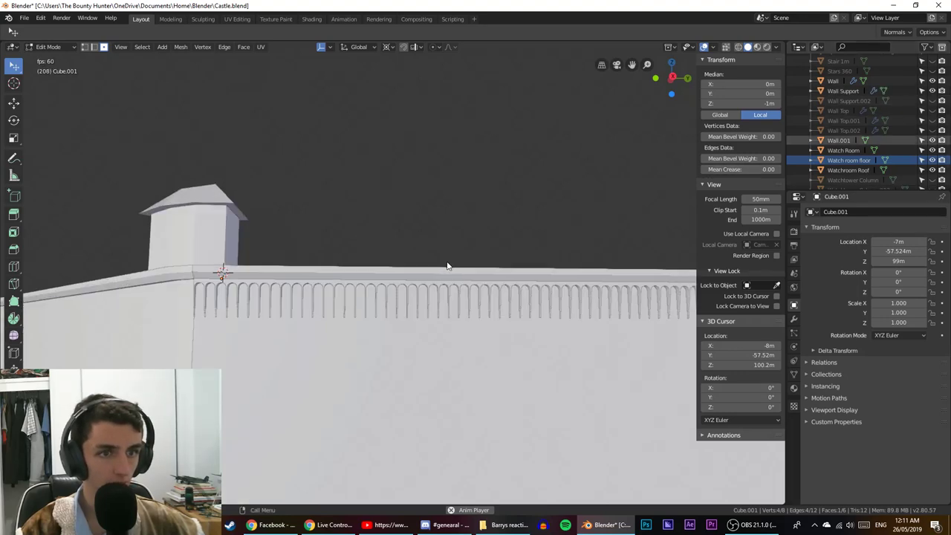
{"action": "scroll", "coordinate": [416, 286], "scroll_direction": "up", "scroll_amount": 5}
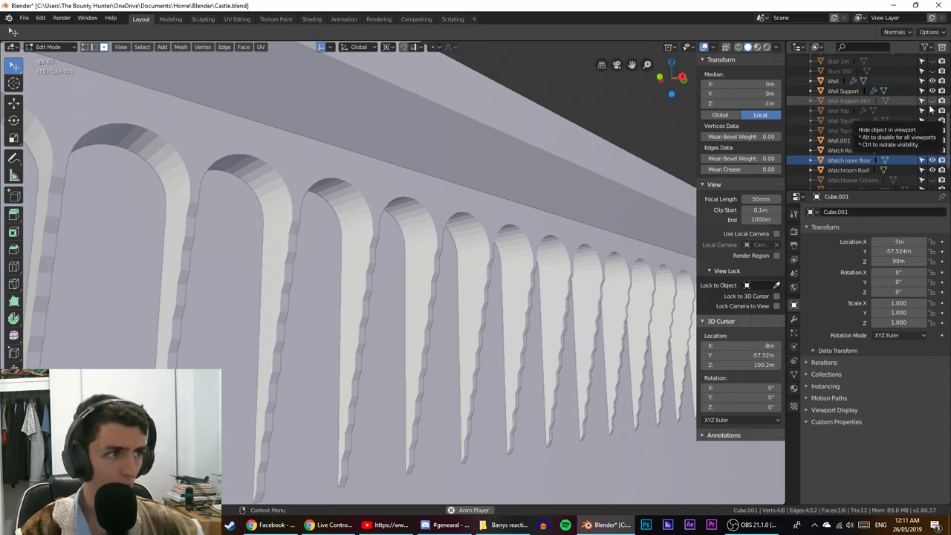
Unhide the Wall Top object and inspect the battlements, wall supports and the cube beneath the watch room.
{"action": "scroll", "coordinate": [927, 123], "scroll_direction": "down", "scroll_amount": 2}
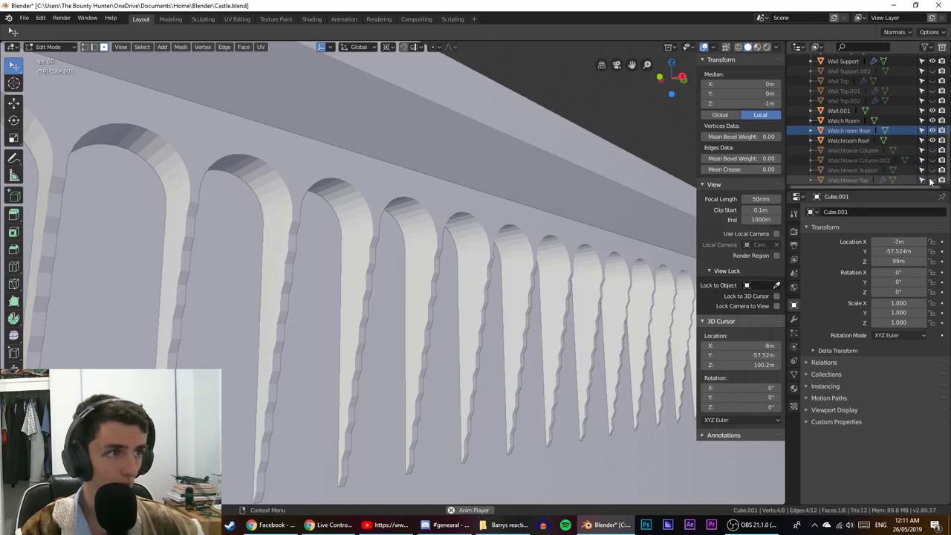
{"action": "scroll", "coordinate": [931, 178], "scroll_direction": "up", "scroll_amount": 2}
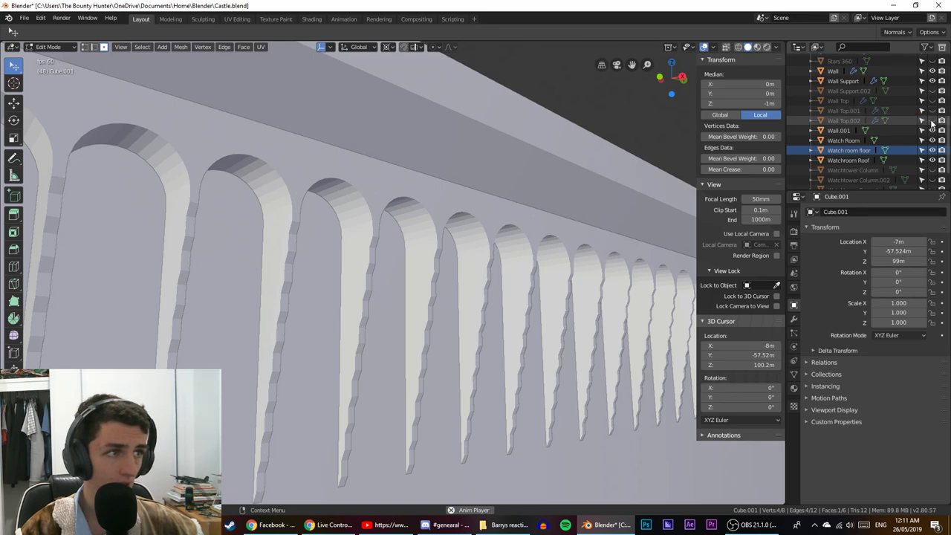
{"action": "scroll", "coordinate": [931, 113], "scroll_direction": "up", "scroll_amount": 2}
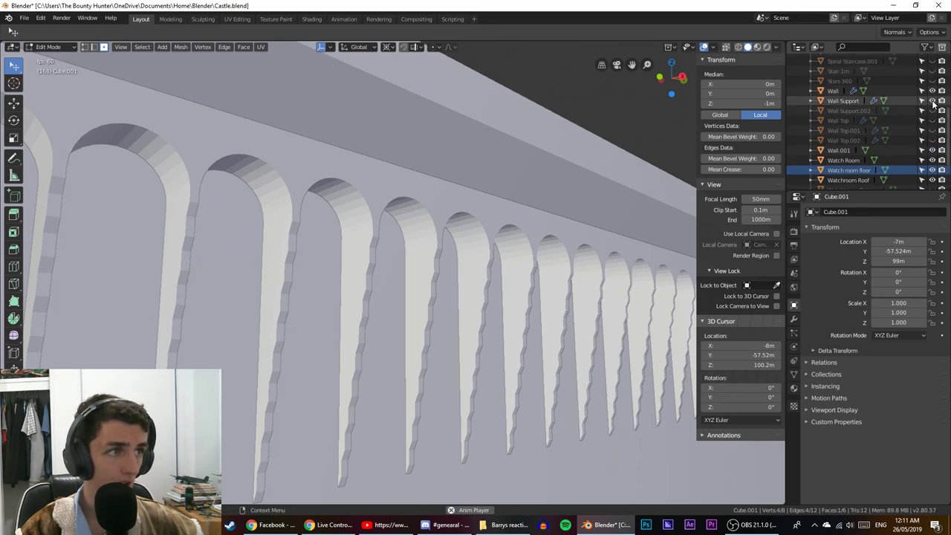
{"action": "left_click", "coordinate": [932, 120]}
{"action": "scroll", "coordinate": [619, 157], "scroll_direction": "down", "scroll_amount": 3}
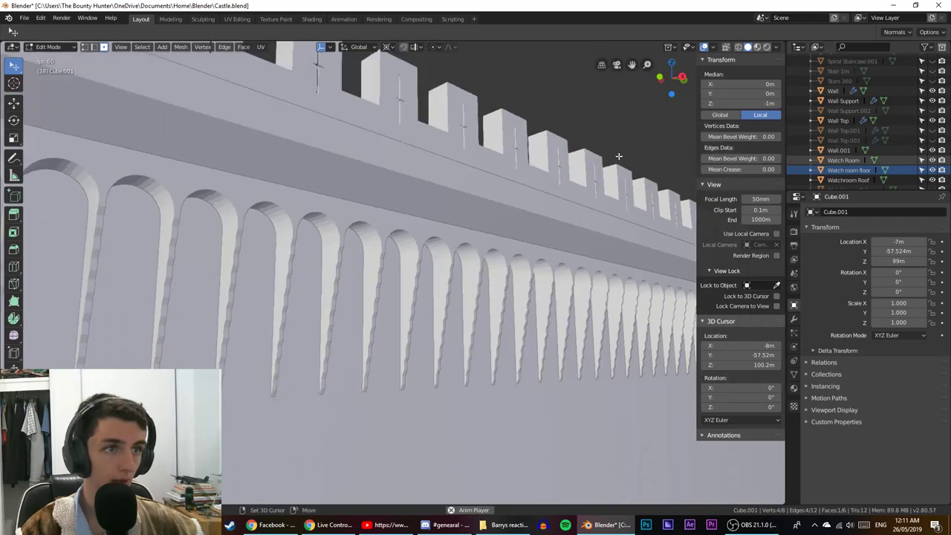
{"action": "middle_click_drag", "start_coordinate": [476, 195], "coordinate": [429, 233], "text": "shift"}
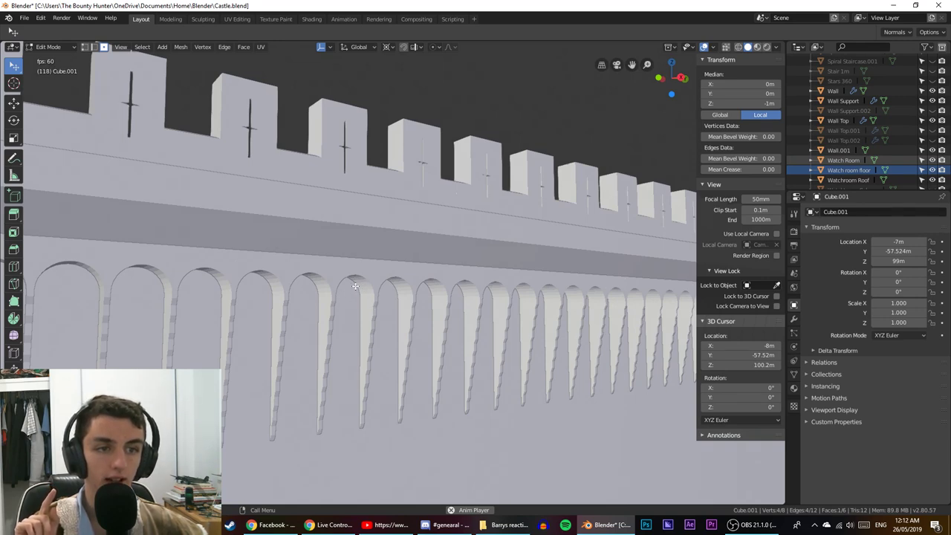
{"action": "middle_click_drag", "start_coordinate": [333, 304], "coordinate": [340, 218]}
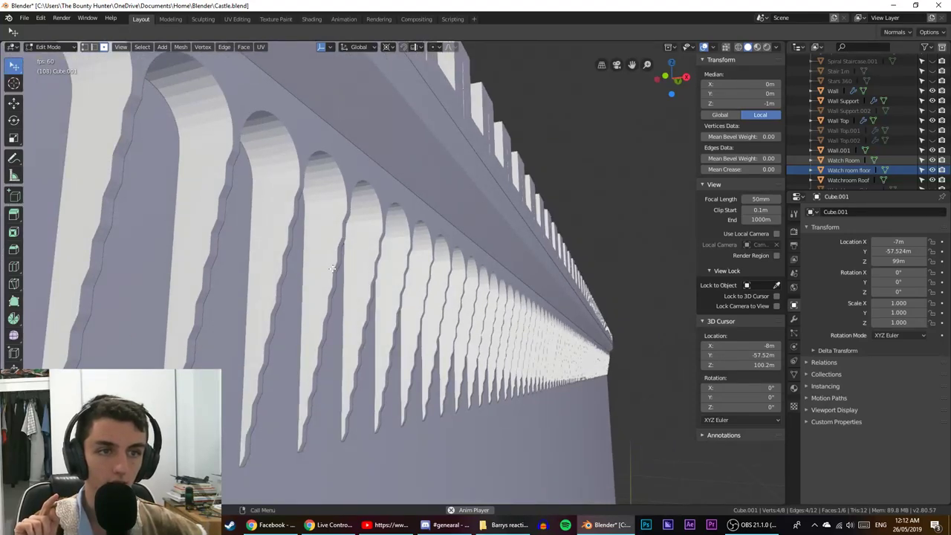
{"action": "middle_click_drag", "start_coordinate": [383, 307], "coordinate": [173, 330]}
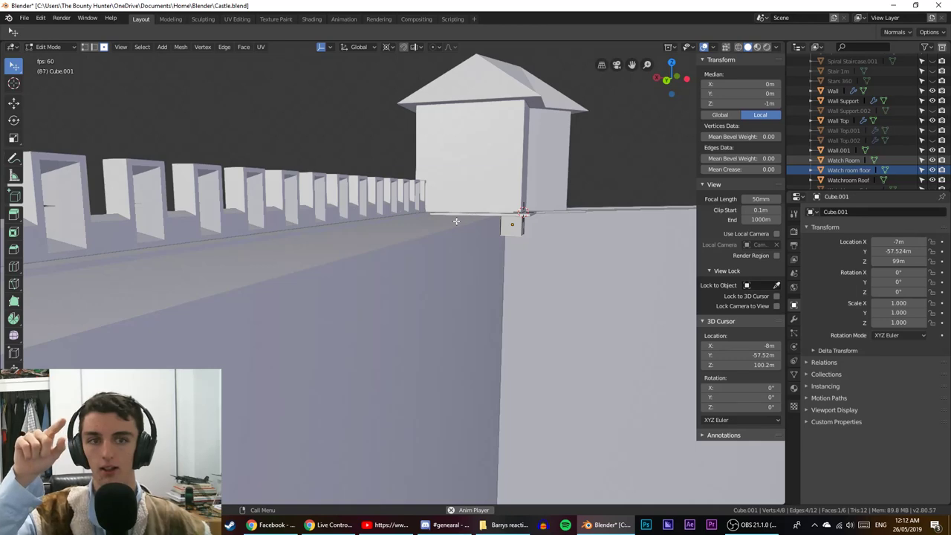
{"action": "middle_click_drag", "start_coordinate": [456, 222], "coordinate": [468, 325]}
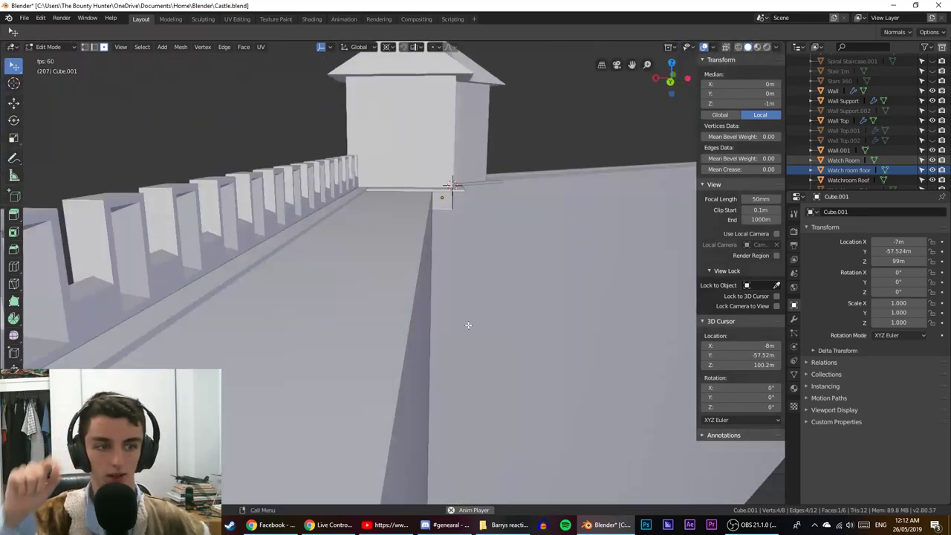
Open Paint and enlarge the blank canvas to about 1007 × 625 px.
{"action": "key", "text": "super"}
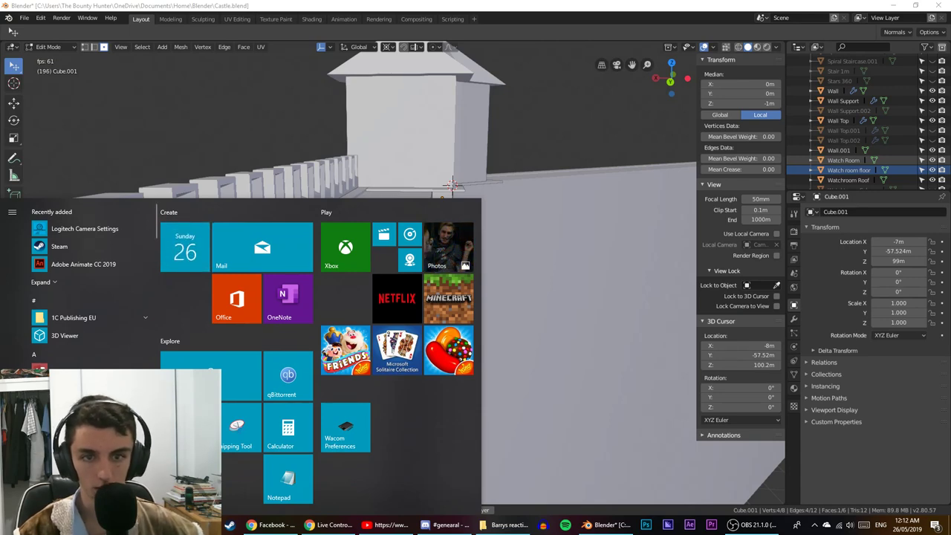
{"action": "type", "text": "p"}
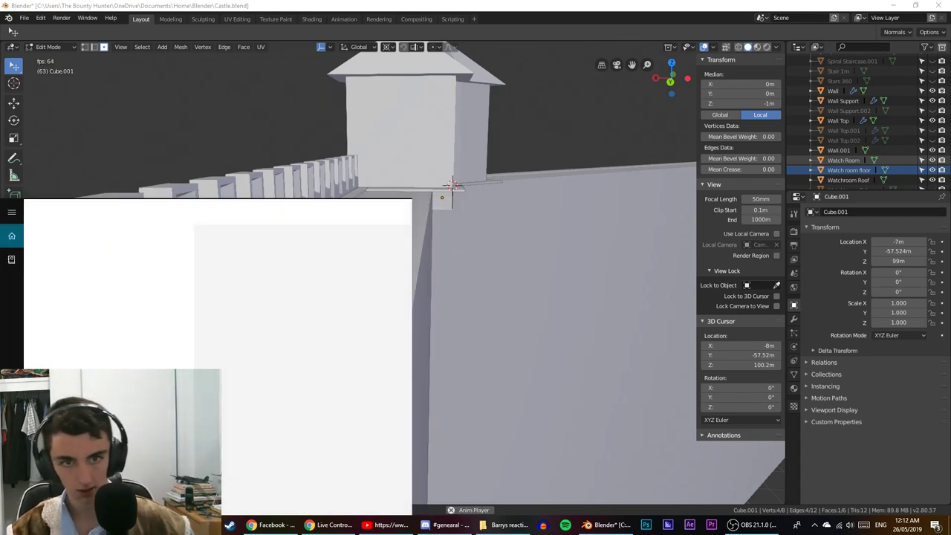
{"action": "type", "text": "aint"}
{"action": "left_click", "coordinate": [99, 251]}
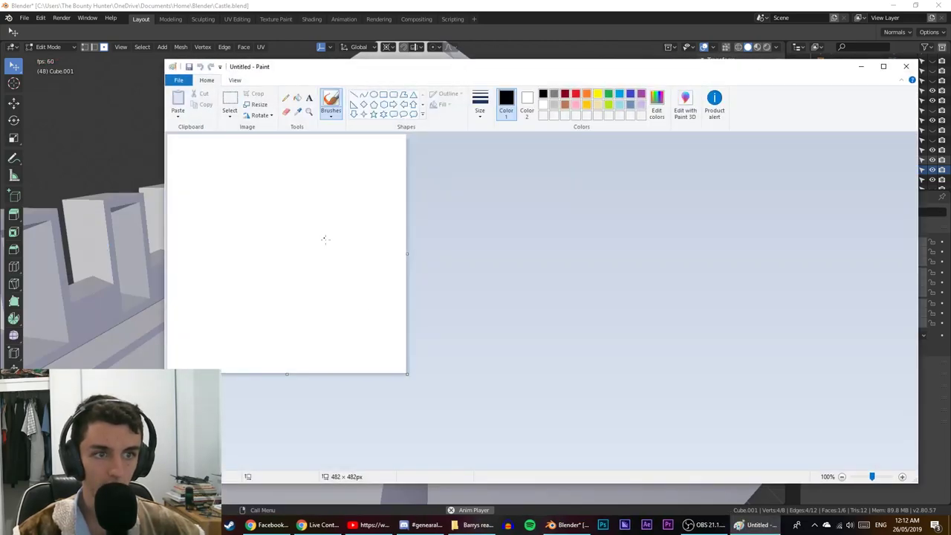
{"action": "left_click_drag", "start_coordinate": [407, 373], "coordinate": [667, 443]}
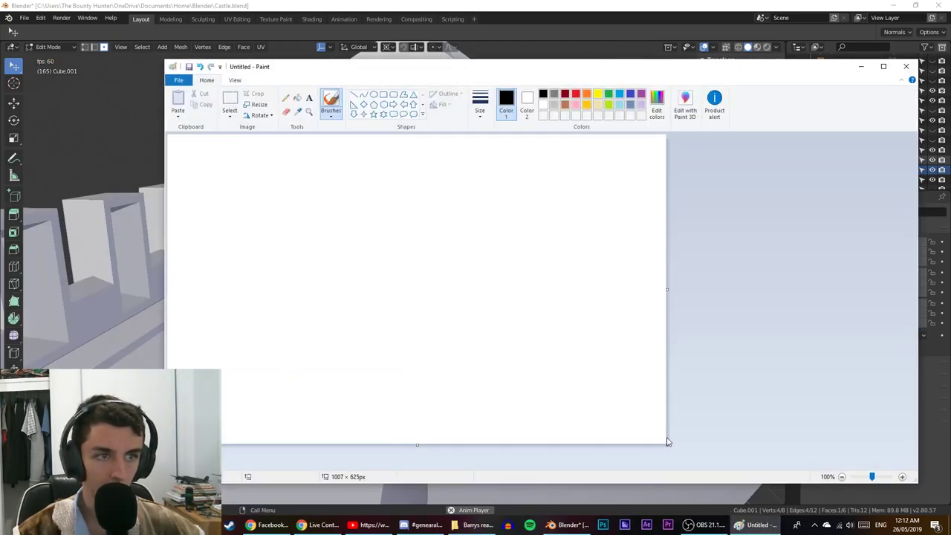
Sketch two adjacent tall arches separated by narrow supports, with a small arch mark inside the first one.
{"action": "mouse_move", "coordinate": [270, 310]}
{"action": "left_mouse_down"}
{"action": "mouse_move", "coordinate": [291, 255]}
{"action": "mouse_move", "coordinate": [342, 316]}
{"action": "left_mouse_up"}
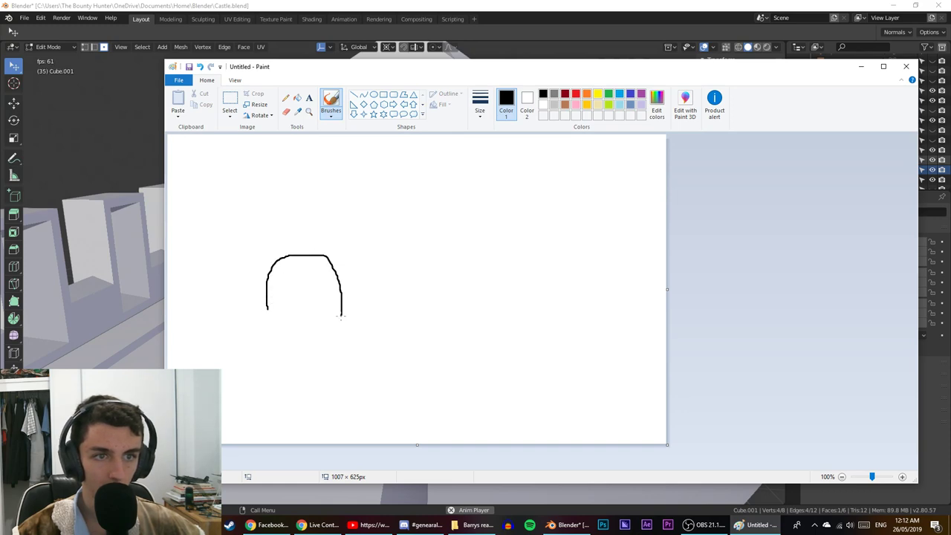
{"action": "left_click_drag", "start_coordinate": [267, 306], "coordinate": [267, 362]}
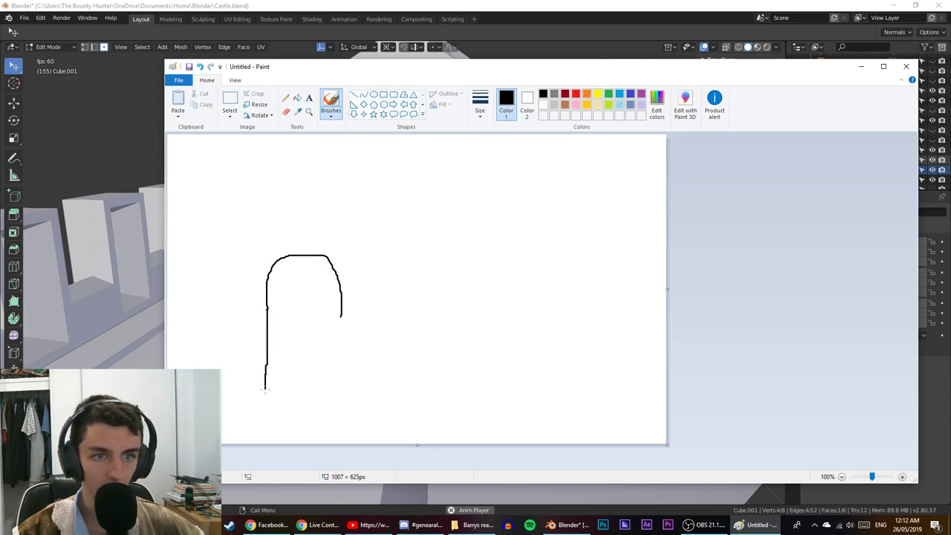
{"action": "left_click_drag", "start_coordinate": [342, 315], "coordinate": [333, 383]}
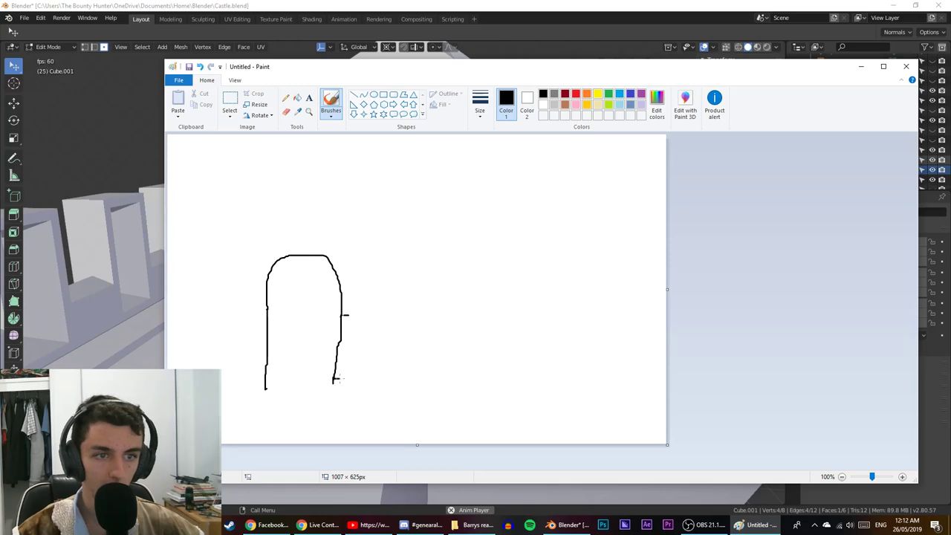
{"action": "mouse_move", "coordinate": [265, 387]}
{"action": "left_mouse_down"}
{"action": "mouse_move", "coordinate": [253, 351]}
{"action": "mouse_move", "coordinate": [251, 253]}
{"action": "left_mouse_up"}
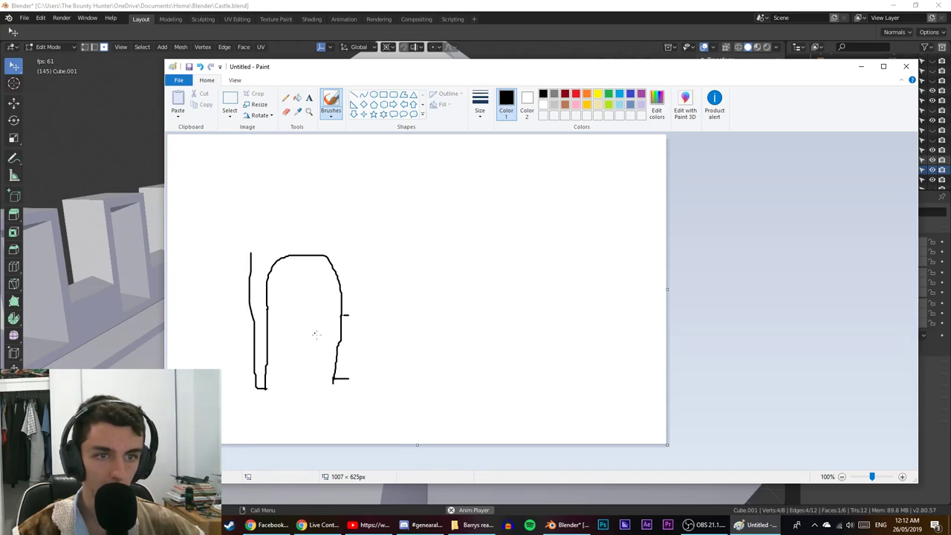
{"action": "mouse_move", "coordinate": [353, 376]}
{"action": "left_mouse_down"}
{"action": "mouse_move", "coordinate": [370, 262]}
{"action": "mouse_move", "coordinate": [406, 272]}
{"action": "mouse_move", "coordinate": [425, 330]}
{"action": "mouse_move", "coordinate": [425, 400]}
{"action": "left_mouse_up"}
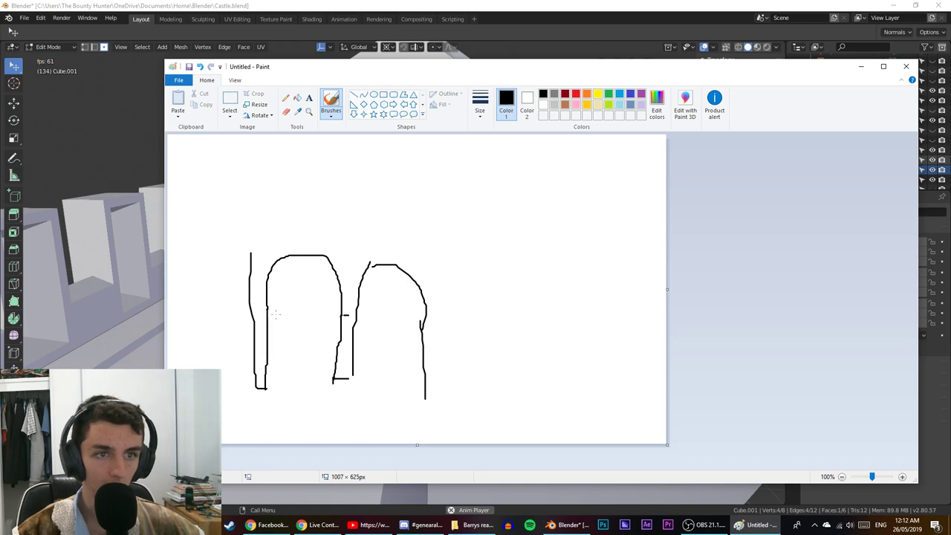
{"action": "mouse_move", "coordinate": [301, 282]}
{"action": "left_mouse_down"}
{"action": "mouse_move", "coordinate": [297, 311]}
{"action": "mouse_move", "coordinate": [317, 286]}
{"action": "left_mouse_up"}
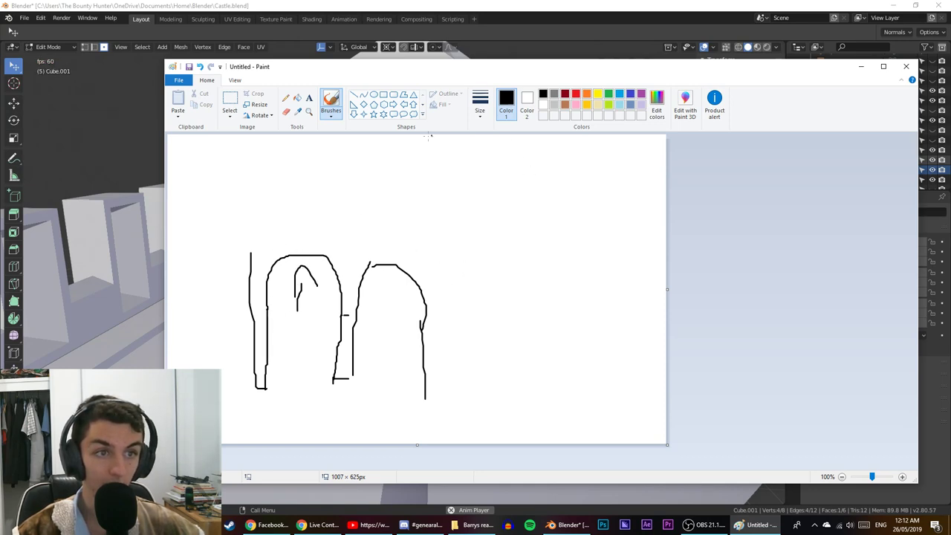
Return to Paint after checking the cube in Blender and sketch the overhang in profile, with a block beneath, a dashed downward extension and a dashed rounded corner.
{"action": "left_click", "coordinate": [442, 4]}
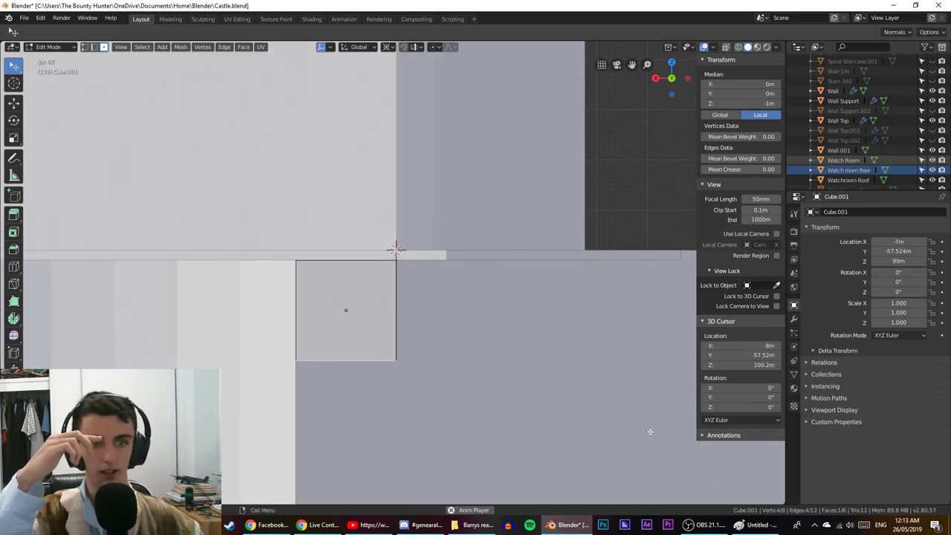
{"action": "left_click", "coordinate": [753, 524]}
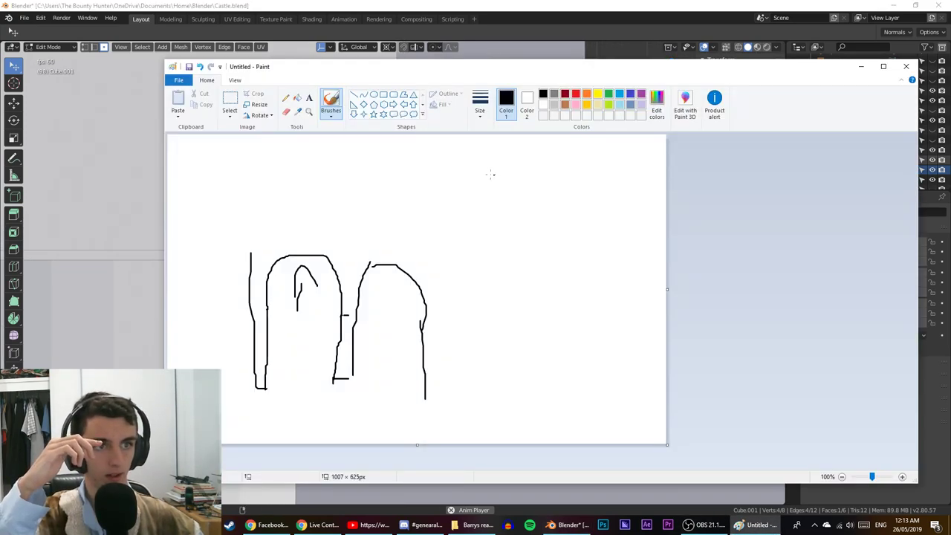
{"action": "mouse_move", "coordinate": [468, 200]}
{"action": "left_mouse_down"}
{"action": "mouse_move", "coordinate": [473, 371]}
{"action": "mouse_move", "coordinate": [556, 203]}
{"action": "mouse_move", "coordinate": [651, 203]}
{"action": "mouse_move", "coordinate": [609, 281]}
{"action": "mouse_move", "coordinate": [471, 282]}
{"action": "left_mouse_up"}
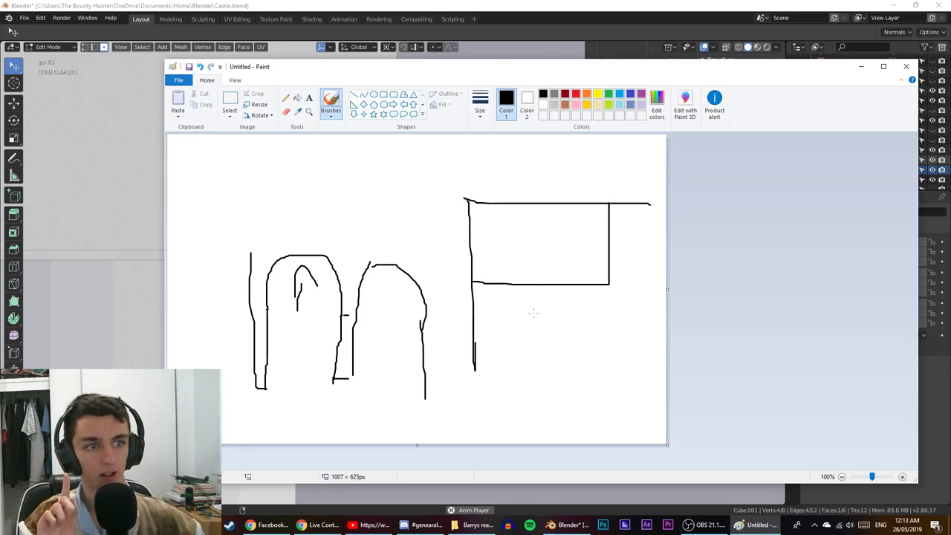
{"action": "left_click_drag", "start_coordinate": [472, 331], "coordinate": [485, 331]}
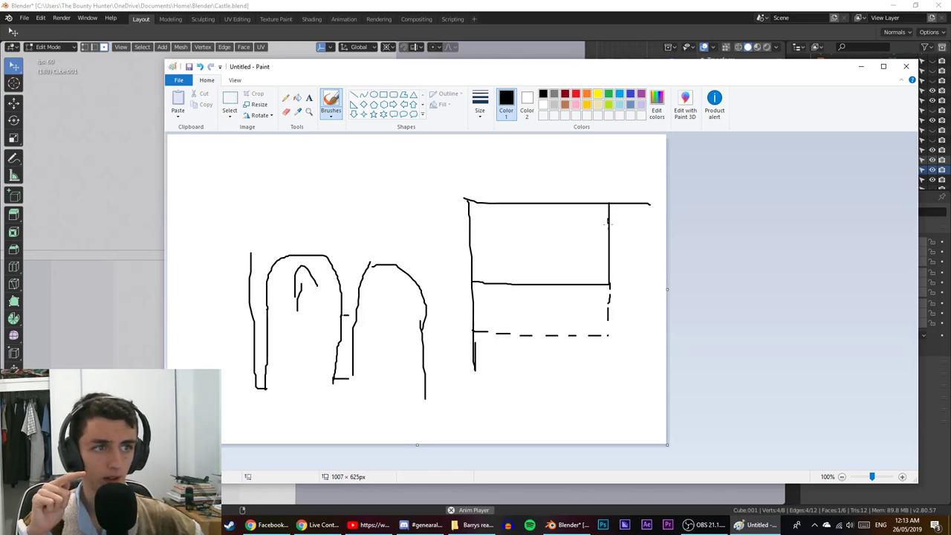
{"action": "left_click_drag", "start_coordinate": [595, 255], "coordinate": [539, 281]}
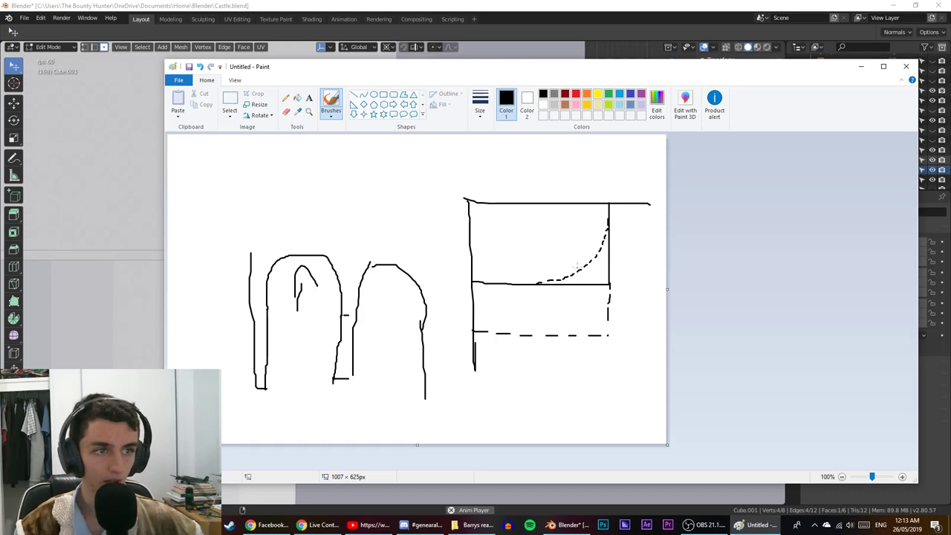
Erase the dashed corner curve and brush a stepped profile across the block's lower outer corner instead.
{"action": "left_click", "coordinate": [286, 110]}
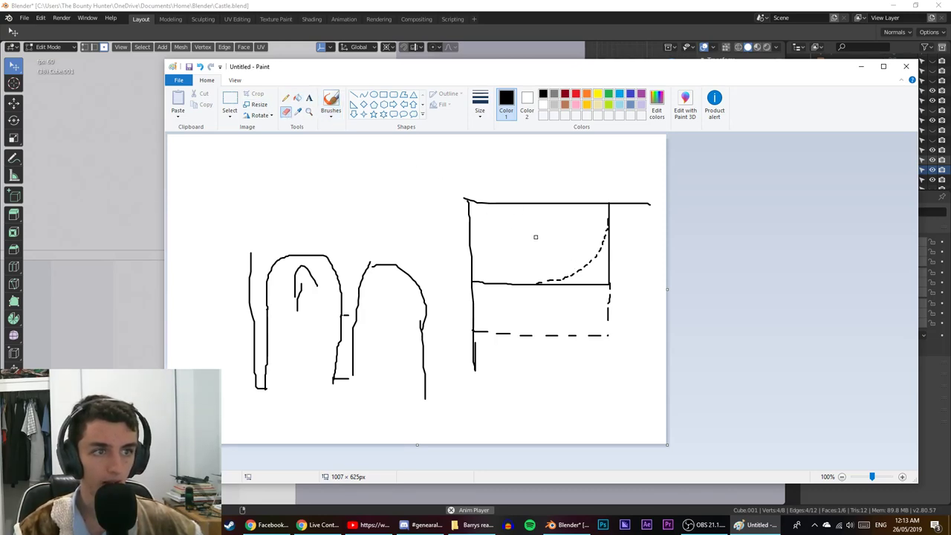
{"action": "mouse_move", "coordinate": [538, 276]}
{"action": "left_mouse_down"}
{"action": "mouse_move", "coordinate": [584, 265]}
{"action": "mouse_move", "coordinate": [601, 237]}
{"action": "mouse_move", "coordinate": [593, 254]}
{"action": "left_mouse_up"}
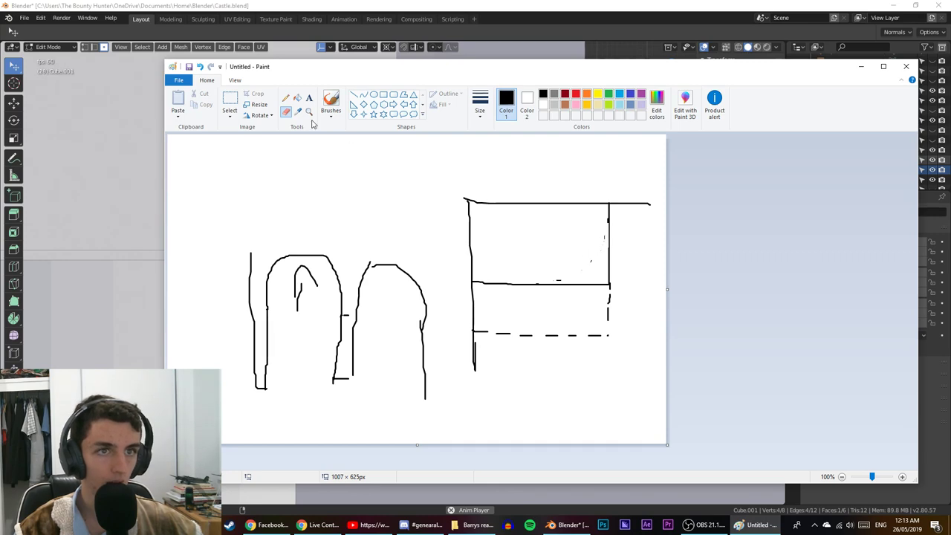
{"action": "left_click", "coordinate": [332, 99]}
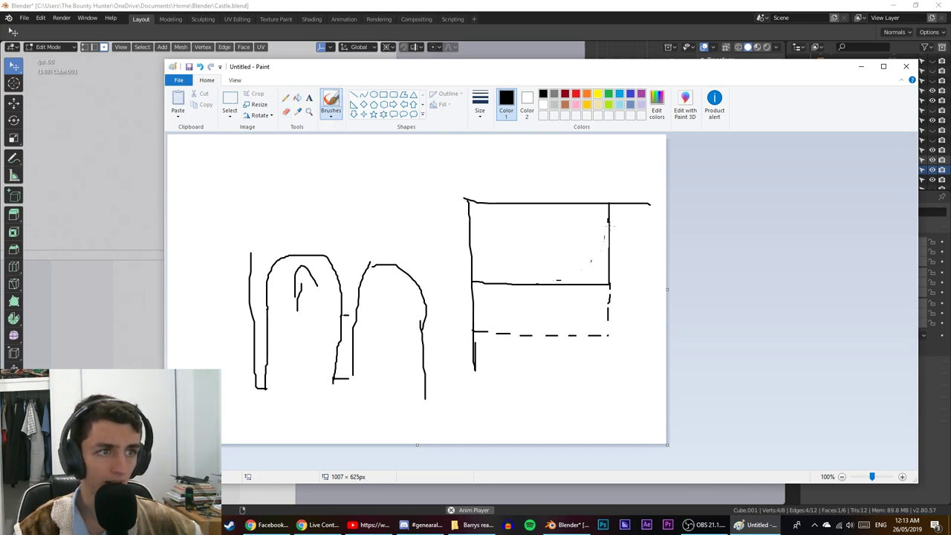
{"action": "mouse_move", "coordinate": [607, 227]}
{"action": "left_mouse_down"}
{"action": "mouse_move", "coordinate": [562, 286]}
{"action": "mouse_move", "coordinate": [531, 286]}
{"action": "left_mouse_up"}
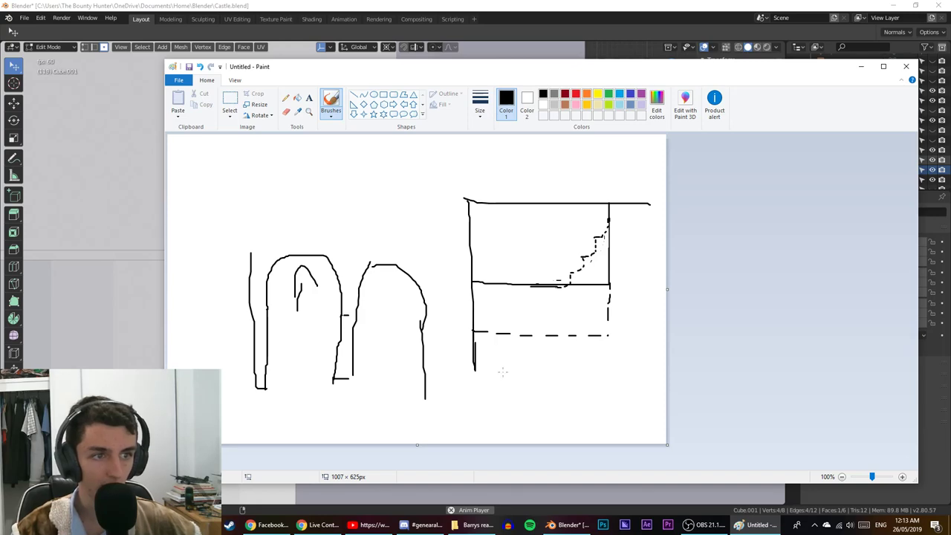
Sketch a smaller overhang profile above the arches, with a block, a dashed inner curve and a stepped line running down below it.
{"action": "left_click_drag", "start_coordinate": [239, 151], "coordinate": [237, 245]}
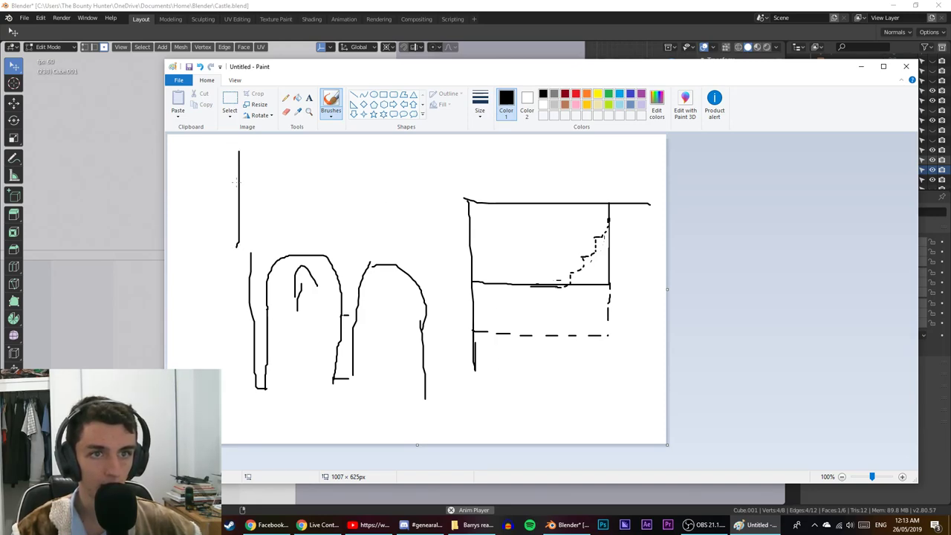
{"action": "mouse_move", "coordinate": [238, 151]}
{"action": "left_mouse_down"}
{"action": "mouse_move", "coordinate": [369, 148]}
{"action": "mouse_move", "coordinate": [341, 192]}
{"action": "mouse_move", "coordinate": [341, 230]}
{"action": "mouse_move", "coordinate": [236, 230]}
{"action": "left_mouse_up"}
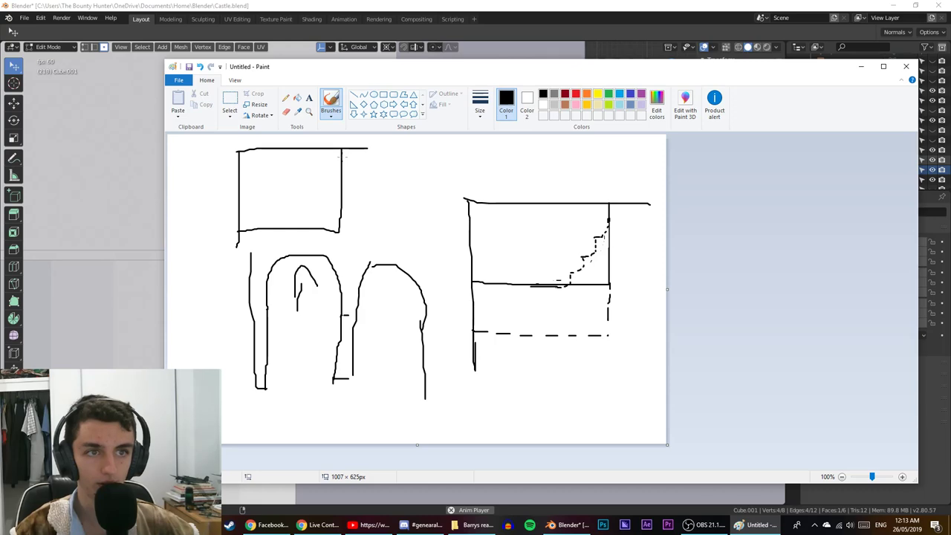
{"action": "mouse_move", "coordinate": [344, 154]}
{"action": "left_mouse_down"}
{"action": "mouse_move", "coordinate": [290, 168]}
{"action": "mouse_move", "coordinate": [275, 221]}
{"action": "left_mouse_up"}
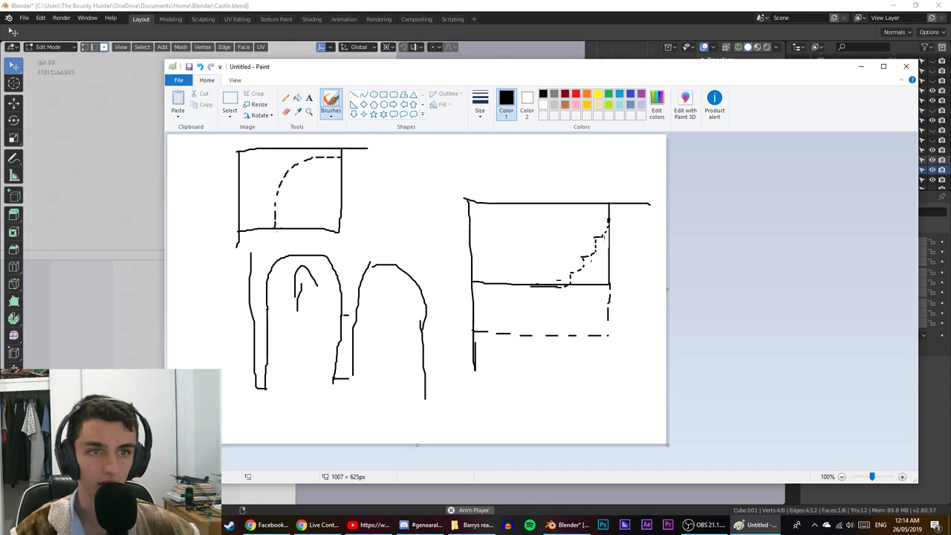
{"action": "left_click_drag", "start_coordinate": [276, 223], "coordinate": [255, 300]}
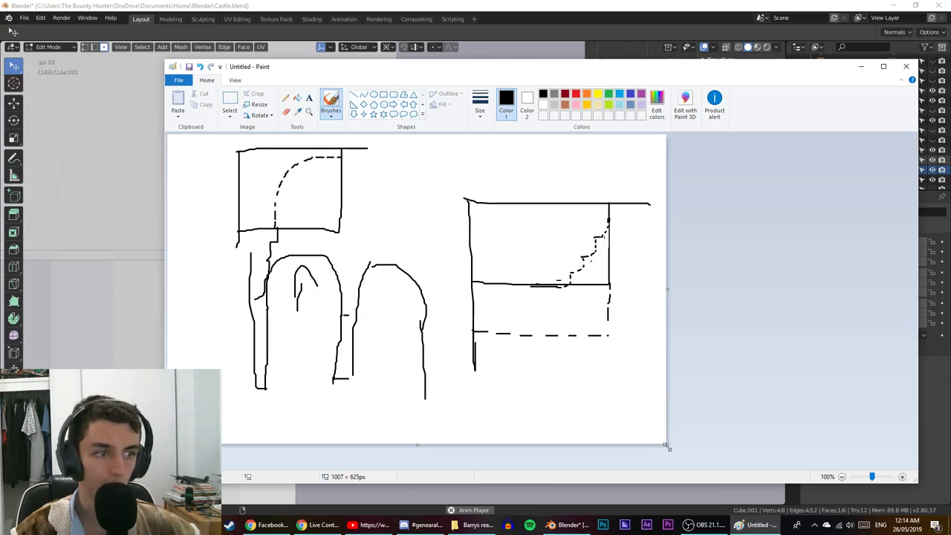
Enlarge the canvas to 1361 × 685 px and draw the vertical wall line and horizontal top line of another profile in the new space.
{"action": "left_click_drag", "start_coordinate": [667, 445], "coordinate": [842, 473]}
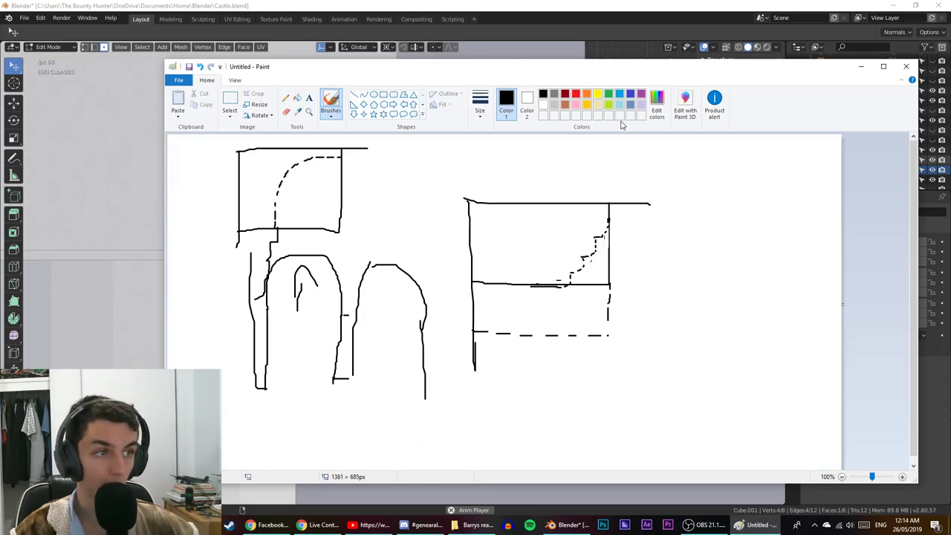
{"action": "left_click_drag", "start_coordinate": [687, 173], "coordinate": [691, 346]}
{"action": "left_click_drag", "start_coordinate": [687, 172], "coordinate": [854, 172]}
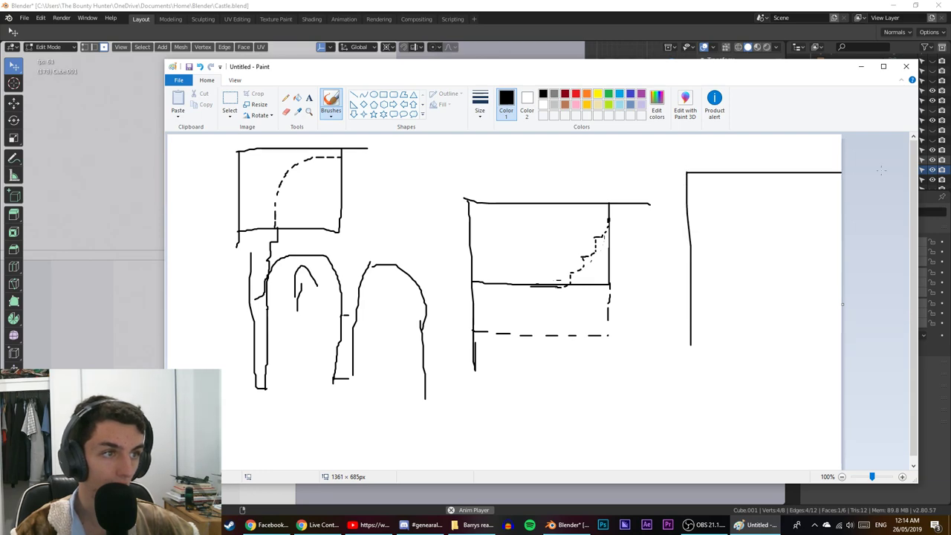
Check the cube in Blender, and draw an arrow in Paint pointing at the upper end of the stepped profile.
{"action": "left_click", "coordinate": [564, 59]}
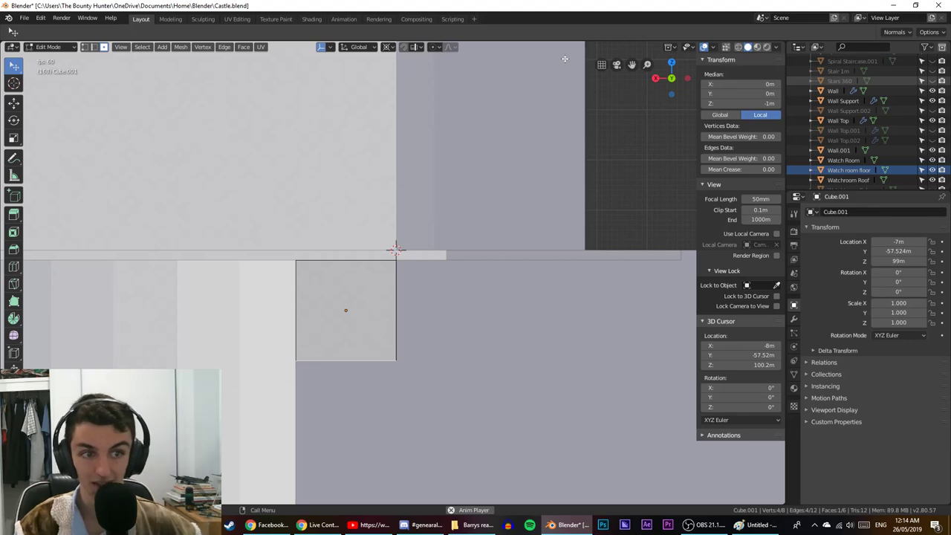
{"action": "left_click", "coordinate": [758, 524]}
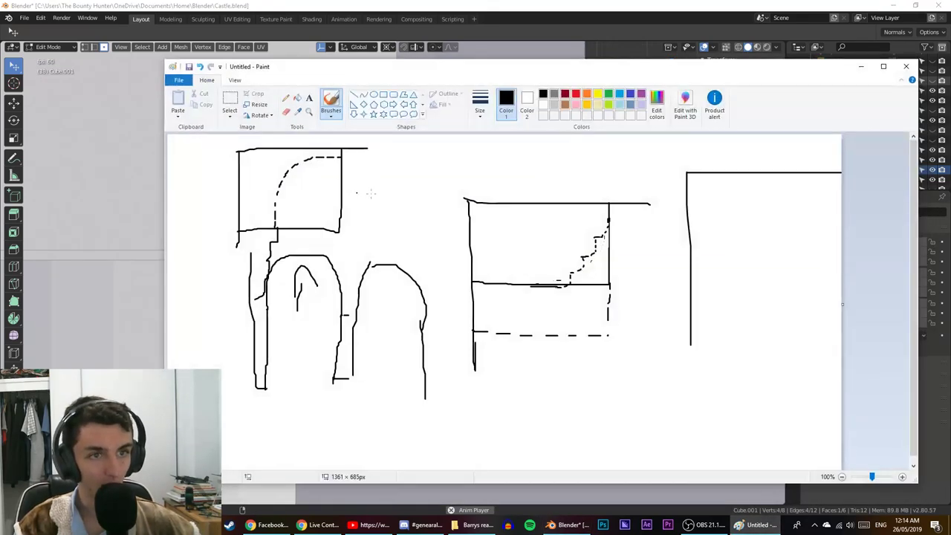
{"action": "left_click_drag", "start_coordinate": [559, 207], "coordinate": [599, 226]}
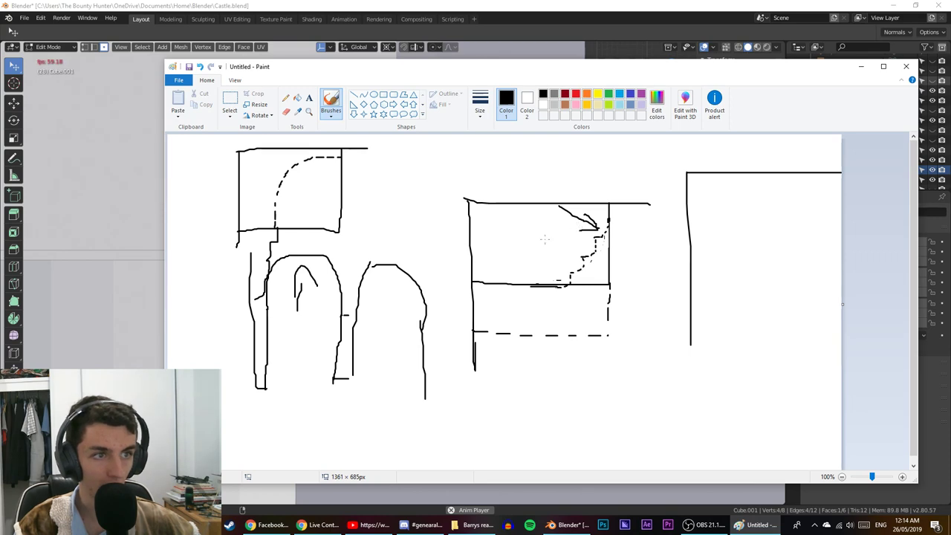
Return to Blender and raise the cube's bottom face 1 m along the Z axis in the side view.
{"action": "left_click", "coordinate": [861, 66]}
{"action": "scroll", "coordinate": [499, 273], "scroll_direction": "up", "scroll_amount": 2}
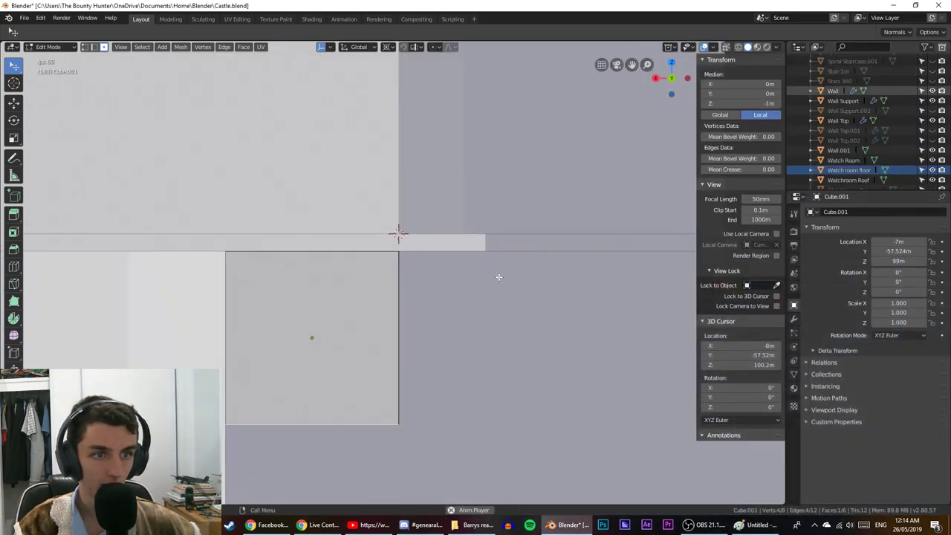
{"action": "middle_click_drag", "start_coordinate": [499, 276], "coordinate": [471, 358]}
{"action": "key", "text": "KP_1"}
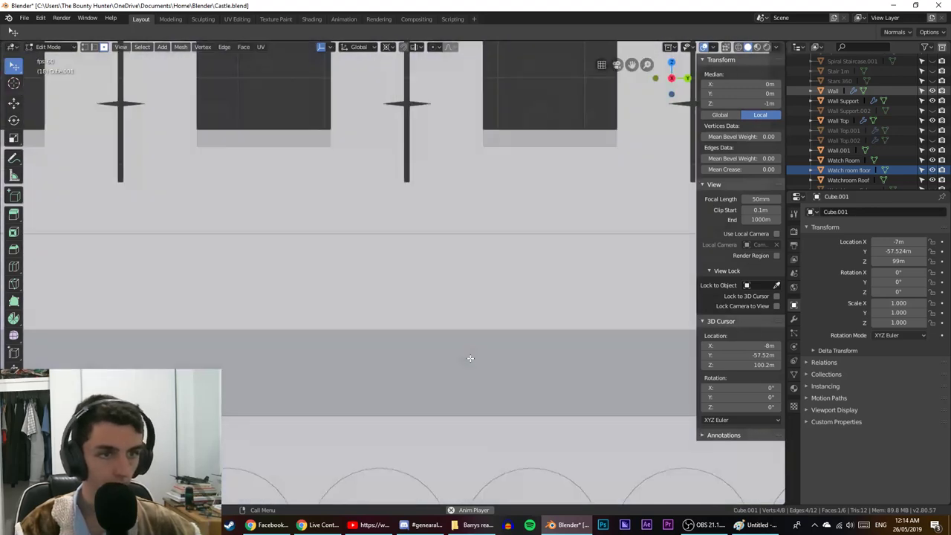
{"action": "key", "text": "ctrl+KP_1"}
{"action": "scroll", "coordinate": [469, 346], "scroll_direction": "up", "scroll_amount": 3}
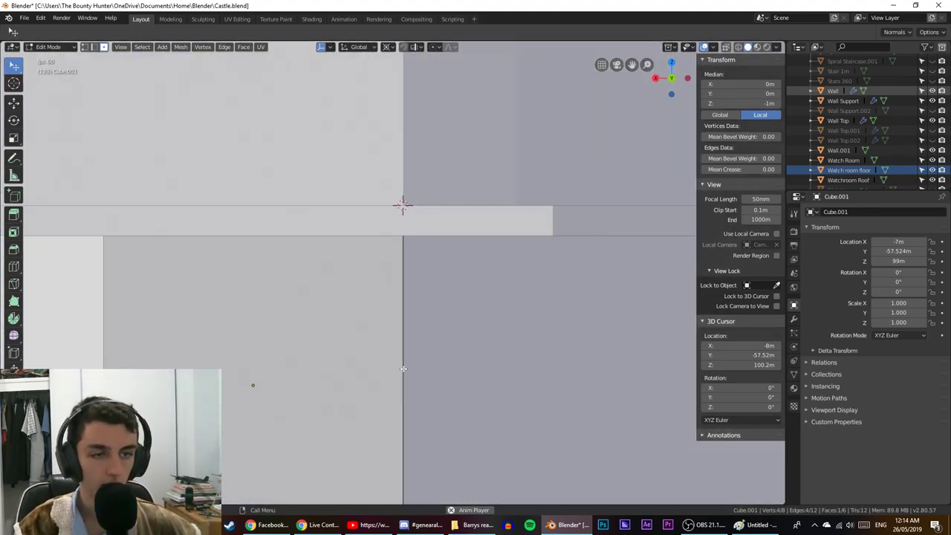
{"action": "middle_click_drag", "start_coordinate": [403, 367], "coordinate": [475, 233], "text": "shift"}
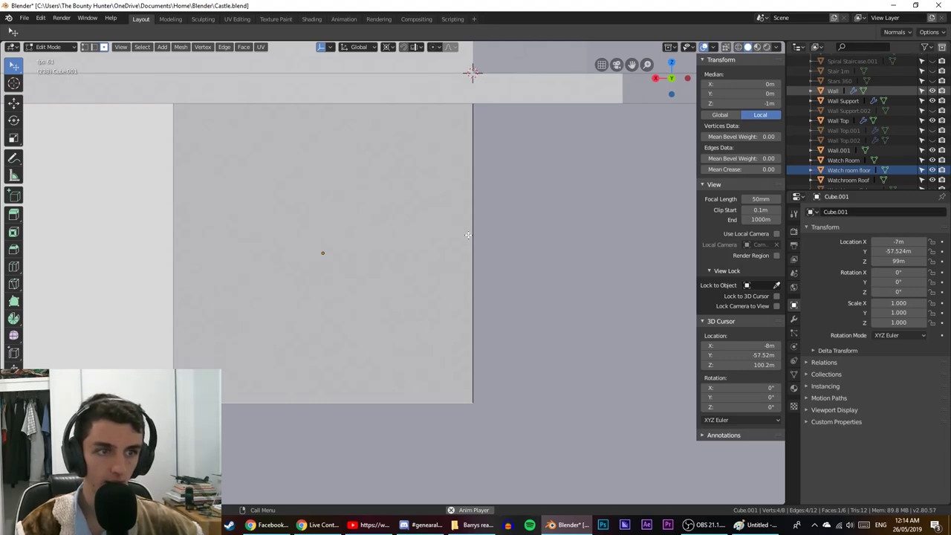
{"action": "key", "text": "g"}
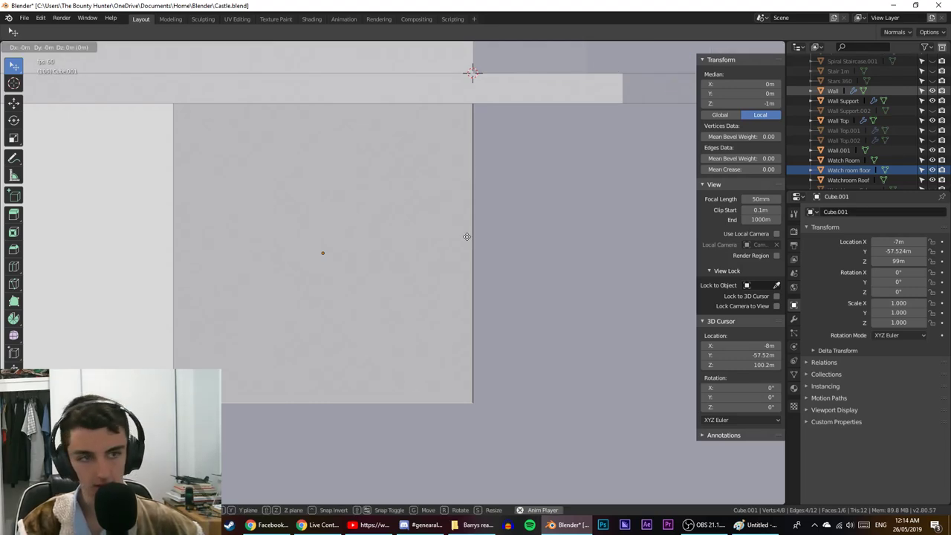
{"action": "key", "text": "z"}
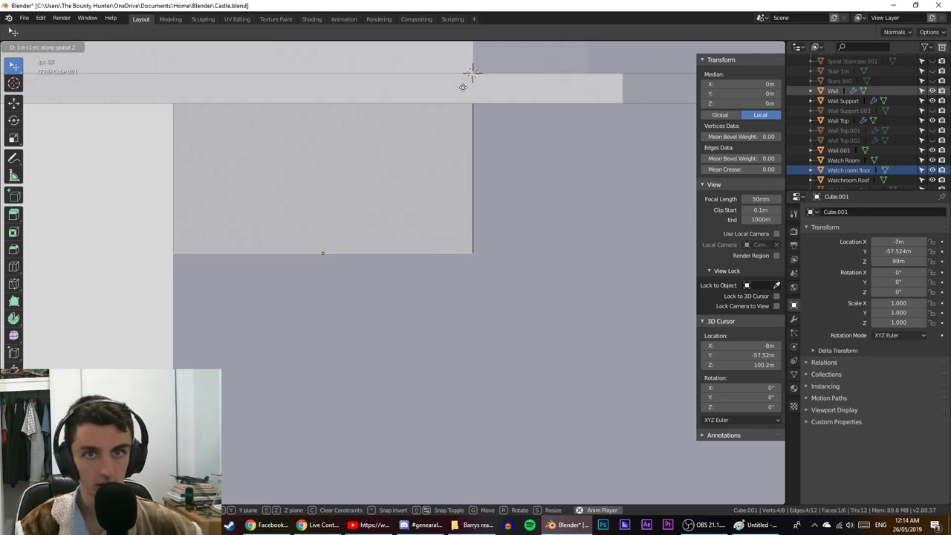
{"action": "left_click", "coordinate": [463, 87]}
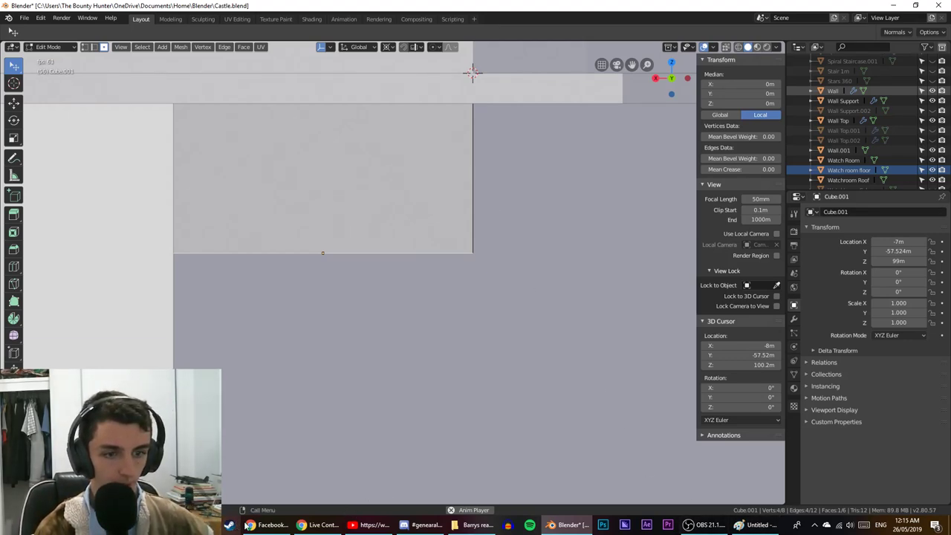
Open the Windows Calculator and place its window in the empty space beside the cube.
{"action": "key", "text": "super+s"}
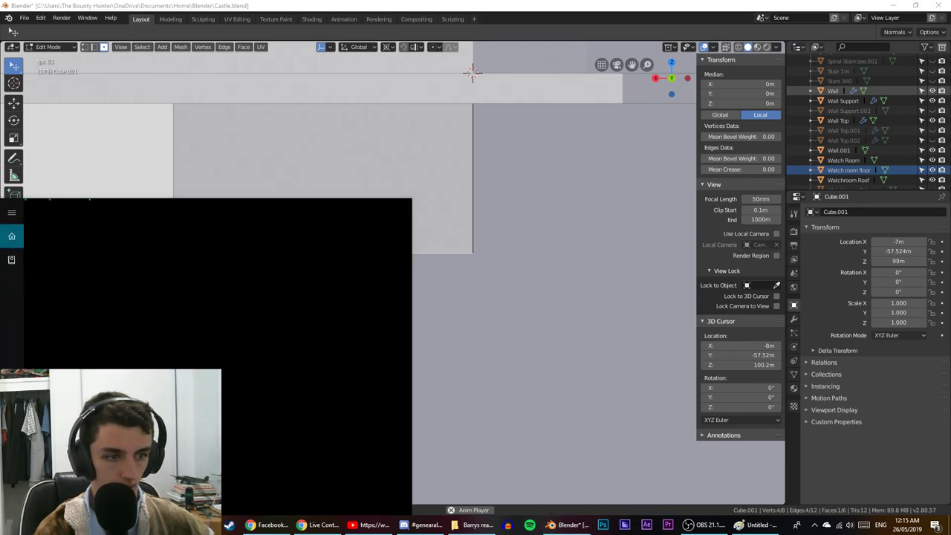
{"action": "key", "text": "super"}
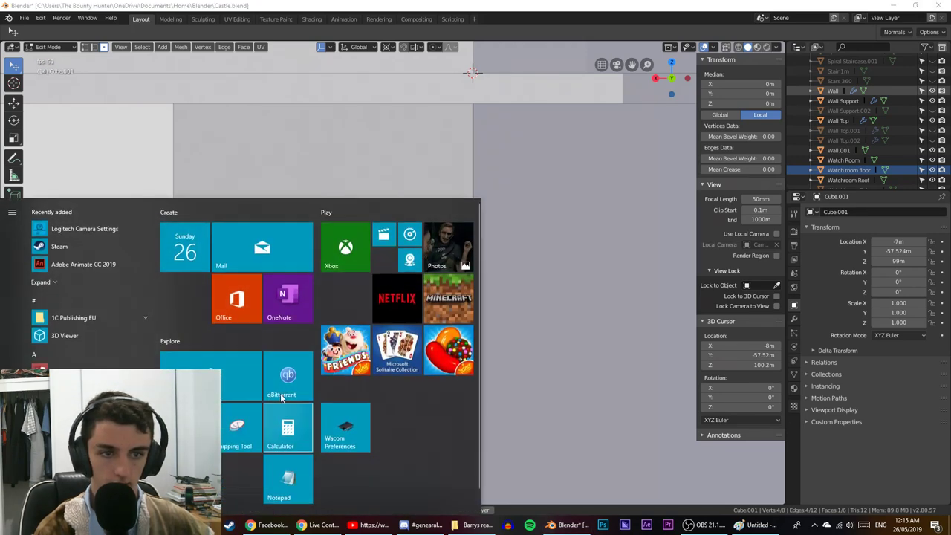
{"action": "left_click", "coordinate": [282, 438]}
{"action": "key", "text": "super"}
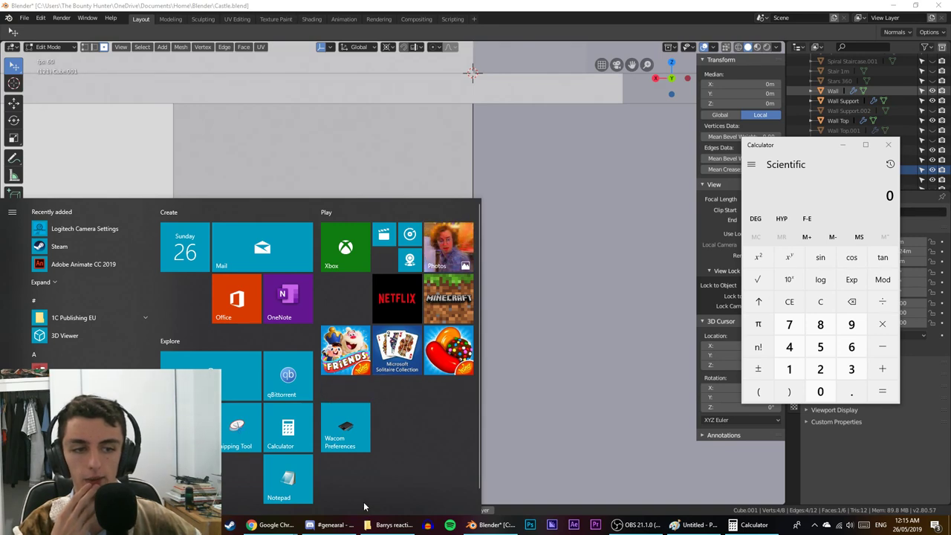
{"action": "left_click_drag", "start_coordinate": [816, 151], "coordinate": [521, 184]}
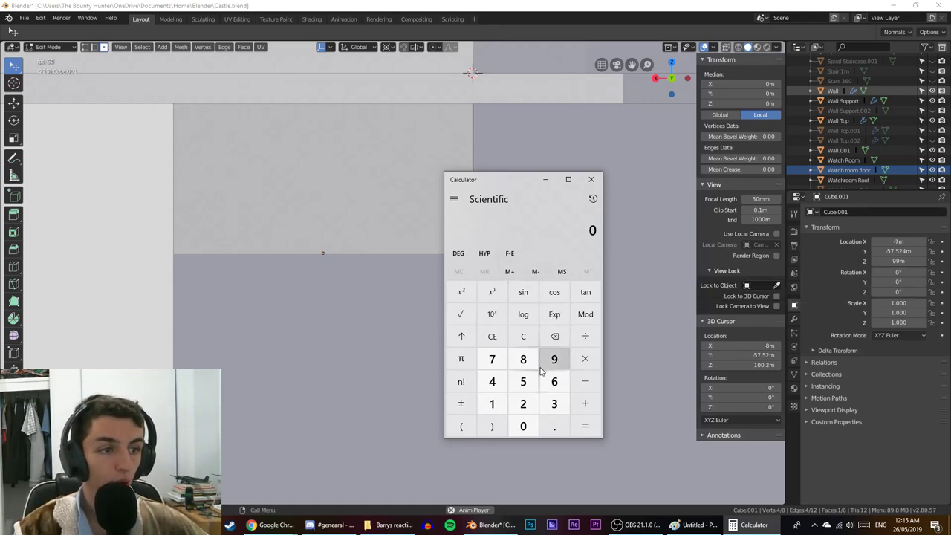
{"action": "left_click_drag", "start_coordinate": [512, 180], "coordinate": [647, 195]}
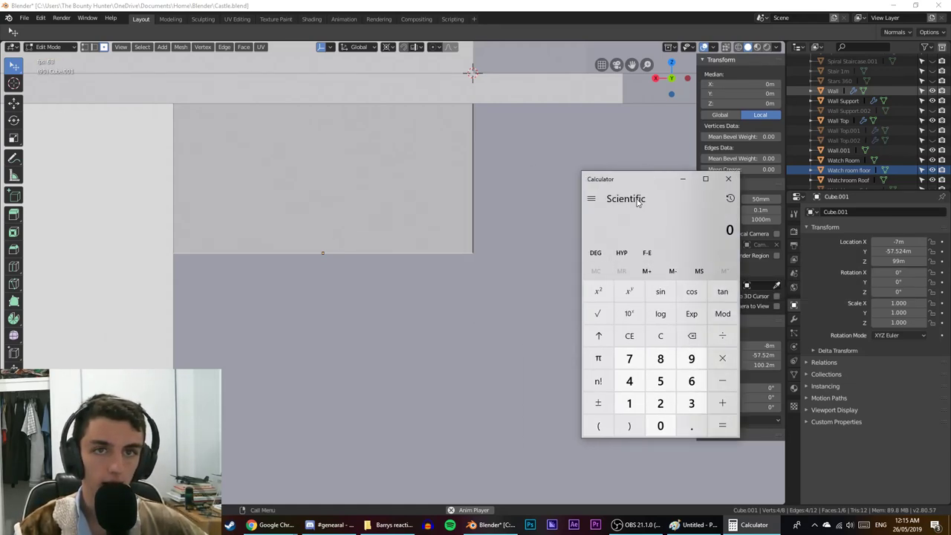
Return to Blender and set the scene's output frame rate to 24 fps.
{"action": "left_click", "coordinate": [673, 4]}
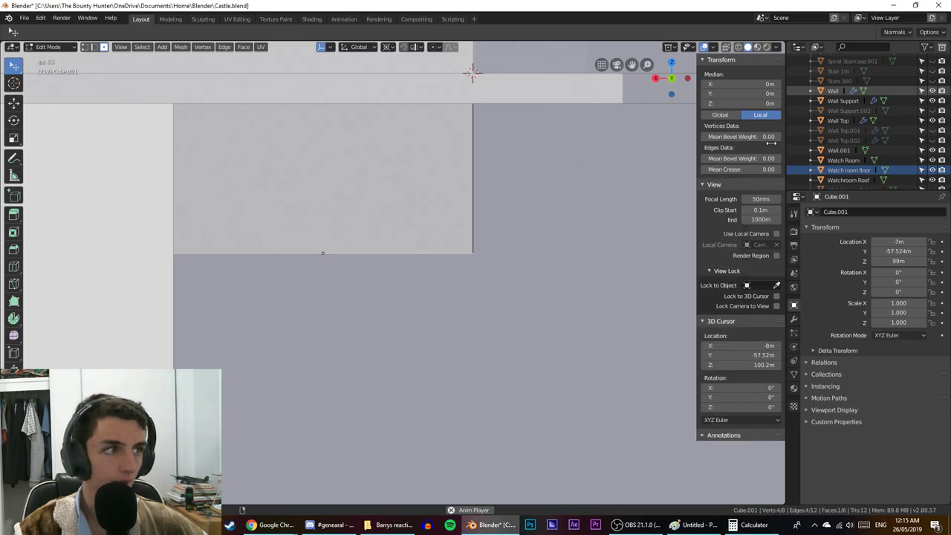
{"action": "left_click", "coordinate": [795, 247]}
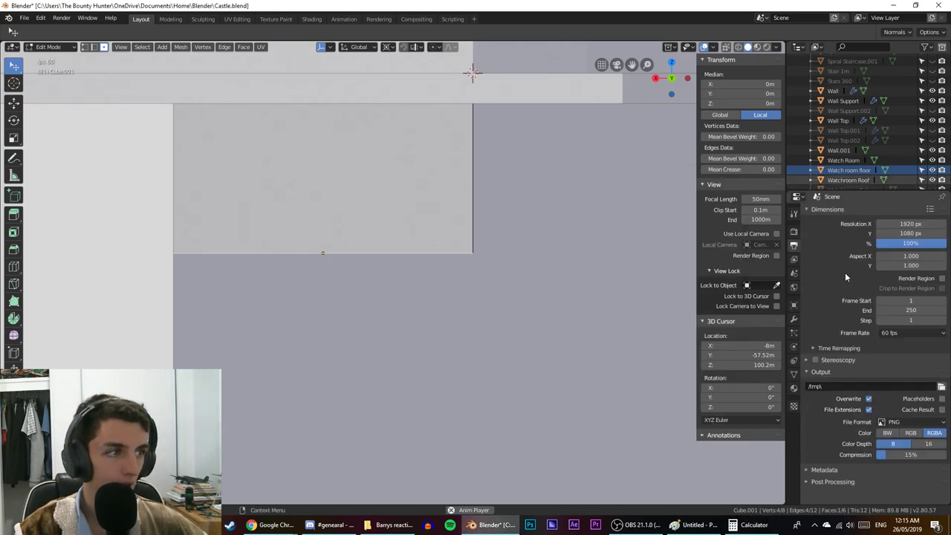
{"action": "left_click", "coordinate": [911, 332]}
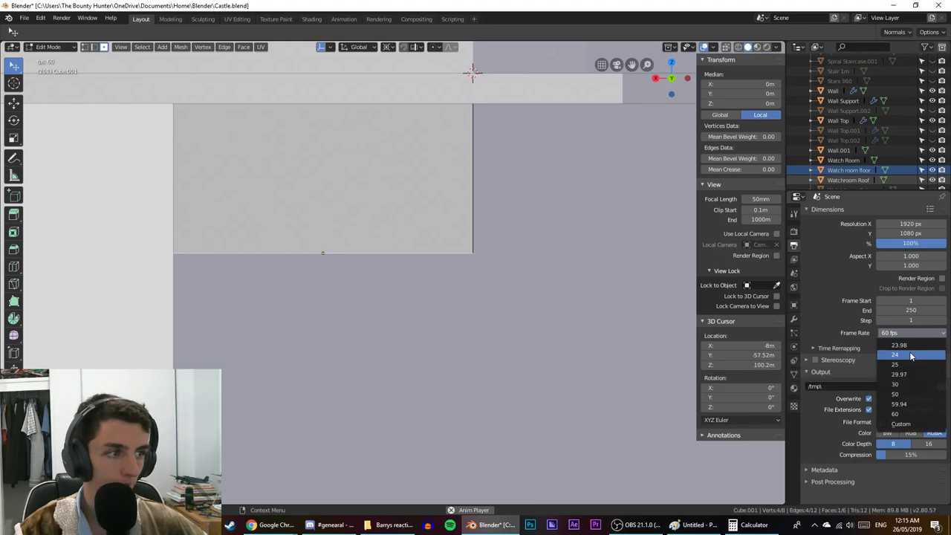
{"action": "left_click", "coordinate": [911, 355]}
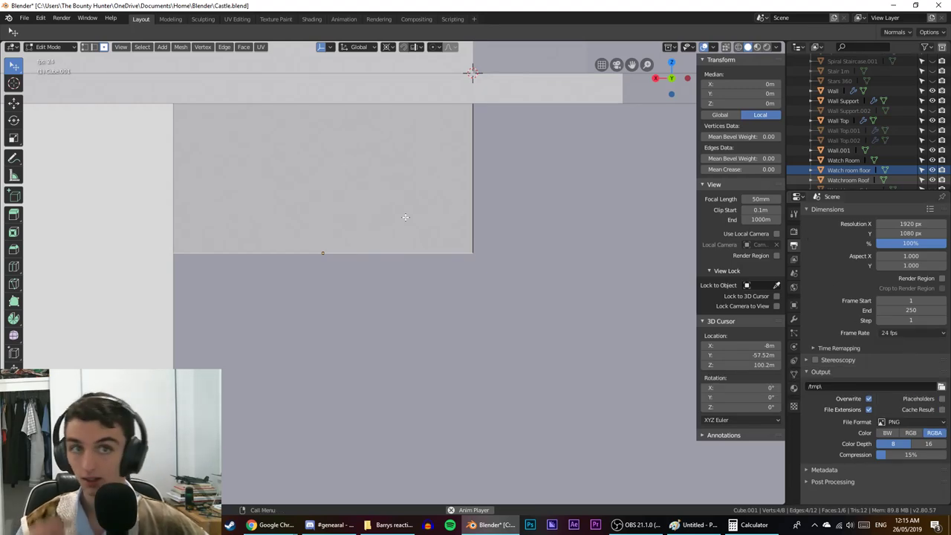
{"action": "left_click", "coordinate": [750, 525]}
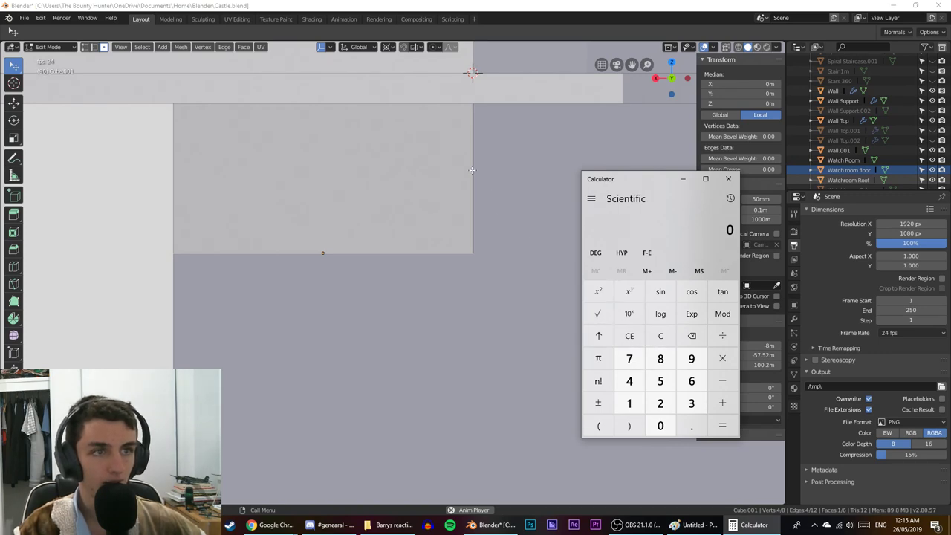
{"action": "left_click", "coordinate": [688, 427]}
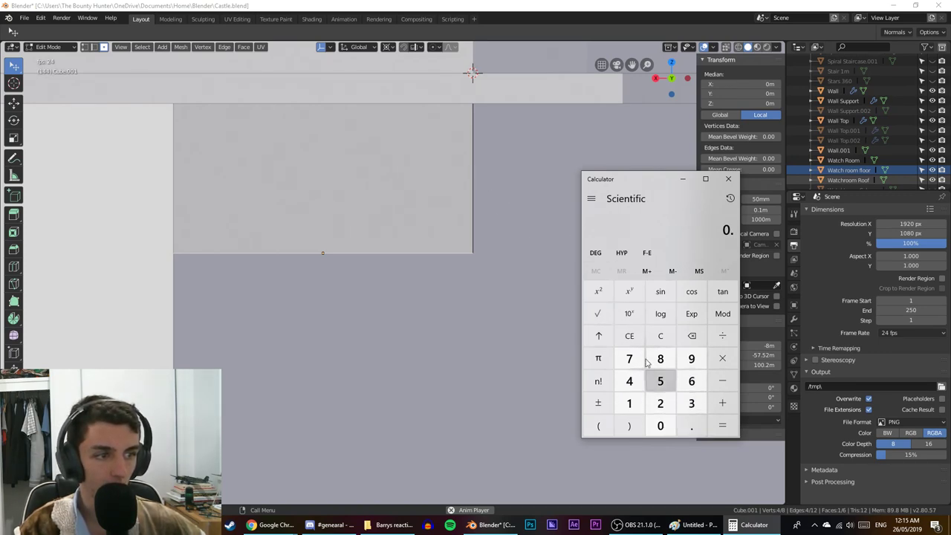
{"action": "left_click", "coordinate": [722, 338]}
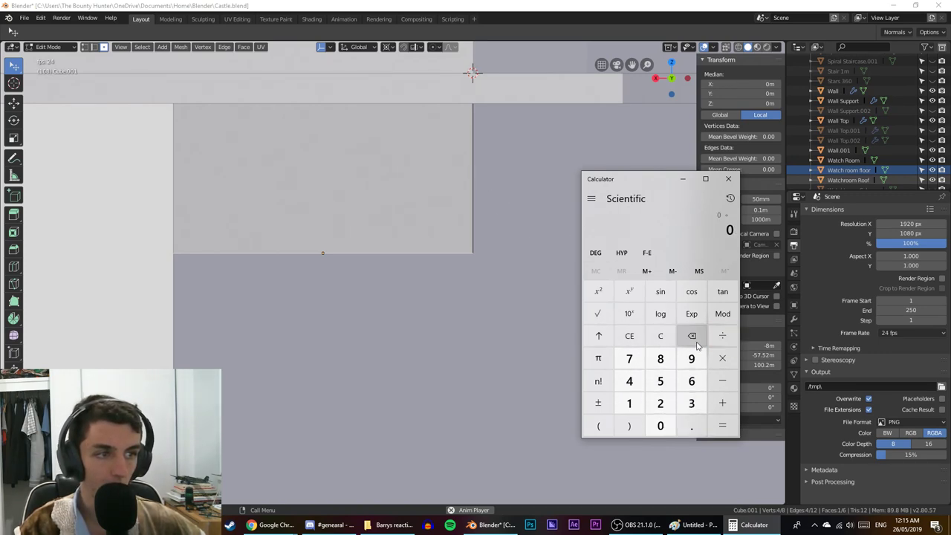
{"action": "left_click", "coordinate": [629, 403]}
{"action": "left_click", "coordinate": [722, 358]}
{"action": "left_click", "coordinate": [692, 403]}
{"action": "left_click", "coordinate": [727, 448]}
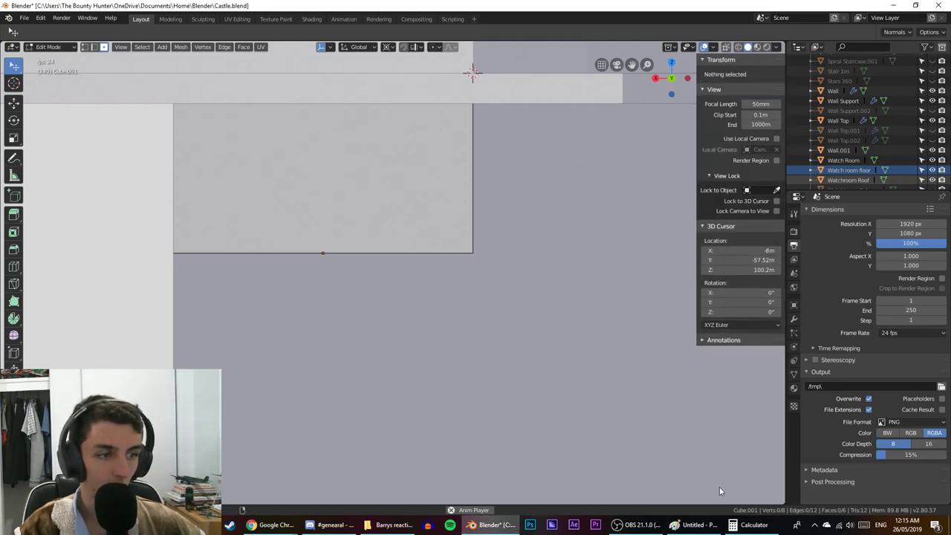
Calculate 1 ÷ 3 in Calculator and close it.
{"action": "left_click", "coordinate": [750, 525]}
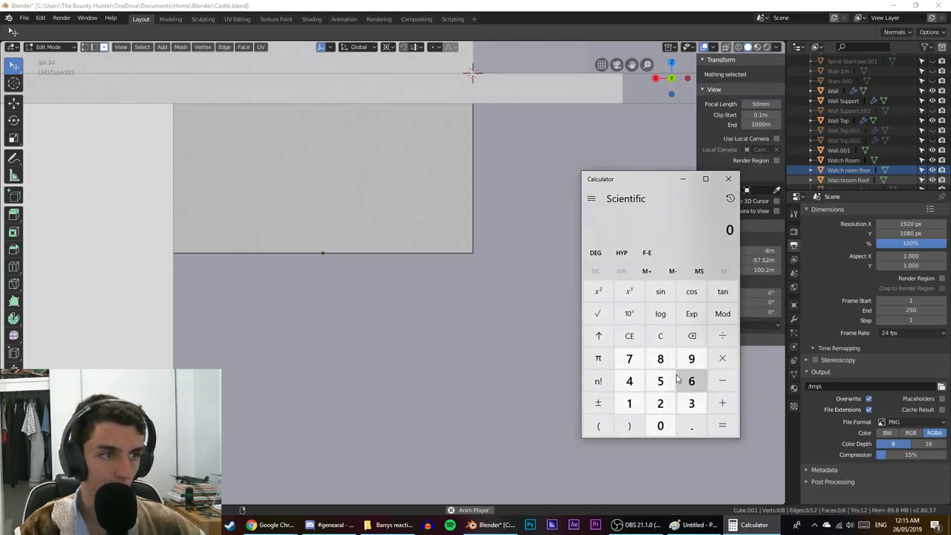
{"action": "left_click", "coordinate": [629, 403]}
{"action": "left_click", "coordinate": [713, 346]}
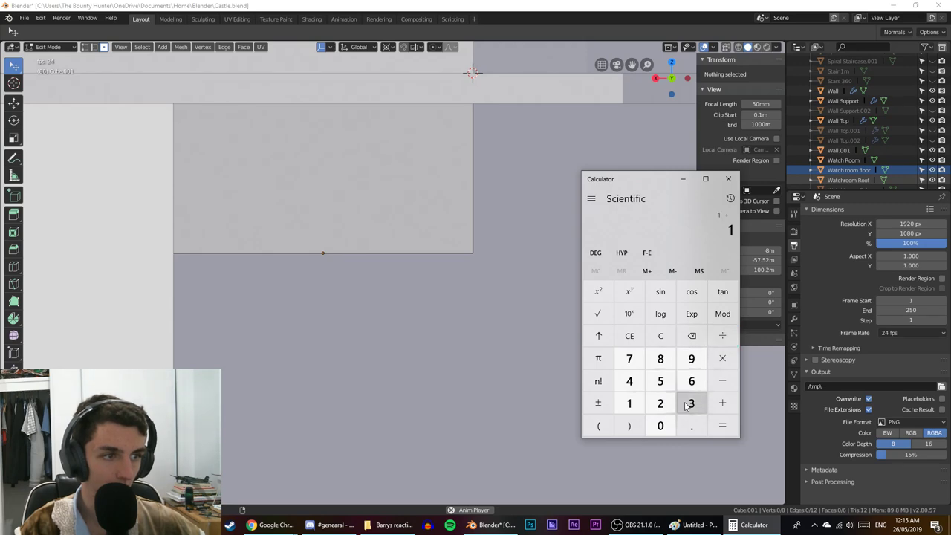
{"action": "left_click", "coordinate": [691, 403]}
{"action": "left_click", "coordinate": [719, 434]}
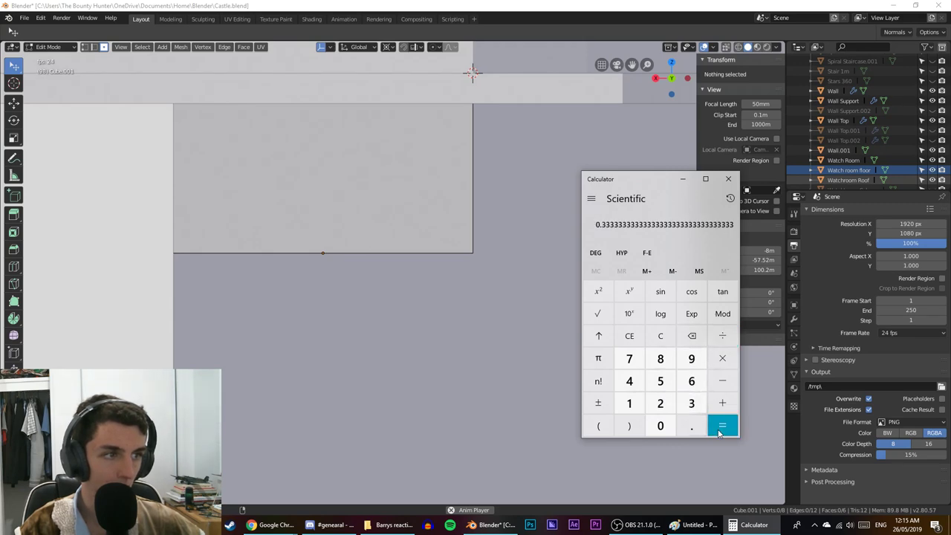
{"action": "left_click", "coordinate": [728, 178]}
{"action": "mouse_move", "coordinate": [471, 319]}
{"action": "middle_mouse_down"}
{"action": "mouse_move", "coordinate": [416, 314]}
{"action": "mouse_move", "coordinate": [469, 320]}
{"action": "middle_mouse_up"}
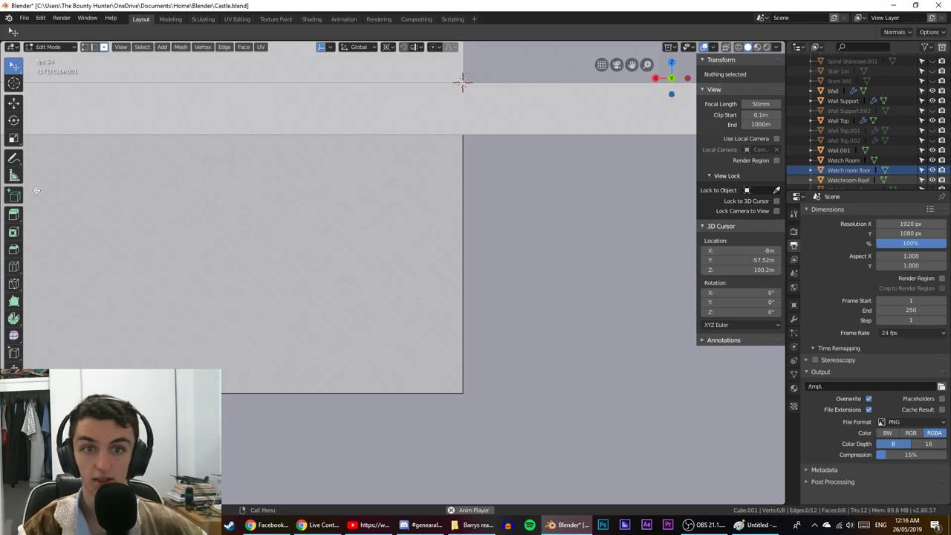
{"action": "left_click", "coordinate": [13, 266]}
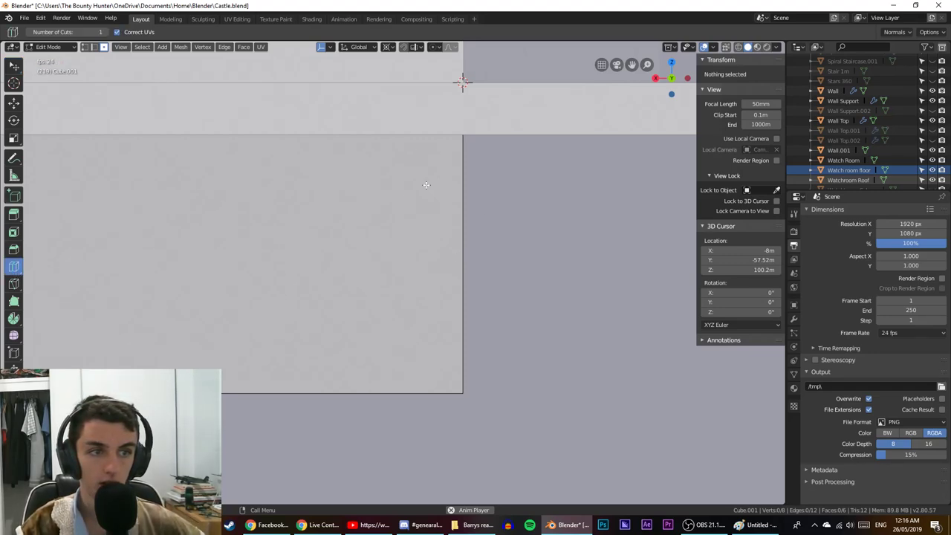
{"action": "scroll", "coordinate": [426, 186], "scroll_direction": "down", "scroll_amount": 3}
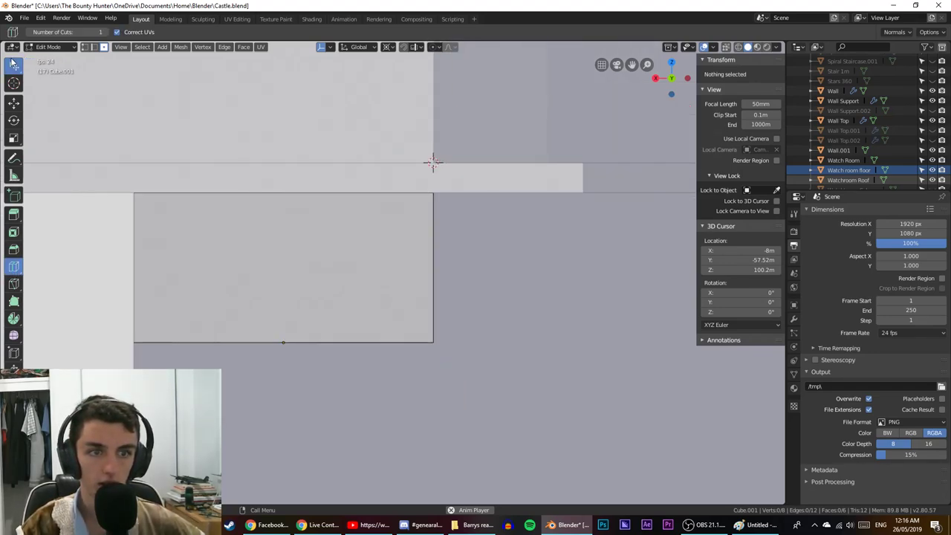
{"action": "left_click", "coordinate": [13, 64]}
Add two horizontal loop cuts around the cube, the first slid by 0.3333333 and the second centred in the larger upper section.
{"action": "left_click", "coordinate": [420, 321]}
{"action": "key", "text": "Tab"}
{"action": "key", "text": "Tab"}
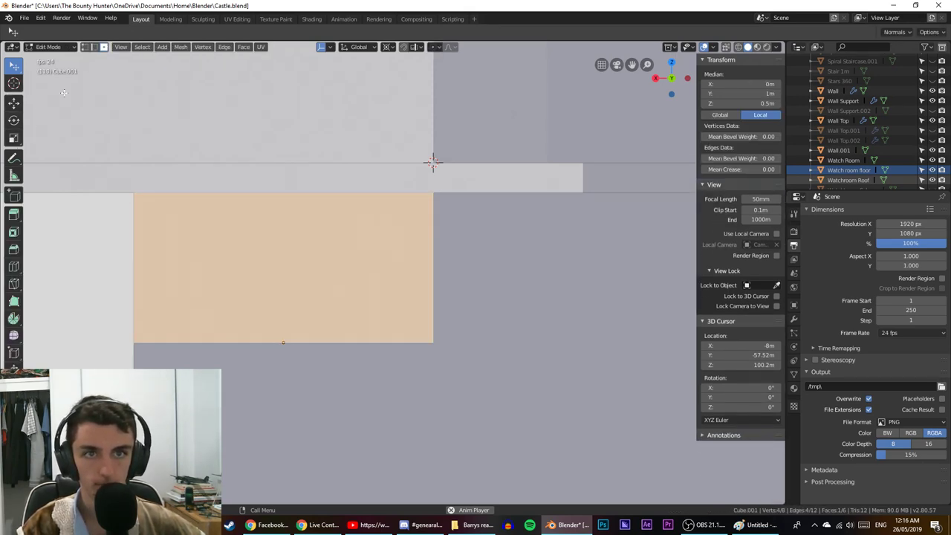
{"action": "left_click", "coordinate": [14, 266]}
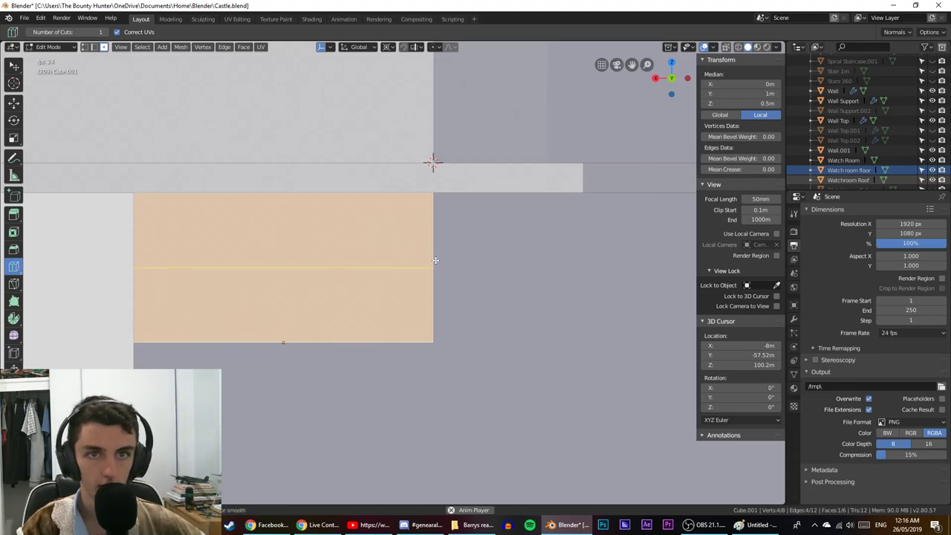
{"action": "left_click_drag", "start_coordinate": [436, 260], "coordinate": [437, 239]}
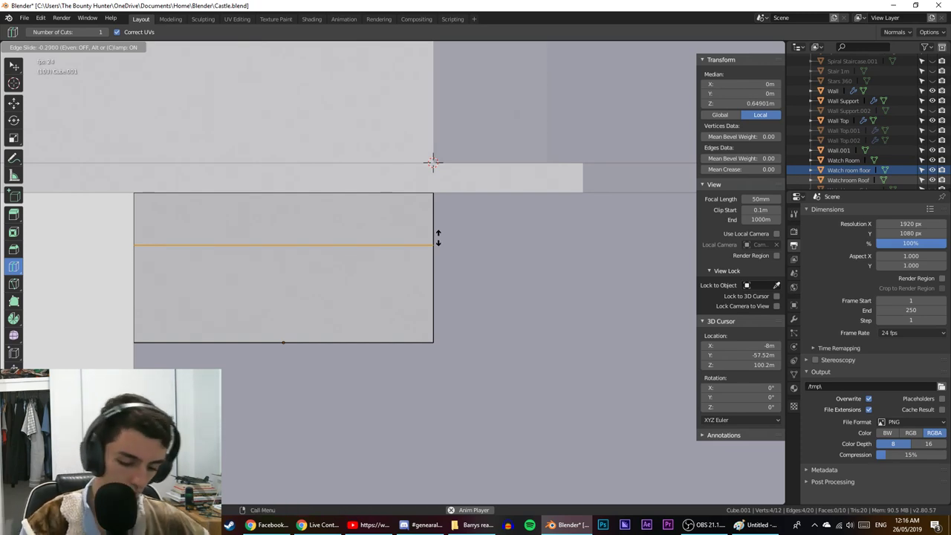
{"action": "type", "text": "0."}
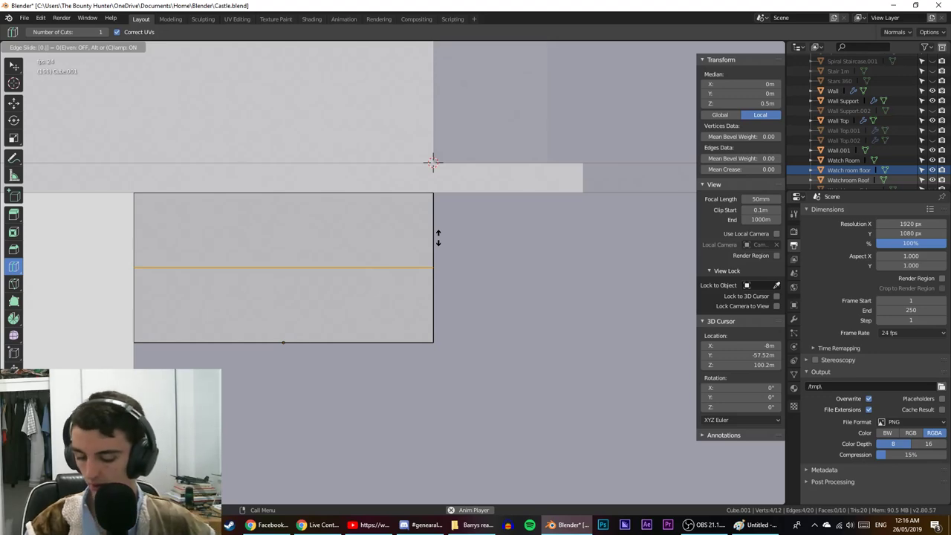
{"action": "type", "text": "333333333"}
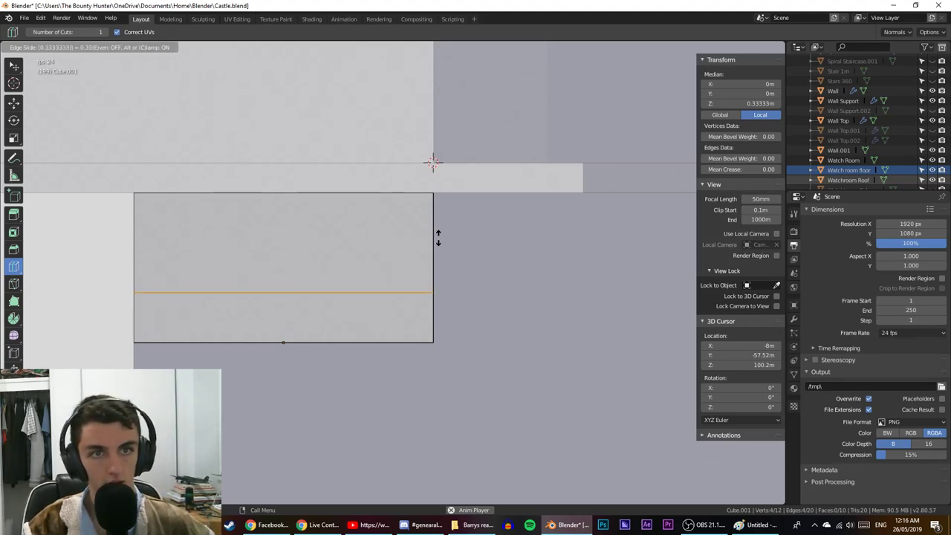
{"action": "key", "text": "Return"}
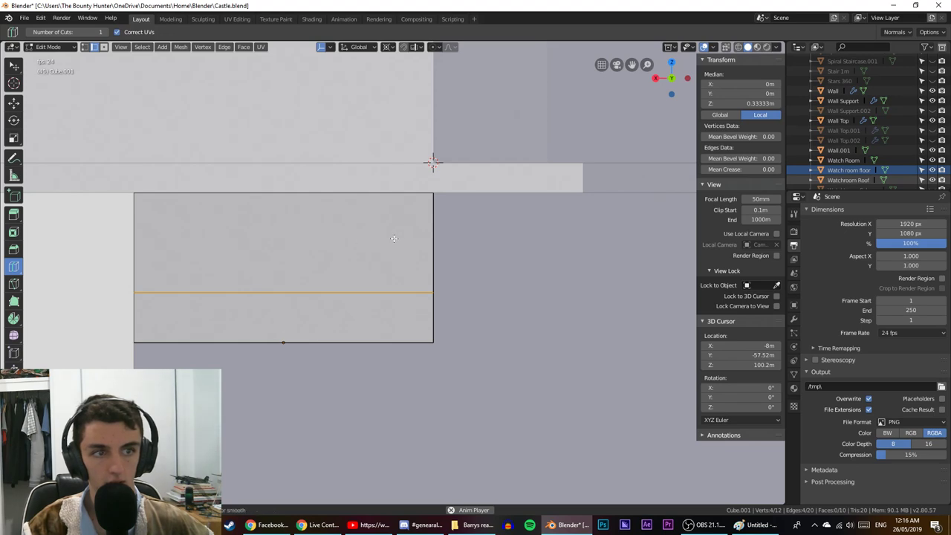
{"action": "left_click", "coordinate": [435, 247]}
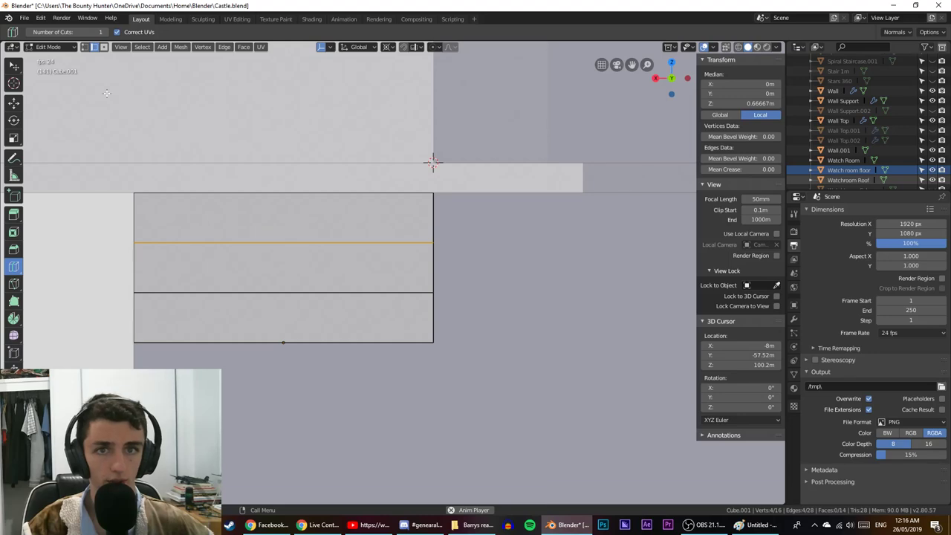
{"action": "left_click", "coordinate": [15, 67]}
Examine the divided cube beneath the watch room floor's overhang from below in perspective.
{"action": "middle_click_drag", "start_coordinate": [435, 230], "coordinate": [491, 228]}
{"action": "middle_click_drag", "start_coordinate": [595, 239], "coordinate": [284, 274], "text": "shift"}
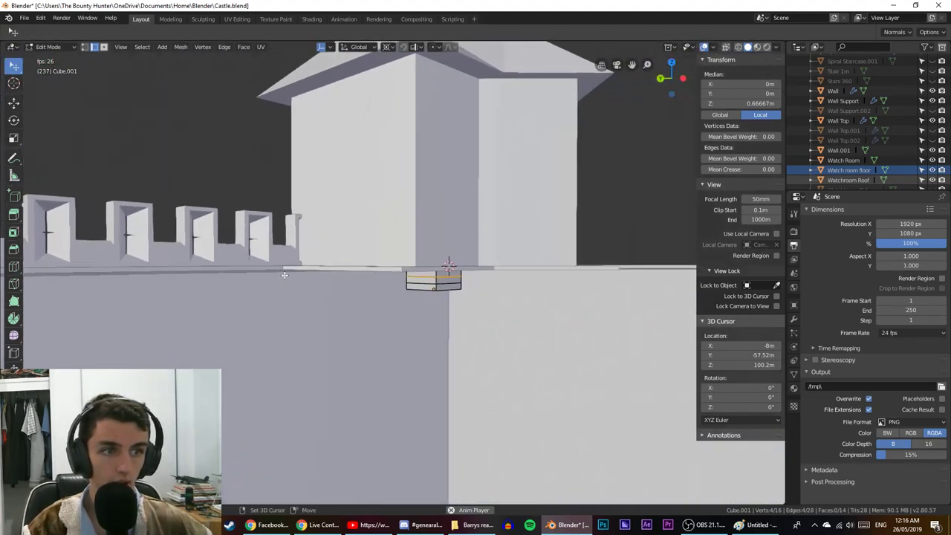
{"action": "scroll", "coordinate": [509, 269], "scroll_direction": "up", "scroll_amount": 1}
{"action": "scroll", "coordinate": [556, 245], "scroll_direction": "down", "scroll_amount": 4}
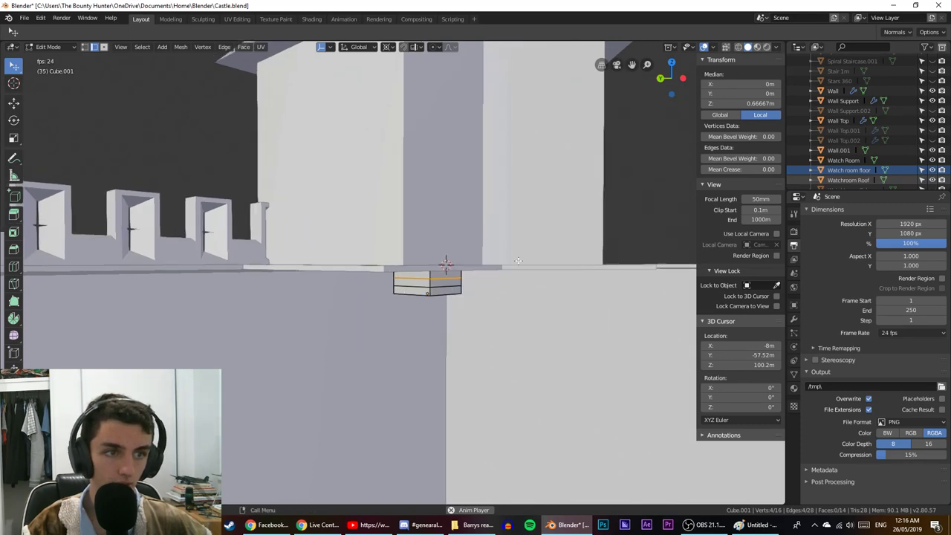
{"action": "middle_click_drag", "start_coordinate": [556, 245], "coordinate": [552, 223]}
{"action": "key", "text": "Tab"}
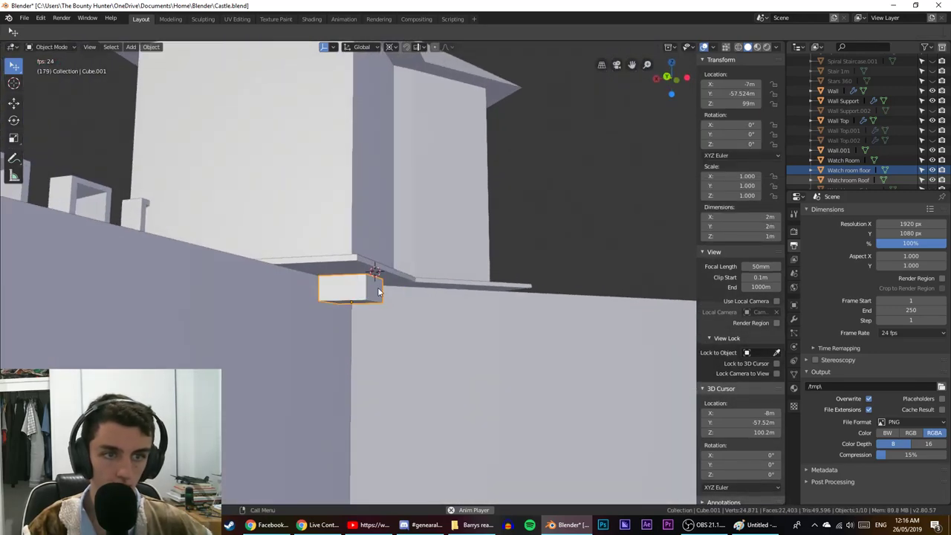
{"action": "key", "text": "Tab"}
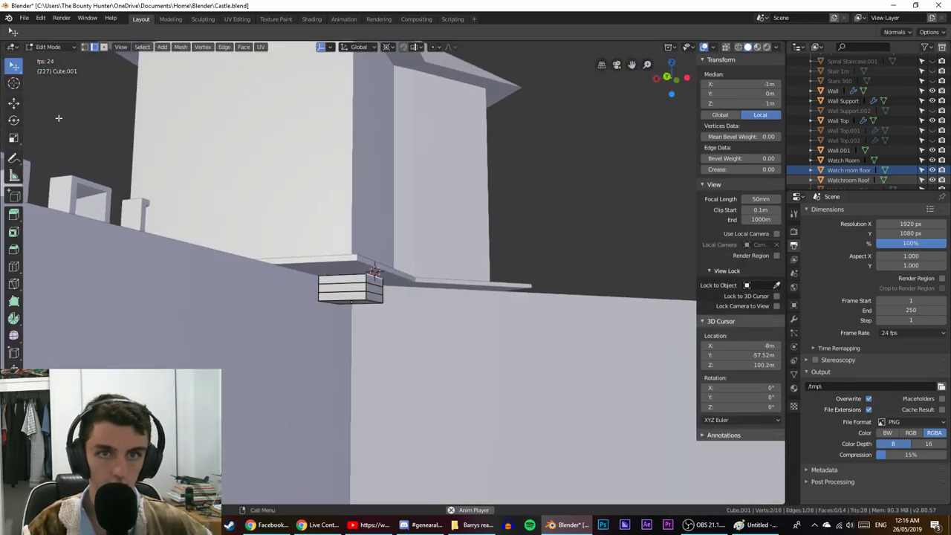
Select the cube's three stacked outer end faces and move them -1 m along X to the watch room floor's edge.
{"action": "left_click", "coordinate": [104, 46]}
{"action": "left_click", "coordinate": [377, 283]}
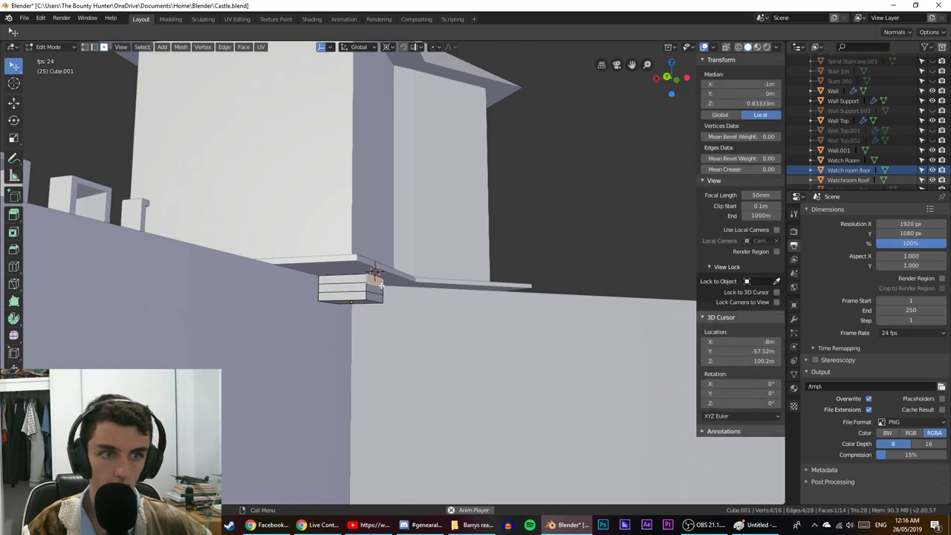
{"action": "left_click", "coordinate": [379, 290], "text": "shift"}
{"action": "left_click", "coordinate": [382, 297], "text": "shift"}
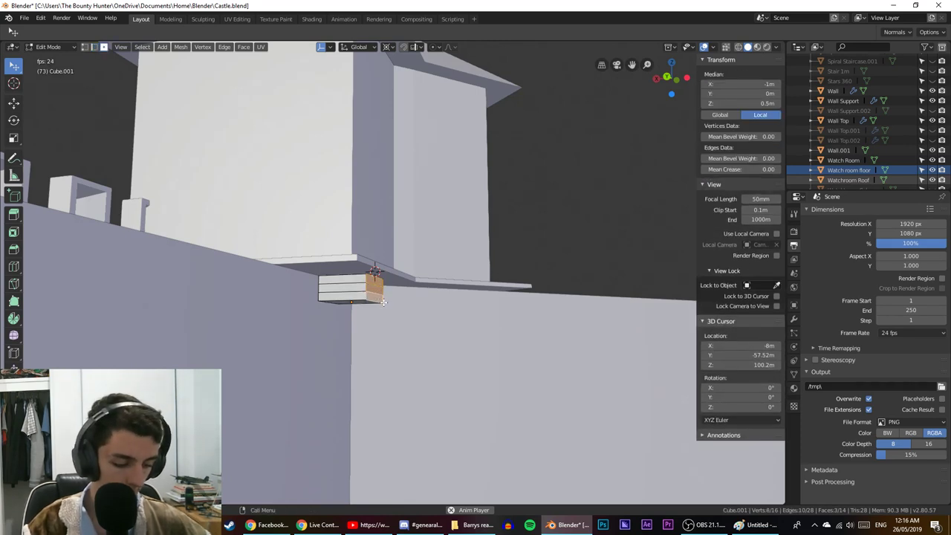
{"action": "key", "text": "KP_3"}
{"action": "key", "text": "KP_1"}
{"action": "key", "text": "KP_Decimal"}
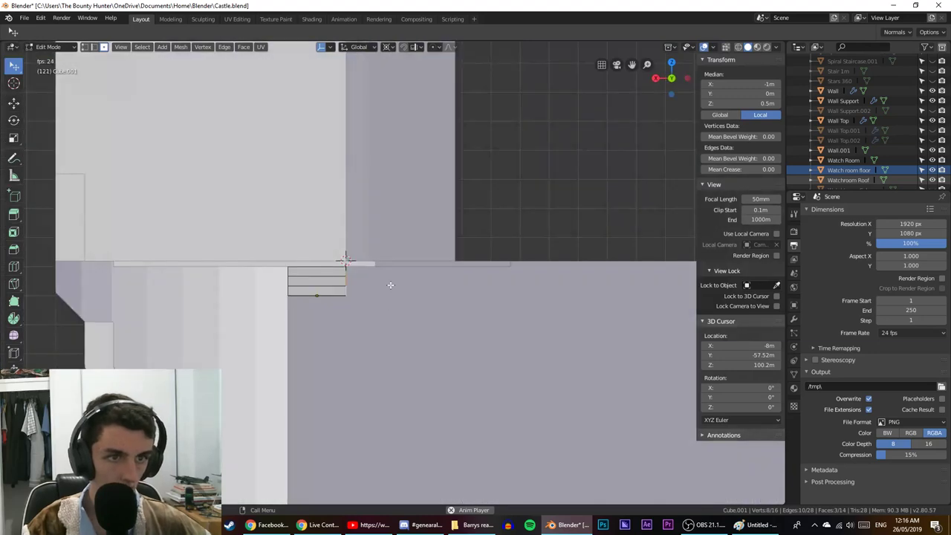
{"action": "scroll", "coordinate": [379, 288], "scroll_direction": "down", "scroll_amount": 1}
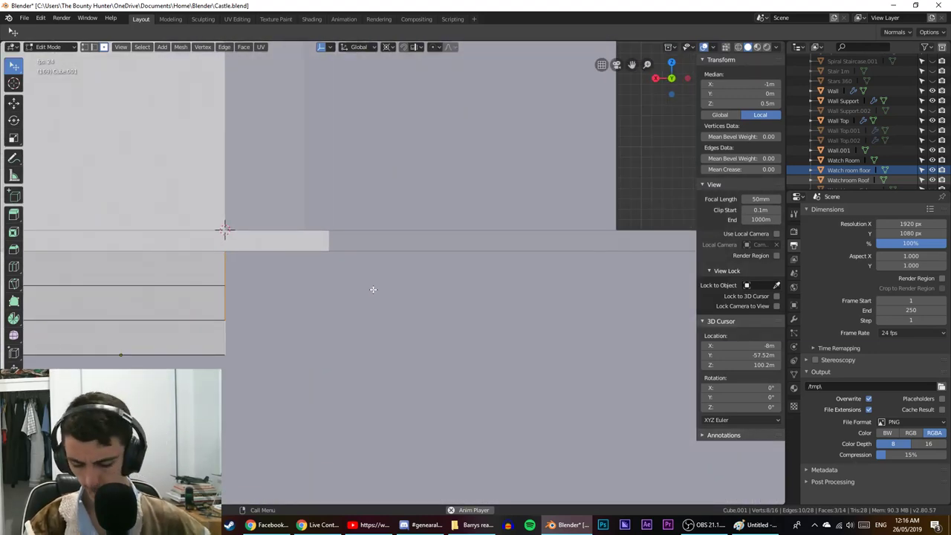
{"action": "key", "text": "g"}
{"action": "key", "text": "x"}
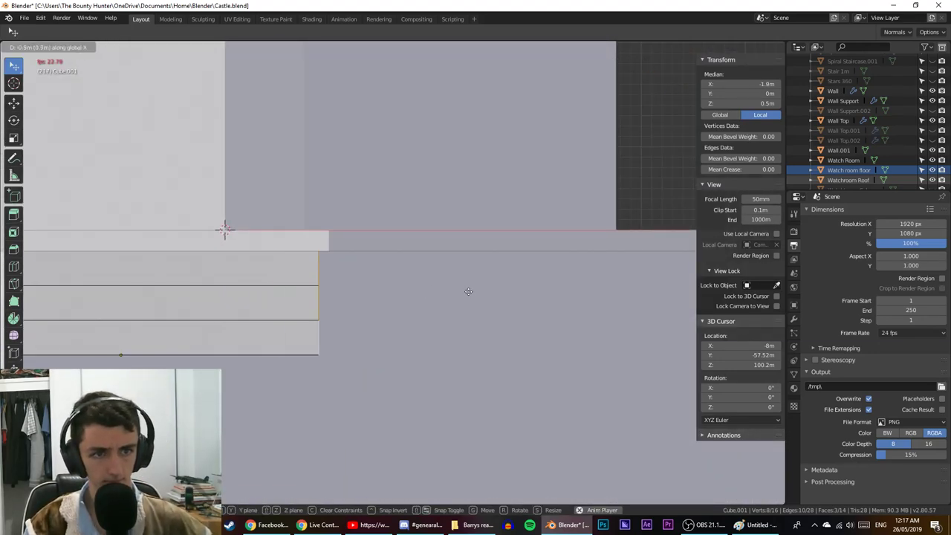
{"action": "left_click", "coordinate": [477, 292]}
Select the upper loop's edge on the extended end face and snap the 3D cursor to it.
{"action": "scroll", "coordinate": [301, 319], "scroll_direction": "up", "scroll_amount": 8}
{"action": "middle_click_drag", "start_coordinate": [302, 318], "coordinate": [442, 310], "text": "shift"}
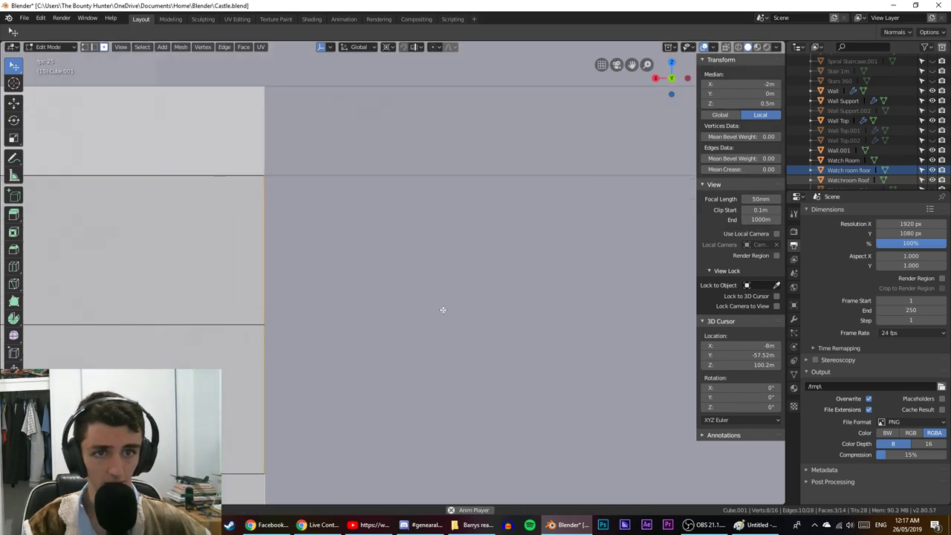
{"action": "scroll", "coordinate": [393, 310], "scroll_direction": "down", "scroll_amount": 8}
{"action": "scroll", "coordinate": [410, 299], "scroll_direction": "up", "scroll_amount": 3}
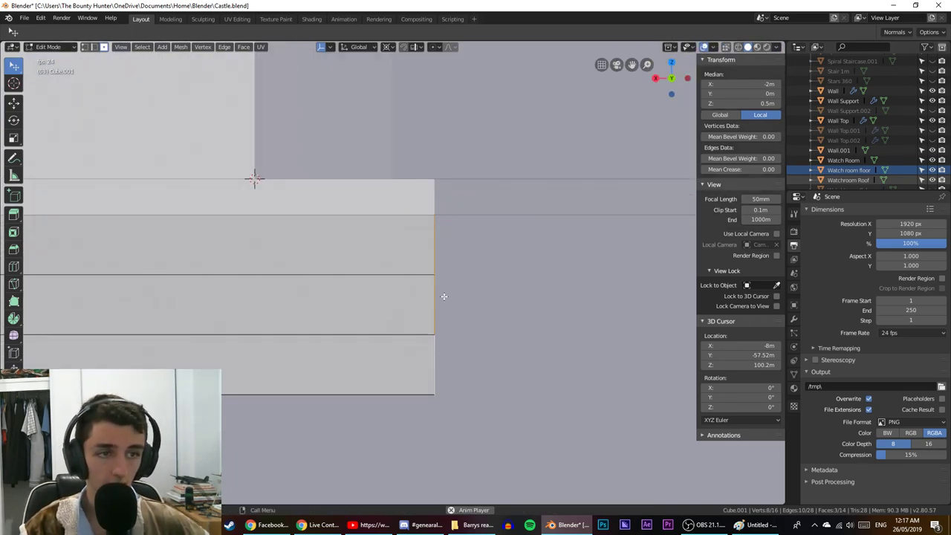
{"action": "scroll", "coordinate": [444, 297], "scroll_direction": "down", "scroll_amount": 2}
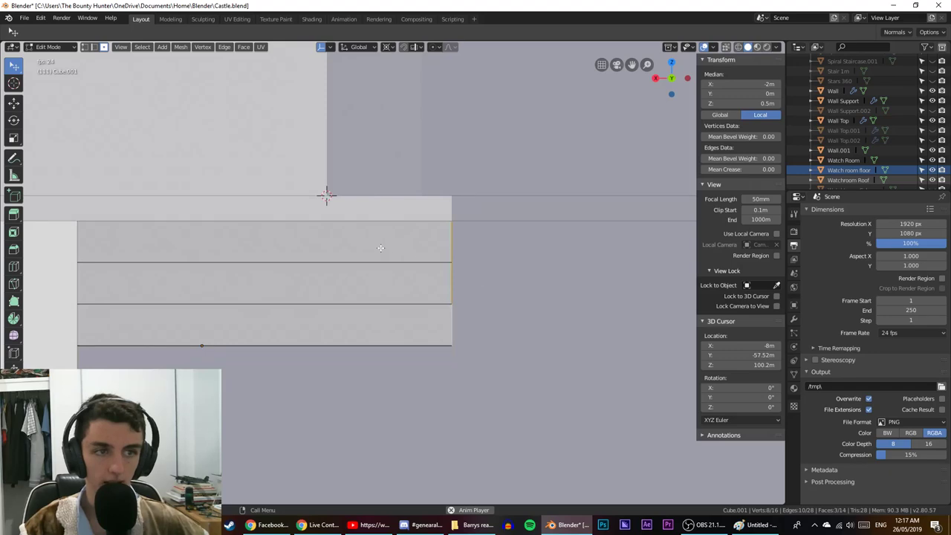
{"action": "middle_click_drag", "start_coordinate": [477, 270], "coordinate": [445, 267]}
{"action": "left_click", "coordinate": [543, 263]}
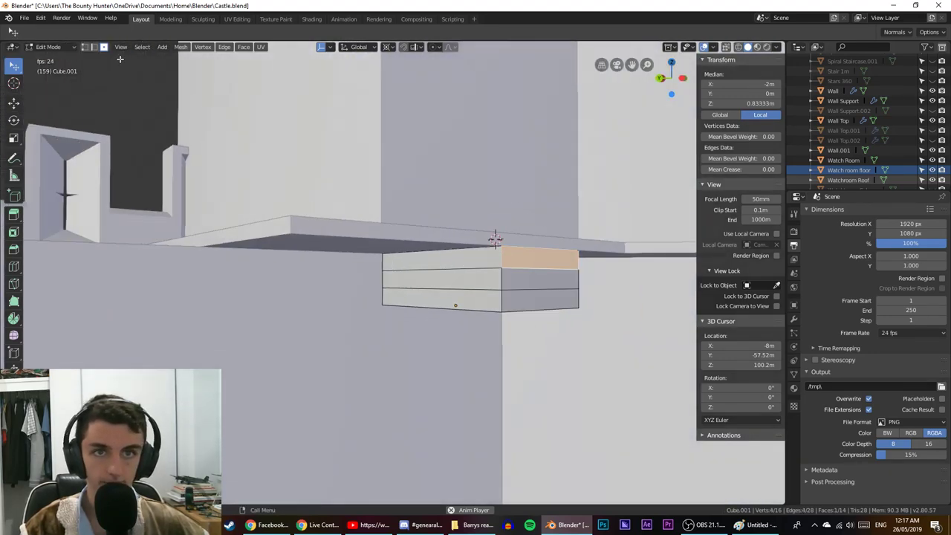
{"action": "left_click", "coordinate": [95, 46]}
{"action": "left_click", "coordinate": [530, 276]}
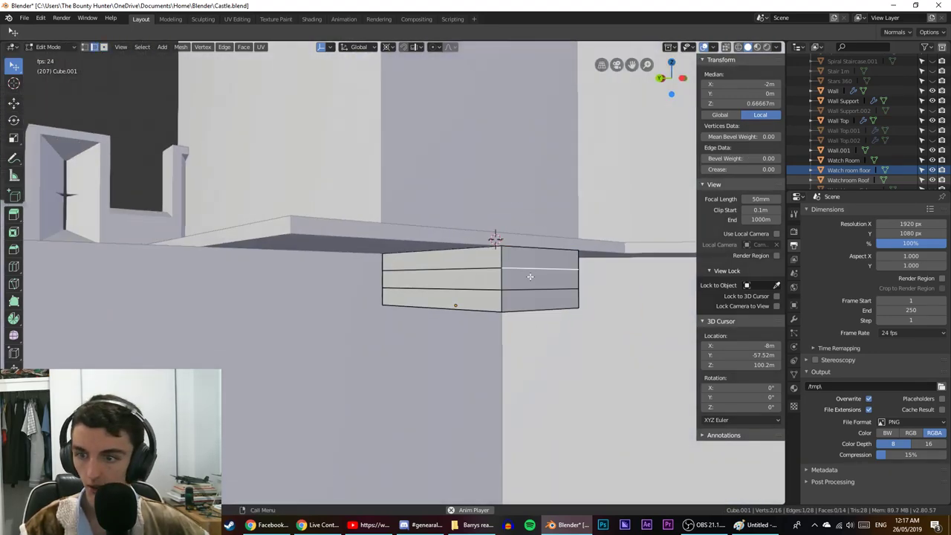
{"action": "key", "text": "shift+s"}
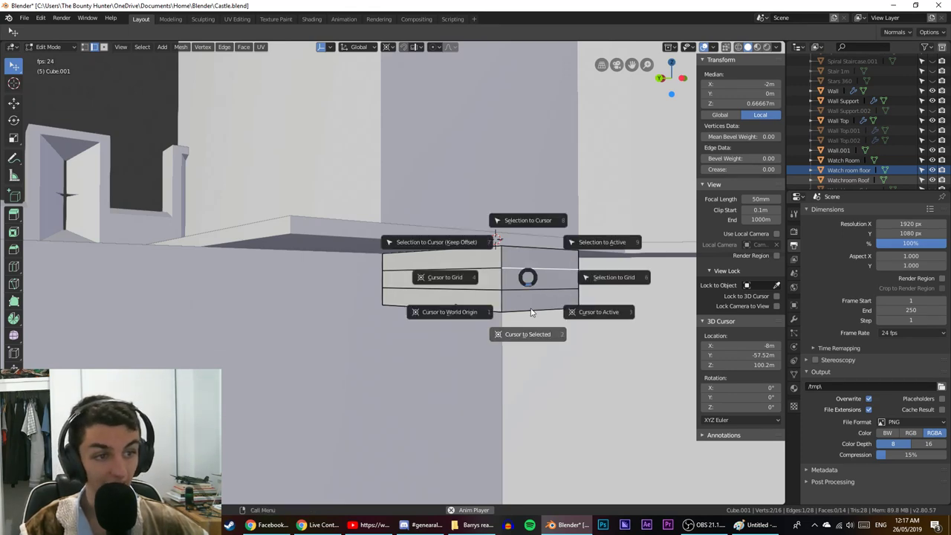
{"action": "left_click", "coordinate": [534, 327]}
Try adding a cylinder to the cube's own mesh at the 3D cursor.
{"action": "middle_click_drag", "start_coordinate": [543, 321], "coordinate": [446, 331]}
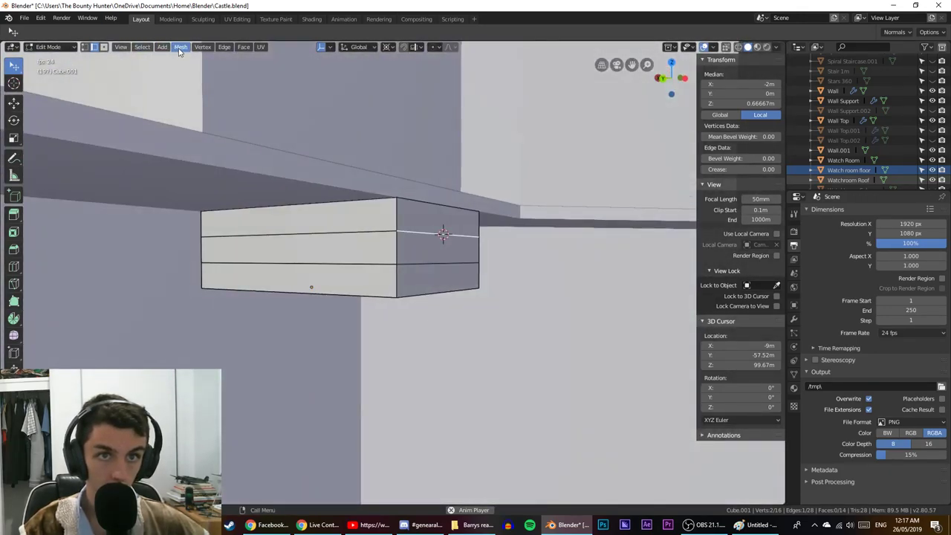
{"action": "key", "text": "shift+a"}
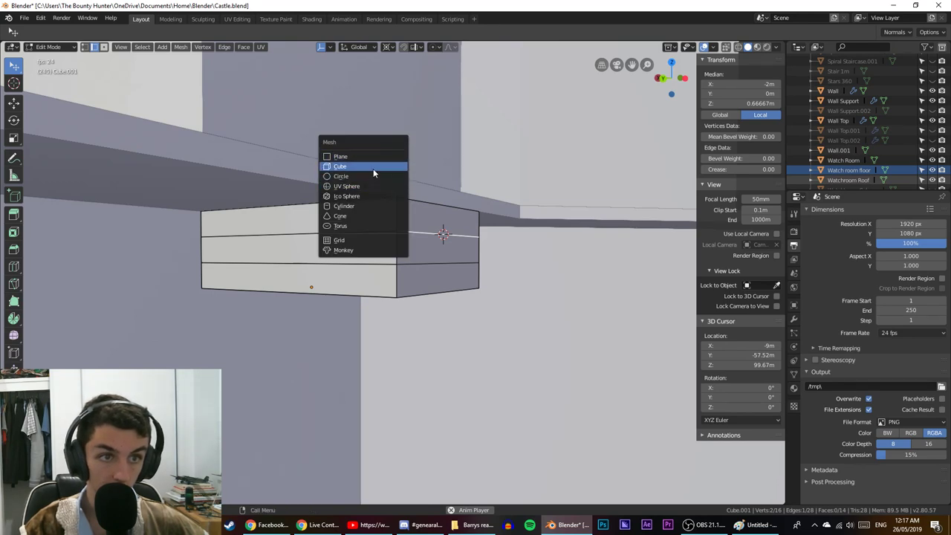
{"action": "left_click", "coordinate": [365, 207]}
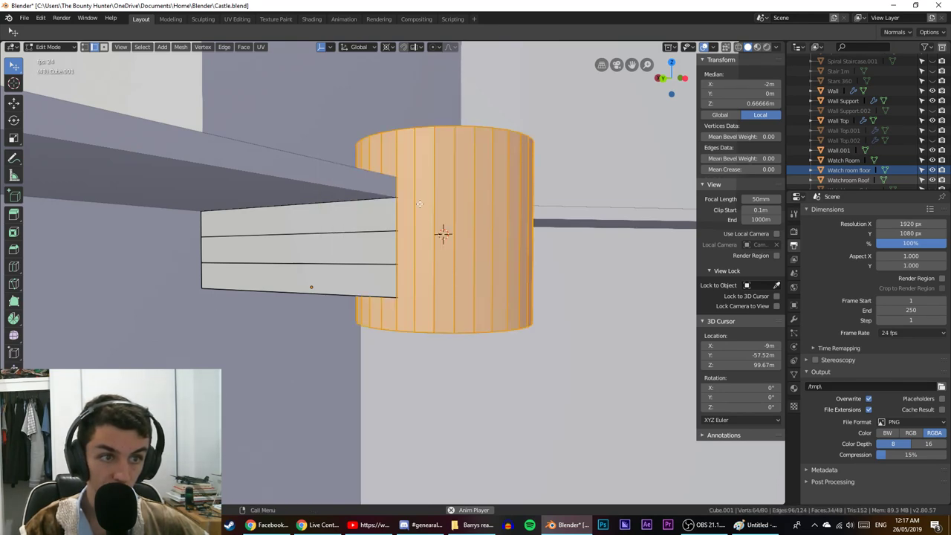
{"action": "key", "text": "ctrl+z"}
Add a cylinder as a separate object at the 3D cursor in Object Mode.
{"action": "key", "text": "Tab"}
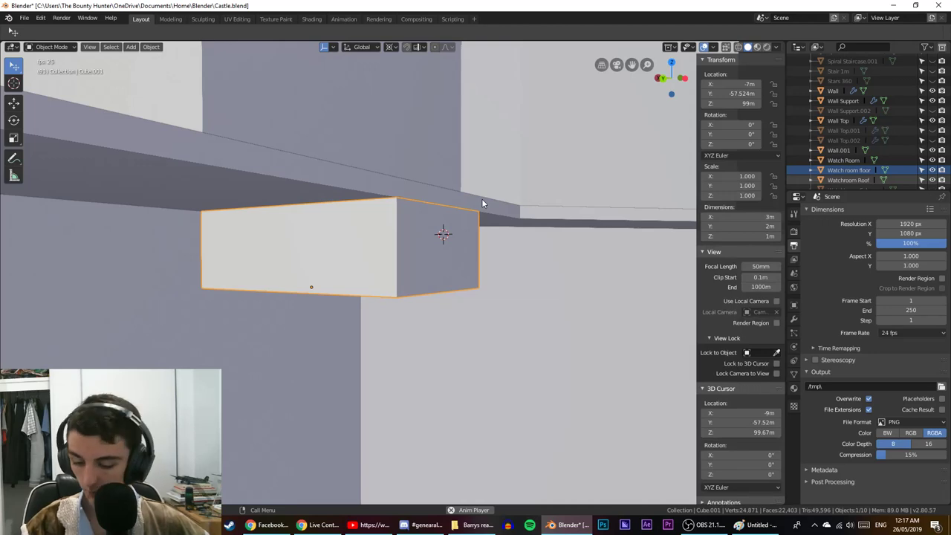
{"action": "key", "text": "shift+a"}
{"action": "mouse_move", "coordinate": [483, 199]}
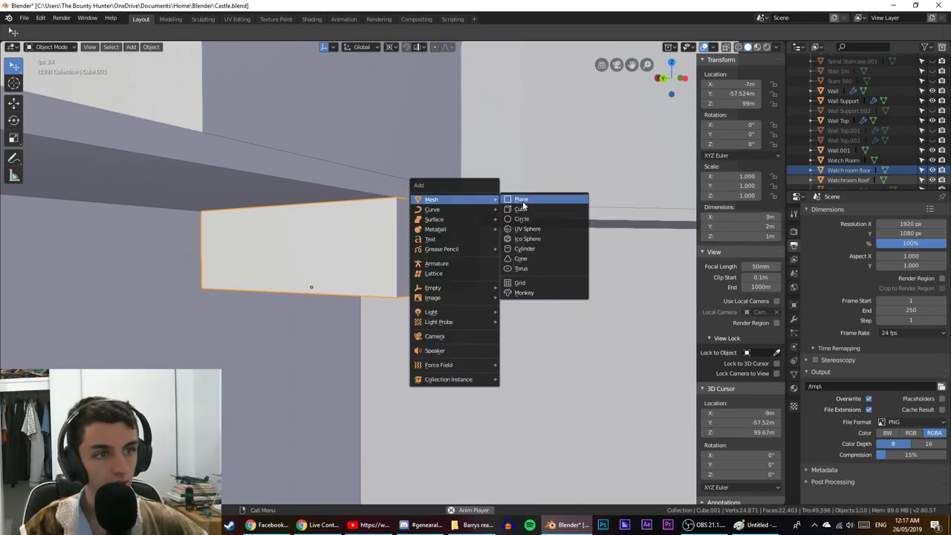
{"action": "left_click", "coordinate": [526, 248]}
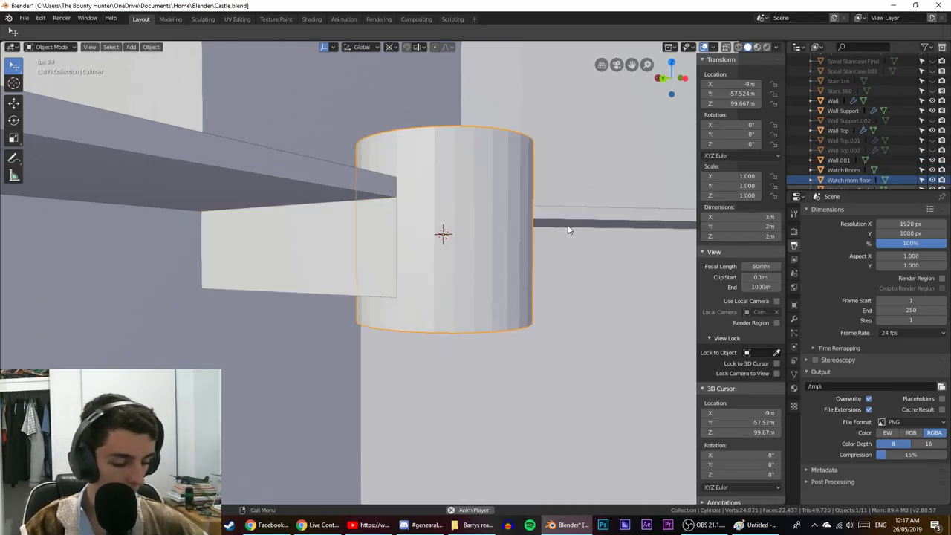
Rotate the cylinder -90° about the X axis and display its circular end in wireframe in the front view.
{"action": "key", "text": "KP_3"}
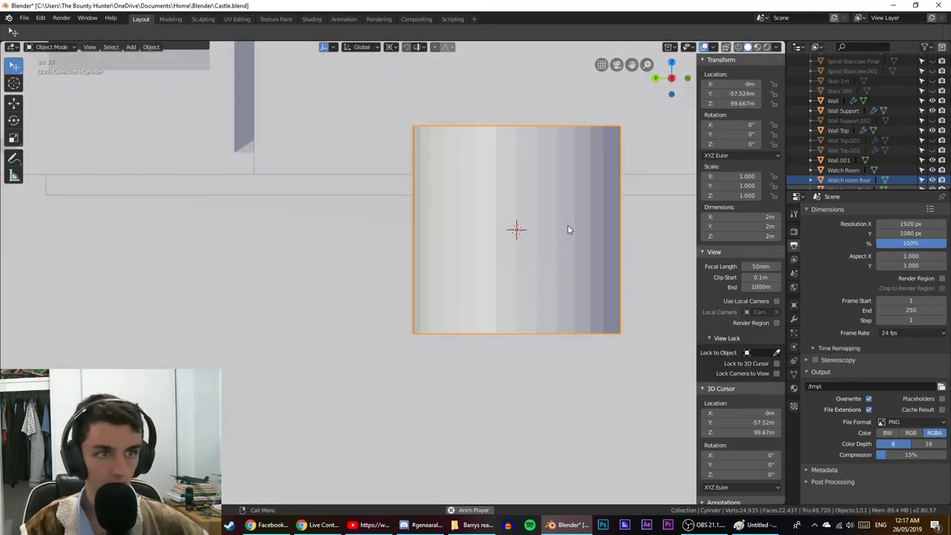
{"action": "key", "text": "r"}
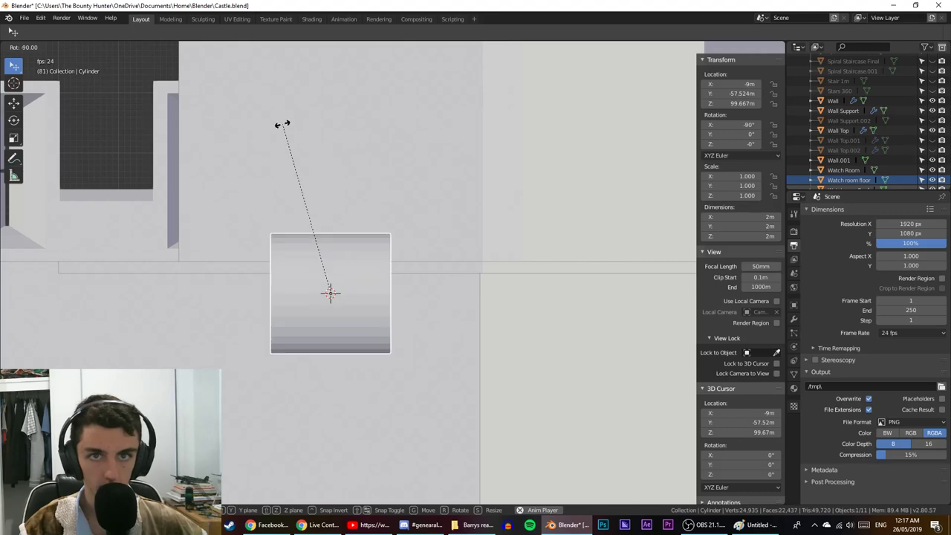
{"action": "left_click", "coordinate": [287, 129]}
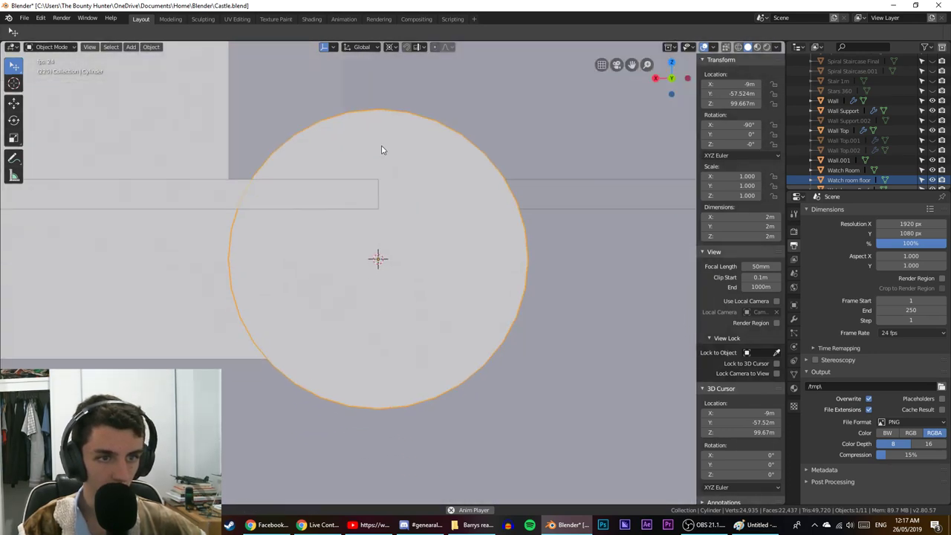
{"action": "key", "text": "shift+z"}
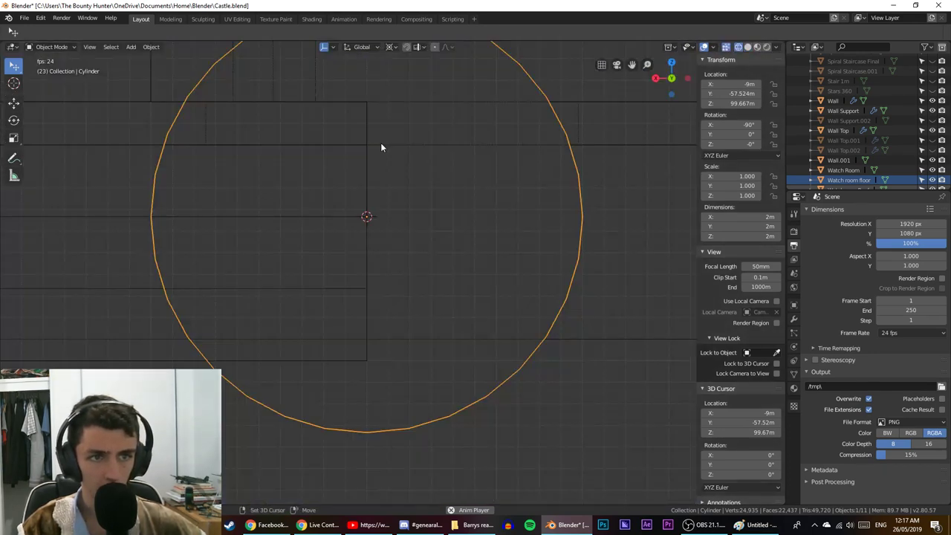
Scale the cylinder to 0.2 and try moving it up 0.1 m along Z.
{"action": "key", "text": "s"}
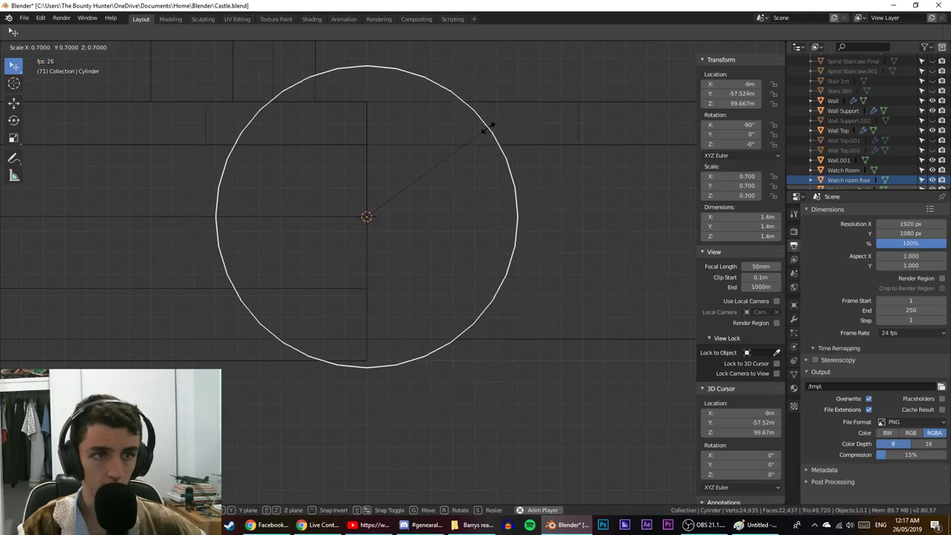
{"action": "left_click", "coordinate": [392, 187]}
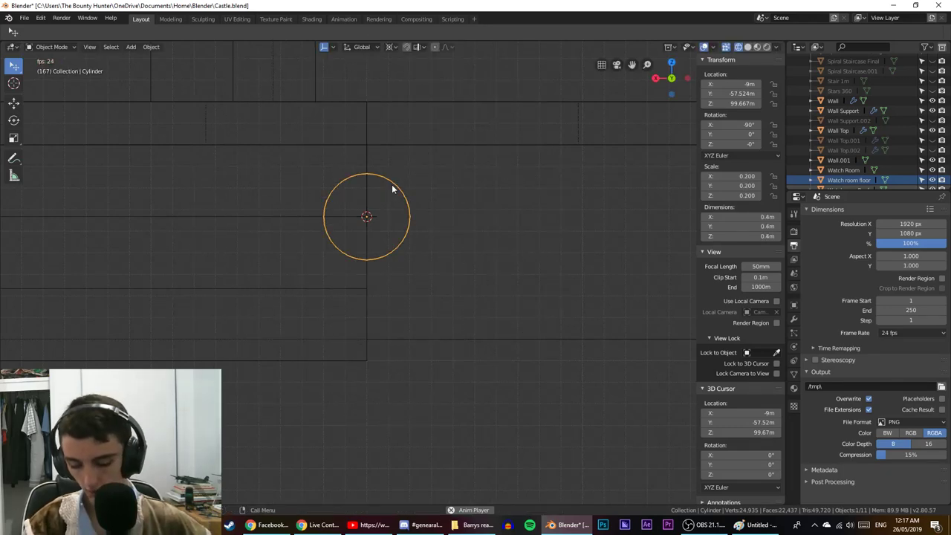
{"action": "key", "text": "g"}
{"action": "key", "text": "z"}
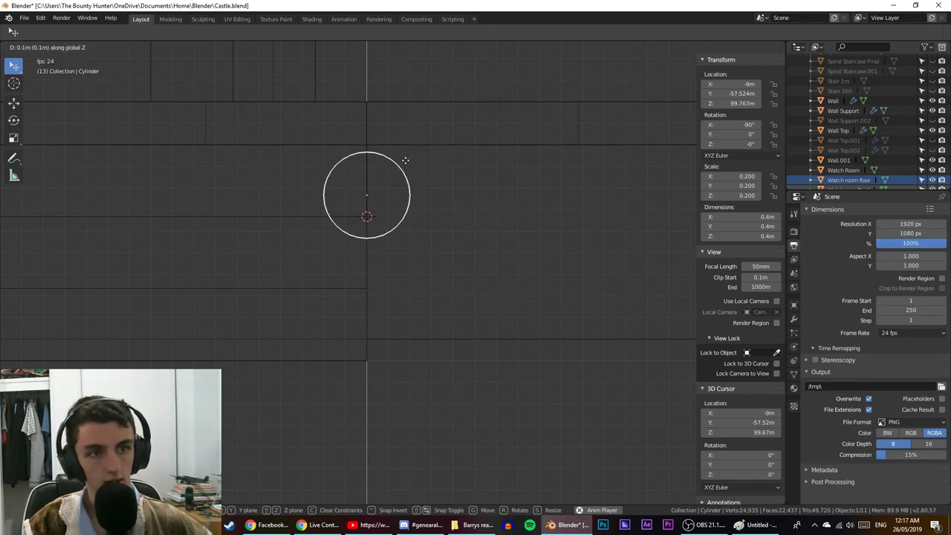
{"action": "left_click", "coordinate": [406, 159]}
{"action": "scroll", "coordinate": [401, 153], "scroll_direction": "up", "scroll_amount": 8}
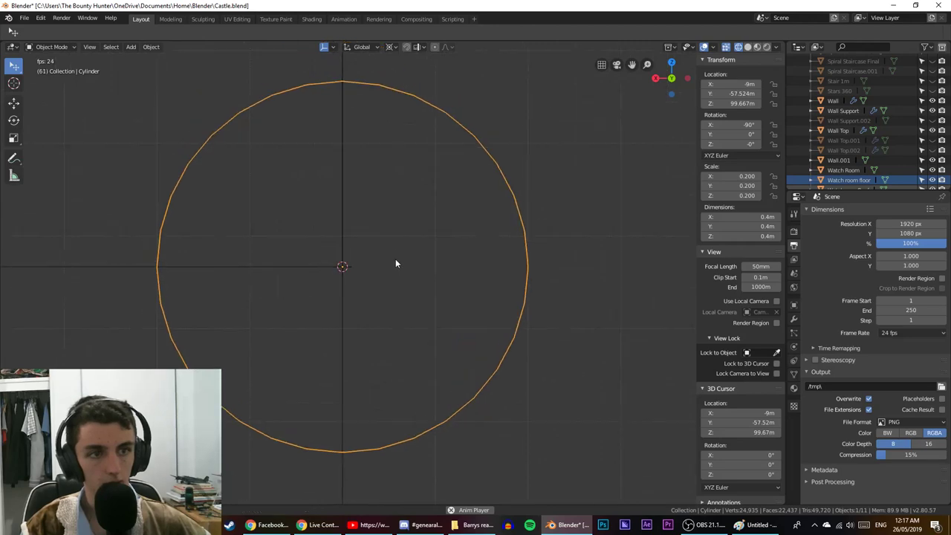
{"action": "middle_click_drag", "start_coordinate": [395, 260], "coordinate": [412, 358], "text": "shift"}
{"action": "scroll", "coordinate": [402, 290], "scroll_direction": "down", "scroll_amount": 1}
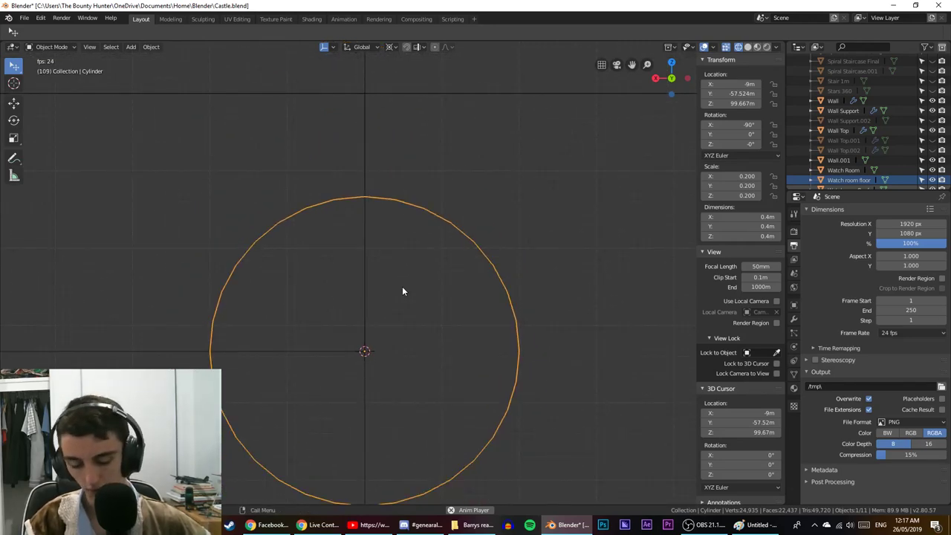
{"action": "scroll", "coordinate": [402, 291], "scroll_direction": "down", "scroll_amount": 5}
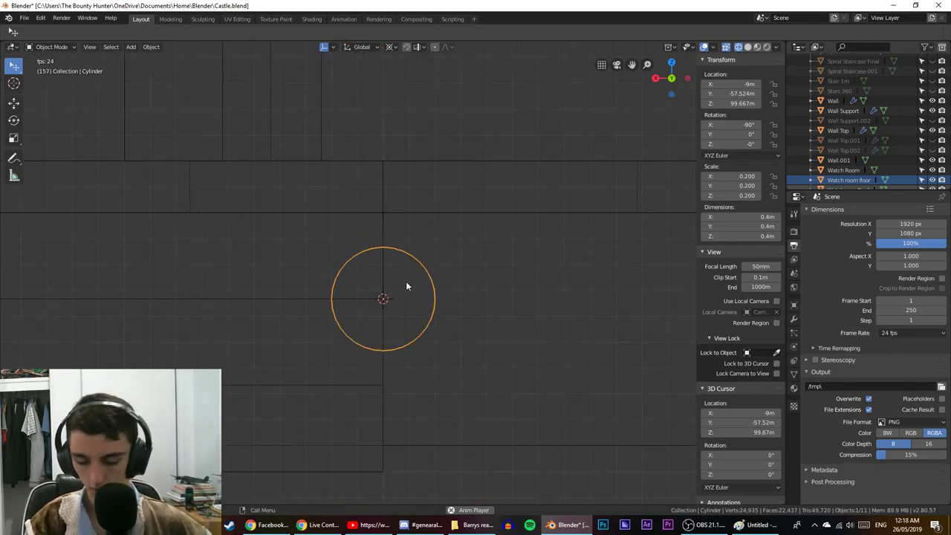
{"action": "key", "text": "x"}
{"action": "left_click", "coordinate": [407, 282]}
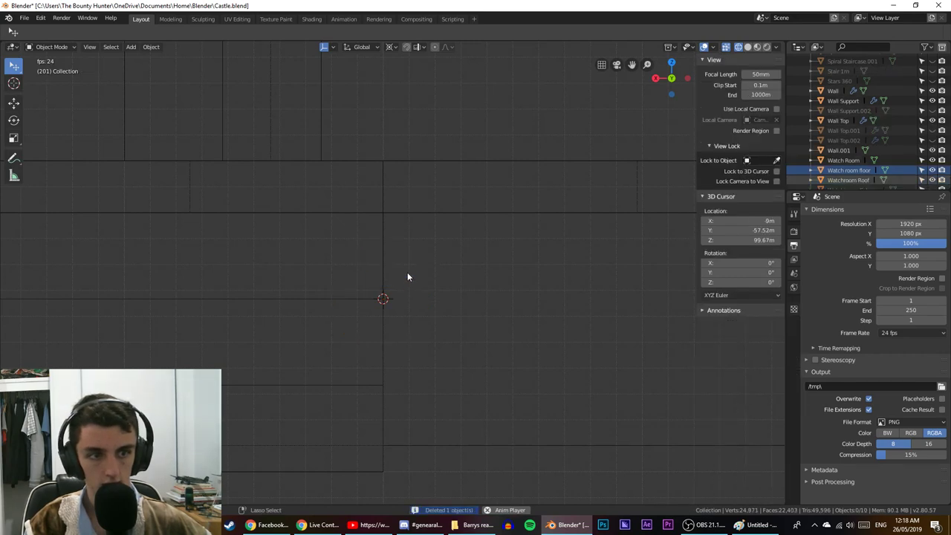
{"action": "key", "text": "ctrl+z"}
Select the top third of the cube's extended end face in Edit Mode and snap the 3D cursor to it.
{"action": "left_click", "coordinate": [379, 238]}
{"action": "middle_click_drag", "start_coordinate": [437, 239], "coordinate": [369, 248]}
{"action": "scroll", "coordinate": [369, 248], "scroll_direction": "down", "scroll_amount": 4}
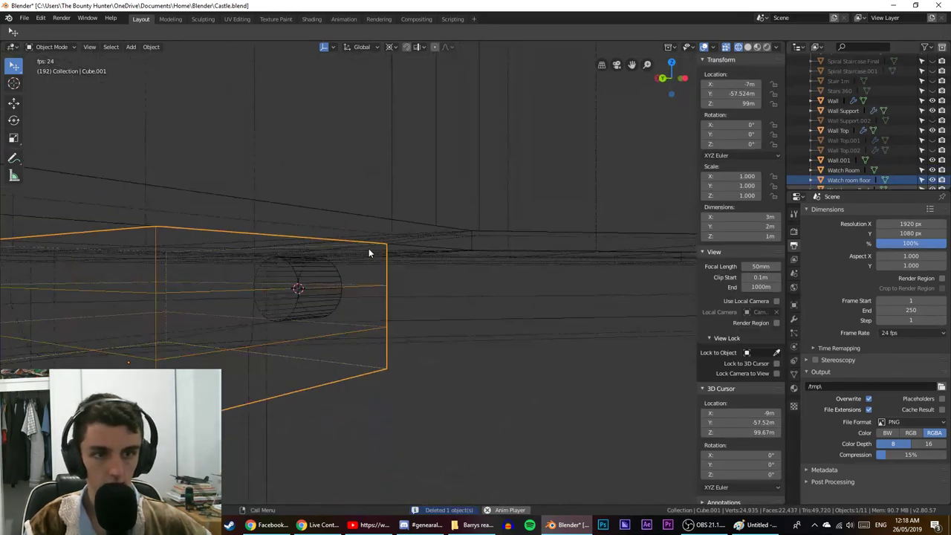
{"action": "key", "text": "Tab"}
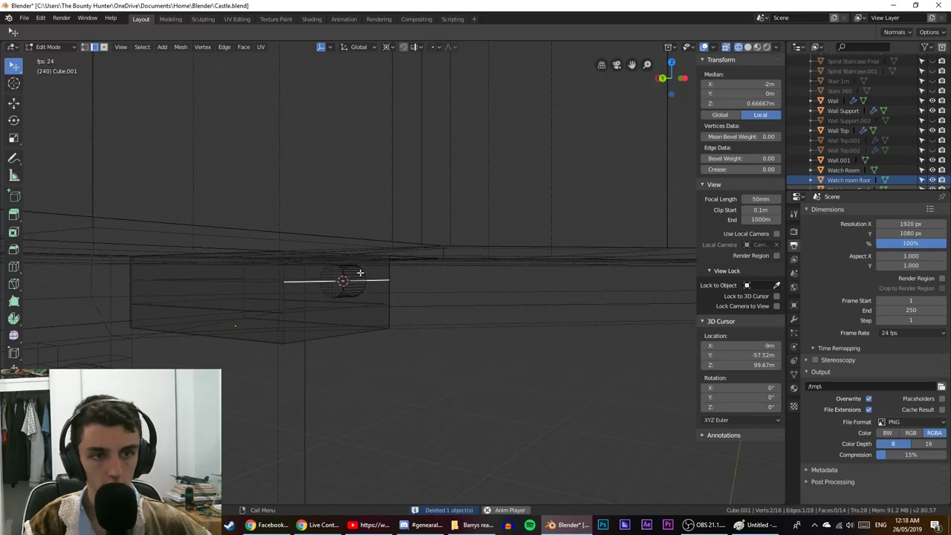
{"action": "left_click", "coordinate": [102, 46]}
{"action": "left_click", "coordinate": [297, 277]}
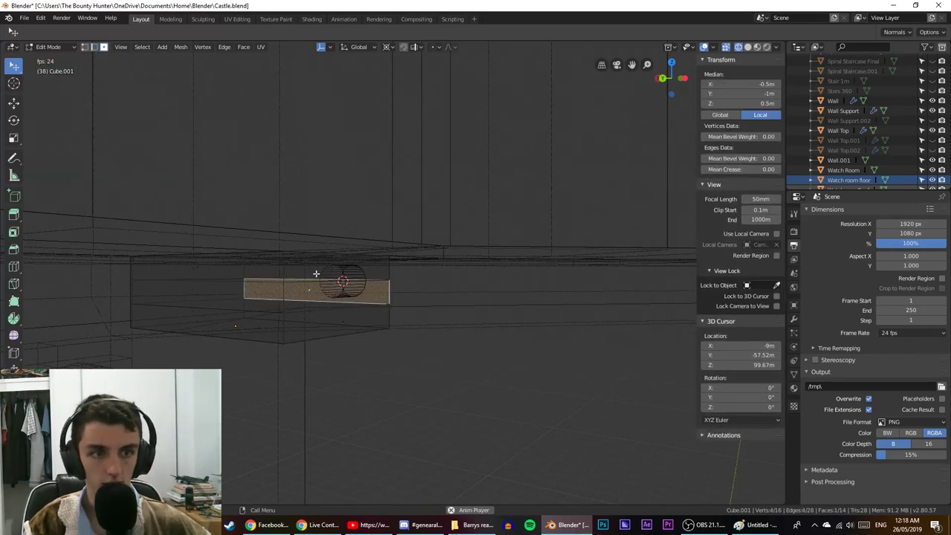
{"action": "key", "text": "shift+s"}
{"action": "left_click", "coordinate": [348, 324]}
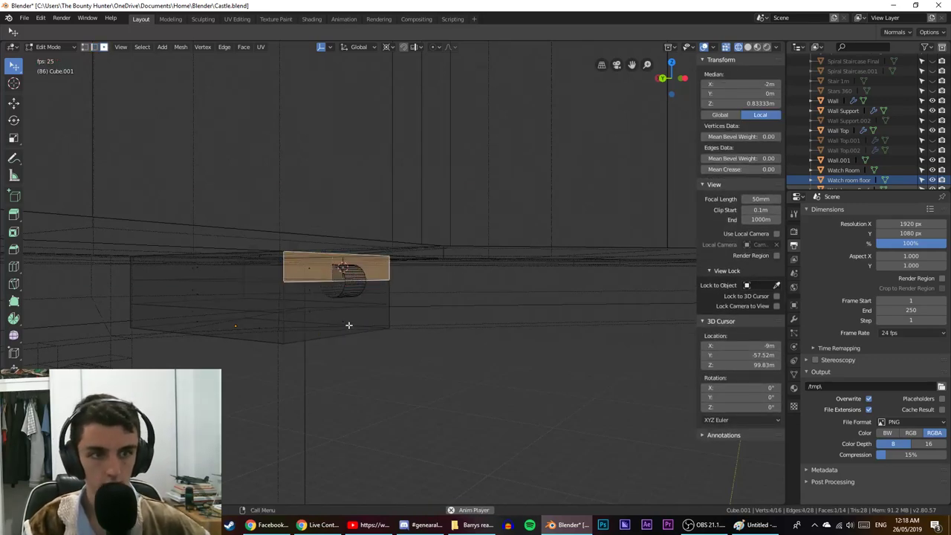
Return to Object Mode and delete the small cylinder at the cube's end.
{"action": "key", "text": "Tab"}
{"action": "left_click", "coordinate": [363, 292]}
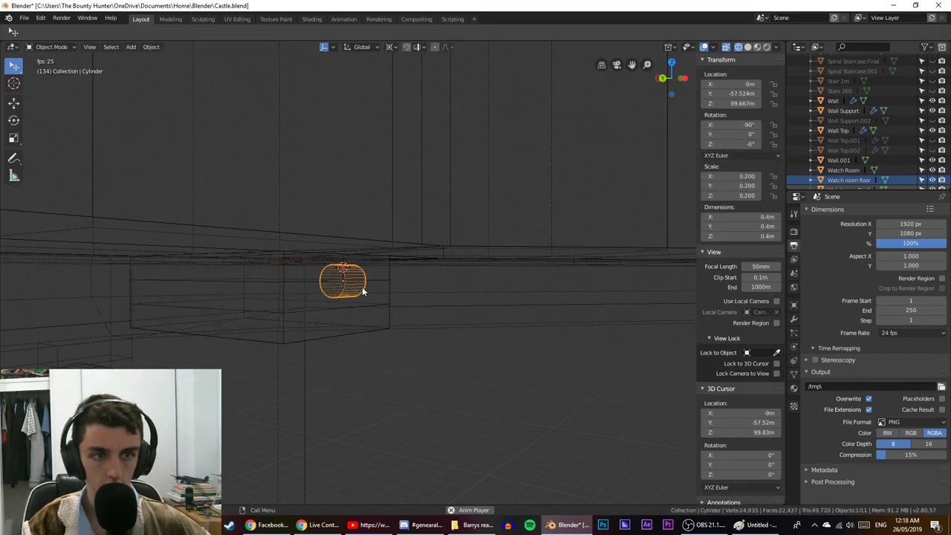
{"action": "key", "text": "KP_7"}
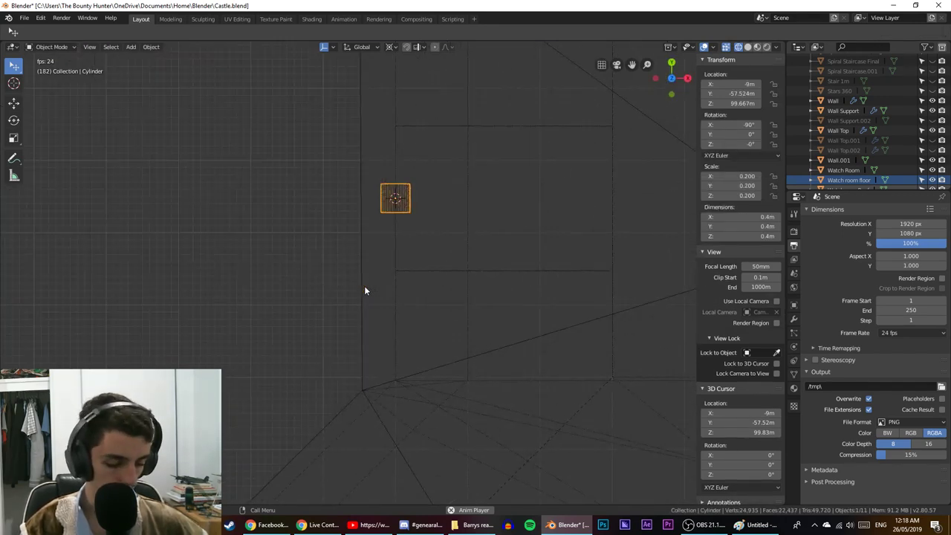
{"action": "key", "text": "KP_3"}
{"action": "key", "text": "KP_1"}
{"action": "key", "text": "KP_3"}
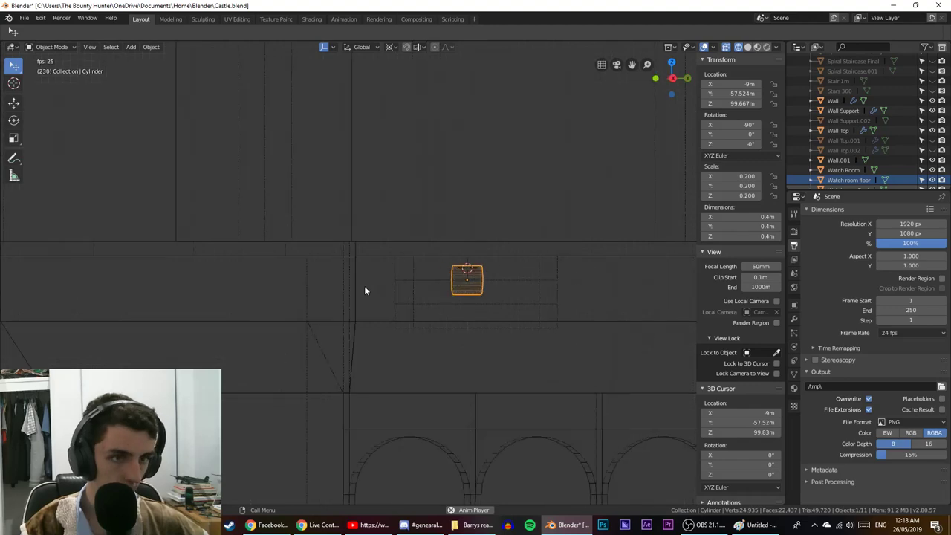
{"action": "key", "text": "ctrl+KP_1"}
{"action": "scroll", "coordinate": [388, 284], "scroll_direction": "up", "scroll_amount": 8}
{"action": "key", "text": "x"}
{"action": "left_click", "coordinate": [388, 285]}
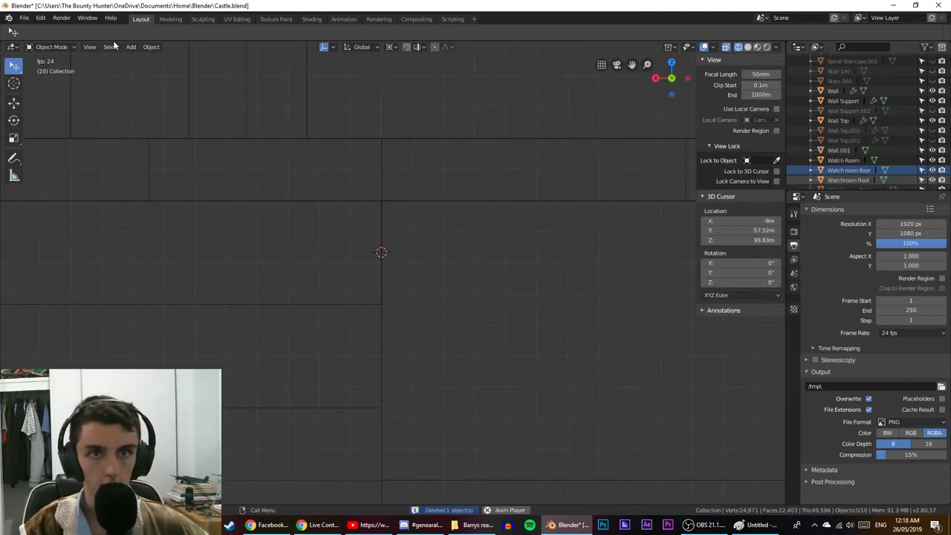
Add a new cylinder mesh at the repositioned 3D cursor.
{"action": "left_click", "coordinate": [131, 47]}
{"action": "mouse_move", "coordinate": [170, 59]}
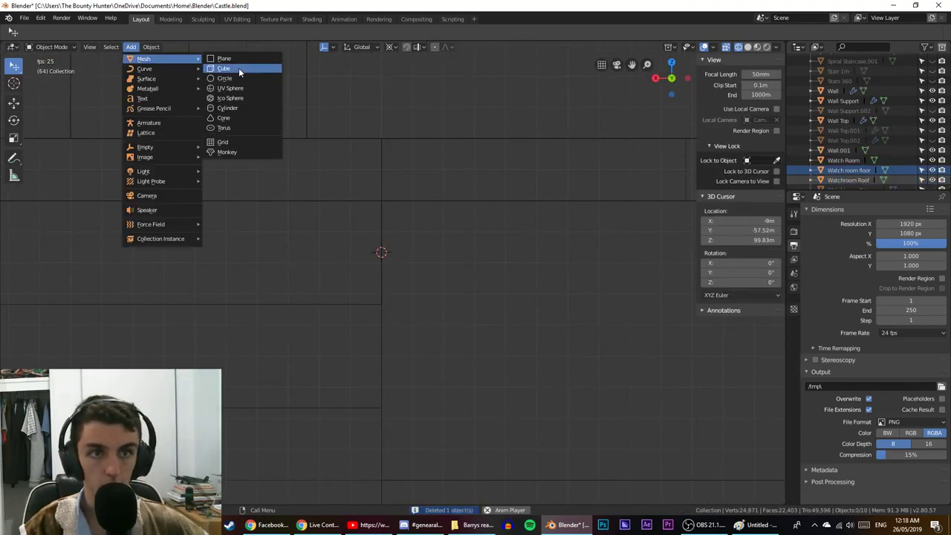
{"action": "left_click", "coordinate": [228, 108]}
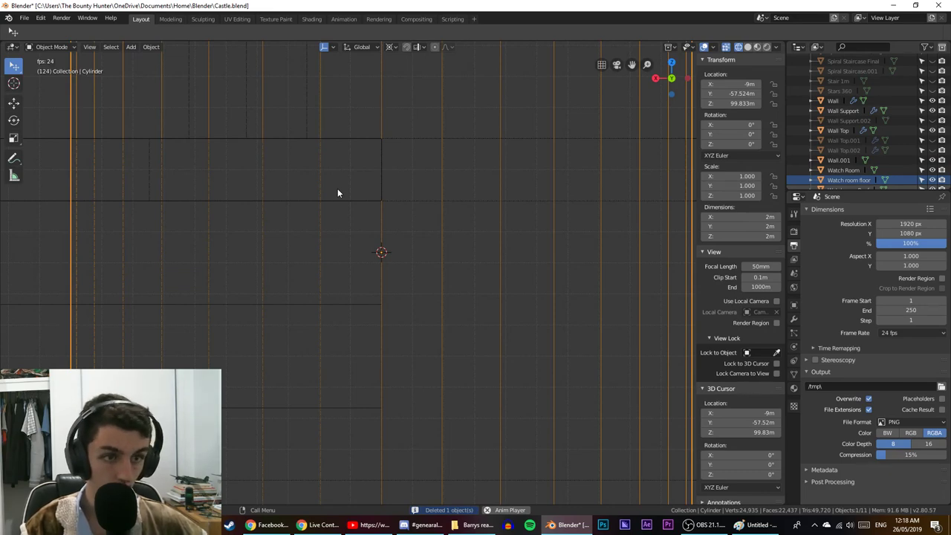
Rotate the new cylinder -90° about the X axis and show its circular end from the back in wireframe.
{"action": "scroll", "coordinate": [338, 190], "scroll_direction": "down", "scroll_amount": 9}
{"action": "key", "text": "KP_3"}
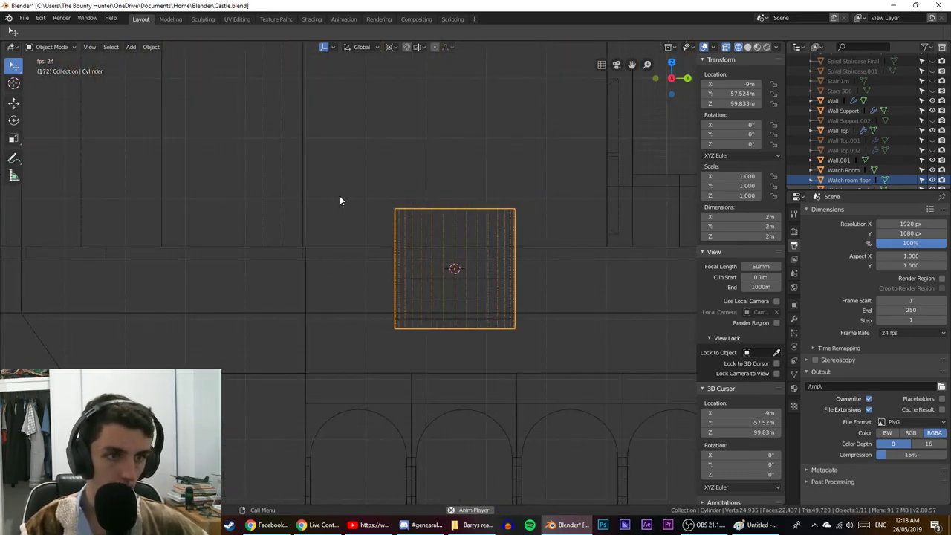
{"action": "type", "text": "r90"}
{"action": "key", "text": "Return"}
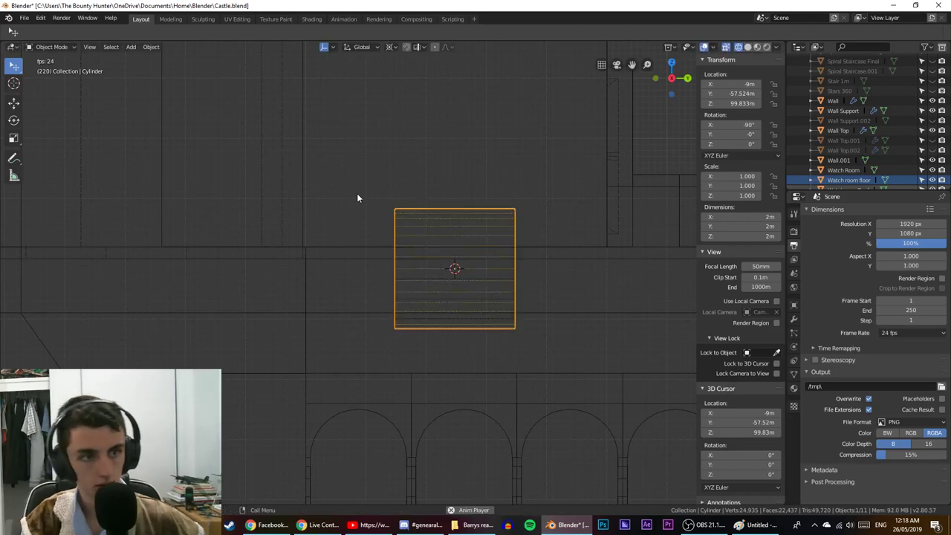
{"action": "key", "text": "KP_1"}
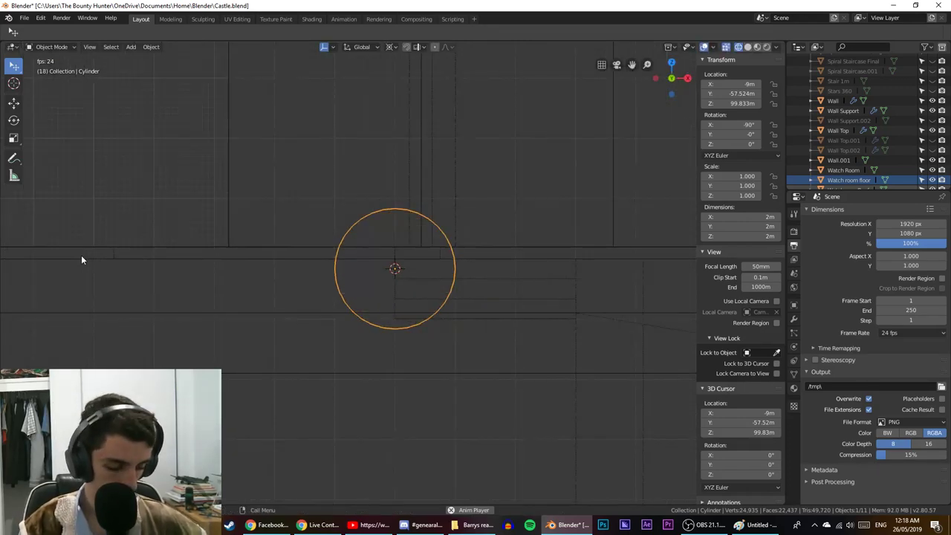
{"action": "key", "text": "ctrl+KP_1"}
{"action": "scroll", "coordinate": [86, 250], "scroll_direction": "up", "scroll_amount": 4}
{"action": "key", "text": "shift+z"}
{"action": "key", "text": "shift+z"}
{"action": "scroll", "coordinate": [353, 181], "scroll_direction": "up", "scroll_amount": 4}
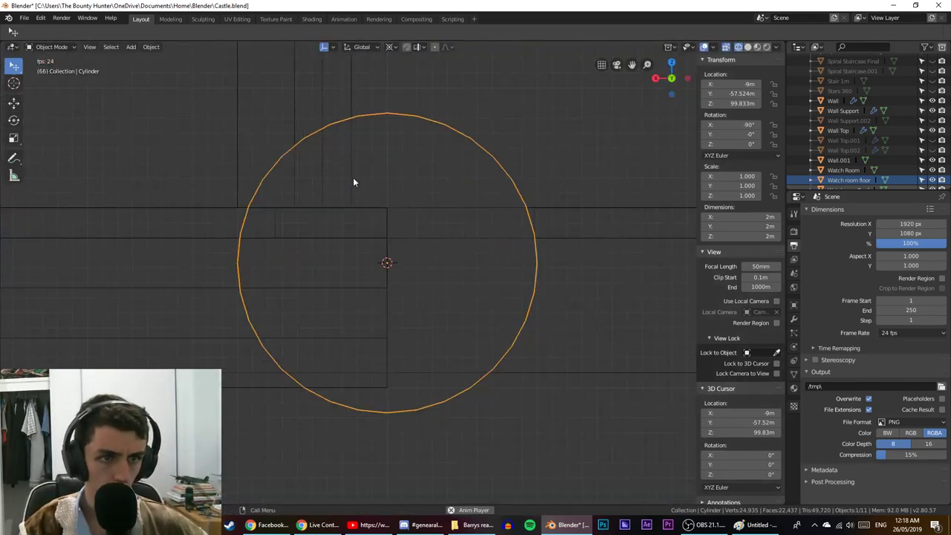
Scale the cylinder uniformly to about 0.157 so its circle nearly fills the height of the cube's top third.
{"action": "key", "text": "s"}
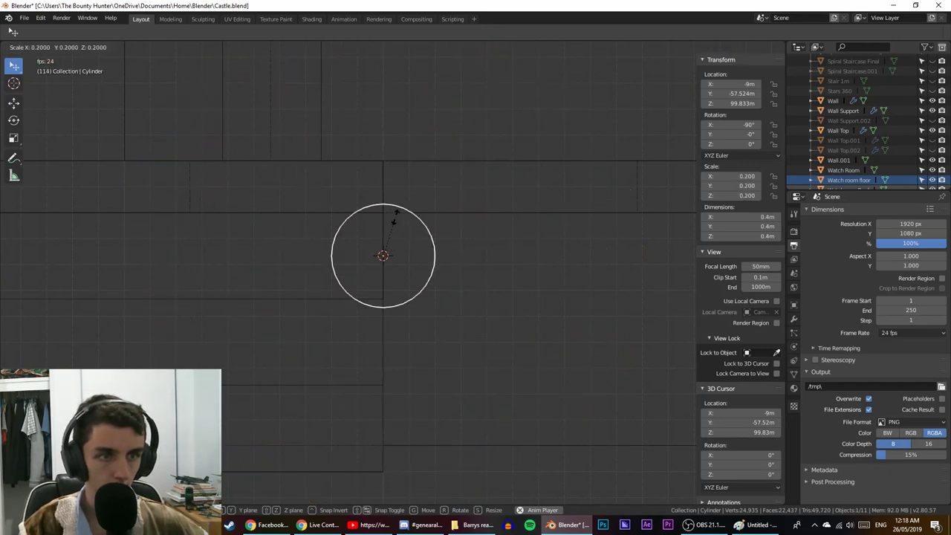
{"action": "key", "text": "Escape"}
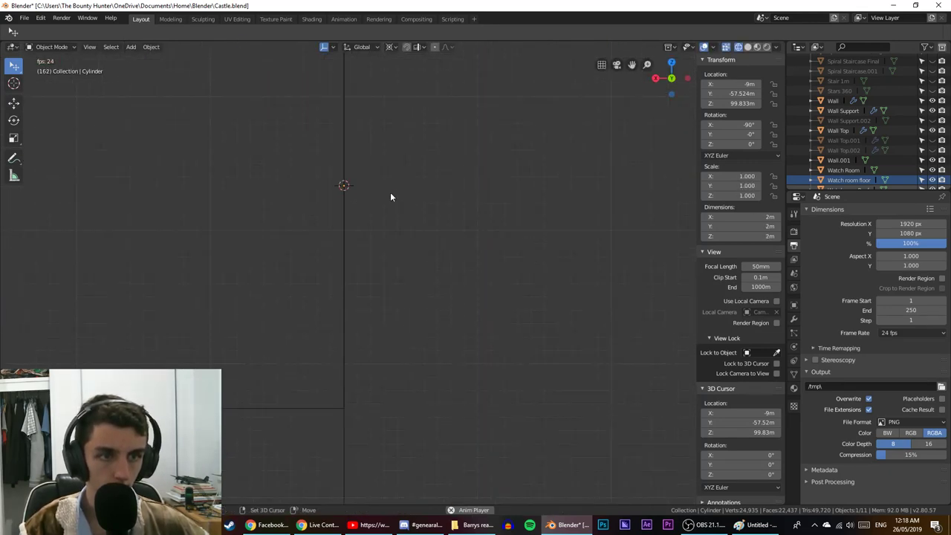
{"action": "key", "text": "s"}
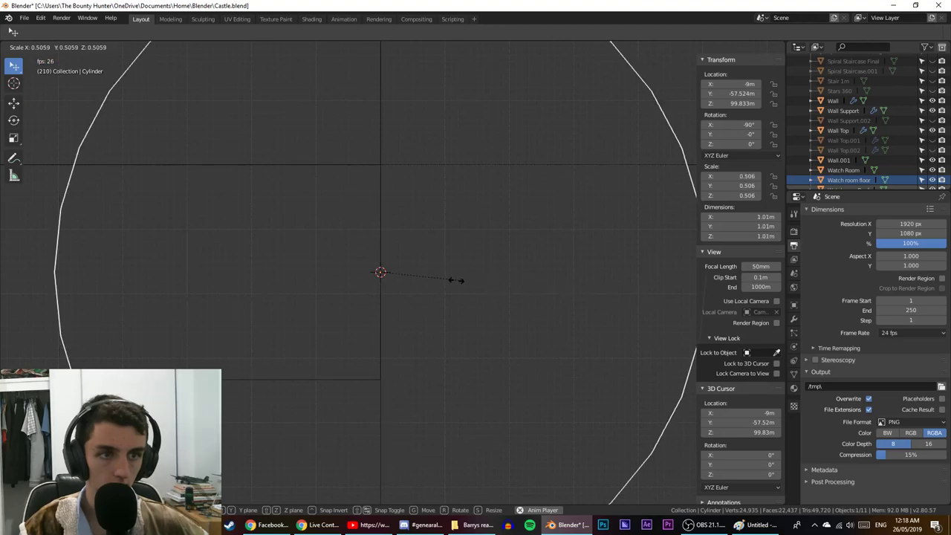
{"action": "left_click", "coordinate": [401, 277]}
{"action": "scroll", "coordinate": [416, 278], "scroll_direction": "up", "scroll_amount": 4}
{"action": "middle_click_drag", "start_coordinate": [428, 278], "coordinate": [446, 284], "text": "shift"}
{"action": "scroll", "coordinate": [444, 279], "scroll_direction": "down", "scroll_amount": 1}
{"action": "key", "text": "s"}
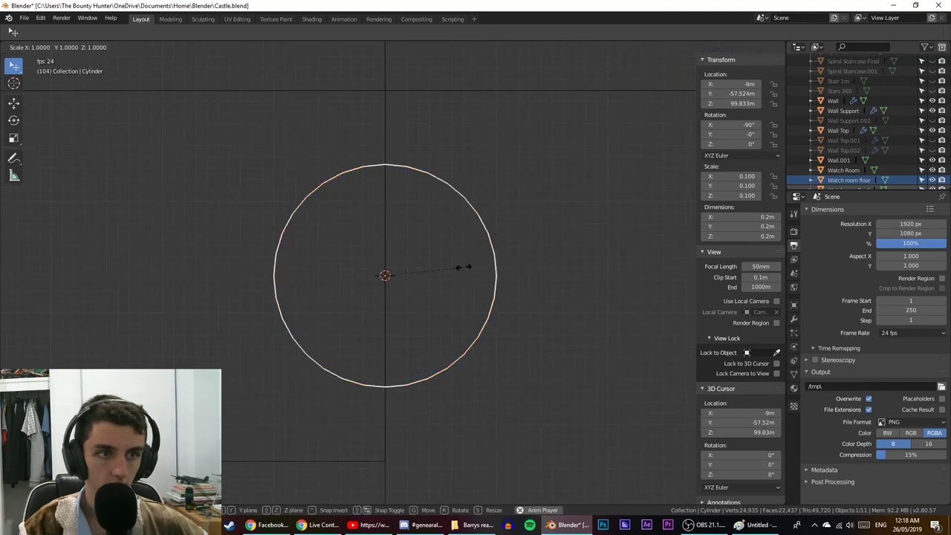
{"action": "left_click", "coordinate": [130, 285]}
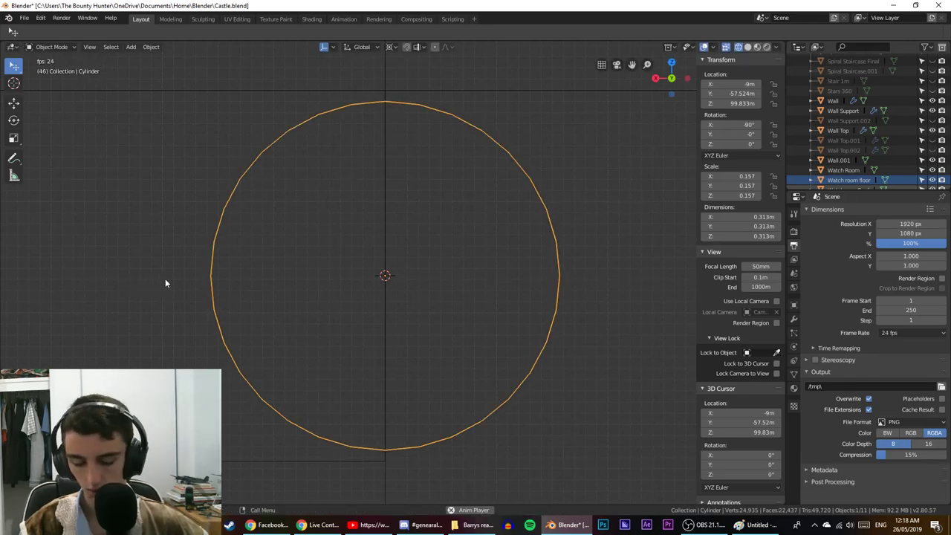
Move the cylinder down along Z by about 0.008 m, towards the lower edge of the top third.
{"action": "key", "text": "g"}
{"action": "key", "text": "z"}
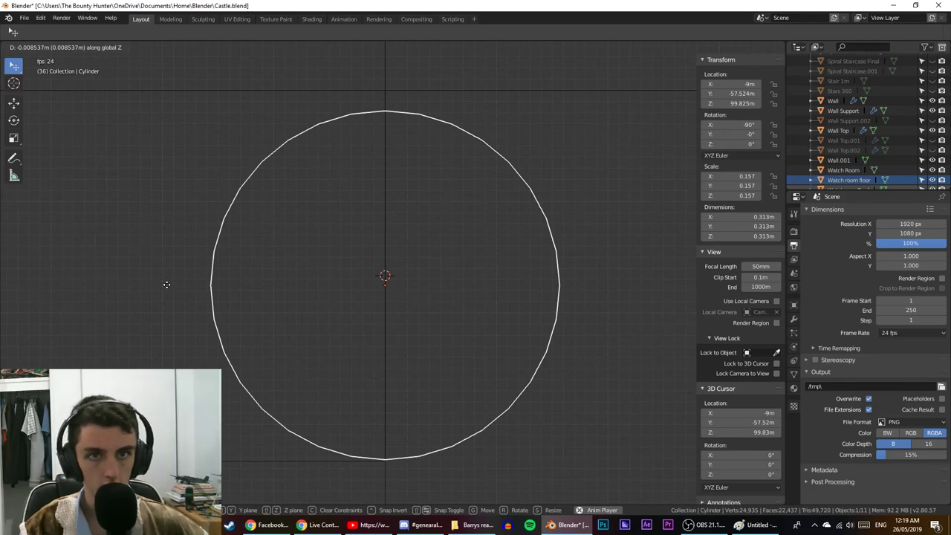
{"action": "right_click", "coordinate": [166, 284]}
{"action": "key", "text": "g"}
{"action": "key", "text": "z"}
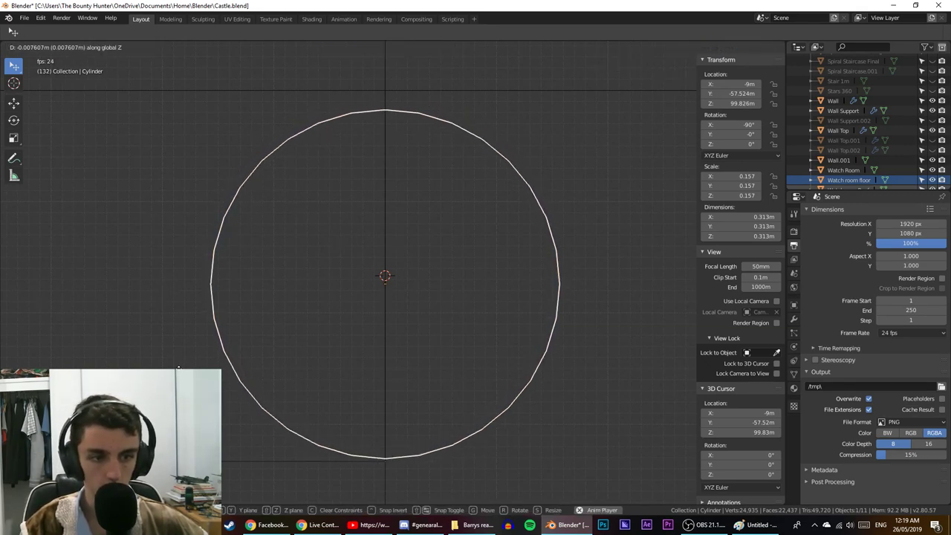
{"action": "left_click", "coordinate": [293, 329]}
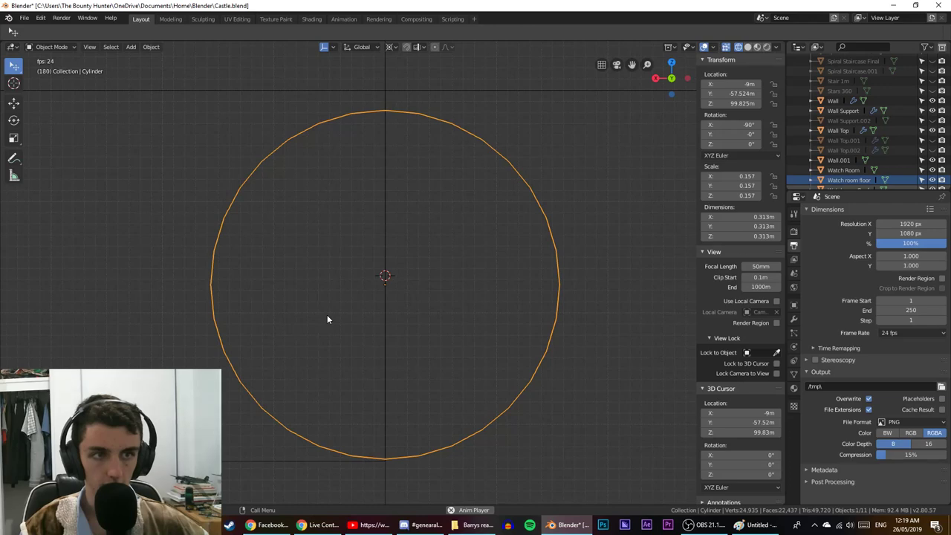
Examine the cylinder's size and position relative to the cube's thirds and the floor overhang.
{"action": "scroll", "coordinate": [327, 316], "scroll_direction": "down", "scroll_amount": 5}
{"action": "scroll", "coordinate": [327, 318], "scroll_direction": "up", "scroll_amount": 5}
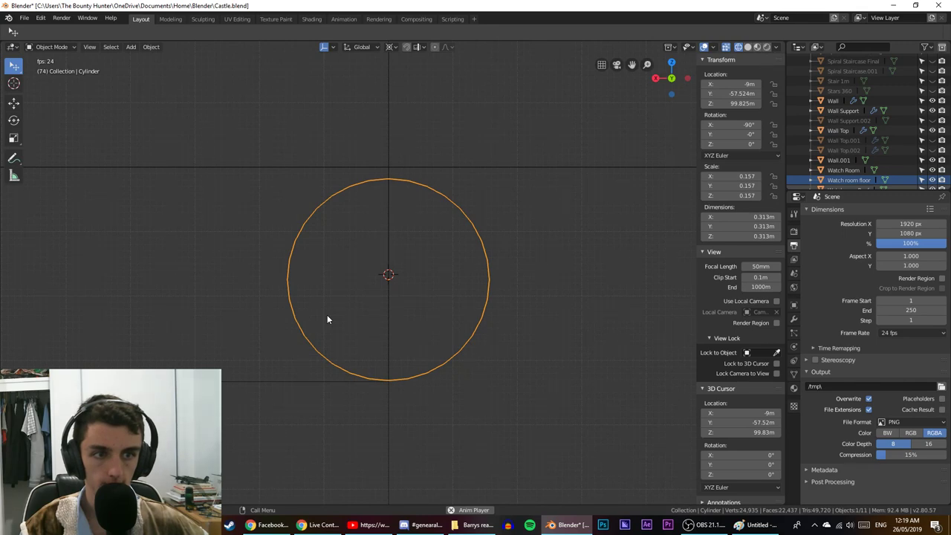
{"action": "scroll", "coordinate": [327, 320], "scroll_direction": "down", "scroll_amount": 8}
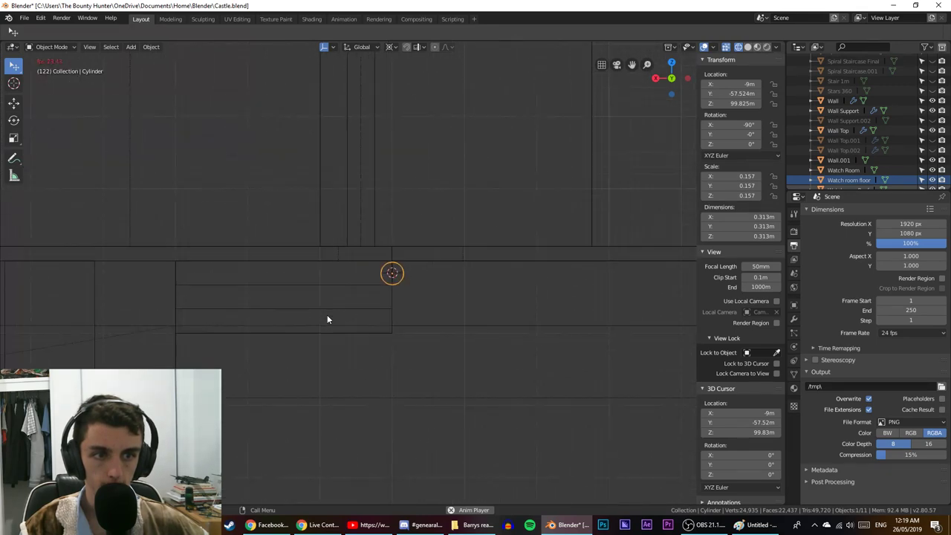
{"action": "scroll", "coordinate": [327, 315], "scroll_direction": "up", "scroll_amount": 5}
{"action": "scroll", "coordinate": [328, 315], "scroll_direction": "down", "scroll_amount": 7}
{"action": "scroll", "coordinate": [327, 315], "scroll_direction": "up", "scroll_amount": 6}
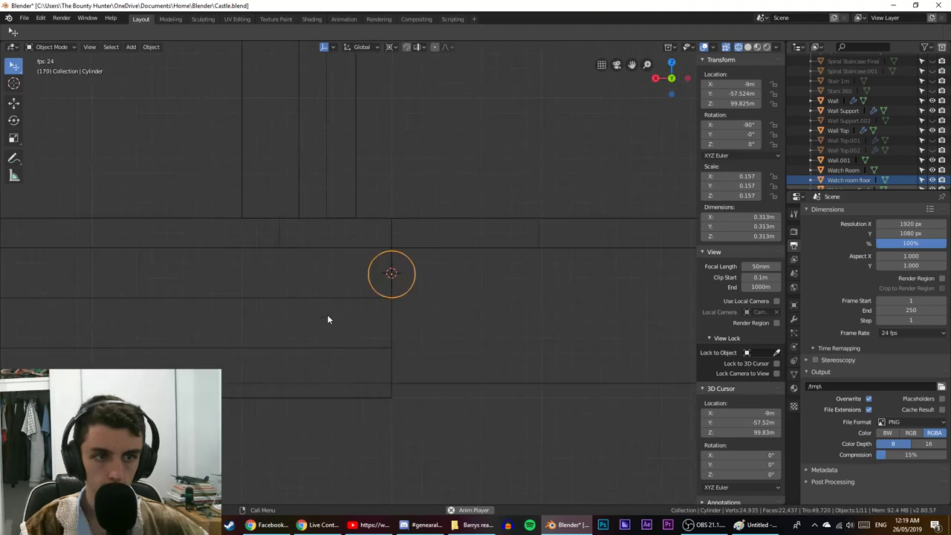
{"action": "scroll", "coordinate": [327, 318], "scroll_direction": "up", "scroll_amount": 4}
{"action": "scroll", "coordinate": [327, 319], "scroll_direction": "down", "scroll_amount": 4}
{"action": "scroll", "coordinate": [327, 318], "scroll_direction": "up", "scroll_amount": 6}
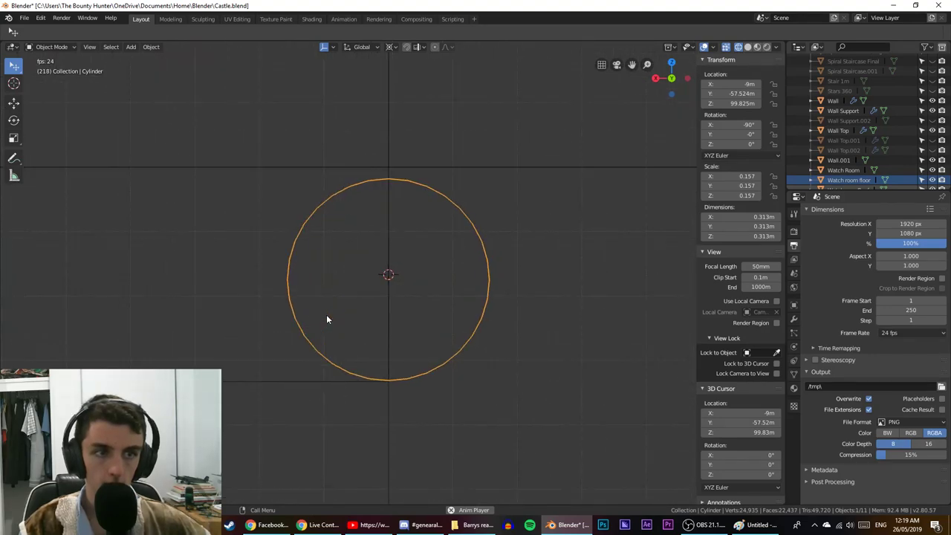
{"action": "scroll", "coordinate": [326, 314], "scroll_direction": "down", "scroll_amount": 6}
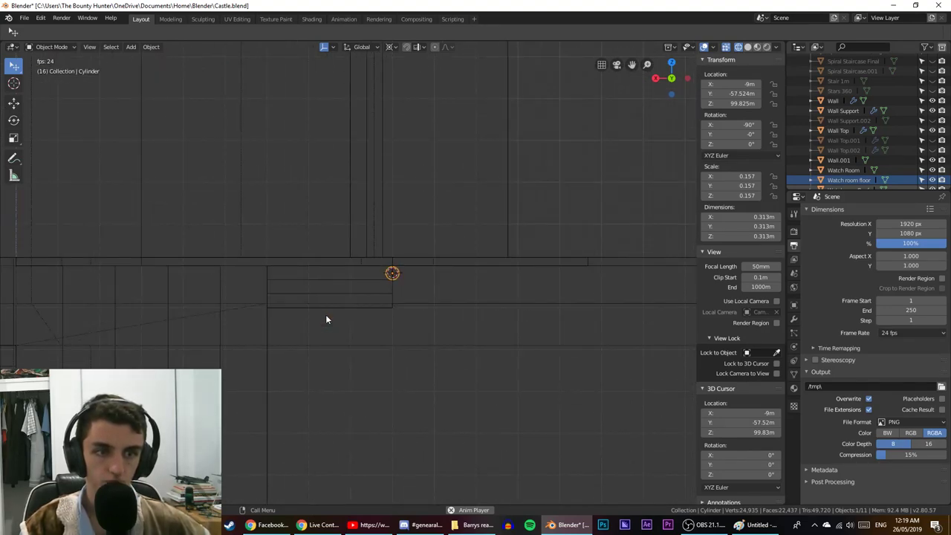
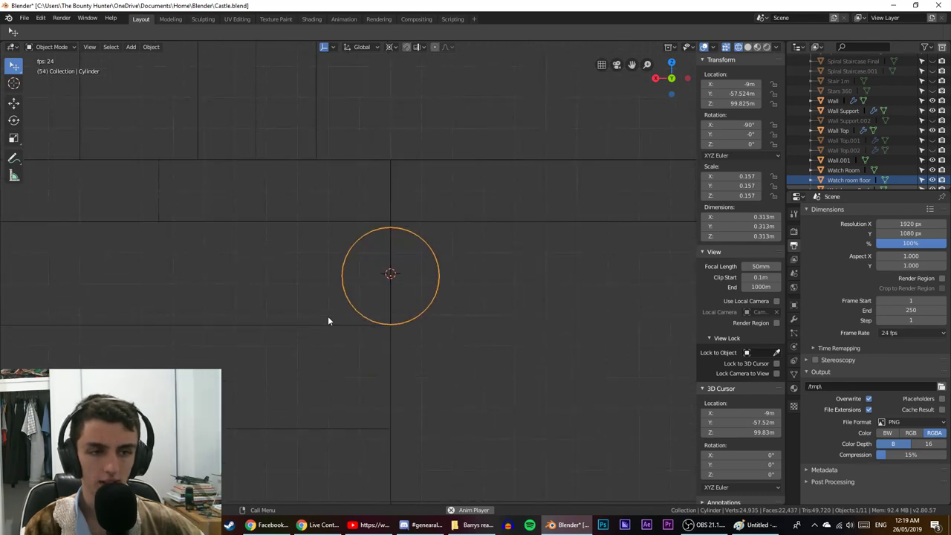
Move the cylinder about 0.157 m along X so its circle touches the cube's vertical side edge from inside.
{"action": "key", "text": "g"}
{"action": "key", "text": "x"}
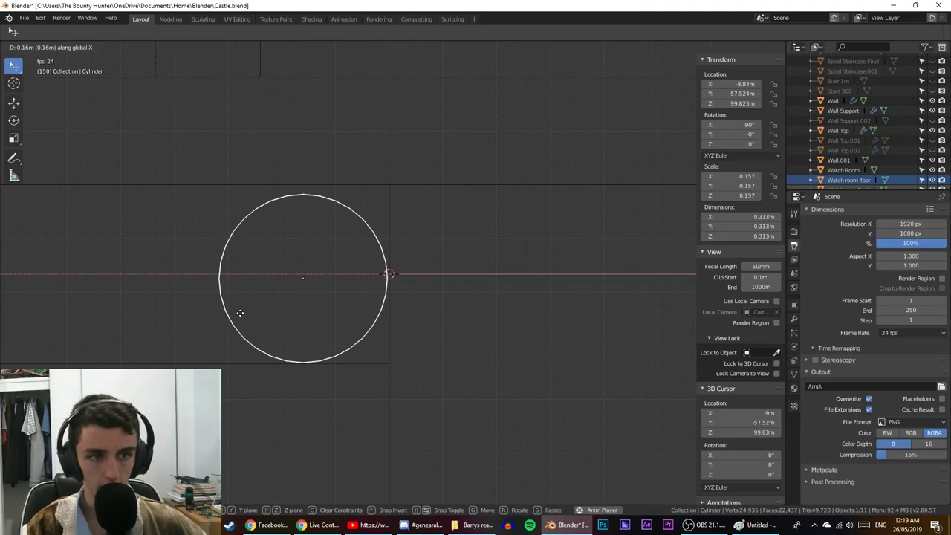
{"action": "left_click", "coordinate": [248, 315]}
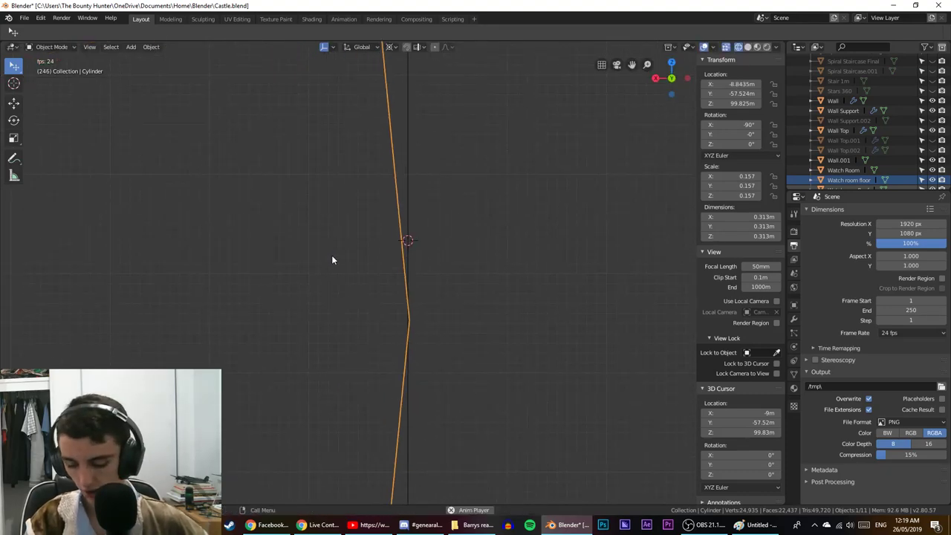
{"action": "key", "text": "g"}
{"action": "key", "text": "x"}
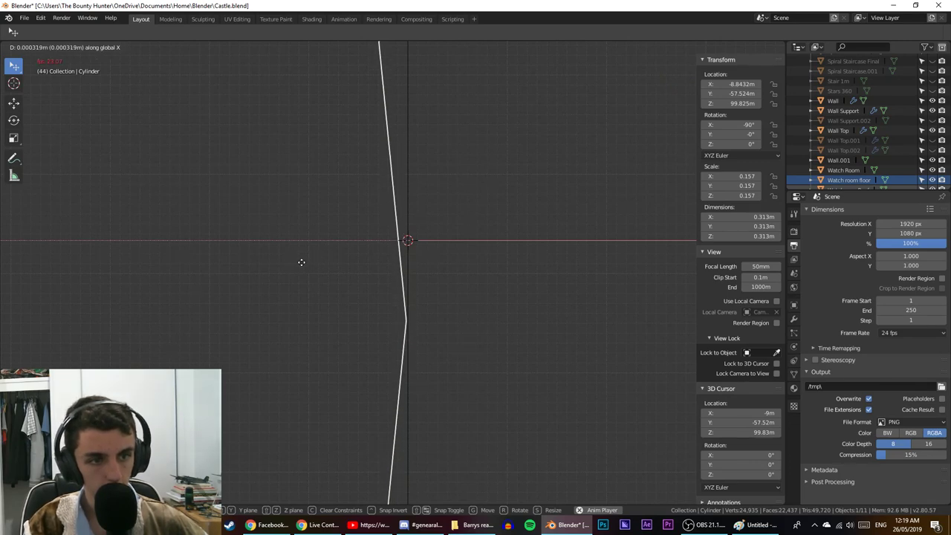
{"action": "left_click", "coordinate": [306, 261]}
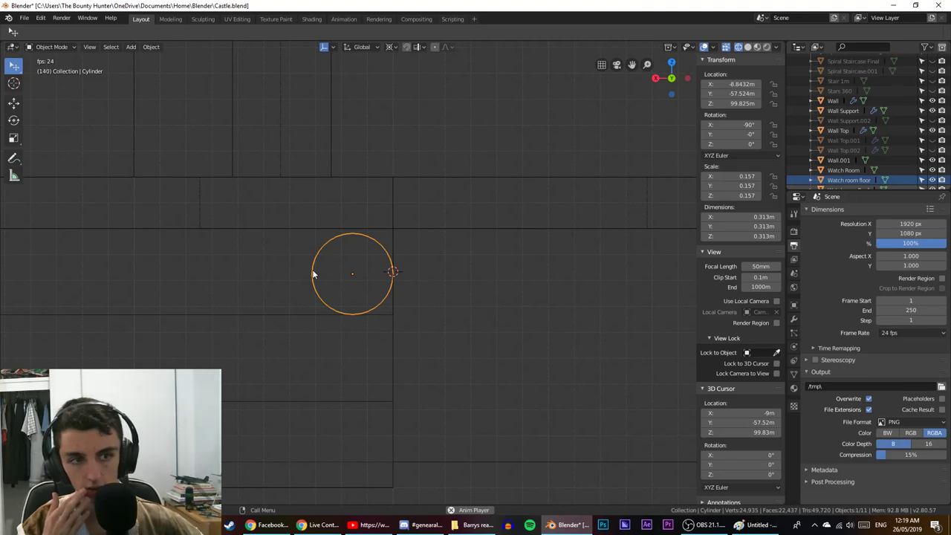
Add a vertical loop cut to the cube through the circle's centre, at local X about -1.843 m.
{"action": "left_click", "coordinate": [393, 308]}
{"action": "key", "text": "Tab"}
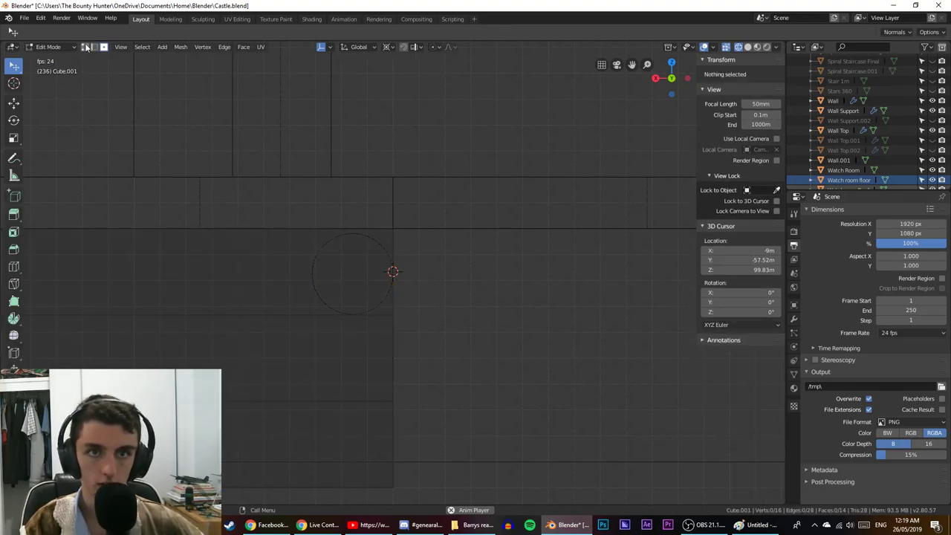
{"action": "left_click", "coordinate": [14, 266]}
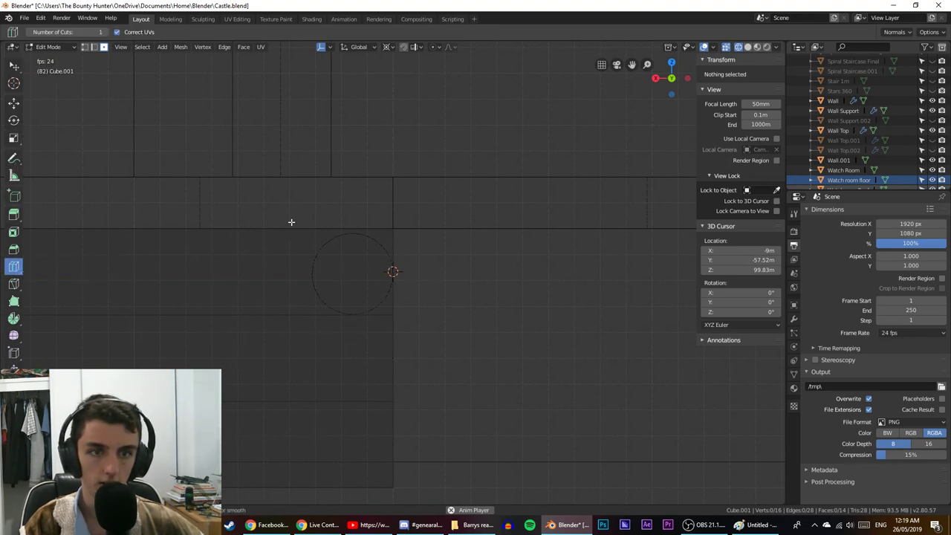
{"action": "left_click_drag", "start_coordinate": [100, 241], "coordinate": [32, 308]}
Nudge the vertical loop about -0.0001 m along X so it meets the circle's lowest vertex exactly.
{"action": "scroll", "coordinate": [97, 314], "scroll_direction": "up", "scroll_amount": 7}
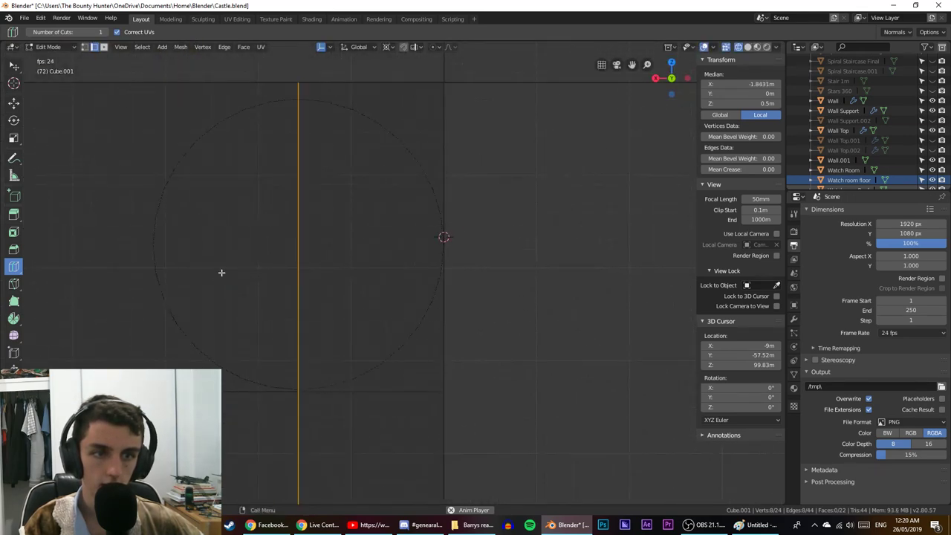
{"action": "scroll", "coordinate": [222, 273], "scroll_direction": "down", "scroll_amount": 1}
{"action": "scroll", "coordinate": [326, 347], "scroll_direction": "up", "scroll_amount": 5}
{"action": "middle_click_drag", "start_coordinate": [304, 347], "coordinate": [415, 183], "text": "shift"}
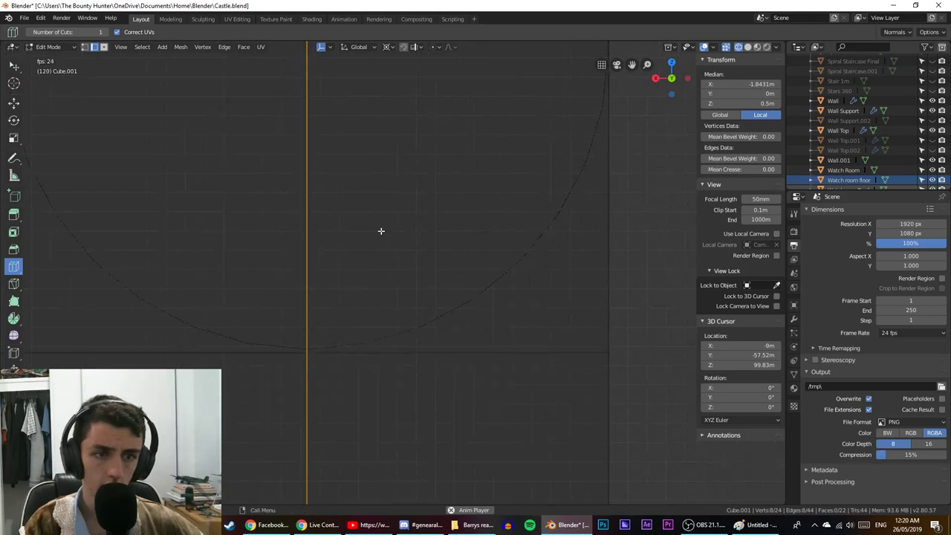
{"action": "scroll", "coordinate": [381, 231], "scroll_direction": "up", "scroll_amount": 4}
{"action": "middle_click_drag", "start_coordinate": [351, 257], "coordinate": [408, 201], "text": "shift"}
{"action": "scroll", "coordinate": [394, 210], "scroll_direction": "up", "scroll_amount": 3}
{"action": "middle_click_drag", "start_coordinate": [275, 275], "coordinate": [522, 52], "text": "shift"}
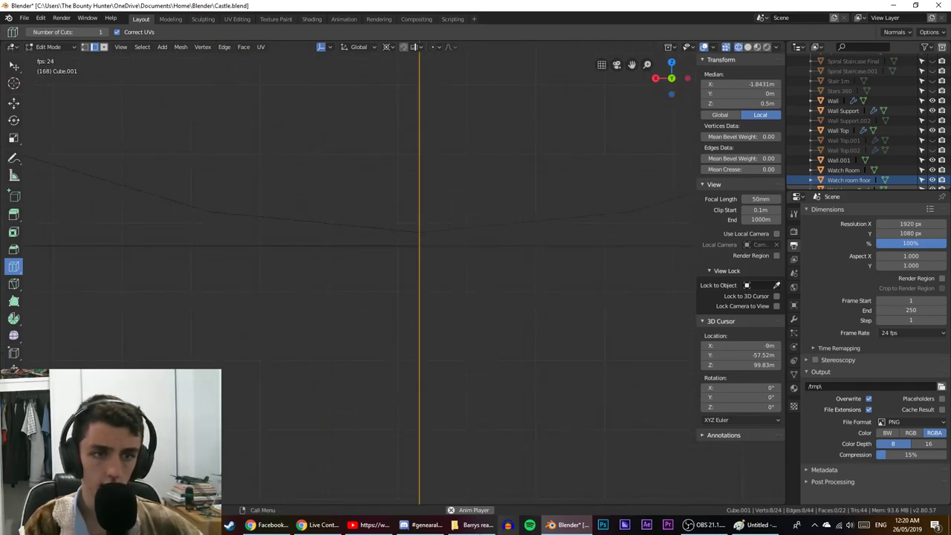
{"action": "scroll", "coordinate": [401, 384], "scroll_direction": "up", "scroll_amount": 10}
{"action": "middle_click_drag", "start_coordinate": [436, 291], "coordinate": [225, 493], "text": "shift"}
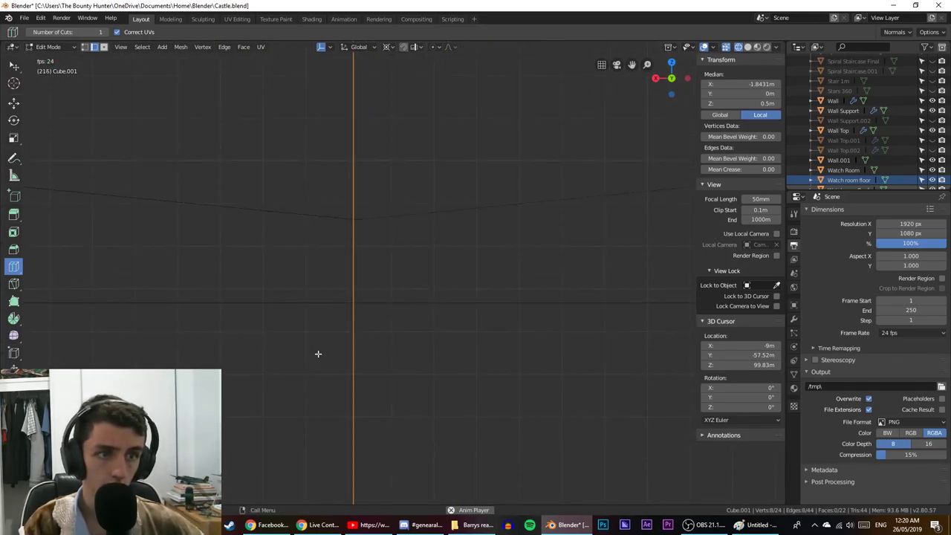
{"action": "scroll", "coordinate": [318, 354], "scroll_direction": "up", "scroll_amount": 3}
{"action": "middle_click_drag", "start_coordinate": [318, 327], "coordinate": [354, 459], "text": "shift"}
{"action": "scroll", "coordinate": [355, 459], "scroll_direction": "up", "scroll_amount": 5}
{"action": "scroll", "coordinate": [355, 460], "scroll_direction": "down", "scroll_amount": 7}
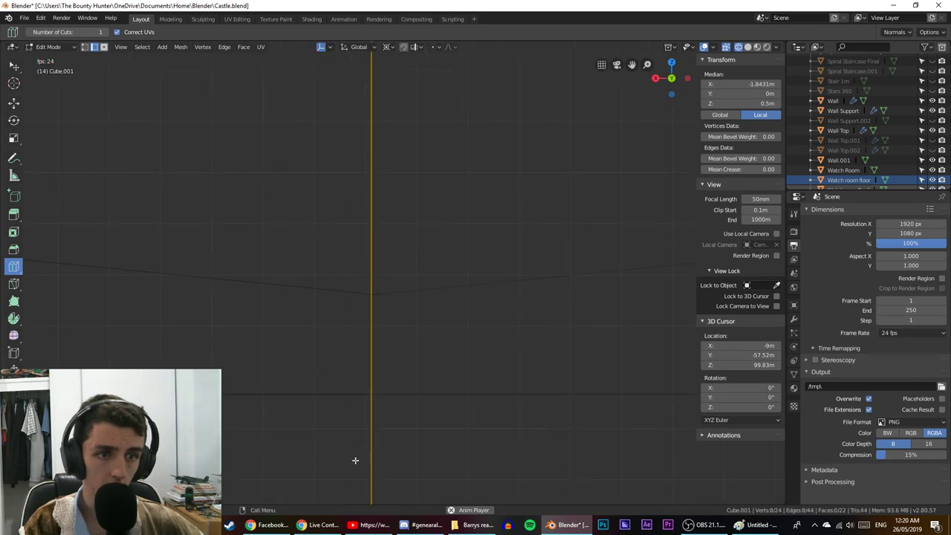
{"action": "scroll", "coordinate": [349, 446], "scroll_direction": "up", "scroll_amount": 1}
{"action": "scroll", "coordinate": [340, 418], "scroll_direction": "down", "scroll_amount": 2}
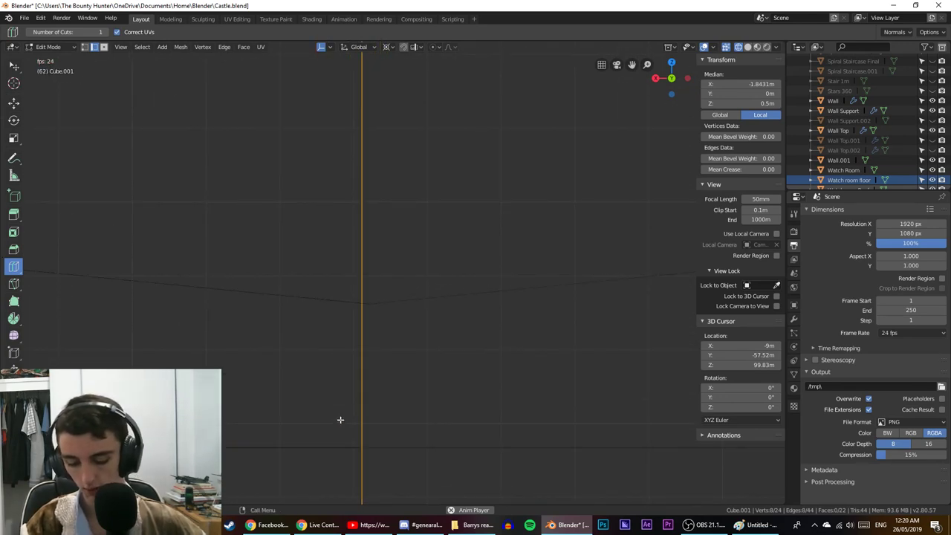
{"action": "key", "text": "g"}
{"action": "key", "text": "x"}
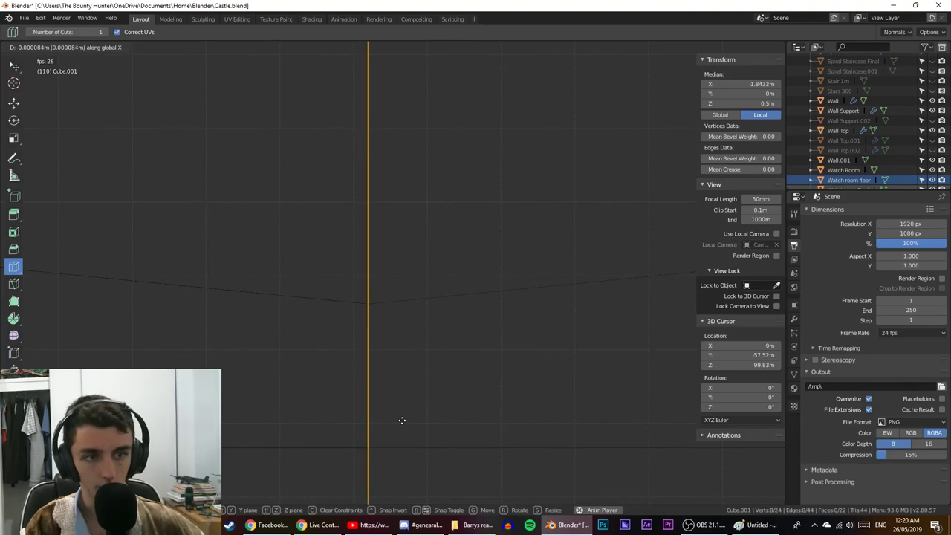
{"action": "left_click", "coordinate": [407, 396]}
{"action": "scroll", "coordinate": [401, 383], "scroll_direction": "down", "scroll_amount": 20}
{"action": "middle_click_drag", "start_coordinate": [488, 191], "coordinate": [510, 263], "text": "shift"}
{"action": "scroll", "coordinate": [331, 394], "scroll_direction": "up", "scroll_amount": 4}
{"action": "scroll", "coordinate": [502, 276], "scroll_direction": "down", "scroll_amount": 14}
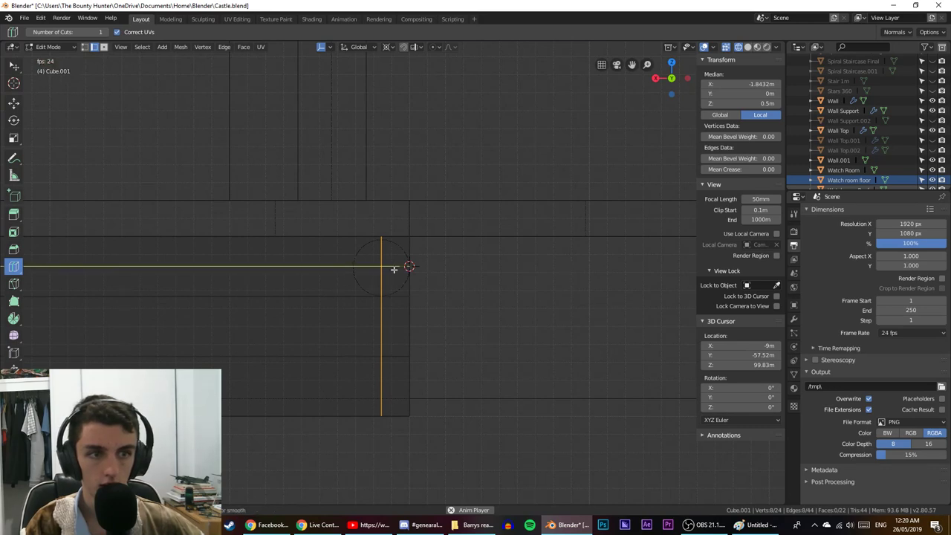
{"action": "scroll", "coordinate": [401, 267], "scroll_direction": "up", "scroll_amount": 2}
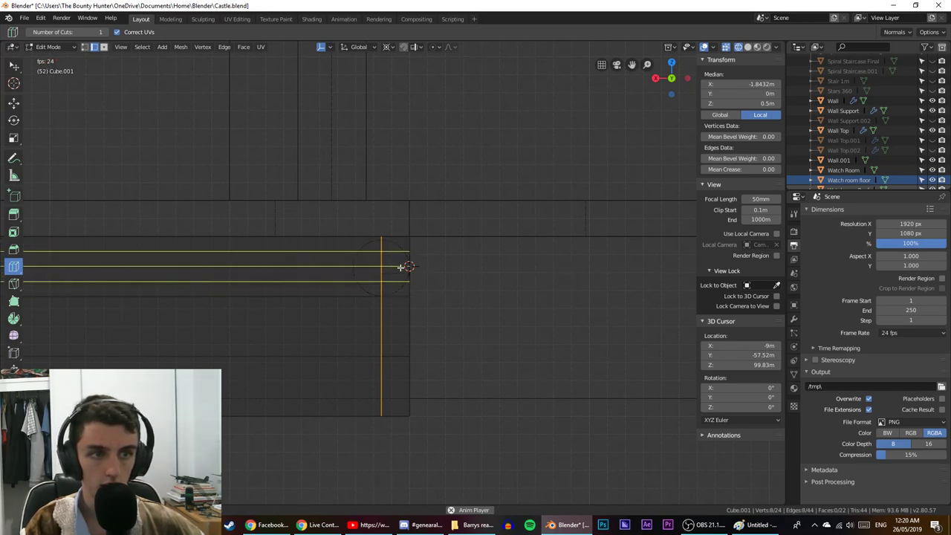
{"action": "scroll", "coordinate": [402, 267], "scroll_direction": "down", "scroll_amount": 2}
{"action": "scroll", "coordinate": [401, 267], "scroll_direction": "up", "scroll_amount": 9}
{"action": "scroll", "coordinate": [401, 267], "scroll_direction": "up", "scroll_amount": 20}
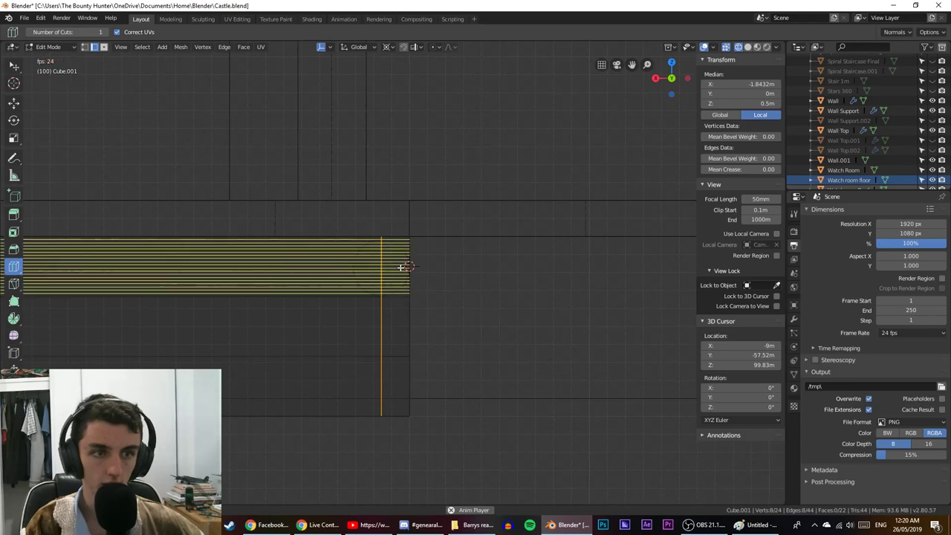
{"action": "scroll", "coordinate": [402, 267], "scroll_direction": "down", "scroll_amount": 20}
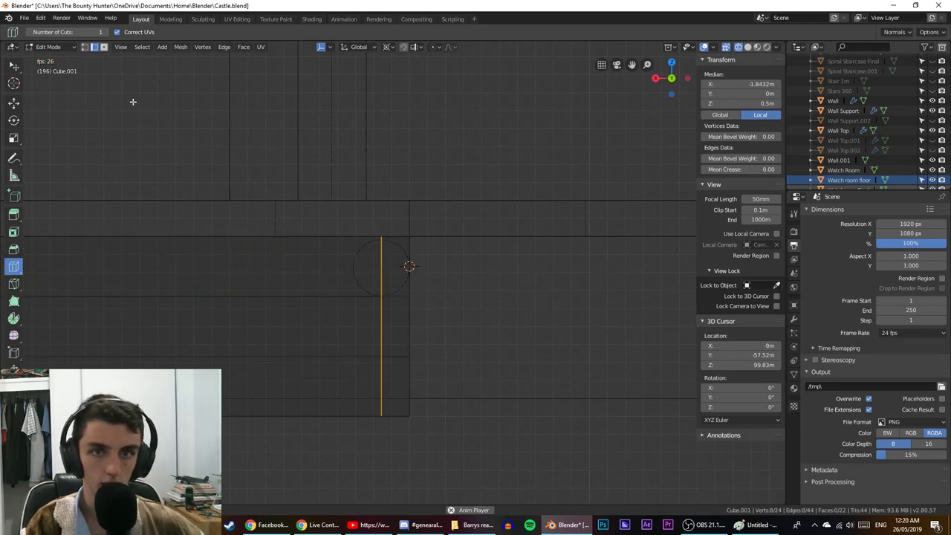
Move the 3D cursor to X -16.9 m, clear of the cube's edge, with the Loop Cut tool active.
{"action": "left_click", "coordinate": [14, 66]}
{"action": "scroll", "coordinate": [483, 320], "scroll_direction": "up", "scroll_amount": 10}
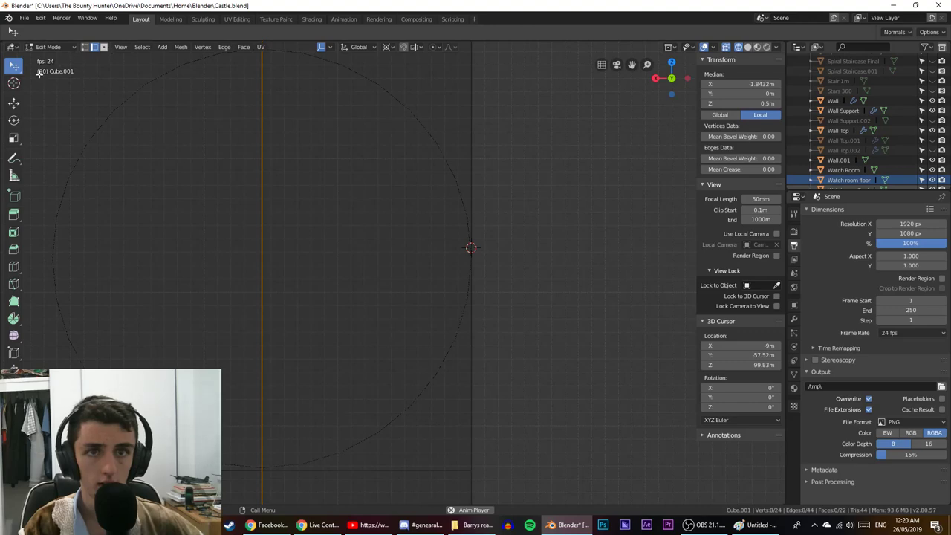
{"action": "left_click", "coordinate": [13, 266]}
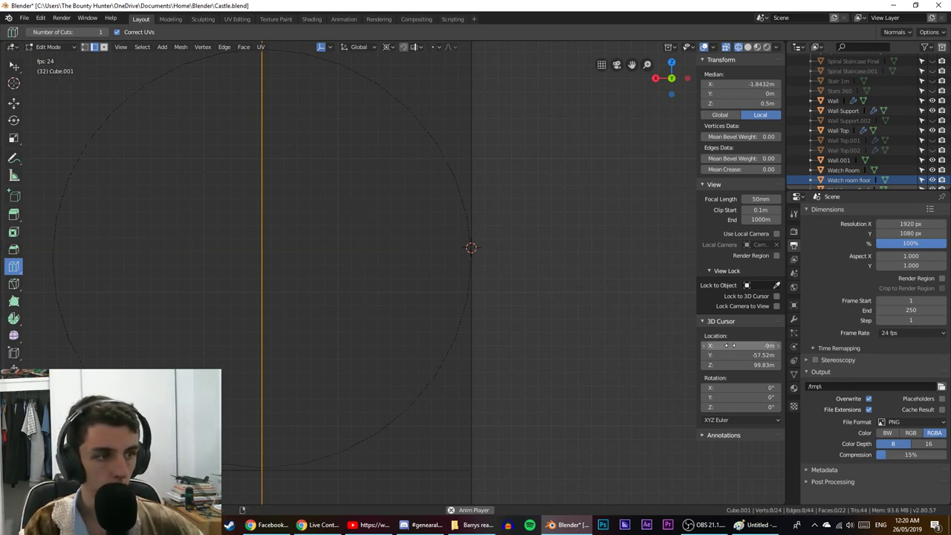
{"action": "left_click_drag", "start_coordinate": [731, 346], "coordinate": [673, 345]}
Add a horizontal loop cut across the cube's top third, slid to the circle's side vertex at local Z about 0.825 m.
{"action": "scroll", "coordinate": [439, 255], "scroll_direction": "up", "scroll_amount": 4}
{"action": "scroll", "coordinate": [439, 256], "scroll_direction": "down", "scroll_amount": 1}
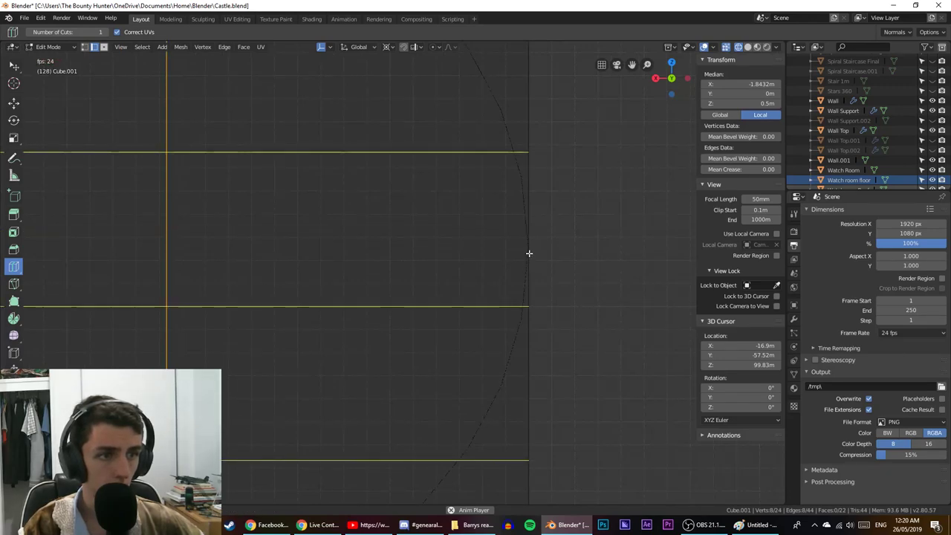
{"action": "scroll", "coordinate": [529, 254], "scroll_direction": "up", "scroll_amount": 3}
{"action": "middle_click_drag", "start_coordinate": [405, 276], "coordinate": [270, 272], "text": "shift"}
{"action": "scroll", "coordinate": [471, 263], "scroll_direction": "up", "scroll_amount": 10}
{"action": "middle_click_drag", "start_coordinate": [467, 263], "coordinate": [412, 291], "text": "shift"}
{"action": "scroll", "coordinate": [363, 304], "scroll_direction": "up", "scroll_amount": 4}
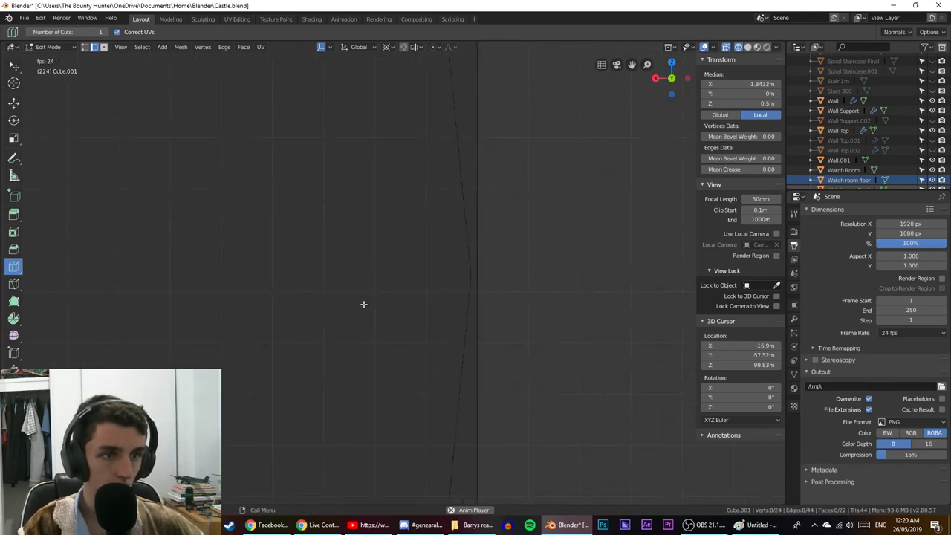
{"action": "left_click_drag", "start_coordinate": [476, 217], "coordinate": [496, 248]}
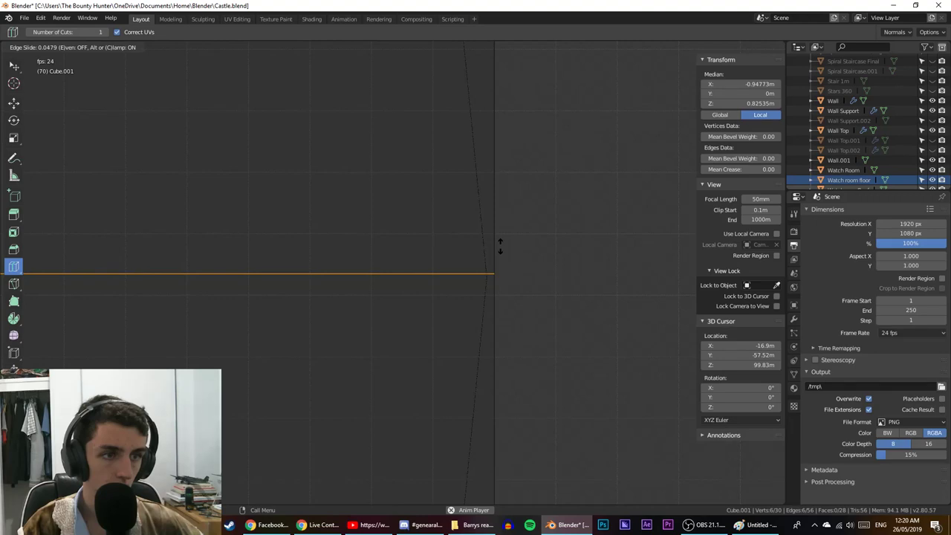
{"action": "left_click", "coordinate": [501, 249]}
{"action": "key", "text": "KP_Decimal"}
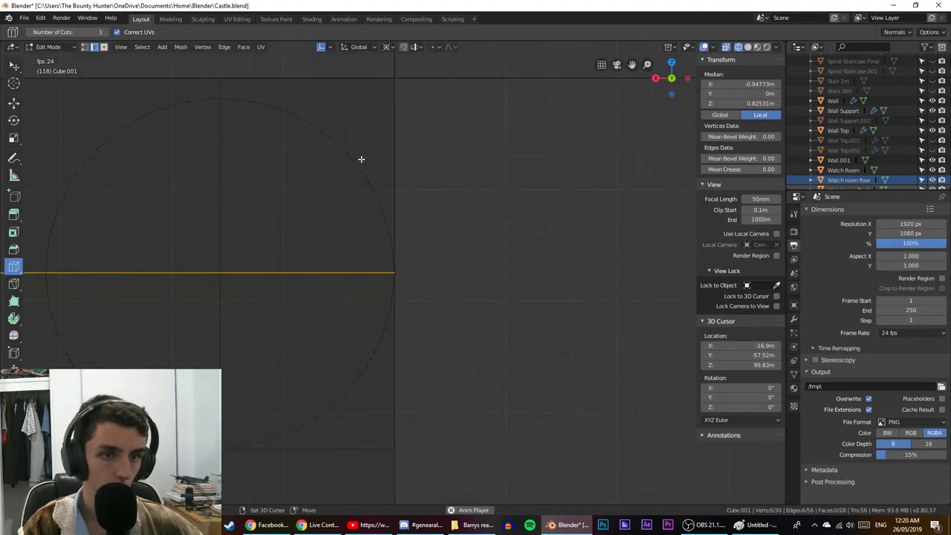
Set the cube to face selection and show its divided corner in solid shading with the Select tool active.
{"action": "scroll", "coordinate": [436, 168], "scroll_direction": "down", "scroll_amount": 3}
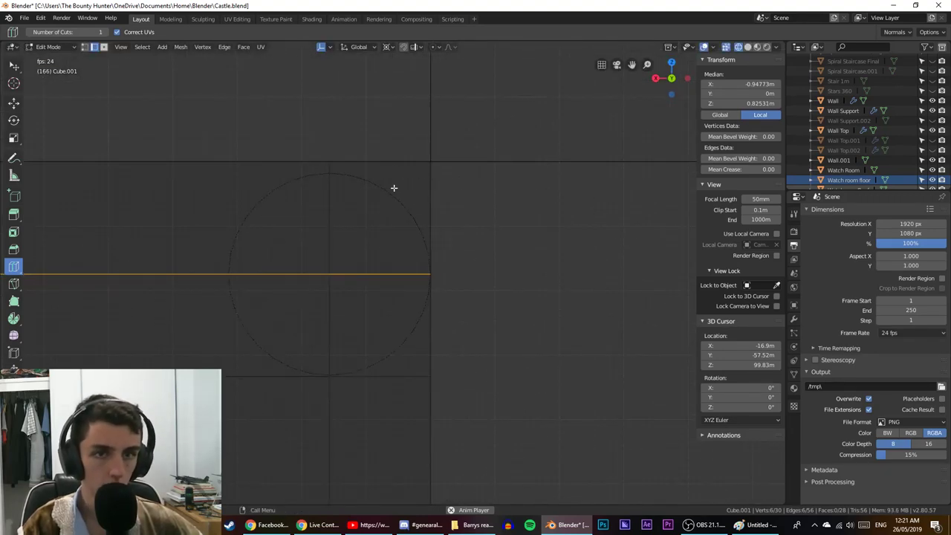
{"action": "scroll", "coordinate": [267, 166], "scroll_direction": "down", "scroll_amount": 4}
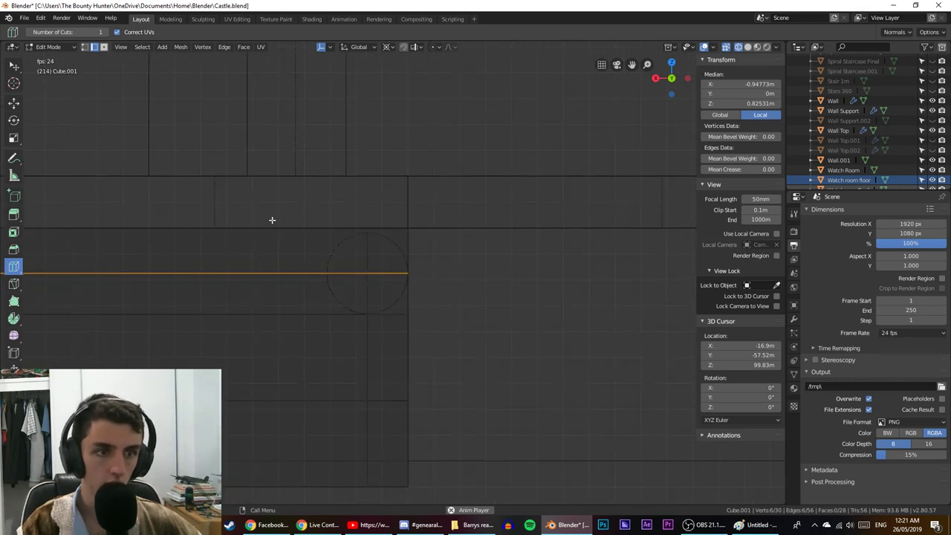
{"action": "left_click", "coordinate": [104, 47]}
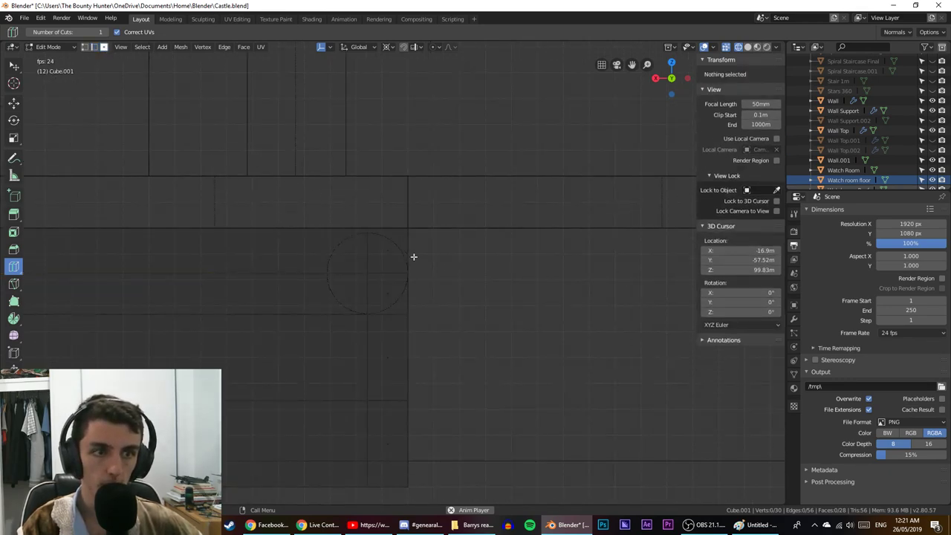
{"action": "middle_click_drag", "start_coordinate": [414, 257], "coordinate": [346, 283]}
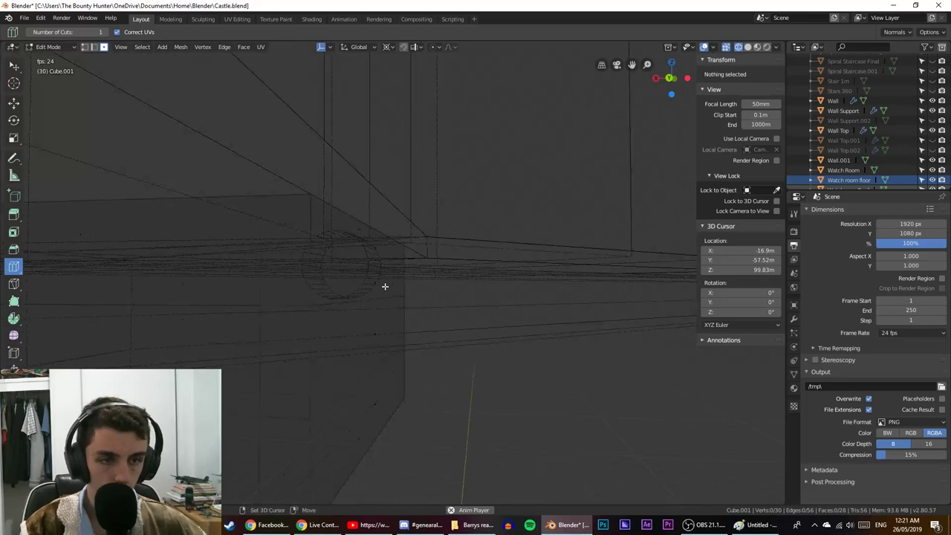
{"action": "key", "text": "shift+z"}
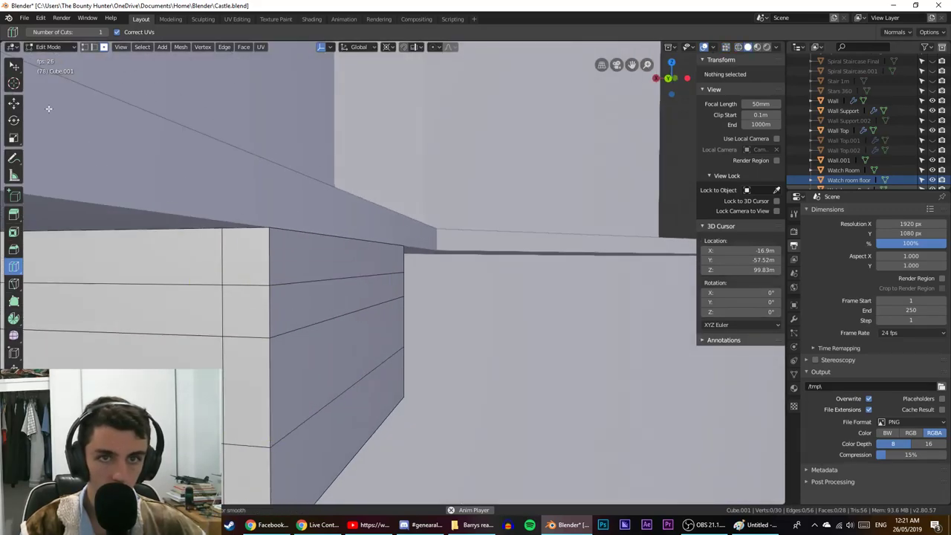
{"action": "left_click", "coordinate": [10, 73]}
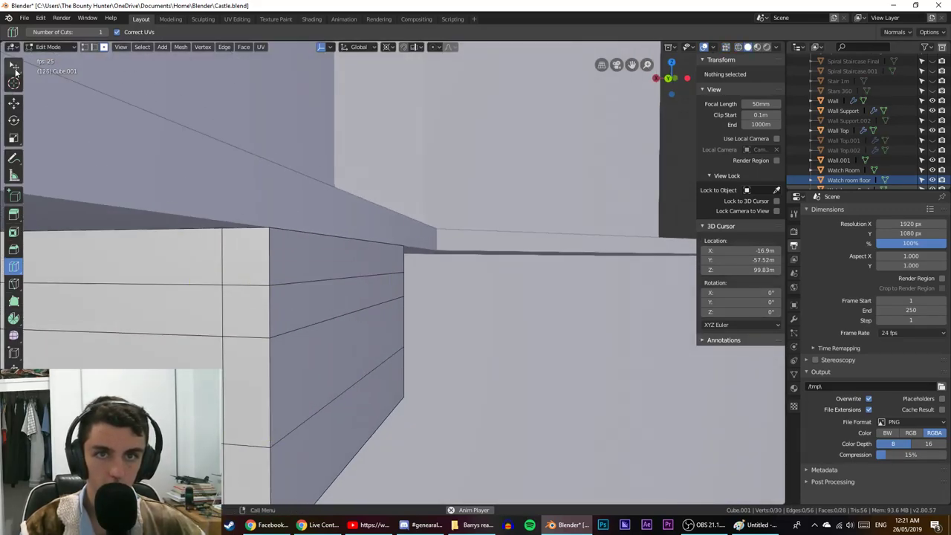
{"action": "left_click", "coordinate": [303, 290]}
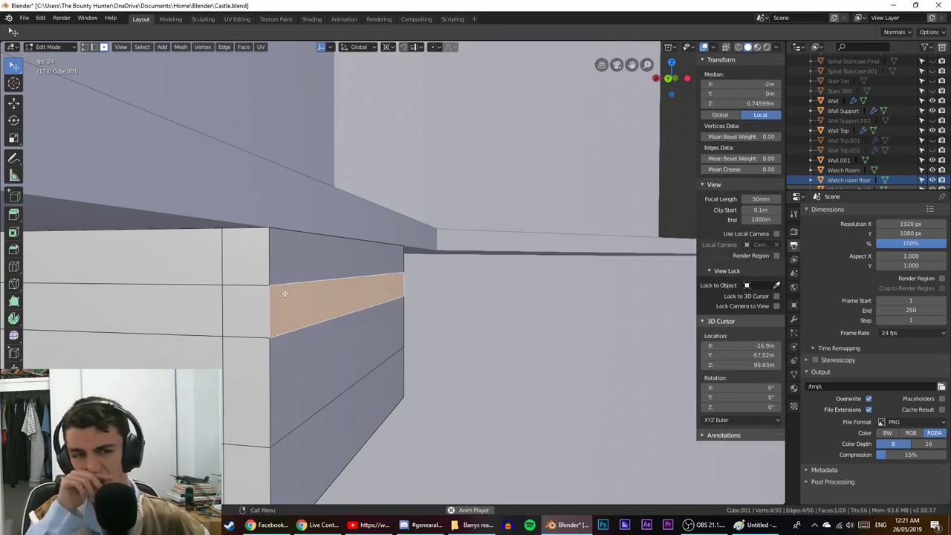
{"action": "left_click", "coordinate": [262, 308]}
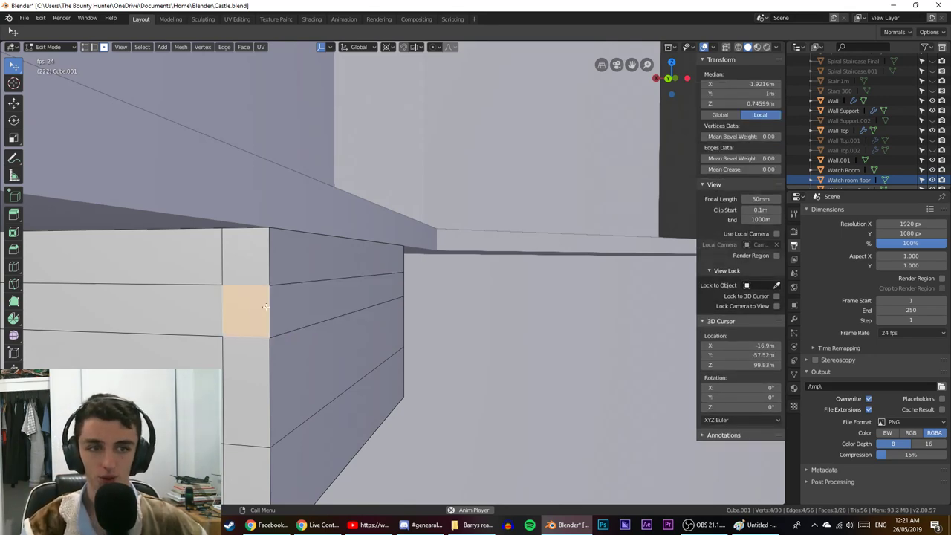
{"action": "left_click", "coordinate": [324, 298], "text": "shift"}
{"action": "middle_click_drag", "start_coordinate": [324, 297], "coordinate": [353, 290]}
{"action": "left_click", "coordinate": [384, 286], "text": "shift"}
{"action": "left_click", "coordinate": [385, 310], "text": "shift"}
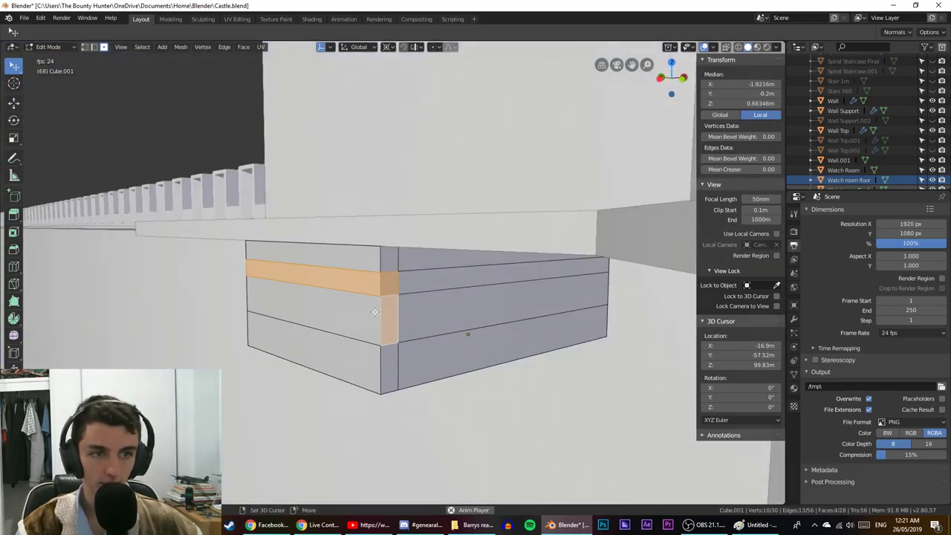
{"action": "left_click", "coordinate": [365, 320], "text": "shift"}
{"action": "left_click", "coordinate": [359, 364], "text": "shift"}
{"action": "left_click", "coordinate": [391, 366], "text": "shift"}
Delete the faces of the block's lower two bands on its three exposed sides, together with its underside faces.
{"action": "left_click", "coordinate": [394, 284]}
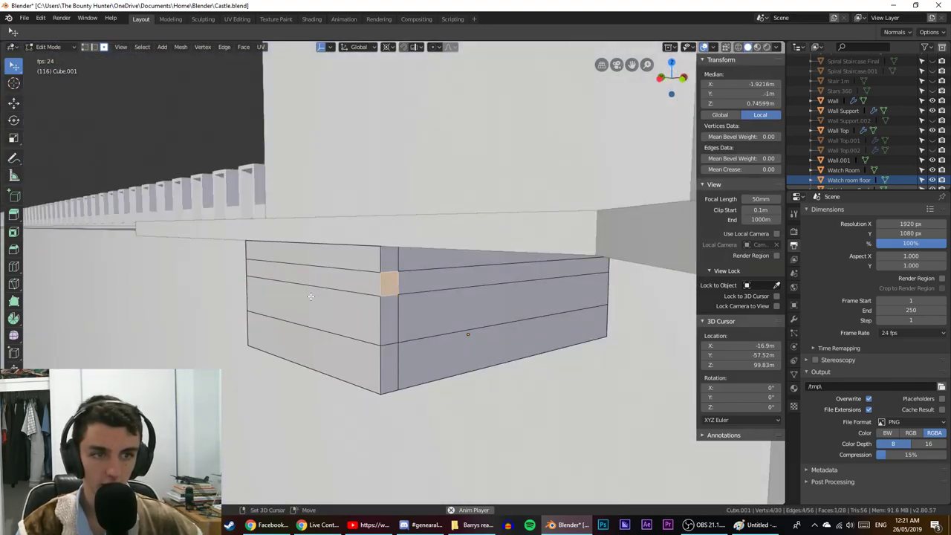
{"action": "middle_click_drag", "start_coordinate": [379, 297], "coordinate": [520, 290], "text": "shift"}
{"action": "middle_click_drag", "start_coordinate": [383, 339], "coordinate": [460, 339], "text": "shift"}
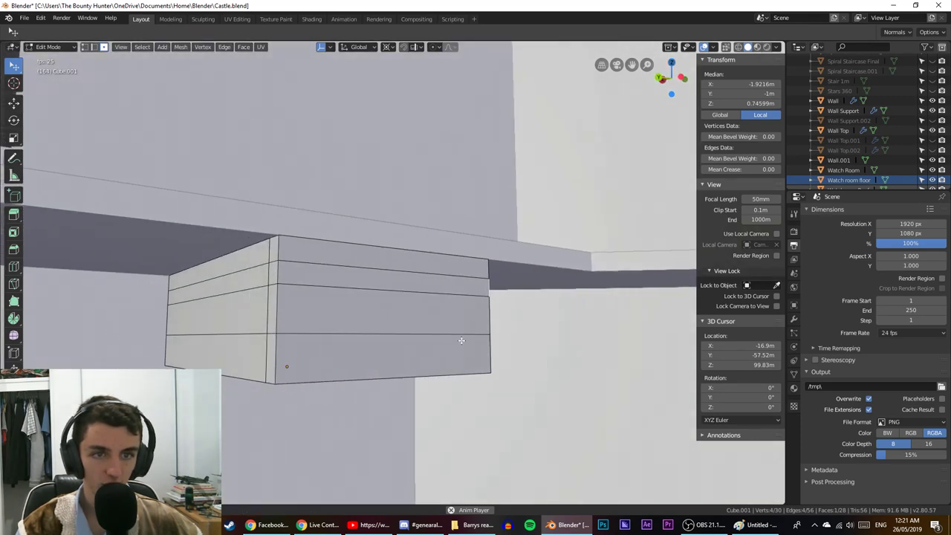
{"action": "middle_click_drag", "start_coordinate": [357, 349], "coordinate": [363, 331]}
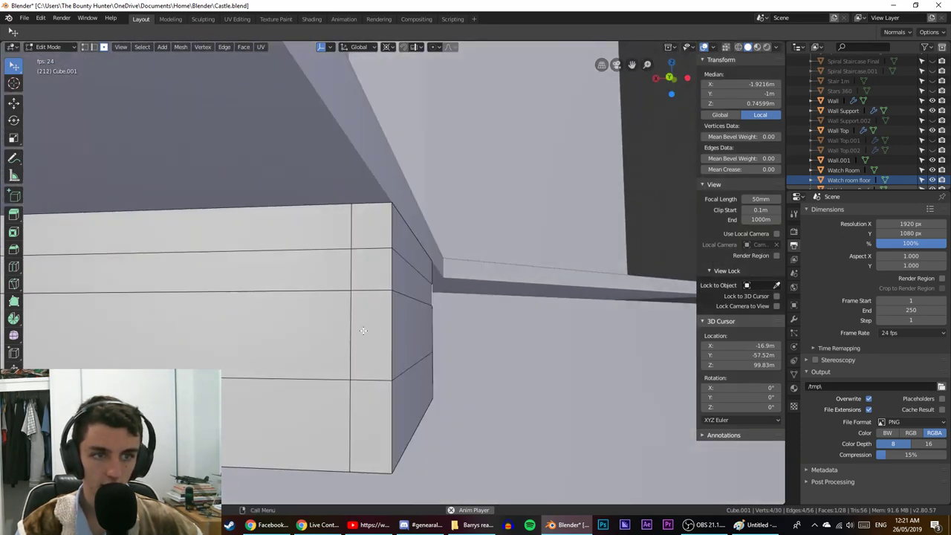
{"action": "left_click", "coordinate": [373, 289]}
{"action": "middle_click_drag", "start_coordinate": [373, 289], "coordinate": [382, 296]}
{"action": "left_click", "coordinate": [385, 300]}
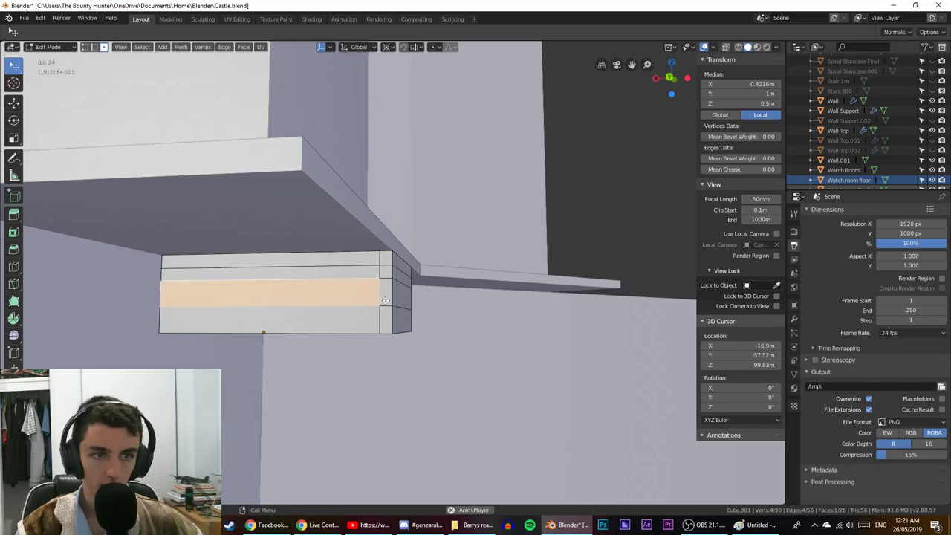
{"action": "left_click", "coordinate": [399, 301], "text": "shift"}
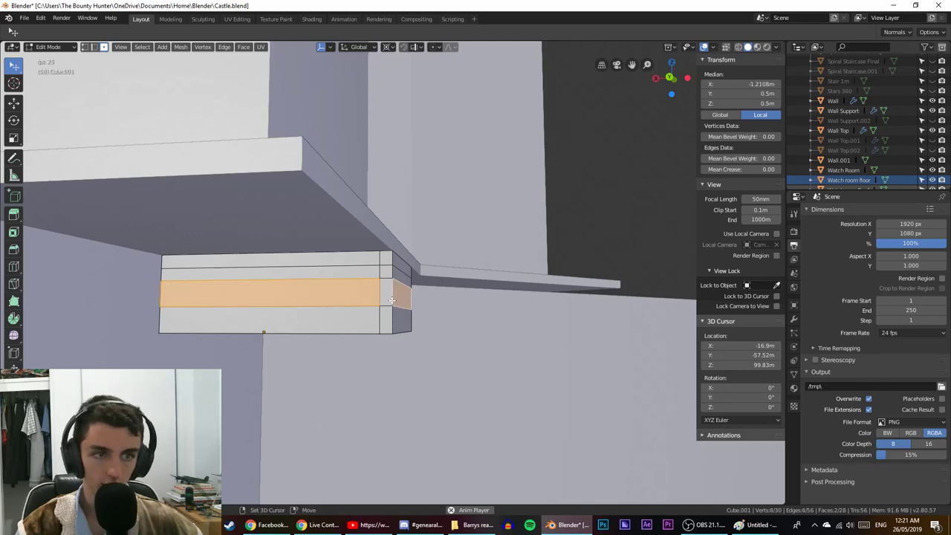
{"action": "left_click", "coordinate": [386, 299], "text": "shift"}
{"action": "middle_click_drag", "start_coordinate": [386, 299], "coordinate": [133, 305]}
{"action": "middle_click_drag", "start_coordinate": [596, 317], "coordinate": [576, 312], "text": "shift"}
{"action": "scroll", "coordinate": [484, 315], "scroll_direction": "up", "scroll_amount": 2}
{"action": "left_click", "coordinate": [393, 327], "text": "shift"}
{"action": "left_click", "coordinate": [438, 325], "text": "shift"}
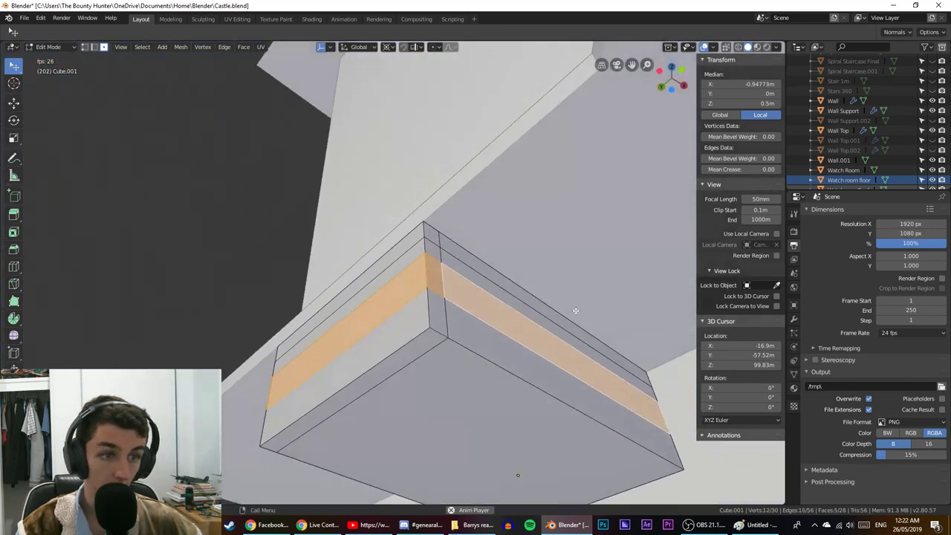
{"action": "left_click", "coordinate": [426, 321], "text": "shift"}
{"action": "left_click", "coordinate": [420, 326], "text": "shift"}
{"action": "left_click", "coordinate": [416, 345], "text": "shift"}
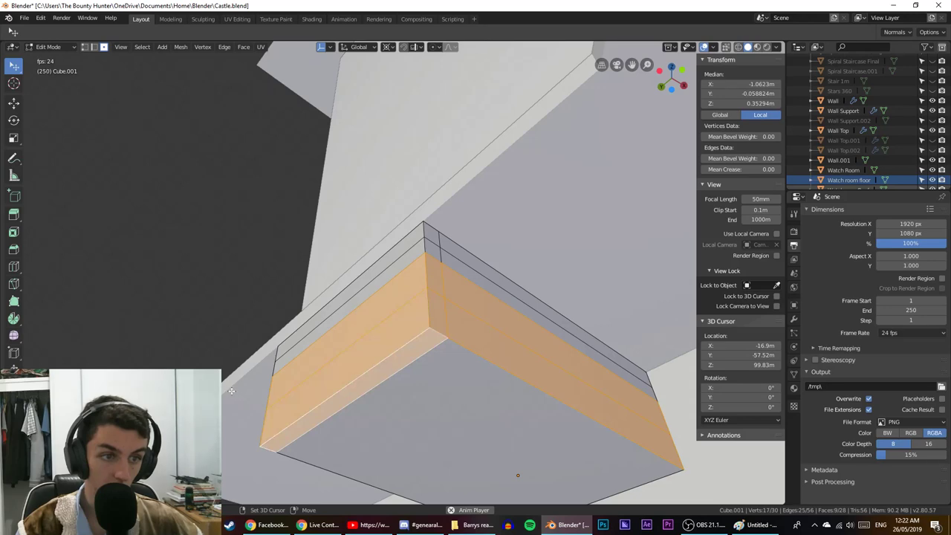
{"action": "left_click", "coordinate": [411, 433], "text": "shift"}
{"action": "middle_click_drag", "start_coordinate": [411, 433], "coordinate": [279, 275]}
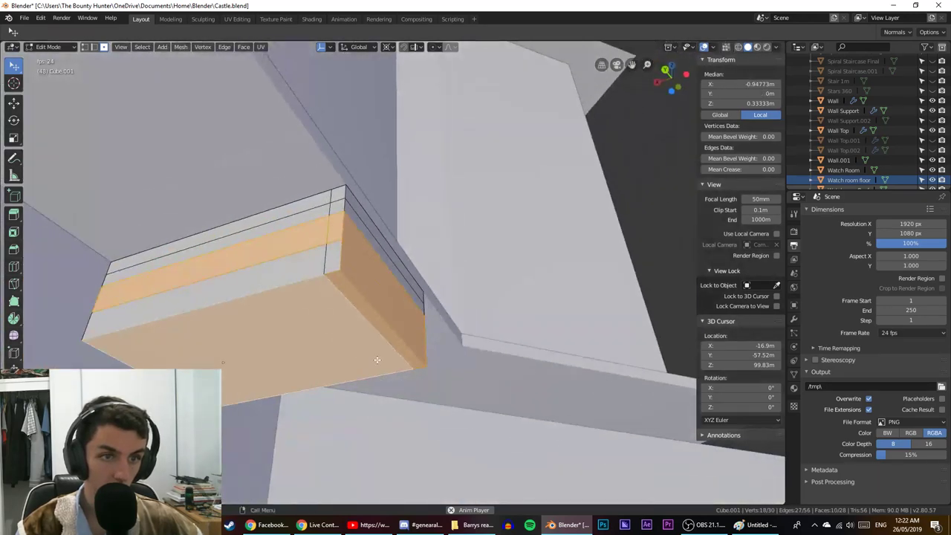
{"action": "left_click", "coordinate": [335, 263], "text": "shift"}
{"action": "left_click", "coordinate": [334, 262], "text": "shift"}
{"action": "key", "text": "x"}
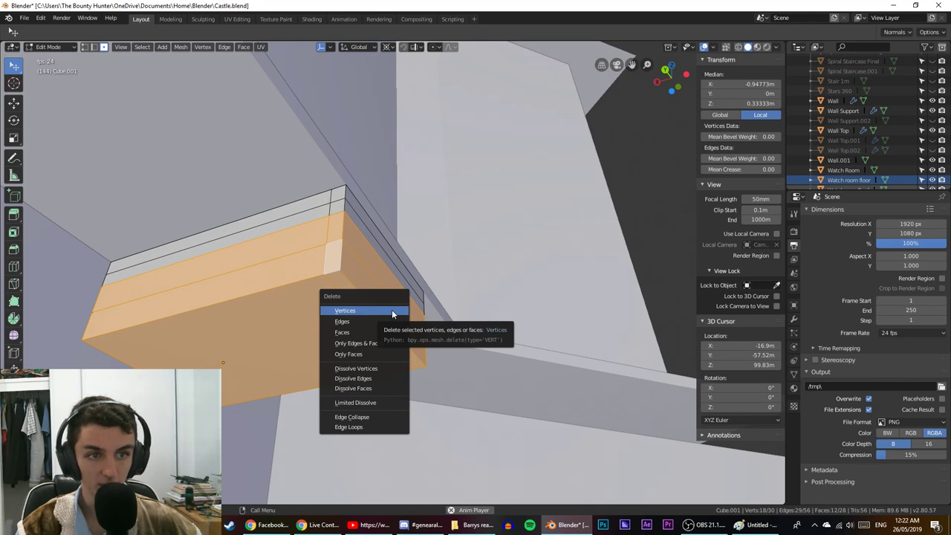
{"action": "left_click", "coordinate": [381, 333]}
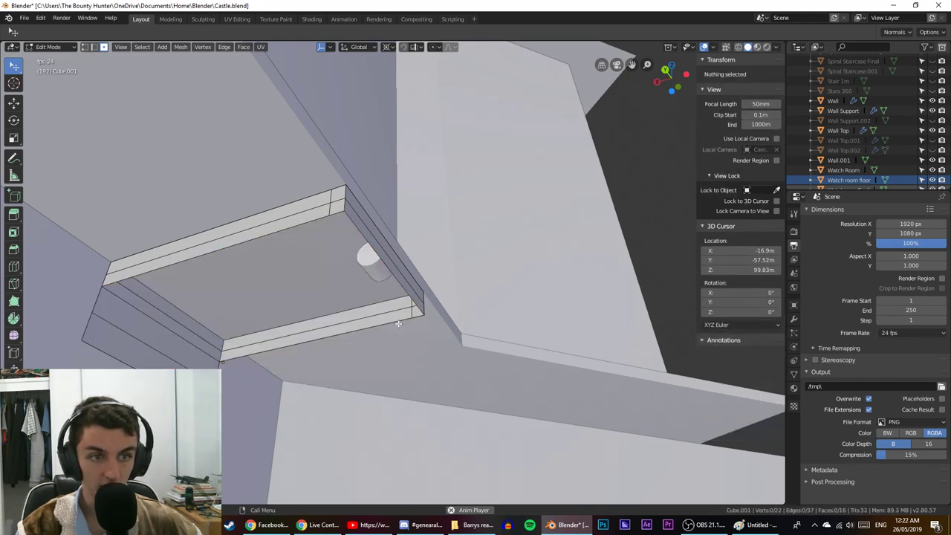
Delete the leftover wall-side faces below the remaining upper bands and set the mesh to edge selection.
{"action": "left_click", "coordinate": [153, 331]}
{"action": "key", "text": "x"}
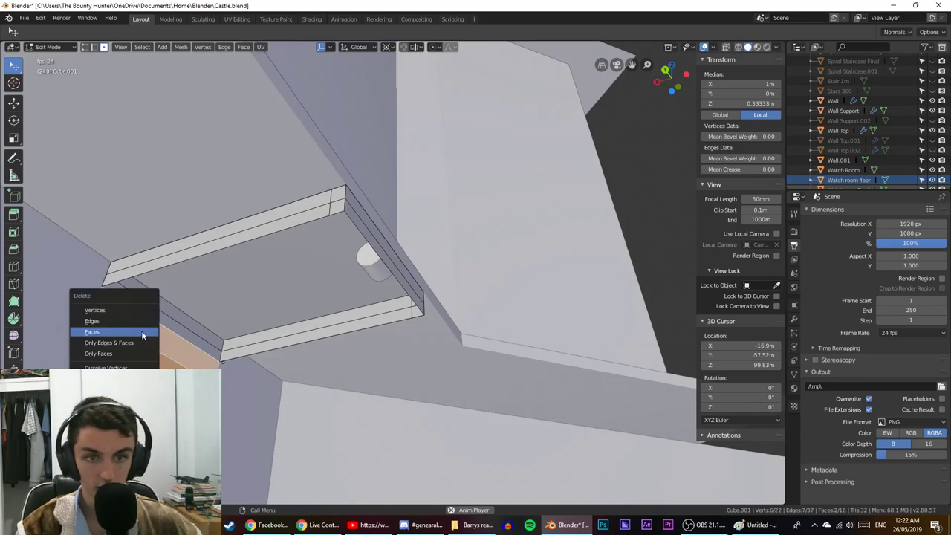
{"action": "left_click", "coordinate": [153, 330]}
{"action": "left_click", "coordinate": [87, 46]}
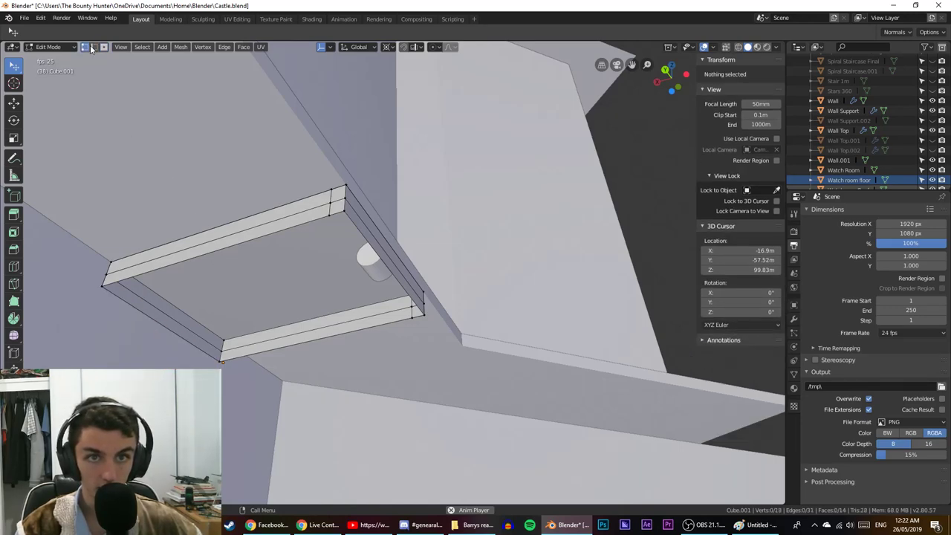
{"action": "left_click", "coordinate": [94, 47]}
Try to close the block's open underside with a single face spanning all its lower border edges.
{"action": "left_click", "coordinate": [307, 229]}
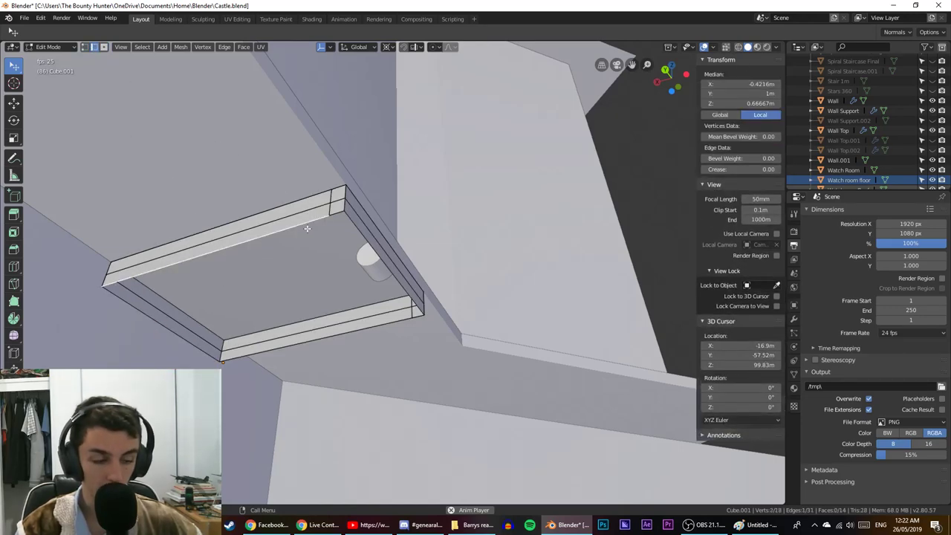
{"action": "key", "text": "KP_3"}
{"action": "key", "text": "KP_Decimal"}
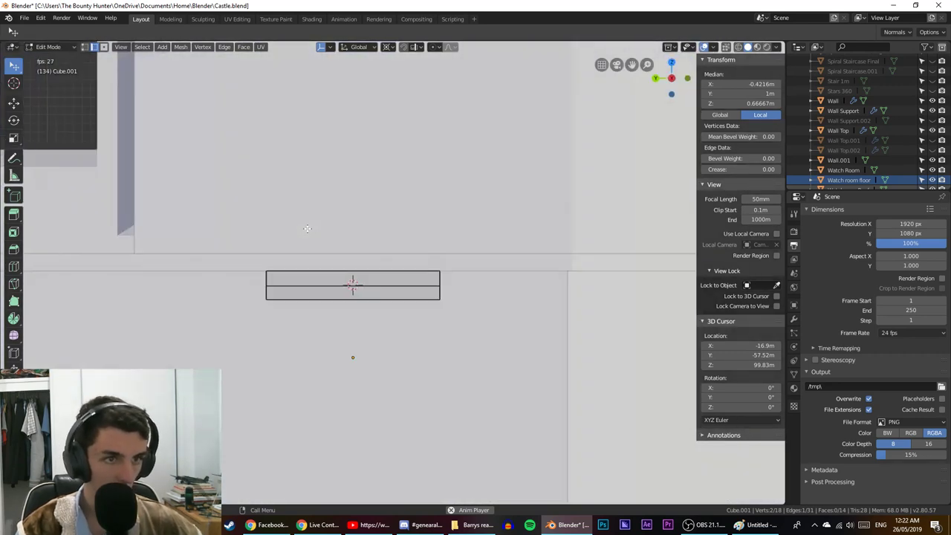
{"action": "key", "text": "alt+z"}
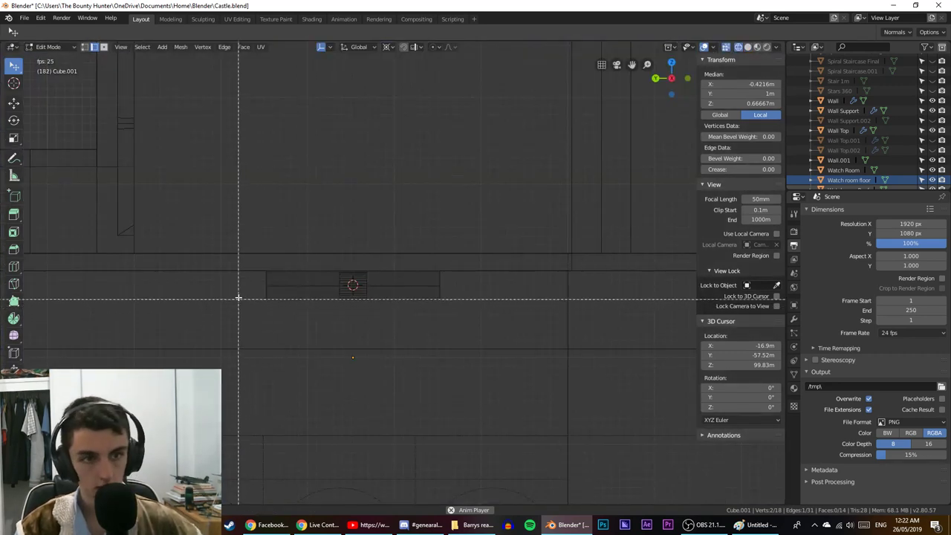
{"action": "left_click_drag", "start_coordinate": [244, 291], "coordinate": [458, 318]}
{"action": "middle_click_drag", "start_coordinate": [423, 324], "coordinate": [386, 311]}
{"action": "key", "text": "alt+z"}
{"action": "key", "text": "f"}
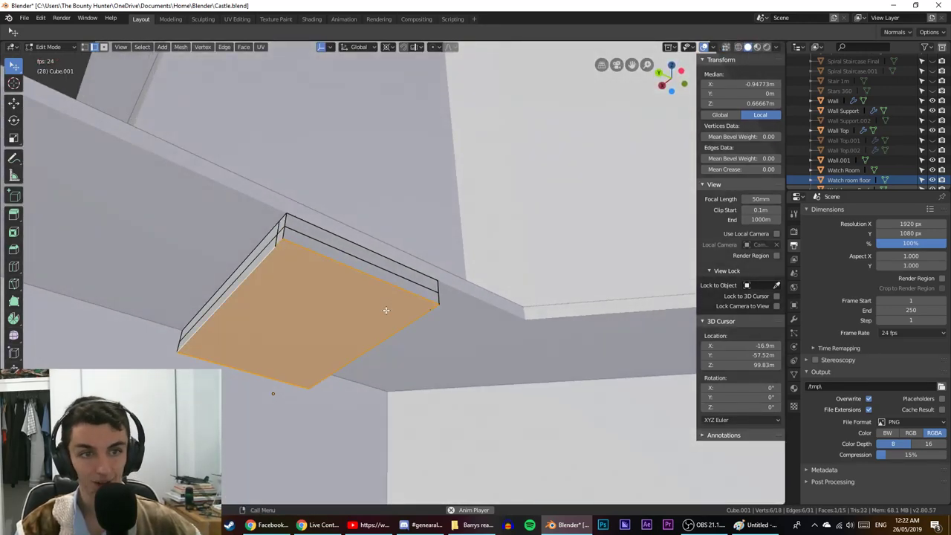
{"action": "middle_click_drag", "start_coordinate": [385, 311], "coordinate": [444, 304]}
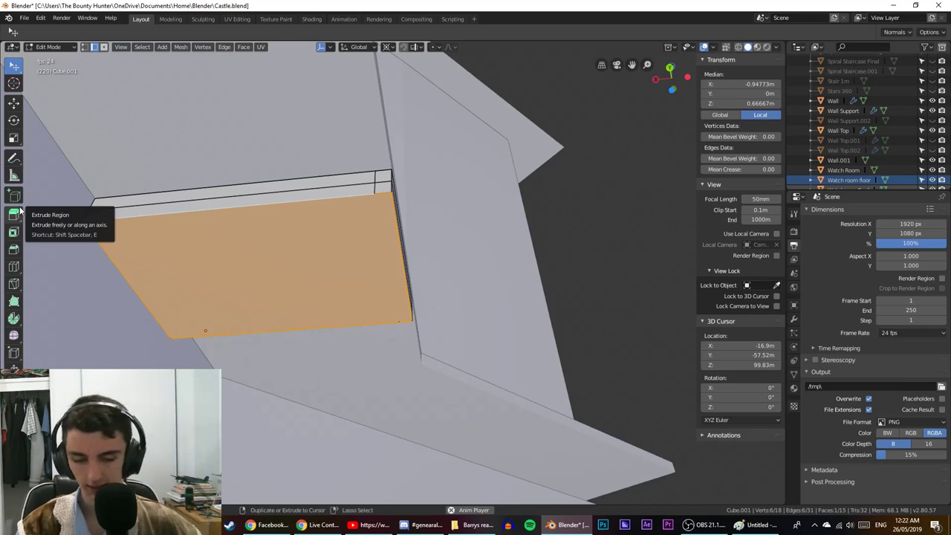
{"action": "key", "text": "ctrl+z"}
Fill the narrow outer strip of the underside with a face between its two short end edges and outer long edge.
{"action": "scroll", "coordinate": [293, 187], "scroll_direction": "up", "scroll_amount": 2}
{"action": "scroll", "coordinate": [292, 187], "scroll_direction": "down", "scroll_amount": 3}
{"action": "scroll", "coordinate": [292, 187], "scroll_direction": "up", "scroll_amount": 4}
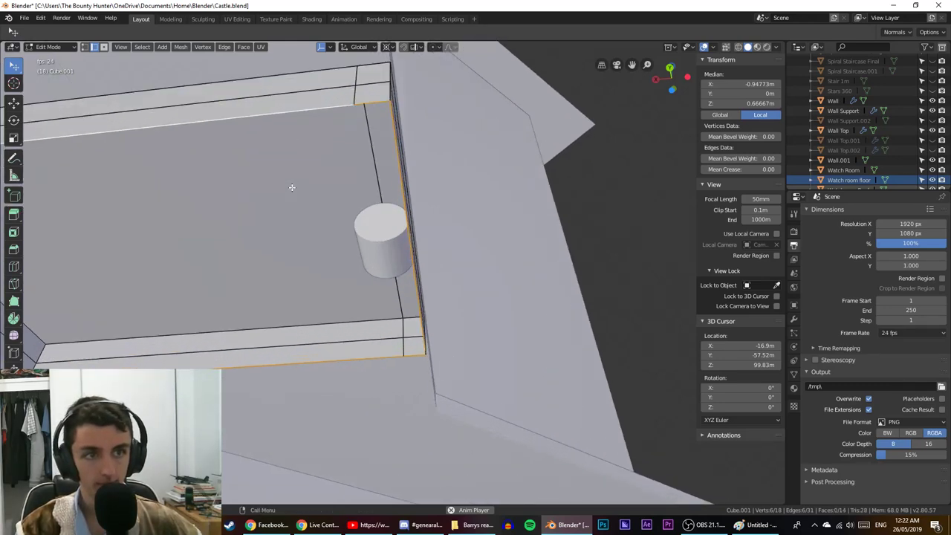
{"action": "left_click", "coordinate": [381, 104]}
{"action": "left_click", "coordinate": [428, 349], "text": "shift"}
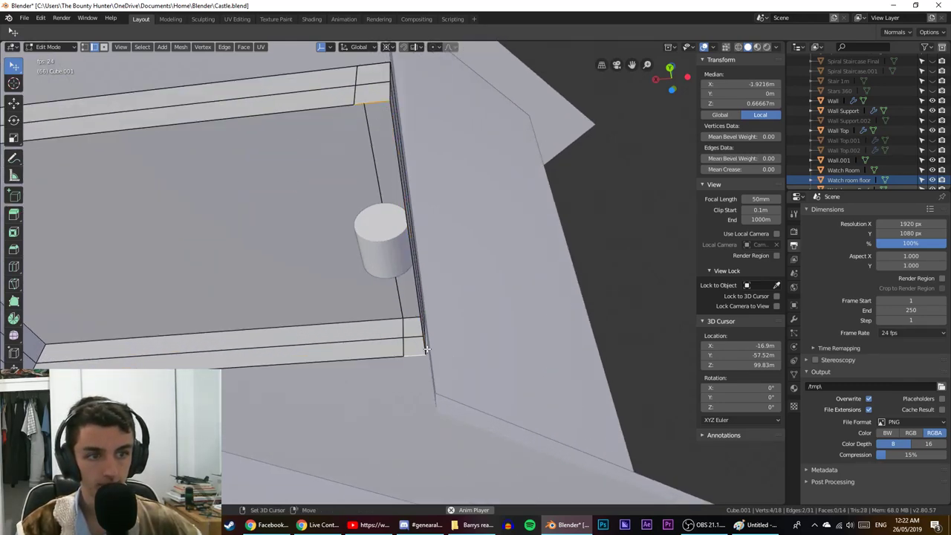
{"action": "left_click", "coordinate": [421, 331], "text": "shift"}
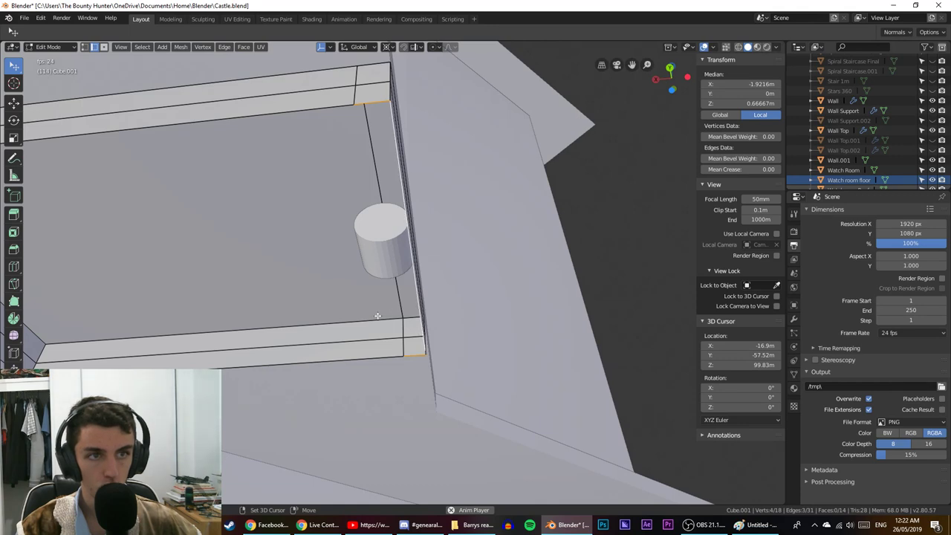
{"action": "scroll", "coordinate": [349, 311], "scroll_direction": "down", "scroll_amount": 4}
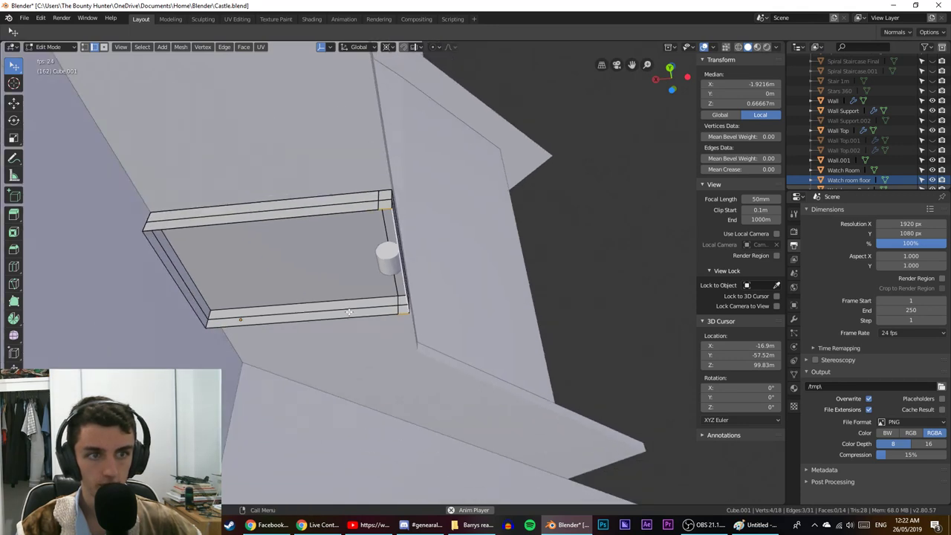
{"action": "key", "text": "f"}
Fill the large remaining underside opening with a face from its two long side edges and the wall-side edge.
{"action": "middle_click_drag", "start_coordinate": [349, 311], "coordinate": [335, 182]}
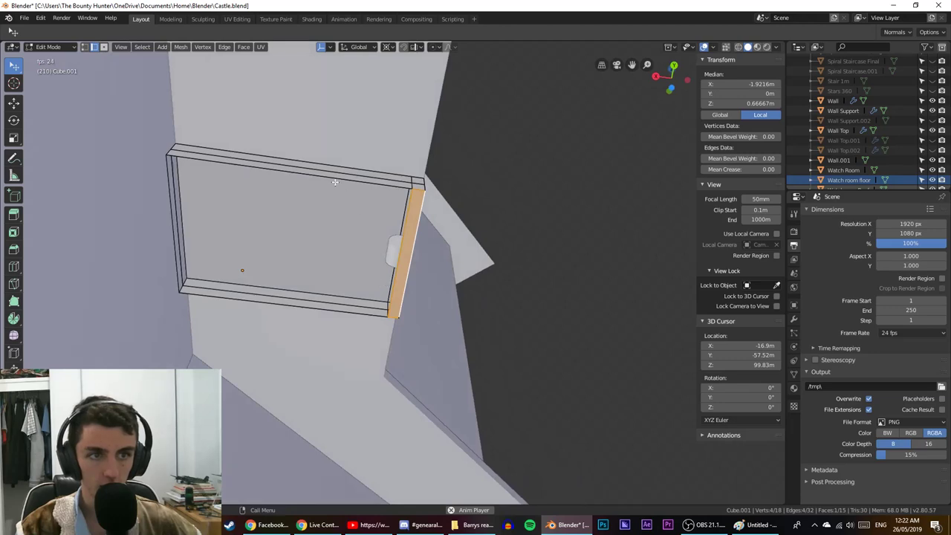
{"action": "left_click", "coordinate": [335, 182]}
{"action": "middle_click_drag", "start_coordinate": [216, 202], "coordinate": [185, 295]}
{"action": "left_click", "coordinate": [186, 296], "text": "shift"}
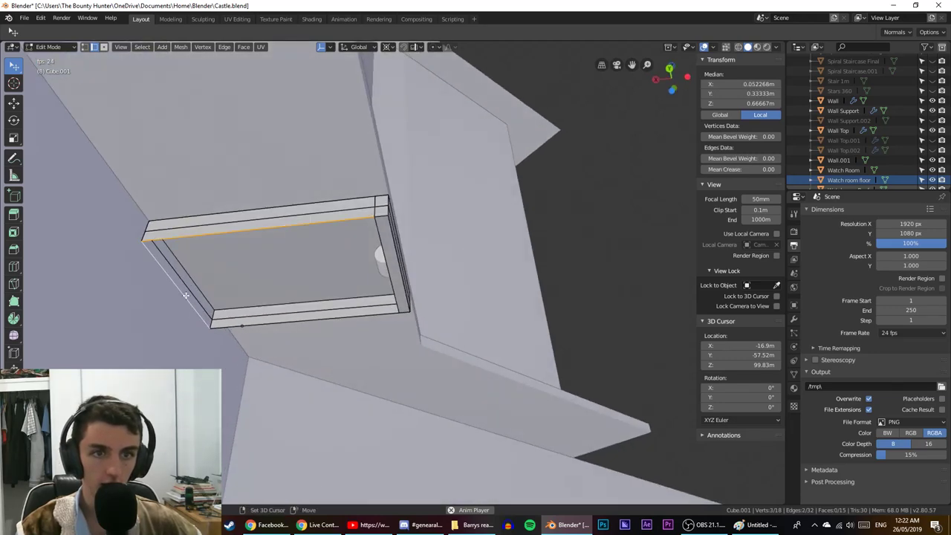
{"action": "left_click", "coordinate": [249, 321], "text": "shift"}
{"action": "key", "text": "f"}
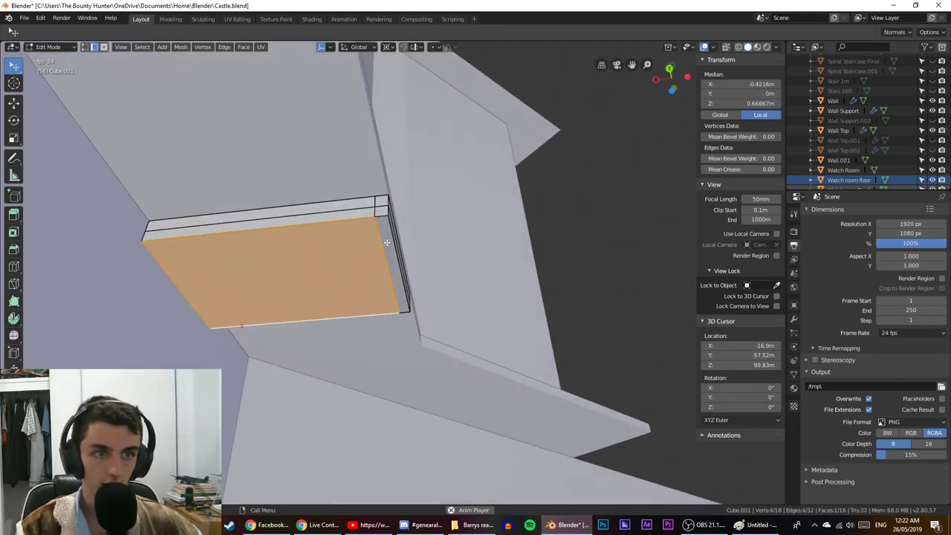
Select the edge dividing the two underside faces and frame the guide circle in back orthographic wireframe view.
{"action": "left_click", "coordinate": [385, 248]}
{"action": "left_click", "coordinate": [392, 237]}
{"action": "left_click", "coordinate": [384, 238]}
{"action": "key", "text": "KP_3"}
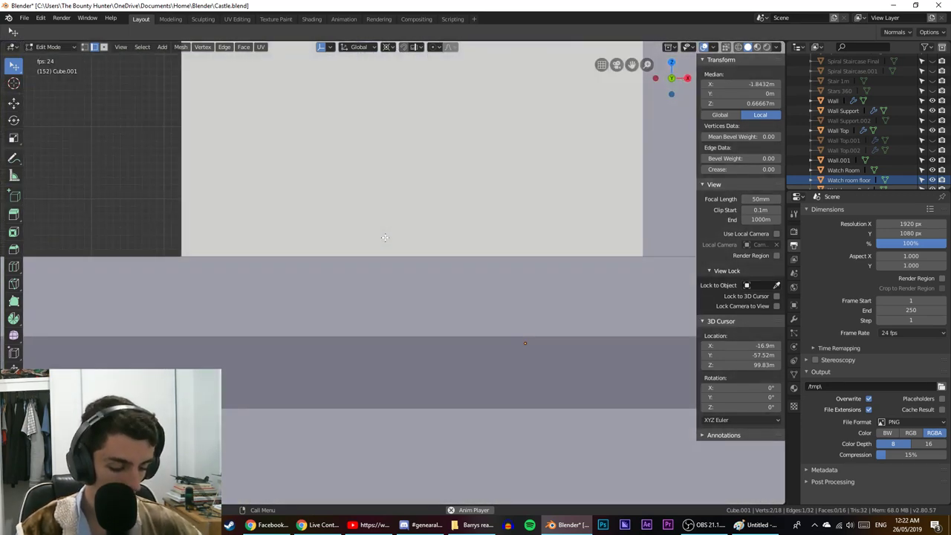
{"action": "key", "text": "ctrl+KP_1"}
{"action": "key", "text": "shift+z"}
{"action": "scroll", "coordinate": [386, 238], "scroll_direction": "up", "scroll_amount": 7}
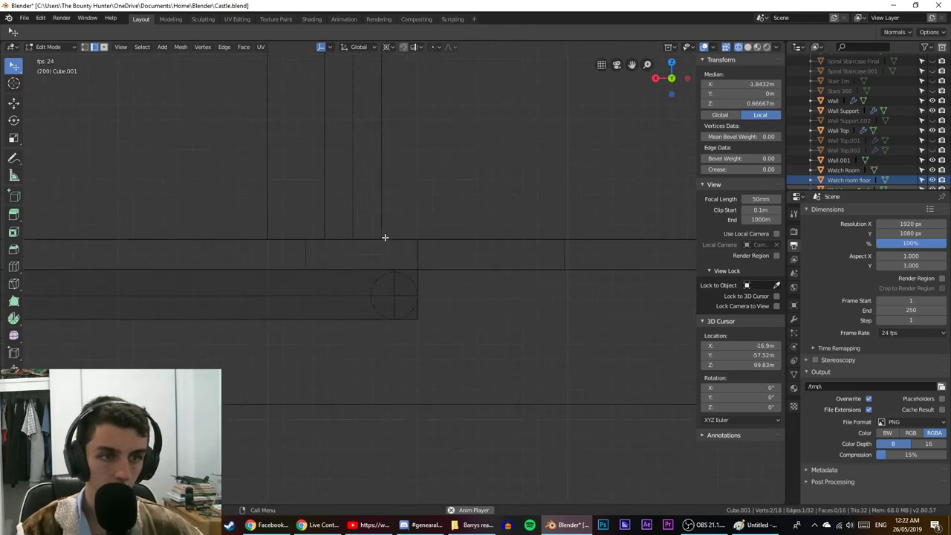
{"action": "middle_click_drag", "start_coordinate": [385, 238], "coordinate": [345, 182], "text": "shift"}
{"action": "scroll", "coordinate": [355, 244], "scroll_direction": "up", "scroll_amount": 6}
{"action": "middle_click_drag", "start_coordinate": [372, 263], "coordinate": [403, 242], "text": "shift"}
{"action": "scroll", "coordinate": [408, 255], "scroll_direction": "up", "scroll_amount": 4}
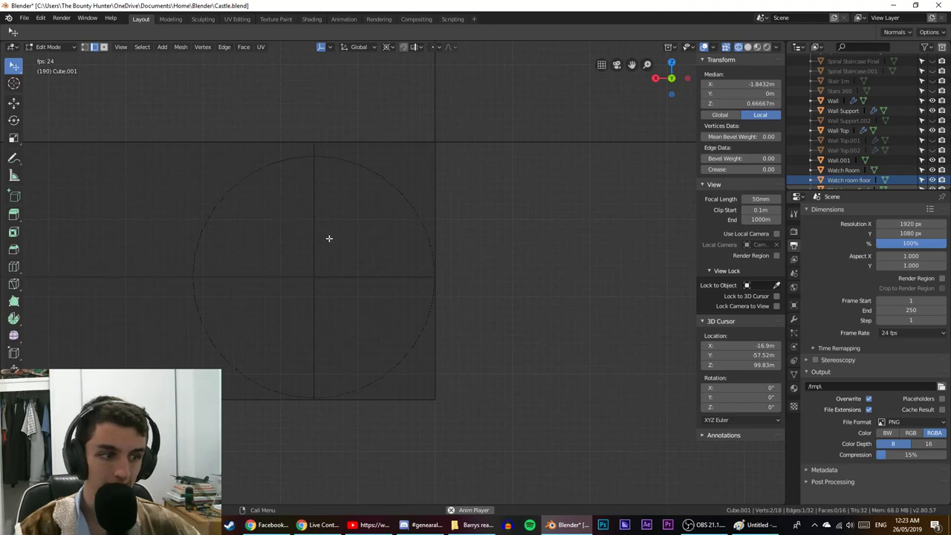
Switch to Paint, erase the old sketches from the canvas, and place its window beside the guide circle with the brush active.
{"action": "left_click", "coordinate": [758, 525]}
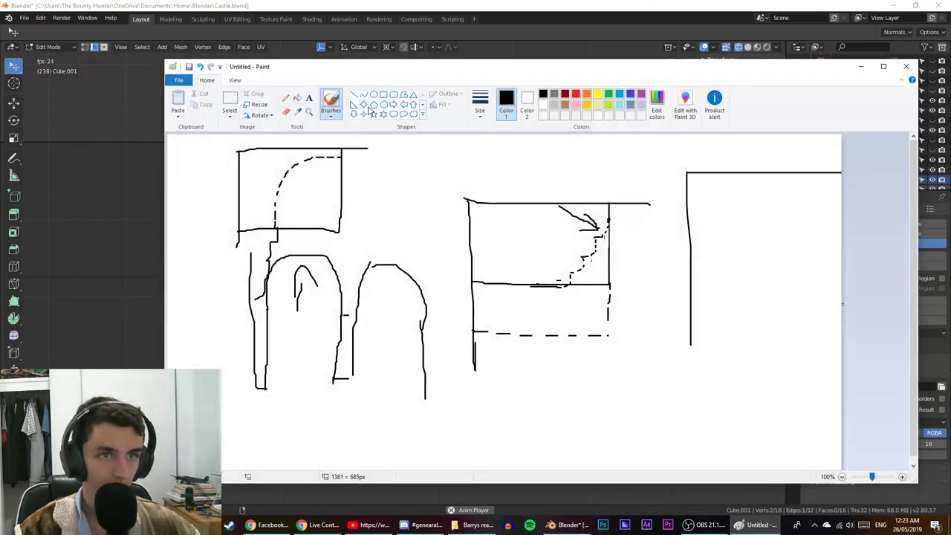
{"action": "left_click_drag", "start_coordinate": [433, 71], "coordinate": [439, 72]}
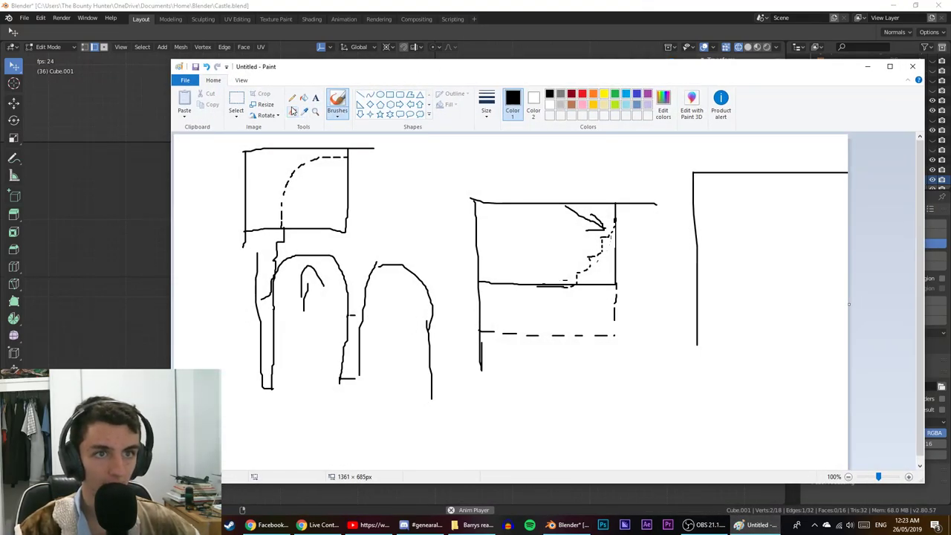
{"action": "left_click", "coordinate": [242, 80]}
{"action": "left_click", "coordinate": [218, 81]}
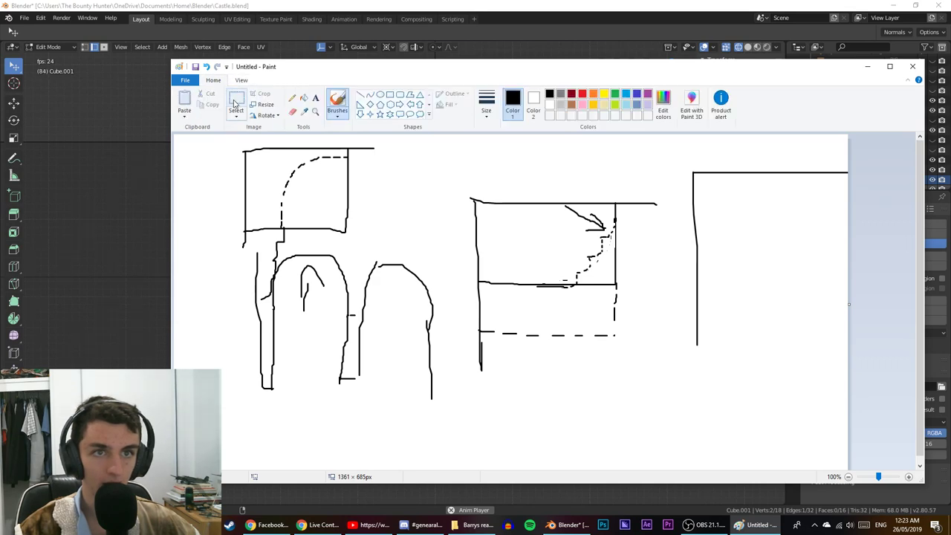
{"action": "left_click", "coordinate": [235, 103]}
{"action": "left_click_drag", "start_coordinate": [213, 142], "coordinate": [899, 488]}
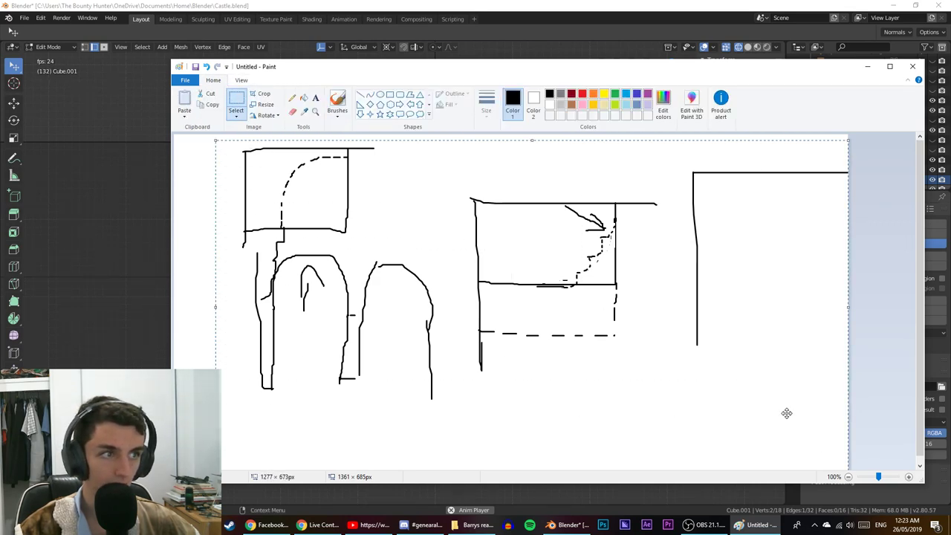
{"action": "key", "text": "Delete"}
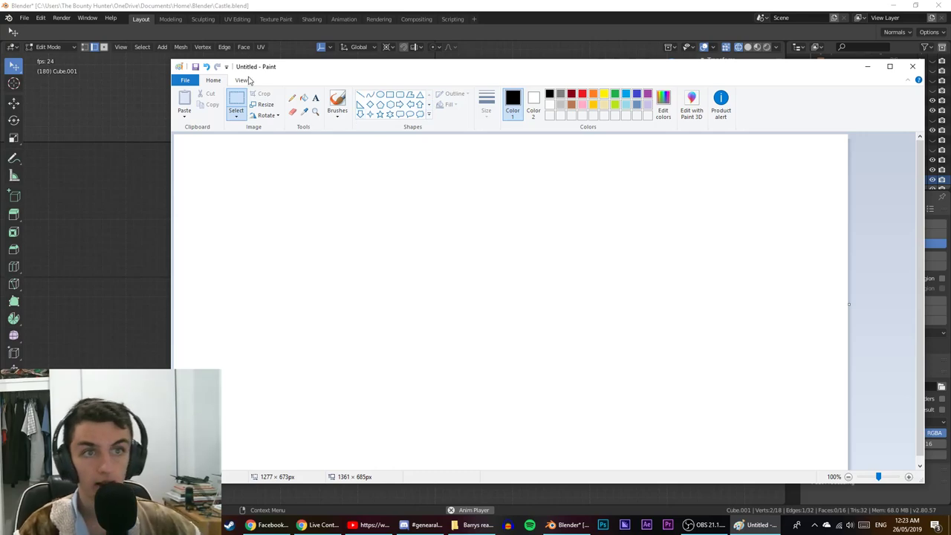
{"action": "left_click", "coordinate": [338, 104]}
{"action": "mouse_move", "coordinate": [378, 76]}
{"action": "left_mouse_down"}
{"action": "mouse_move", "coordinate": [833, 84]}
{"action": "mouse_move", "coordinate": [808, 86]}
{"action": "left_mouse_up"}
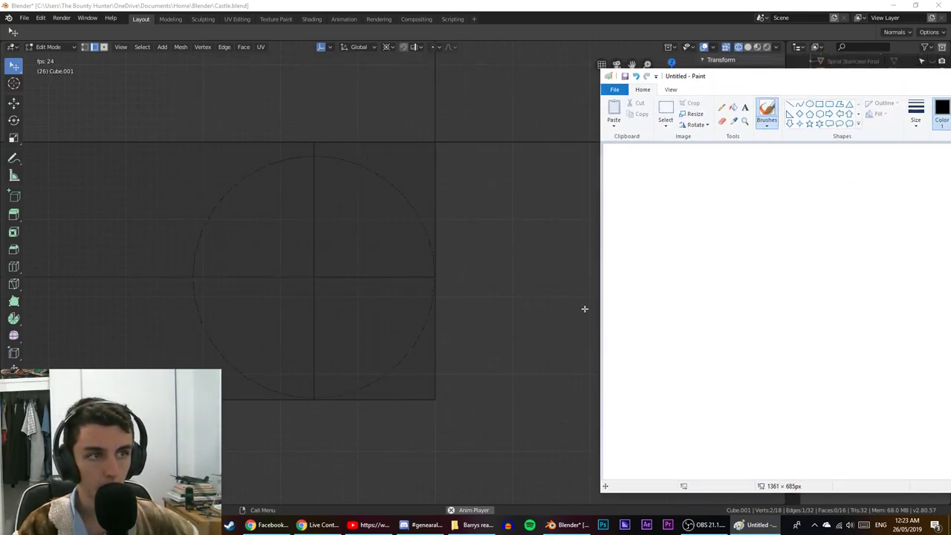
Sketch the support profile: a wall line, a floor line with downward curves at its outer end, and a lower line with an upward arrow.
{"action": "left_click_drag", "start_coordinate": [651, 211], "coordinate": [648, 410]}
{"action": "mouse_move", "coordinate": [624, 206]}
{"action": "left_mouse_down"}
{"action": "mouse_move", "coordinate": [915, 199]}
{"action": "mouse_move", "coordinate": [863, 214]}
{"action": "mouse_move", "coordinate": [842, 256]}
{"action": "left_mouse_up"}
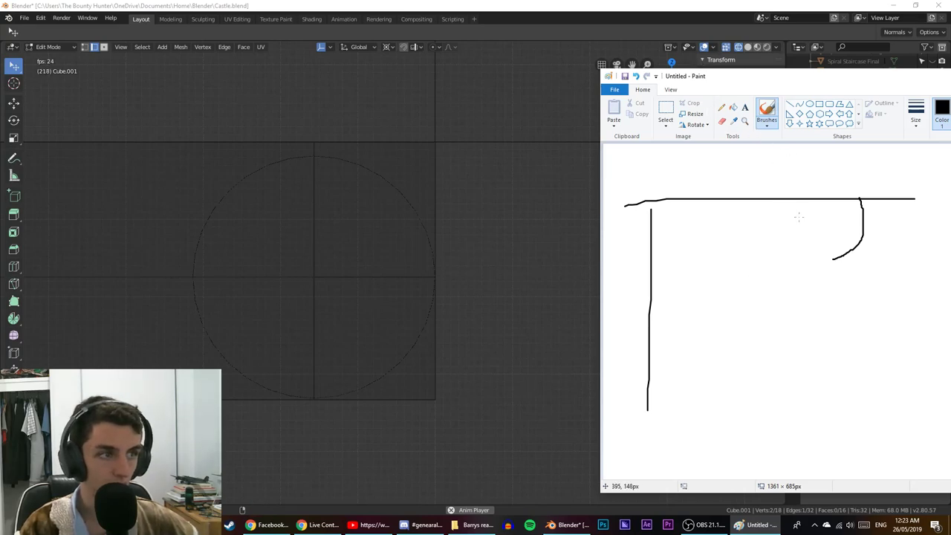
{"action": "key", "text": "ctrl+z"}
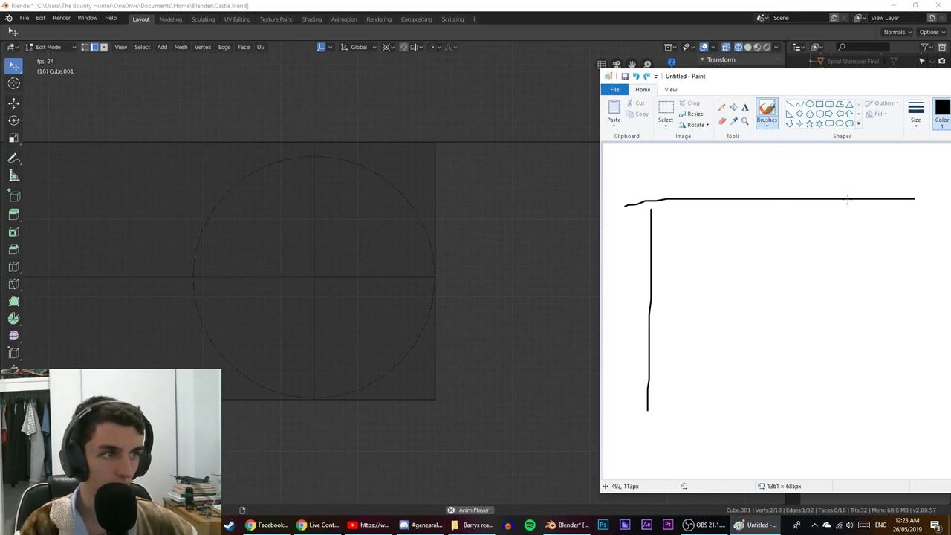
{"action": "mouse_move", "coordinate": [847, 199]}
{"action": "left_mouse_down"}
{"action": "mouse_move", "coordinate": [838, 271]}
{"action": "mouse_move", "coordinate": [818, 288]}
{"action": "left_mouse_up"}
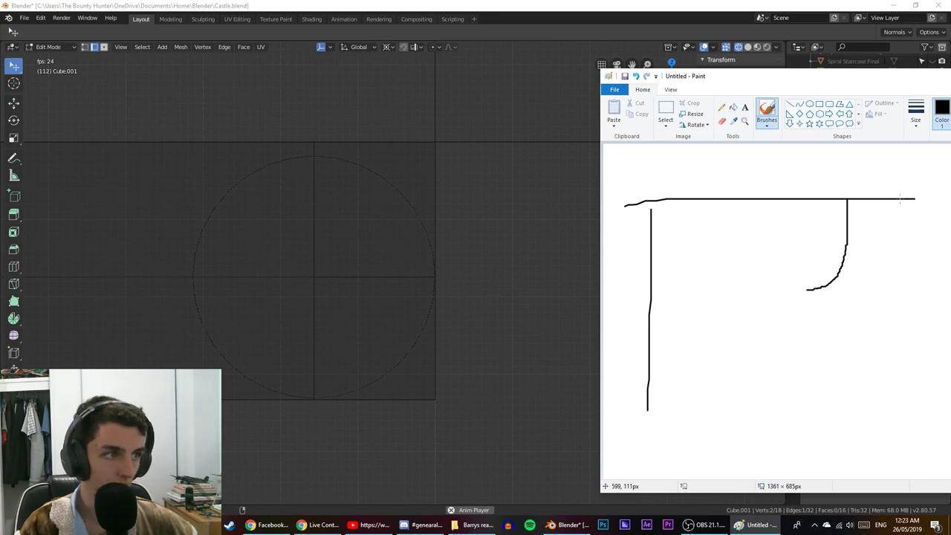
{"action": "mouse_move", "coordinate": [900, 203]}
{"action": "left_mouse_down"}
{"action": "mouse_move", "coordinate": [890, 244]}
{"action": "mouse_move", "coordinate": [860, 260]}
{"action": "left_mouse_up"}
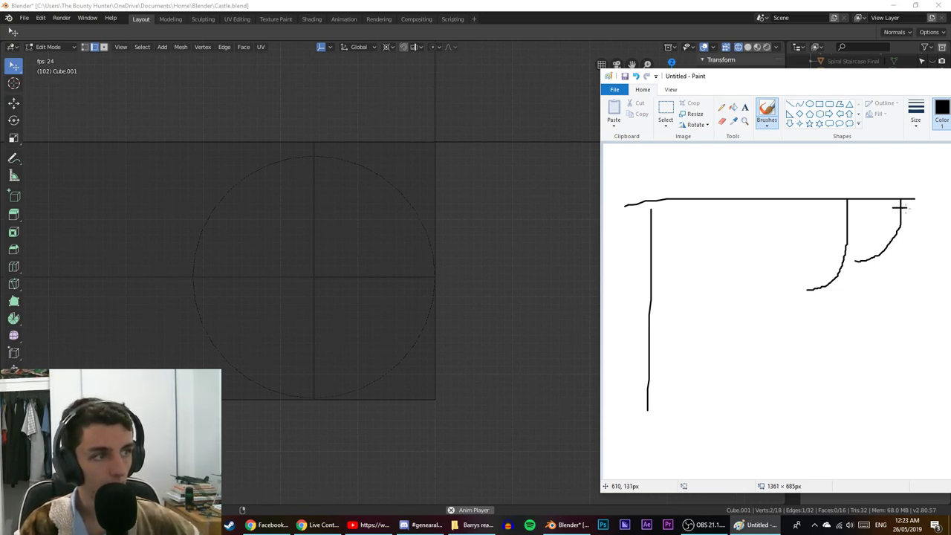
{"action": "left_click_drag", "start_coordinate": [900, 210], "coordinate": [865, 237]}
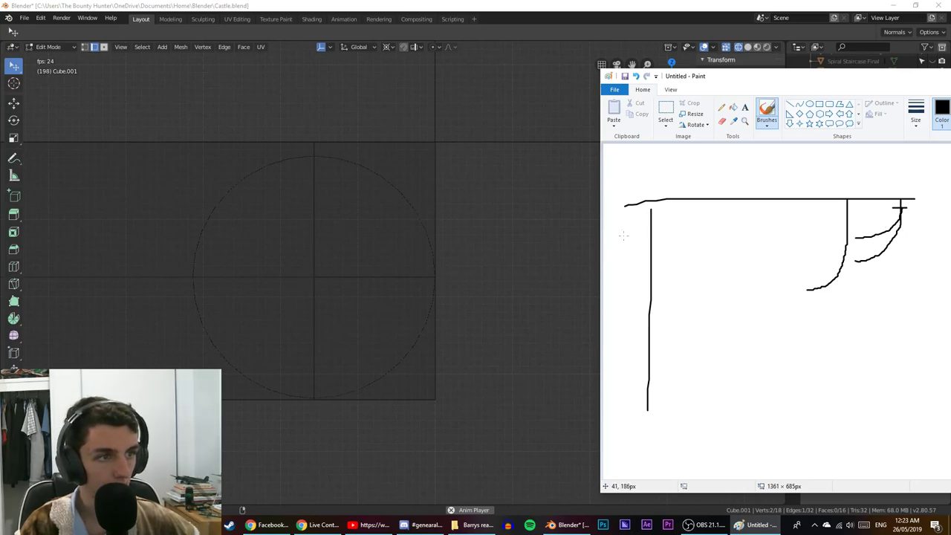
{"action": "left_click_drag", "start_coordinate": [623, 236], "coordinate": [912, 239]}
{"action": "mouse_move", "coordinate": [734, 221]}
{"action": "left_mouse_down"}
{"action": "mouse_move", "coordinate": [735, 261]}
{"action": "mouse_move", "coordinate": [749, 232]}
{"action": "left_mouse_up"}
Erase the profile sketch from the Paint canvas and minimise Paint to return to Blender.
{"action": "left_click_drag", "start_coordinate": [869, 79], "coordinate": [559, 78]}
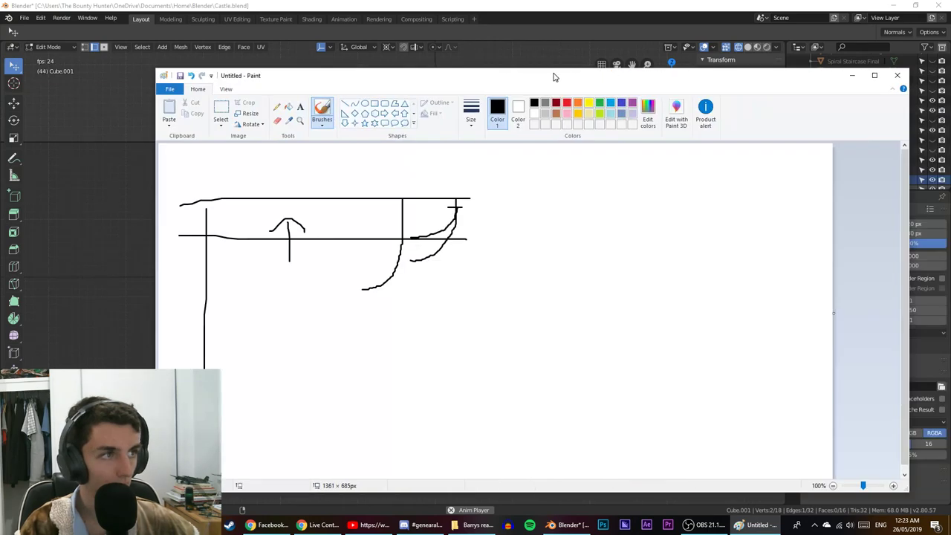
{"action": "left_click", "coordinate": [220, 111]}
{"action": "left_click_drag", "start_coordinate": [177, 180], "coordinate": [532, 422]}
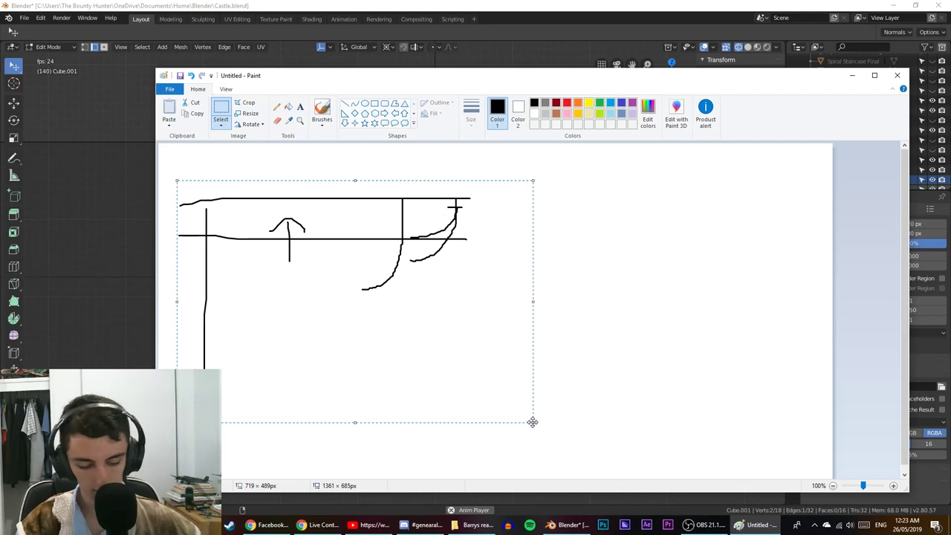
{"action": "key", "text": "Delete"}
{"action": "left_click", "coordinate": [853, 75]}
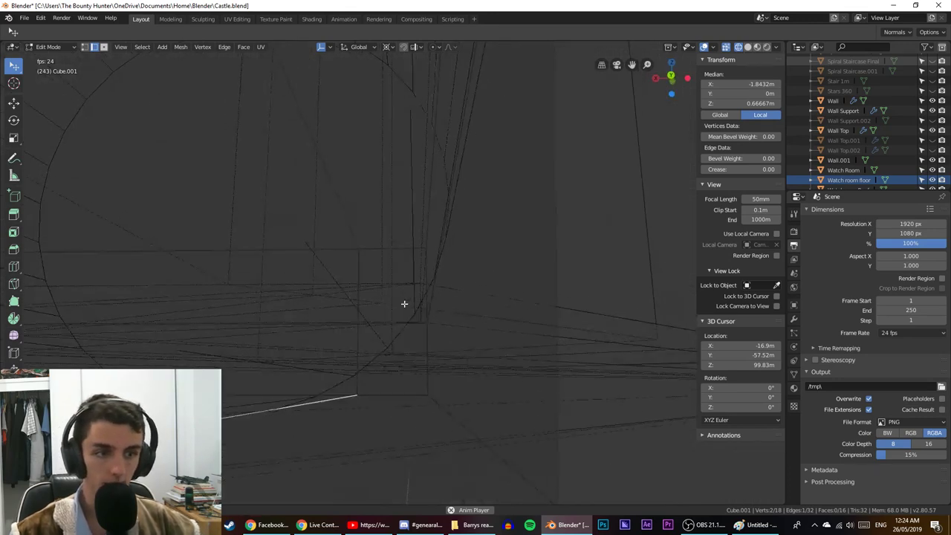
Delete the four faces around the slab's lower outer strip: its outer side, underside and both short ends.
{"action": "left_click", "coordinate": [105, 47]}
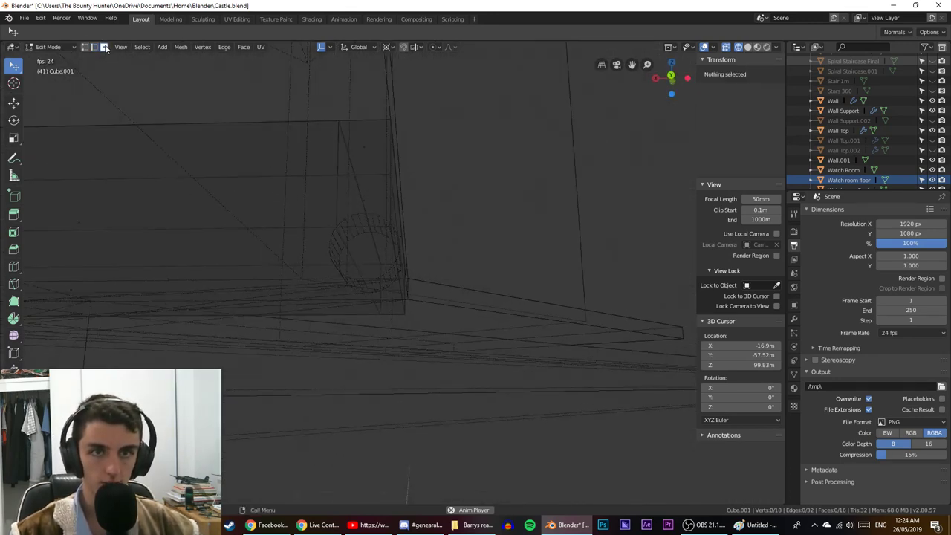
{"action": "middle_click_drag", "start_coordinate": [397, 276], "coordinate": [375, 283]}
{"action": "left_click", "coordinate": [375, 282]}
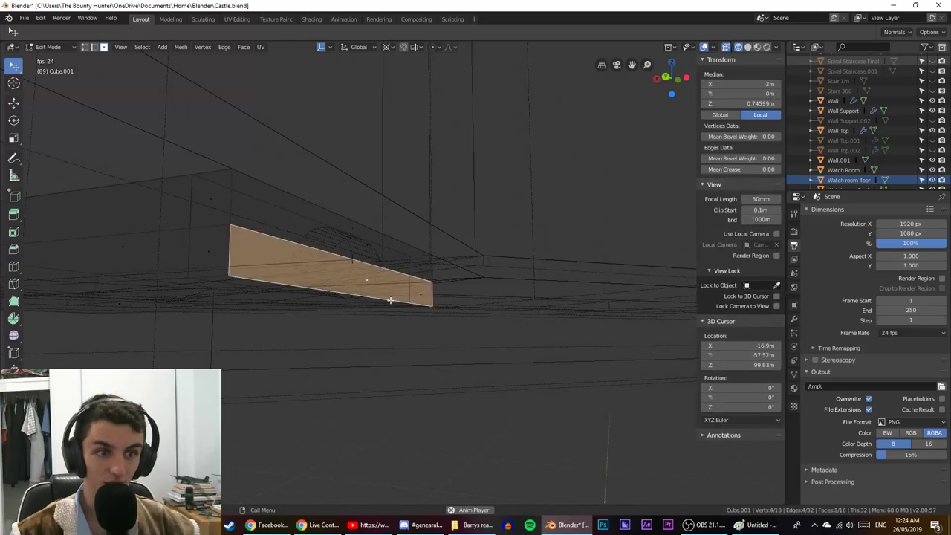
{"action": "left_click", "coordinate": [266, 117], "text": "shift"}
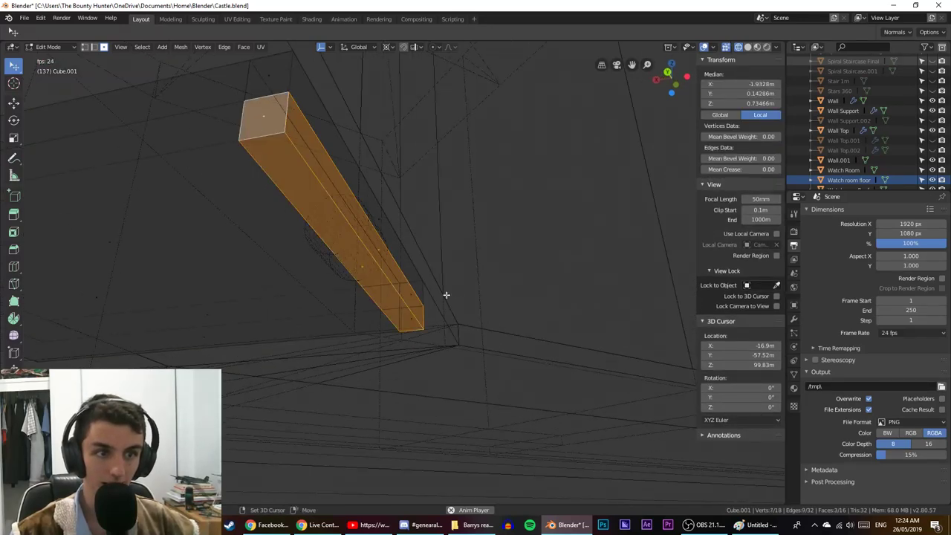
{"action": "middle_click_drag", "start_coordinate": [446, 295], "coordinate": [253, 260]}
{"action": "left_click", "coordinate": [484, 272], "text": "shift"}
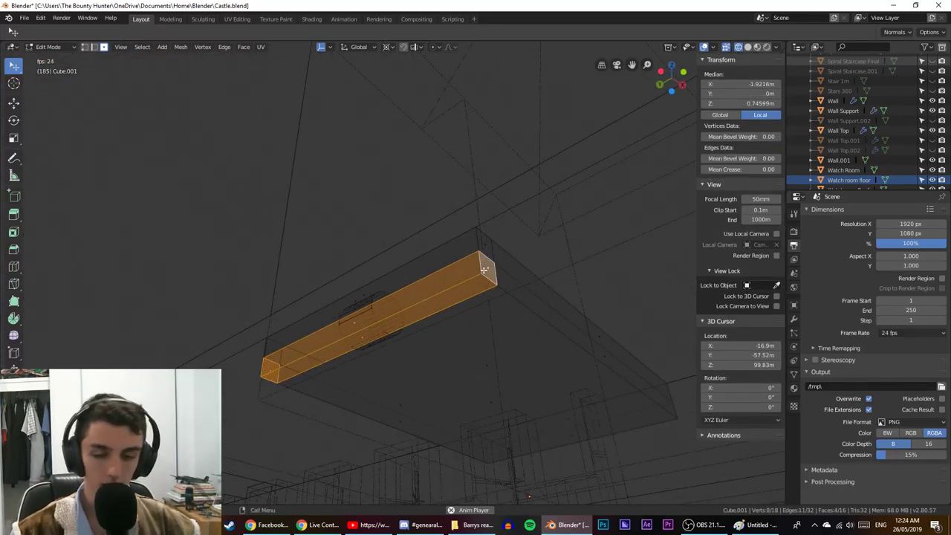
{"action": "key", "text": "x"}
{"action": "left_click", "coordinate": [483, 272]}
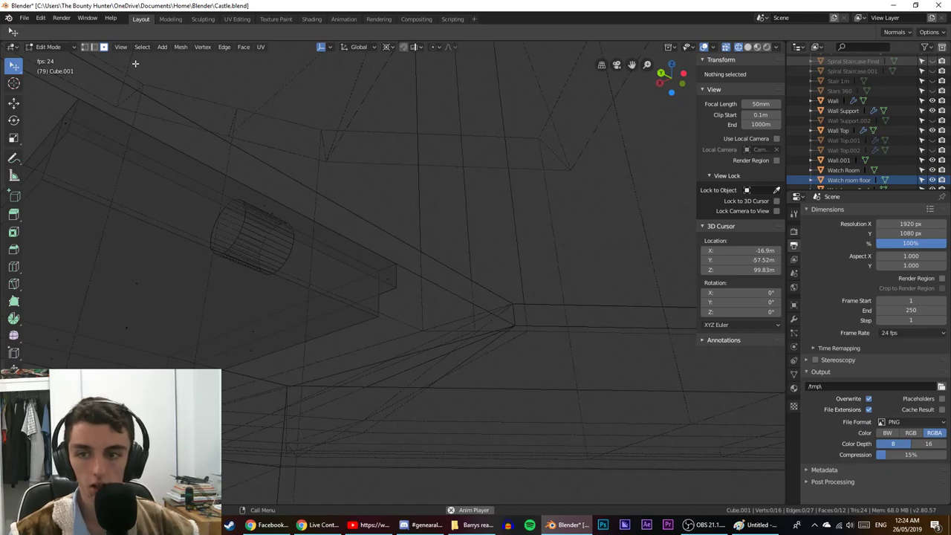
Fill the underside of the upper outer strip with a face from its long outer edge and two short end edges.
{"action": "left_click", "coordinate": [93, 46]}
{"action": "left_click", "coordinate": [215, 194]}
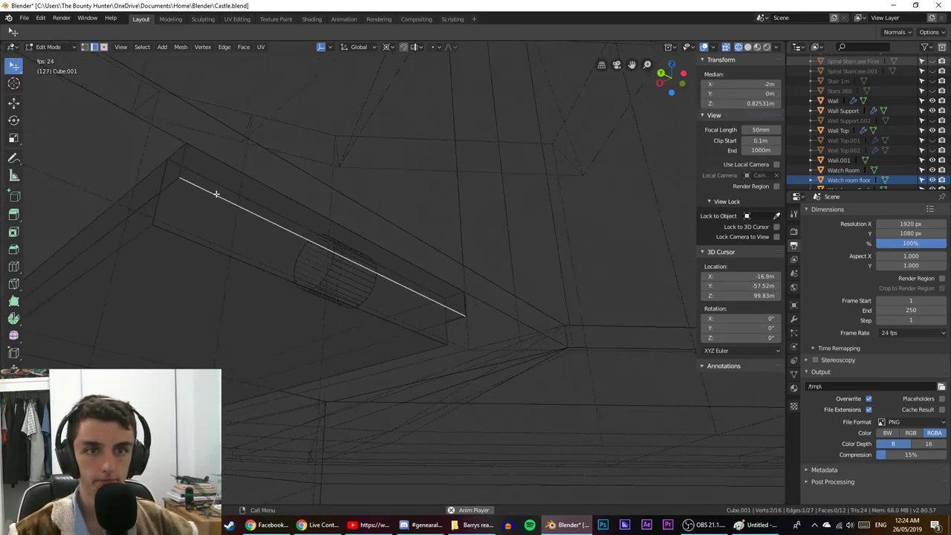
{"action": "left_click", "coordinate": [167, 187], "text": "shift"}
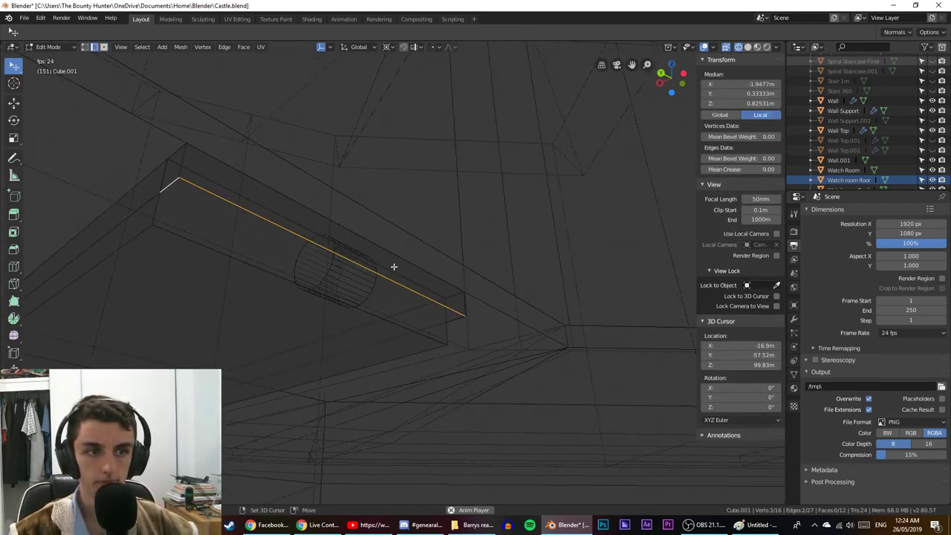
{"action": "left_click", "coordinate": [454, 319], "text": "shift"}
{"action": "left_click", "coordinate": [446, 309], "text": "shift"}
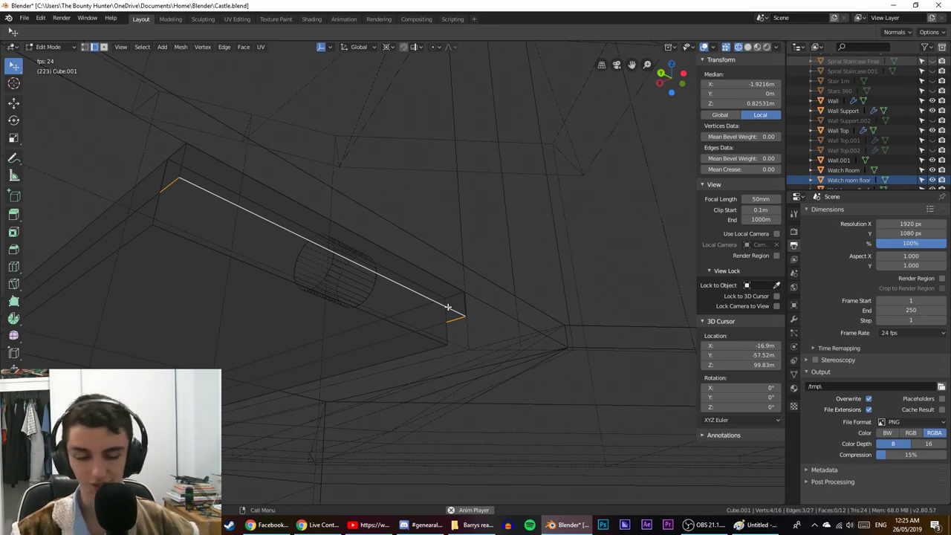
{"action": "key", "text": "f"}
Fill the vertical side of the step with a face from its lower long edge and two short vertical end edges.
{"action": "left_click", "coordinate": [161, 220]}
{"action": "left_click", "coordinate": [238, 260], "text": "shift"}
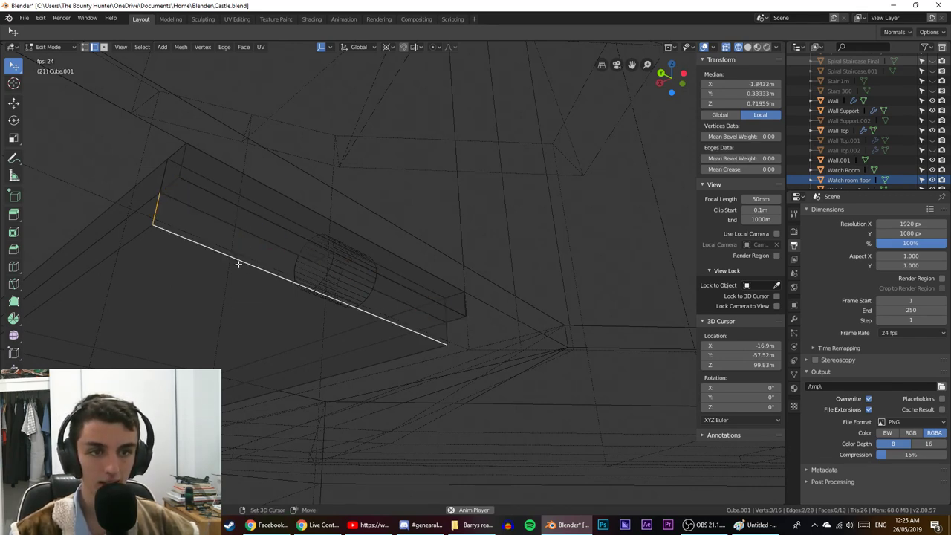
{"action": "left_click", "coordinate": [449, 332], "text": "shift"}
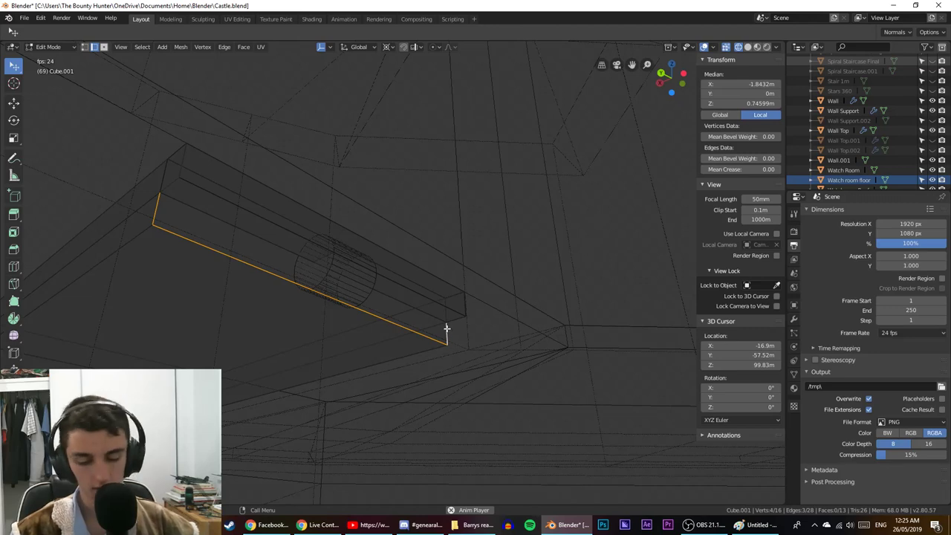
{"action": "key", "text": "f"}
Try to delete the long inner corner edge where the two new step faces meet.
{"action": "middle_click_drag", "start_coordinate": [458, 320], "coordinate": [282, 233]}
{"action": "left_click", "coordinate": [252, 214]}
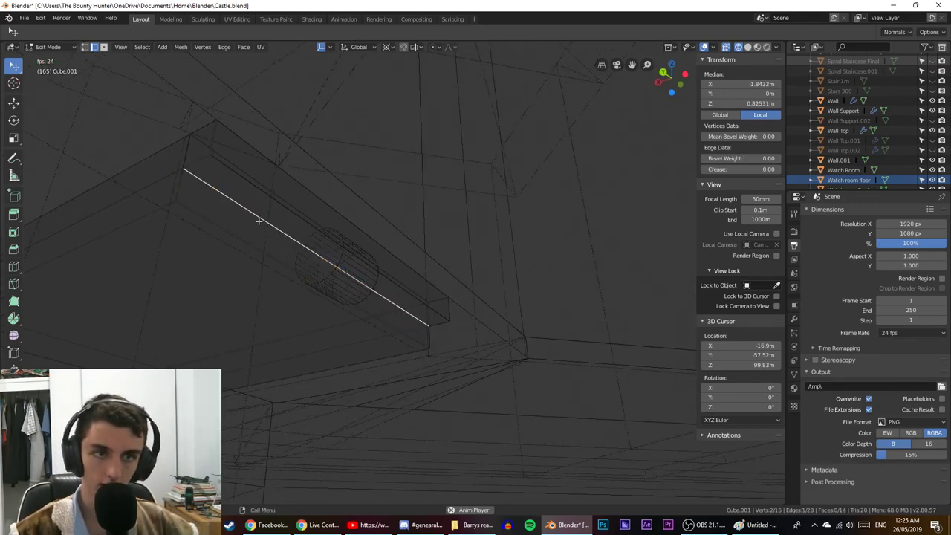
{"action": "key", "text": "x"}
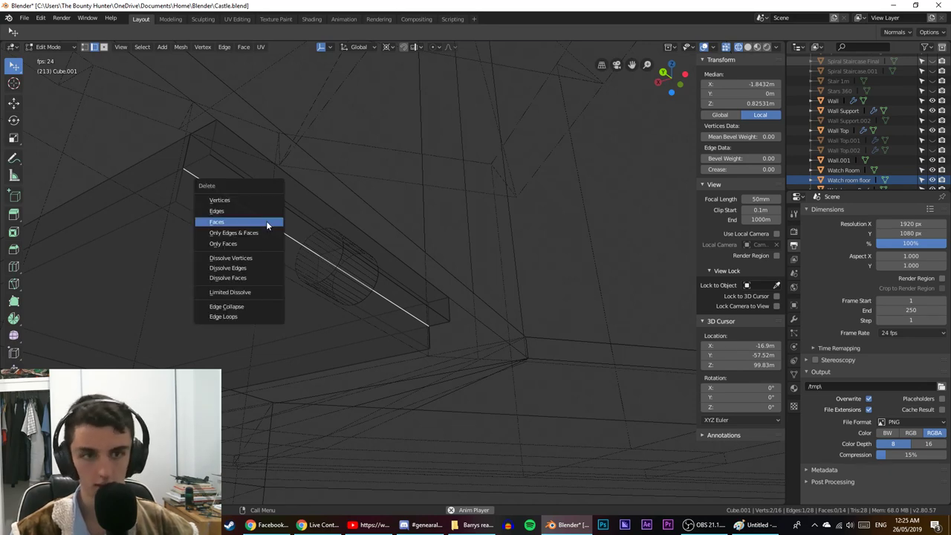
{"action": "left_click", "coordinate": [251, 213]}
{"action": "key", "text": "ctrl+z"}
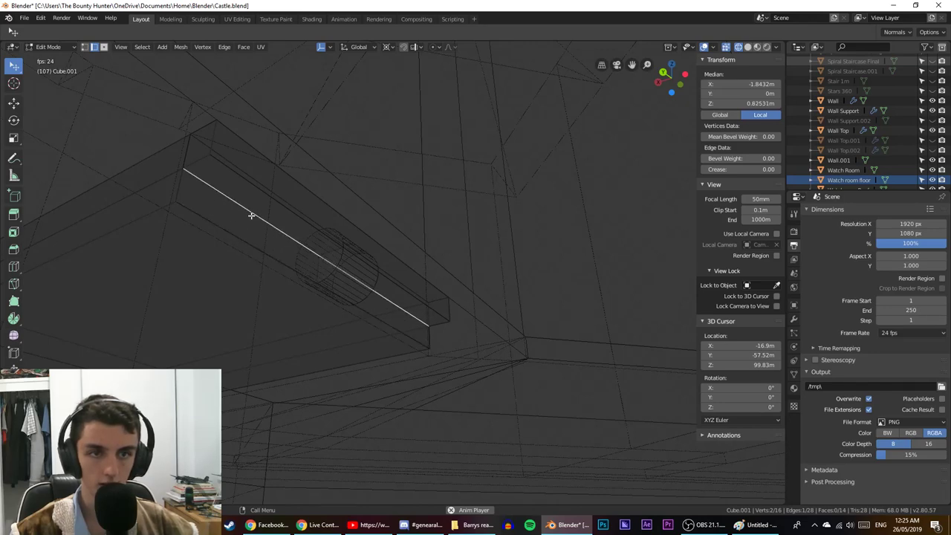
Leave mesh editing, select the guide cylinder, and frame it with the slab's full length in right orthographic view.
{"action": "middle_click_drag", "start_coordinate": [254, 217], "coordinate": [292, 236]}
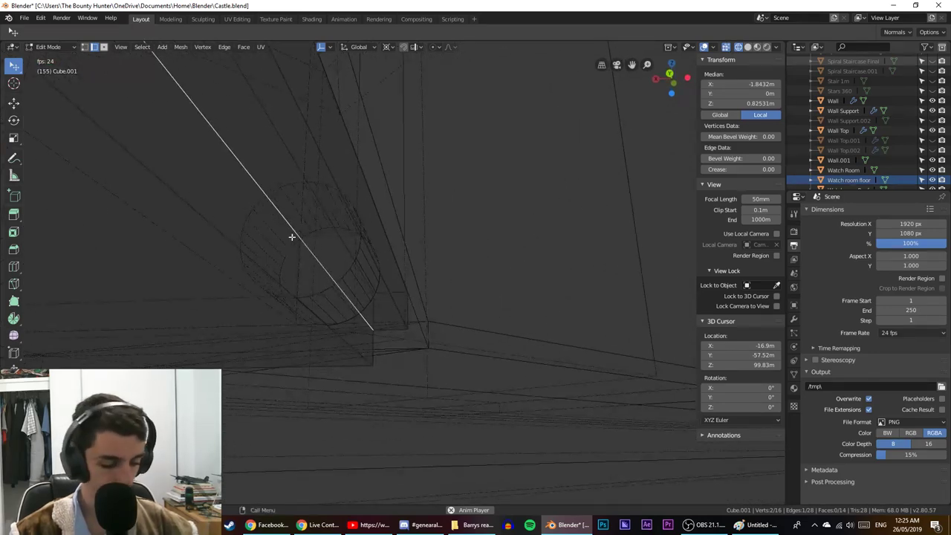
{"action": "key", "text": "KP_3"}
{"action": "key", "text": "KP_1"}
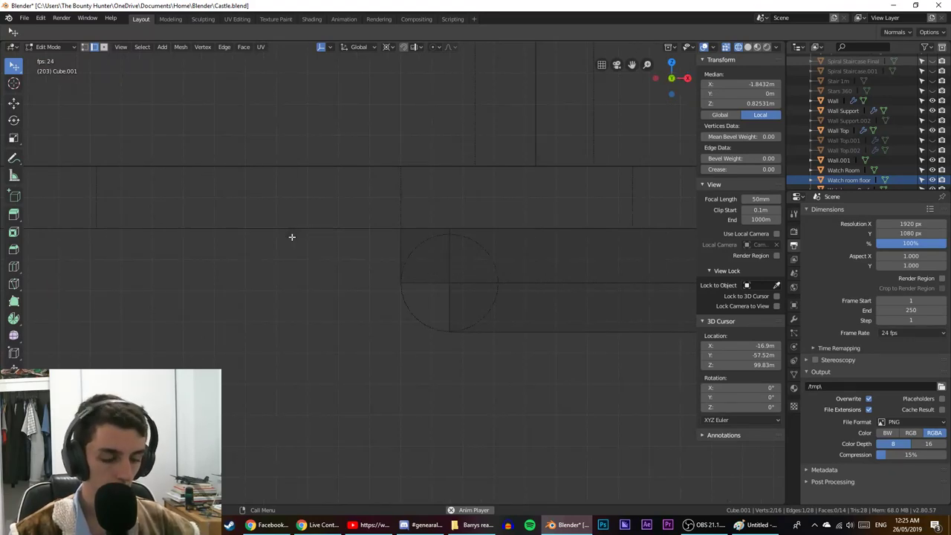
{"action": "key", "text": "ctrl+KP_1"}
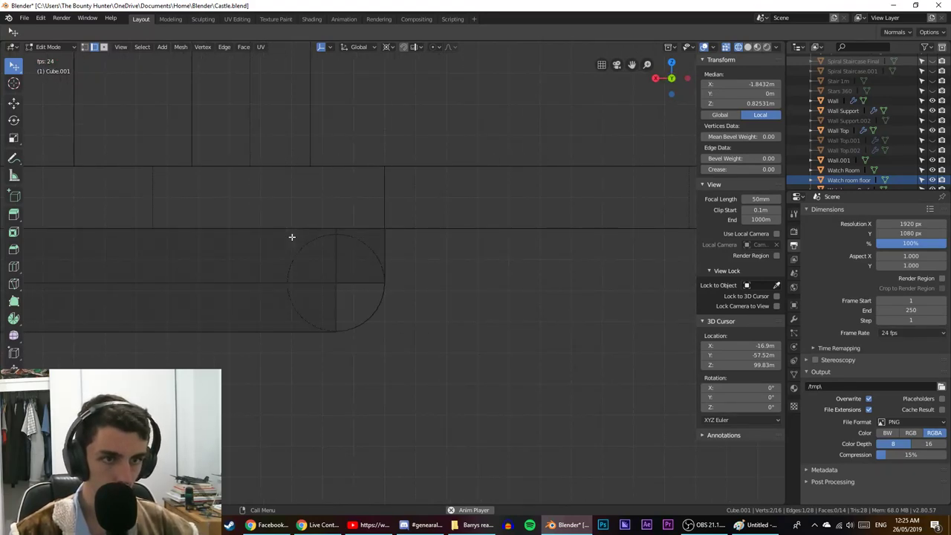
{"action": "scroll", "coordinate": [292, 238], "scroll_direction": "up", "scroll_amount": 5}
{"action": "middle_click_drag", "start_coordinate": [358, 265], "coordinate": [396, 237], "text": "shift"}
{"action": "key", "text": "Tab"}
{"action": "left_click", "coordinate": [396, 318]}
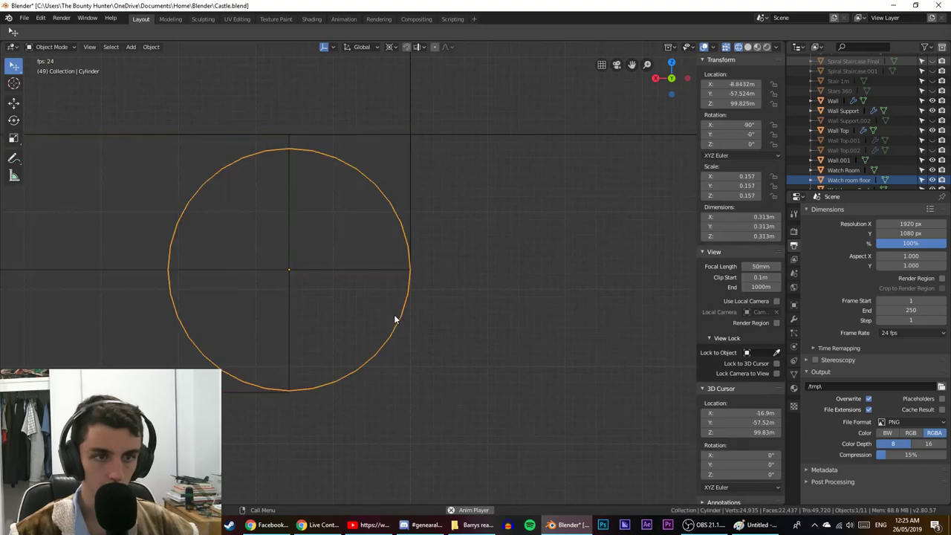
{"action": "key", "text": "KP_3"}
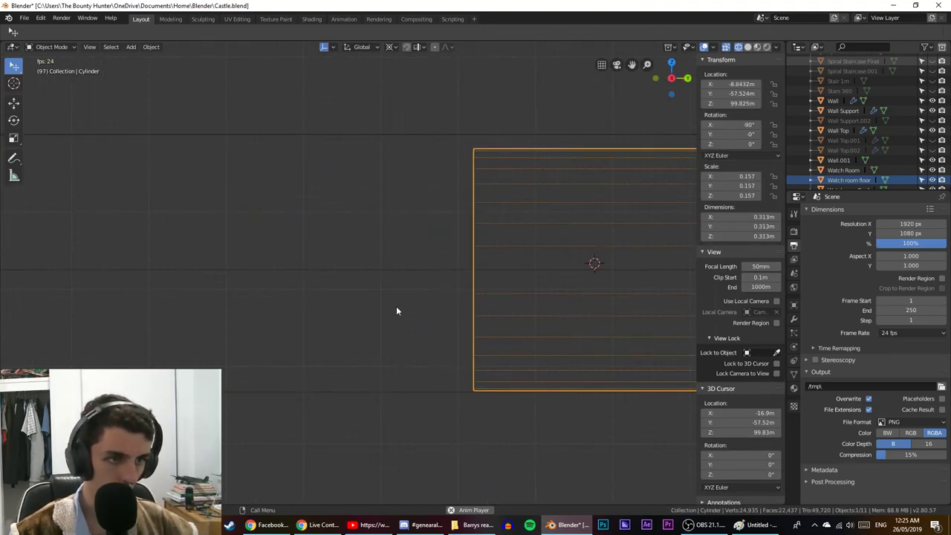
{"action": "scroll", "coordinate": [401, 308], "scroll_direction": "down", "scroll_amount": 5}
{"action": "scroll", "coordinate": [422, 290], "scroll_direction": "up", "scroll_amount": 5}
{"action": "middle_click_drag", "start_coordinate": [424, 286], "coordinate": [319, 284], "text": "shift"}
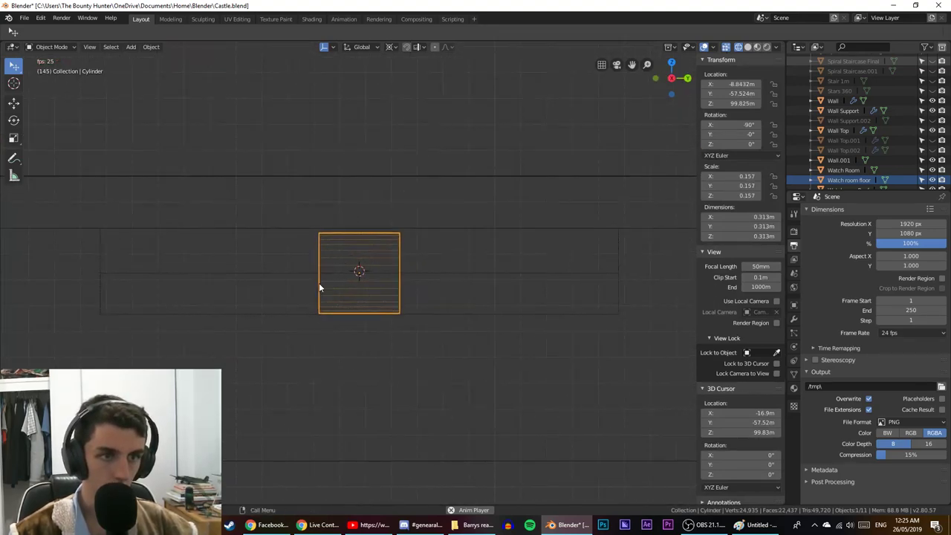
{"action": "scroll", "coordinate": [319, 284], "scroll_direction": "down", "scroll_amount": 6}
{"action": "scroll", "coordinate": [320, 288], "scroll_direction": "up", "scroll_amount": 4}
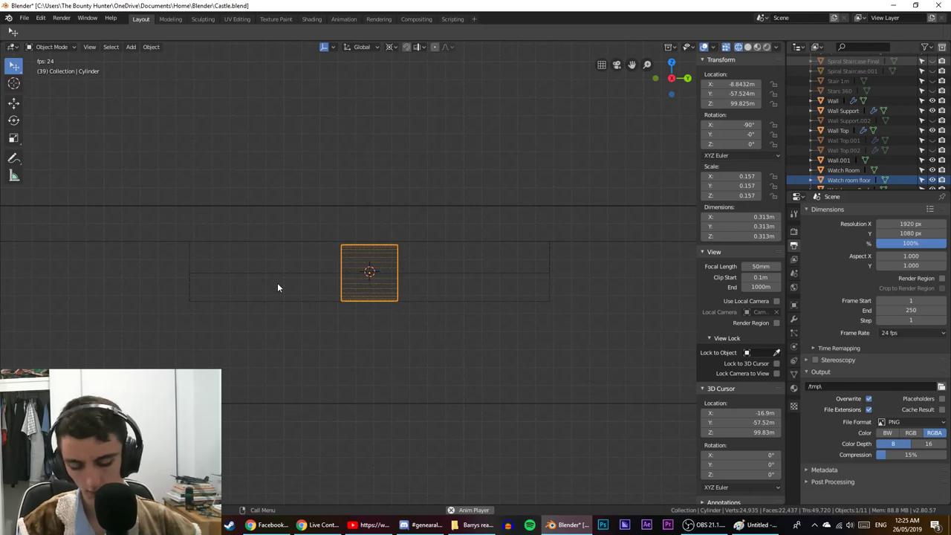
{"action": "key", "text": "g"}
{"action": "key", "text": "y"}
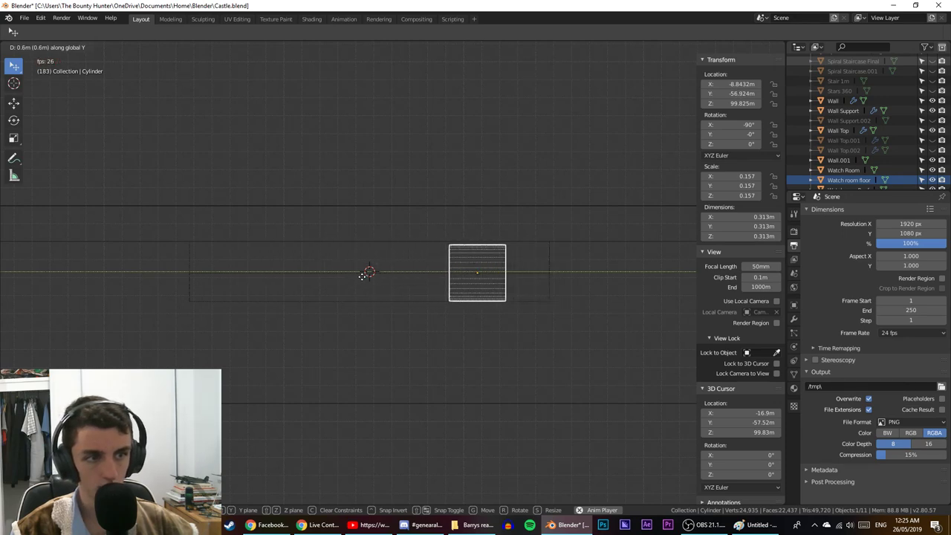
{"action": "right_click", "coordinate": [127, 276]}
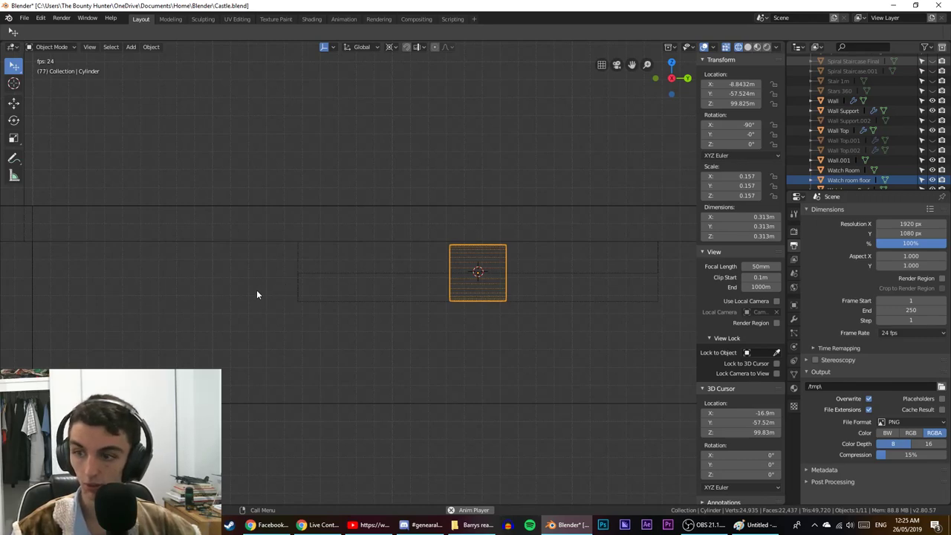
{"action": "key", "text": "alt+Tab"}
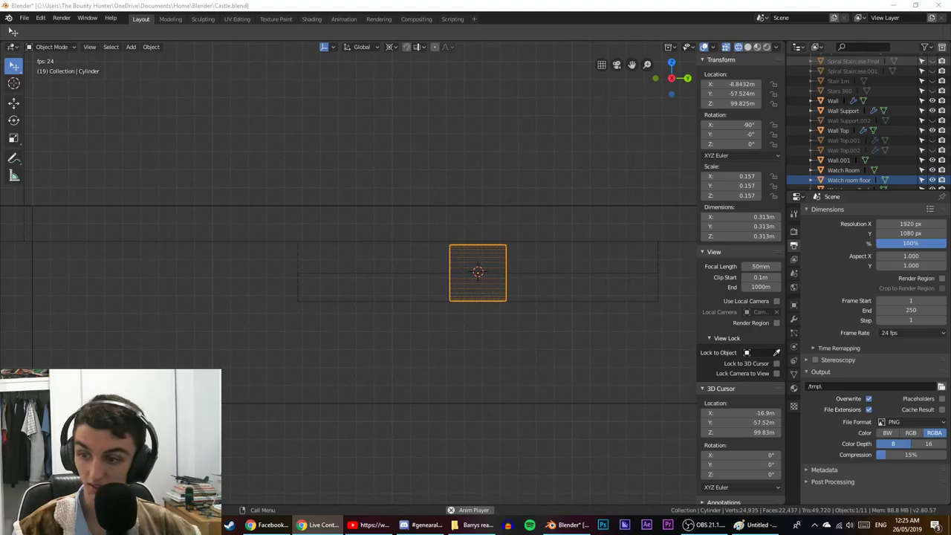
{"action": "key", "text": "alt+Tab"}
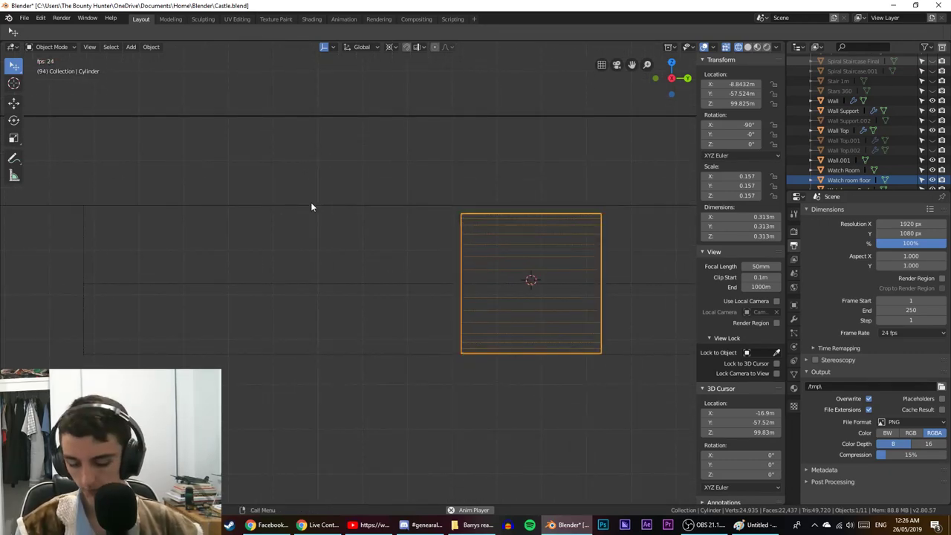
Move the guide cylinder about -0.84 m along the Y axis to the slab's end.
{"action": "key", "text": "g"}
{"action": "key", "text": "y"}
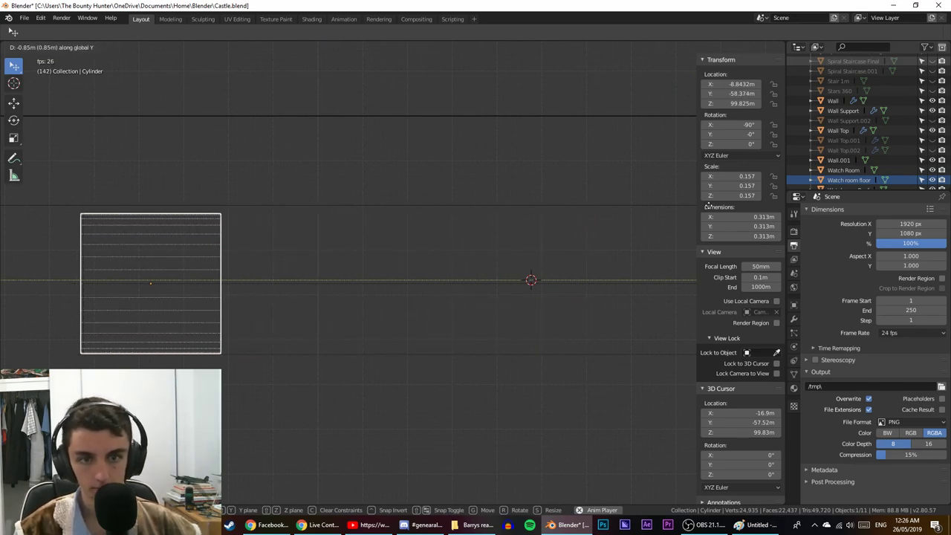
{"action": "left_click", "coordinate": [716, 205]}
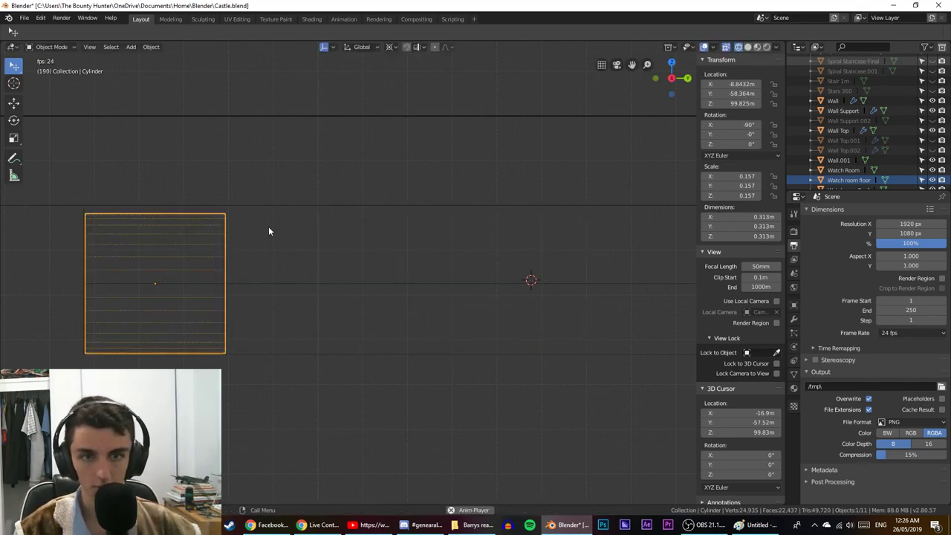
{"action": "middle_click_drag", "start_coordinate": [243, 227], "coordinate": [595, 209], "text": "shift"}
{"action": "scroll", "coordinate": [379, 236], "scroll_direction": "up", "scroll_amount": 5}
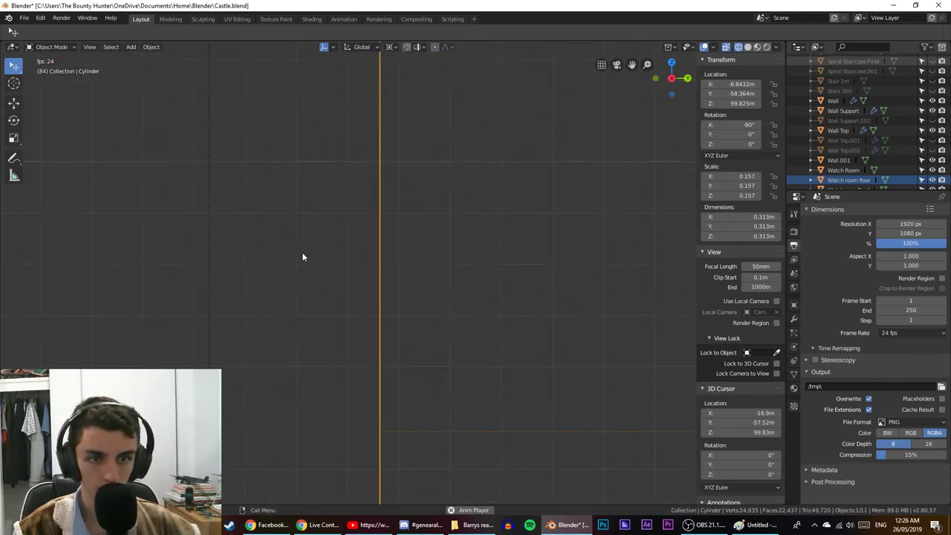
Nudge the guide cylinder along the global Y axis to line its end face up with the slab's end.
{"action": "key", "text": "g"}
{"action": "key", "text": "y"}
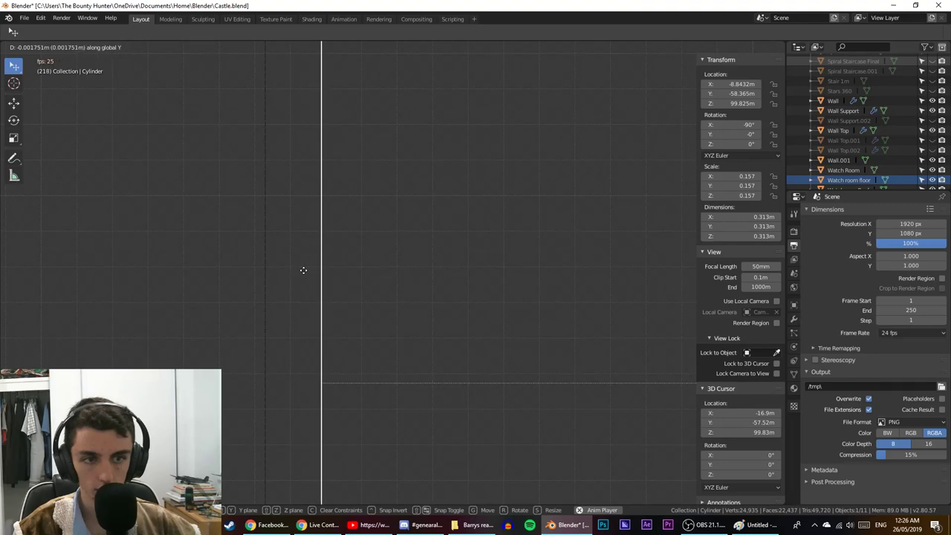
{"action": "left_click", "coordinate": [353, 276]}
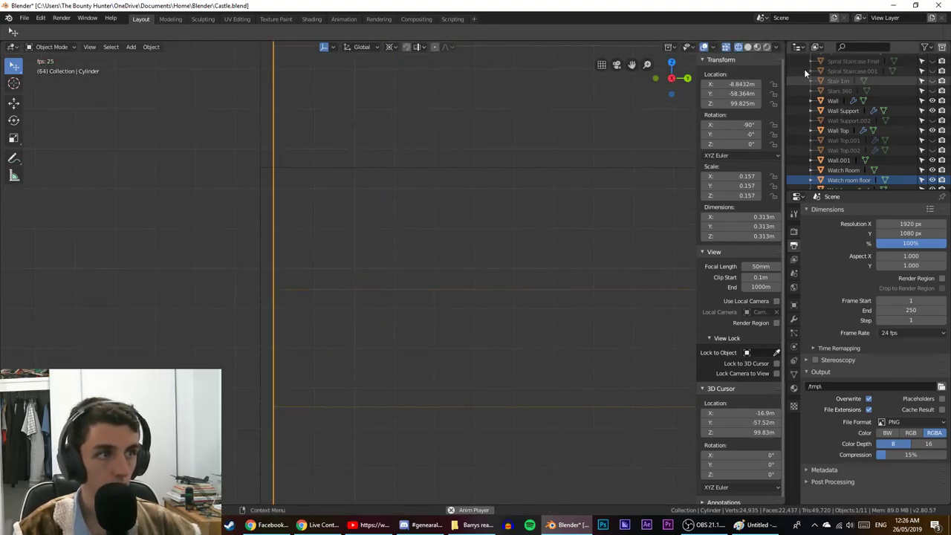
{"action": "left_click", "coordinate": [726, 96]}
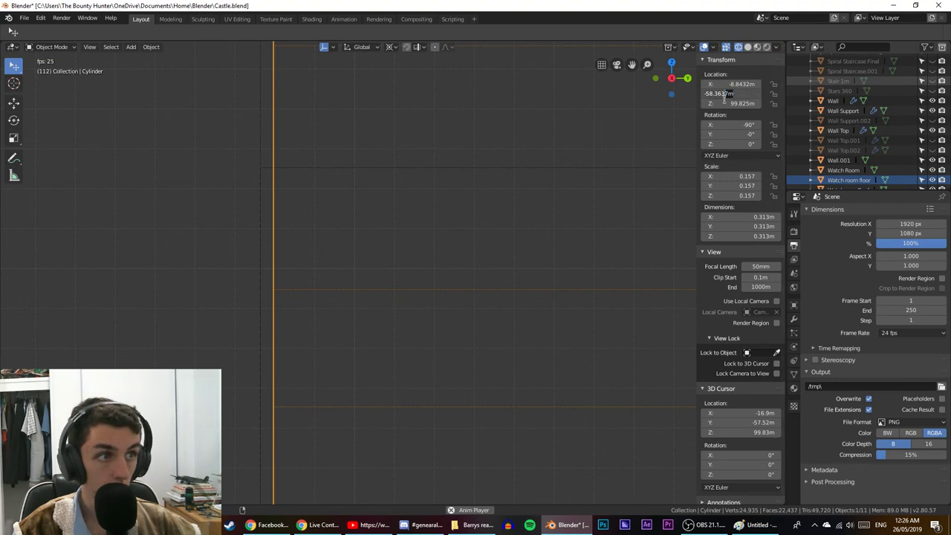
{"action": "key", "text": "Return"}
{"action": "scroll", "coordinate": [516, 162], "scroll_direction": "down", "scroll_amount": 6}
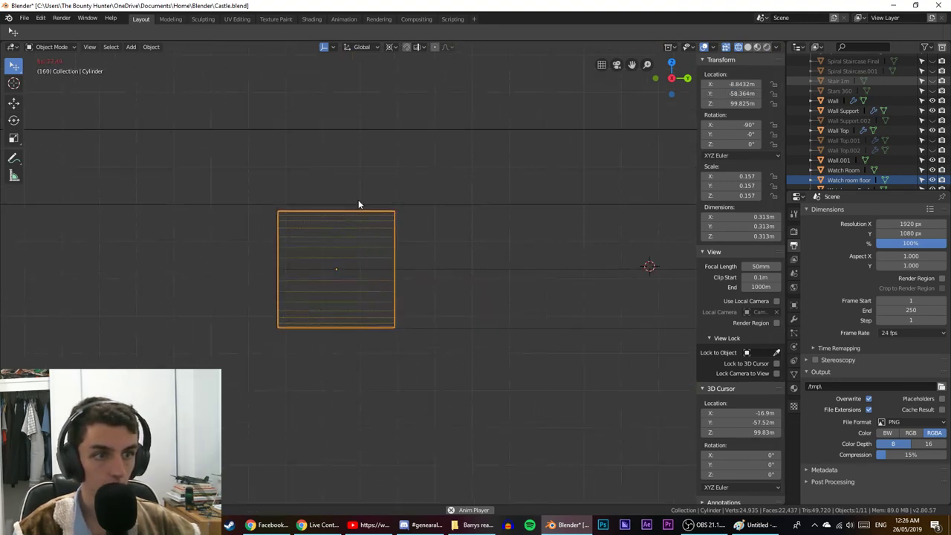
Set the guide cylinder's Y location to -58.3 m and inspect its end edge up close.
{"action": "left_click", "coordinate": [721, 95]}
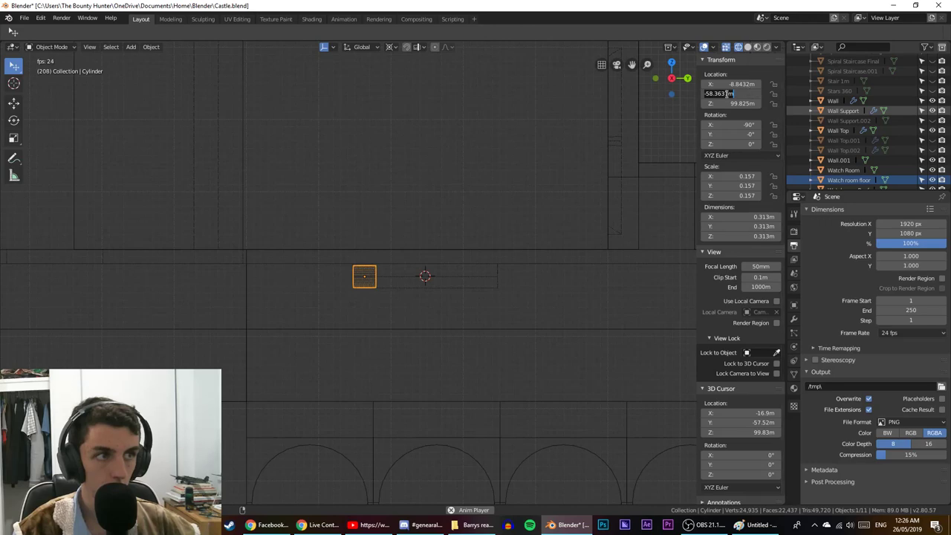
{"action": "type", "text": "-58.3"}
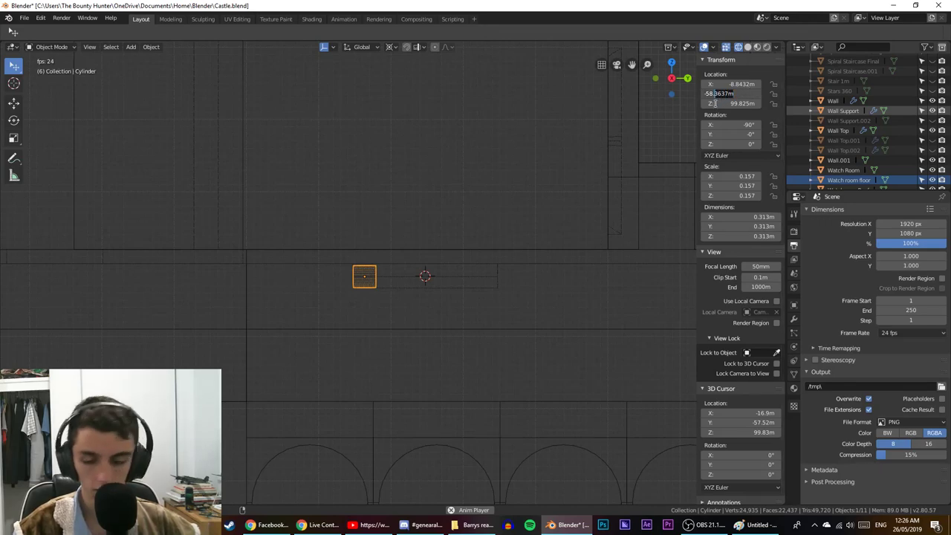
{"action": "key", "text": "Return"}
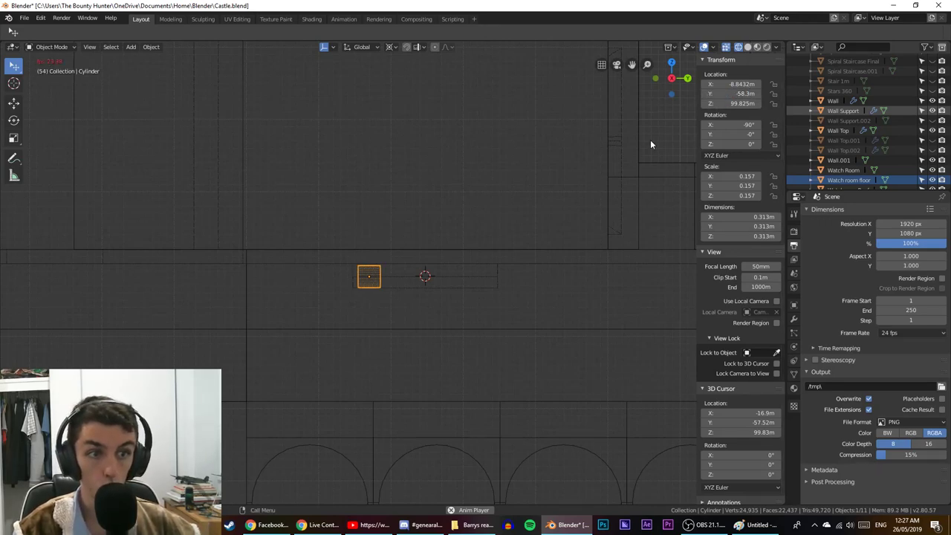
{"action": "scroll", "coordinate": [329, 271], "scroll_direction": "up", "scroll_amount": 8}
{"action": "scroll", "coordinate": [366, 250], "scroll_direction": "up", "scroll_amount": 5}
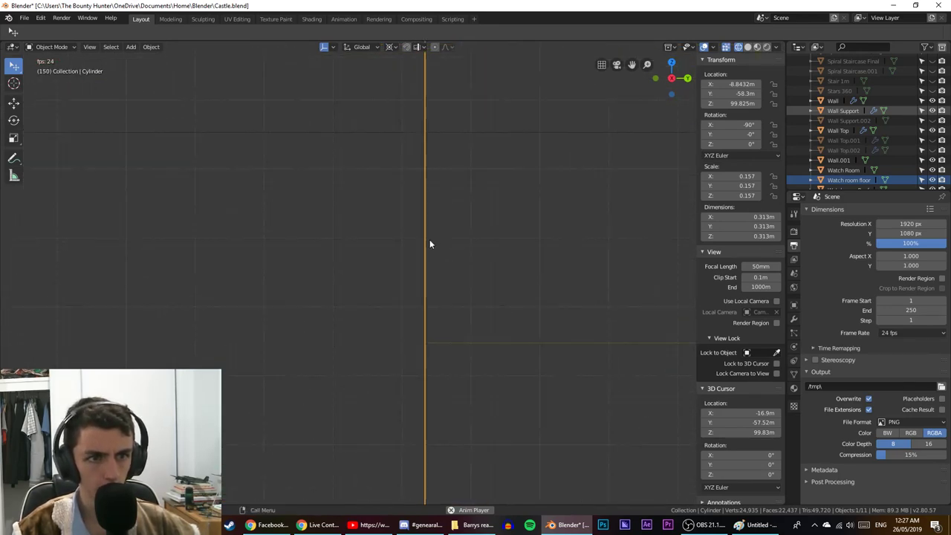
{"action": "scroll", "coordinate": [404, 236], "scroll_direction": "up", "scroll_amount": 1}
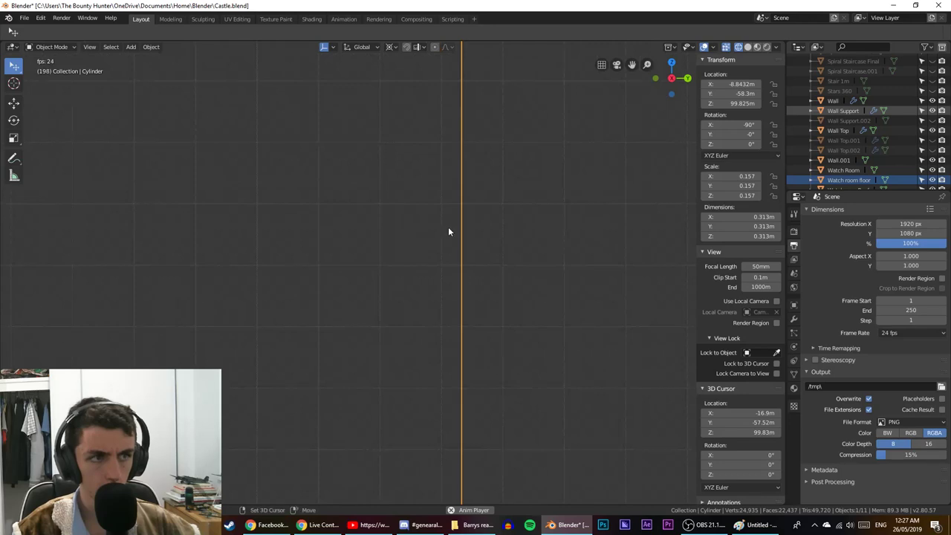
{"action": "middle_click_drag", "start_coordinate": [448, 227], "coordinate": [337, 236], "text": "shift"}
{"action": "scroll", "coordinate": [337, 236], "scroll_direction": "up", "scroll_amount": 3}
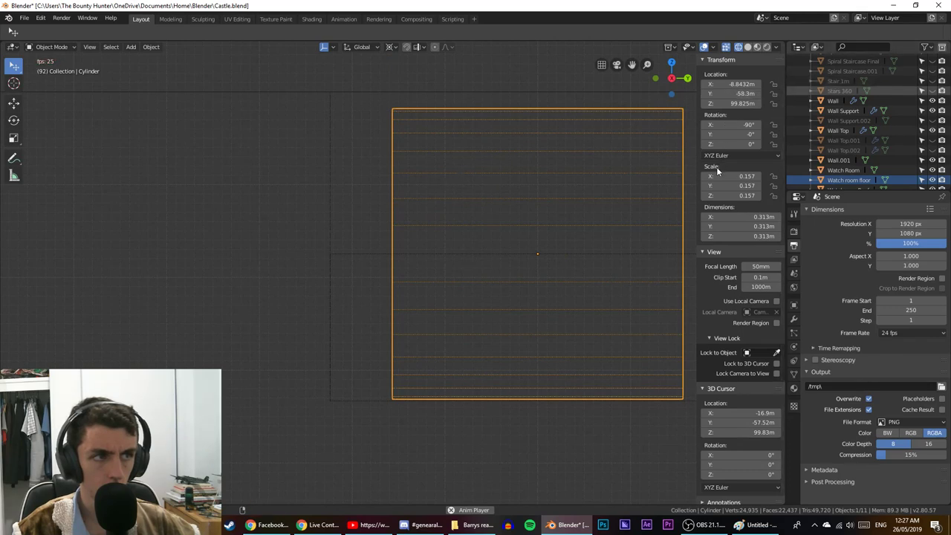
Set the pivot point to Bounding Box Center, and try the Local transform orientation before returning it to Global.
{"action": "left_click", "coordinate": [390, 47]}
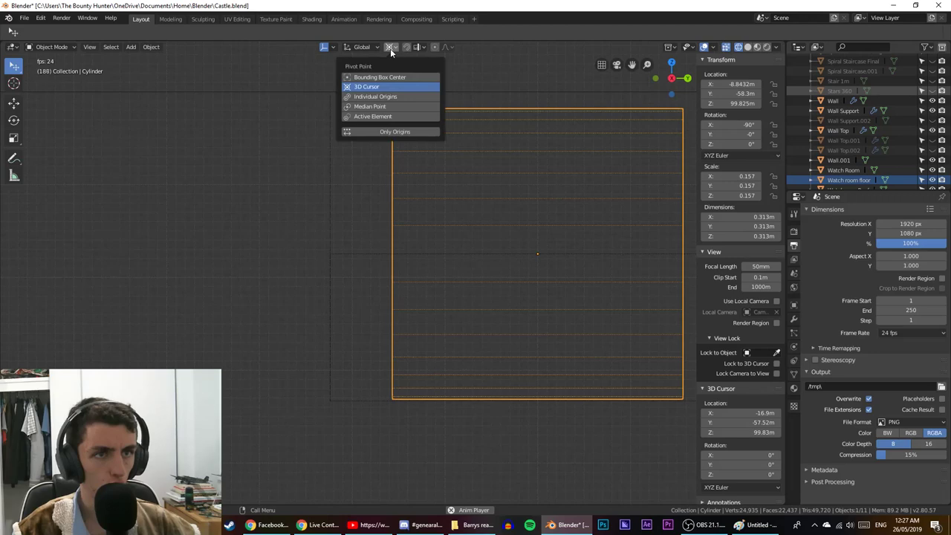
{"action": "left_click", "coordinate": [403, 79]}
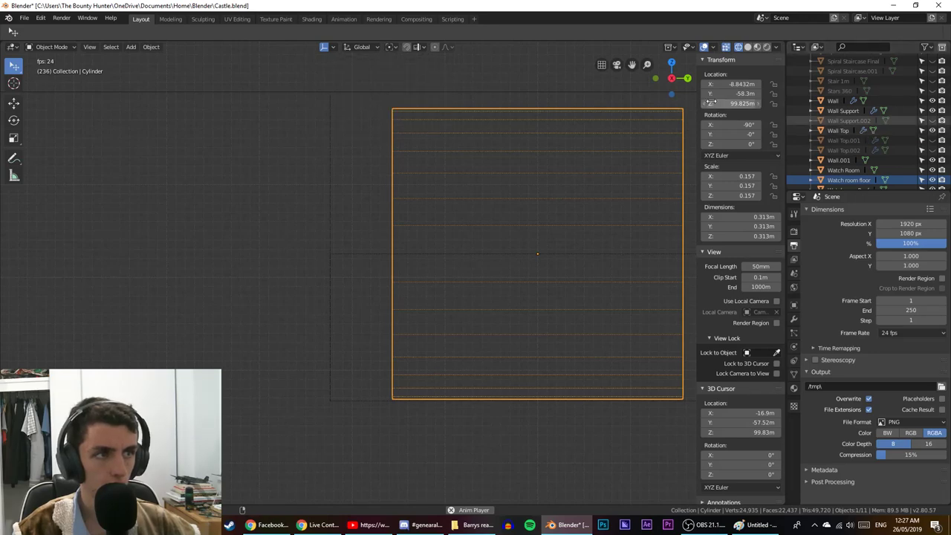
{"action": "left_click", "coordinate": [361, 47]}
{"action": "left_click", "coordinate": [346, 87]}
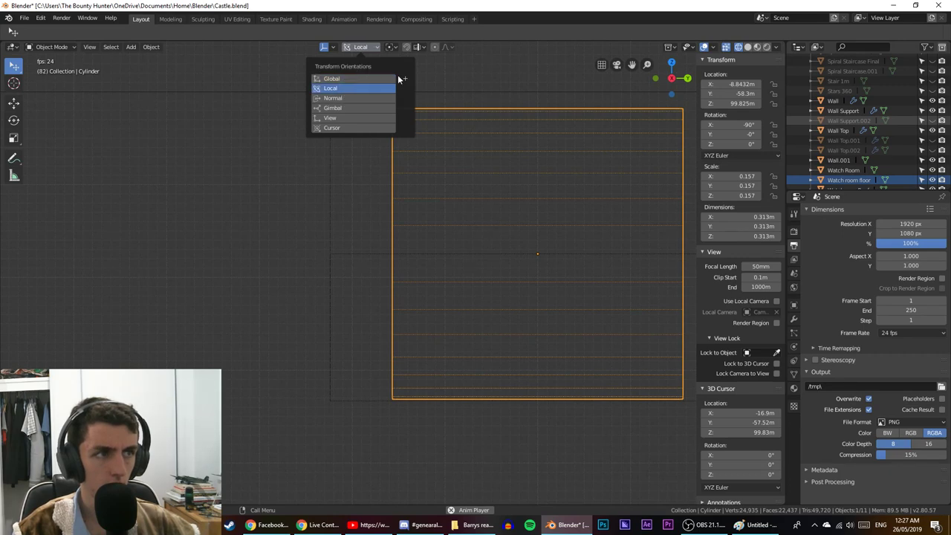
{"action": "left_click", "coordinate": [361, 47]}
{"action": "left_click", "coordinate": [339, 79]}
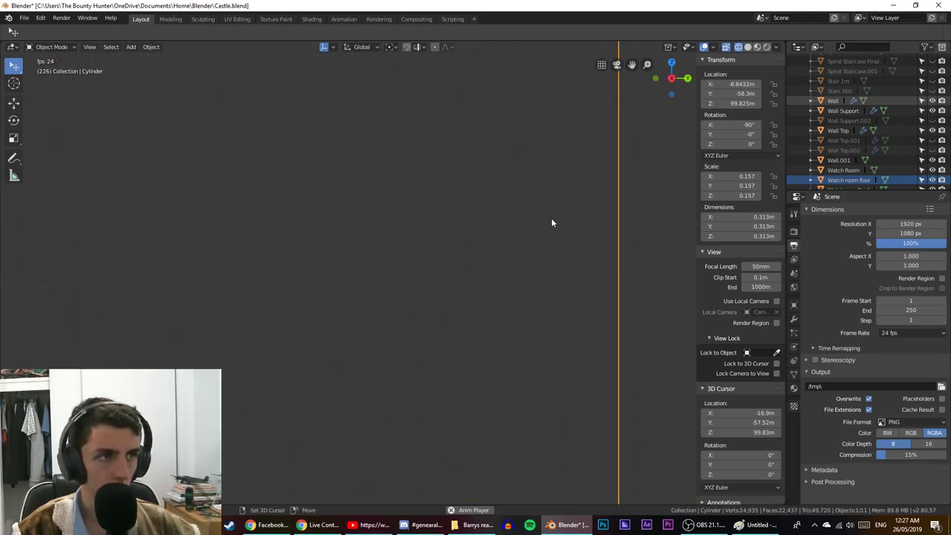
Set the guide cylinder's Y location to -58 m and check its position against the slab.
{"action": "left_click", "coordinate": [718, 94]}
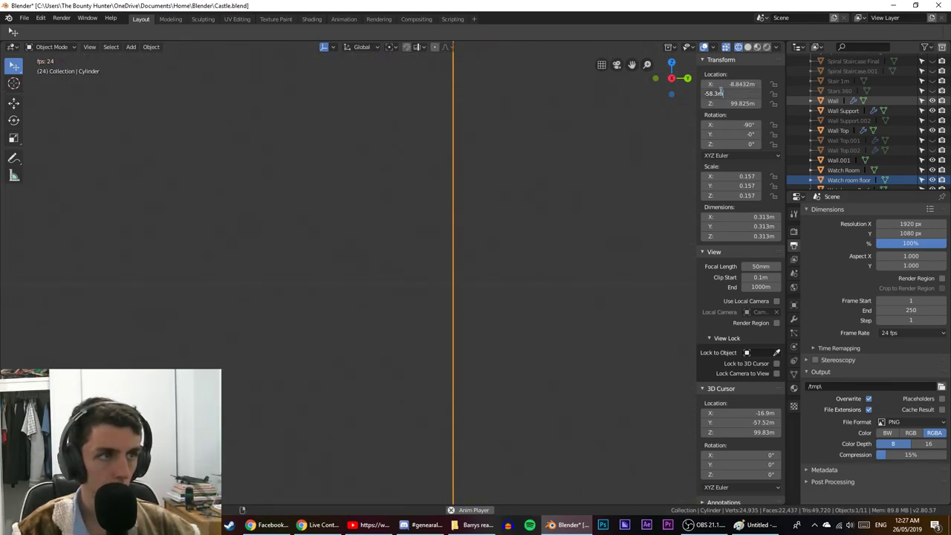
{"action": "key", "text": "BackSpace"}
{"action": "key", "text": "BackSpace"}
{"action": "key", "text": "BackSpace"}
{"action": "key", "text": "Return"}
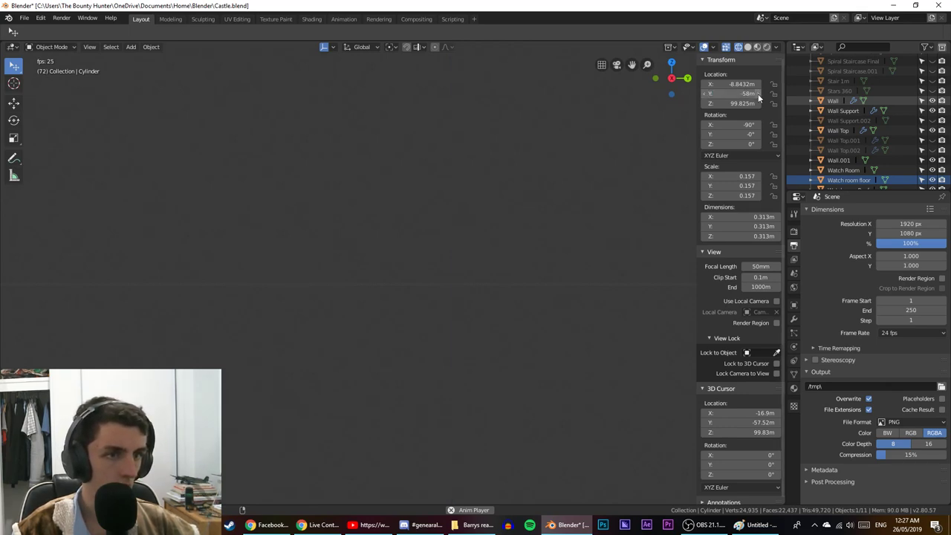
{"action": "scroll", "coordinate": [723, 142], "scroll_direction": "down", "scroll_amount": 1}
{"action": "scroll", "coordinate": [572, 247], "scroll_direction": "down", "scroll_amount": 3}
{"action": "scroll", "coordinate": [542, 244], "scroll_direction": "down", "scroll_amount": 8}
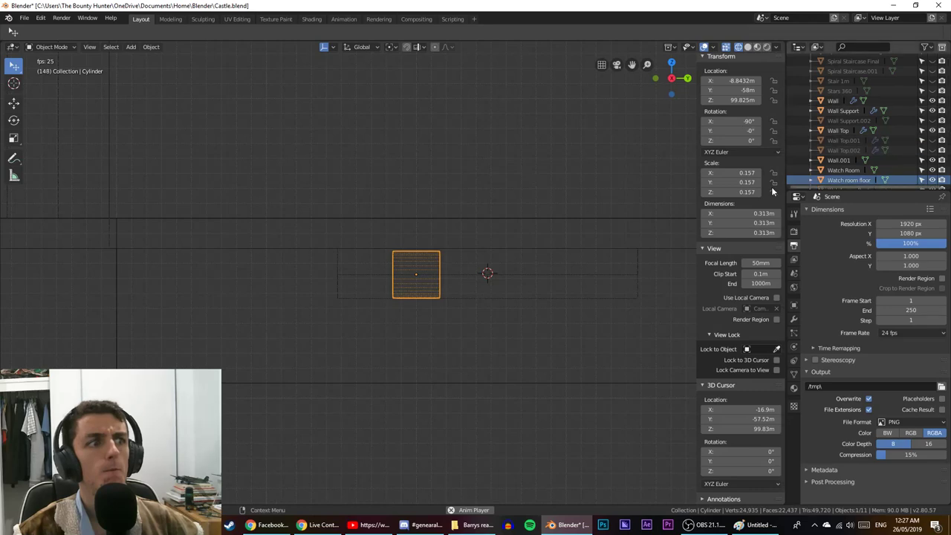
{"action": "scroll", "coordinate": [732, 84], "scroll_direction": "up", "scroll_amount": 1}
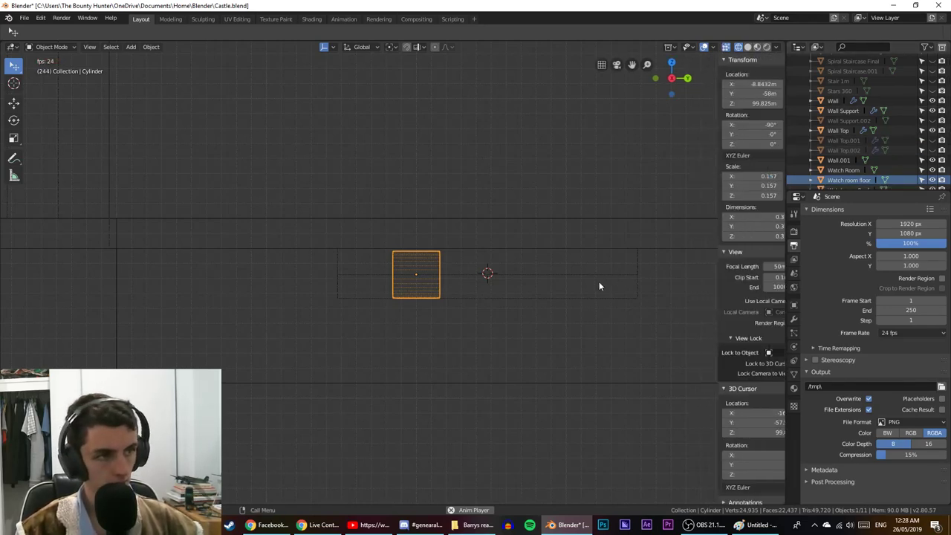
{"action": "scroll", "coordinate": [706, 291], "scroll_direction": "down", "scroll_amount": 1}
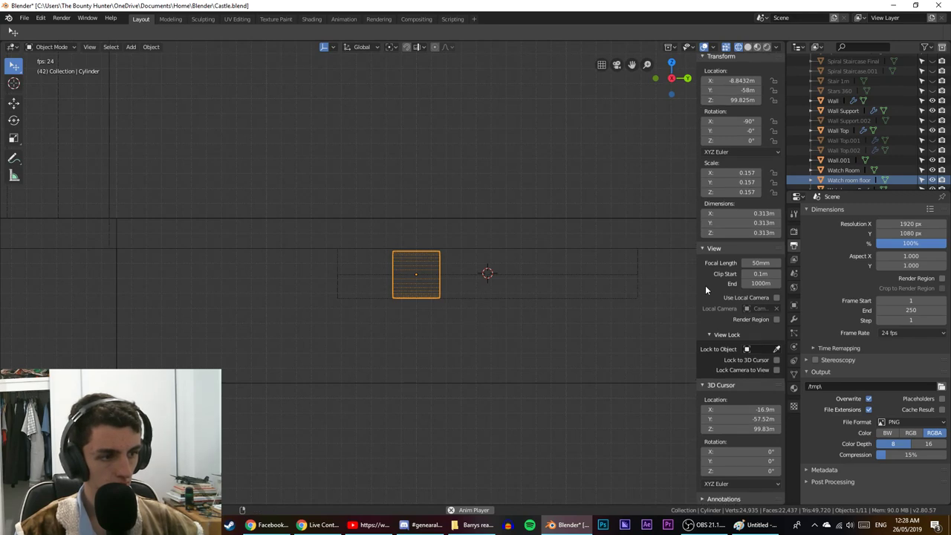
{"action": "scroll", "coordinate": [706, 291], "scroll_direction": "up", "scroll_amount": 1}
{"action": "left_click", "coordinate": [738, 157]}
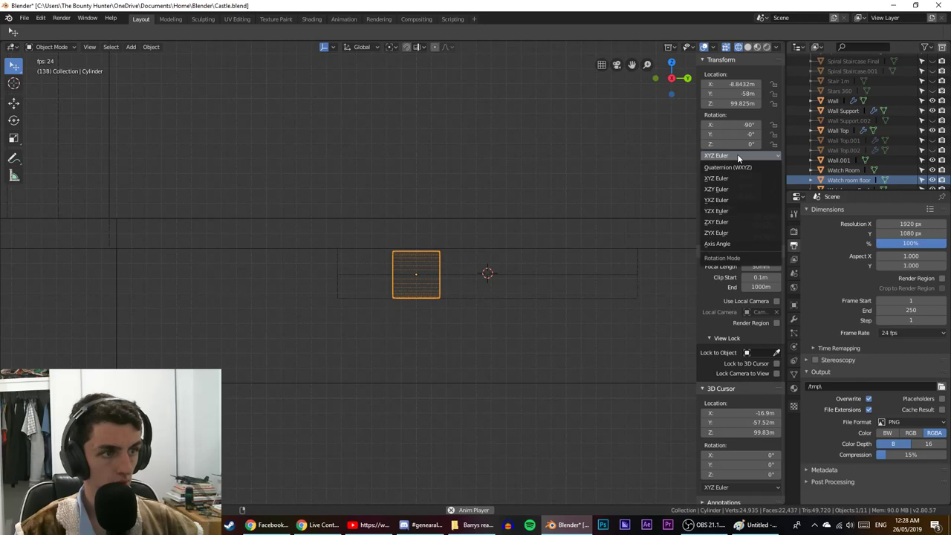
{"action": "left_click", "coordinate": [738, 156]}
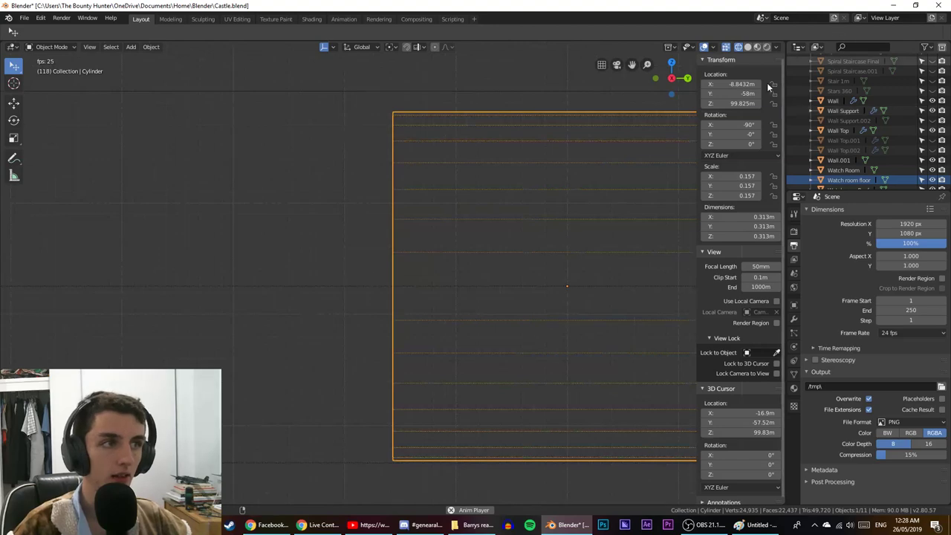
{"action": "mouse_move", "coordinate": [733, 94]}
{"action": "left_mouse_down"}
{"action": "mouse_move", "coordinate": [715, 95]}
{"action": "mouse_move", "coordinate": [736, 94]}
{"action": "left_mouse_up"}
{"action": "key", "text": "ctrl+z"}
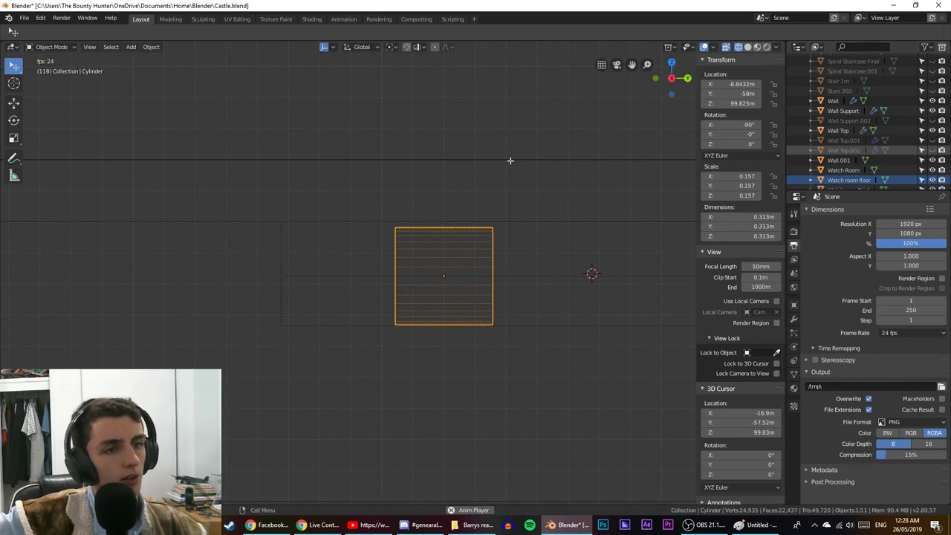
Enter mesh editing on the guide cylinder, frame its geometry, and show its median coordinates in Global space.
{"action": "key", "text": "Tab"}
{"action": "key", "text": "KP_Decimal"}
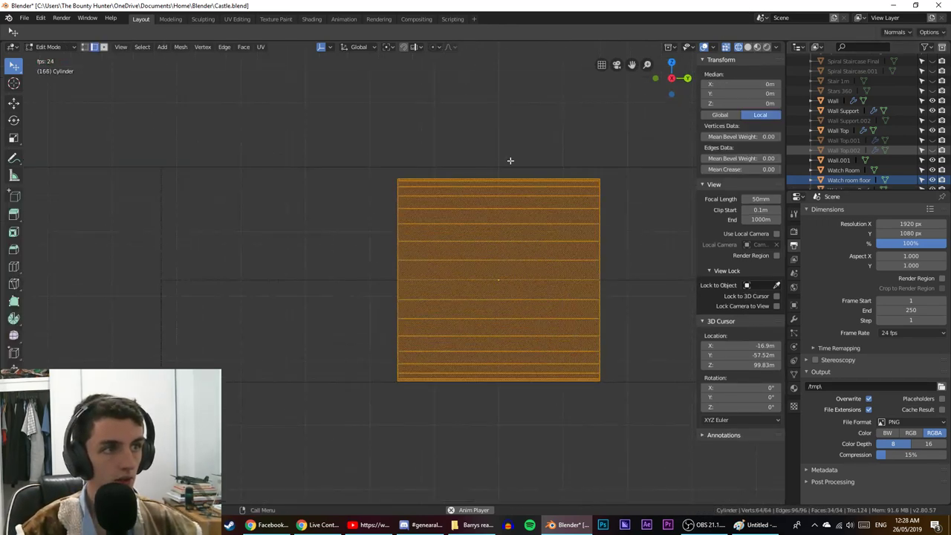
{"action": "left_click", "coordinate": [720, 116]}
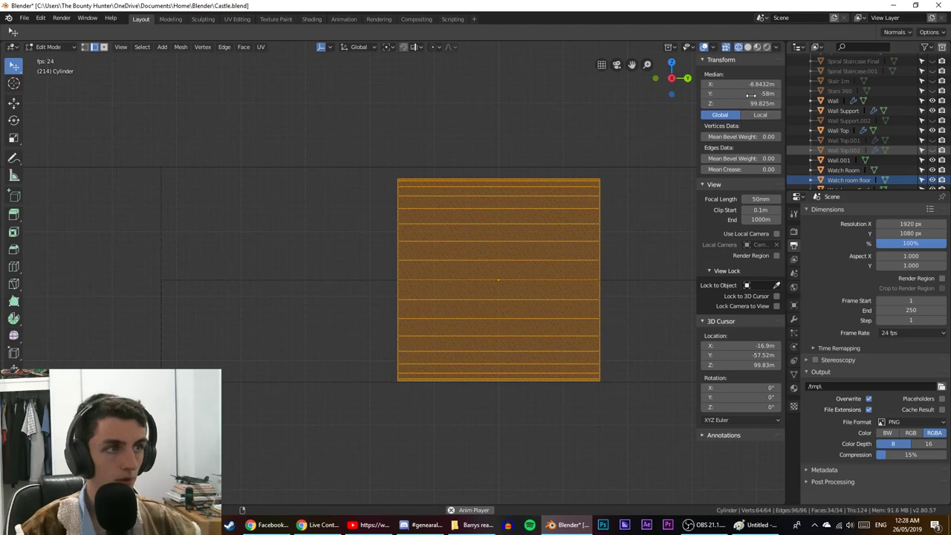
{"action": "left_click", "coordinate": [748, 94]}
{"action": "key", "text": "Return"}
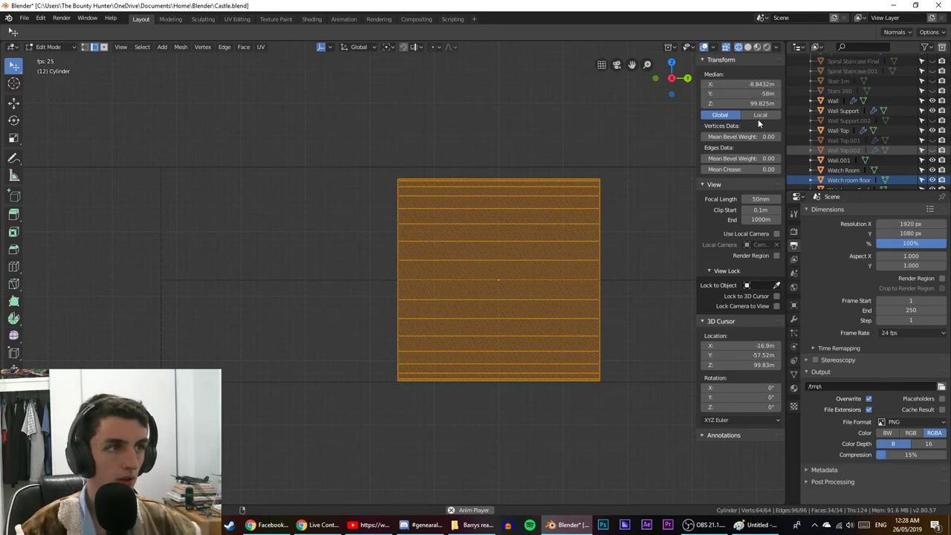
Return the cylinder to Object Mode and inspect it in orthographic front and side views.
{"action": "key", "text": "Tab"}
{"action": "mouse_move", "coordinate": [454, 206]}
{"action": "middle_mouse_down"}
{"action": "mouse_move", "coordinate": [476, 215]}
{"action": "mouse_move", "coordinate": [409, 231]}
{"action": "mouse_move", "coordinate": [466, 253]}
{"action": "mouse_move", "coordinate": [480, 193]}
{"action": "mouse_move", "coordinate": [410, 176]}
{"action": "mouse_move", "coordinate": [393, 201]}
{"action": "mouse_move", "coordinate": [456, 229]}
{"action": "mouse_move", "coordinate": [455, 218]}
{"action": "middle_mouse_up"}
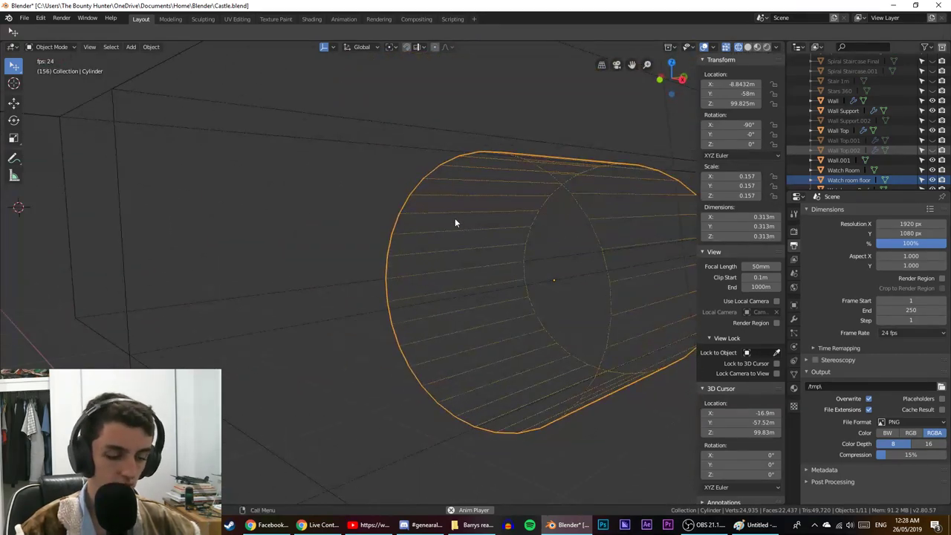
{"action": "key", "text": "KP_1"}
{"action": "key", "text": "KP_3"}
{"action": "key", "text": "KP_5"}
{"action": "key", "text": "KP_7"}
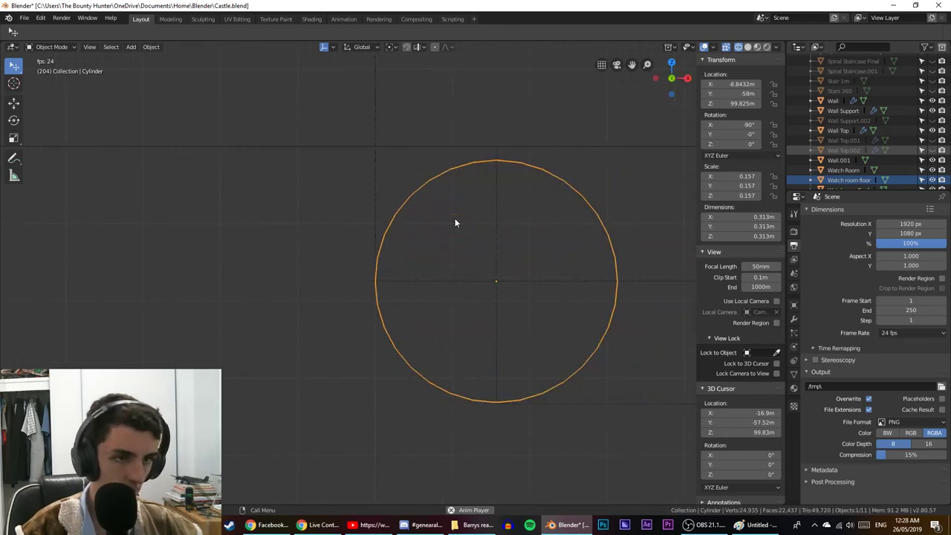
{"action": "scroll", "coordinate": [327, 208], "scroll_direction": "up", "scroll_amount": 8}
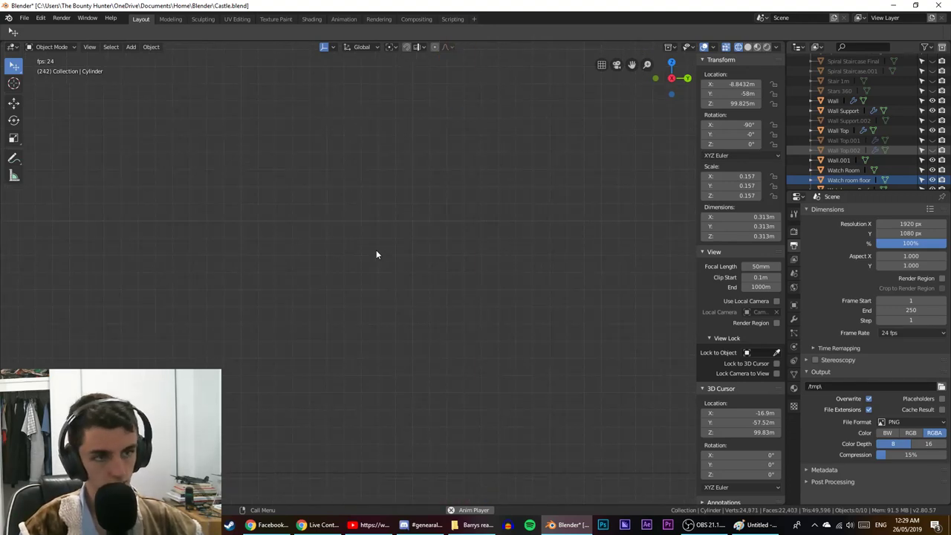
{"action": "key", "text": "x"}
{"action": "left_click", "coordinate": [333, 253]}
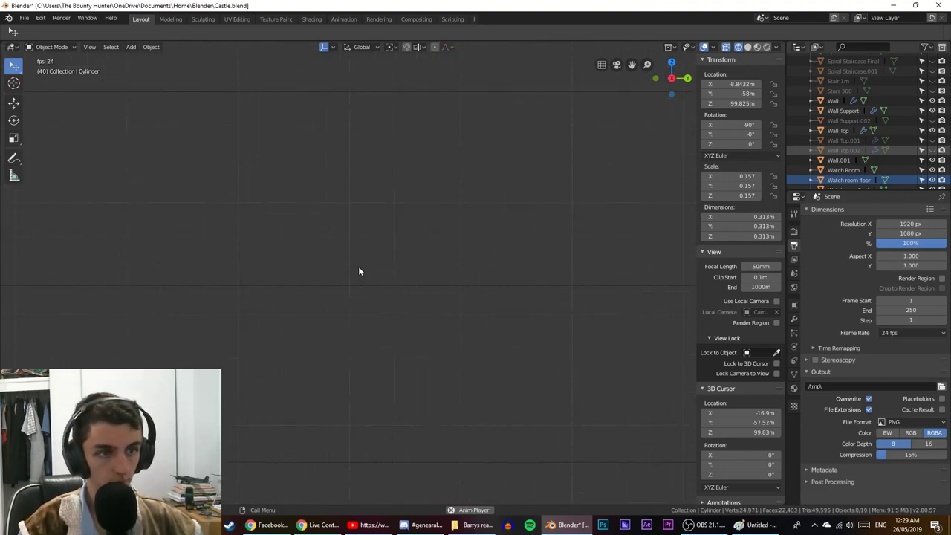
{"action": "key", "text": "ctrl+z"}
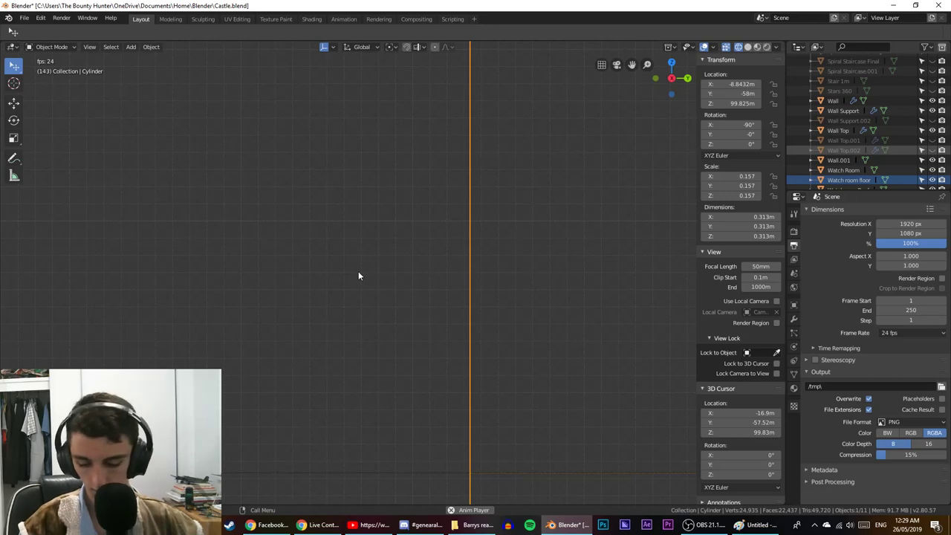
{"action": "key", "text": "g"}
{"action": "key", "text": "y"}
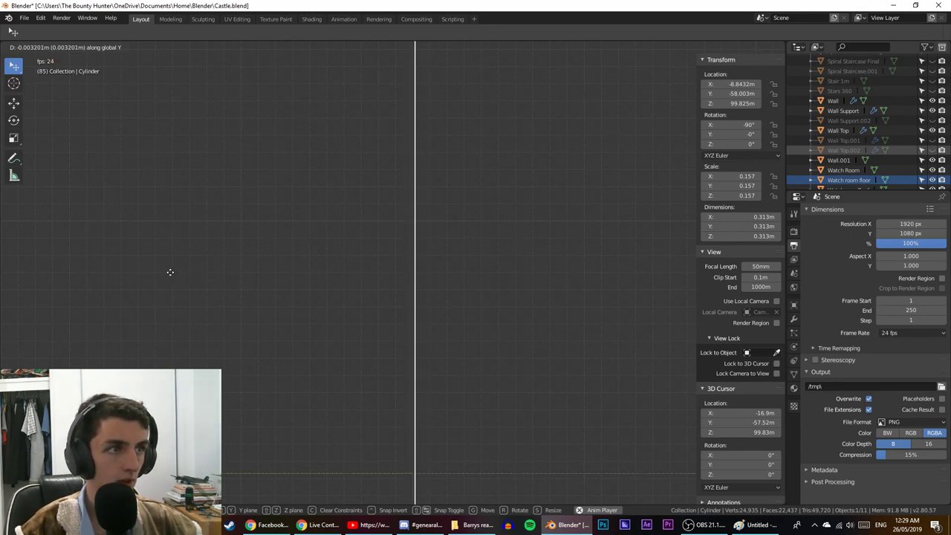
{"action": "right_click", "coordinate": [171, 274]}
Set the cylinder's Y location to -58.003 m.
{"action": "left_click", "coordinate": [736, 96]}
{"action": "left_click", "coordinate": [710, 94]}
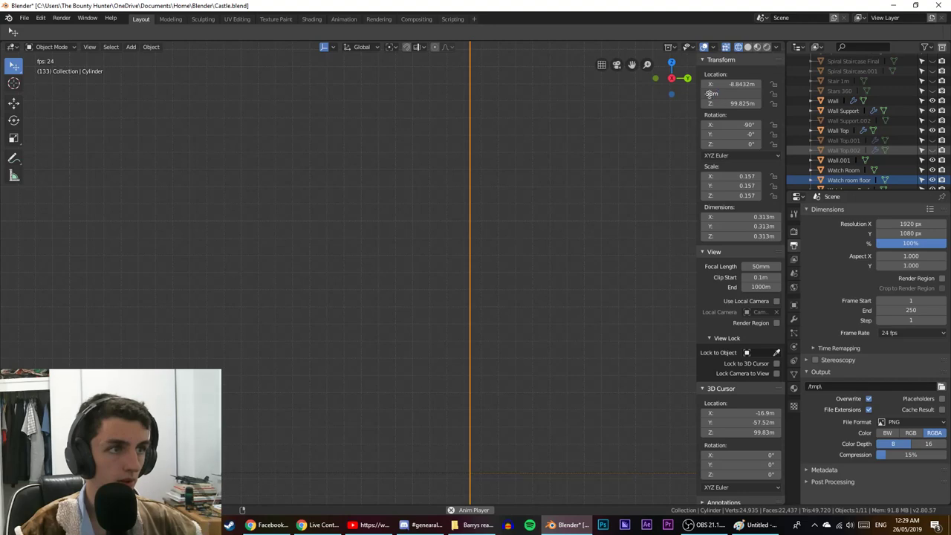
{"action": "type", "text": ".003"}
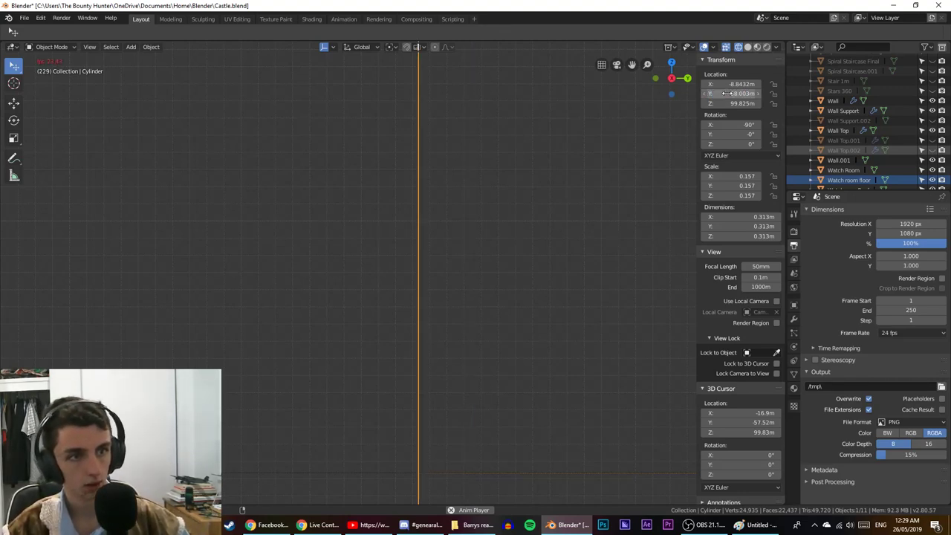
{"action": "key", "text": "Return"}
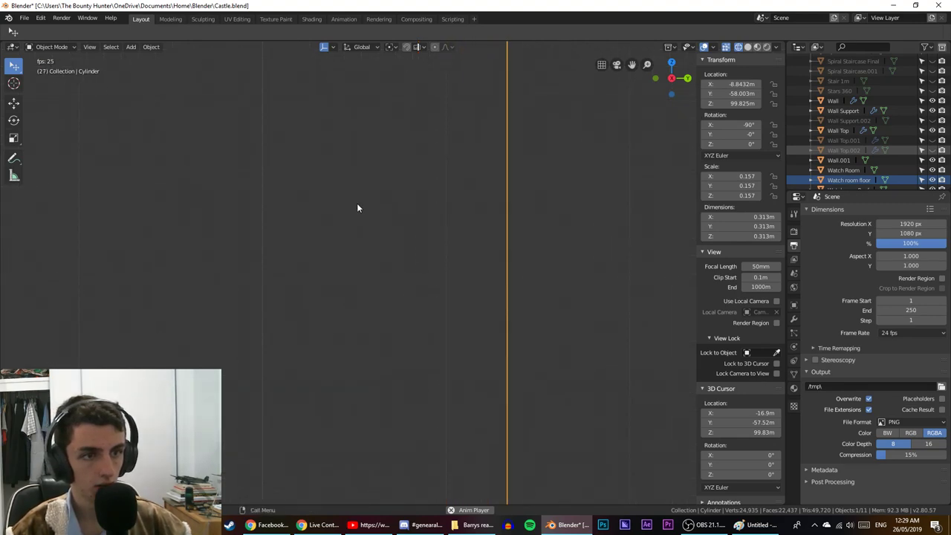
Nudge the cylinder about 0.0003 m in the negative Y direction.
{"action": "left_click", "coordinate": [729, 93]}
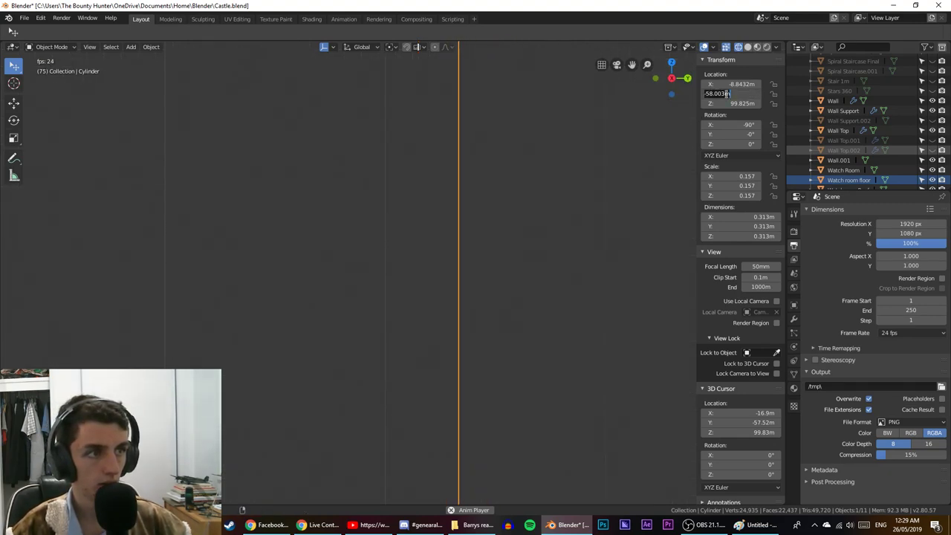
{"action": "key", "text": "Return"}
{"action": "key", "text": "g"}
{"action": "key", "text": "y"}
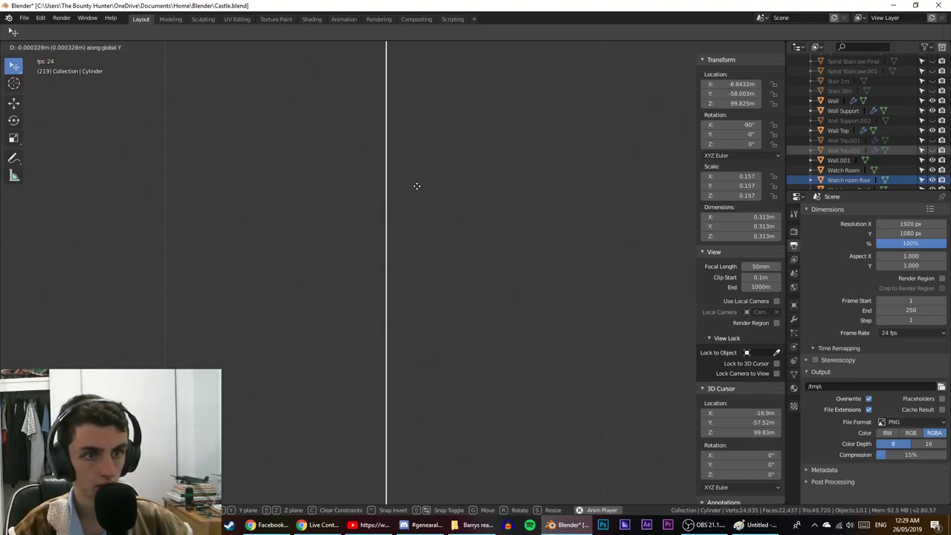
{"action": "left_click", "coordinate": [410, 191]}
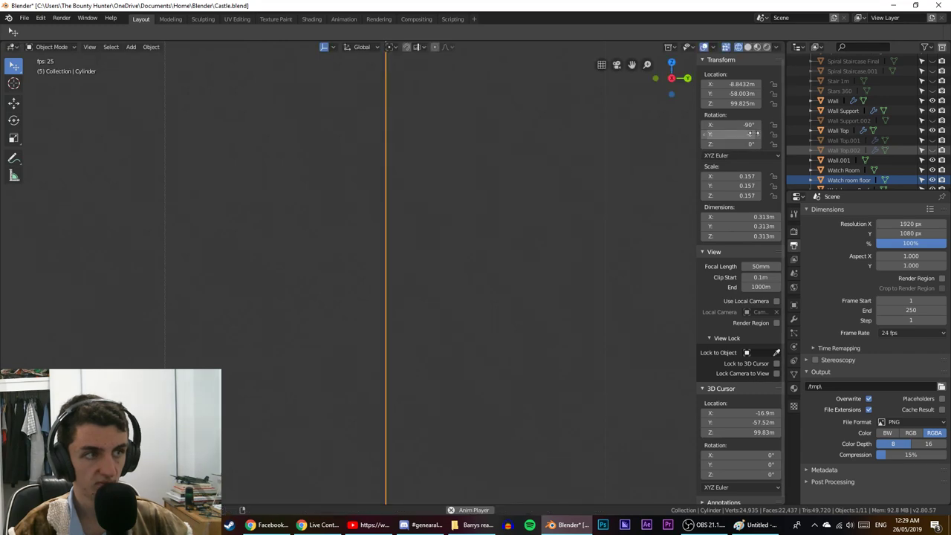
Try re-entering the cylinder's Y location as -58.0033 m, and undo the change.
{"action": "left_click", "coordinate": [732, 95]}
{"action": "left_click", "coordinate": [747, 97]}
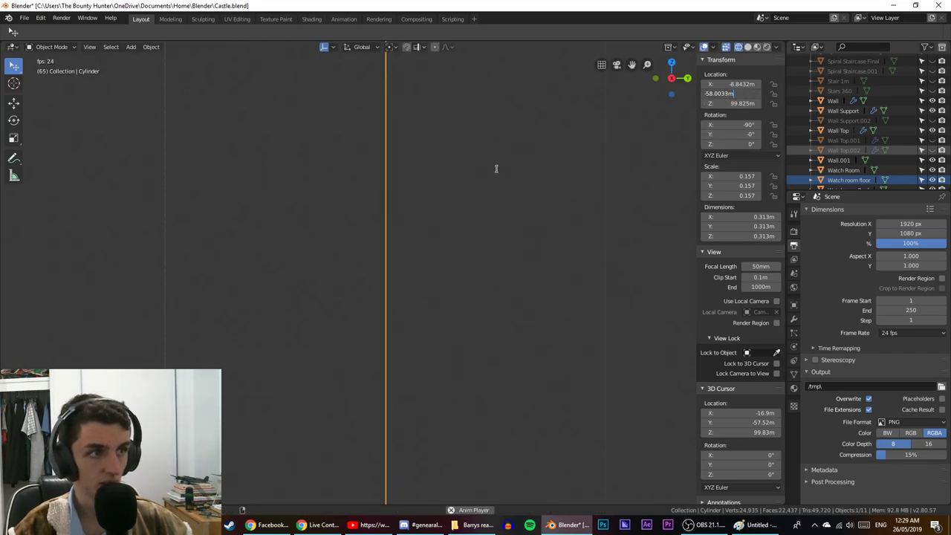
{"action": "key", "text": "Return"}
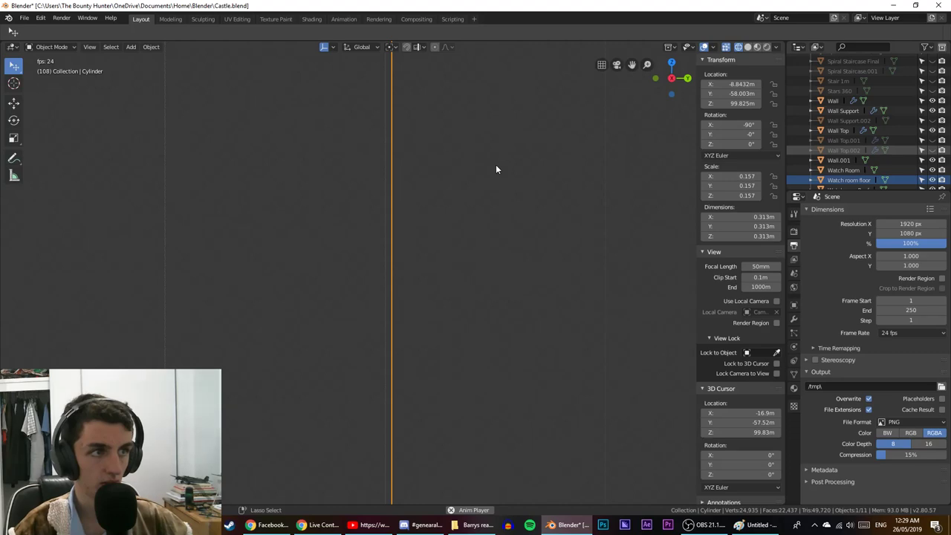
{"action": "key", "text": "ctrl+z"}
{"action": "left_click", "coordinate": [748, 95]}
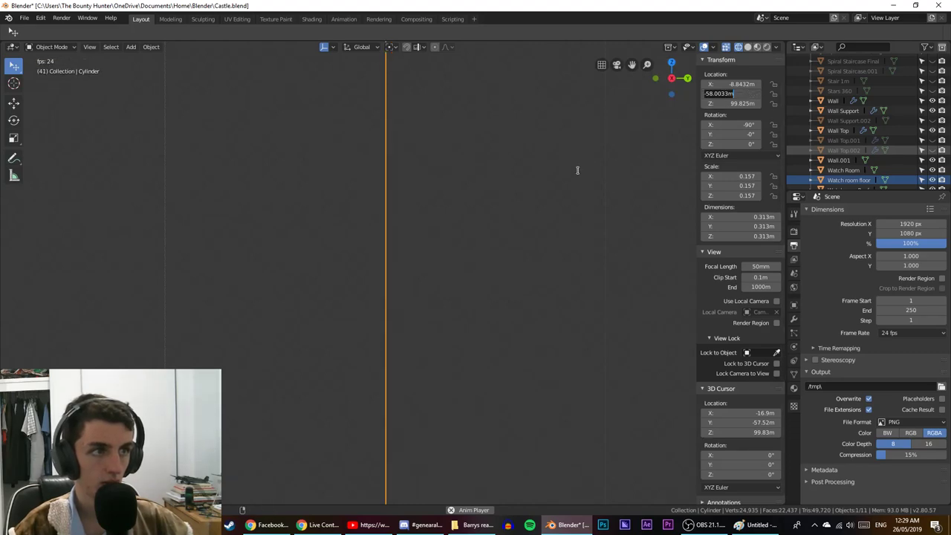
{"action": "key", "text": "Return"}
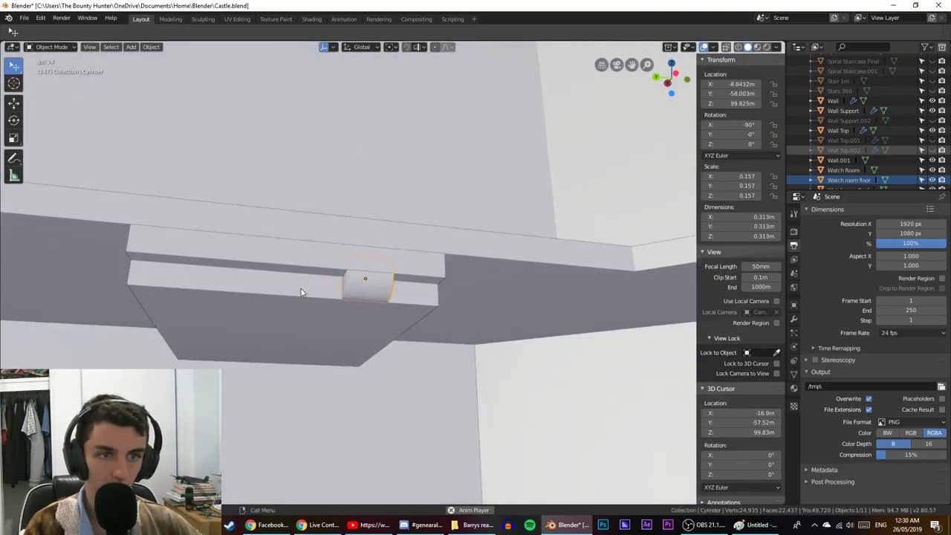
Select the stepped slab around the cylinder beneath the floor and stop the animation playback.
{"action": "left_click", "coordinate": [315, 276]}
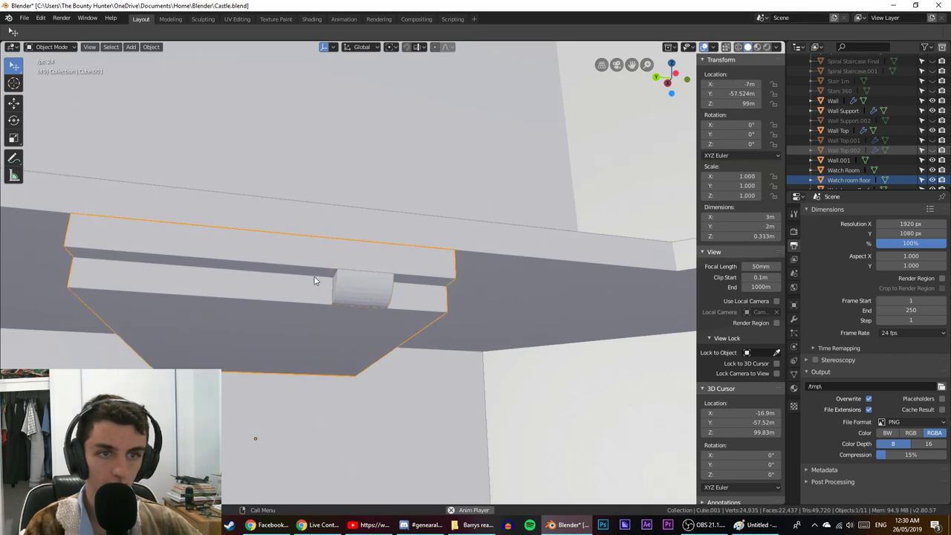
{"action": "key", "text": "Tab"}
{"action": "key", "text": "q"}
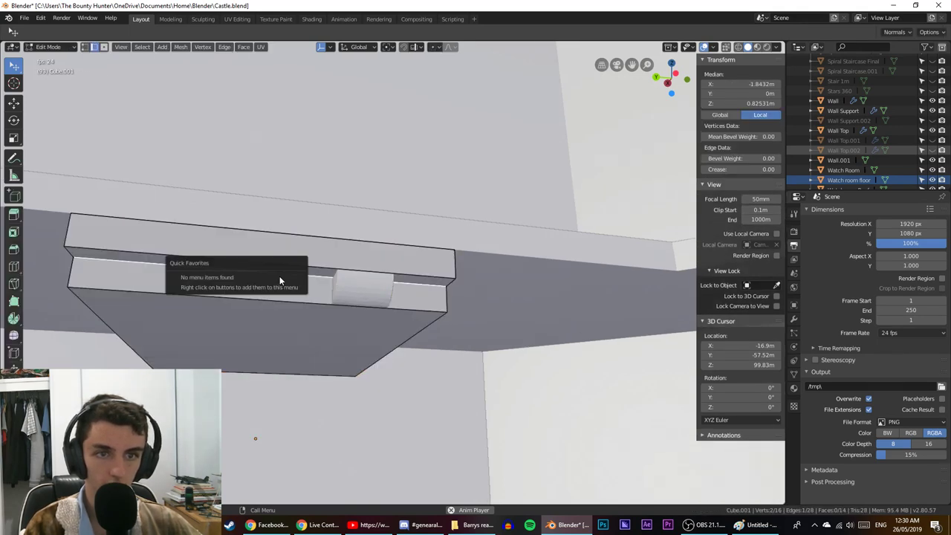
{"action": "key", "text": "Escape"}
{"action": "key", "text": "Caps_Lock"}
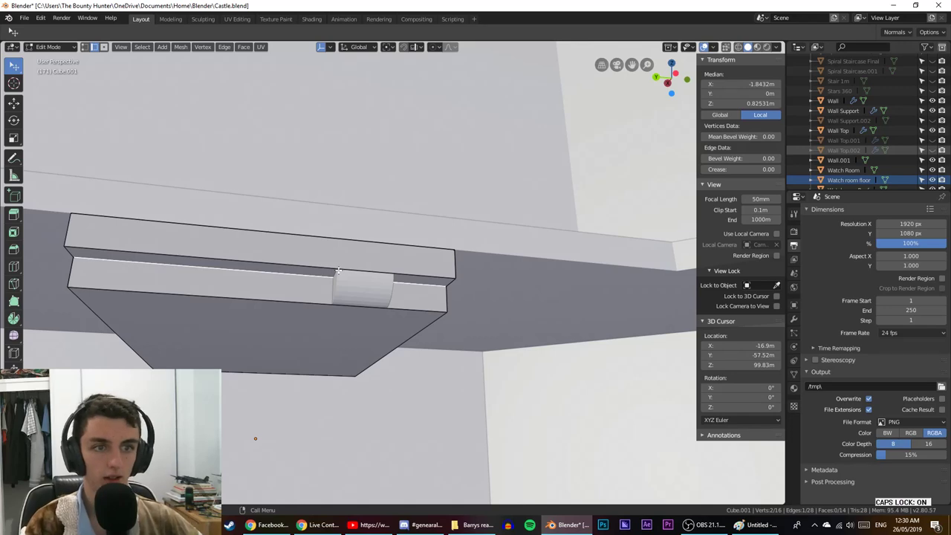
{"action": "key", "text": "Tab"}
{"action": "key", "text": "Caps_Lock"}
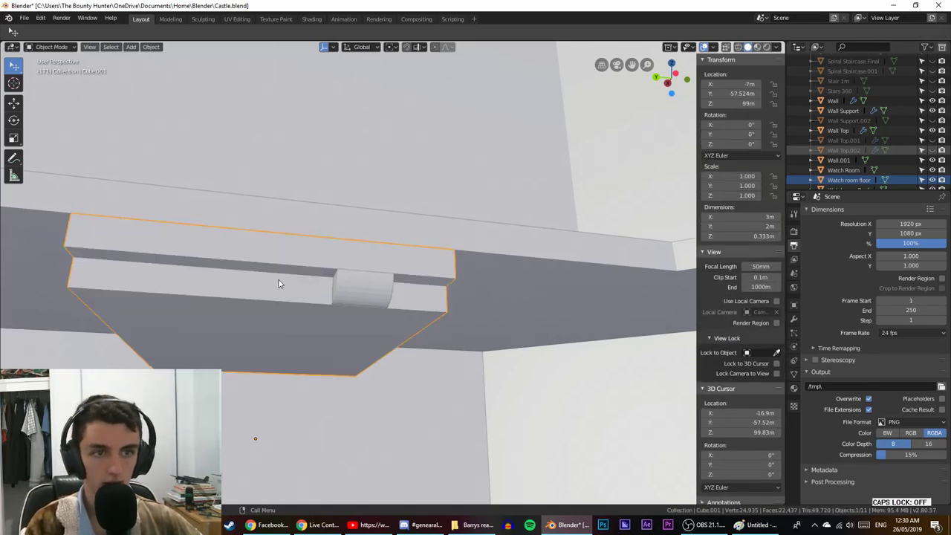
In wireframe, select all edges at the slab's negative-Y end and move them 0.3 m along Y toward the cylinder.
{"action": "middle_click_drag", "start_coordinate": [278, 282], "coordinate": [229, 319]}
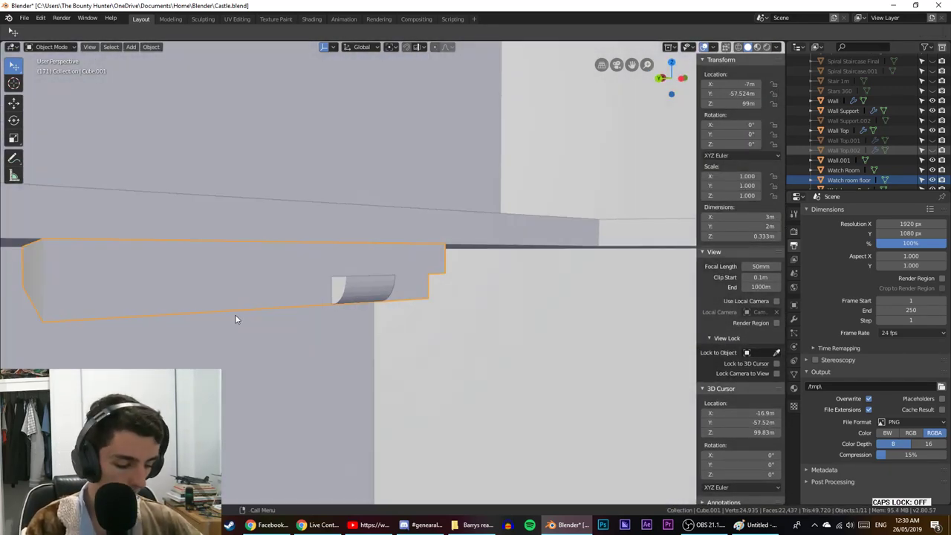
{"action": "key", "text": "KP_3"}
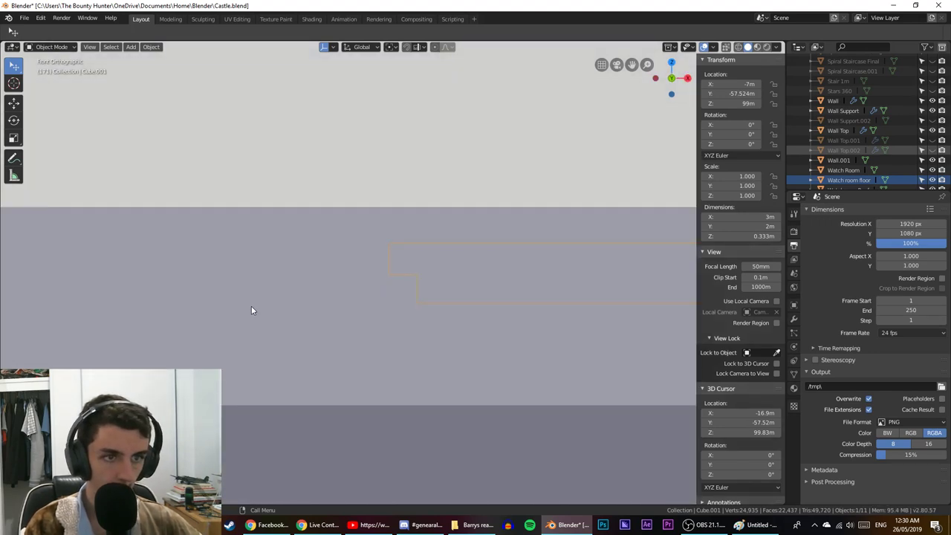
{"action": "key", "text": "KP_1"}
{"action": "key", "text": "KP_3"}
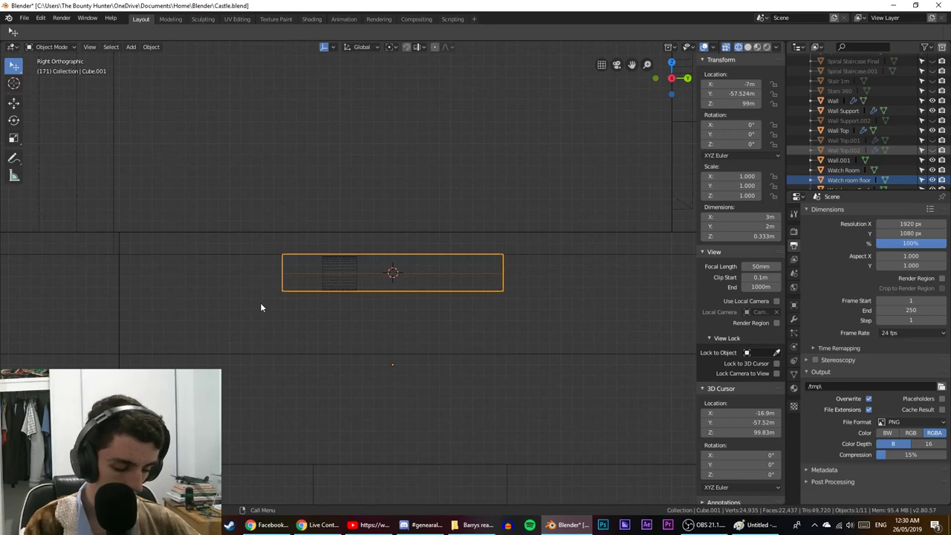
{"action": "scroll", "coordinate": [325, 260], "scroll_direction": "up", "scroll_amount": 4}
{"action": "middle_click_drag", "start_coordinate": [325, 261], "coordinate": [444, 277], "text": "shift"}
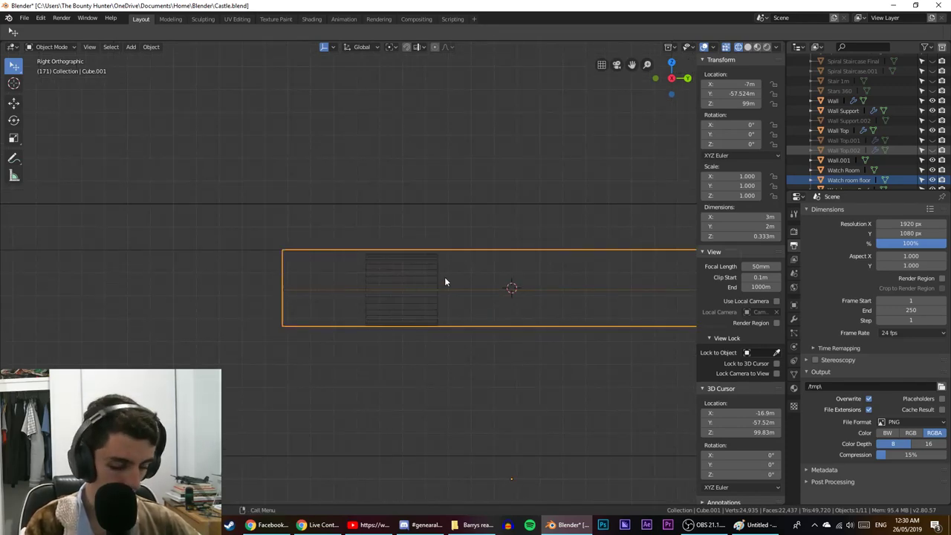
{"action": "key", "text": "ctrl+KP_3"}
{"action": "scroll", "coordinate": [488, 260], "scroll_direction": "up", "scroll_amount": 1}
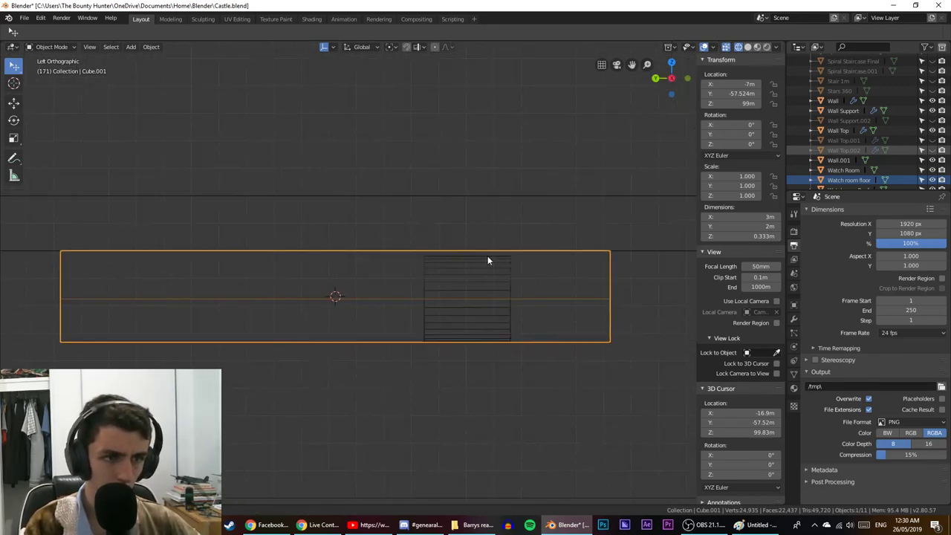
{"action": "key", "text": "Tab"}
{"action": "left_click", "coordinate": [600, 277]}
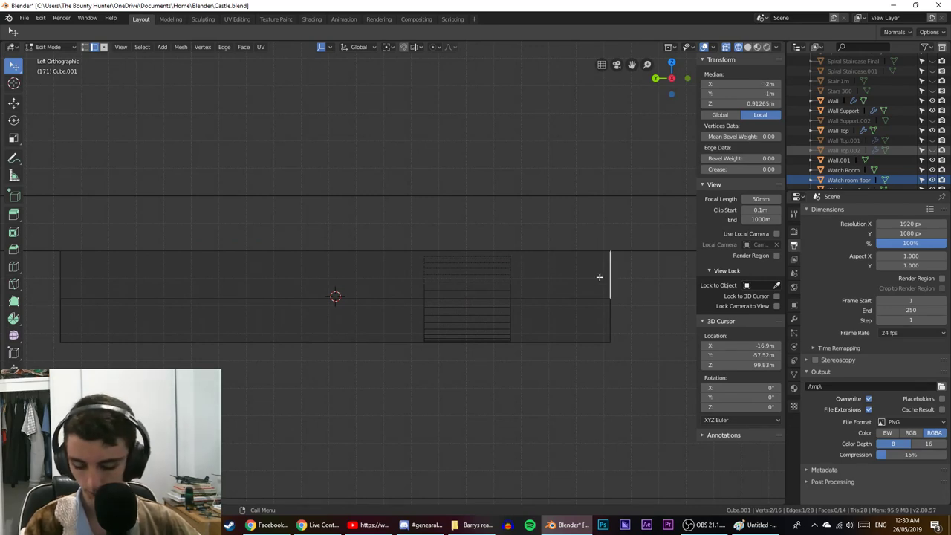
{"action": "key", "text": "b"}
{"action": "left_click_drag", "start_coordinate": [592, 233], "coordinate": [646, 365]}
{"action": "key", "text": "alt+a"}
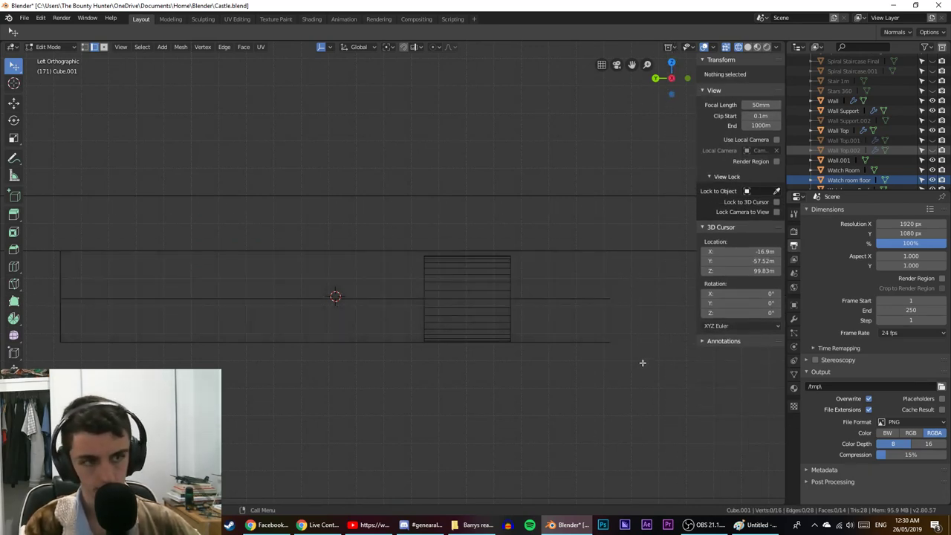
{"action": "key", "text": "ctrl+z"}
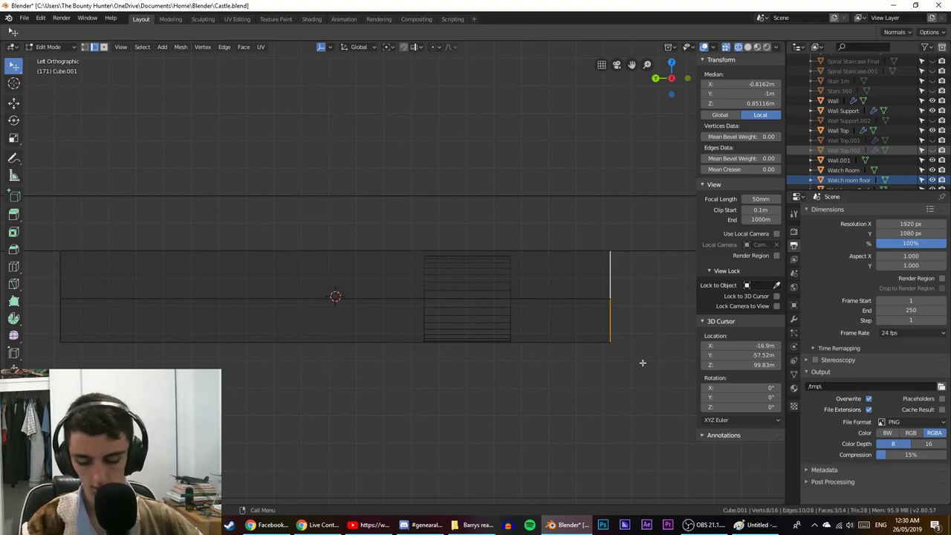
{"action": "key", "text": "g"}
{"action": "key", "text": "y"}
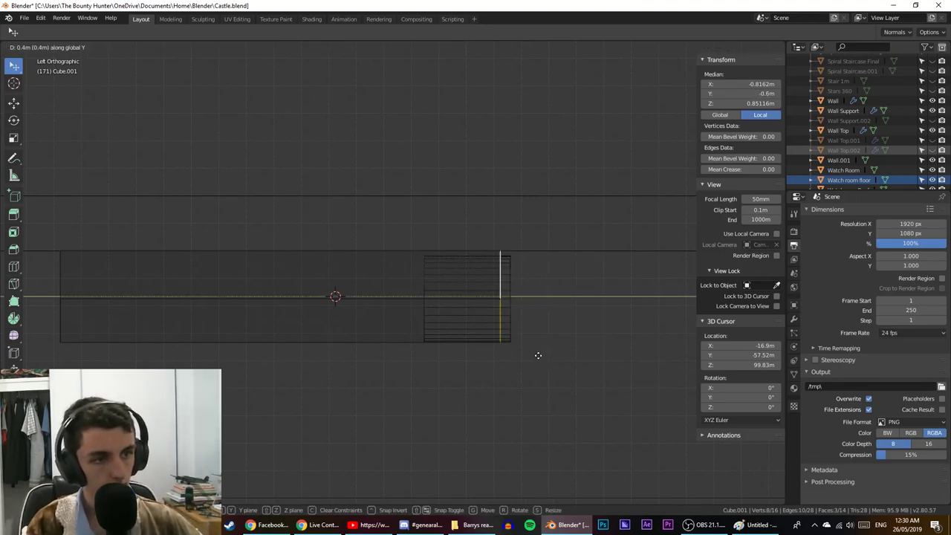
{"action": "left_click", "coordinate": [560, 358]}
Open the cylinder for mesh editing and, in face selection mode, select its negative-Y end cap.
{"action": "scroll", "coordinate": [552, 355], "scroll_direction": "up", "scroll_amount": 5}
{"action": "middle_click_drag", "start_coordinate": [552, 354], "coordinate": [355, 299], "text": "shift"}
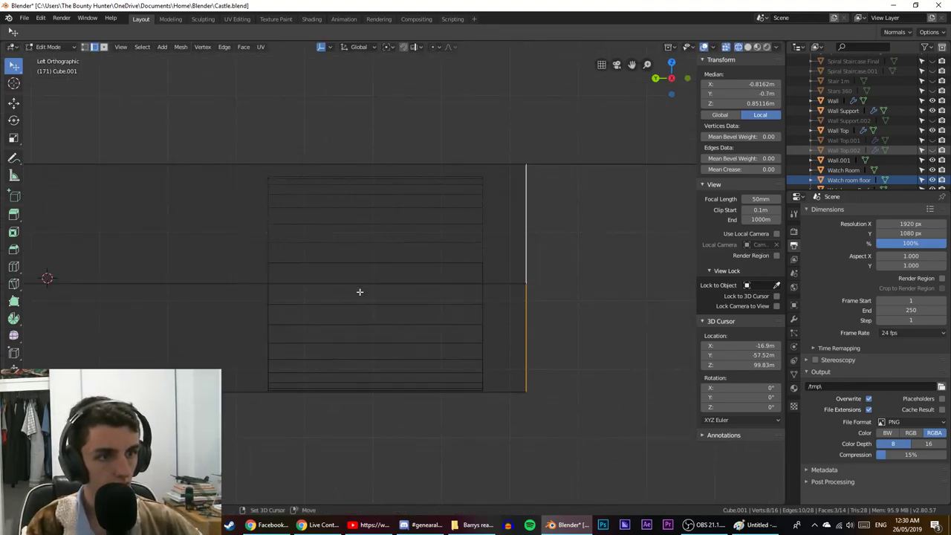
{"action": "left_click", "coordinate": [438, 297]}
{"action": "key", "text": "Tab"}
{"action": "left_click", "coordinate": [475, 320]}
{"action": "key", "text": "Tab"}
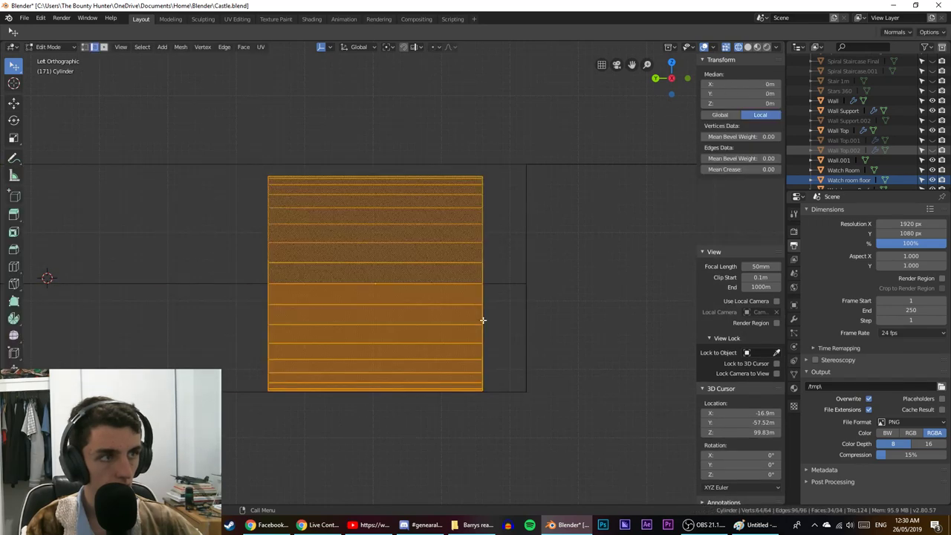
{"action": "left_click", "coordinate": [486, 317]}
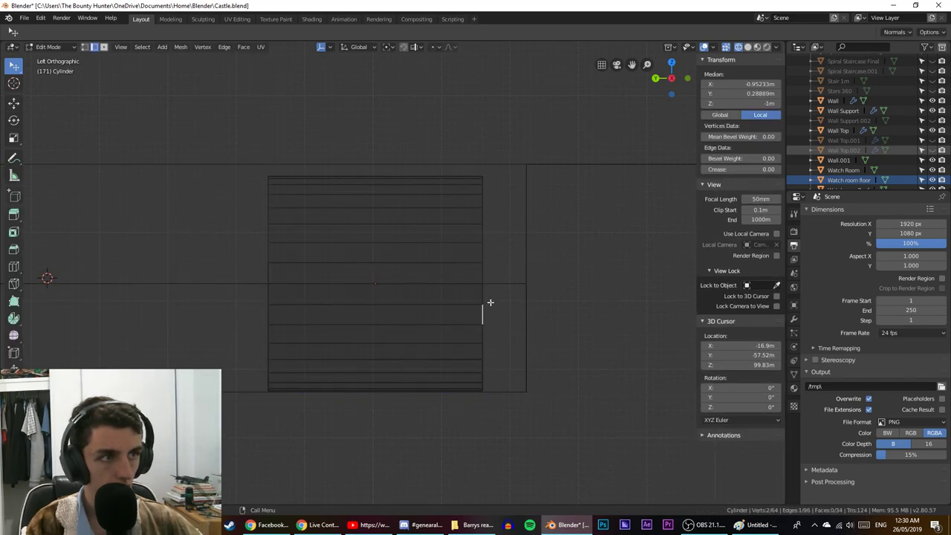
{"action": "middle_click_drag", "start_coordinate": [490, 303], "coordinate": [399, 296]}
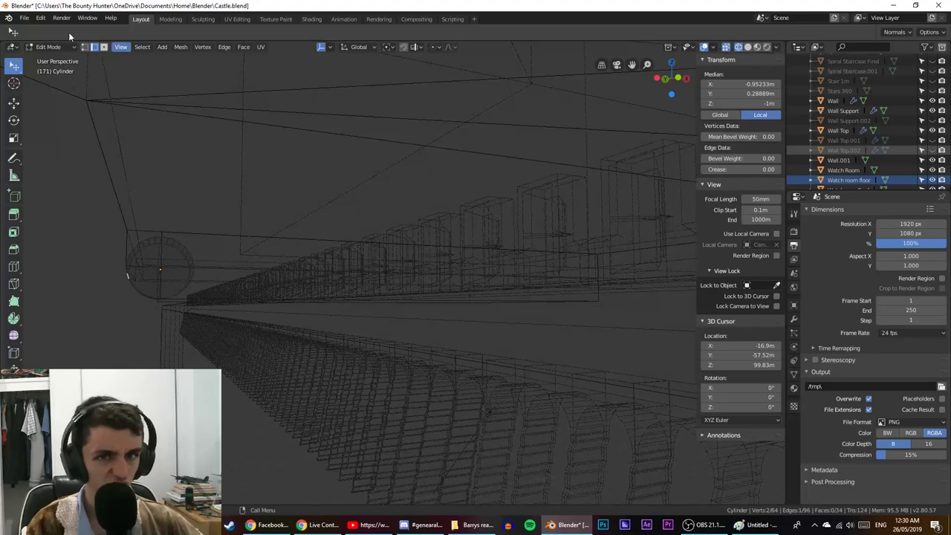
{"action": "left_click", "coordinate": [105, 46]}
{"action": "scroll", "coordinate": [213, 279], "scroll_direction": "up", "scroll_amount": 5}
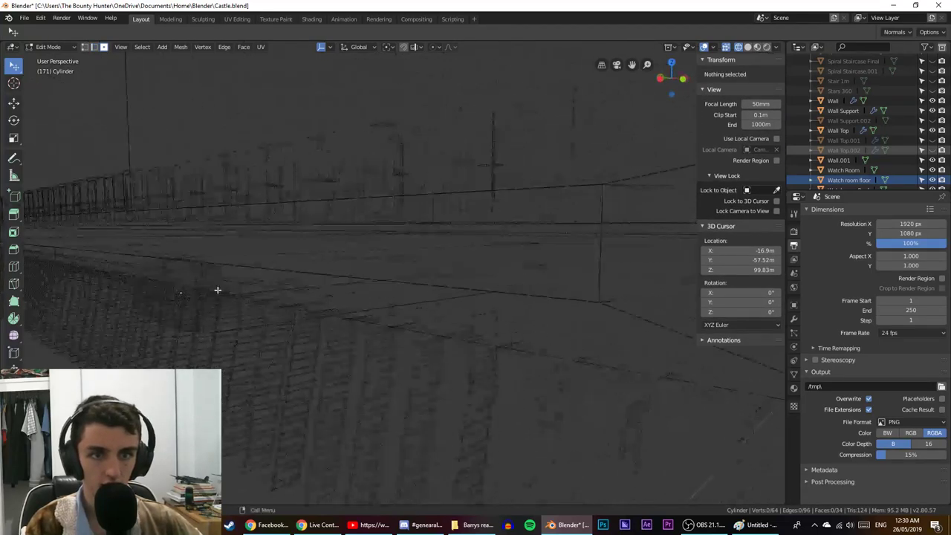
{"action": "left_click", "coordinate": [218, 290]}
Show the negative-Y cap's coordinates in global space, copy its Y value, and leave the cylinder's Edit Mode.
{"action": "key", "text": "KP_3"}
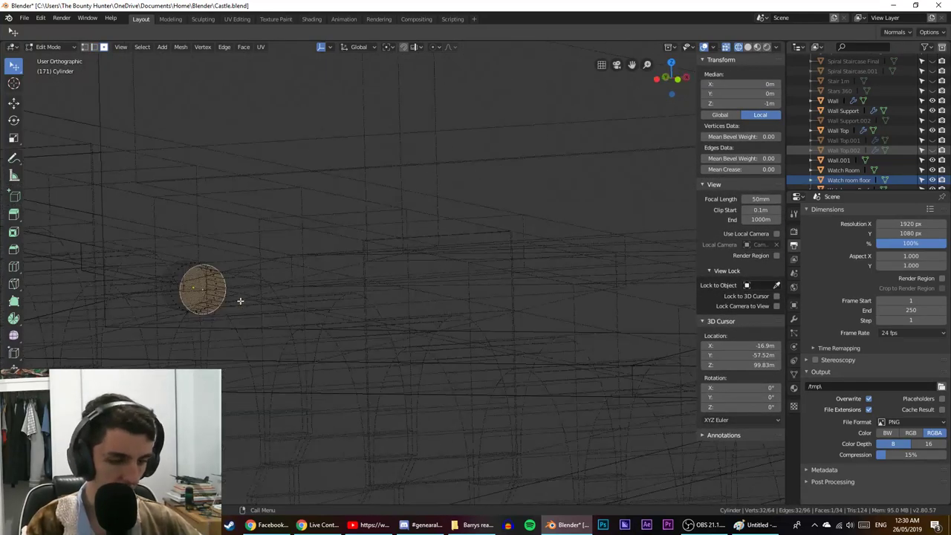
{"action": "key", "text": "ctrl+KP_3"}
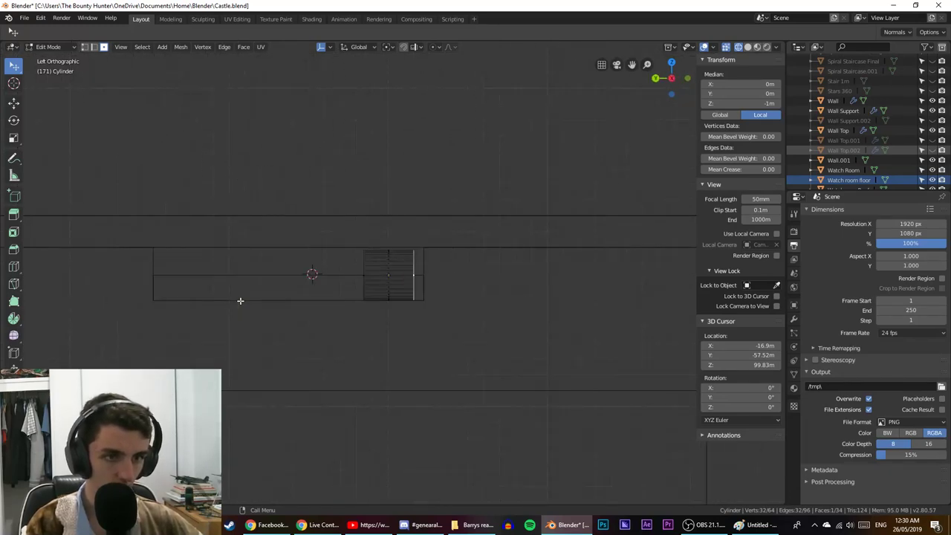
{"action": "scroll", "coordinate": [382, 231], "scroll_direction": "up", "scroll_amount": 6}
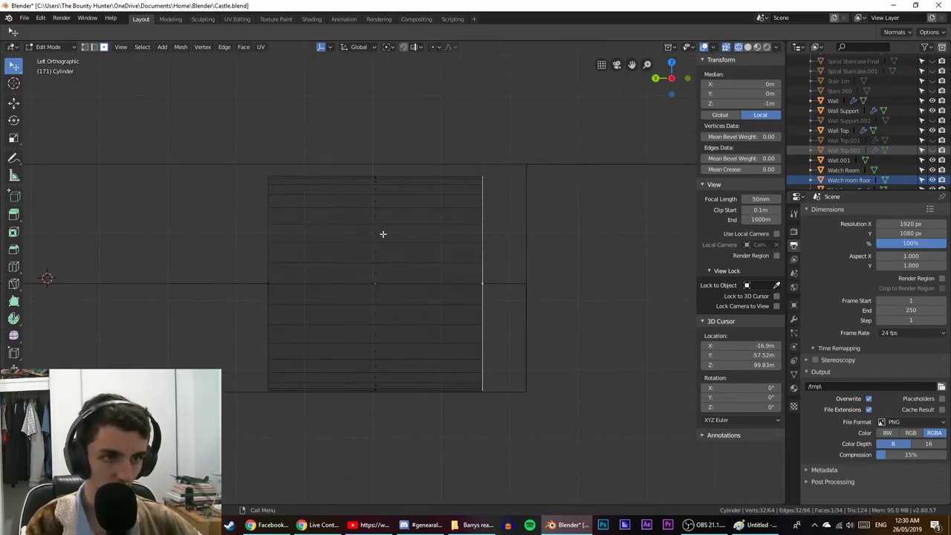
{"action": "left_click", "coordinate": [720, 115]}
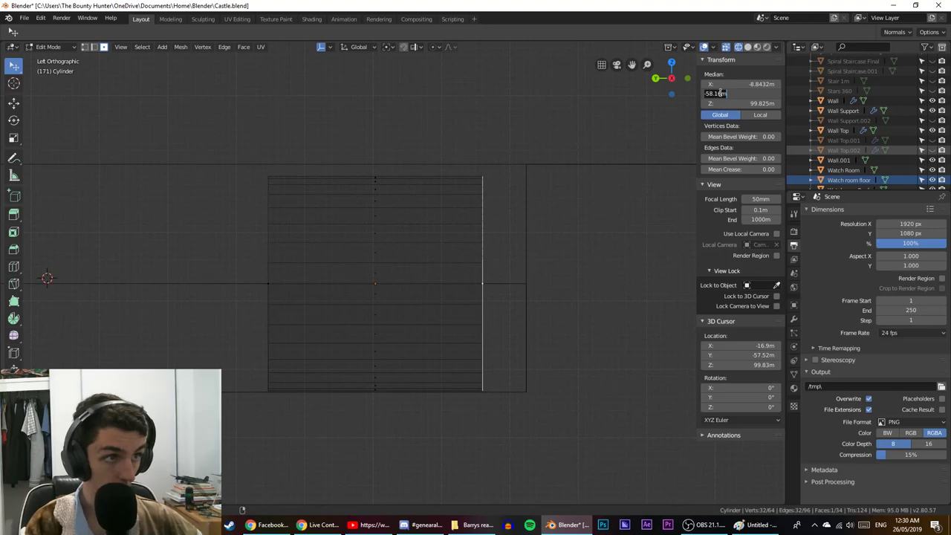
{"action": "key", "text": "Return"}
{"action": "key", "text": "Tab"}
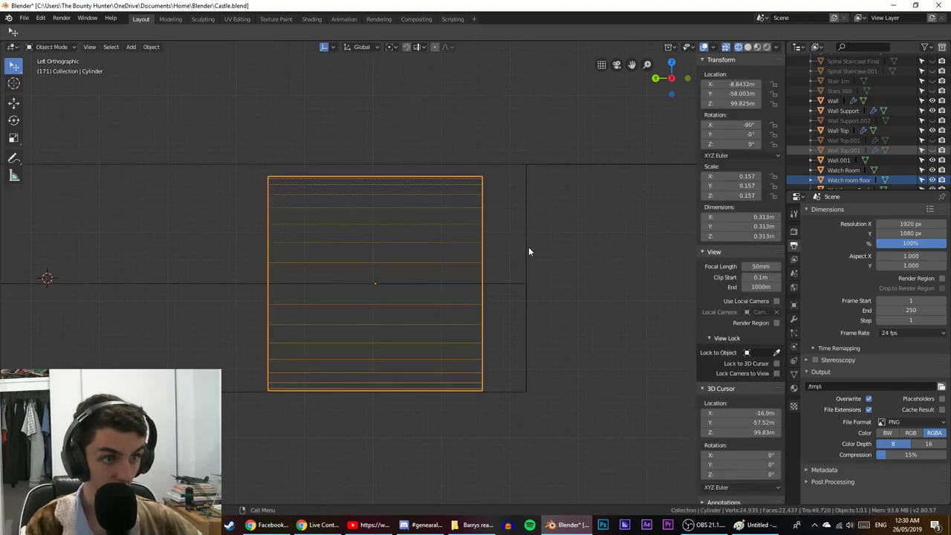
Open the stepped slab for mesh editing with no faces selected, seen from the left in orthographic.
{"action": "left_click", "coordinate": [529, 247]}
{"action": "key", "text": "Tab"}
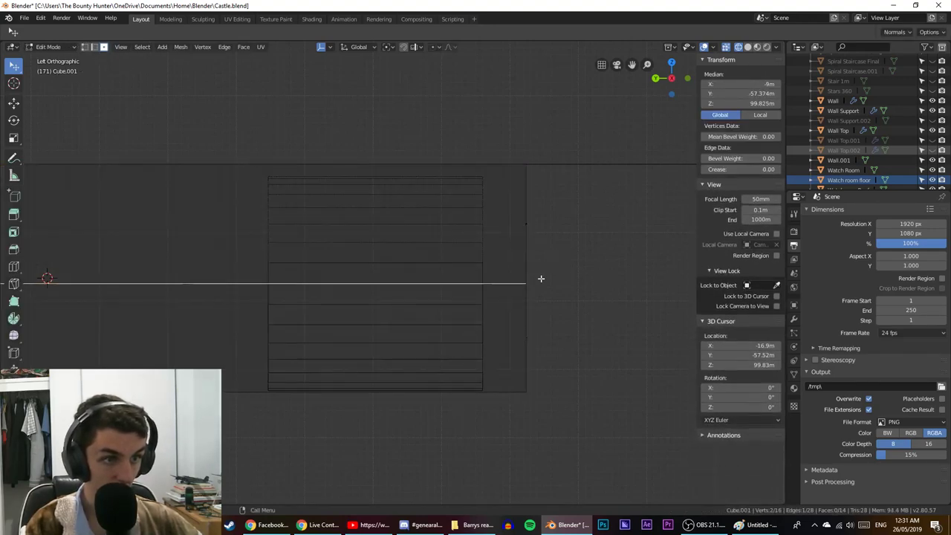
{"action": "middle_click_drag", "start_coordinate": [542, 278], "coordinate": [438, 276]}
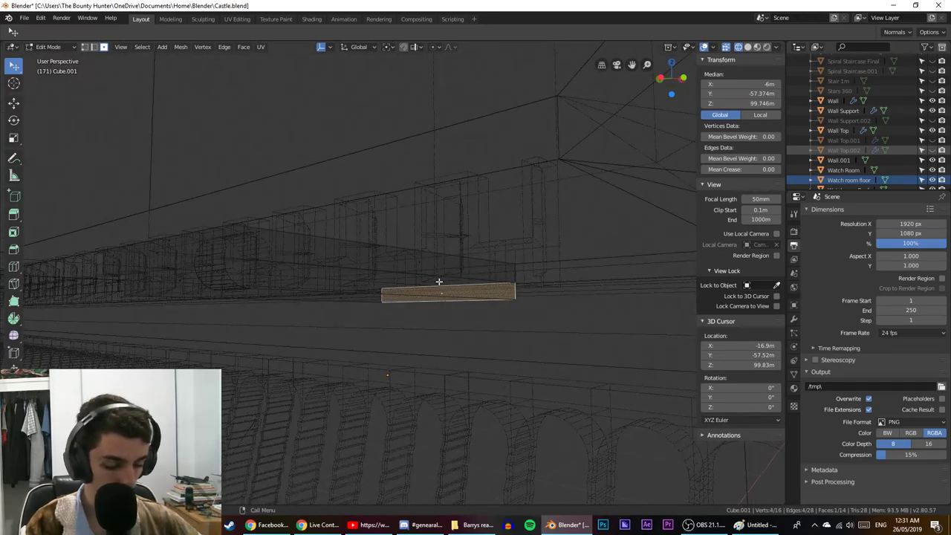
{"action": "key", "text": "KP_3"}
{"action": "key", "text": "ctrl+KP_3"}
{"action": "scroll", "coordinate": [440, 283], "scroll_direction": "up", "scroll_amount": 4}
{"action": "left_click", "coordinate": [605, 334]}
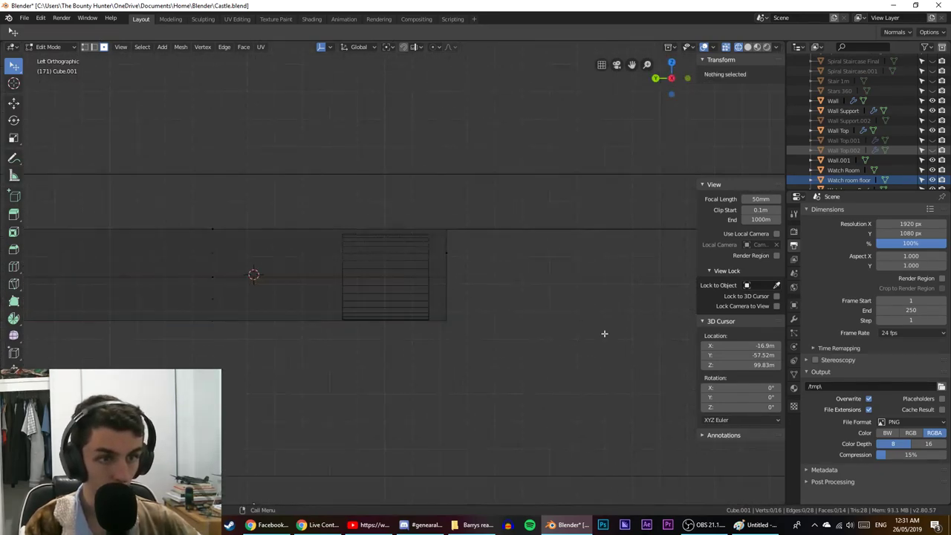
Box-select all faces at the slab's negative-Y end and set their global Y to -58.16 m.
{"action": "scroll", "coordinate": [587, 333], "scroll_direction": "up", "scroll_amount": 3}
{"action": "key", "text": "n"}
{"action": "key", "text": "space"}
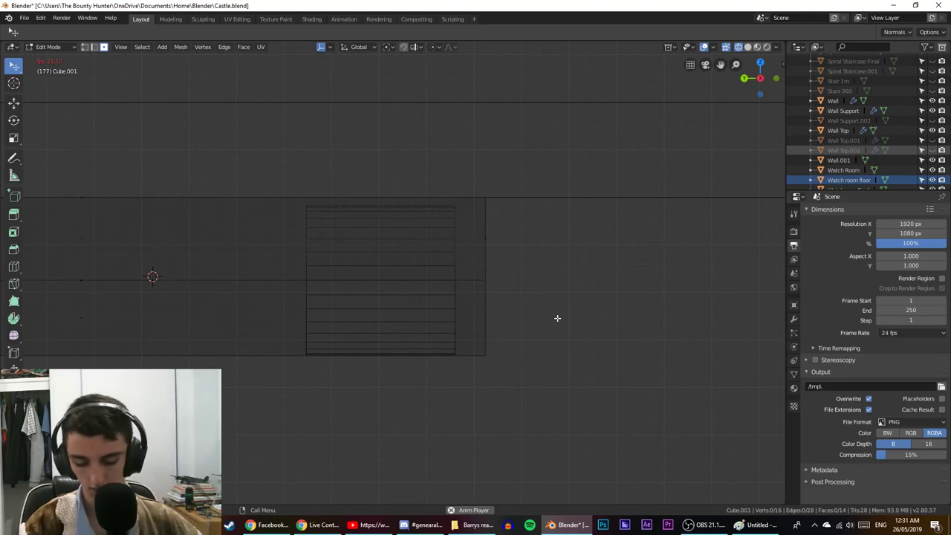
{"action": "key", "text": "n"}
{"action": "key", "text": "b"}
{"action": "left_click_drag", "start_coordinate": [501, 191], "coordinate": [481, 364]}
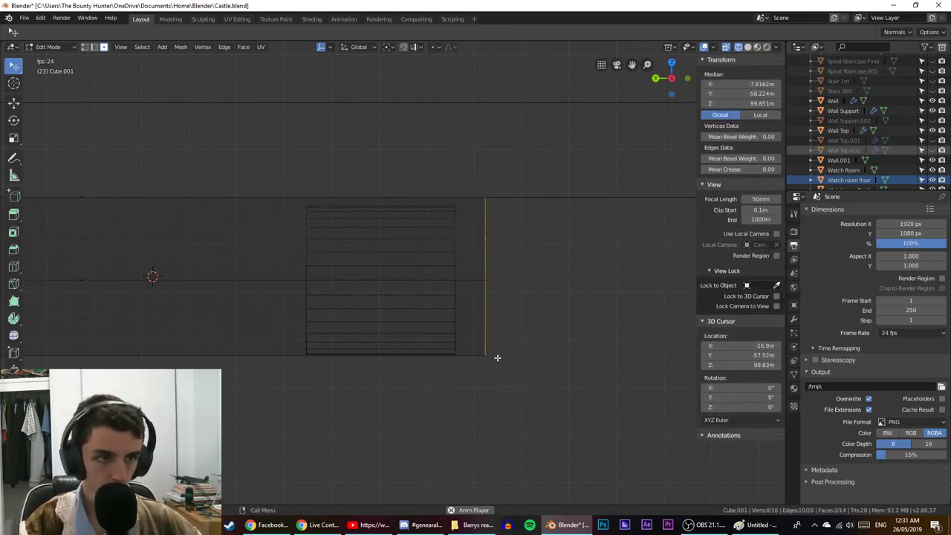
{"action": "left_click", "coordinate": [730, 94]}
{"action": "type", "text": "-58.16m"}
{"action": "key", "text": "Return"}
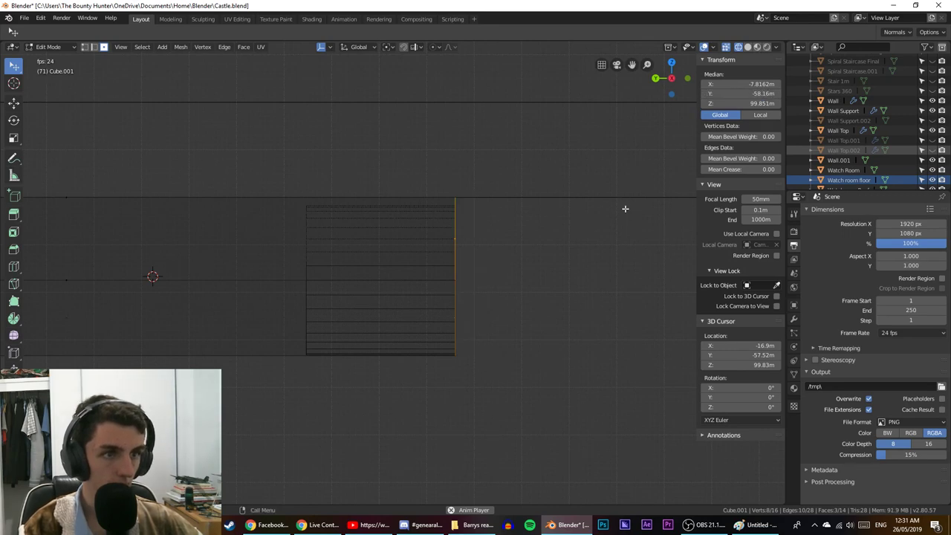
Clear the slab's face selection, open the cylinder for mesh editing, and select its positive-Y end cap.
{"action": "scroll", "coordinate": [272, 259], "scroll_direction": "down", "scroll_amount": 7}
{"action": "scroll", "coordinate": [285, 263], "scroll_direction": "up", "scroll_amount": 1}
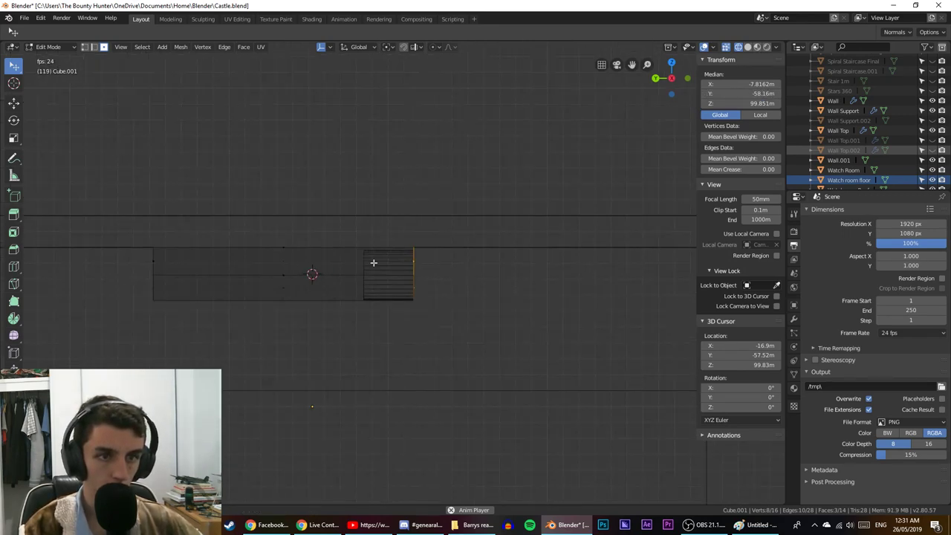
{"action": "middle_click_drag", "start_coordinate": [374, 263], "coordinate": [488, 252], "text": "shift"}
{"action": "scroll", "coordinate": [267, 282], "scroll_direction": "up", "scroll_amount": 3}
{"action": "key", "text": "alt+a"}
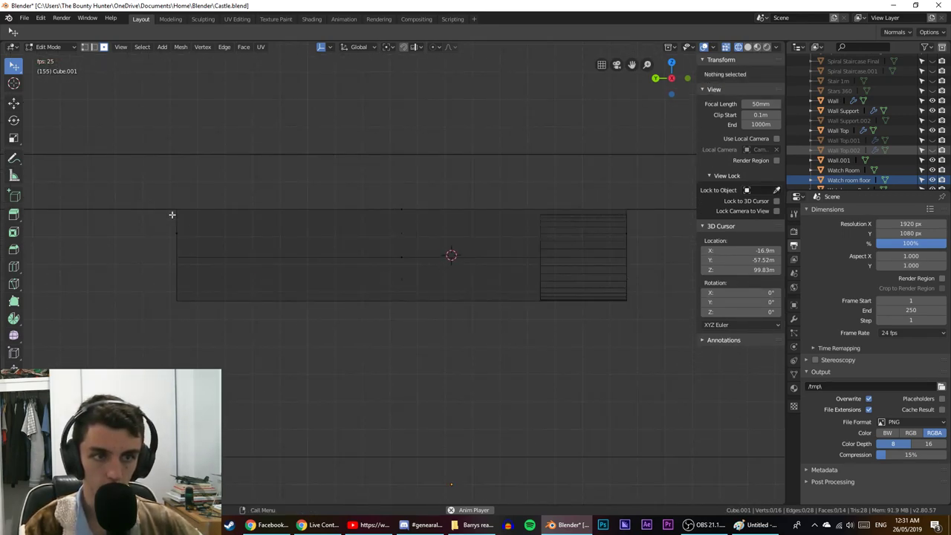
{"action": "key", "text": "Tab"}
{"action": "left_click", "coordinate": [577, 254]}
{"action": "key", "text": "Tab"}
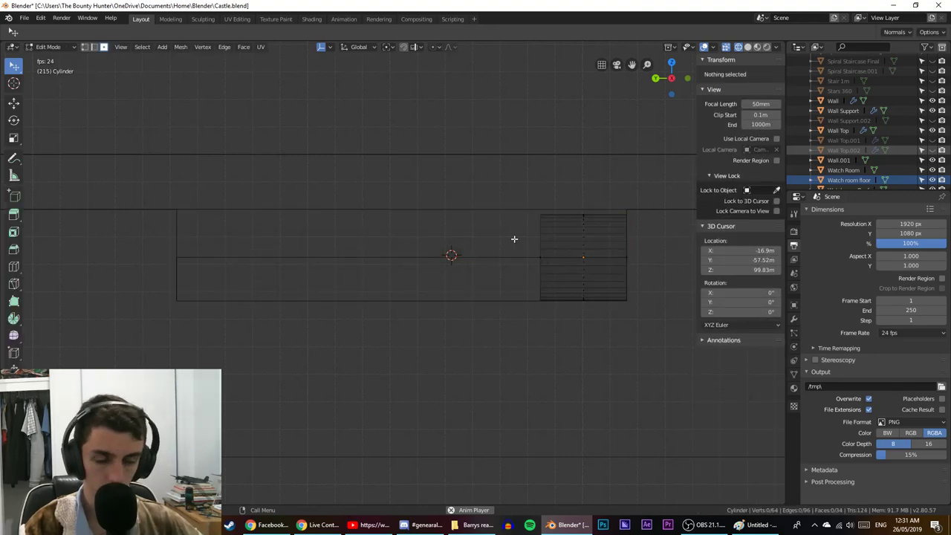
{"action": "middle_click_drag", "start_coordinate": [514, 238], "coordinate": [557, 276]}
{"action": "left_click", "coordinate": [590, 268]}
{"action": "left_click", "coordinate": [590, 268]}
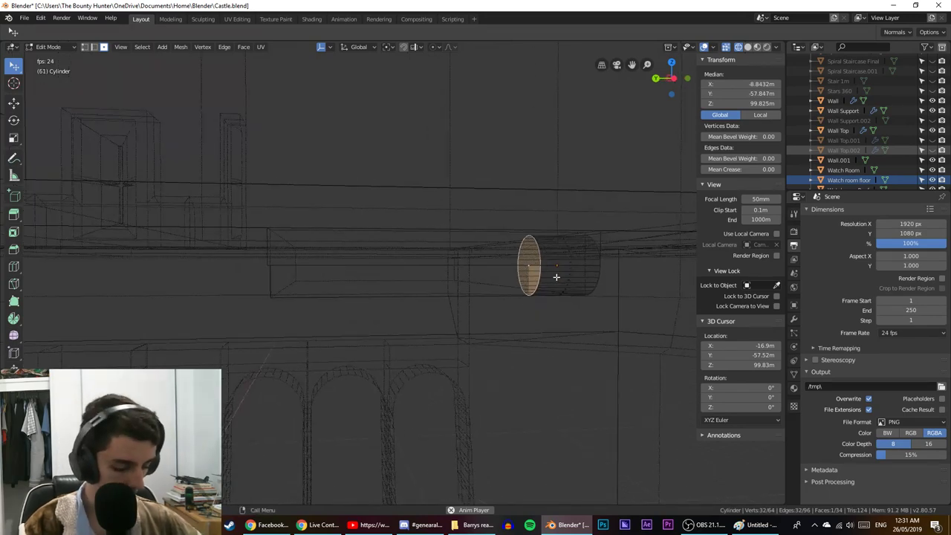
Copy the global Y value of the positive-Y cap, clear the selection, and return to Object Mode.
{"action": "key", "text": "KP_3"}
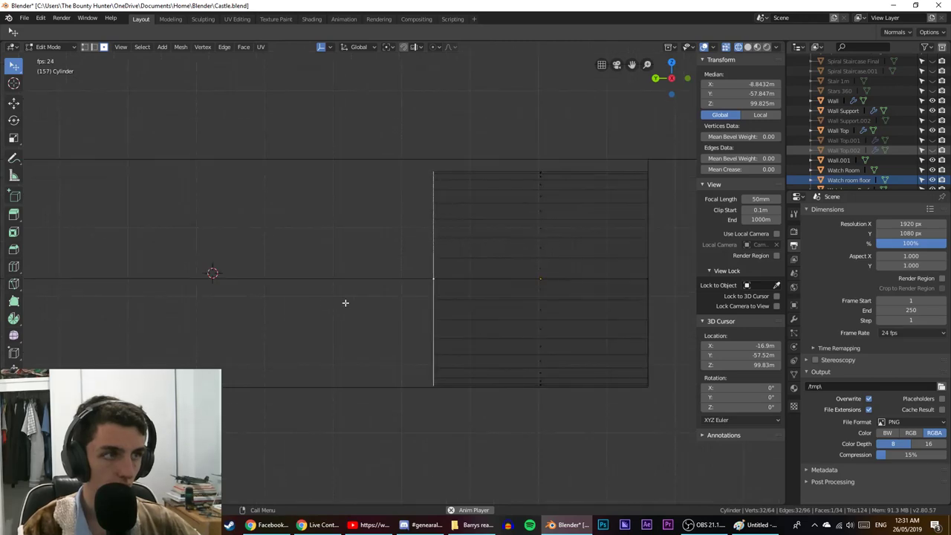
{"action": "left_click", "coordinate": [754, 94]}
{"action": "left_click", "coordinate": [316, 260]}
{"action": "scroll", "coordinate": [316, 260], "scroll_direction": "down", "scroll_amount": 10}
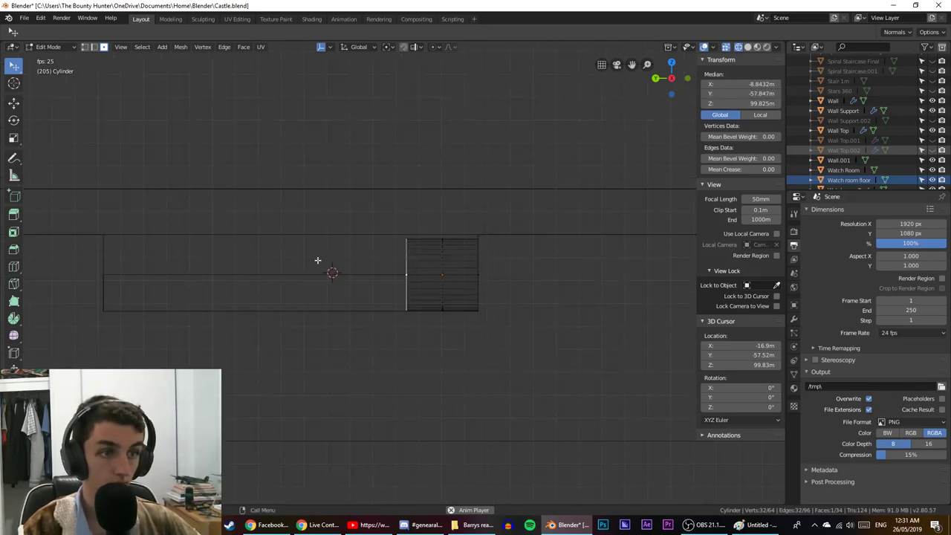
{"action": "key", "text": "a"}
{"action": "key", "text": "a"}
{"action": "key", "text": "Tab"}
Open the stepped slab for mesh editing and select two of the faces at its positive-Y end.
{"action": "left_click", "coordinate": [259, 276]}
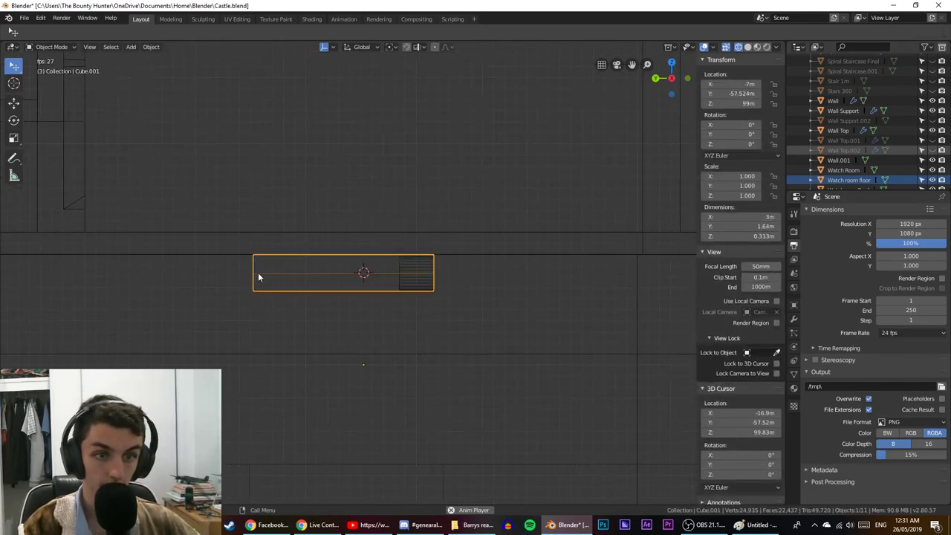
{"action": "key", "text": "Tab"}
{"action": "middle_click_drag", "start_coordinate": [258, 274], "coordinate": [314, 275]}
{"action": "scroll", "coordinate": [314, 275], "scroll_direction": "down", "scroll_amount": 1}
{"action": "left_click", "coordinate": [271, 272]}
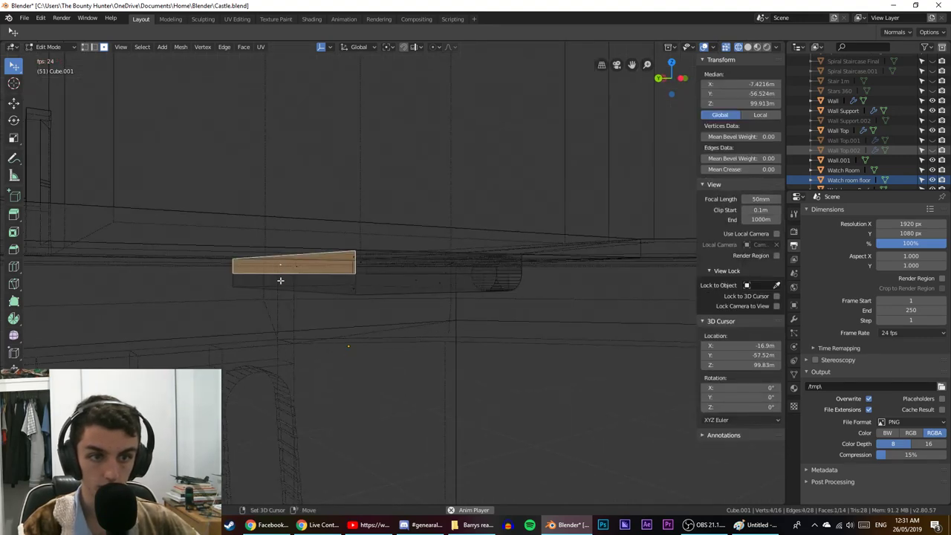
{"action": "left_click", "coordinate": [281, 281], "text": "shift"}
Try setting the two selected end faces' global Y to -57.847 m, and undo the change.
{"action": "key", "text": "shift+KP_7"}
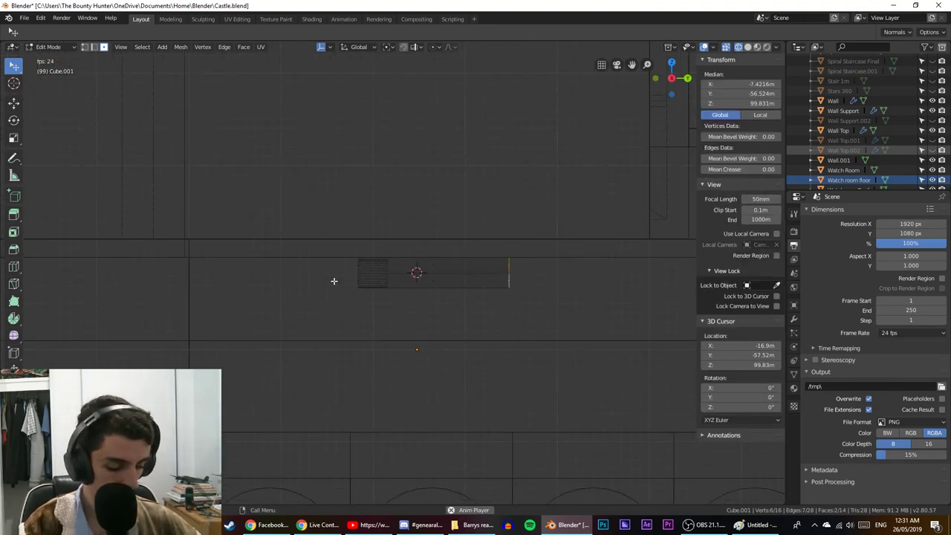
{"action": "left_click", "coordinate": [740, 94]}
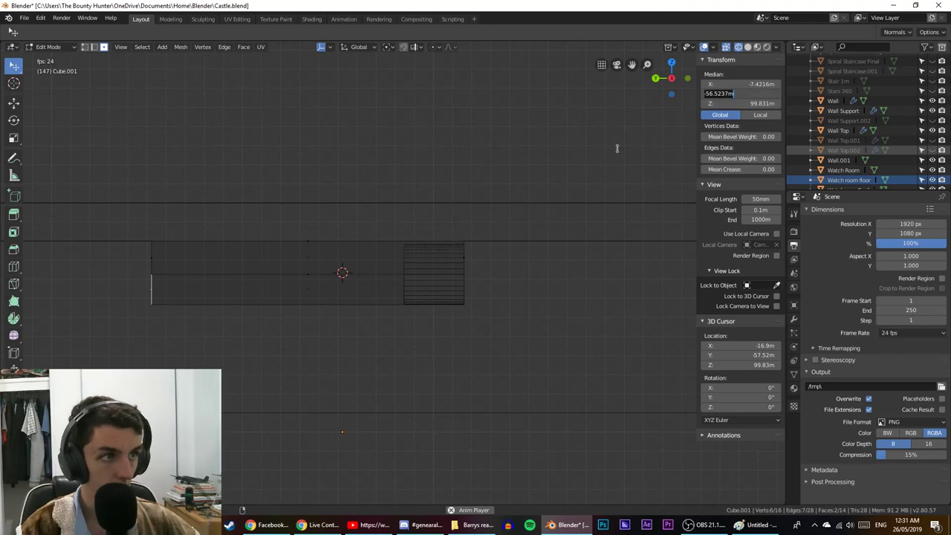
{"action": "type", "text": "-57.847m"}
{"action": "key", "text": "Return"}
{"action": "scroll", "coordinate": [489, 266], "scroll_direction": "up", "scroll_amount": 2}
{"action": "scroll", "coordinate": [489, 270], "scroll_direction": "down", "scroll_amount": 6}
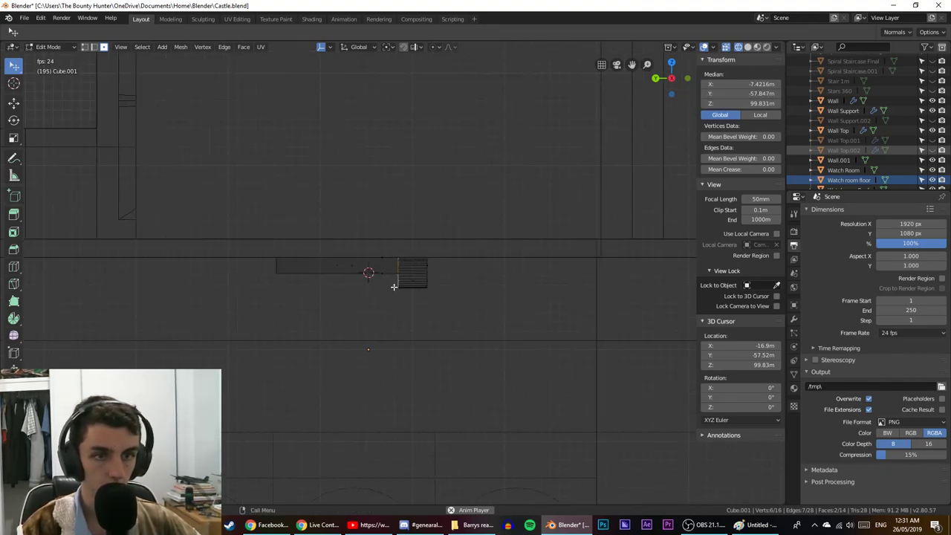
{"action": "key", "text": "ctrl+z"}
Add the remaining positive-Y end face to the selection, set the global Y to -57.847 m, and leave Edit Mode.
{"action": "left_click", "coordinate": [270, 265], "text": "shift"}
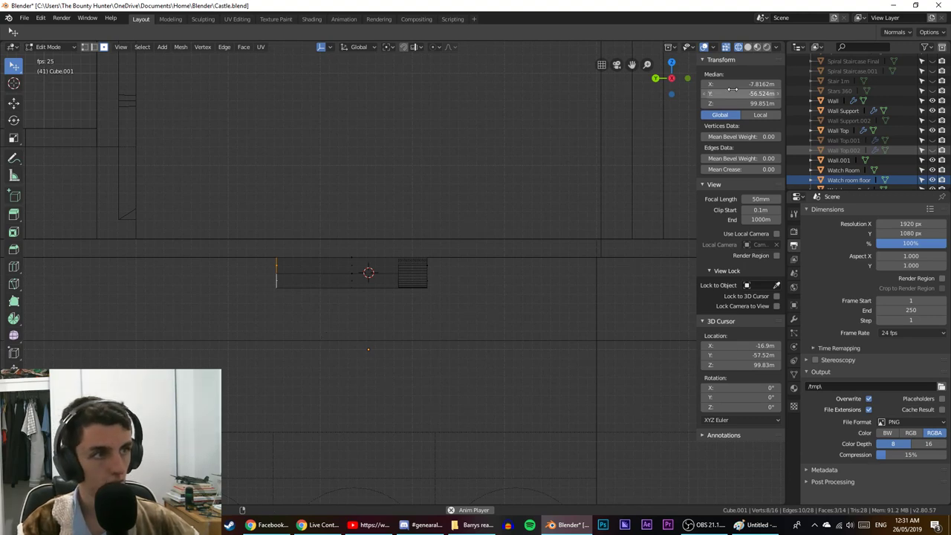
{"action": "key", "text": "ctrl+shift+z"}
{"action": "middle_click_drag", "start_coordinate": [503, 265], "coordinate": [542, 323]}
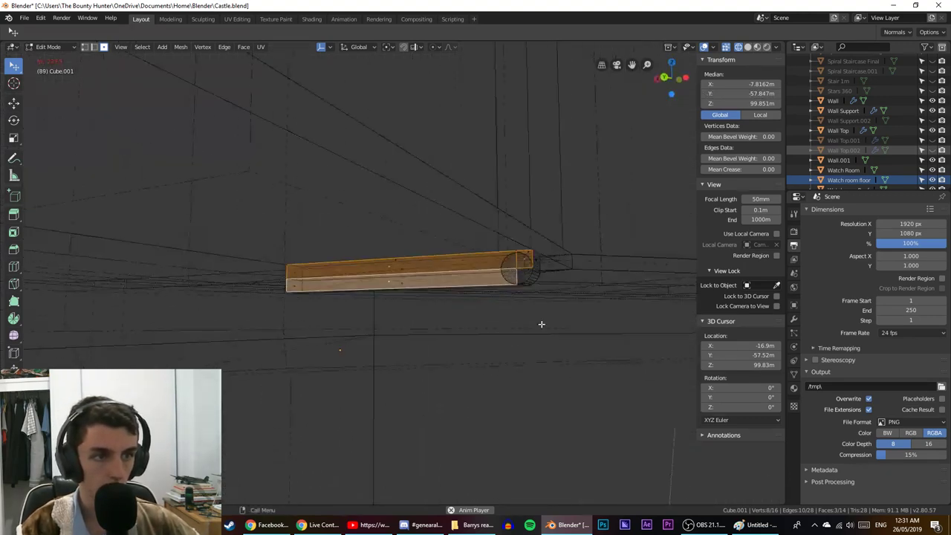
{"action": "key", "text": "Tab"}
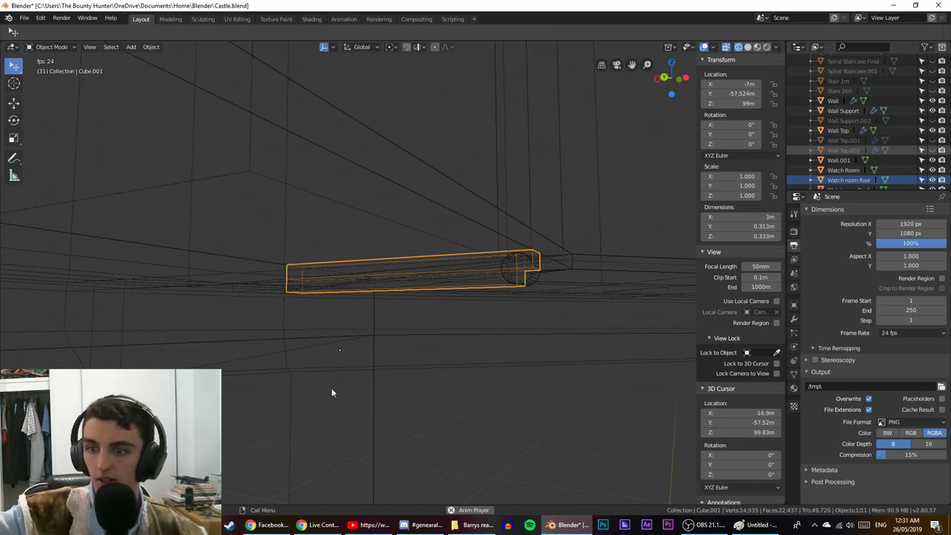
{"action": "key", "text": "alt+Tab"}
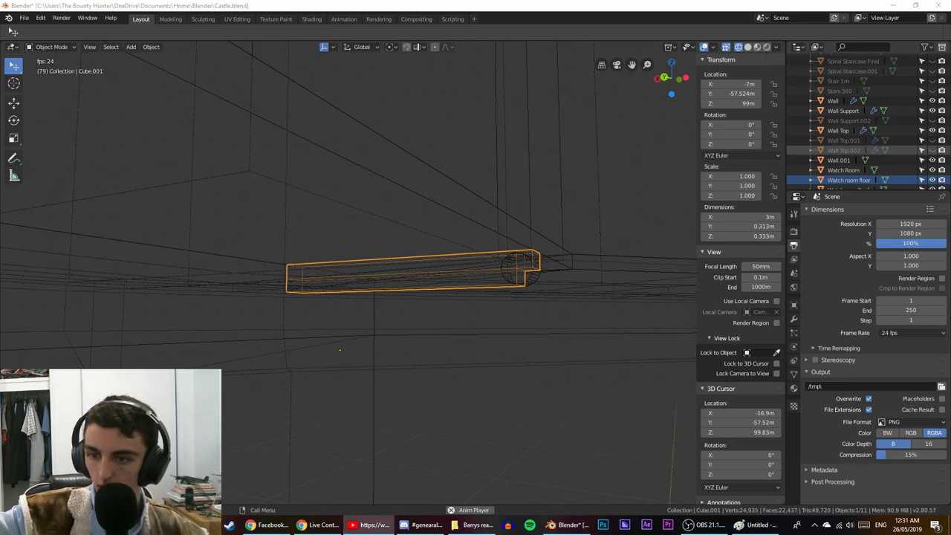
{"action": "key", "text": "alt+Tab"}
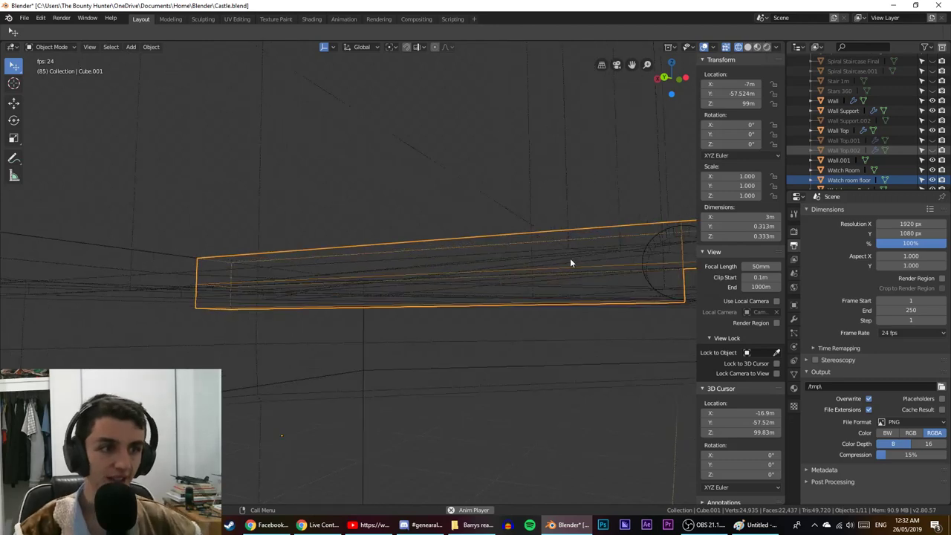
Switch the viewport to solid shading, check the cylinder against the slab, and select the stepped slab in Object Mode.
{"action": "key", "text": "Tab"}
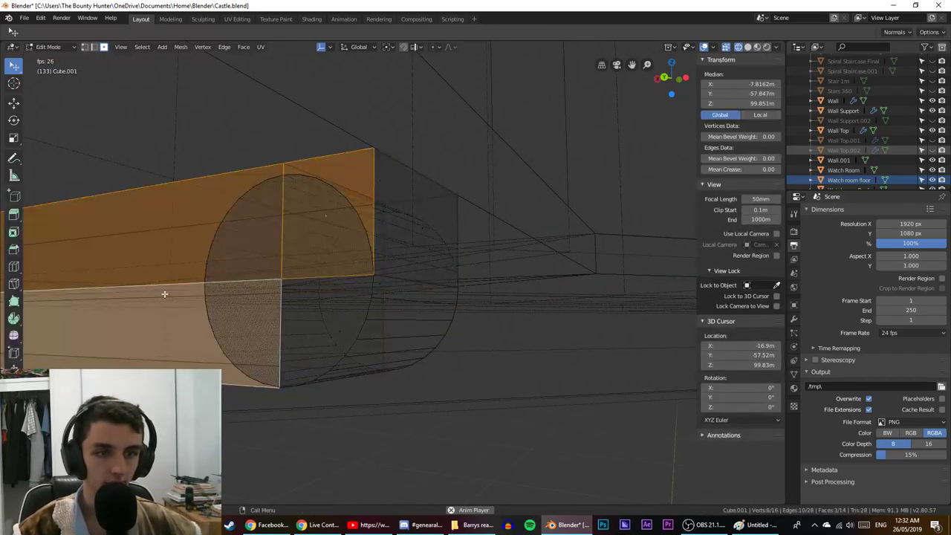
{"action": "key", "text": "Tab"}
{"action": "key", "text": "shift+z"}
{"action": "left_click", "coordinate": [361, 298]}
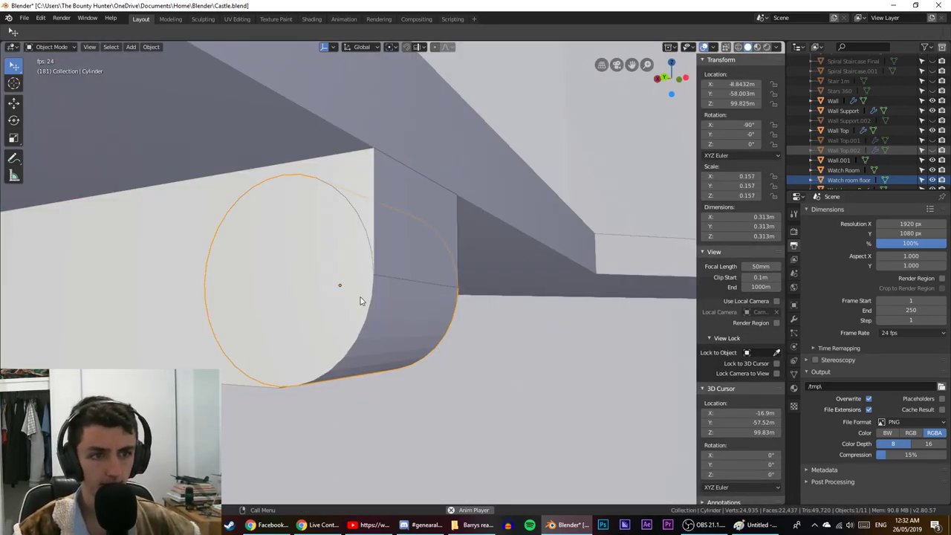
{"action": "key", "text": "Tab"}
{"action": "key", "text": "Tab"}
{"action": "left_click", "coordinate": [393, 199]}
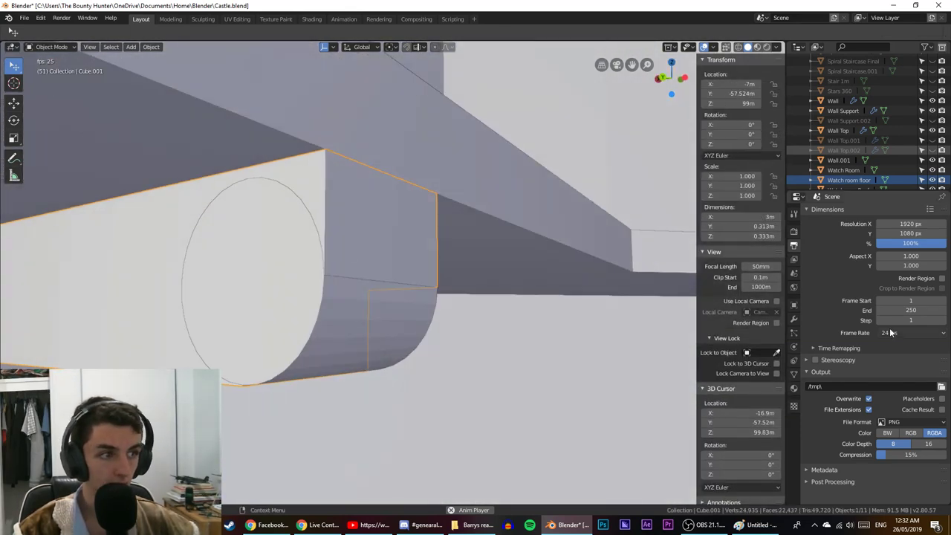
Add a Boolean modifier to the stepped slab and pick the cylinder as its target object.
{"action": "left_click", "coordinate": [793, 319]}
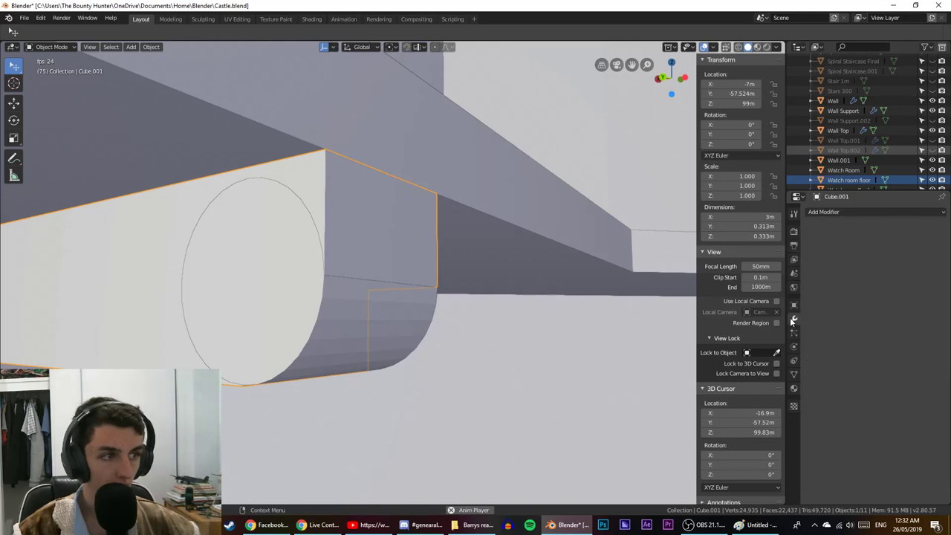
{"action": "left_click", "coordinate": [854, 214]}
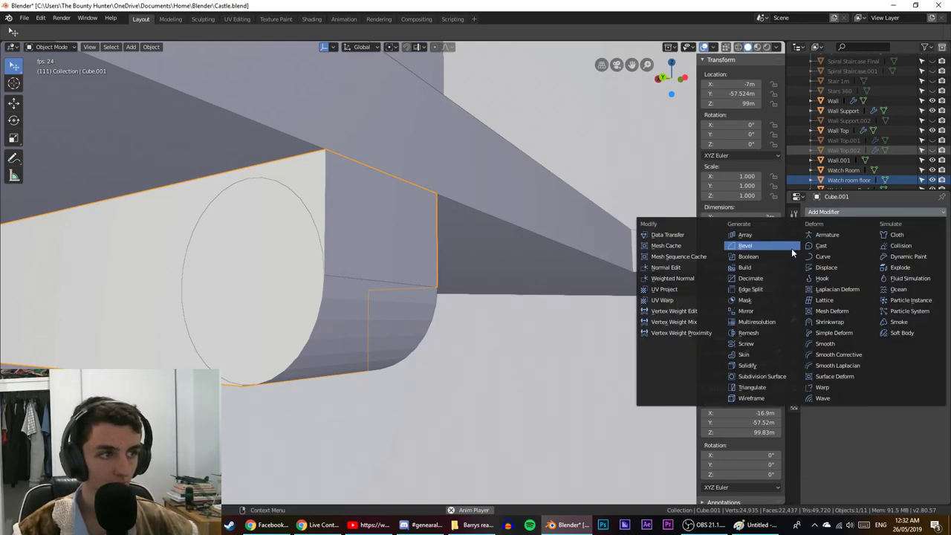
{"action": "left_click", "coordinate": [749, 256]}
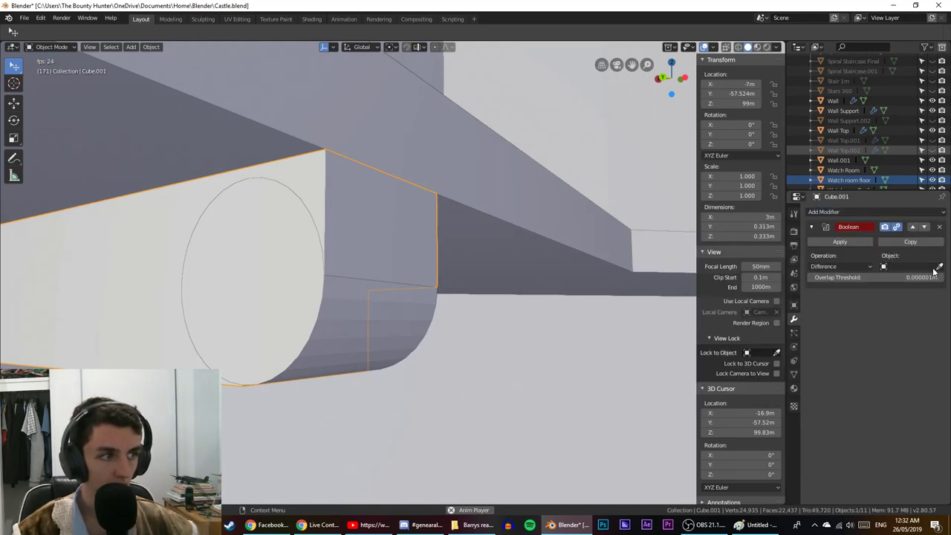
{"action": "left_click", "coordinate": [939, 266]}
{"action": "left_click", "coordinate": [358, 338]}
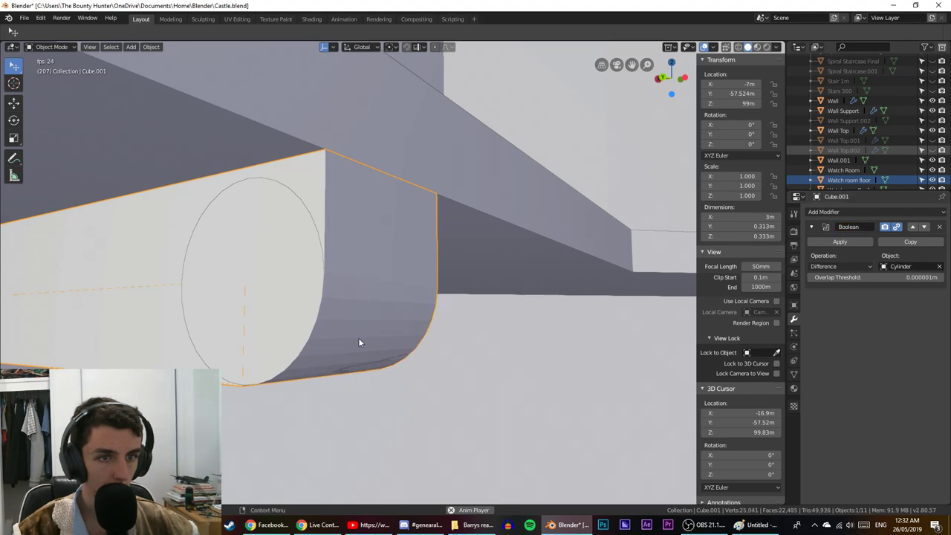
Try the Union and Intersect operations on the slab's Boolean modifier, and return it to Union.
{"action": "left_click", "coordinate": [811, 264]}
{"action": "left_click", "coordinate": [831, 291]}
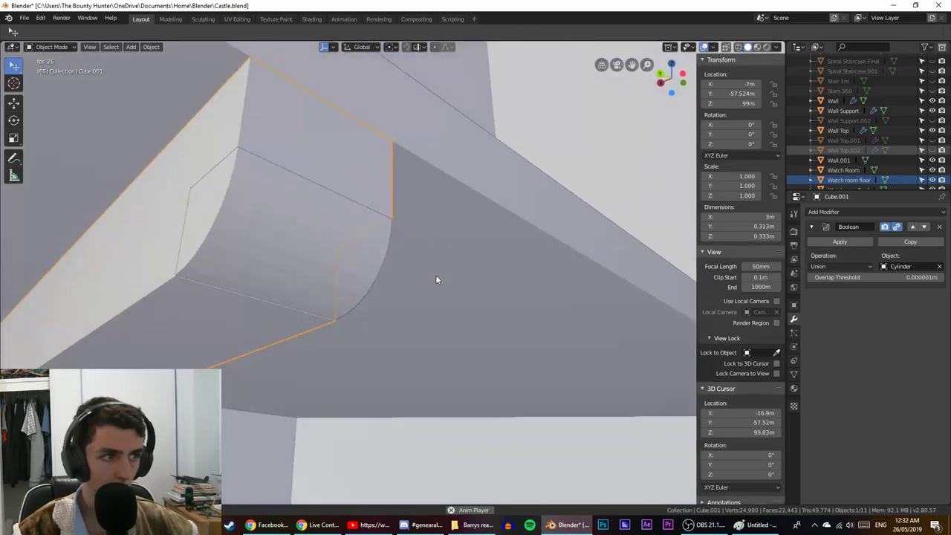
{"action": "left_click", "coordinate": [827, 265]}
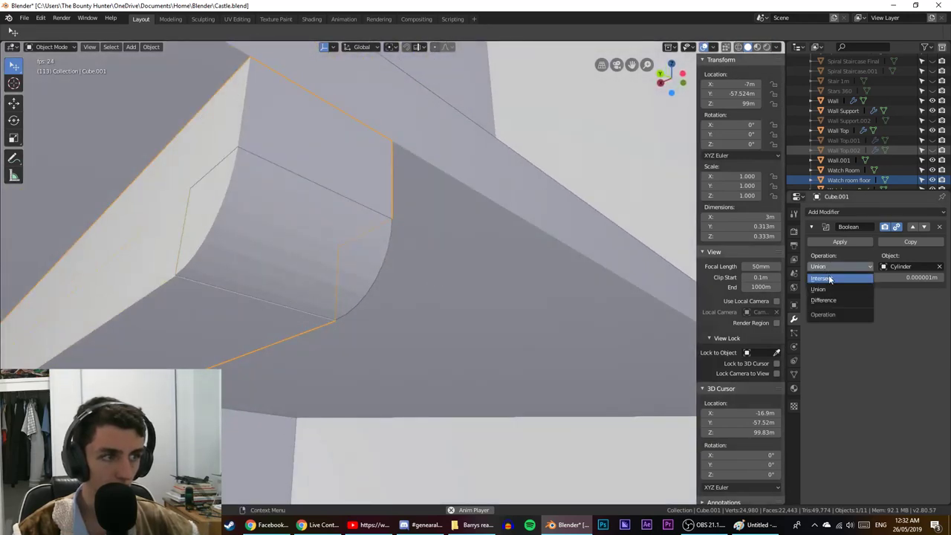
{"action": "left_click", "coordinate": [829, 273]}
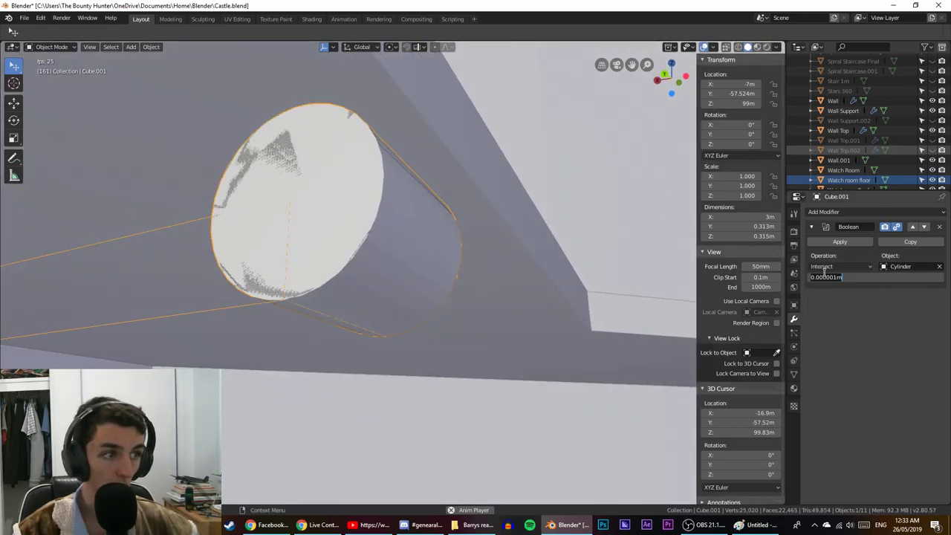
{"action": "left_click", "coordinate": [827, 267]}
{"action": "left_click", "coordinate": [827, 297]}
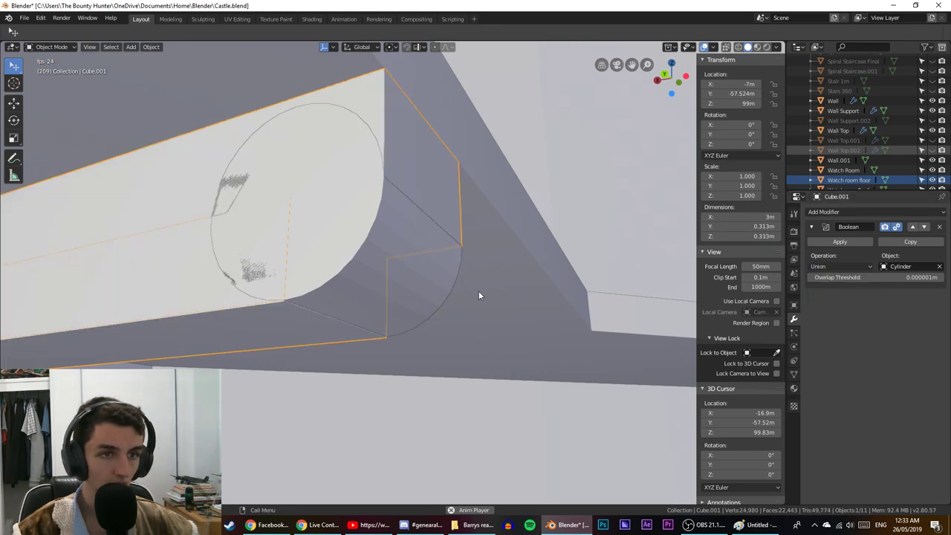
Switch the viewport to wireframe, check the cylinder against the slab, and remove the slab's Boolean modifier.
{"action": "left_click", "coordinate": [389, 309]}
{"action": "middle_click_drag", "start_coordinate": [339, 309], "coordinate": [363, 321]}
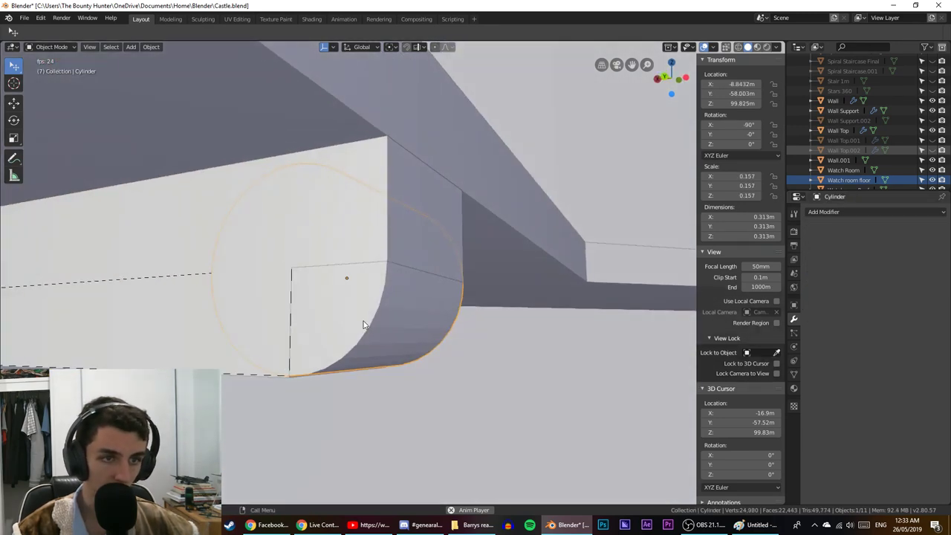
{"action": "key", "text": "shift+z"}
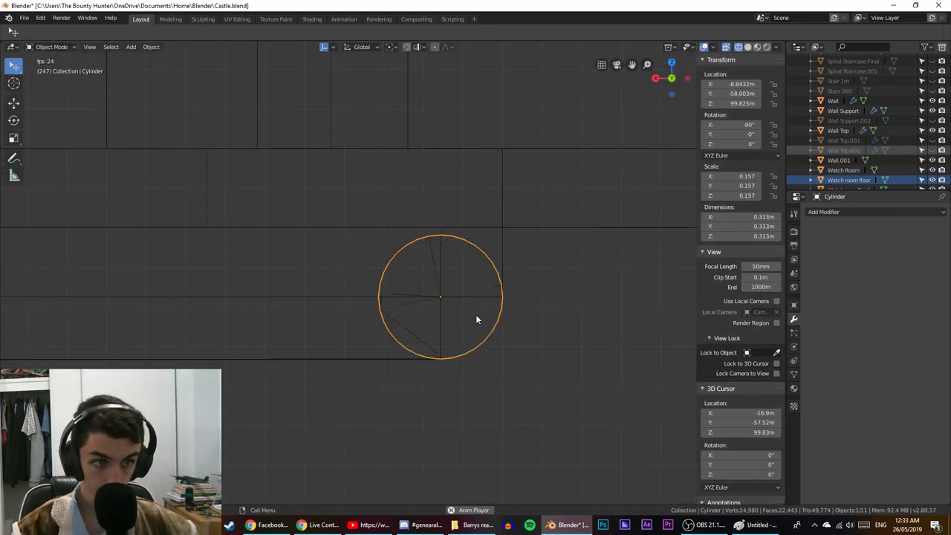
{"action": "key", "text": "Tab"}
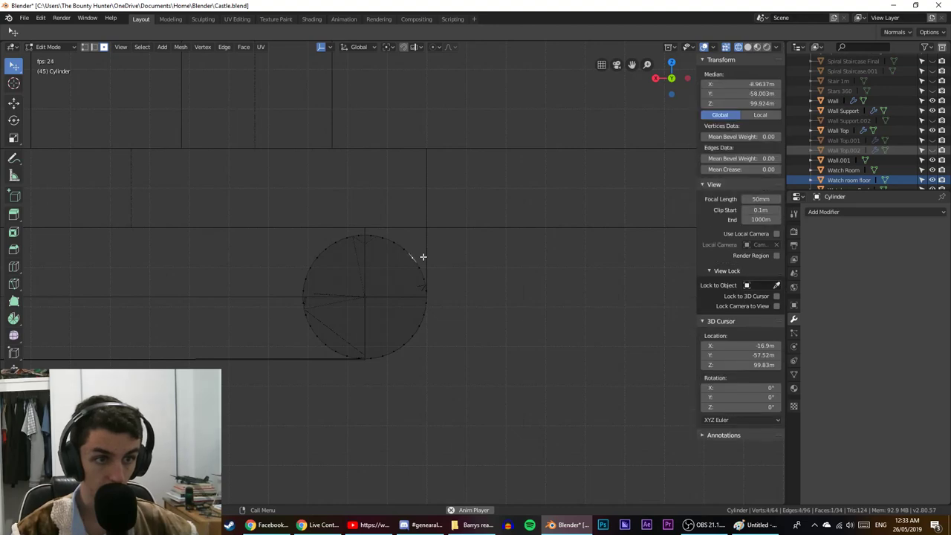
{"action": "key", "text": "Tab"}
{"action": "left_click", "coordinate": [428, 257]}
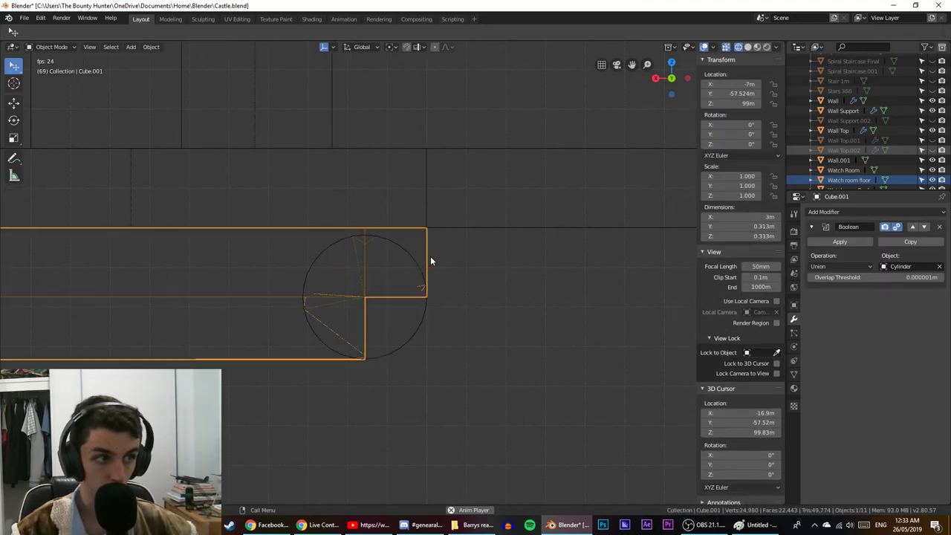
{"action": "left_click", "coordinate": [941, 228]}
Add a Boolean modifier to the cylinder with the Difference operation and the stepped slab as its target object.
{"action": "left_click", "coordinate": [418, 315]}
{"action": "left_click", "coordinate": [832, 211]}
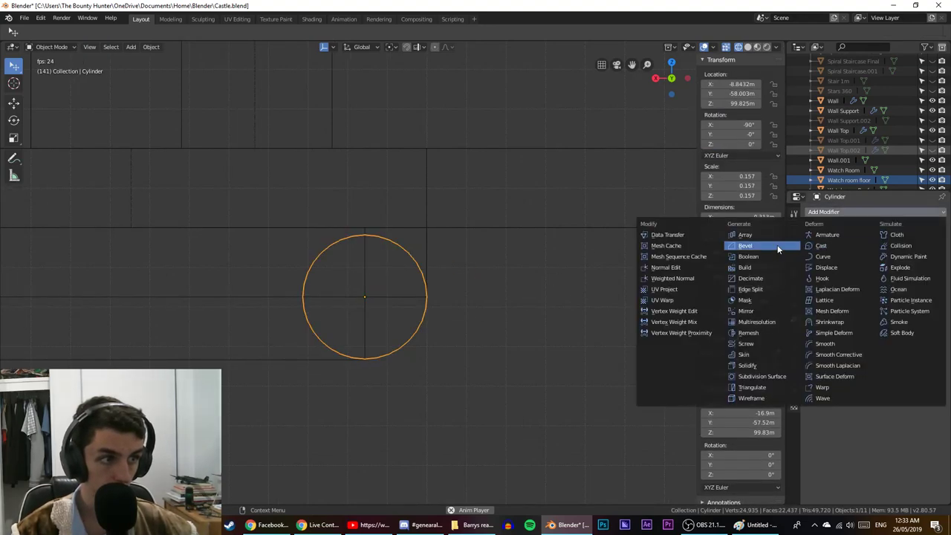
{"action": "left_click", "coordinate": [772, 256]}
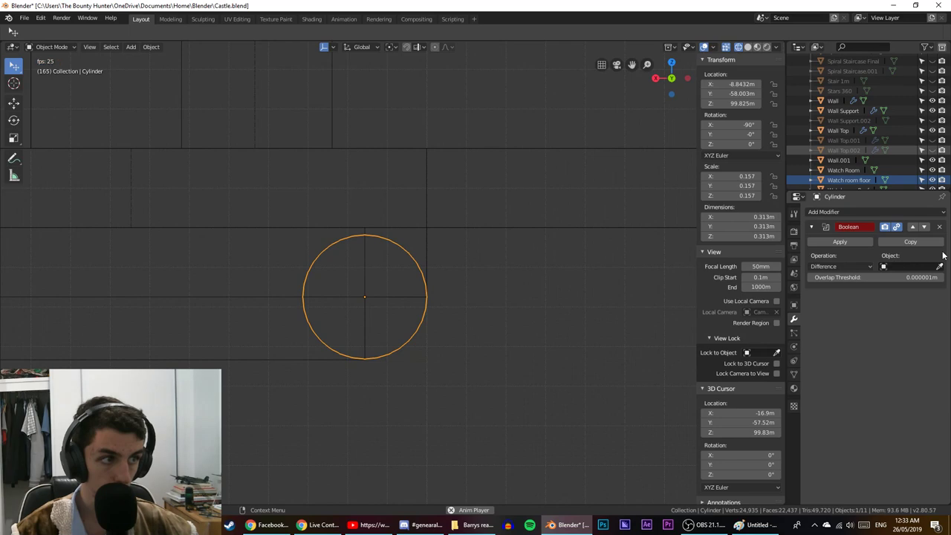
{"action": "left_click", "coordinate": [259, 287]}
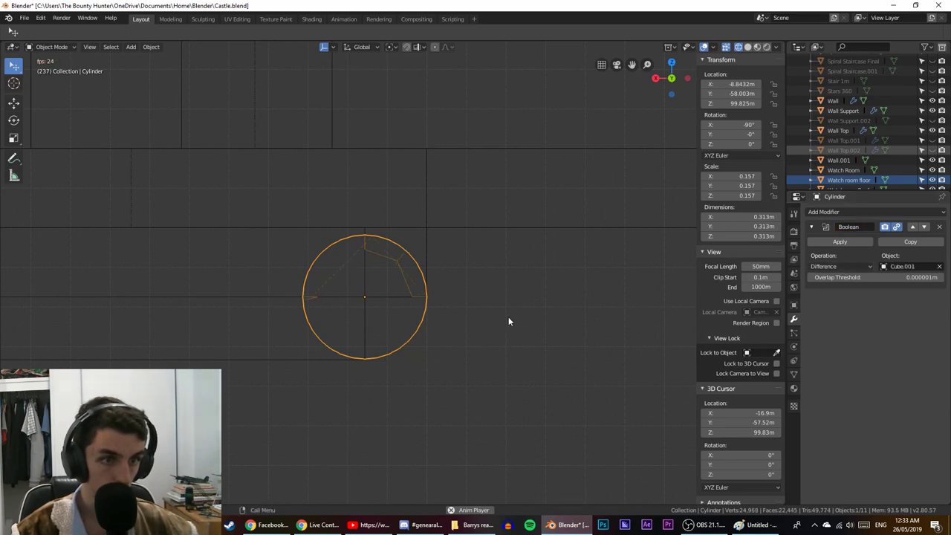
Try rotating the cylinder in the back view.
{"action": "middle_click_drag", "start_coordinate": [509, 317], "coordinate": [450, 320]}
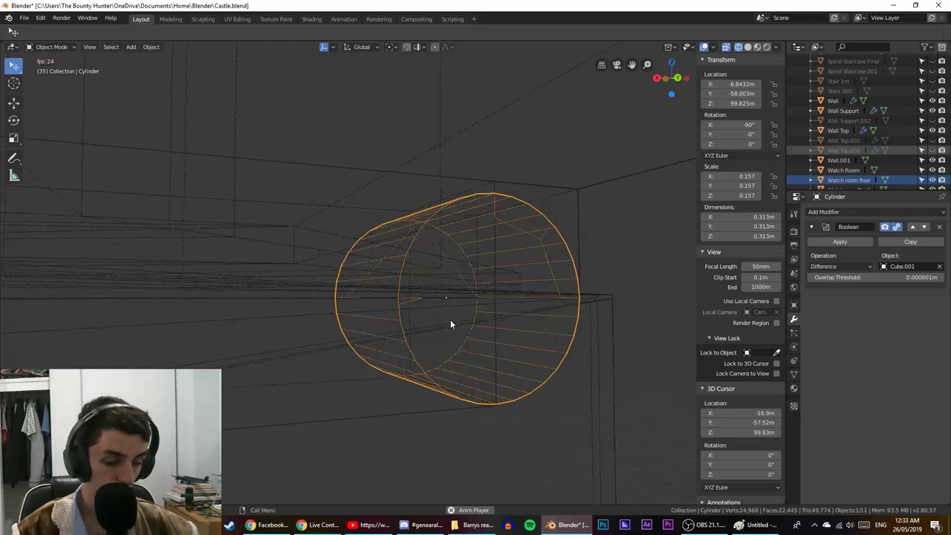
{"action": "key", "text": "KP_3"}
{"action": "key", "text": "KP_1"}
{"action": "key", "text": "KP_1"}
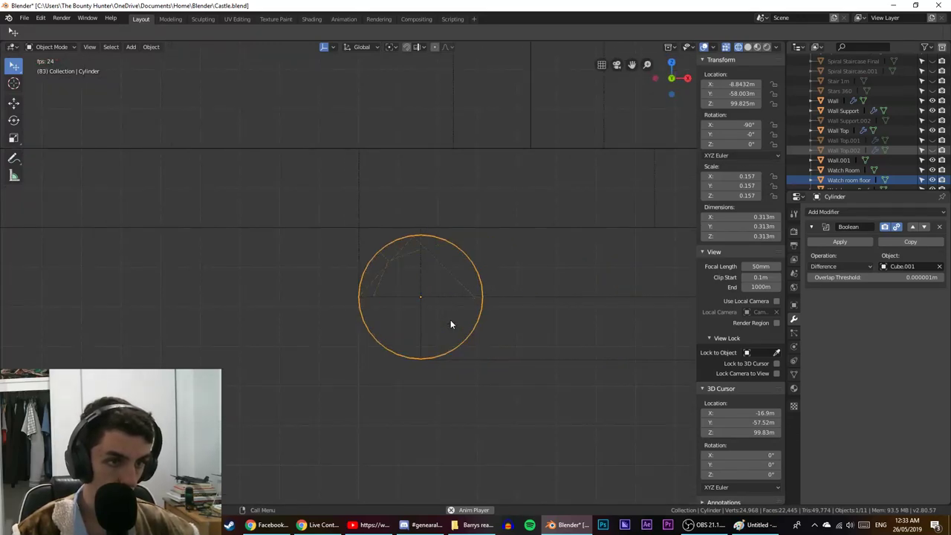
{"action": "scroll", "coordinate": [511, 273], "scroll_direction": "up", "scroll_amount": 5}
{"action": "key", "text": "r"}
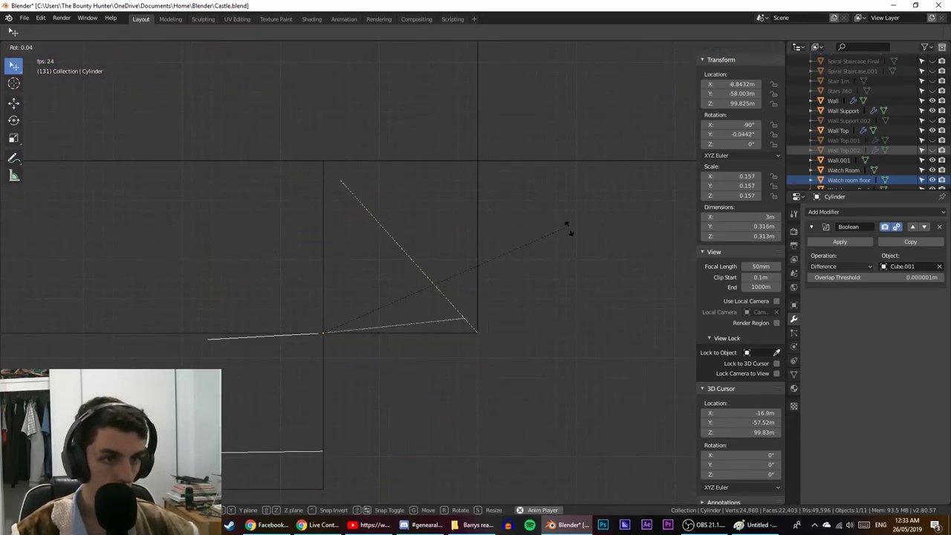
{"action": "right_click", "coordinate": [573, 235]}
Try the Individual Origins pivot, restore Bounding Box Center, and try rotating the cylinder about that pivot.
{"action": "key", "text": "shift+z"}
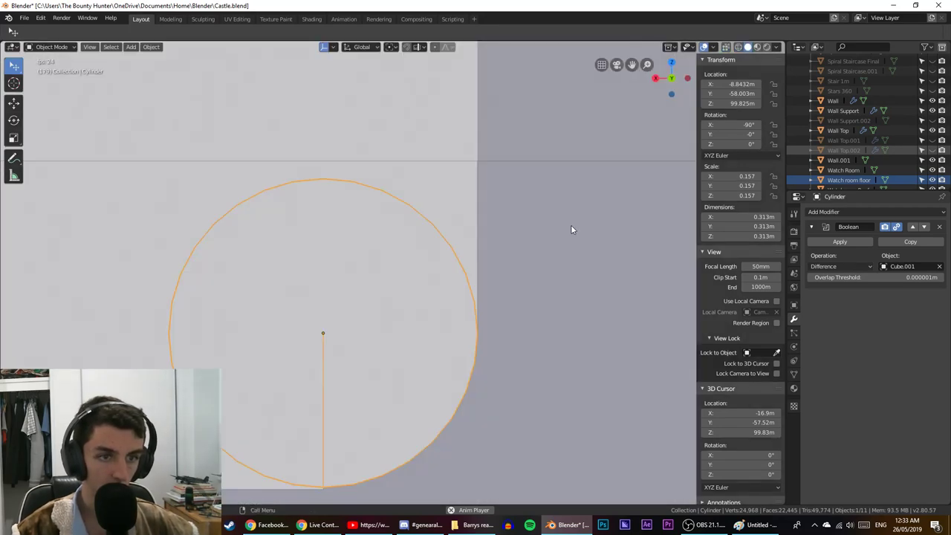
{"action": "key", "text": "shift+z"}
{"action": "left_click", "coordinate": [393, 49]}
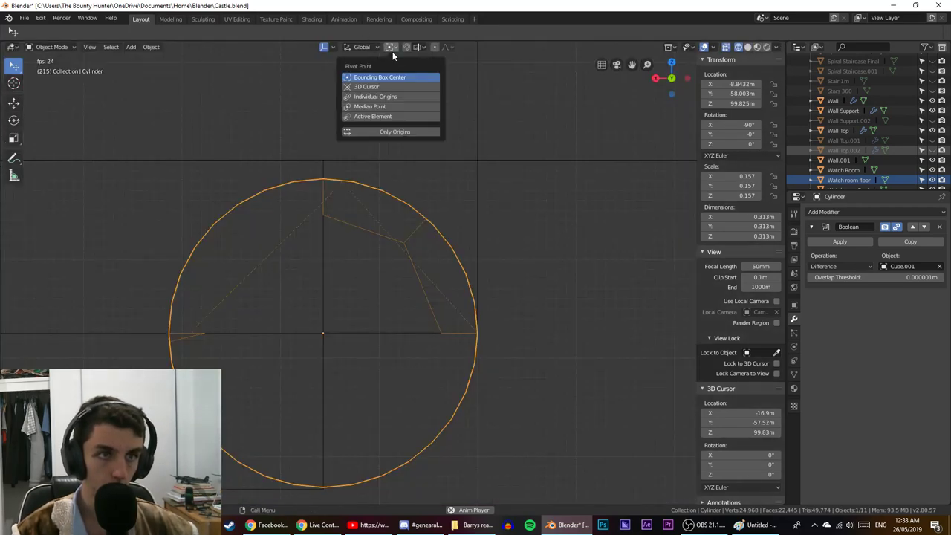
{"action": "left_click", "coordinate": [388, 95]}
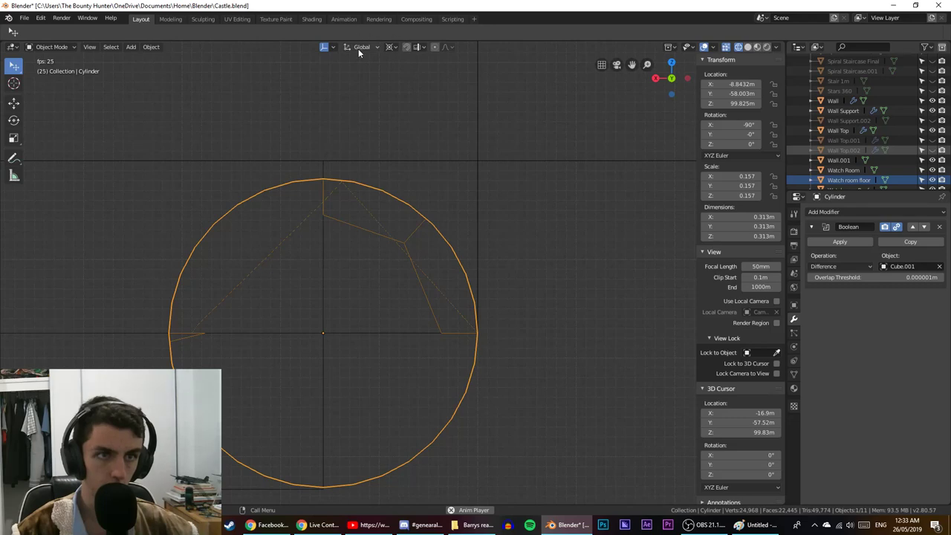
{"action": "left_click", "coordinate": [390, 47]}
{"action": "left_click", "coordinate": [387, 77]}
{"action": "key", "text": "r"}
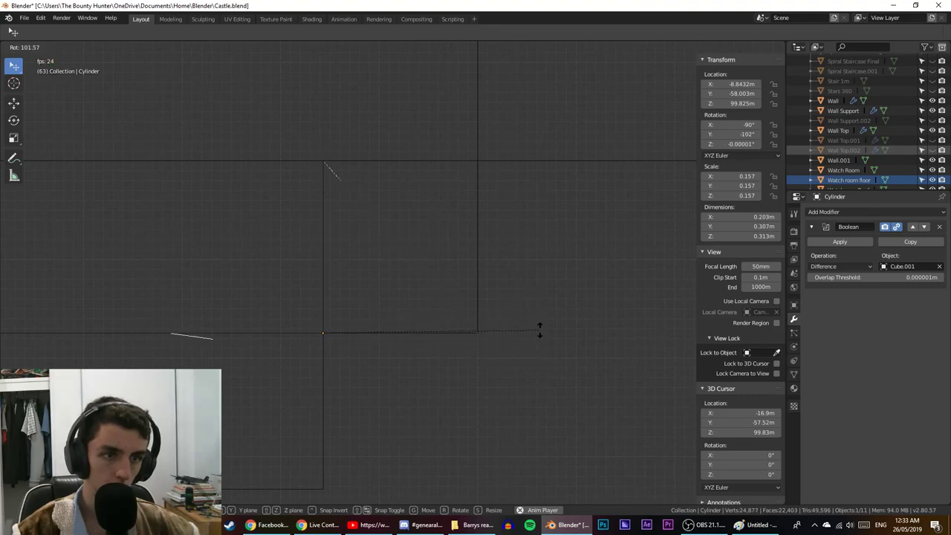
{"action": "right_click", "coordinate": [489, 207]}
Check the cylinder's overlap with the slab from several angles and remove the cylinder's Boolean modifier.
{"action": "scroll", "coordinate": [490, 207], "scroll_direction": "down", "scroll_amount": 10}
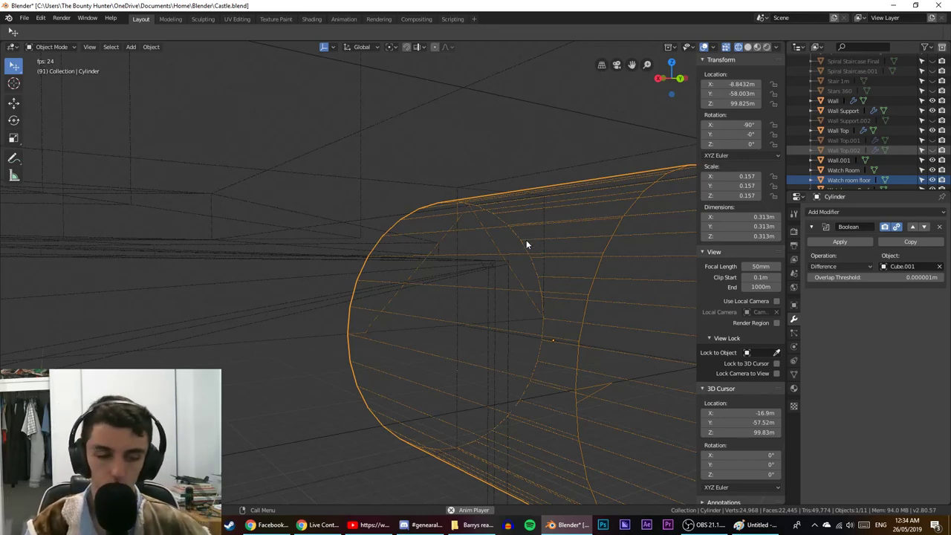
{"action": "middle_click_drag", "start_coordinate": [257, 271], "coordinate": [374, 311]}
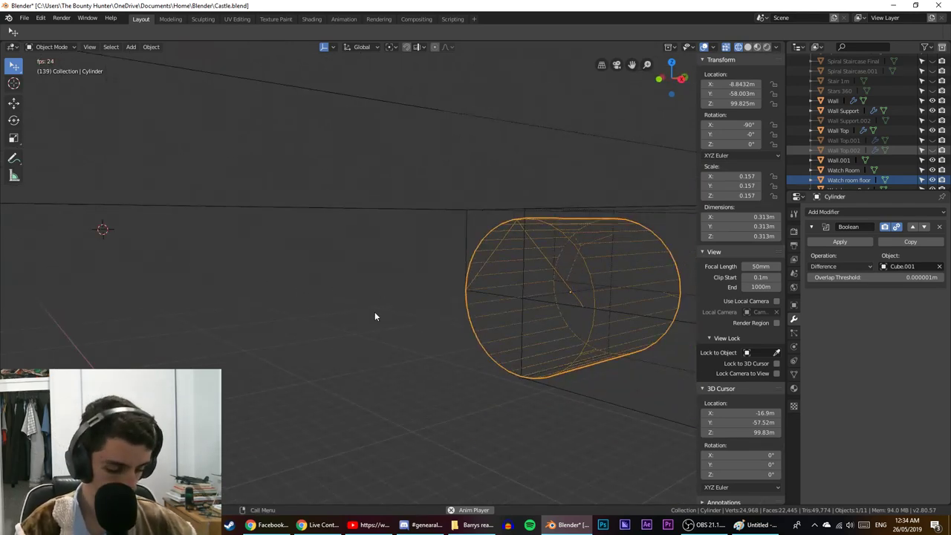
{"action": "key", "text": "KP_1"}
{"action": "key", "text": "KP_3"}
{"action": "key", "text": "KP_1"}
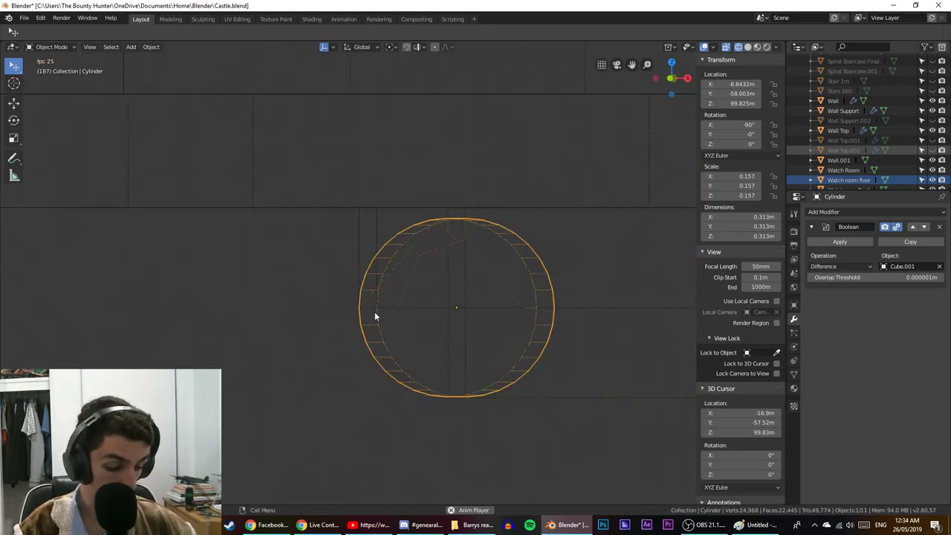
{"action": "key", "text": "ctrl+KP_1"}
{"action": "scroll", "coordinate": [439, 285], "scroll_direction": "down", "scroll_amount": 4}
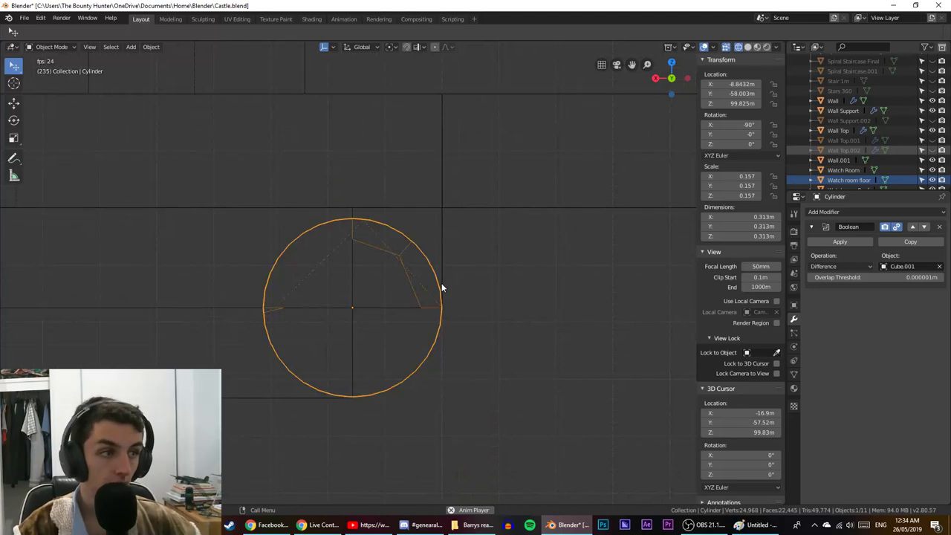
{"action": "left_click", "coordinate": [940, 227]}
Open the cylinder for mesh editing, clear the selection, and select the side faces of its upper half.
{"action": "middle_click_drag", "start_coordinate": [529, 297], "coordinate": [435, 294]}
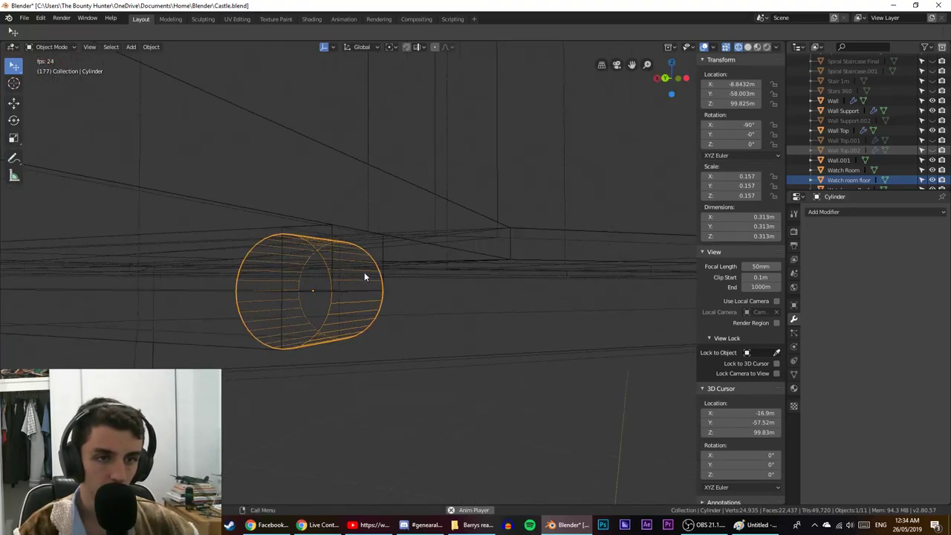
{"action": "left_click", "coordinate": [382, 256]}
{"action": "left_click", "coordinate": [331, 311]}
{"action": "key", "text": "Tab"}
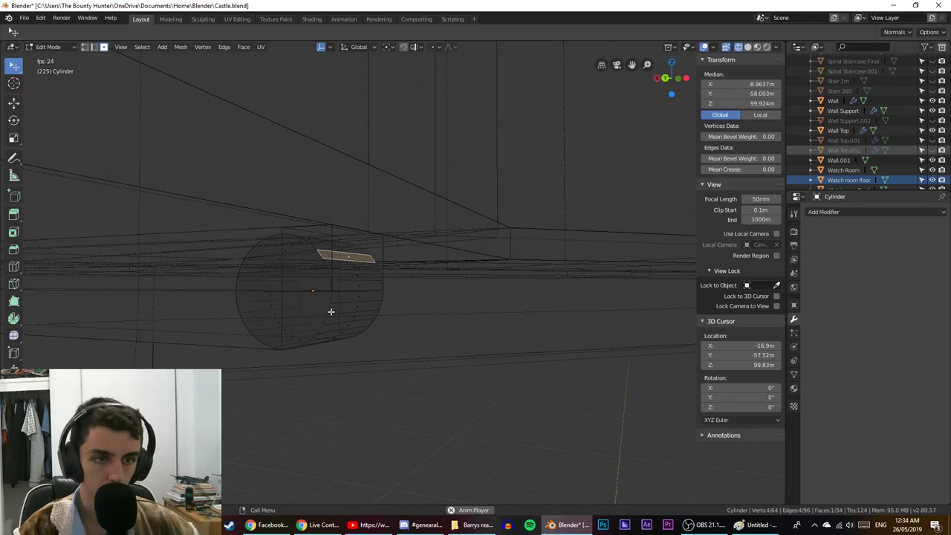
{"action": "middle_click_drag", "start_coordinate": [329, 312], "coordinate": [289, 295]}
{"action": "key", "text": "KP_3"}
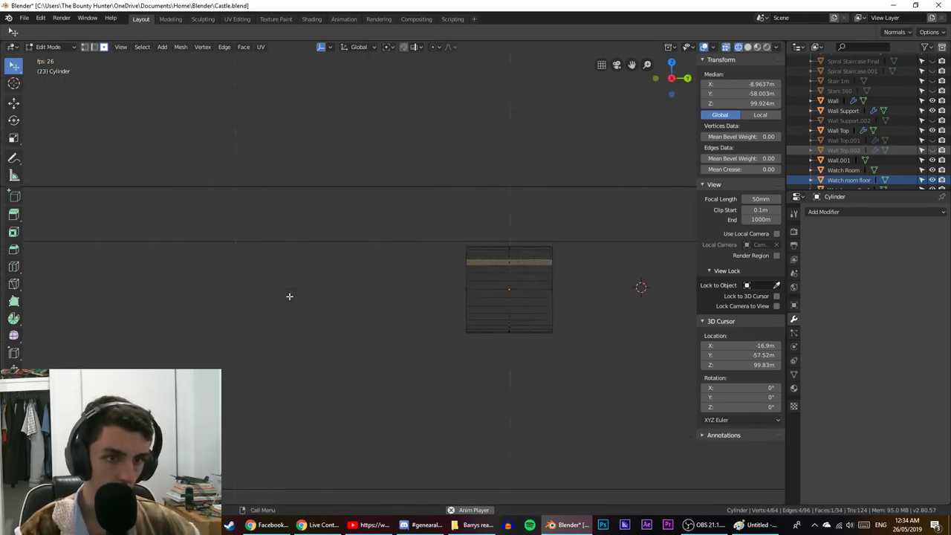
{"action": "scroll", "coordinate": [290, 297], "scroll_direction": "up", "scroll_amount": 3}
{"action": "middle_click_drag", "start_coordinate": [398, 312], "coordinate": [260, 335], "text": "shift"}
{"action": "key", "text": "alt+a"}
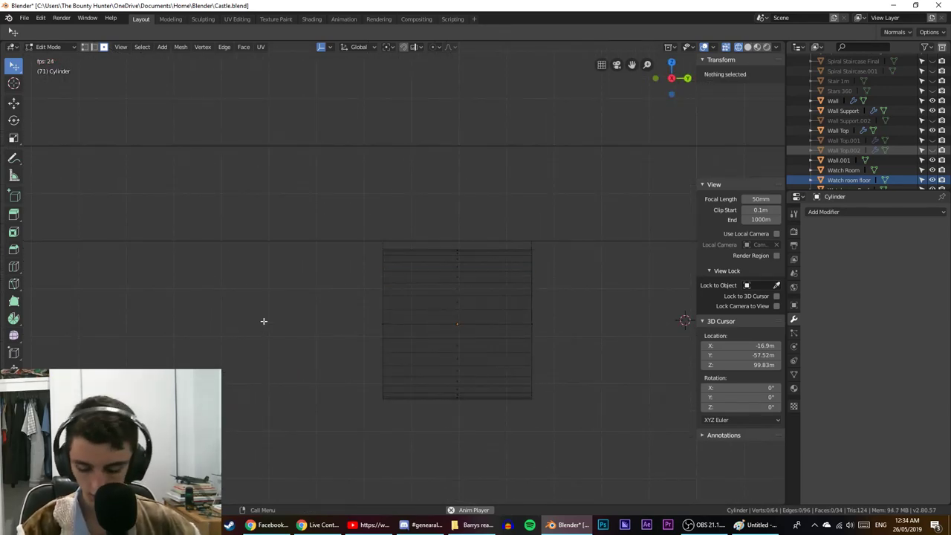
{"action": "key", "text": "b"}
{"action": "left_click_drag", "start_coordinate": [341, 212], "coordinate": [599, 318]}
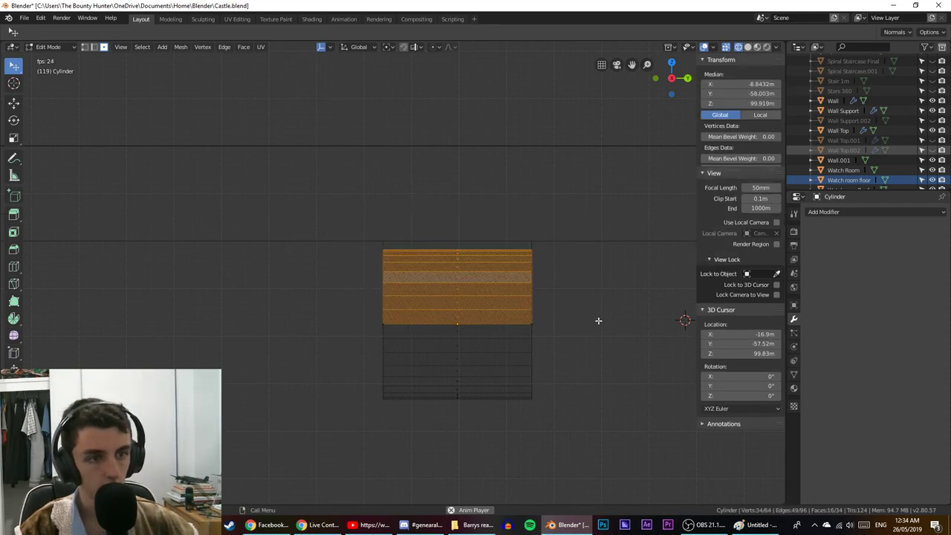
Try deleting the edges of the selected upper half, and undo the deletion.
{"action": "middle_click_drag", "start_coordinate": [599, 318], "coordinate": [515, 334]}
{"action": "key", "text": "x"}
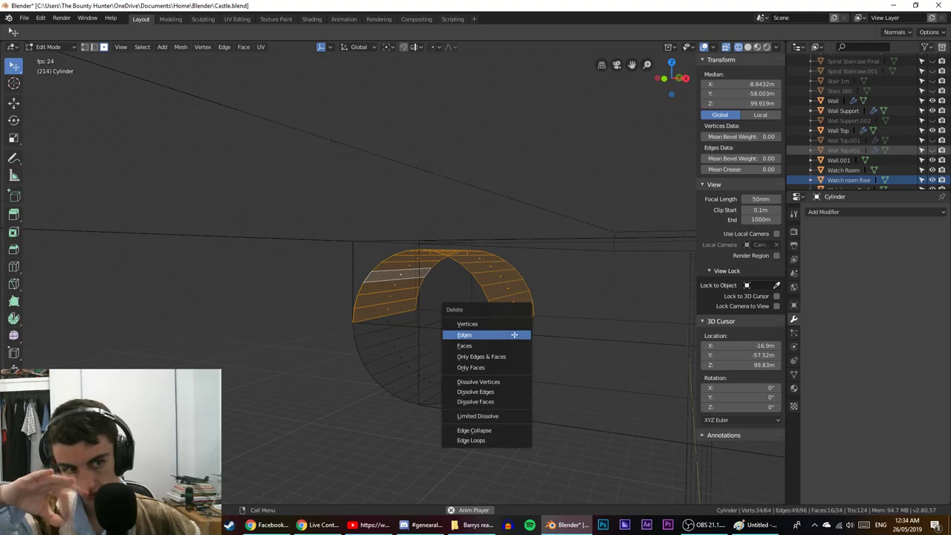
{"action": "left_click", "coordinate": [513, 335]}
{"action": "middle_click_drag", "start_coordinate": [488, 342], "coordinate": [584, 323]}
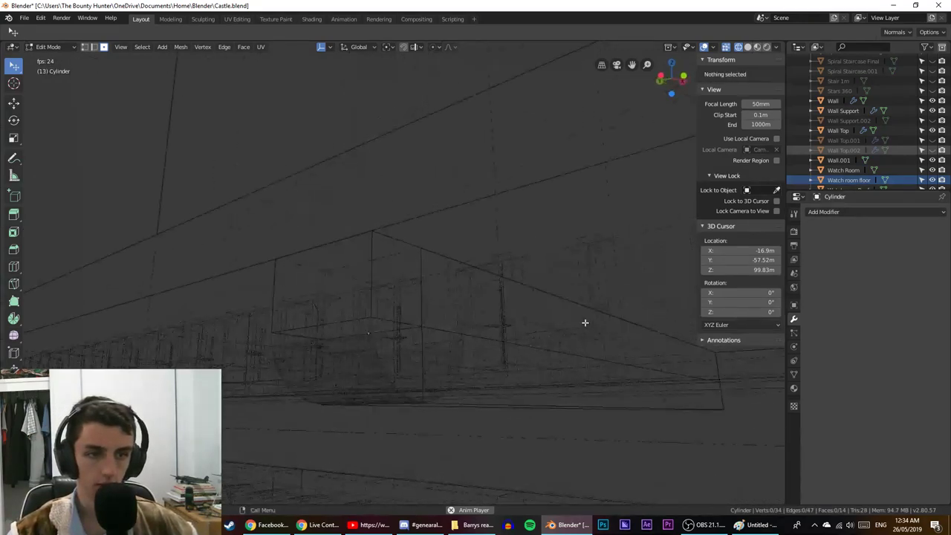
{"action": "key", "text": "ctrl+z"}
Delete the selected upper side faces of the cylinder and select the circular cap at its negative-Y end.
{"action": "key", "text": "x"}
{"action": "left_click", "coordinate": [511, 344]}
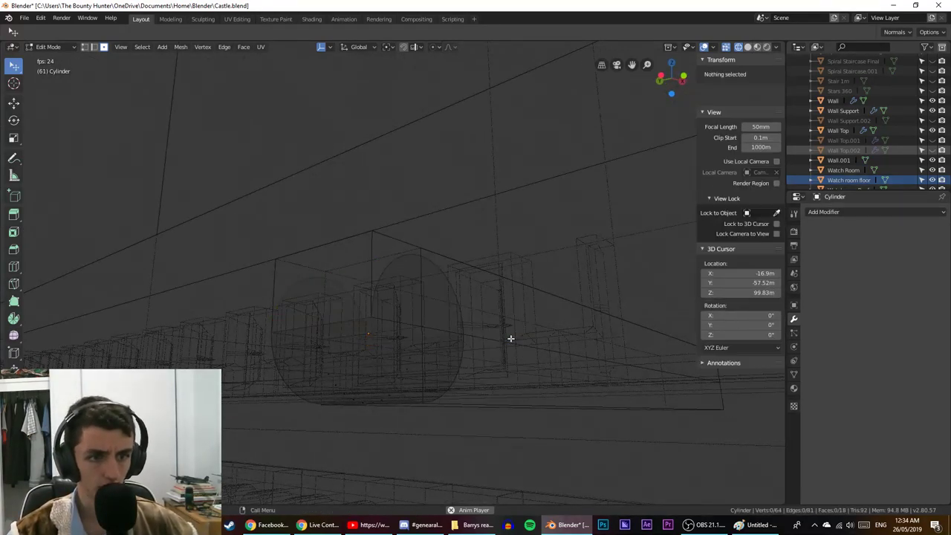
{"action": "middle_click_drag", "start_coordinate": [510, 335], "coordinate": [430, 336]}
{"action": "left_click", "coordinate": [434, 321]}
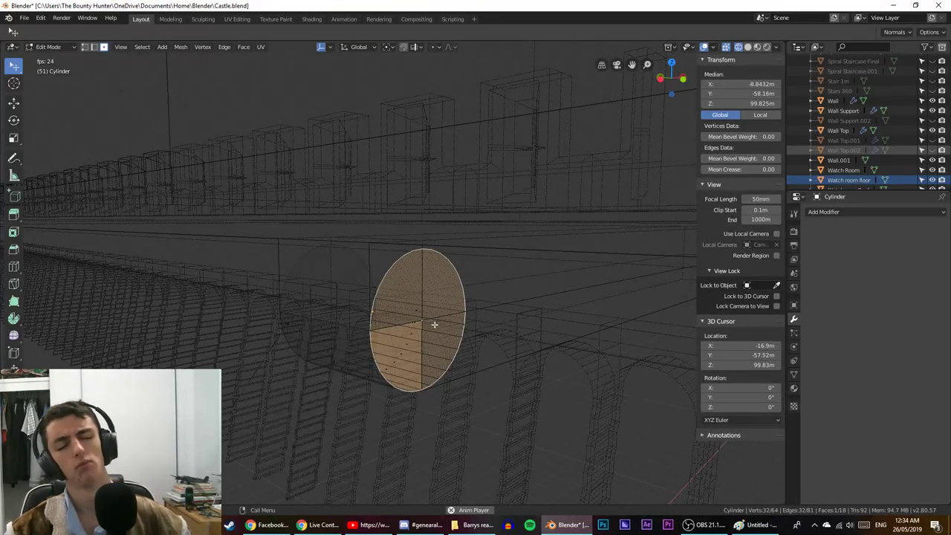
Undo back to the selected side faces of the cylinder's upper half and delete those faces again.
{"action": "key", "text": "ctrl+z"}
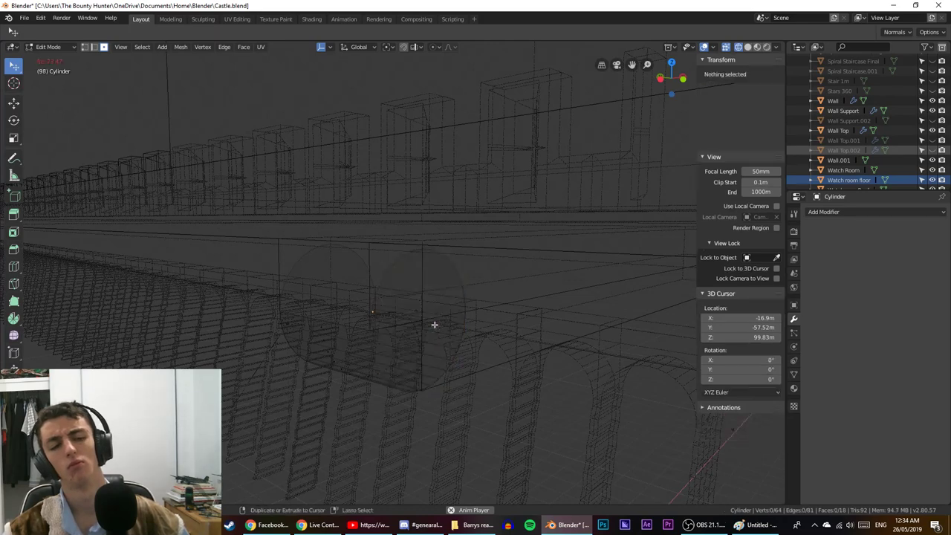
{"action": "key", "text": "ctrl+z"}
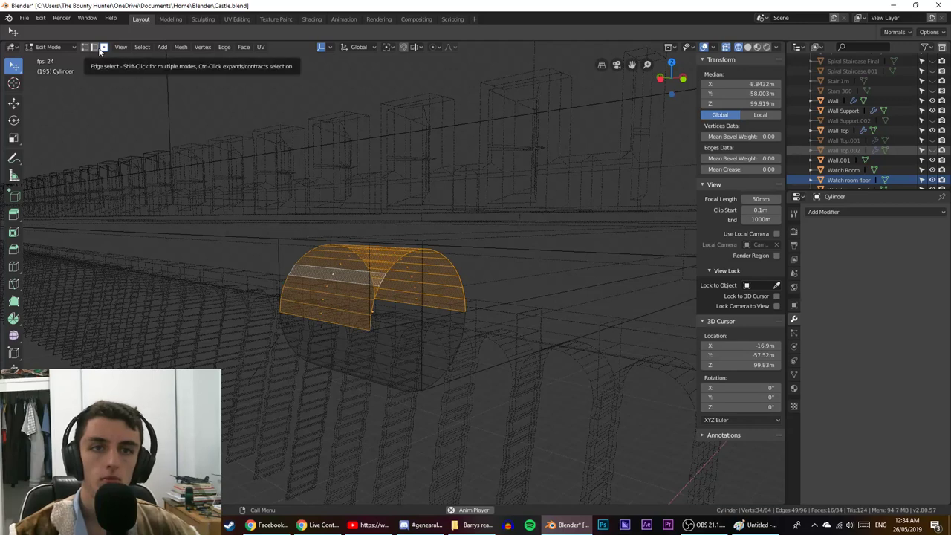
{"action": "key", "text": "x"}
{"action": "left_click", "coordinate": [367, 225]}
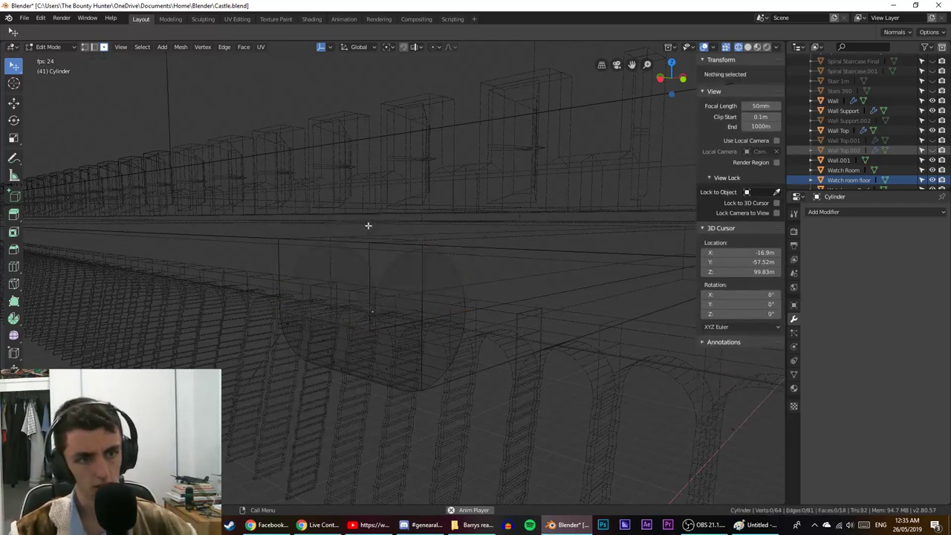
From the top view, box-select the remaining side faces on the cylinder's positive-X half and delete them.
{"action": "key", "text": "KP_Divide"}
{"action": "middle_click_drag", "start_coordinate": [368, 225], "coordinate": [287, 259]}
{"action": "key", "text": "KP_Divide"}
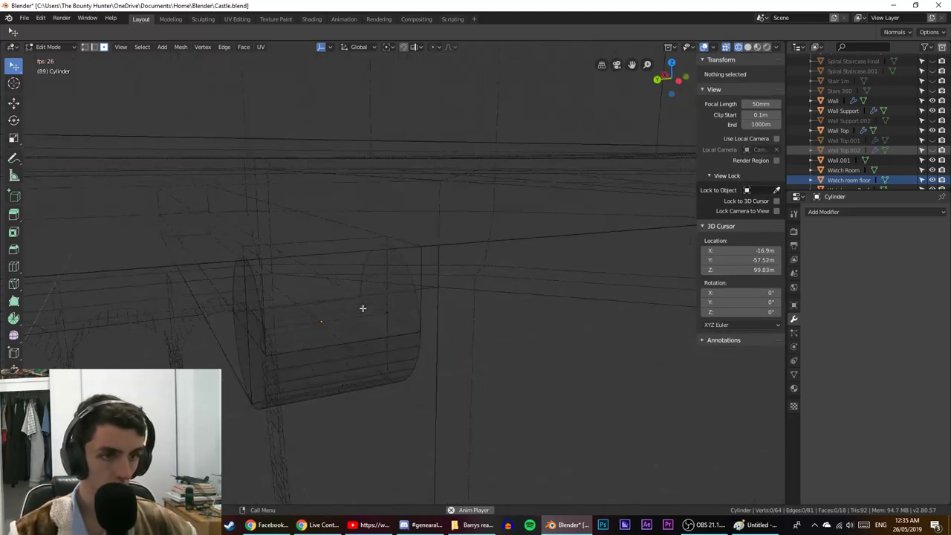
{"action": "key", "text": "KP_7"}
{"action": "key", "text": "ctrl+KP_7"}
{"action": "key", "text": "KP_7"}
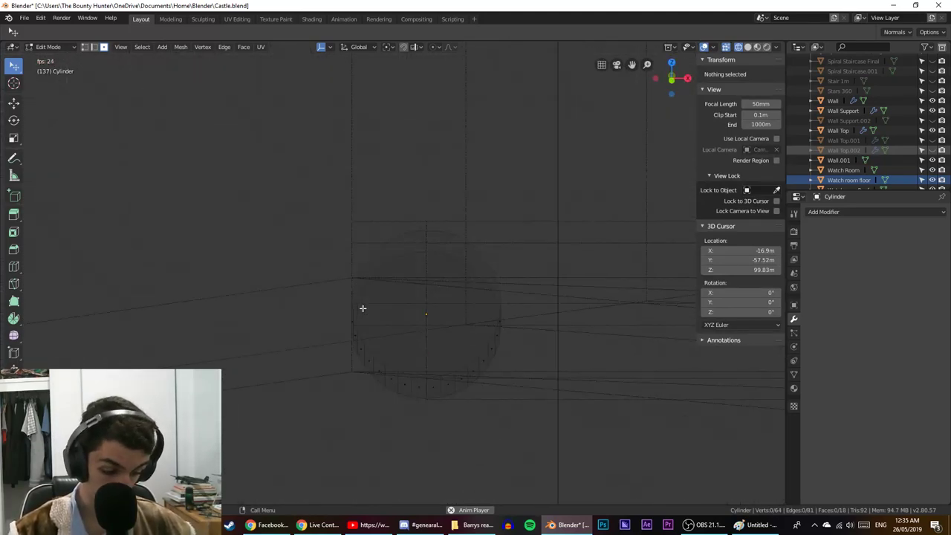
{"action": "middle_click_drag", "start_coordinate": [572, 214], "coordinate": [516, 322], "text": "shift"}
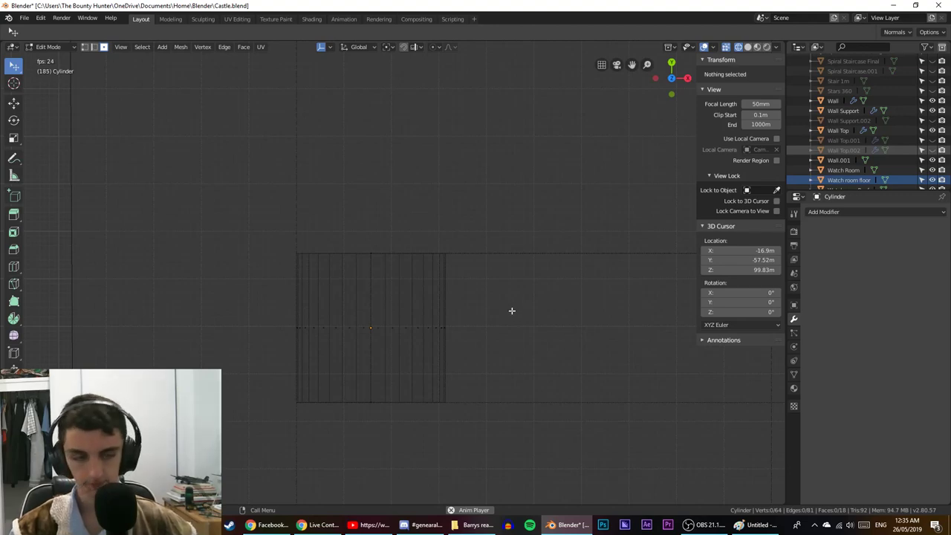
{"action": "key", "text": "b"}
{"action": "left_click_drag", "start_coordinate": [376, 223], "coordinate": [501, 442]}
{"action": "key", "text": "b"}
{"action": "key", "text": "Escape"}
{"action": "key", "text": "b"}
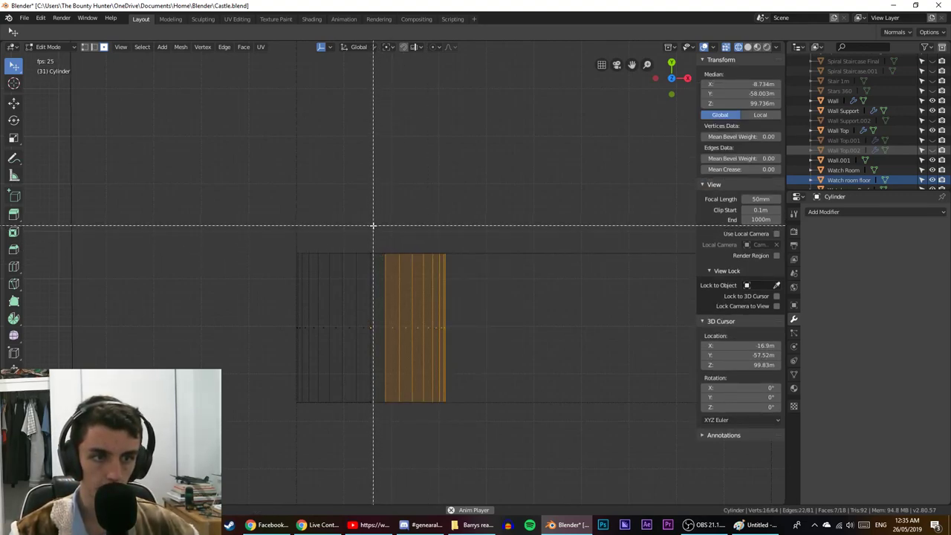
{"action": "left_click_drag", "start_coordinate": [372, 228], "coordinate": [510, 424]}
{"action": "middle_click_drag", "start_coordinate": [510, 425], "coordinate": [478, 282]}
{"action": "key", "text": "x"}
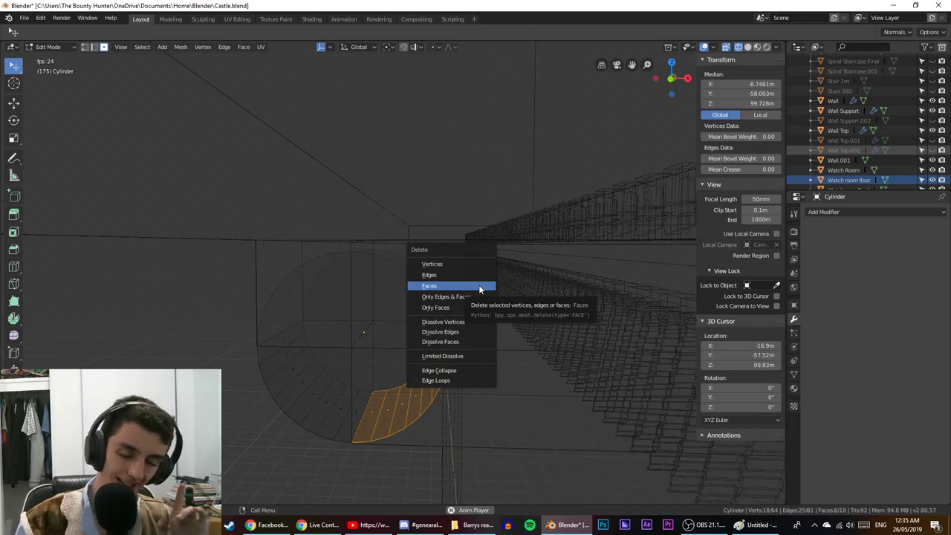
{"action": "left_click", "coordinate": [480, 287]}
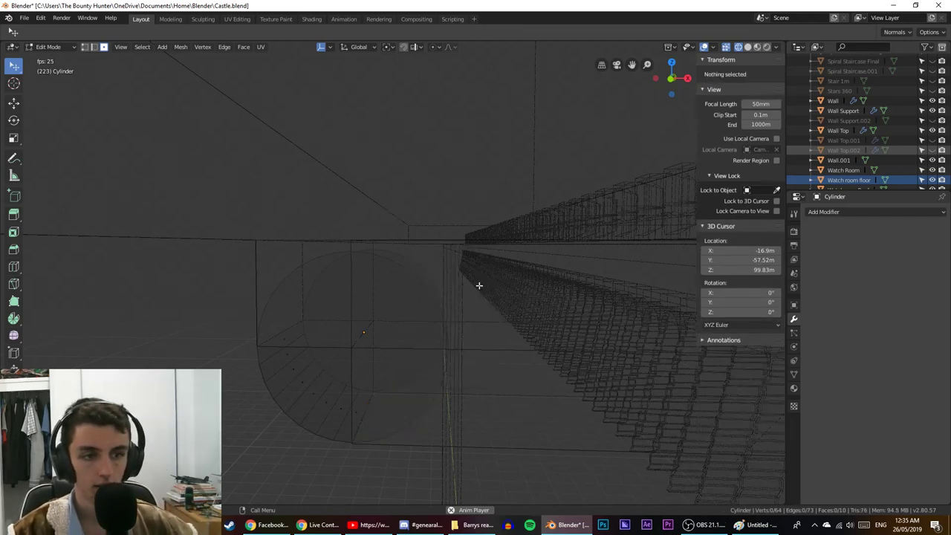
Examine the cylinder's remaining quarter of side faces and its end caps in both object and edit mode.
{"action": "middle_click_drag", "start_coordinate": [478, 282], "coordinate": [435, 291]}
{"action": "key", "text": "Tab"}
{"action": "key", "text": "Tab"}
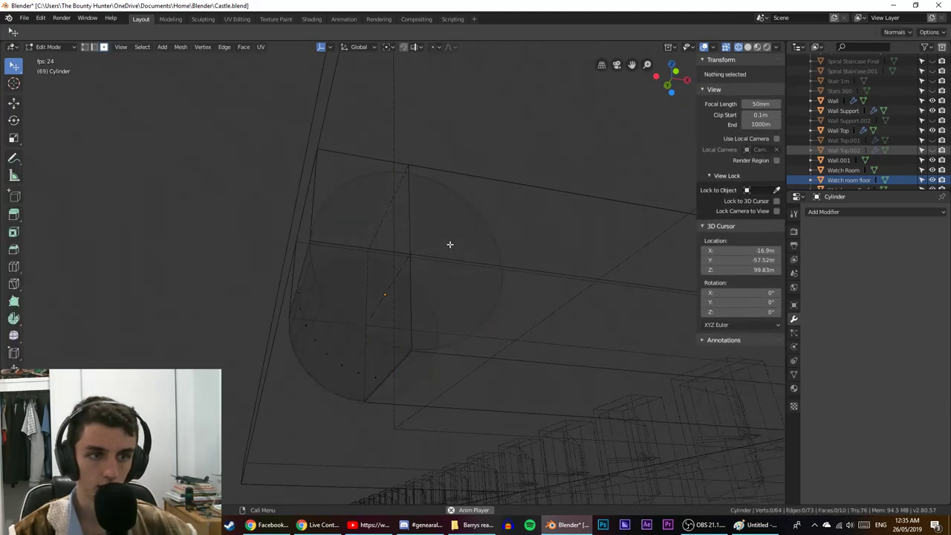
{"action": "key", "text": "Tab"}
{"action": "key", "text": "Tab"}
{"action": "middle_click_drag", "start_coordinate": [450, 244], "coordinate": [389, 265]}
{"action": "key", "text": "Tab"}
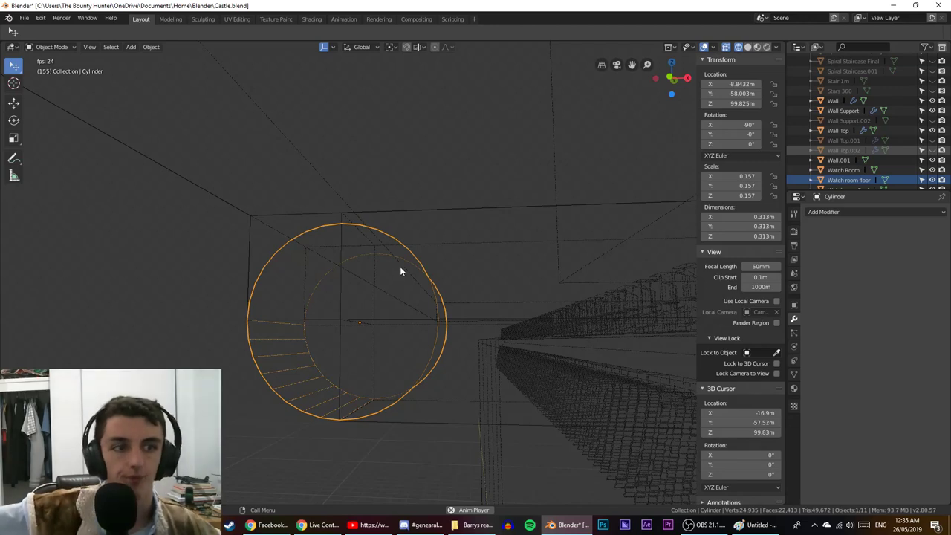
{"action": "middle_click_drag", "start_coordinate": [402, 269], "coordinate": [434, 304]}
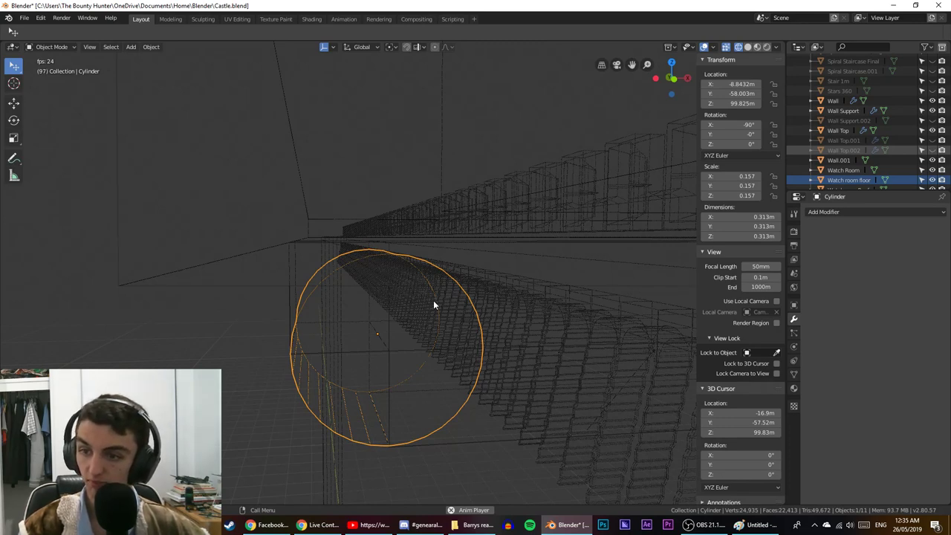
{"action": "key", "text": "Tab"}
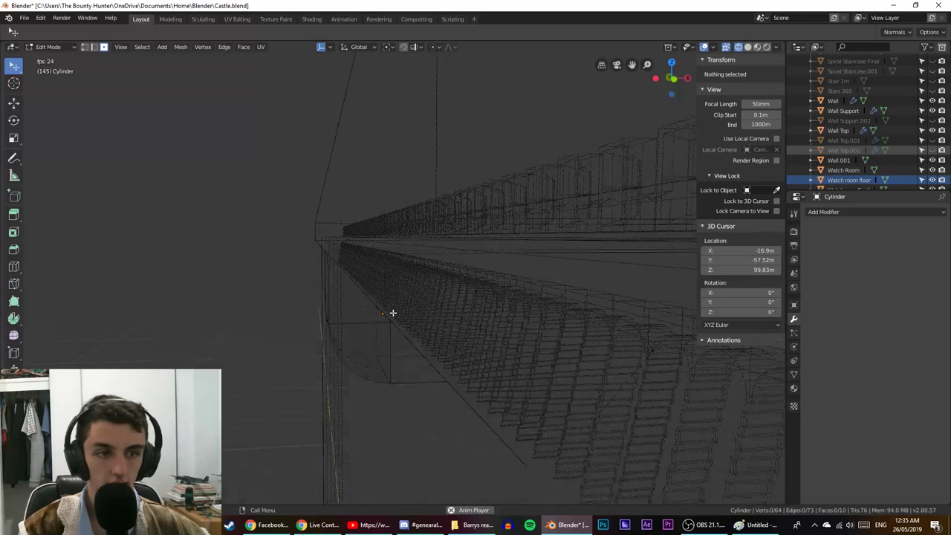
{"action": "key", "text": "Tab"}
{"action": "key", "text": "Tab"}
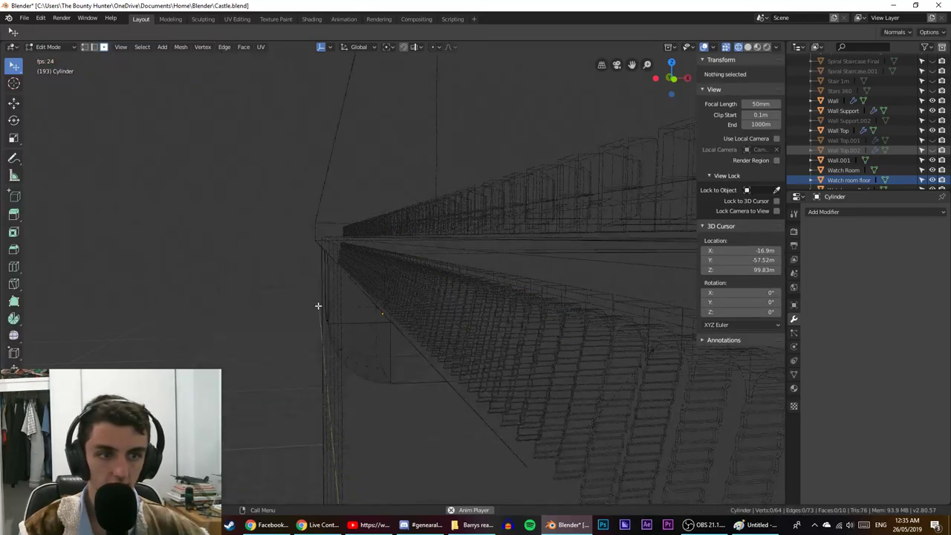
Try deleting the two circular end caps of the cylinder, and undo the deletion.
{"action": "left_click", "coordinate": [378, 322]}
{"action": "left_click", "coordinate": [393, 326], "text": "shift"}
{"action": "middle_click_drag", "start_coordinate": [400, 327], "coordinate": [390, 326]}
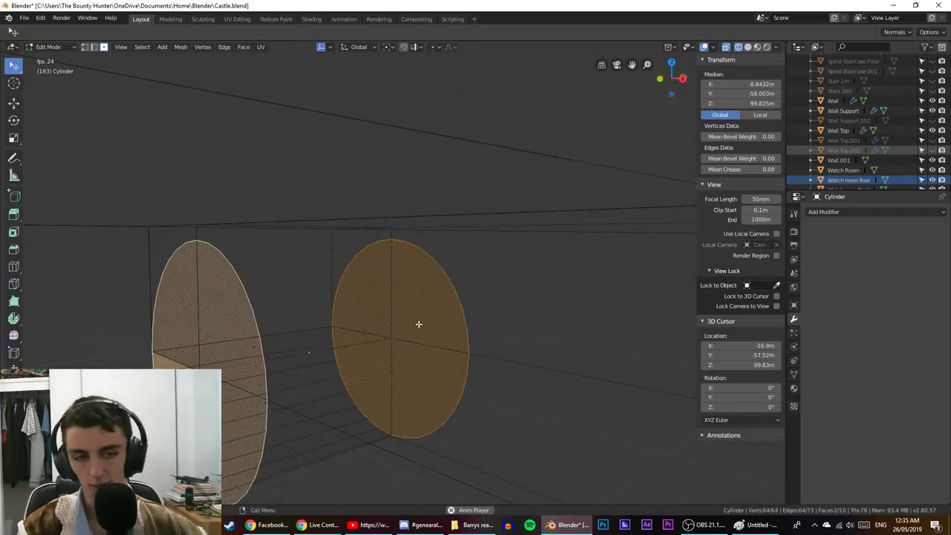
{"action": "key", "text": "x"}
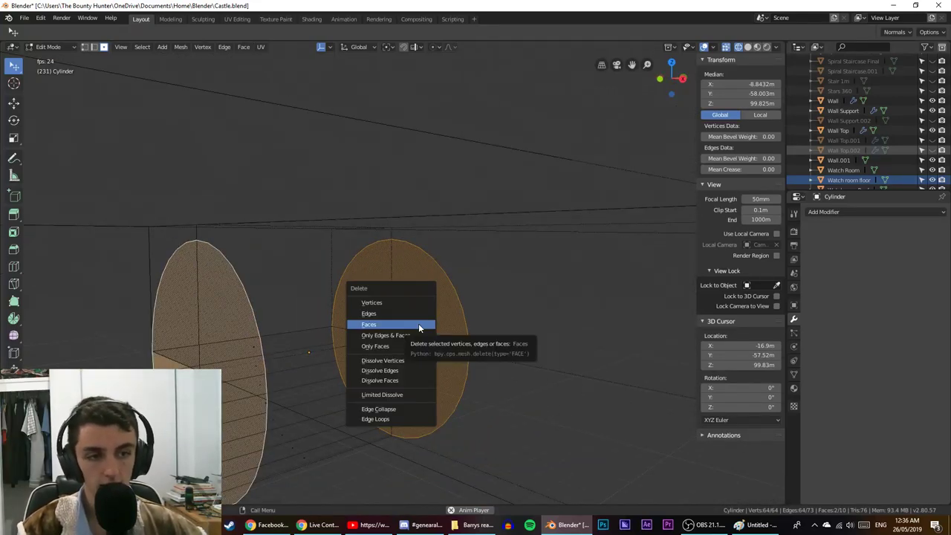
{"action": "left_click", "coordinate": [419, 327]}
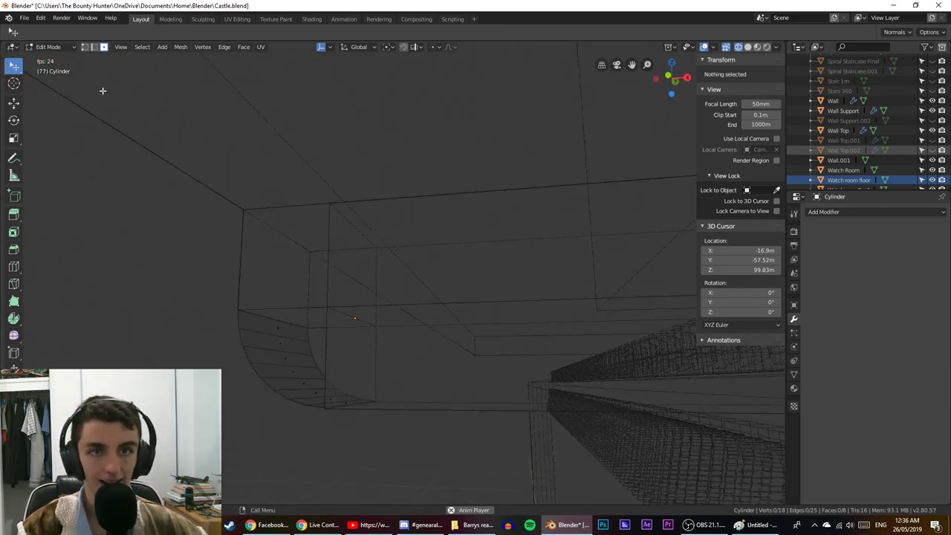
{"action": "key", "text": "a"}
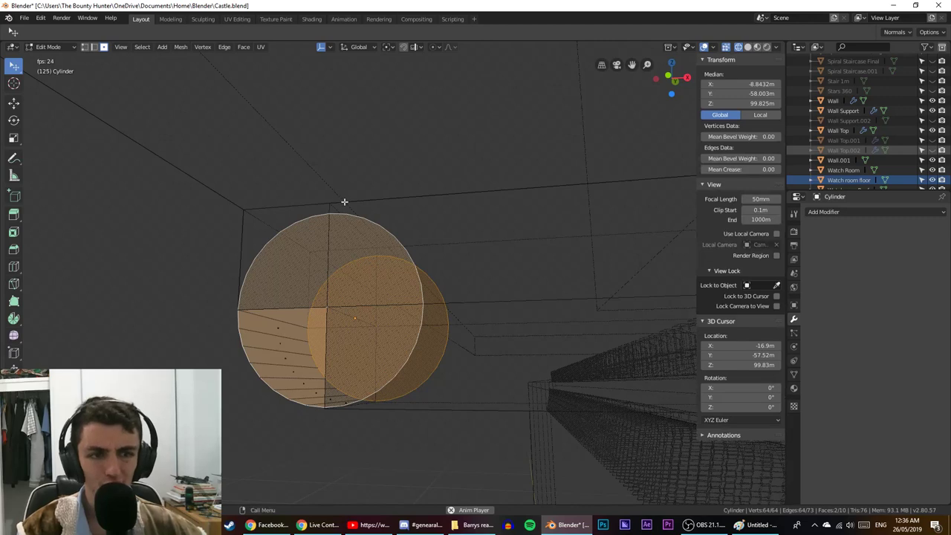
In vertex mode from the front view, box-select the vertices of the cylinder's upper half and lower positive-X quarter.
{"action": "left_click", "coordinate": [85, 46]}
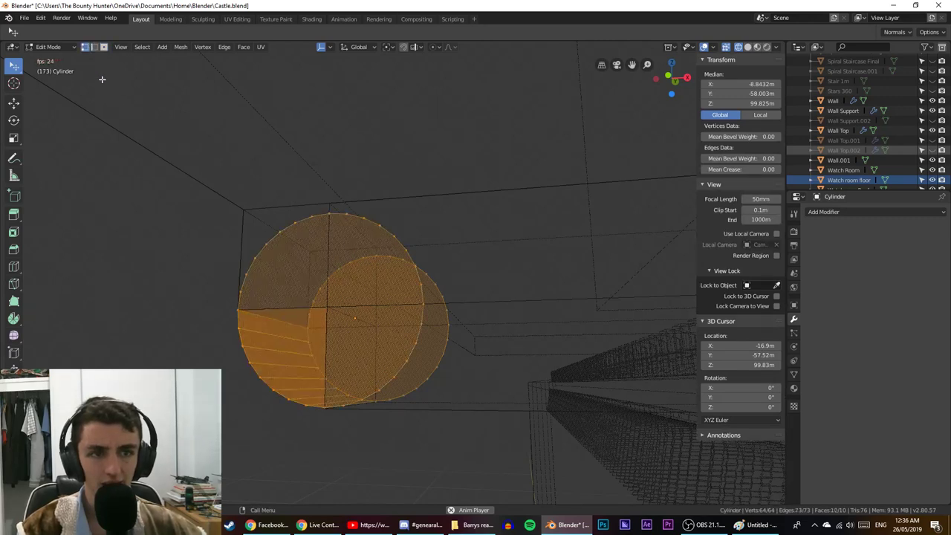
{"action": "left_click", "coordinate": [245, 257]}
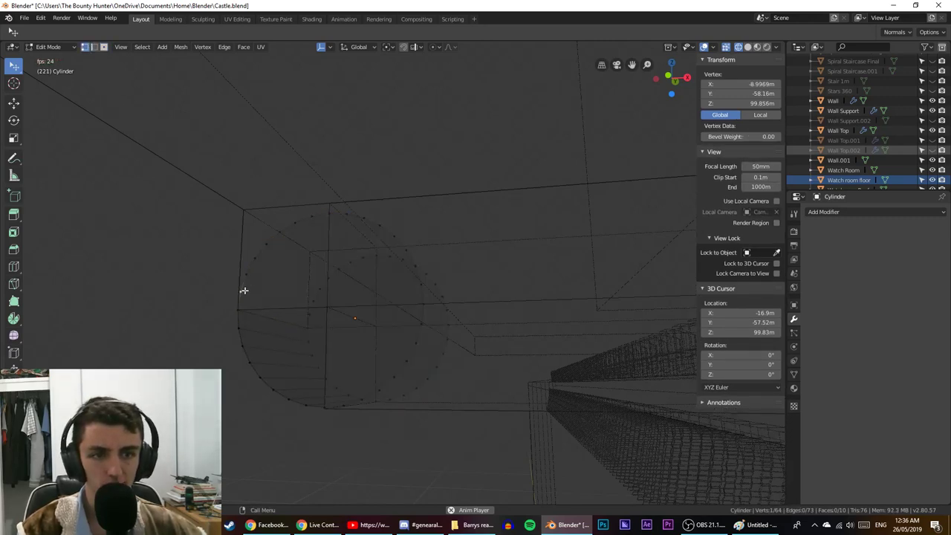
{"action": "key", "text": "KP_3"}
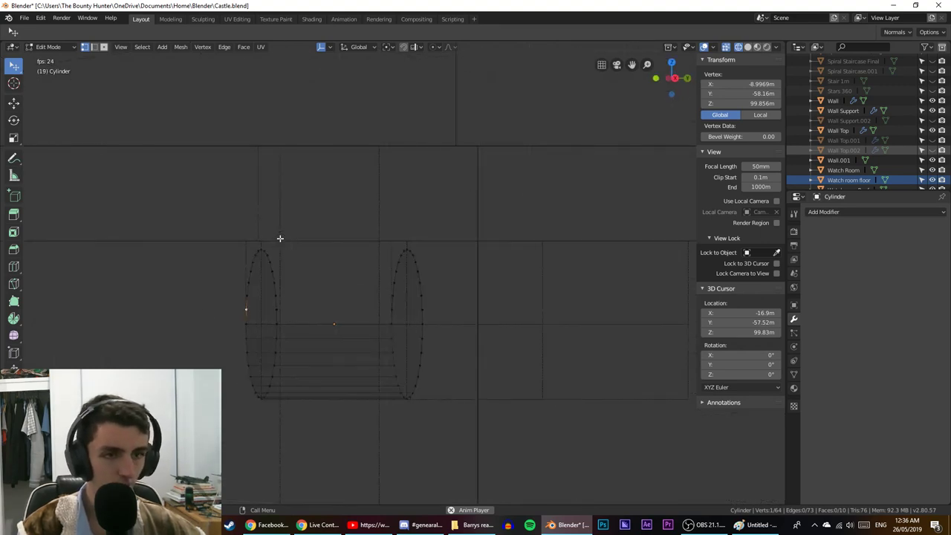
{"action": "key", "text": "ctrl+KP_3"}
{"action": "key", "text": "KP_3"}
{"action": "key", "text": "KP_1"}
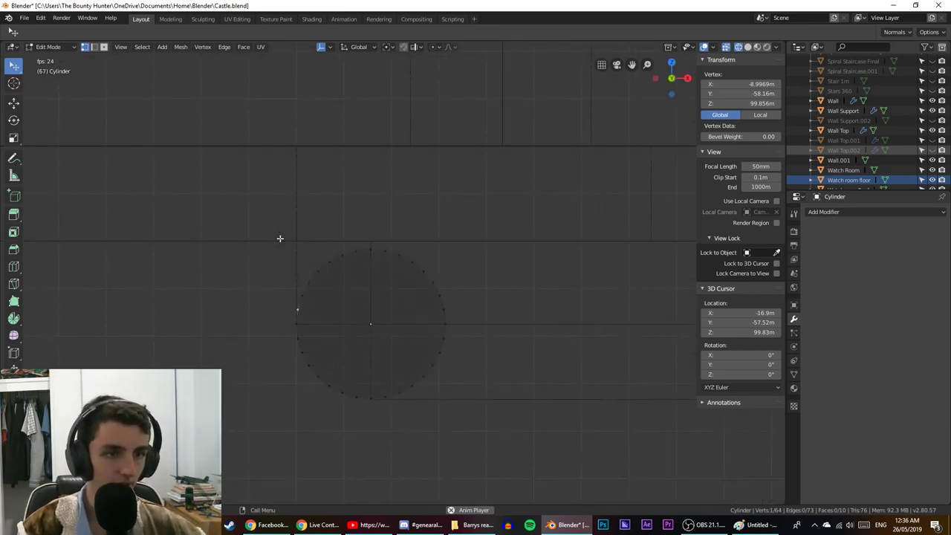
{"action": "key", "text": "b"}
{"action": "left_click_drag", "start_coordinate": [259, 222], "coordinate": [540, 321]}
{"action": "key", "text": "b"}
{"action": "left_click_drag", "start_coordinate": [499, 265], "coordinate": [376, 441]}
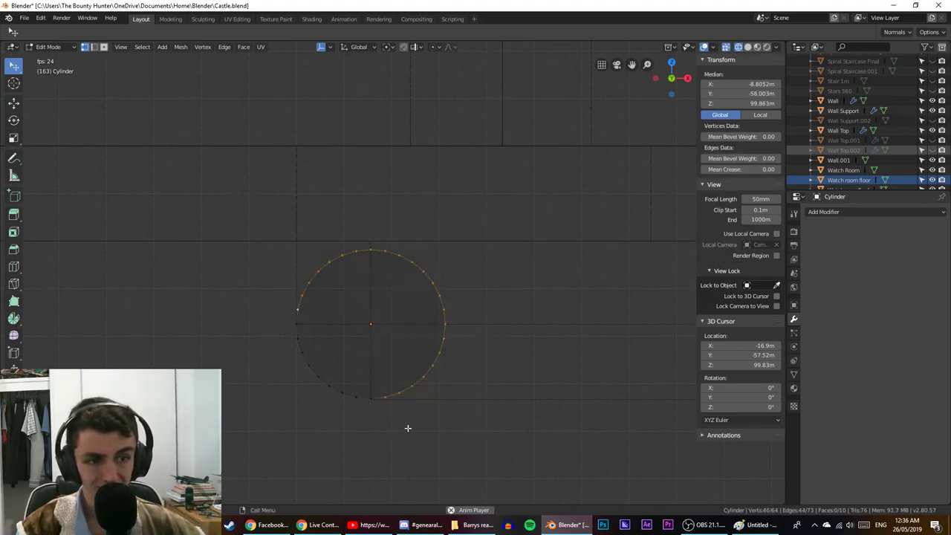
Try deleting the selected vertices, check the remaining curved strip from several angles, and undo the deletion.
{"action": "key", "text": "x"}
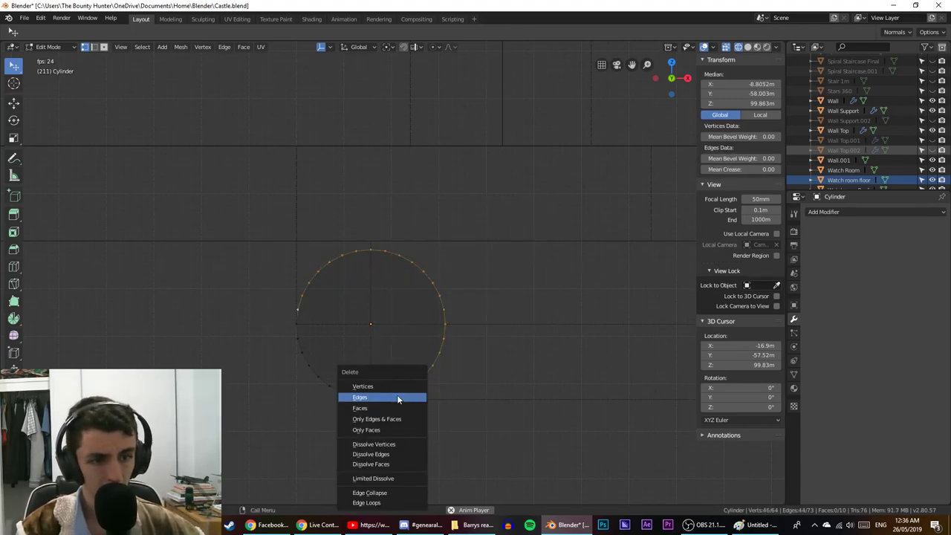
{"action": "left_click", "coordinate": [405, 385]}
{"action": "middle_click_drag", "start_coordinate": [405, 387], "coordinate": [380, 362]}
{"action": "left_click", "coordinate": [297, 347]}
{"action": "middle_click_drag", "start_coordinate": [303, 347], "coordinate": [411, 347]}
{"action": "key", "text": "KP_3"}
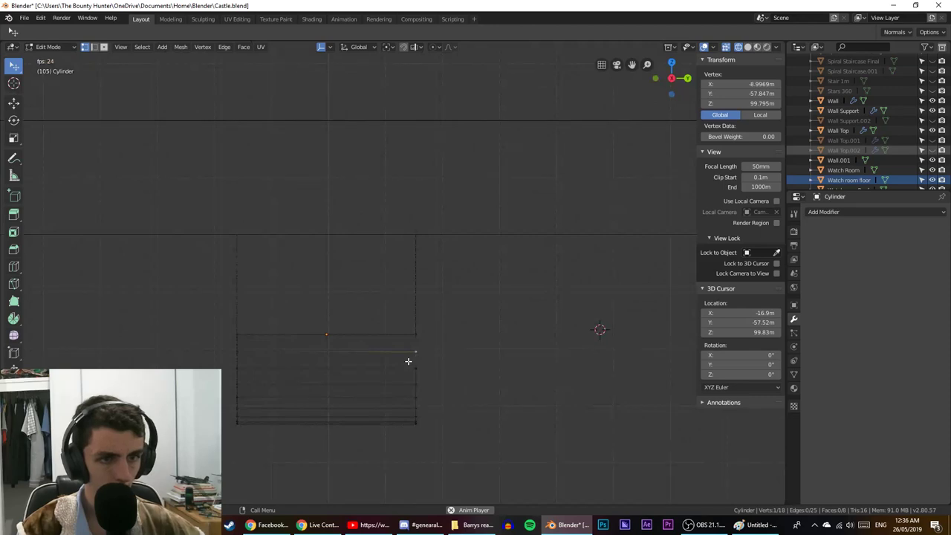
{"action": "middle_click_drag", "start_coordinate": [306, 359], "coordinate": [454, 340]}
{"action": "left_click", "coordinate": [430, 351]}
{"action": "key", "text": "ctrl+z"}
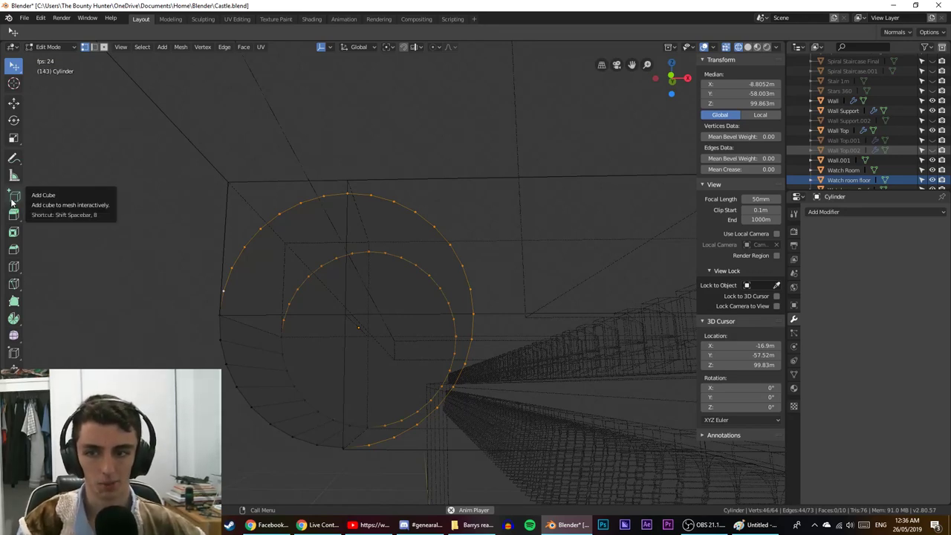
Examine the cylinder's selected vertices and circular profile in the side and back orthographic views.
{"action": "left_click", "coordinate": [13, 266]}
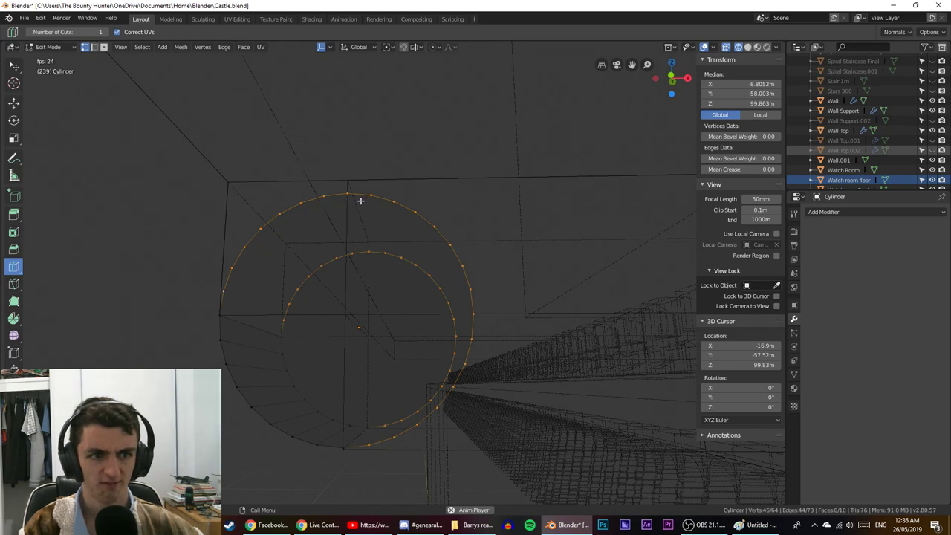
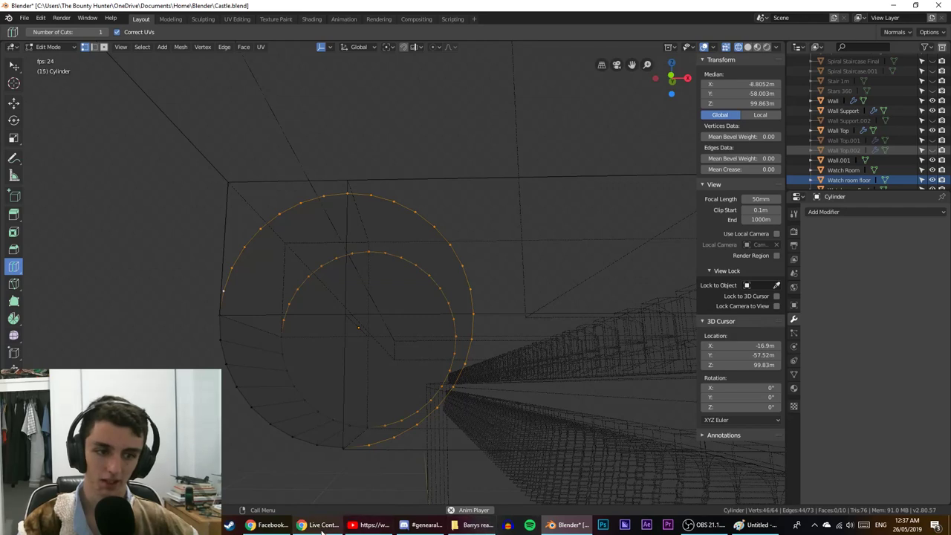
{"action": "mouse_move", "coordinate": [370, 525]}
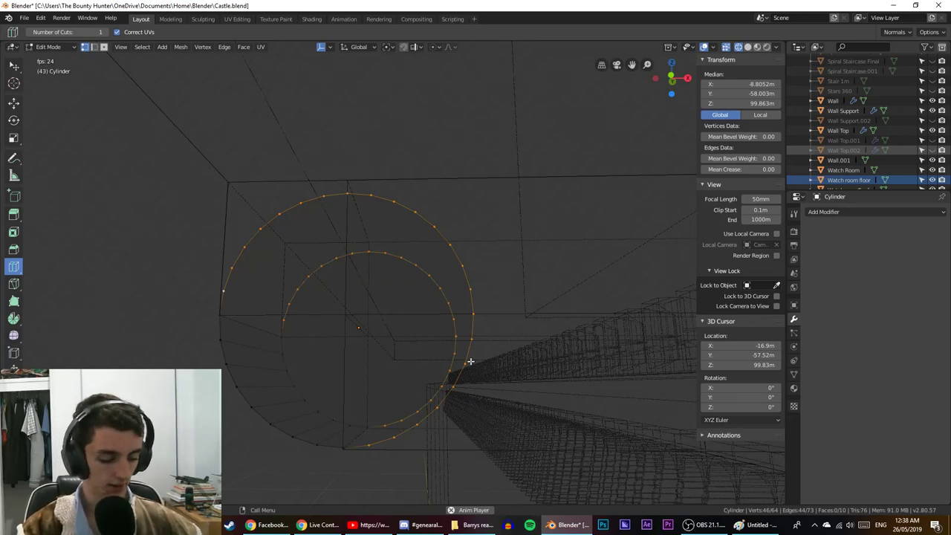
{"action": "key", "text": "KP_3"}
{"action": "key", "text": "ctrl+KP_3"}
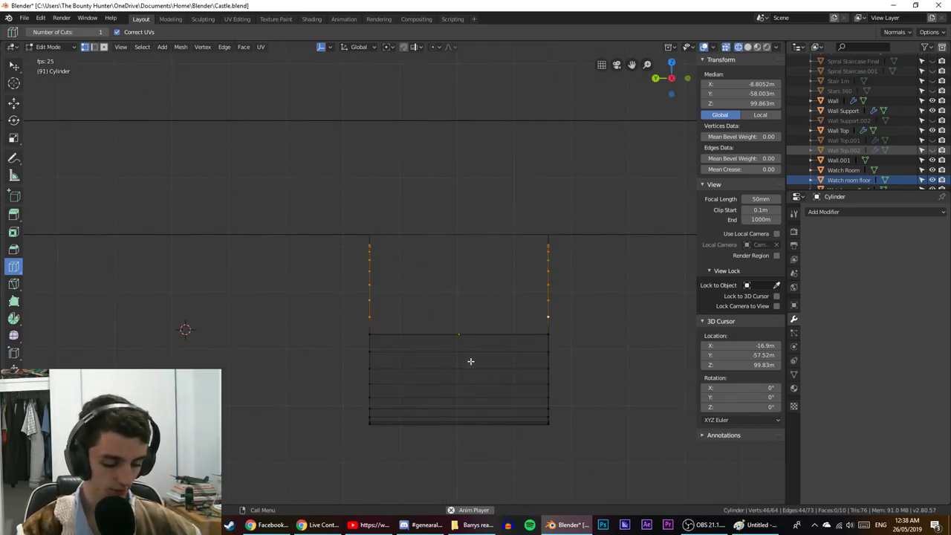
{"action": "key", "text": "KP_7"}
{"action": "key", "text": "ctrl+KP_1"}
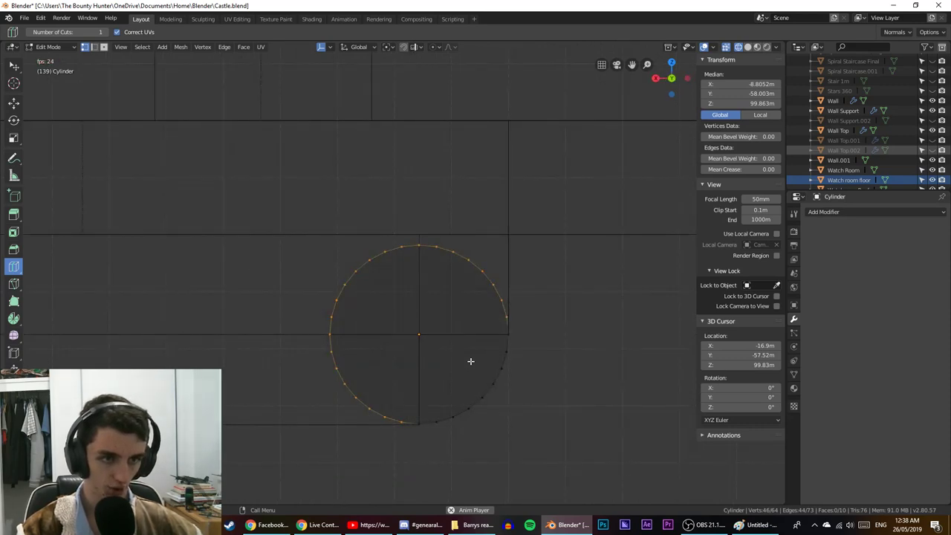
{"action": "scroll", "coordinate": [470, 361], "scroll_direction": "up", "scroll_amount": 5}
{"action": "scroll", "coordinate": [433, 317], "scroll_direction": "down", "scroll_amount": 5}
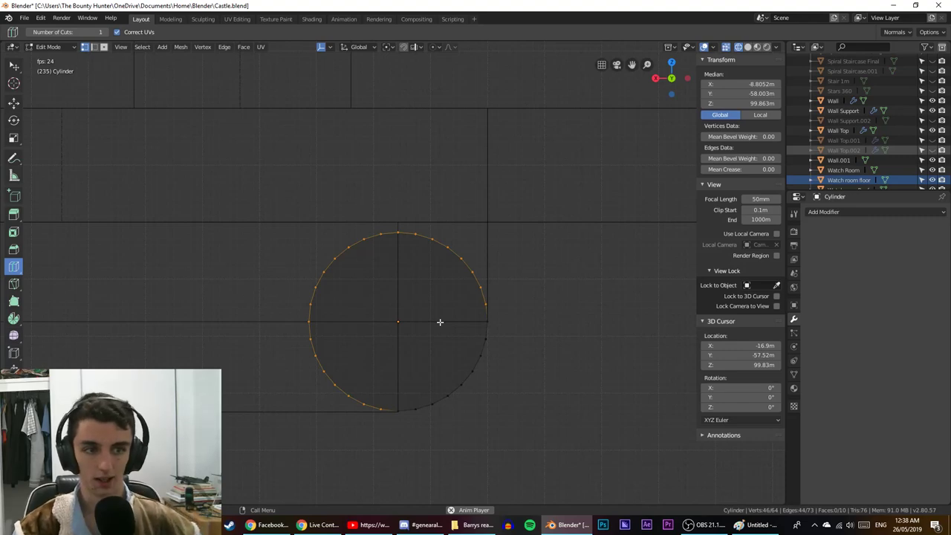
{"action": "scroll", "coordinate": [440, 321], "scroll_direction": "up", "scroll_amount": 4}
{"action": "scroll", "coordinate": [433, 315], "scroll_direction": "down", "scroll_amount": 2}
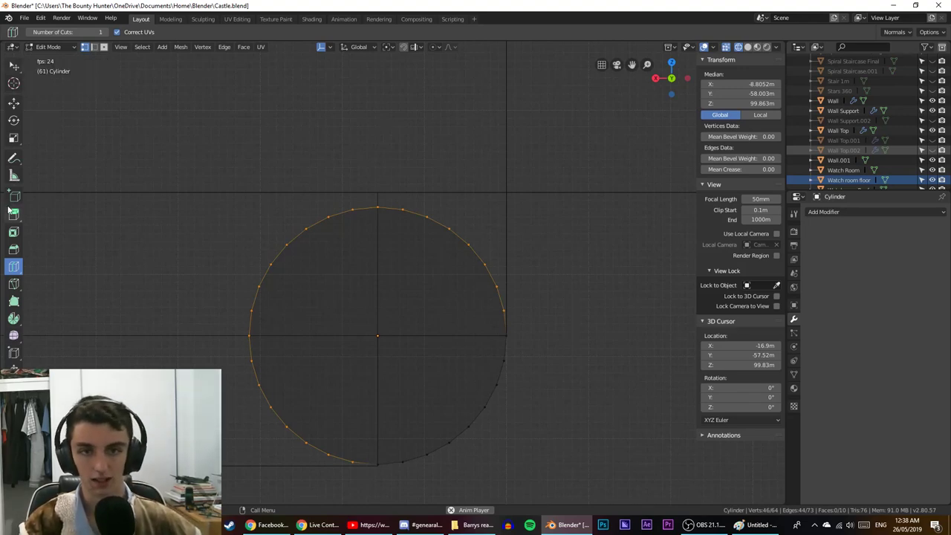
{"action": "left_click", "coordinate": [14, 67]}
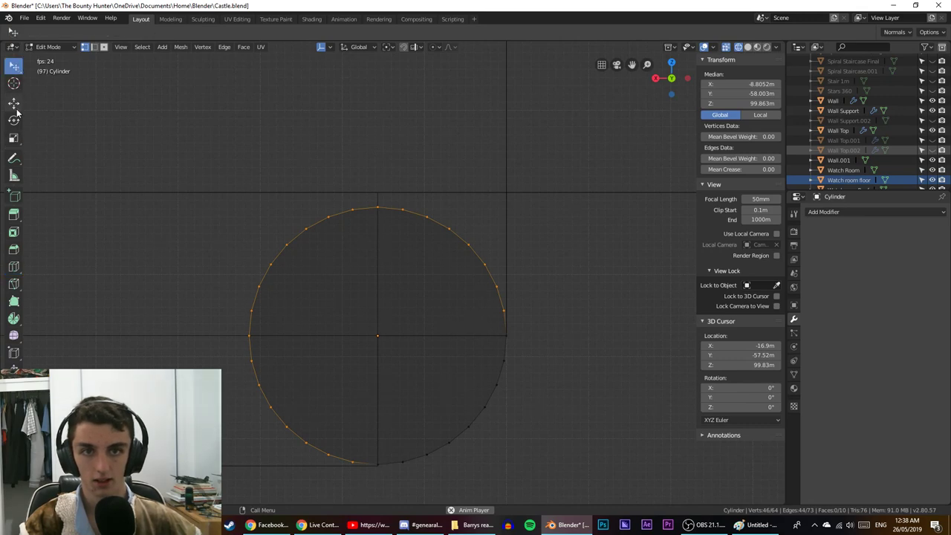
{"action": "left_click", "coordinate": [19, 262]}
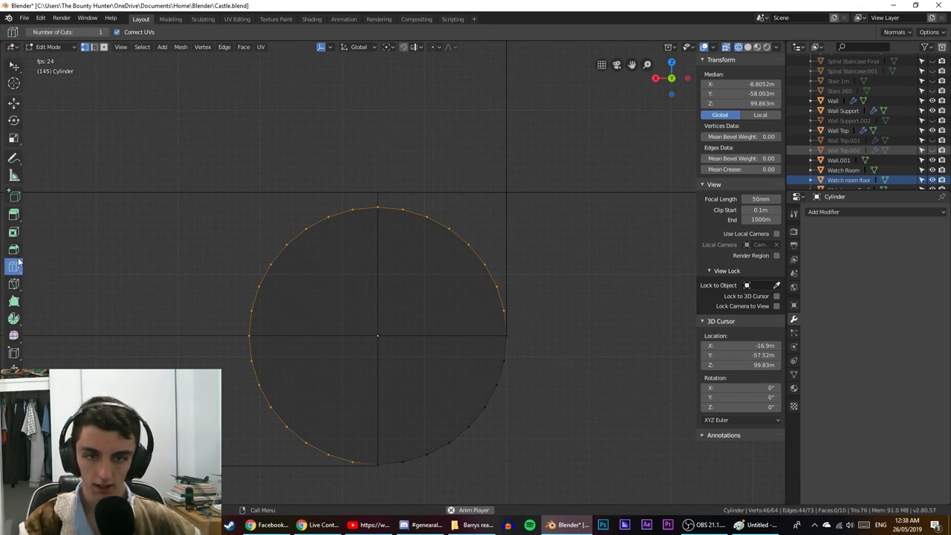
{"action": "left_click", "coordinate": [14, 67]}
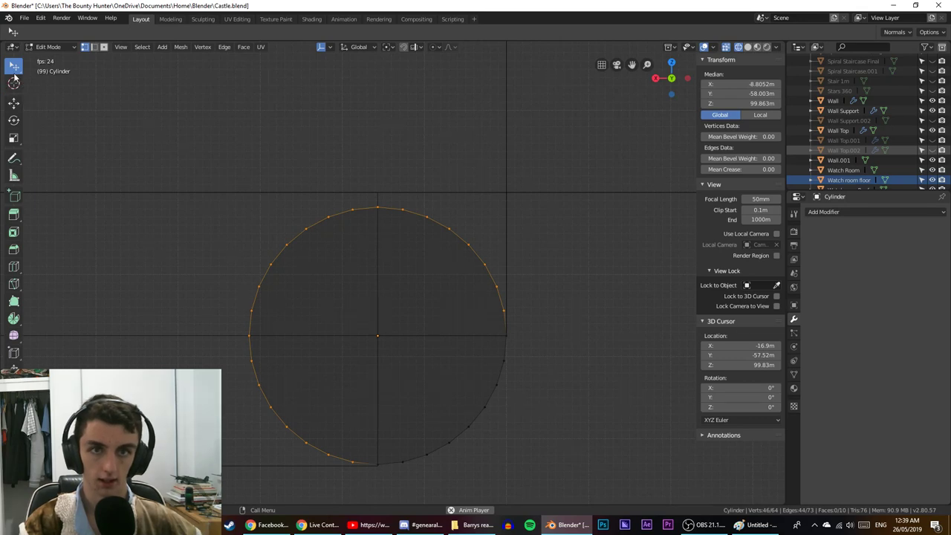
Clear the vertex selection, select the cylinder's back circular end cap in face mode, and check it from several angles.
{"action": "key", "text": "Tab"}
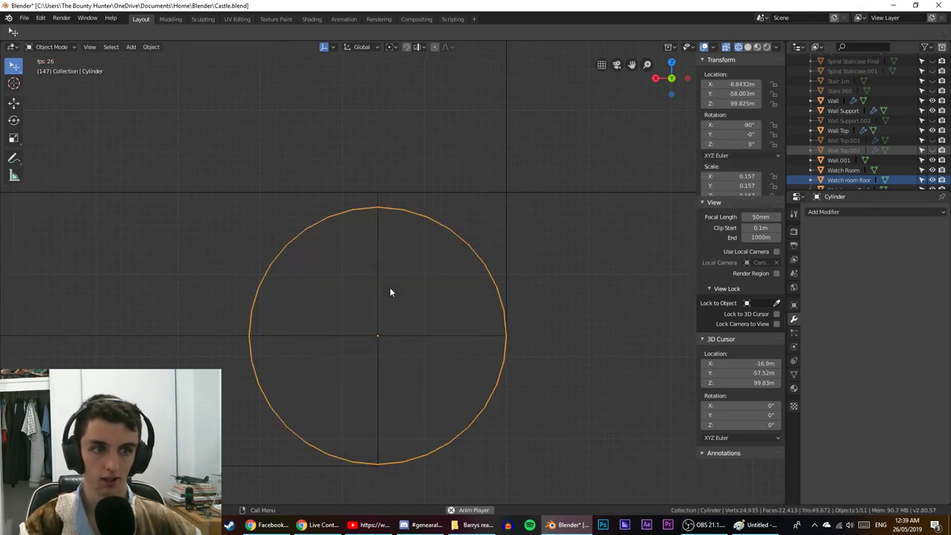
{"action": "key", "text": "Tab"}
{"action": "key", "text": "alt+a"}
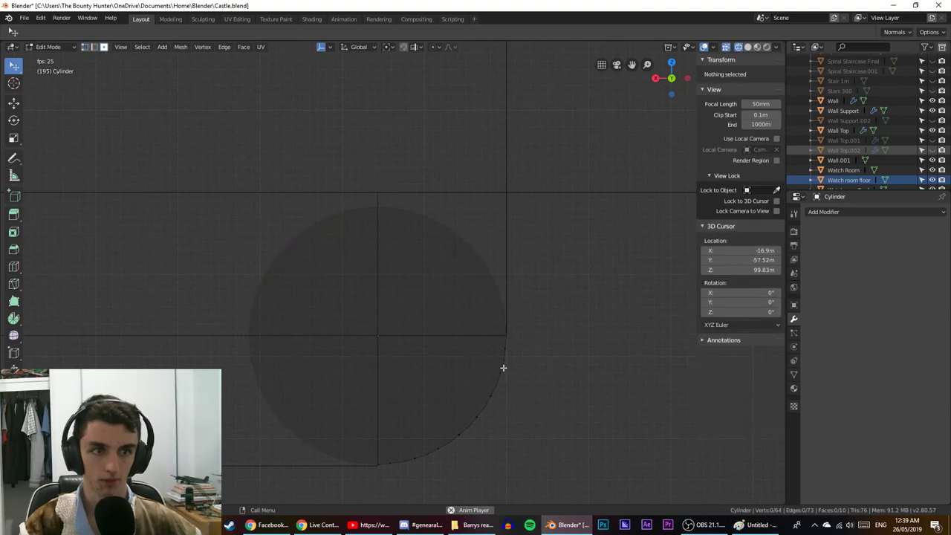
{"action": "left_click", "coordinate": [388, 339]}
{"action": "middle_click_drag", "start_coordinate": [388, 340], "coordinate": [473, 310]}
{"action": "right_click", "coordinate": [374, 327]}
{"action": "left_click", "coordinate": [366, 336]}
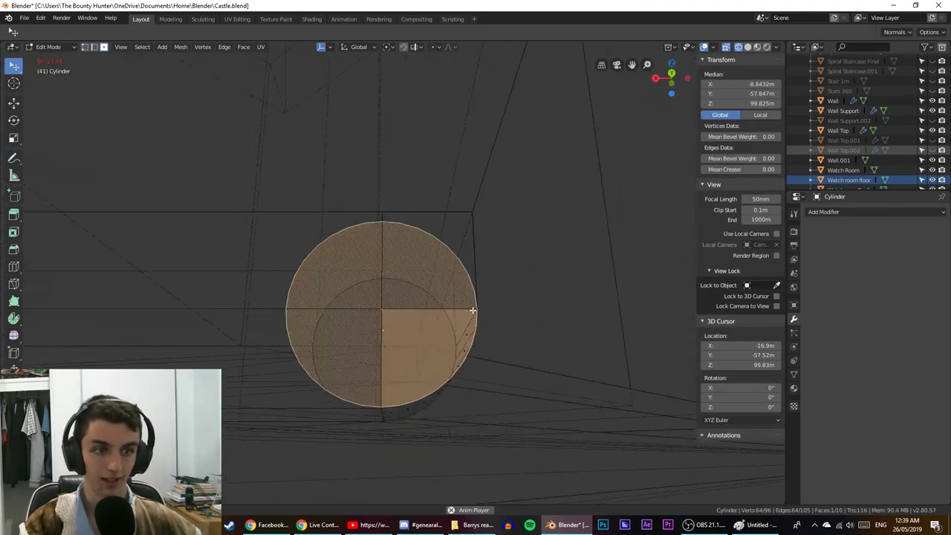
{"action": "scroll", "coordinate": [472, 310], "scroll_direction": "down", "scroll_amount": 2}
{"action": "scroll", "coordinate": [424, 323], "scroll_direction": "up", "scroll_amount": 3}
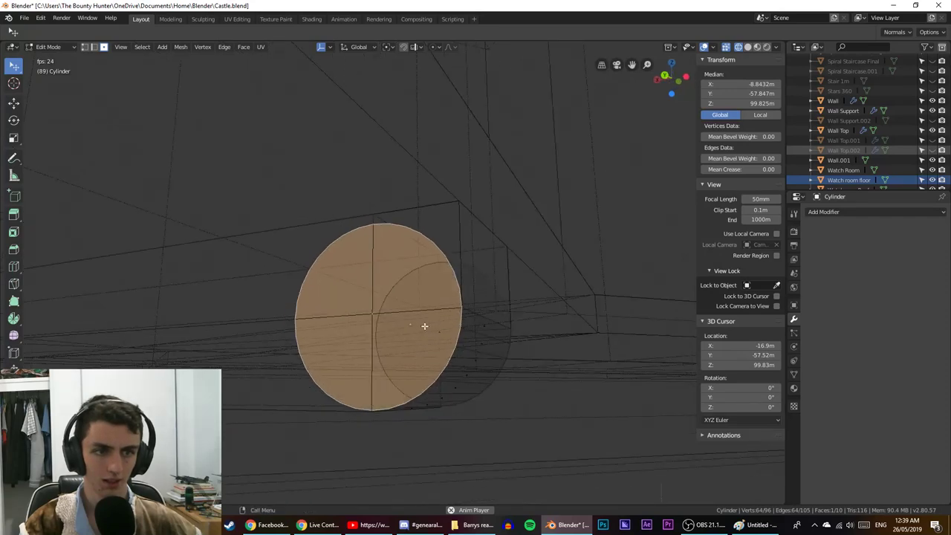
{"action": "key", "text": "shift+z"}
{"action": "key", "text": "shift+z"}
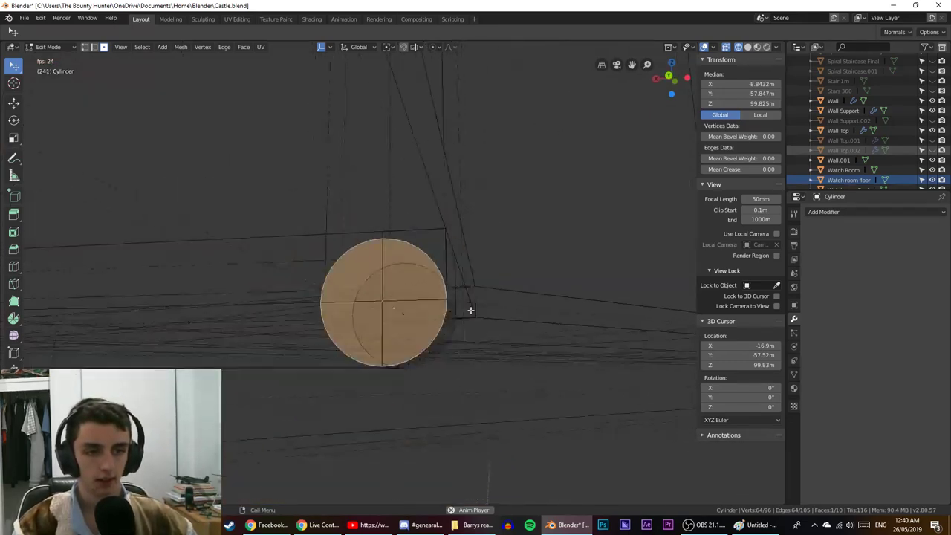
Try triangulating the selected circular end cap face.
{"action": "right_click", "coordinate": [369, 311]}
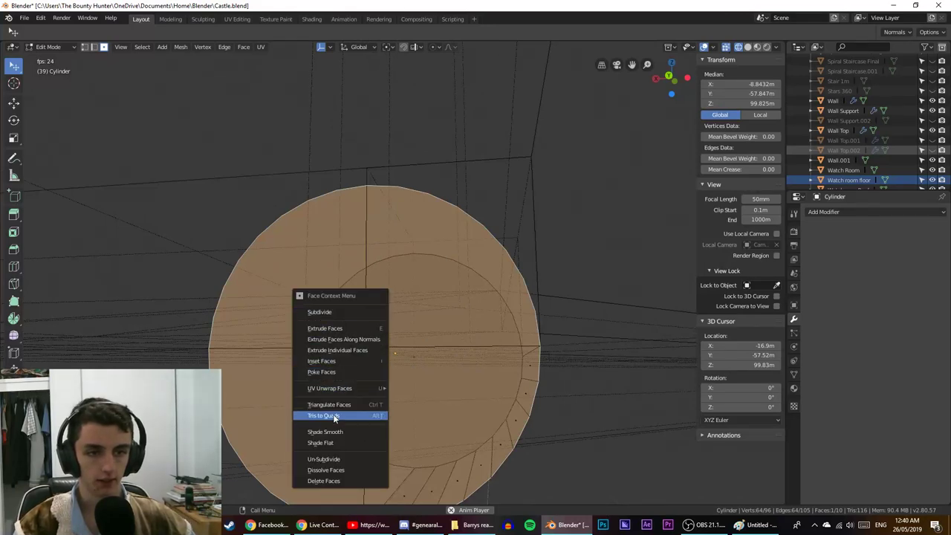
{"action": "left_click", "coordinate": [349, 404]}
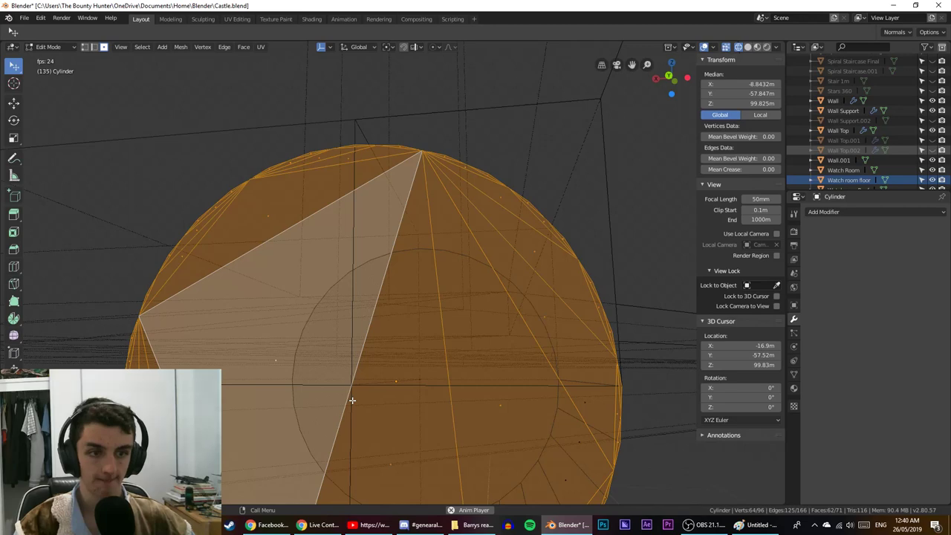
{"action": "right_click", "coordinate": [353, 400]}
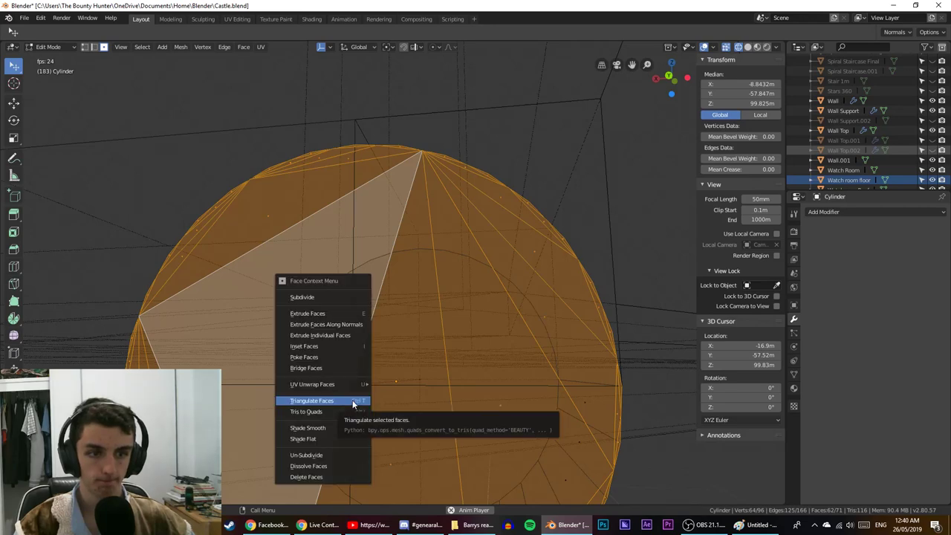
{"action": "left_click", "coordinate": [352, 400]}
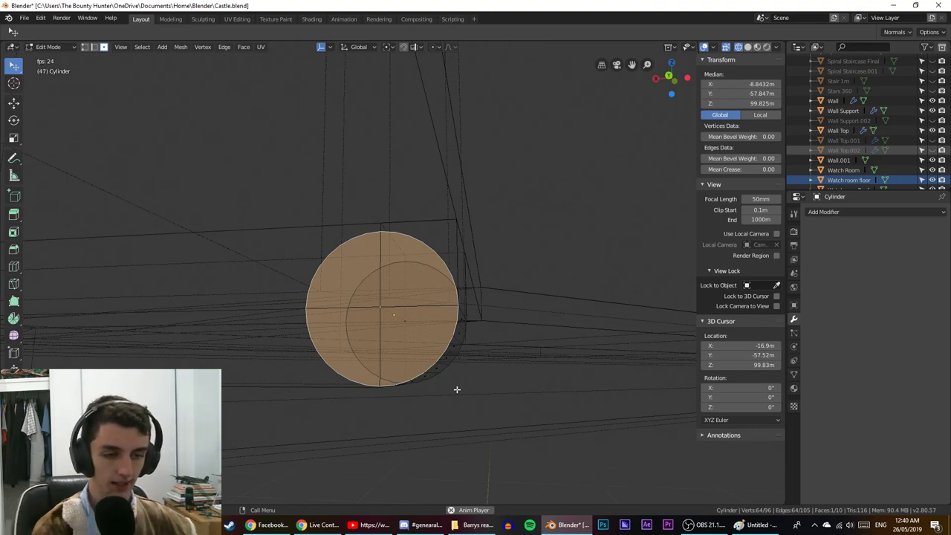
Inspect the selected end cap in object and edit mode, comparing its vertex and face display.
{"action": "key", "text": "Tab"}
{"action": "key", "text": "Tab"}
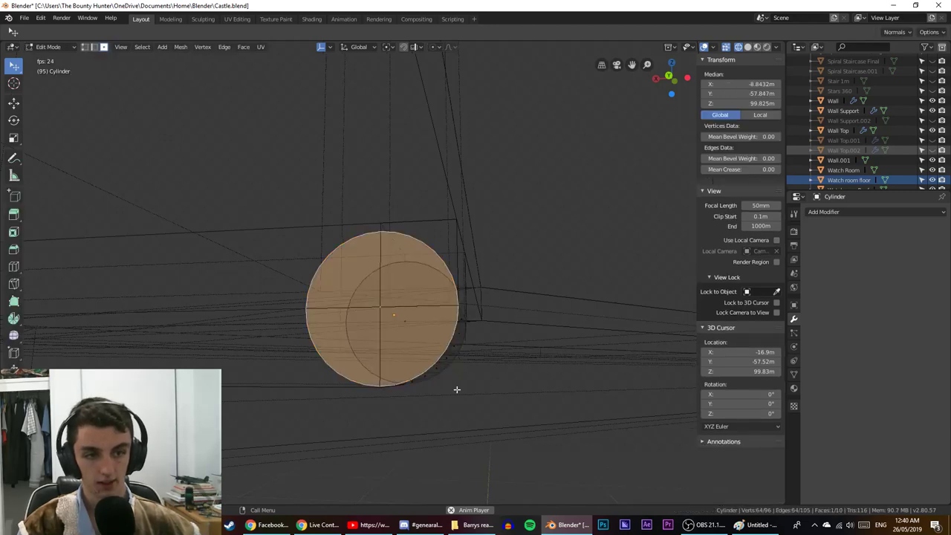
{"action": "scroll", "coordinate": [356, 274], "scroll_direction": "up", "scroll_amount": 4}
{"action": "middle_click_drag", "start_coordinate": [357, 275], "coordinate": [487, 312]}
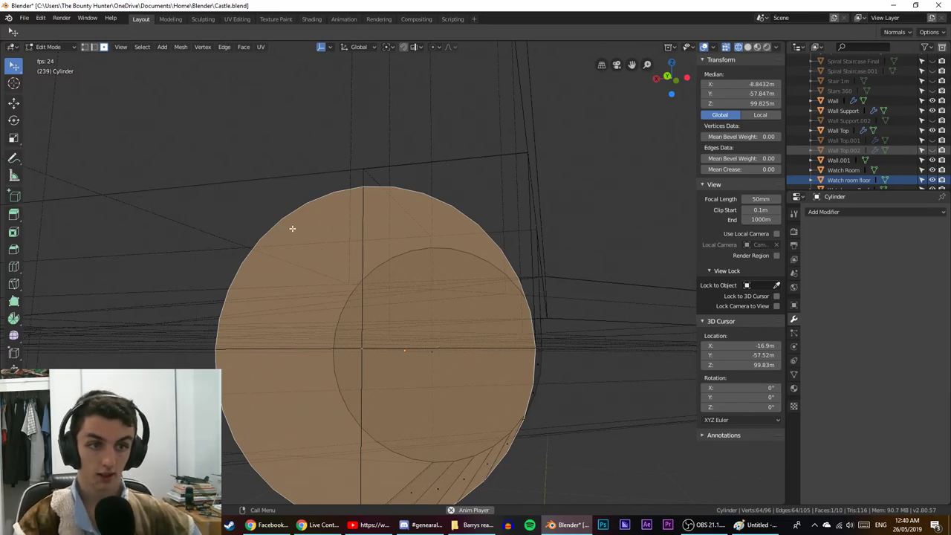
{"action": "left_click", "coordinate": [84, 47]}
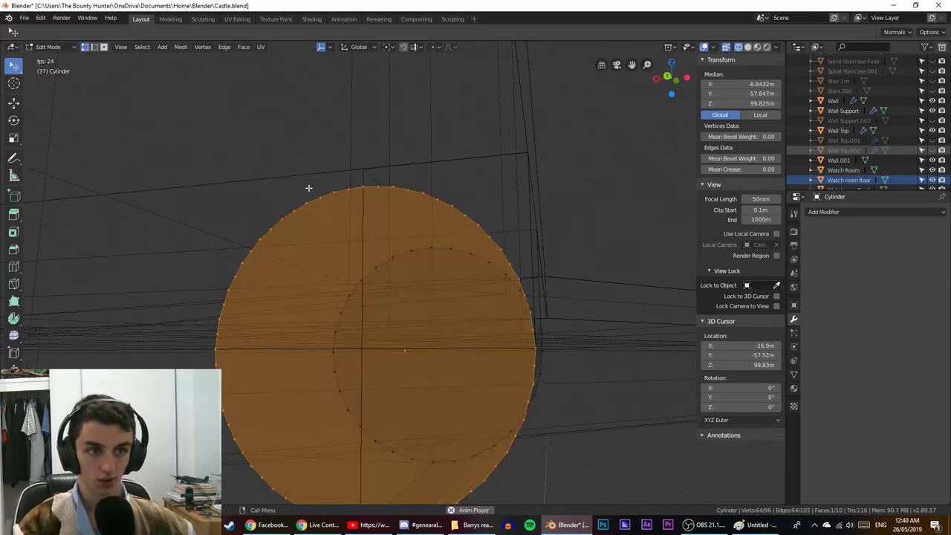
{"action": "key", "text": "3"}
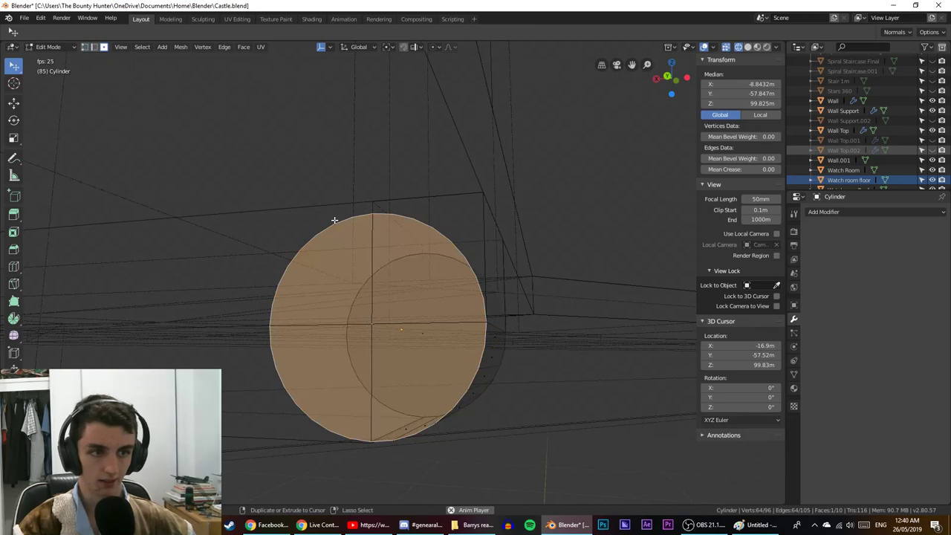
{"action": "key", "text": "Tab"}
{"action": "key", "text": "Tab"}
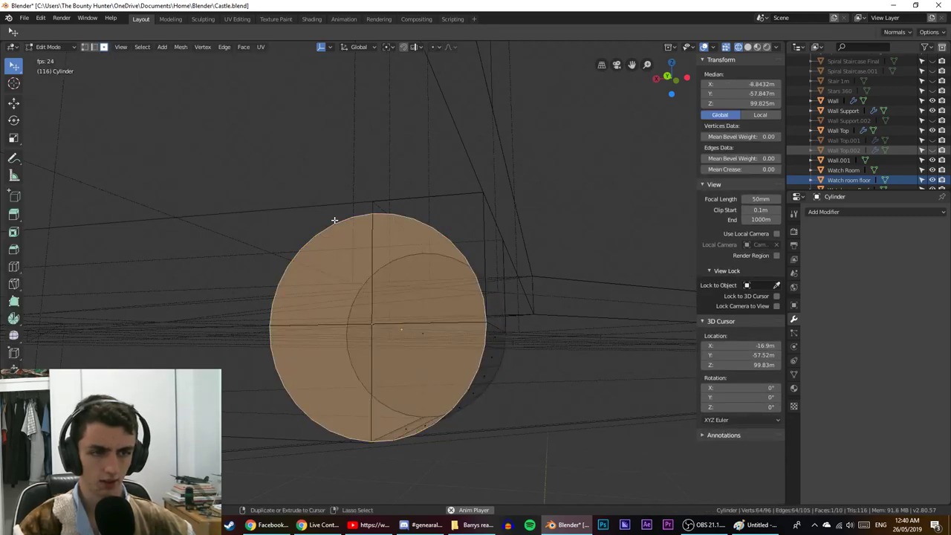
Undo the last mesh change, clear the selection, and reselect only the cylinder's back circular end cap face.
{"action": "key", "text": "ctrl+z"}
{"action": "key", "text": "alt+a"}
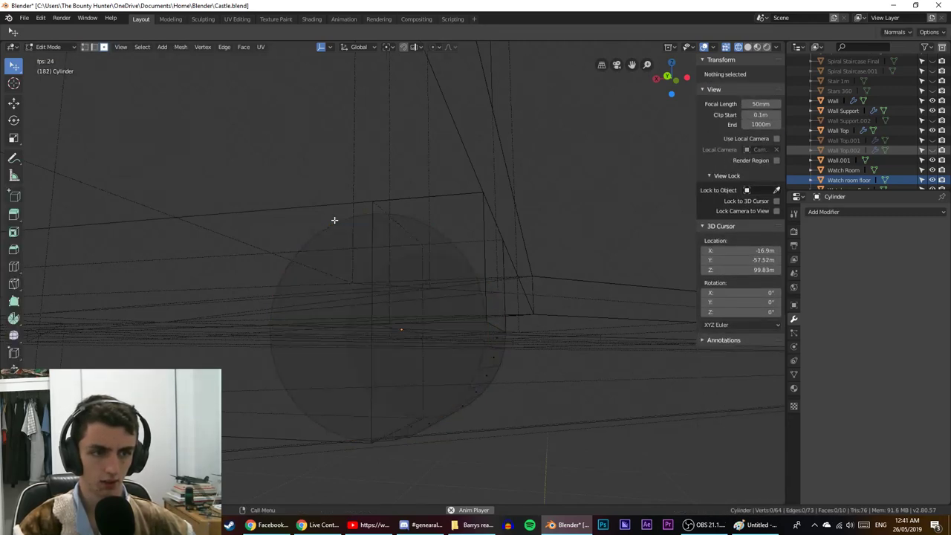
{"action": "key", "text": "Tab"}
{"action": "key", "text": "Tab"}
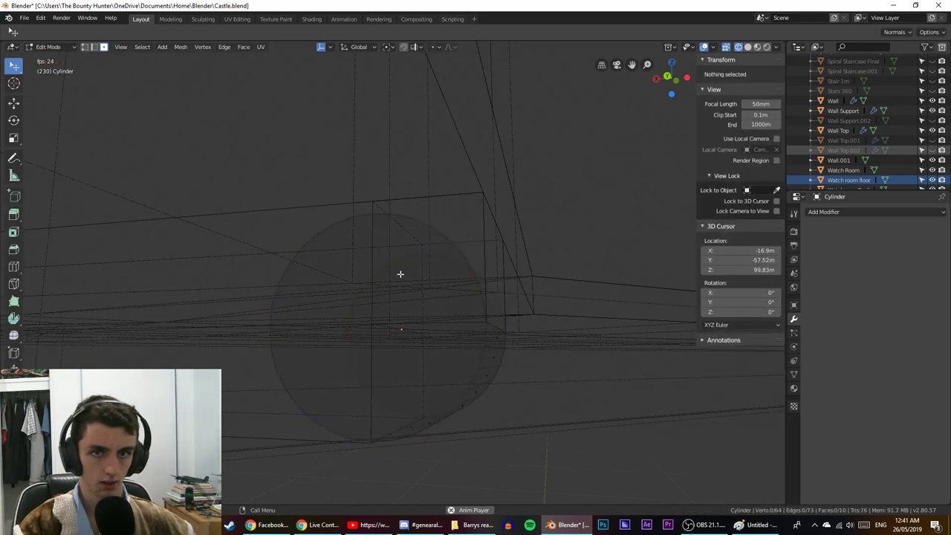
{"action": "left_click", "coordinate": [382, 330]}
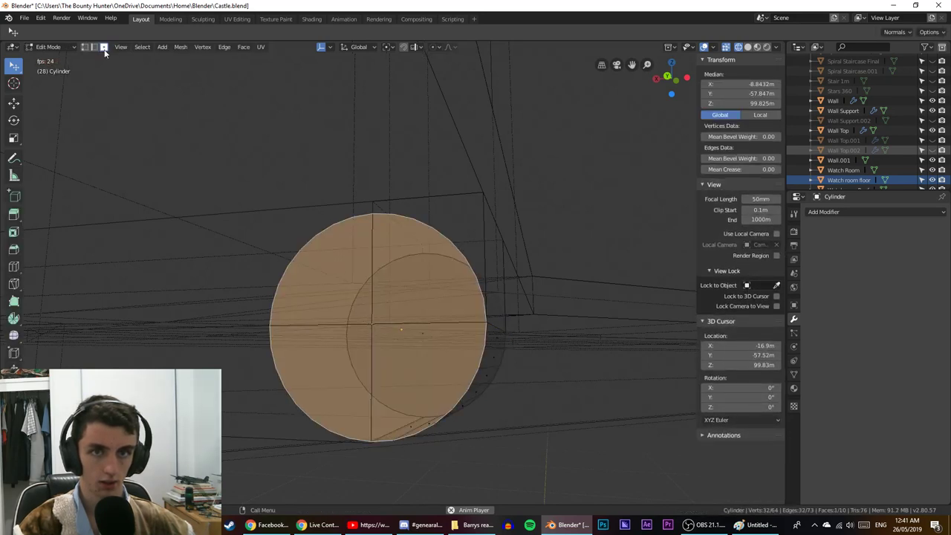
Check the end cap's vertices, delete both circular end cap faces in face mode, and inspect the result in object mode.
{"action": "key", "text": "1"}
{"action": "middle_click_drag", "start_coordinate": [431, 241], "coordinate": [552, 293]}
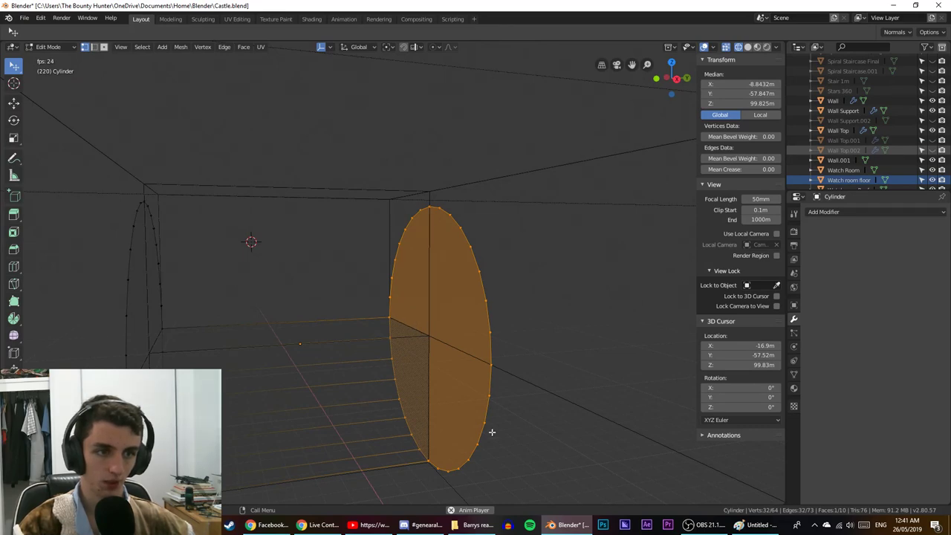
{"action": "mouse_move", "coordinate": [491, 432]}
{"action": "middle_mouse_down"}
{"action": "mouse_move", "coordinate": [503, 440]}
{"action": "mouse_move", "coordinate": [491, 431]}
{"action": "middle_mouse_up"}
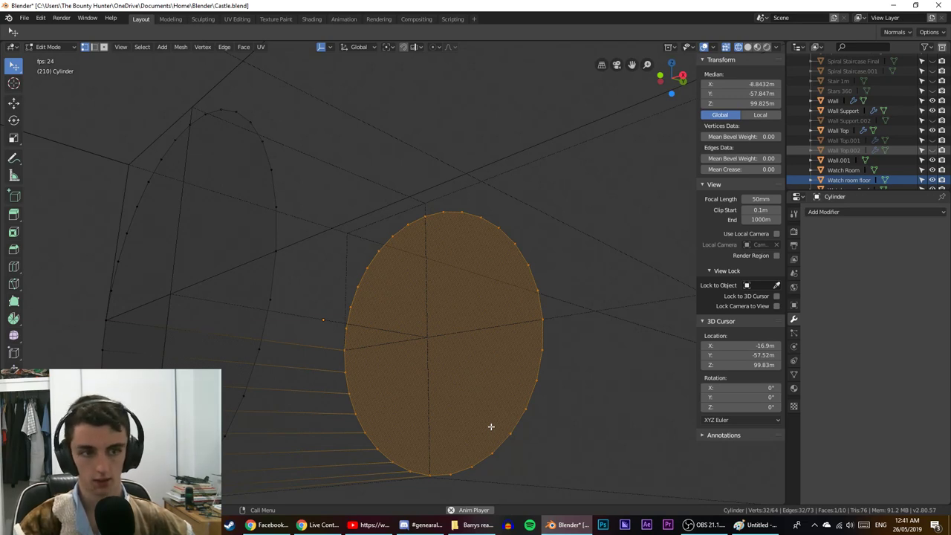
{"action": "left_click", "coordinate": [103, 47]}
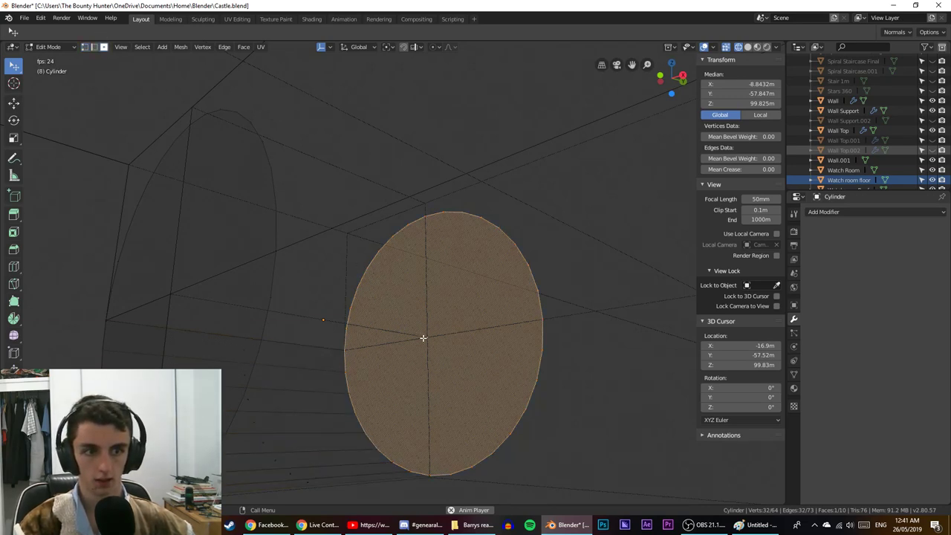
{"action": "key", "text": "x"}
{"action": "left_click", "coordinate": [424, 361]}
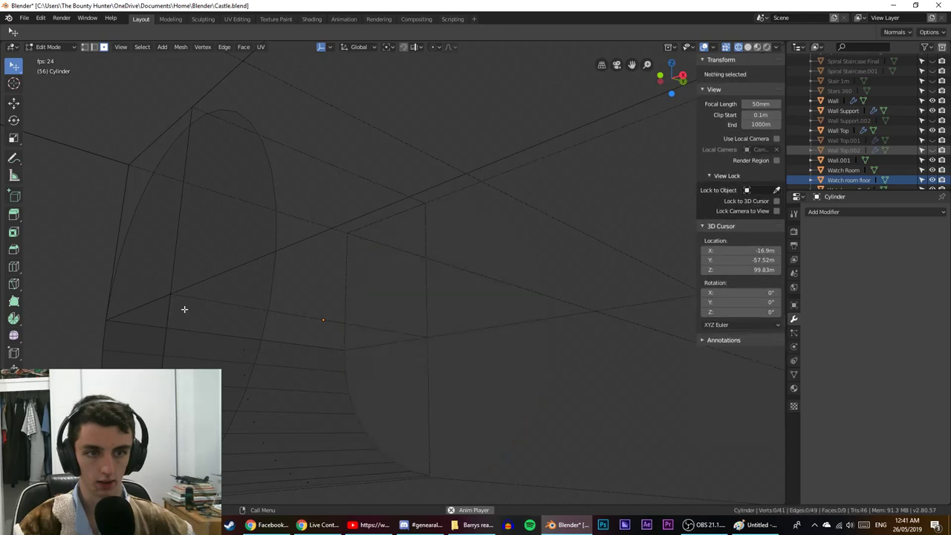
{"action": "left_click", "coordinate": [174, 297]}
{"action": "key", "text": "x"}
{"action": "left_click", "coordinate": [186, 298]}
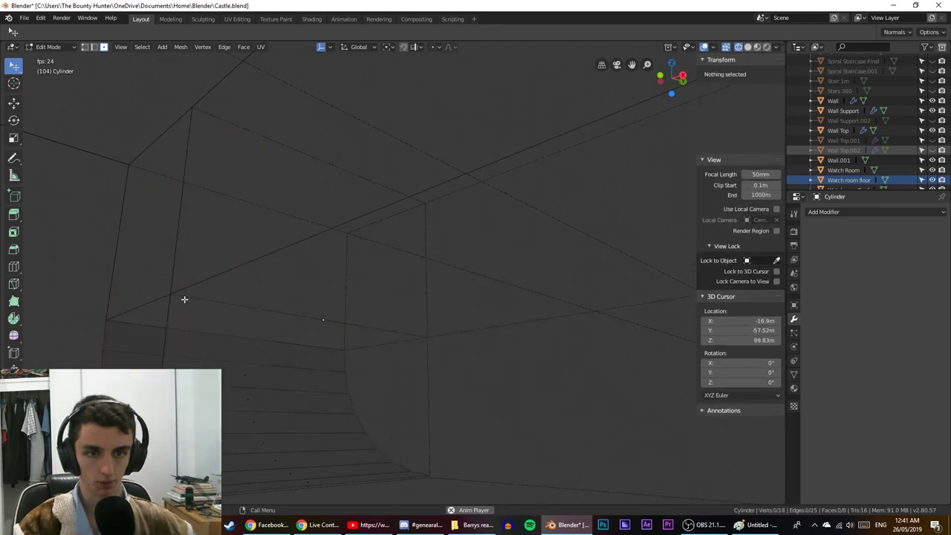
{"action": "mouse_move", "coordinate": [266, 360]}
{"action": "middle_mouse_down"}
{"action": "mouse_move", "coordinate": [225, 344]}
{"action": "mouse_move", "coordinate": [280, 354]}
{"action": "middle_mouse_up"}
{"action": "key", "text": "Tab"}
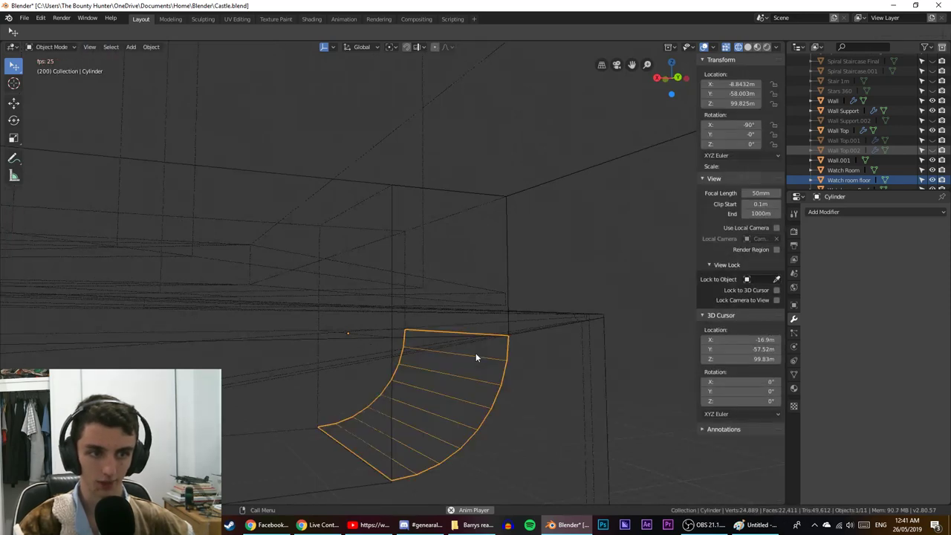
Try extruding the row of vertices along the outer quarter arc at the cylinder's back end.
{"action": "key", "text": "Tab"}
{"action": "middle_click_drag", "start_coordinate": [476, 353], "coordinate": [441, 355]}
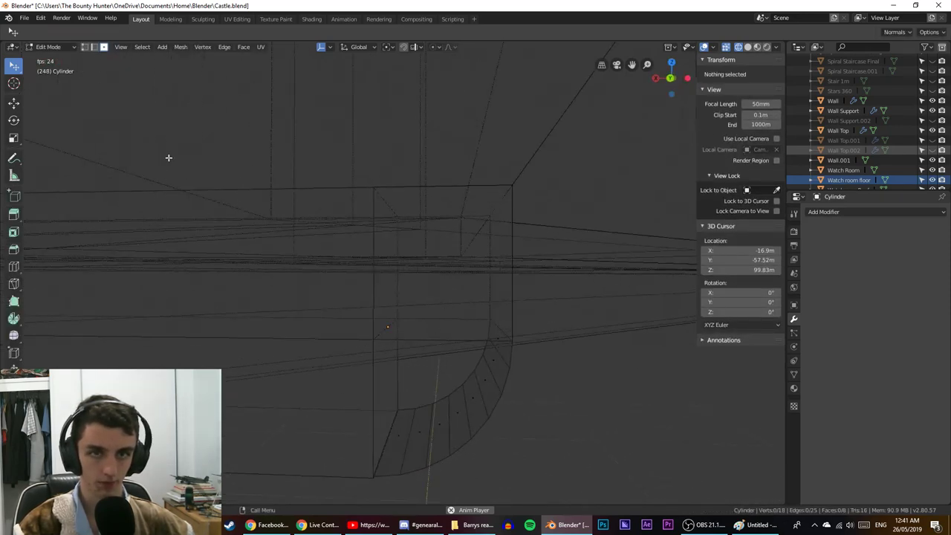
{"action": "left_click", "coordinate": [86, 47]}
{"action": "left_click", "coordinate": [512, 342]}
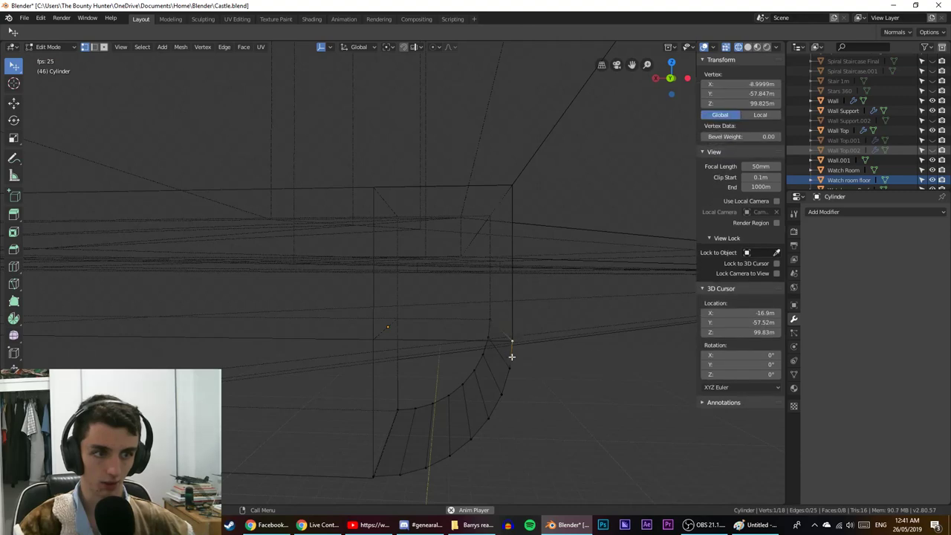
{"action": "left_click", "coordinate": [509, 367], "text": "shift"}
{"action": "left_click", "coordinate": [488, 418], "text": "shift"}
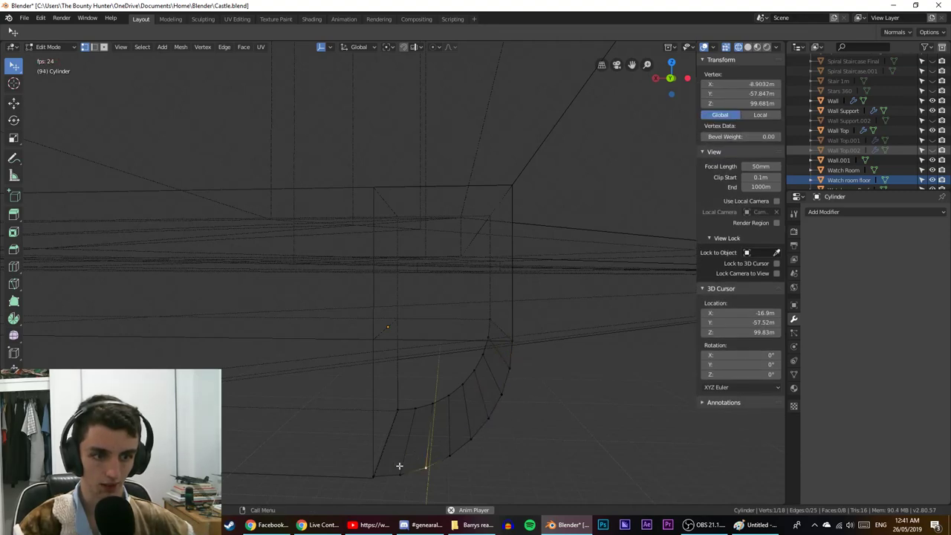
{"action": "left_click", "coordinate": [374, 476], "text": "ctrl"}
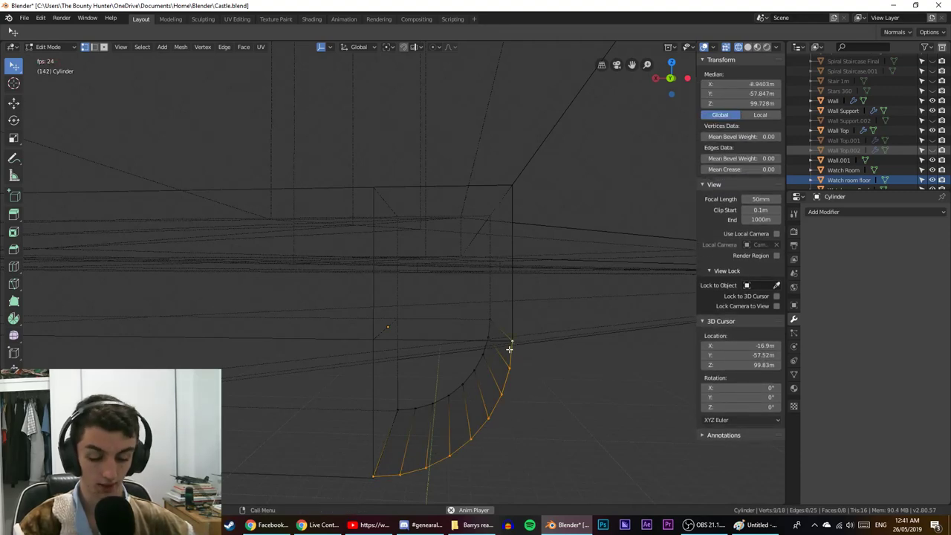
{"action": "key", "text": "e"}
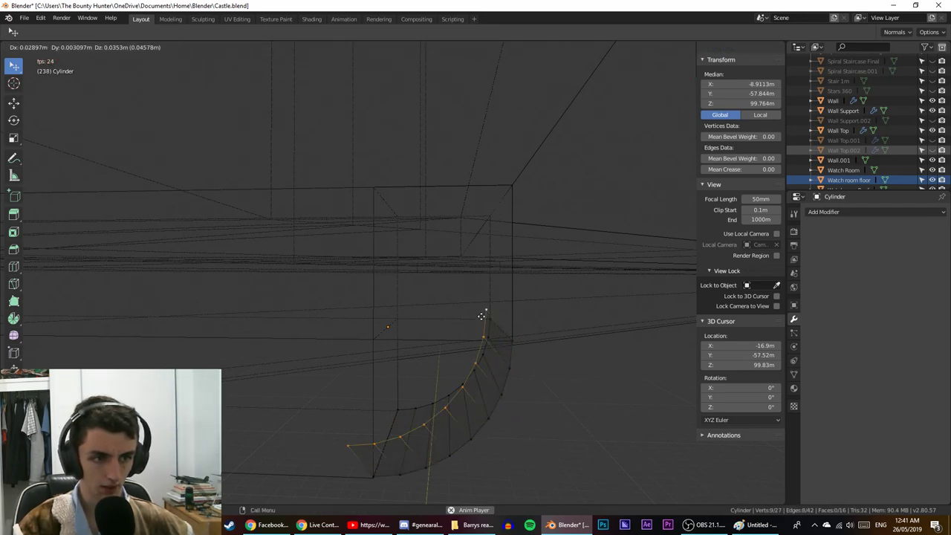
{"action": "right_click", "coordinate": [472, 311]}
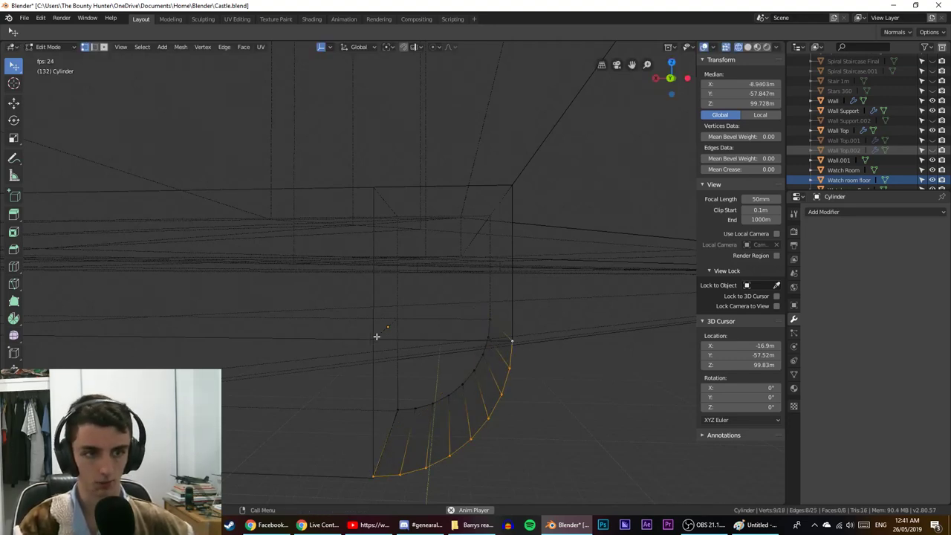
Undo the recent selections and both end cap deletions, returning to the selected back circular end cap face.
{"action": "key", "text": "ctrl+z"}
{"action": "key", "text": "ctrl+z"}
{"action": "key", "text": "ctrl+z"}
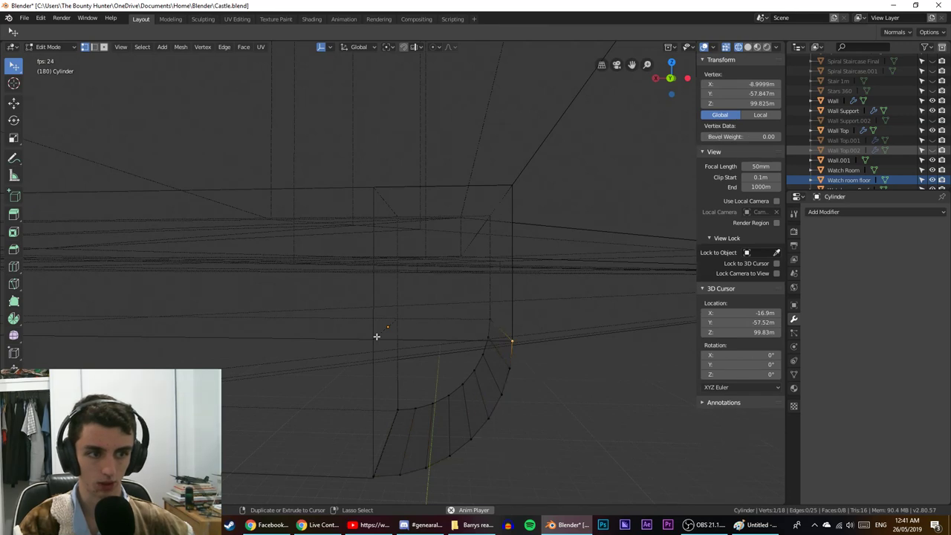
{"action": "key", "text": "ctrl+z"}
{"action": "key", "text": "ctrl+z"}
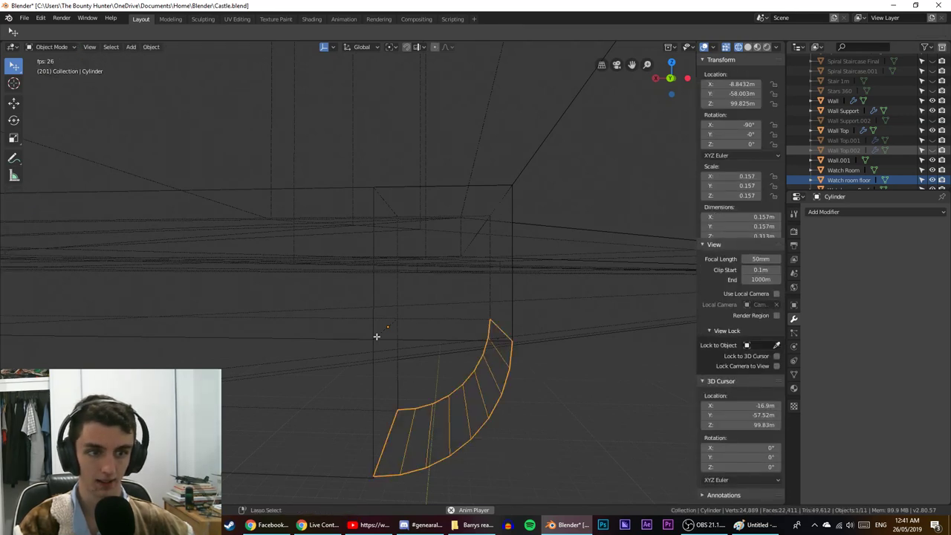
{"action": "key", "text": "ctrl+shift+z"}
{"action": "key", "text": "ctrl+z"}
{"action": "key", "text": "ctrl+shift+z"}
{"action": "key", "text": "ctrl+z"}
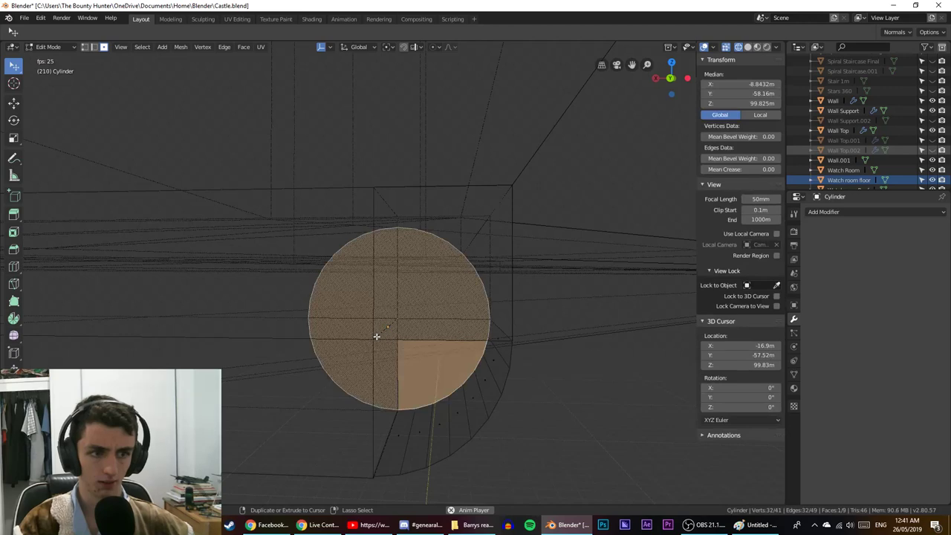
{"action": "key", "text": "ctrl+z"}
{"action": "key", "text": "ctrl+z"}
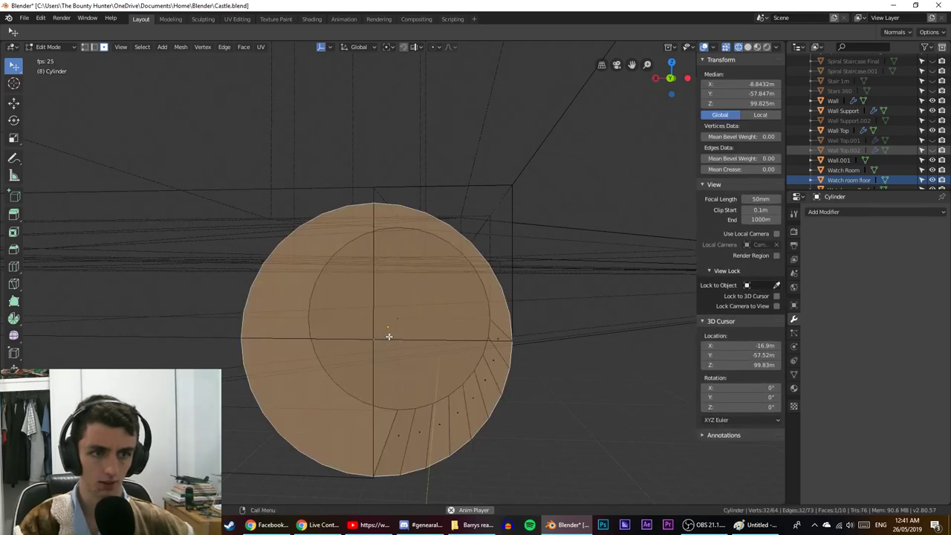
Snap the 3D cursor to the centre of the selected back end cap and delete that face.
{"action": "key", "text": "shift+s"}
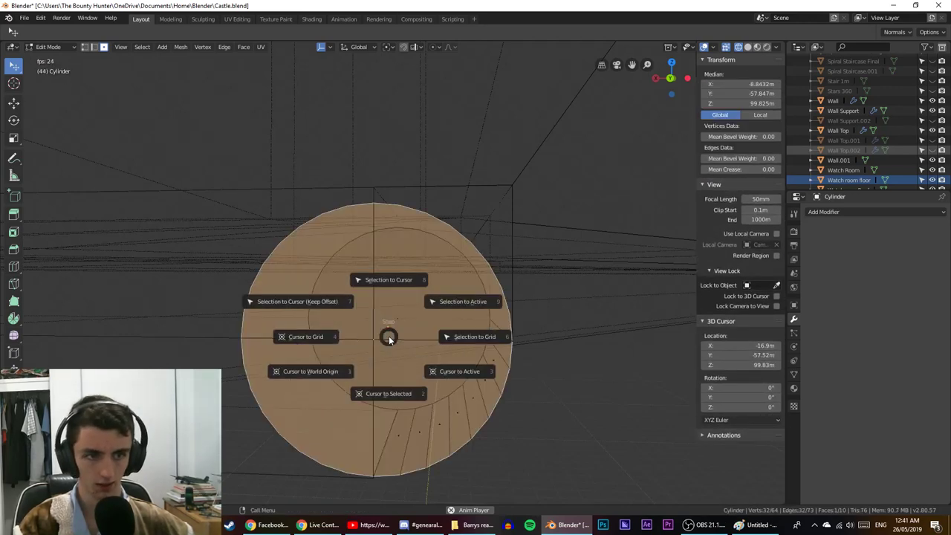
{"action": "left_click", "coordinate": [390, 393]}
{"action": "middle_click_drag", "start_coordinate": [501, 409], "coordinate": [479, 395]}
{"action": "key", "text": "x"}
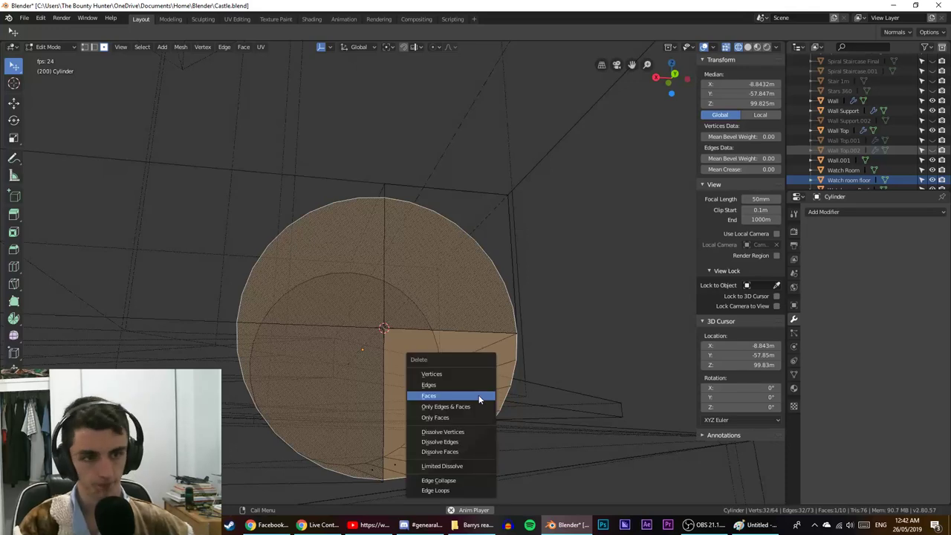
{"action": "left_click", "coordinate": [479, 395]}
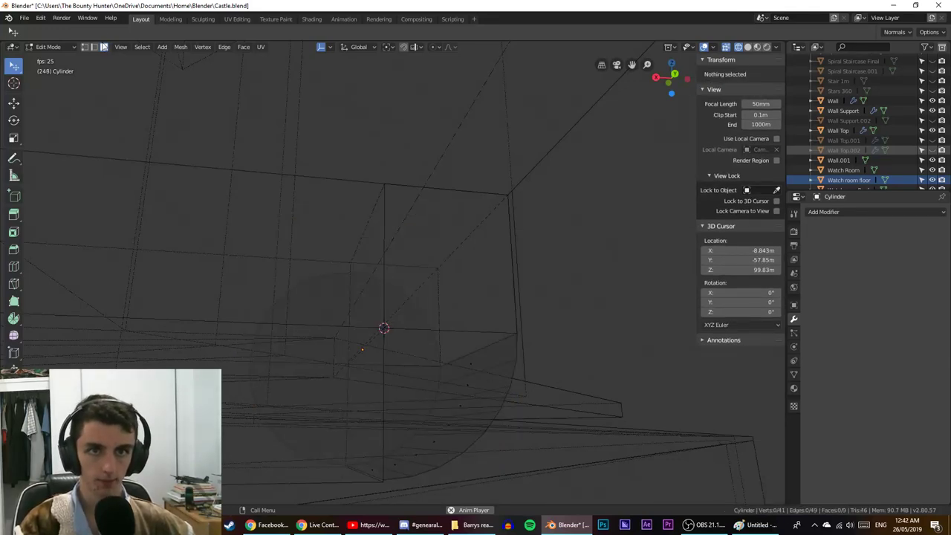
Select the outer quarter arc's vertices at the cylinder's back end in vertex mode and extrude them slightly inward.
{"action": "left_click", "coordinate": [85, 46]}
{"action": "left_click", "coordinate": [518, 352]}
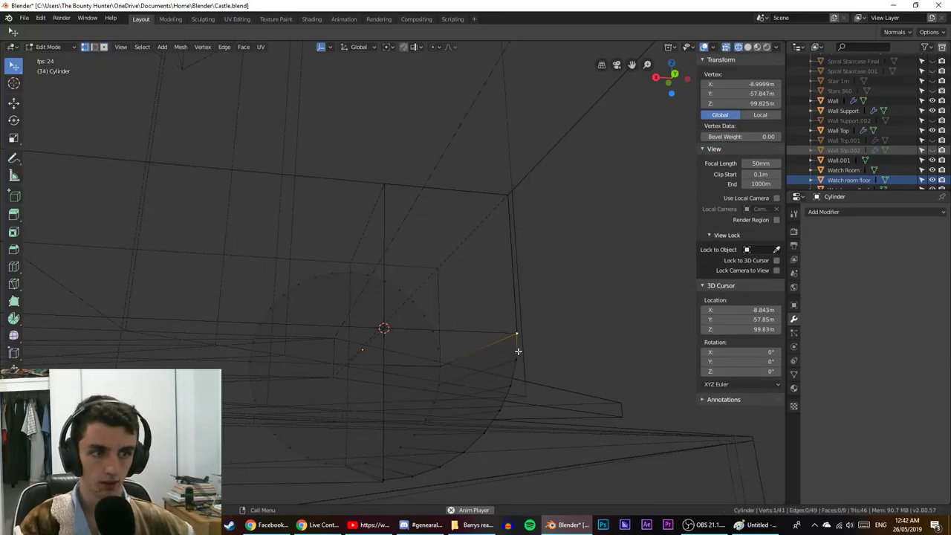
{"action": "left_click", "coordinate": [385, 476], "text": "ctrl"}
{"action": "key", "text": "e"}
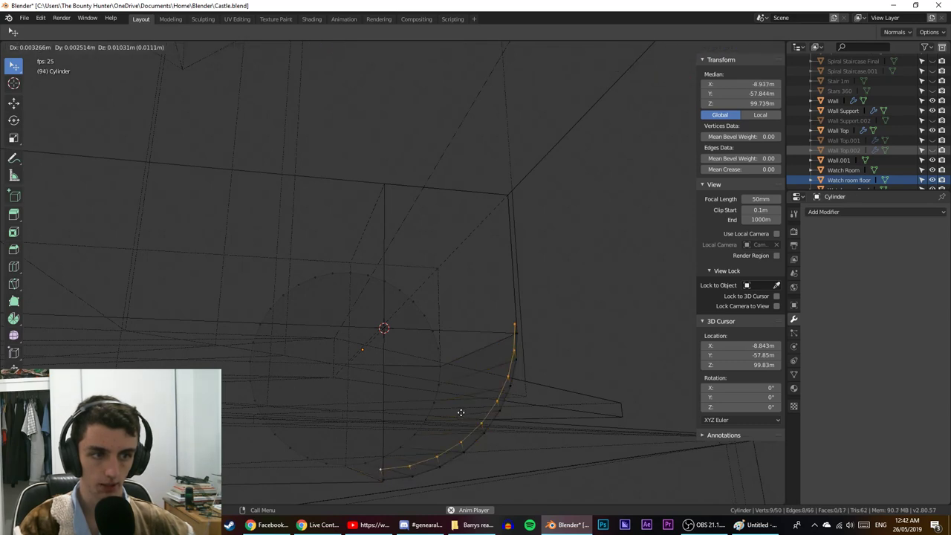
{"action": "left_click", "coordinate": [461, 410]}
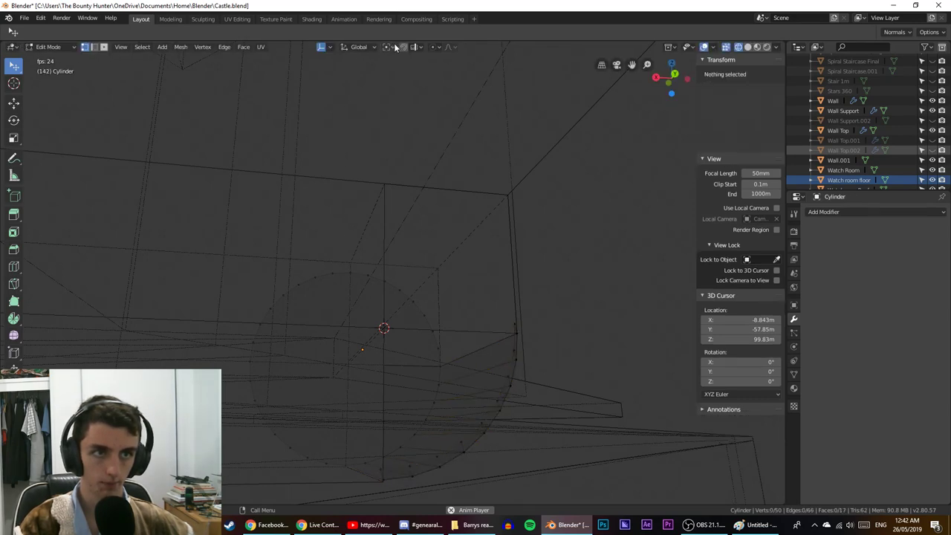
Set the pivot point to the 3D cursor and scale the extruded arc vertices to 0.
{"action": "left_click", "coordinate": [371, 48]}
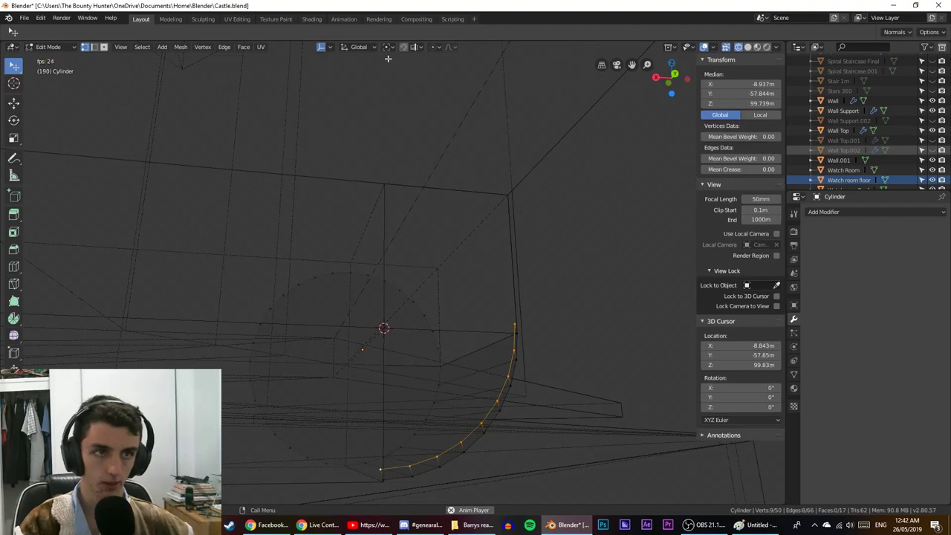
{"action": "left_click", "coordinate": [386, 47]}
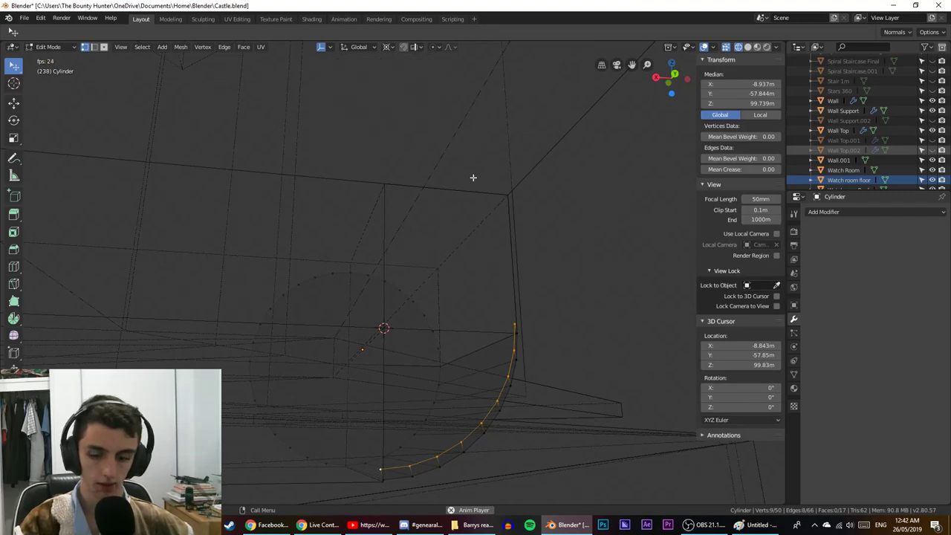
{"action": "key", "text": "s"}
{"action": "key", "text": "0"}
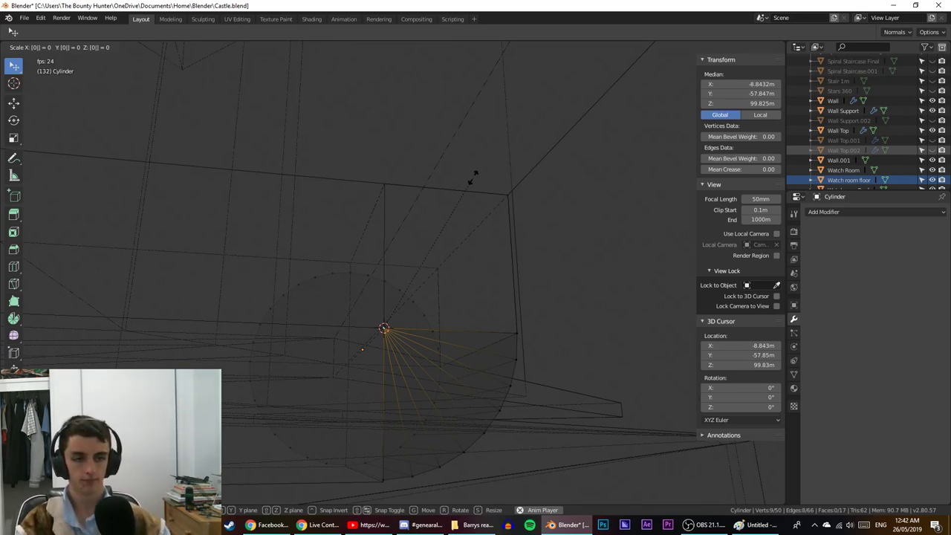
{"action": "key", "text": "Return"}
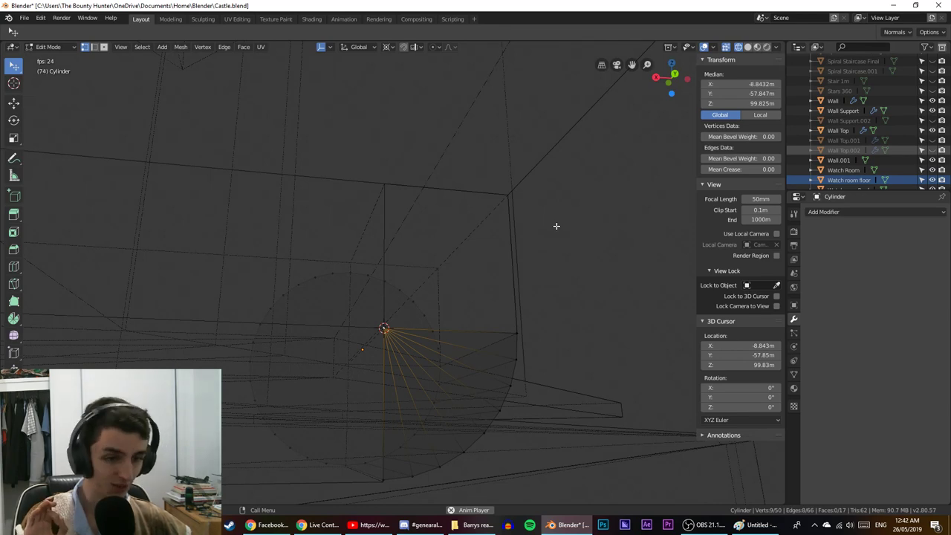
{"action": "middle_click_drag", "start_coordinate": [557, 226], "coordinate": [463, 277]}
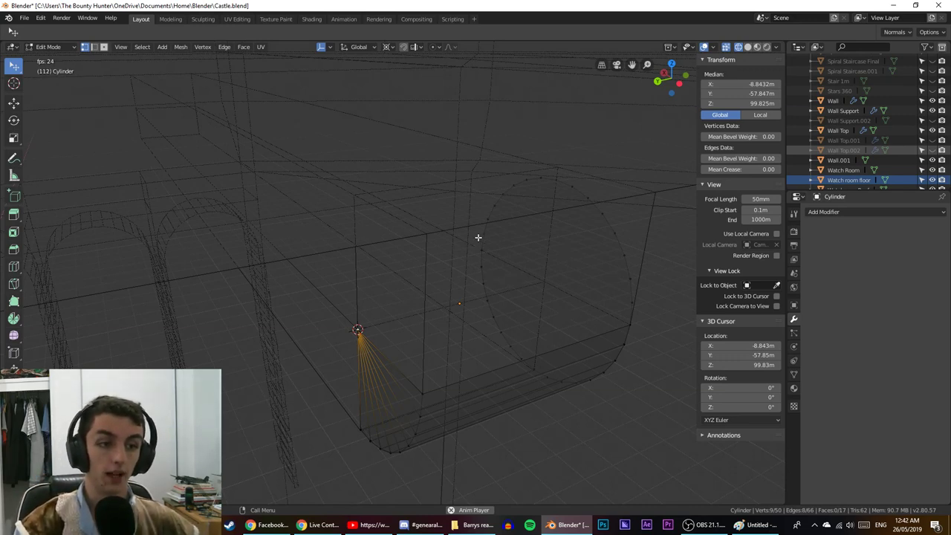
{"action": "middle_click_drag", "start_coordinate": [478, 238], "coordinate": [447, 289]}
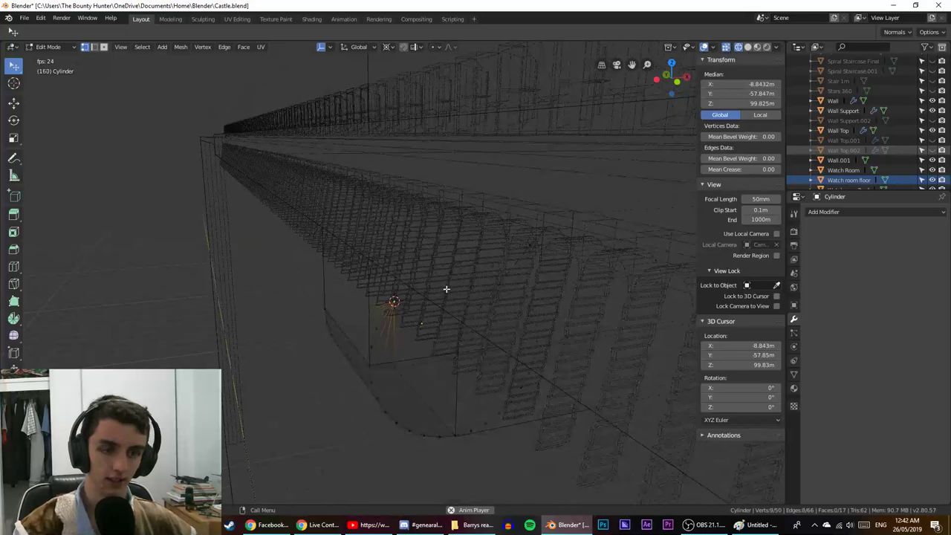
{"action": "key", "text": "Tab"}
{"action": "left_click", "coordinate": [494, 342]}
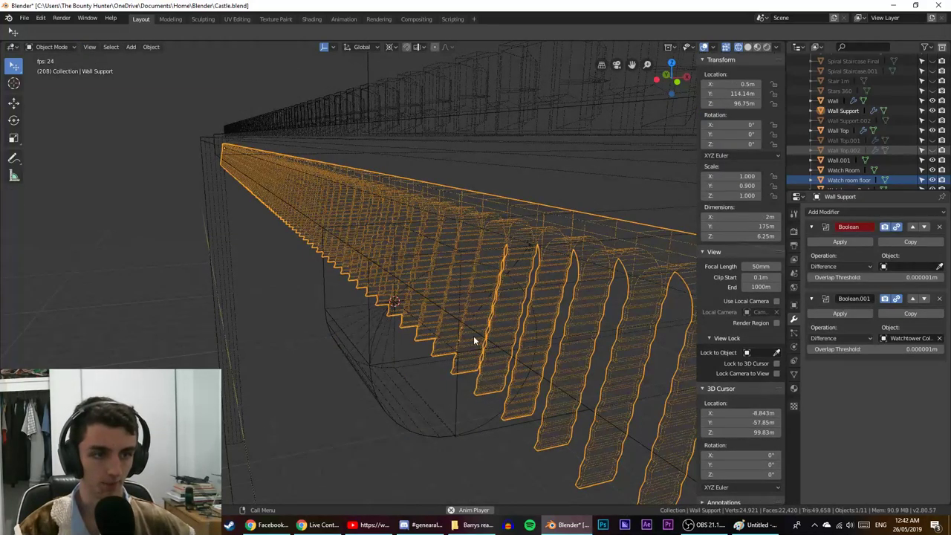
{"action": "key", "text": "Tab"}
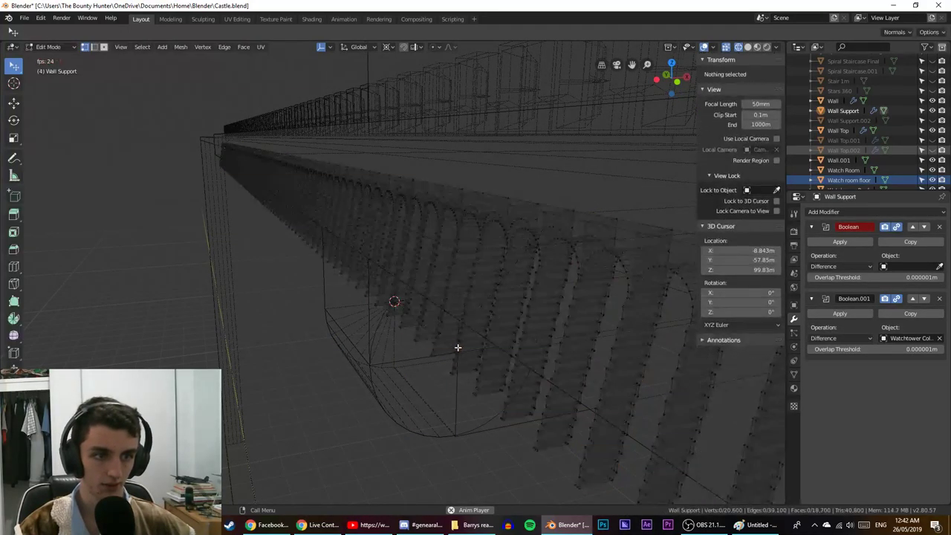
{"action": "key", "text": "Tab"}
{"action": "left_click", "coordinate": [448, 355]}
{"action": "left_click", "coordinate": [417, 384]}
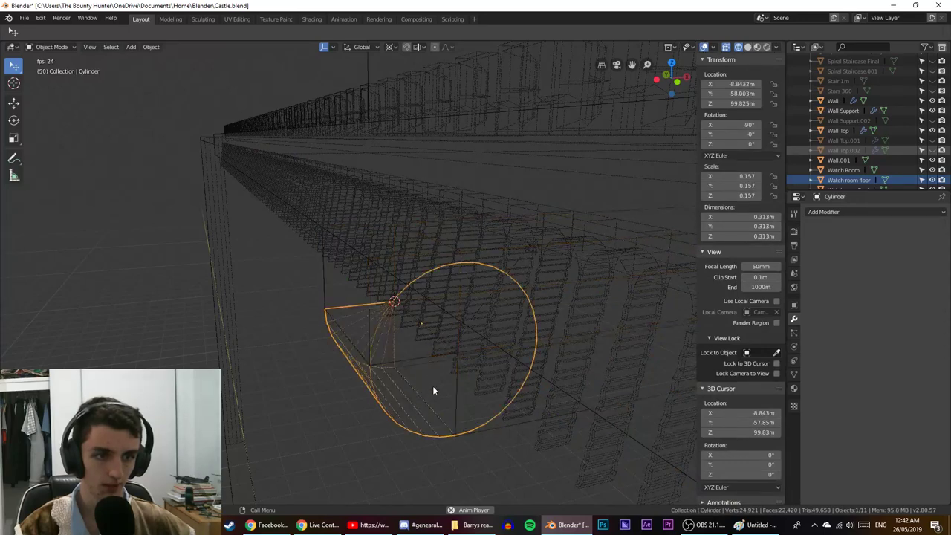
{"action": "key", "text": "Tab"}
{"action": "key", "text": "Tab"}
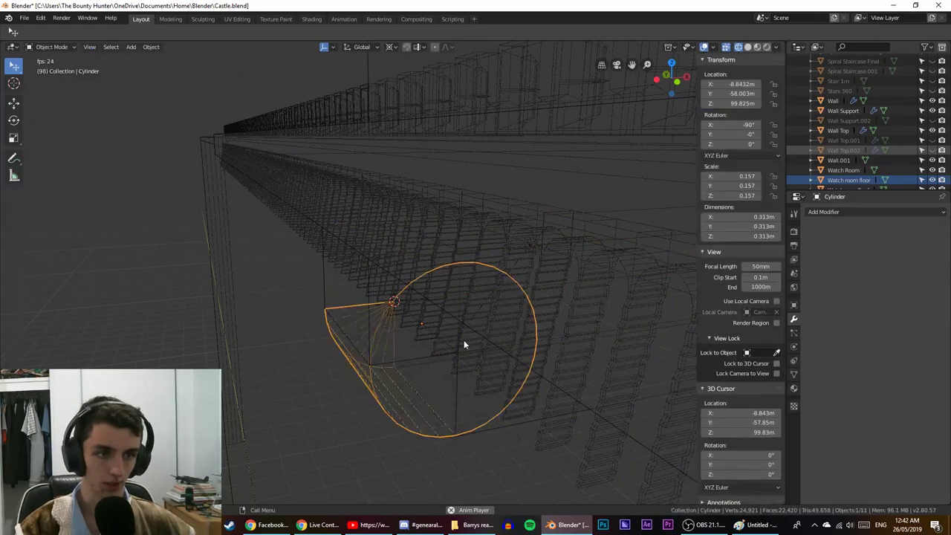
Select the cylinder's front circular end cap in face mode and snap the 3D cursor to its centre.
{"action": "key", "text": "Tab"}
{"action": "key", "text": "2"}
{"action": "key", "text": "3"}
{"action": "left_click", "coordinate": [465, 343]}
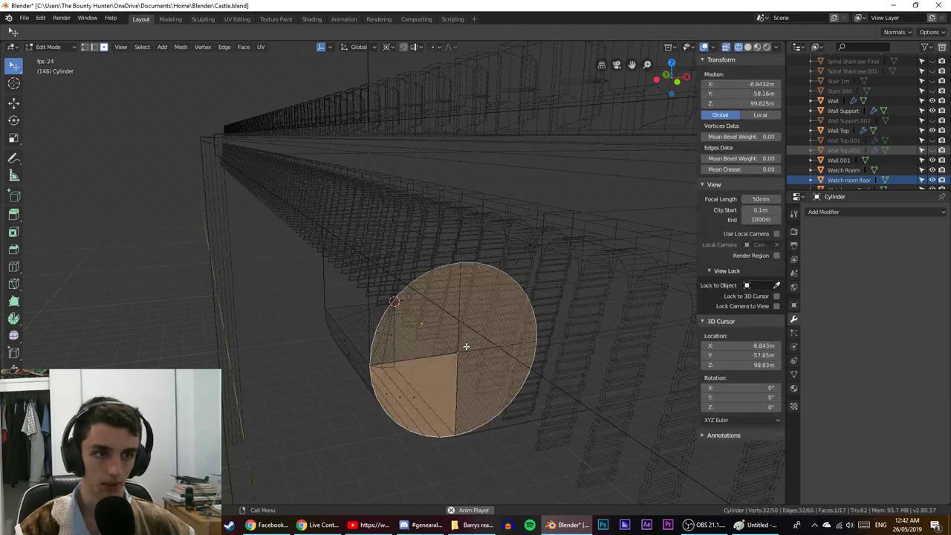
{"action": "key", "text": "shift+s"}
{"action": "key", "text": "2"}
{"action": "key", "text": "Tab"}
{"action": "key", "text": "Tab"}
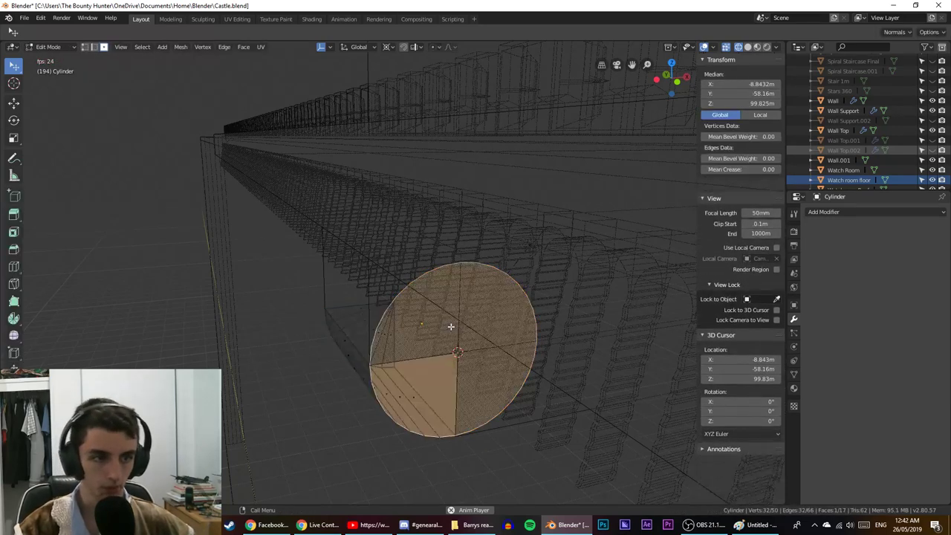
Check the front end cap's vertices, return to face mode, and delete the cap face.
{"action": "key", "text": "1"}
{"action": "key", "text": "a"}
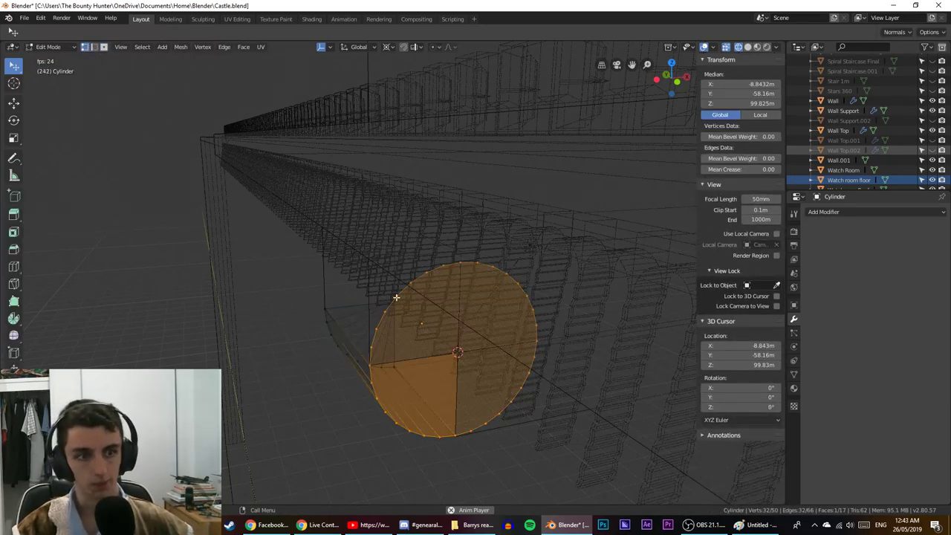
{"action": "key", "text": "3"}
{"action": "right_click", "coordinate": [500, 355]}
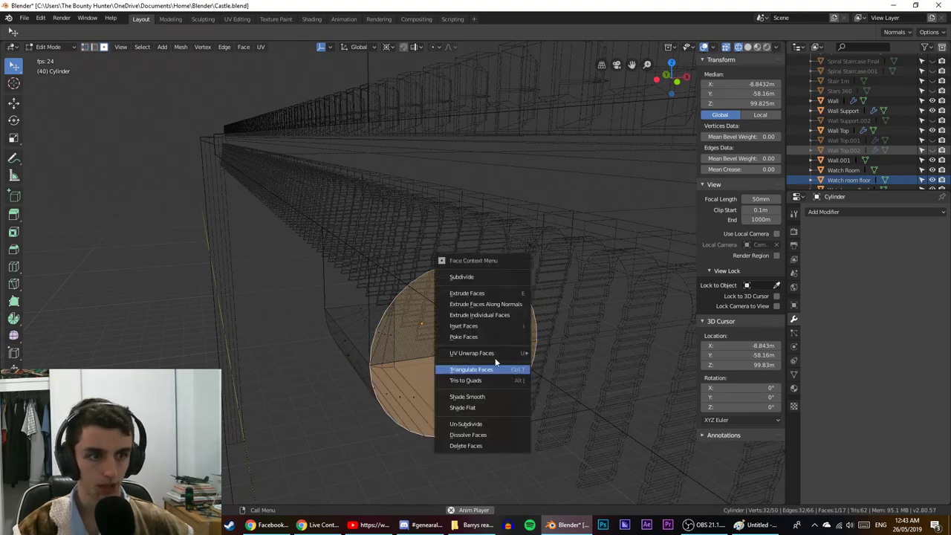
{"action": "right_click", "coordinate": [404, 375]}
{"action": "left_click", "coordinate": [405, 374]}
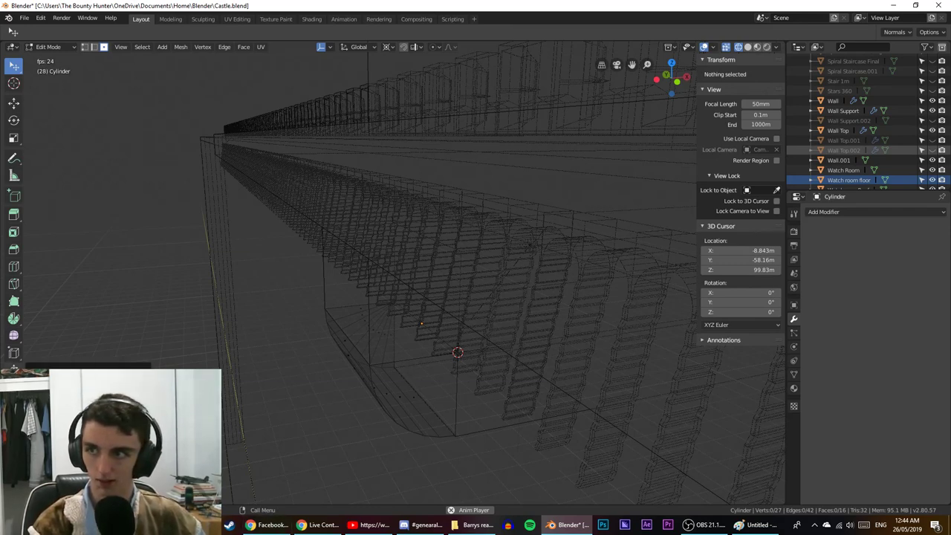
Select the outer quarter arc's vertices at the cylinder's front end in vertex mode and extrude them slightly inward.
{"action": "key", "text": "ctrl+t"}
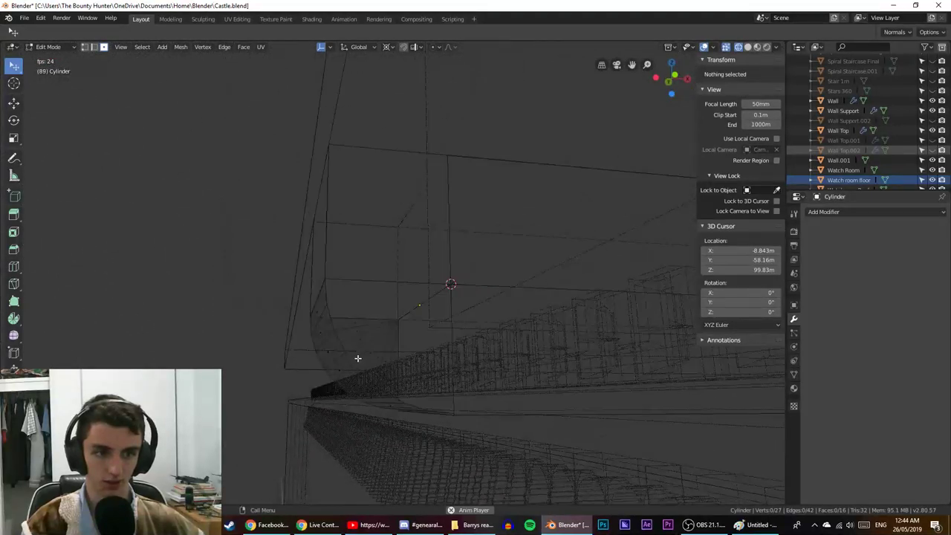
{"action": "left_click", "coordinate": [85, 46]}
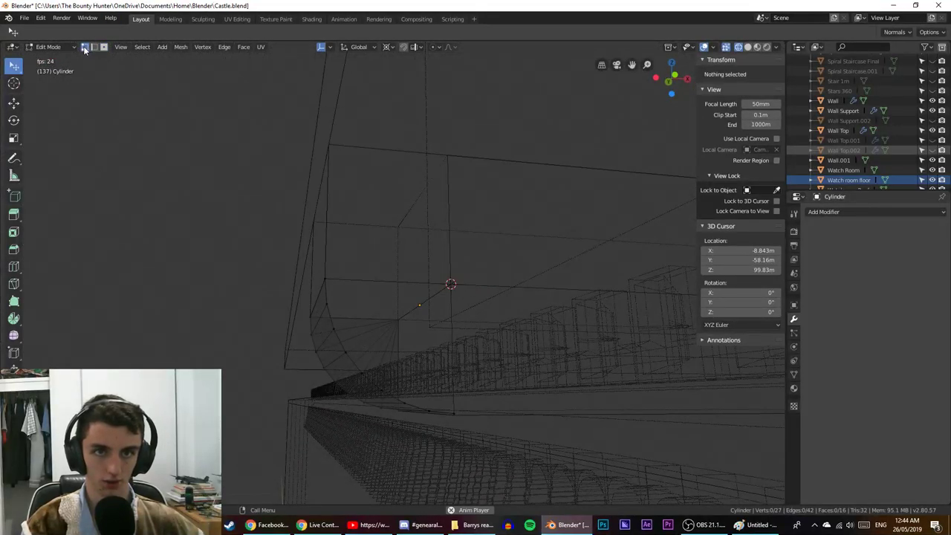
{"action": "left_click", "coordinate": [324, 281]}
{"action": "left_click", "coordinate": [453, 413], "text": "ctrl"}
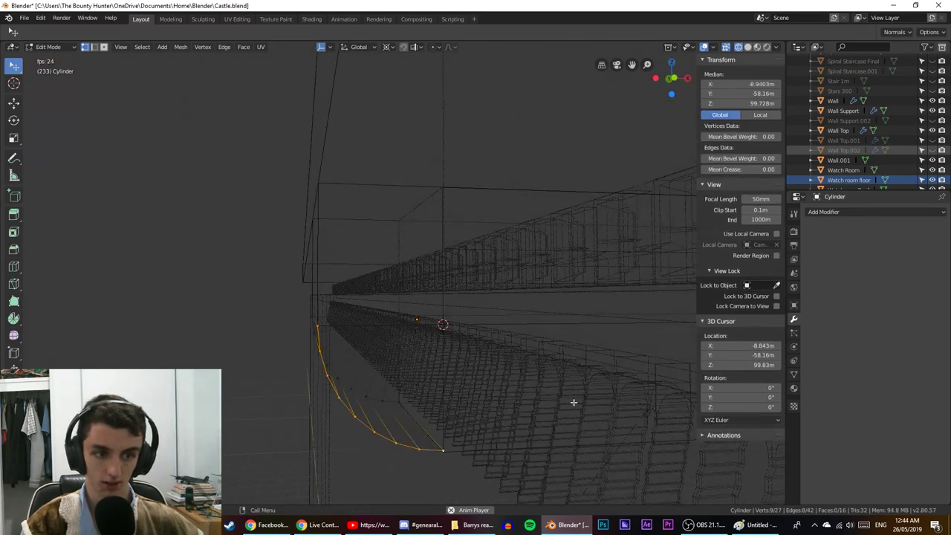
{"action": "key", "text": "g"}
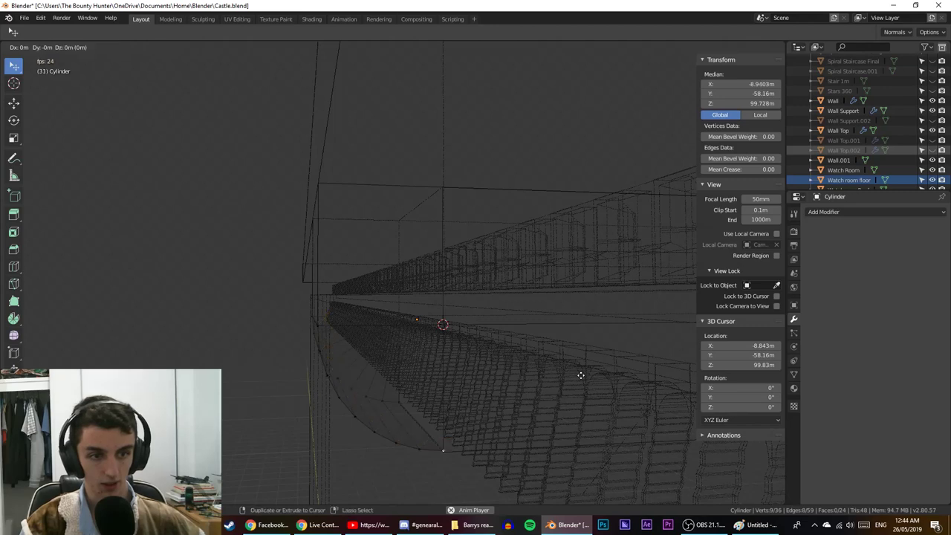
{"action": "left_click", "coordinate": [581, 376]}
Scale the extruded front arc vertices to 0 around the 3D cursor.
{"action": "key", "text": "s"}
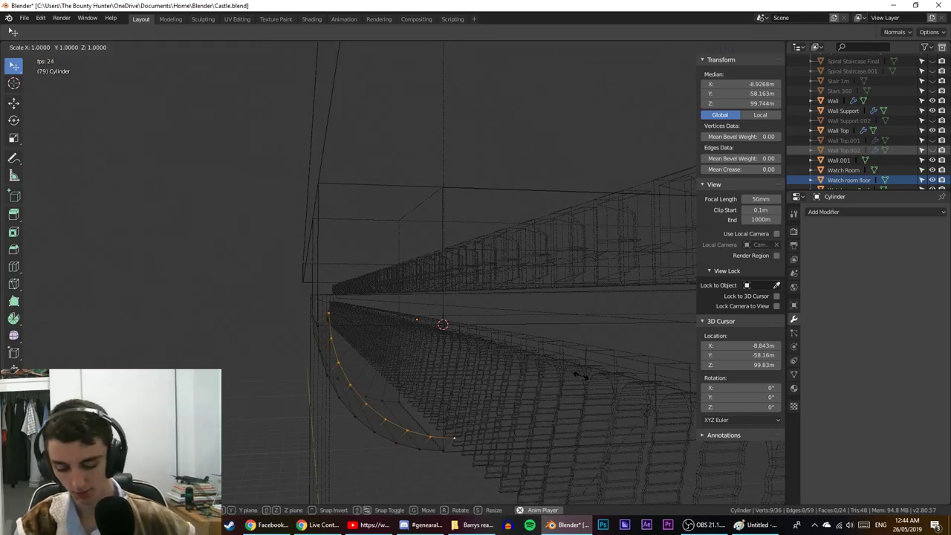
{"action": "key", "text": "0"}
{"action": "key", "text": "Return"}
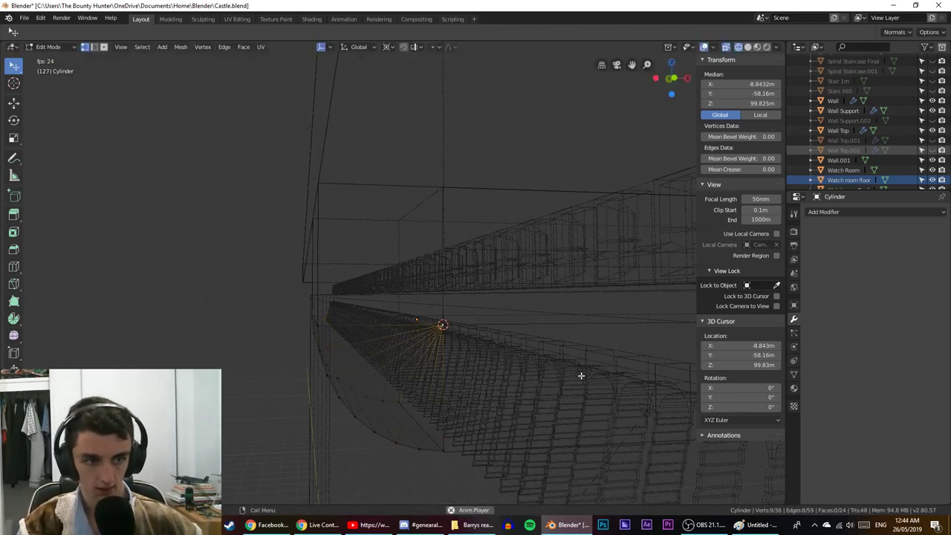
Box-select the overlapping vertices at the back end's centre and merge them into one vertex.
{"action": "middle_click_drag", "start_coordinate": [357, 321], "coordinate": [595, 353]}
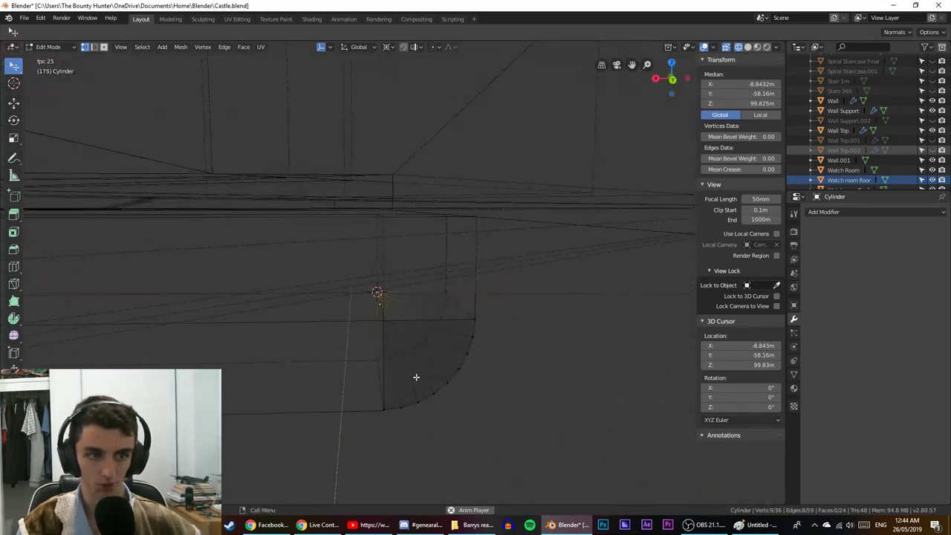
{"action": "middle_click_drag", "start_coordinate": [416, 378], "coordinate": [579, 360]}
{"action": "middle_click_drag", "start_coordinate": [420, 359], "coordinate": [431, 339]}
{"action": "left_click", "coordinate": [428, 335]}
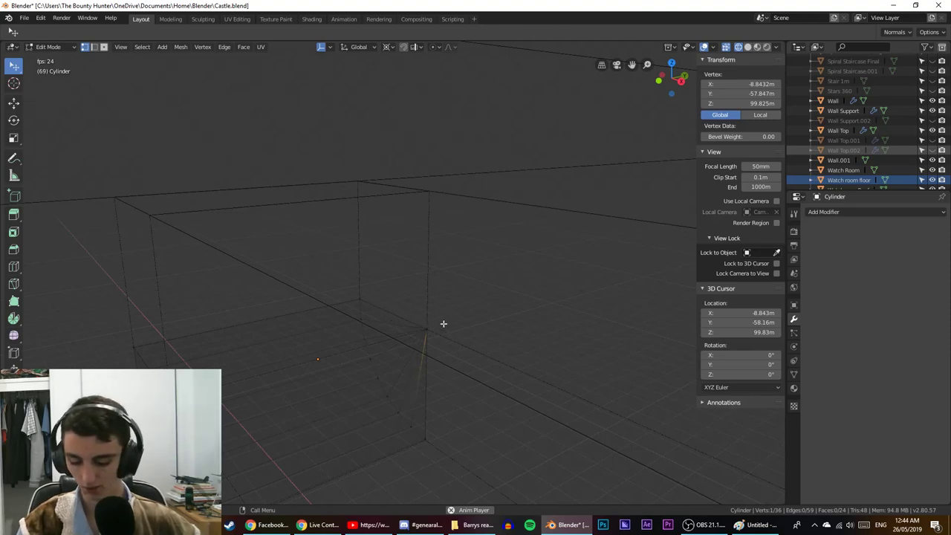
{"action": "key", "text": "b"}
{"action": "left_click_drag", "start_coordinate": [427, 318], "coordinate": [444, 361]}
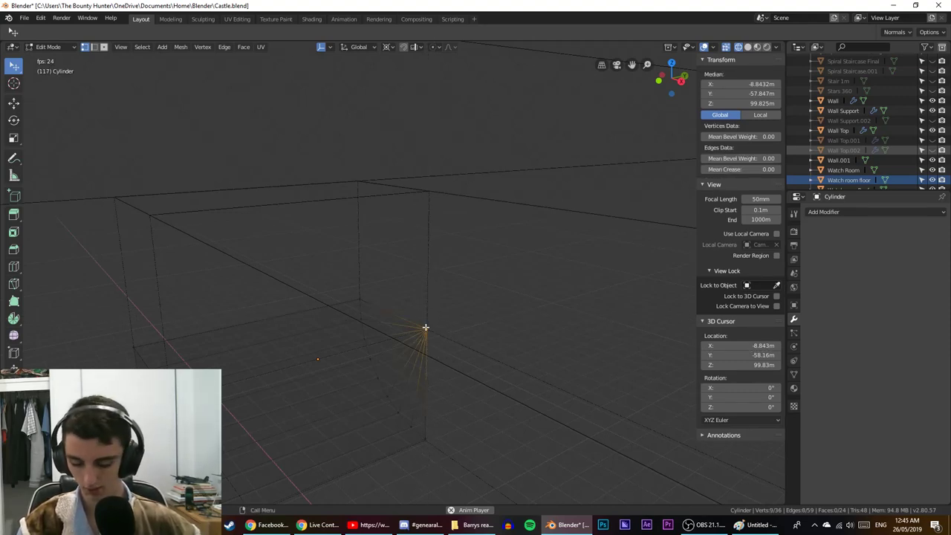
{"action": "key", "text": "b"}
{"action": "left_click_drag", "start_coordinate": [425, 327], "coordinate": [467, 365]}
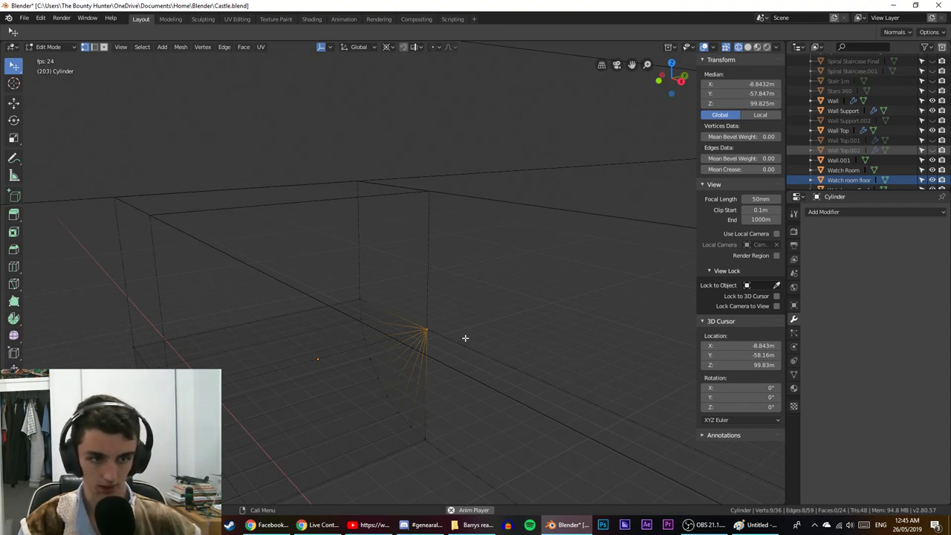
{"action": "right_click", "coordinate": [429, 330]}
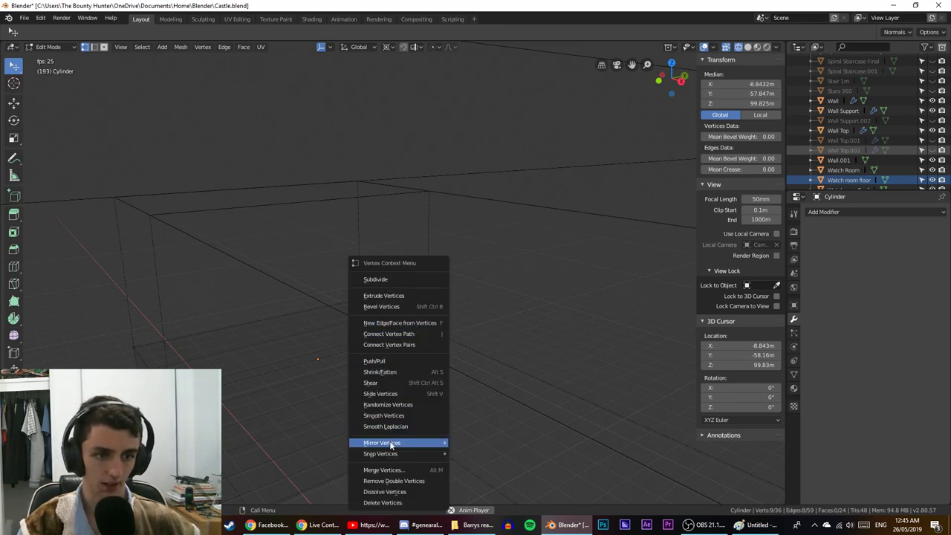
{"action": "mouse_move", "coordinate": [389, 446]}
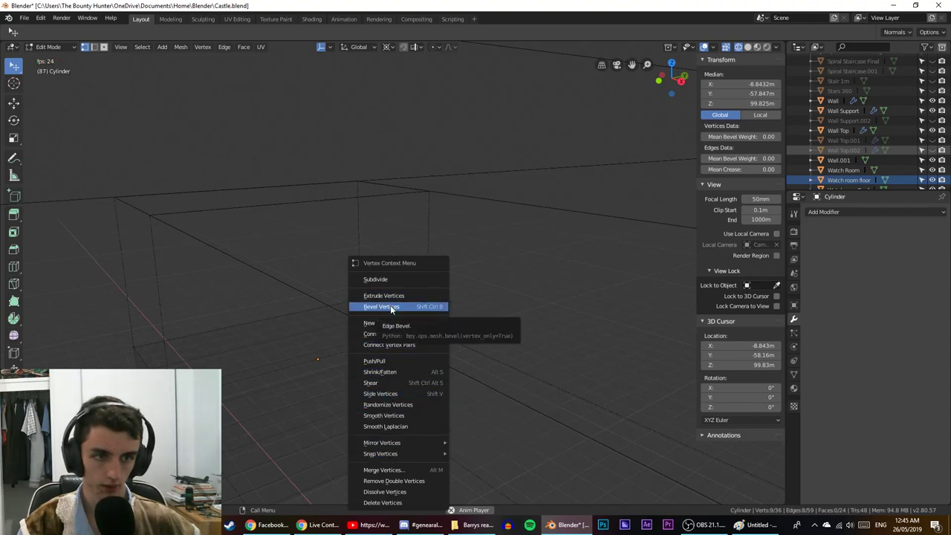
{"action": "key", "text": "Escape"}
{"action": "key", "text": "alt+m"}
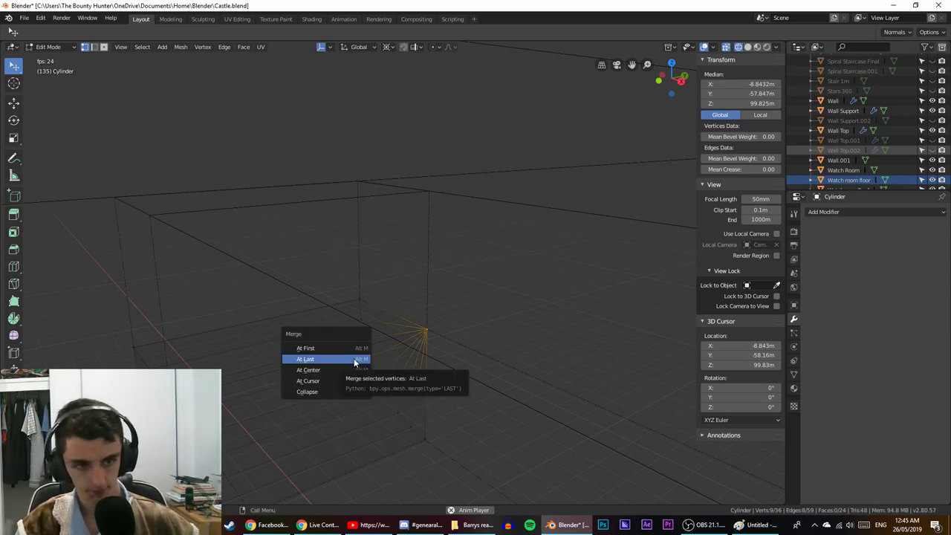
{"action": "left_click", "coordinate": [345, 361]}
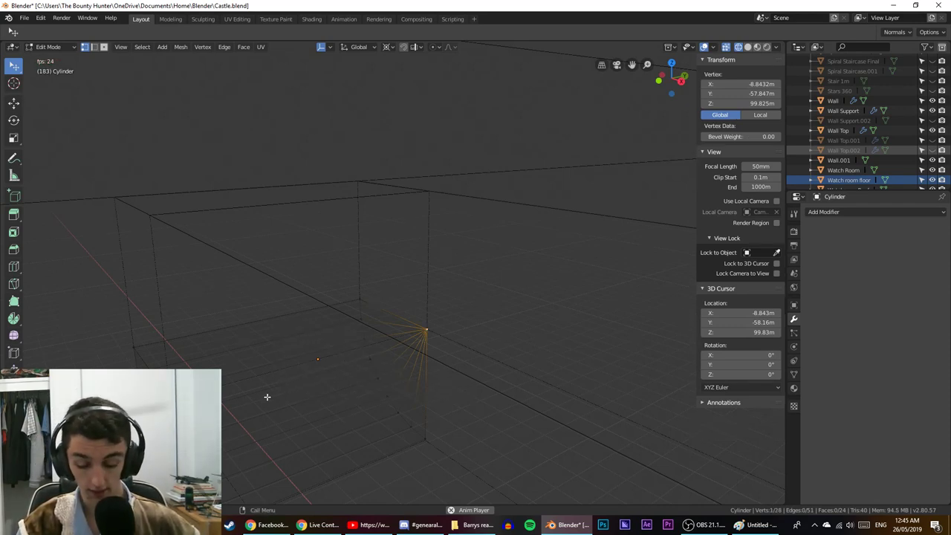
Deselect everything, box-select the overlapping vertices at the front end's centre, and merge them at center.
{"action": "key", "text": "alt+a"}
{"action": "key", "text": "b"}
{"action": "left_click_drag", "start_coordinate": [157, 383], "coordinate": [188, 409]}
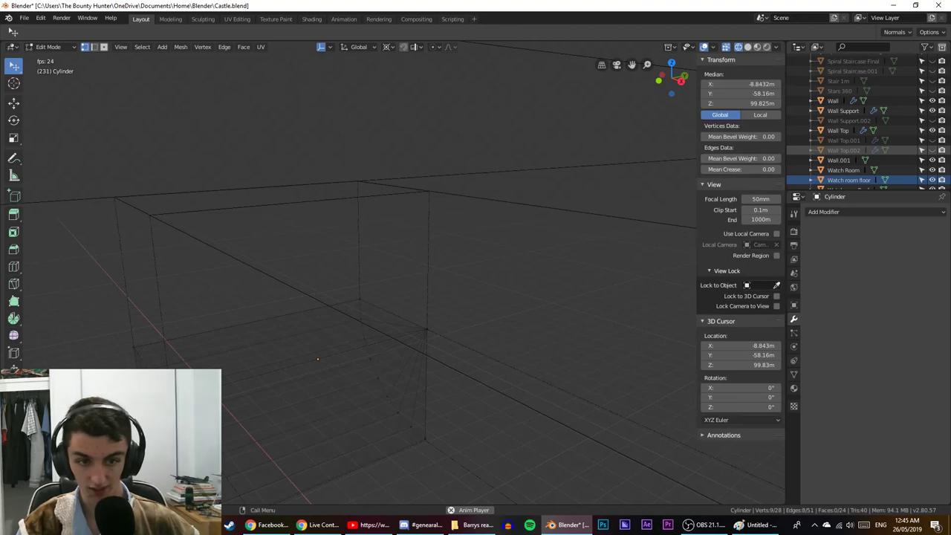
{"action": "key", "text": "alt+m"}
{"action": "key", "text": "c"}
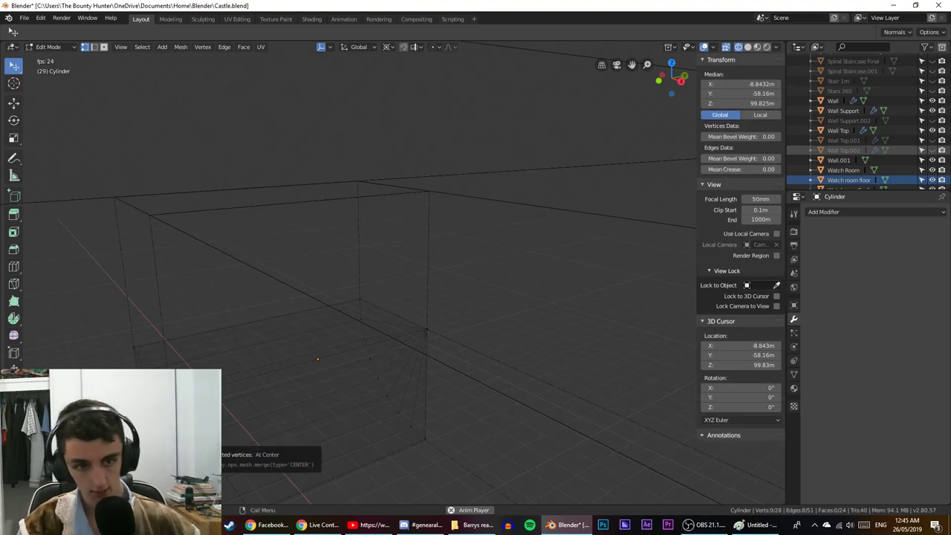
{"action": "left_click", "coordinate": [185, 434]}
Select both merged centre vertices and the lowest arc vertex at each end, and fill the quarter cylinder's flat vertical side with a face.
{"action": "middle_click_drag", "start_coordinate": [208, 427], "coordinate": [306, 408]}
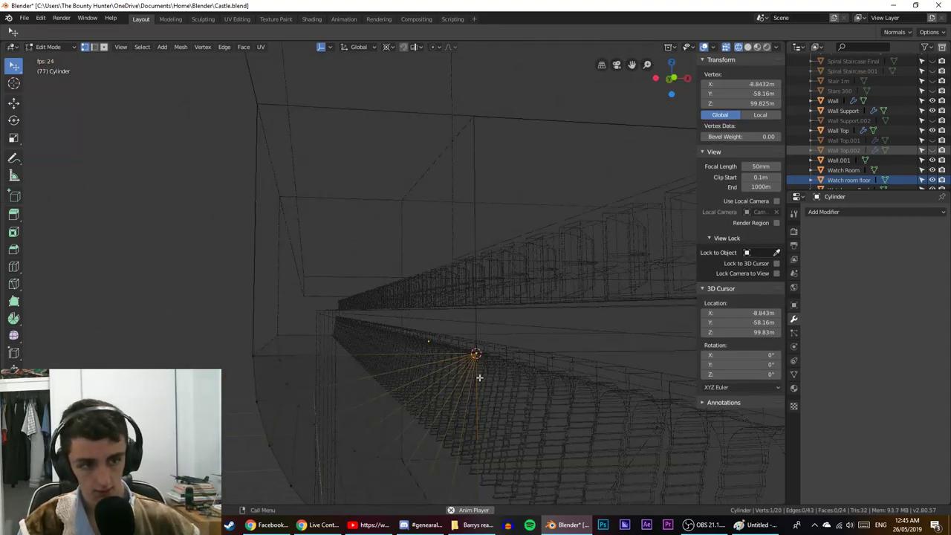
{"action": "middle_click_drag", "start_coordinate": [487, 381], "coordinate": [430, 393]}
{"action": "scroll", "coordinate": [430, 393], "scroll_direction": "down", "scroll_amount": 2}
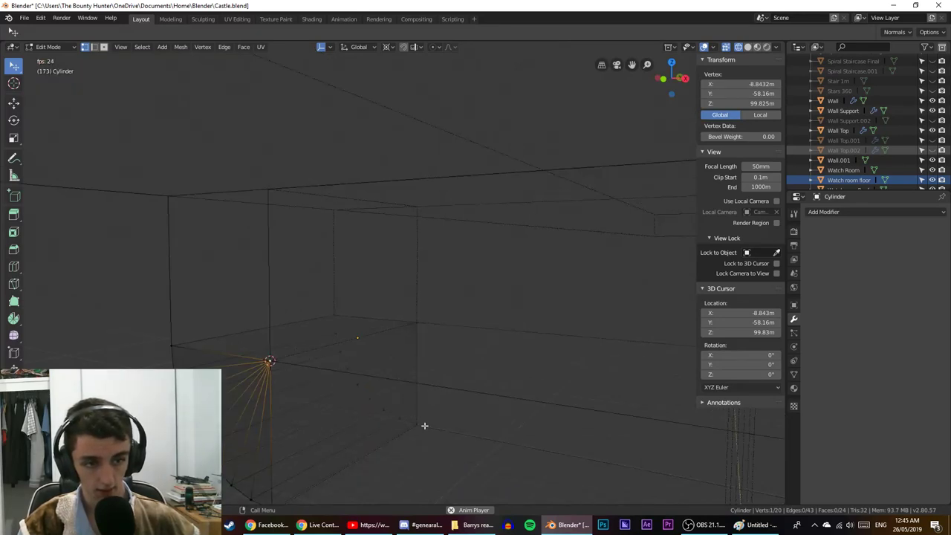
{"action": "left_click", "coordinate": [423, 425]}
{"action": "left_click", "coordinate": [413, 324]}
{"action": "left_click", "coordinate": [283, 385], "text": "shift"}
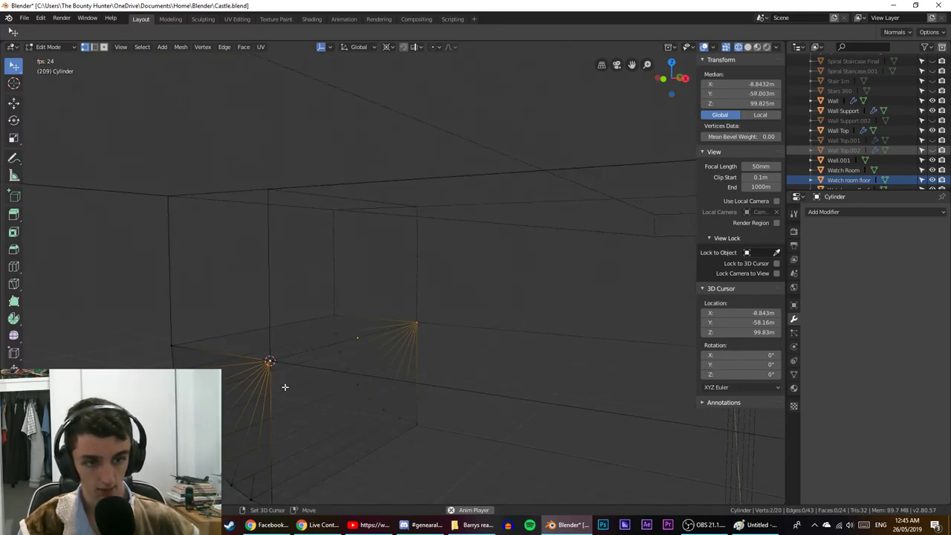
{"action": "left_click", "coordinate": [282, 501], "text": "shift"}
{"action": "scroll", "coordinate": [411, 435], "scroll_direction": "down", "scroll_amount": 3}
{"action": "left_click", "coordinate": [313, 419], "text": "shift"}
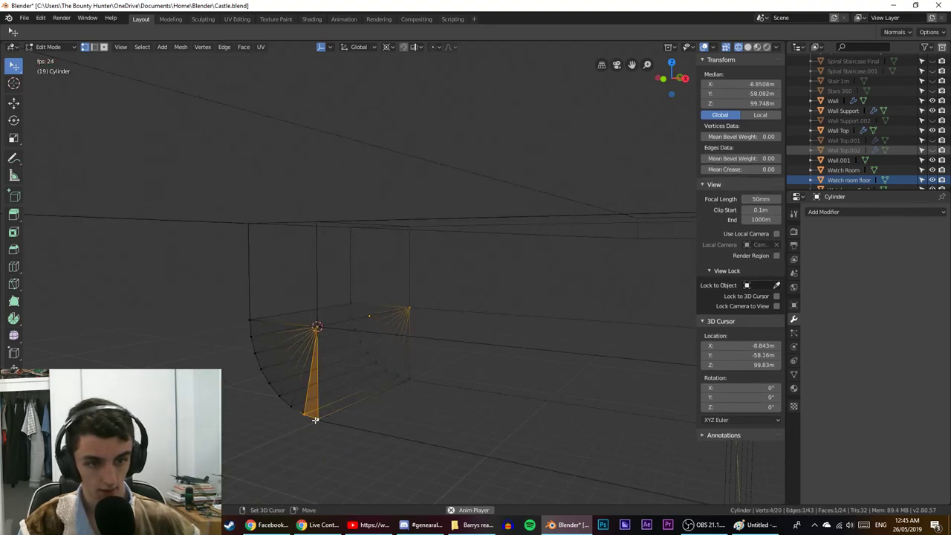
{"action": "left_click", "coordinate": [315, 420], "text": "shift"}
{"action": "left_click", "coordinate": [409, 380], "text": "shift"}
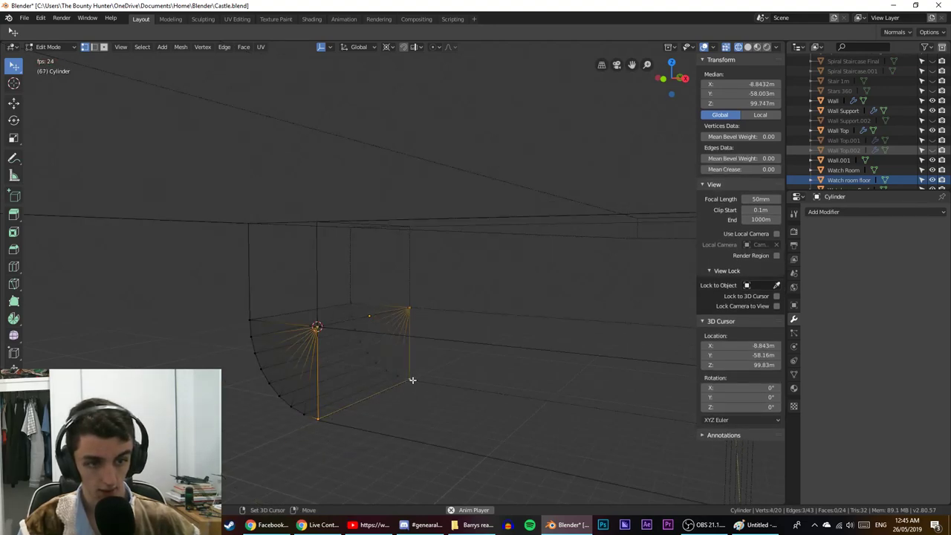
{"action": "key", "text": "f"}
Select the four corner vertices around the quarter cylinder's open flat top and fill them with a face.
{"action": "middle_click_drag", "start_coordinate": [410, 382], "coordinate": [348, 323]}
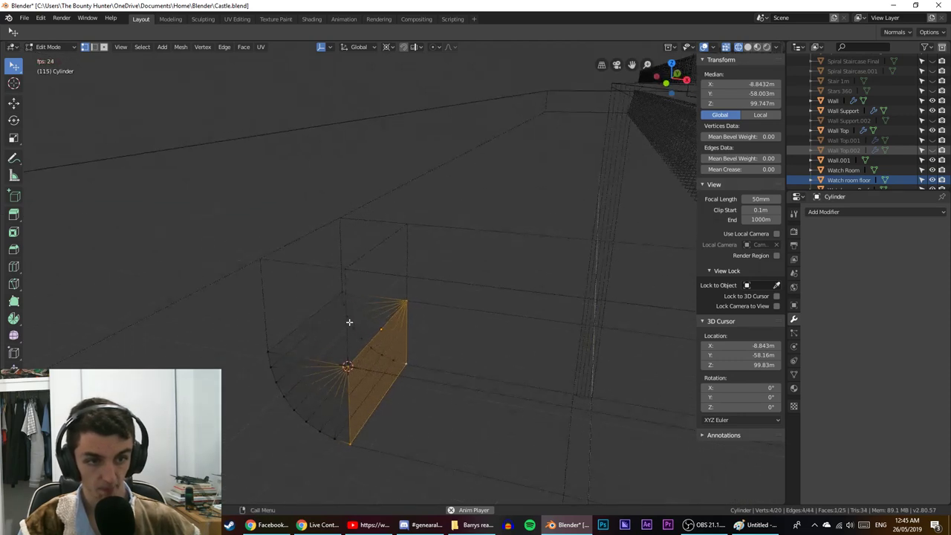
{"action": "left_click", "coordinate": [344, 294]}
{"action": "left_click", "coordinate": [406, 301], "text": "shift"}
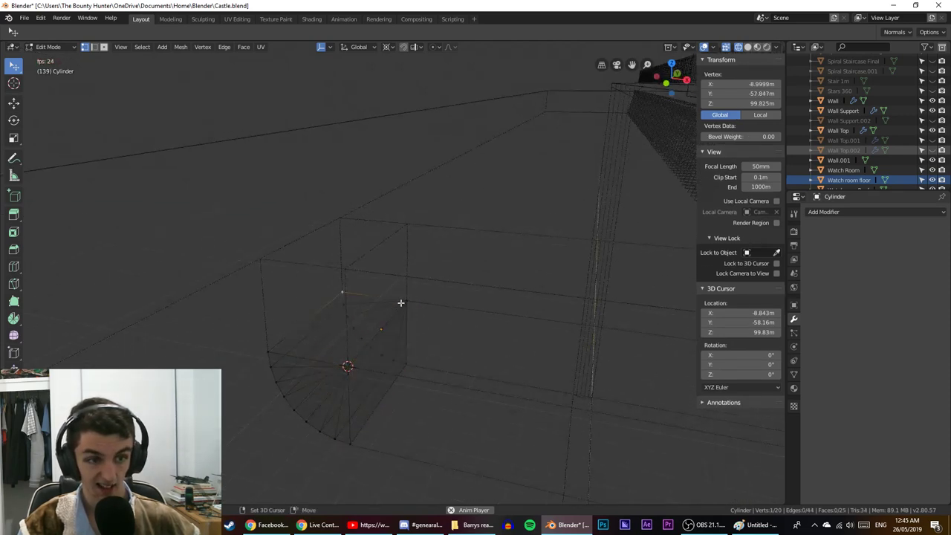
{"action": "left_click", "coordinate": [268, 353], "text": "shift"}
{"action": "left_click", "coordinate": [348, 365], "text": "shift"}
{"action": "key", "text": "f"}
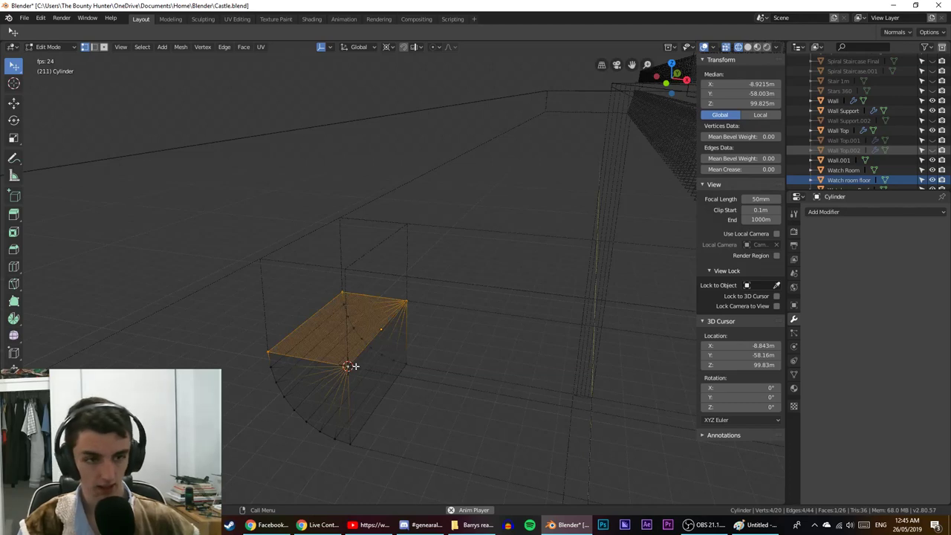
Check the closed quarter cylinder from several angles and return to Object Mode.
{"action": "middle_click_drag", "start_coordinate": [353, 367], "coordinate": [412, 384]}
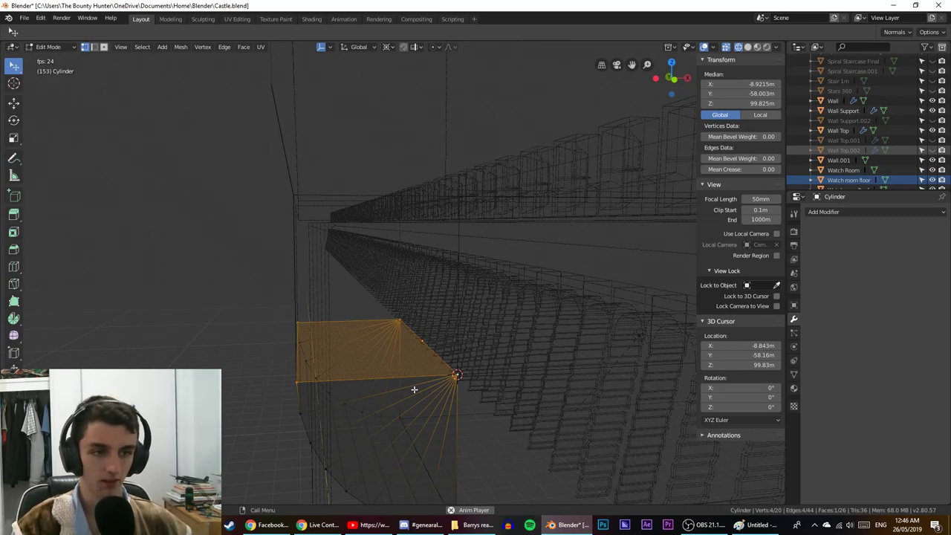
{"action": "middle_click_drag", "start_coordinate": [414, 389], "coordinate": [367, 393]}
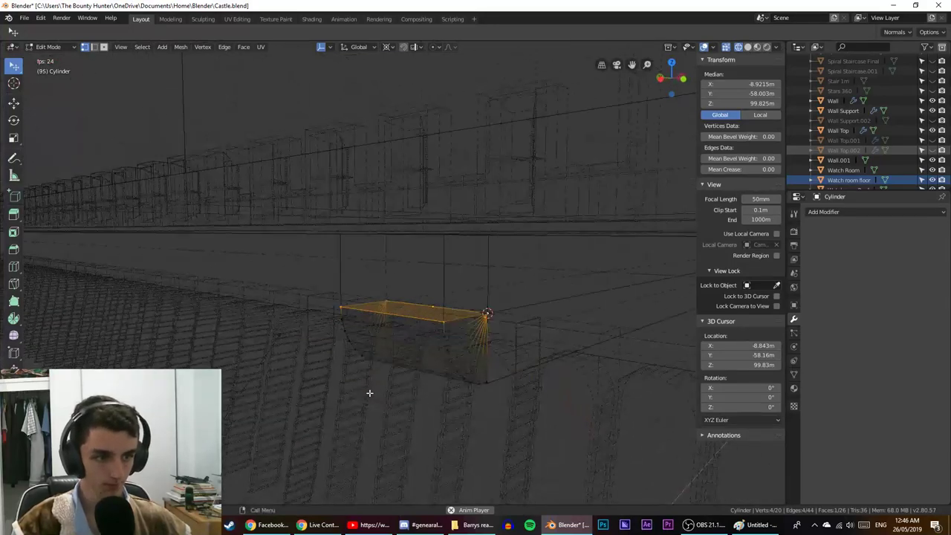
{"action": "key", "text": "Tab"}
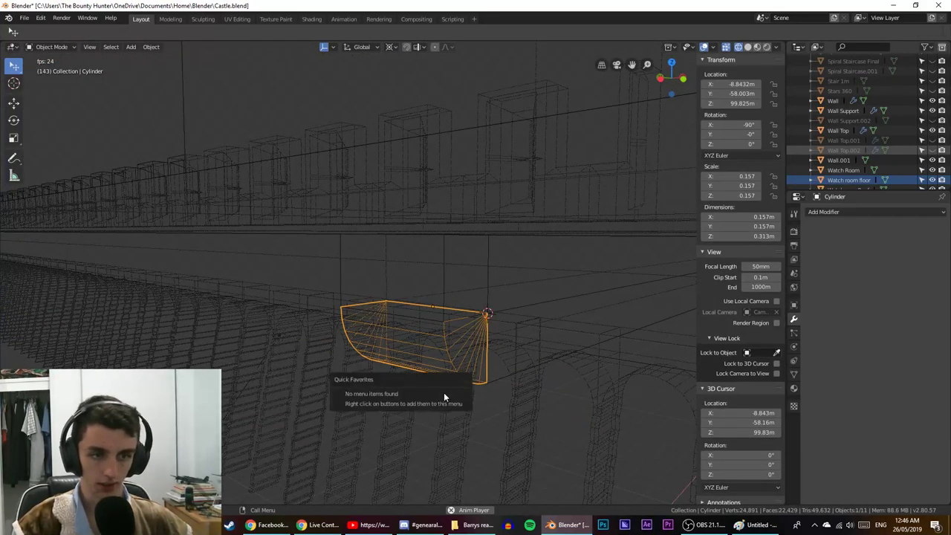
{"action": "key", "text": "Tab"}
{"action": "key", "text": "Tab"}
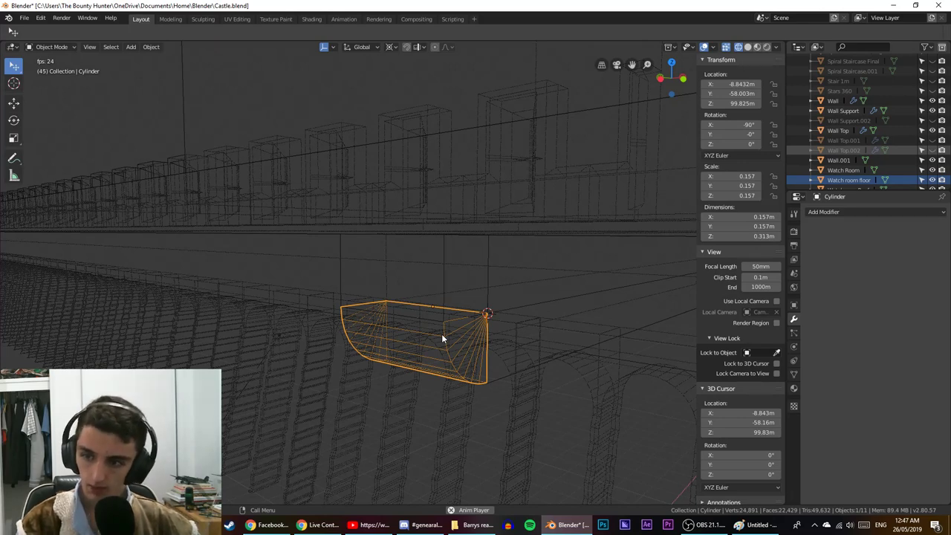
Add a Boolean modifier with the Difference operation to the support beam Cube.001 and pick the quarter cylinder as its object, using solid shading.
{"action": "left_click", "coordinate": [402, 326]}
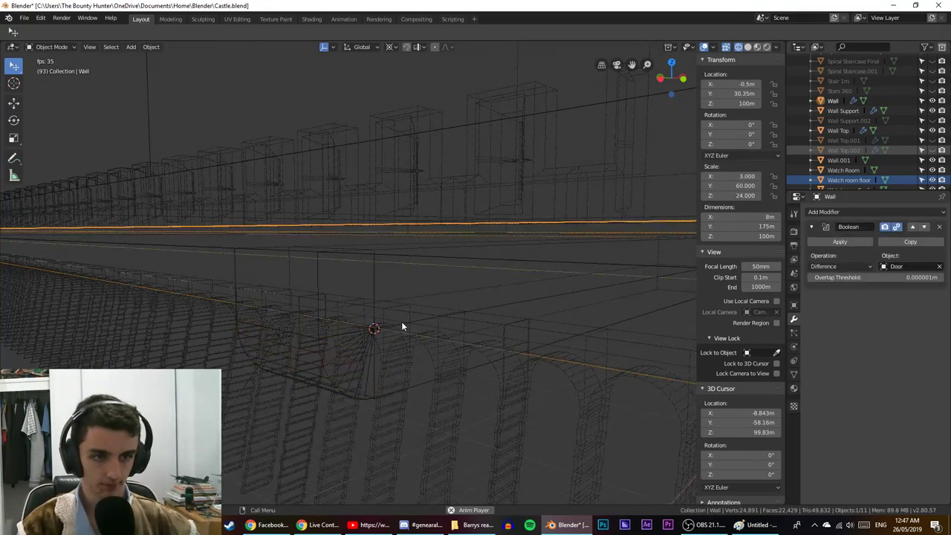
{"action": "left_click", "coordinate": [368, 308]}
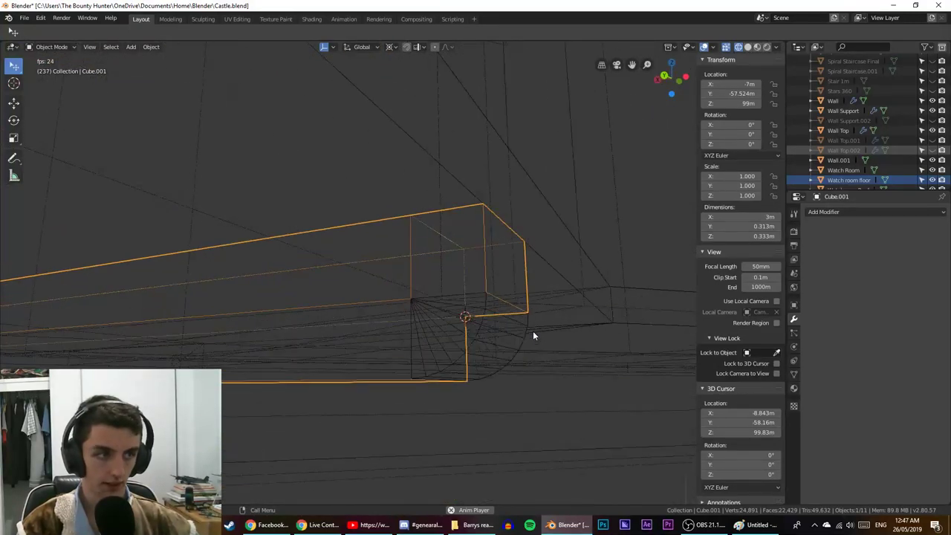
{"action": "left_click", "coordinate": [834, 214]}
{"action": "left_click", "coordinate": [761, 248]}
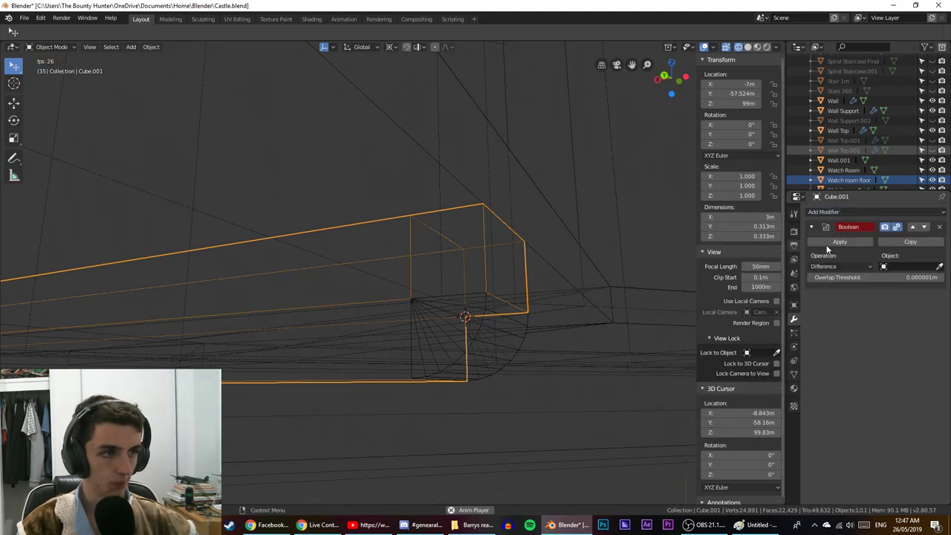
{"action": "left_click", "coordinate": [939, 267]}
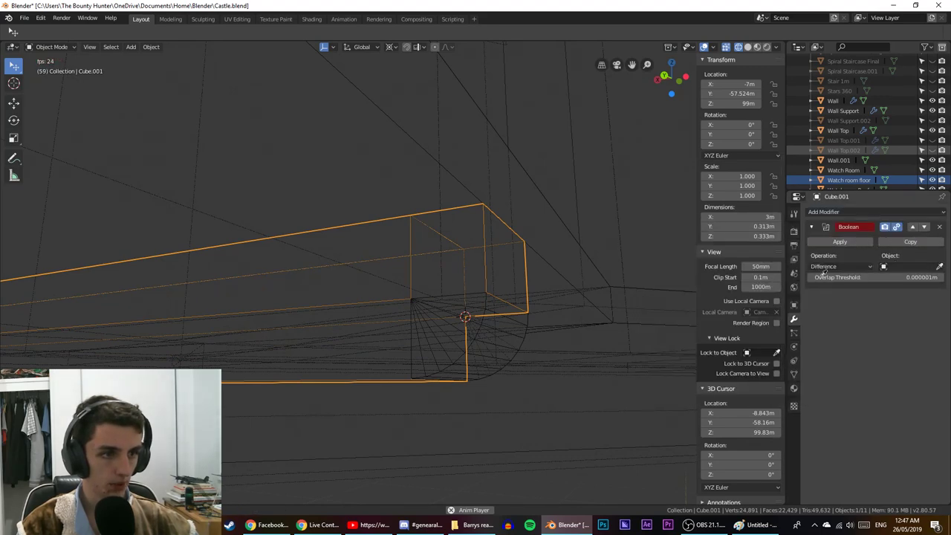
{"action": "left_click", "coordinate": [510, 355]}
{"action": "key", "text": "shift+z"}
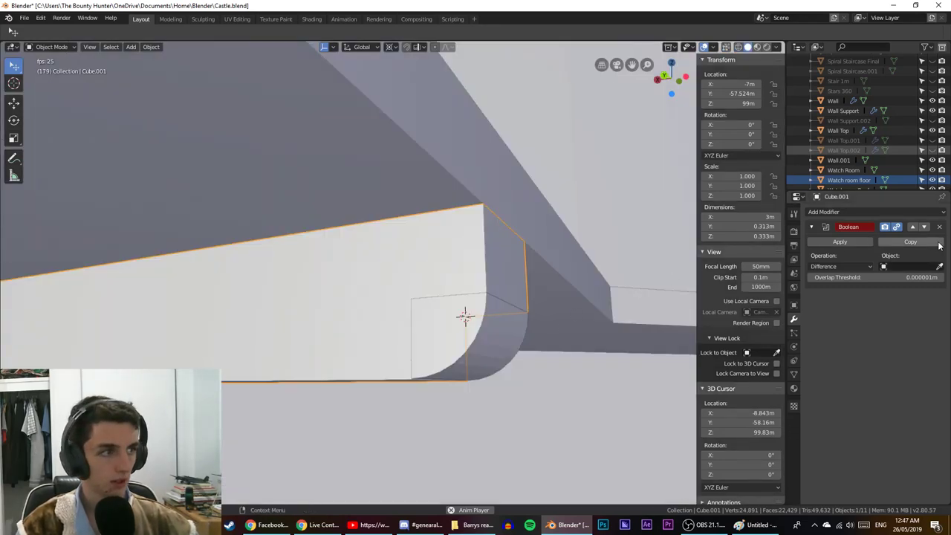
{"action": "left_click", "coordinate": [939, 266]}
{"action": "left_click", "coordinate": [492, 351]}
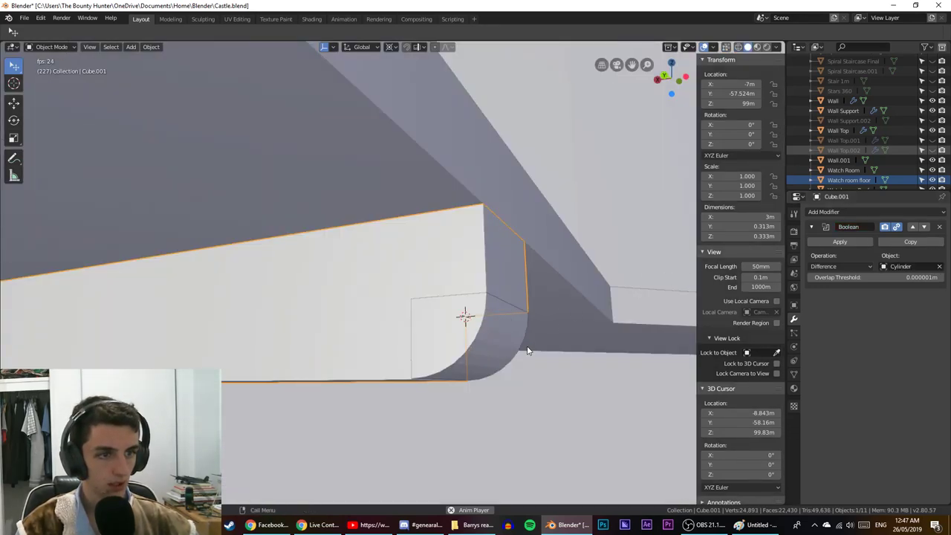
Change the Boolean modifier operation on the support beam Cube.001 to Union.
{"action": "left_click", "coordinate": [498, 327]}
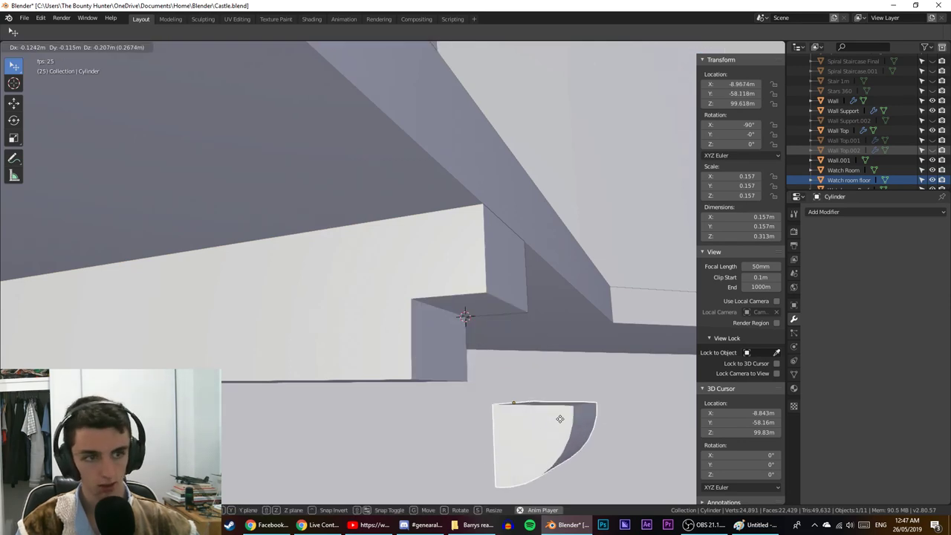
{"action": "left_click", "coordinate": [497, 278]}
{"action": "left_click", "coordinate": [839, 266]}
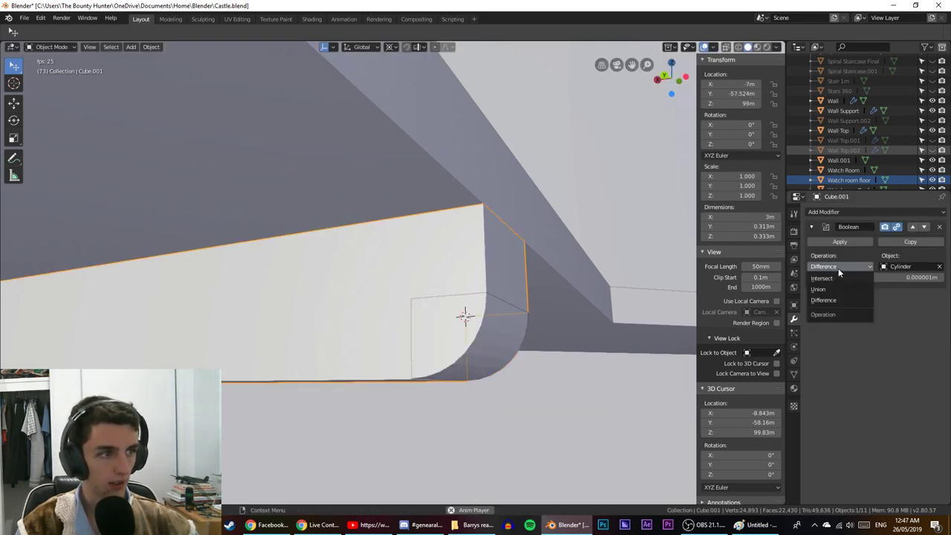
{"action": "left_click", "coordinate": [837, 286]}
{"action": "left_click", "coordinate": [469, 346]}
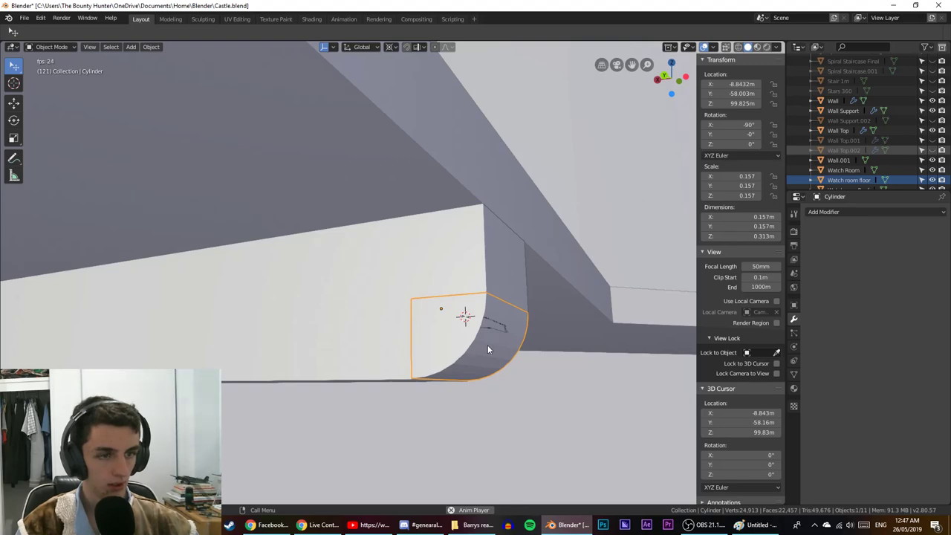
{"action": "key", "text": "g"}
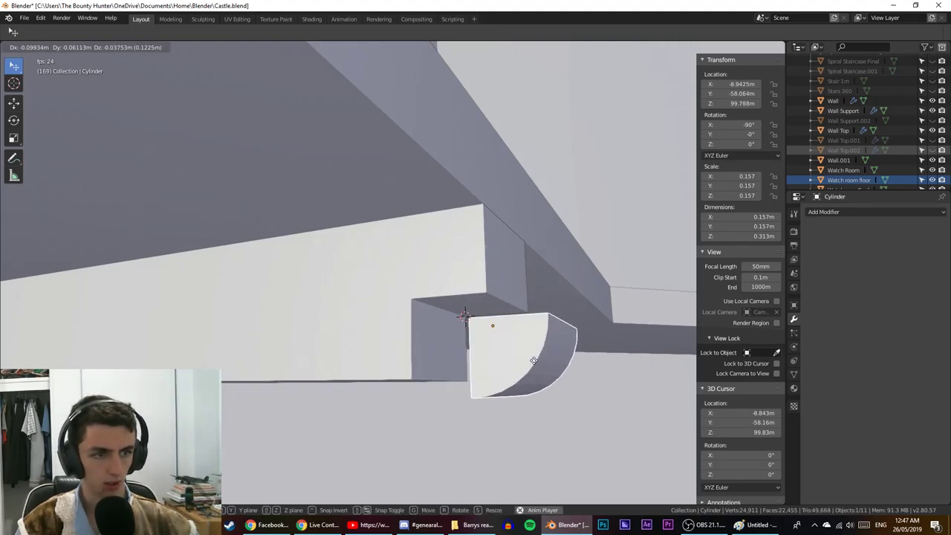
{"action": "right_click", "coordinate": [533, 362]}
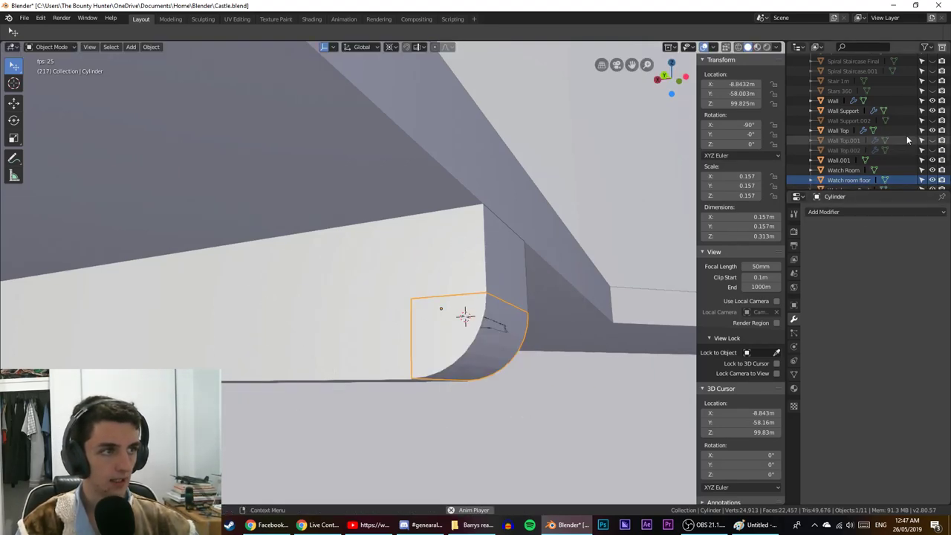
Hide the quarter cylinder to inspect the beam's rounded end up close, and make the cylinder visible again.
{"action": "scroll", "coordinate": [904, 151], "scroll_direction": "down", "scroll_amount": 2}
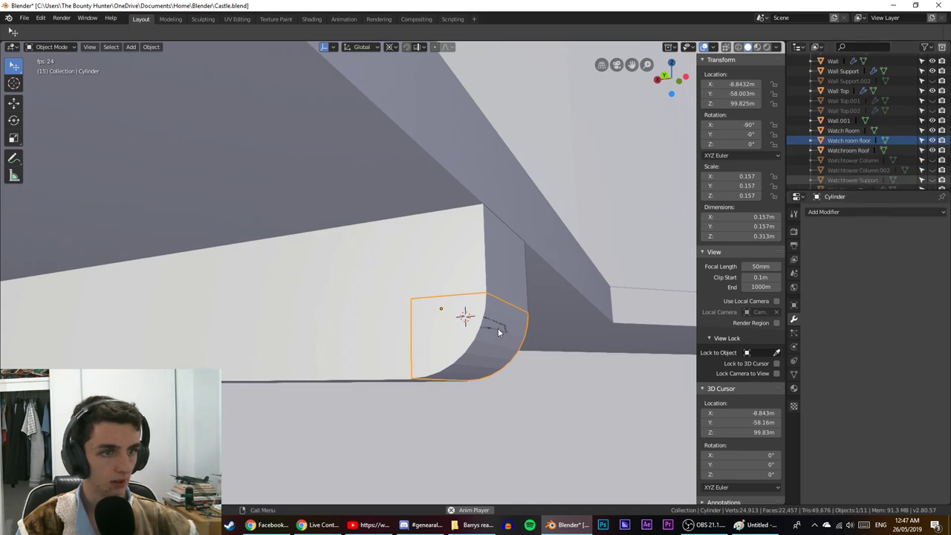
{"action": "scroll", "coordinate": [888, 109], "scroll_direction": "up", "scroll_amount": 6}
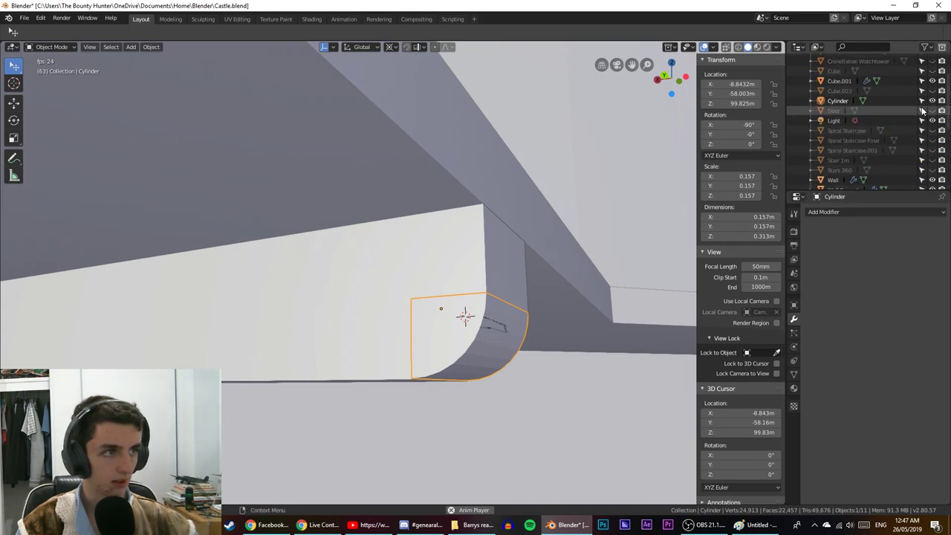
{"action": "left_click", "coordinate": [933, 101]}
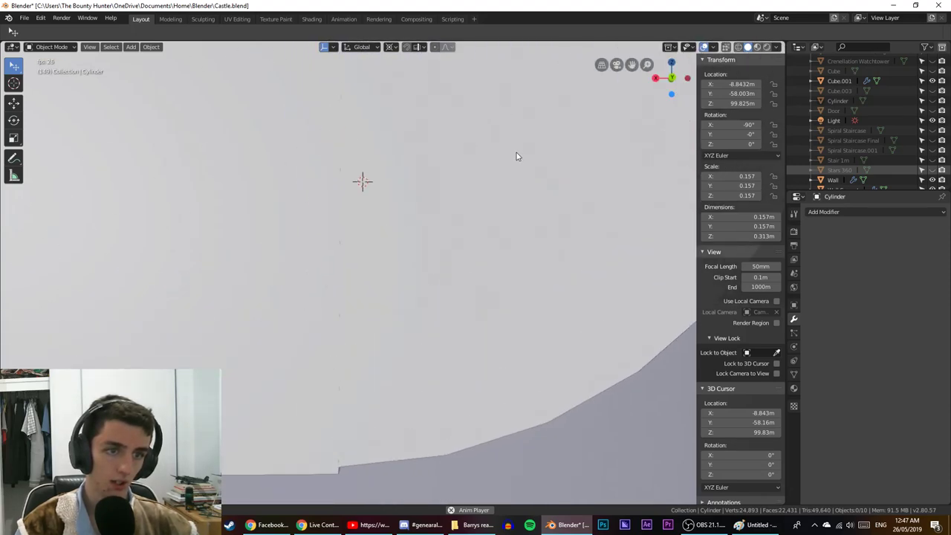
{"action": "scroll", "coordinate": [837, 125], "scroll_direction": "up", "scroll_amount": 2}
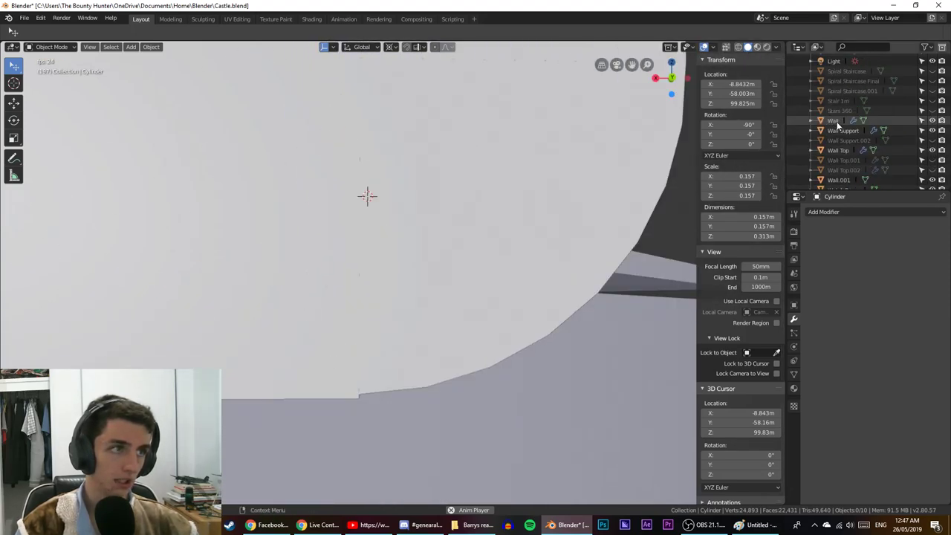
{"action": "scroll", "coordinate": [888, 123], "scroll_direction": "up", "scroll_amount": 2}
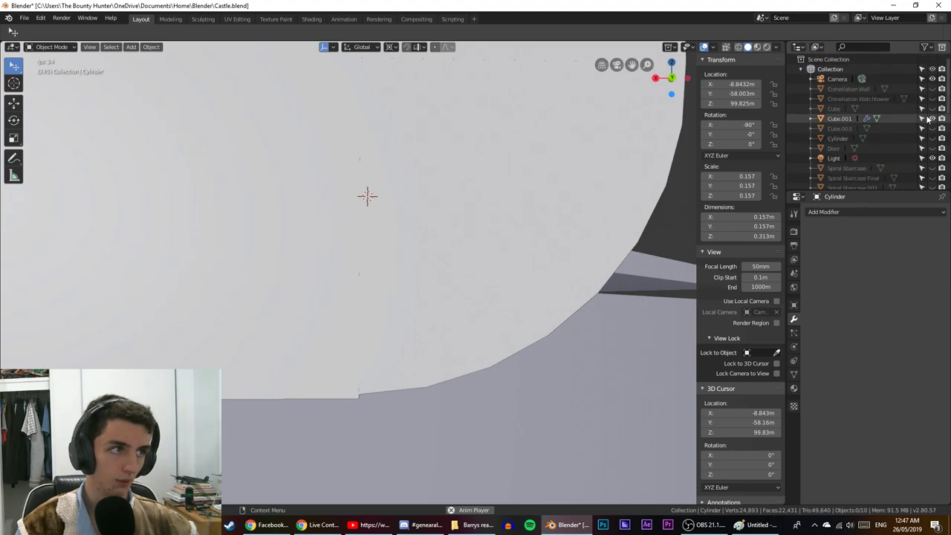
{"action": "left_click", "coordinate": [934, 139]}
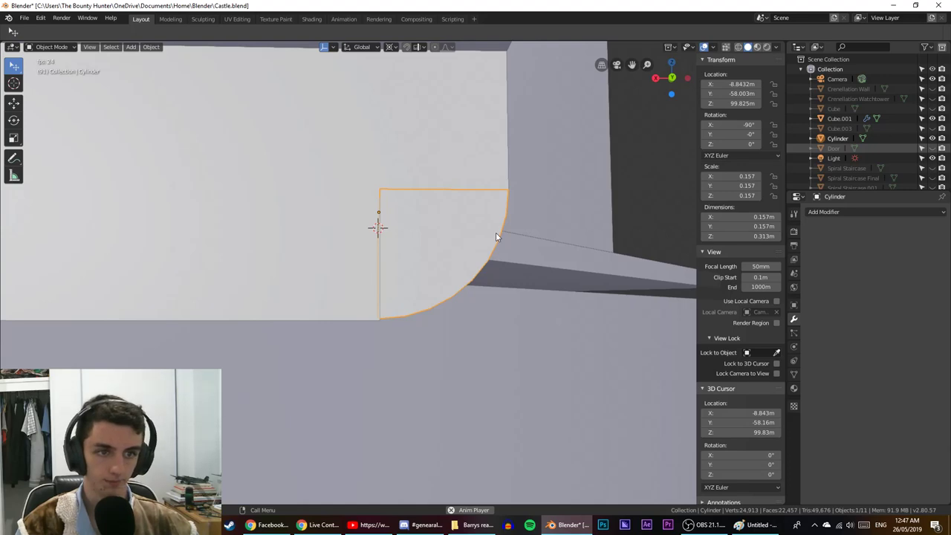
Inspect the corner in wireframe shading and open the quarter cylinder in Edit Mode with face selection.
{"action": "key", "text": "shift+z"}
{"action": "key", "text": "KP_3"}
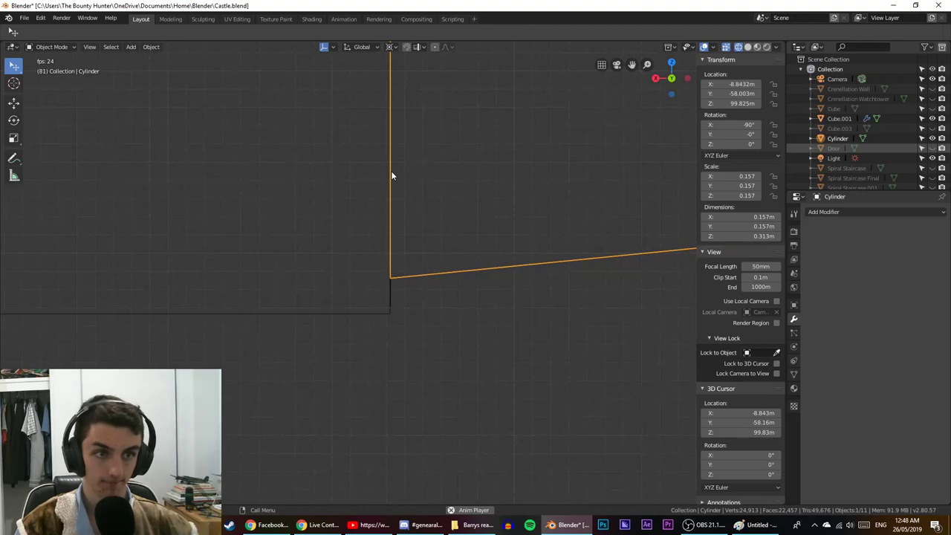
{"action": "middle_click_drag", "start_coordinate": [391, 172], "coordinate": [349, 225]}
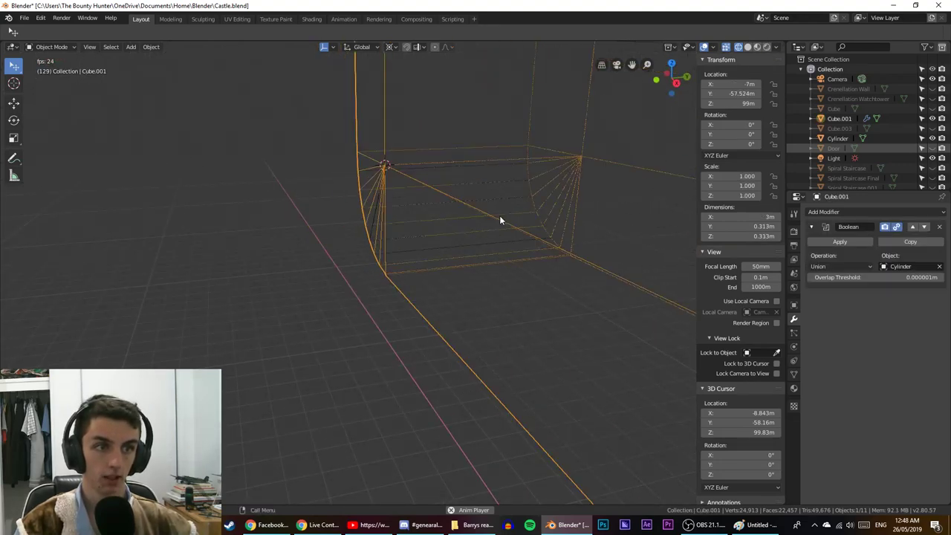
{"action": "key", "text": "Tab"}
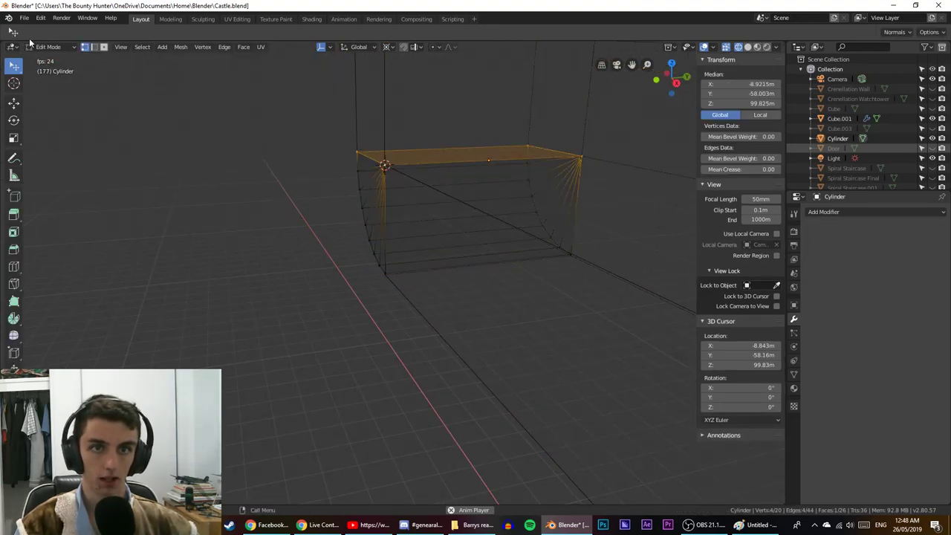
{"action": "left_click", "coordinate": [103, 47]}
Select the quarter cylinder's flat vertical face and move it along X by about 0.00001 m to line up with the beam's end.
{"action": "key", "text": "alt+a"}
{"action": "left_click", "coordinate": [498, 229]}
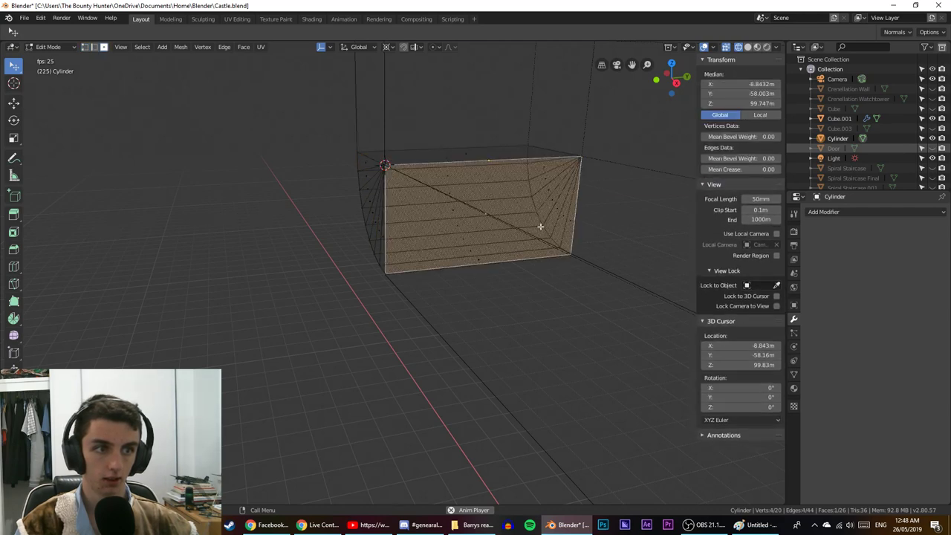
{"action": "middle_click_drag", "start_coordinate": [541, 226], "coordinate": [470, 208]}
{"action": "key", "text": "KP_3"}
{"action": "key", "text": "KP_1"}
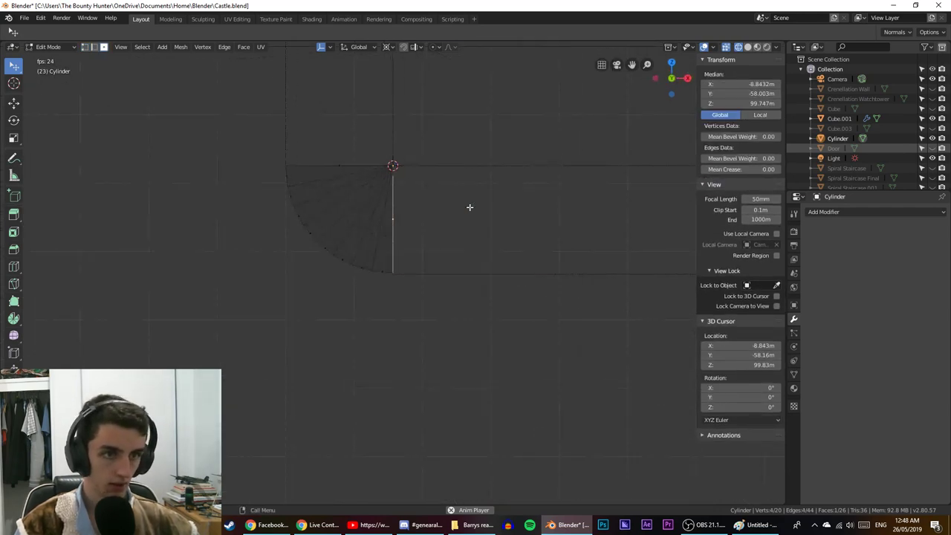
{"action": "key", "text": "ctrl+KP_1"}
{"action": "scroll", "coordinate": [427, 200], "scroll_direction": "up", "scroll_amount": 20}
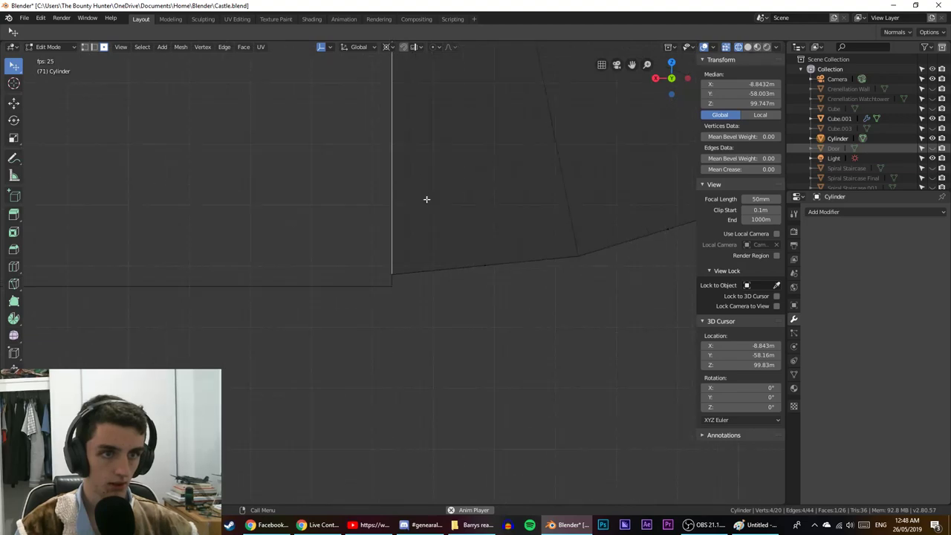
{"action": "middle_click_drag", "start_coordinate": [368, 337], "coordinate": [388, 229], "text": "shift"}
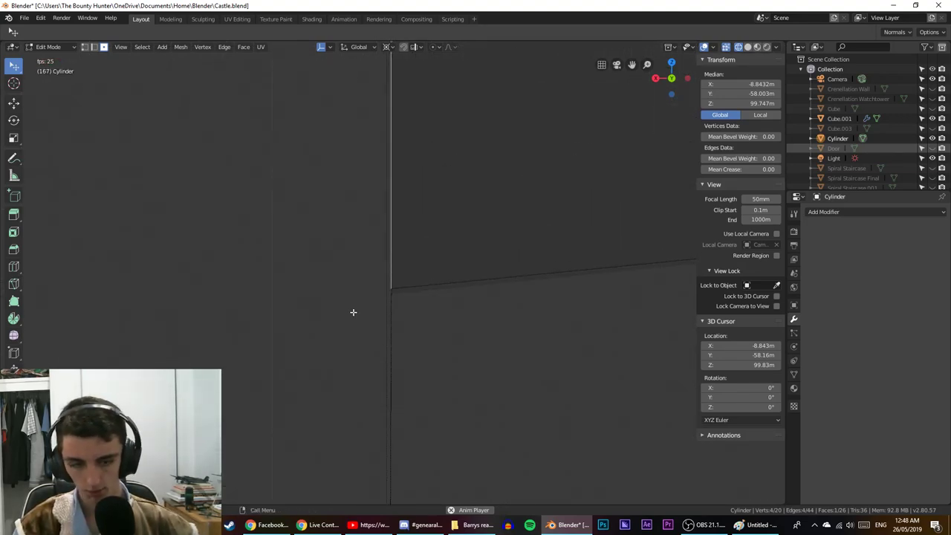
{"action": "key", "text": "g"}
{"action": "key", "text": "x"}
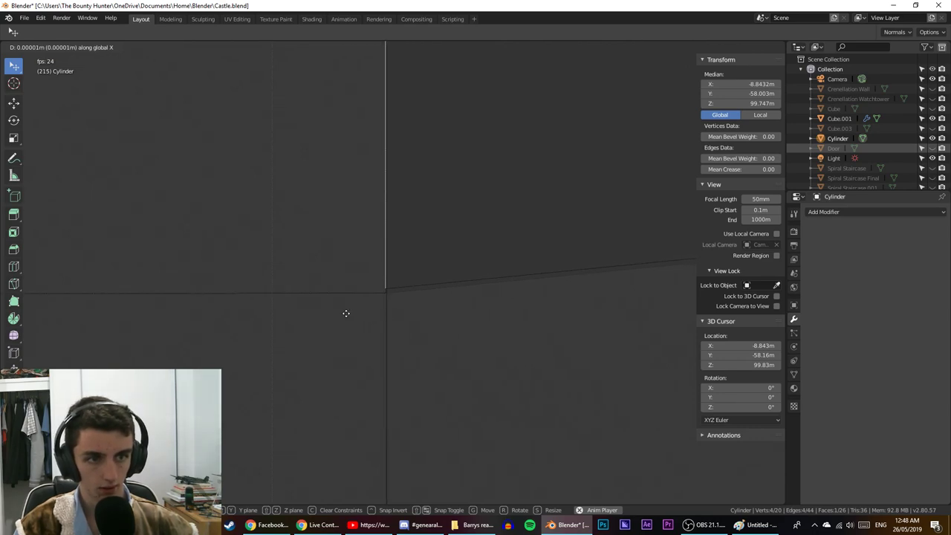
{"action": "left_click", "coordinate": [335, 313]}
Check the quarter cylinder against the beam in solid shading from several angles and save the castle file.
{"action": "scroll", "coordinate": [398, 299], "scroll_direction": "down", "scroll_amount": 4}
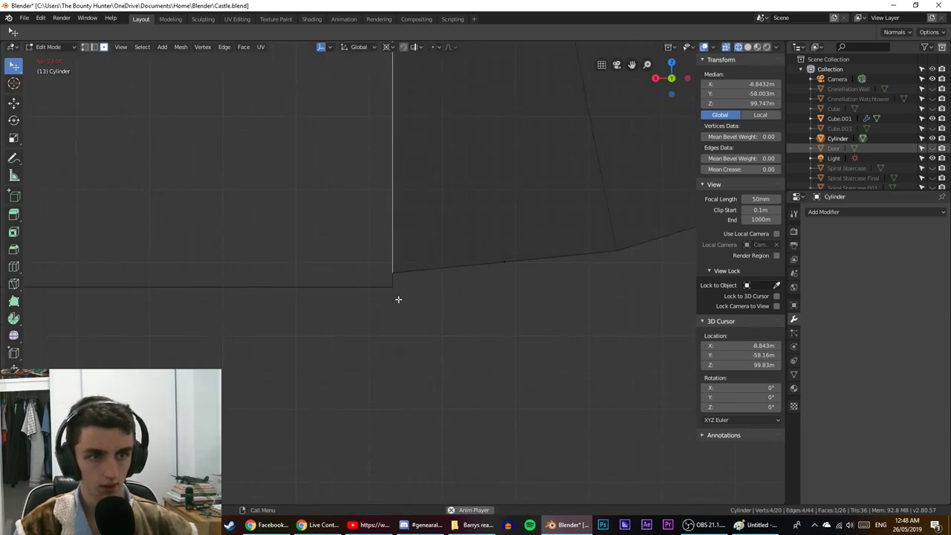
{"action": "scroll", "coordinate": [399, 299], "scroll_direction": "down", "scroll_amount": 5}
{"action": "key", "text": "shift+z"}
{"action": "mouse_move", "coordinate": [398, 299]}
{"action": "middle_mouse_down"}
{"action": "mouse_move", "coordinate": [428, 288]}
{"action": "mouse_move", "coordinate": [388, 274]}
{"action": "mouse_move", "coordinate": [424, 281]}
{"action": "middle_mouse_up"}
{"action": "scroll", "coordinate": [389, 274], "scroll_direction": "down", "scroll_amount": 5}
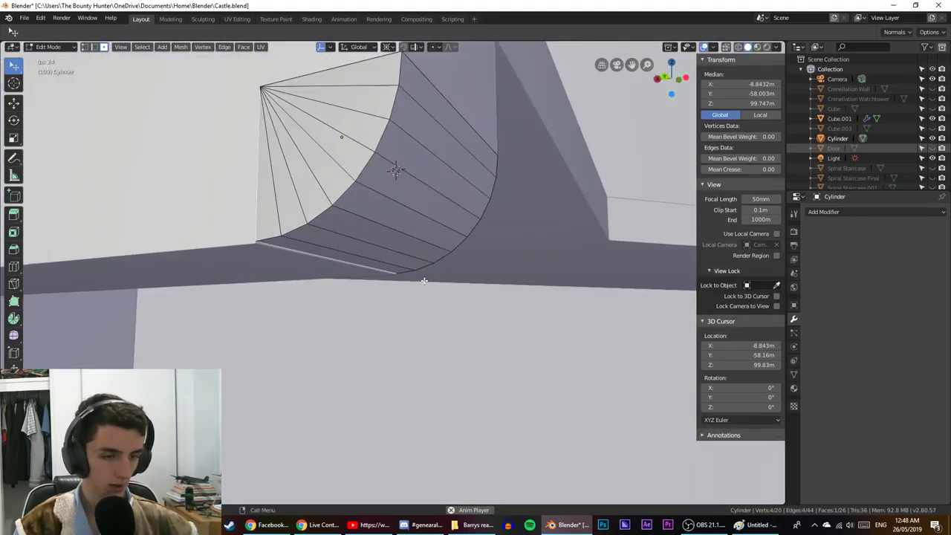
{"action": "key", "text": "KP_3"}
{"action": "key", "text": "KP_1"}
{"action": "key", "text": "KP_3"}
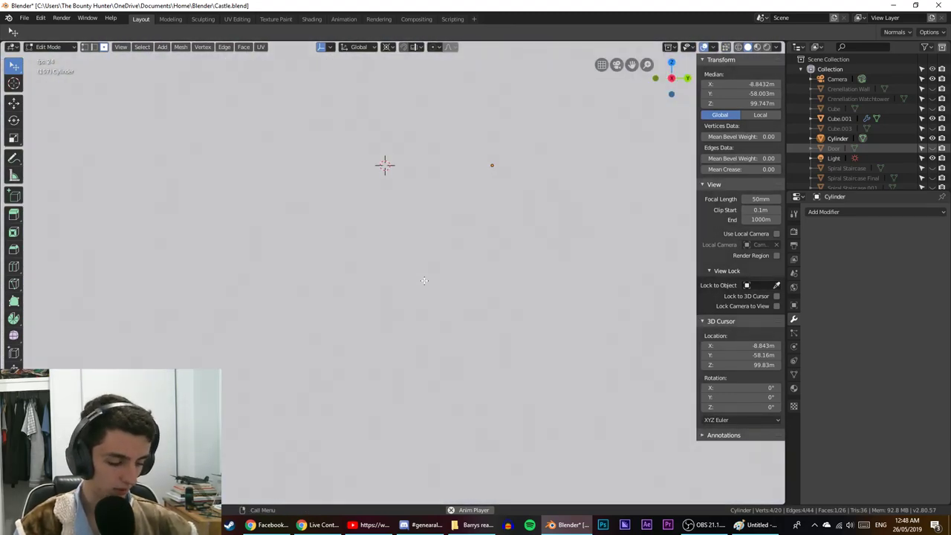
{"action": "key", "text": "ctrl+KP_3"}
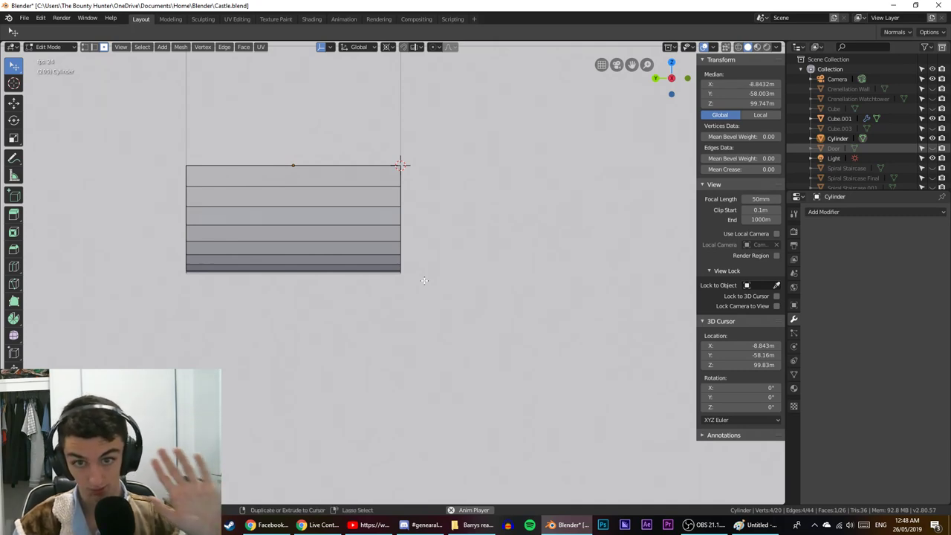
{"action": "key", "text": "ctrl+s"}
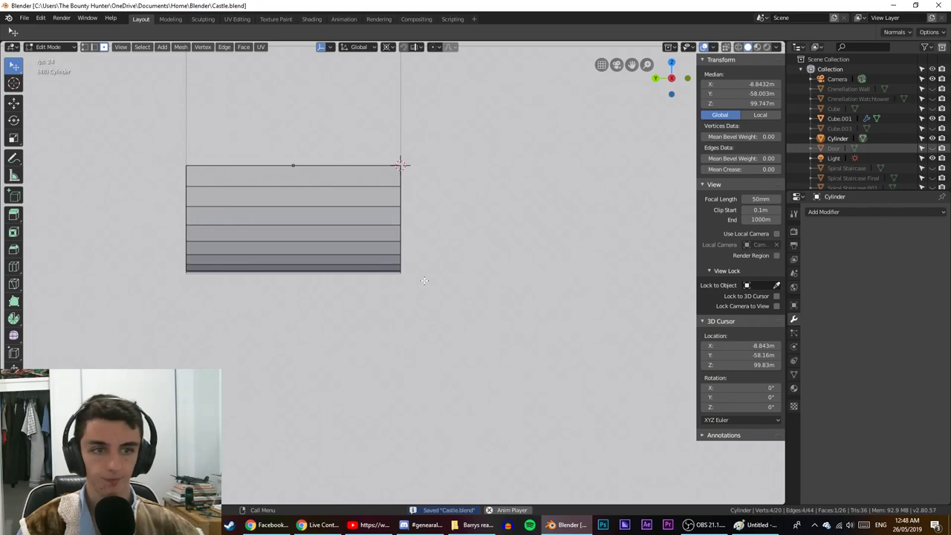
Examine the quarter cylinder's lowest corner against the beam's underside up close in wireframe shading.
{"action": "scroll", "coordinate": [425, 280], "scroll_direction": "up", "scroll_amount": 5}
{"action": "key", "text": "shift+z"}
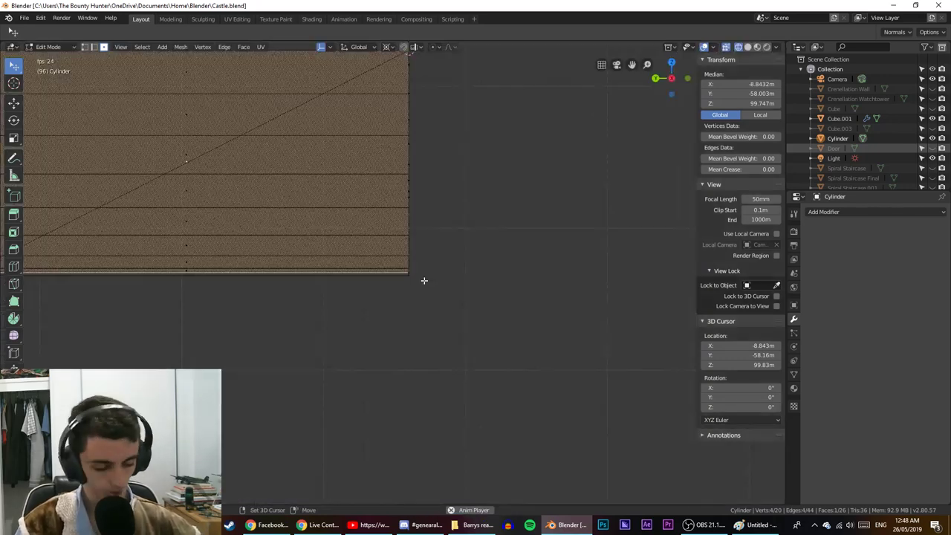
{"action": "key", "text": "KP_3"}
{"action": "key", "text": "ctrl+KP_1"}
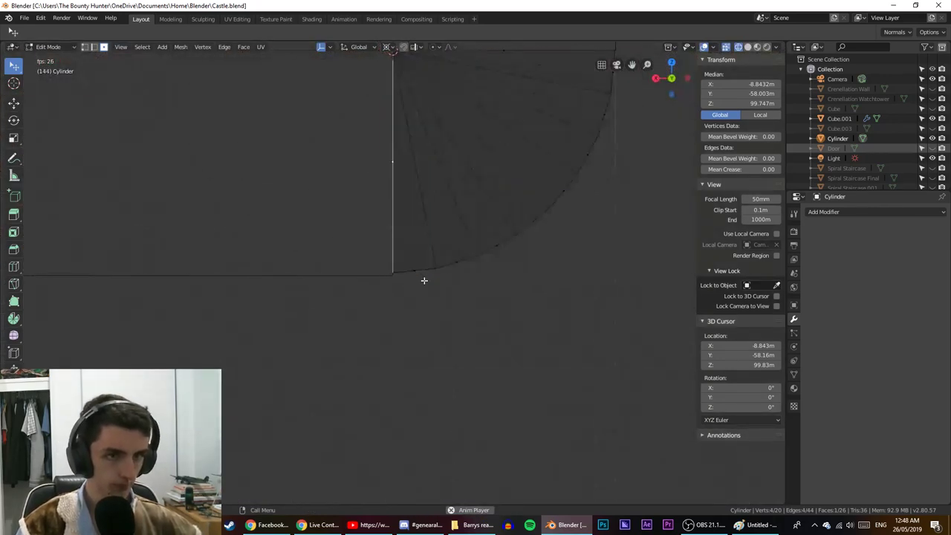
{"action": "scroll", "coordinate": [424, 280], "scroll_direction": "up", "scroll_amount": 9}
{"action": "scroll", "coordinate": [424, 280], "scroll_direction": "up", "scroll_amount": 8}
{"action": "middle_click_drag", "start_coordinate": [424, 280], "coordinate": [414, 245]}
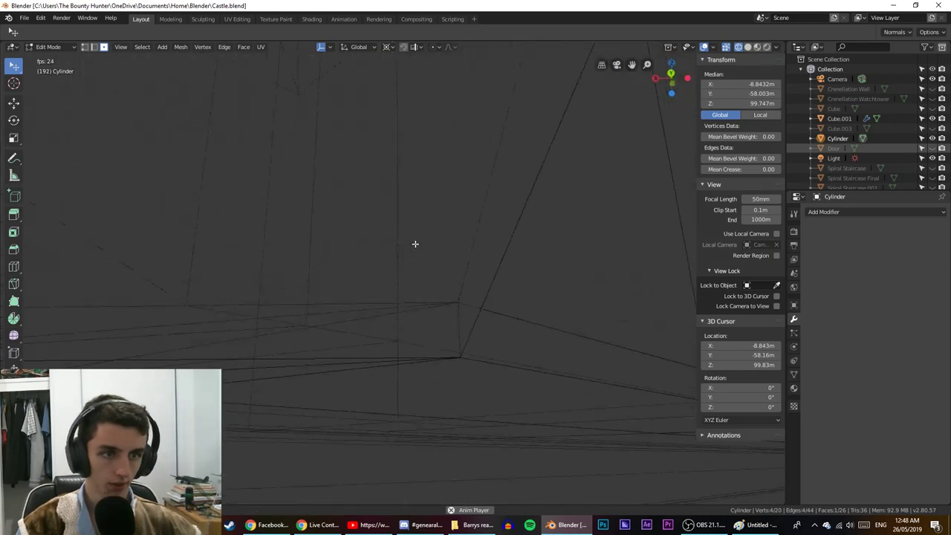
{"action": "scroll", "coordinate": [414, 245], "scroll_direction": "down", "scroll_amount": 10}
{"action": "scroll", "coordinate": [359, 240], "scroll_direction": "up", "scroll_amount": 3}
With edge selection, select the vertical face's lowest edge and move it along Z by about -0.001945 m to the beam's underside.
{"action": "left_click", "coordinate": [95, 49]}
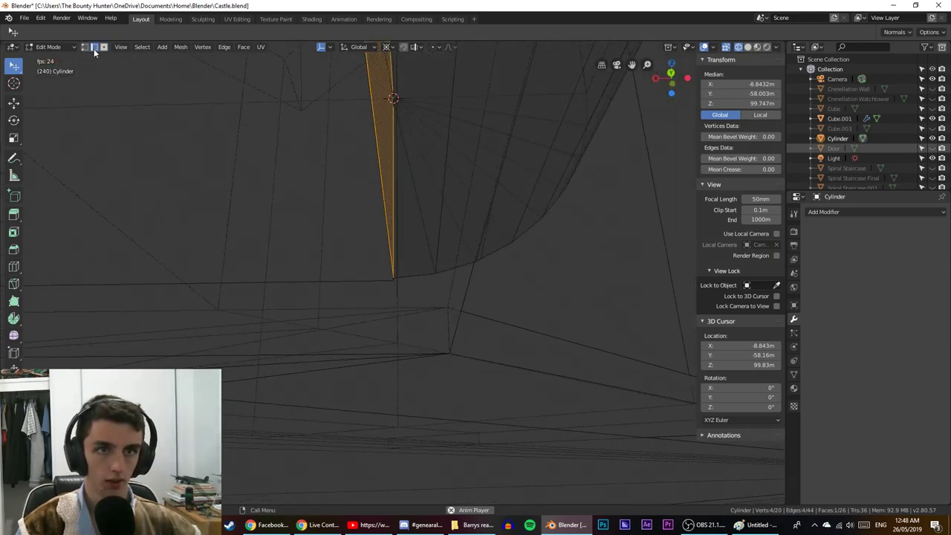
{"action": "left_click", "coordinate": [391, 145]}
{"action": "middle_click_drag", "start_coordinate": [429, 162], "coordinate": [403, 189]}
{"action": "left_click", "coordinate": [344, 238]}
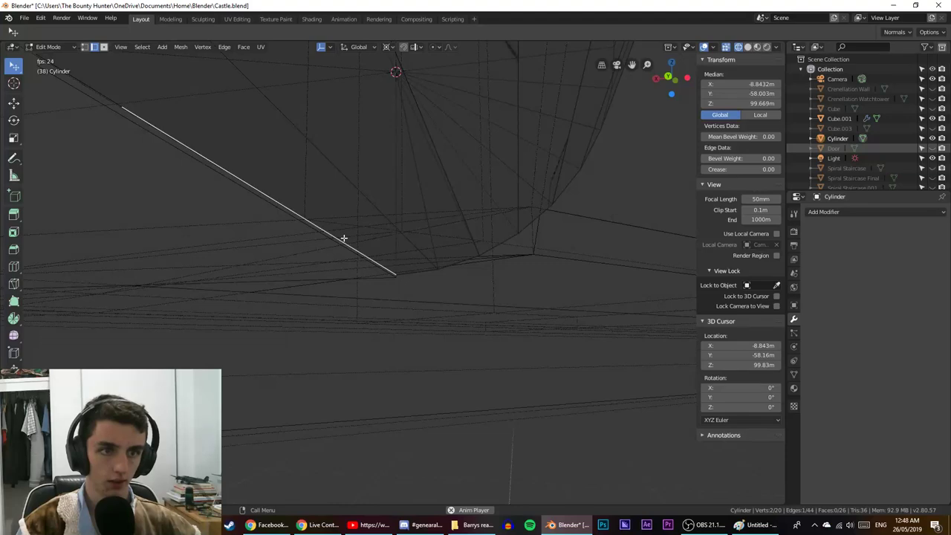
{"action": "middle_click_drag", "start_coordinate": [350, 235], "coordinate": [307, 256]}
{"action": "key", "text": "KP_1"}
{"action": "key", "text": "ctrl+KP_1"}
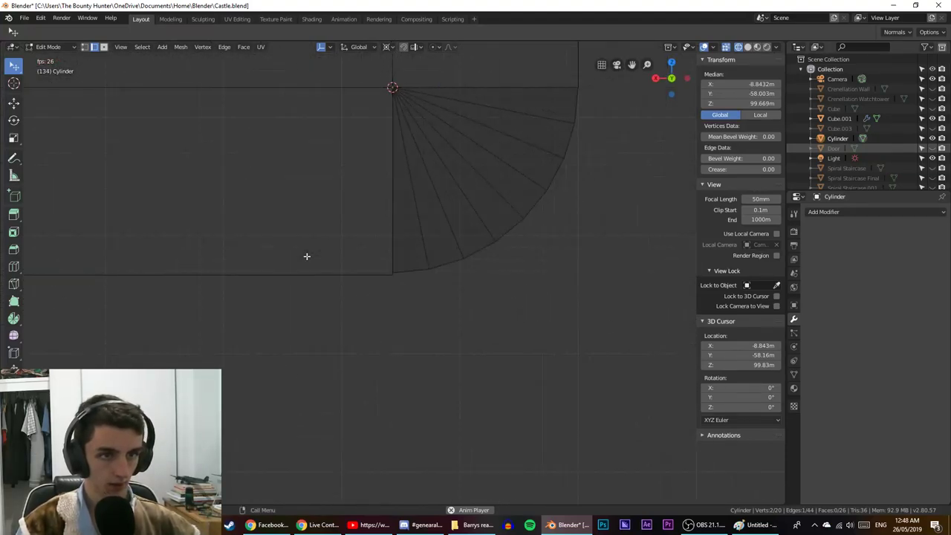
{"action": "scroll", "coordinate": [306, 257], "scroll_direction": "up", "scroll_amount": 10}
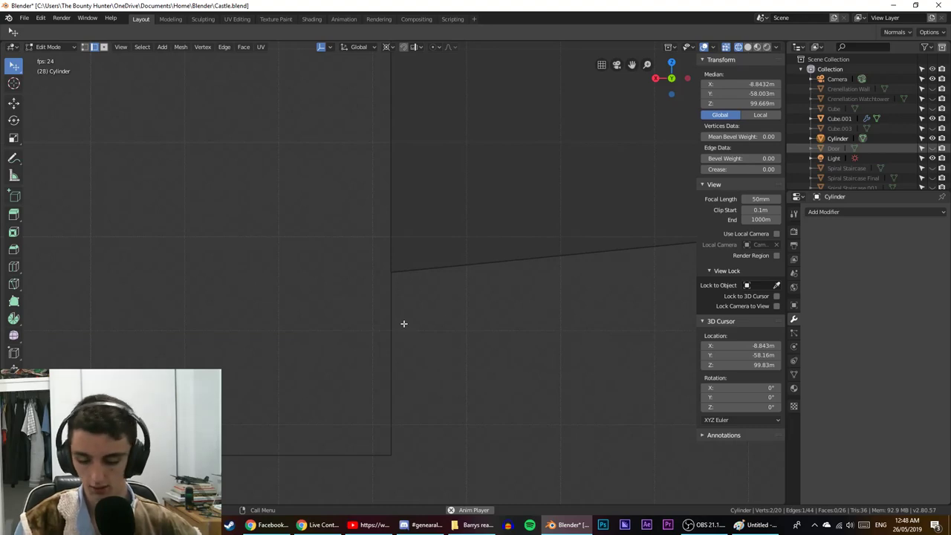
{"action": "key", "text": "g"}
{"action": "key", "text": "z"}
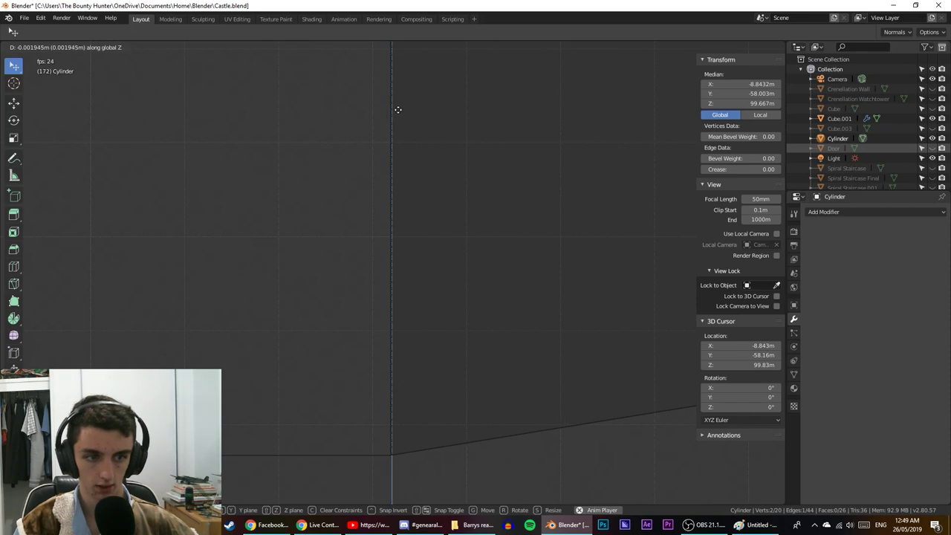
{"action": "left_click", "coordinate": [399, 110]}
Check the alignment of the quarter cylinder's lowered edge with the beam's bottom corner.
{"action": "scroll", "coordinate": [424, 127], "scroll_direction": "down", "scroll_amount": 20}
{"action": "middle_click_drag", "start_coordinate": [434, 132], "coordinate": [385, 212], "text": "shift"}
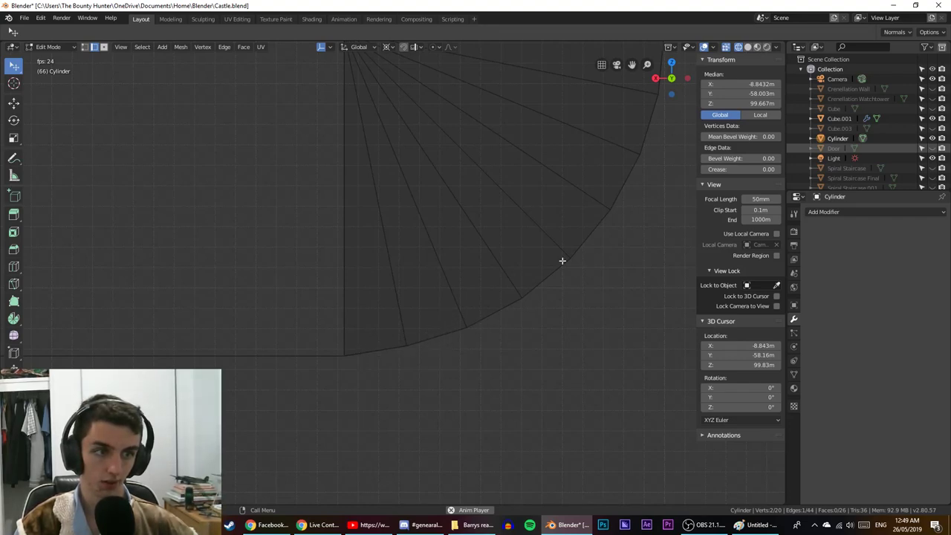
{"action": "scroll", "coordinate": [381, 343], "scroll_direction": "up", "scroll_amount": 6}
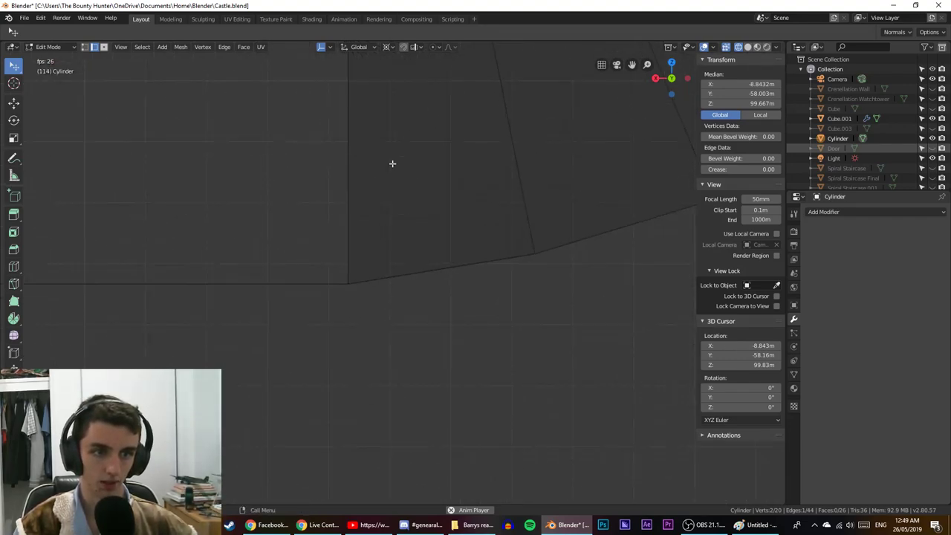
{"action": "middle_click_drag", "start_coordinate": [200, 260], "coordinate": [409, 251], "text": "shift"}
{"action": "scroll", "coordinate": [372, 262], "scroll_direction": "up", "scroll_amount": 6}
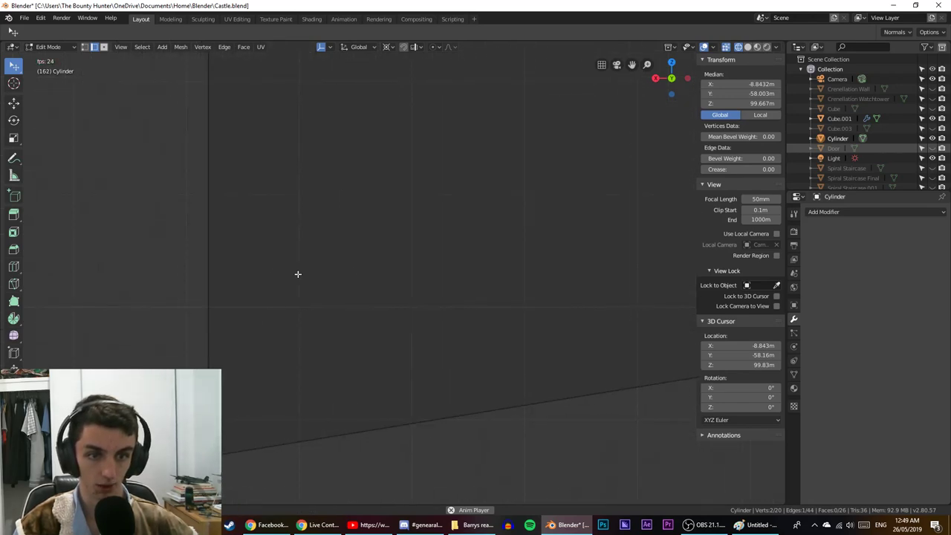
Examine the quarter cylinder's bottom corner beside the beam's vertical edge in wireframe, first close up and at an angle.
{"action": "middle_click_drag", "start_coordinate": [297, 275], "coordinate": [414, 245], "text": "shift"}
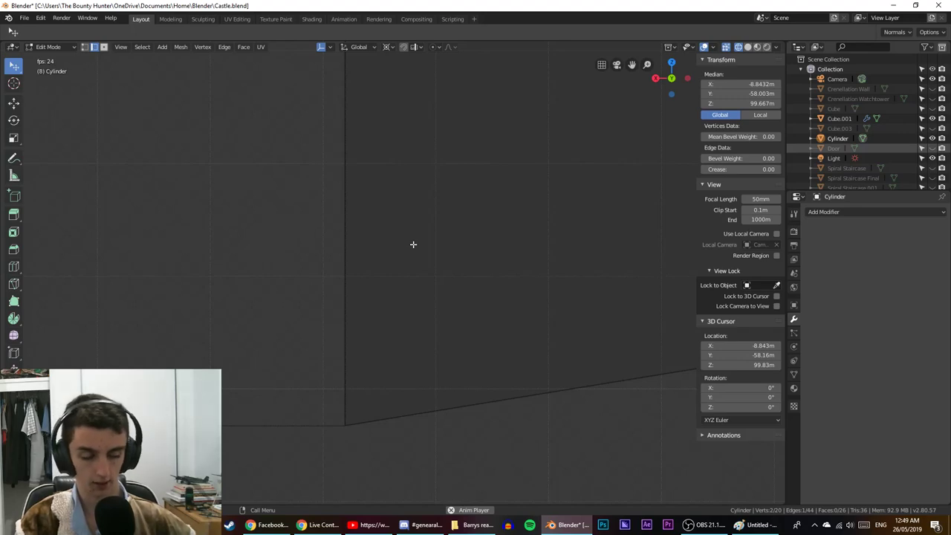
{"action": "scroll", "coordinate": [411, 241], "scroll_direction": "down", "scroll_amount": 10}
{"action": "scroll", "coordinate": [409, 236], "scroll_direction": "down", "scroll_amount": 10}
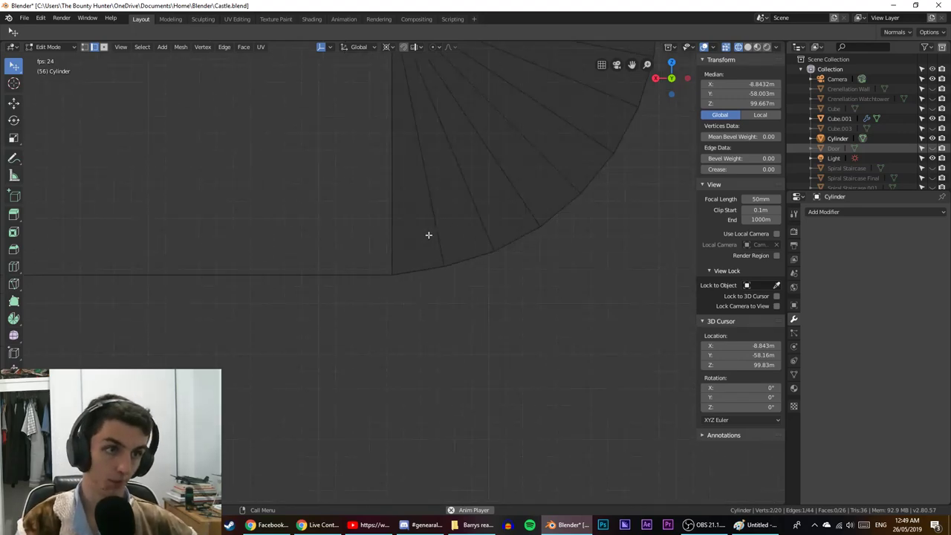
{"action": "scroll", "coordinate": [383, 304], "scroll_direction": "up", "scroll_amount": 8}
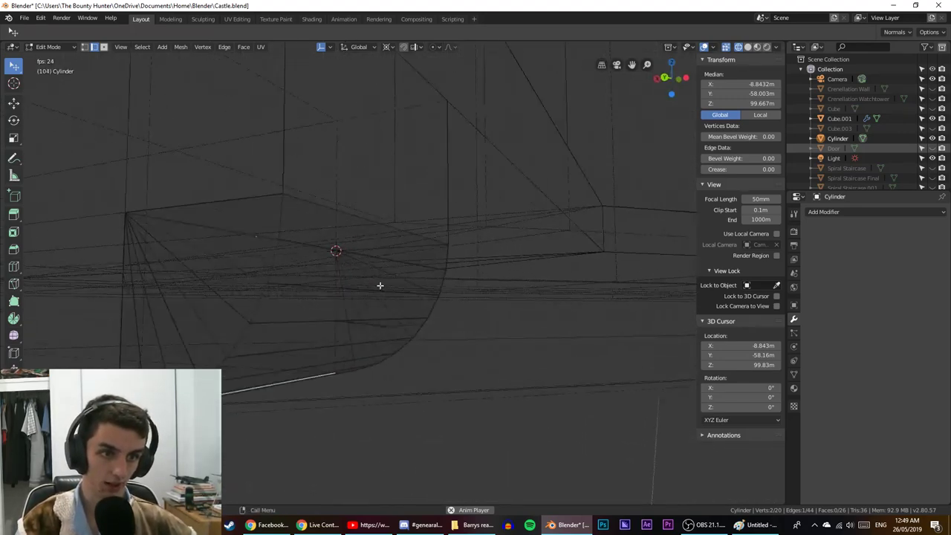
{"action": "middle_click_drag", "start_coordinate": [392, 249], "coordinate": [374, 280]}
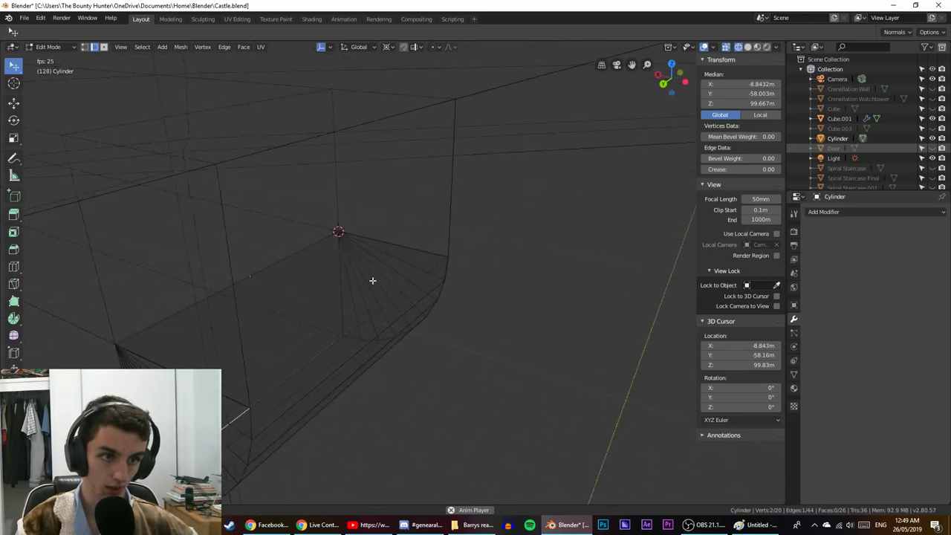
With face selection, select the quarter cylinder's flat upper face and move it very slightly up along Z onto the beam's edge line.
{"action": "left_click", "coordinate": [264, 277]}
{"action": "left_click", "coordinate": [281, 286]}
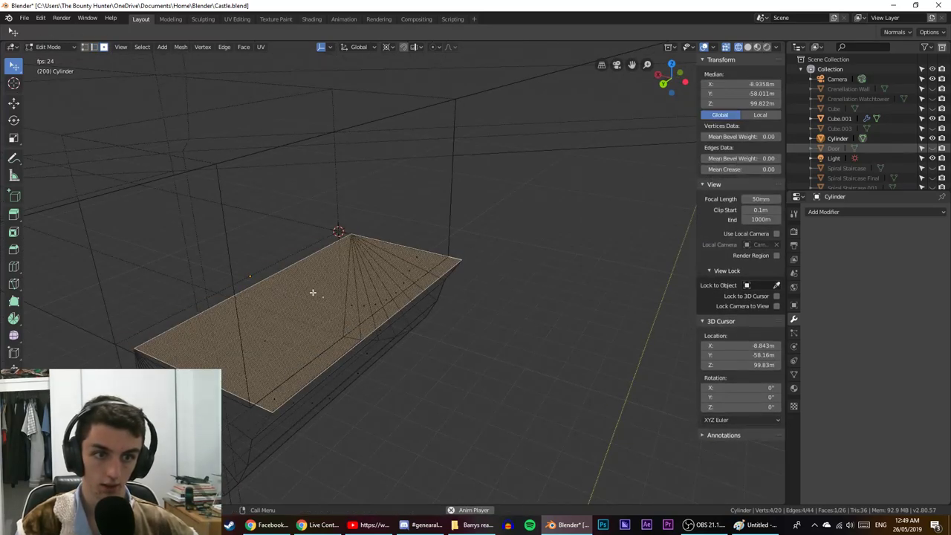
{"action": "key", "text": "KP_1"}
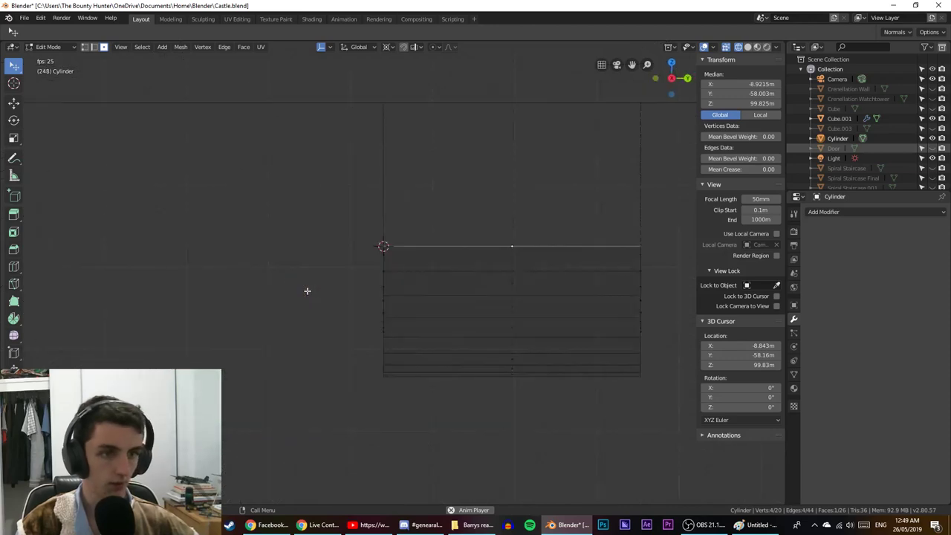
{"action": "key", "text": "KP_1"}
{"action": "key", "text": "ctrl+KP_1"}
{"action": "scroll", "coordinate": [308, 289], "scroll_direction": "up", "scroll_amount": 10}
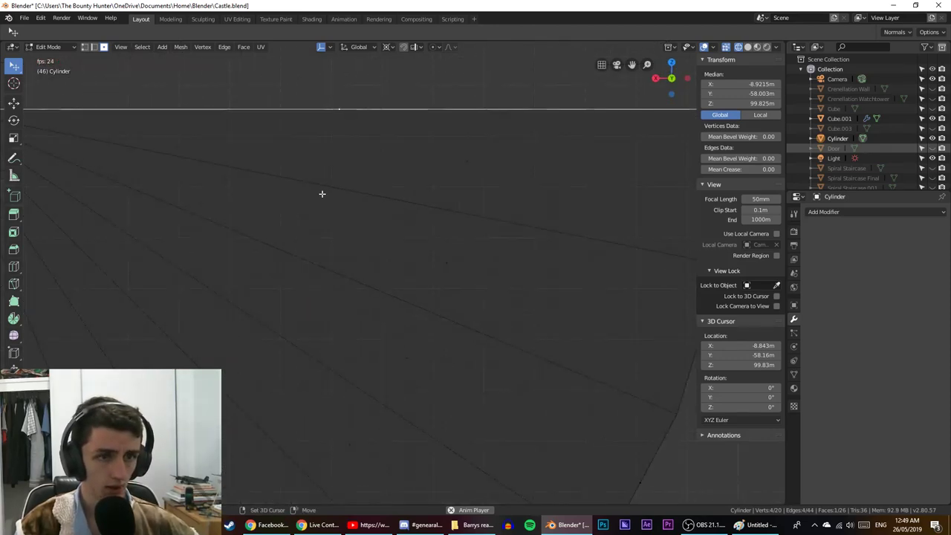
{"action": "middle_click_drag", "start_coordinate": [327, 232], "coordinate": [369, 315], "text": "shift"}
{"action": "scroll", "coordinate": [369, 315], "scroll_direction": "up", "scroll_amount": 4}
{"action": "middle_click_drag", "start_coordinate": [347, 245], "coordinate": [346, 399], "text": "shift"}
{"action": "scroll", "coordinate": [346, 313], "scroll_direction": "up", "scroll_amount": 4}
{"action": "middle_click_drag", "start_coordinate": [347, 208], "coordinate": [317, 206], "text": "shift"}
{"action": "scroll", "coordinate": [348, 377], "scroll_direction": "up", "scroll_amount": 7}
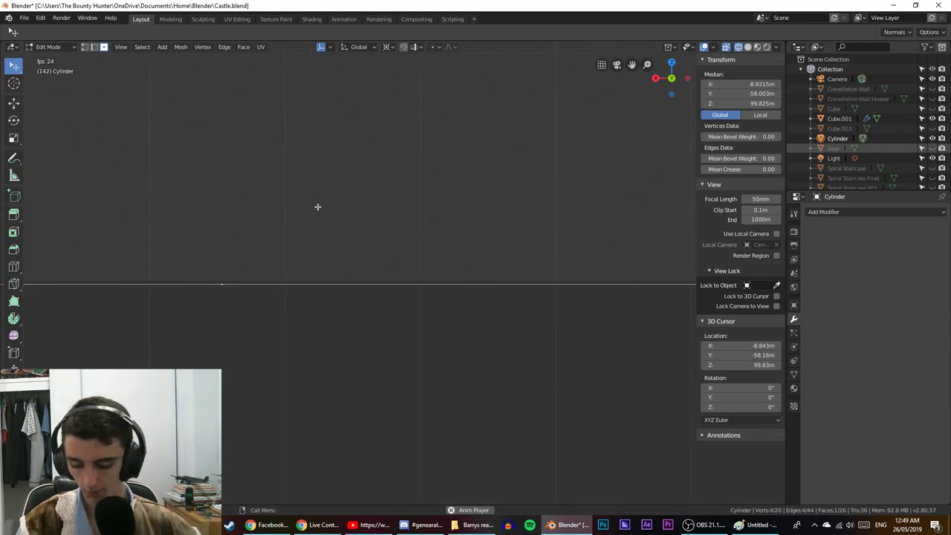
{"action": "key", "text": "g"}
{"action": "key", "text": "z"}
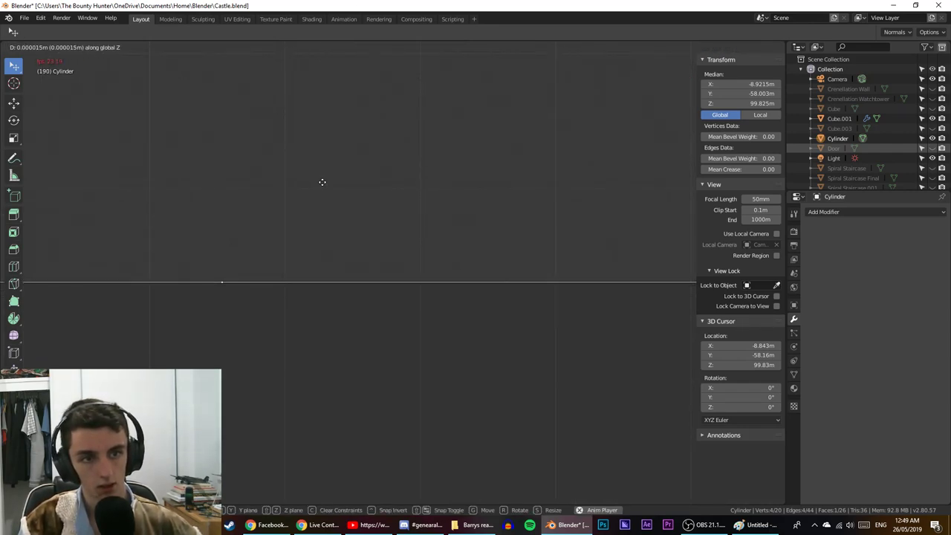
{"action": "left_click", "coordinate": [330, 163]}
{"action": "scroll", "coordinate": [352, 189], "scroll_direction": "down", "scroll_amount": 10}
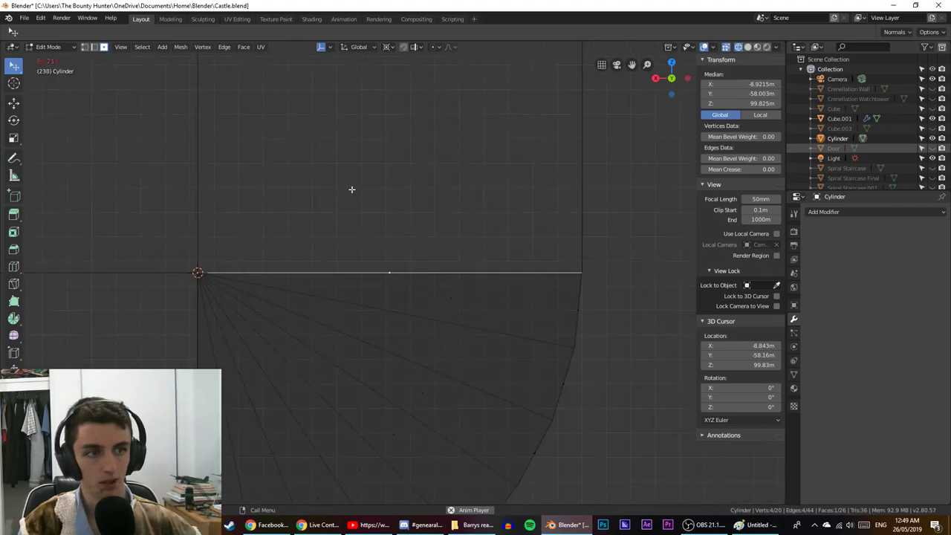
Check the rounded joint in wireframe and solid shading from several angles, hiding the Cylinder object and showing it again.
{"action": "middle_click_drag", "start_coordinate": [352, 189], "coordinate": [333, 242]}
{"action": "scroll", "coordinate": [334, 243], "scroll_direction": "down", "scroll_amount": 7}
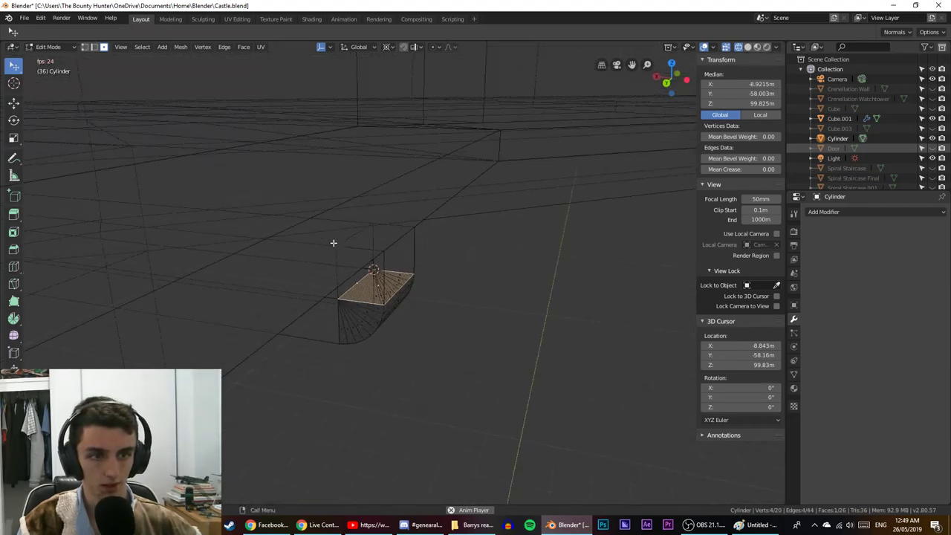
{"action": "scroll", "coordinate": [332, 242], "scroll_direction": "up", "scroll_amount": 2}
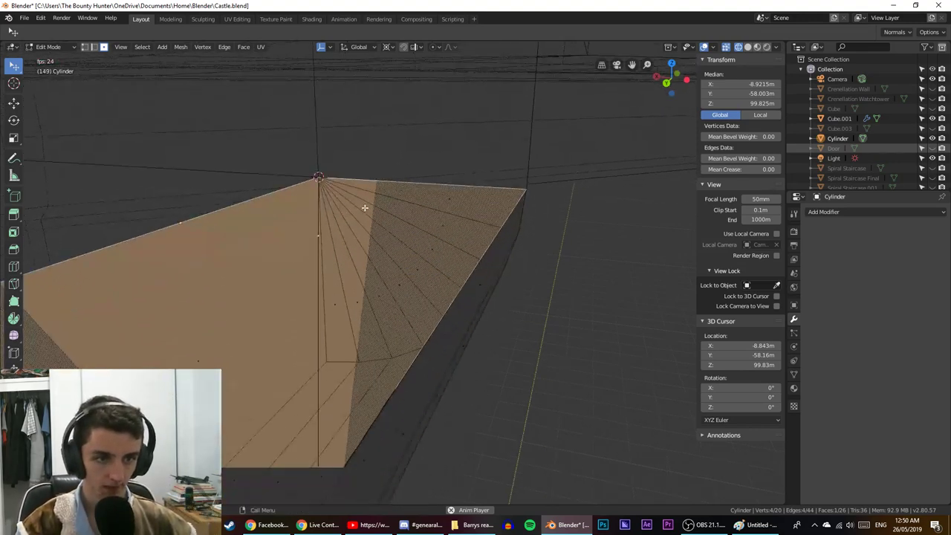
{"action": "key", "text": "KP_3"}
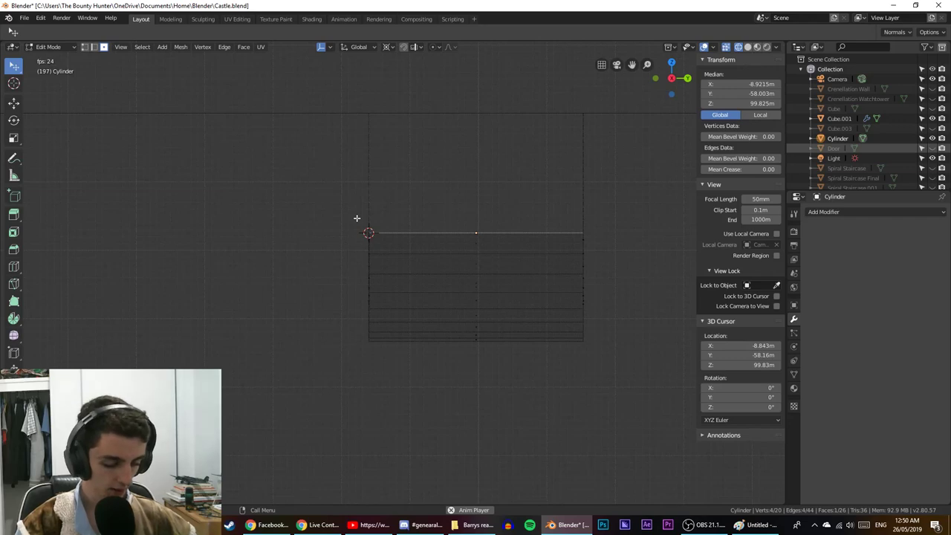
{"action": "key", "text": "KP_1"}
{"action": "key", "text": "ctrl+KP_1"}
{"action": "scroll", "coordinate": [355, 218], "scroll_direction": "up", "scroll_amount": 8}
{"action": "key", "text": "shift+z"}
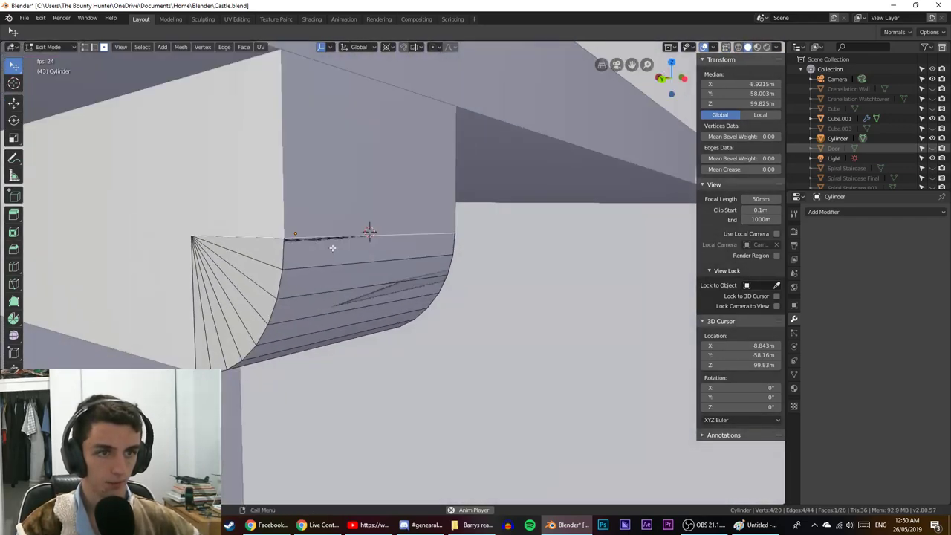
{"action": "left_click", "coordinate": [933, 138]}
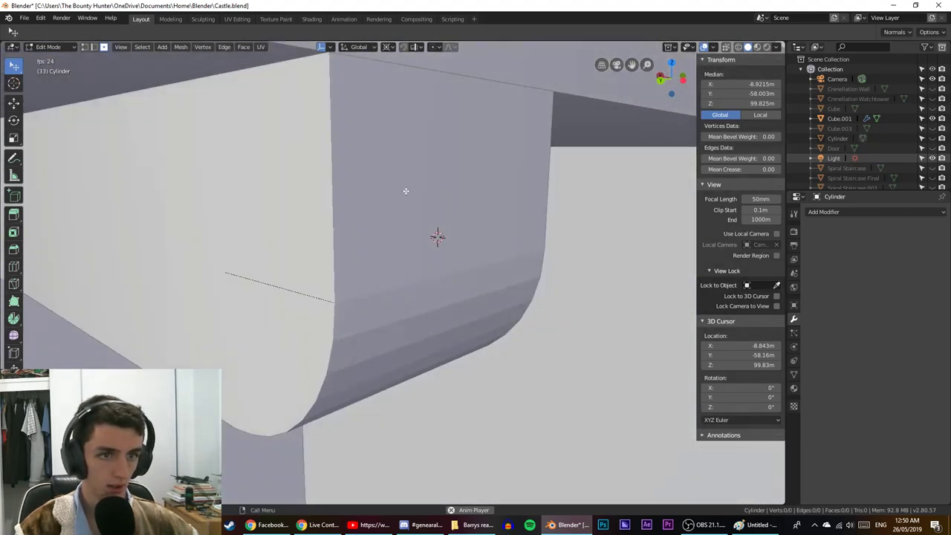
{"action": "left_click", "coordinate": [933, 139]}
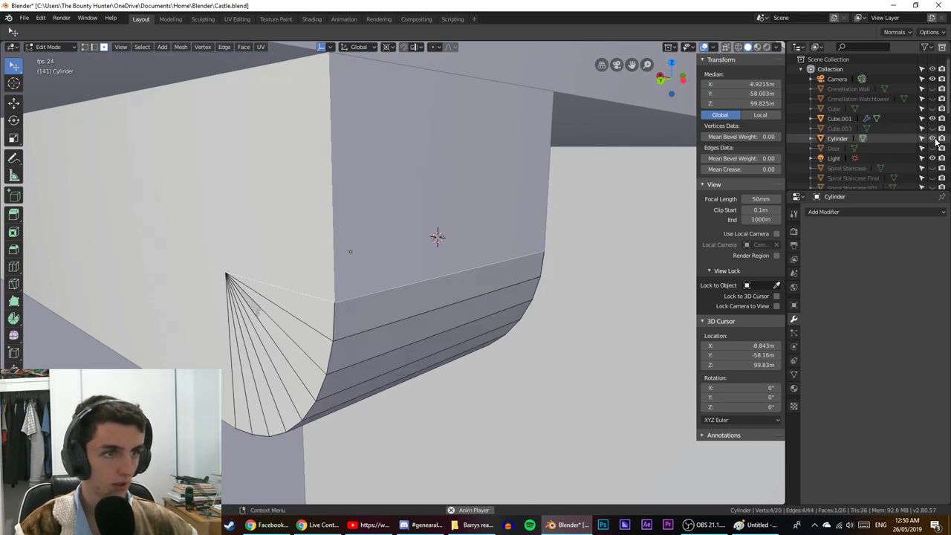
Inspect the faces of beam Cube.001 around the joint in Edit Mode and return to editing the Cylinder's mesh.
{"action": "left_click", "coordinate": [302, 306]}
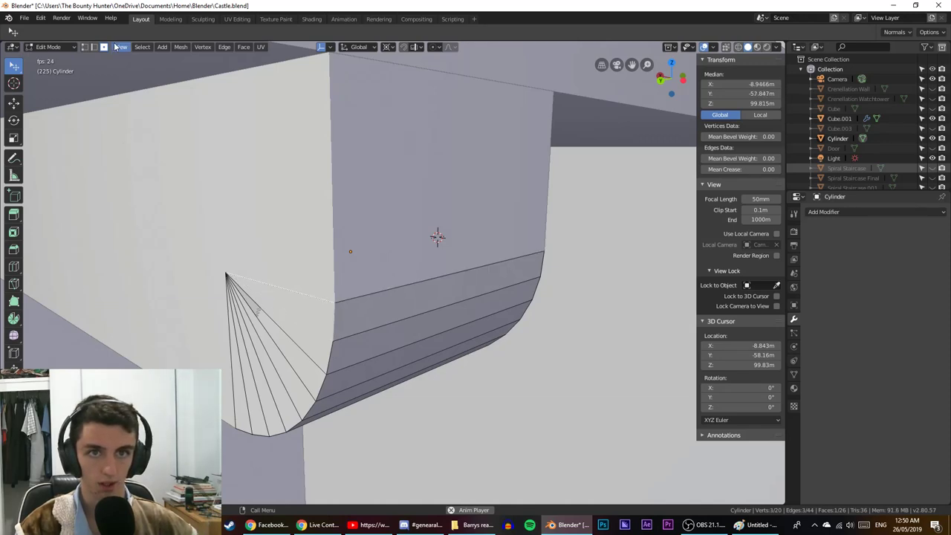
{"action": "key", "text": "Tab"}
{"action": "left_click", "coordinate": [300, 318]}
{"action": "key", "text": "Tab"}
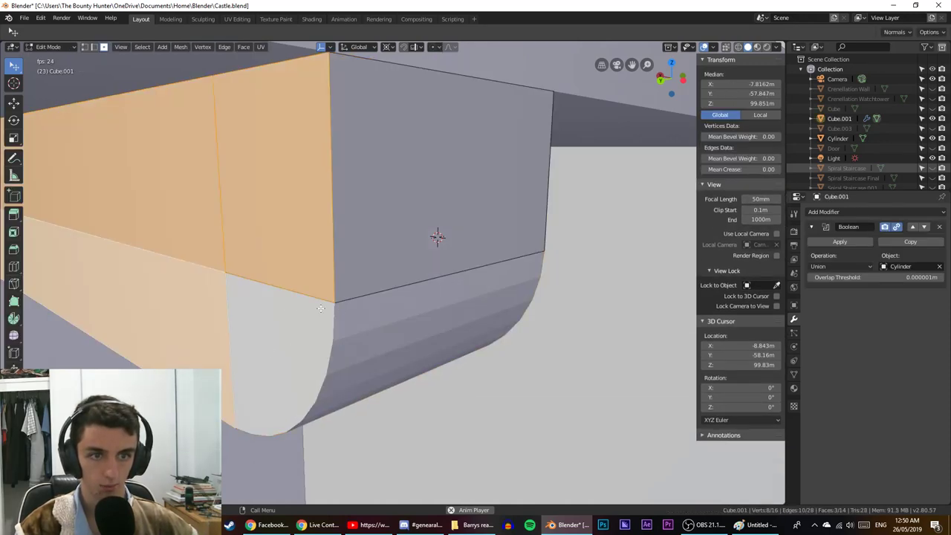
{"action": "left_click", "coordinate": [360, 306]}
{"action": "key", "text": "Tab"}
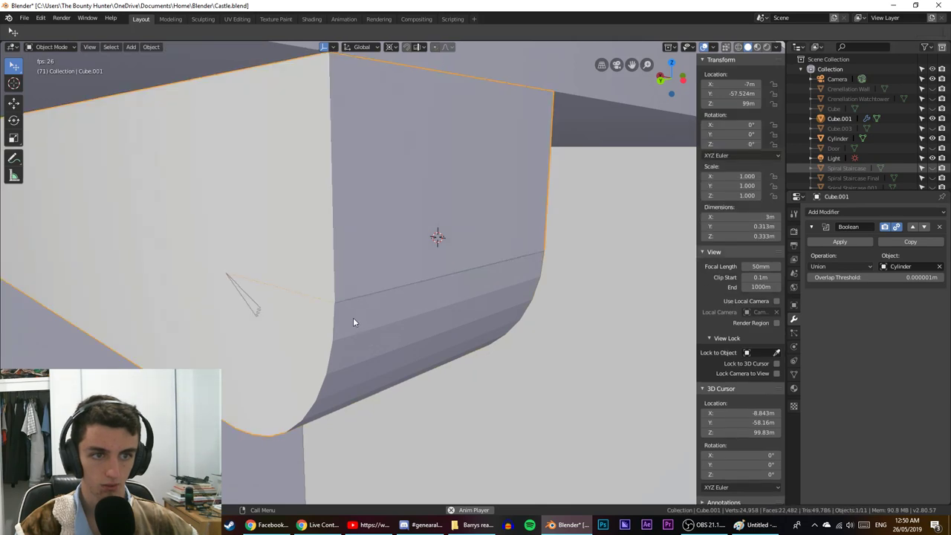
{"action": "left_click", "coordinate": [838, 138]}
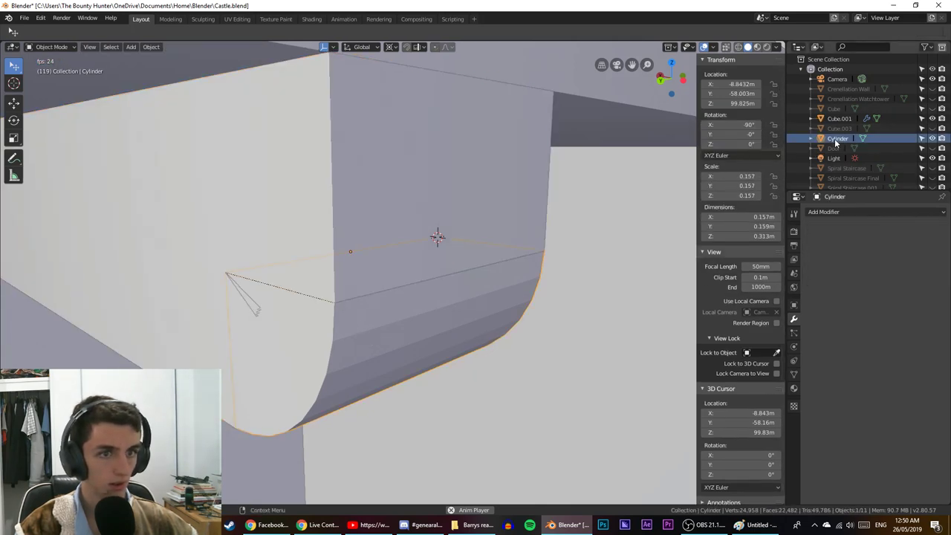
{"action": "key", "text": "Tab"}
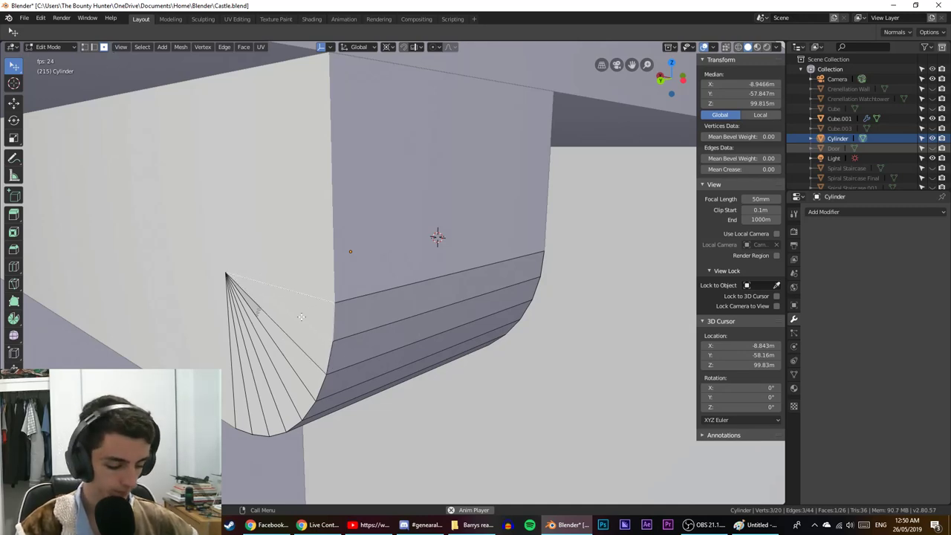
Box-select all wedge faces on one end of the quarter cylinder in wireframe and nudge them along Y to the beam's side face.
{"action": "key", "text": "KP_3"}
{"action": "key", "text": "KP_1"}
{"action": "key", "text": "ctrl+KP_1"}
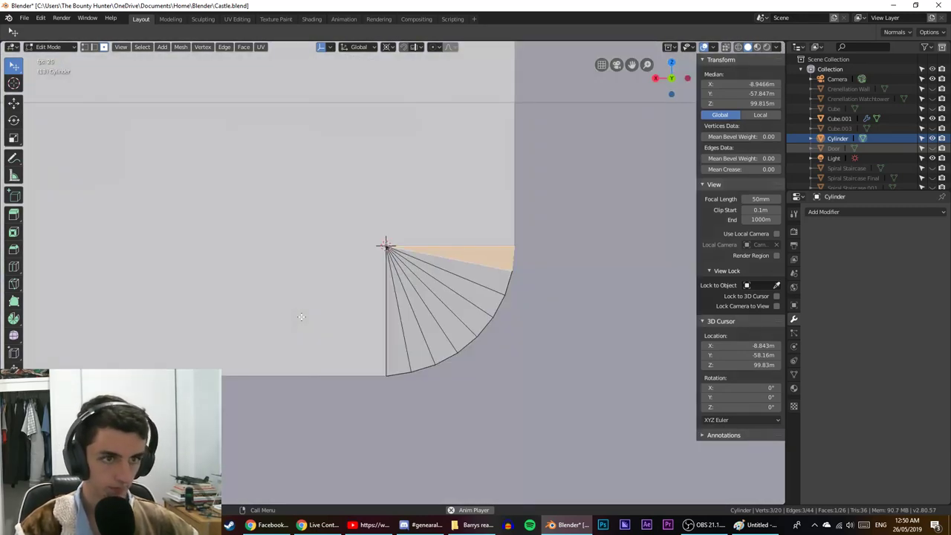
{"action": "scroll", "coordinate": [381, 299], "scroll_direction": "up", "scroll_amount": 4}
{"action": "key", "text": "KP_3"}
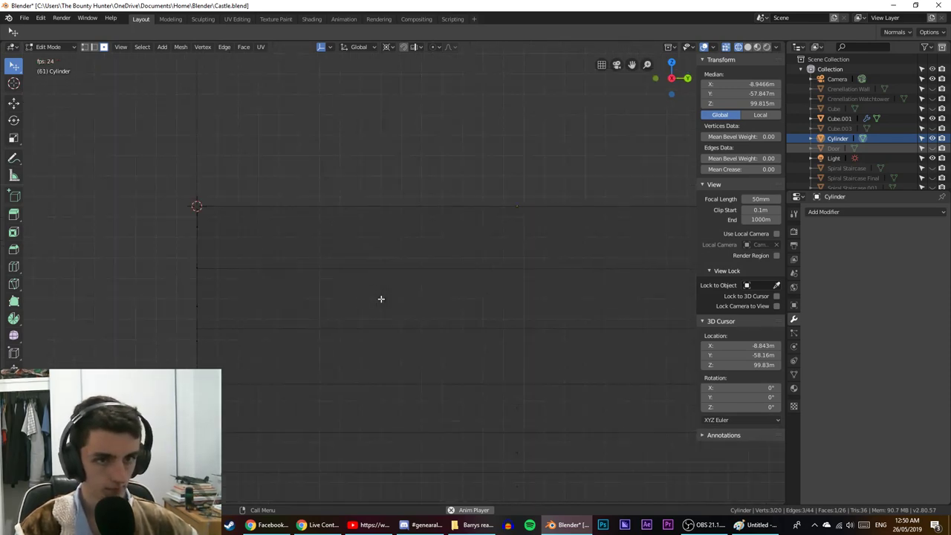
{"action": "key", "text": "ctrl+KP_3"}
{"action": "scroll", "coordinate": [359, 307], "scroll_direction": "up", "scroll_amount": 5}
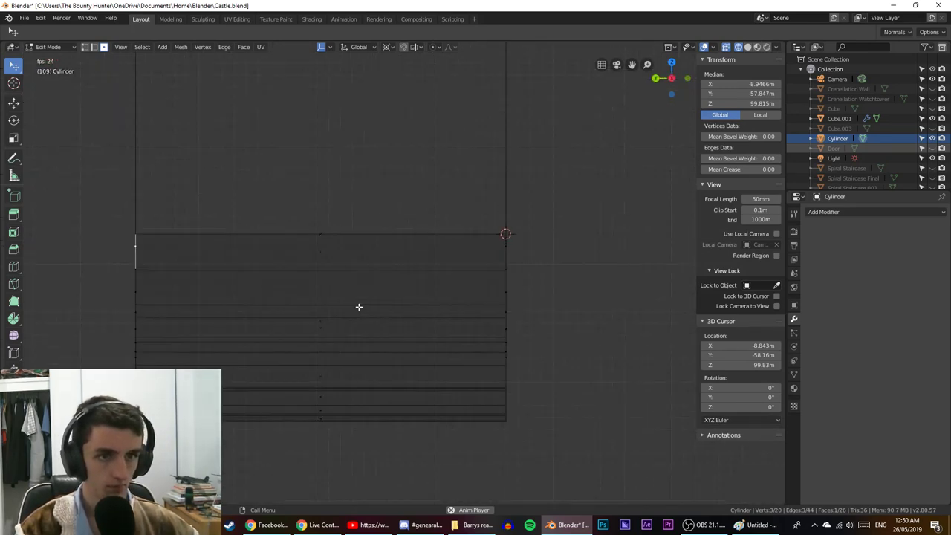
{"action": "middle_click_drag", "start_coordinate": [218, 302], "coordinate": [317, 289], "text": "shift"}
{"action": "left_click_drag", "start_coordinate": [186, 190], "coordinate": [306, 484]}
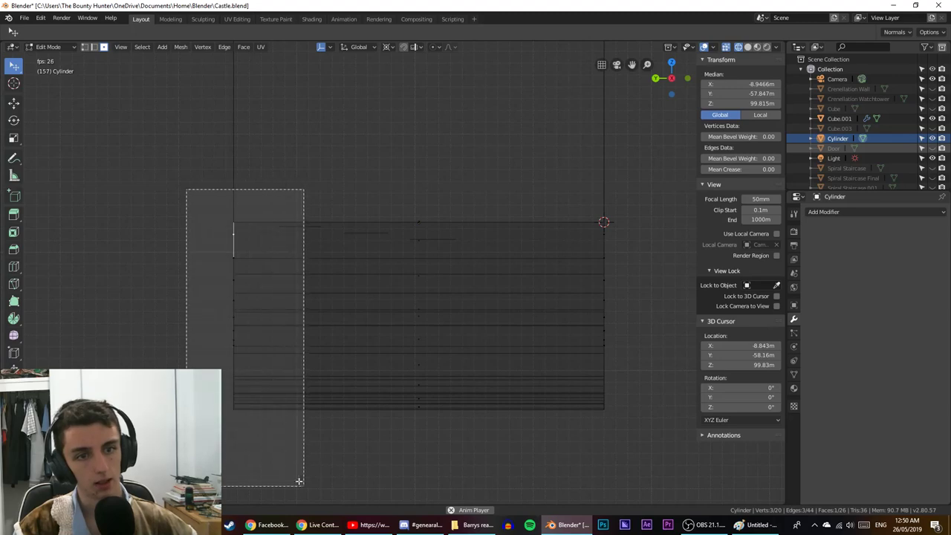
{"action": "middle_click_drag", "start_coordinate": [261, 403], "coordinate": [356, 378]}
{"action": "scroll", "coordinate": [310, 388], "scroll_direction": "up", "scroll_amount": 3}
{"action": "scroll", "coordinate": [352, 376], "scroll_direction": "up", "scroll_amount": 2}
{"action": "key", "text": "KP_7"}
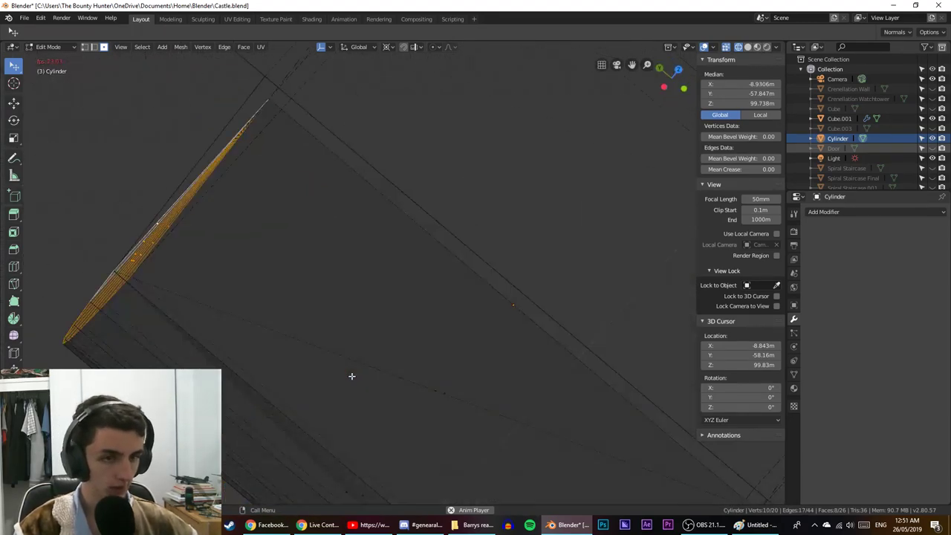
{"action": "middle_click_drag", "start_coordinate": [375, 228], "coordinate": [349, 98], "text": "shift"}
{"action": "scroll", "coordinate": [361, 131], "scroll_direction": "up", "scroll_amount": 4}
{"action": "scroll", "coordinate": [349, 97], "scroll_direction": "up", "scroll_amount": 5}
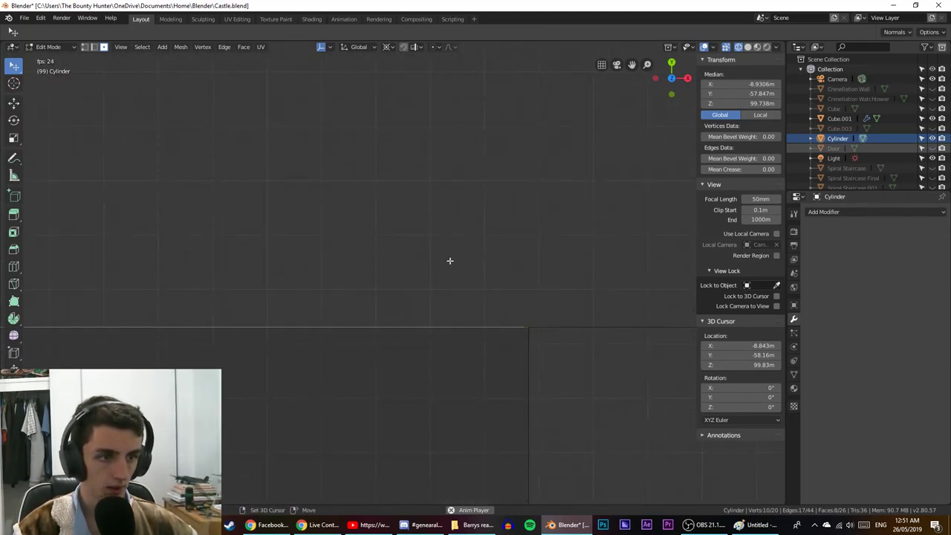
{"action": "middle_click_drag", "start_coordinate": [451, 261], "coordinate": [369, 199], "text": "shift"}
{"action": "scroll", "coordinate": [364, 191], "scroll_direction": "up", "scroll_amount": 9}
{"action": "middle_click_drag", "start_coordinate": [543, 173], "coordinate": [308, 179], "text": "shift"}
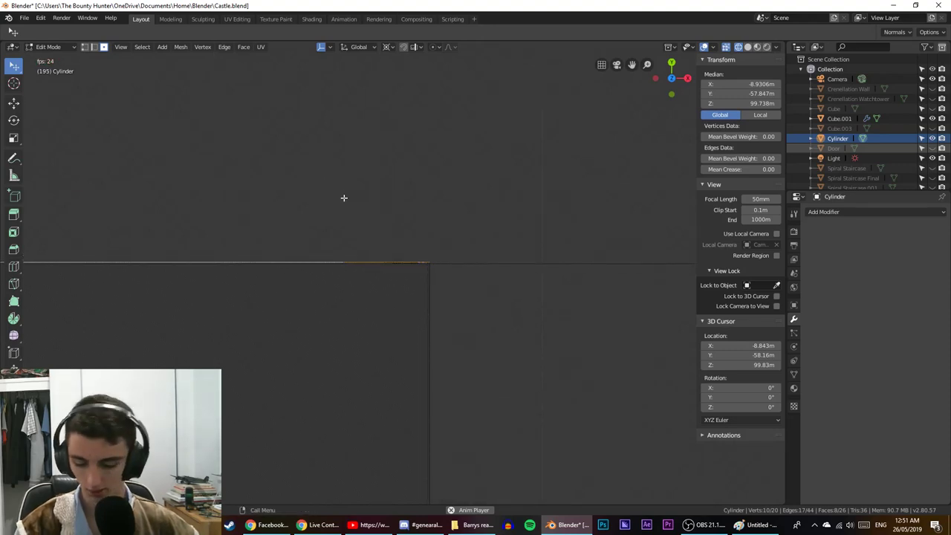
{"action": "key", "text": "g"}
{"action": "key", "text": "y"}
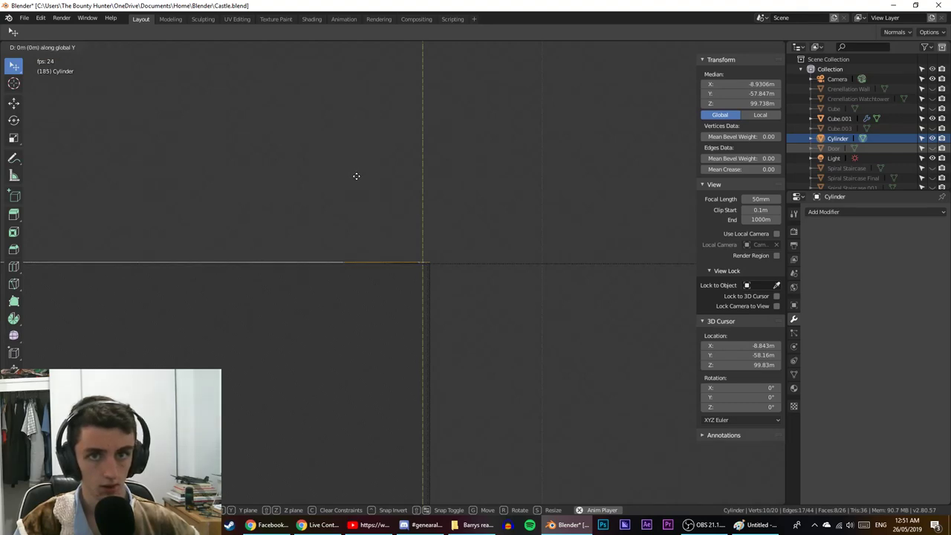
{"action": "left_click", "coordinate": [357, 178]}
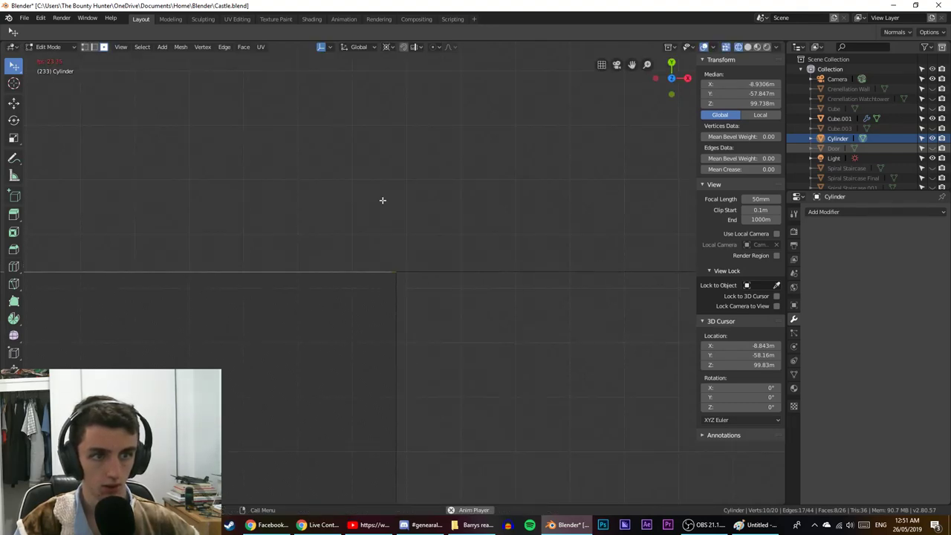
Check the wedge end against the beam's side in wireframe and solid shading, with the Cylinder hidden and shown again.
{"action": "middle_click_drag", "start_coordinate": [352, 219], "coordinate": [476, 183]}
{"action": "scroll", "coordinate": [455, 223], "scroll_direction": "down", "scroll_amount": 8}
{"action": "middle_click_drag", "start_coordinate": [433, 259], "coordinate": [475, 206]}
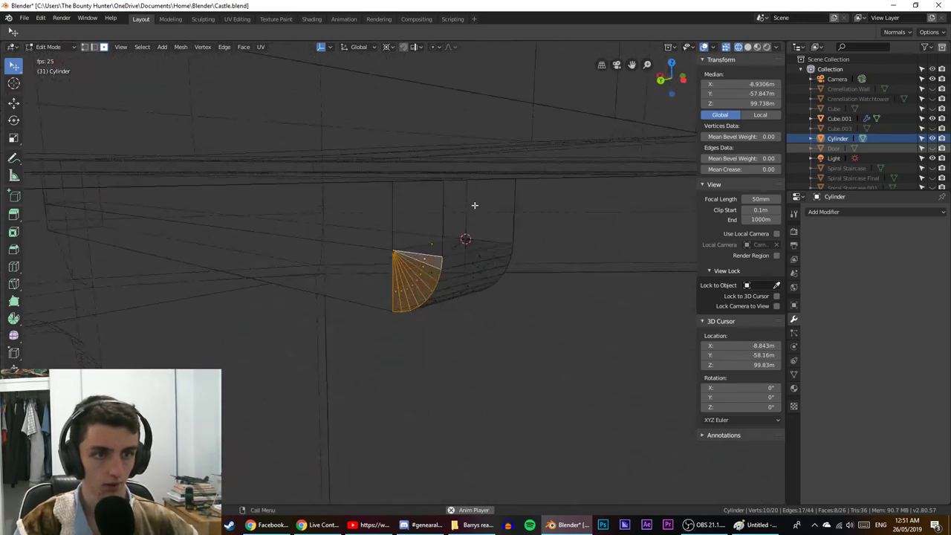
{"action": "scroll", "coordinate": [475, 206], "scroll_direction": "up", "scroll_amount": 5}
{"action": "left_click", "coordinate": [932, 138]}
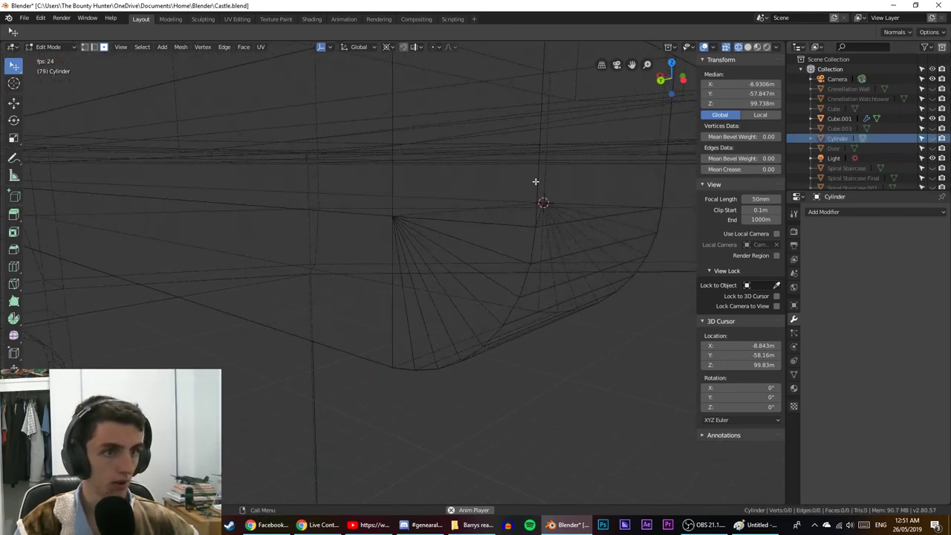
{"action": "key", "text": "shift+z"}
{"action": "mouse_move", "coordinate": [468, 246]}
{"action": "middle_mouse_down"}
{"action": "mouse_move", "coordinate": [402, 178]}
{"action": "mouse_move", "coordinate": [399, 191]}
{"action": "middle_mouse_up"}
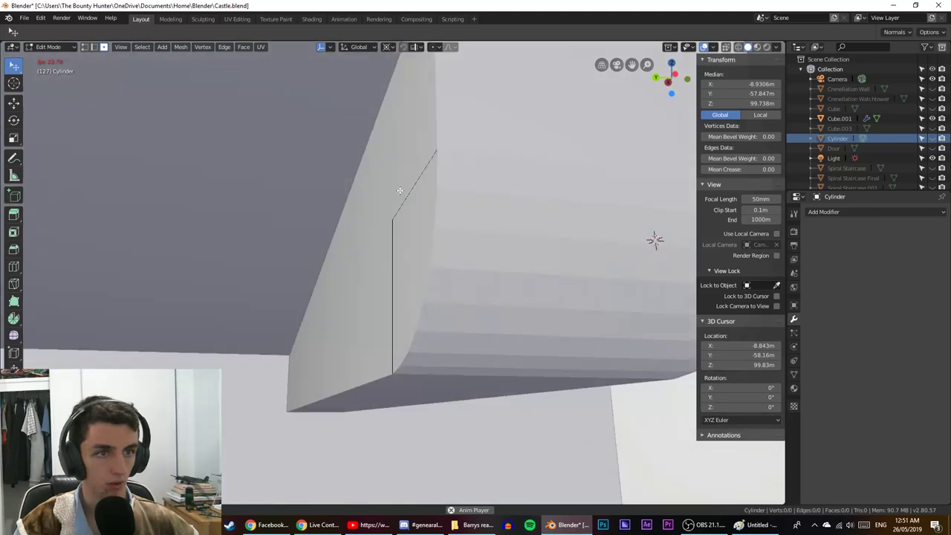
{"action": "scroll", "coordinate": [399, 189], "scroll_direction": "up", "scroll_amount": 3}
{"action": "key", "text": "shift+z"}
{"action": "key", "text": "shift+z"}
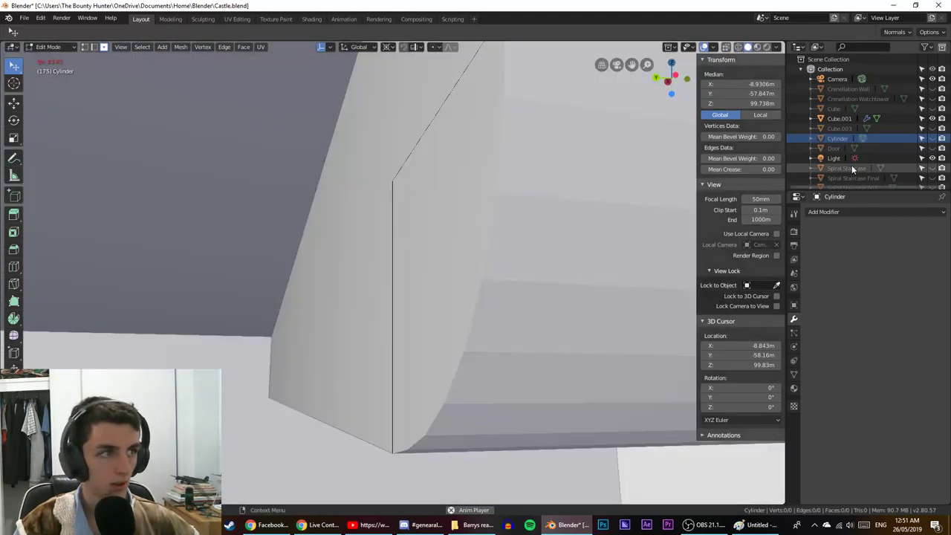
{"action": "left_click", "coordinate": [932, 138]}
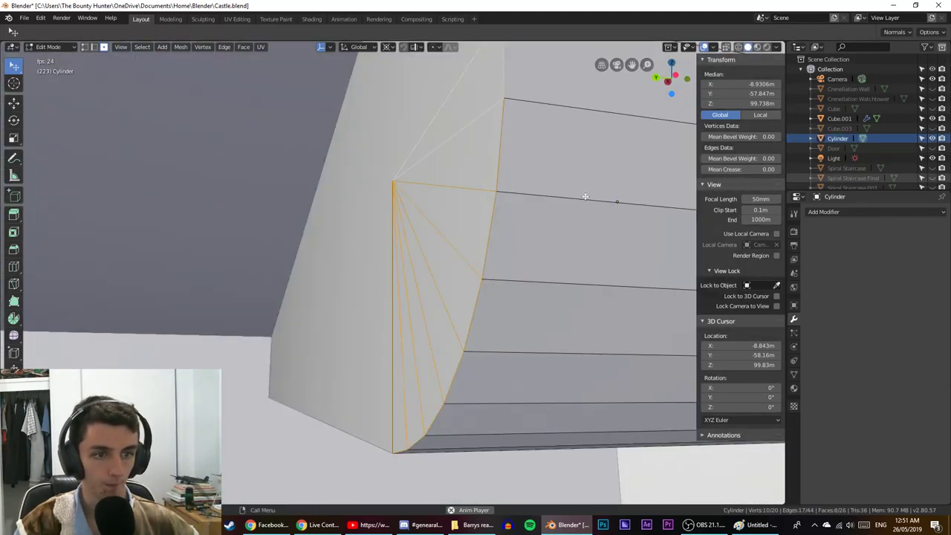
Examine the selected wedge end against the beam's side edge in wireframe, from above and at an angle.
{"action": "key", "text": "KP_7"}
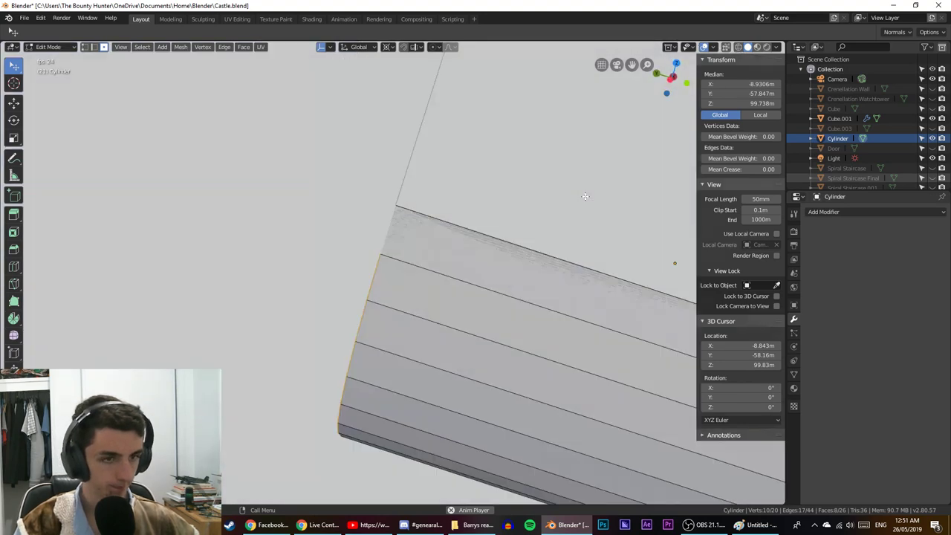
{"action": "key", "text": "shift+z"}
{"action": "scroll", "coordinate": [384, 241], "scroll_direction": "up", "scroll_amount": 12}
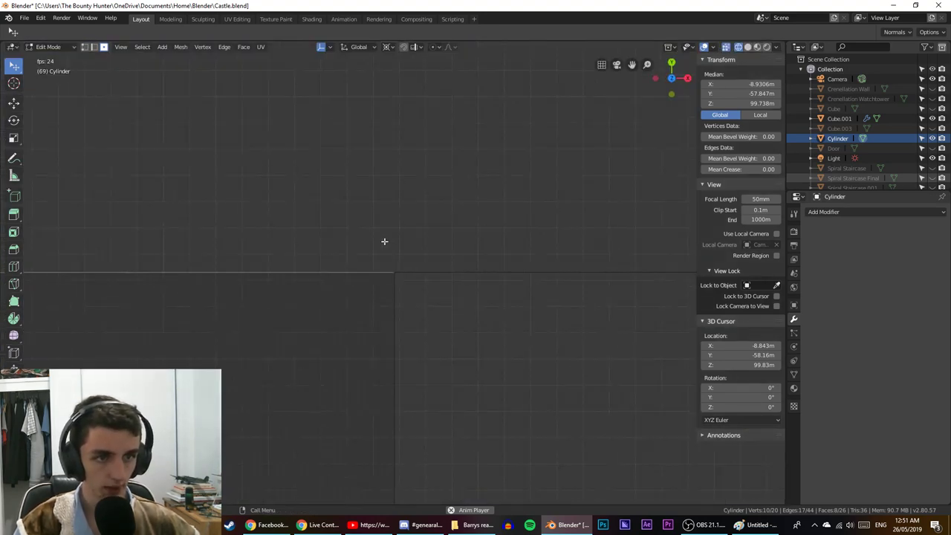
{"action": "scroll", "coordinate": [374, 278], "scroll_direction": "down", "scroll_amount": 5}
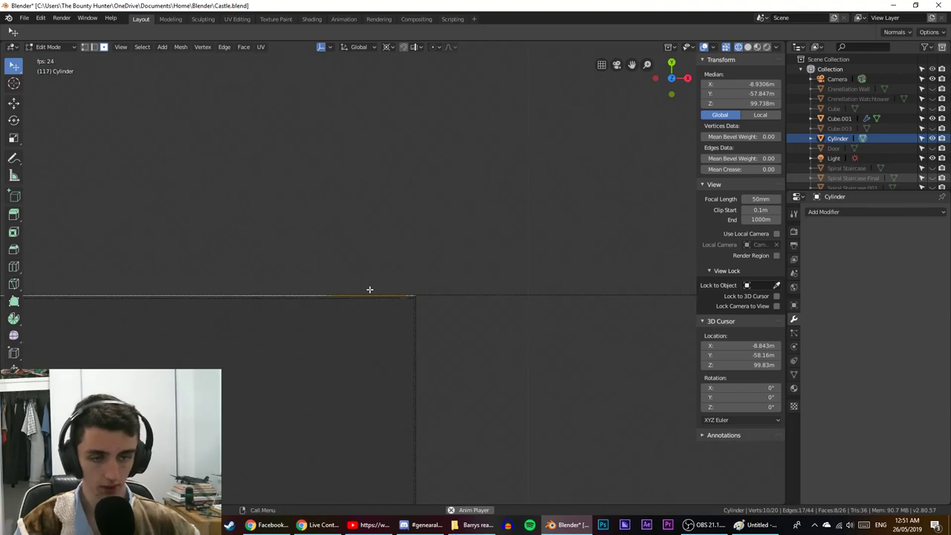
{"action": "scroll", "coordinate": [370, 289], "scroll_direction": "up", "scroll_amount": 8}
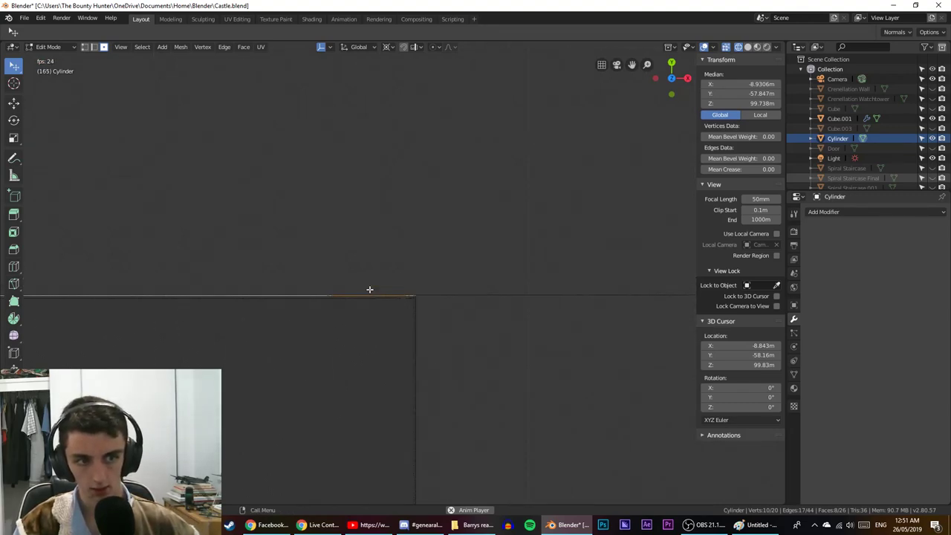
{"action": "middle_click_drag", "start_coordinate": [369, 289], "coordinate": [222, 222]}
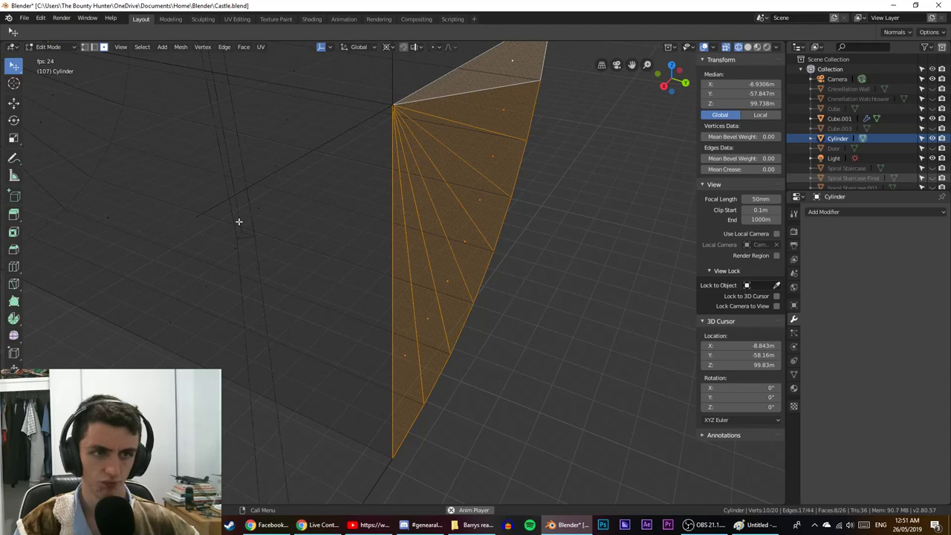
{"action": "middle_click_drag", "start_coordinate": [168, 252], "coordinate": [94, 244]}
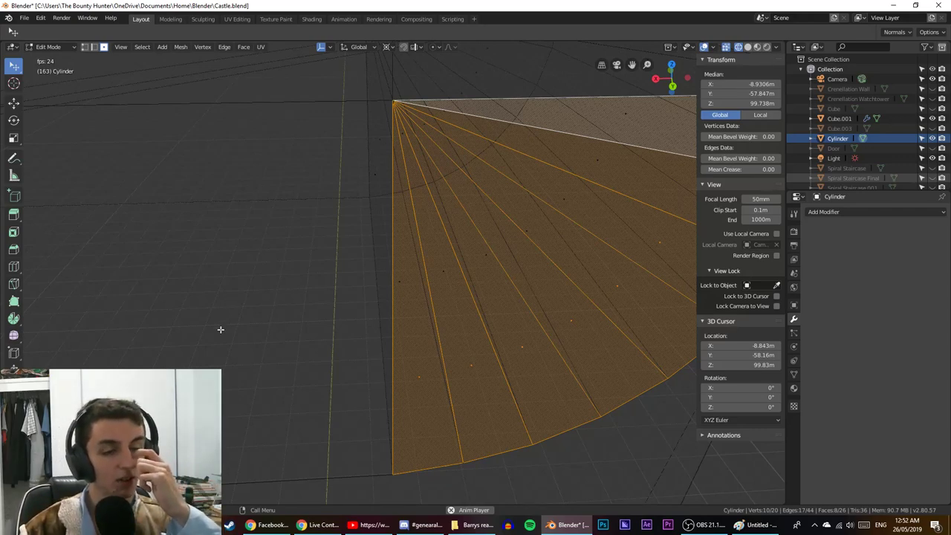
Nudge the selected wedge end faces very slightly along Y, just past the beam's side edge, in top wireframe view.
{"action": "key", "text": "KP_7"}
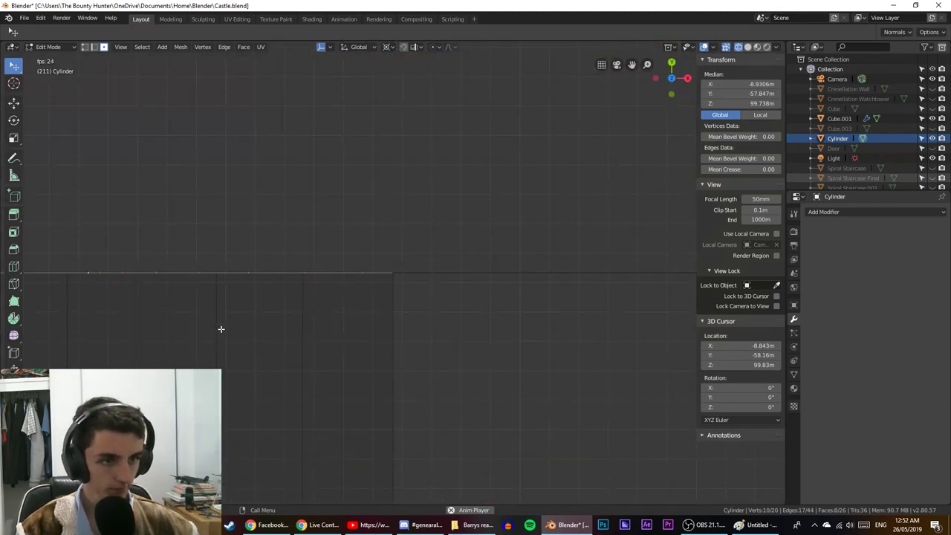
{"action": "scroll", "coordinate": [322, 280], "scroll_direction": "up", "scroll_amount": 14}
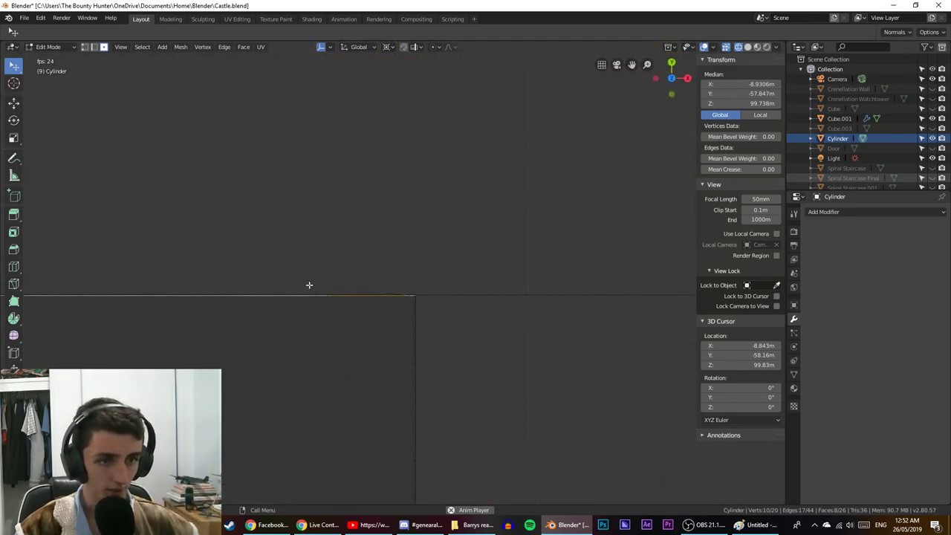
{"action": "key", "text": "g"}
{"action": "key", "text": "y"}
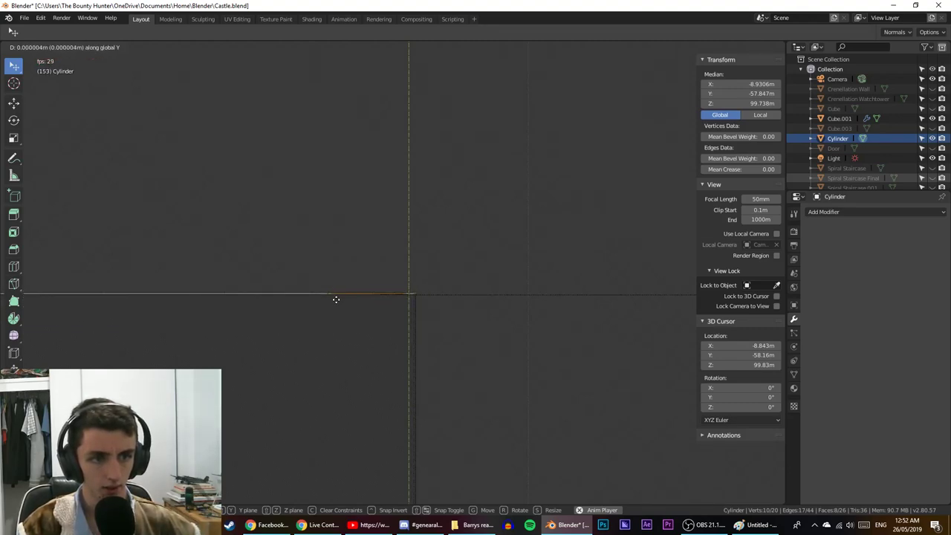
{"action": "left_click", "coordinate": [338, 290]}
Check the rounded joint in solid shading with the Cylinder hidden, and show the Cylinder again.
{"action": "middle_click_drag", "start_coordinate": [337, 290], "coordinate": [312, 260]}
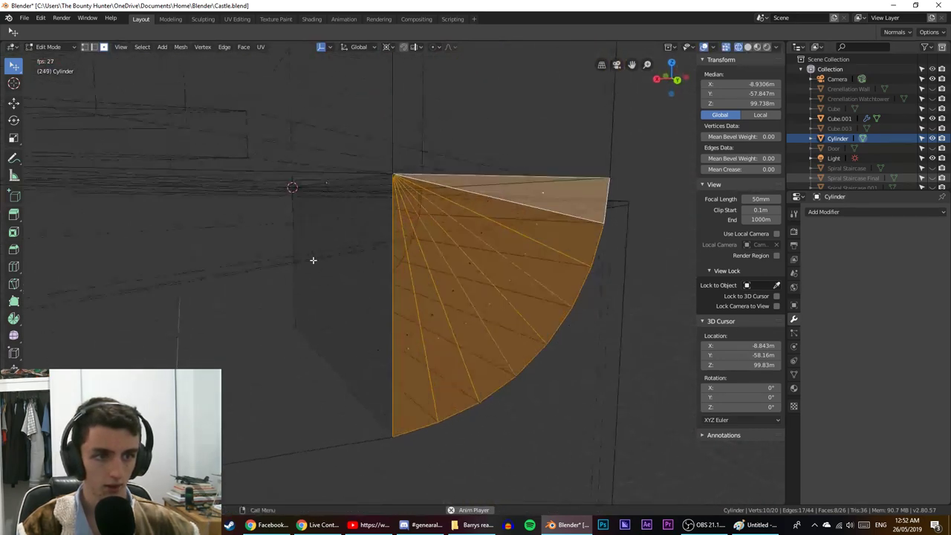
{"action": "left_click", "coordinate": [932, 138]}
{"action": "key", "text": "shift+z"}
{"action": "mouse_move", "coordinate": [559, 205]}
{"action": "middle_mouse_down"}
{"action": "mouse_move", "coordinate": [452, 164]}
{"action": "mouse_move", "coordinate": [431, 174]}
{"action": "middle_mouse_up"}
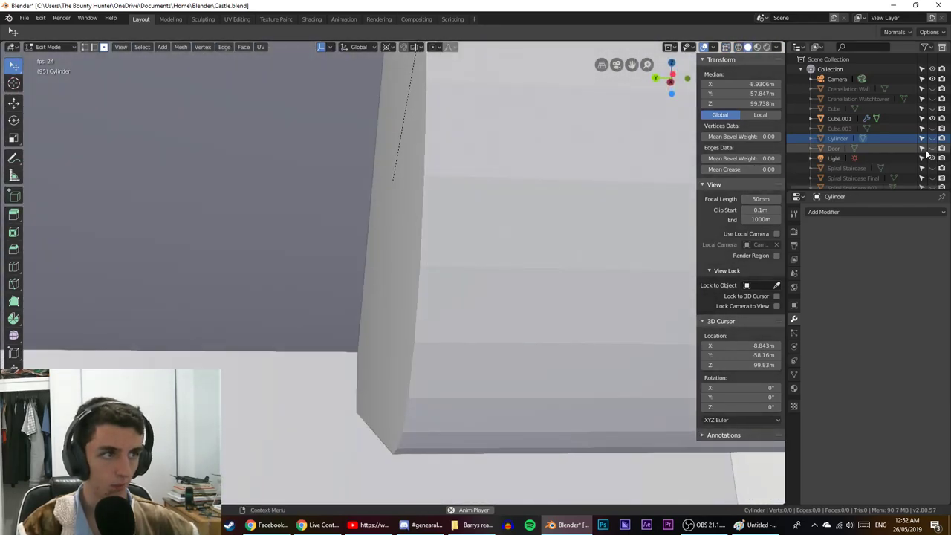
{"action": "left_click", "coordinate": [934, 138]}
Move the wedge end faces another 0.000004 m or so along global Y in top wireframe view.
{"action": "key", "text": "KP_7"}
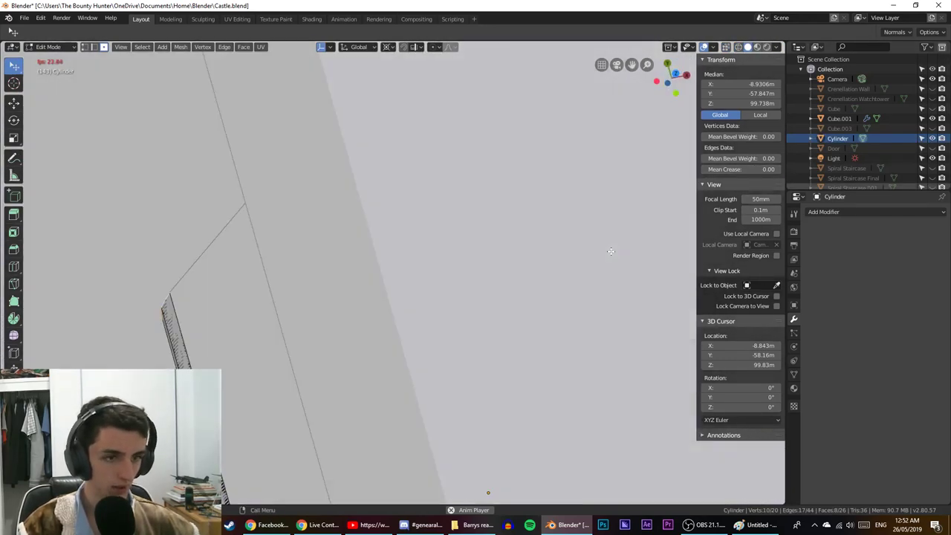
{"action": "key", "text": "shift+z"}
{"action": "scroll", "coordinate": [390, 276], "scroll_direction": "up", "scroll_amount": 12}
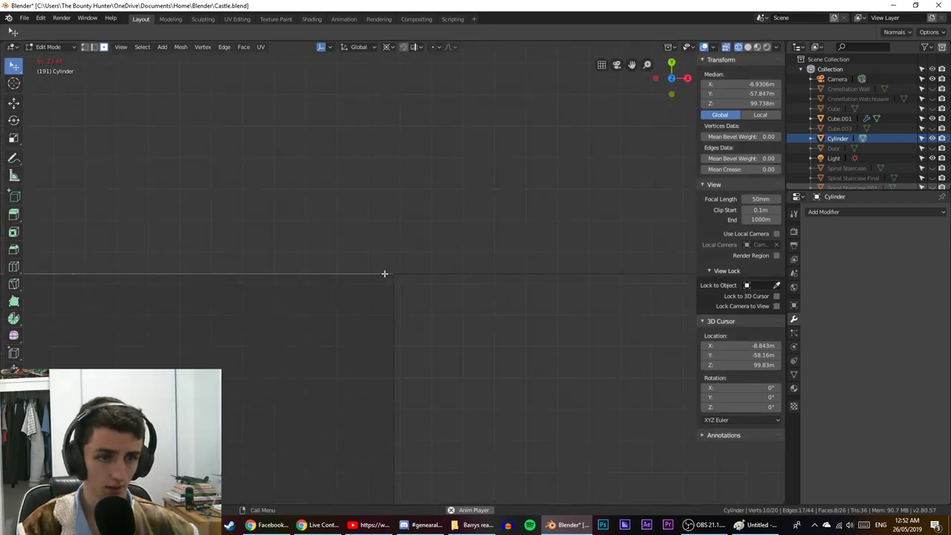
{"action": "key", "text": "g"}
{"action": "key", "text": "y"}
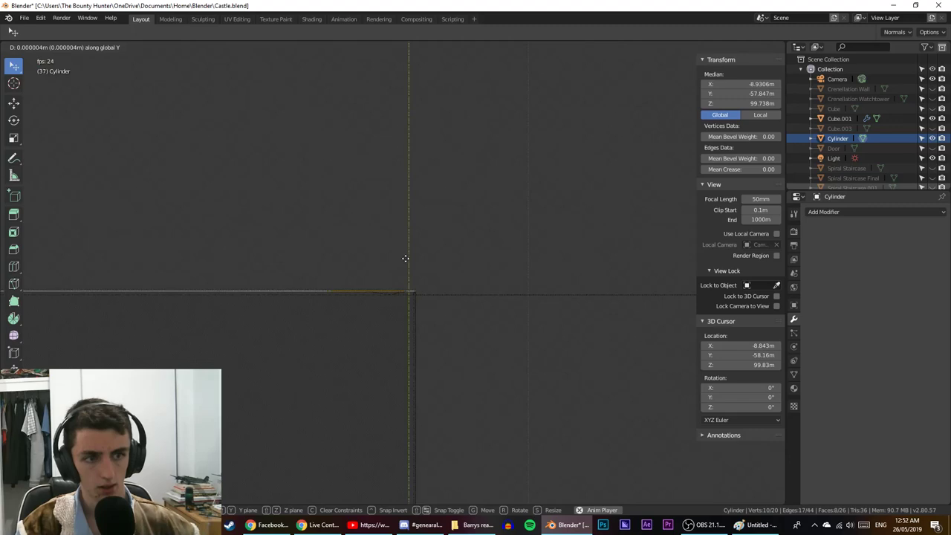
{"action": "left_click", "coordinate": [408, 260]}
Hide the Cylinder, return to Object Mode in solid shading and inspect the beam's rounded end up close.
{"action": "left_click", "coordinate": [933, 139]}
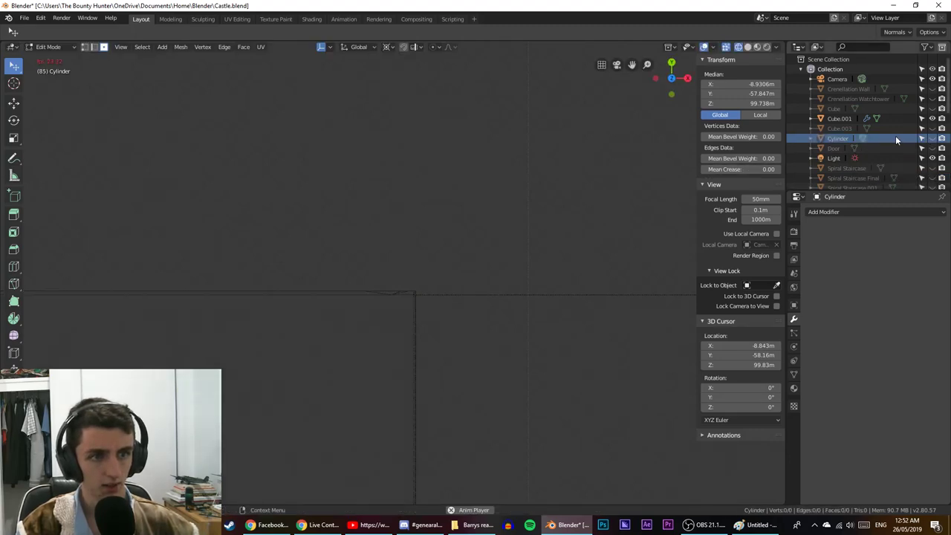
{"action": "middle_click_drag", "start_coordinate": [561, 246], "coordinate": [484, 283]}
{"action": "mouse_move", "coordinate": [428, 278]}
{"action": "middle_mouse_down"}
{"action": "mouse_move", "coordinate": [537, 234]}
{"action": "mouse_move", "coordinate": [478, 221]}
{"action": "mouse_move", "coordinate": [444, 178]}
{"action": "mouse_move", "coordinate": [593, 166]}
{"action": "mouse_move", "coordinate": [632, 257]}
{"action": "mouse_move", "coordinate": [650, 184]}
{"action": "mouse_move", "coordinate": [687, 187]}
{"action": "mouse_move", "coordinate": [671, 204]}
{"action": "mouse_move", "coordinate": [548, 223]}
{"action": "mouse_move", "coordinate": [107, 202]}
{"action": "mouse_move", "coordinate": [229, 228]}
{"action": "mouse_move", "coordinate": [346, 209]}
{"action": "mouse_move", "coordinate": [520, 208]}
{"action": "mouse_move", "coordinate": [584, 183]}
{"action": "mouse_move", "coordinate": [605, 227]}
{"action": "mouse_move", "coordinate": [521, 181]}
{"action": "mouse_move", "coordinate": [453, 202]}
{"action": "mouse_move", "coordinate": [520, 242]}
{"action": "mouse_move", "coordinate": [427, 257]}
{"action": "mouse_move", "coordinate": [418, 267]}
{"action": "middle_mouse_up"}
{"action": "key", "text": "shift+z"}
{"action": "key", "text": "Tab"}
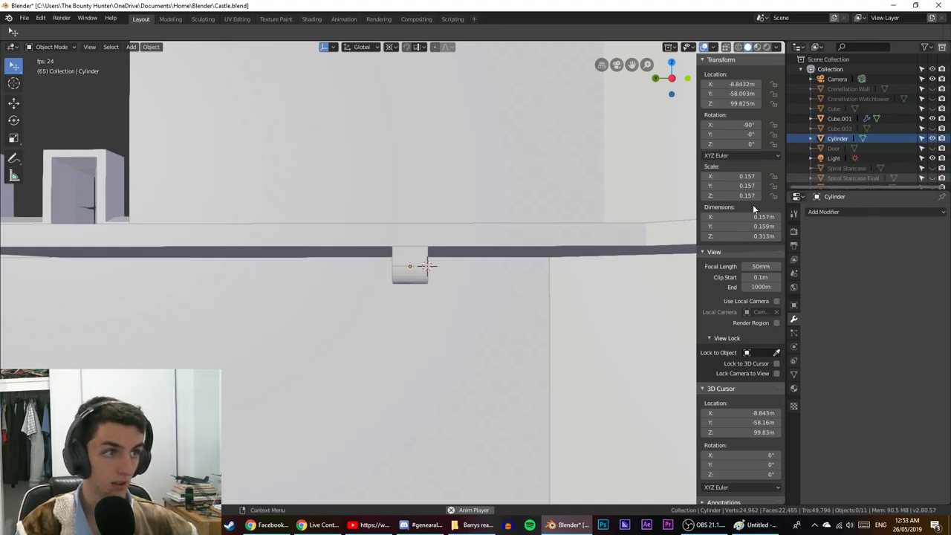
{"action": "middle_click_drag", "start_coordinate": [427, 302], "coordinate": [495, 295]}
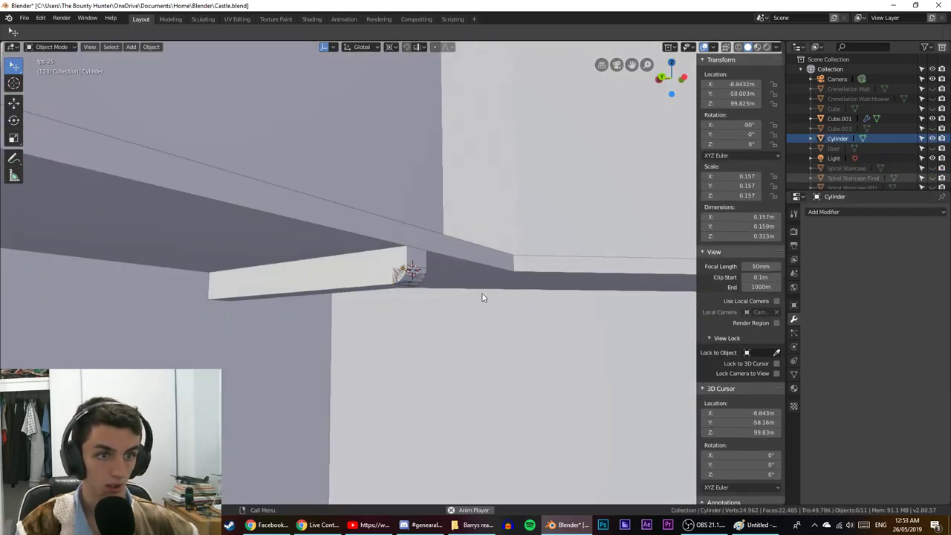
{"action": "scroll", "coordinate": [487, 291], "scroll_direction": "up", "scroll_amount": 5}
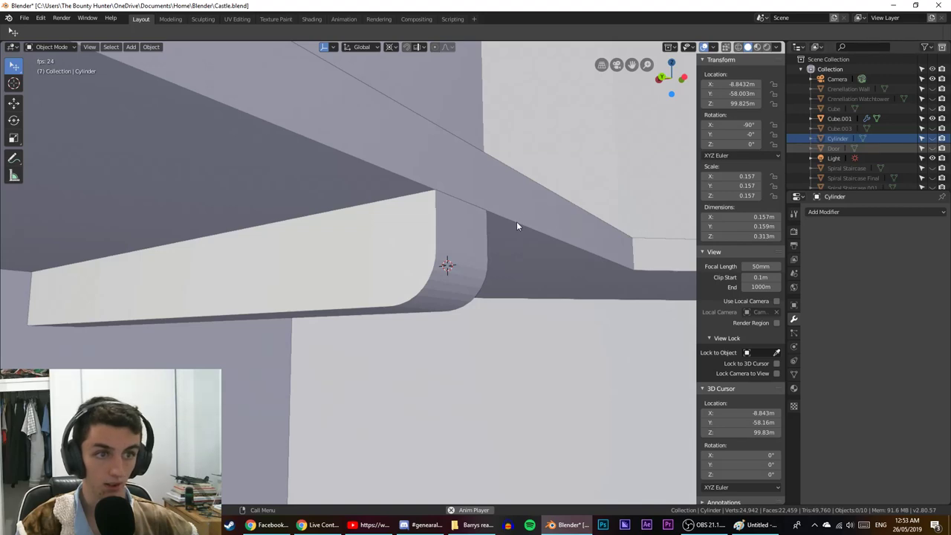
Rename the Cylinder object to "Support temoplate".
{"action": "double_click", "coordinate": [847, 139]}
{"action": "type", "text": "Suppo"}
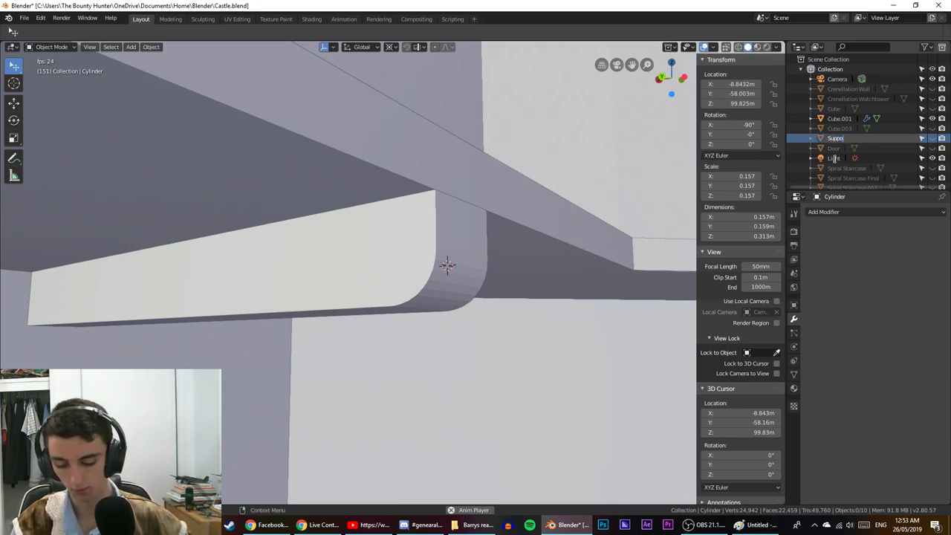
{"action": "type", "text": "rt tempoplast"}
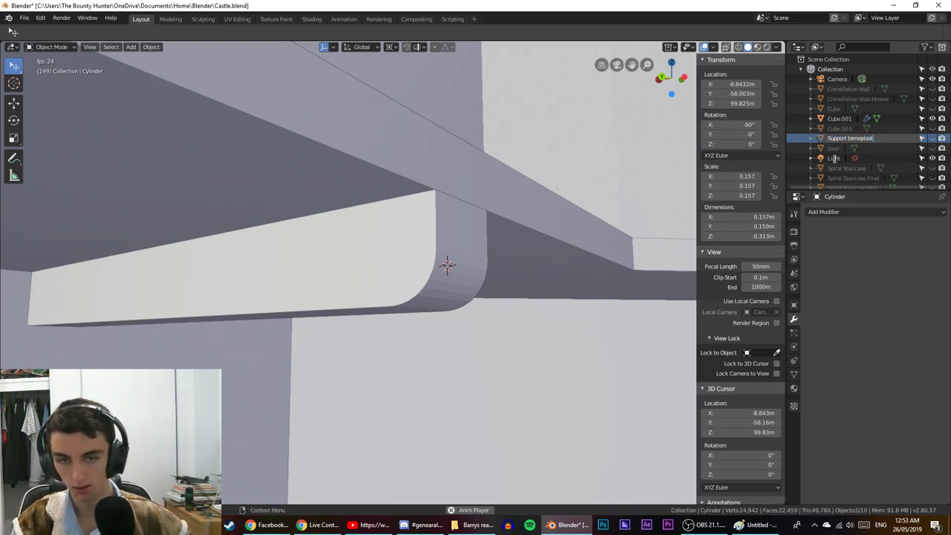
{"action": "key", "text": "BackSpace"}
{"action": "key", "text": "BackSpace"}
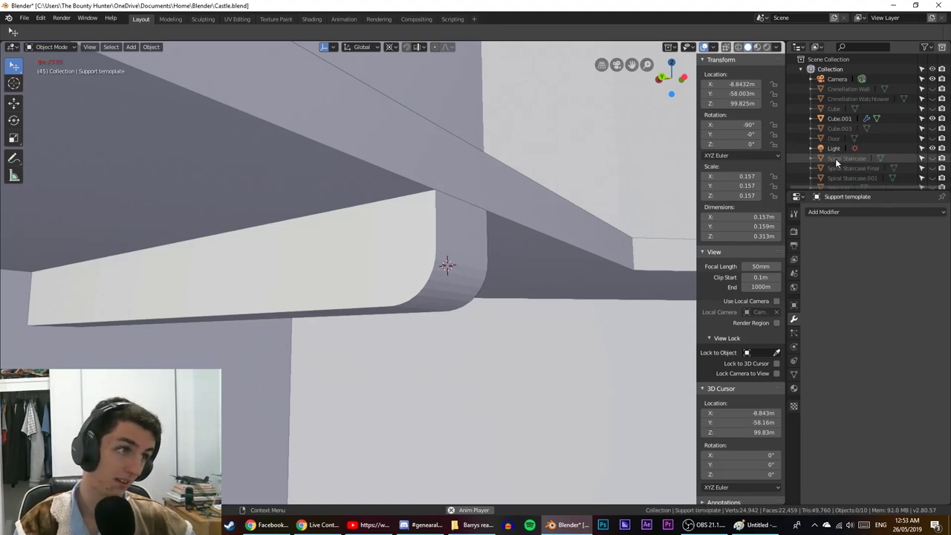
{"action": "key", "text": "Return"}
Select Cube.003 and show it temporarily to identify which castle part it is, leaving it hidden.
{"action": "left_click", "coordinate": [837, 130]}
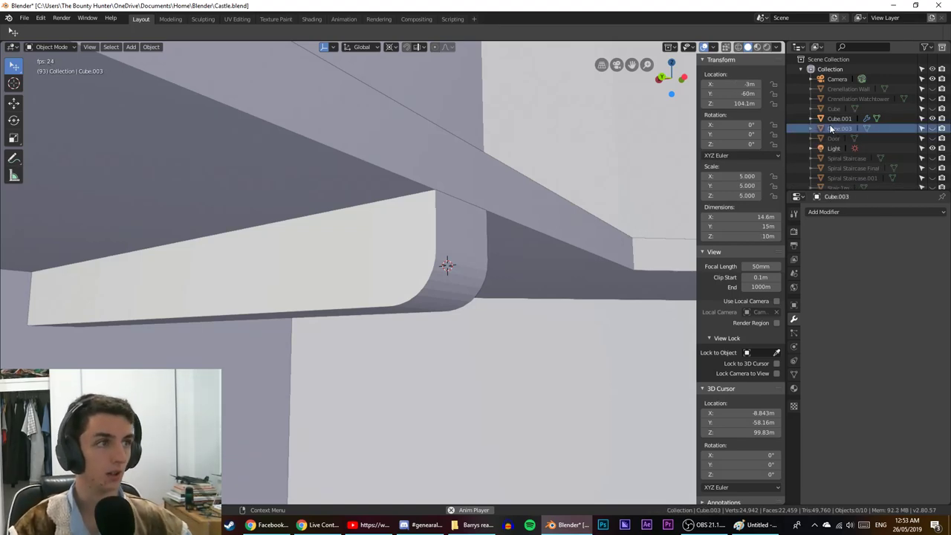
{"action": "left_click", "coordinate": [933, 138]}
{"action": "left_click", "coordinate": [933, 138]}
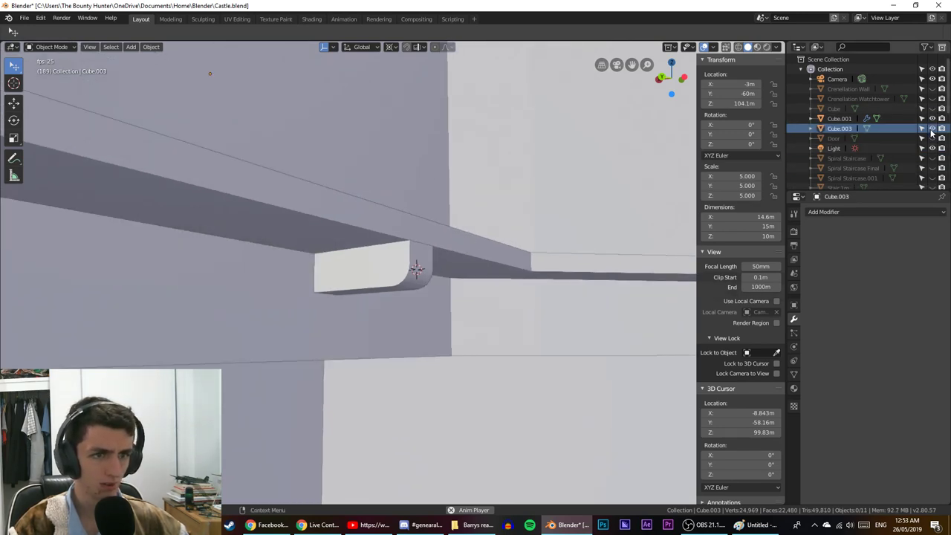
{"action": "left_click", "coordinate": [933, 137]}
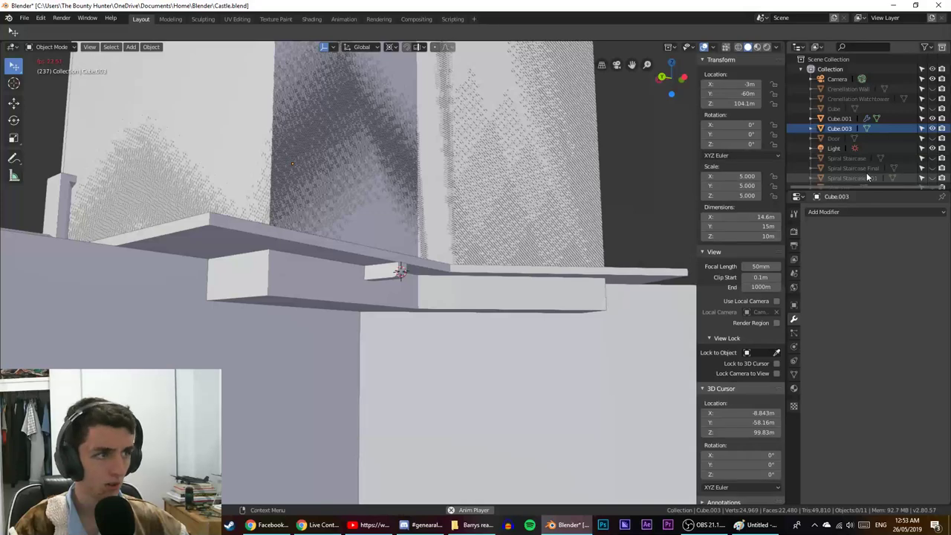
{"action": "left_click", "coordinate": [933, 137]}
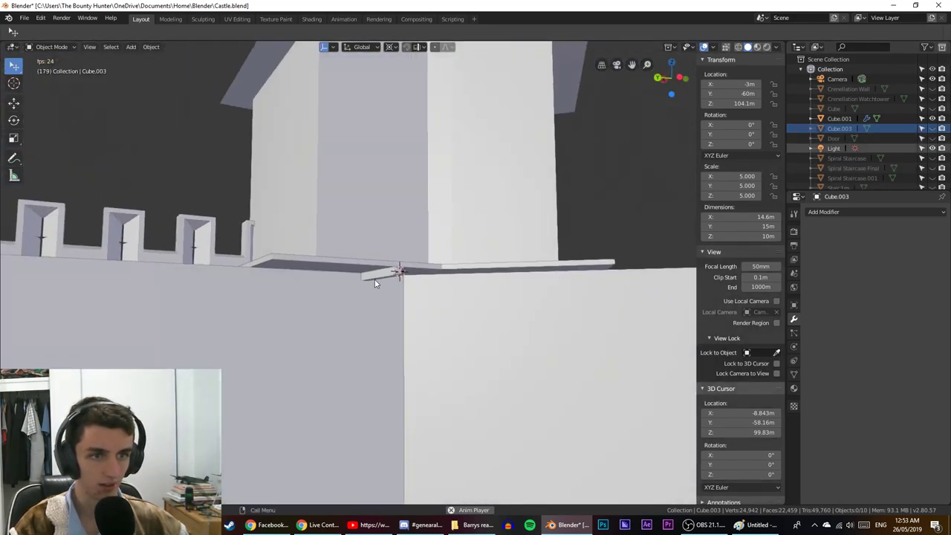
Enter Edit Mode on the support beam Cube.001 and select the underside face of its notched end.
{"action": "left_click", "coordinate": [405, 287]}
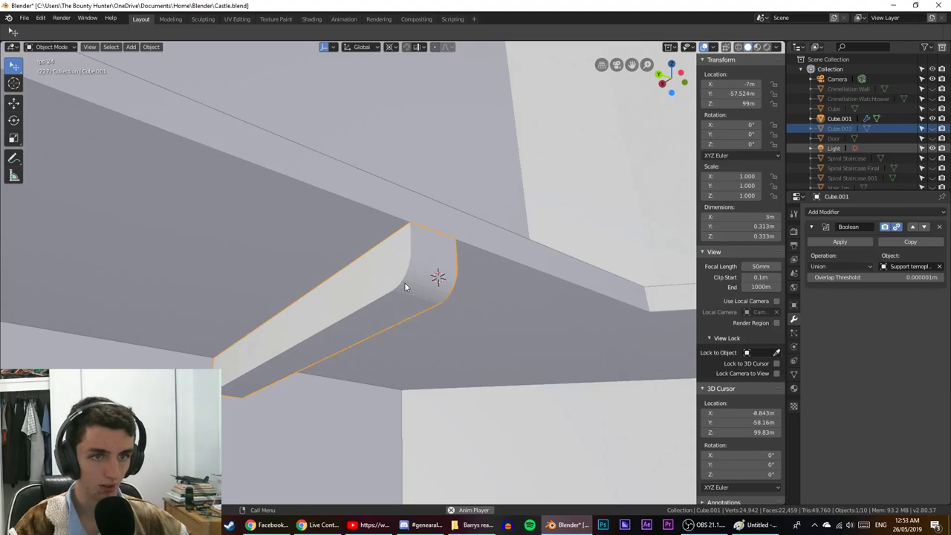
{"action": "key", "text": "Tab"}
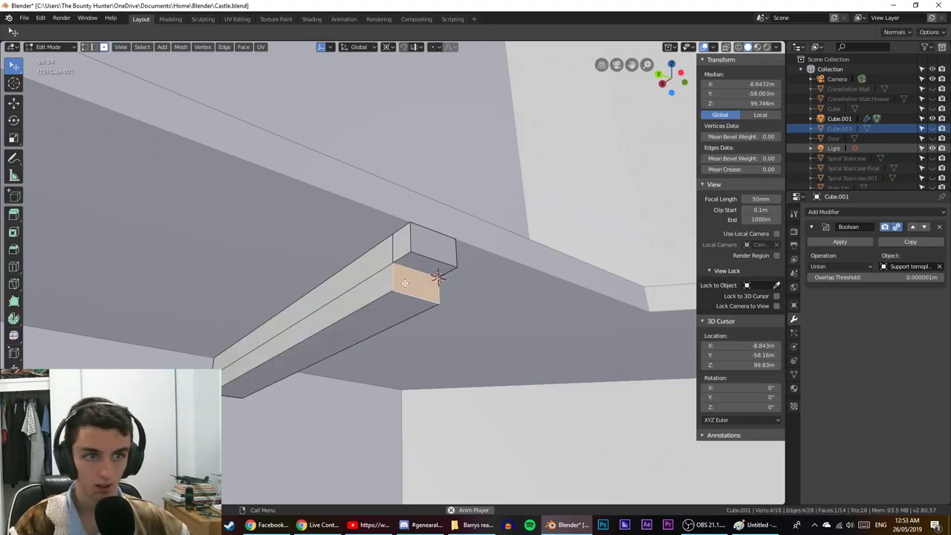
{"action": "key", "text": "Tab"}
{"action": "key", "text": "Tab"}
{"action": "left_click", "coordinate": [402, 248]}
{"action": "left_click", "coordinate": [407, 264]}
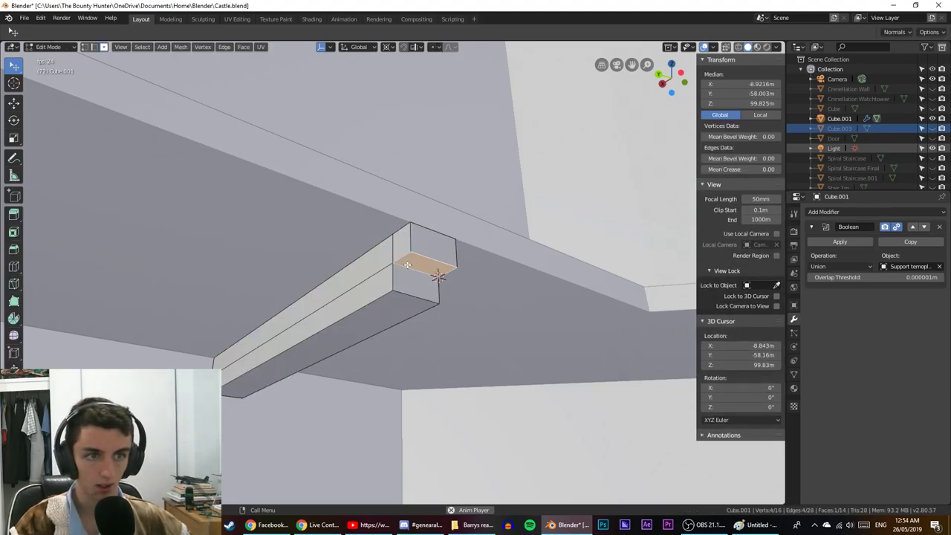
Switch to edge selection and select all the edges outlining the beam's top, using wireframe to reach the far end.
{"action": "left_click", "coordinate": [94, 46]}
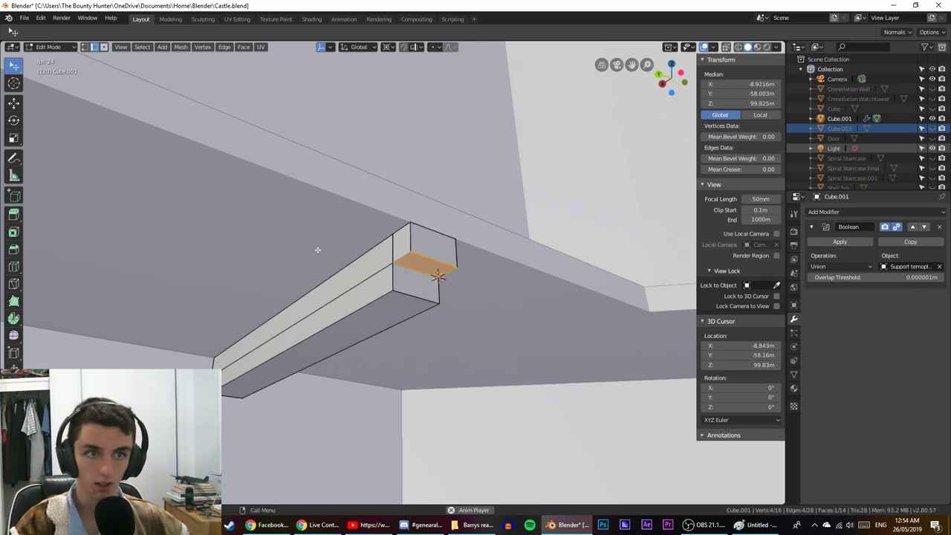
{"action": "middle_click_drag", "start_coordinate": [318, 250], "coordinate": [340, 250]}
{"action": "left_click", "coordinate": [350, 251]}
{"action": "left_click", "coordinate": [405, 228], "text": "shift"}
{"action": "left_click", "coordinate": [432, 233], "text": "shift"}
{"action": "middle_click_drag", "start_coordinate": [431, 233], "coordinate": [298, 236]}
{"action": "left_click", "coordinate": [409, 217], "text": "shift"}
{"action": "left_click", "coordinate": [474, 220], "text": "shift"}
{"action": "middle_click_drag", "start_coordinate": [588, 253], "coordinate": [276, 247], "text": "shift"}
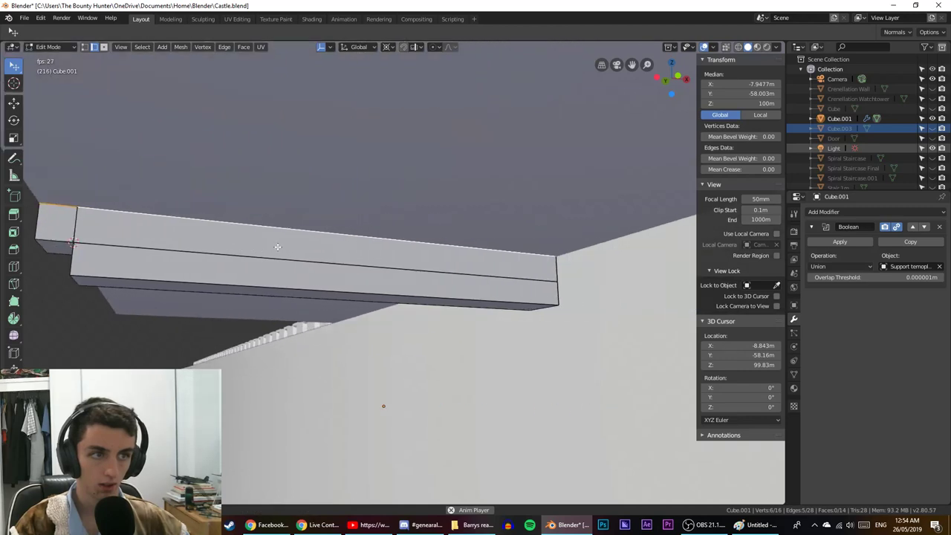
{"action": "middle_click_drag", "start_coordinate": [338, 255], "coordinate": [310, 241]}
{"action": "key", "text": "shift+z"}
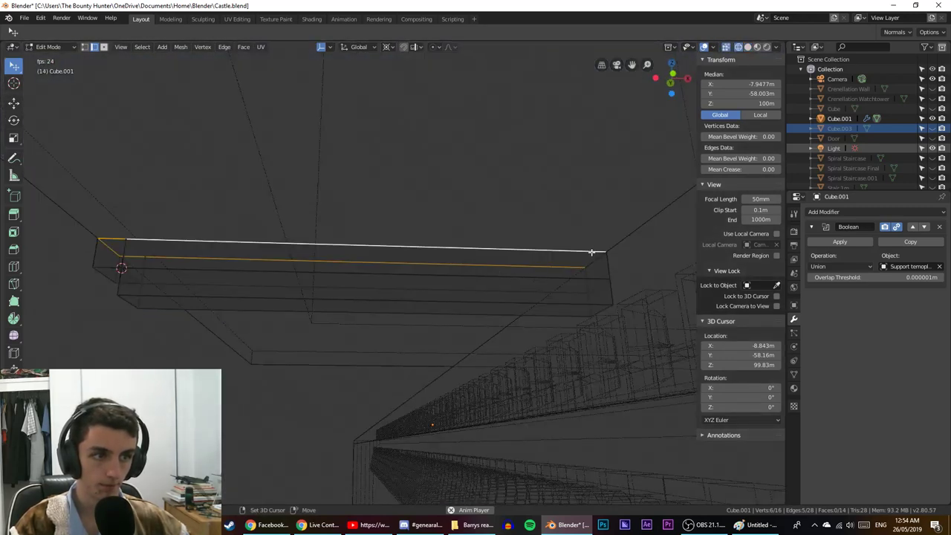
{"action": "middle_click_drag", "start_coordinate": [518, 259], "coordinate": [389, 298]}
{"action": "scroll", "coordinate": [389, 297], "scroll_direction": "down", "scroll_amount": 3}
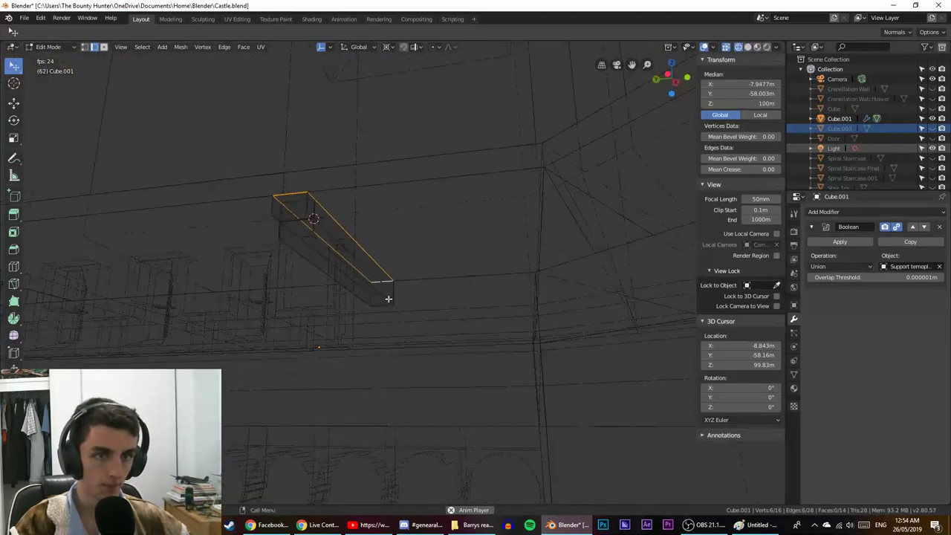
Try to delete the selected edges around the beam's top and look closely at the beam.
{"action": "key", "text": "x"}
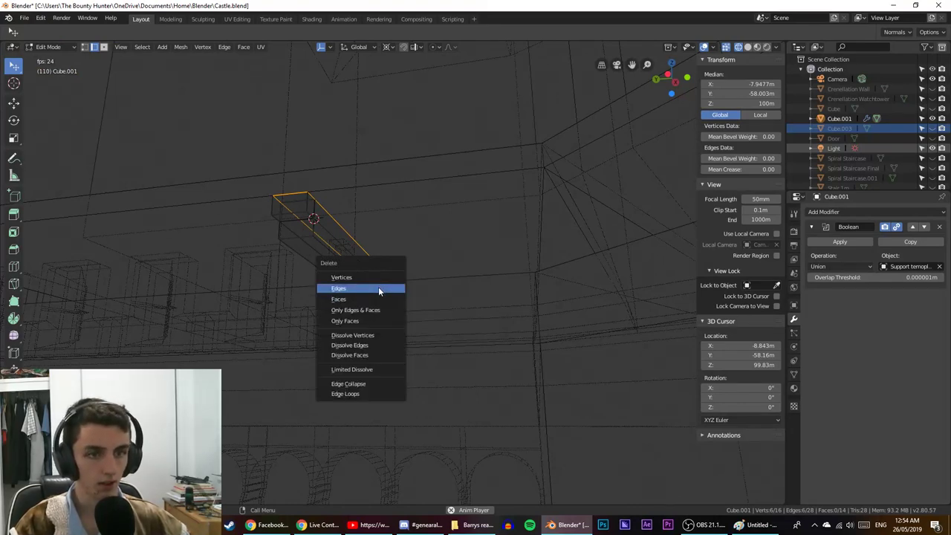
{"action": "left_click", "coordinate": [379, 287]}
{"action": "left_click", "coordinate": [318, 223], "text": "alt"}
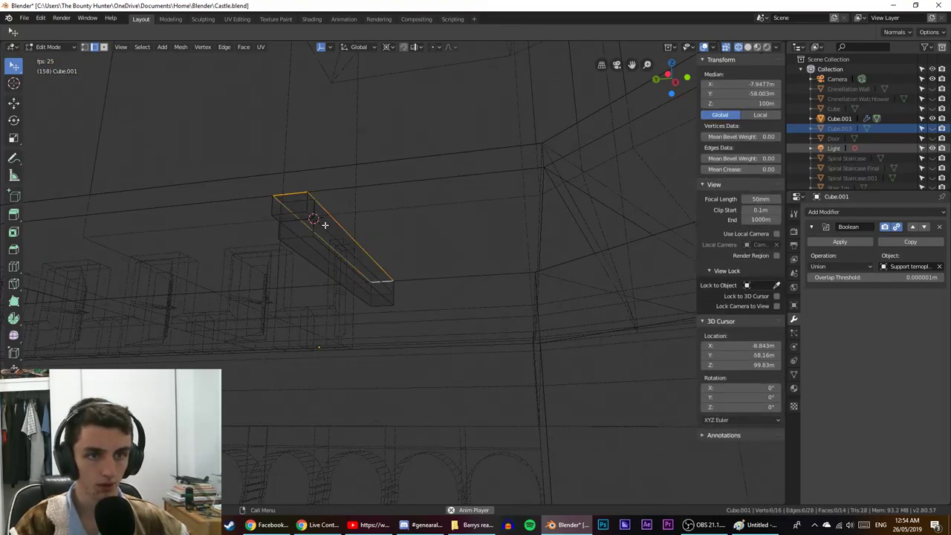
{"action": "key", "text": "KP_Decimal"}
{"action": "middle_click_drag", "start_coordinate": [260, 252], "coordinate": [334, 265]}
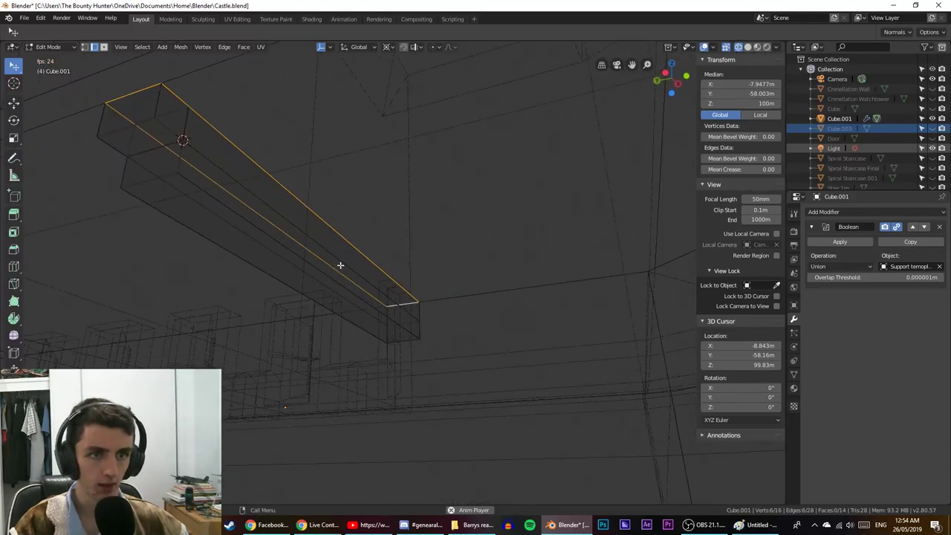
{"action": "key", "text": "Tab"}
{"action": "key", "text": "Tab"}
{"action": "key", "text": "Tab"}
{"action": "key", "text": "Tab"}
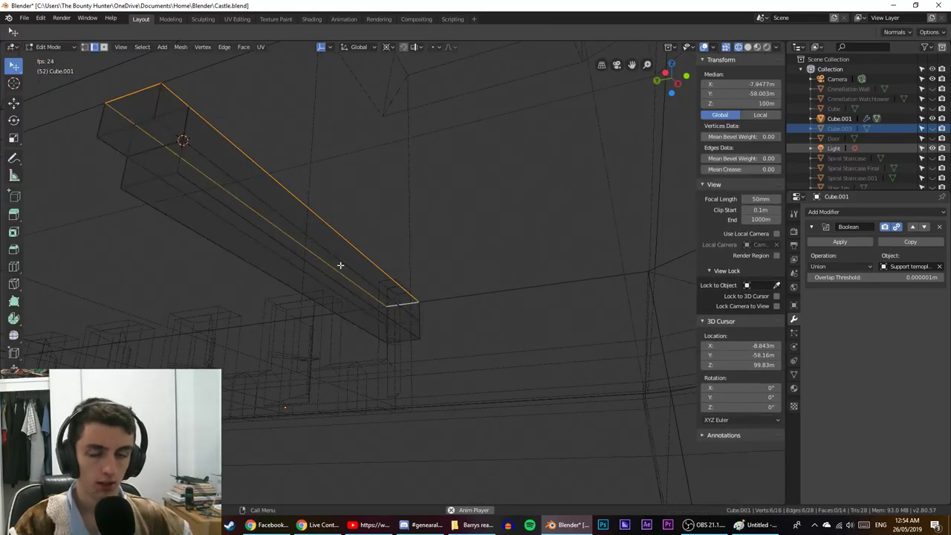
{"action": "key", "text": "Tab"}
{"action": "key", "text": "Tab"}
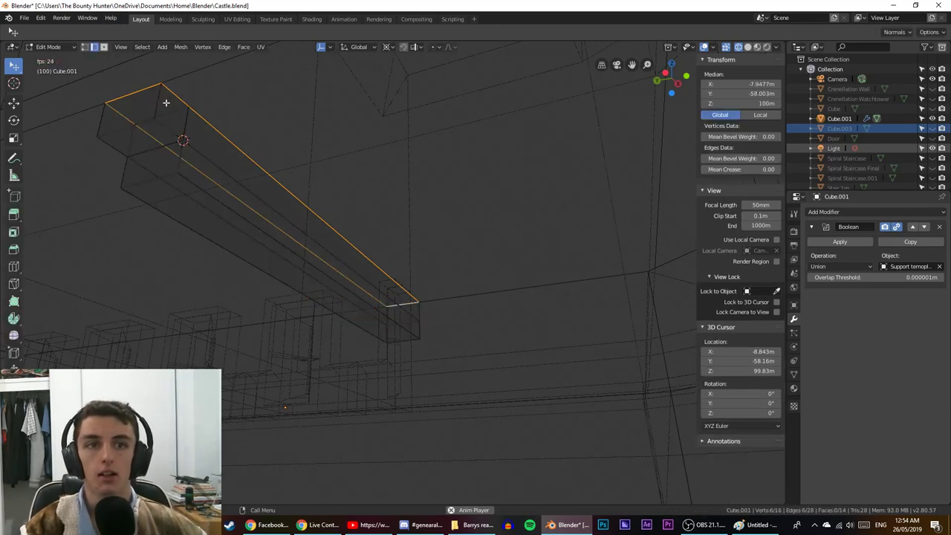
Switch to face selection, box-select the upper section of the beam in side view and delete its edges.
{"action": "left_click", "coordinate": [104, 47]}
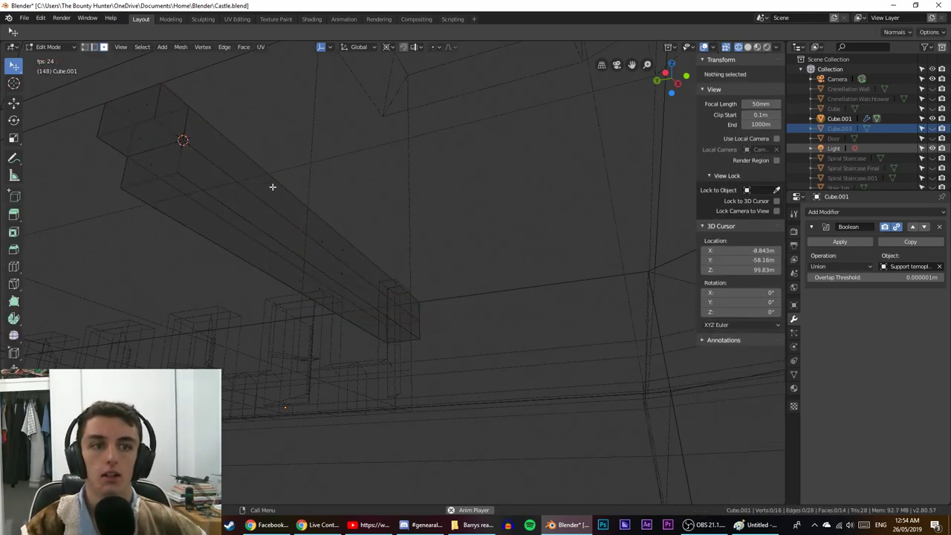
{"action": "left_click", "coordinate": [350, 250]}
{"action": "middle_click_drag", "start_coordinate": [350, 250], "coordinate": [323, 227]}
{"action": "left_click", "coordinate": [311, 249]}
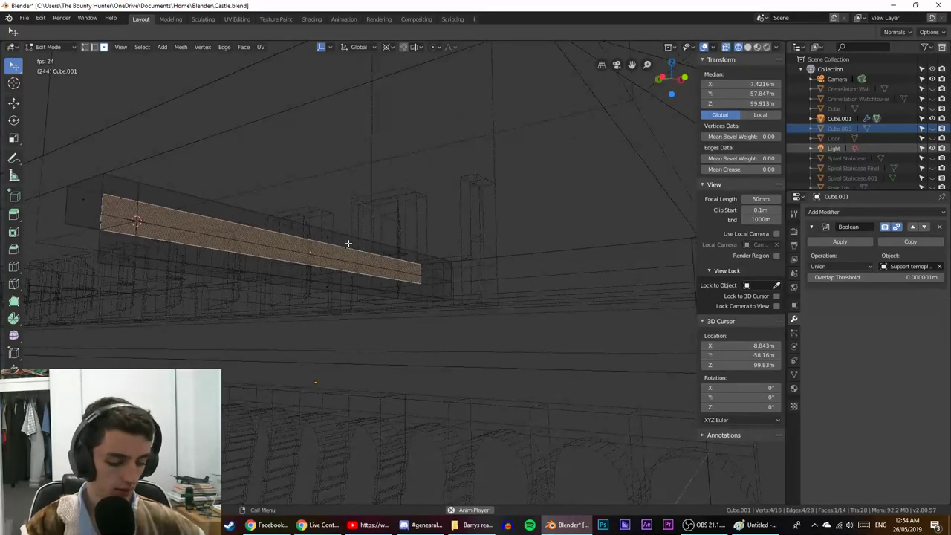
{"action": "key", "text": "KP_3"}
{"action": "scroll", "coordinate": [350, 243], "scroll_direction": "up", "scroll_amount": 2}
{"action": "middle_click_drag", "start_coordinate": [419, 243], "coordinate": [292, 282], "text": "shift"}
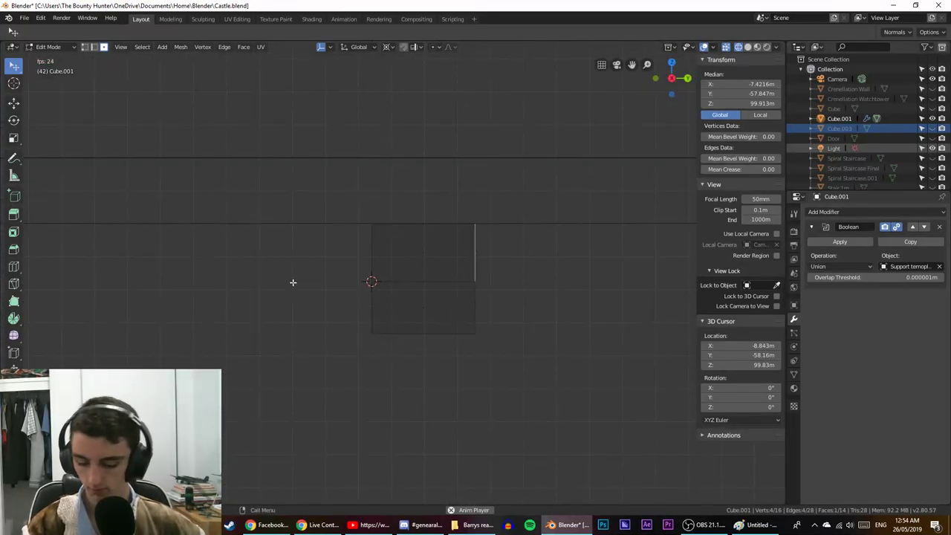
{"action": "key", "text": "b"}
{"action": "left_click_drag", "start_coordinate": [306, 183], "coordinate": [541, 272]}
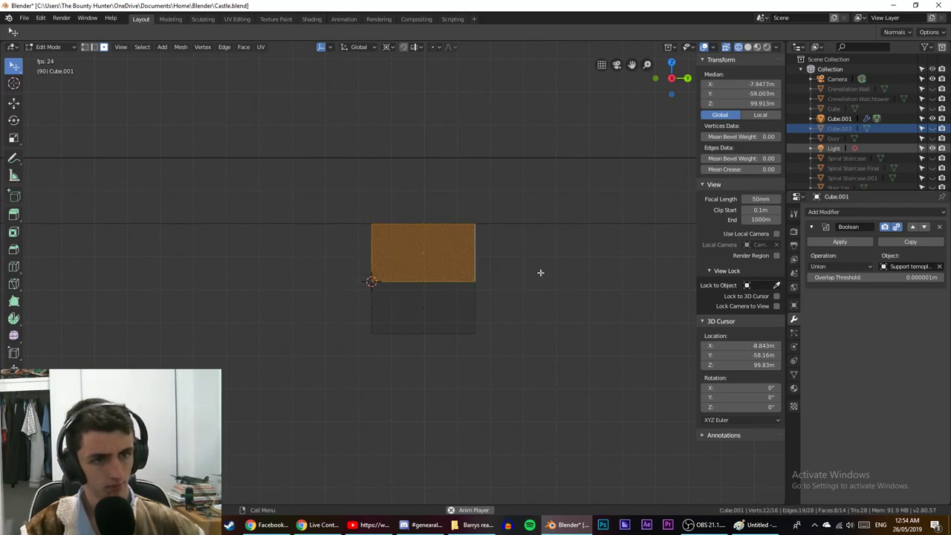
{"action": "middle_click_drag", "start_coordinate": [541, 272], "coordinate": [364, 281]}
{"action": "key", "text": "x"}
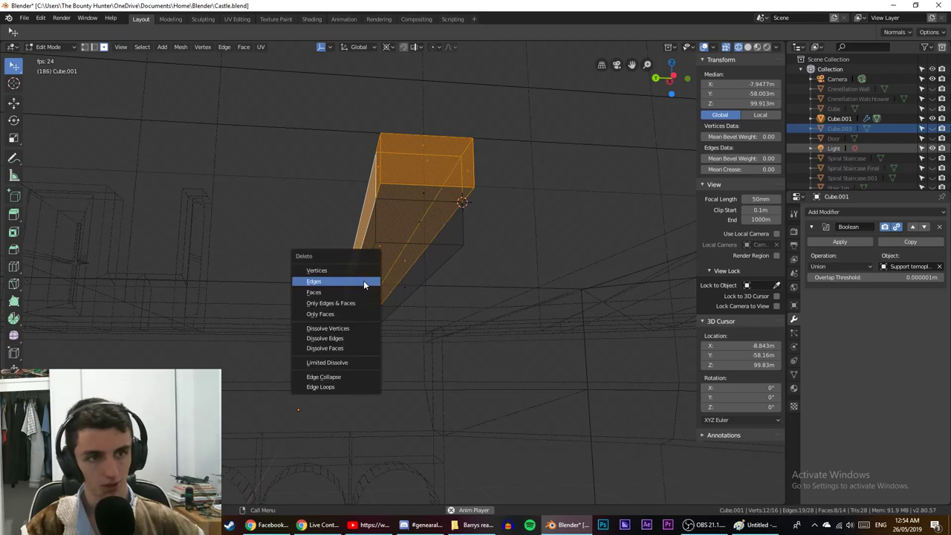
{"action": "left_click", "coordinate": [365, 282]}
{"action": "middle_click_drag", "start_coordinate": [350, 287], "coordinate": [320, 303]}
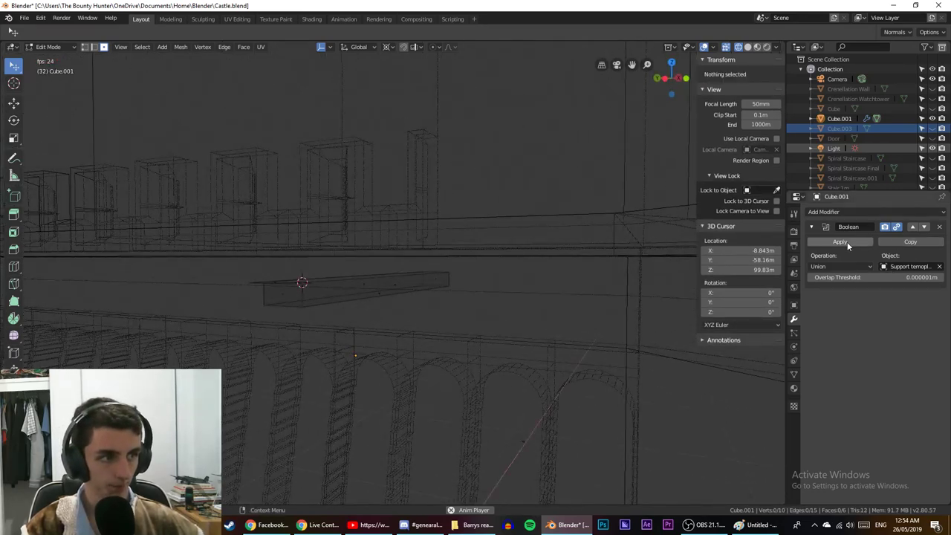
Select the four edges outlining the beam's open top in wireframe and fill them with a face.
{"action": "key", "text": "shift+z"}
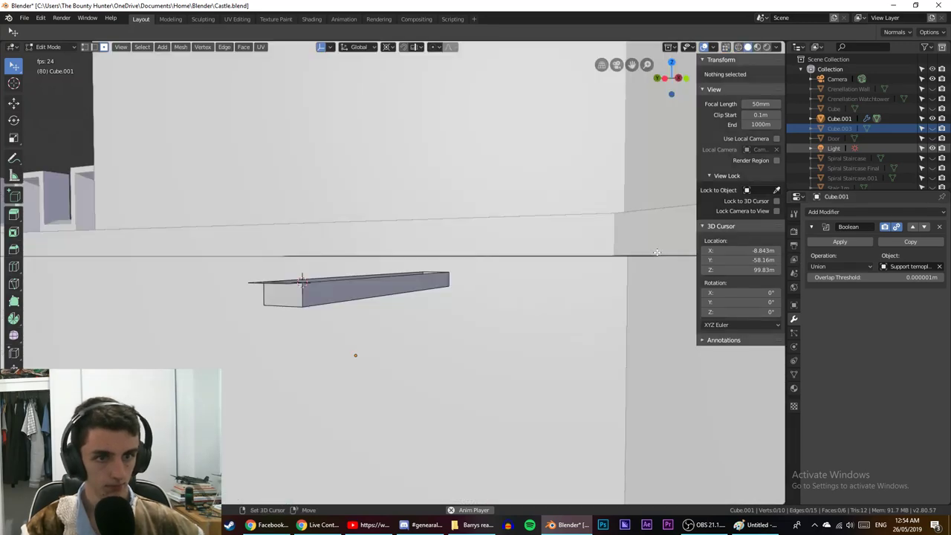
{"action": "key", "text": "Tab"}
{"action": "mouse_move", "coordinate": [431, 307]}
{"action": "middle_mouse_down"}
{"action": "mouse_move", "coordinate": [284, 323]}
{"action": "mouse_move", "coordinate": [441, 281]}
{"action": "mouse_move", "coordinate": [504, 300]}
{"action": "mouse_move", "coordinate": [435, 363]}
{"action": "mouse_move", "coordinate": [402, 342]}
{"action": "mouse_move", "coordinate": [388, 355]}
{"action": "mouse_move", "coordinate": [284, 283]}
{"action": "mouse_move", "coordinate": [258, 290]}
{"action": "middle_mouse_up"}
{"action": "key", "text": "Tab"}
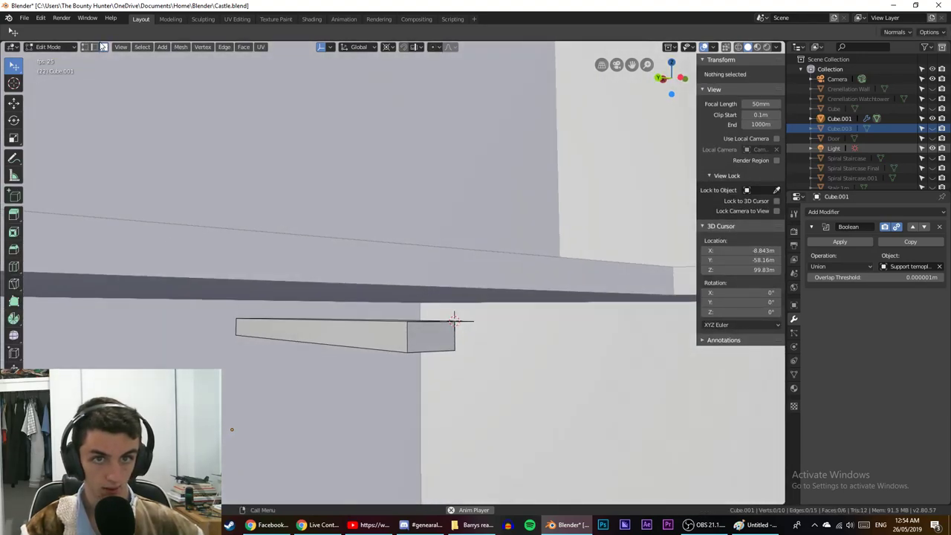
{"action": "left_click", "coordinate": [93, 47]}
{"action": "middle_click_drag", "start_coordinate": [361, 298], "coordinate": [365, 351]}
{"action": "key", "text": "shift+z"}
{"action": "left_click", "coordinate": [349, 326]}
{"action": "left_click", "coordinate": [326, 300], "text": "shift"}
{"action": "left_click", "coordinate": [307, 315], "text": "shift"}
{"action": "left_click", "coordinate": [363, 349], "text": "shift"}
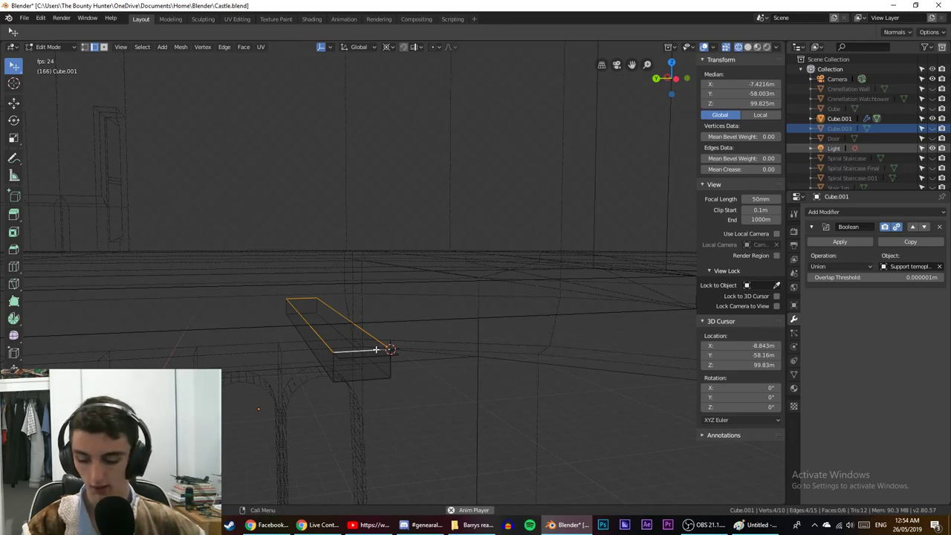
{"action": "key", "text": "f"}
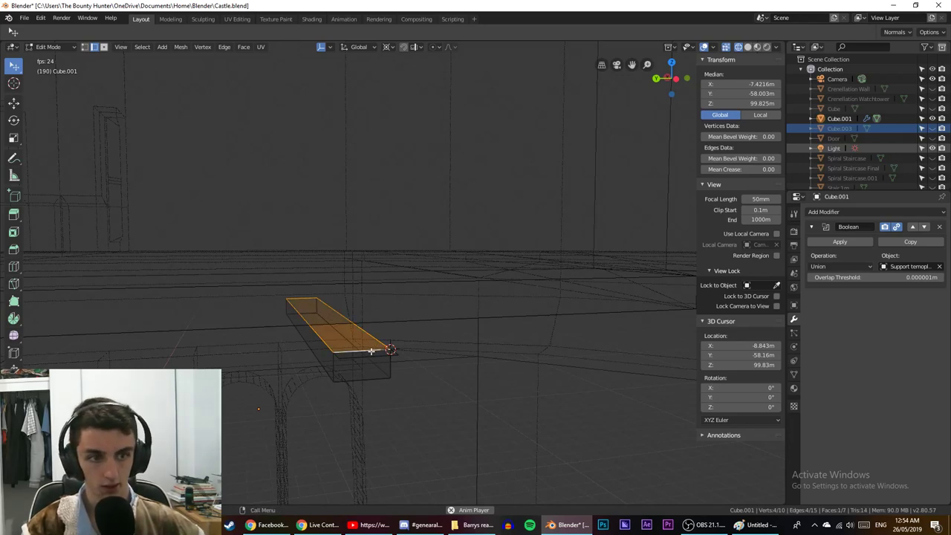
Select the beam's long top face and its adjoining end face and extrude them upward by about 0.02 m.
{"action": "left_click", "coordinate": [103, 46]}
{"action": "left_click", "coordinate": [326, 319]}
{"action": "left_click", "coordinate": [361, 356], "text": "shift"}
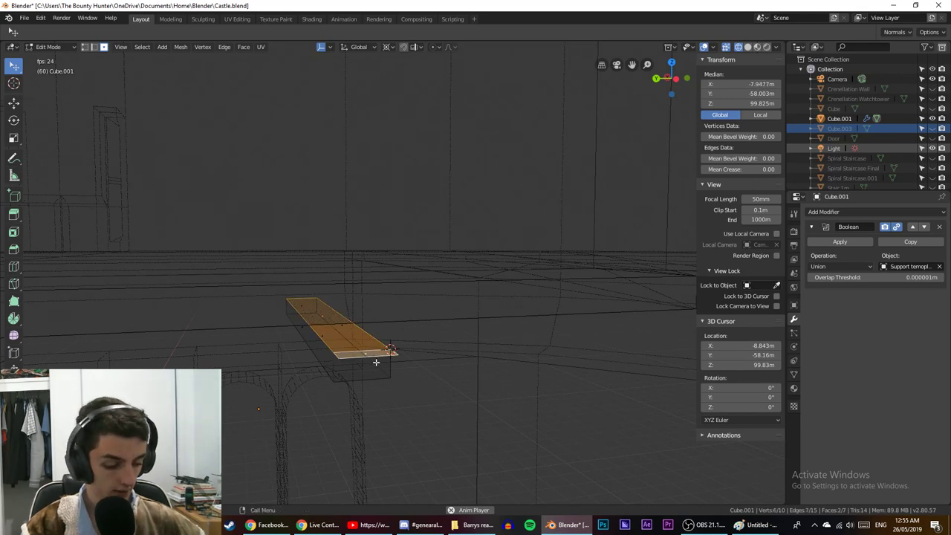
{"action": "key", "text": "KP_3"}
{"action": "scroll", "coordinate": [376, 363], "scroll_direction": "up", "scroll_amount": 4}
{"action": "middle_click_drag", "start_coordinate": [377, 361], "coordinate": [272, 293], "text": "shift"}
{"action": "scroll", "coordinate": [365, 357], "scroll_direction": "up", "scroll_amount": 6}
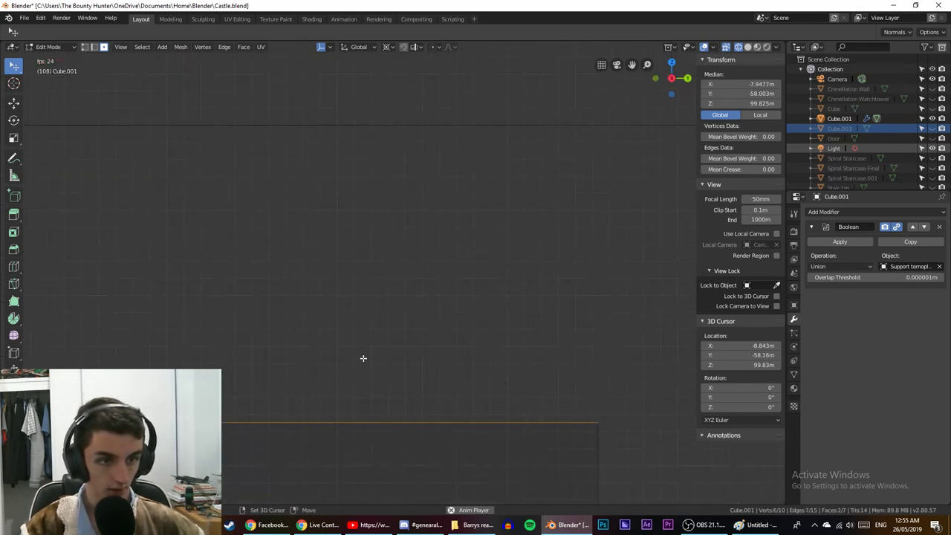
{"action": "key", "text": "e"}
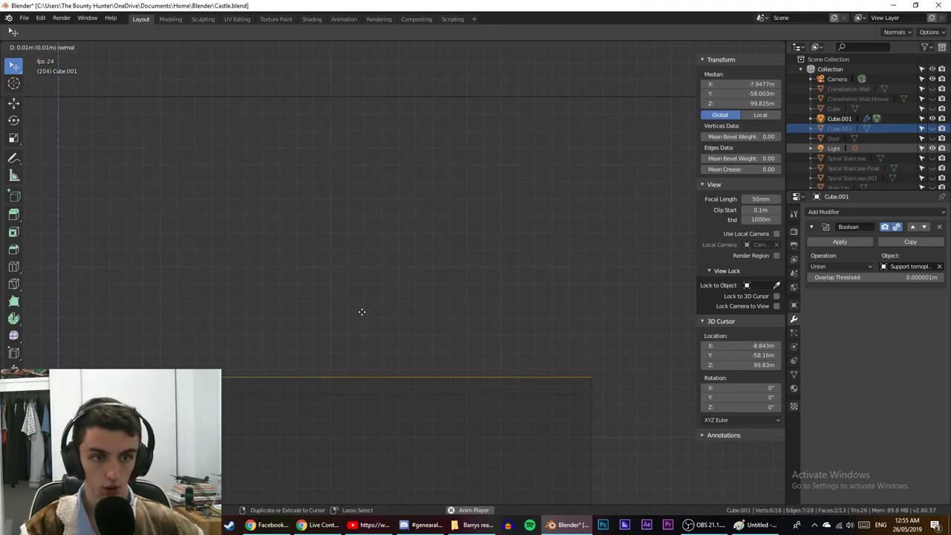
{"action": "left_click", "coordinate": [374, 295]}
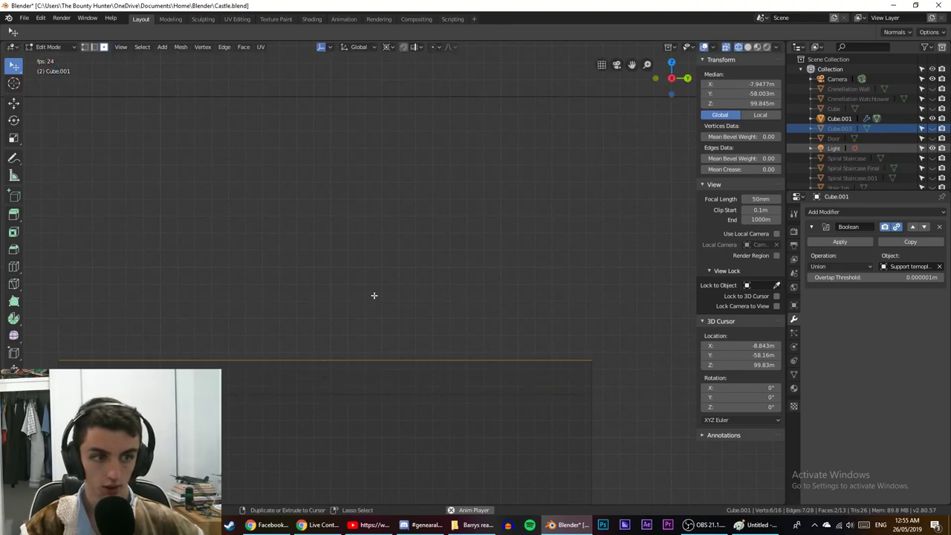
Inspect the thickened beam and its rounded Boolean end from several angles, comparing Edit Mode with Object Mode.
{"action": "middle_click_drag", "start_coordinate": [374, 295], "coordinate": [338, 321]}
{"action": "scroll", "coordinate": [338, 321], "scroll_direction": "down", "scroll_amount": 8}
{"action": "scroll", "coordinate": [449, 332], "scroll_direction": "up", "scroll_amount": 4}
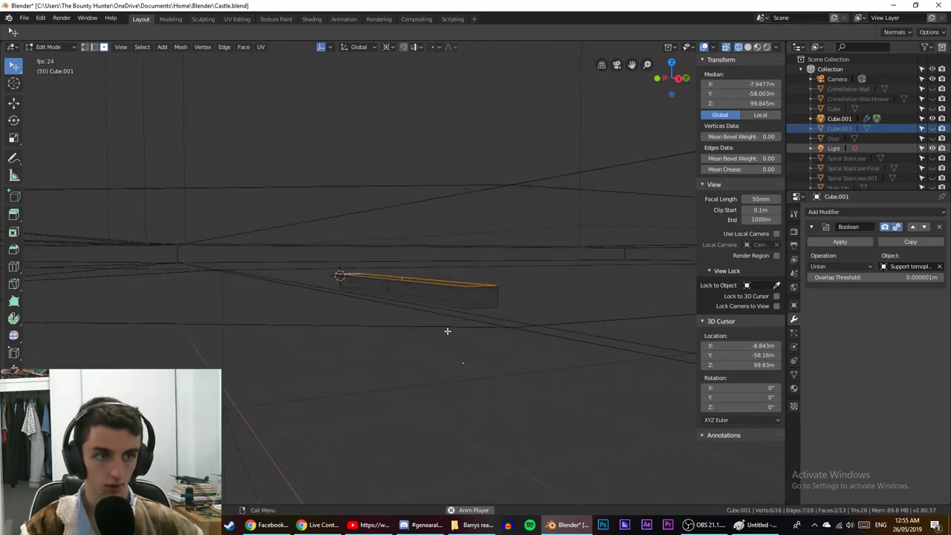
{"action": "middle_click_drag", "start_coordinate": [448, 331], "coordinate": [272, 306], "text": "shift"}
{"action": "scroll", "coordinate": [421, 313], "scroll_direction": "up", "scroll_amount": 5}
{"action": "middle_click_drag", "start_coordinate": [420, 312], "coordinate": [367, 314]}
{"action": "key", "text": "Tab"}
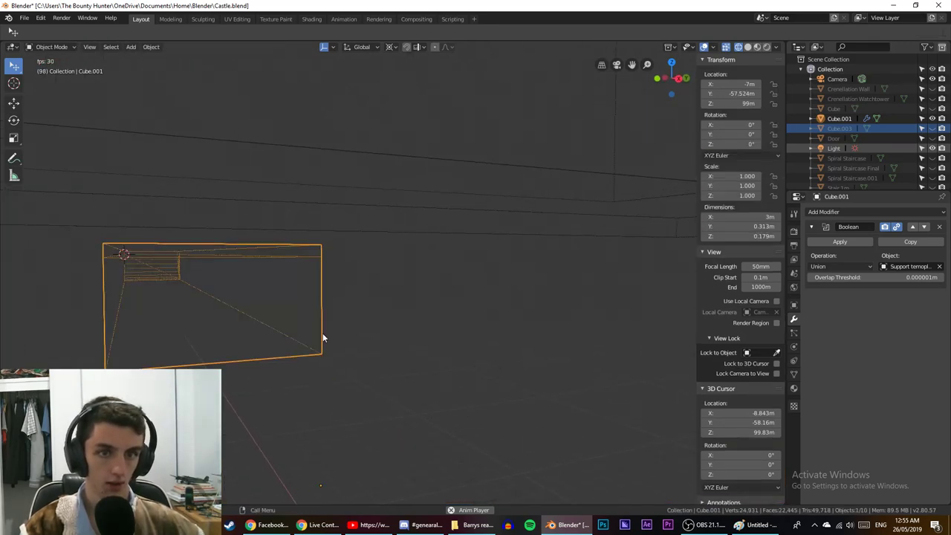
{"action": "middle_click_drag", "start_coordinate": [322, 340], "coordinate": [420, 345]}
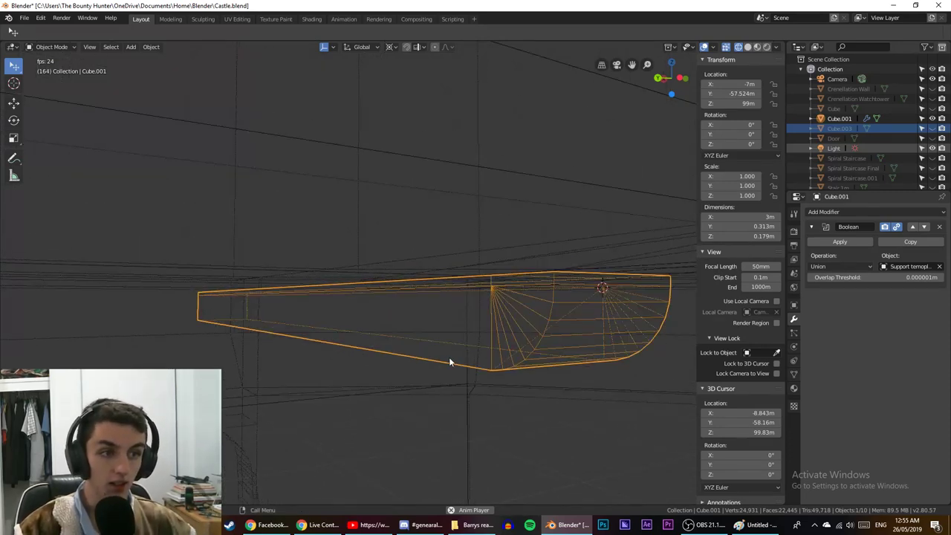
{"action": "key", "text": "Tab"}
{"action": "key", "text": "Tab"}
{"action": "key", "text": "Tab"}
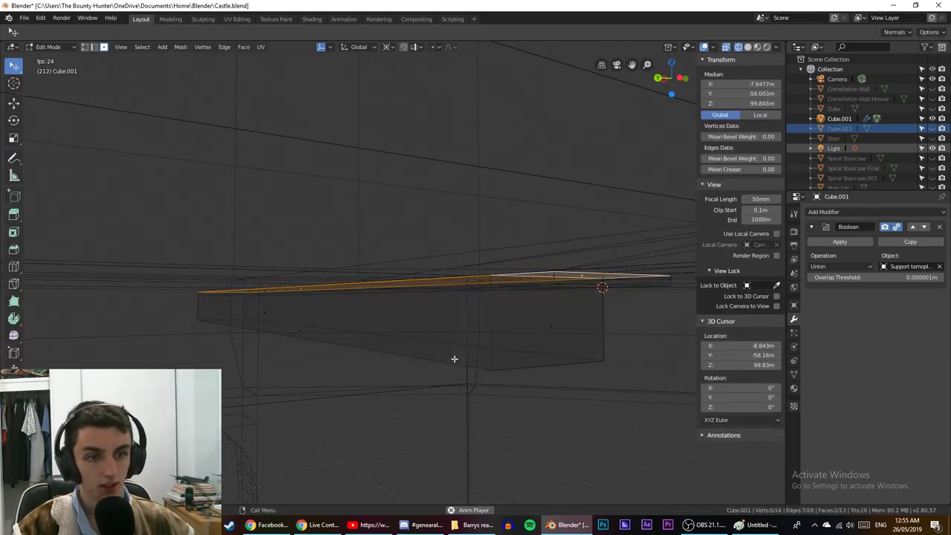
{"action": "key", "text": "Tab"}
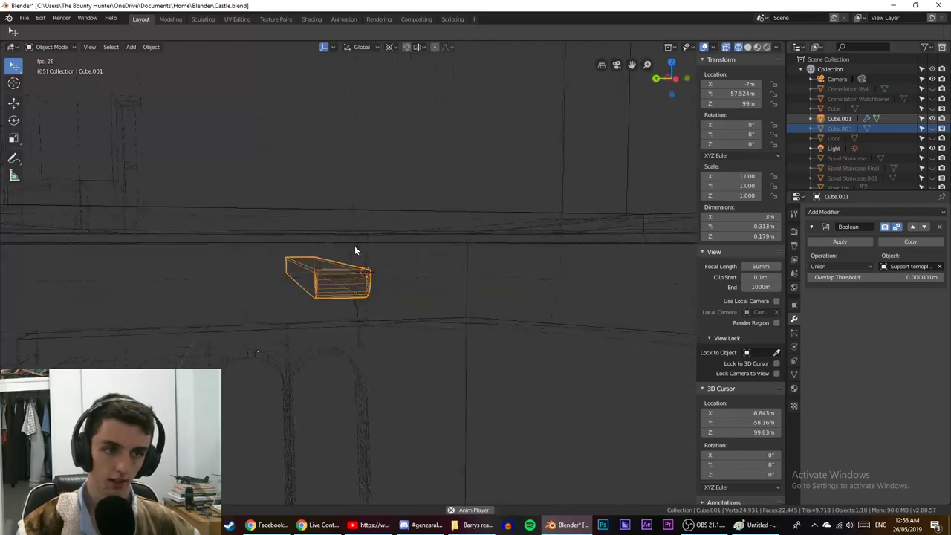
Apply the Boolean Union modifier to the support beam Cube.001 and check the resulting mesh in Edit Mode.
{"action": "key", "text": "Tab"}
{"action": "key", "text": "Tab"}
{"action": "left_click", "coordinate": [841, 243]}
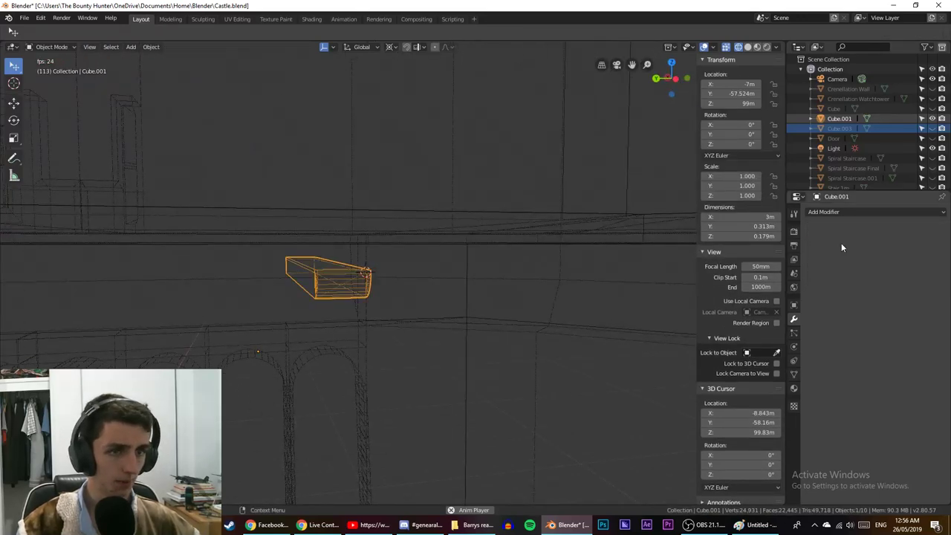
{"action": "key", "text": "Tab"}
{"action": "key", "text": "Tab"}
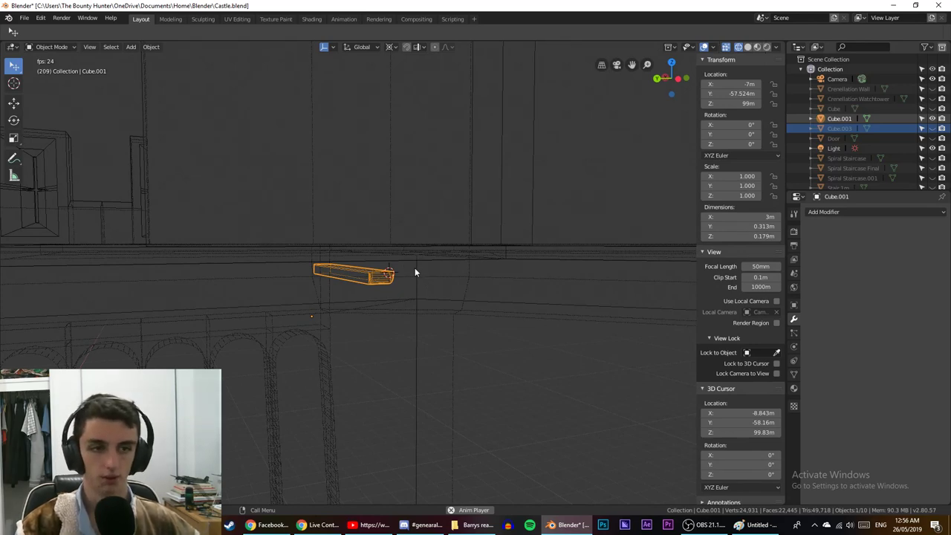
Move the beam up along Z to about 99.155 m so its top meets the castle ledge's underside.
{"action": "key", "text": "shift+z"}
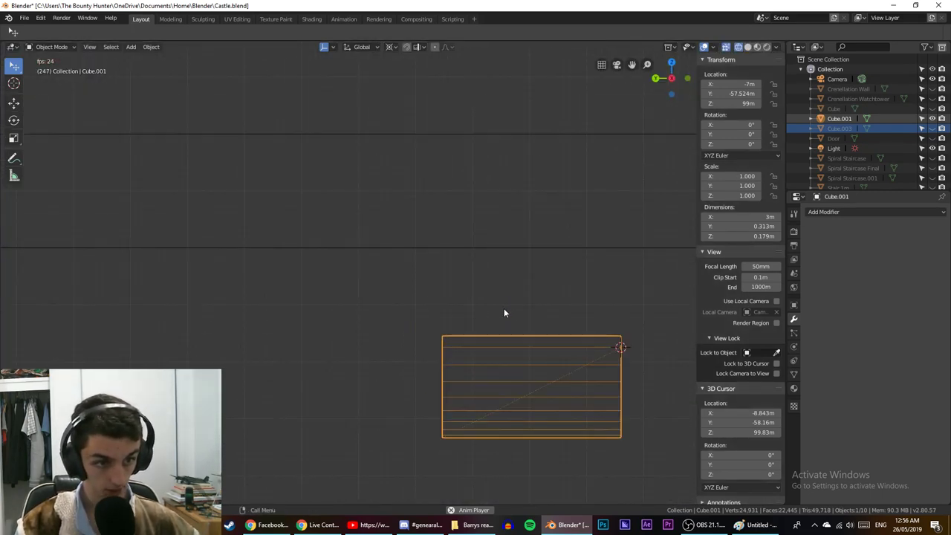
{"action": "key", "text": "space"}
{"action": "key", "text": "g"}
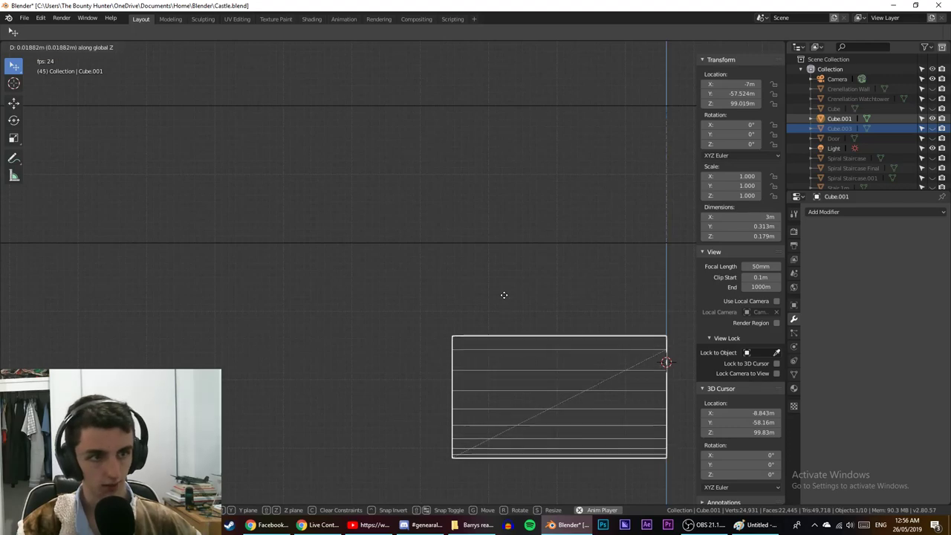
{"action": "left_click", "coordinate": [550, 210]}
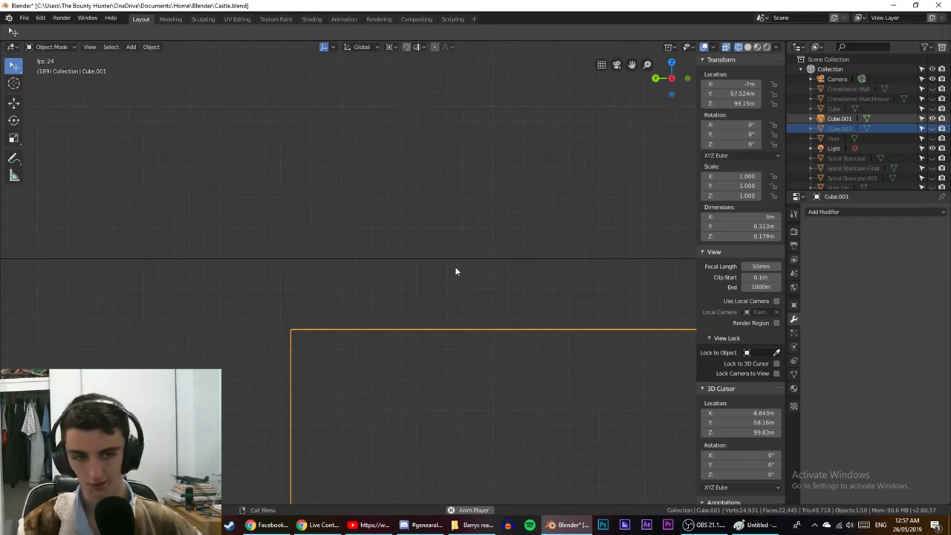
{"action": "key", "text": "g"}
{"action": "key", "text": "z"}
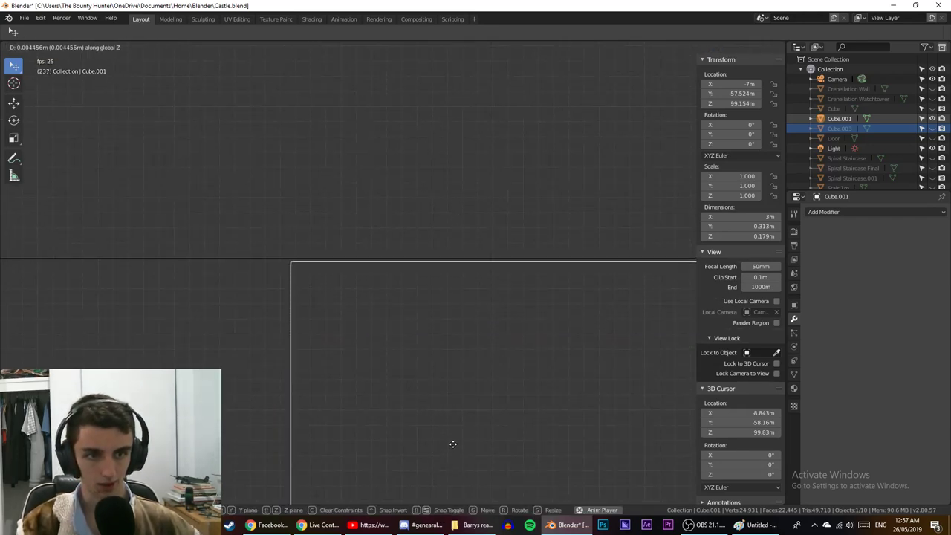
{"action": "left_click", "coordinate": [454, 424]}
{"action": "scroll", "coordinate": [454, 425], "scroll_direction": "down", "scroll_amount": 10}
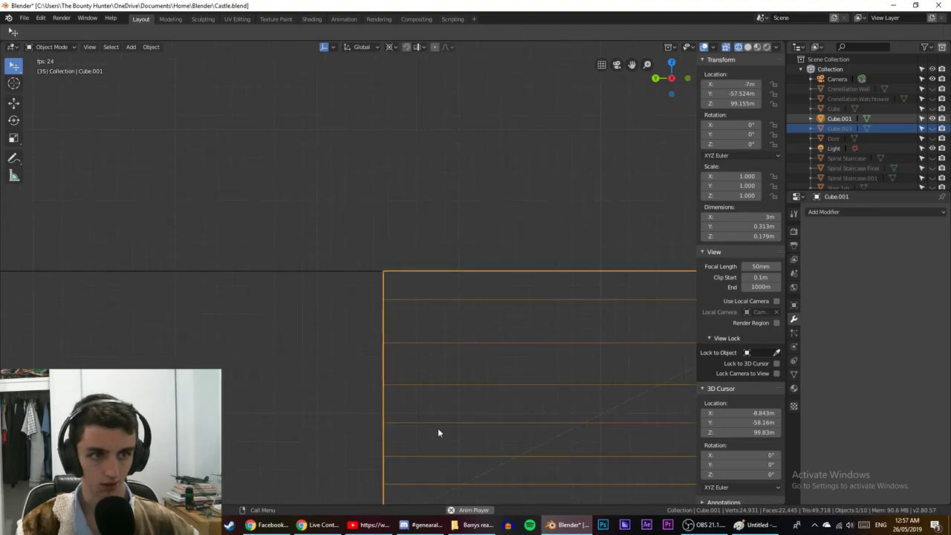
{"action": "key", "text": "shift+z"}
{"action": "mouse_move", "coordinate": [446, 430]}
{"action": "middle_mouse_down"}
{"action": "mouse_move", "coordinate": [444, 396]}
{"action": "mouse_move", "coordinate": [467, 395]}
{"action": "mouse_move", "coordinate": [420, 395]}
{"action": "mouse_move", "coordinate": [423, 413]}
{"action": "mouse_move", "coordinate": [509, 411]}
{"action": "mouse_move", "coordinate": [423, 430]}
{"action": "middle_mouse_up"}
{"action": "scroll", "coordinate": [420, 396], "scroll_direction": "down", "scroll_amount": 5}
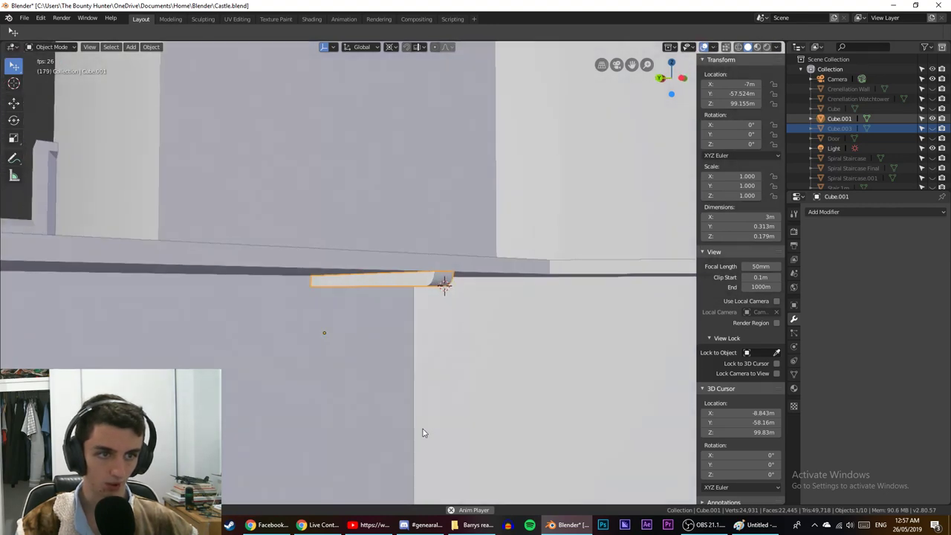
Switch to Paint and clear the canvas for a new explanatory sketch.
{"action": "key", "text": "KP_7"}
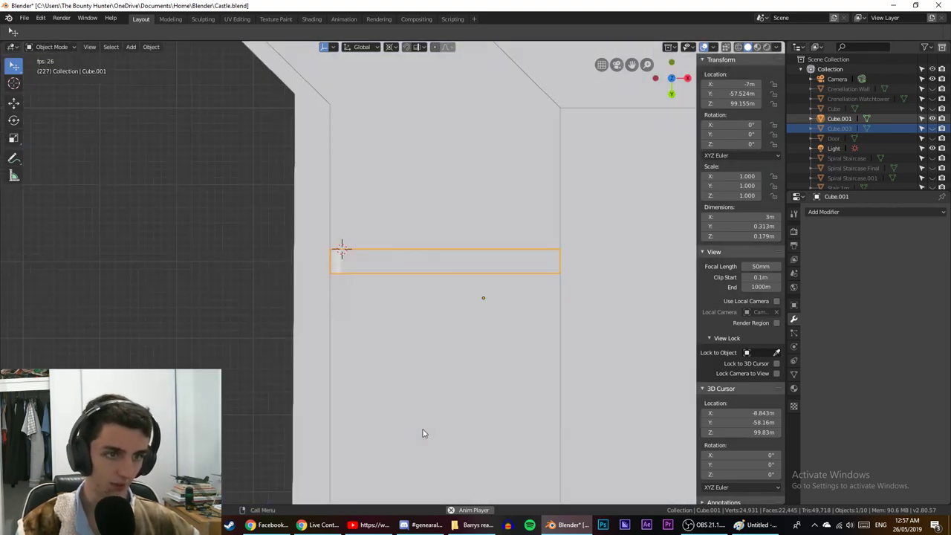
{"action": "left_click", "coordinate": [754, 525]}
{"action": "left_click_drag", "start_coordinate": [344, 175], "coordinate": [358, 393]}
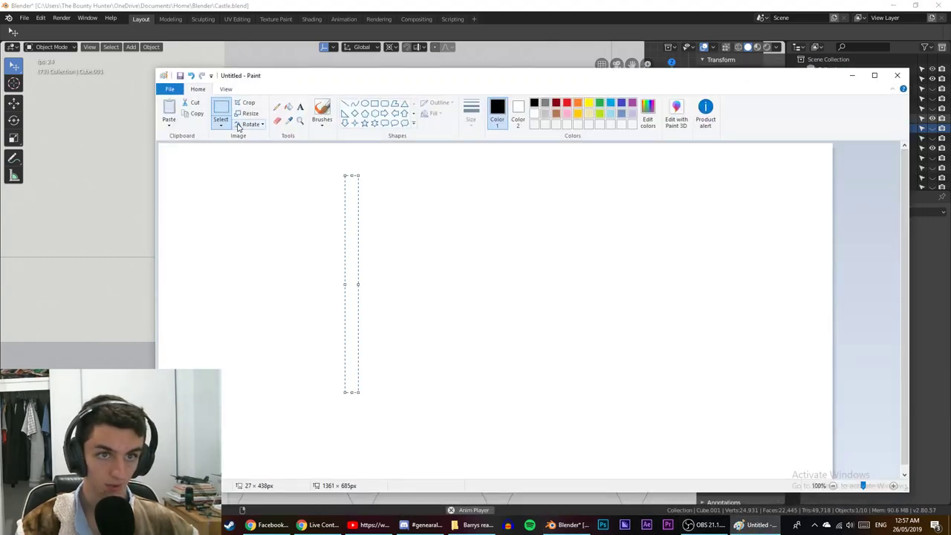
{"action": "key", "text": "ctrl+z"}
{"action": "left_click_drag", "start_coordinate": [163, 181], "coordinate": [559, 423]}
{"action": "key", "text": "Delete"}
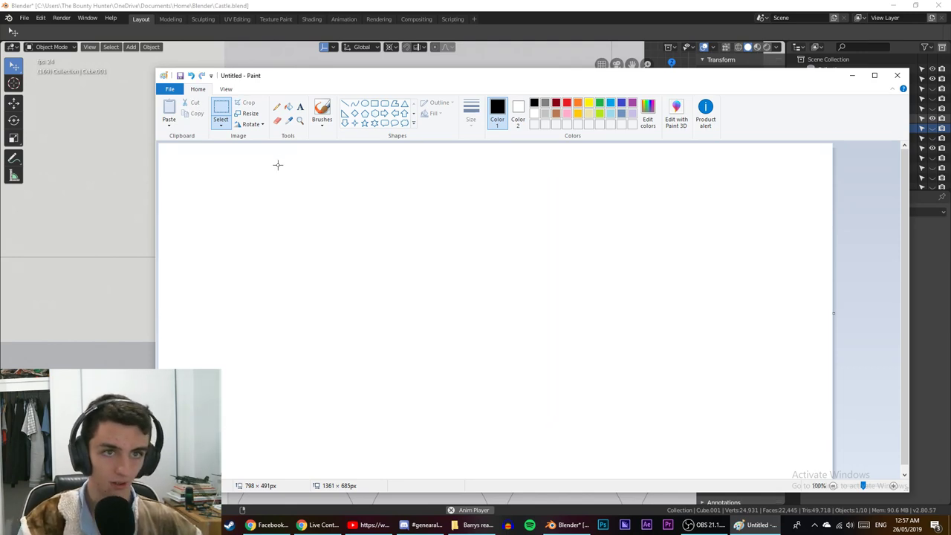
Brush a vertical wall line and a roughly horizontal ledge line extending from its upper end.
{"action": "left_click", "coordinate": [323, 110]}
{"action": "left_click_drag", "start_coordinate": [273, 177], "coordinate": [276, 367]}
{"action": "left_click_drag", "start_coordinate": [272, 176], "coordinate": [484, 202]}
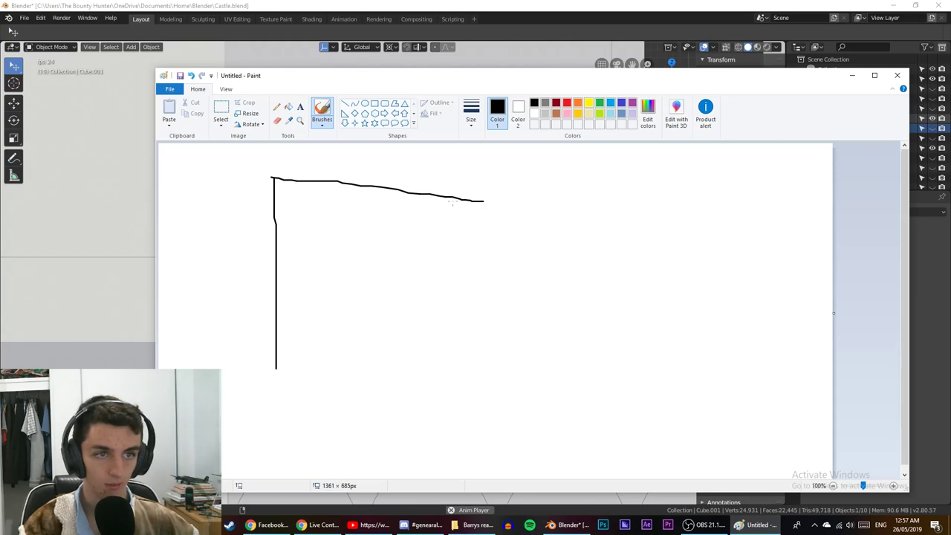
{"action": "key", "text": "ctrl+z"}
{"action": "left_click_drag", "start_coordinate": [275, 179], "coordinate": [470, 169]}
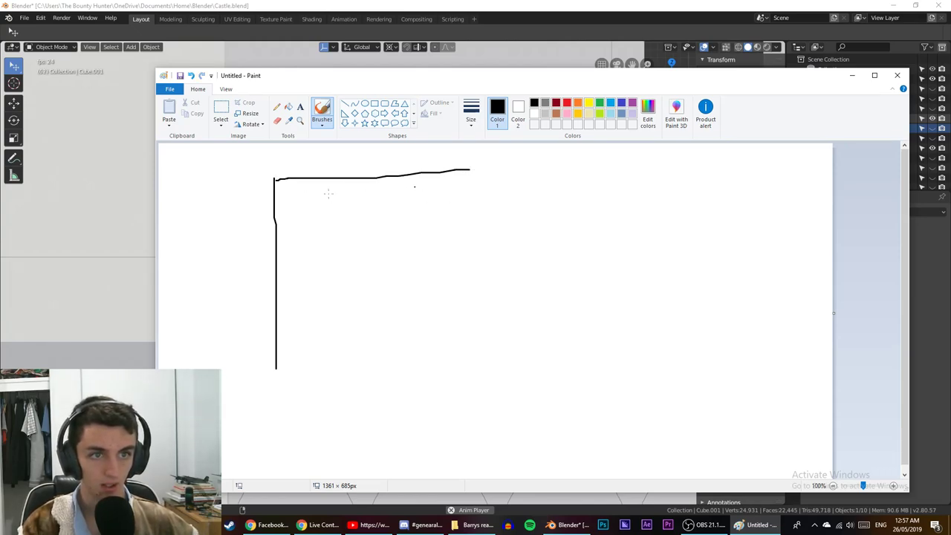
Draw five stacked, progressively shorter supports with rounded ends beneath the ledge line, and close Paint without saving.
{"action": "left_click_drag", "start_coordinate": [274, 194], "coordinate": [414, 194]}
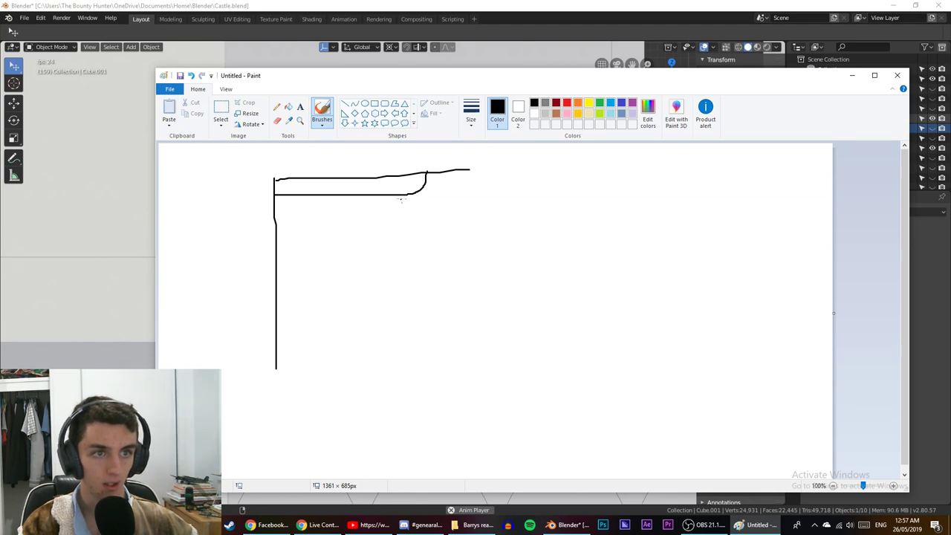
{"action": "left_click_drag", "start_coordinate": [391, 214], "coordinate": [263, 217]}
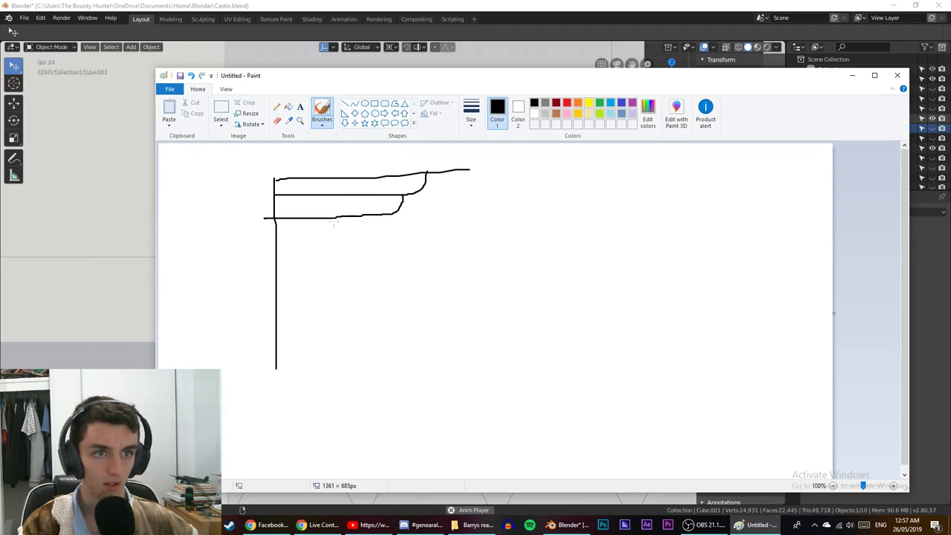
{"action": "left_click_drag", "start_coordinate": [385, 216], "coordinate": [377, 230]}
{"action": "left_click_drag", "start_coordinate": [293, 233], "coordinate": [276, 231]}
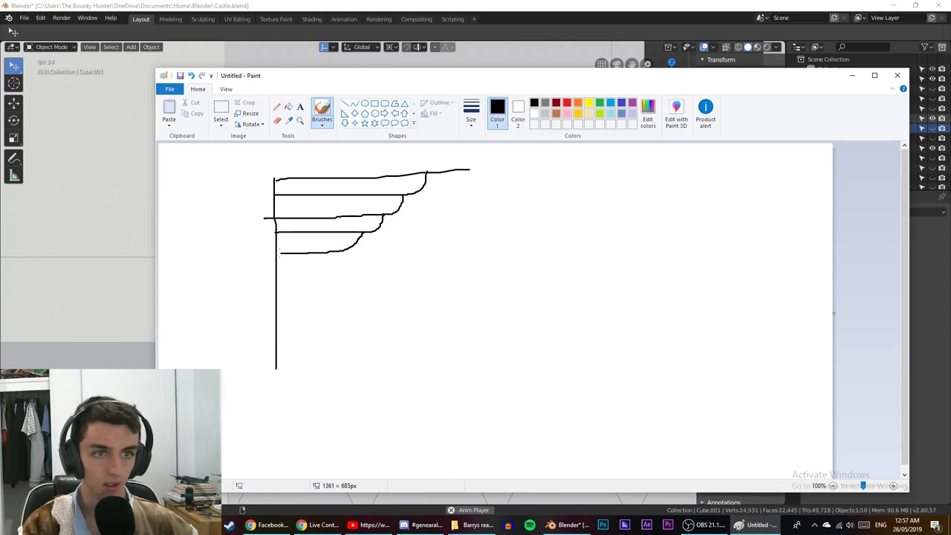
{"action": "left_click_drag", "start_coordinate": [336, 254], "coordinate": [262, 272]}
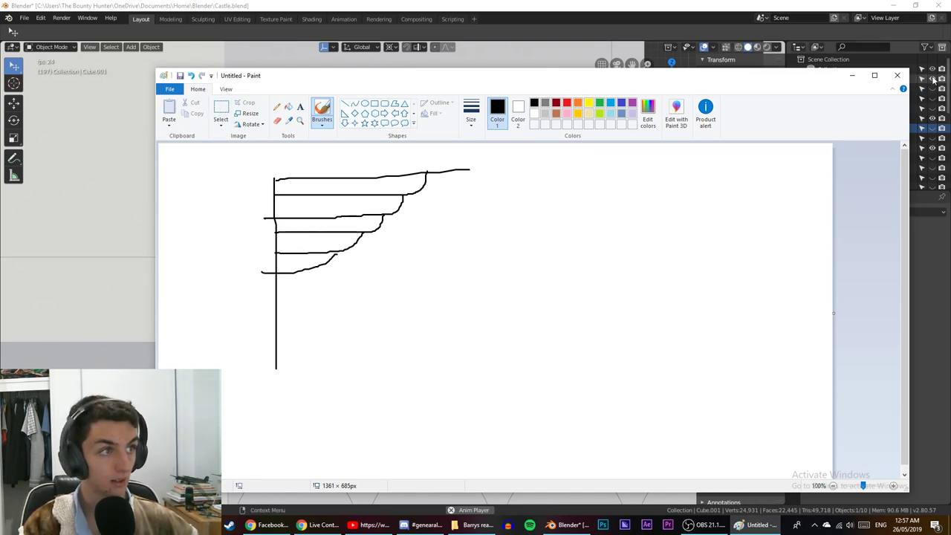
{"action": "left_click", "coordinate": [897, 75]}
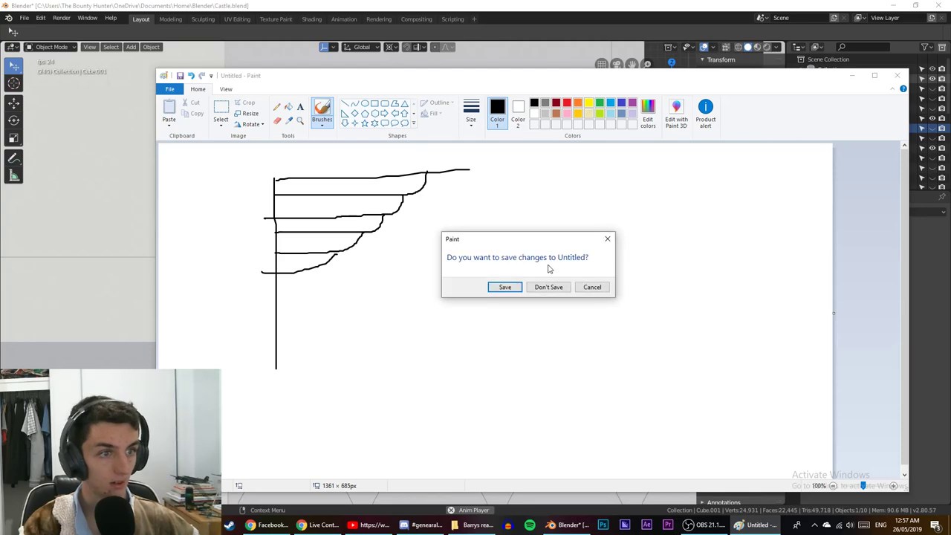
{"action": "left_click", "coordinate": [547, 288]}
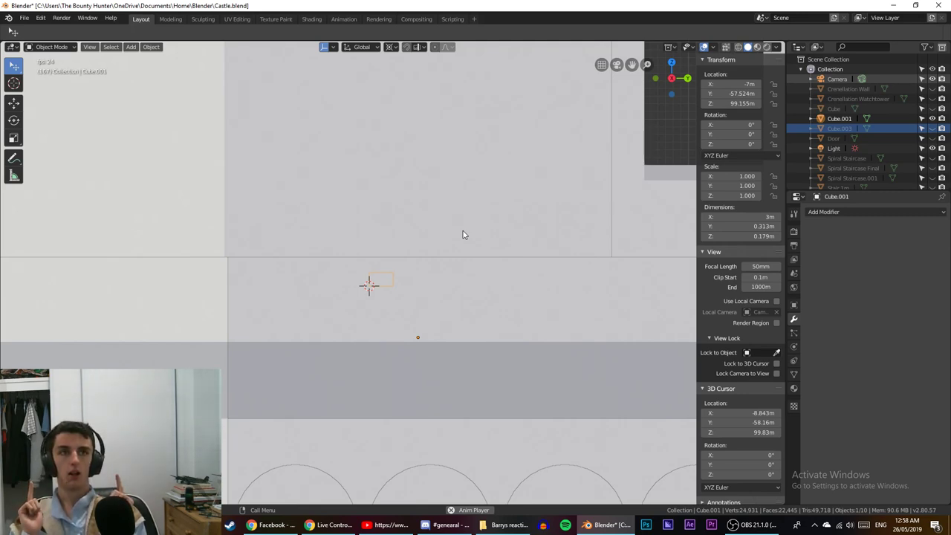
Try to move the selected support beam 2 m along the global Y axis beneath the watchtower ledge.
{"action": "middle_click_drag", "start_coordinate": [467, 227], "coordinate": [245, 259]}
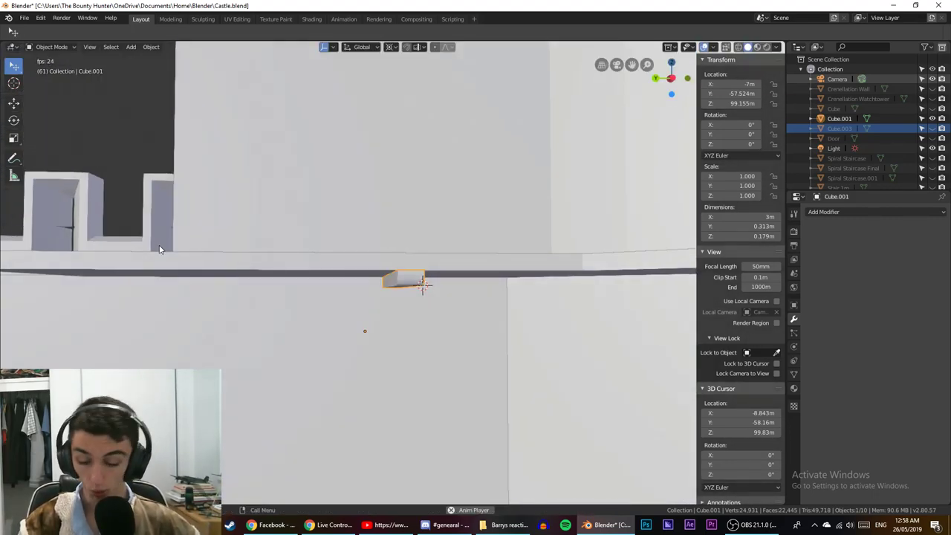
{"action": "key", "text": "g"}
{"action": "key", "text": "x"}
{"action": "right_click", "coordinate": [200, 255]}
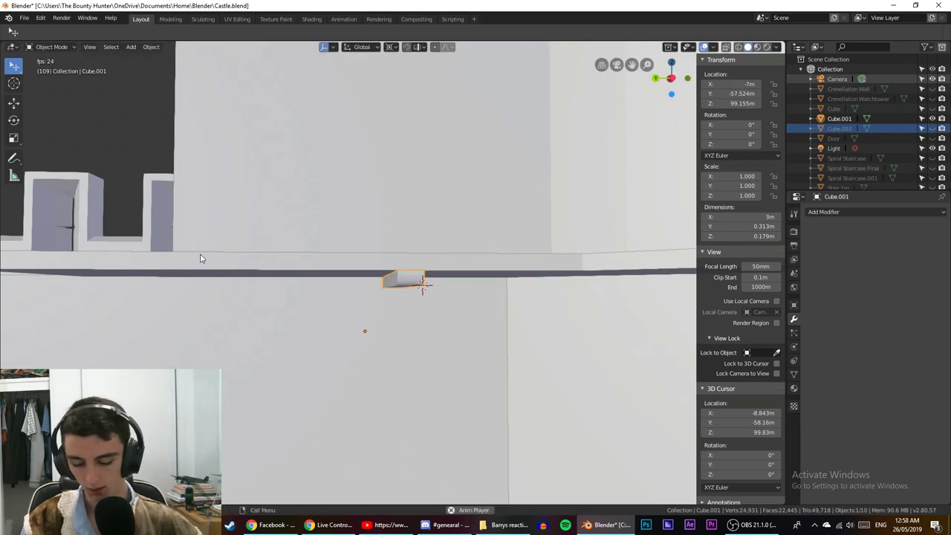
{"action": "key", "text": "g"}
{"action": "key", "text": "y"}
{"action": "left_click", "coordinate": [11, 251]}
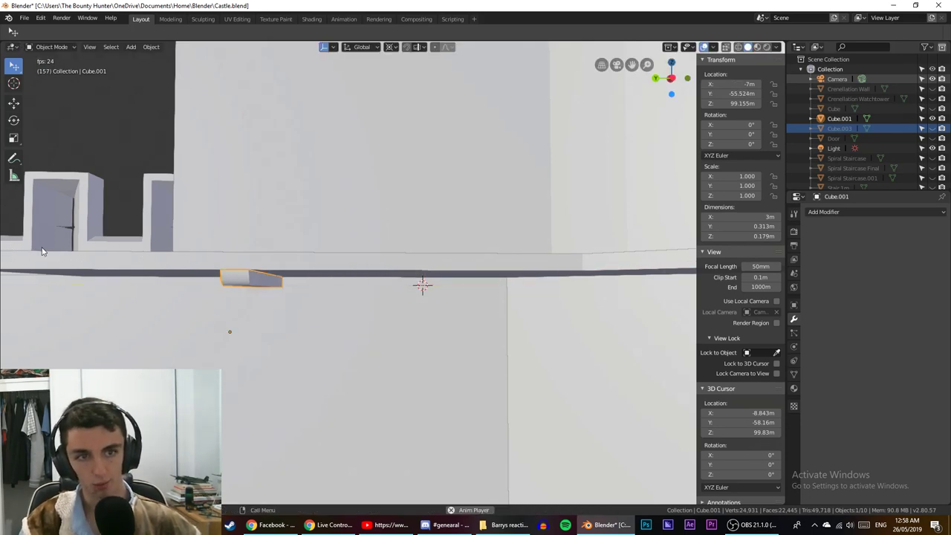
{"action": "middle_click_drag", "start_coordinate": [11, 251], "coordinate": [217, 226]}
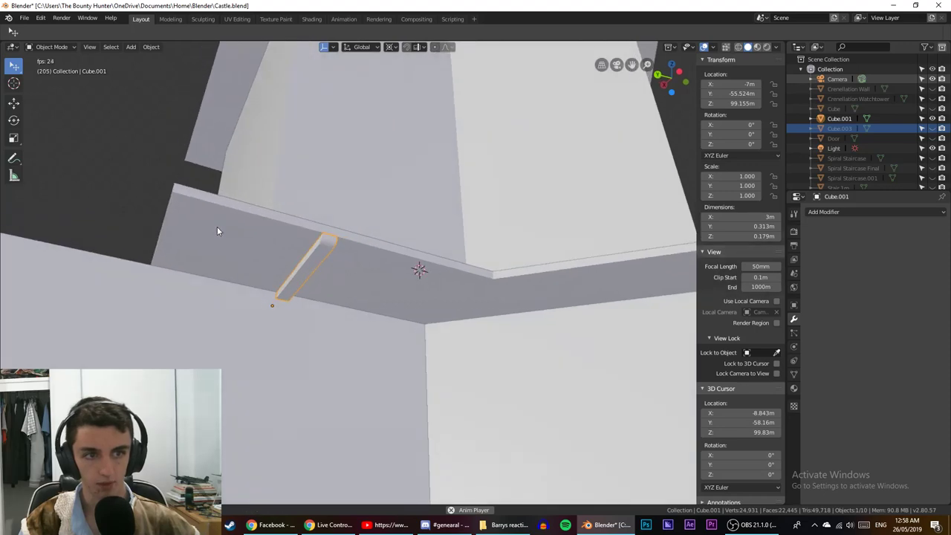
{"action": "key", "text": "ctrl+z"}
Move the support beam 3 m along the global Y axis beneath the watchtower ledge.
{"action": "key", "text": "g"}
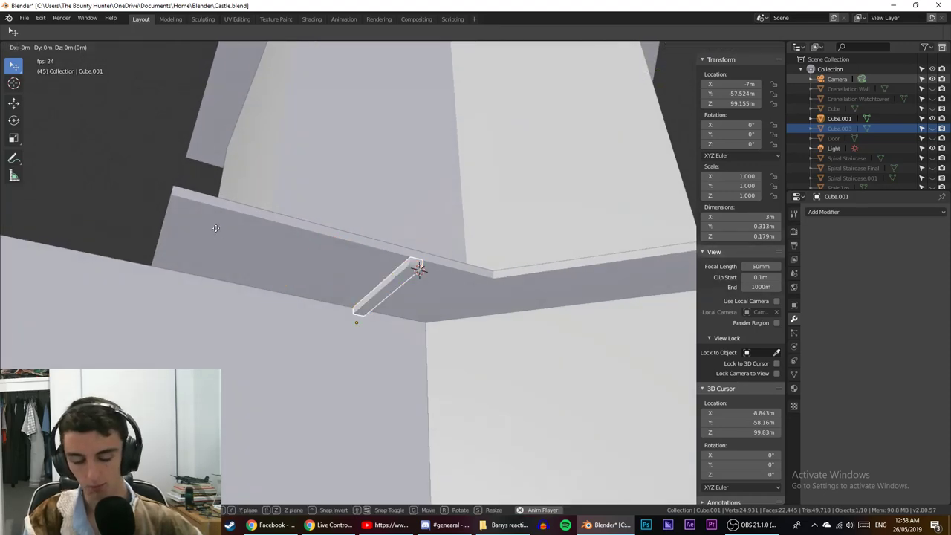
{"action": "key", "text": "y"}
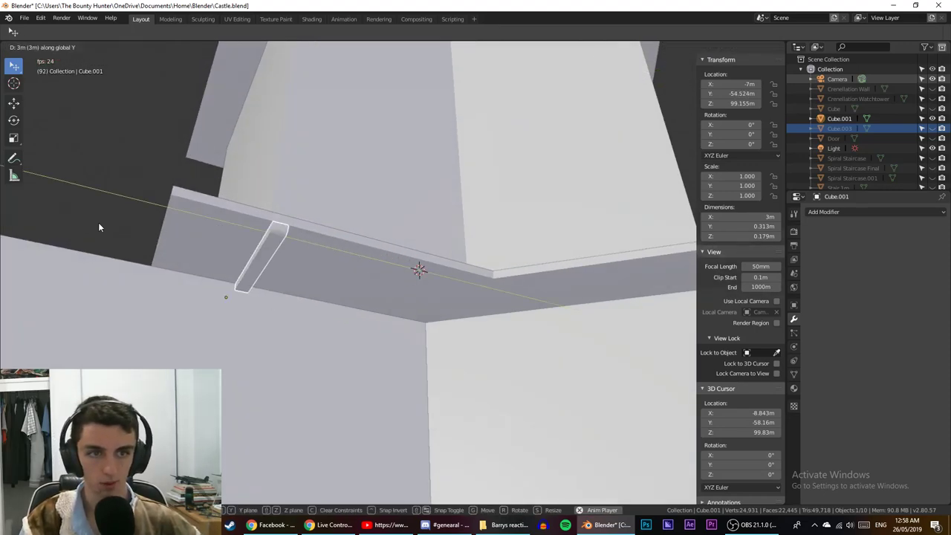
{"action": "left_click", "coordinate": [99, 228]}
{"action": "middle_click_drag", "start_coordinate": [277, 281], "coordinate": [272, 337]}
{"action": "scroll", "coordinate": [268, 326], "scroll_direction": "up", "scroll_amount": 1}
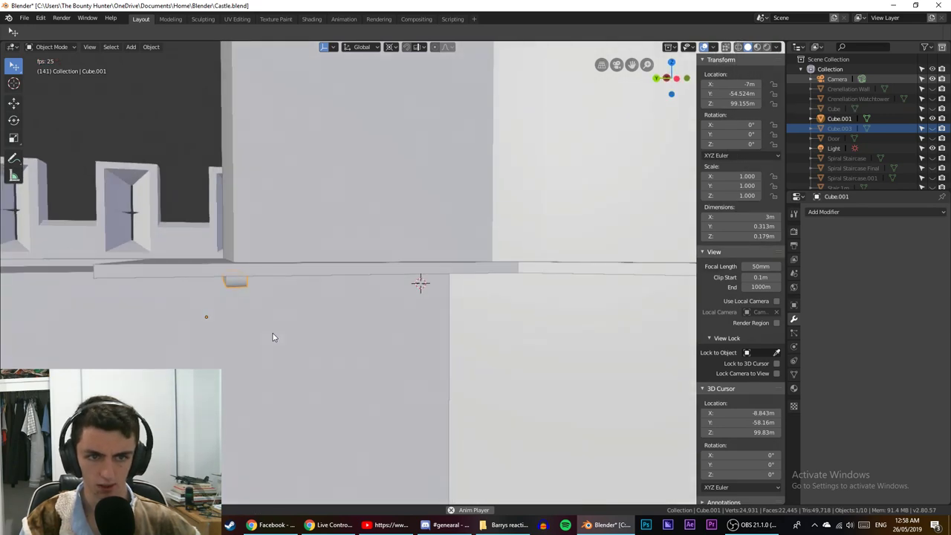
Shift the support beam by -0.2 m along the global Y axis, using the wireframe plan as reference.
{"action": "key", "text": "KP_7"}
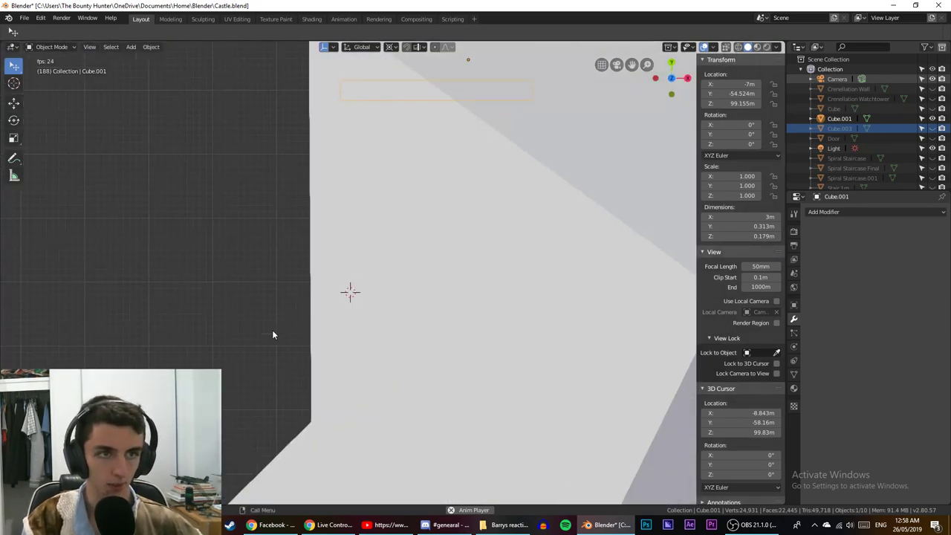
{"action": "key", "text": "shift+z"}
{"action": "key", "text": "KP_Decimal"}
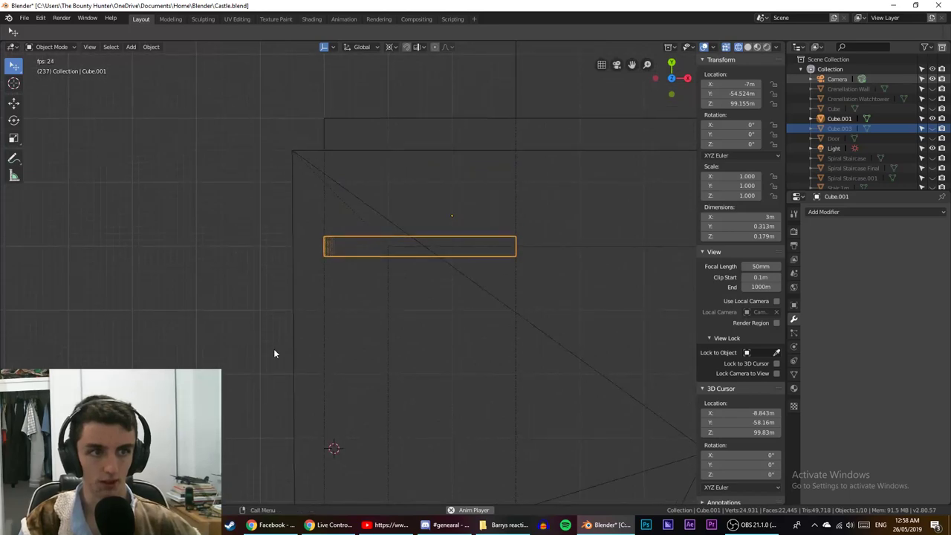
{"action": "scroll", "coordinate": [260, 324], "scroll_direction": "up", "scroll_amount": 2}
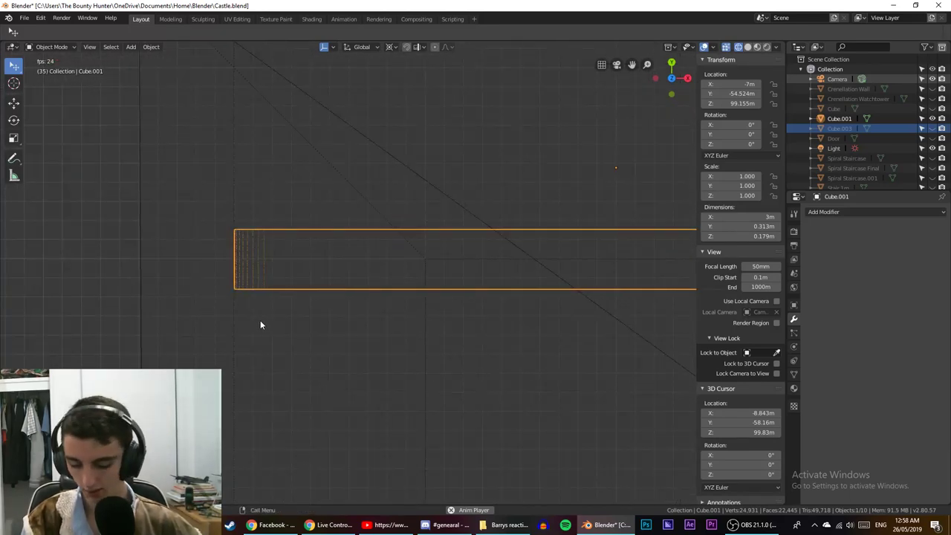
{"action": "key", "text": "g"}
{"action": "key", "text": "y"}
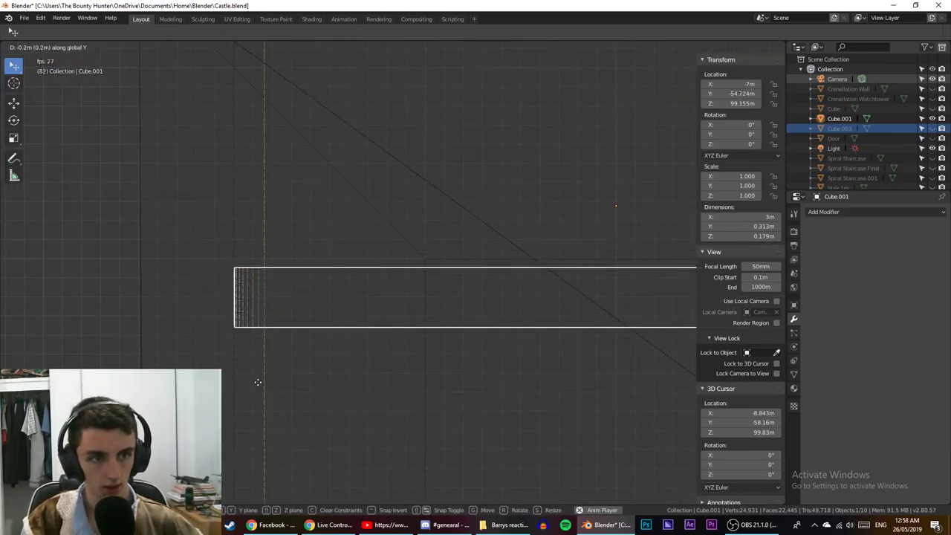
{"action": "left_click", "coordinate": [263, 384]}
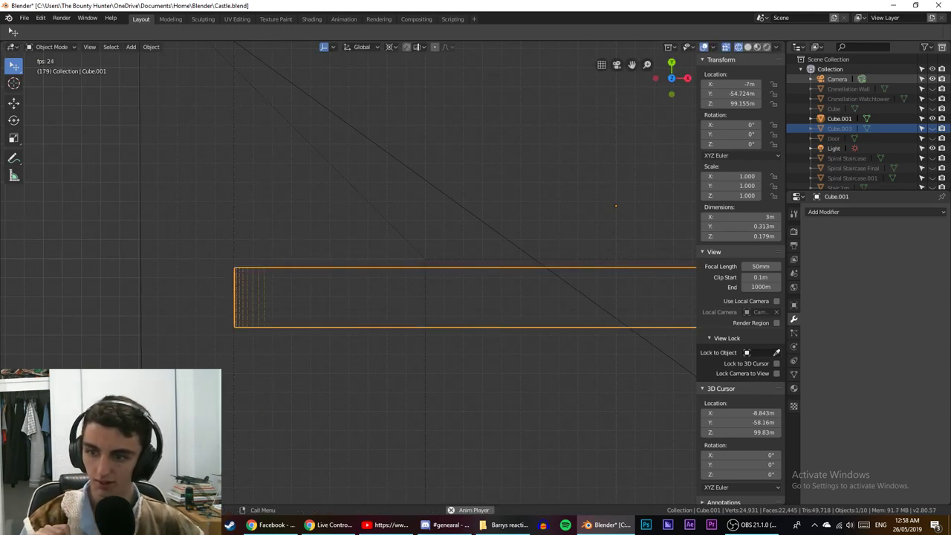
Save the castle scene to Castle.blend with solid shading restored.
{"action": "middle_click_drag", "start_coordinate": [241, 294], "coordinate": [234, 210]}
{"action": "scroll", "coordinate": [235, 263], "scroll_direction": "down", "scroll_amount": 4}
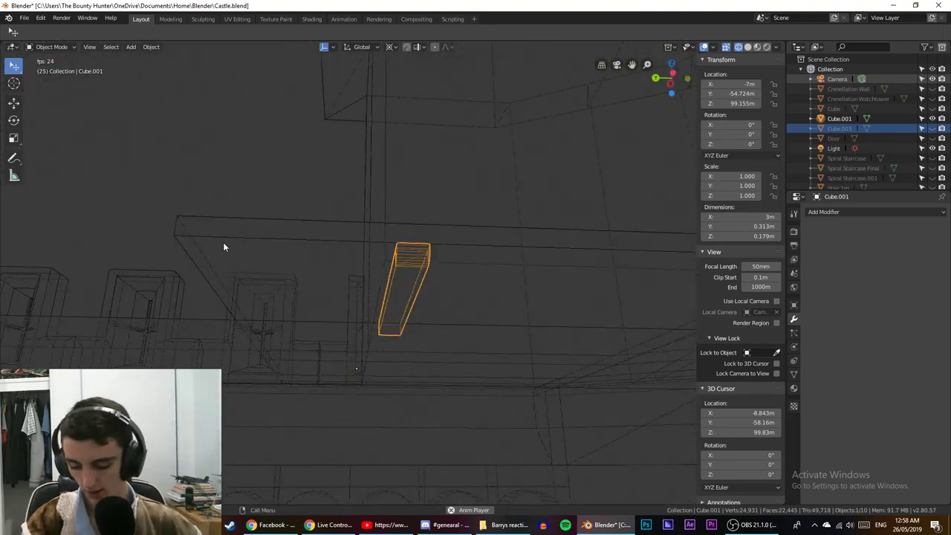
{"action": "key", "text": "shift+z"}
{"action": "mouse_move", "coordinate": [251, 270]}
{"action": "middle_mouse_down"}
{"action": "mouse_move", "coordinate": [275, 284]}
{"action": "mouse_move", "coordinate": [225, 302]}
{"action": "mouse_move", "coordinate": [334, 313]}
{"action": "mouse_move", "coordinate": [369, 290]}
{"action": "mouse_move", "coordinate": [359, 319]}
{"action": "middle_mouse_up"}
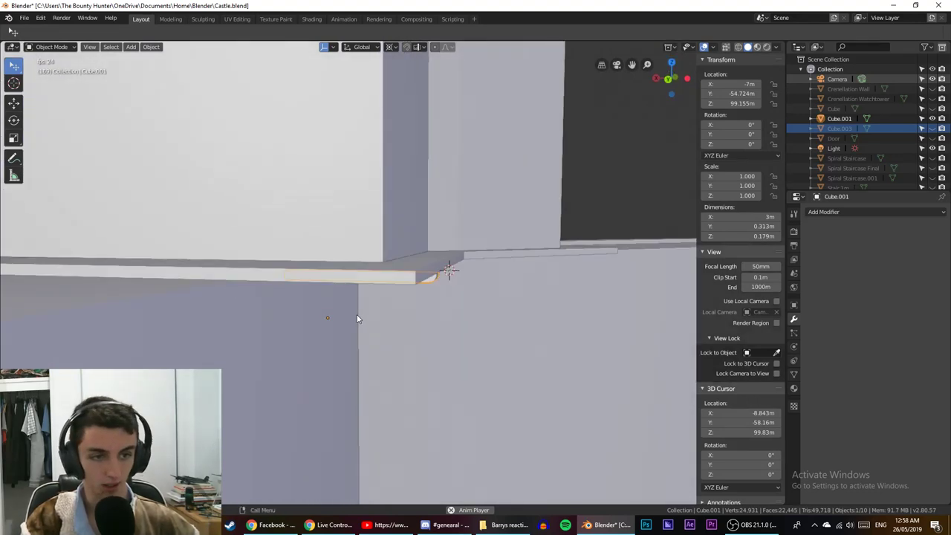
{"action": "scroll", "coordinate": [355, 321], "scroll_direction": "down", "scroll_amount": 3}
{"action": "middle_click_drag", "start_coordinate": [353, 318], "coordinate": [400, 352]}
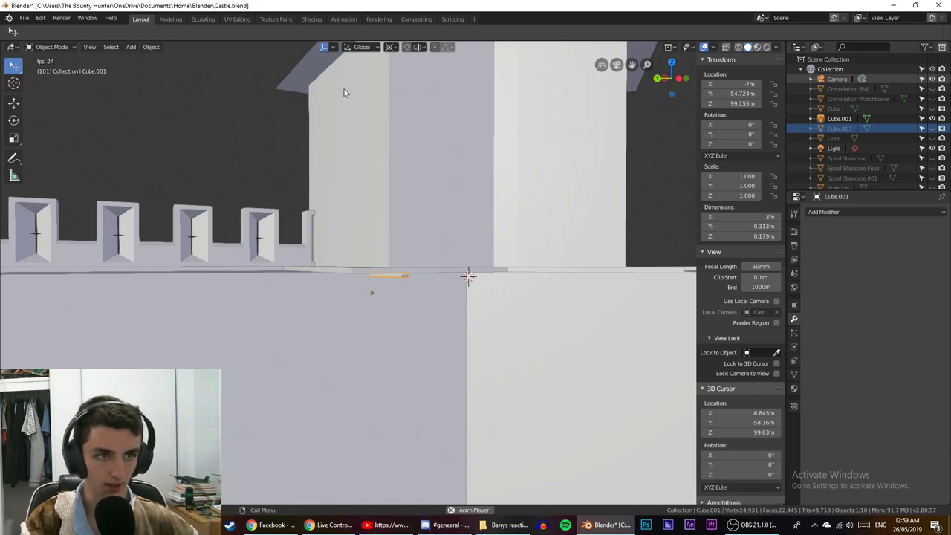
{"action": "key", "text": "ctrl+s"}
Examine the support beam's placement under the watchtower ledge in a wireframe plan and against the whole castle wall.
{"action": "middle_click_drag", "start_coordinate": [416, 329], "coordinate": [482, 328]}
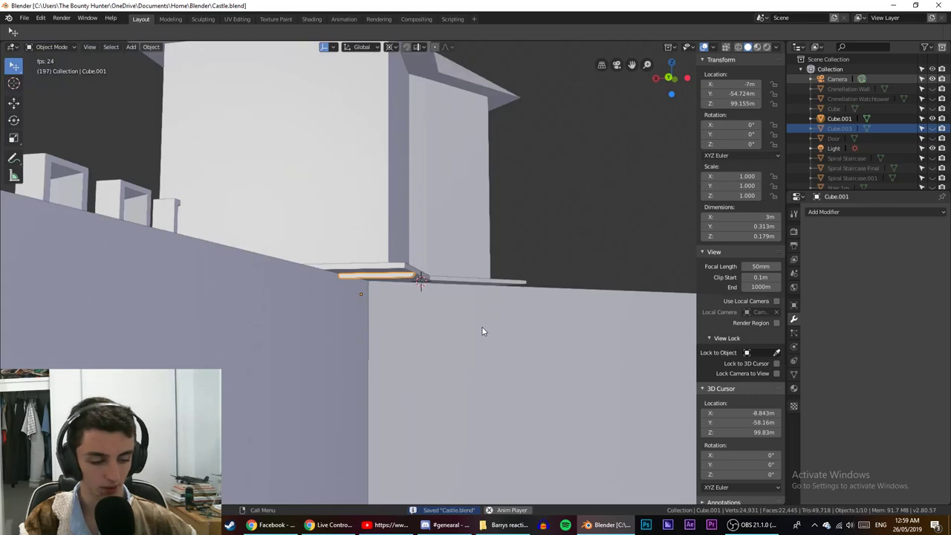
{"action": "key", "text": "KP_7"}
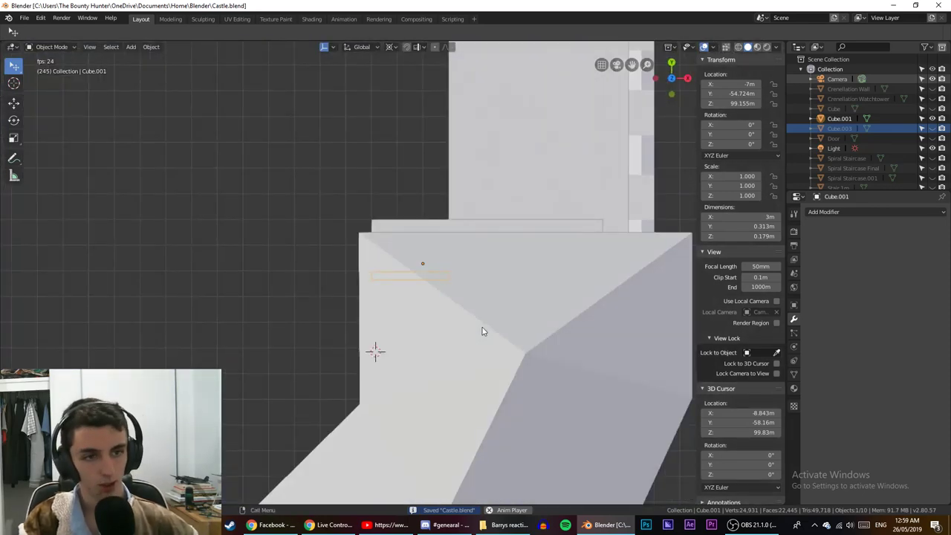
{"action": "key", "text": "shift+z"}
{"action": "scroll", "coordinate": [453, 315], "scroll_direction": "up", "scroll_amount": 9}
{"action": "scroll", "coordinate": [453, 314], "scroll_direction": "down", "scroll_amount": 2}
{"action": "scroll", "coordinate": [452, 314], "scroll_direction": "down", "scroll_amount": 5}
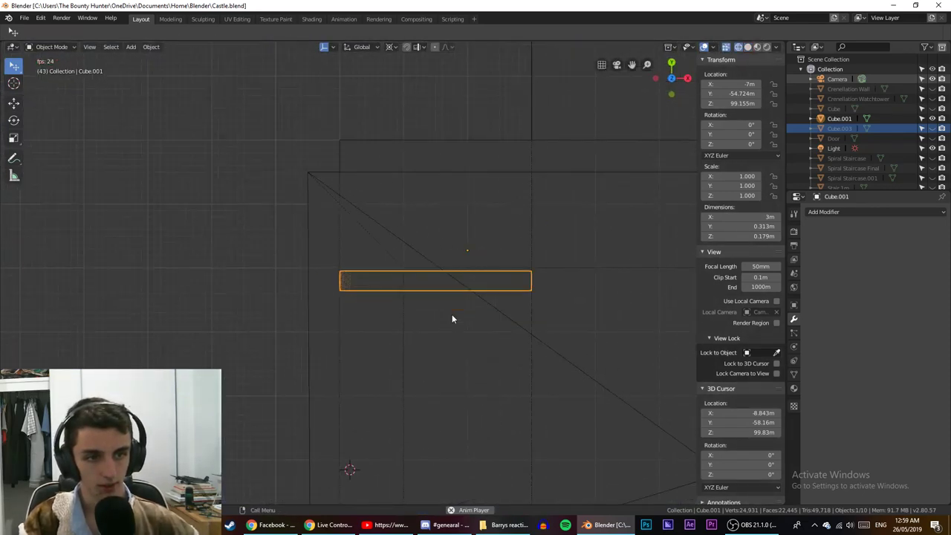
{"action": "key", "text": "shift+z"}
{"action": "mouse_move", "coordinate": [452, 314]}
{"action": "middle_mouse_down"}
{"action": "mouse_move", "coordinate": [551, 261]}
{"action": "mouse_move", "coordinate": [446, 276]}
{"action": "mouse_move", "coordinate": [442, 252]}
{"action": "mouse_move", "coordinate": [400, 321]}
{"action": "mouse_move", "coordinate": [353, 340]}
{"action": "mouse_move", "coordinate": [418, 322]}
{"action": "mouse_move", "coordinate": [483, 359]}
{"action": "mouse_move", "coordinate": [399, 350]}
{"action": "mouse_move", "coordinate": [471, 389]}
{"action": "mouse_move", "coordinate": [414, 350]}
{"action": "mouse_move", "coordinate": [400, 304]}
{"action": "mouse_move", "coordinate": [424, 339]}
{"action": "mouse_move", "coordinate": [337, 268]}
{"action": "mouse_move", "coordinate": [272, 441]}
{"action": "middle_mouse_up"}
{"action": "scroll", "coordinate": [397, 347], "scroll_direction": "down", "scroll_amount": 3}
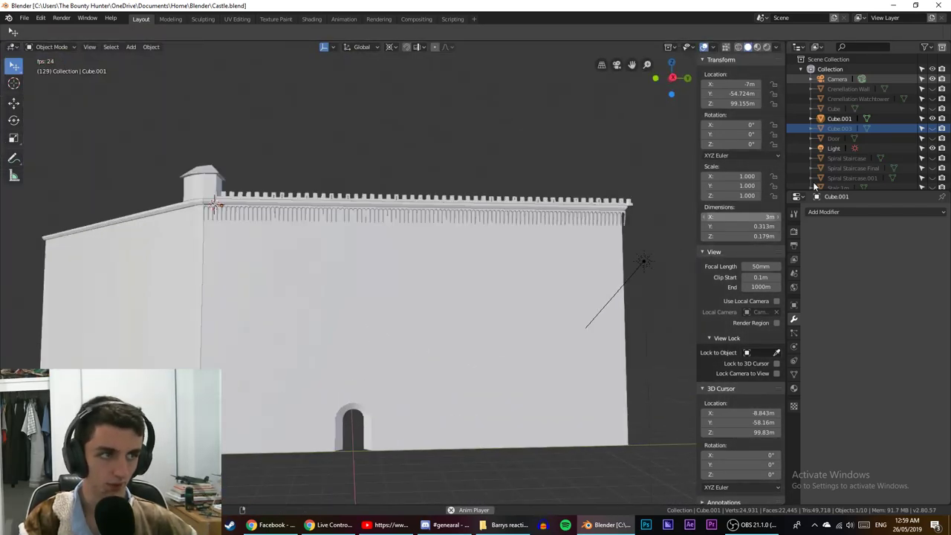
Preview the Crenellation Wall, Crenellation Watchtower and Cube objects one after another, hiding each again.
{"action": "left_click", "coordinate": [932, 88]}
{"action": "left_click", "coordinate": [933, 98]}
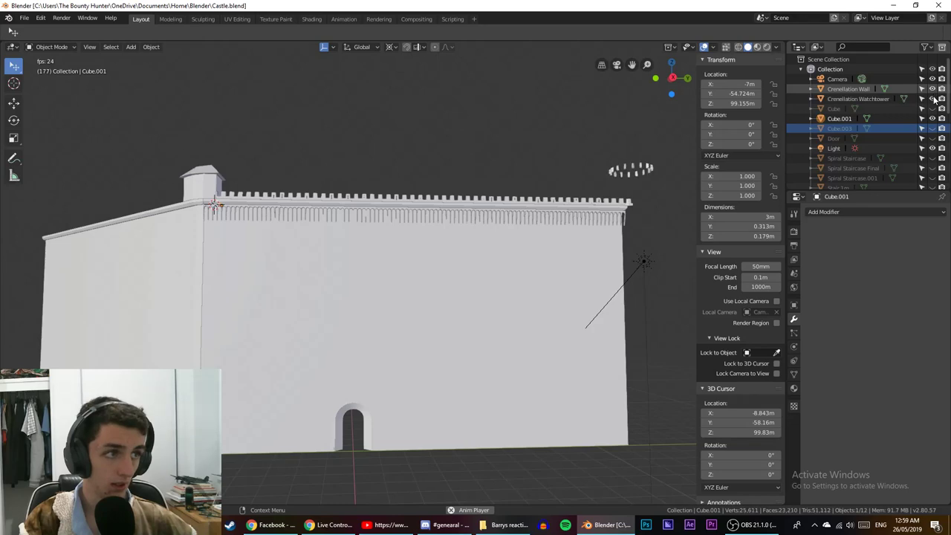
{"action": "left_click", "coordinate": [934, 98]}
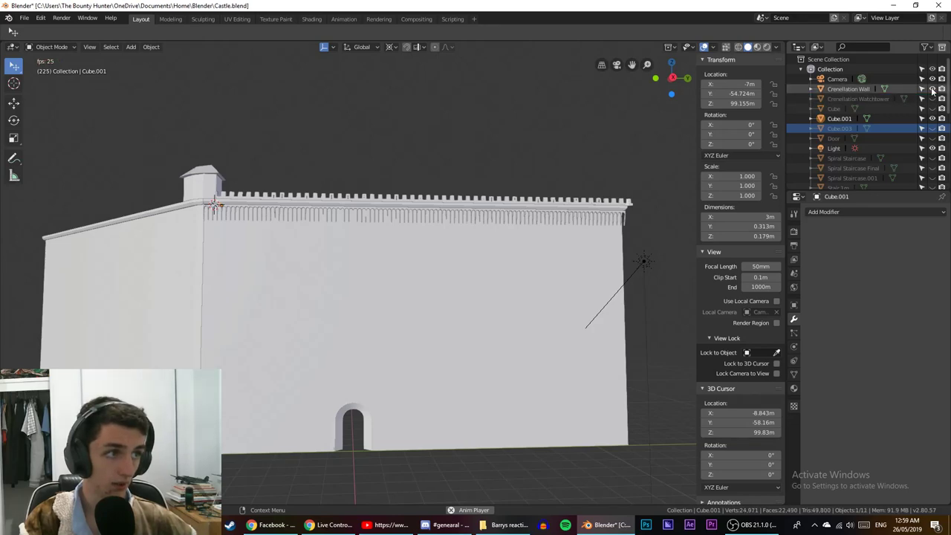
{"action": "left_click", "coordinate": [933, 89]}
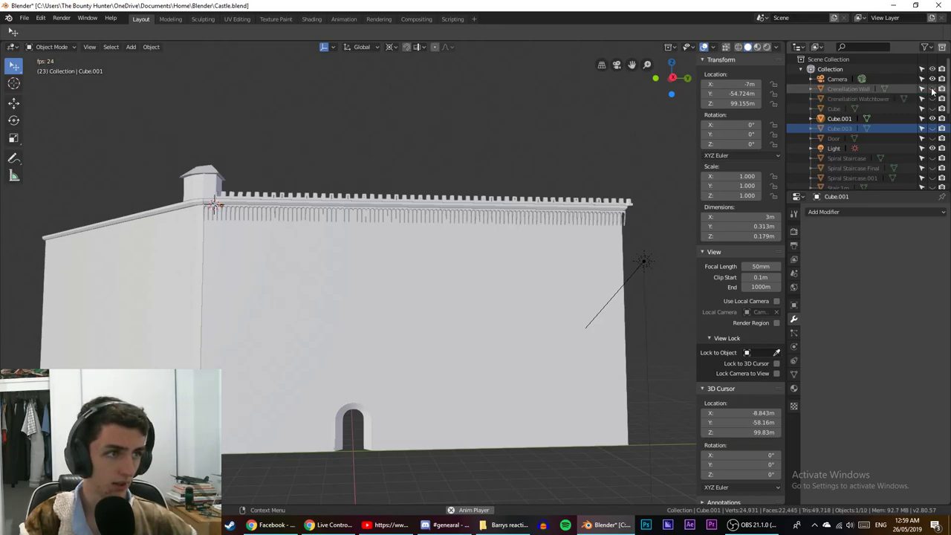
{"action": "left_click", "coordinate": [933, 109]}
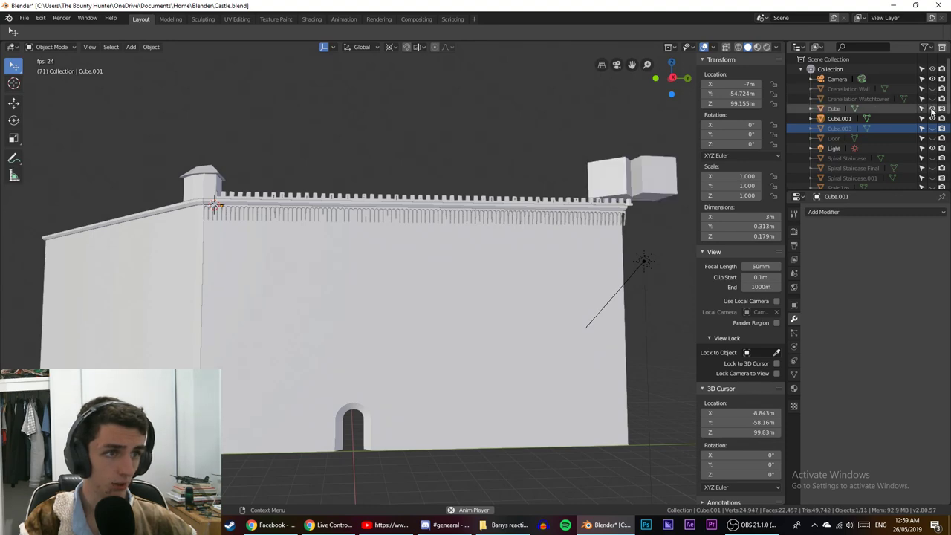
{"action": "left_click", "coordinate": [933, 108]}
{"action": "scroll", "coordinate": [933, 110], "scroll_direction": "down", "scroll_amount": 2}
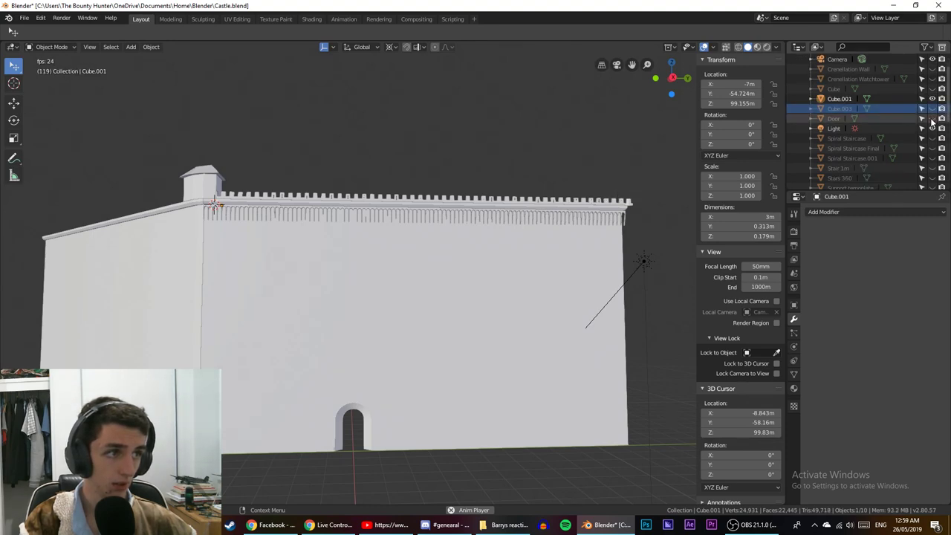
Show all three spiral staircase objects, and isolate Spiral Staircase.001 for inspection at the end of the wall.
{"action": "left_click", "coordinate": [933, 138]}
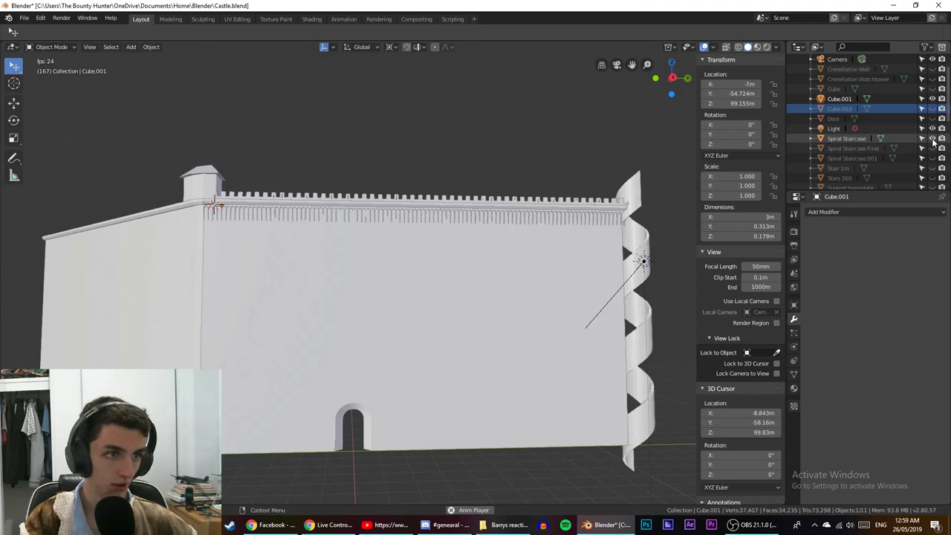
{"action": "left_click", "coordinate": [933, 148]}
{"action": "left_click", "coordinate": [933, 158]}
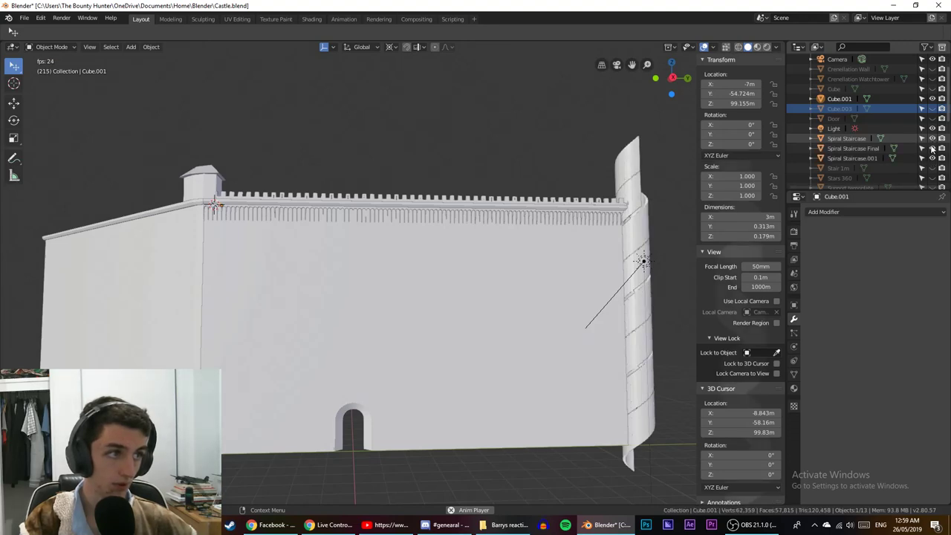
{"action": "left_click", "coordinate": [932, 139]}
{"action": "left_click", "coordinate": [933, 148]}
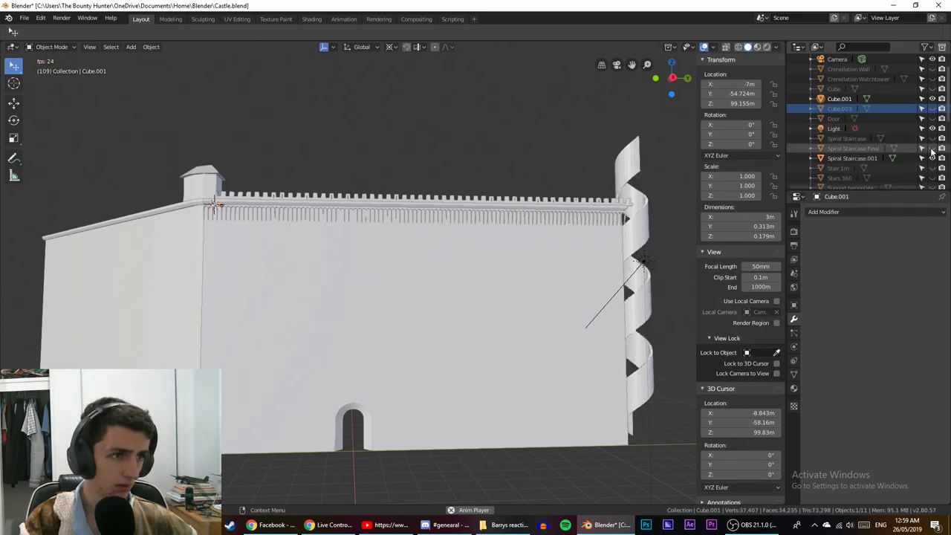
{"action": "middle_click_drag", "start_coordinate": [584, 219], "coordinate": [354, 245], "text": "shift"}
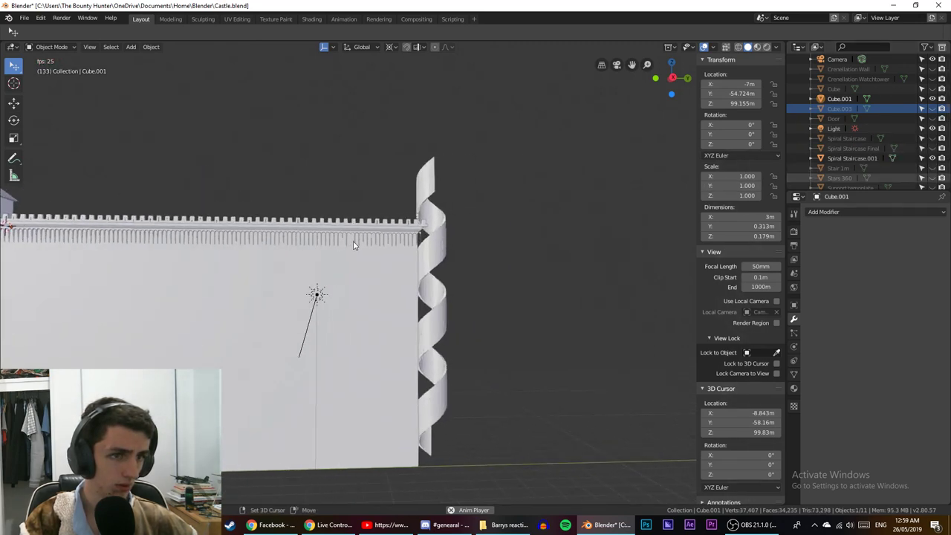
Compare Spiral Staircase with Spiral Staircase Final, keeping only Spiral Staircase visible and hiding the other two versions.
{"action": "left_click", "coordinate": [933, 159]}
{"action": "left_click", "coordinate": [932, 138]}
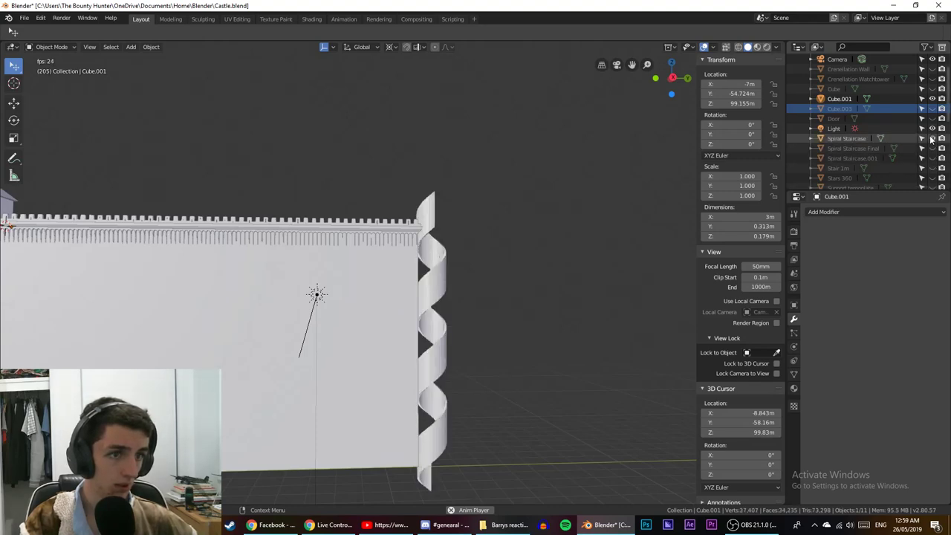
{"action": "left_click", "coordinate": [932, 138]}
{"action": "left_click", "coordinate": [933, 148]}
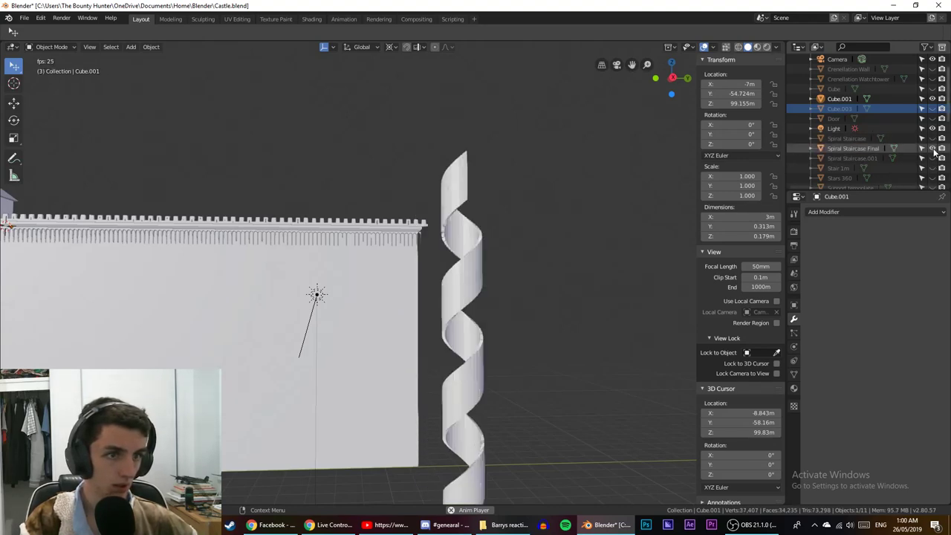
{"action": "left_click", "coordinate": [933, 148]}
{"action": "left_click", "coordinate": [933, 138]}
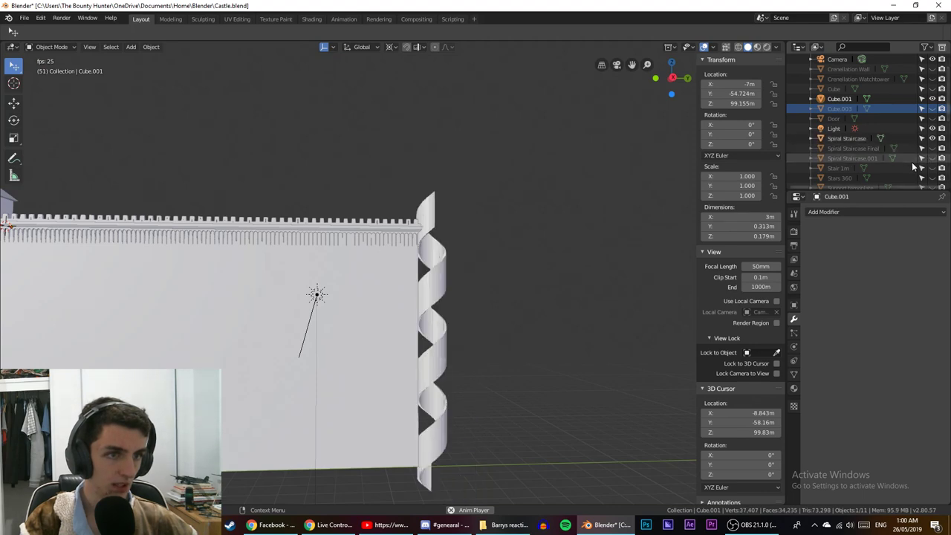
Check the Stair 1m and support template objects in the scene, leaving both hidden.
{"action": "scroll", "coordinate": [913, 166], "scroll_direction": "down", "scroll_amount": 1}
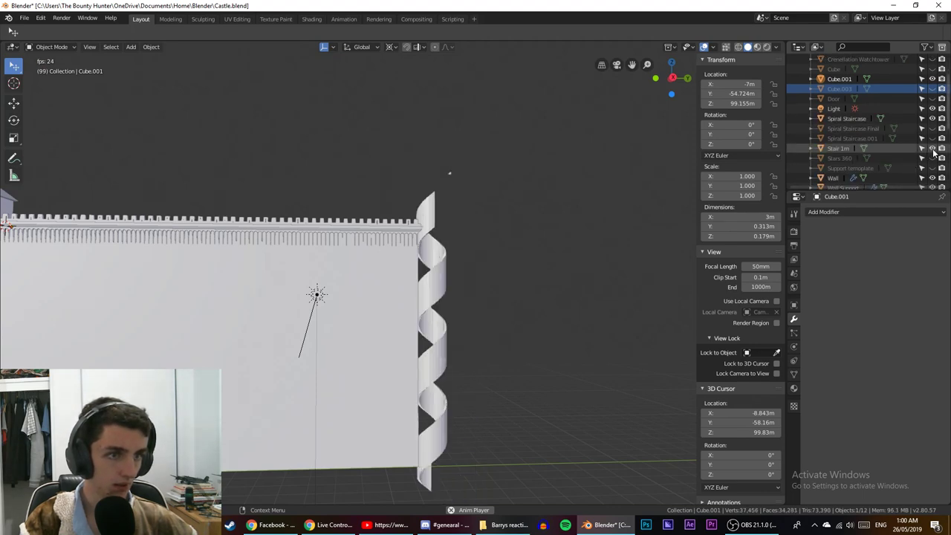
{"action": "left_click", "coordinate": [932, 149]}
{"action": "left_click", "coordinate": [933, 168]}
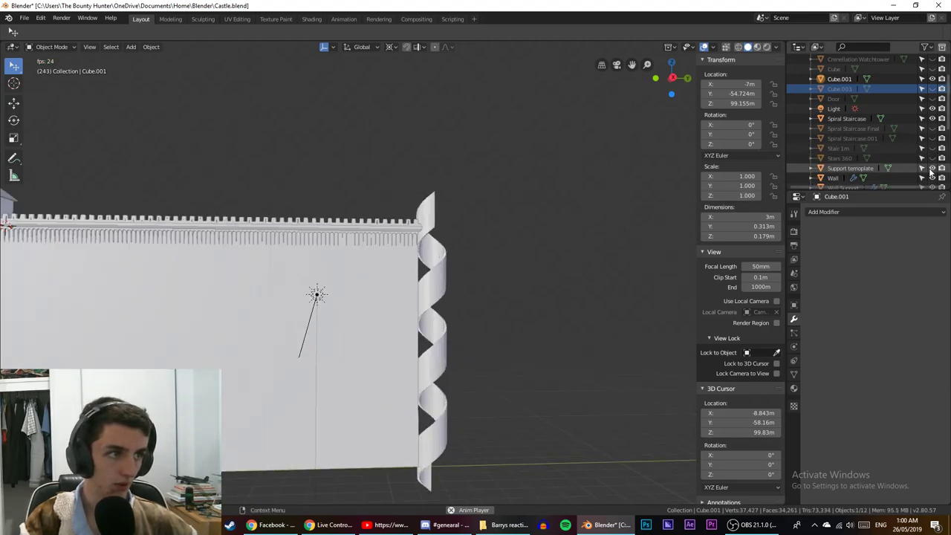
{"action": "left_click", "coordinate": [933, 168]}
{"action": "scroll", "coordinate": [929, 160], "scroll_direction": "down", "scroll_amount": 3}
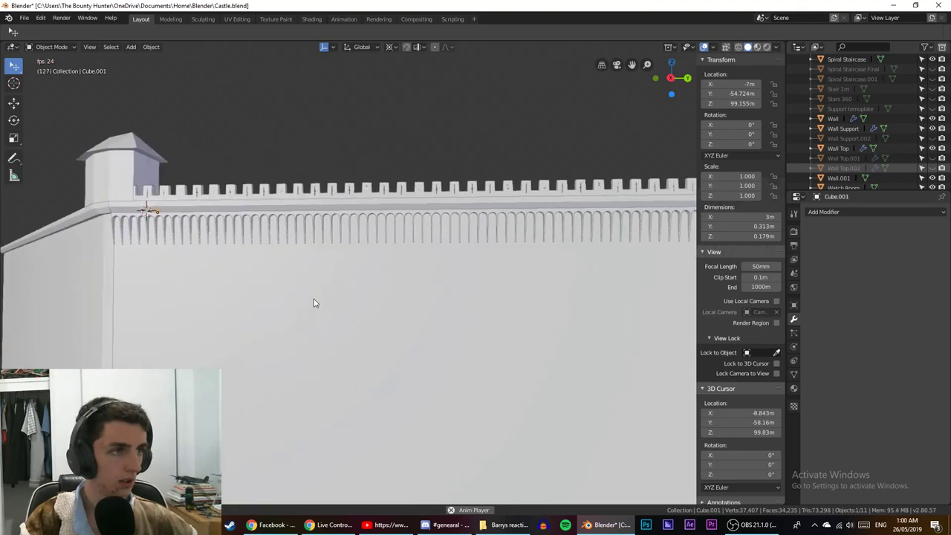
Show Wall Top.002 on the second castle wall, keeping Wall Top.001 hidden after checking both.
{"action": "left_click_drag", "start_coordinate": [933, 168], "coordinate": [933, 158]}
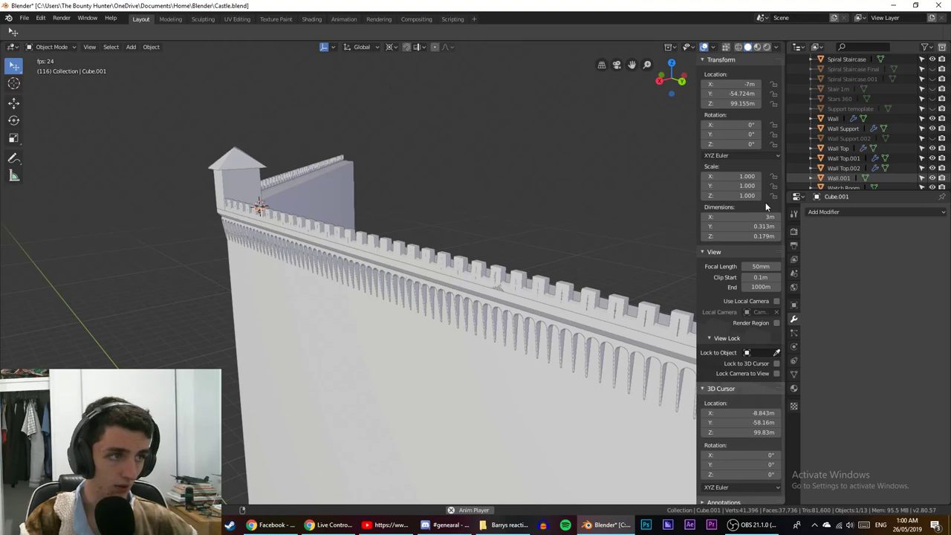
{"action": "left_click", "coordinate": [933, 168]}
{"action": "left_click", "coordinate": [932, 168]}
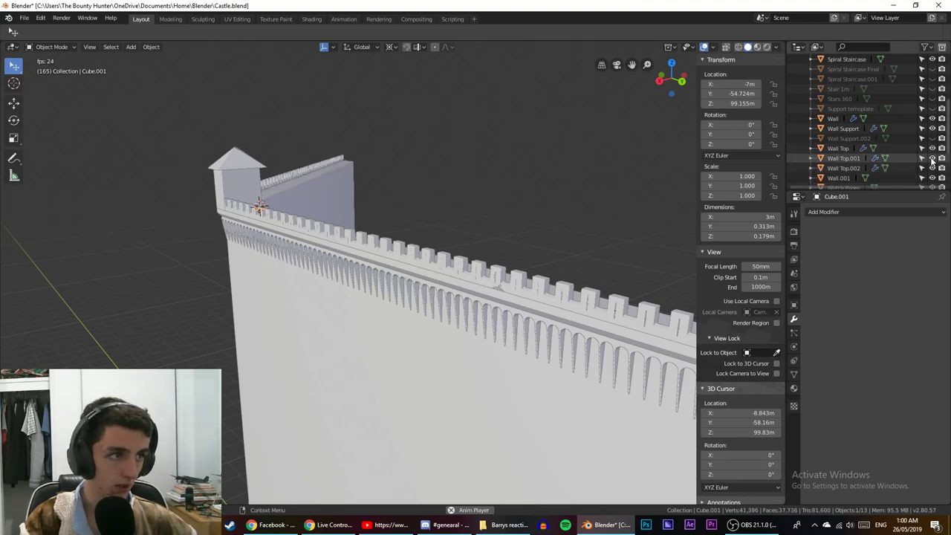
{"action": "left_click", "coordinate": [933, 158]}
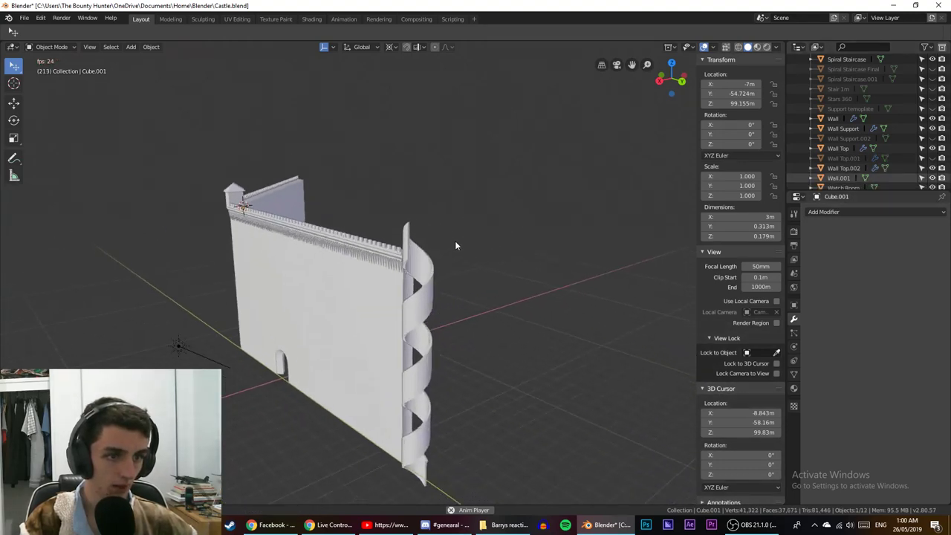
Show the Watchtower Column at the end of the wall, comparing it with Watchtower Column.002, which stays hidden.
{"action": "scroll", "coordinate": [850, 167], "scroll_direction": "down", "scroll_amount": 2}
{"action": "scroll", "coordinate": [850, 161], "scroll_direction": "down", "scroll_amount": 1}
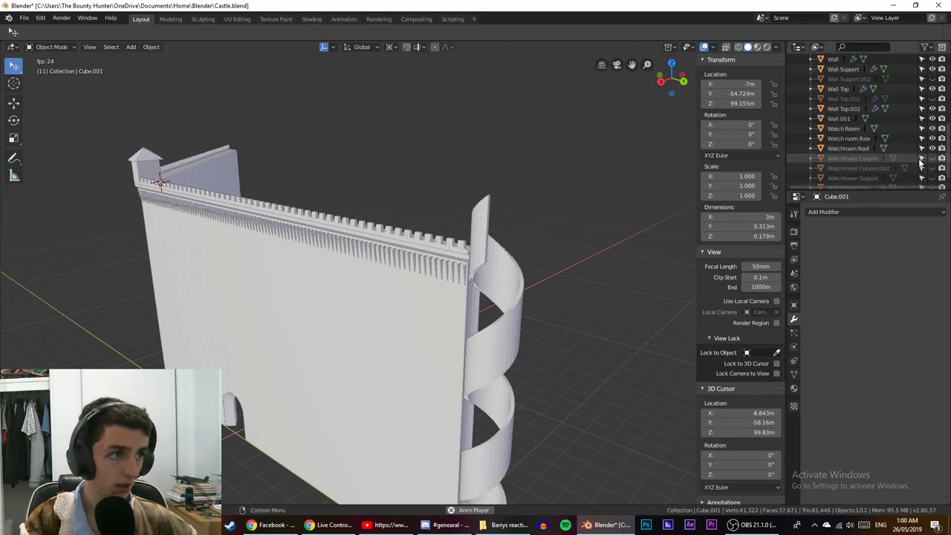
{"action": "left_click", "coordinate": [933, 129]}
{"action": "left_click", "coordinate": [934, 129]}
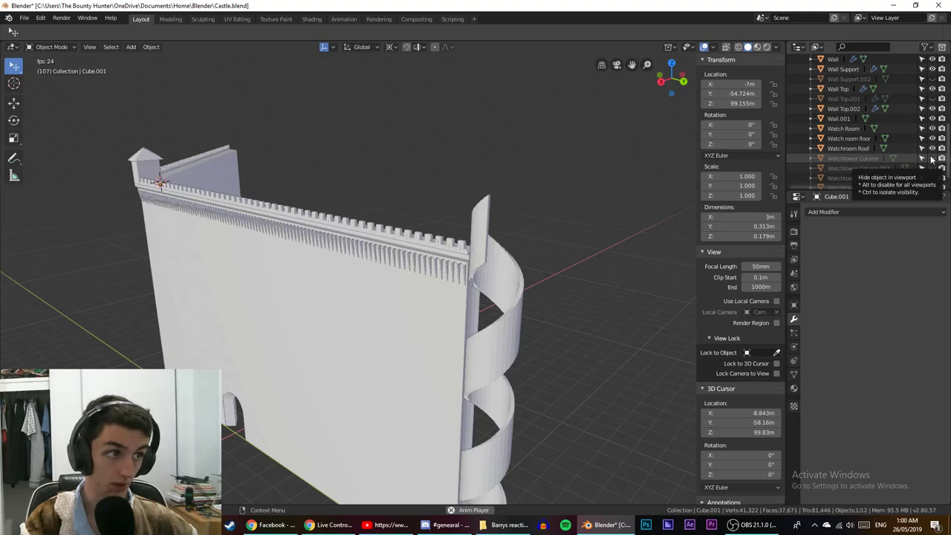
{"action": "left_click", "coordinate": [934, 158]}
{"action": "left_click", "coordinate": [934, 168]}
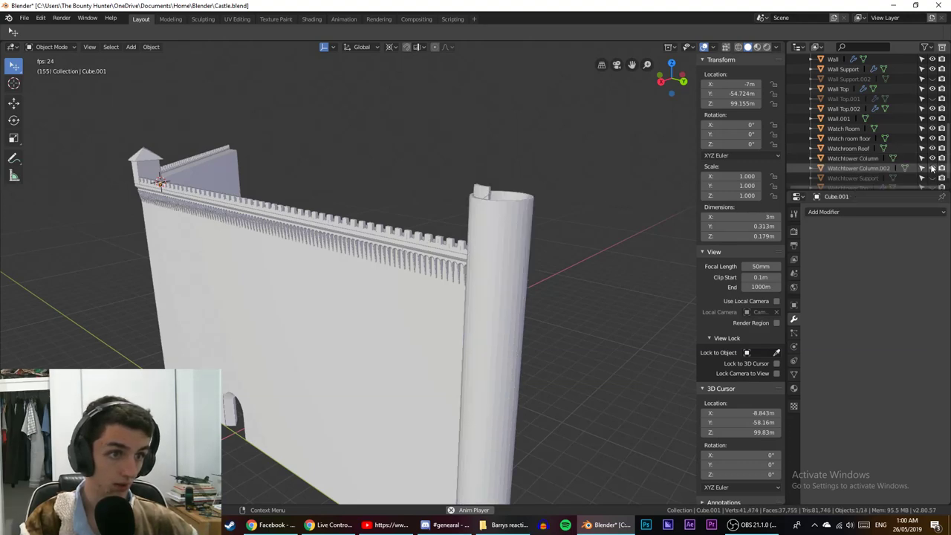
{"action": "scroll", "coordinate": [933, 170], "scroll_direction": "down", "scroll_amount": 1}
{"action": "left_click", "coordinate": [934, 160]}
{"action": "left_click", "coordinate": [934, 160]}
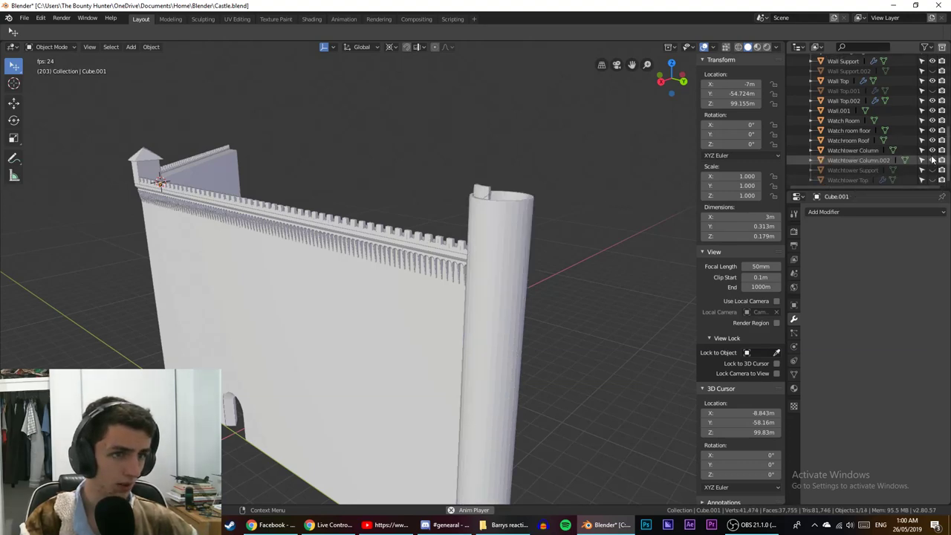
{"action": "left_click", "coordinate": [934, 160]}
Show the Watchtower Support and Watchtower Top objects on the round tower.
{"action": "left_click", "coordinate": [934, 170]}
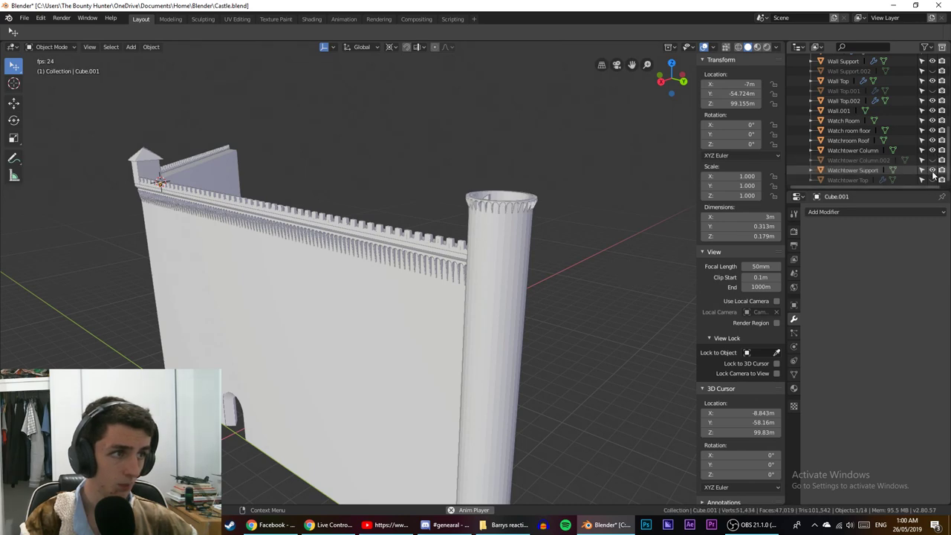
{"action": "left_click", "coordinate": [933, 180]}
{"action": "scroll", "coordinate": [892, 141], "scroll_direction": "up", "scroll_amount": 10}
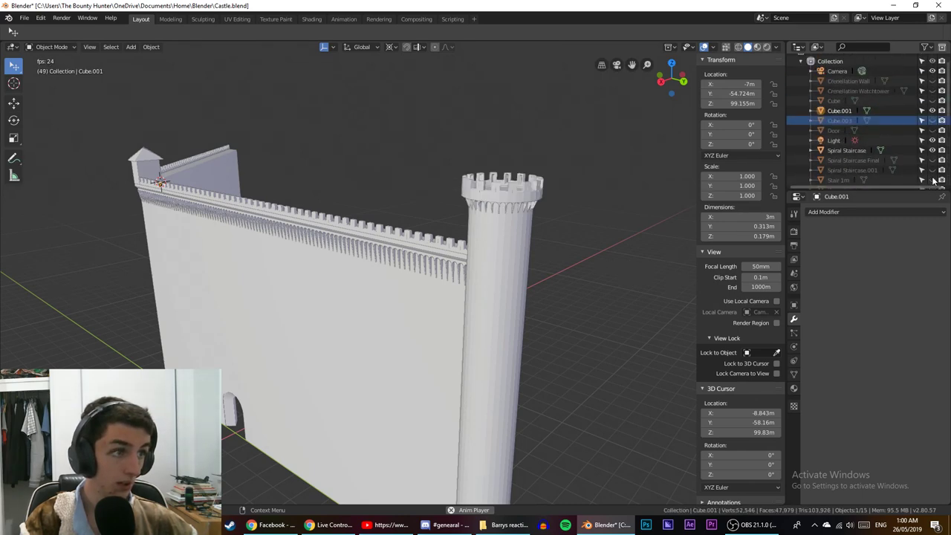
Show the Wall Support.002 object along the second castle wall.
{"action": "middle_click_drag", "start_coordinate": [303, 119], "coordinate": [484, 121]}
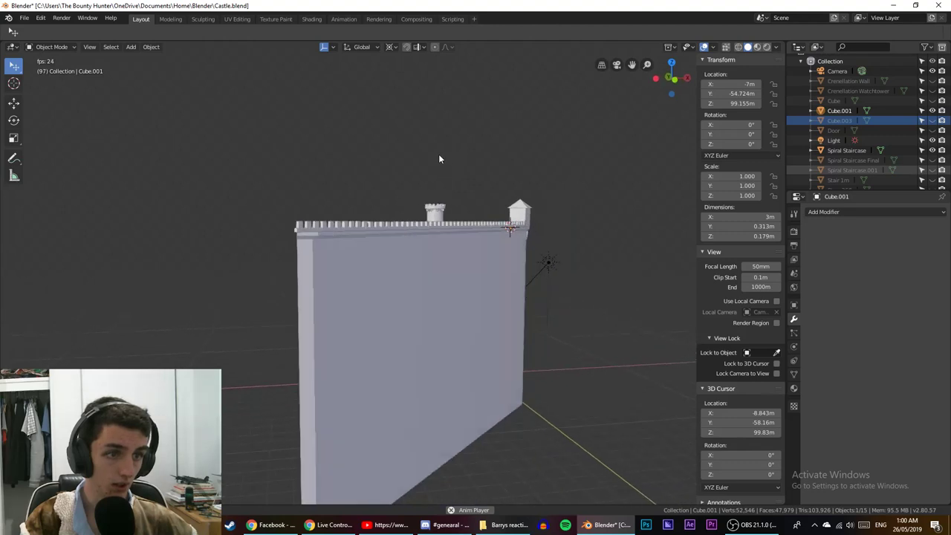
{"action": "scroll", "coordinate": [893, 157], "scroll_direction": "down", "scroll_amount": 5}
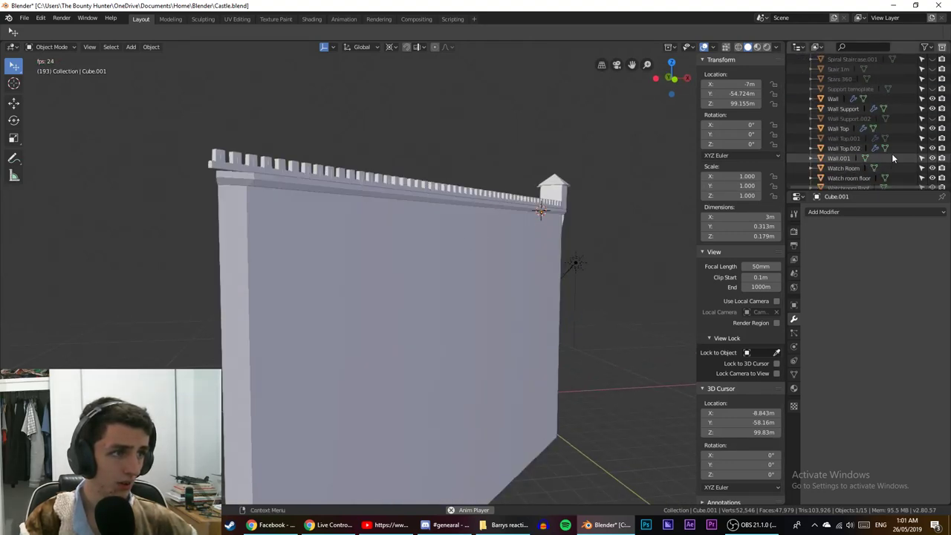
{"action": "left_click", "coordinate": [932, 119]}
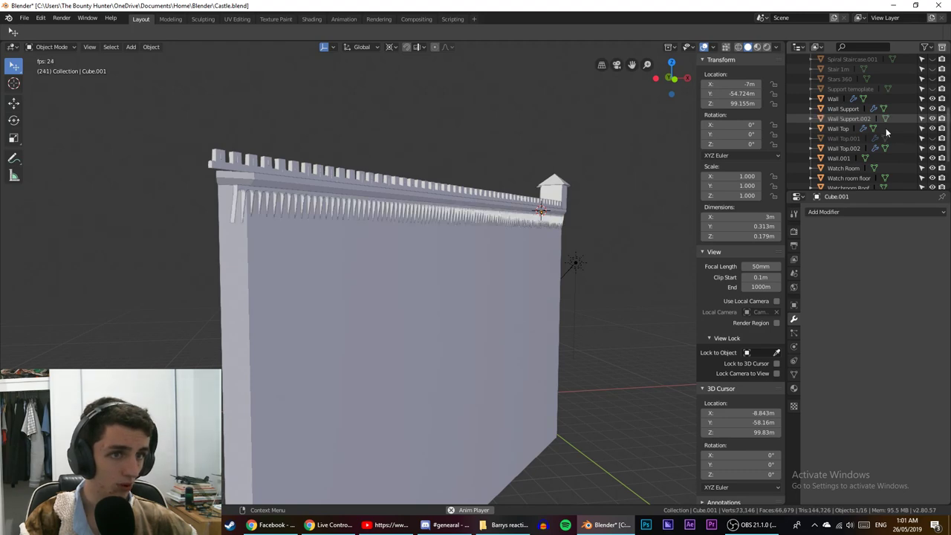
Inspect the assembled castle walls and towers, and select the support beam beneath the watchtower ledge.
{"action": "middle_click_drag", "start_coordinate": [381, 200], "coordinate": [431, 200]}
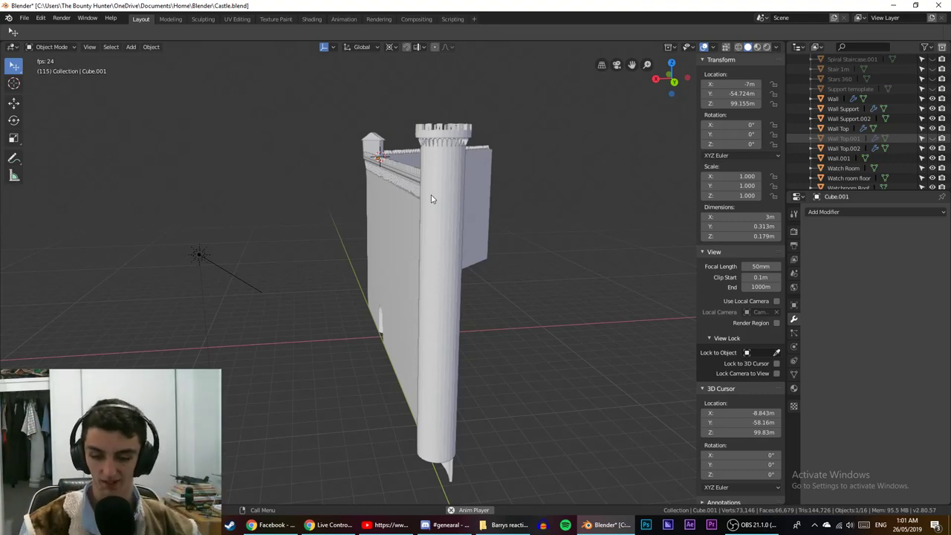
{"action": "middle_click_drag", "start_coordinate": [272, 264], "coordinate": [402, 267]}
{"action": "scroll", "coordinate": [452, 209], "scroll_direction": "up", "scroll_amount": 3}
{"action": "middle_click_drag", "start_coordinate": [333, 261], "coordinate": [337, 276]}
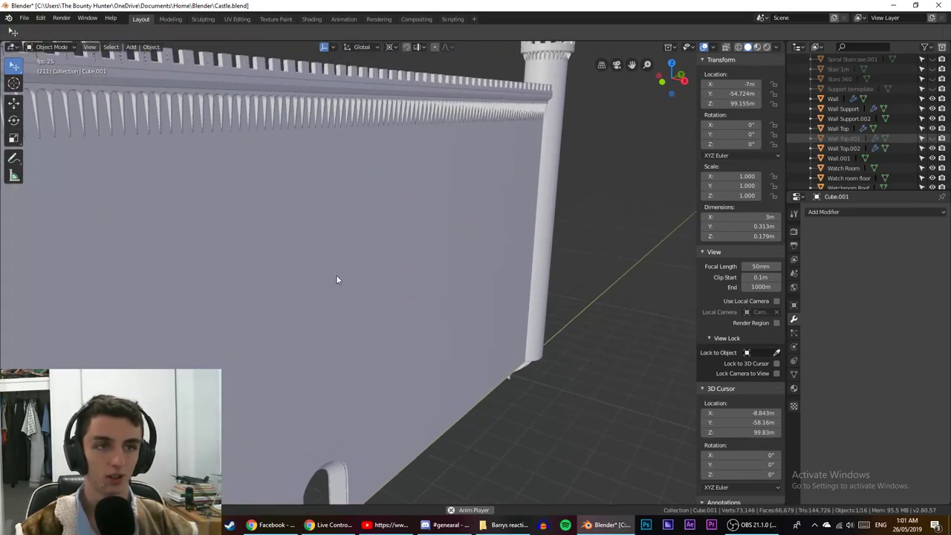
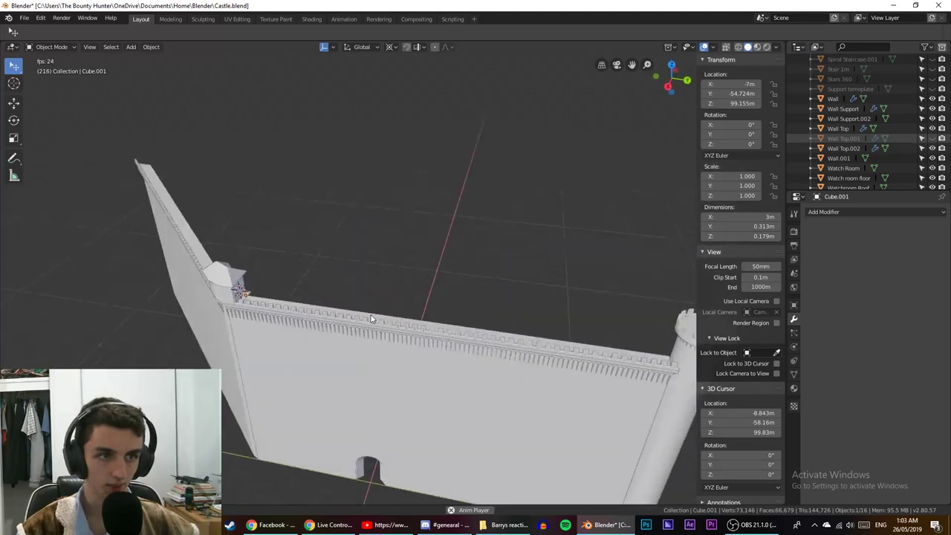
{"action": "left_click", "coordinate": [245, 187]}
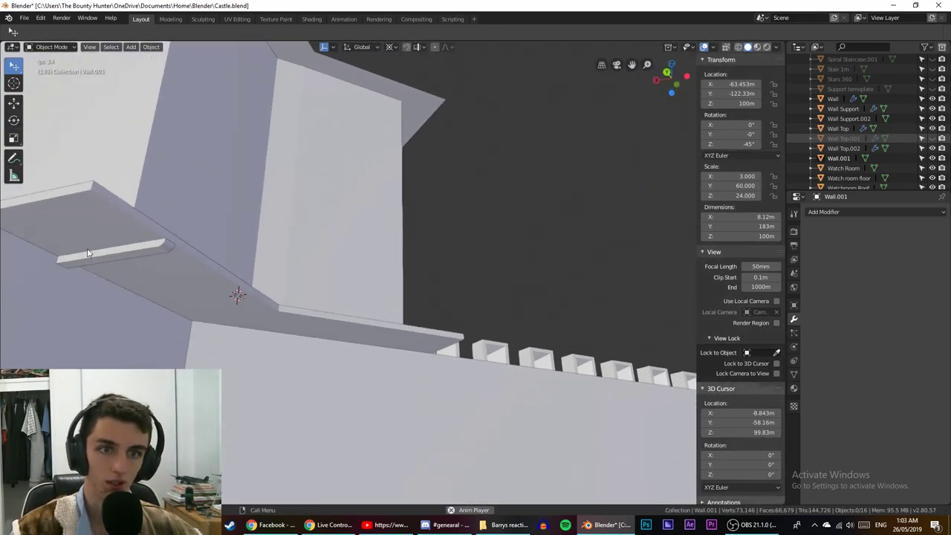
{"action": "left_click", "coordinate": [112, 258]}
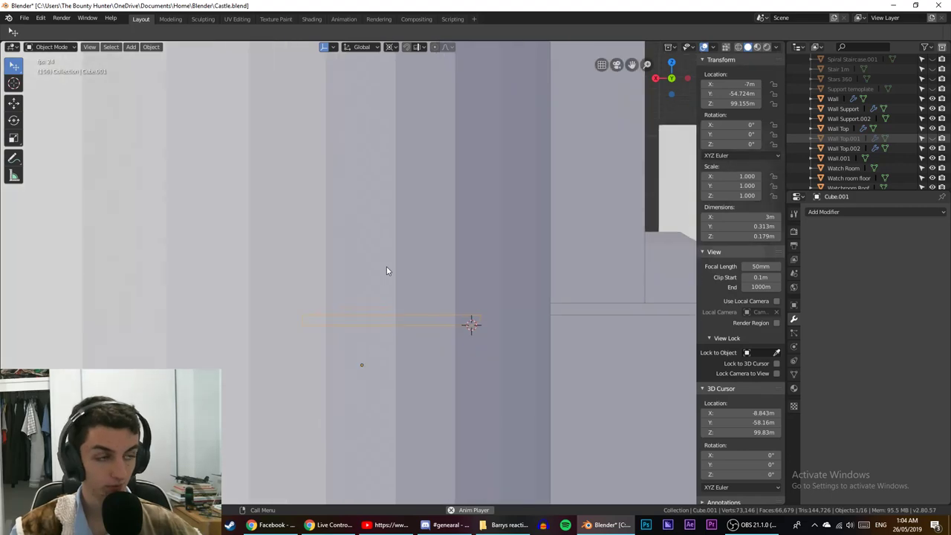
Hide every object from Wall Top.002 through Watchtower Top to clear the straight-on view of the support beam.
{"action": "scroll", "coordinate": [922, 111], "scroll_direction": "up", "scroll_amount": 5}
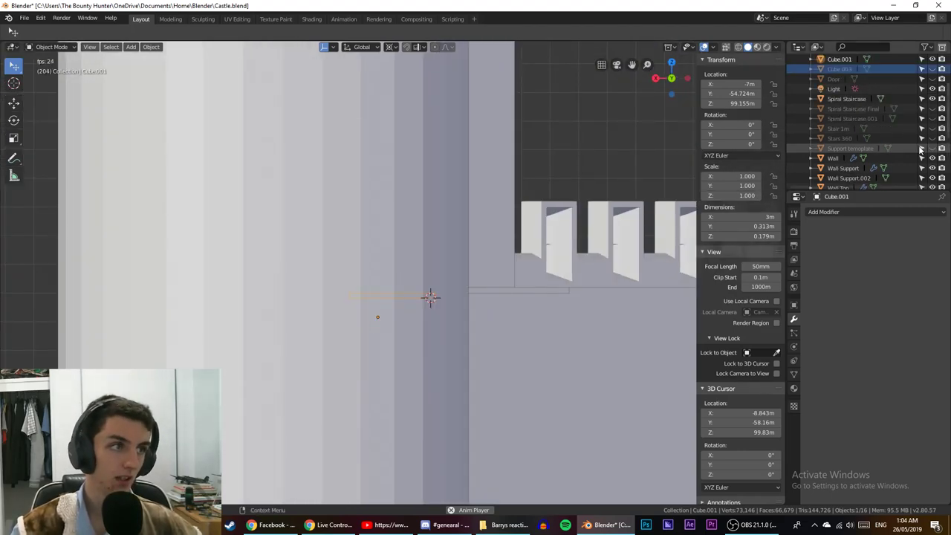
{"action": "scroll", "coordinate": [922, 112], "scroll_direction": "down", "scroll_amount": 8}
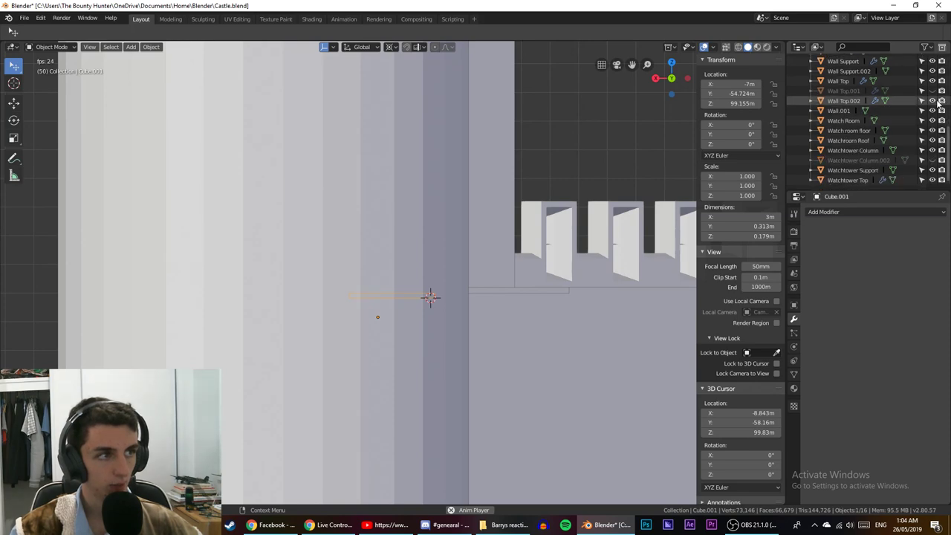
{"action": "left_click_drag", "start_coordinate": [933, 100], "coordinate": [932, 182]}
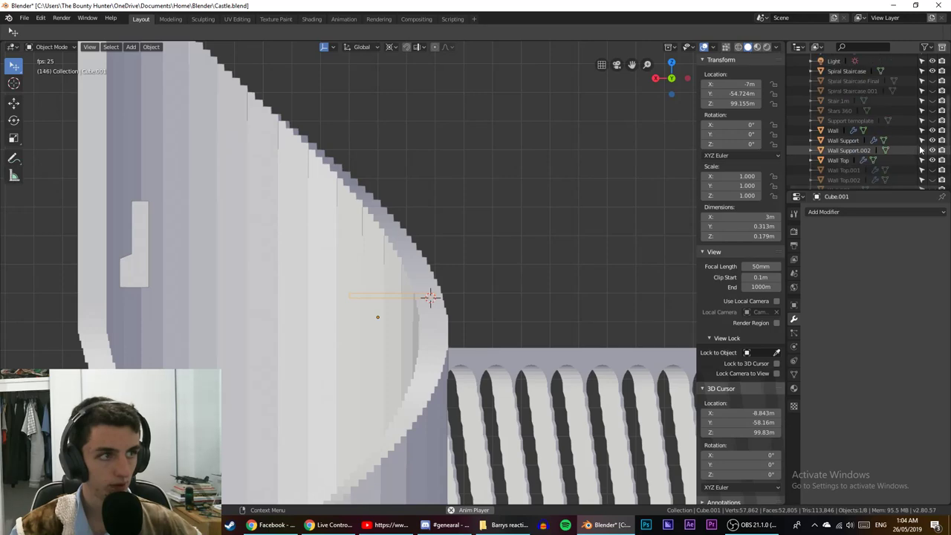
Hide the Spiral Staircase object while keeping the Cube.001 support beam shown.
{"action": "scroll", "coordinate": [921, 126], "scroll_direction": "up", "scroll_amount": 5}
{"action": "left_click", "coordinate": [933, 110]}
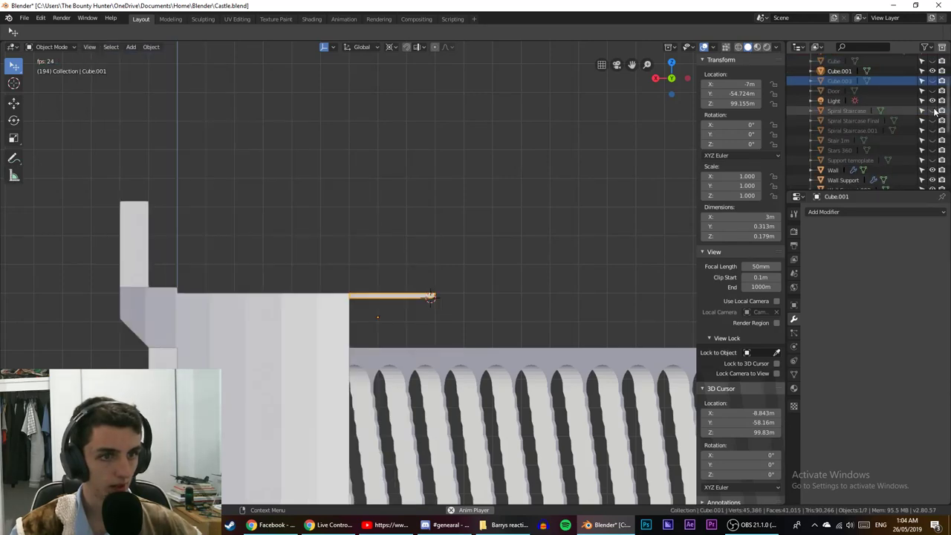
{"action": "scroll", "coordinate": [934, 106], "scroll_direction": "up", "scroll_amount": 3}
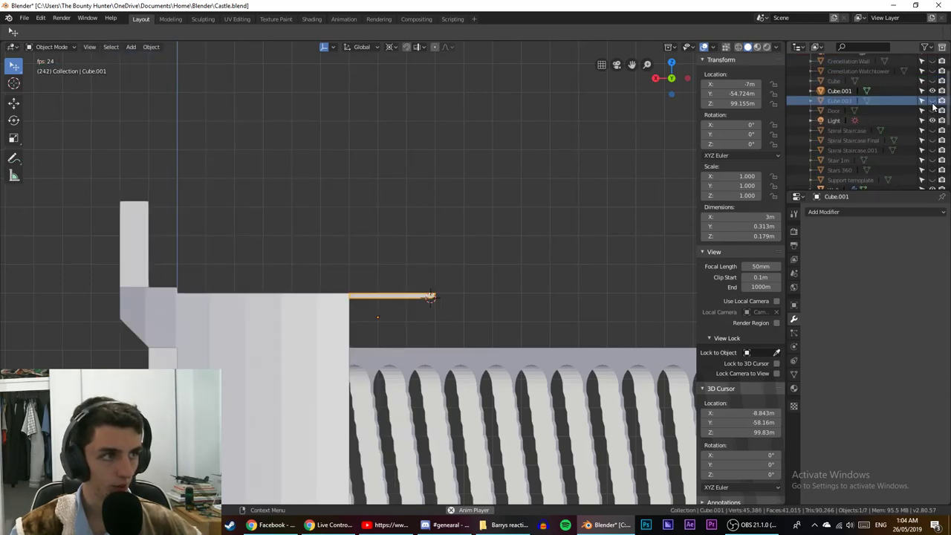
{"action": "left_click", "coordinate": [933, 119]}
{"action": "left_click", "coordinate": [933, 119]}
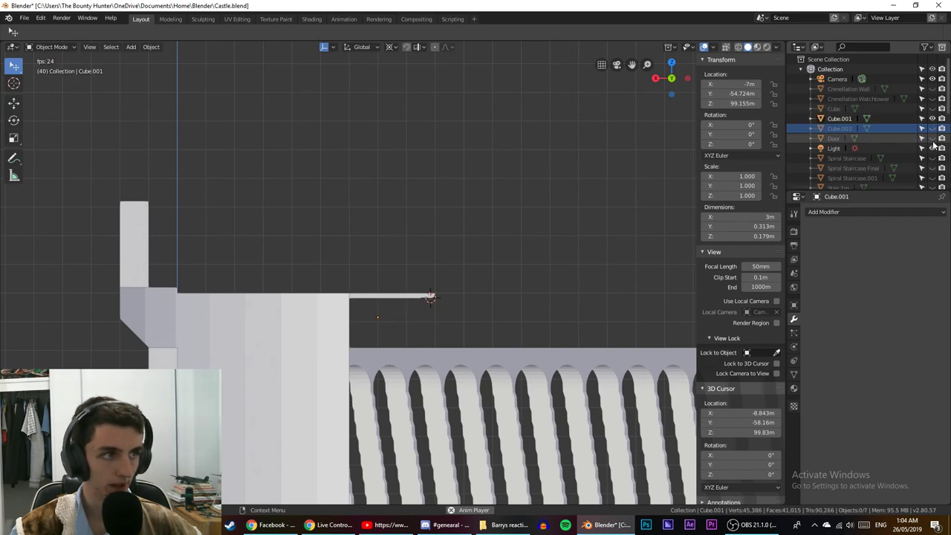
Hide the Wall Support, Wall Support.002 and Wall Top objects, keeping only the Wall object shown beside the beam.
{"action": "scroll", "coordinate": [929, 122], "scroll_direction": "down", "scroll_amount": 2}
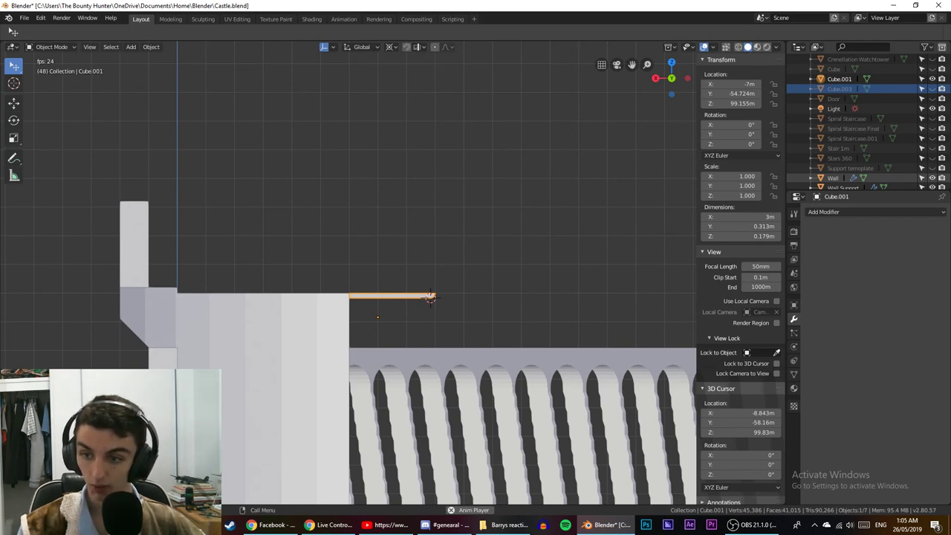
{"action": "scroll", "coordinate": [906, 142], "scroll_direction": "down", "scroll_amount": 2}
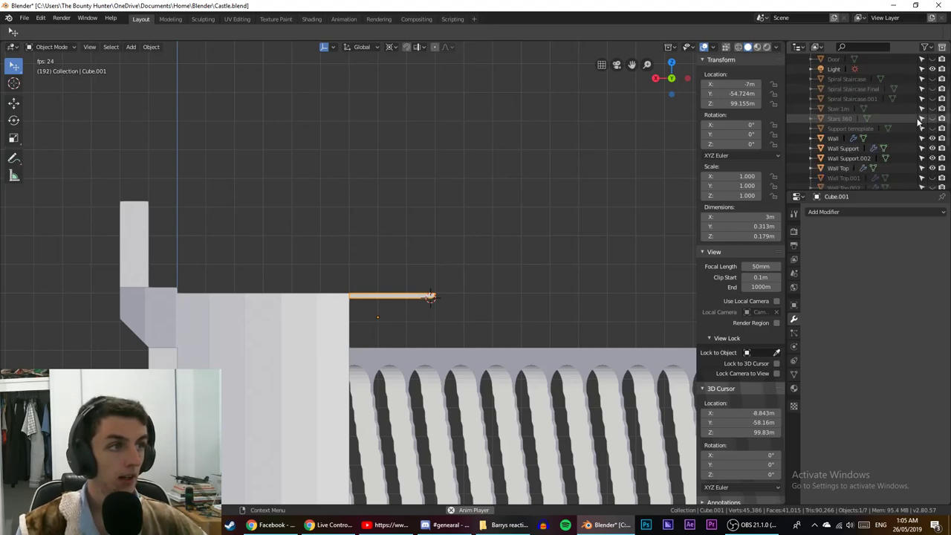
{"action": "left_click_drag", "start_coordinate": [933, 139], "coordinate": [938, 170]}
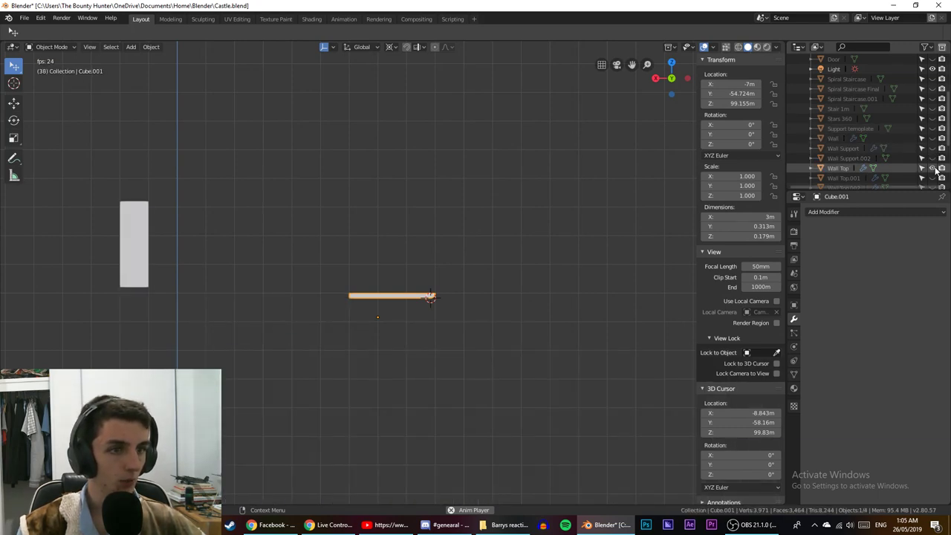
{"action": "left_click", "coordinate": [935, 168]}
{"action": "left_click", "coordinate": [934, 158]}
{"action": "left_click", "coordinate": [933, 158]}
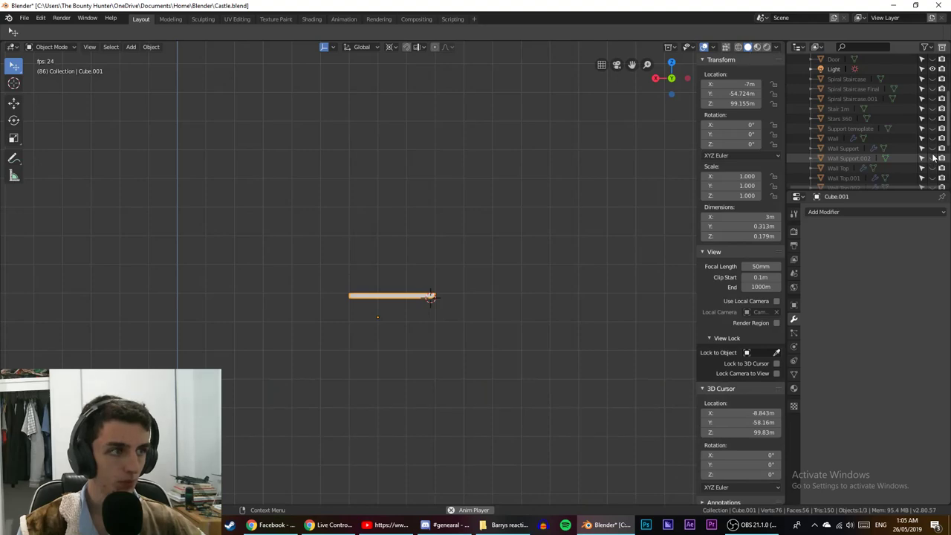
{"action": "left_click", "coordinate": [933, 139]}
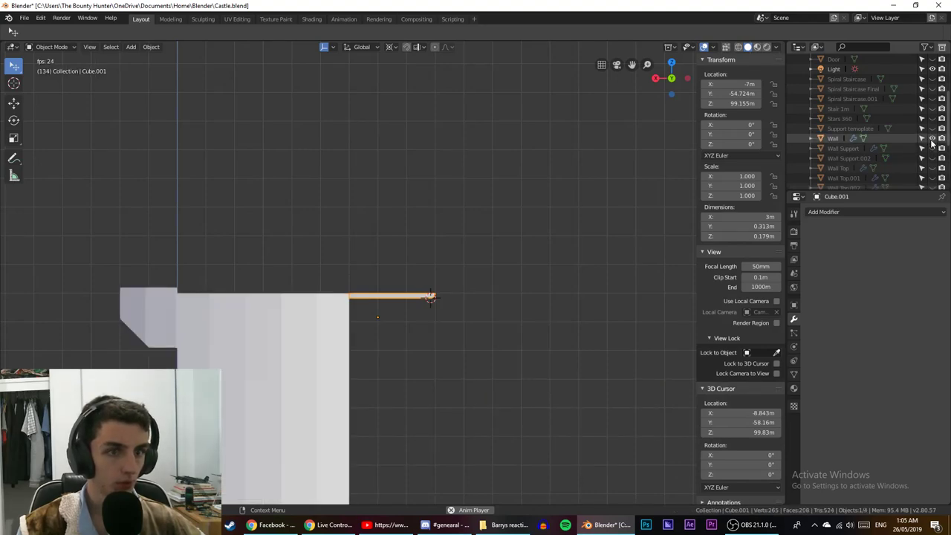
{"action": "middle_click_drag", "start_coordinate": [312, 346], "coordinate": [425, 277]}
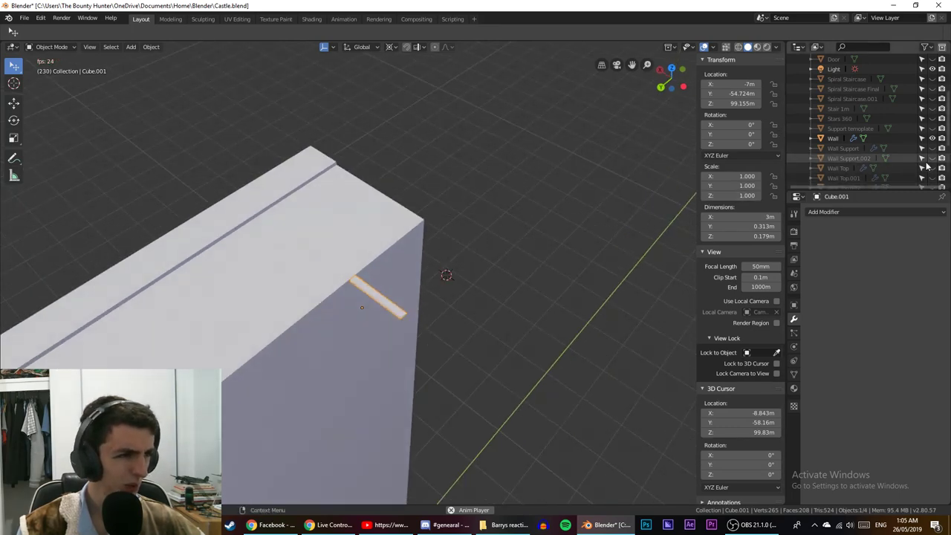
Briefly show and re-hide the Spiral Staircase and Spiral Staircase Final objects to check whether either is the ledge above the beam.
{"action": "scroll", "coordinate": [928, 166], "scroll_direction": "up", "scroll_amount": 2}
{"action": "scroll", "coordinate": [928, 164], "scroll_direction": "up", "scroll_amount": 3}
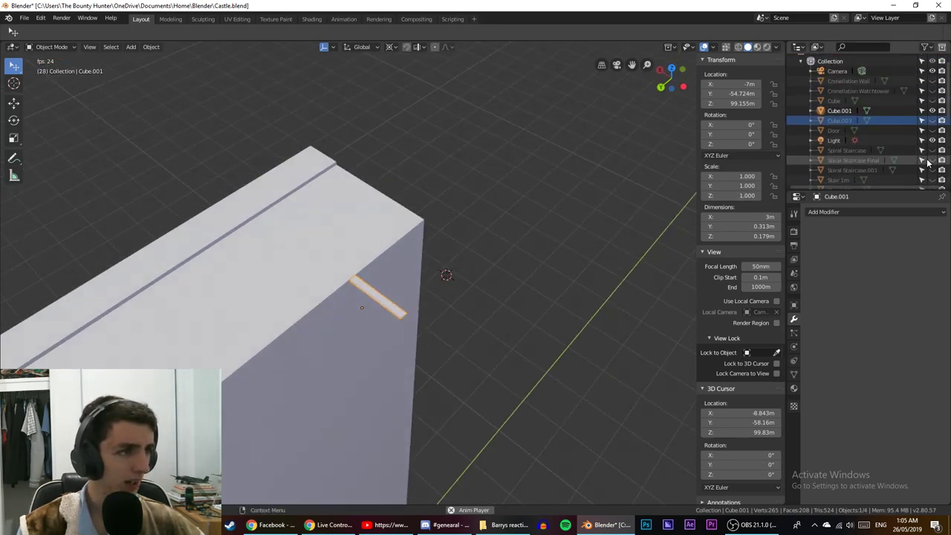
{"action": "left_click", "coordinate": [933, 150]}
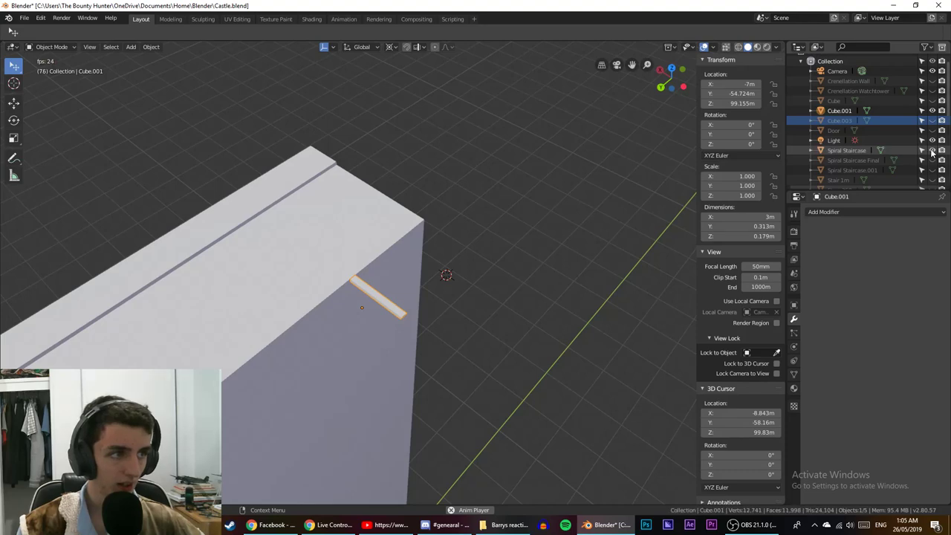
{"action": "left_click", "coordinate": [933, 150]}
{"action": "left_click", "coordinate": [933, 160]}
{"action": "left_click", "coordinate": [933, 160]}
{"action": "middle_click_drag", "start_coordinate": [490, 257], "coordinate": [555, 208]}
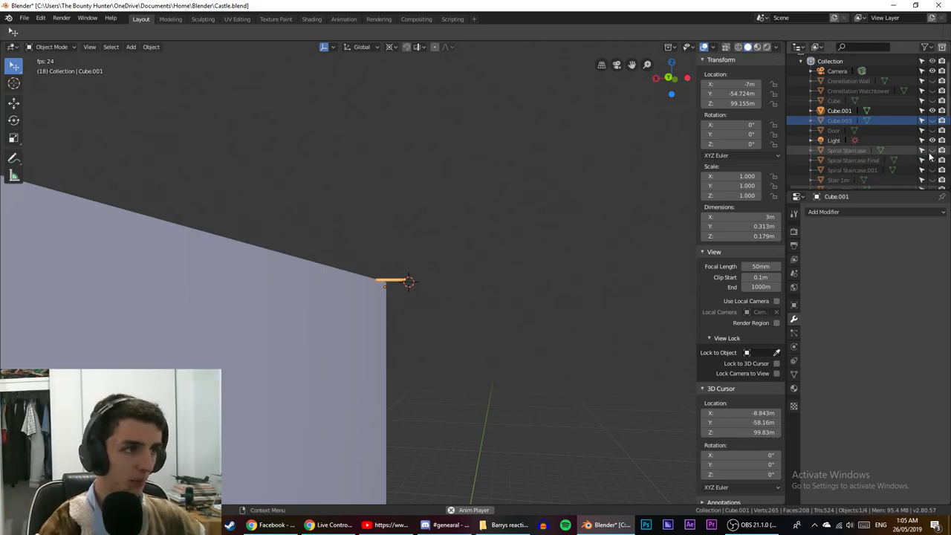
{"action": "scroll", "coordinate": [671, 231], "scroll_direction": "down", "scroll_amount": 10}
{"action": "middle_click_drag", "start_coordinate": [639, 290], "coordinate": [740, 306]}
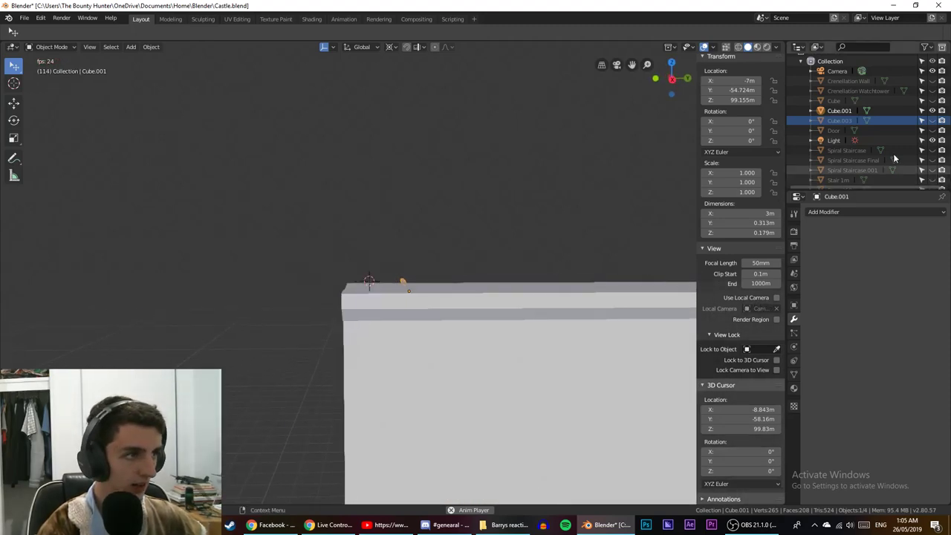
{"action": "left_click", "coordinate": [933, 160]}
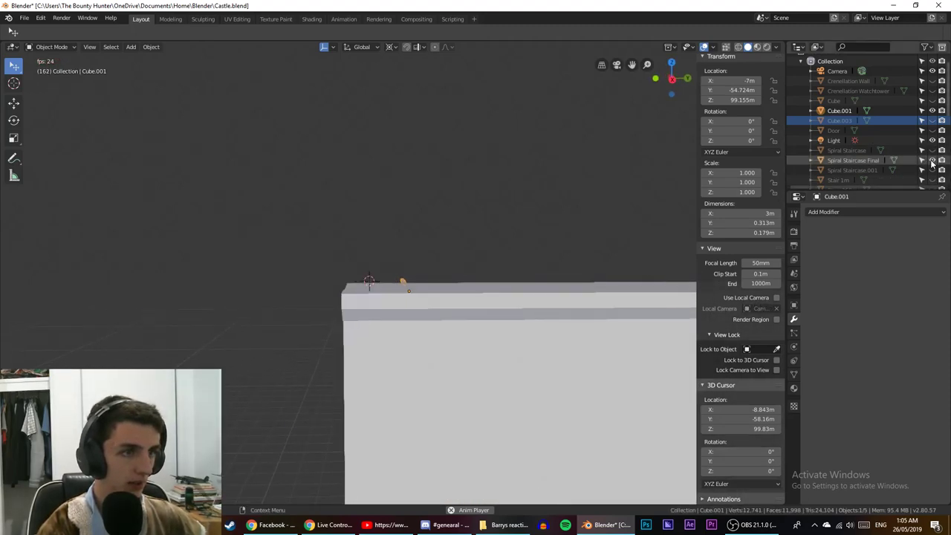
{"action": "left_click", "coordinate": [933, 160]}
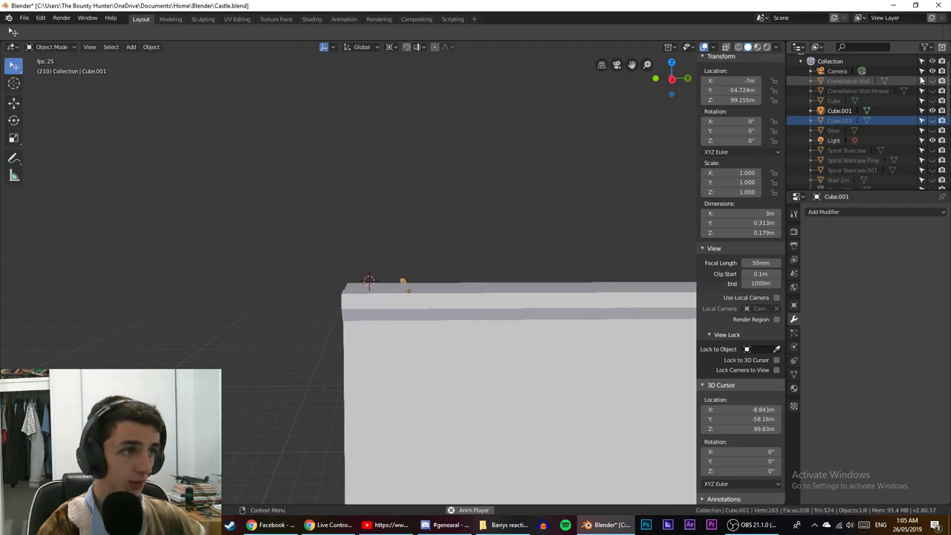
Toggle the visibility of the Cube and Cube.001 objects to identify them, restoring each to its previous visibility.
{"action": "left_click", "coordinate": [933, 100]}
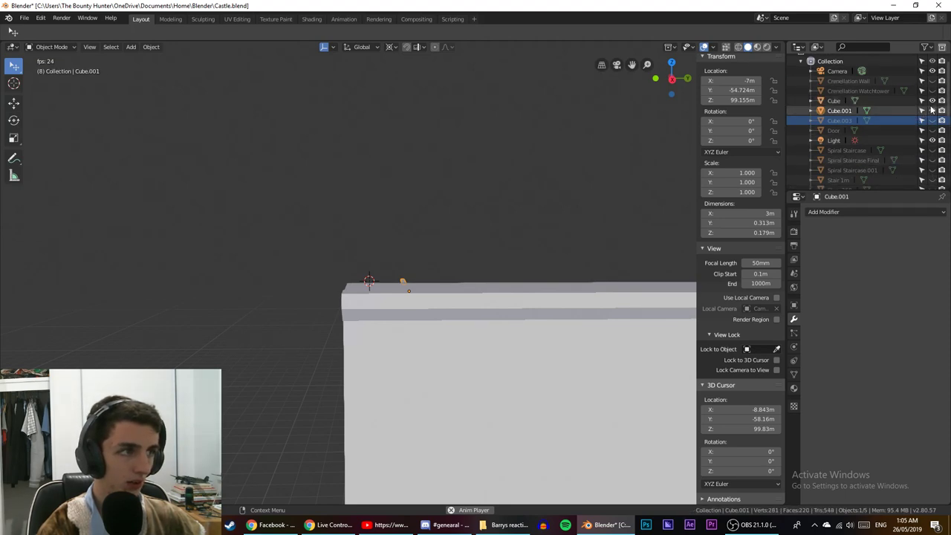
{"action": "left_click", "coordinate": [933, 110]}
{"action": "left_click", "coordinate": [933, 110]}
{"action": "left_click", "coordinate": [933, 101]}
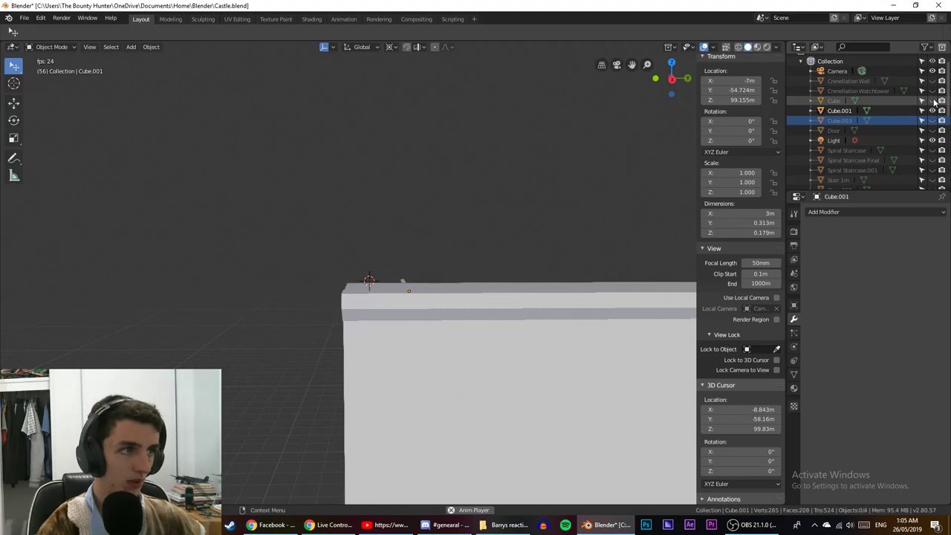
Show the Watch room floor object above the support beam.
{"action": "scroll", "coordinate": [908, 128], "scroll_direction": "down", "scroll_amount": 1}
{"action": "scroll", "coordinate": [906, 130], "scroll_direction": "down", "scroll_amount": 6}
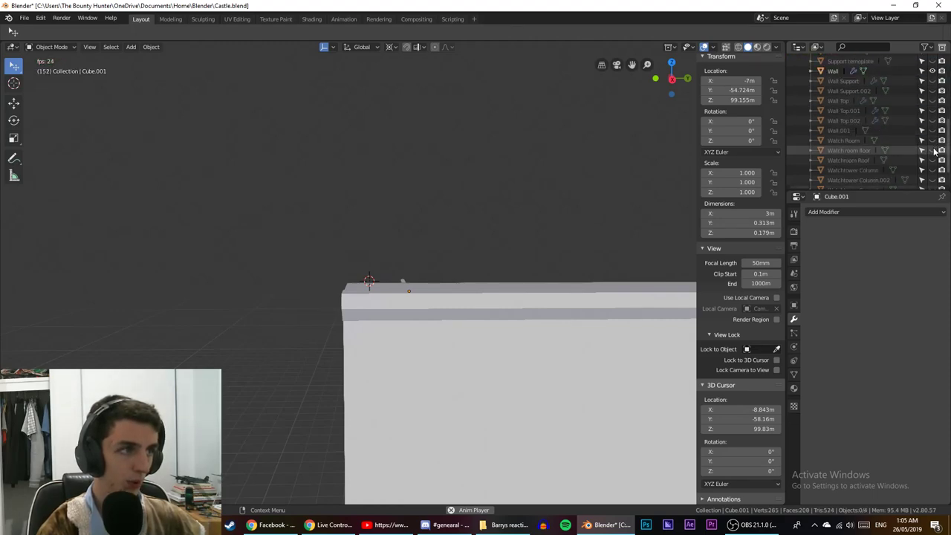
{"action": "left_click", "coordinate": [932, 150]}
{"action": "middle_click_drag", "start_coordinate": [639, 242], "coordinate": [486, 198]}
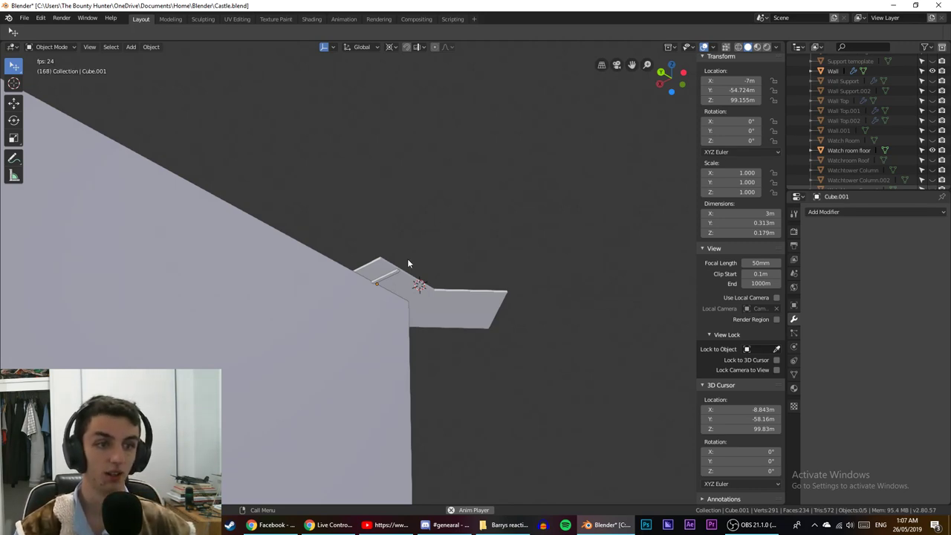
Select the Cube.001 support beam beneath the watch room floor.
{"action": "left_click", "coordinate": [393, 272]}
{"action": "left_click", "coordinate": [394, 274]}
{"action": "left_click", "coordinate": [412, 287]}
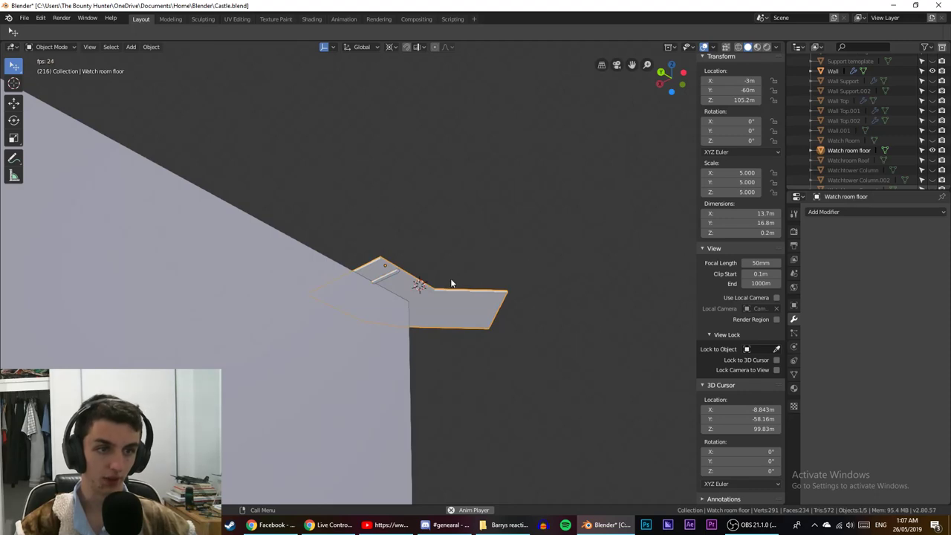
{"action": "left_click", "coordinate": [394, 279]}
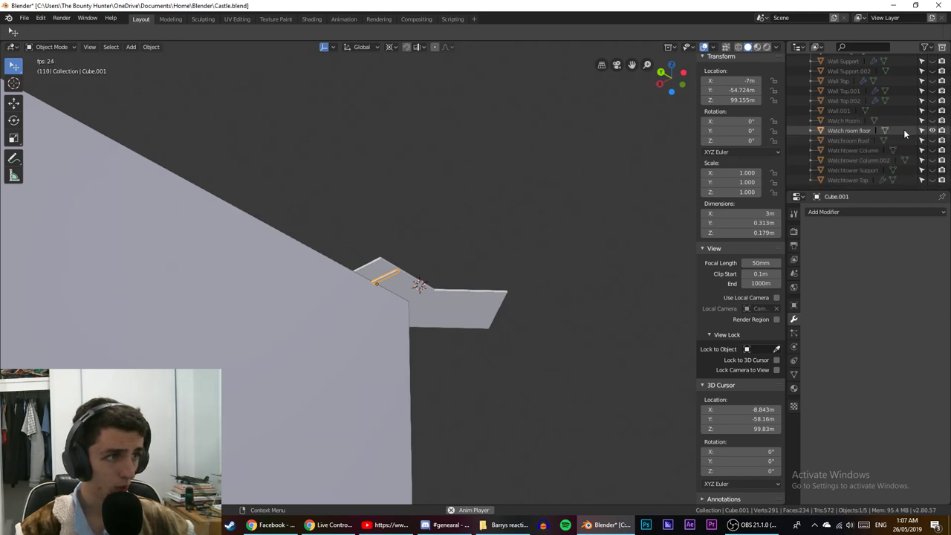
Show the Wall.001 object as the second wall below the watch room floor, leaving Wall Top hidden.
{"action": "scroll", "coordinate": [904, 131], "scroll_direction": "down", "scroll_amount": 2}
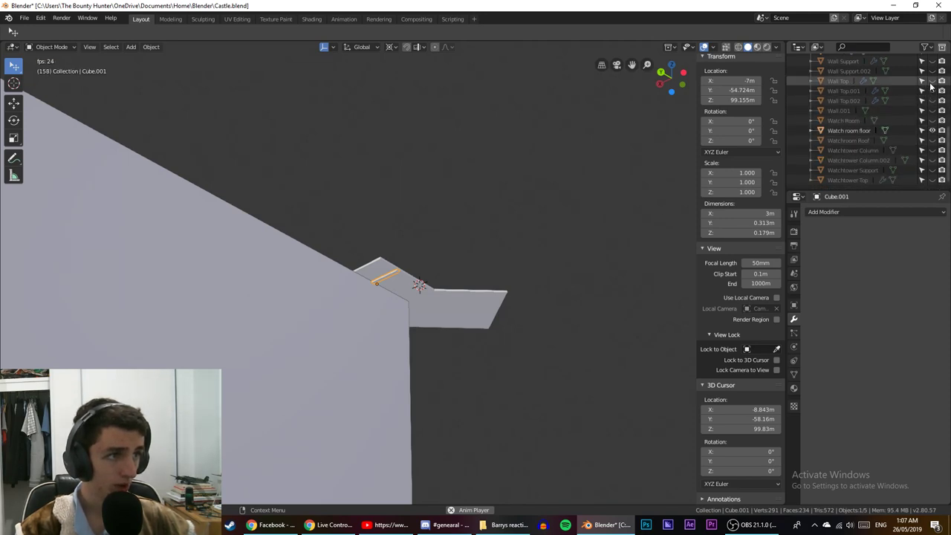
{"action": "scroll", "coordinate": [914, 122], "scroll_direction": "up", "scroll_amount": 4}
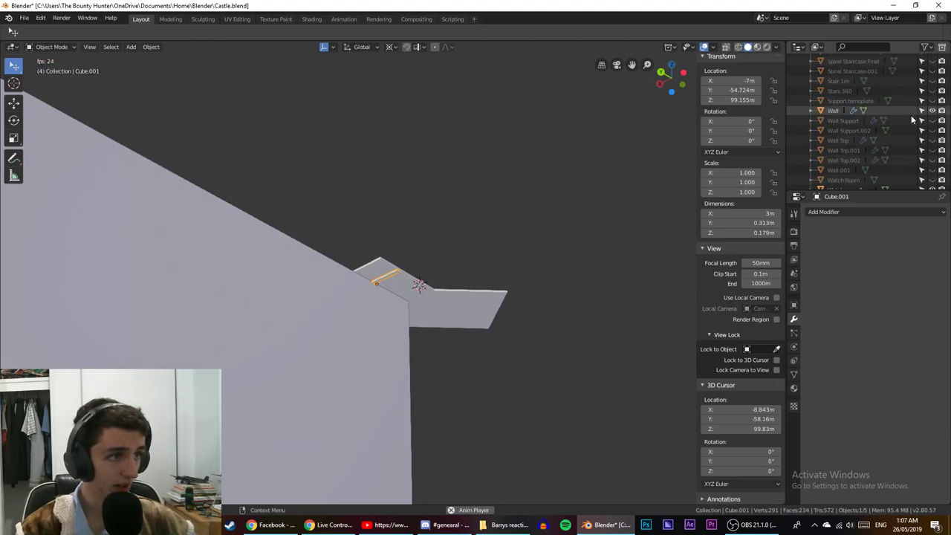
{"action": "scroll", "coordinate": [912, 123], "scroll_direction": "up", "scroll_amount": 2}
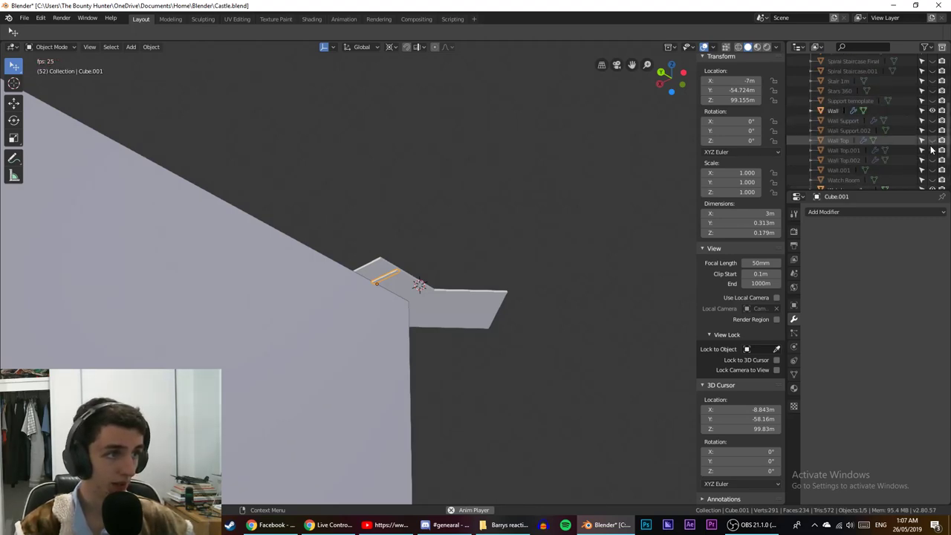
{"action": "left_click", "coordinate": [933, 141]}
{"action": "left_click", "coordinate": [934, 140]}
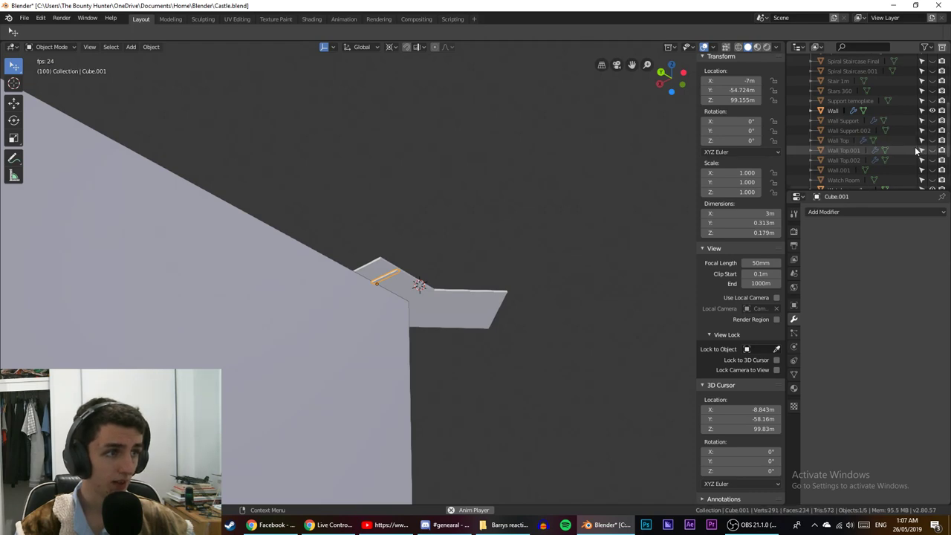
{"action": "left_click", "coordinate": [933, 170]}
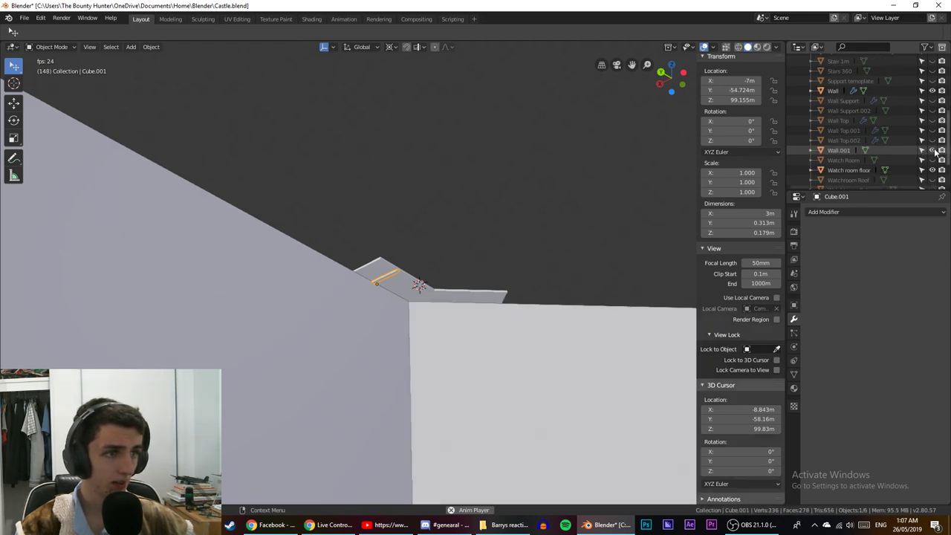
{"action": "scroll", "coordinate": [929, 163], "scroll_direction": "down", "scroll_amount": 2}
{"action": "middle_click_drag", "start_coordinate": [564, 274], "coordinate": [452, 307]}
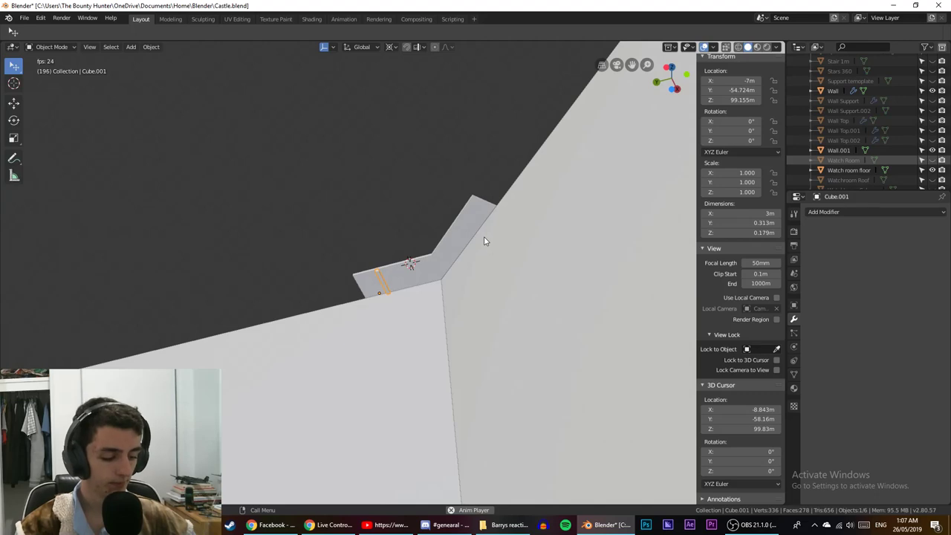
Examine how the support beam fits against the wall and the underside of the watch room floor from behind, below and above.
{"action": "key", "text": "KP_1"}
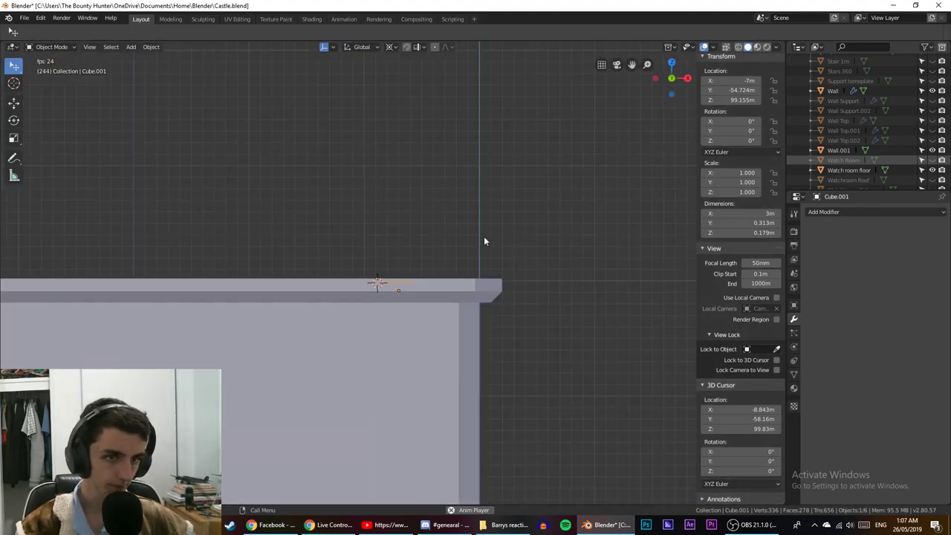
{"action": "key", "text": "ctrl+KP_1"}
{"action": "scroll", "coordinate": [490, 234], "scroll_direction": "up", "scroll_amount": 10}
{"action": "middle_click_drag", "start_coordinate": [519, 289], "coordinate": [449, 276]}
{"action": "scroll", "coordinate": [448, 274], "scroll_direction": "up", "scroll_amount": 4}
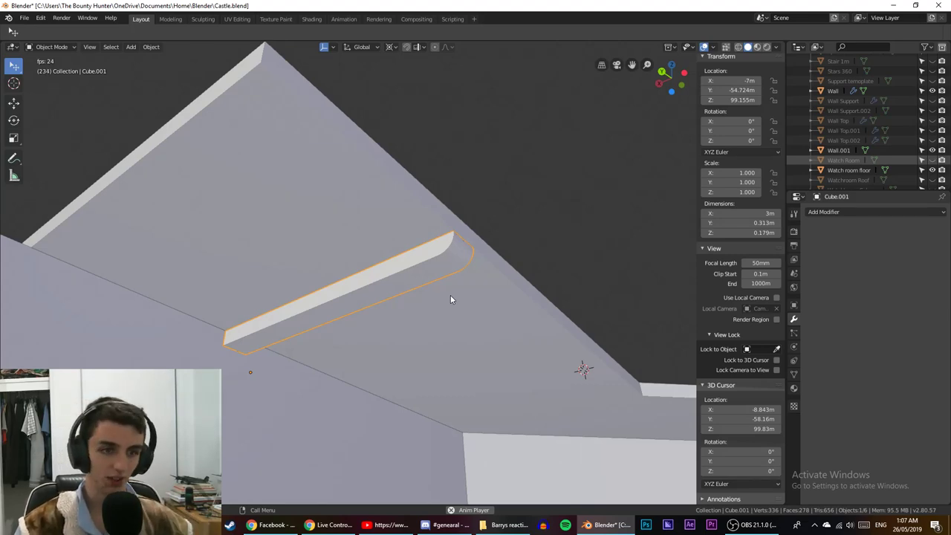
{"action": "key", "text": "ctrl+KP_1"}
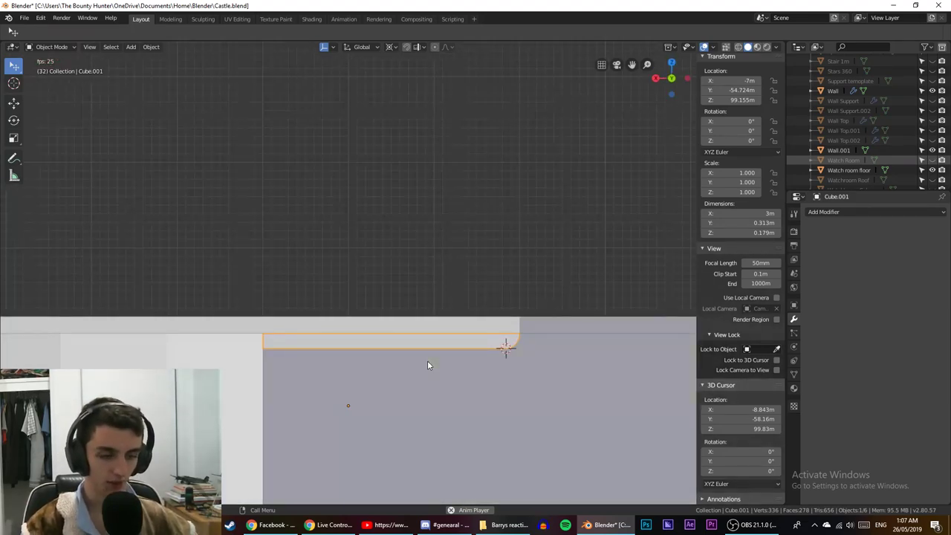
{"action": "scroll", "coordinate": [395, 330], "scroll_direction": "up", "scroll_amount": 5}
{"action": "middle_click_drag", "start_coordinate": [378, 359], "coordinate": [382, 252], "text": "shift"}
{"action": "scroll", "coordinate": [393, 268], "scroll_direction": "down", "scroll_amount": 4}
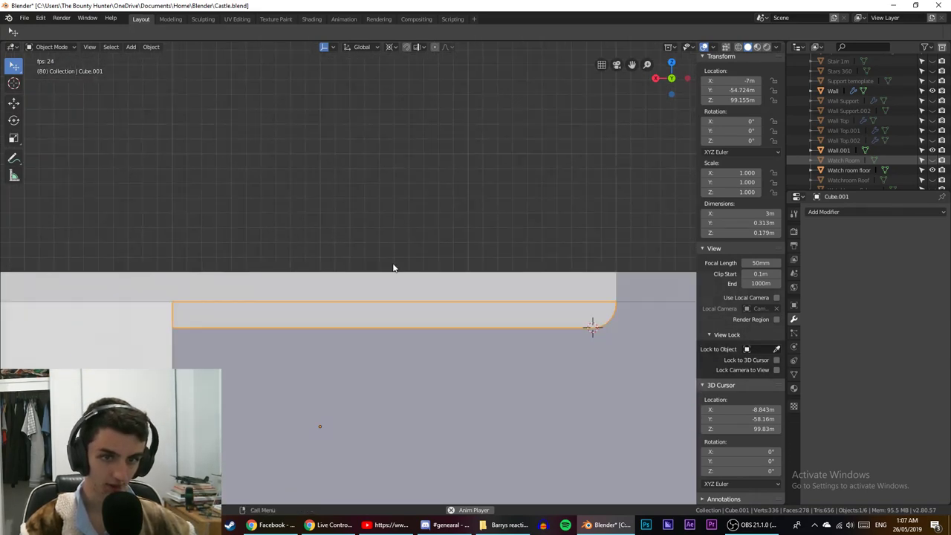
{"action": "middle_click_drag", "start_coordinate": [421, 308], "coordinate": [325, 304], "text": "shift"}
{"action": "scroll", "coordinate": [364, 305], "scroll_direction": "up", "scroll_amount": 1}
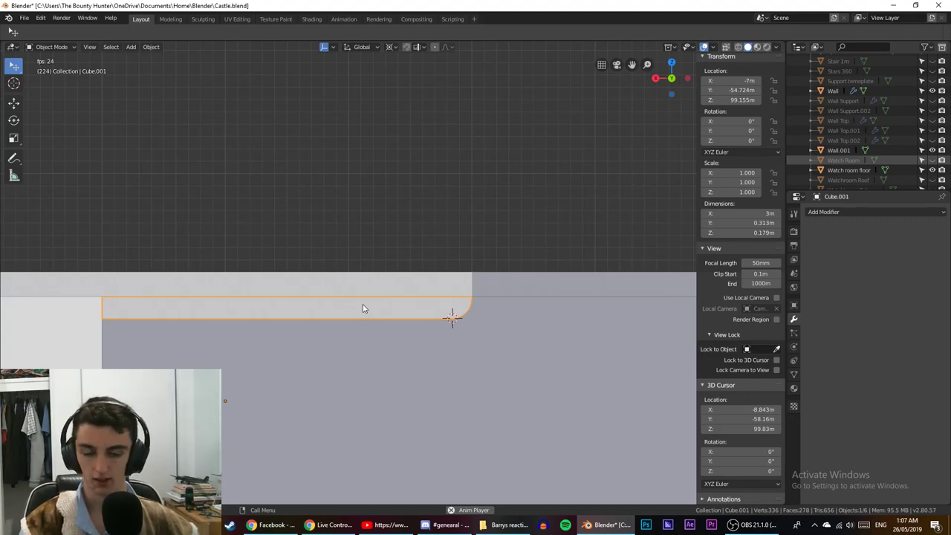
{"action": "middle_click_drag", "start_coordinate": [359, 310], "coordinate": [240, 300]}
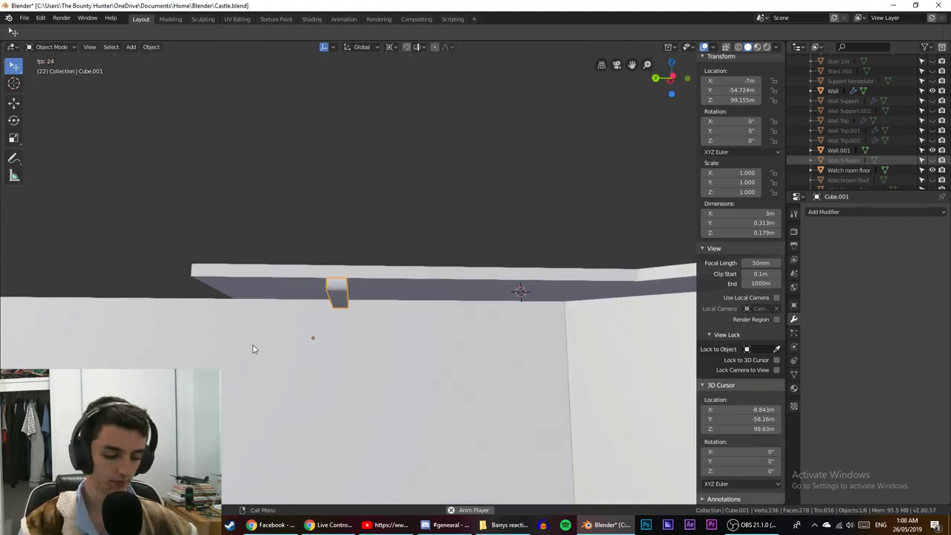
{"action": "key", "text": "KP_7"}
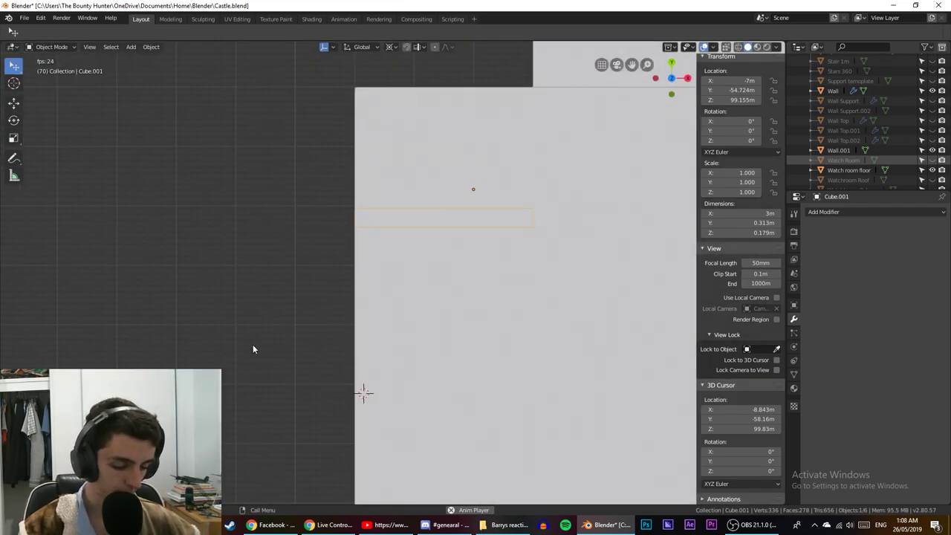
{"action": "key", "text": "KP_1"}
{"action": "key", "text": "KP_3"}
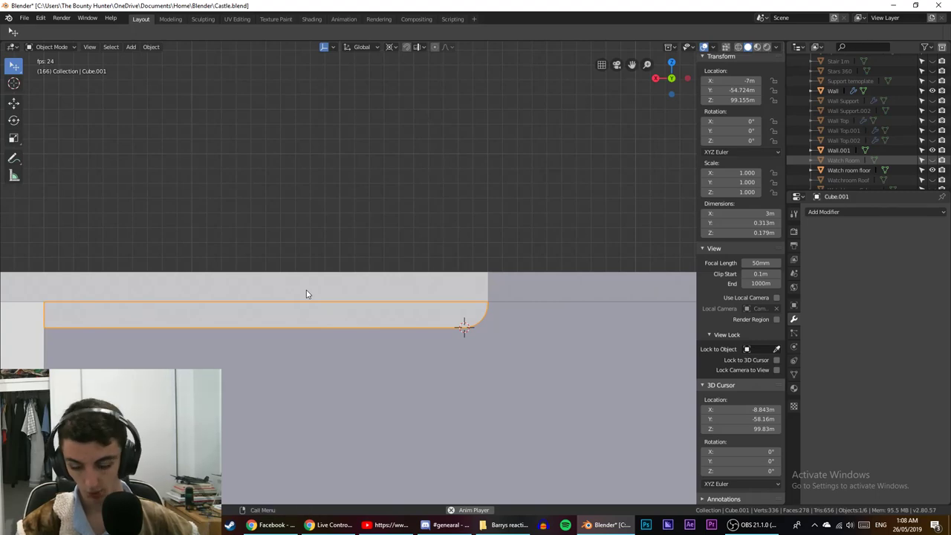
Duplicate the Cube.001 support beam in place, leaving the copy exactly over the original.
{"action": "key", "text": "shift+d"}
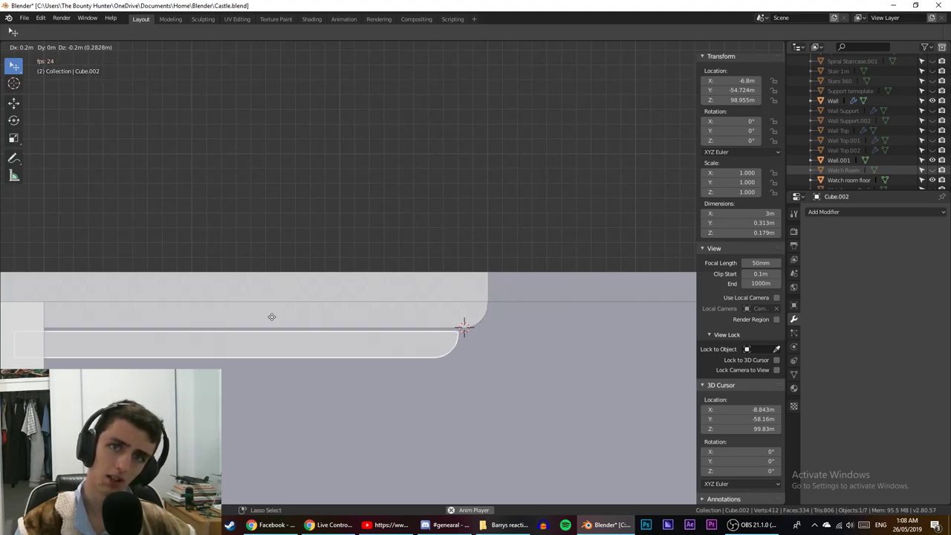
{"action": "right_click", "coordinate": [272, 318]}
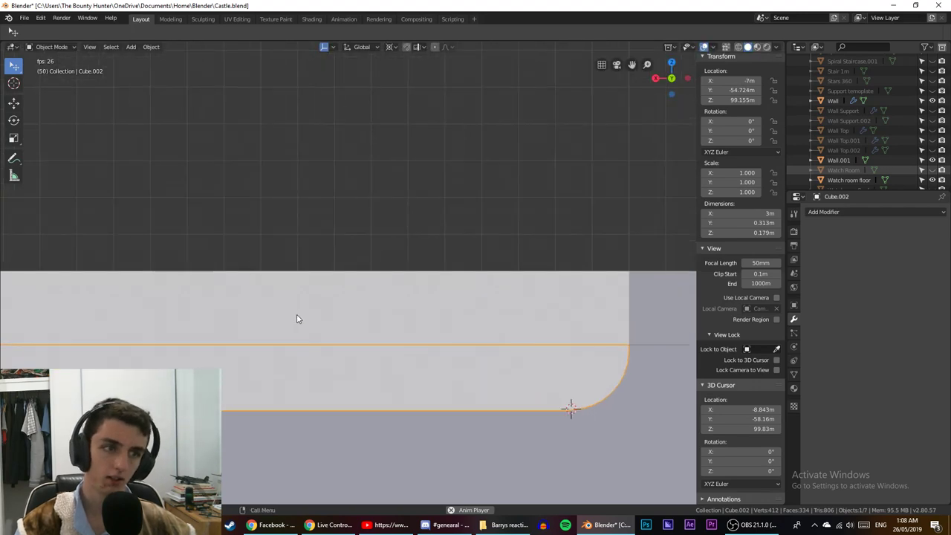
Show the model in wireframe and examine the lower corner where the beam's straight underside meets its rounded end.
{"action": "middle_click_drag", "start_coordinate": [306, 324], "coordinate": [244, 238], "text": "shift"}
{"action": "key", "text": "shift+z"}
{"action": "scroll", "coordinate": [341, 298], "scroll_direction": "up", "scroll_amount": 3}
{"action": "middle_click_drag", "start_coordinate": [434, 327], "coordinate": [276, 301], "text": "shift"}
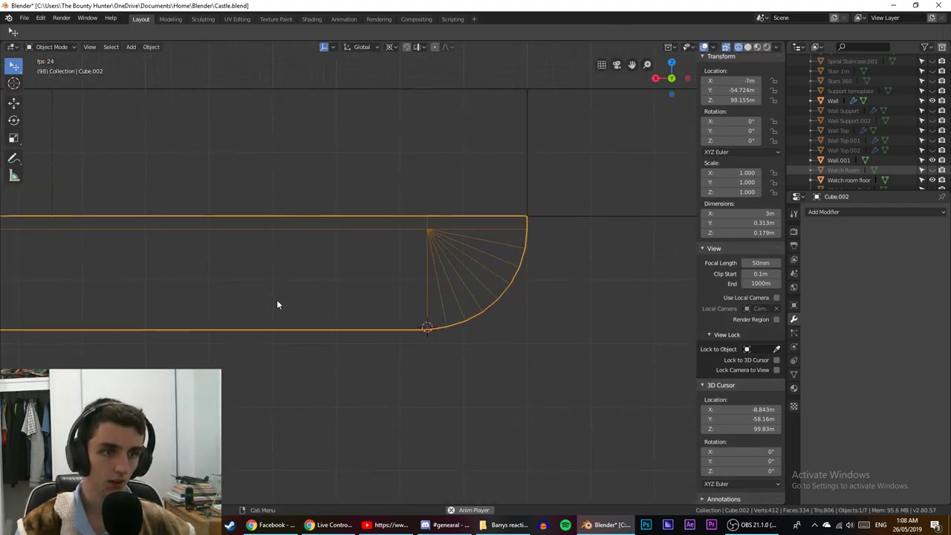
{"action": "scroll", "coordinate": [277, 299], "scroll_direction": "up", "scroll_amount": 8}
{"action": "middle_click_drag", "start_coordinate": [339, 355], "coordinate": [302, 228], "text": "shift"}
{"action": "scroll", "coordinate": [325, 312], "scroll_direction": "up", "scroll_amount": 4}
{"action": "middle_click_drag", "start_coordinate": [375, 351], "coordinate": [263, 165], "text": "shift"}
{"action": "scroll", "coordinate": [272, 185], "scroll_direction": "down", "scroll_amount": 5}
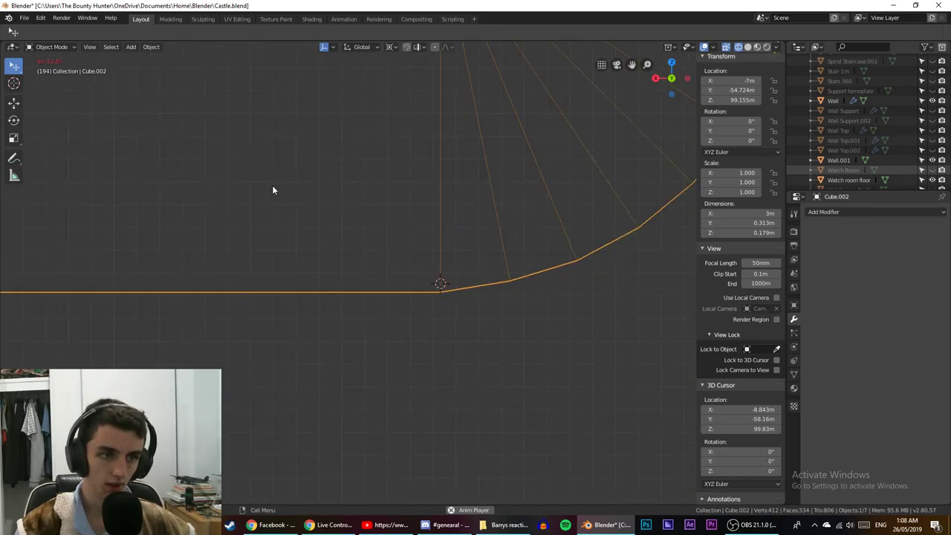
Open the duplicate beam's mesh for editing in face selection mode, inspect its side faces and clear the selection.
{"action": "key", "text": "Tab"}
{"action": "scroll", "coordinate": [275, 200], "scroll_direction": "up", "scroll_amount": 4}
{"action": "middle_click_drag", "start_coordinate": [318, 279], "coordinate": [291, 231]}
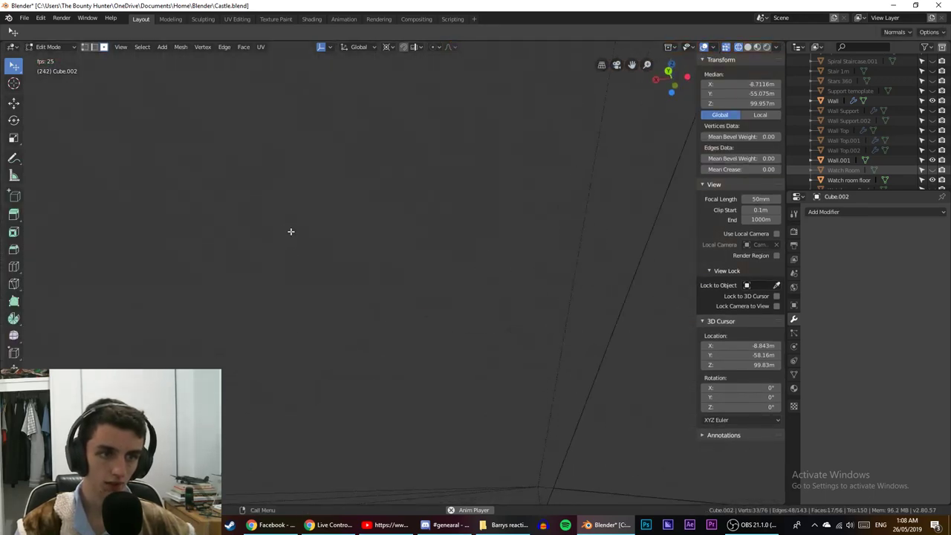
{"action": "scroll", "coordinate": [294, 234], "scroll_direction": "down", "scroll_amount": 3}
{"action": "left_click", "coordinate": [88, 48]}
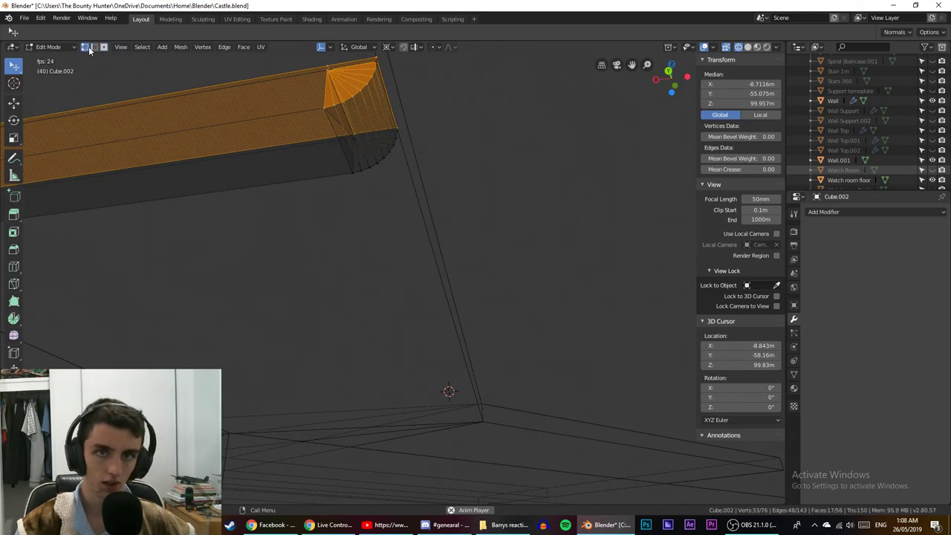
{"action": "left_click", "coordinate": [96, 47]}
{"action": "left_click", "coordinate": [104, 48]}
{"action": "key", "text": "alt+a"}
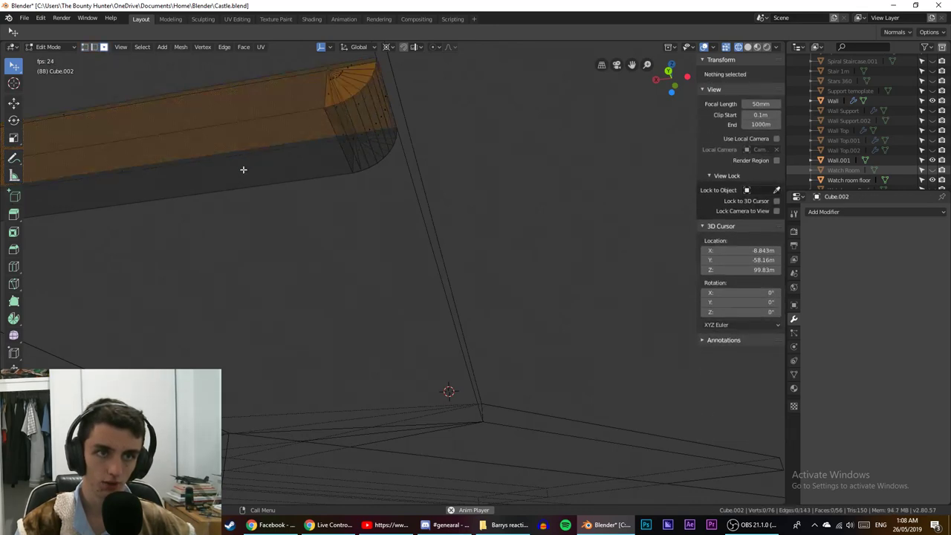
{"action": "middle_click_drag", "start_coordinate": [243, 169], "coordinate": [217, 246]}
{"action": "left_click", "coordinate": [188, 245]}
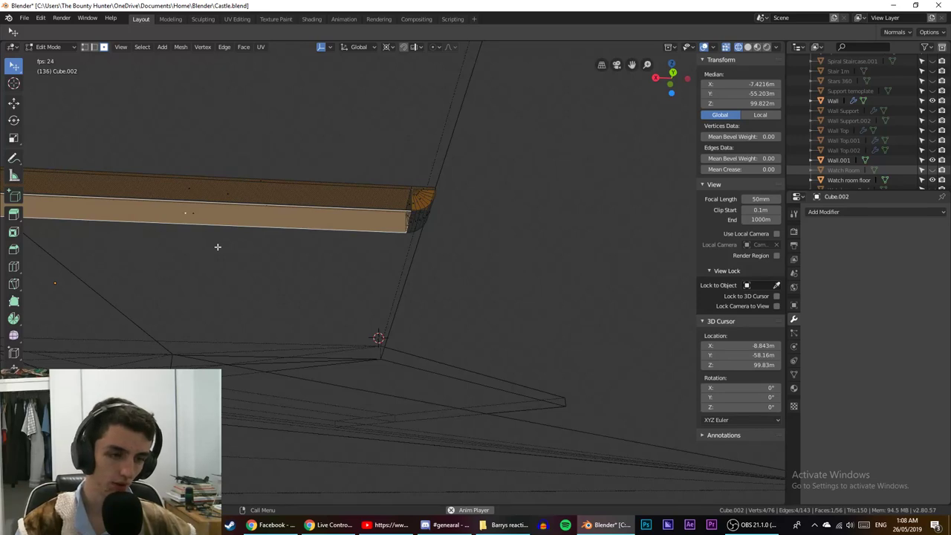
{"action": "key", "text": "alt+a"}
{"action": "middle_click_drag", "start_coordinate": [297, 344], "coordinate": [414, 287]}
{"action": "key", "text": "grave"}
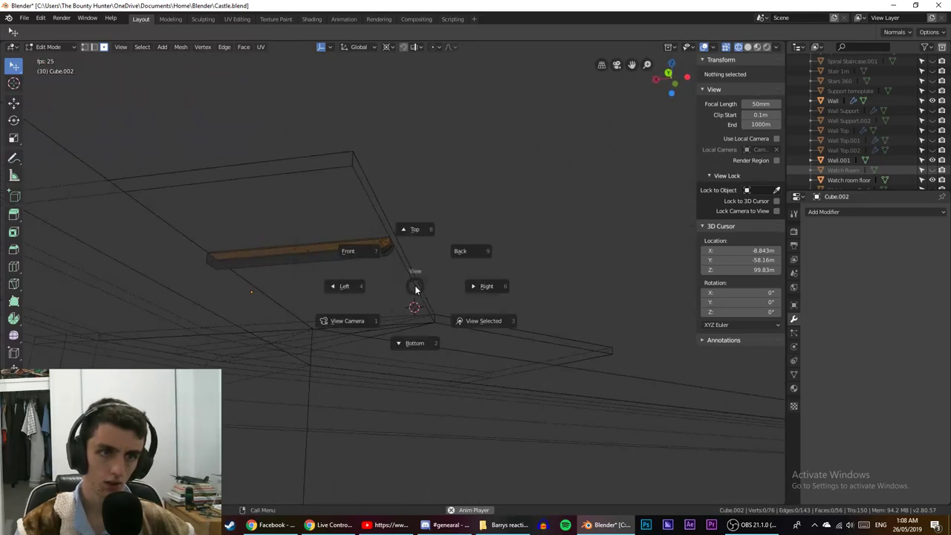
Delete the original Cube.001 beam beneath the watch room floor and select the overlapping Cube.002 copy.
{"action": "key", "text": "Tab"}
{"action": "left_click", "coordinate": [357, 255]}
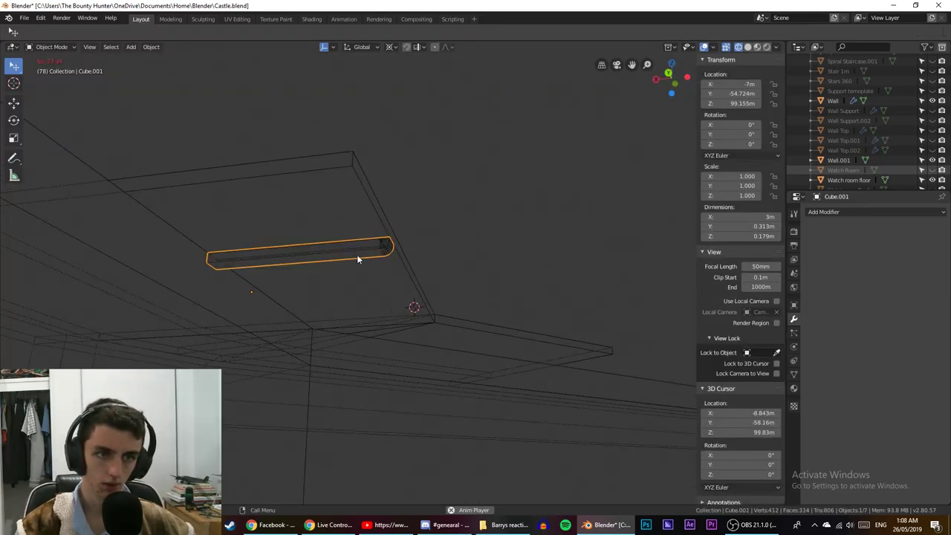
{"action": "key", "text": "x"}
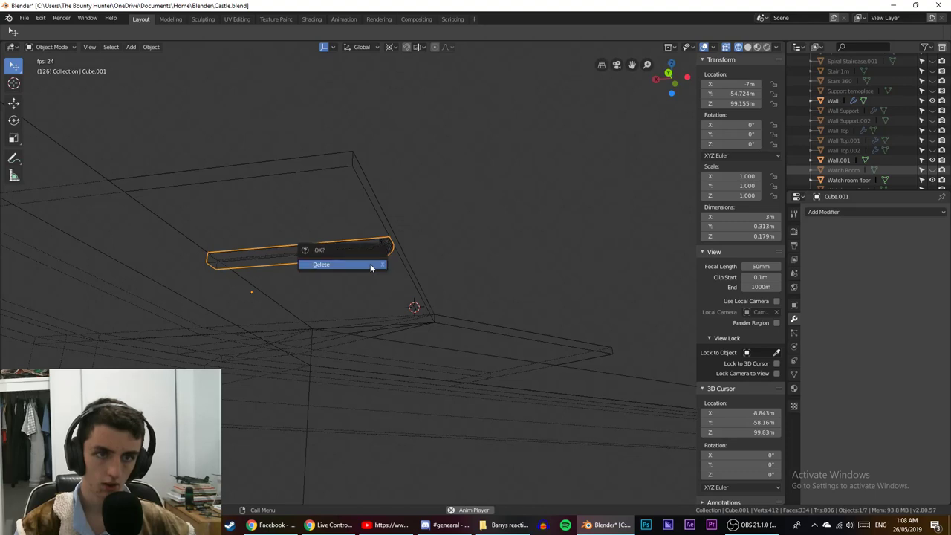
{"action": "left_click", "coordinate": [370, 264]}
{"action": "left_click", "coordinate": [377, 256]}
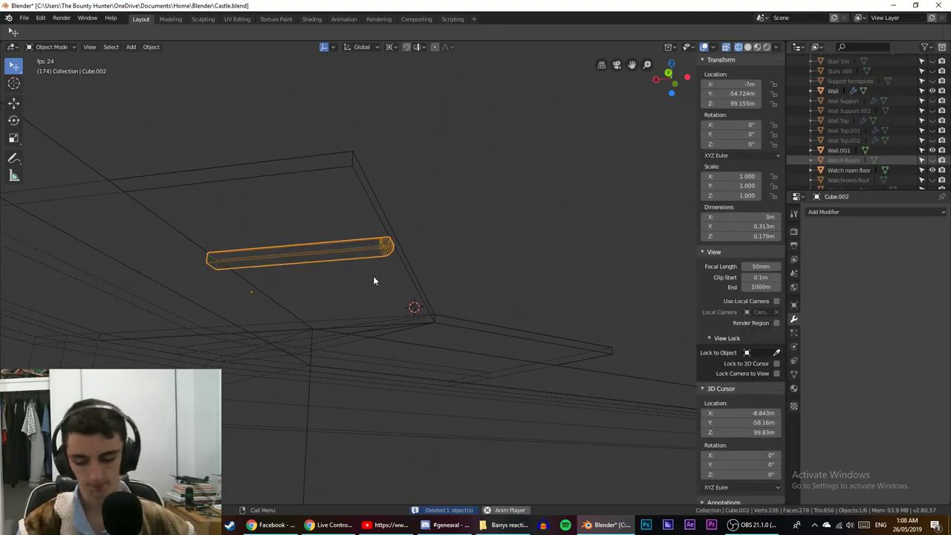
Edit the Cube.002 beam's mesh and select only its long underside face.
{"action": "scroll", "coordinate": [373, 275], "scroll_direction": "up", "scroll_amount": 2}
{"action": "key", "text": "Tab"}
{"action": "scroll", "coordinate": [373, 296], "scroll_direction": "up", "scroll_amount": 2}
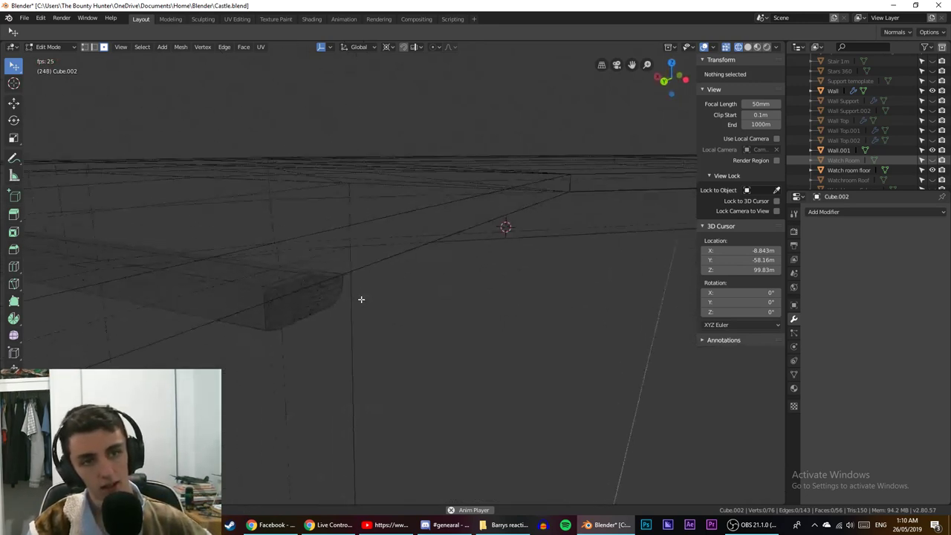
{"action": "left_click", "coordinate": [111, 255]}
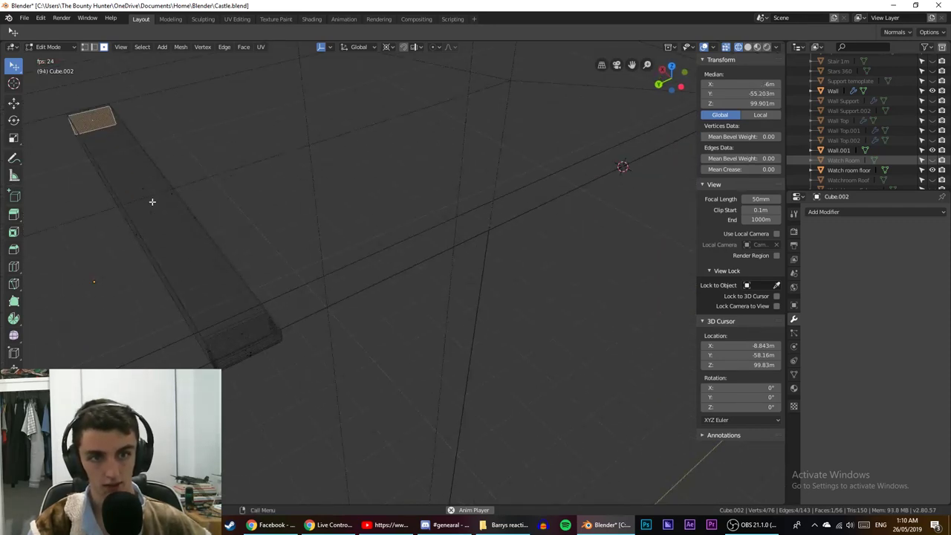
{"action": "left_click", "coordinate": [145, 197]}
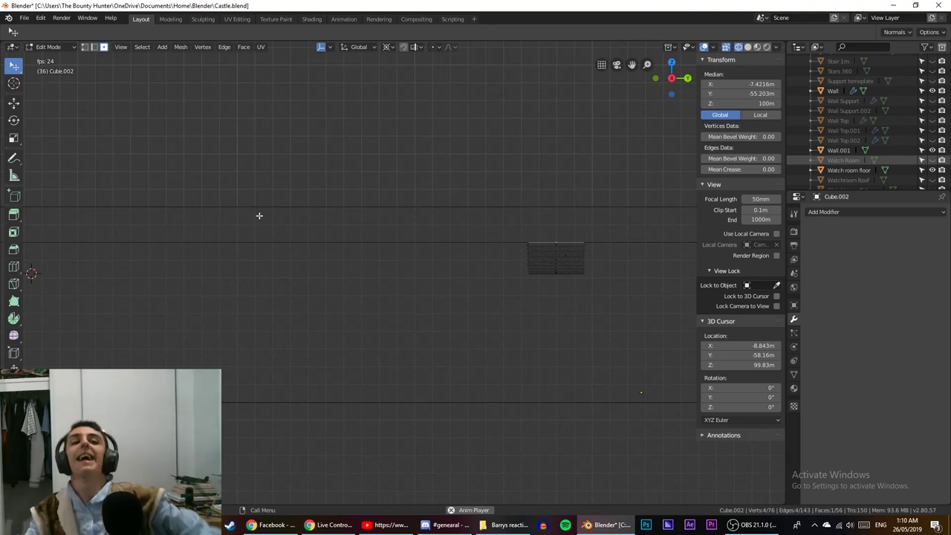
{"action": "middle_click_drag", "start_coordinate": [259, 215], "coordinate": [409, 215]}
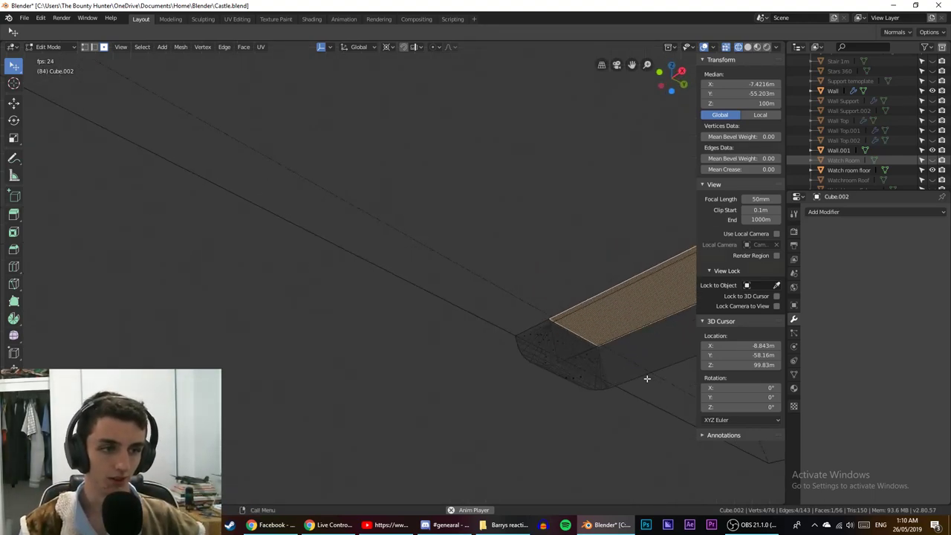
{"action": "middle_click_drag", "start_coordinate": [570, 345], "coordinate": [424, 337], "text": "shift"}
{"action": "scroll", "coordinate": [563, 280], "scroll_direction": "up", "scroll_amount": 4}
{"action": "middle_click_drag", "start_coordinate": [563, 280], "coordinate": [401, 337], "text": "shift"}
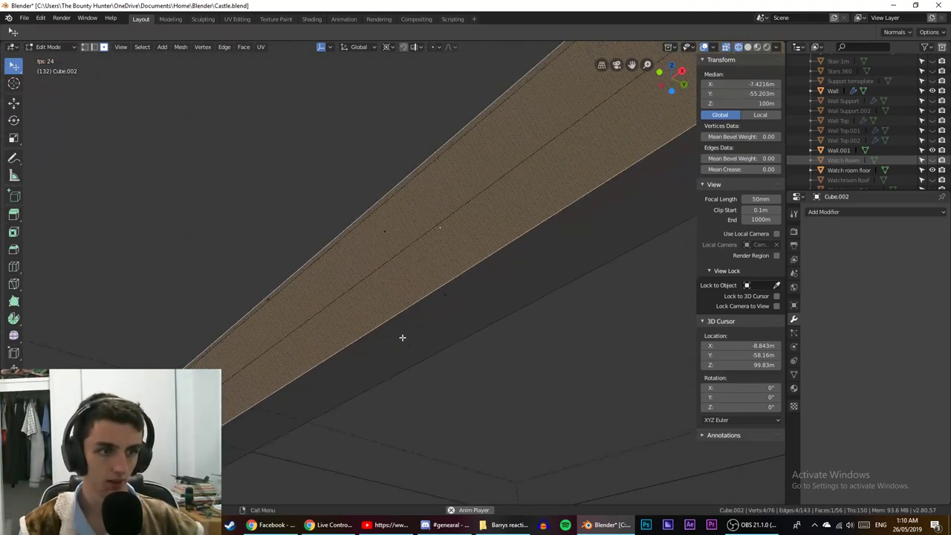
{"action": "key", "text": "alt+a"}
{"action": "left_click", "coordinate": [448, 306]}
{"action": "middle_click_drag", "start_coordinate": [448, 306], "coordinate": [535, 356]}
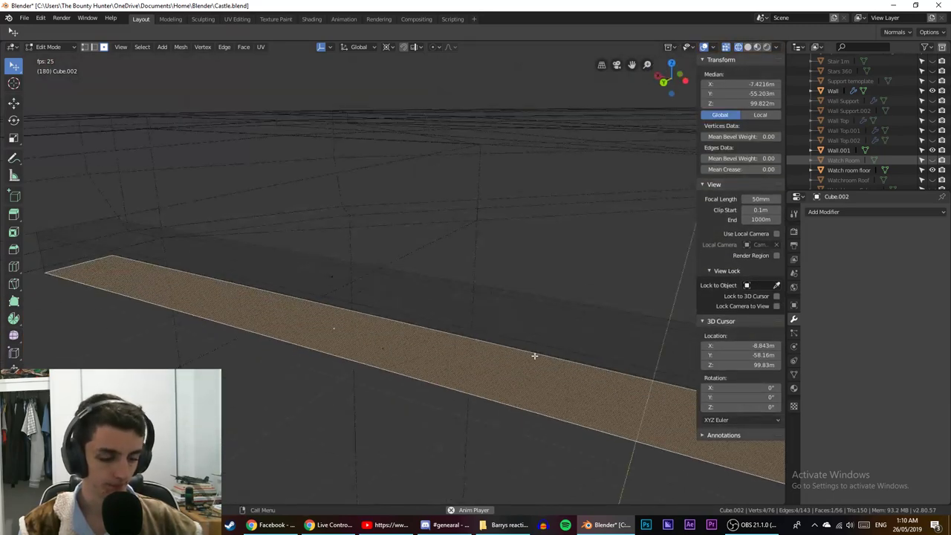
Examine the Cube.002 beam's underside face in the side, front and back views, including where it meets the rounded end.
{"action": "key", "text": "ctrl+KP_1"}
{"action": "key", "text": "KP_3"}
{"action": "key", "text": "KP_5"}
{"action": "key", "text": "KP_5"}
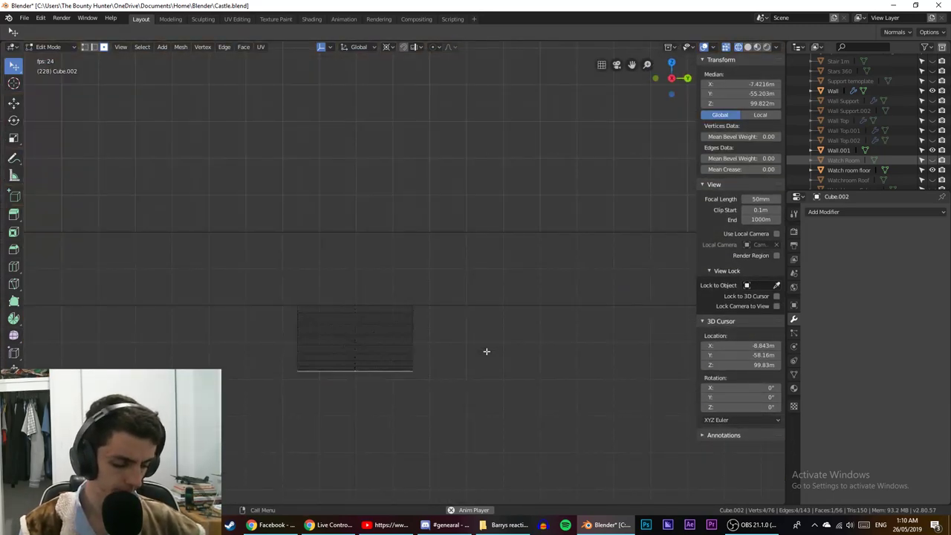
{"action": "key", "text": "KP_1"}
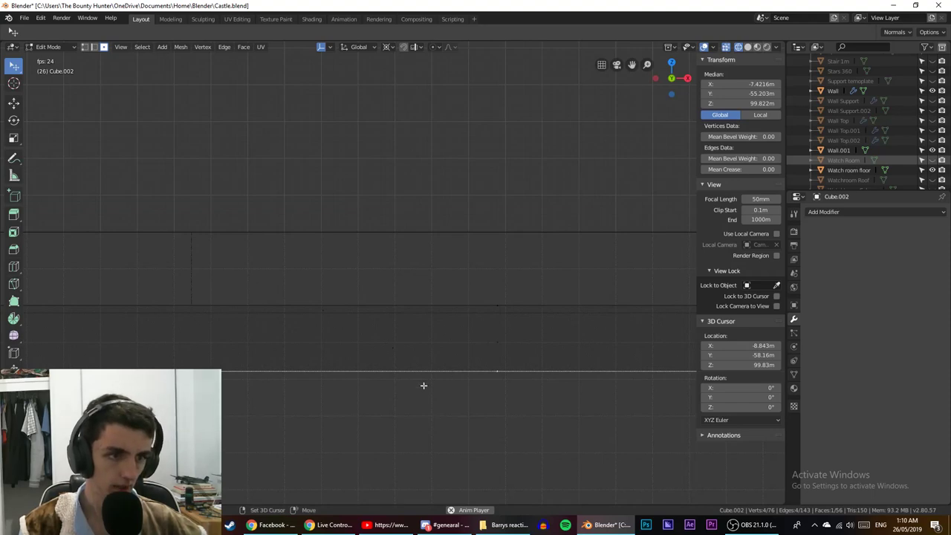
{"action": "middle_click_drag", "start_coordinate": [422, 385], "coordinate": [374, 278], "text": "shift"}
{"action": "scroll", "coordinate": [245, 332], "scroll_direction": "up", "scroll_amount": 6}
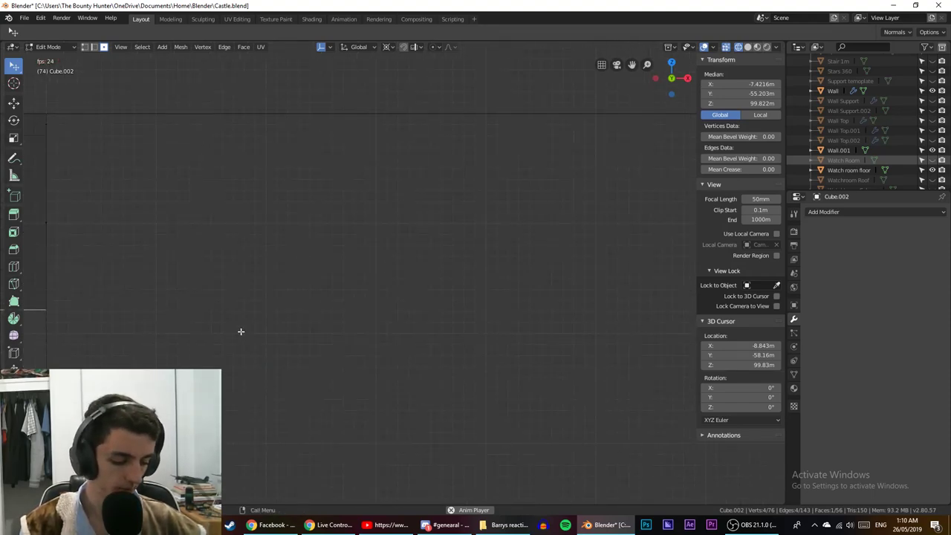
{"action": "key", "text": "ctrl+KP_1"}
{"action": "scroll", "coordinate": [263, 300], "scroll_direction": "up", "scroll_amount": 2}
{"action": "middle_click_drag", "start_coordinate": [669, 301], "coordinate": [170, 305], "text": "shift"}
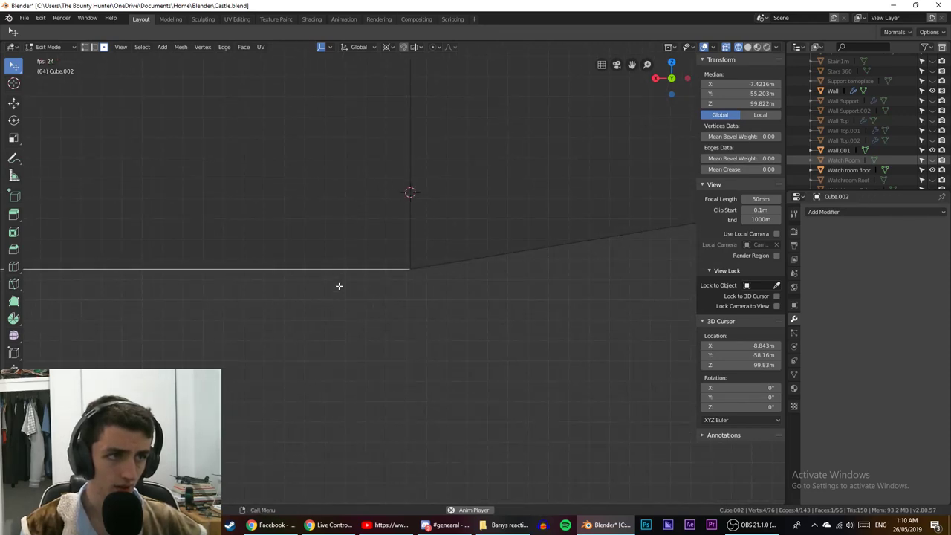
{"action": "left_click", "coordinate": [758, 93]}
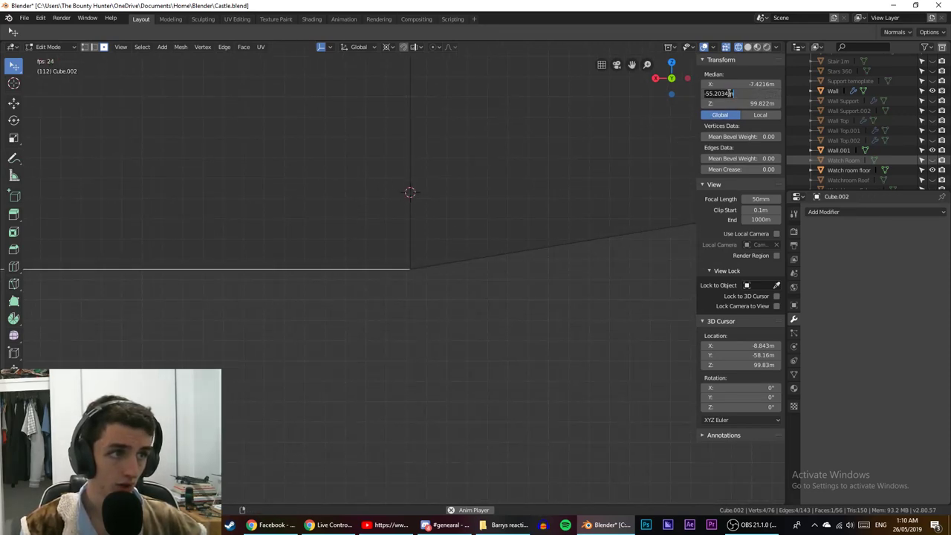
{"action": "left_click", "coordinate": [729, 94]}
{"action": "key", "text": "Return"}
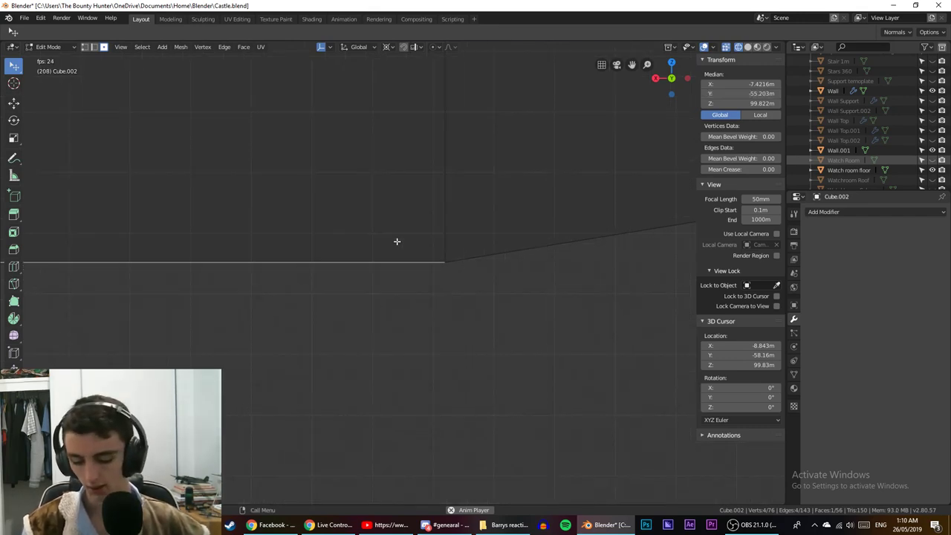
Try moving the Cube.002 beam's underside face along Z, slightly upward and by about 0.2 m downward, and undo the move.
{"action": "key", "text": "g"}
{"action": "key", "text": "z"}
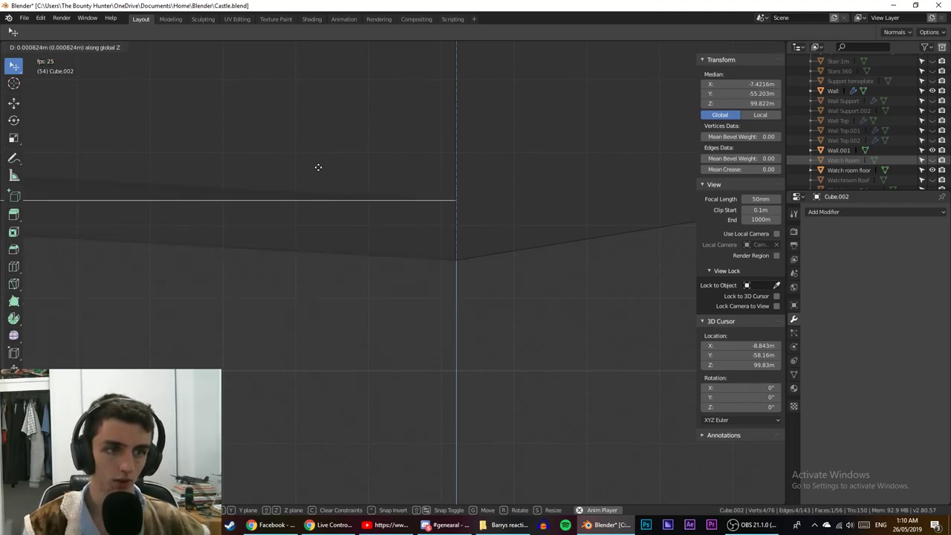
{"action": "left_click", "coordinate": [375, 172]}
{"action": "middle_click_drag", "start_coordinate": [410, 329], "coordinate": [541, 425]}
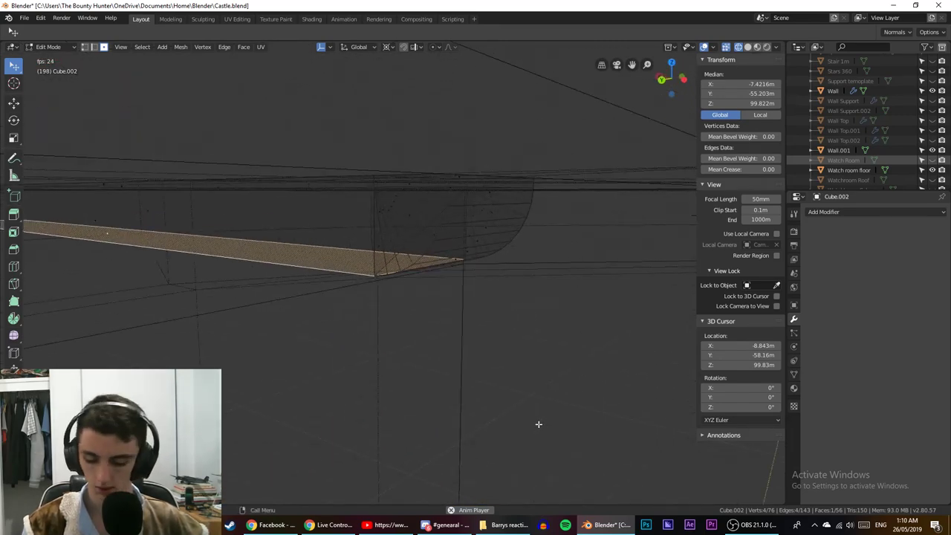
{"action": "key", "text": "g"}
{"action": "key", "text": "z"}
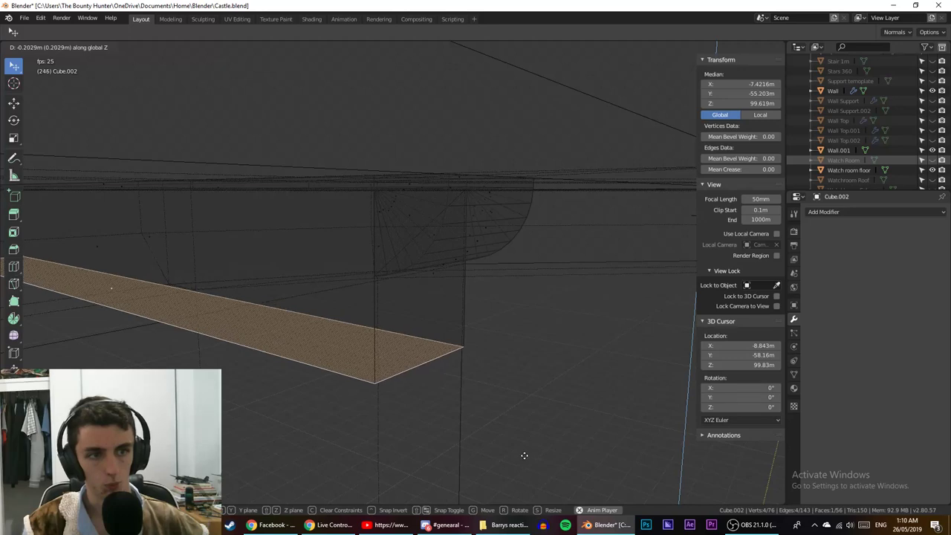
{"action": "left_click", "coordinate": [495, 416]}
{"action": "key", "text": "alt+a"}
{"action": "key", "text": "ctrl+z"}
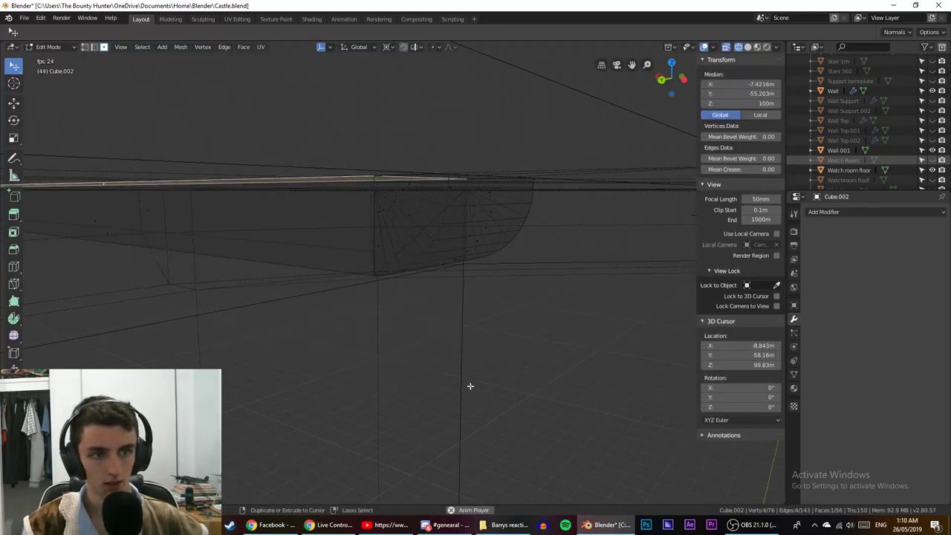
Undo the edits back past the deletion of Cube.001, and try moving the overlapping beams apart.
{"action": "middle_click_drag", "start_coordinate": [469, 385], "coordinate": [363, 291]}
{"action": "key", "text": "ctrl+z"}
{"action": "key", "text": "ctrl+z"}
{"action": "key", "text": "ctrl+z"}
{"action": "key", "text": "ctrl+z"}
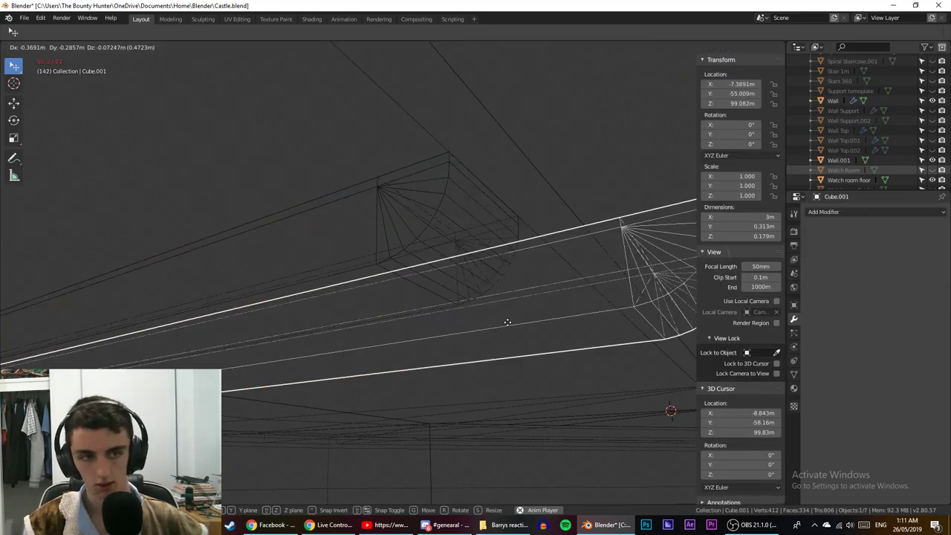
{"action": "left_click", "coordinate": [359, 285]}
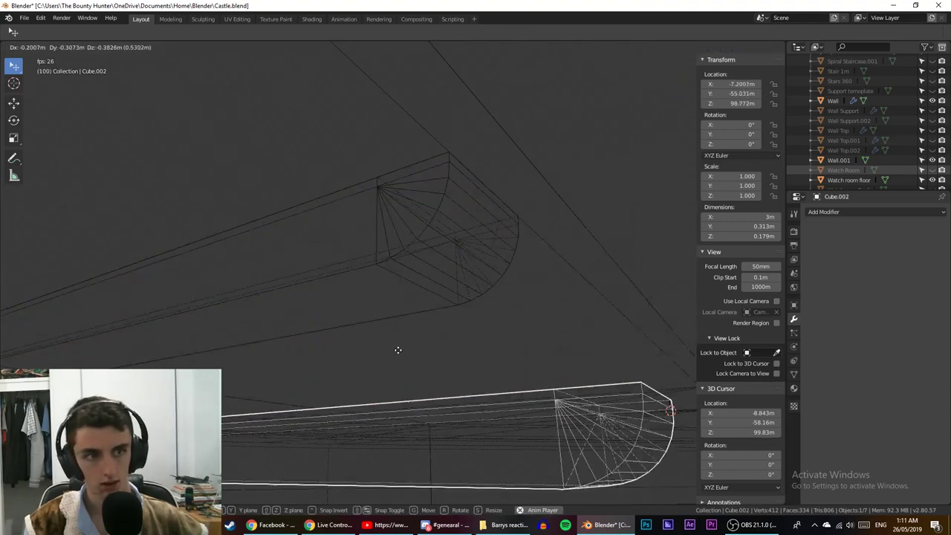
{"action": "key", "text": "ctrl+z"}
{"action": "key", "text": "ctrl+z"}
{"action": "key", "text": "ctrl+z"}
{"action": "key", "text": "ctrl+z"}
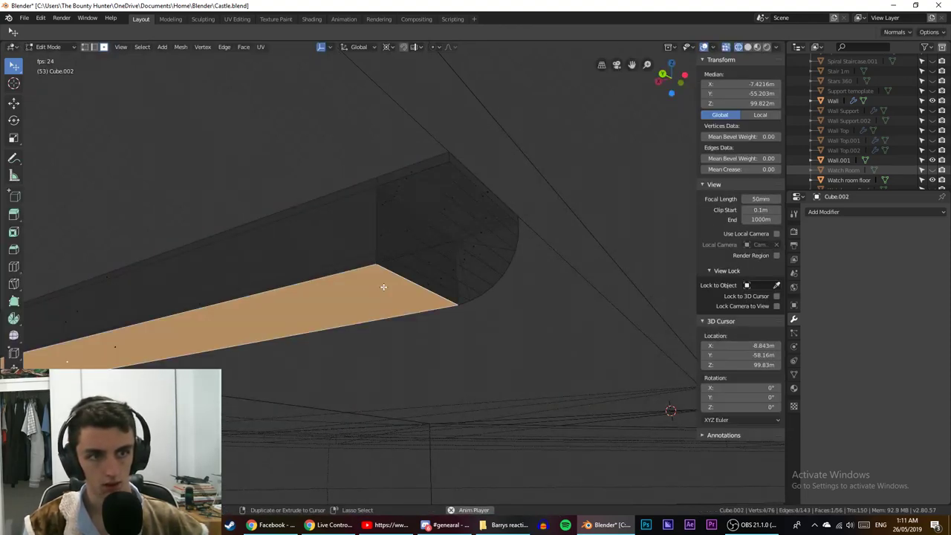
Leave the Cube.002 mesh and undo back past the beam duplication and the showing of Wall.001.
{"action": "key", "text": "2"}
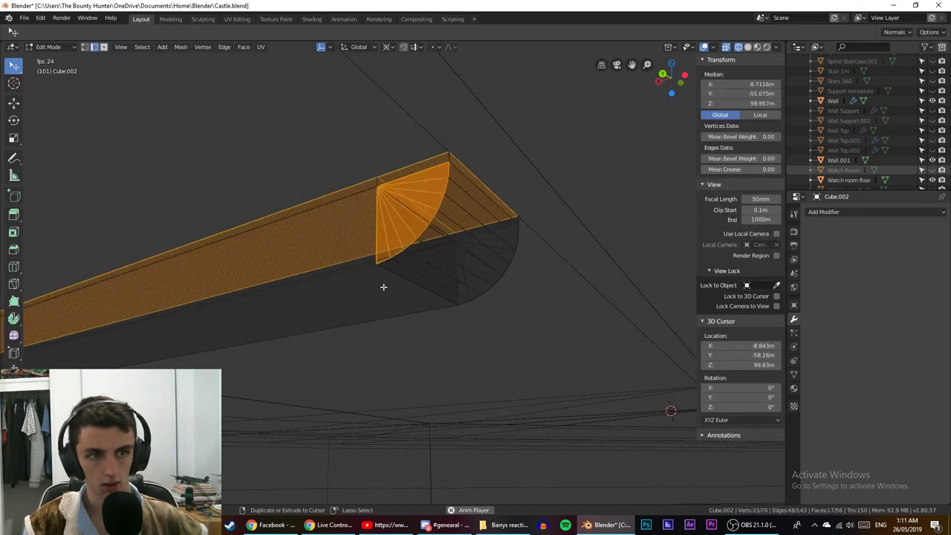
{"action": "key", "text": "1"}
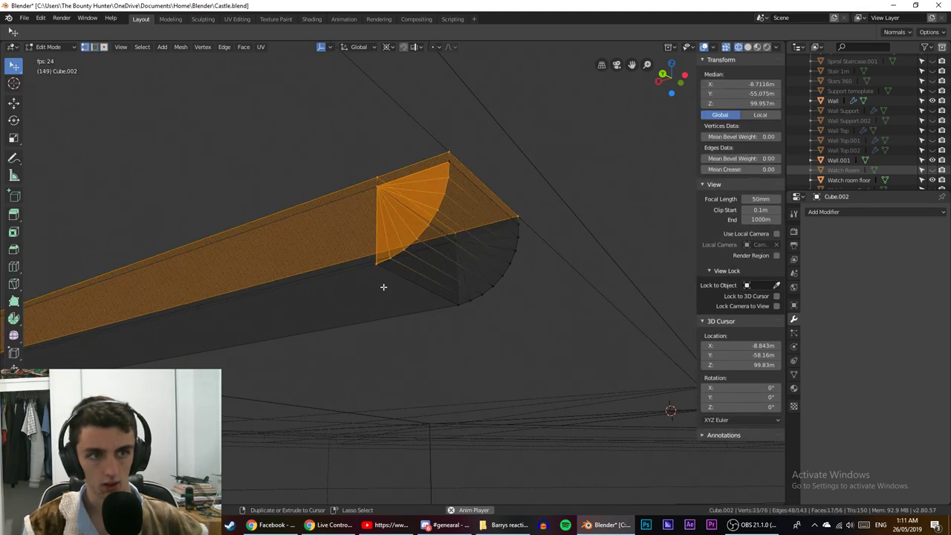
{"action": "key", "text": "3"}
{"action": "key", "text": "Tab"}
{"action": "key", "text": "shift+z"}
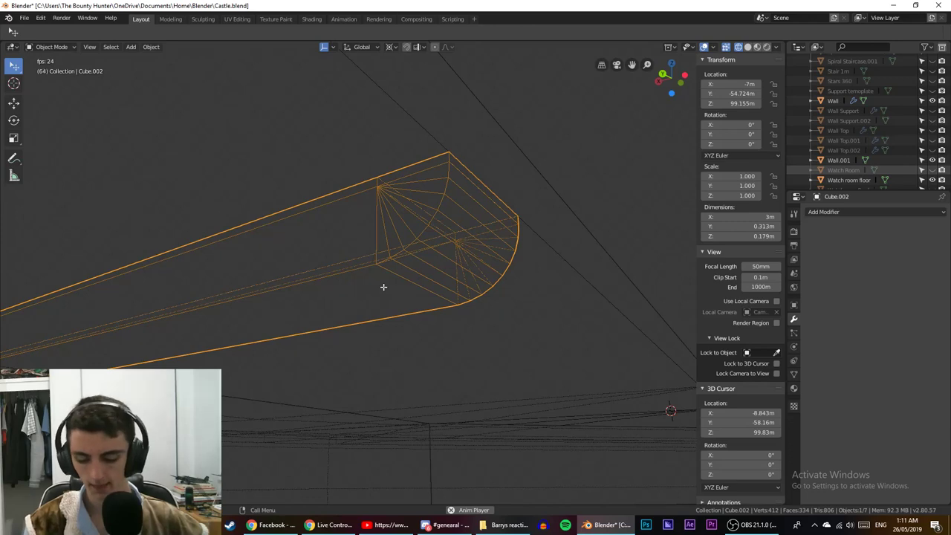
{"action": "key", "text": "ctrl+z"}
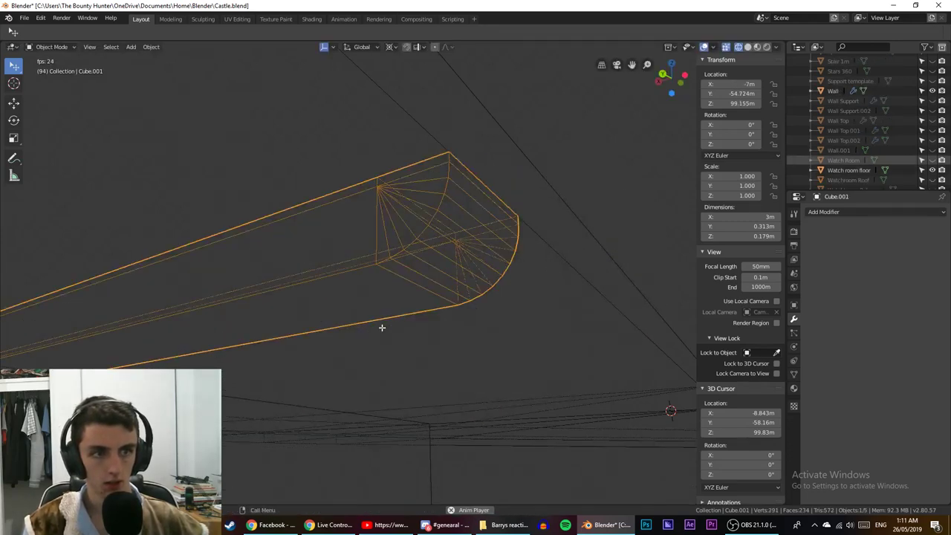
Try moving the Cube.001 beam freely and examine where it sits beneath the watch room floor.
{"action": "key", "text": "ctrl+z"}
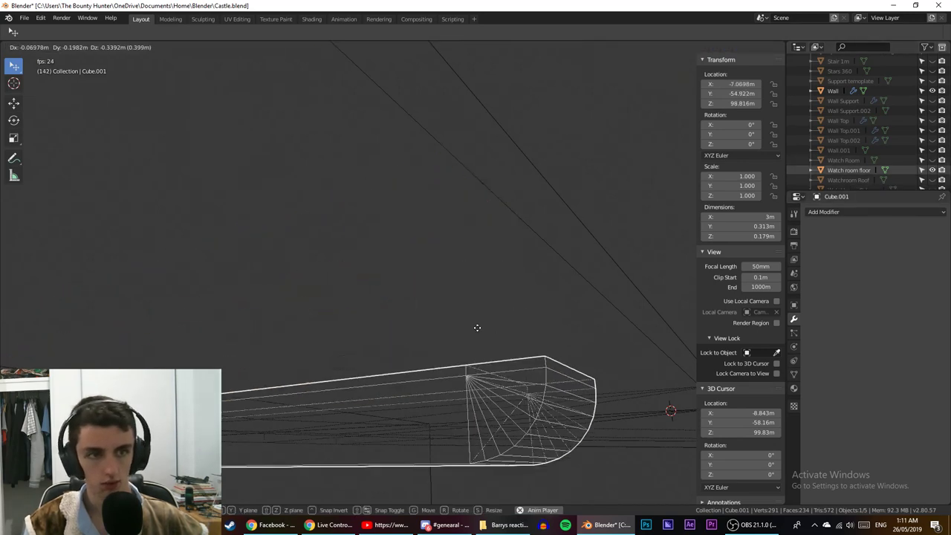
{"action": "scroll", "coordinate": [437, 288], "scroll_direction": "down", "scroll_amount": 8}
{"action": "middle_click_drag", "start_coordinate": [431, 300], "coordinate": [304, 397]}
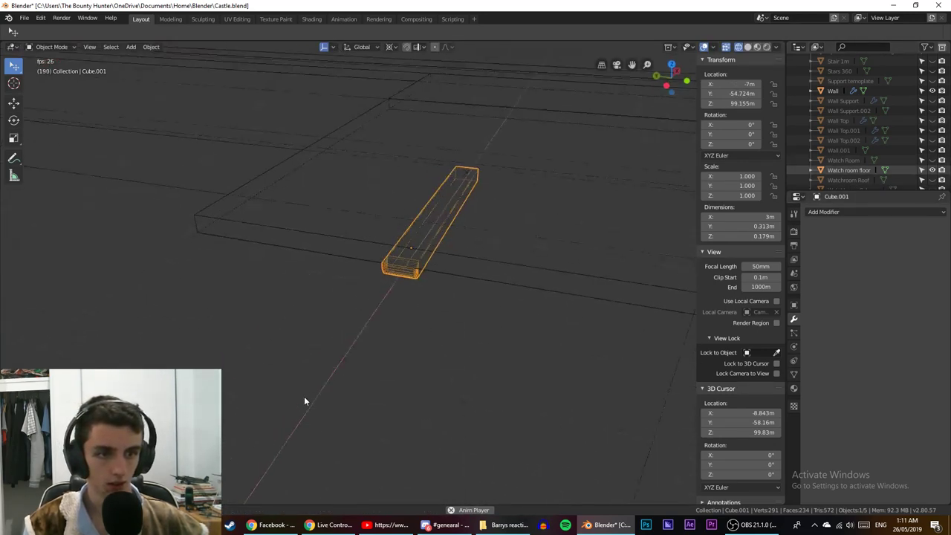
{"action": "scroll", "coordinate": [330, 364], "scroll_direction": "down", "scroll_amount": 9}
{"action": "middle_click_drag", "start_coordinate": [336, 366], "coordinate": [476, 312]}
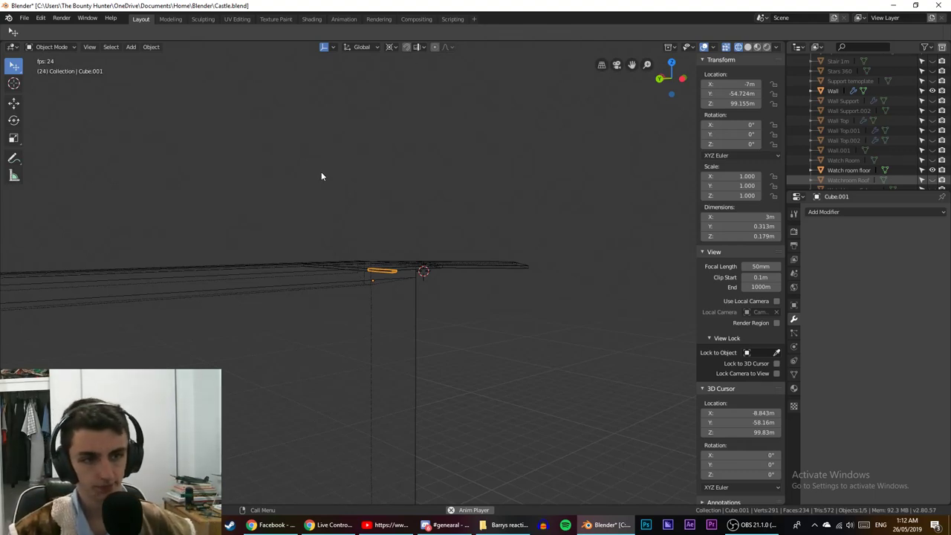
Open the Cube.001 beam's mesh for editing and try moving its long side face freely.
{"action": "scroll", "coordinate": [318, 173], "scroll_direction": "up", "scroll_amount": 9}
{"action": "middle_click_drag", "start_coordinate": [330, 181], "coordinate": [406, 151]}
{"action": "scroll", "coordinate": [372, 230], "scroll_direction": "up", "scroll_amount": 5}
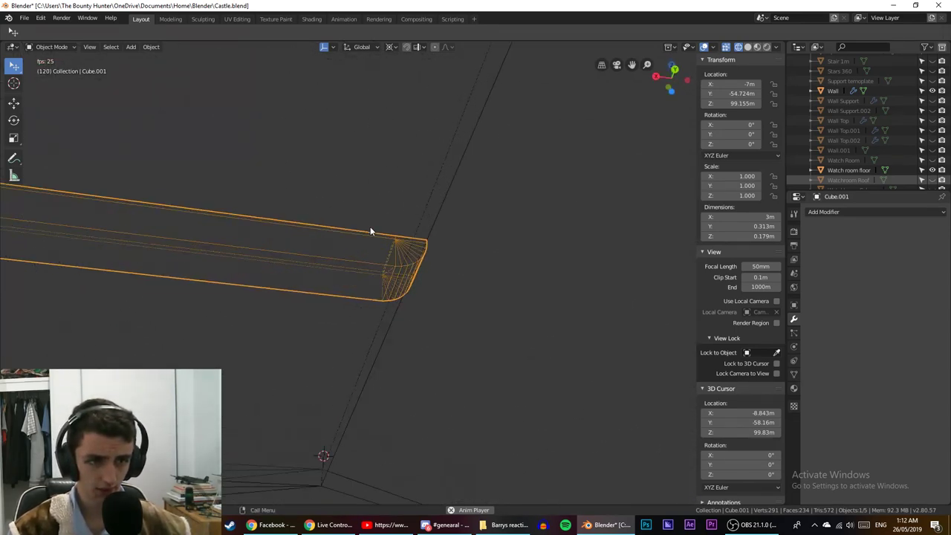
{"action": "key", "text": "Tab"}
{"action": "left_click", "coordinate": [137, 290]}
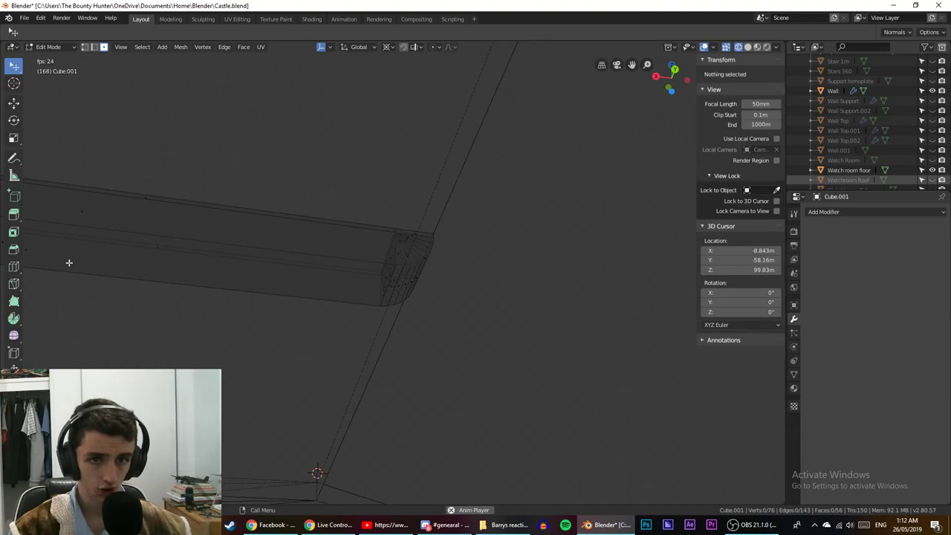
{"action": "left_click", "coordinate": [82, 260]}
{"action": "key", "text": "g"}
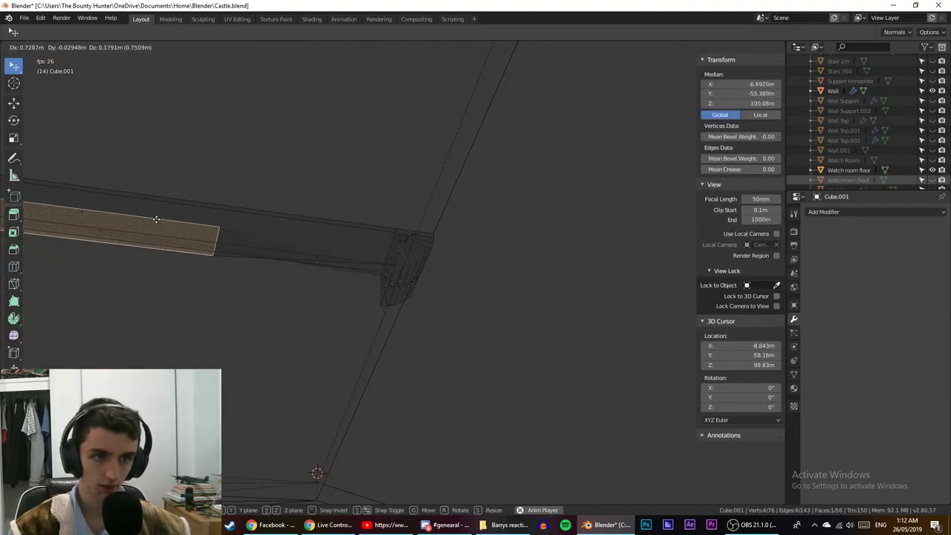
{"action": "right_click", "coordinate": [191, 277]}
Try moving the beam's underside face freely, and clear the face selection.
{"action": "middle_click_drag", "start_coordinate": [191, 276], "coordinate": [214, 308]}
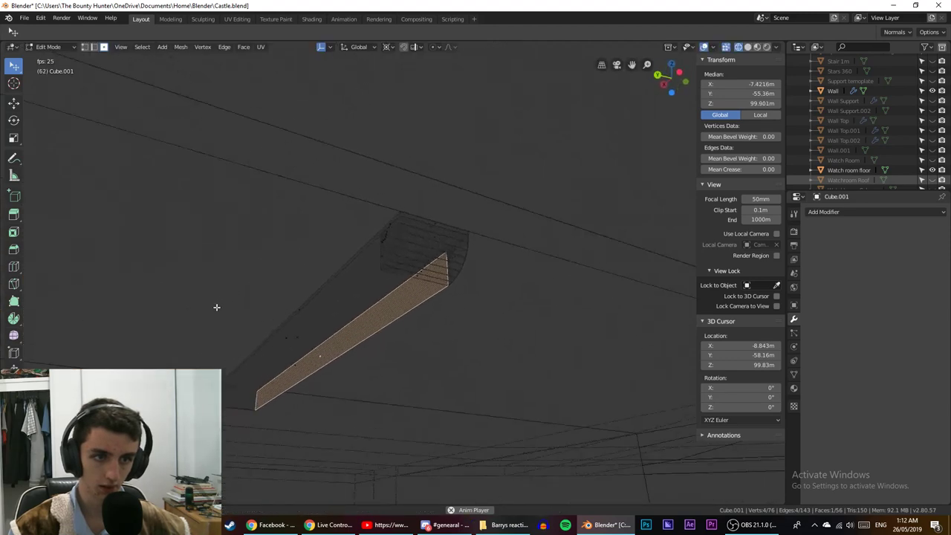
{"action": "middle_click_drag", "start_coordinate": [301, 360], "coordinate": [478, 333]}
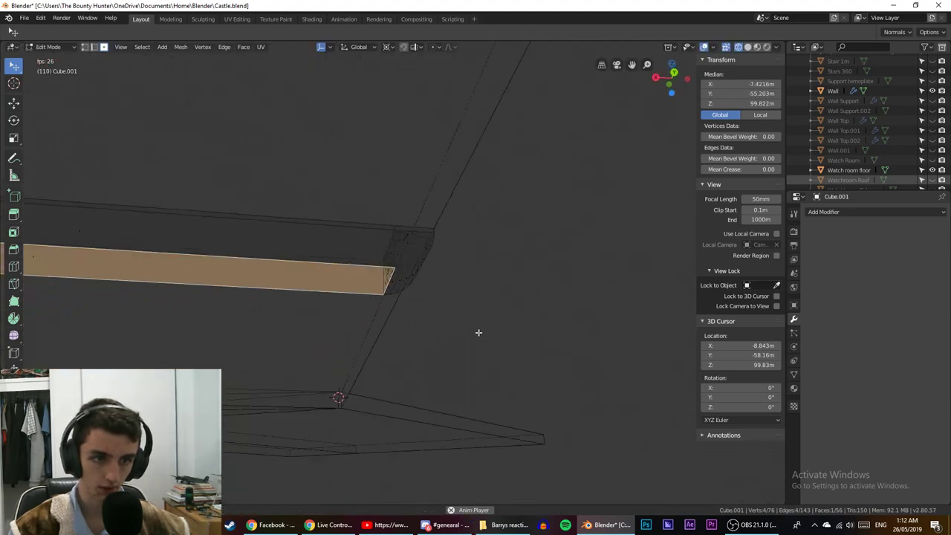
{"action": "key", "text": "g"}
{"action": "left_click", "coordinate": [367, 384]}
{"action": "middle_click_drag", "start_coordinate": [367, 384], "coordinate": [351, 264]}
{"action": "key", "text": "alt+a"}
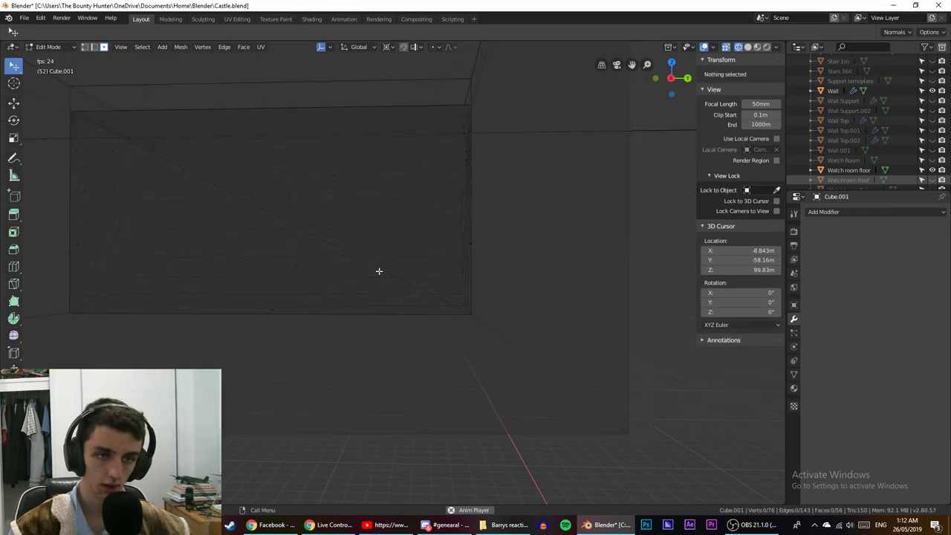
Try merging the two triangular faces inside the beam's rounded end at their center, and undo the merge.
{"action": "left_click", "coordinate": [345, 145]}
{"action": "middle_click_drag", "start_coordinate": [345, 146], "coordinate": [374, 171]}
{"action": "left_click", "coordinate": [333, 217]}
{"action": "left_click", "coordinate": [303, 227], "text": "shift"}
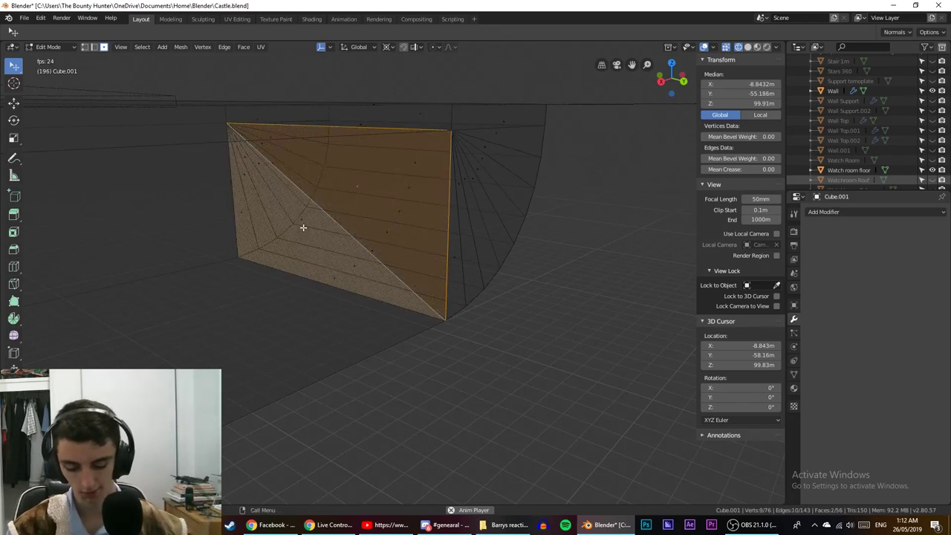
{"action": "key", "text": "alt+m"}
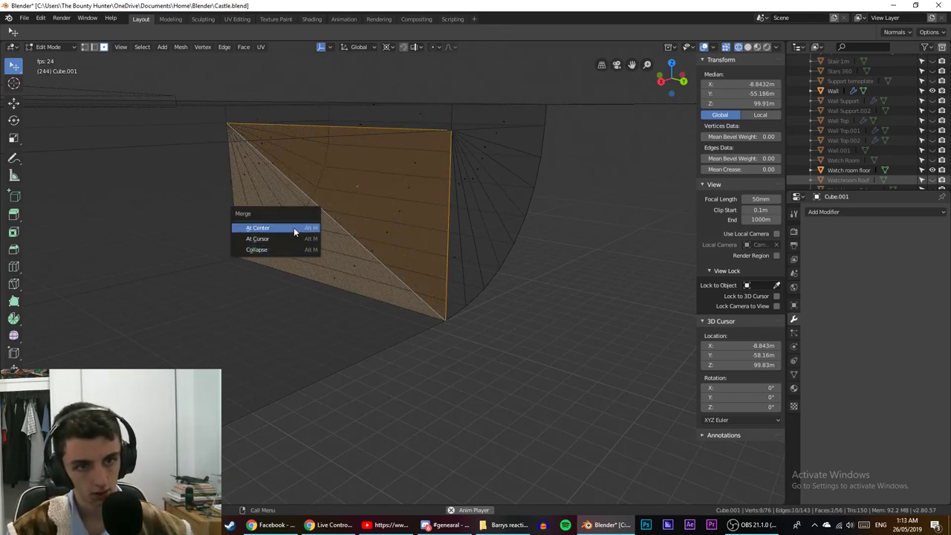
{"action": "left_click", "coordinate": [294, 227]}
{"action": "key", "text": "ctrl+z"}
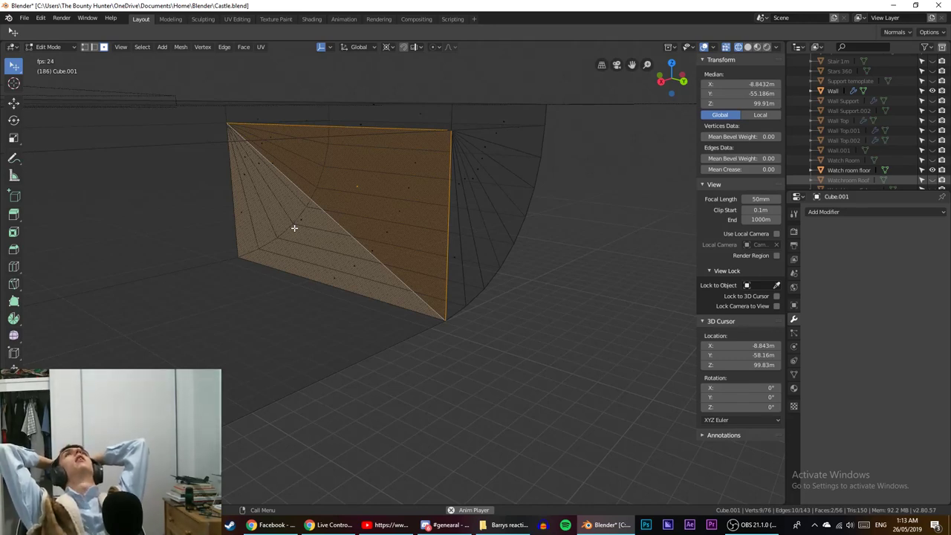
Leave the mesh and duplicate the beam in the back view, offsetting the copy about 0.16 m along X and 0.18 m downward.
{"action": "key", "text": "Tab"}
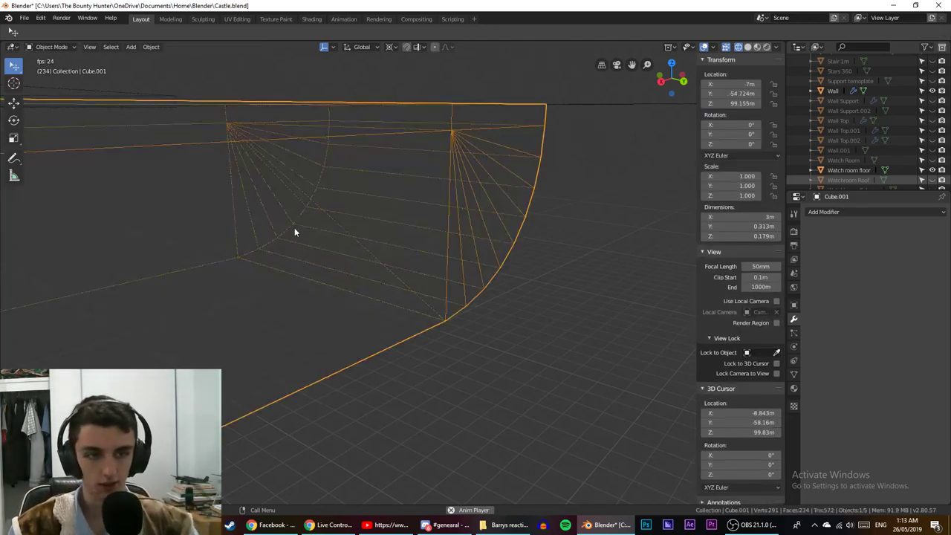
{"action": "key", "text": "KP_1"}
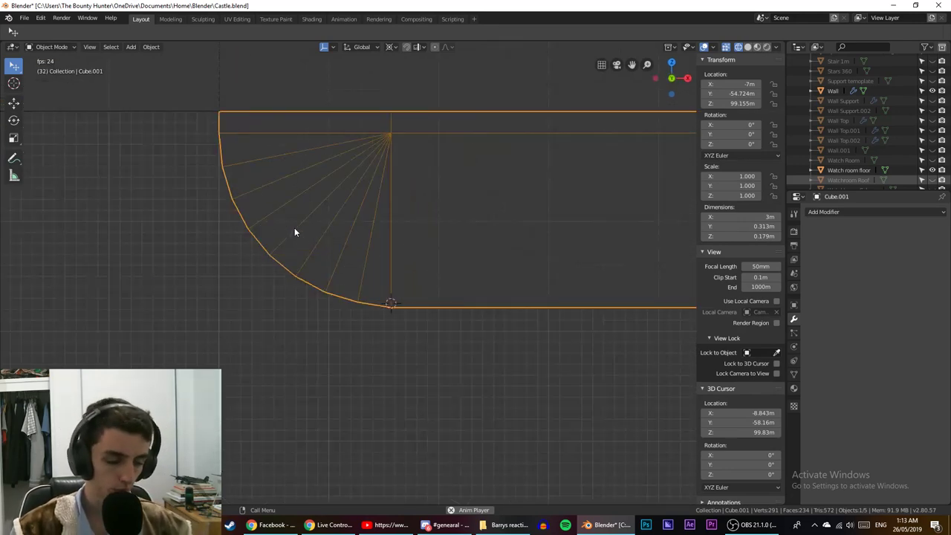
{"action": "key", "text": "ctrl+KP_1"}
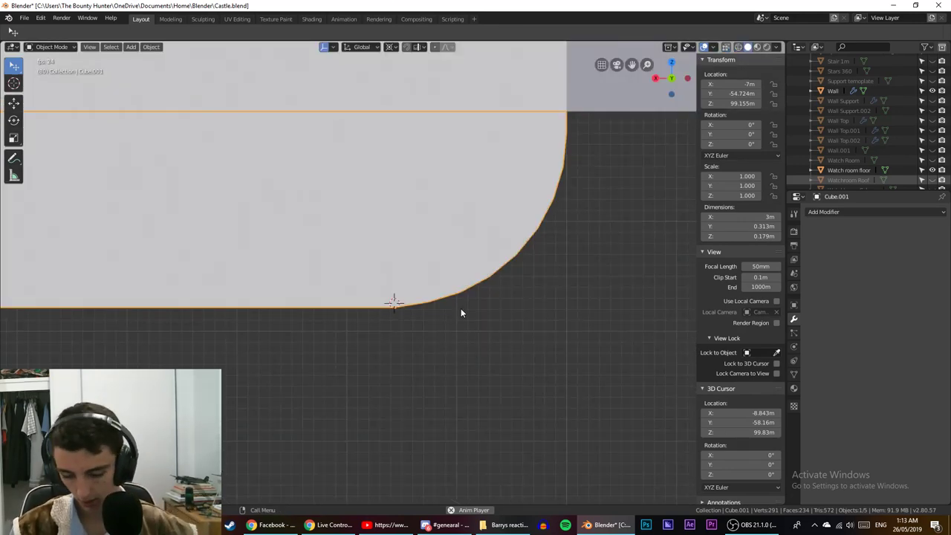
{"action": "key", "text": "shift+d"}
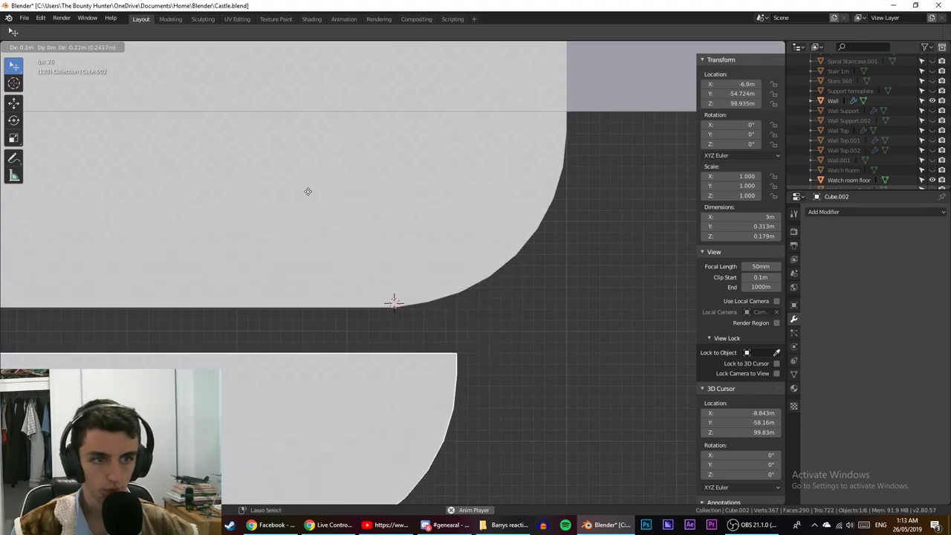
{"action": "left_click", "coordinate": [259, 149]}
Move the duplicated beam so its top outer corner meets the point where the upper beam's underside begins to curve.
{"action": "scroll", "coordinate": [305, 160], "scroll_direction": "up", "scroll_amount": 6}
{"action": "middle_click_drag", "start_coordinate": [367, 178], "coordinate": [388, 117], "text": "shift"}
{"action": "scroll", "coordinate": [389, 130], "scroll_direction": "up", "scroll_amount": 4}
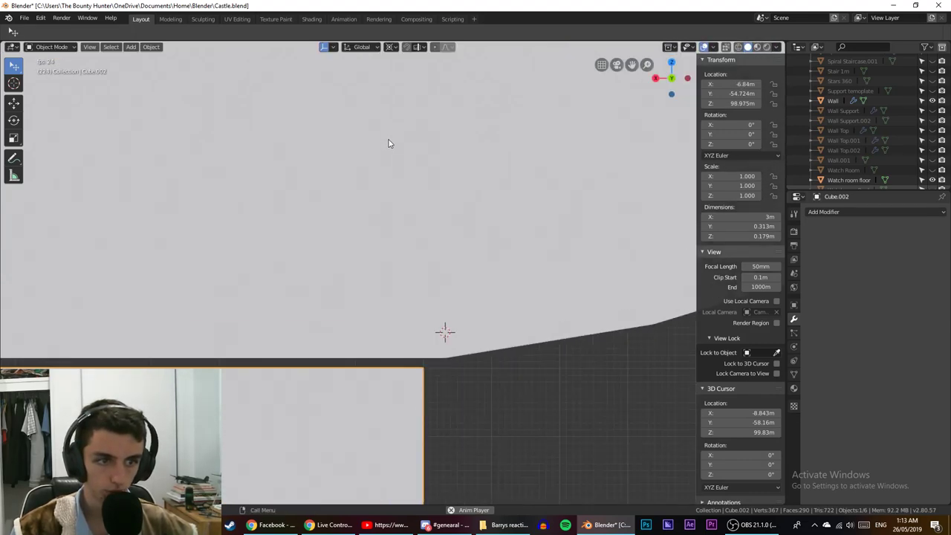
{"action": "middle_click_drag", "start_coordinate": [406, 162], "coordinate": [395, 92], "text": "shift"}
{"action": "scroll", "coordinate": [396, 92], "scroll_direction": "up", "scroll_amount": 3}
{"action": "middle_click_drag", "start_coordinate": [453, 132], "coordinate": [412, 107], "text": "shift"}
{"action": "scroll", "coordinate": [412, 106], "scroll_direction": "up", "scroll_amount": 8}
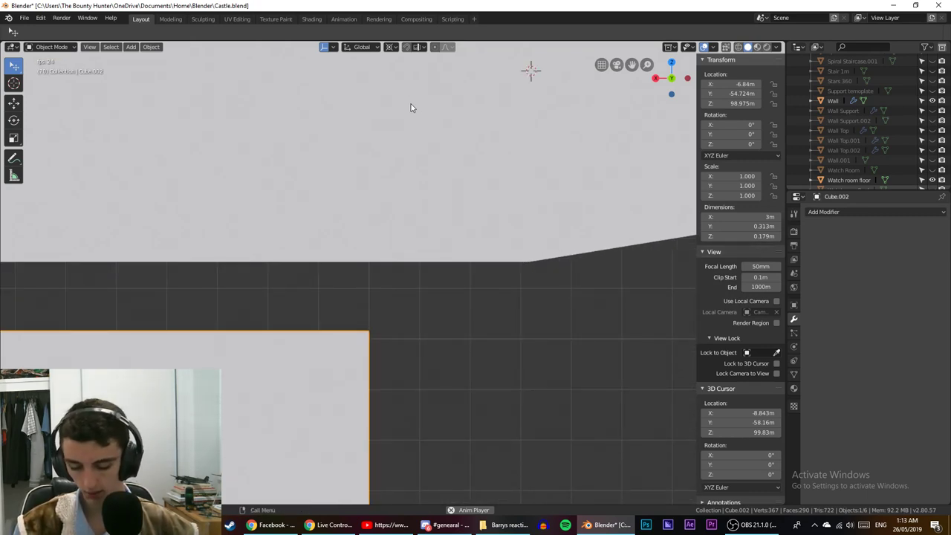
{"action": "key", "text": "g"}
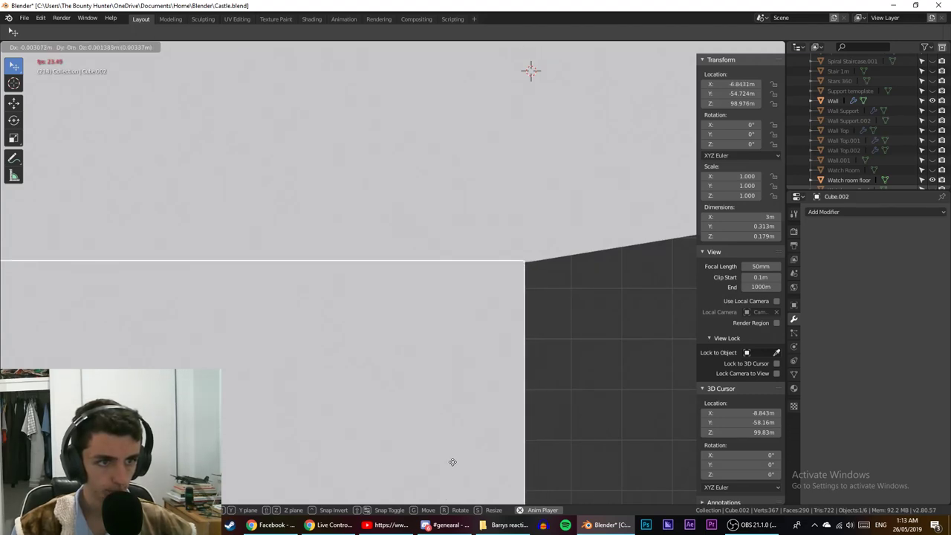
{"action": "left_click", "coordinate": [453, 462]}
{"action": "scroll", "coordinate": [453, 462], "scroll_direction": "down", "scroll_amount": 18}
{"action": "scroll", "coordinate": [450, 462], "scroll_direction": "down", "scroll_amount": 12}
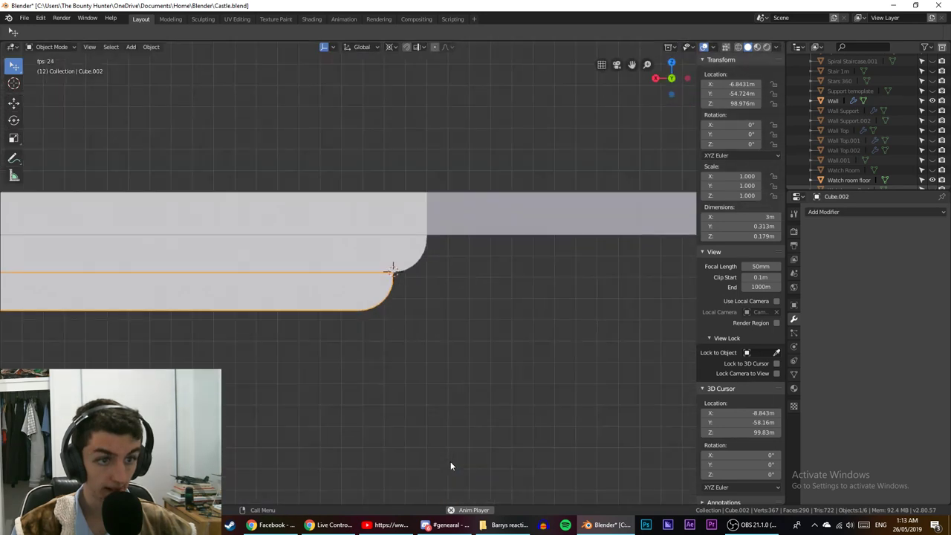
{"action": "scroll", "coordinate": [451, 461], "scroll_direction": "up", "scroll_amount": 3}
{"action": "scroll", "coordinate": [450, 462], "scroll_direction": "down", "scroll_amount": 8}
Select both stacked beams to check their alignment from the side, and save the file.
{"action": "middle_click_drag", "start_coordinate": [420, 444], "coordinate": [368, 268]}
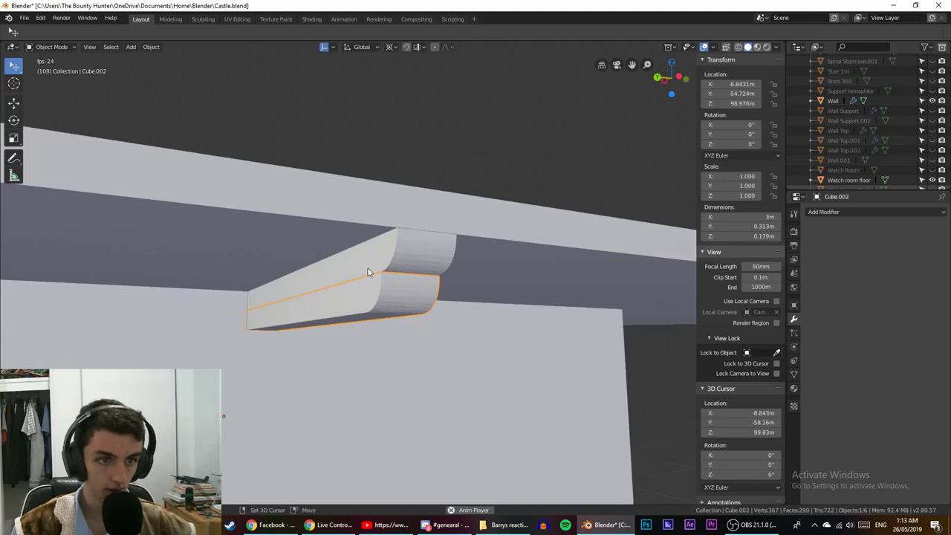
{"action": "left_click", "coordinate": [368, 269], "text": "shift"}
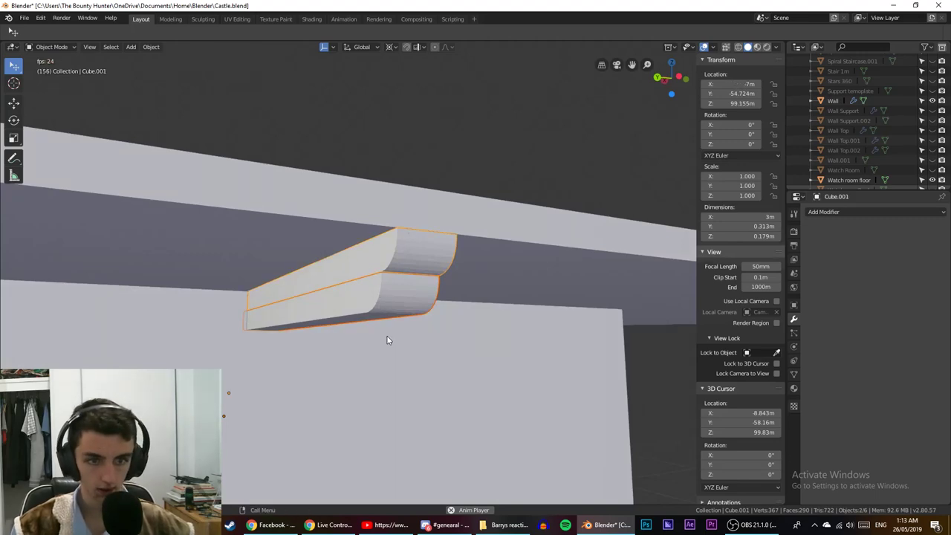
{"action": "middle_click_drag", "start_coordinate": [386, 340], "coordinate": [257, 328]}
{"action": "key", "text": "KP_3"}
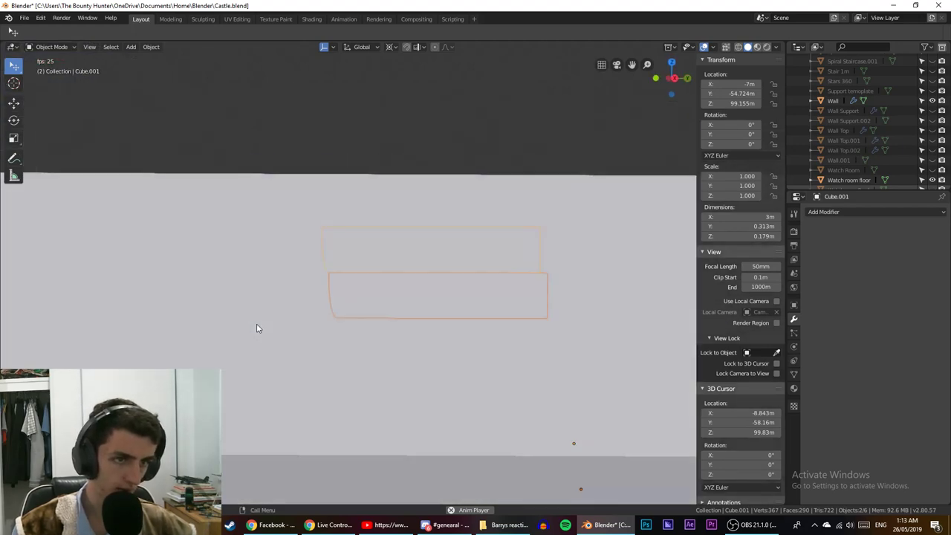
{"action": "key", "text": "ctrl+KP_3"}
{"action": "key", "text": "KP_3"}
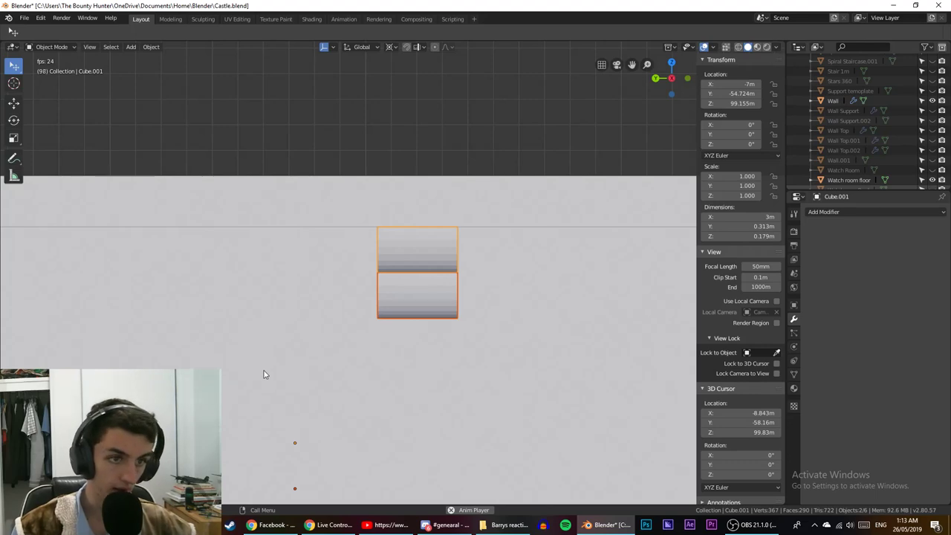
{"action": "middle_click_drag", "start_coordinate": [265, 376], "coordinate": [329, 378]}
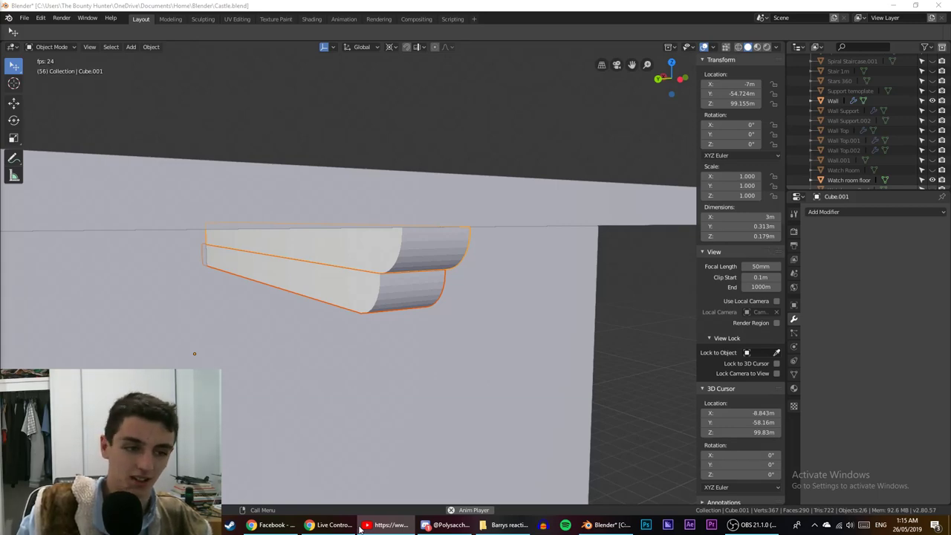
{"action": "mouse_move", "coordinate": [394, 525]}
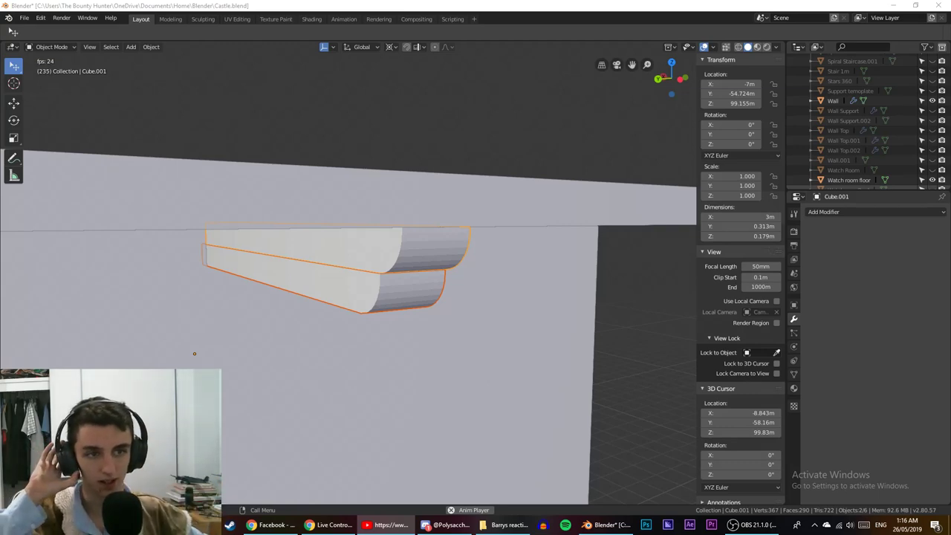
{"action": "key", "text": "ctrl+s"}
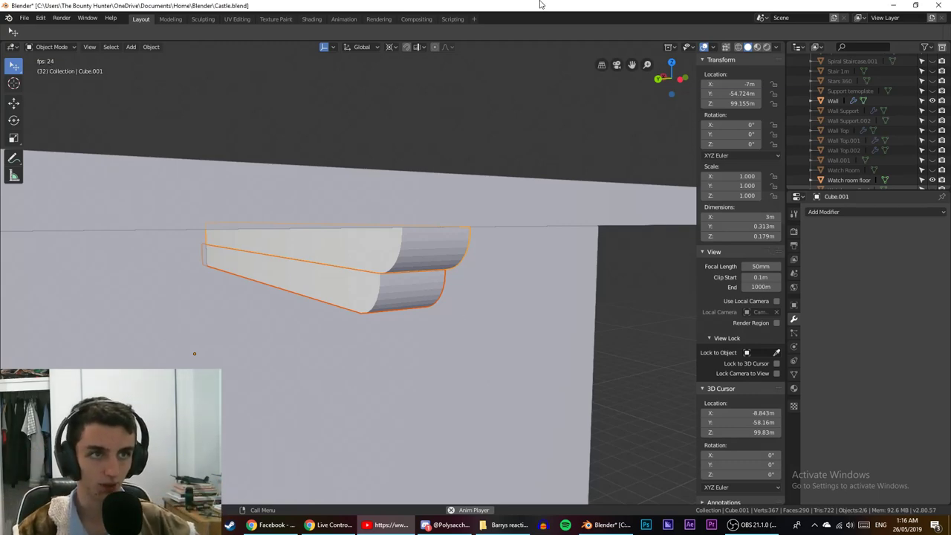
Duplicate both beams in the back view, offsetting the copies 0.3 m along X and 0.4 m downward.
{"action": "middle_click_drag", "start_coordinate": [359, 318], "coordinate": [412, 317]}
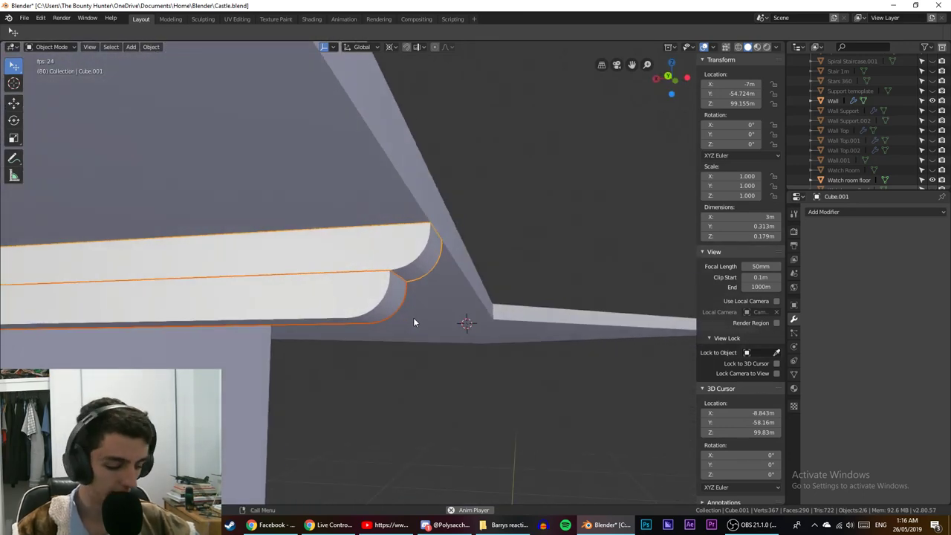
{"action": "key", "text": "KP_3"}
{"action": "key", "text": "KP_1"}
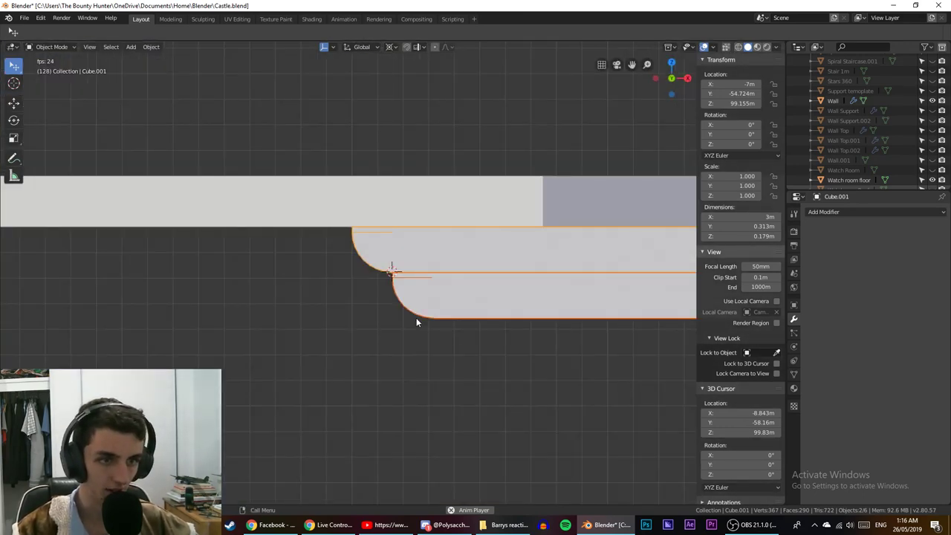
{"action": "key", "text": "ctrl+KP_1"}
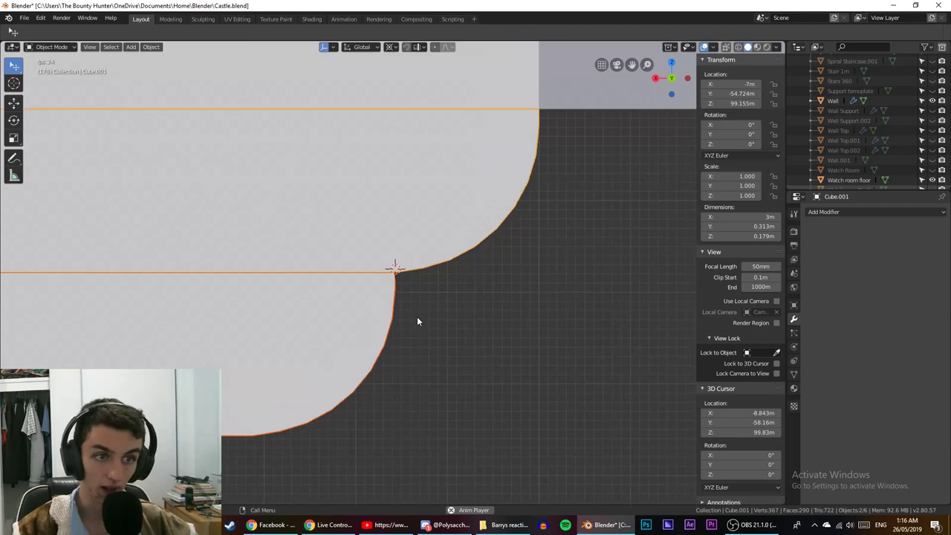
{"action": "key", "text": "shift+d"}
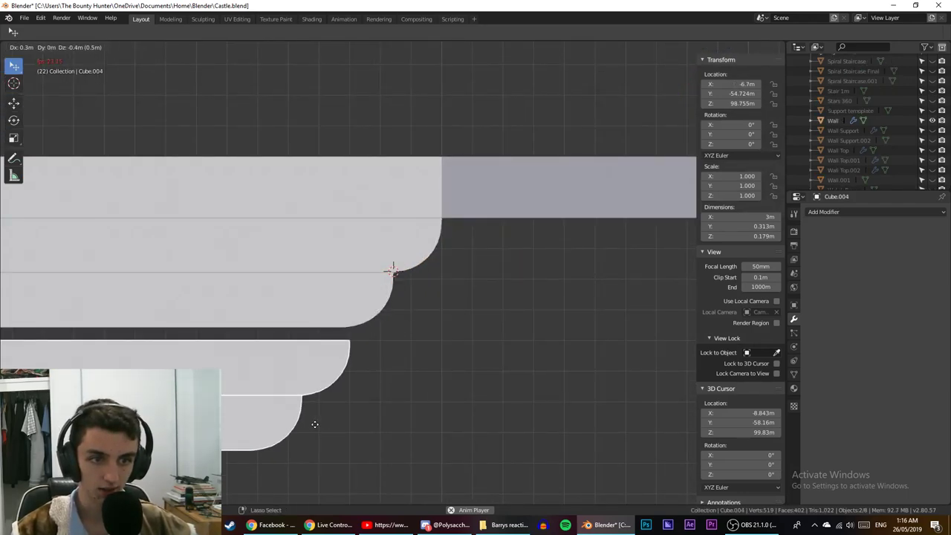
{"action": "left_click", "coordinate": [311, 428]}
Move the copied beam pair so its top outer corner meets the start of the second beam's lower curve.
{"action": "scroll", "coordinate": [310, 429], "scroll_direction": "up", "scroll_amount": 8}
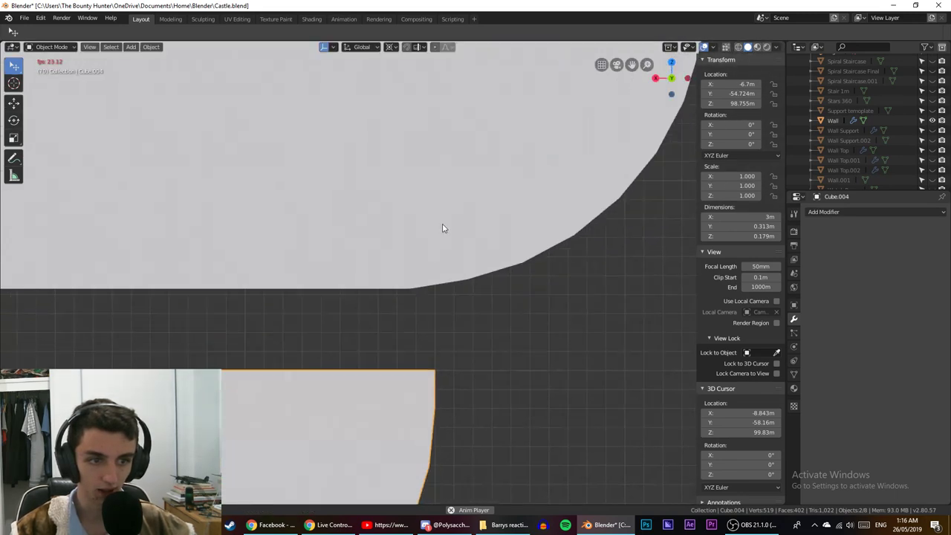
{"action": "key", "text": "g"}
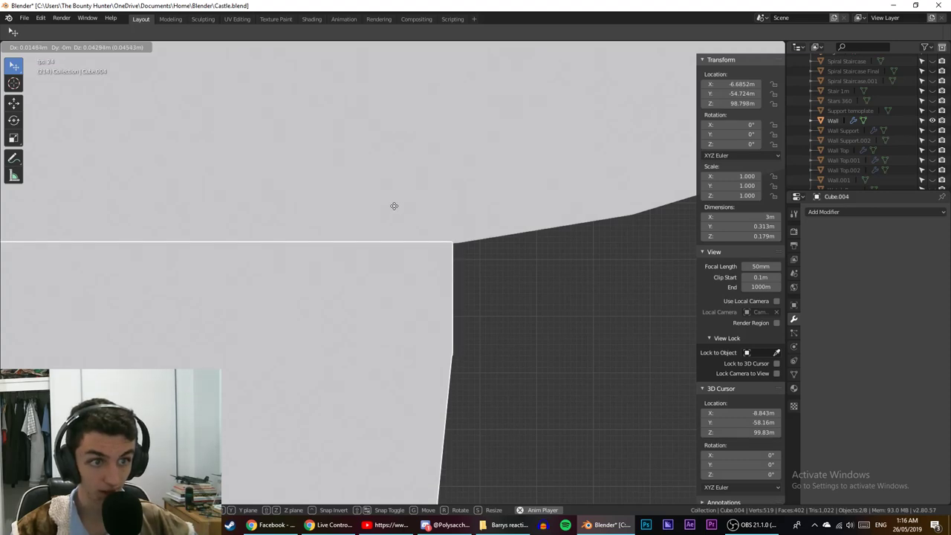
{"action": "left_click", "coordinate": [393, 201]}
{"action": "scroll", "coordinate": [514, 304], "scroll_direction": "down", "scroll_amount": 14}
{"action": "middle_click_drag", "start_coordinate": [514, 304], "coordinate": [77, 286]}
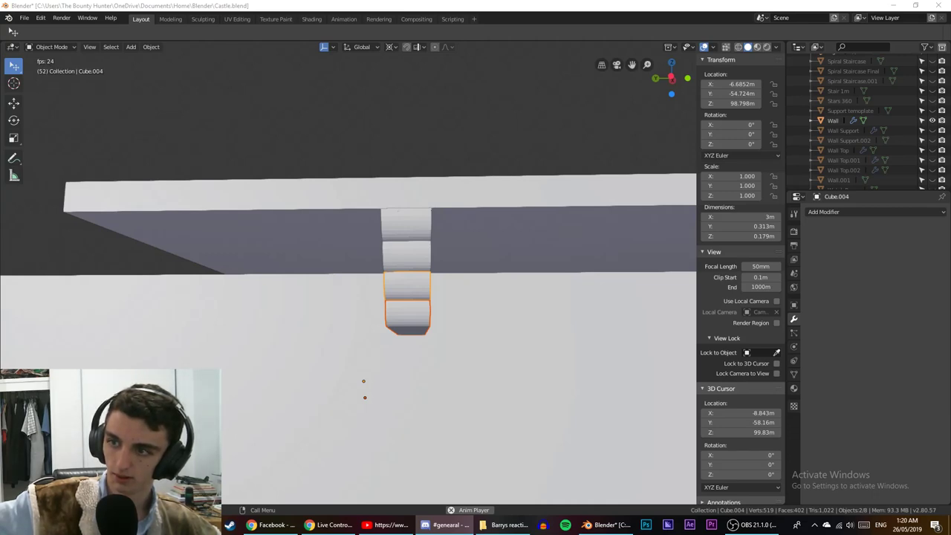
{"action": "left_click", "coordinate": [43, 242]}
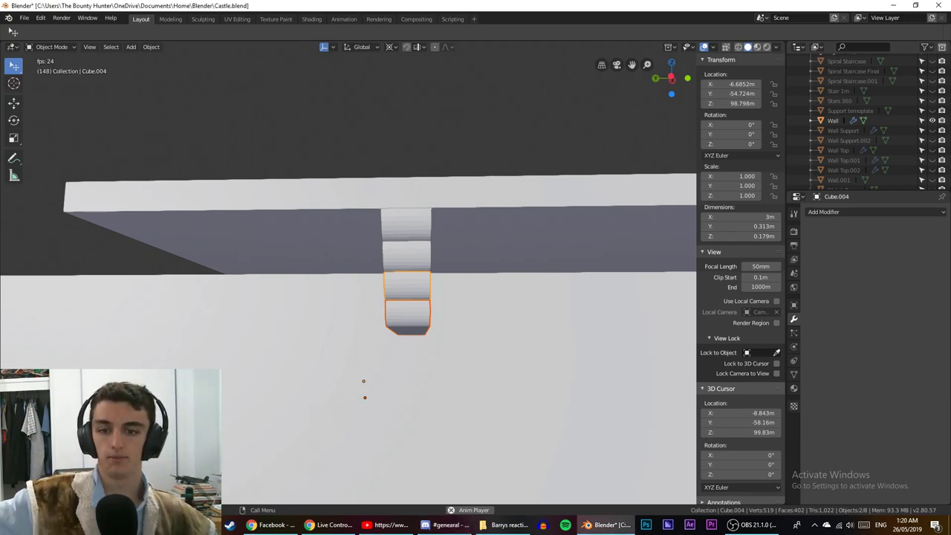
{"action": "key", "text": "alt+Tab"}
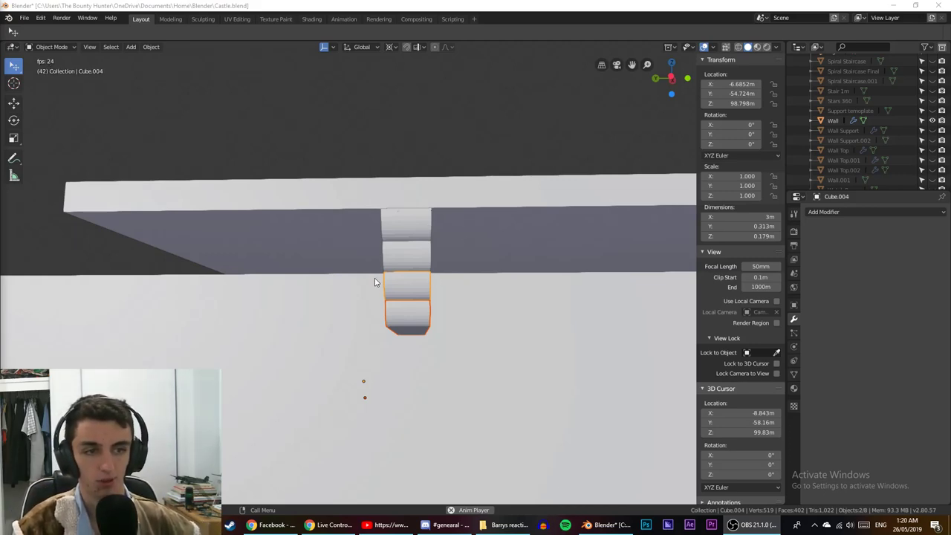
{"action": "middle_click_drag", "start_coordinate": [376, 278], "coordinate": [407, 307]}
{"action": "scroll", "coordinate": [357, 269], "scroll_direction": "up", "scroll_amount": 2}
{"action": "key", "text": "Tab"}
{"action": "left_click", "coordinate": [406, 307]}
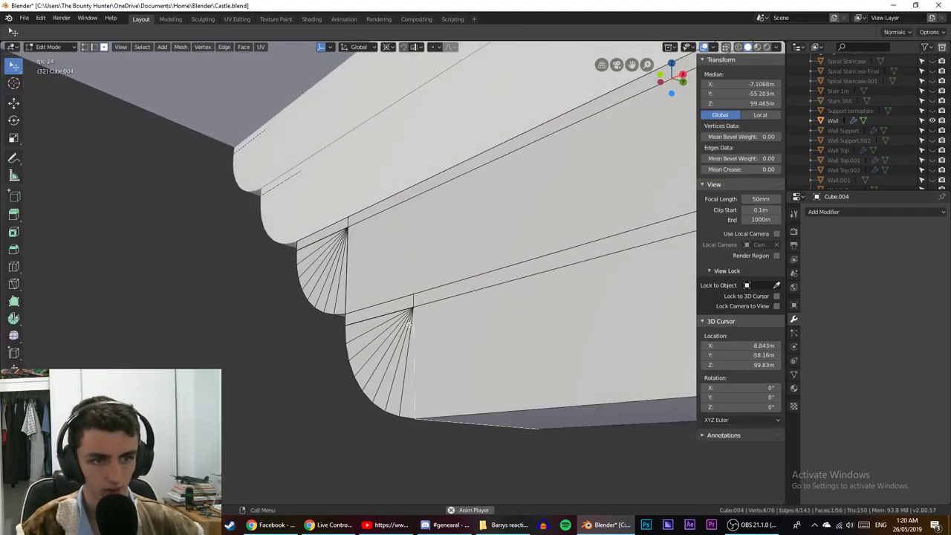
{"action": "key", "text": "Tab"}
{"action": "middle_click_drag", "start_coordinate": [431, 336], "coordinate": [442, 338]}
{"action": "key", "text": "Tab"}
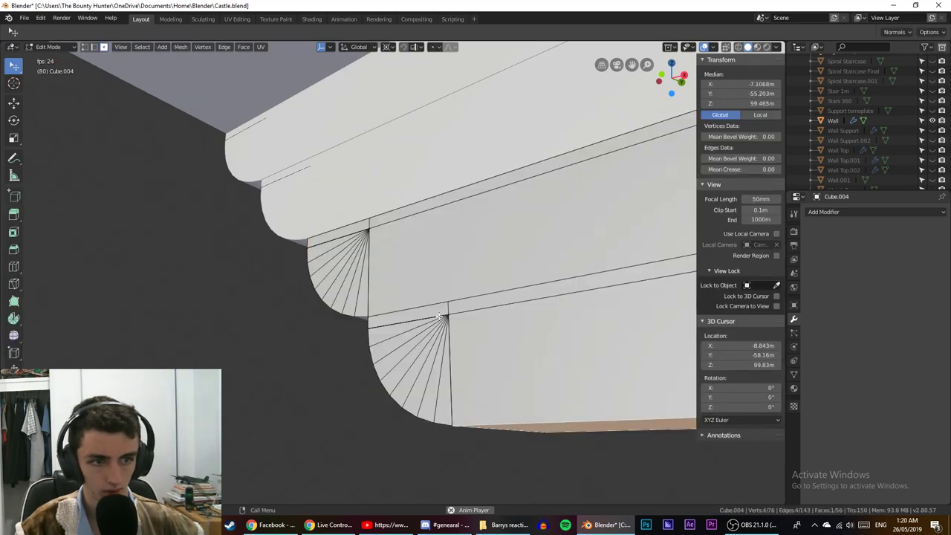
{"action": "key", "text": "g"}
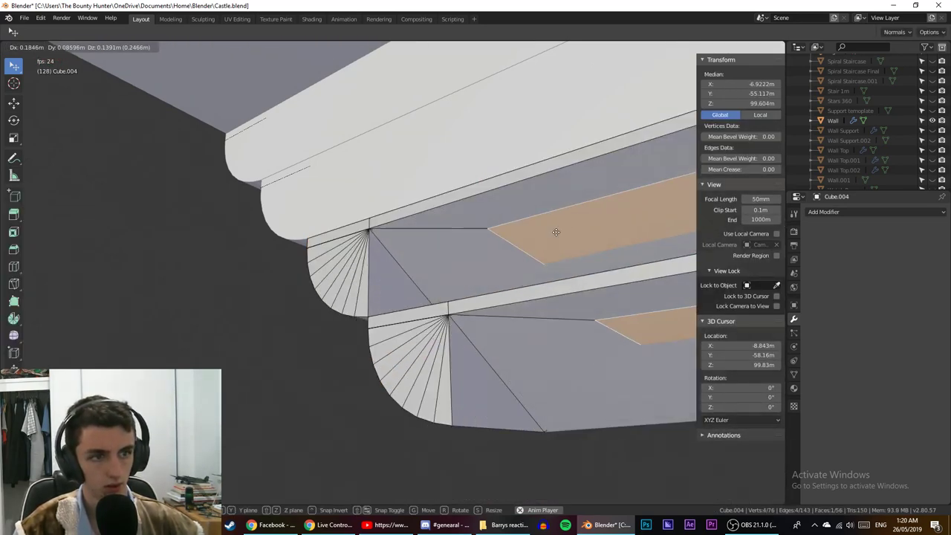
{"action": "left_click", "coordinate": [541, 260]}
{"action": "key", "text": "Tab"}
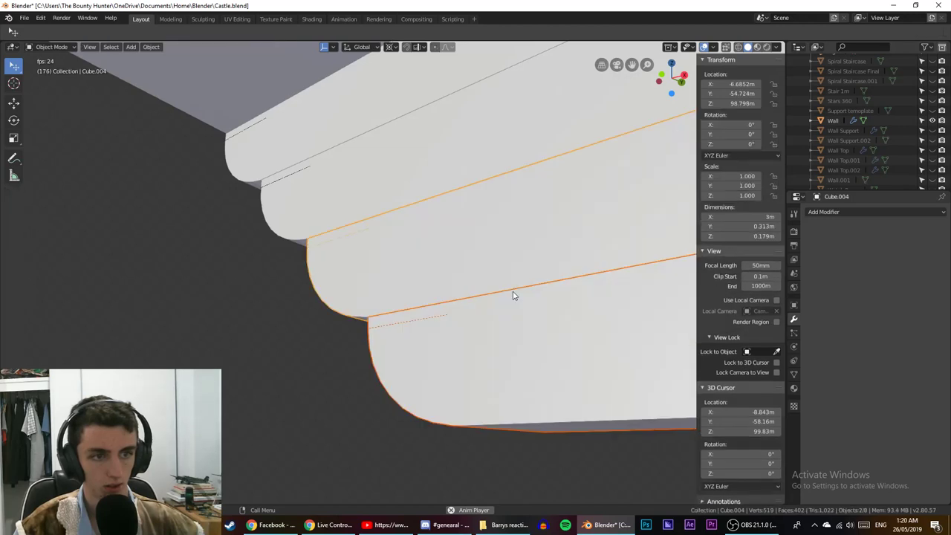
Edit the lowest beam's mesh in edge selection mode and select the seam edge beneath the thin strip at its rounded end.
{"action": "left_click", "coordinate": [419, 330]}
{"action": "left_click", "coordinate": [377, 248]}
{"action": "left_click", "coordinate": [478, 355]}
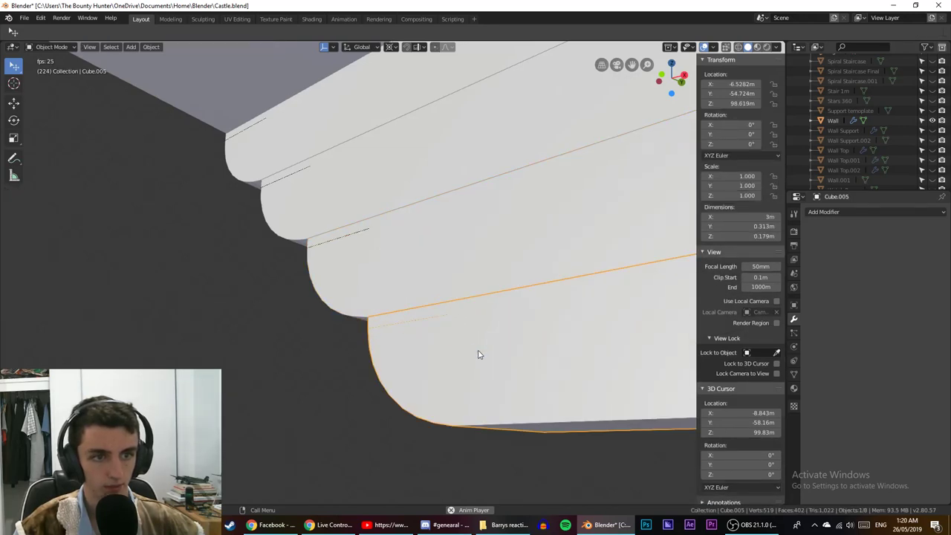
{"action": "key", "text": "Tab"}
{"action": "left_click", "coordinate": [416, 327]}
{"action": "left_click", "coordinate": [423, 315]}
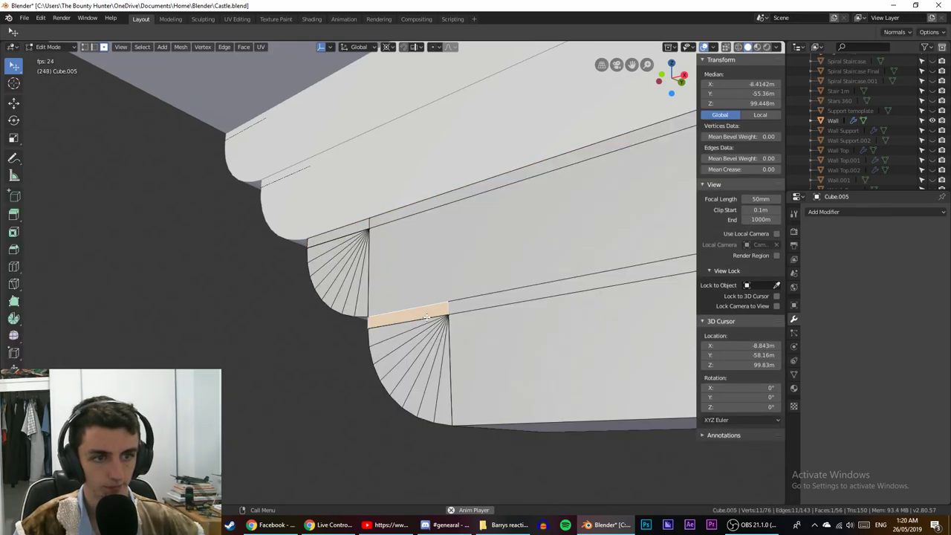
{"action": "left_click", "coordinate": [95, 47]}
{"action": "left_click", "coordinate": [428, 323]}
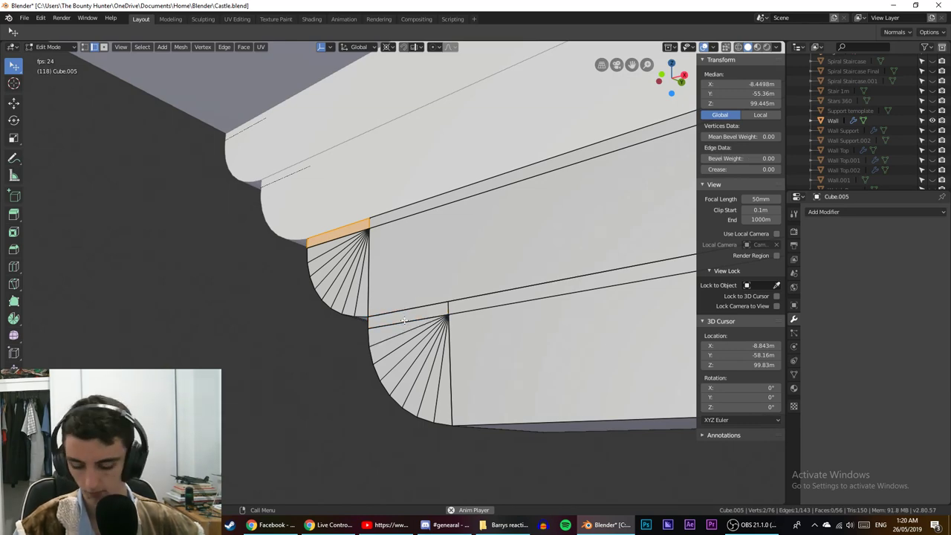
Examine the rounded ends of the lower two beams in wireframe for hidden or overlapping edges.
{"action": "key", "text": "shift+z"}
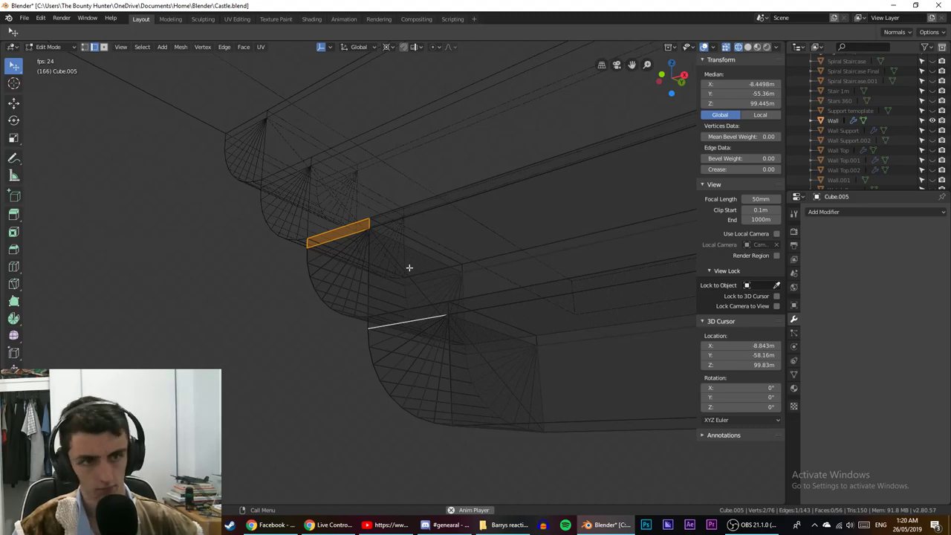
{"action": "left_click", "coordinate": [495, 318]}
{"action": "key", "text": "Tab"}
{"action": "key", "text": "Tab"}
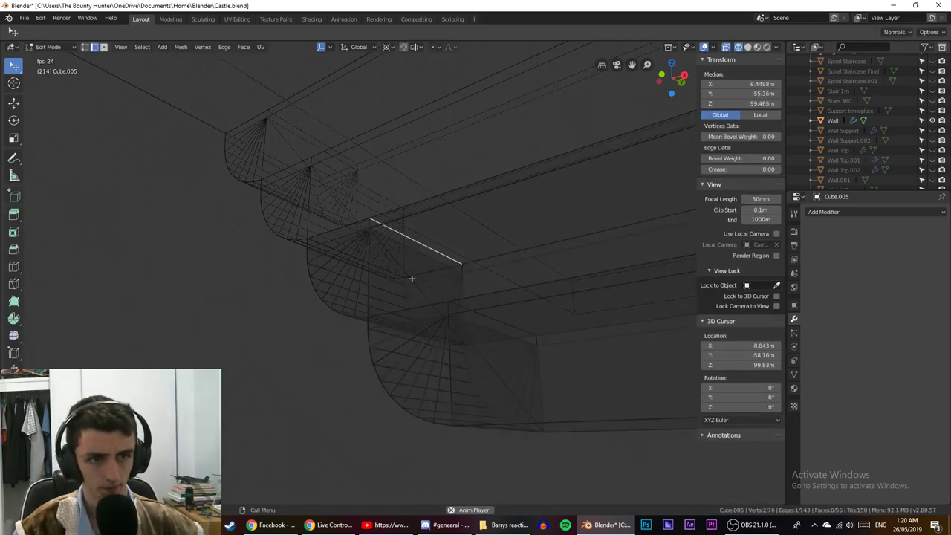
{"action": "key", "text": "Tab"}
{"action": "left_click", "coordinate": [428, 255]}
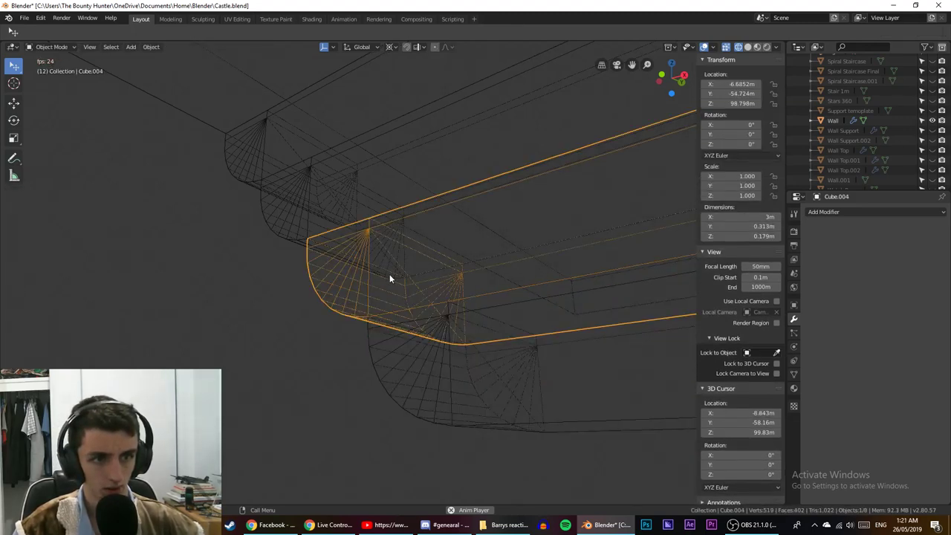
{"action": "key", "text": "Tab"}
{"action": "key", "text": "k"}
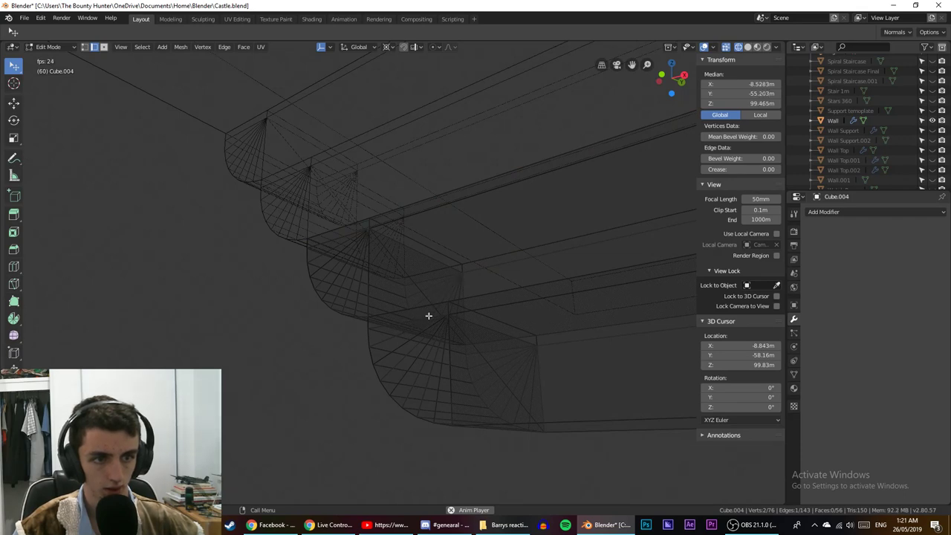
{"action": "left_click", "coordinate": [429, 316]}
{"action": "key", "text": "Tab"}
{"action": "left_click", "coordinate": [505, 327]}
{"action": "key", "text": "Tab"}
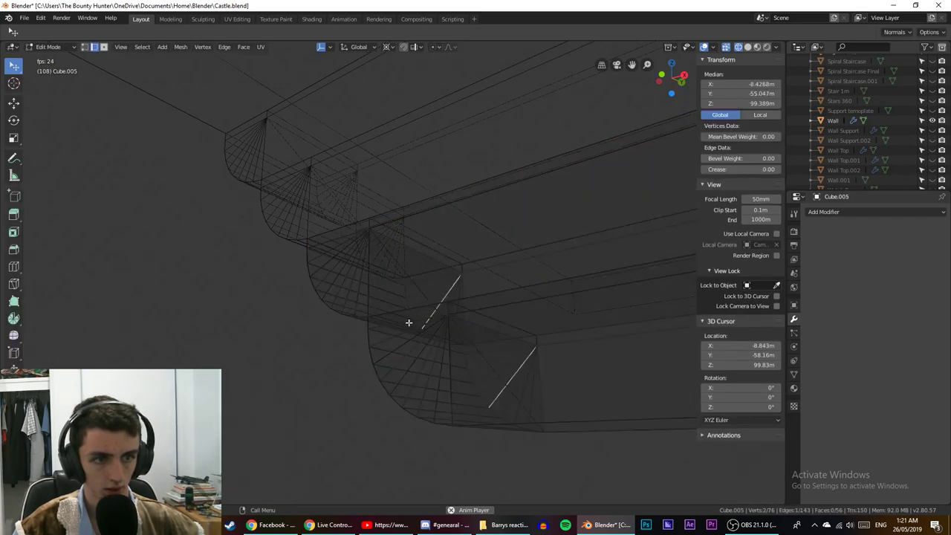
Delete the three overlapping edges along the seam beneath the thin strip at the lowest beam's rounded end.
{"action": "left_click", "coordinate": [410, 323]}
{"action": "key", "text": "x"}
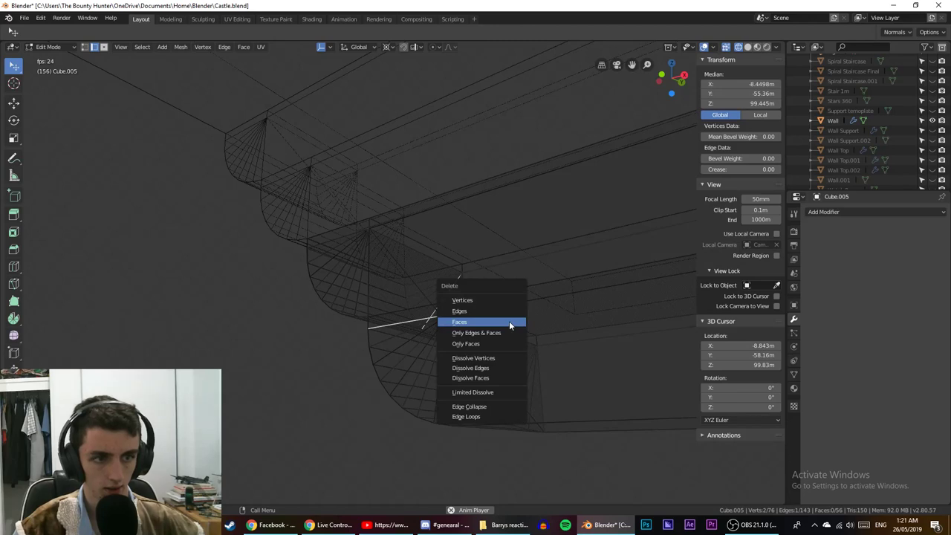
{"action": "left_click", "coordinate": [504, 314]}
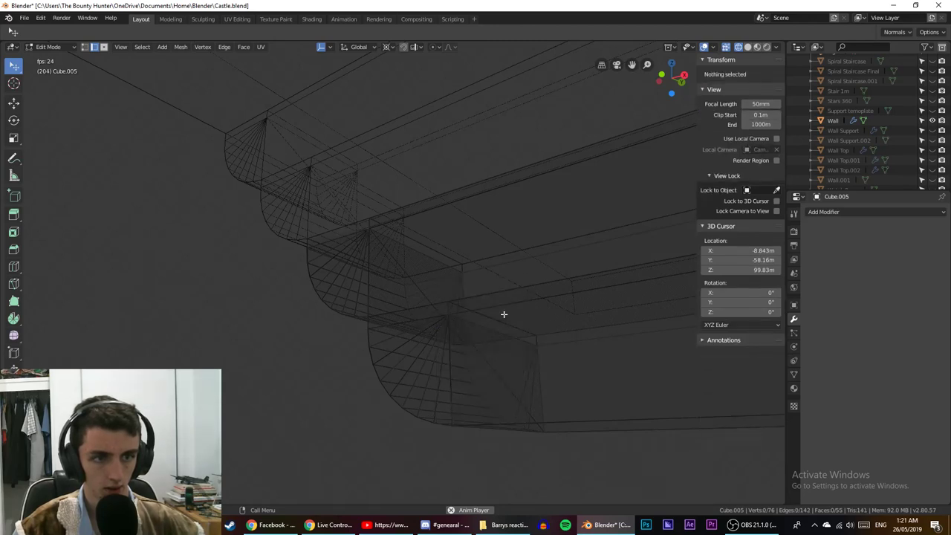
{"action": "key", "text": "shift+z"}
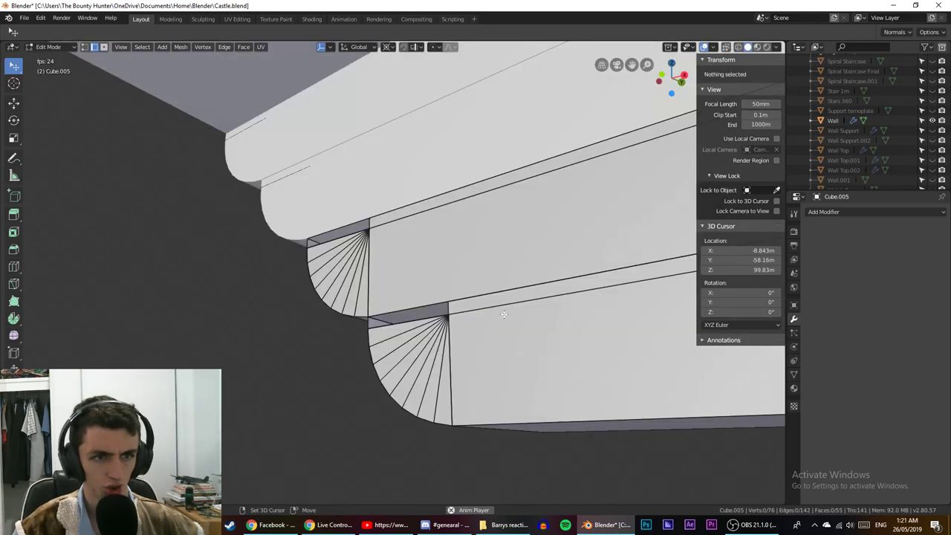
{"action": "left_click", "coordinate": [428, 317]}
{"action": "key", "text": "x"}
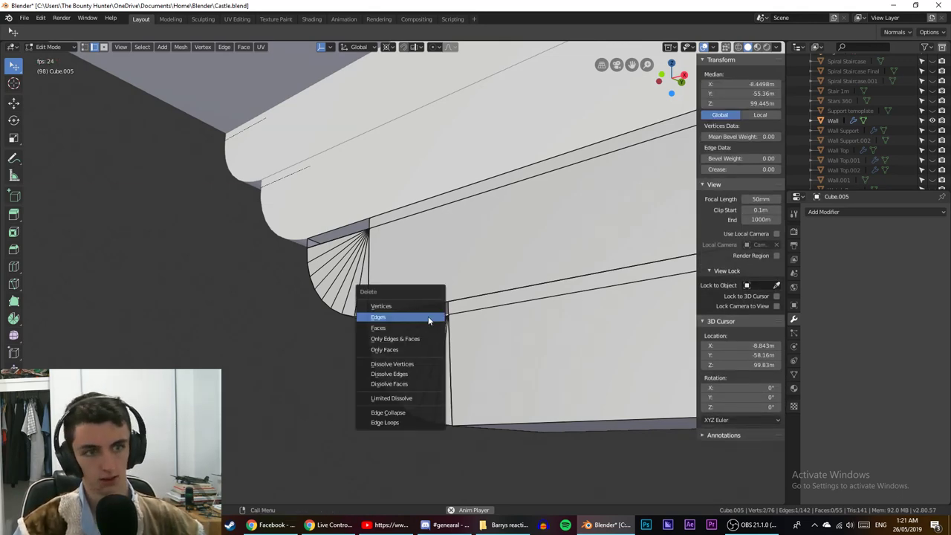
{"action": "left_click", "coordinate": [430, 318]}
{"action": "left_click", "coordinate": [424, 318]}
{"action": "key", "text": "x"}
{"action": "left_click", "coordinate": [422, 318]}
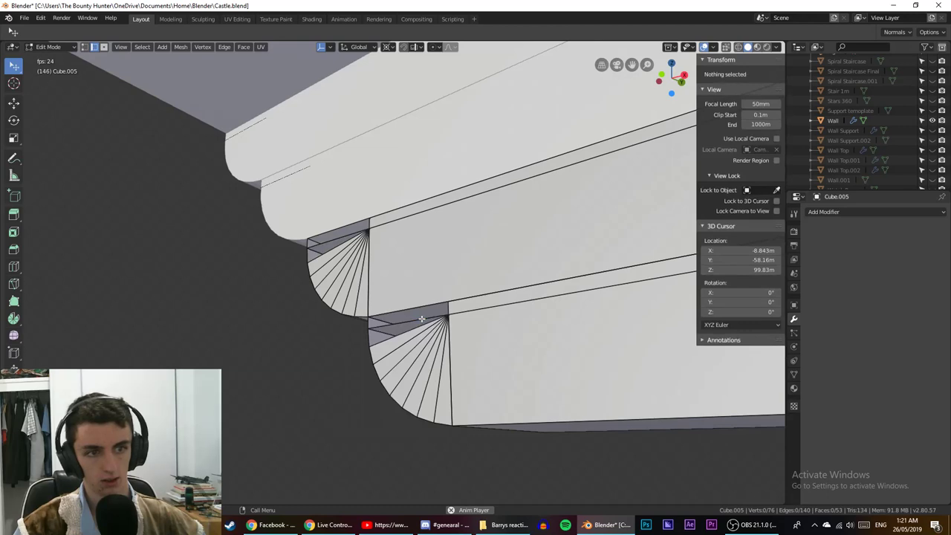
Keep the remaining seam edge on the lowest beam and fill the gap between it and the first curve edge with a face.
{"action": "left_click", "coordinate": [421, 321]}
{"action": "key", "text": "x"}
{"action": "left_click", "coordinate": [421, 322]}
{"action": "key", "text": "ctrl+z"}
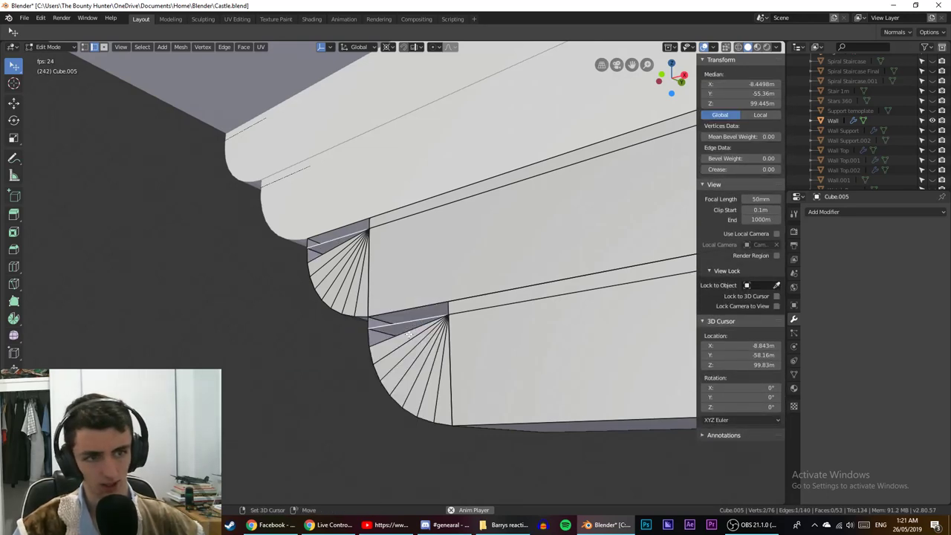
{"action": "left_click", "coordinate": [403, 332], "text": "shift"}
{"action": "key", "text": "f"}
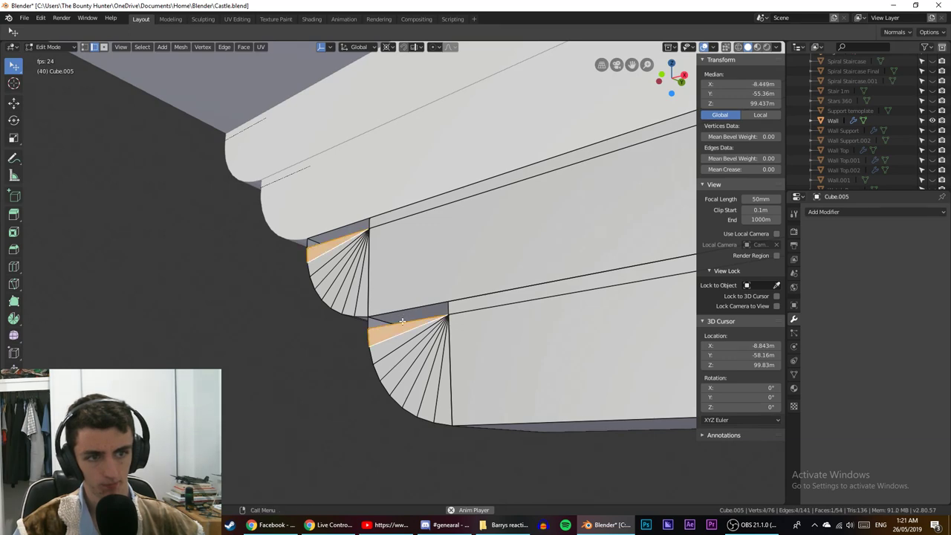
Fill the gap between the seam edge and the top edge of the lowest beam's end with a face, and finish editing its mesh.
{"action": "left_click", "coordinate": [403, 321]}
{"action": "left_click", "coordinate": [405, 311], "text": "shift"}
{"action": "key", "text": "f"}
{"action": "left_click", "coordinate": [484, 322]}
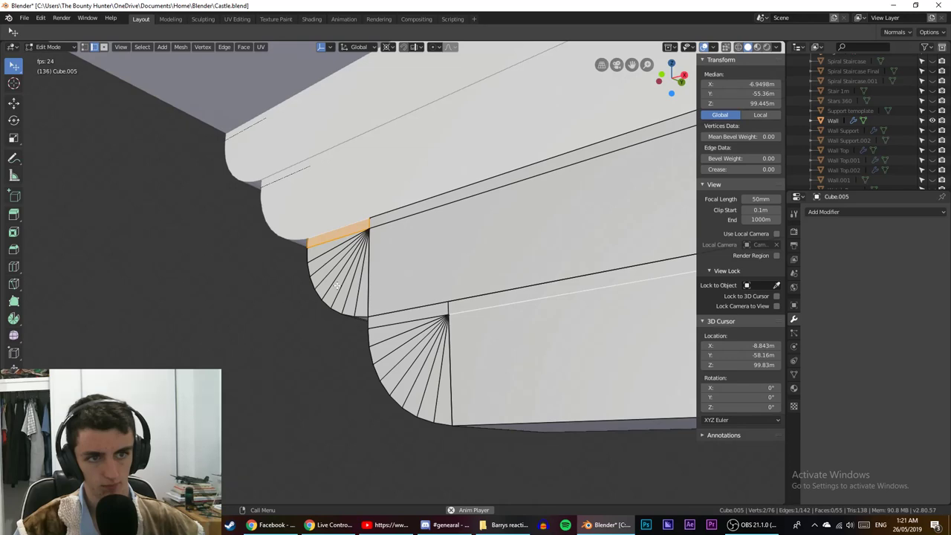
{"action": "left_click", "coordinate": [309, 327]}
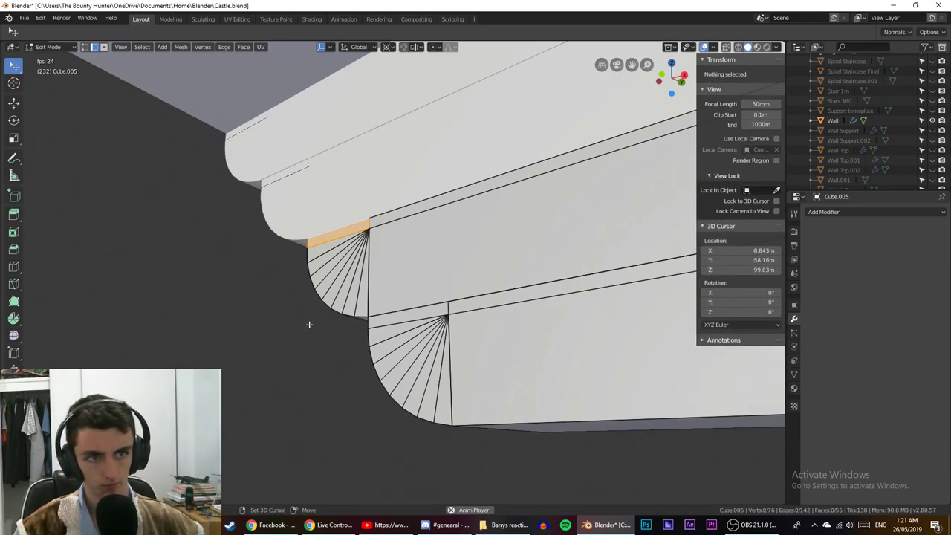
{"action": "key", "text": "Tab"}
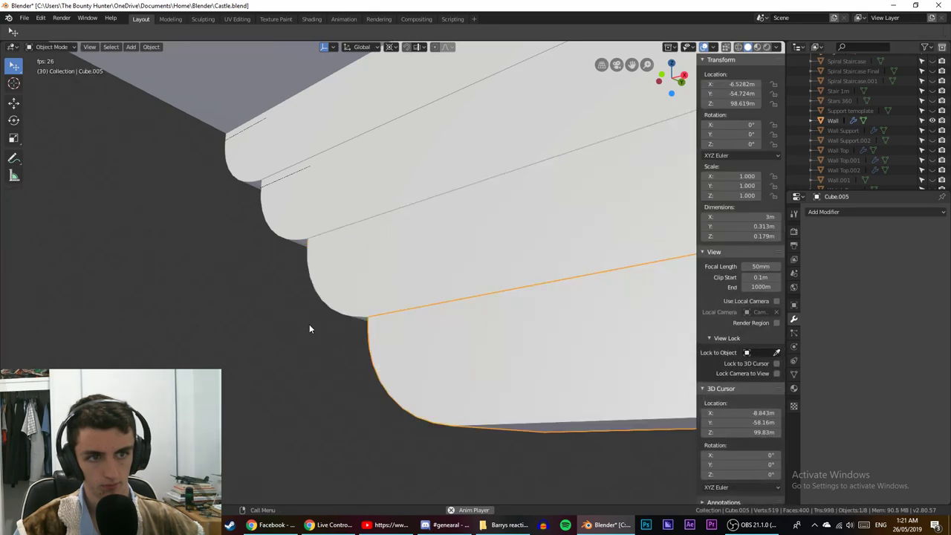
On the second beam from the top, delete the three overlapping edges along the seam beneath the thin strip at its rounded end.
{"action": "middle_click_drag", "start_coordinate": [313, 327], "coordinate": [294, 238]}
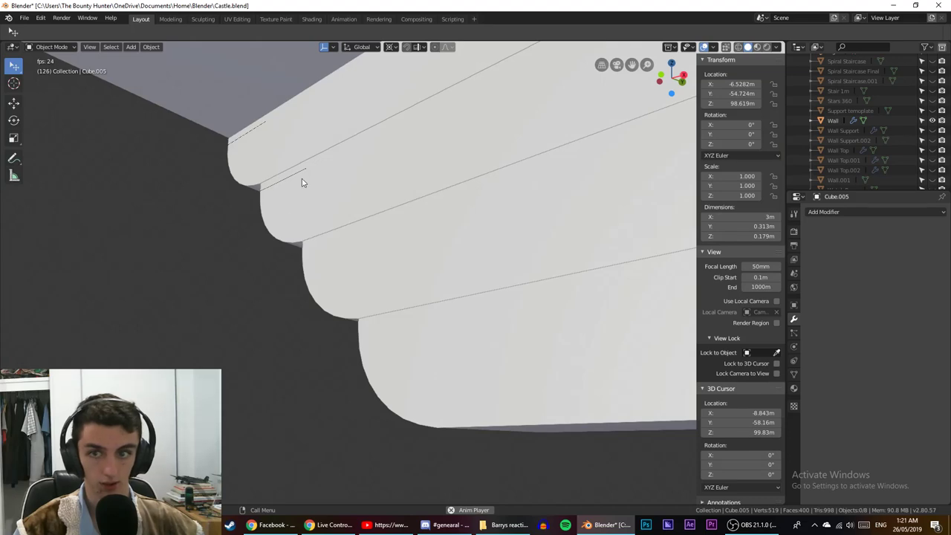
{"action": "left_click", "coordinate": [342, 183]}
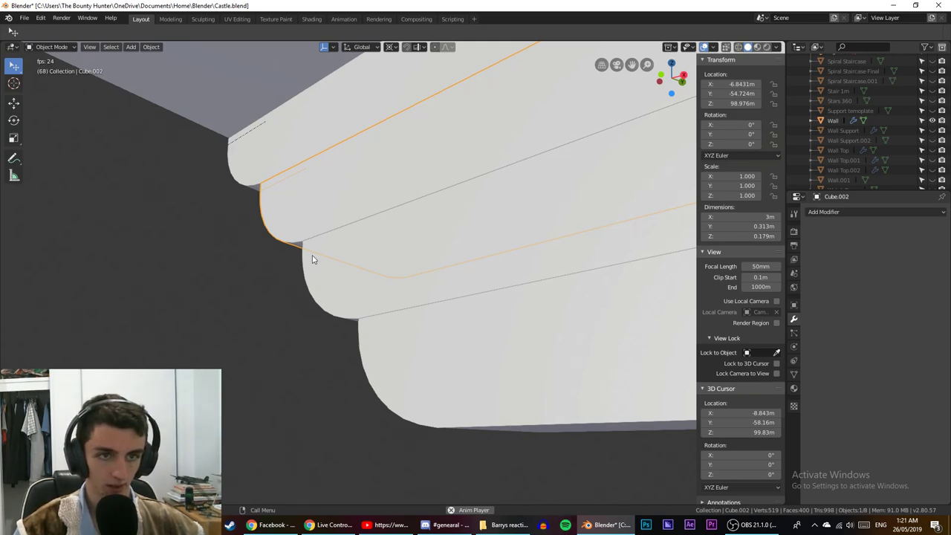
{"action": "key", "text": "Tab"}
{"action": "left_click", "coordinate": [289, 178]}
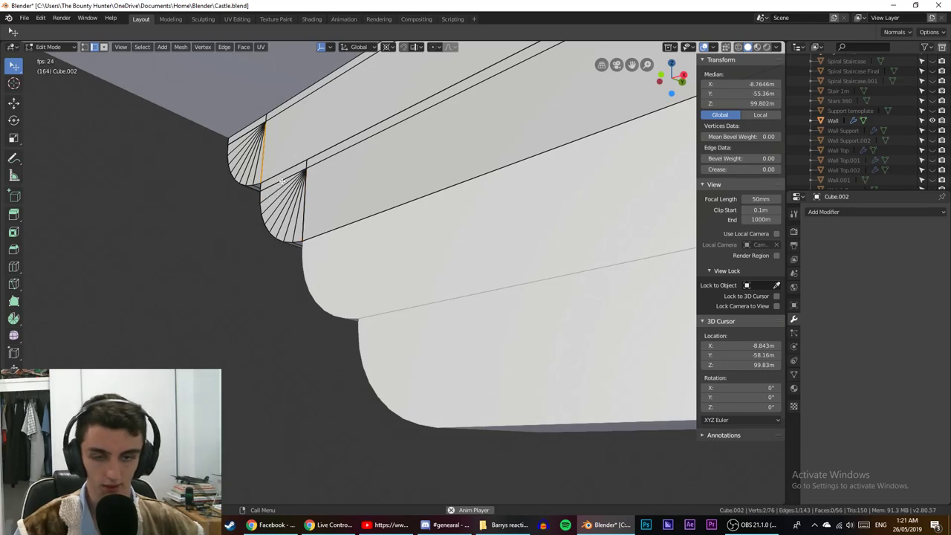
{"action": "middle_click_drag", "start_coordinate": [284, 182], "coordinate": [344, 225], "text": "shift"}
{"action": "scroll", "coordinate": [344, 225], "scroll_direction": "up", "scroll_amount": 2}
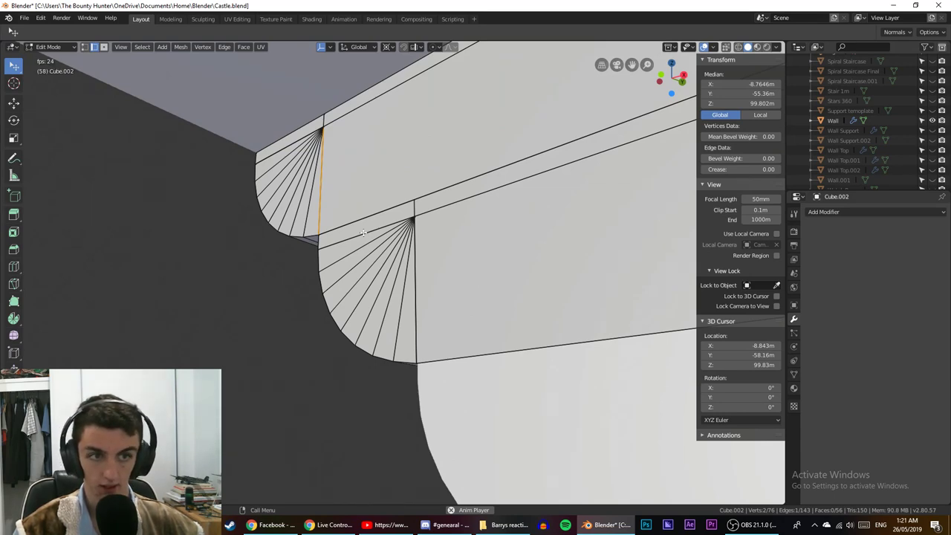
{"action": "key", "text": "x"}
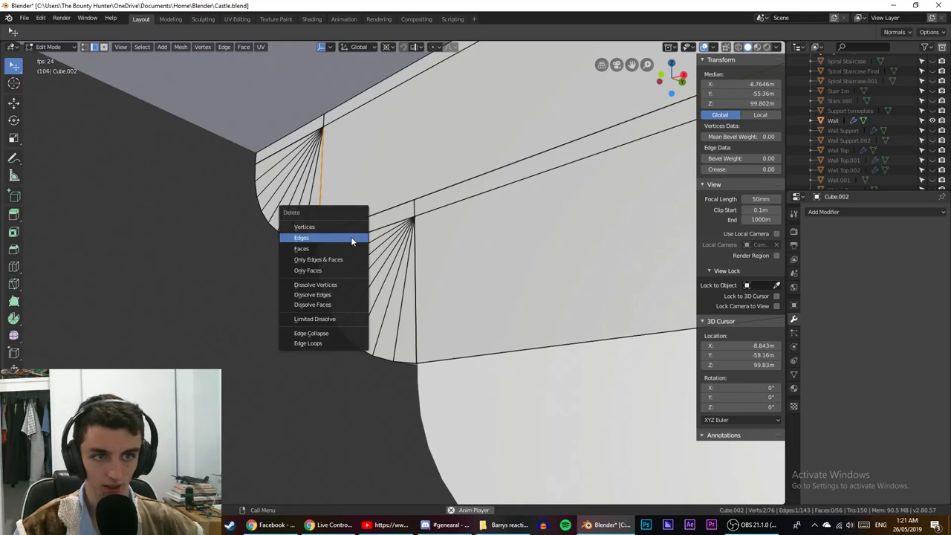
{"action": "left_click", "coordinate": [351, 236]}
{"action": "left_click", "coordinate": [351, 236]}
{"action": "key", "text": "x"}
{"action": "left_click", "coordinate": [350, 236]}
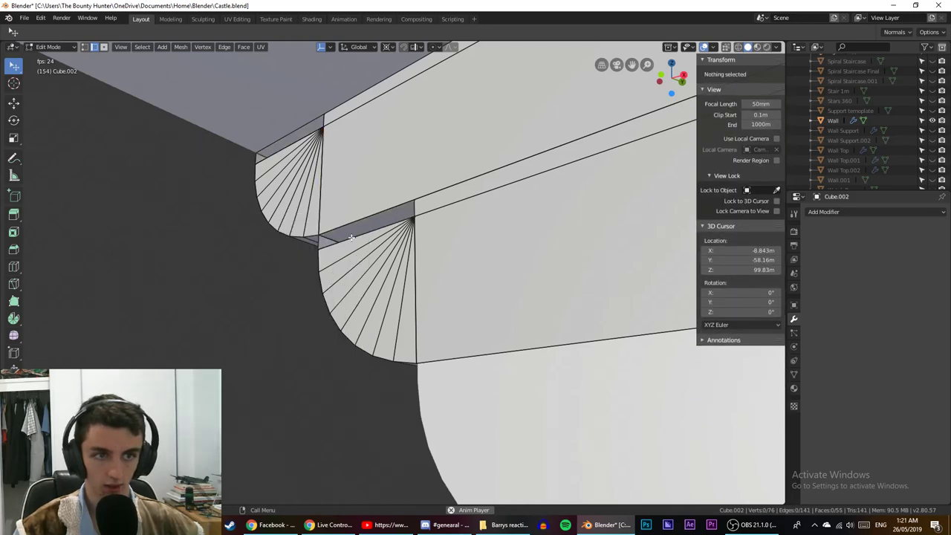
{"action": "left_click", "coordinate": [351, 237]}
{"action": "key", "text": "x"}
{"action": "left_click", "coordinate": [351, 237]}
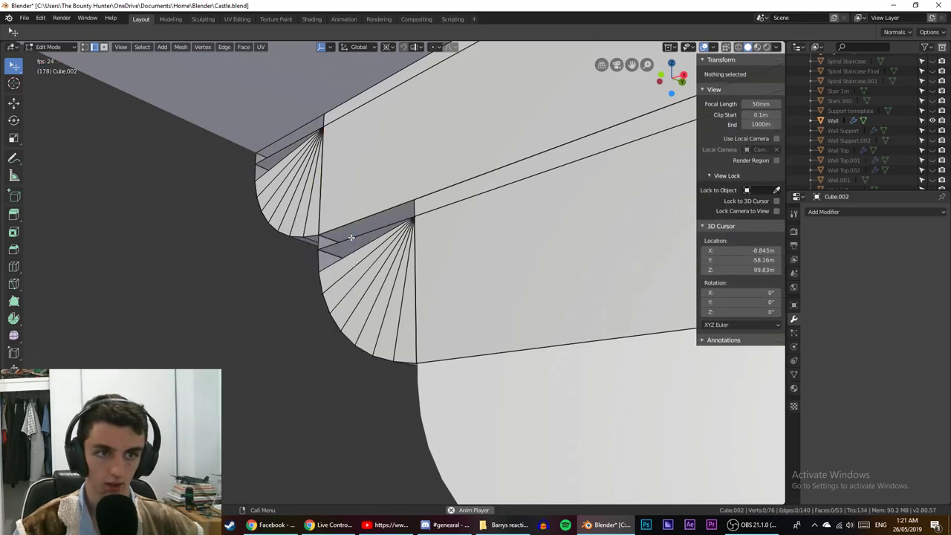
Keep the second beam's remaining seam edge and fill the gap between it and the first curve edge with a face.
{"action": "left_click", "coordinate": [351, 238]}
{"action": "key", "text": "x"}
{"action": "left_click", "coordinate": [351, 237]}
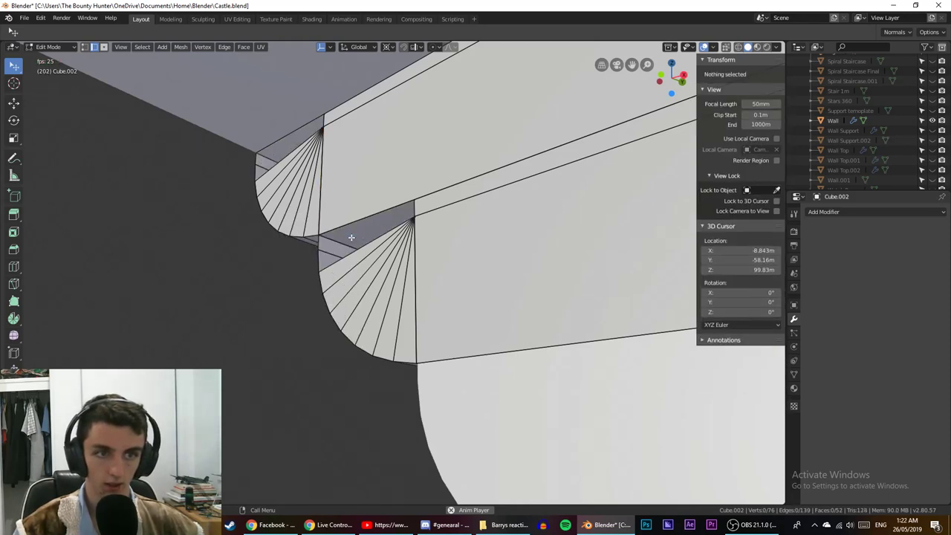
{"action": "key", "text": "ctrl+z"}
{"action": "left_click", "coordinate": [351, 250], "text": "shift"}
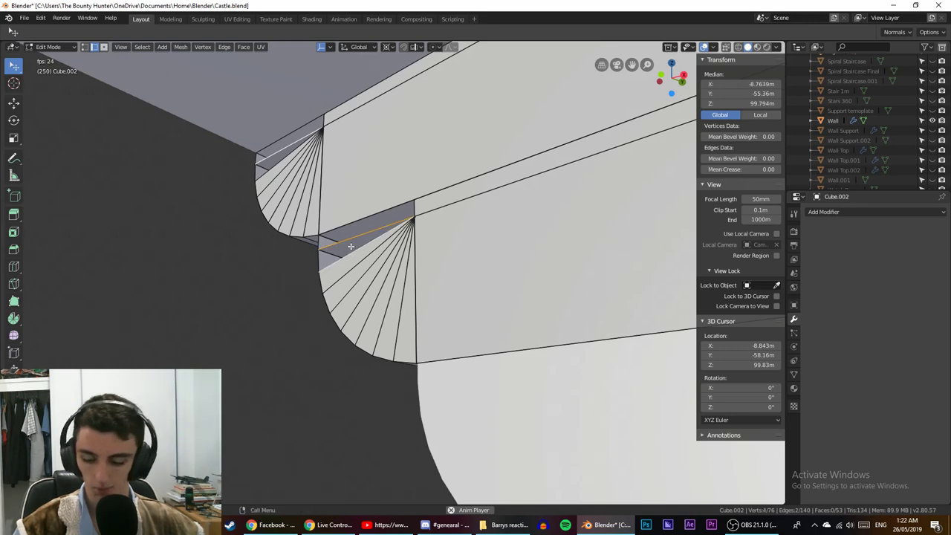
{"action": "key", "text": "f"}
Fill the gap between the second beam's seam edge and its top edge with a face, and leave mesh editing to view the bracket.
{"action": "left_click", "coordinate": [343, 225]}
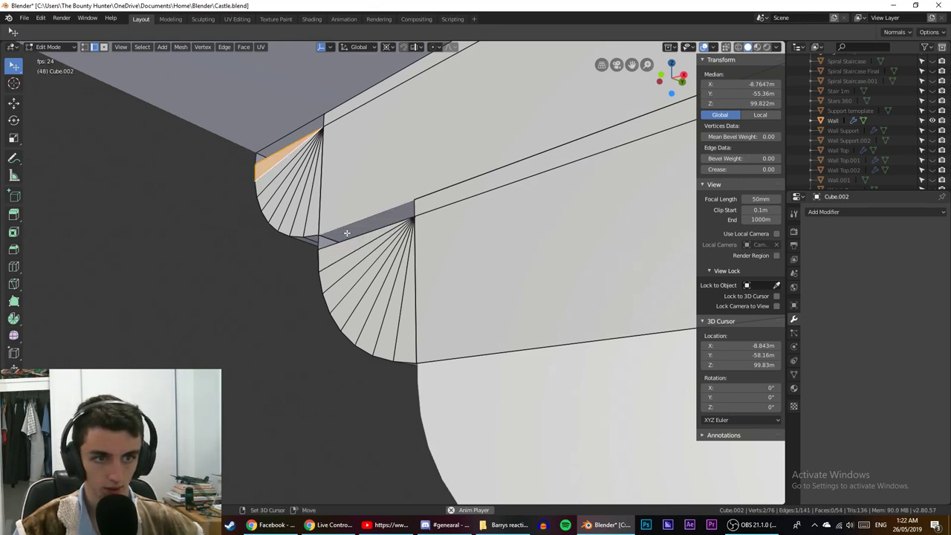
{"action": "left_click", "coordinate": [346, 240], "text": "shift"}
{"action": "key", "text": "f"}
{"action": "left_click", "coordinate": [346, 240]}
{"action": "left_click", "coordinate": [298, 259]}
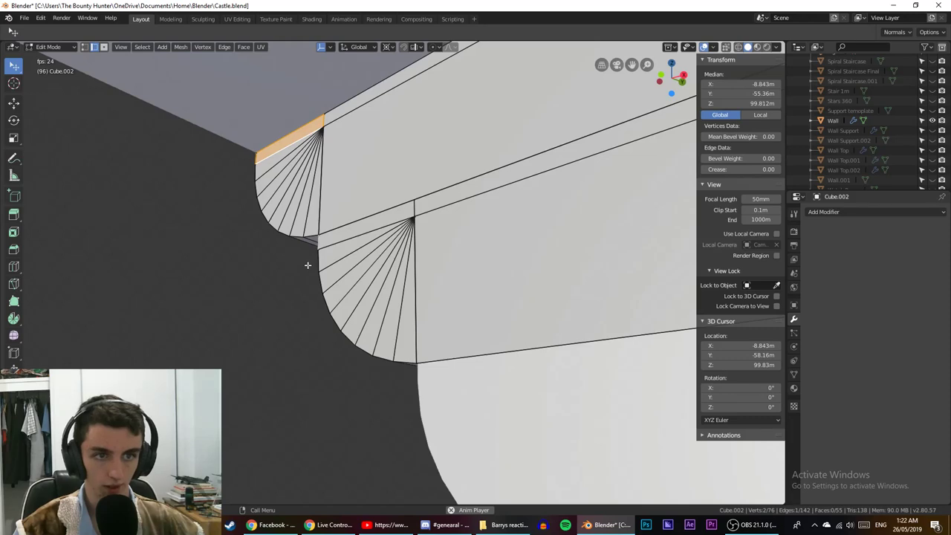
{"action": "key", "text": "Caps_Lock"}
{"action": "key", "text": "Tab"}
{"action": "key", "text": "Caps_Lock"}
{"action": "middle_click_drag", "start_coordinate": [287, 369], "coordinate": [315, 371]}
{"action": "scroll", "coordinate": [457, 332], "scroll_direction": "down", "scroll_amount": 3}
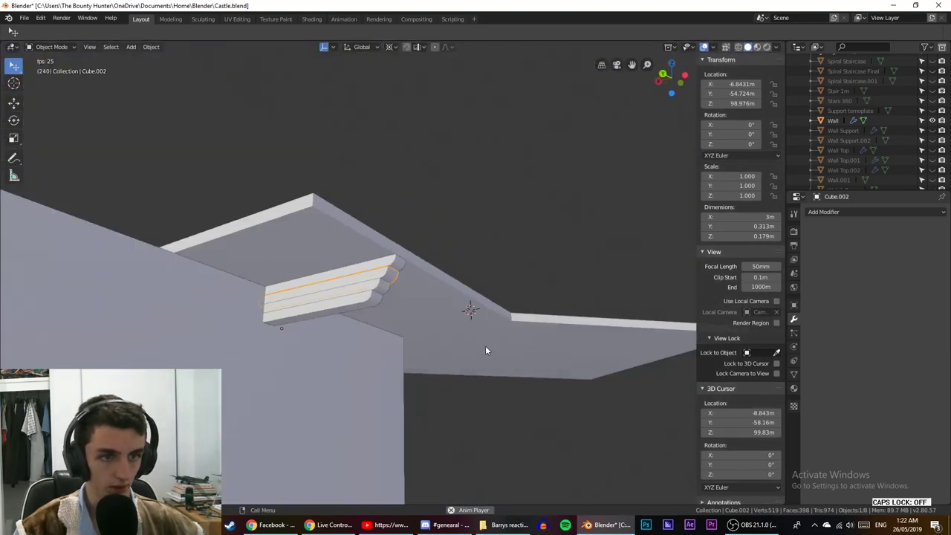
Select all four stacked beams of the bracket and move them together 1.8 m along the Y axis beneath the watch room floor.
{"action": "left_click", "coordinate": [378, 295]}
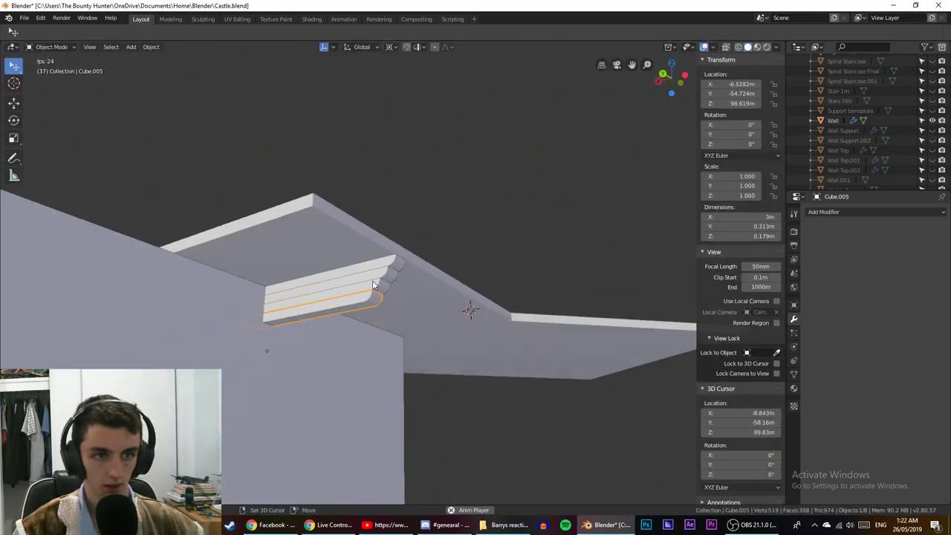
{"action": "left_click", "coordinate": [373, 282], "text": "shift"}
{"action": "left_click", "coordinate": [396, 265], "text": "shift"}
{"action": "left_click", "coordinate": [392, 274], "text": "shift"}
{"action": "middle_click_drag", "start_coordinate": [392, 273], "coordinate": [372, 315]}
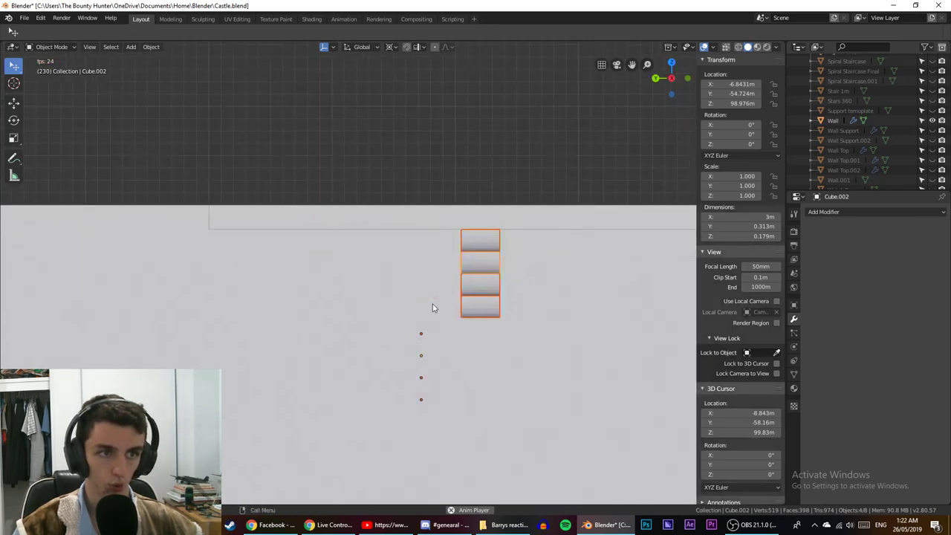
{"action": "key", "text": "g"}
{"action": "key", "text": "y"}
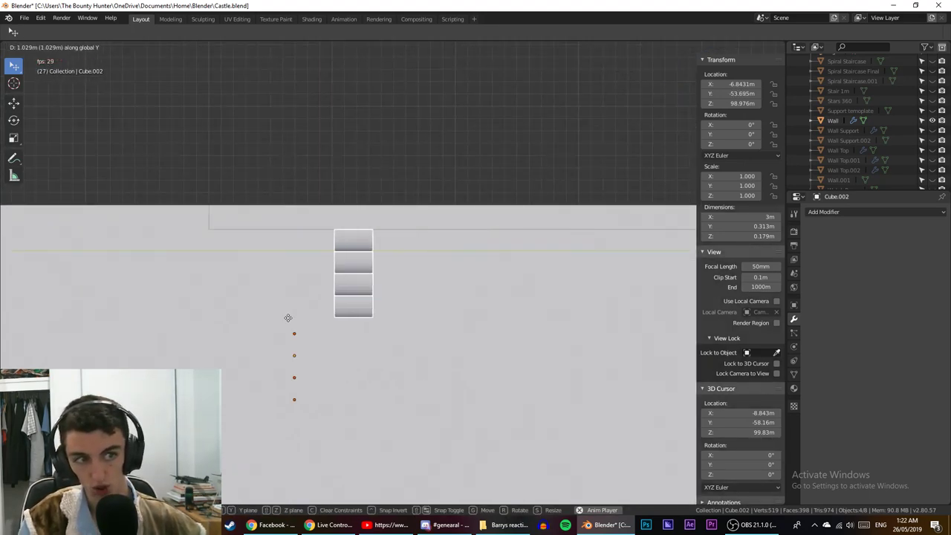
{"action": "left_click", "coordinate": [209, 320]}
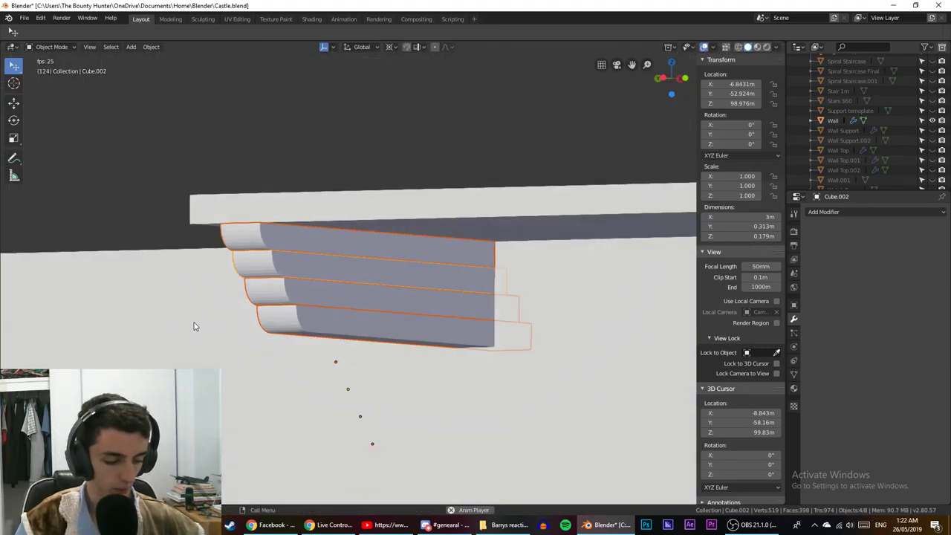
Shift the four selected beams 0.2 m along the X axis, back from the edge of the floor slab.
{"action": "key", "text": "KP_1"}
{"action": "key", "text": "ctrl+KP_1"}
{"action": "scroll", "coordinate": [265, 312], "scroll_direction": "up", "scroll_amount": 4}
{"action": "scroll", "coordinate": [348, 300], "scroll_direction": "down", "scroll_amount": 2}
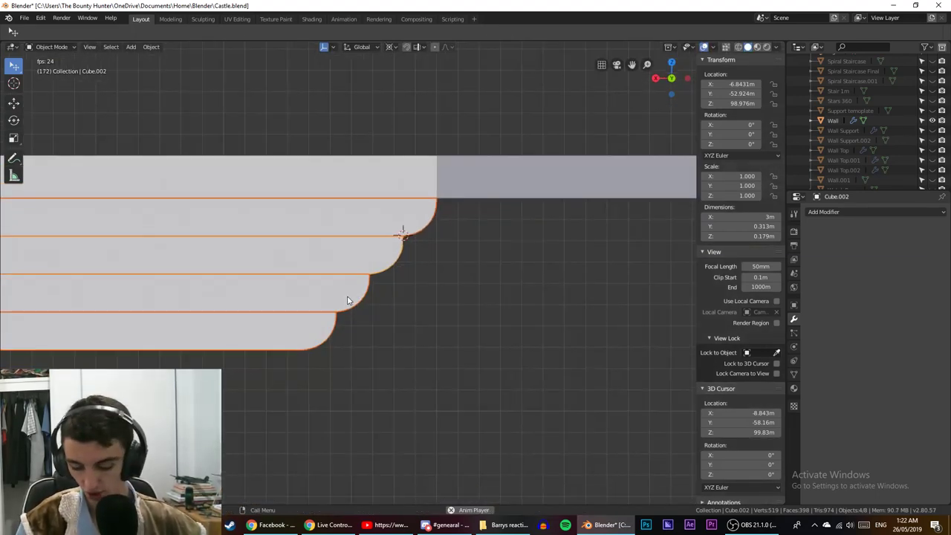
{"action": "key", "text": "g"}
{"action": "key", "text": "x"}
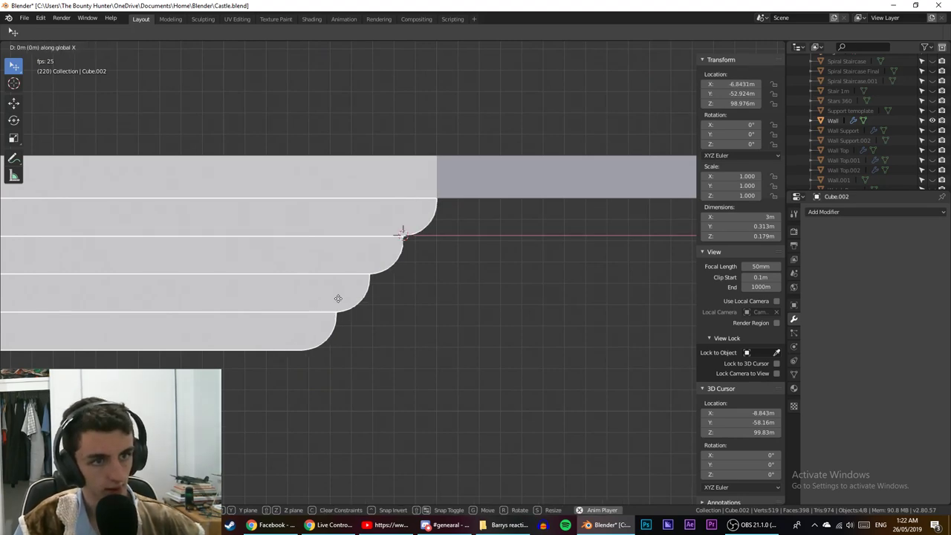
{"action": "left_click", "coordinate": [304, 299], "text": "ctrl"}
{"action": "middle_click_drag", "start_coordinate": [335, 312], "coordinate": [248, 319]}
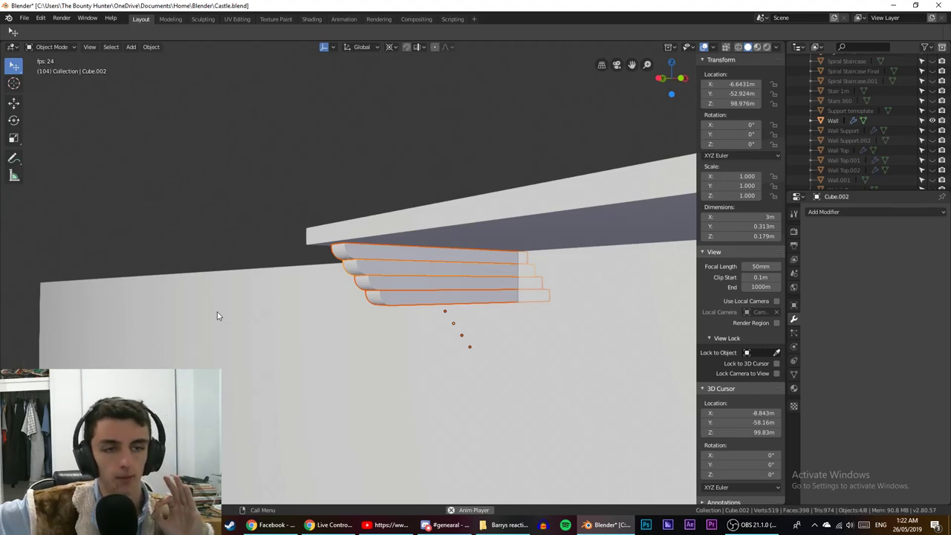
Unhide the Wall Support object on the other side of the wall and save the castle file.
{"action": "middle_click_drag", "start_coordinate": [217, 310], "coordinate": [204, 269]}
{"action": "scroll", "coordinate": [330, 327], "scroll_direction": "down", "scroll_amount": 6}
{"action": "middle_click_drag", "start_coordinate": [330, 327], "coordinate": [429, 320]}
{"action": "scroll", "coordinate": [429, 320], "scroll_direction": "up", "scroll_amount": 7}
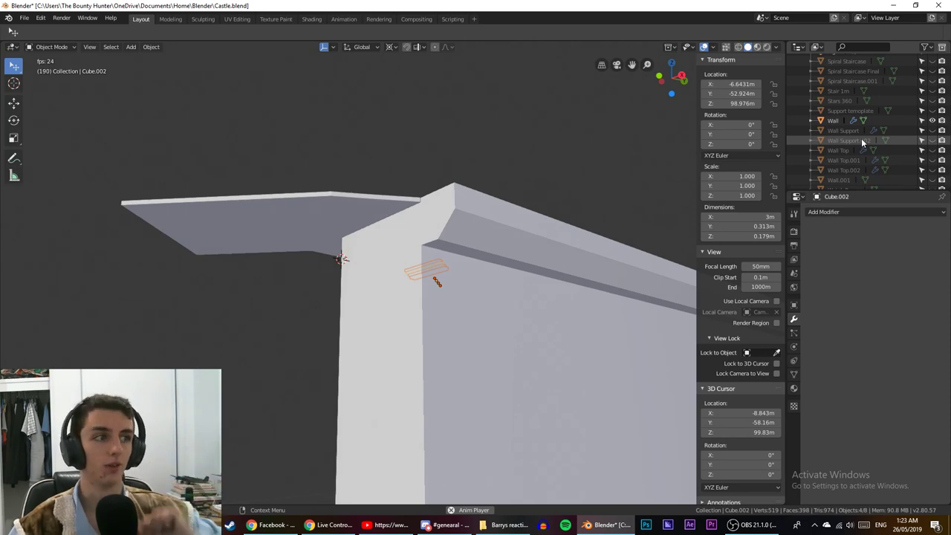
{"action": "left_click", "coordinate": [932, 130]}
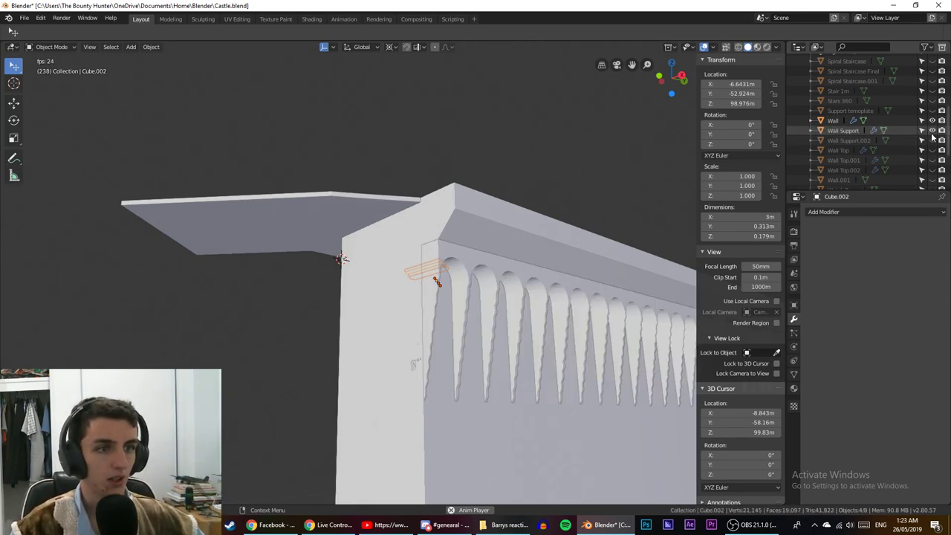
{"action": "middle_click_drag", "start_coordinate": [362, 266], "coordinate": [409, 300]}
{"action": "scroll", "coordinate": [427, 263], "scroll_direction": "up", "scroll_amount": 2}
{"action": "scroll", "coordinate": [427, 263], "scroll_direction": "down", "scroll_amount": 4}
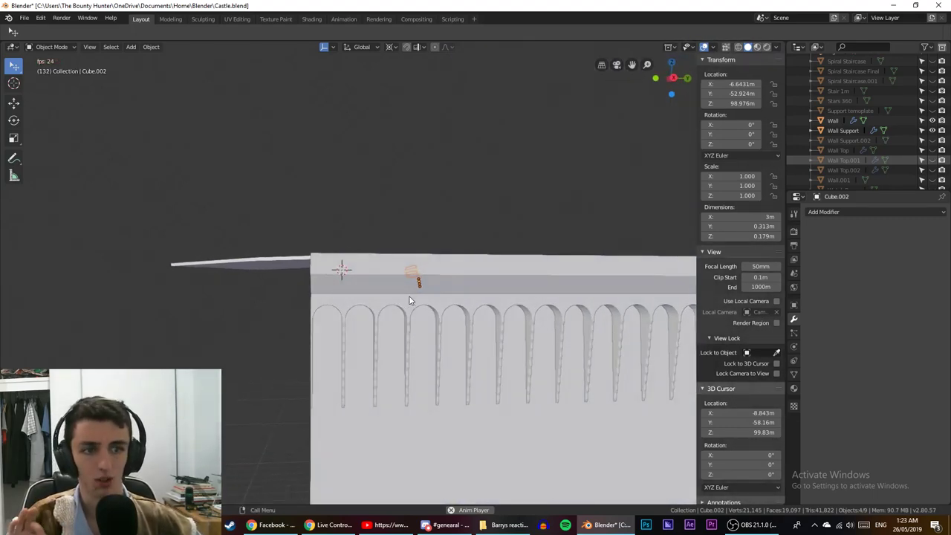
{"action": "scroll", "coordinate": [411, 299], "scroll_direction": "up", "scroll_amount": 4}
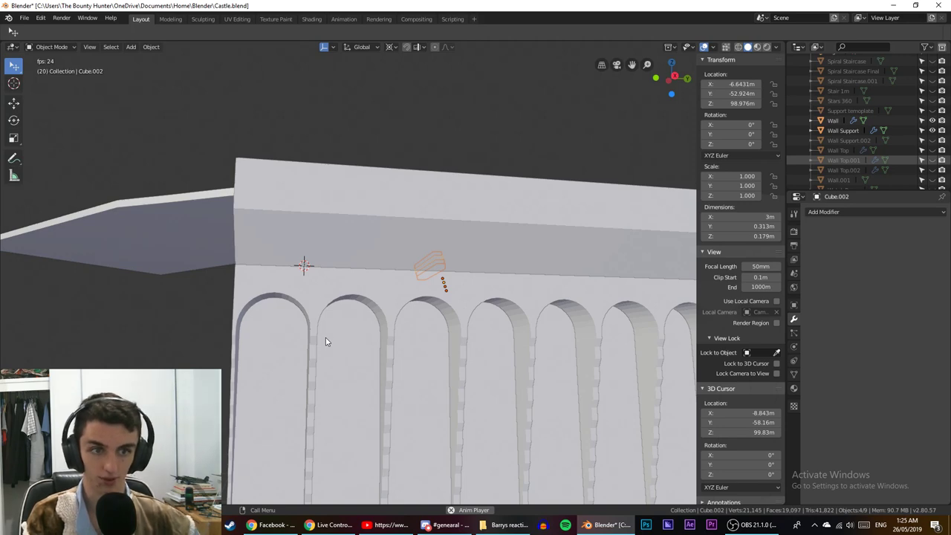
{"action": "key", "text": "ctrl+s"}
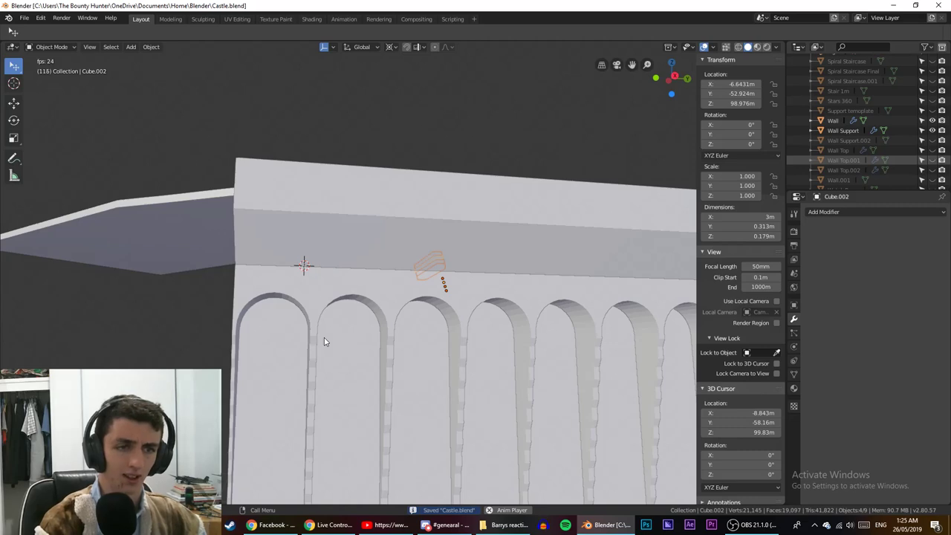
Examine the arched wall supports and the stacked-beam bracket from both sides of the wall to compare their placement.
{"action": "middle_click_drag", "start_coordinate": [324, 342], "coordinate": [555, 334]}
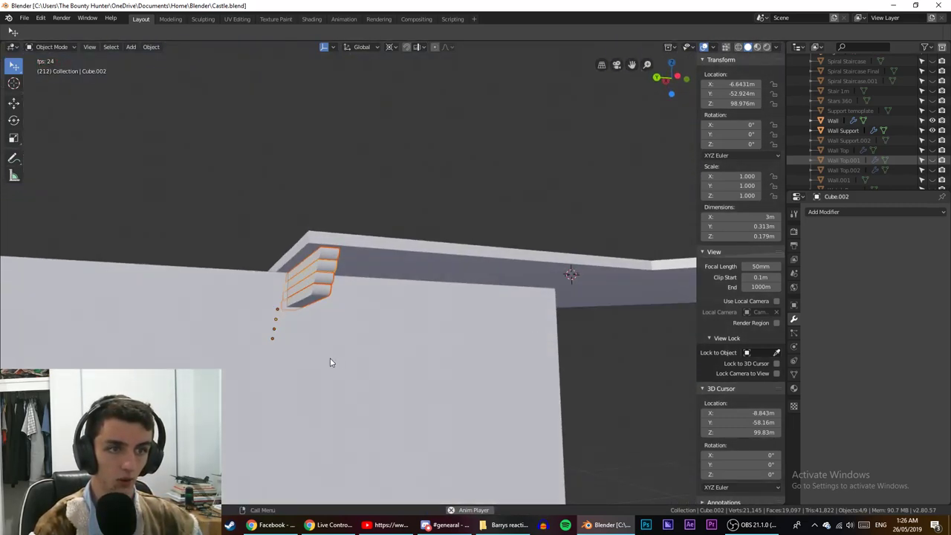
{"action": "middle_click_drag", "start_coordinate": [330, 358], "coordinate": [360, 304]}
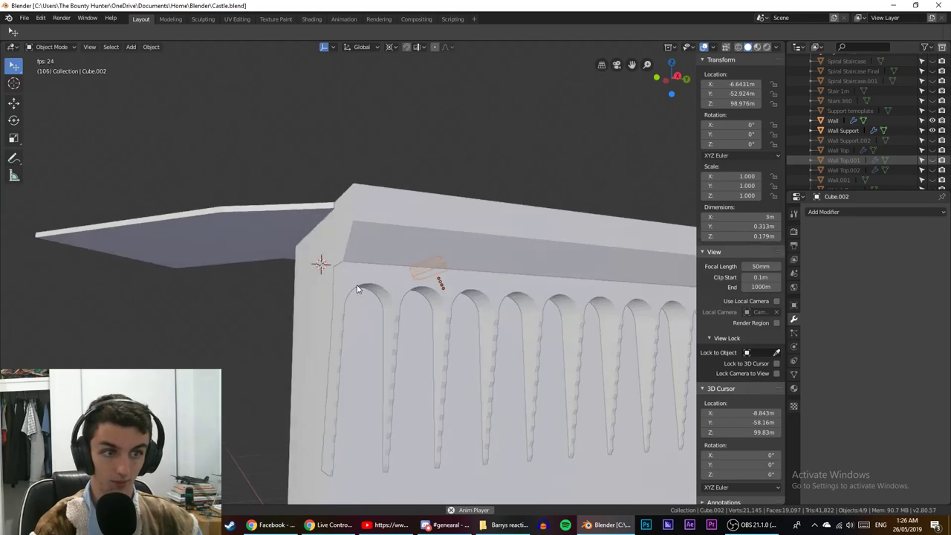
{"action": "middle_click_drag", "start_coordinate": [285, 314], "coordinate": [323, 305]}
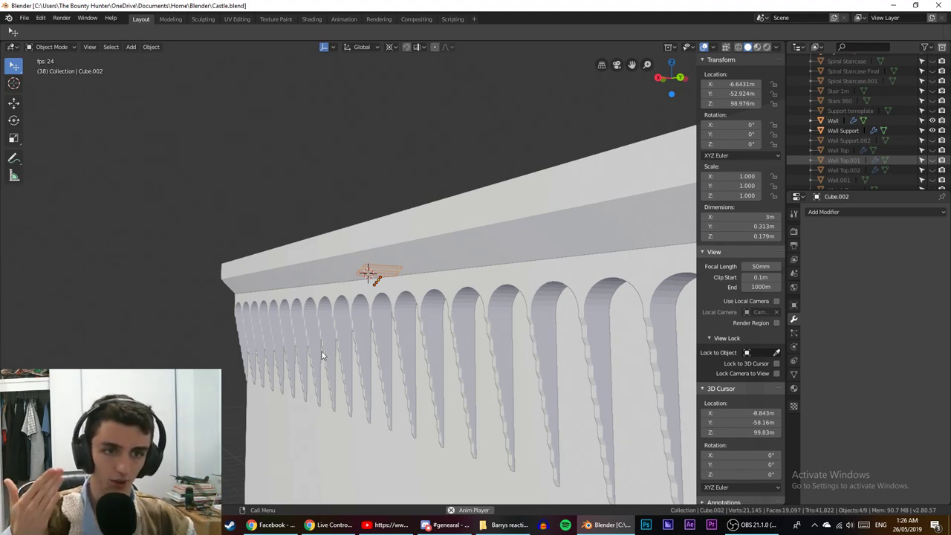
{"action": "middle_click_drag", "start_coordinate": [322, 352], "coordinate": [440, 354]}
{"action": "scroll", "coordinate": [416, 349], "scroll_direction": "up", "scroll_amount": 4}
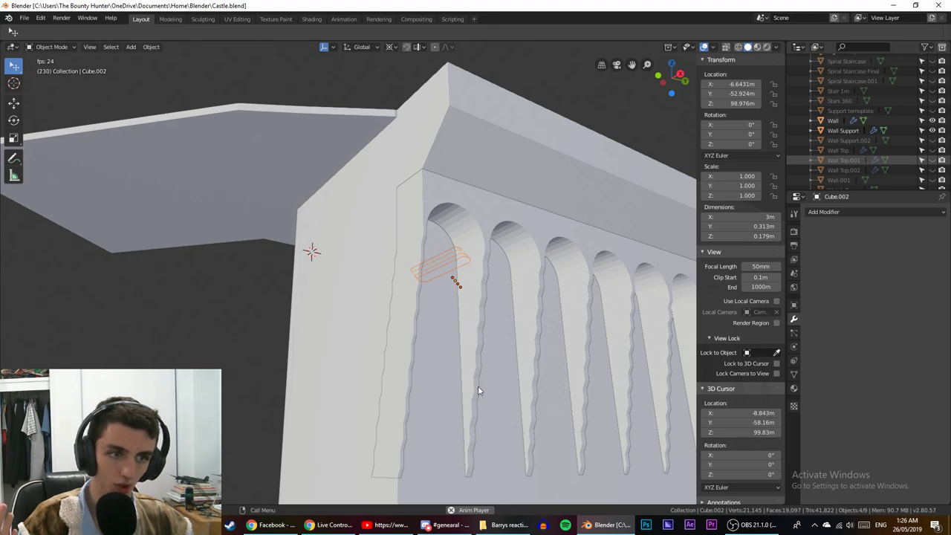
{"action": "middle_click_drag", "start_coordinate": [468, 344], "coordinate": [482, 328]}
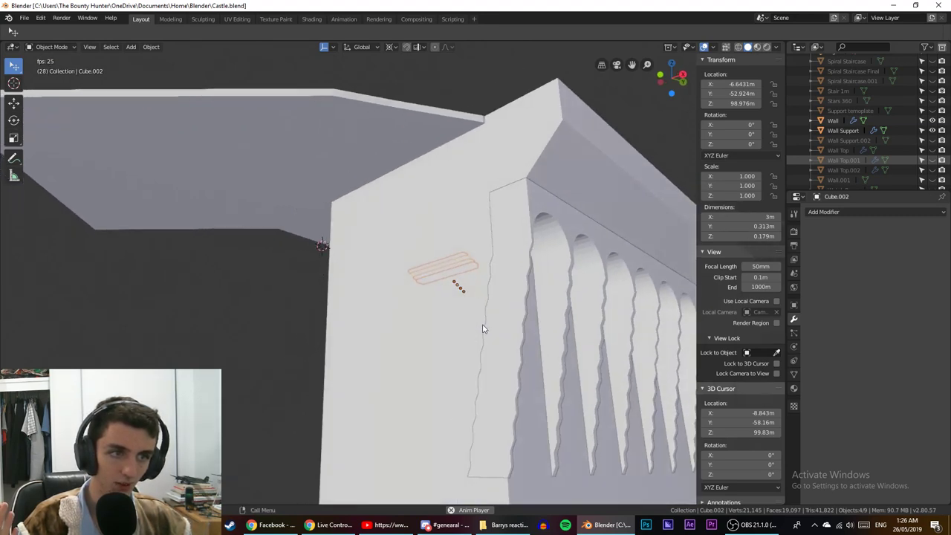
{"action": "scroll", "coordinate": [482, 325], "scroll_direction": "down", "scroll_amount": 3}
{"action": "middle_click_drag", "start_coordinate": [501, 282], "coordinate": [451, 253]}
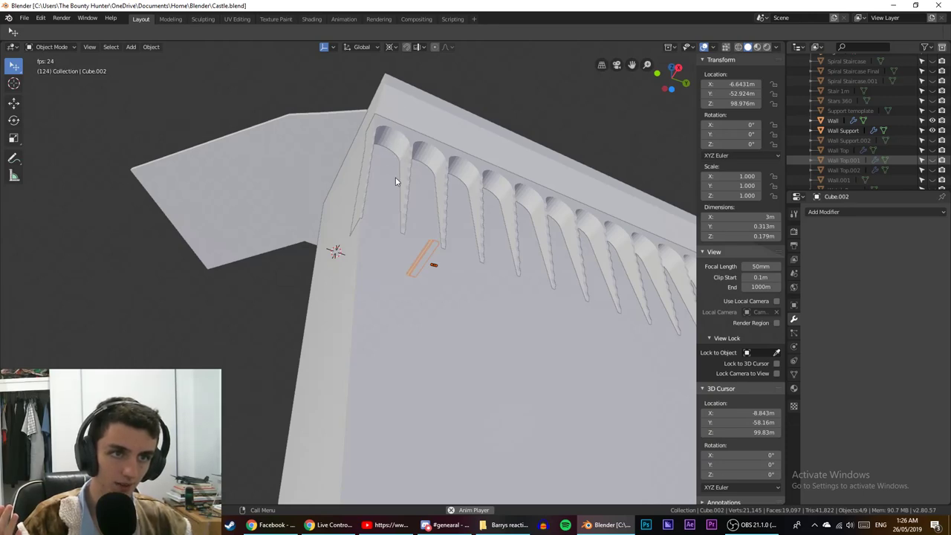
{"action": "middle_click_drag", "start_coordinate": [396, 182], "coordinate": [296, 318]}
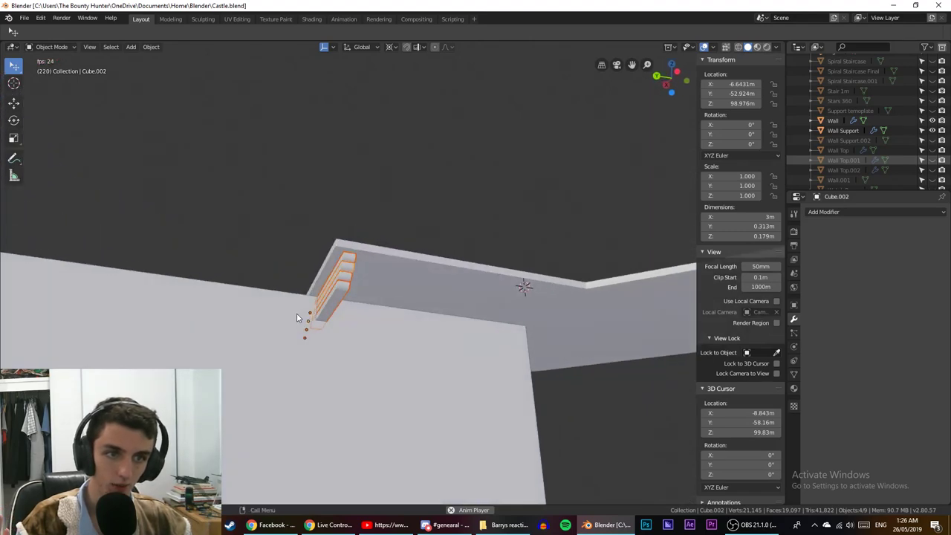
{"action": "scroll", "coordinate": [298, 318], "scroll_direction": "up", "scroll_amount": 2}
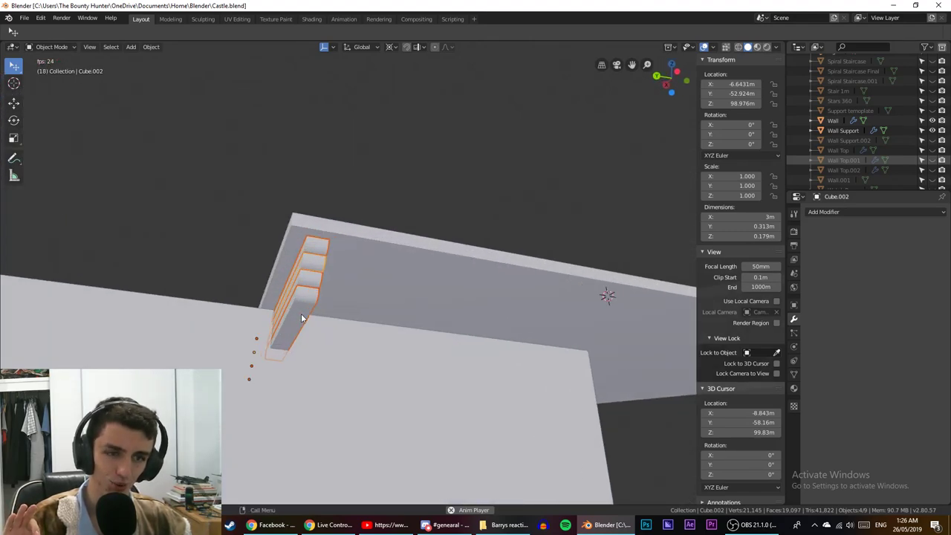
{"action": "middle_click_drag", "start_coordinate": [301, 314], "coordinate": [278, 363]}
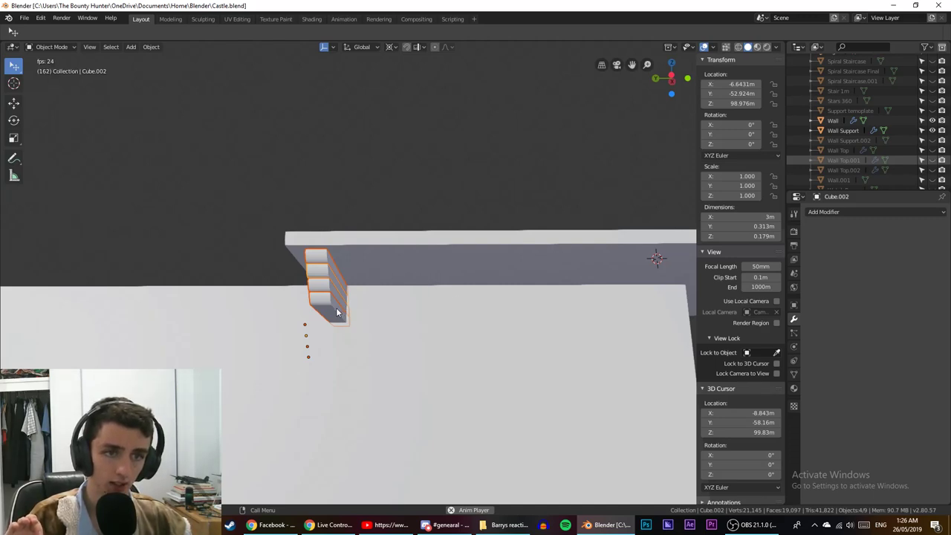
{"action": "middle_click_drag", "start_coordinate": [371, 281], "coordinate": [436, 354]}
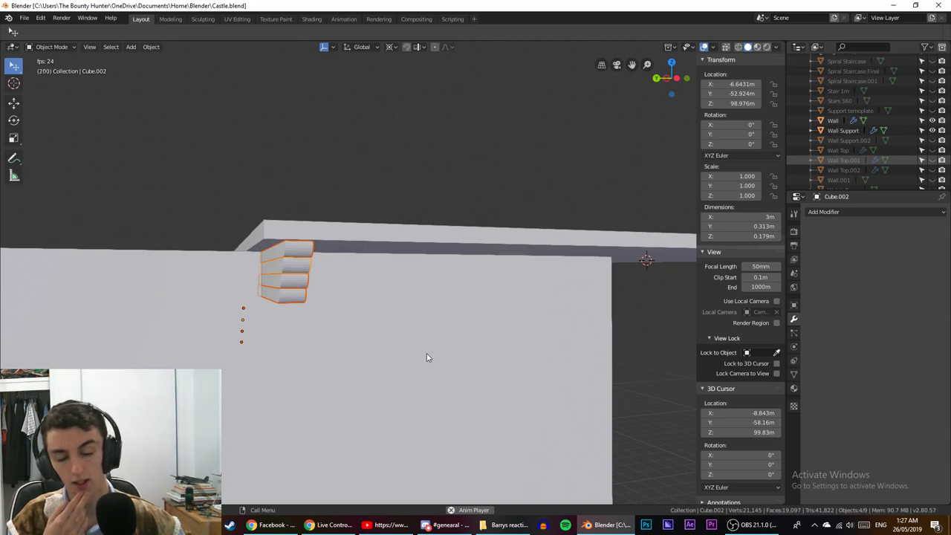
Lower the four selected beams by 1 m along the Z axis.
{"action": "type", "text": "g"}
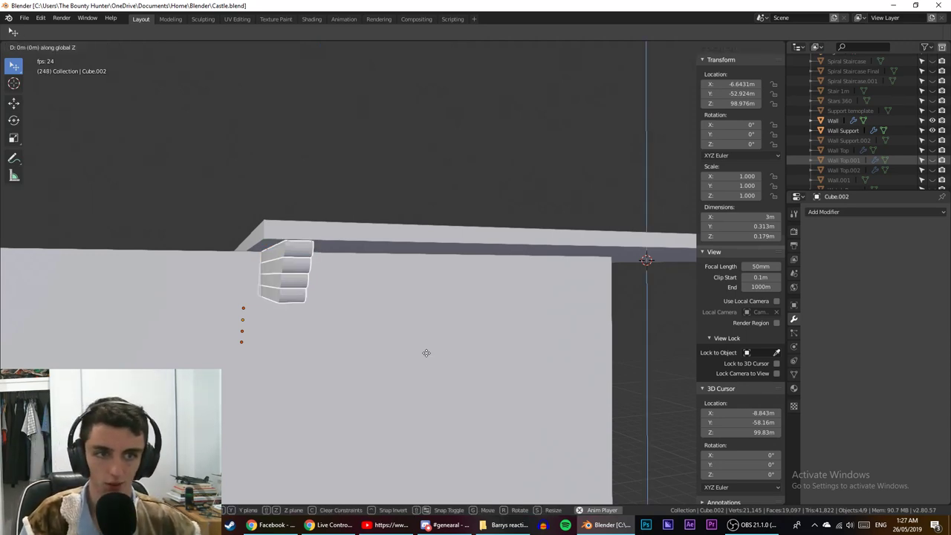
{"action": "type", "text": "z-1"}
{"action": "key", "text": "Return"}
{"action": "middle_click_drag", "start_coordinate": [427, 419], "coordinate": [285, 369]}
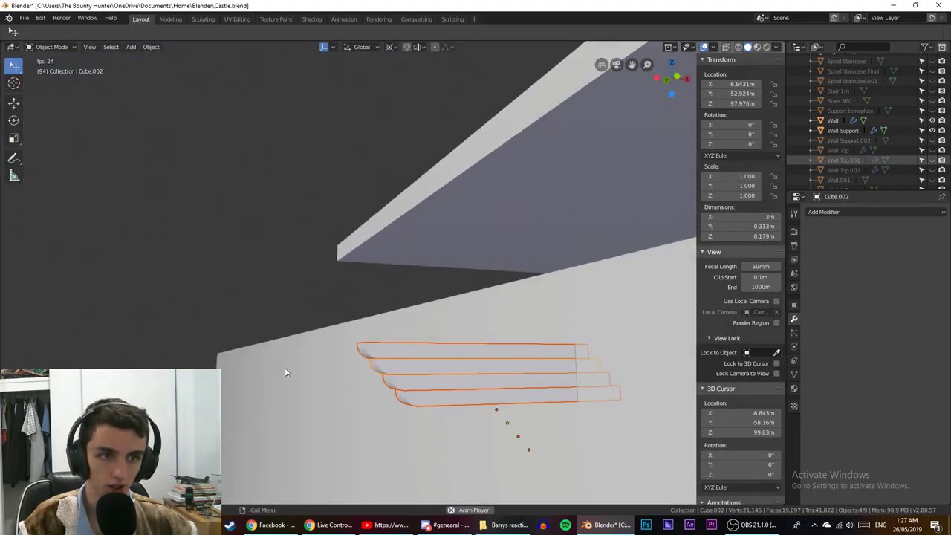
Move the four beams 1 m along the X axis, deeper into the wall.
{"action": "middle_click_drag", "start_coordinate": [452, 369], "coordinate": [374, 339], "text": "shift"}
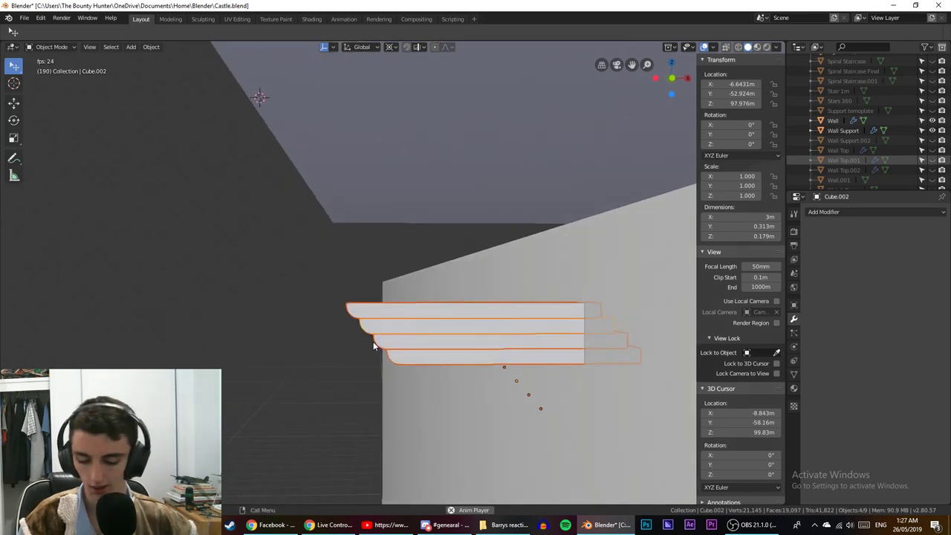
{"action": "key", "text": "g"}
{"action": "key", "text": "x"}
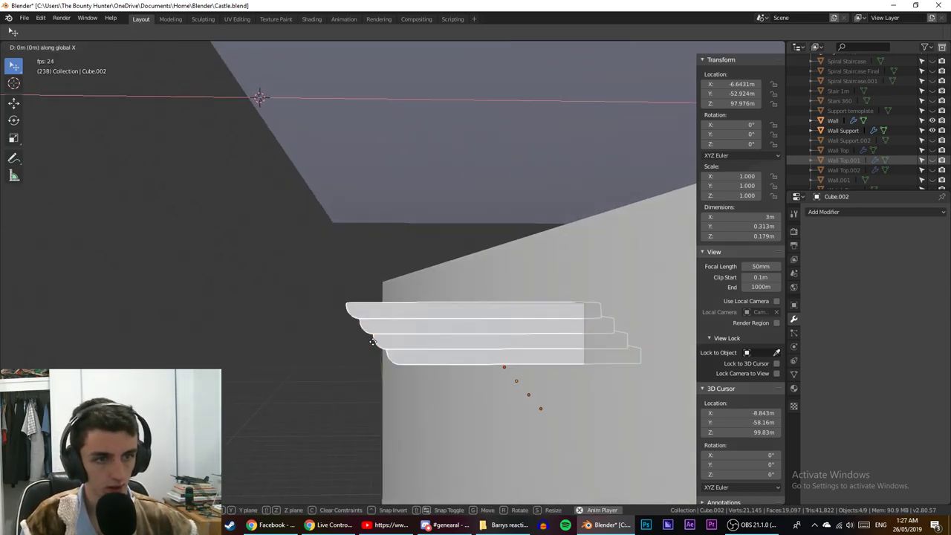
{"action": "left_click", "coordinate": [567, 358]}
{"action": "middle_click_drag", "start_coordinate": [567, 358], "coordinate": [446, 379]}
{"action": "left_click", "coordinate": [446, 378]}
{"action": "key", "text": "g"}
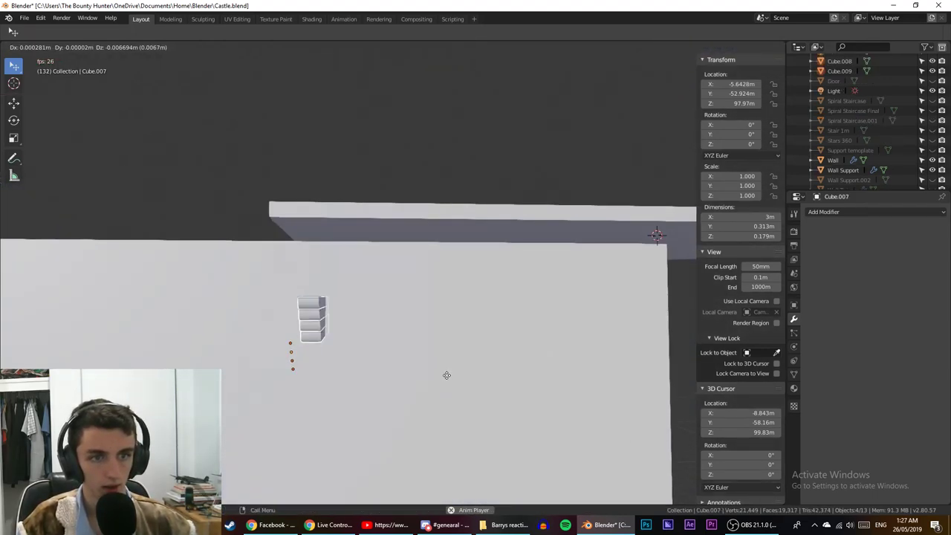
{"action": "right_click", "coordinate": [466, 377]}
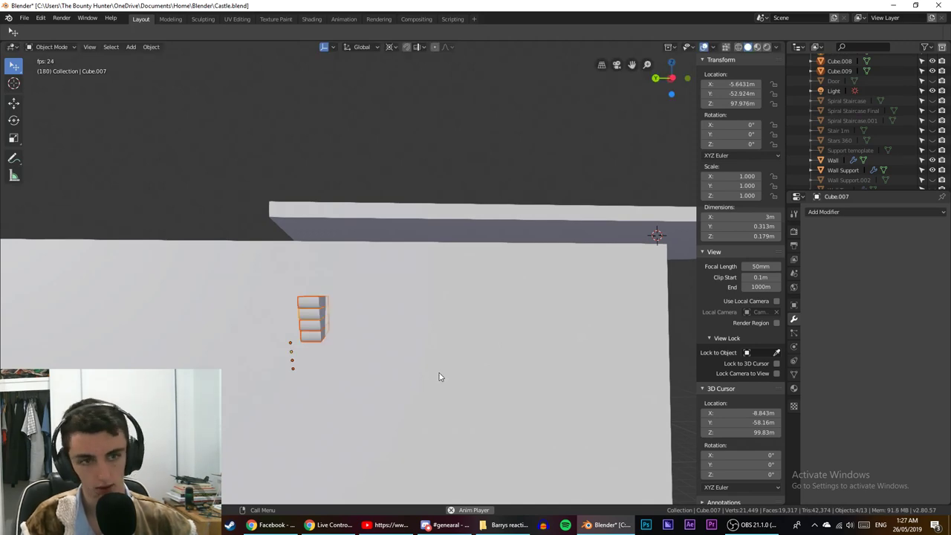
{"action": "key", "text": "ctrl+z"}
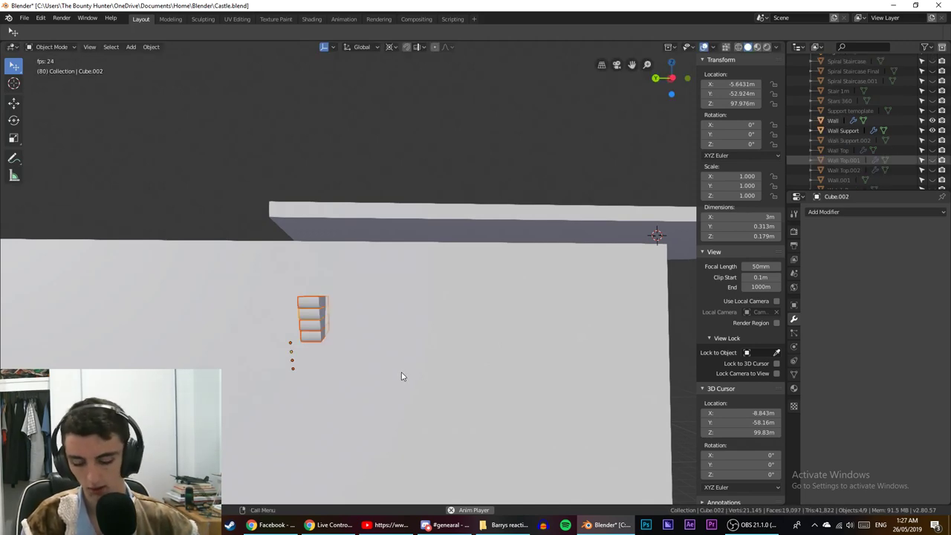
{"action": "key", "text": "g"}
{"action": "right_click", "coordinate": [425, 350]}
Duplicate the bracket twice along the wall towards its corner, spacing the copies 2 m apart on the Y axis.
{"action": "middle_click_drag", "start_coordinate": [425, 346], "coordinate": [478, 434]}
{"action": "scroll", "coordinate": [355, 369], "scroll_direction": "up", "scroll_amount": 2}
{"action": "key", "text": "shift+d"}
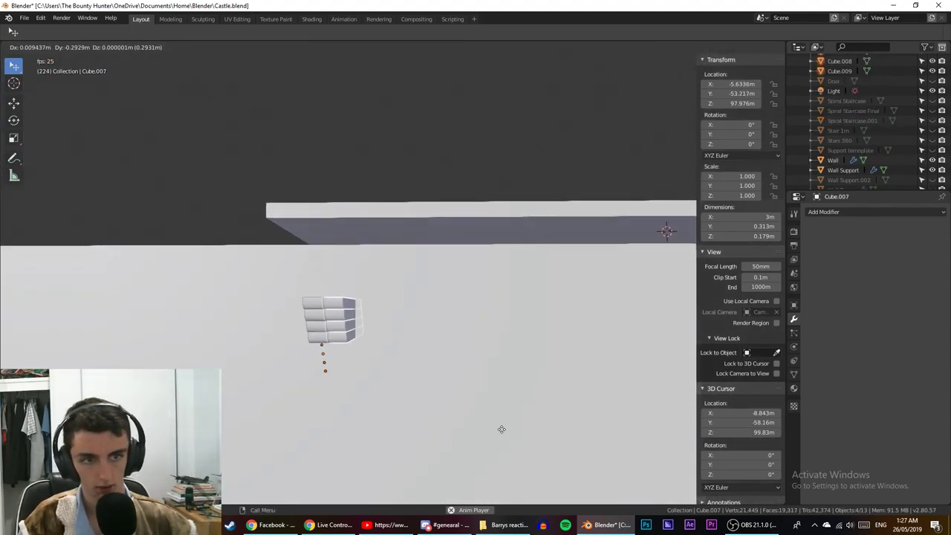
{"action": "left_click", "coordinate": [613, 441]}
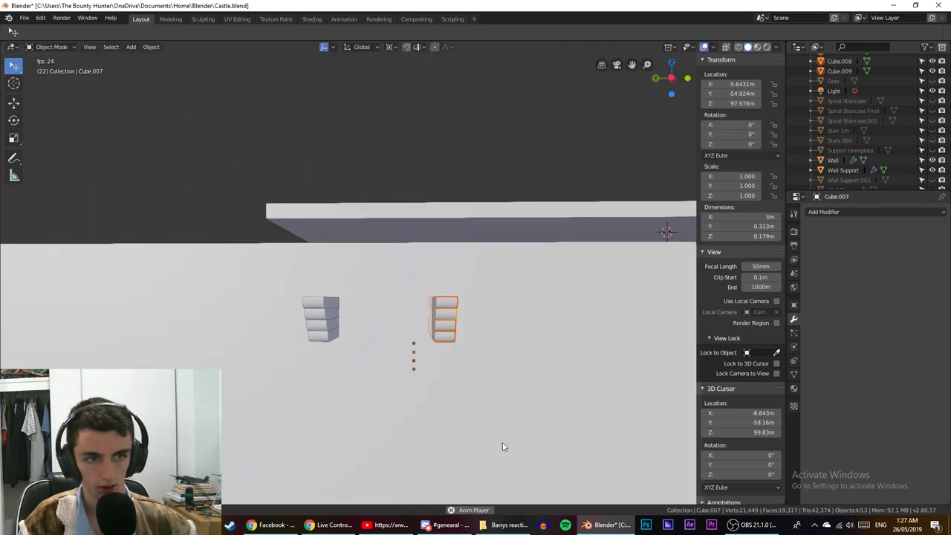
{"action": "middle_click_drag", "start_coordinate": [503, 446], "coordinate": [404, 425]}
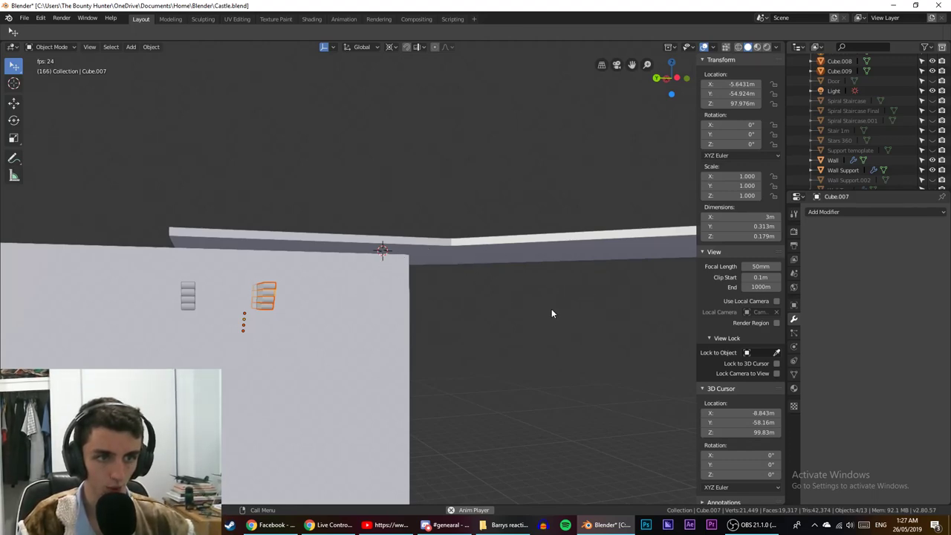
{"action": "key", "text": "shift+d"}
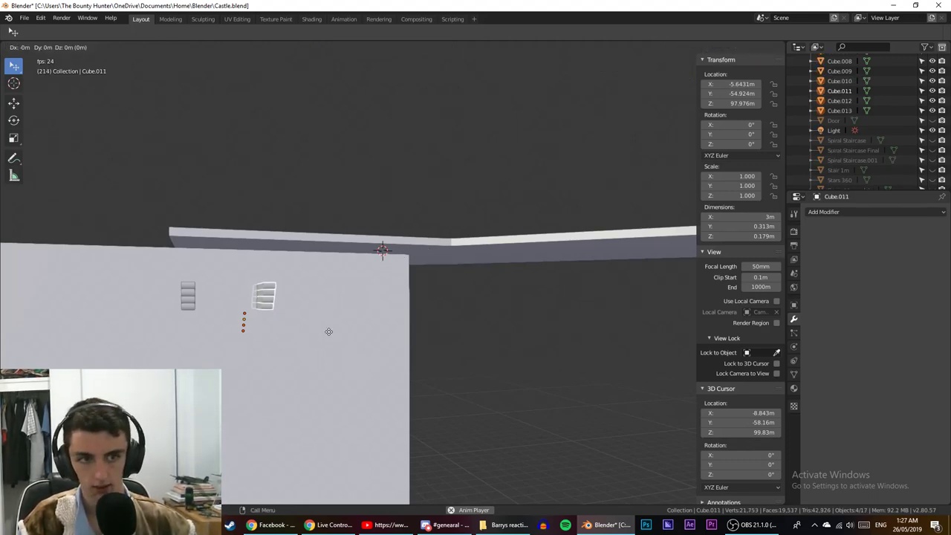
{"action": "left_click", "coordinate": [396, 329]}
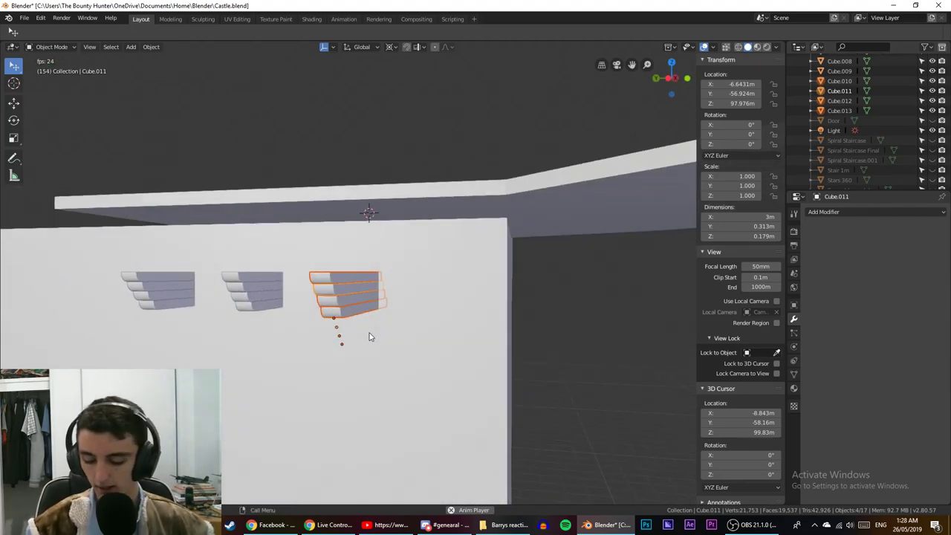
Duplicate the selected four-beam bracket once more towards the wall's corner, placing the copy 2 m along the Y axis.
{"action": "key", "text": "shift+d"}
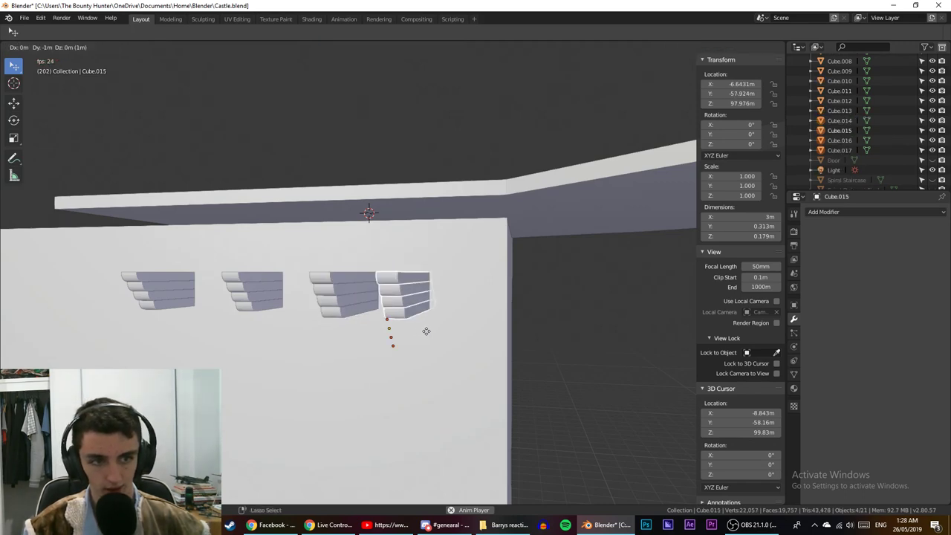
{"action": "left_click", "coordinate": [510, 369]}
Move the two brackets nearest the wall's corner 1 m along the X axis, deeper into the wall.
{"action": "middle_click_drag", "start_coordinate": [510, 370], "coordinate": [465, 385]}
{"action": "left_click", "coordinate": [358, 311], "text": "shift"}
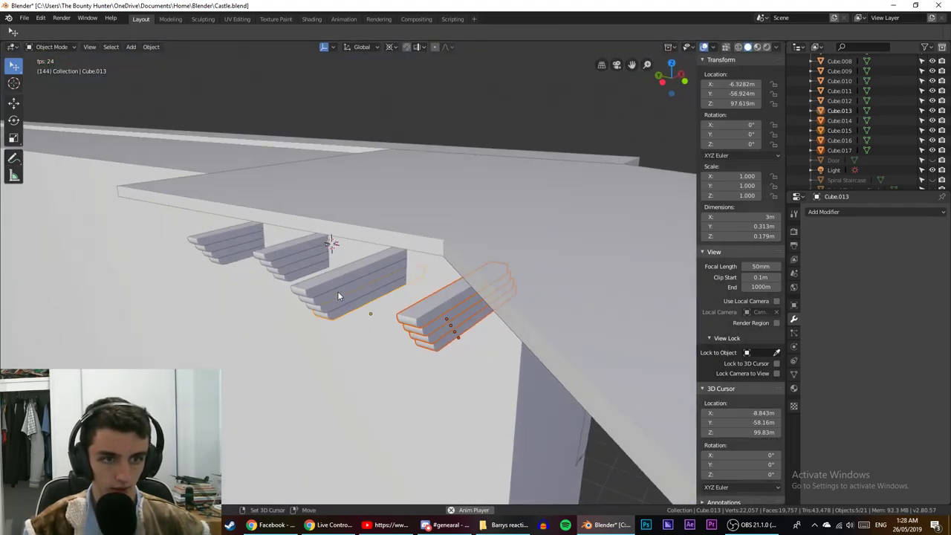
{"action": "left_click", "coordinate": [350, 301], "text": "shift"}
{"action": "left_click", "coordinate": [331, 291], "text": "shift"}
{"action": "middle_click_drag", "start_coordinate": [351, 297], "coordinate": [397, 326]}
{"action": "key", "text": "g"}
{"action": "key", "text": "x"}
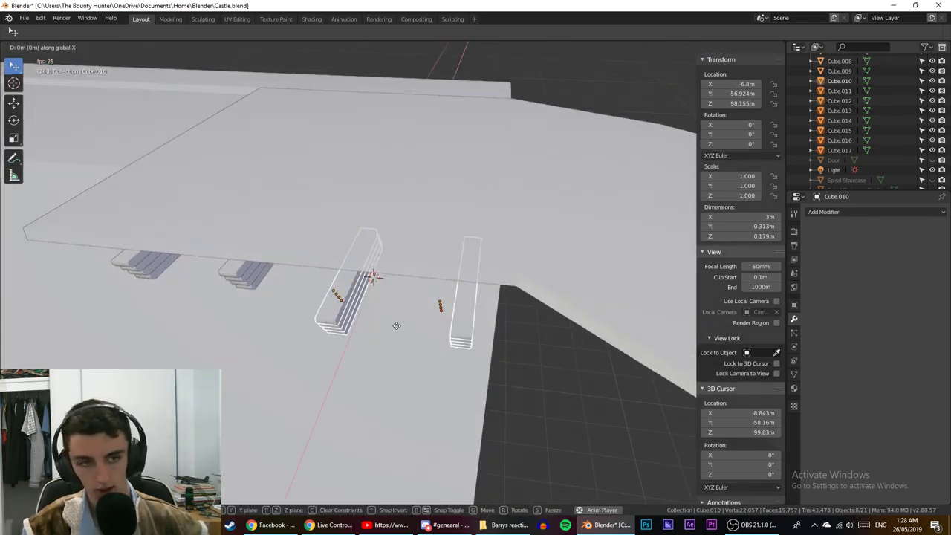
{"action": "left_click", "coordinate": [408, 295], "text": "ctrl"}
Add all beams of the two remaining brackets to the selection so the whole row of four brackets is selected.
{"action": "mouse_move", "coordinate": [313, 307]}
{"action": "middle_mouse_down"}
{"action": "mouse_move", "coordinate": [313, 271]}
{"action": "mouse_move", "coordinate": [275, 272]}
{"action": "mouse_move", "coordinate": [304, 324]}
{"action": "middle_mouse_up"}
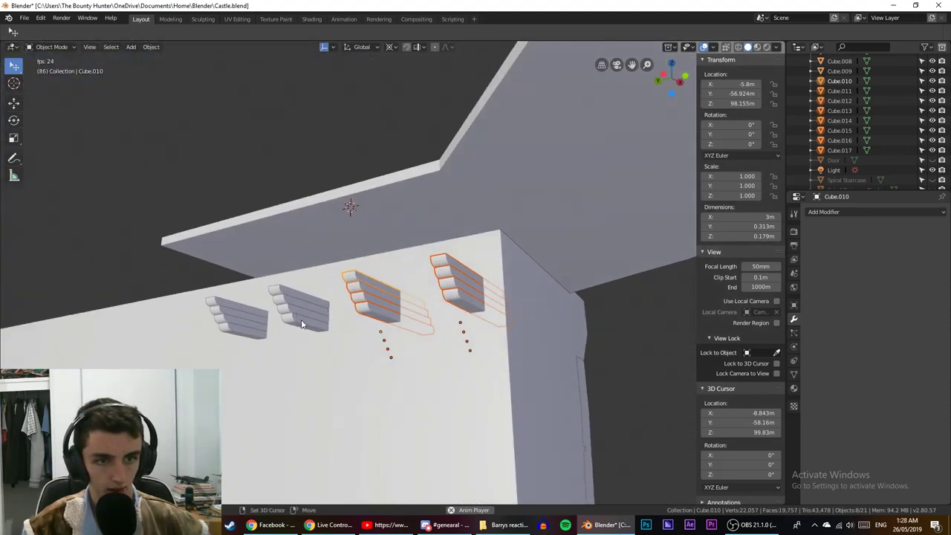
{"action": "left_click", "coordinate": [303, 324], "text": "shift"}
{"action": "left_click", "coordinate": [302, 314], "text": "shift"}
{"action": "left_click", "coordinate": [301, 303], "text": "shift"}
{"action": "left_click", "coordinate": [288, 293], "text": "shift"}
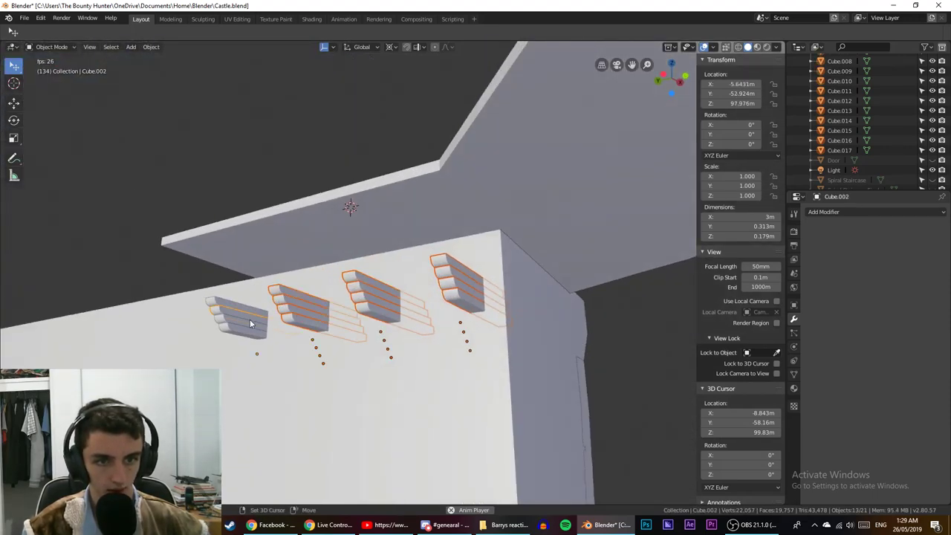
{"action": "left_click", "coordinate": [250, 322], "text": "shift"}
{"action": "left_click", "coordinate": [256, 310], "text": "shift"}
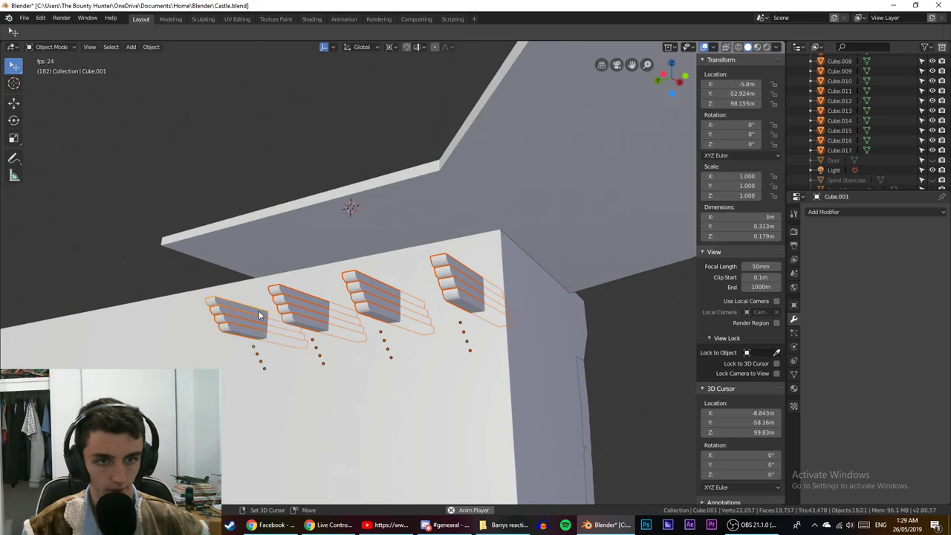
{"action": "middle_click_drag", "start_coordinate": [259, 311], "coordinate": [307, 327]}
Try to shift the four brackets 1 m along the Y axis towards the wall's corner.
{"action": "key", "text": "g"}
{"action": "key", "text": "y"}
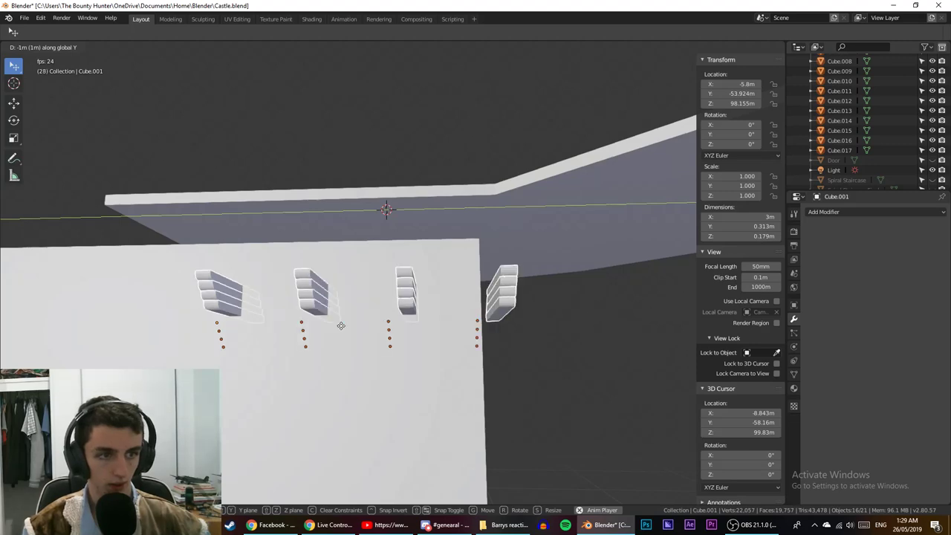
{"action": "left_click", "coordinate": [339, 322]}
{"action": "middle_click_drag", "start_coordinate": [418, 350], "coordinate": [498, 368]}
{"action": "key", "text": "ctrl+z"}
Move the row of four brackets 0.4 m along the negative Y axis, towards the wall's corner.
{"action": "key", "text": "KP_1"}
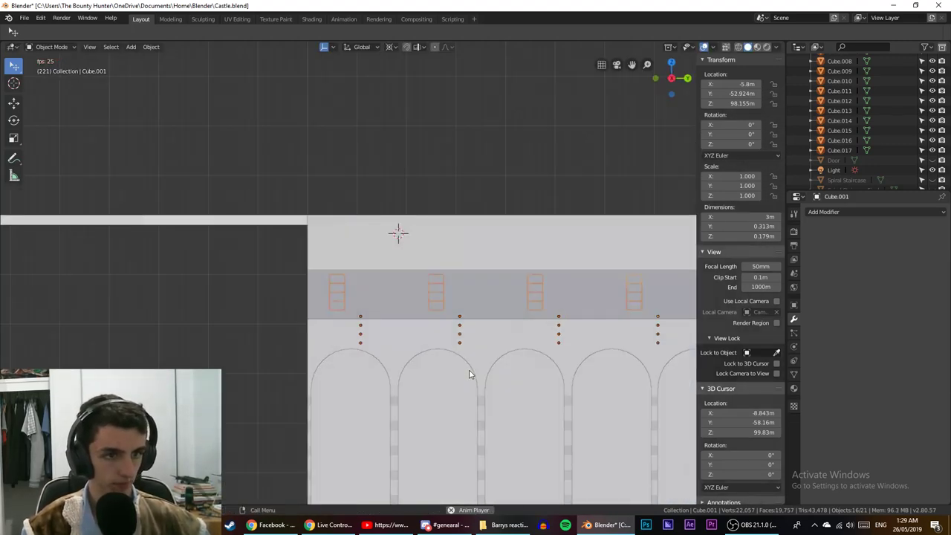
{"action": "scroll", "coordinate": [469, 374], "scroll_direction": "up", "scroll_amount": 6}
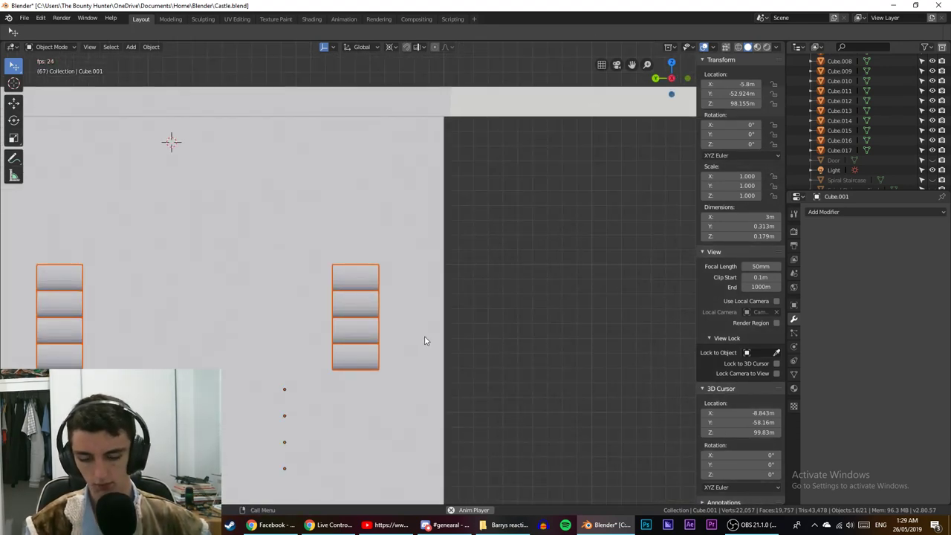
{"action": "key", "text": "g"}
{"action": "key", "text": "y"}
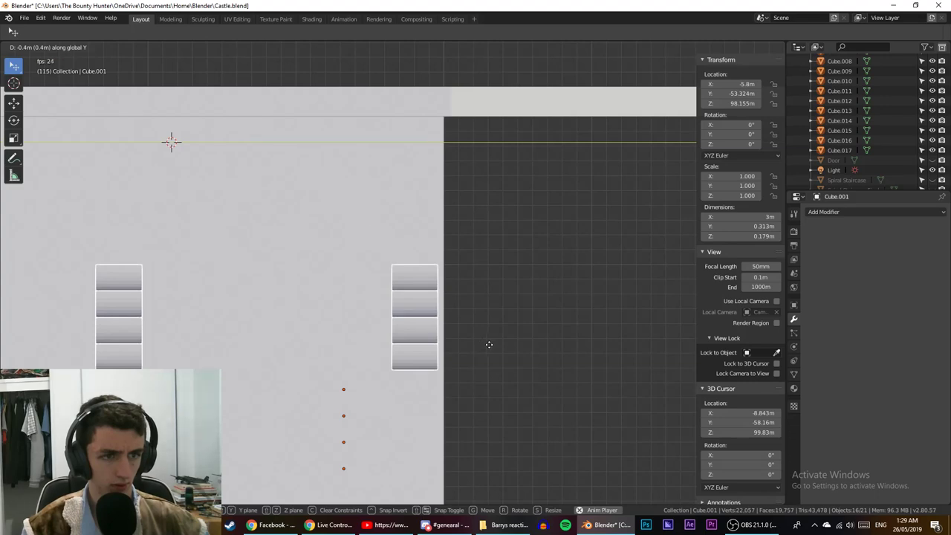
{"action": "left_click", "coordinate": [484, 346]}
Nudge the bracket row another 0.04 m along the negative Y axis so the end bracket sits flush with the wall's edge.
{"action": "scroll", "coordinate": [489, 350], "scroll_direction": "up", "scroll_amount": 2}
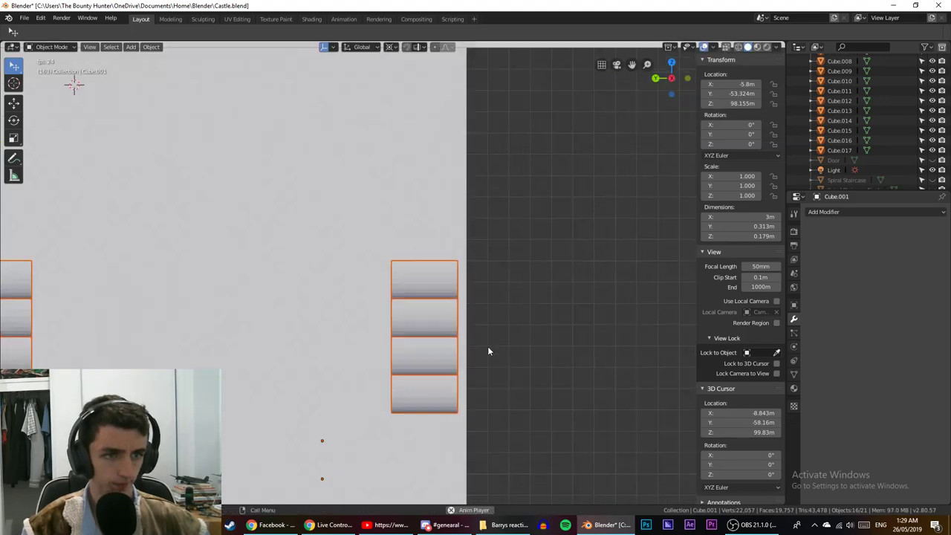
{"action": "scroll", "coordinate": [488, 346], "scroll_direction": "up", "scroll_amount": 6}
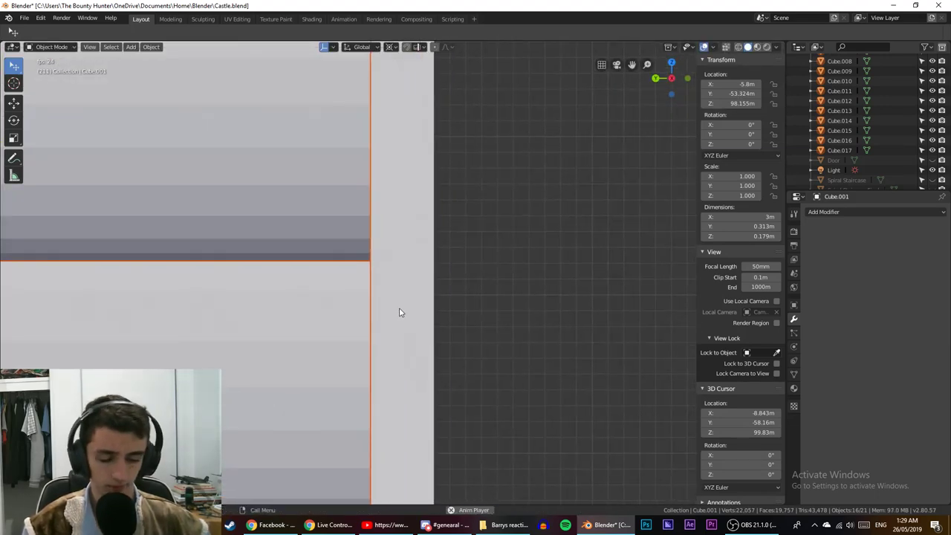
{"action": "key", "text": "g"}
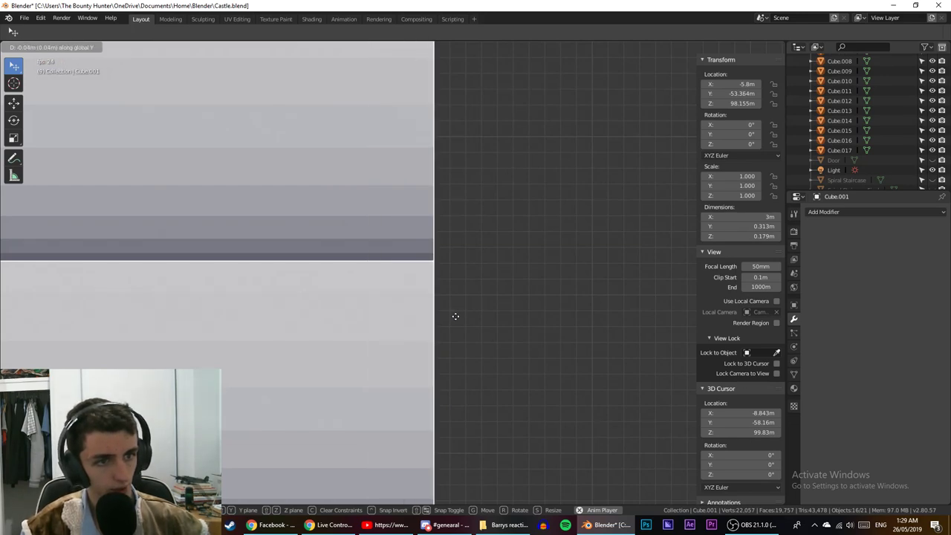
{"action": "left_click", "coordinate": [456, 321]}
Snap the 3D cursor to the midpoint between the top beams of the two brackets farthest from the wall's corner.
{"action": "middle_click_drag", "start_coordinate": [456, 316], "coordinate": [445, 358]}
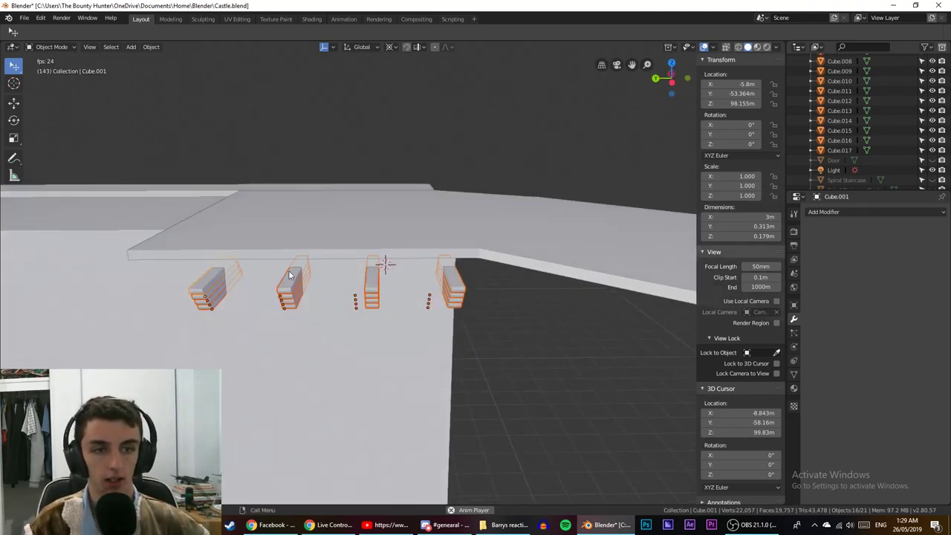
{"action": "left_click", "coordinate": [289, 275]}
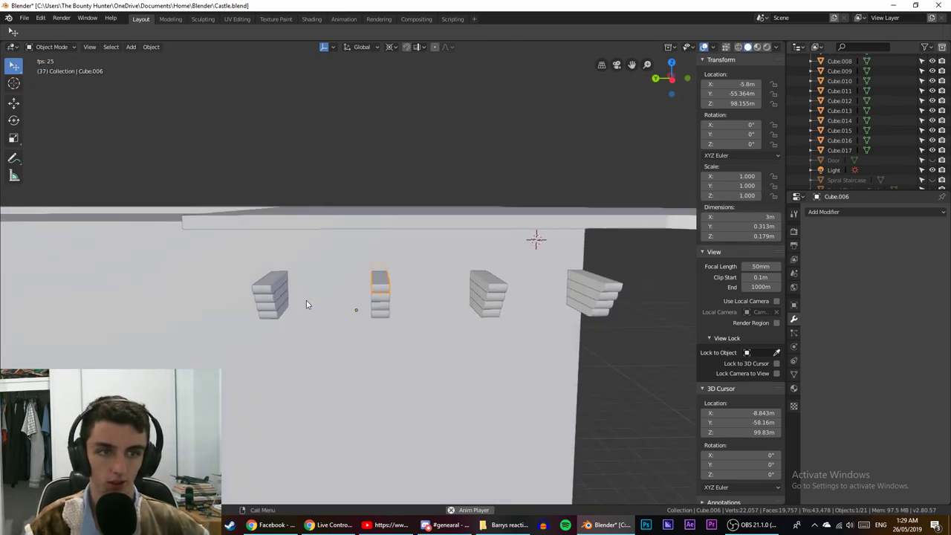
{"action": "left_click", "coordinate": [278, 276]}
{"action": "left_click", "coordinate": [382, 277], "text": "shift"}
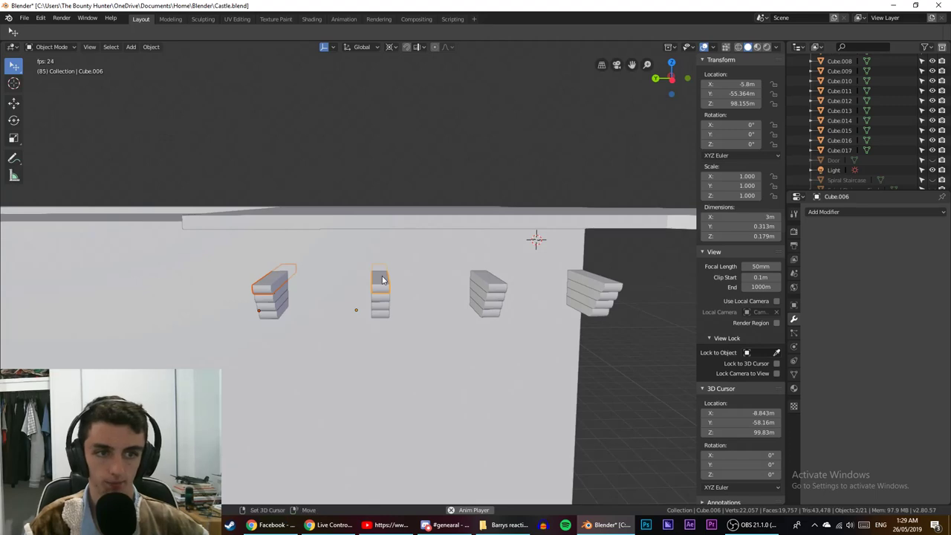
{"action": "key", "text": "shift+s"}
{"action": "left_click", "coordinate": [388, 337]}
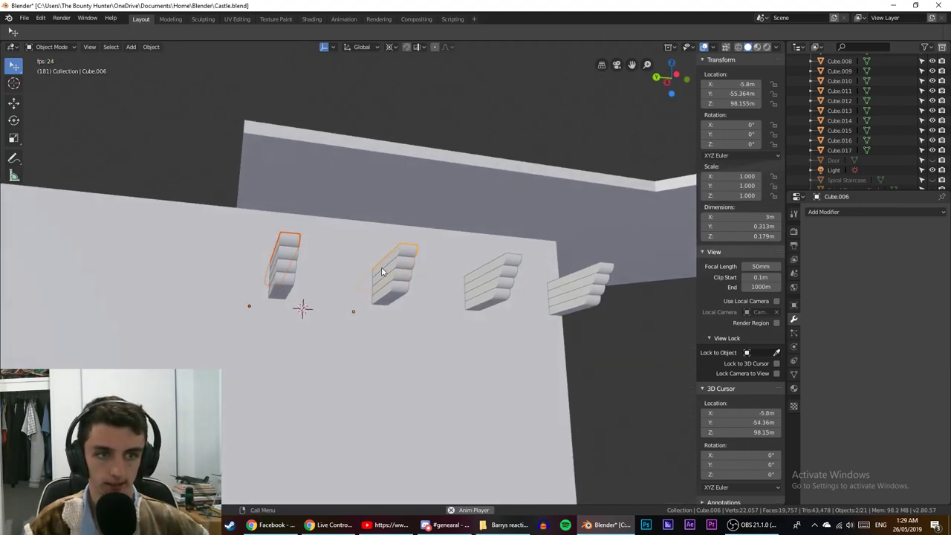
Try to set the origin of the two selected top beams to the 3D cursor.
{"action": "right_click", "coordinate": [381, 271]}
{"action": "mouse_move", "coordinate": [361, 288]}
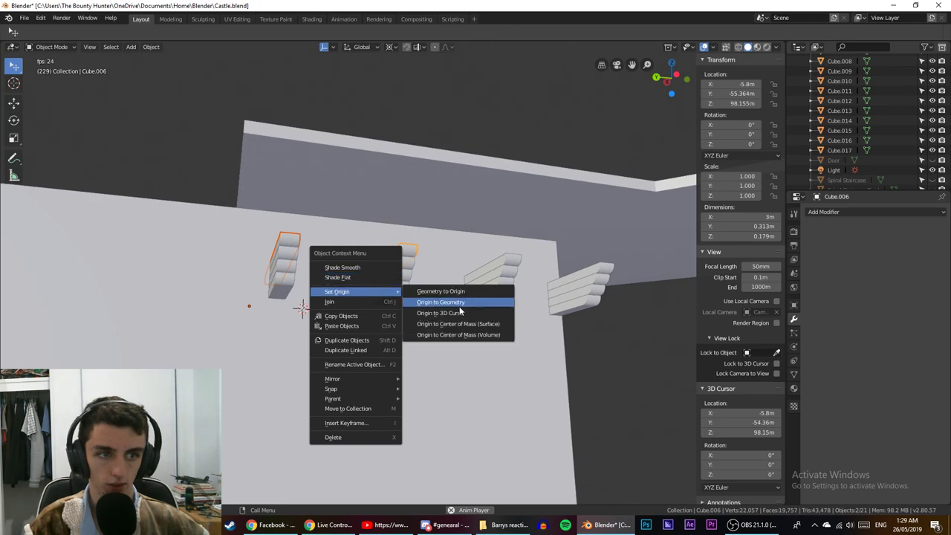
{"action": "left_click", "coordinate": [459, 311]}
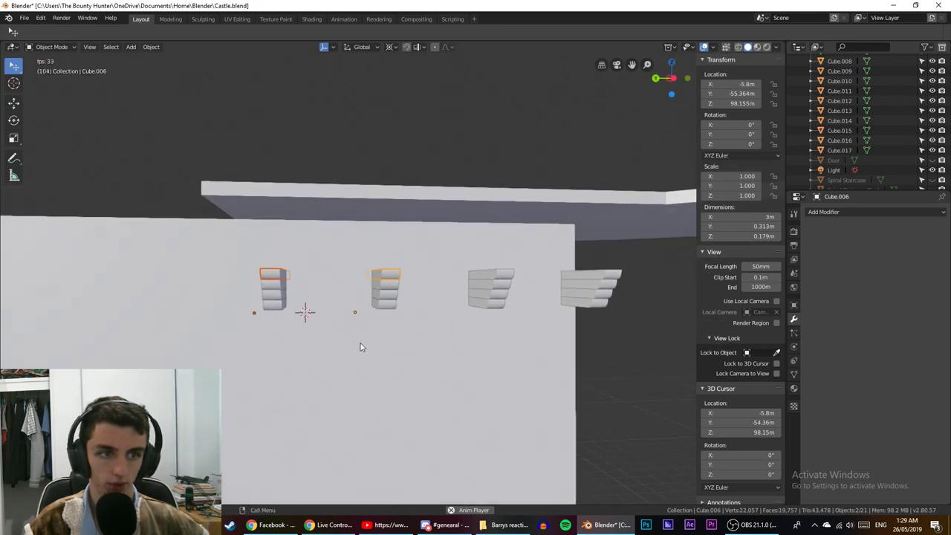
{"action": "left_click", "coordinate": [391, 345]}
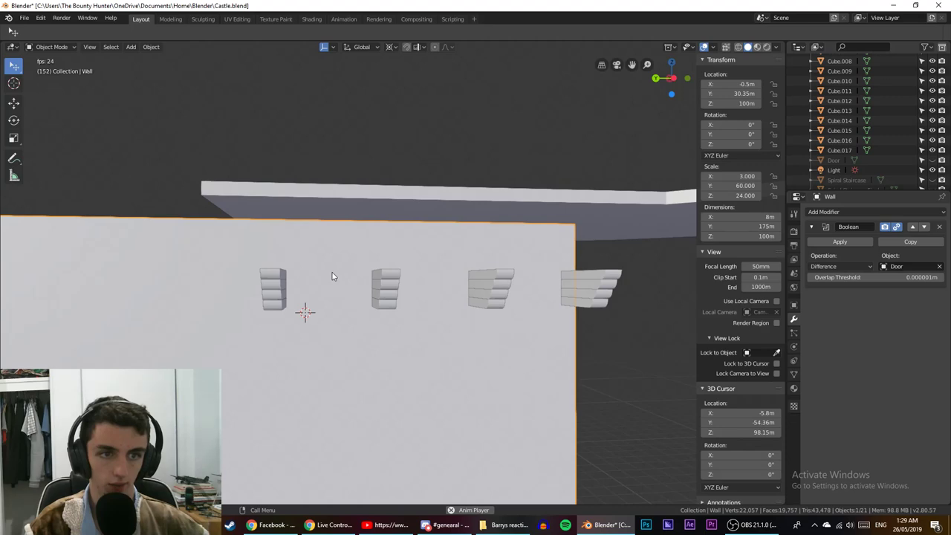
{"action": "left_click", "coordinate": [279, 275]}
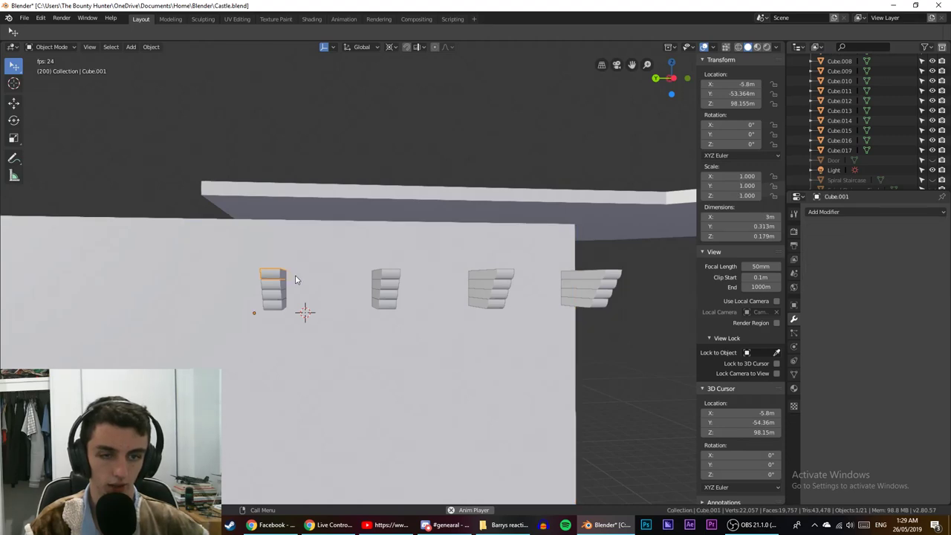
{"action": "right_click", "coordinate": [295, 278]}
{"action": "mouse_move", "coordinate": [286, 277]}
{"action": "left_click", "coordinate": [335, 279]}
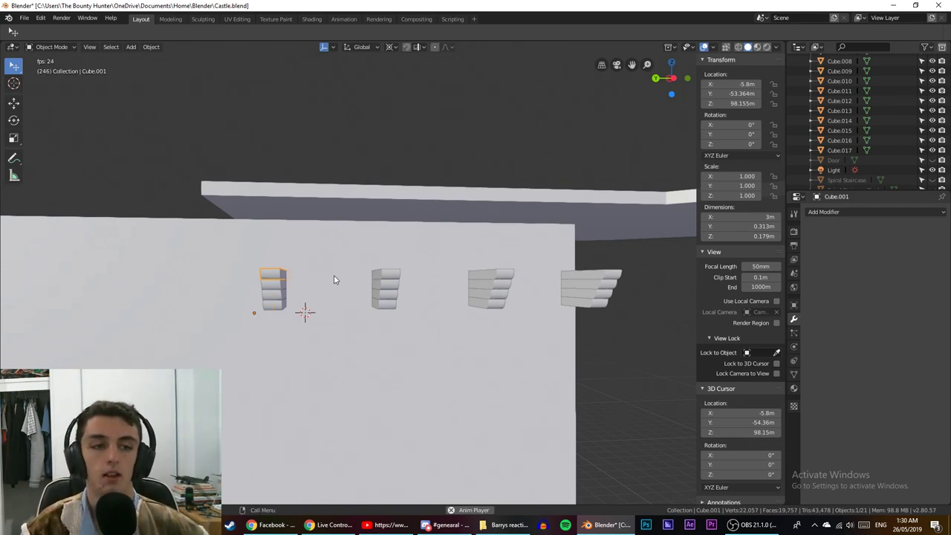
{"action": "middle_click_drag", "start_coordinate": [334, 280], "coordinate": [314, 332]}
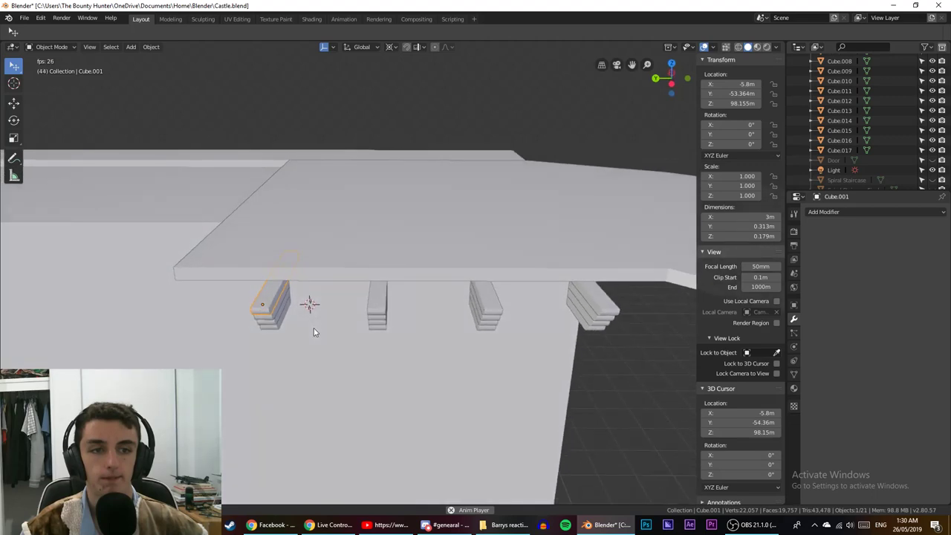
{"action": "left_click", "coordinate": [375, 290]}
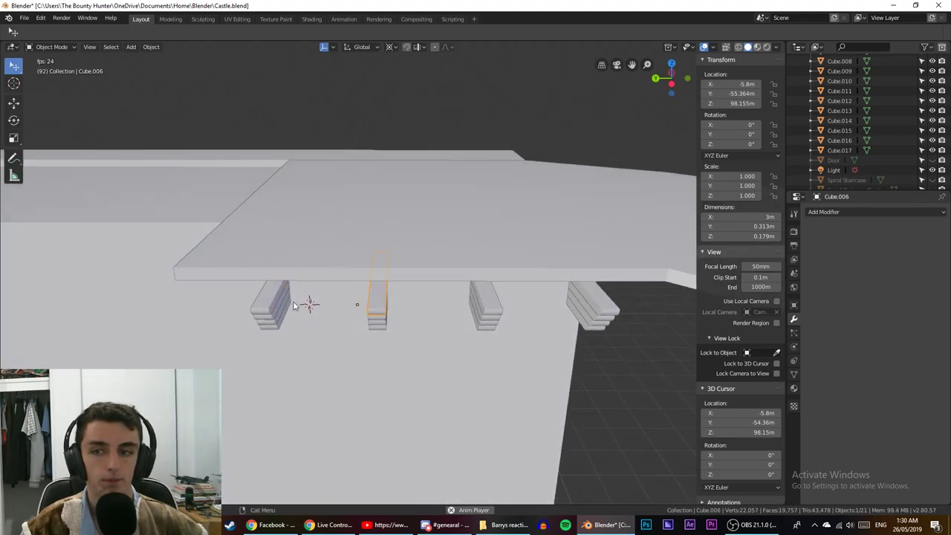
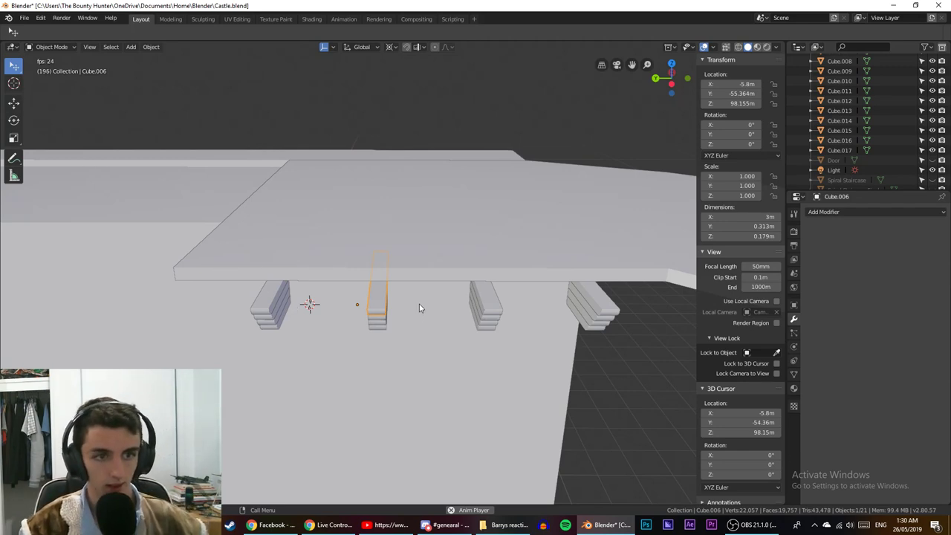
In Edit Mode, select the inner side face of the end bracket's top beam and switch the view to wireframe.
{"action": "scroll", "coordinate": [401, 313], "scroll_direction": "up", "scroll_amount": 2}
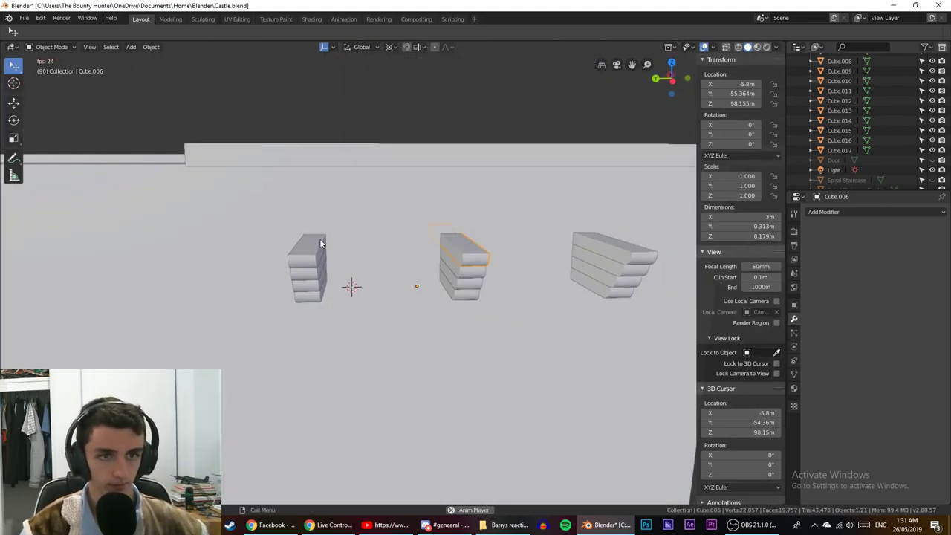
{"action": "left_click", "coordinate": [321, 243]}
{"action": "key", "text": "Tab"}
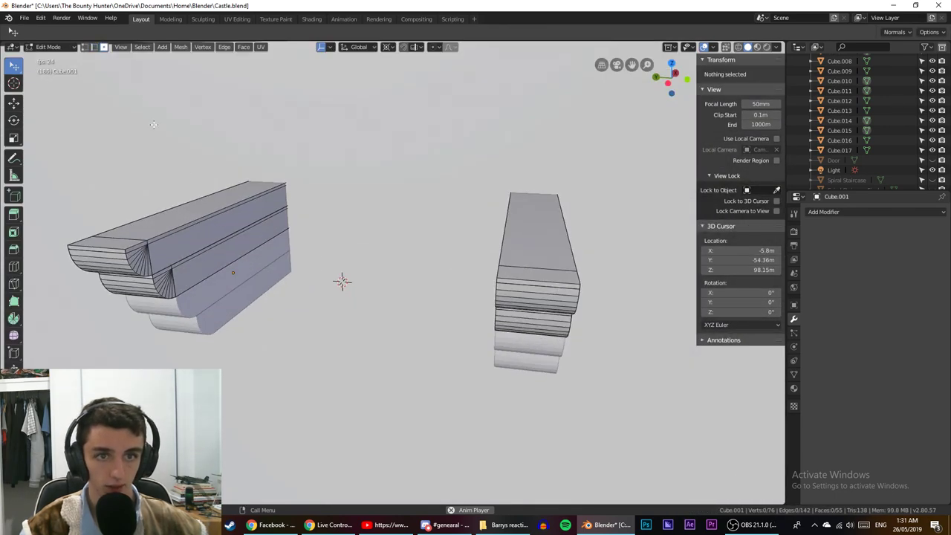
{"action": "left_click", "coordinate": [211, 223]}
{"action": "middle_click_drag", "start_coordinate": [485, 240], "coordinate": [518, 241]}
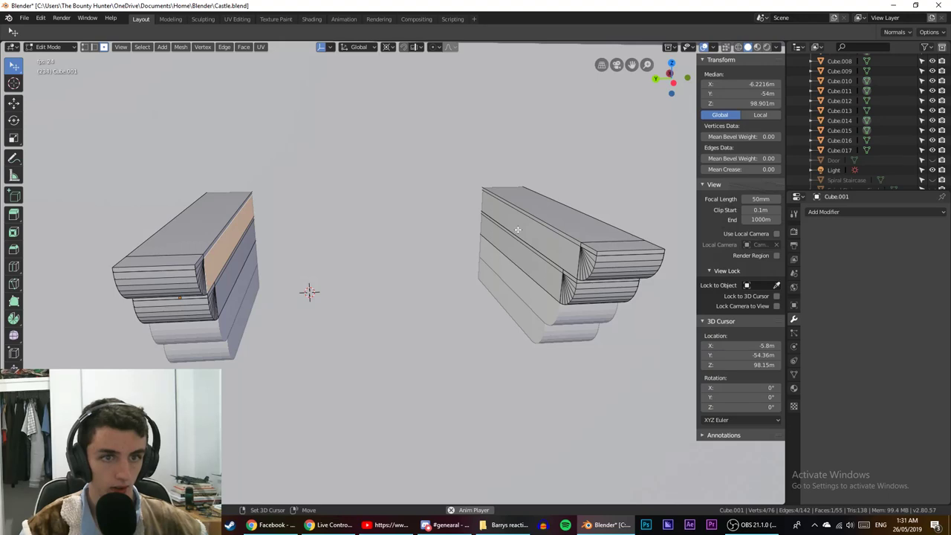
{"action": "key", "text": "shift+z"}
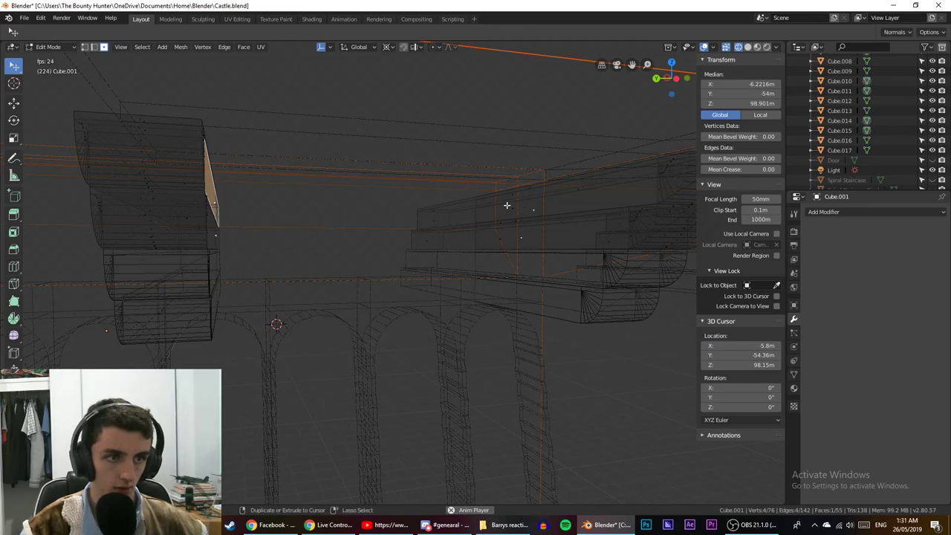
Try to add the neighbouring bracket's facing side face to the selection, and return to Object Mode with the faces deselected.
{"action": "left_click", "coordinate": [513, 209], "text": "alt+shift"}
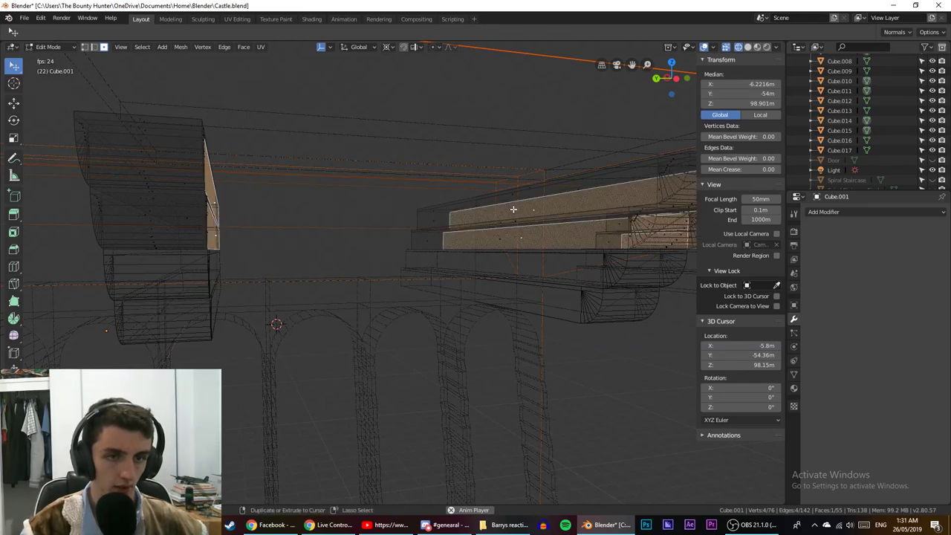
{"action": "key", "text": "ctrl+z"}
{"action": "key", "text": "ctrl+z"}
{"action": "middle_click_drag", "start_coordinate": [513, 209], "coordinate": [499, 231]}
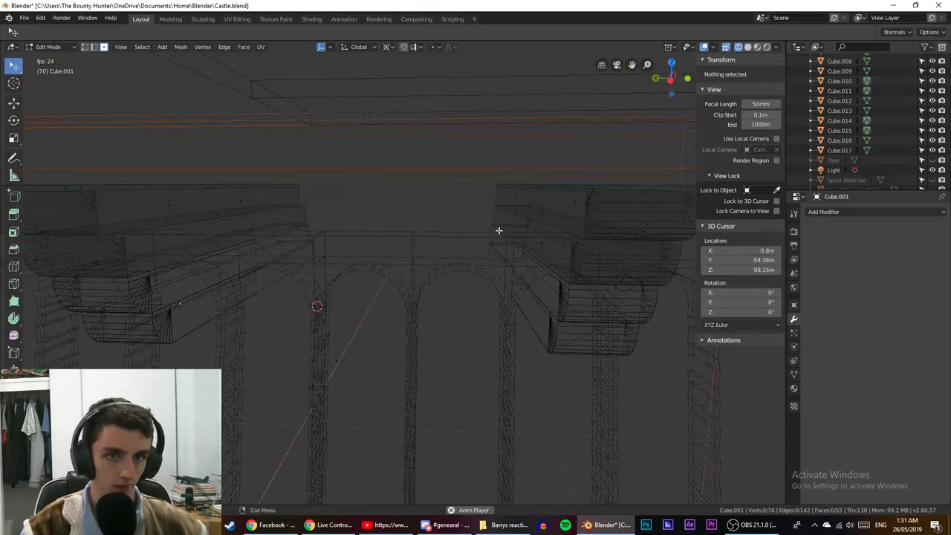
{"action": "left_click", "coordinate": [197, 181]}
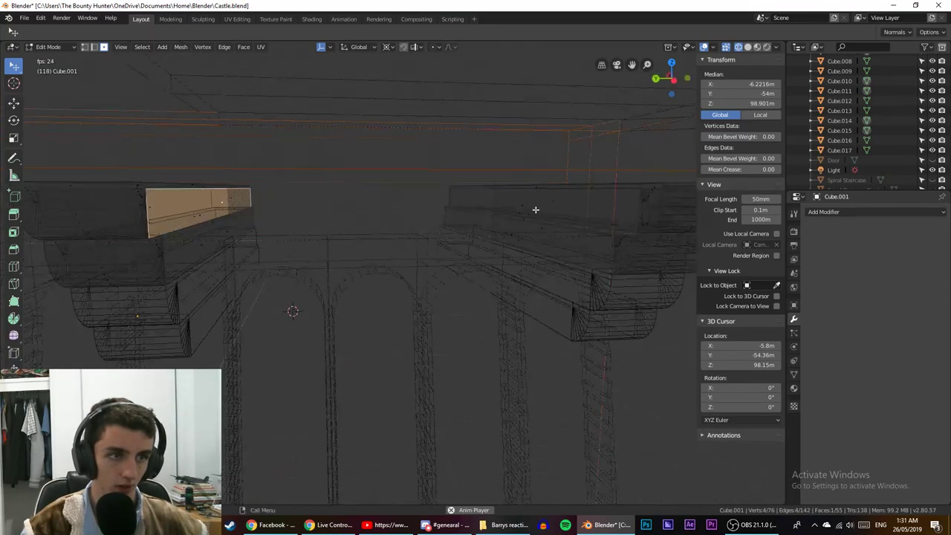
{"action": "key", "text": "alt+a"}
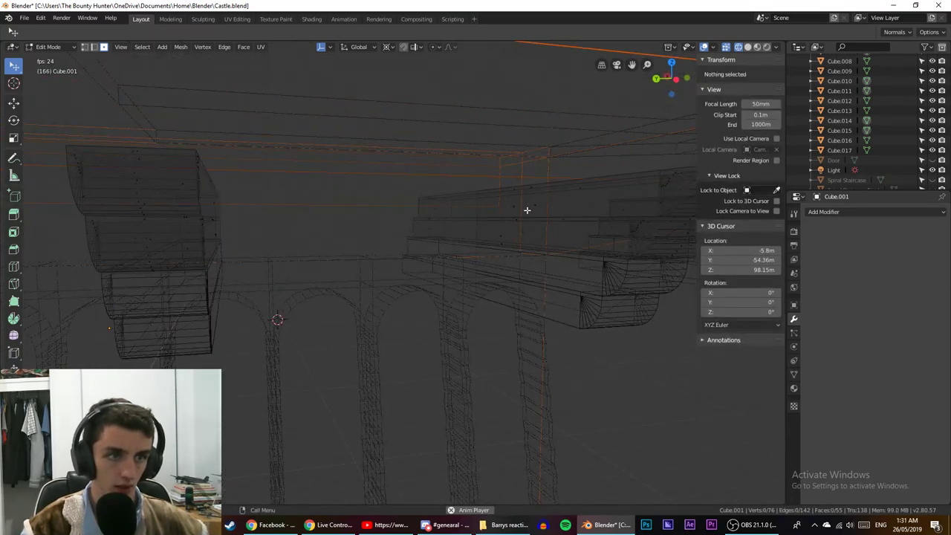
{"action": "key", "text": "Tab"}
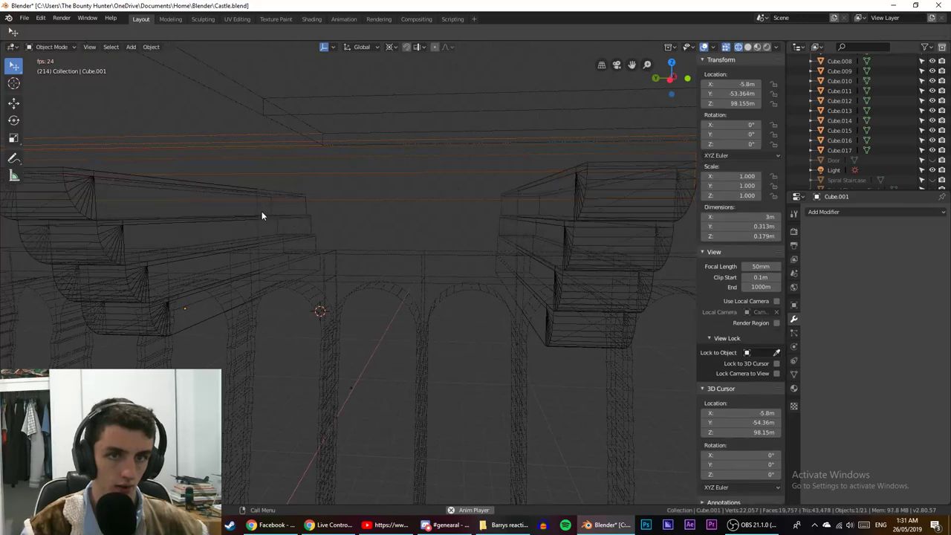
{"action": "key", "text": "Tab"}
{"action": "key", "text": "Tab"}
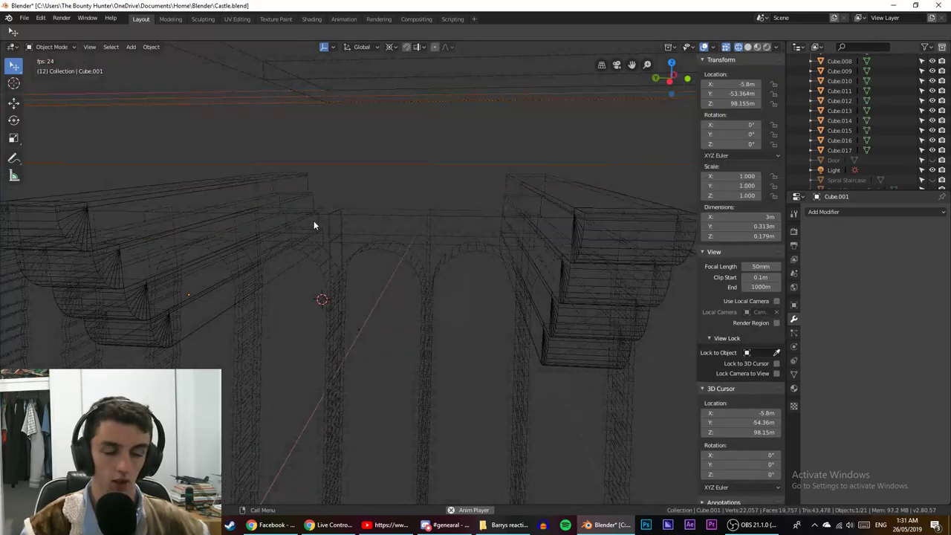
Deselect everything in Object Mode and return the view to solid shading.
{"action": "key", "text": "Tab"}
{"action": "key", "text": "Tab"}
{"action": "scroll", "coordinate": [314, 229], "scroll_direction": "down", "scroll_amount": 8}
{"action": "left_click", "coordinate": [421, 127]}
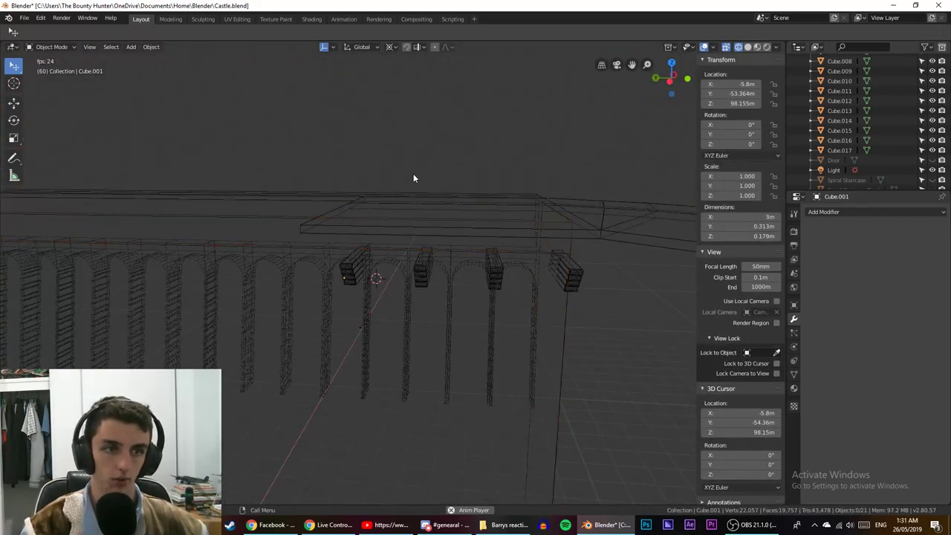
{"action": "scroll", "coordinate": [413, 178], "scroll_direction": "up", "scroll_amount": 2}
{"action": "key", "text": "Tab"}
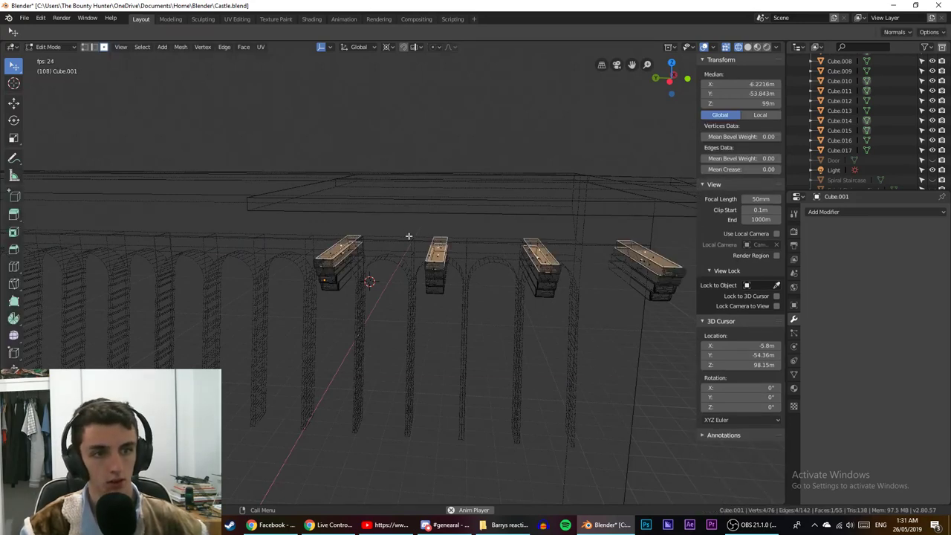
{"action": "key", "text": "Tab"}
{"action": "key", "text": "shift+z"}
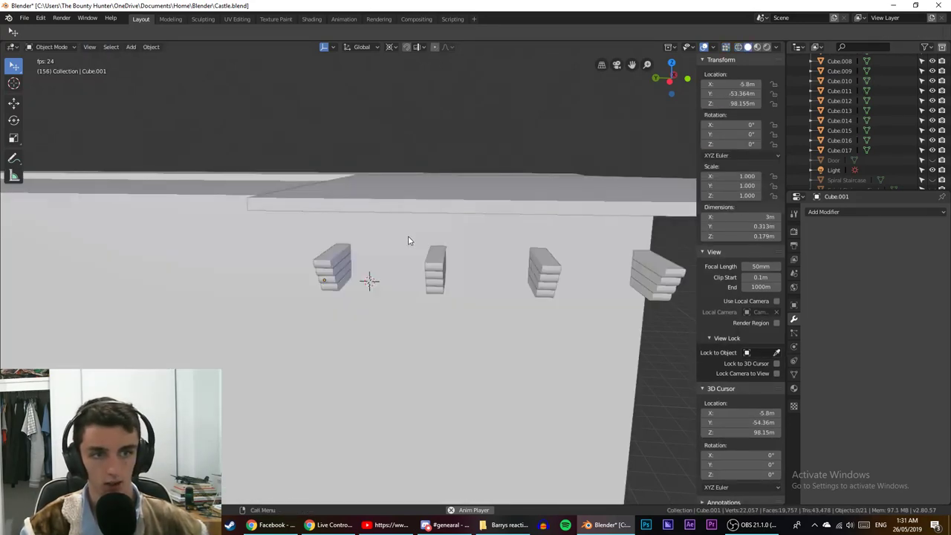
{"action": "left_click", "coordinate": [289, 244]}
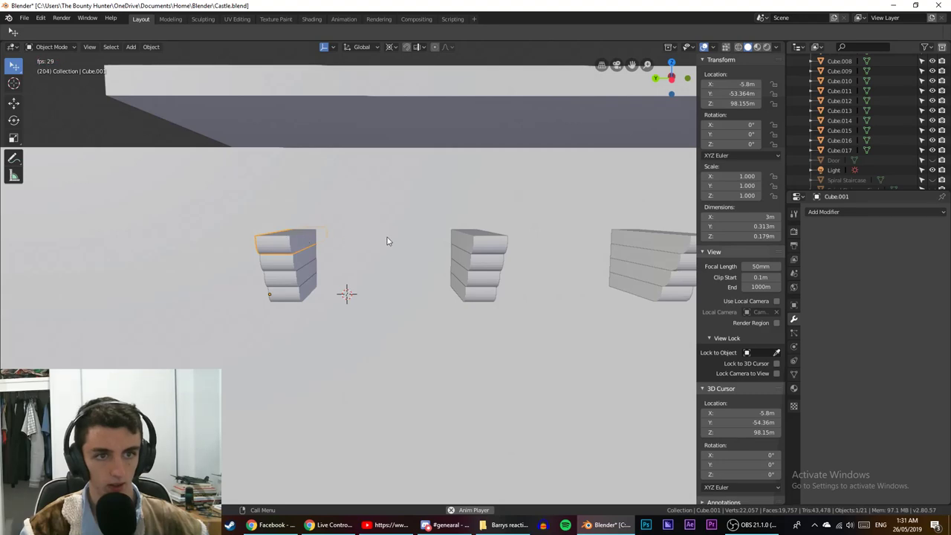
{"action": "left_click", "coordinate": [454, 241]}
{"action": "left_click", "coordinate": [310, 246]}
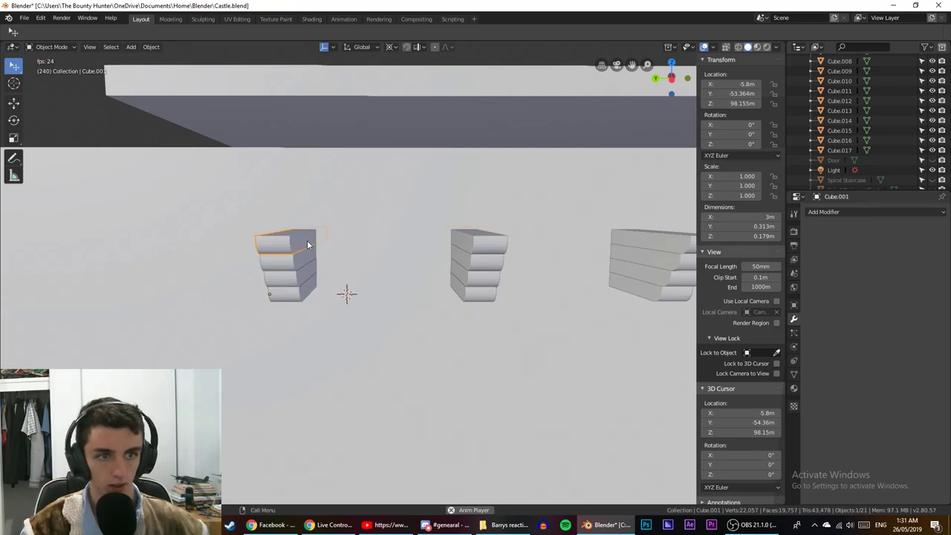
{"action": "left_click", "coordinate": [460, 260]}
{"action": "left_click", "coordinate": [435, 232]}
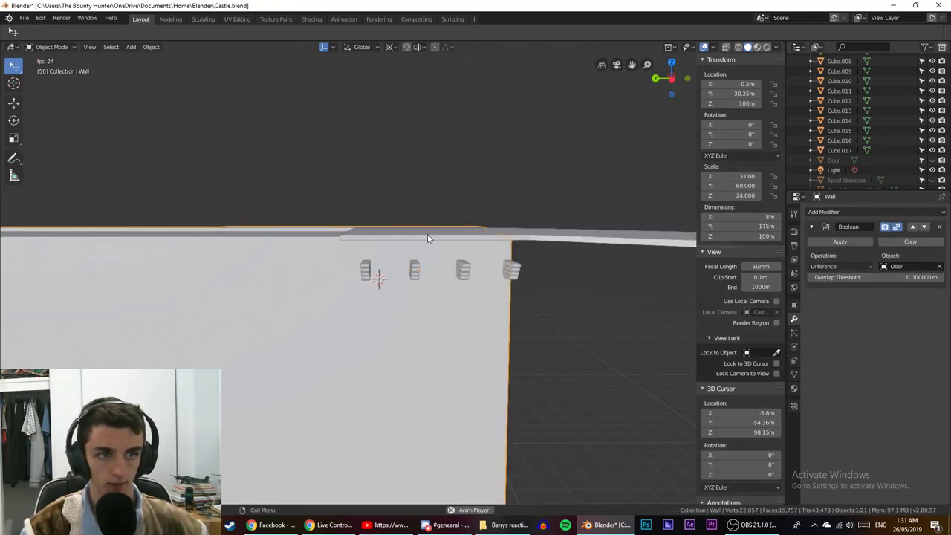
{"action": "left_click", "coordinate": [429, 274]}
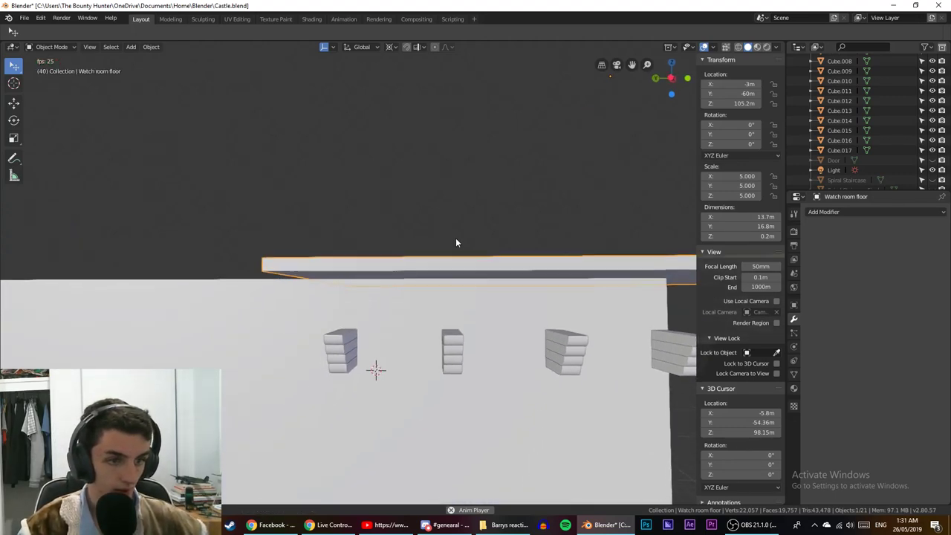
Try to select the facing side faces of the end bracket's and the neighbouring bracket's top beams in Edit Mode.
{"action": "left_click", "coordinate": [335, 357]}
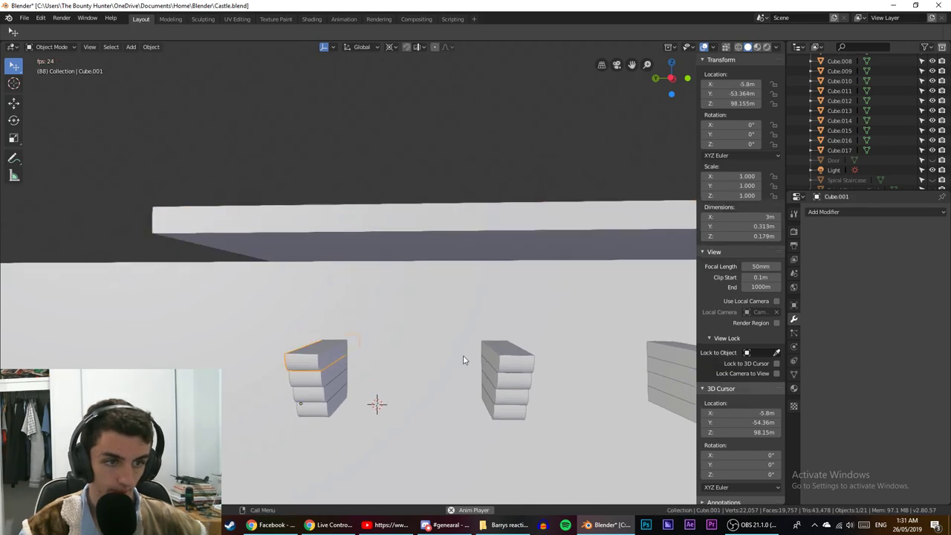
{"action": "key", "text": "Tab"}
{"action": "left_click", "coordinate": [337, 358]}
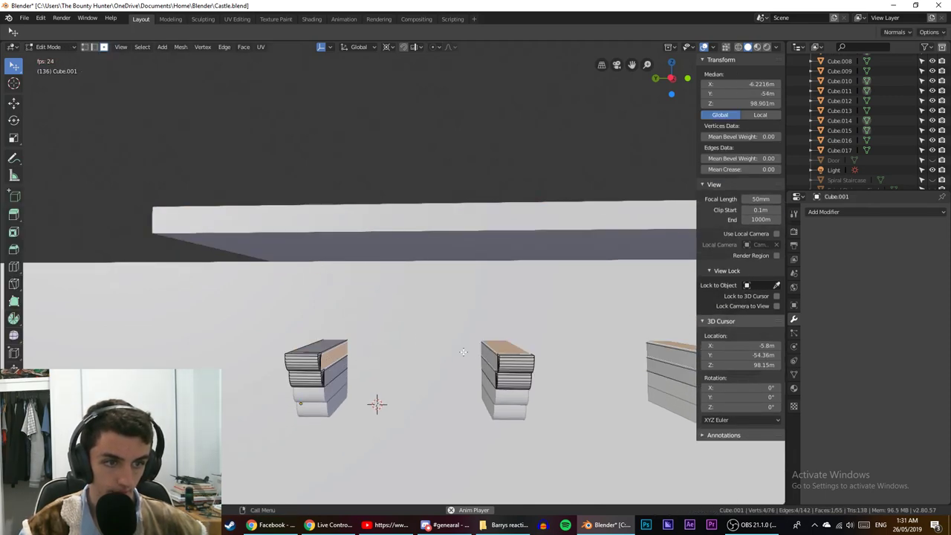
{"action": "key", "text": "ctrl+z"}
{"action": "key", "text": "Tab"}
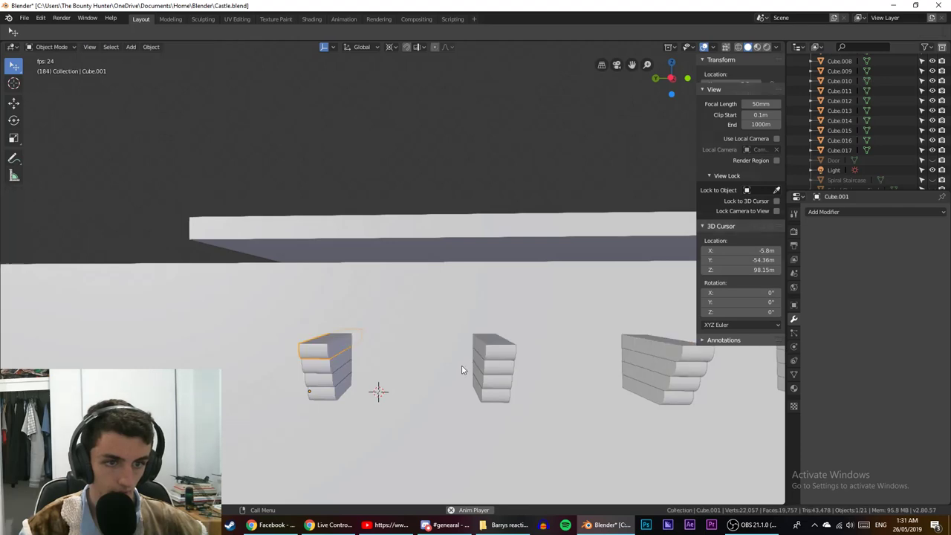
{"action": "left_click", "coordinate": [480, 349], "text": "shift"}
{"action": "key", "text": "Tab"}
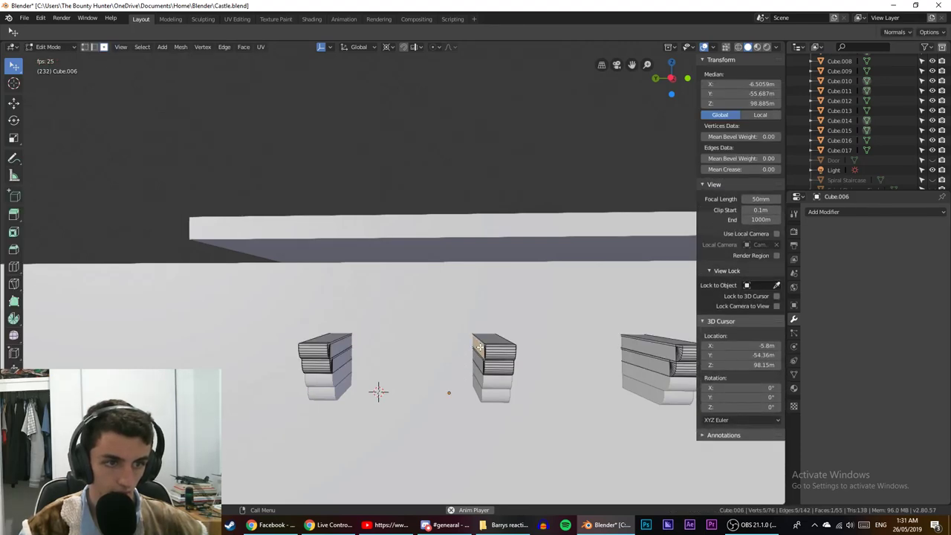
{"action": "key", "text": "Tab"}
Snap the 3D cursor to the inner side face of the end bracket's top beam and return to Object Mode.
{"action": "left_click", "coordinate": [335, 340]}
{"action": "key", "text": "Tab"}
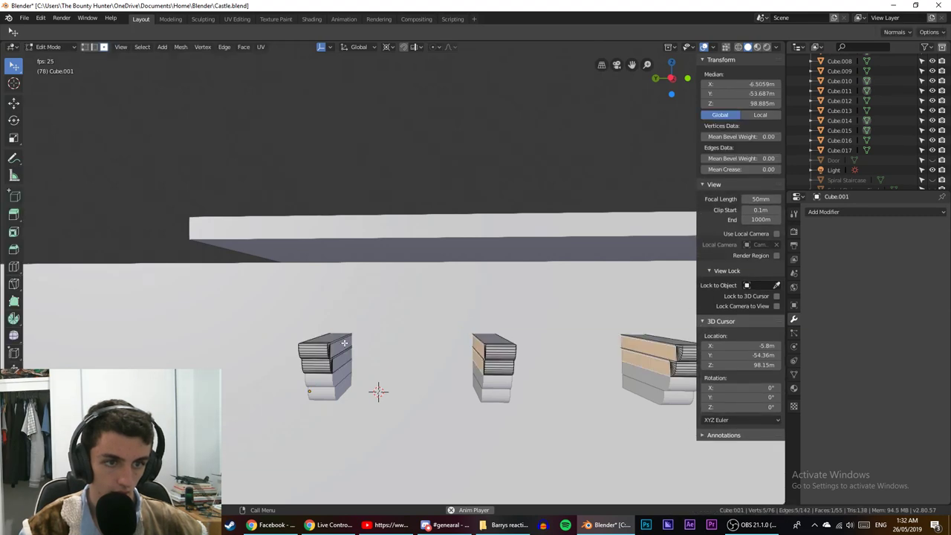
{"action": "key", "text": "shift+s"}
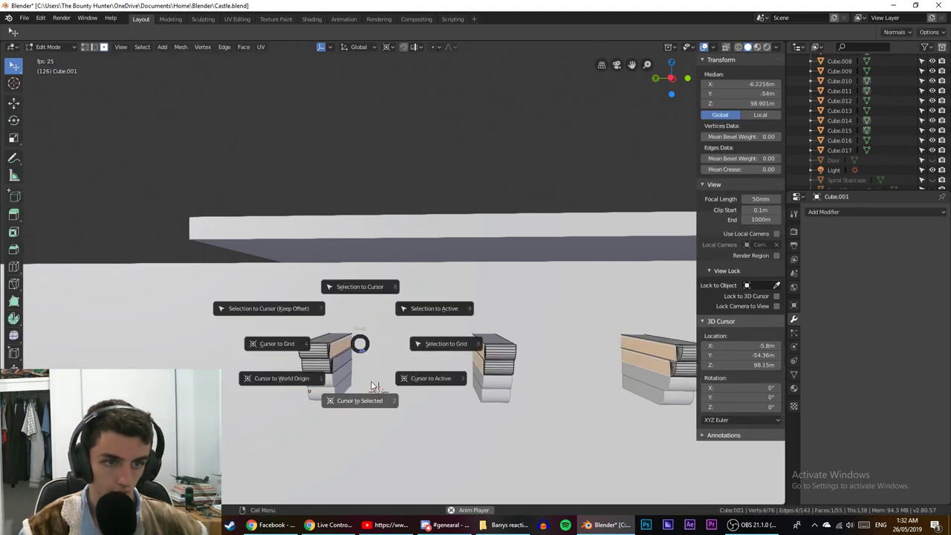
{"action": "left_click", "coordinate": [373, 396]}
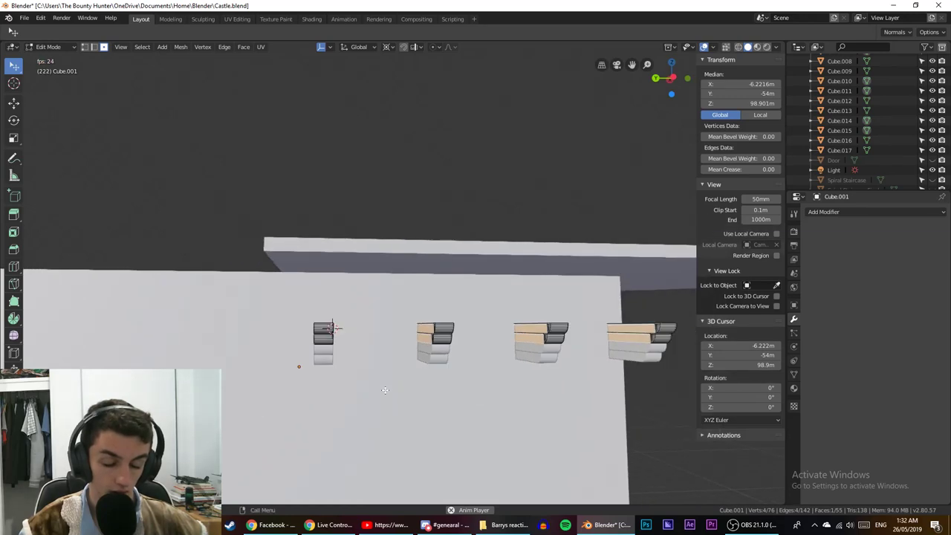
{"action": "key", "text": "shift+z"}
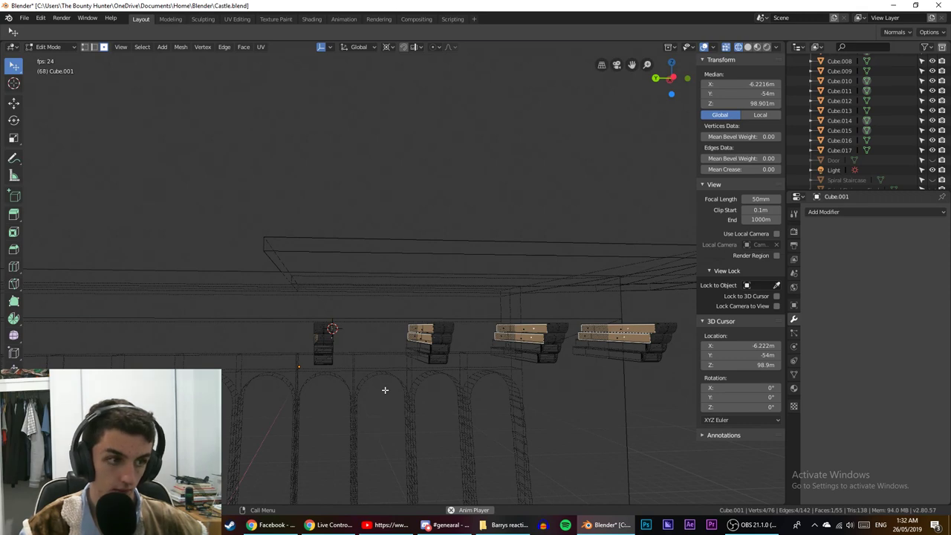
{"action": "key", "text": "Tab"}
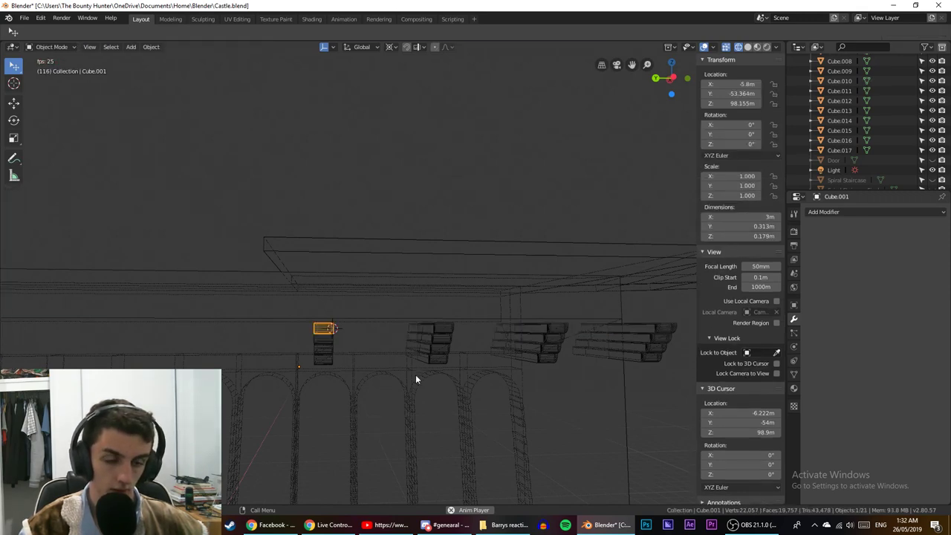
{"action": "key", "text": "shift+z"}
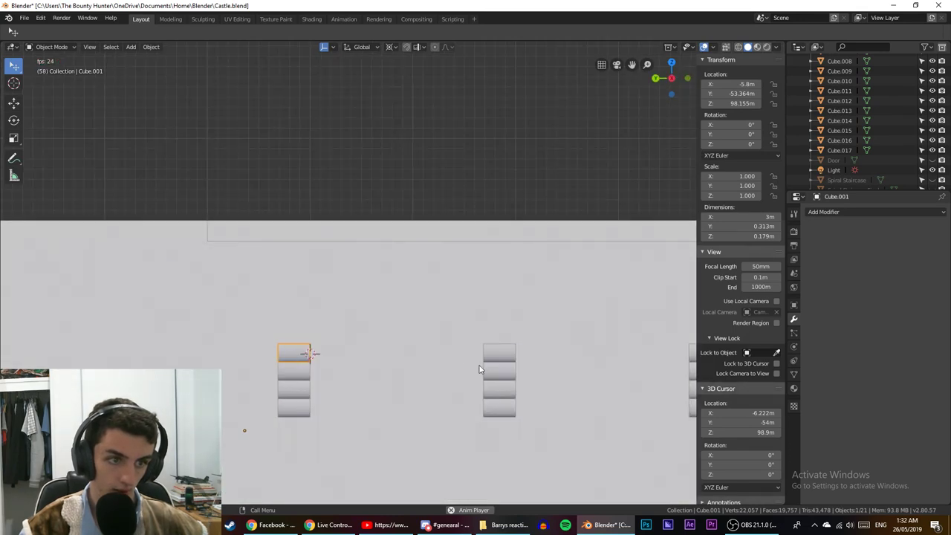
Try placing the 3D cursor at X -7 m and X -6 m.
{"action": "left_click_drag", "start_coordinate": [746, 413], "coordinate": [807, 413]}
{"action": "key", "text": "ctrl+z"}
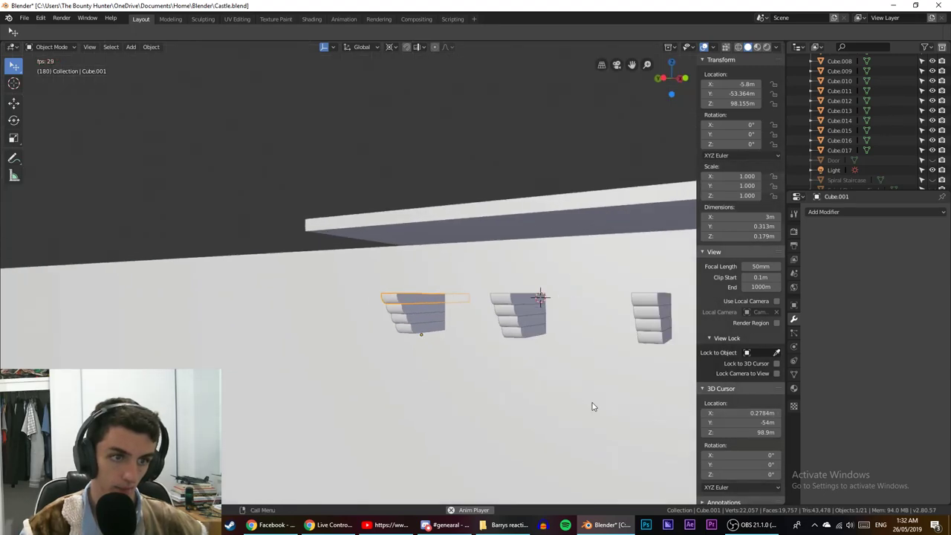
{"action": "left_click_drag", "start_coordinate": [765, 413], "coordinate": [710, 414]}
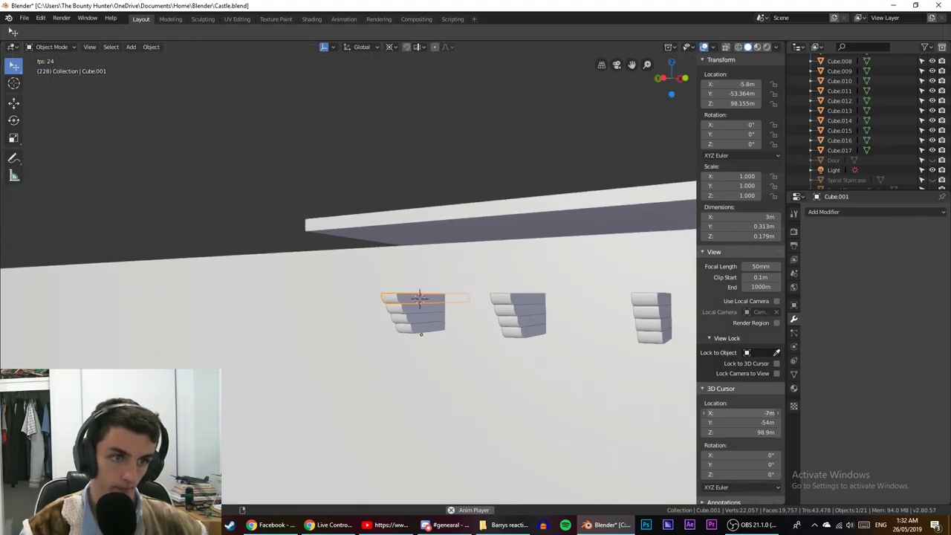
{"action": "left_click", "coordinate": [768, 413]}
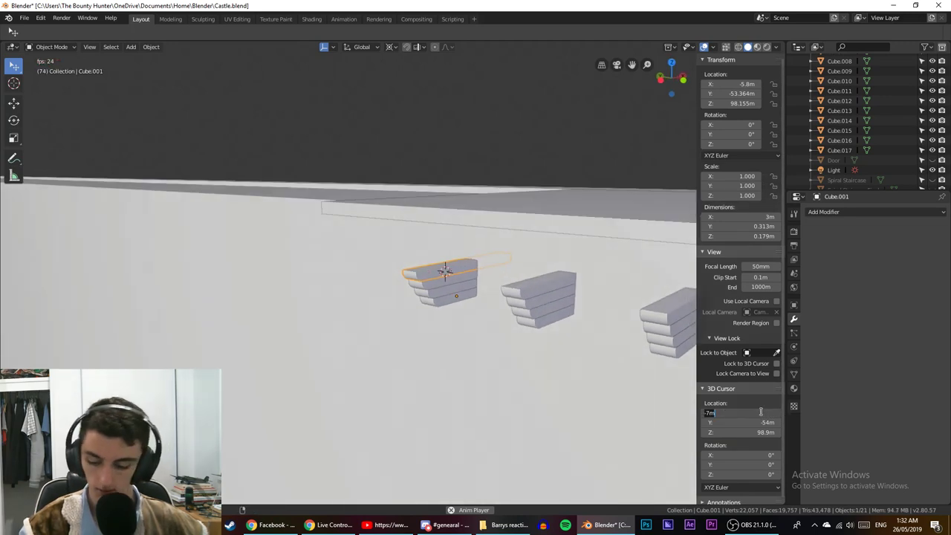
{"action": "type", "text": "-6"}
{"action": "key", "text": "Return"}
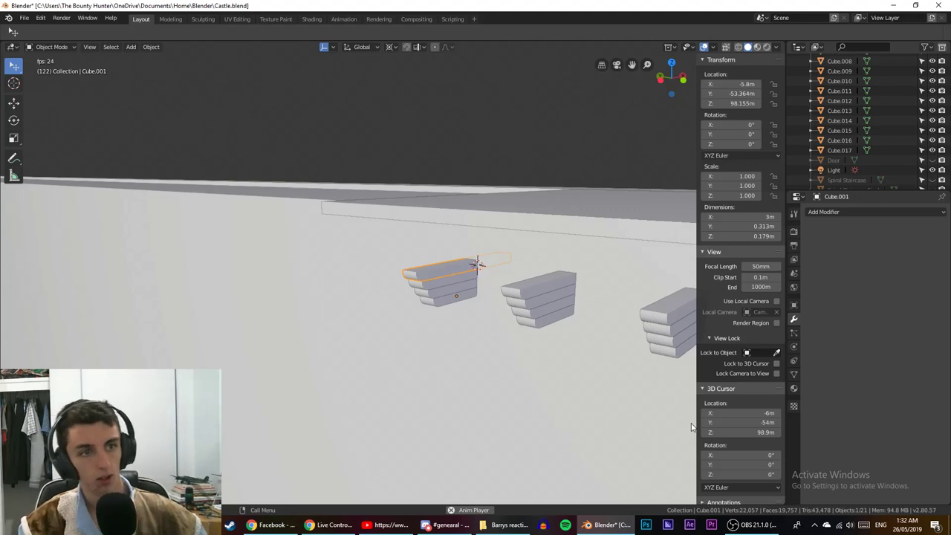
Set the 3D cursor's X location to -7 m.
{"action": "left_click", "coordinate": [748, 414]}
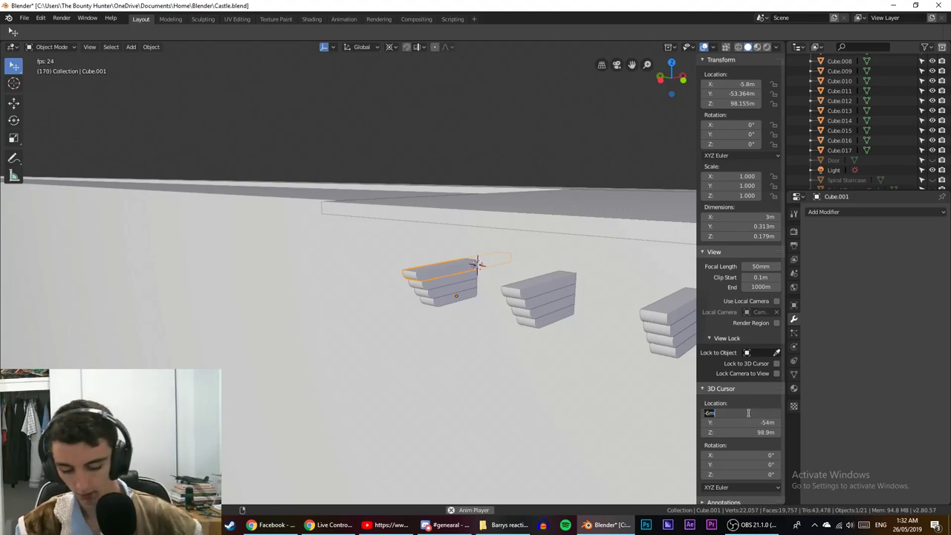
{"action": "type", "text": "-7"}
{"action": "key", "text": "Return"}
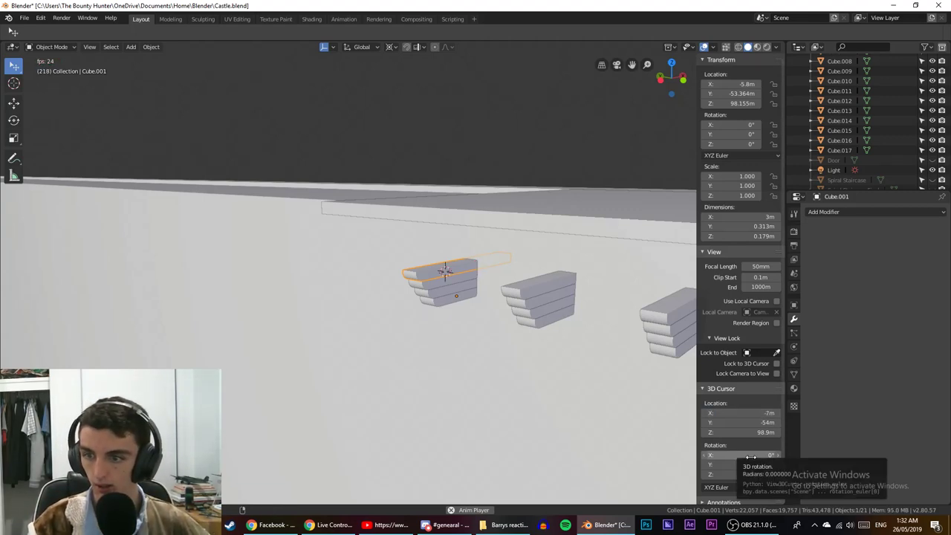
Try 3D cursor Y locations of -50.5 m, -100 m, -55 m and -54 m, facing the brackets in the orthographic side view.
{"action": "left_click_drag", "start_coordinate": [767, 422], "coordinate": [710, 422], "text": "ctrl"}
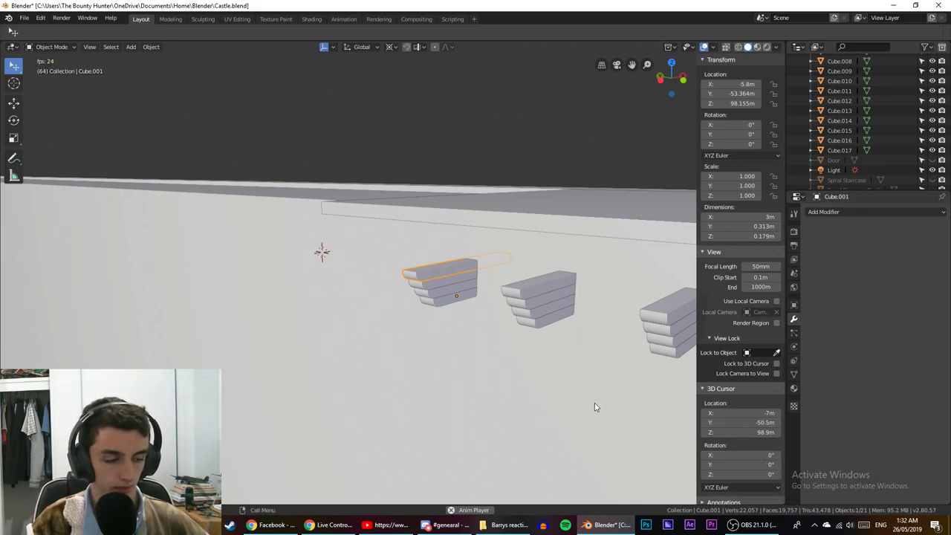
{"action": "key", "text": "KP_3"}
{"action": "key", "text": "KP_1"}
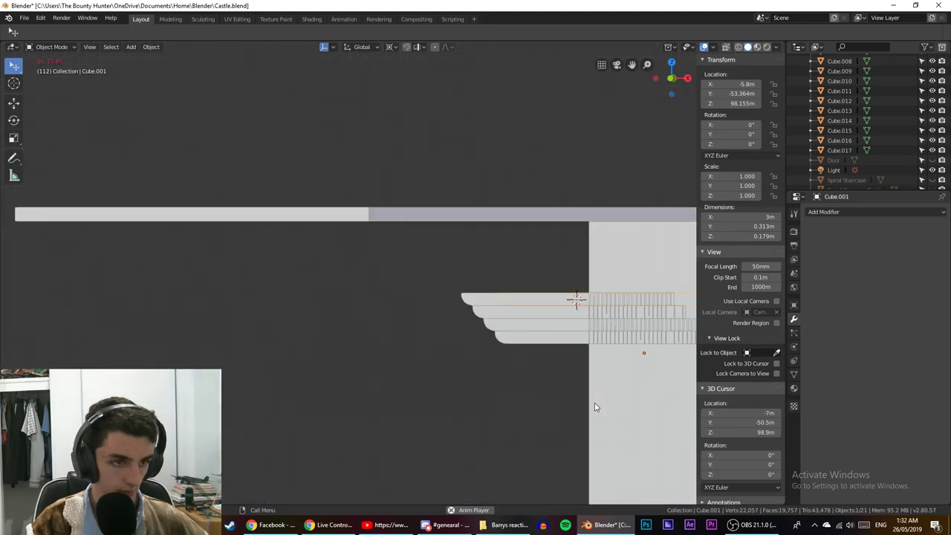
{"action": "key", "text": "ctrl+KP_3"}
{"action": "scroll", "coordinate": [516, 386], "scroll_direction": "up", "scroll_amount": 5}
{"action": "scroll", "coordinate": [517, 383], "scroll_direction": "down", "scroll_amount": 3}
{"action": "left_click_drag", "start_coordinate": [773, 422], "coordinate": [687, 422], "text": "ctrl"}
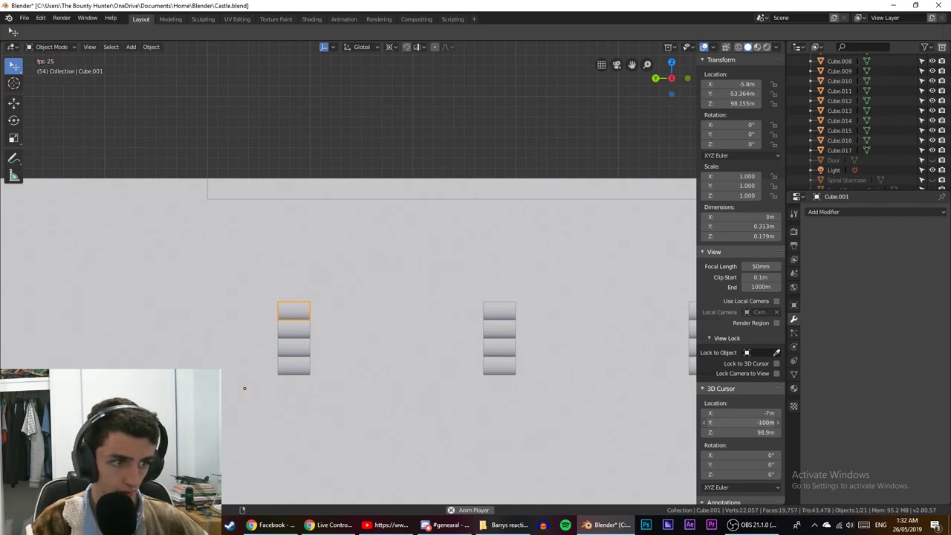
{"action": "left_click_drag", "start_coordinate": [743, 422], "coordinate": [739, 423]}
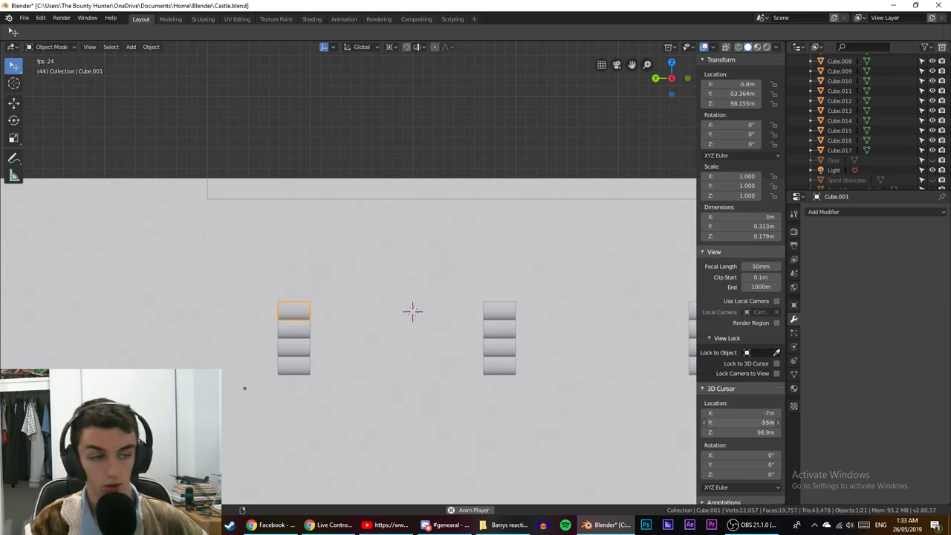
{"action": "left_click_drag", "start_coordinate": [756, 423], "coordinate": [758, 422]}
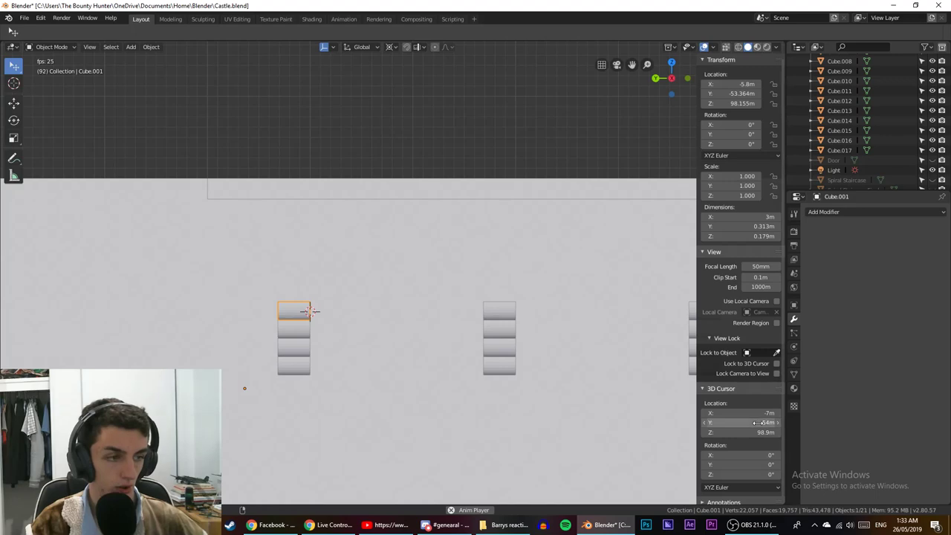
Set the 3D cursor's Y location to -54.5 m.
{"action": "left_click", "coordinate": [758, 422]}
{"action": "left_click", "coordinate": [710, 422]}
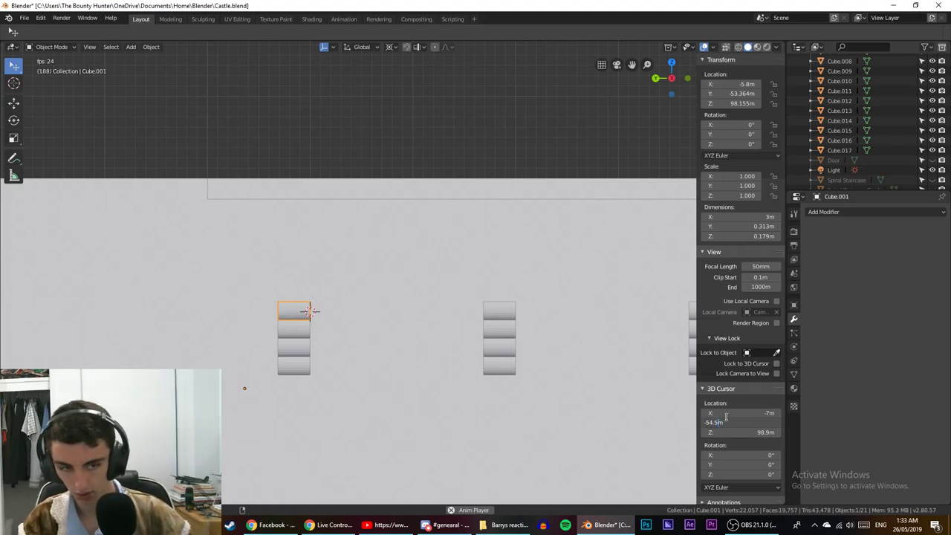
{"action": "type", "text": ".5"}
{"action": "key", "text": "Return"}
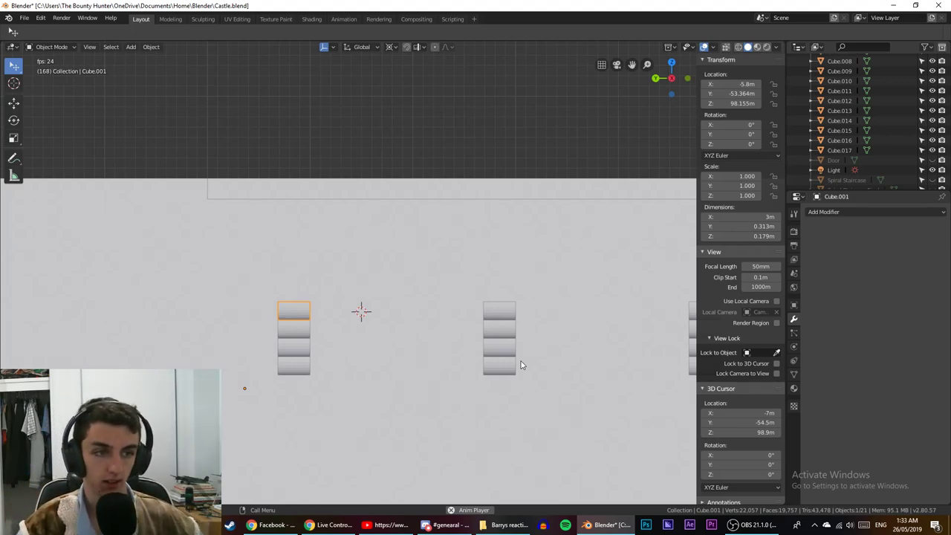
Join the top beams of the end bracket and its neighbouring bracket into one object.
{"action": "left_click", "coordinate": [496, 311], "text": "shift"}
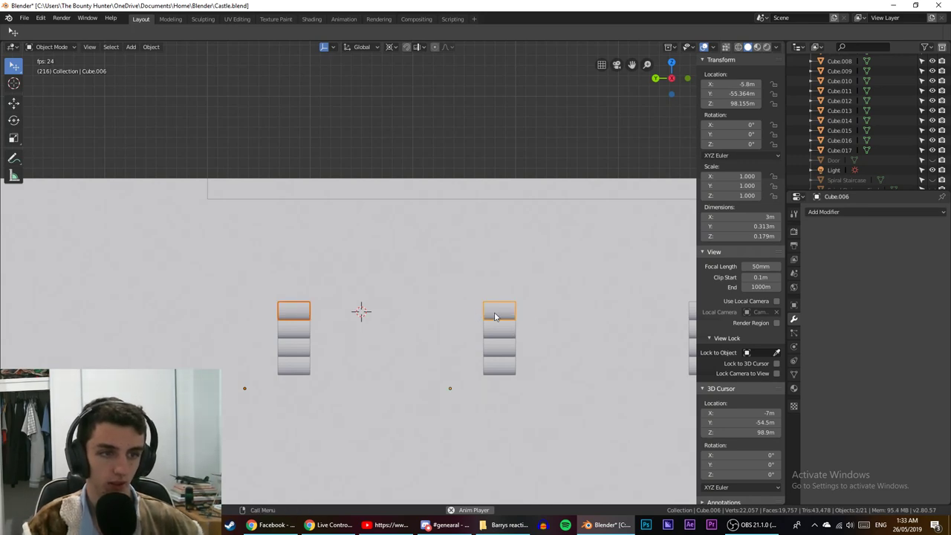
{"action": "right_click", "coordinate": [493, 315]}
{"action": "left_click", "coordinate": [489, 318]}
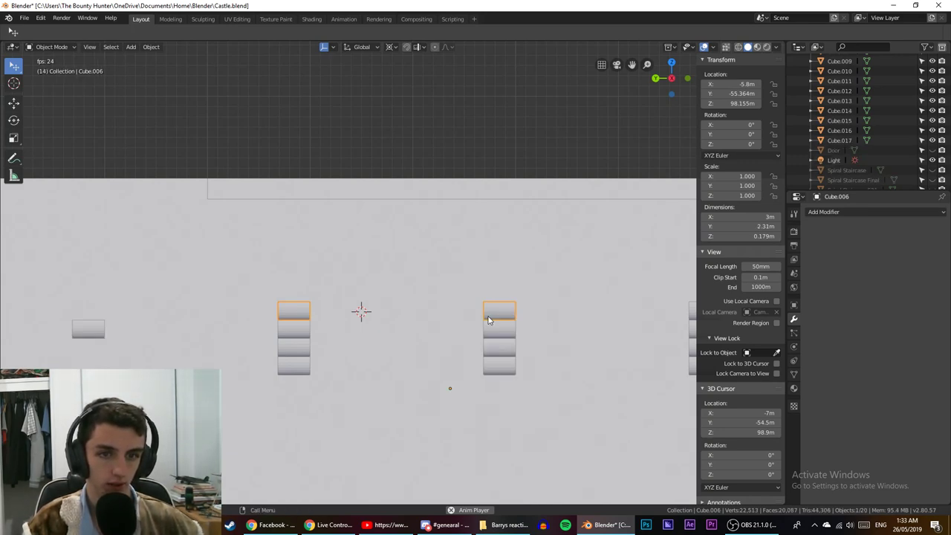
{"action": "scroll", "coordinate": [472, 336], "scroll_direction": "down", "scroll_amount": 2}
{"action": "scroll", "coordinate": [472, 335], "scroll_direction": "down", "scroll_amount": 1}
{"action": "scroll", "coordinate": [475, 345], "scroll_direction": "up", "scroll_amount": 6}
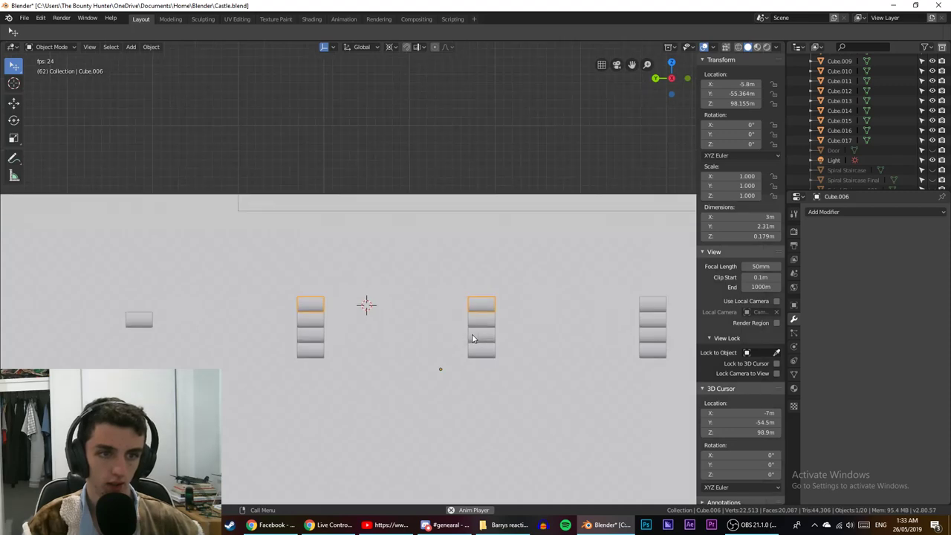
Try selecting the facing sides of the joined top beams in Edit Mode and snapping the 3D cursor to the joined object's origin.
{"action": "middle_click_drag", "start_coordinate": [486, 357], "coordinate": [448, 372]}
{"action": "key", "text": "Tab"}
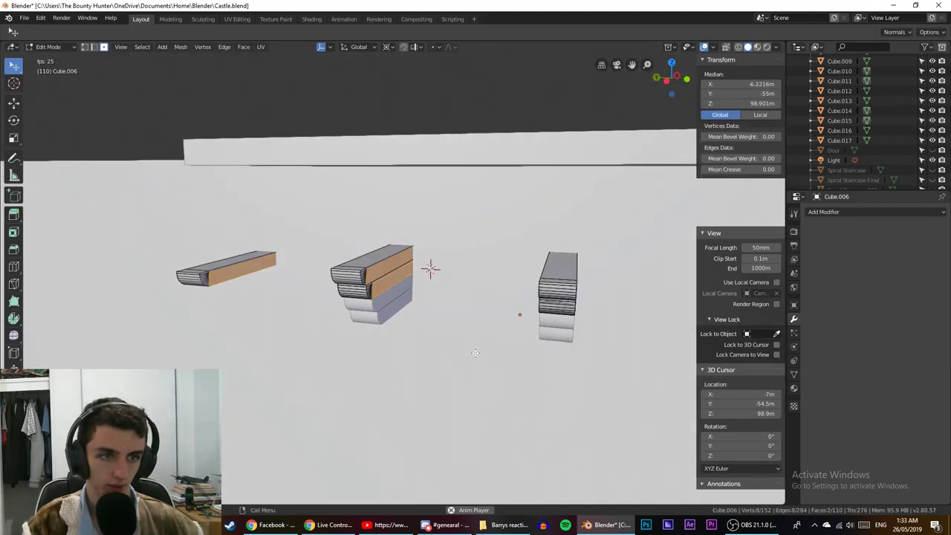
{"action": "middle_click_drag", "start_coordinate": [487, 285], "coordinate": [523, 281]}
{"action": "left_click", "coordinate": [457, 280]}
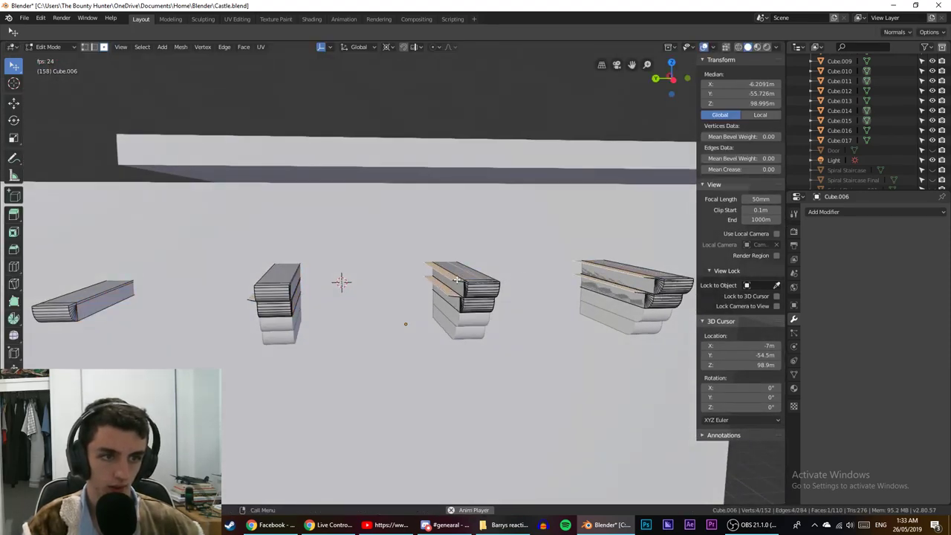
{"action": "key", "text": "ctrl+z"}
{"action": "left_click", "coordinate": [293, 287]}
{"action": "middle_click_drag", "start_coordinate": [293, 286], "coordinate": [446, 330]}
{"action": "left_click", "coordinate": [365, 319]}
{"action": "key", "text": "Tab"}
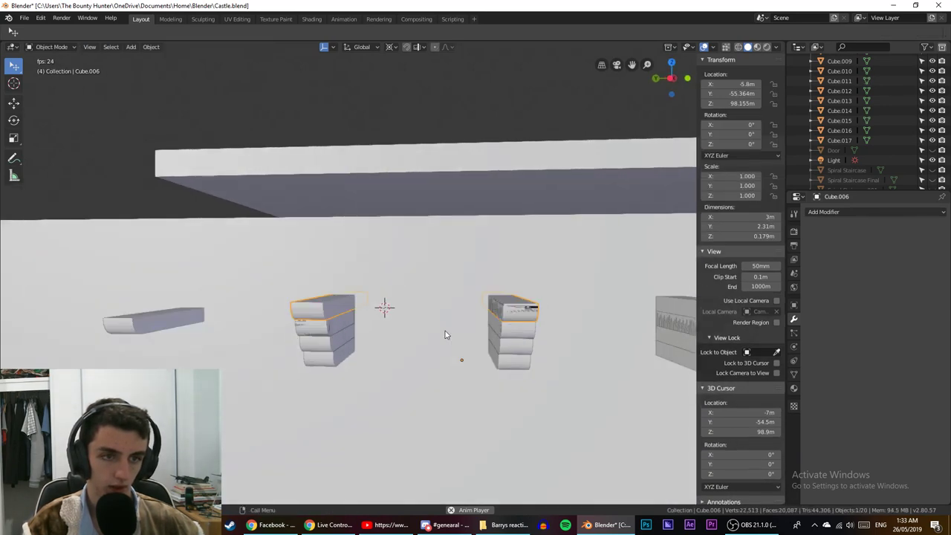
{"action": "key", "text": "shift+s"}
{"action": "left_click", "coordinate": [474, 375]}
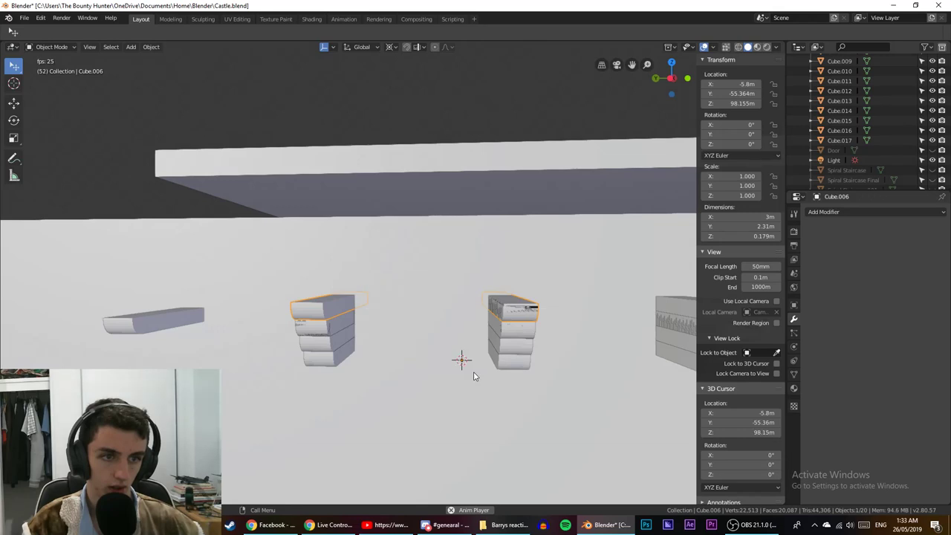
Undo the joining of the two top beams so they are separate objects again.
{"action": "scroll", "coordinate": [476, 375], "scroll_direction": "down", "scroll_amount": 2}
{"action": "key", "text": "Tab"}
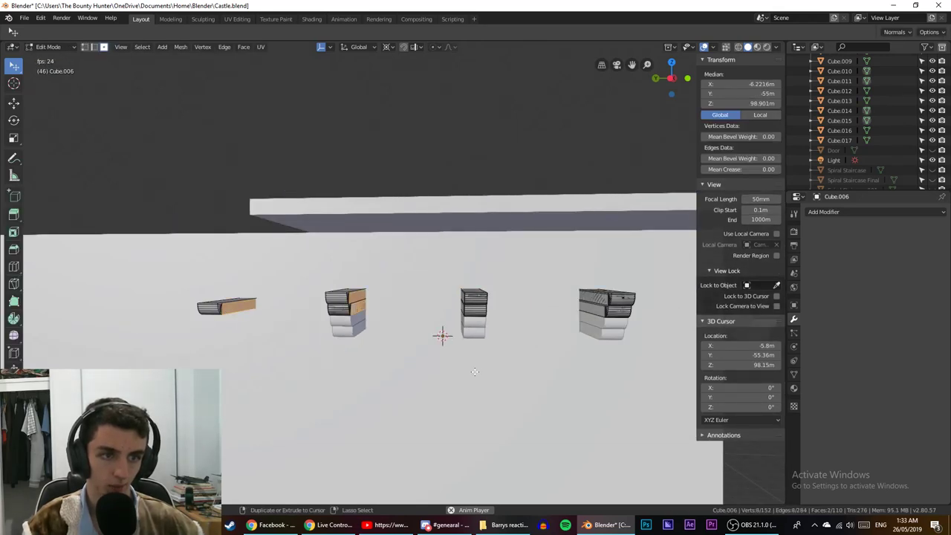
{"action": "key", "text": "Tab"}
{"action": "key", "text": "ctrl+z"}
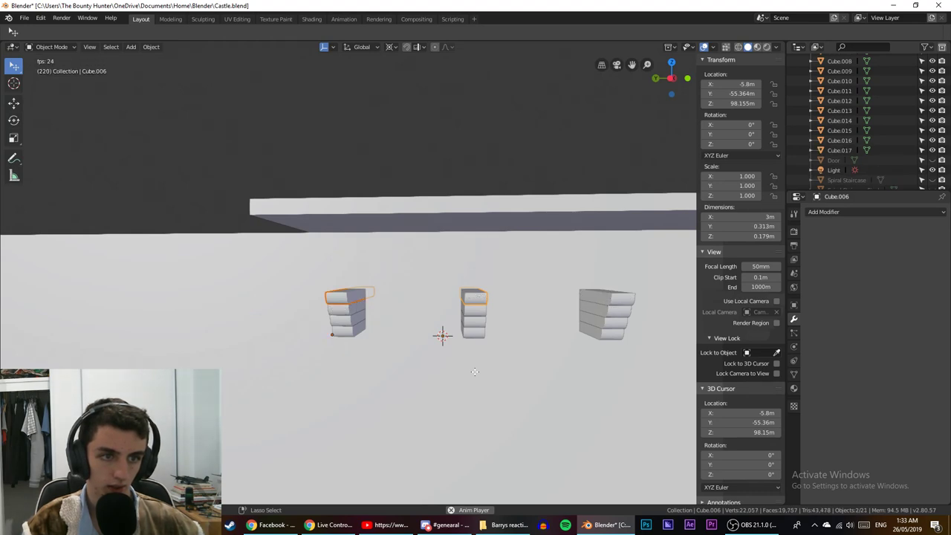
{"action": "key", "text": "ctrl+z"}
{"action": "scroll", "coordinate": [473, 301], "scroll_direction": "up", "scroll_amount": 3}
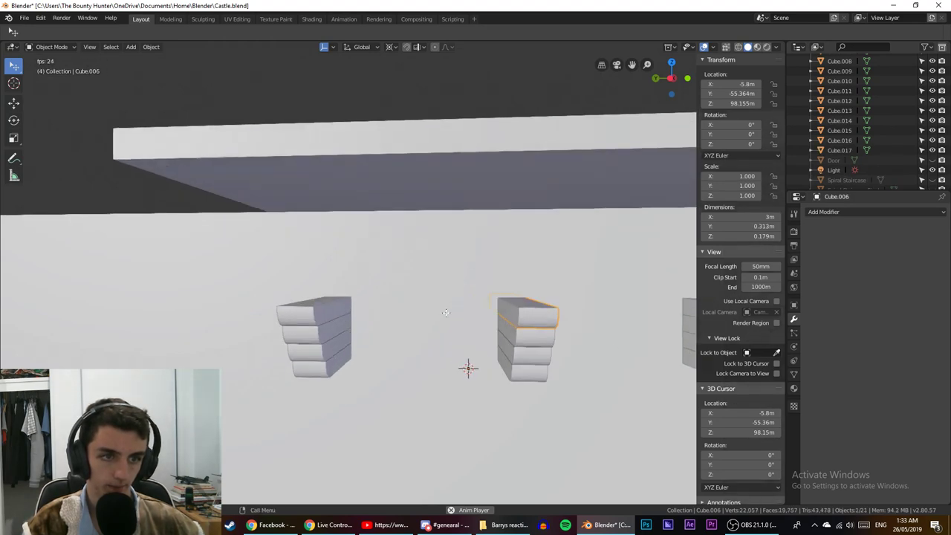
Set the origins of the two neighbouring brackets' top beams to their own geometry.
{"action": "left_click", "coordinate": [331, 328]}
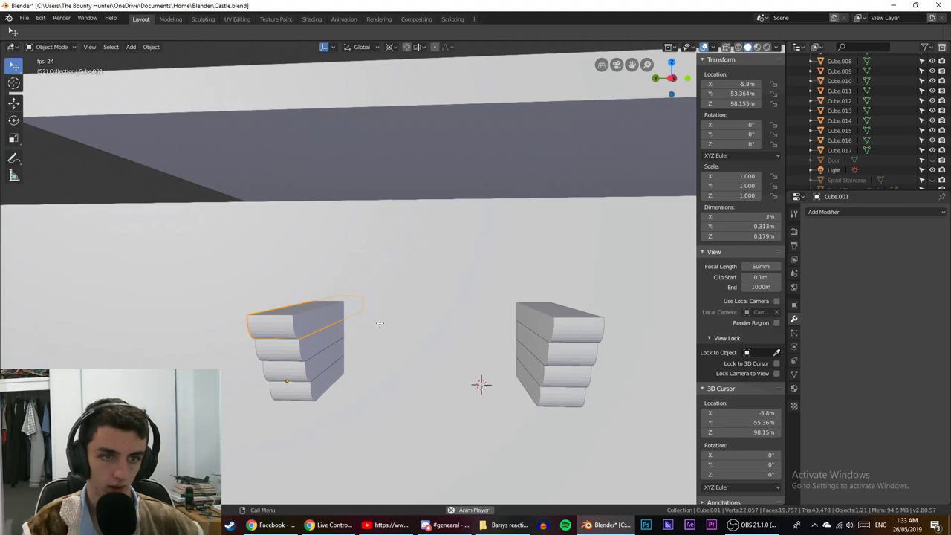
{"action": "left_click", "coordinate": [549, 320], "text": "shift"}
{"action": "right_click", "coordinate": [551, 319]}
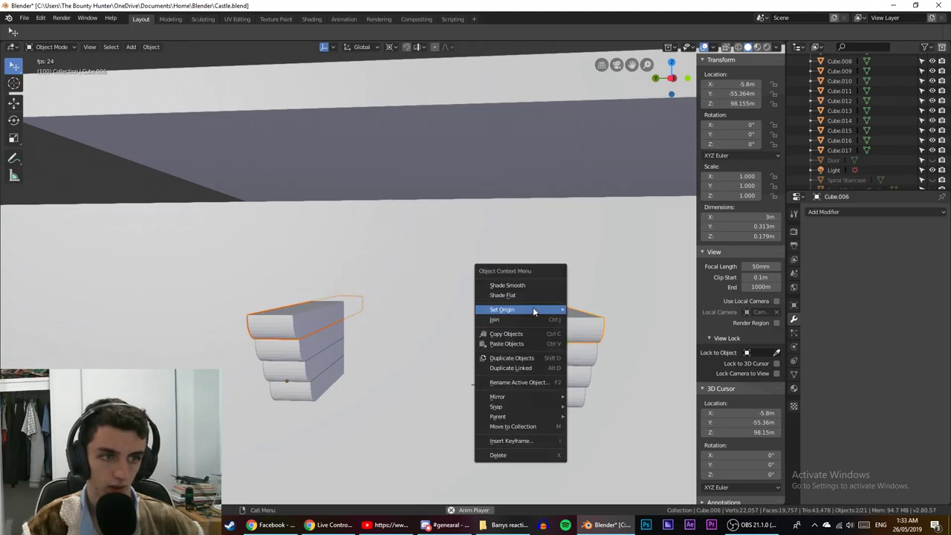
{"action": "mouse_move", "coordinate": [533, 307]}
{"action": "left_click", "coordinate": [614, 319]}
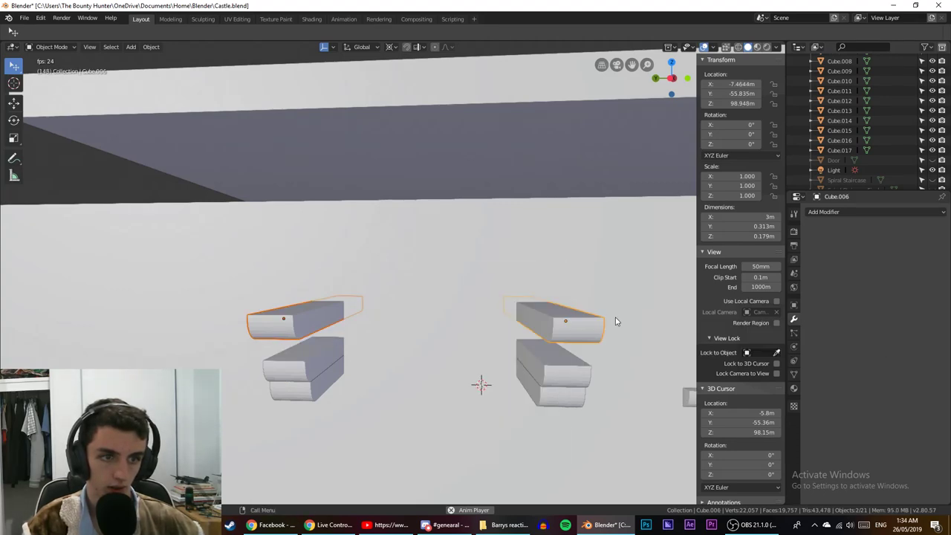
Snap the 3D cursor to the midpoint of the two selected beams and undo the origin change.
{"action": "key", "text": "shift+s"}
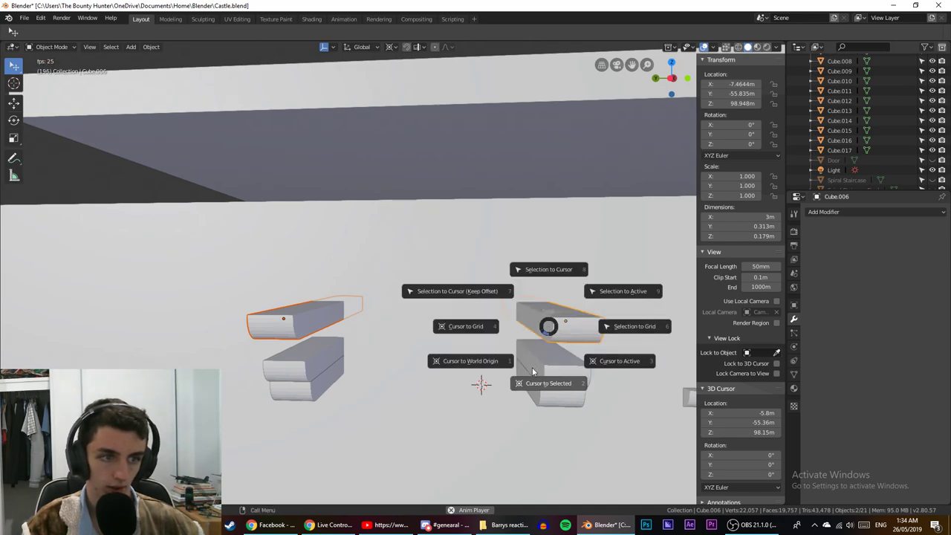
{"action": "left_click", "coordinate": [545, 377]}
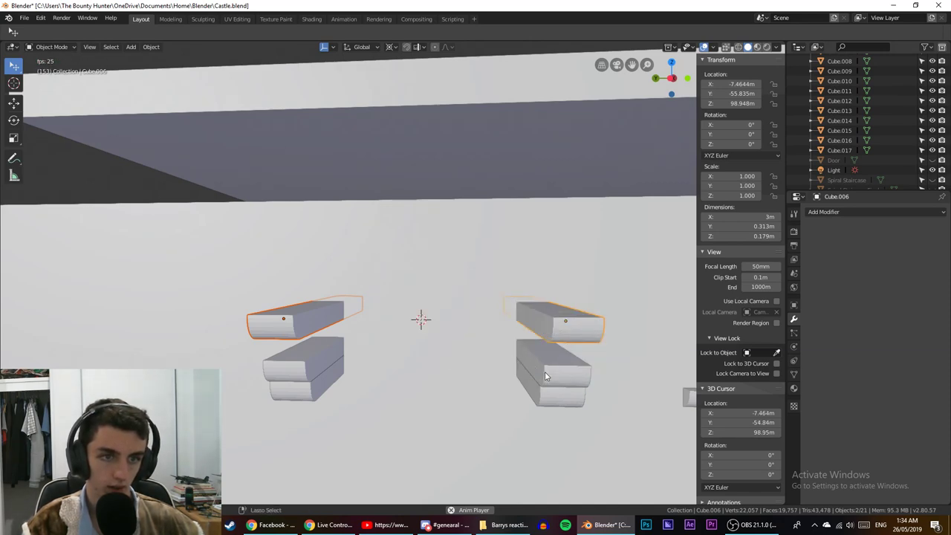
{"action": "key", "text": "ctrl+z"}
{"action": "scroll", "coordinate": [529, 342], "scroll_direction": "down", "scroll_amount": 2}
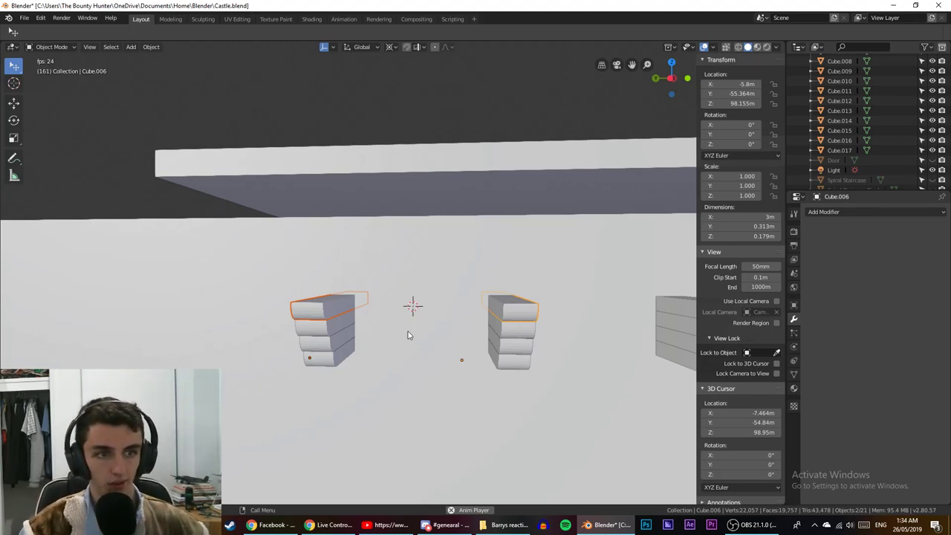
Add a cube mesh at the 3D cursor between the two brackets.
{"action": "left_click", "coordinate": [131, 46]}
{"action": "mouse_move", "coordinate": [142, 63]}
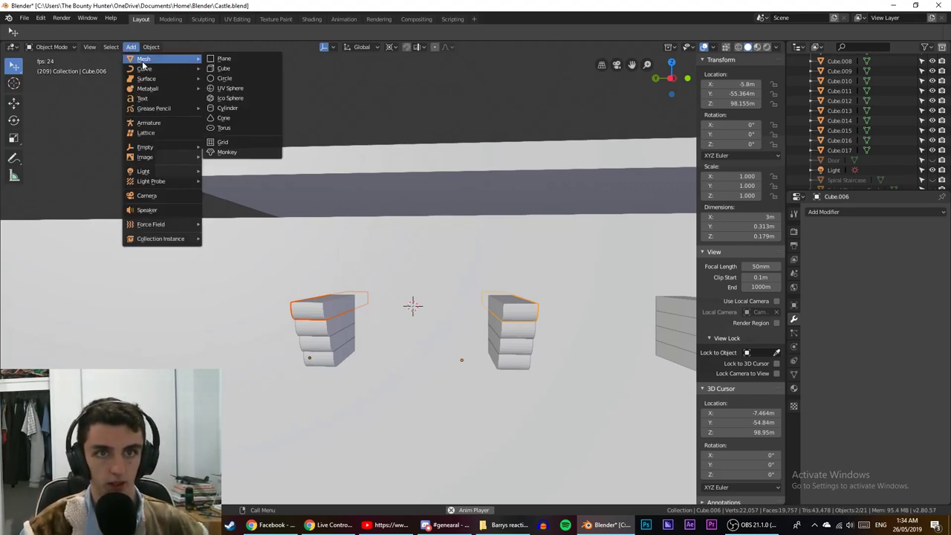
{"action": "left_click", "coordinate": [229, 70]}
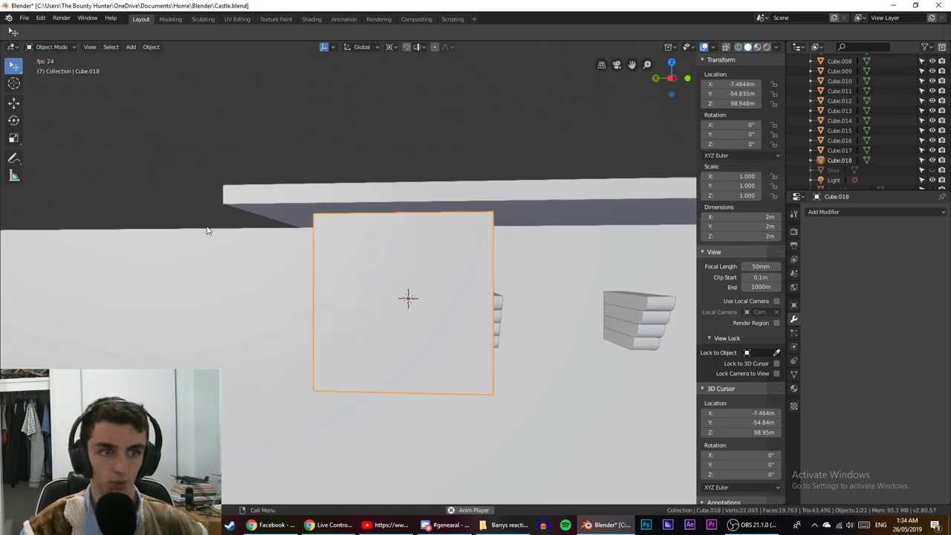
{"action": "middle_click_drag", "start_coordinate": [255, 230], "coordinate": [249, 195]}
{"action": "middle_click_drag", "start_coordinate": [354, 301], "coordinate": [444, 333]}
Move the cube about 0.7 m along X towards the wall in the front orthographic view.
{"action": "key", "text": "KP_1"}
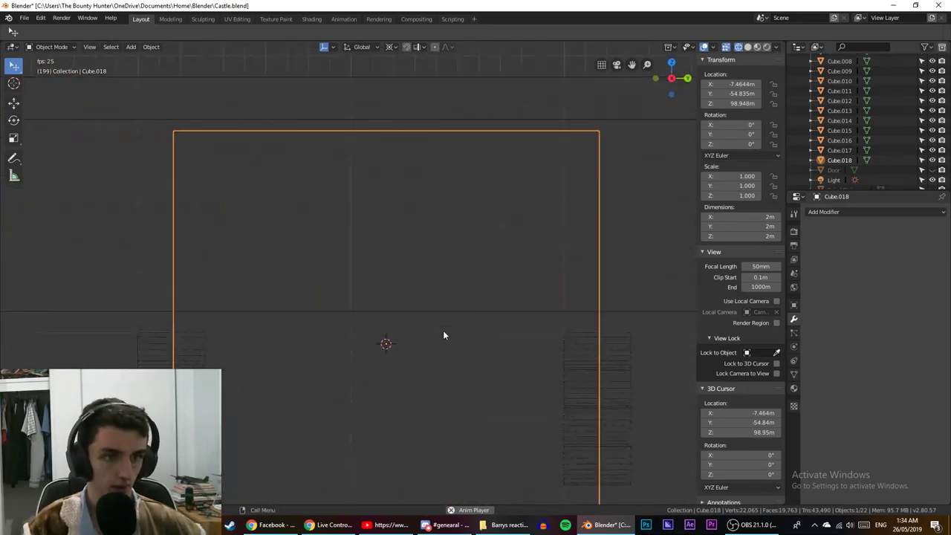
{"action": "scroll", "coordinate": [443, 330], "scroll_direction": "down", "scroll_amount": 6}
{"action": "scroll", "coordinate": [513, 333], "scroll_direction": "up", "scroll_amount": 6}
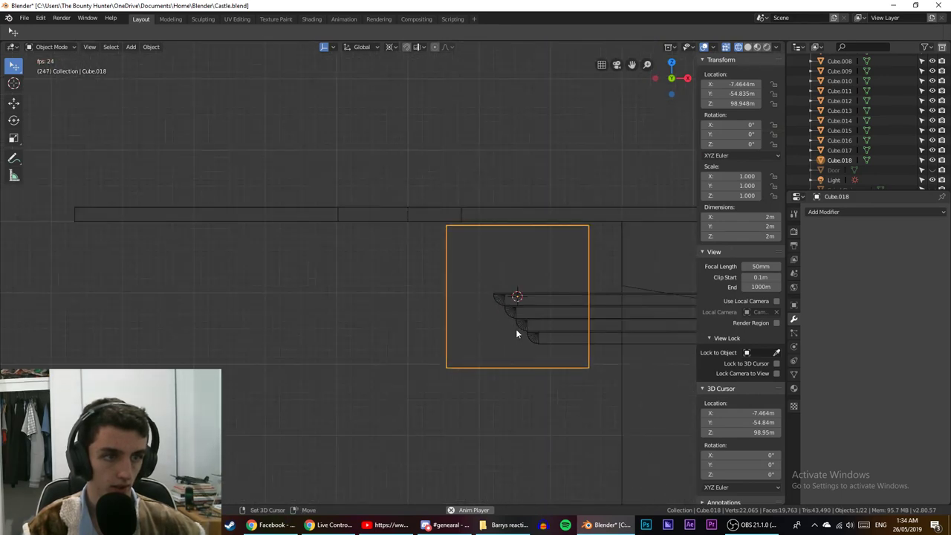
{"action": "middle_click_drag", "start_coordinate": [516, 333], "coordinate": [367, 315], "text": "shift"}
{"action": "scroll", "coordinate": [368, 313], "scroll_direction": "up", "scroll_amount": 5}
{"action": "scroll", "coordinate": [371, 311], "scroll_direction": "down", "scroll_amount": 4}
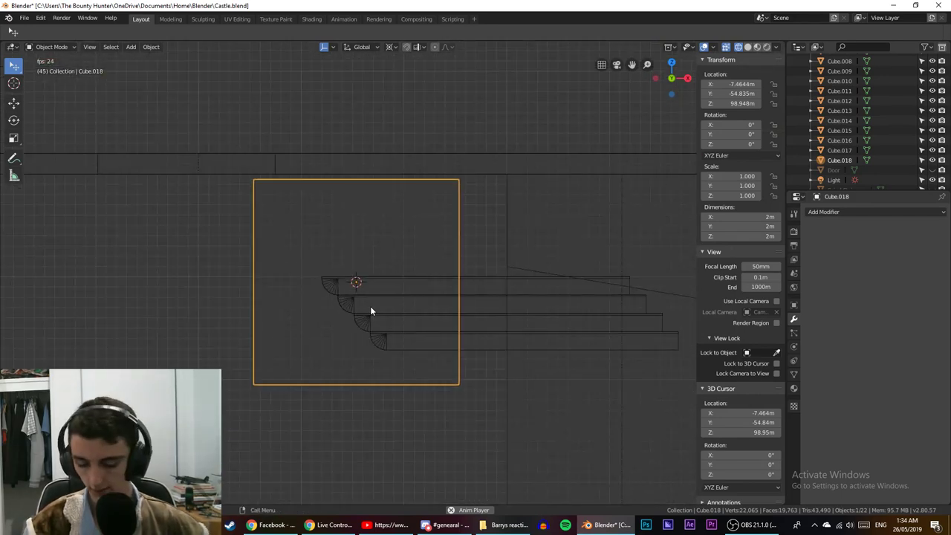
{"action": "key", "text": "g"}
{"action": "key", "text": "x"}
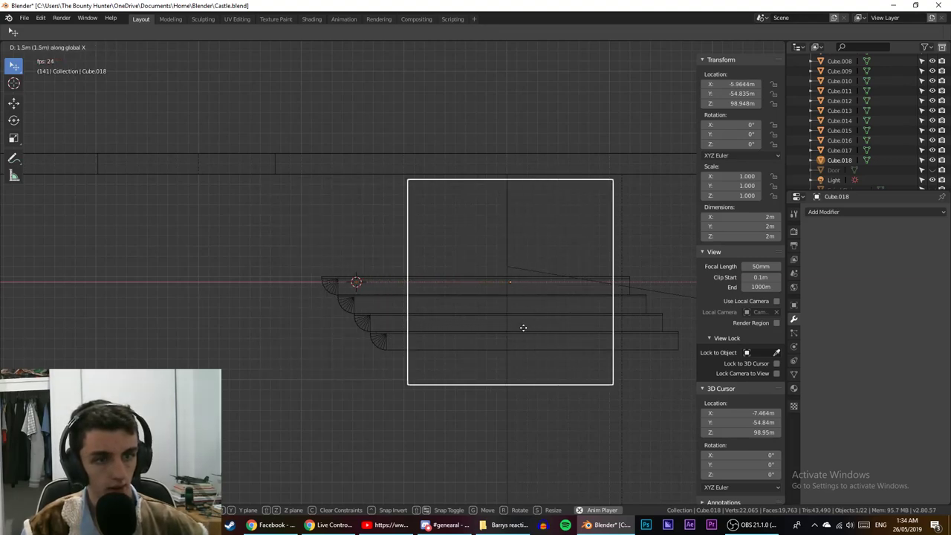
{"action": "left_click", "coordinate": [438, 328]}
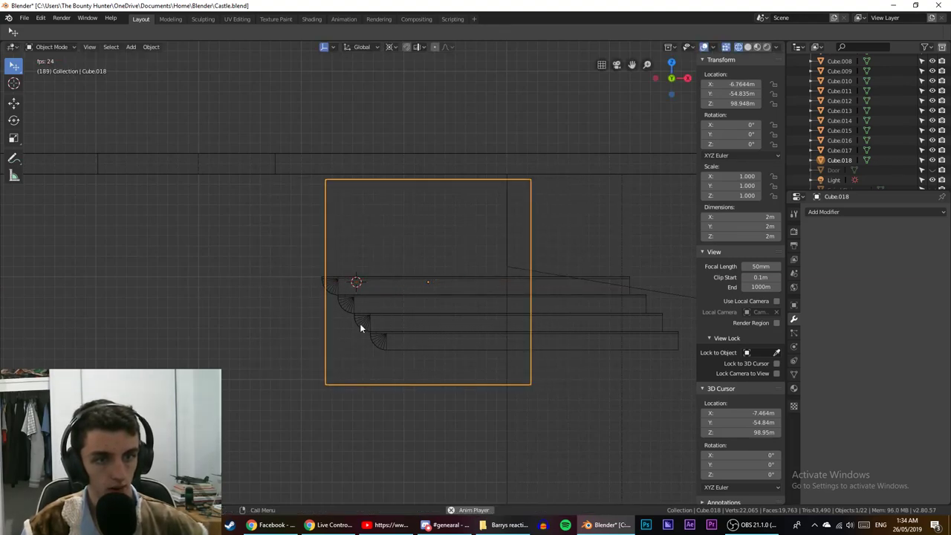
Move the cube about -0.036 m along X so its outer face lines up with the top beam's front end.
{"action": "scroll", "coordinate": [359, 328], "scroll_direction": "up", "scroll_amount": 12}
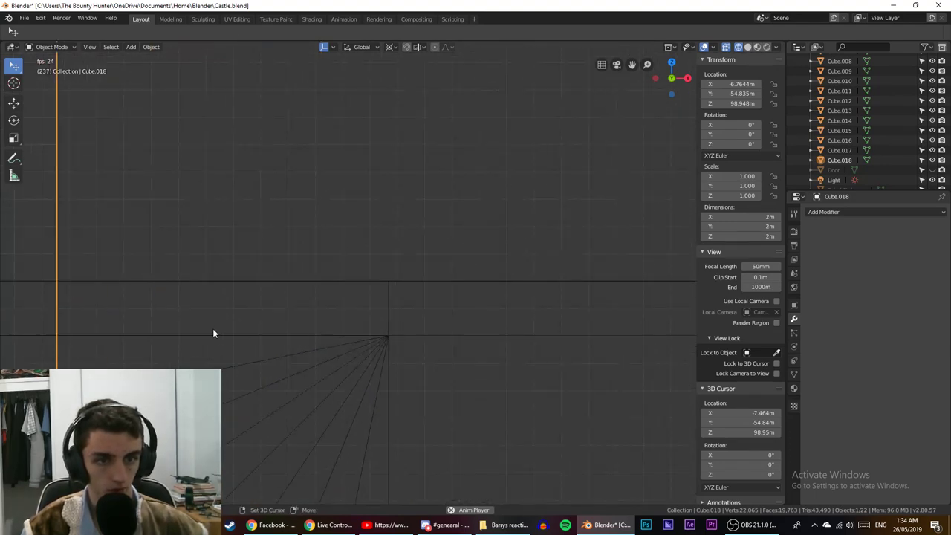
{"action": "middle_click_drag", "start_coordinate": [213, 330], "coordinate": [502, 311], "text": "shift"}
{"action": "middle_click_drag", "start_coordinate": [298, 314], "coordinate": [405, 327], "text": "shift"}
{"action": "scroll", "coordinate": [454, 315], "scroll_direction": "up", "scroll_amount": 4}
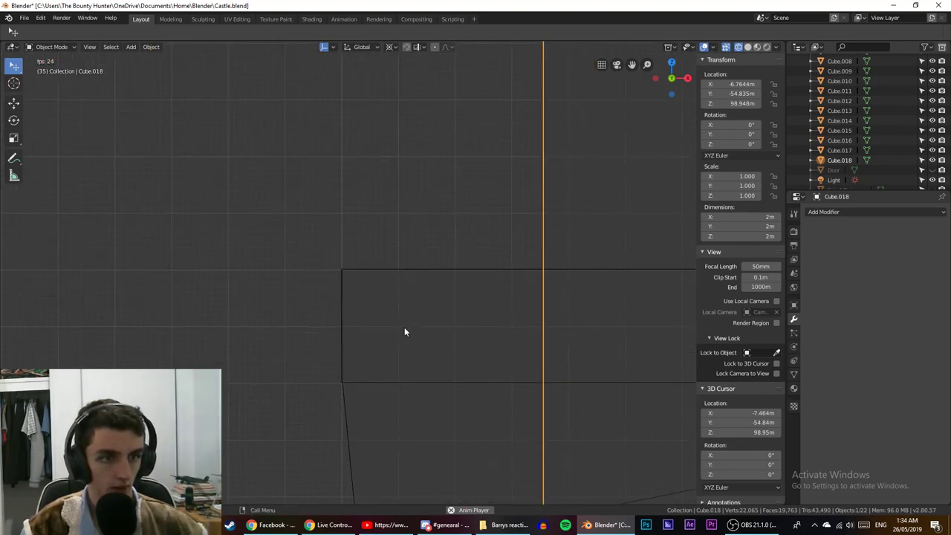
{"action": "scroll", "coordinate": [405, 328], "scroll_direction": "up", "scroll_amount": 1}
{"action": "middle_click_drag", "start_coordinate": [463, 328], "coordinate": [432, 332], "text": "shift"}
{"action": "scroll", "coordinate": [442, 329], "scroll_direction": "up", "scroll_amount": 1}
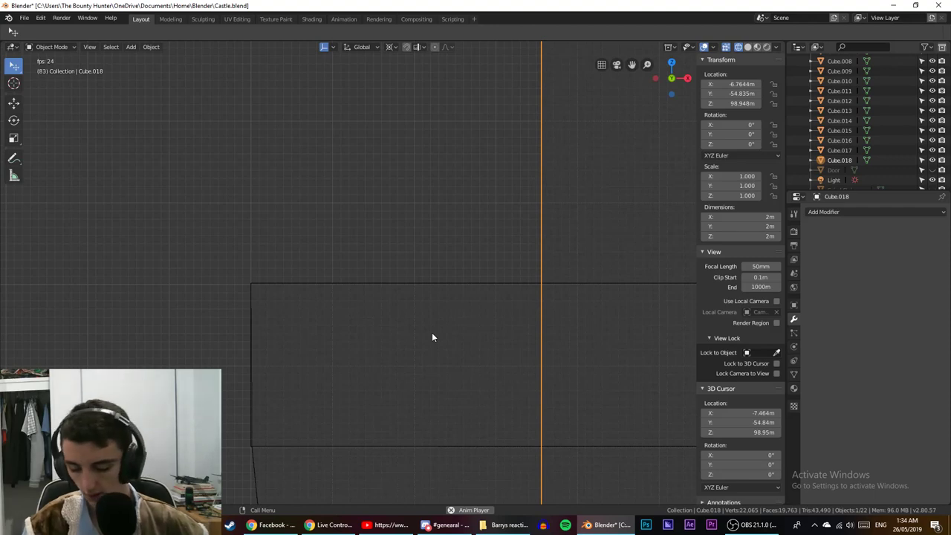
{"action": "key", "text": "g"}
{"action": "key", "text": "x"}
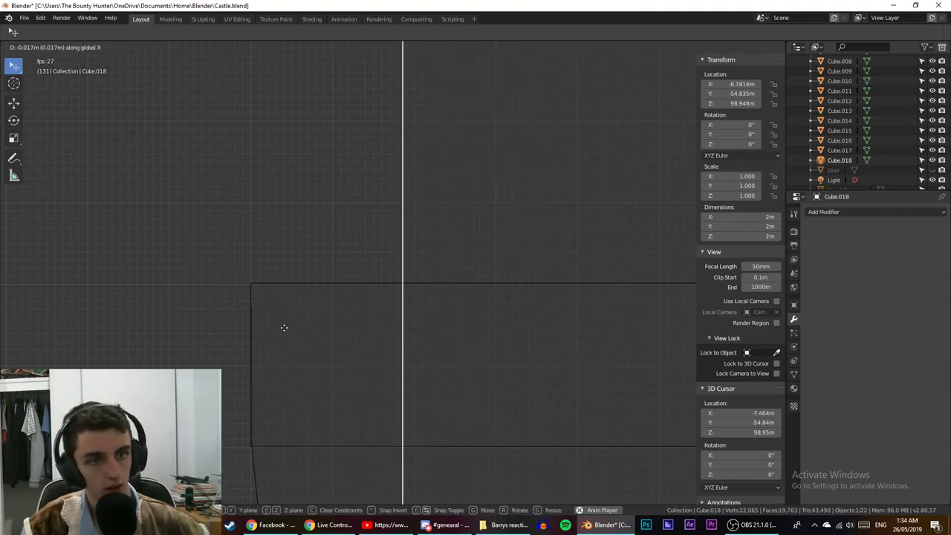
{"action": "left_click", "coordinate": [144, 306]}
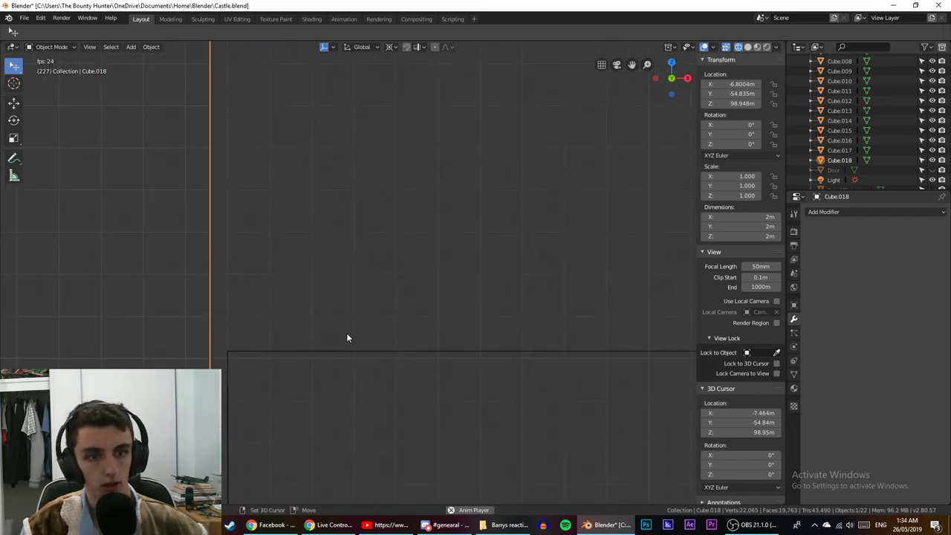
Try a Y location of -54.83 m for the cube.
{"action": "left_click", "coordinate": [728, 93]}
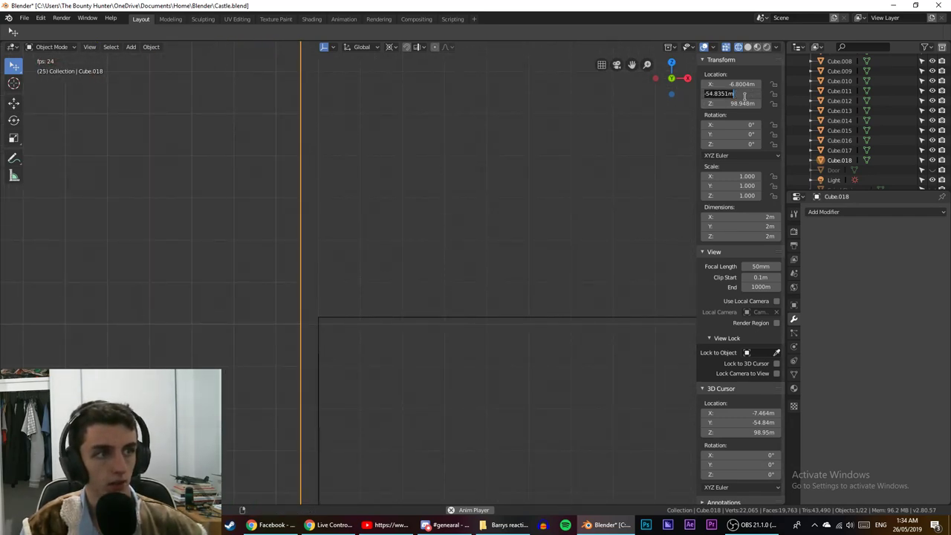
{"action": "left_click", "coordinate": [728, 92]}
{"action": "type", "text": "1"}
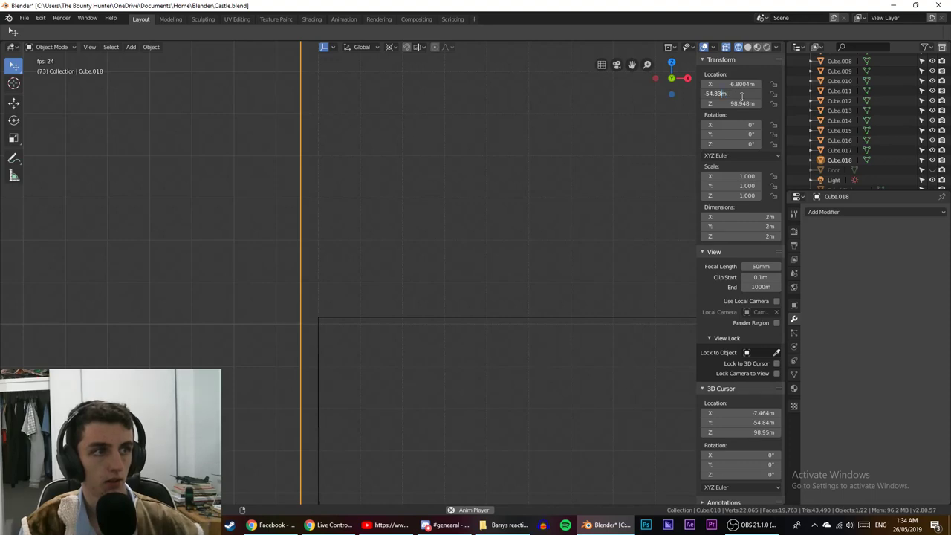
{"action": "key", "text": "Return"}
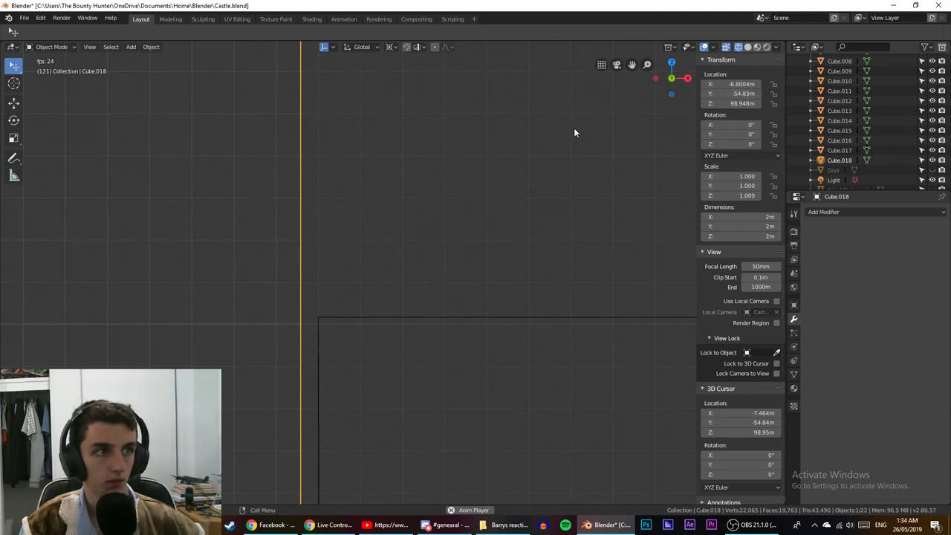
Set the cube's X location to exactly -6.8 m.
{"action": "left_click", "coordinate": [736, 86]}
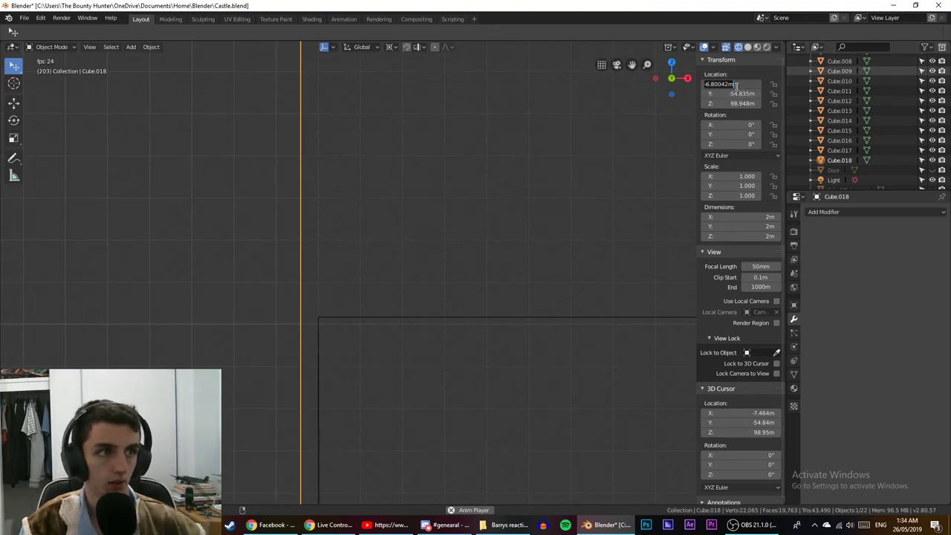
{"action": "left_click", "coordinate": [732, 84]}
{"action": "key", "text": "Return"}
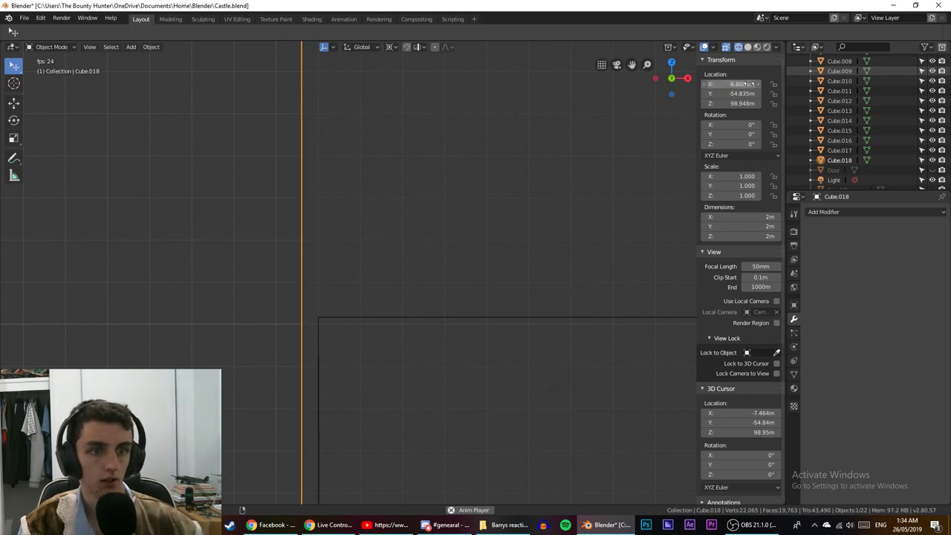
{"action": "left_click", "coordinate": [737, 83]}
{"action": "left_click", "coordinate": [732, 82]}
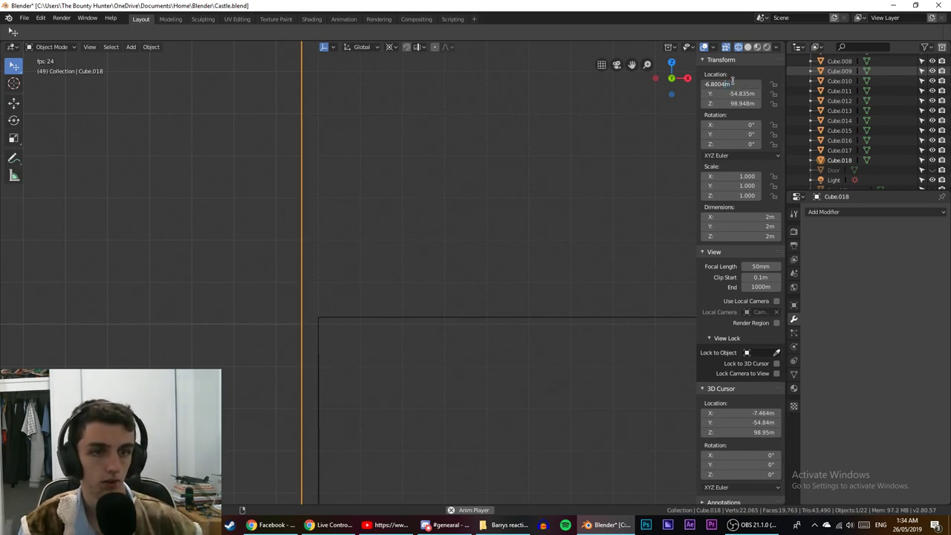
{"action": "key", "text": "BackSpace"}
{"action": "key", "text": "Return"}
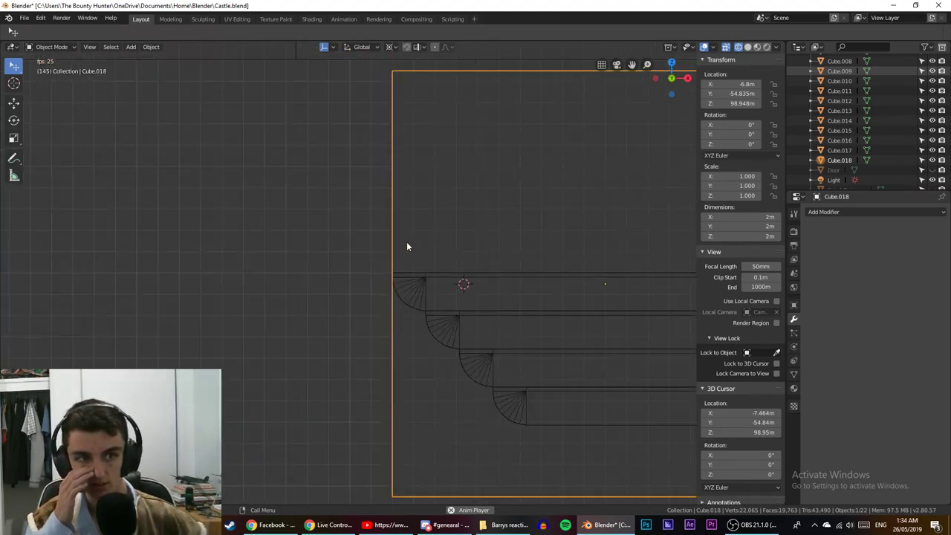
In Edit Mode, move the cube's inner face -0.2 m along X to X -6 m so it meets the wall.
{"action": "key", "text": "Tab"}
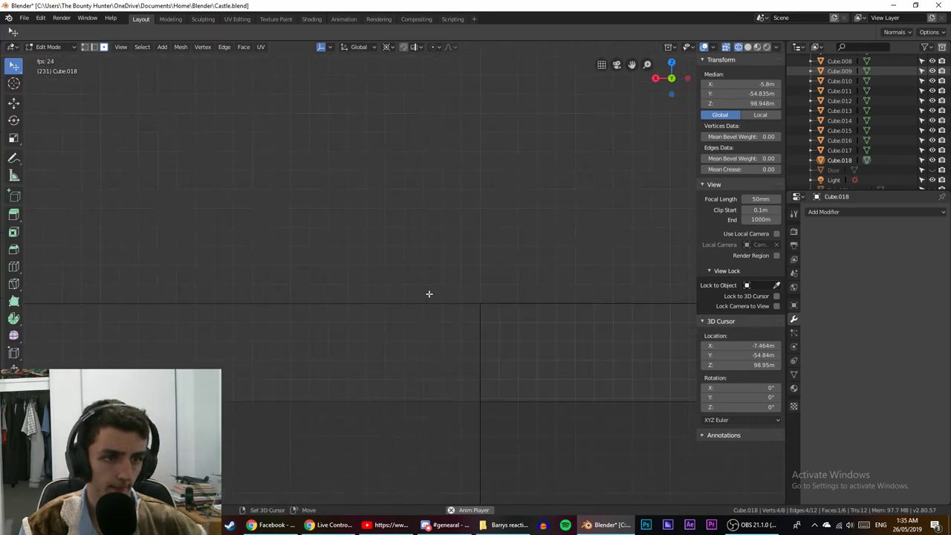
{"action": "key", "text": "g"}
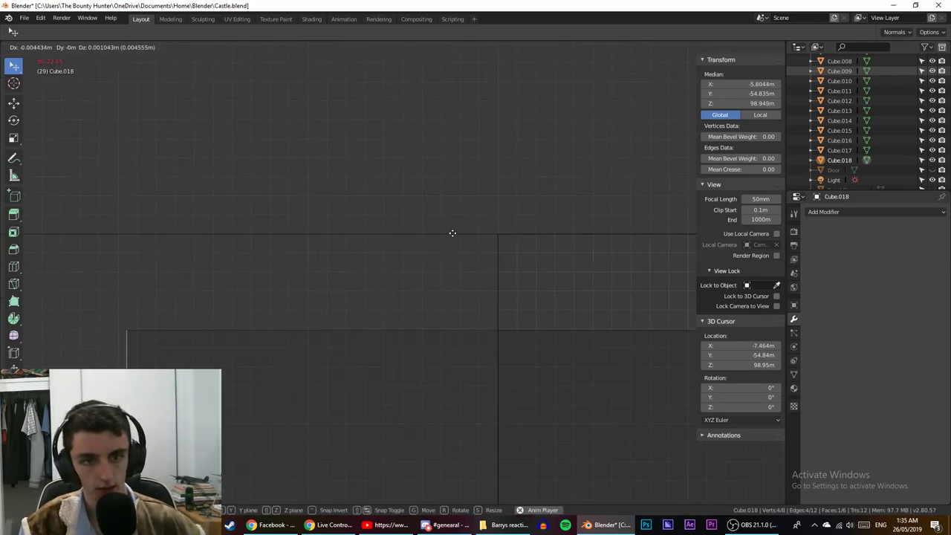
{"action": "key", "text": "x"}
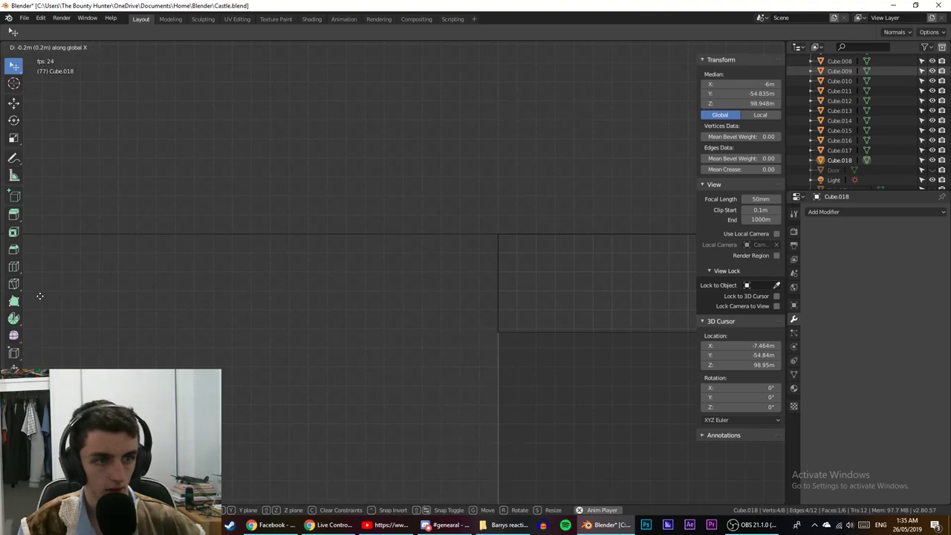
{"action": "left_click", "coordinate": [40, 297]}
{"action": "scroll", "coordinate": [40, 296], "scroll_direction": "down", "scroll_amount": 2}
{"action": "scroll", "coordinate": [94, 314], "scroll_direction": "down", "scroll_amount": 6}
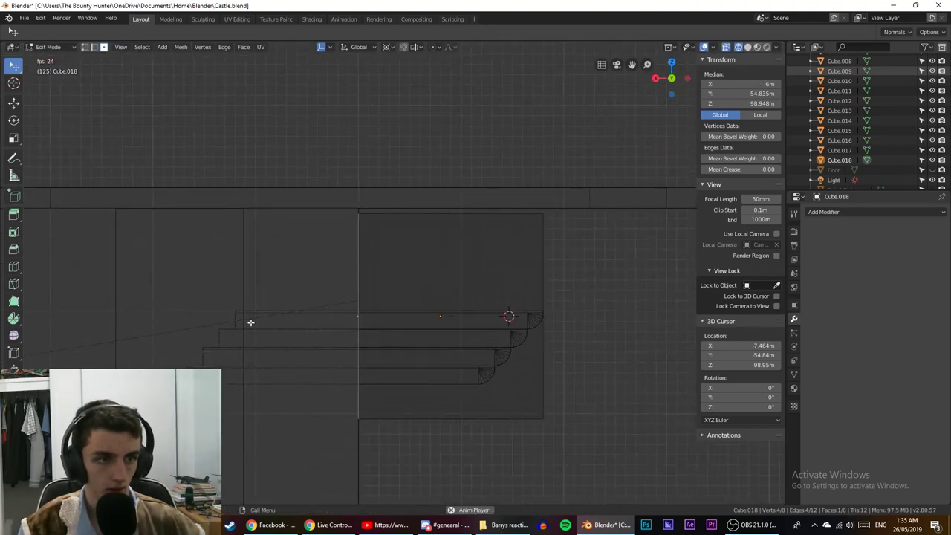
Select the cube's top face and trim its median Z position to 99.948 m.
{"action": "middle_click_drag", "start_coordinate": [251, 323], "coordinate": [182, 313]}
{"action": "scroll", "coordinate": [181, 313], "scroll_direction": "down", "scroll_amount": 2}
{"action": "left_click", "coordinate": [452, 229]}
{"action": "middle_click_drag", "start_coordinate": [444, 285], "coordinate": [454, 256]}
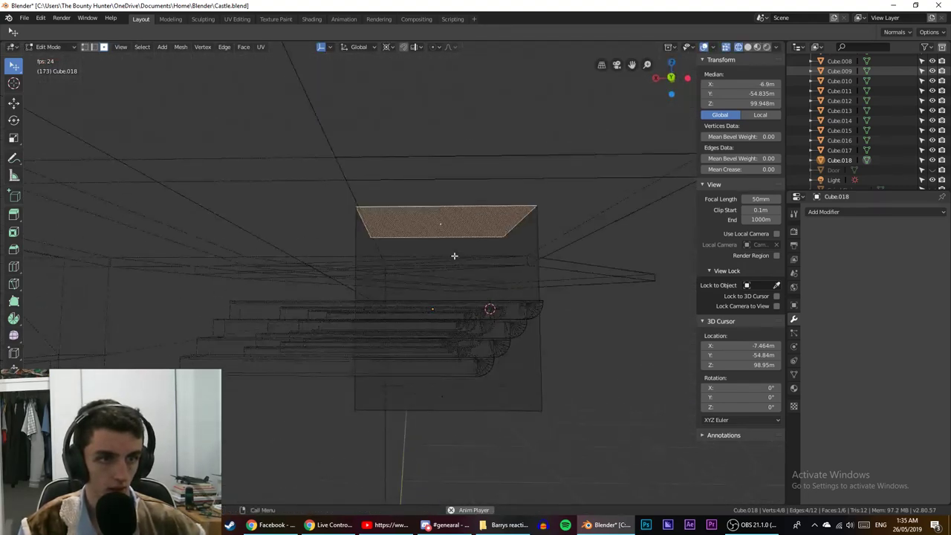
{"action": "key", "text": "KP_3"}
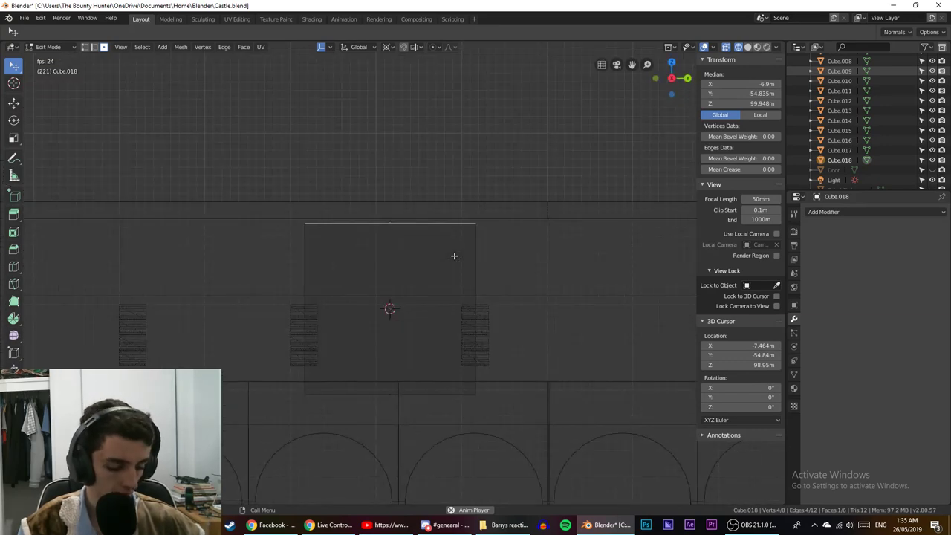
{"action": "key", "text": "KP_1"}
{"action": "key", "text": "ctrl+KP_1"}
{"action": "scroll", "coordinate": [455, 256], "scroll_direction": "up", "scroll_amount": 5}
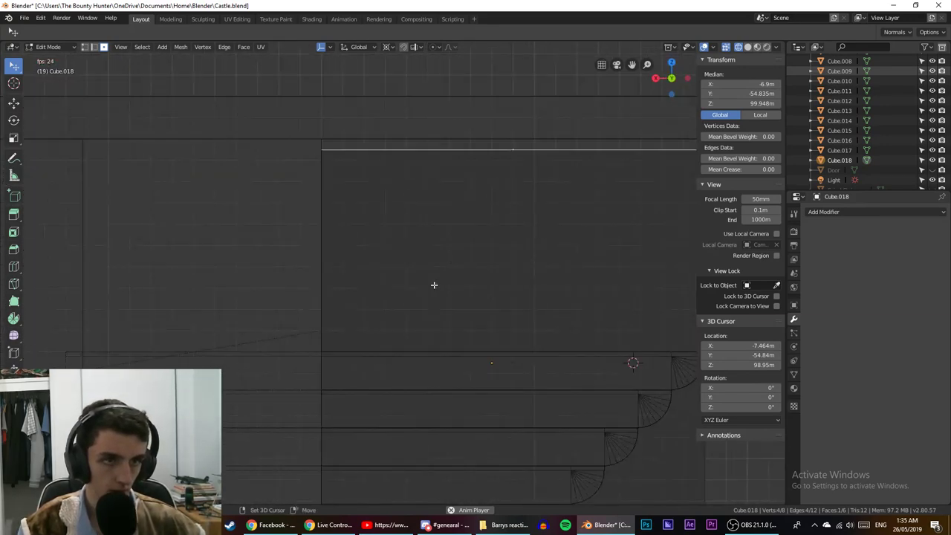
{"action": "scroll", "coordinate": [434, 284], "scroll_direction": "up", "scroll_amount": 5}
{"action": "middle_click_drag", "start_coordinate": [451, 132], "coordinate": [382, 367], "text": "shift"}
{"action": "scroll", "coordinate": [381, 357], "scroll_direction": "up", "scroll_amount": 4}
{"action": "middle_click_drag", "start_coordinate": [339, 302], "coordinate": [355, 389], "text": "shift"}
{"action": "scroll", "coordinate": [355, 379], "scroll_direction": "up", "scroll_amount": 3}
{"action": "scroll", "coordinate": [386, 322], "scroll_direction": "up", "scroll_amount": 5}
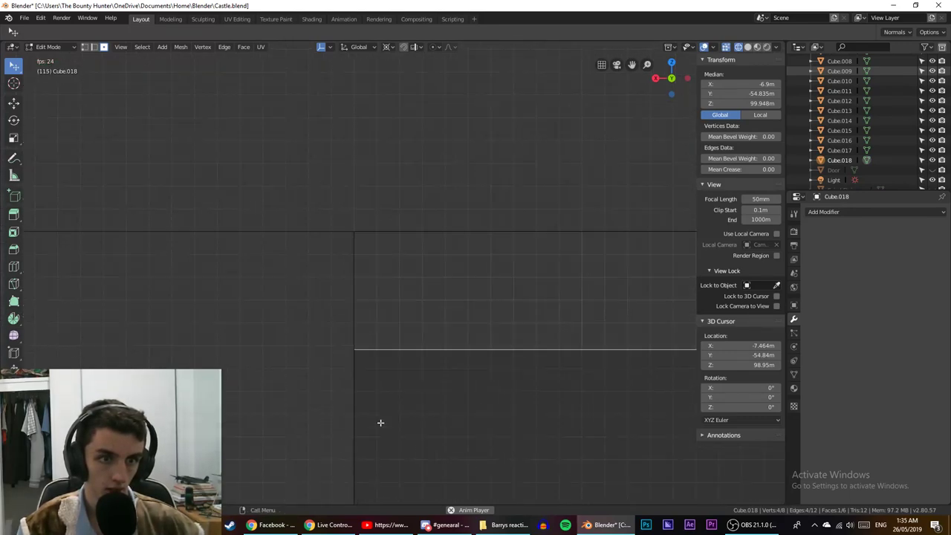
{"action": "scroll", "coordinate": [402, 435], "scroll_direction": "up", "scroll_amount": 2}
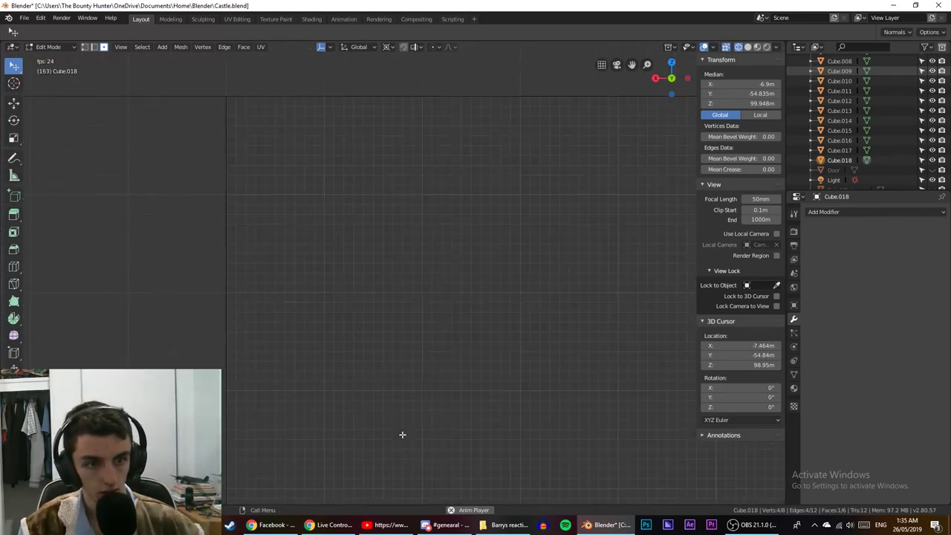
{"action": "scroll", "coordinate": [440, 247], "scroll_direction": "up", "scroll_amount": 3}
{"action": "scroll", "coordinate": [379, 268], "scroll_direction": "down", "scroll_amount": 4}
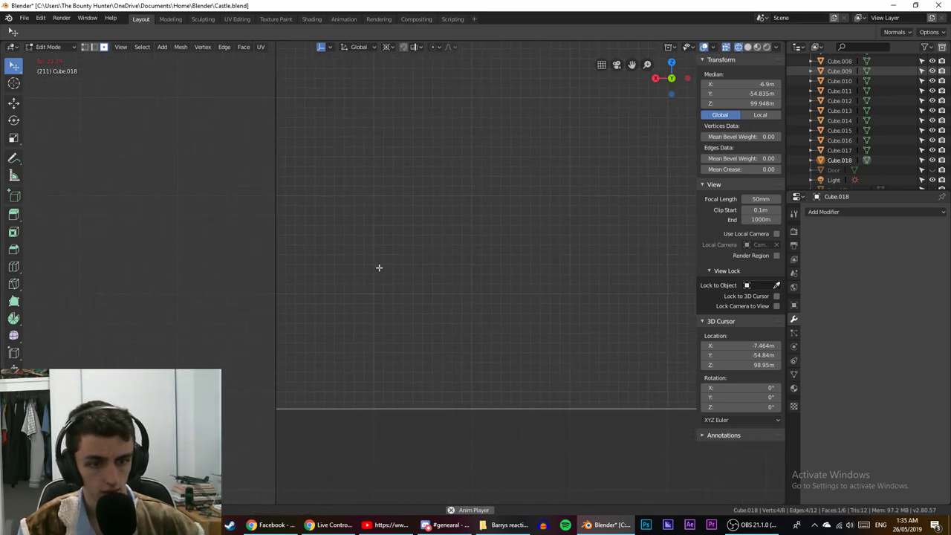
{"action": "scroll", "coordinate": [380, 349], "scroll_direction": "up", "scroll_amount": 4}
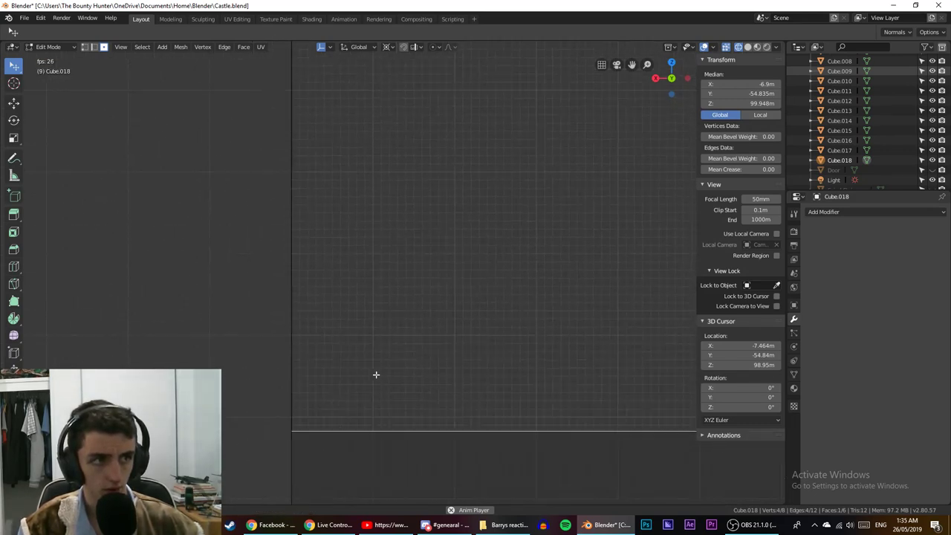
{"action": "scroll", "coordinate": [376, 377], "scroll_direction": "down", "scroll_amount": 1}
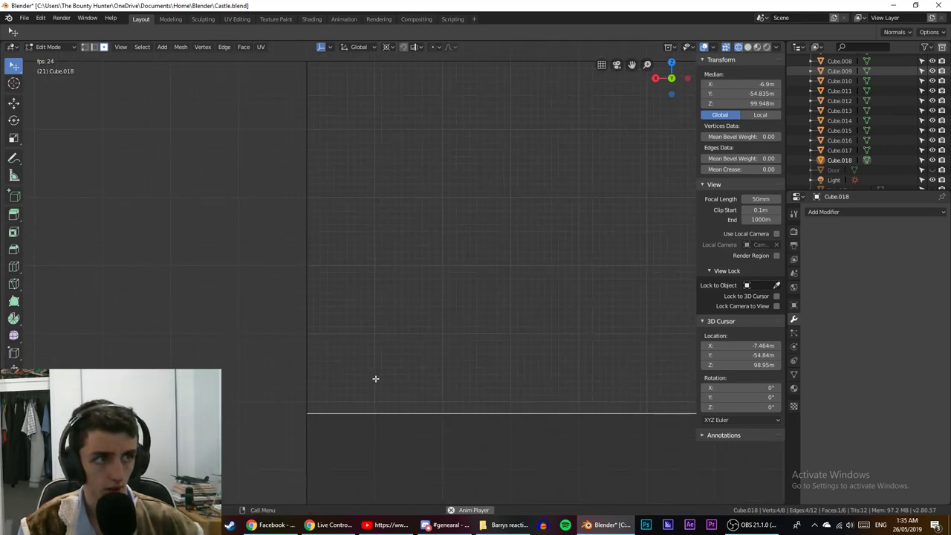
{"action": "left_click", "coordinate": [731, 104]}
{"action": "left_click", "coordinate": [726, 102]}
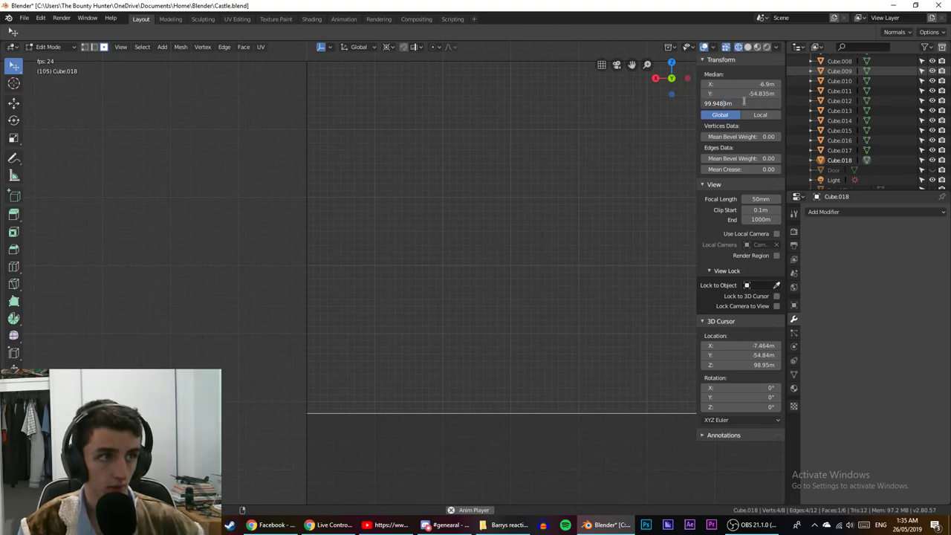
{"action": "key", "text": "Delete"}
{"action": "key", "text": "Return"}
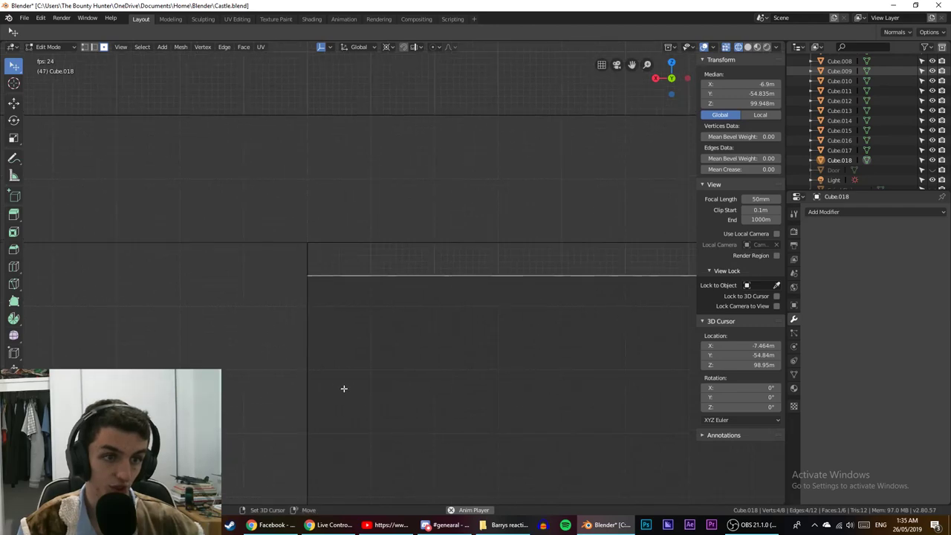
Raise the top face about 0.05 m along Z to Z 100 m so it meets the underside of the floor.
{"action": "key", "text": "g"}
{"action": "key", "text": "z"}
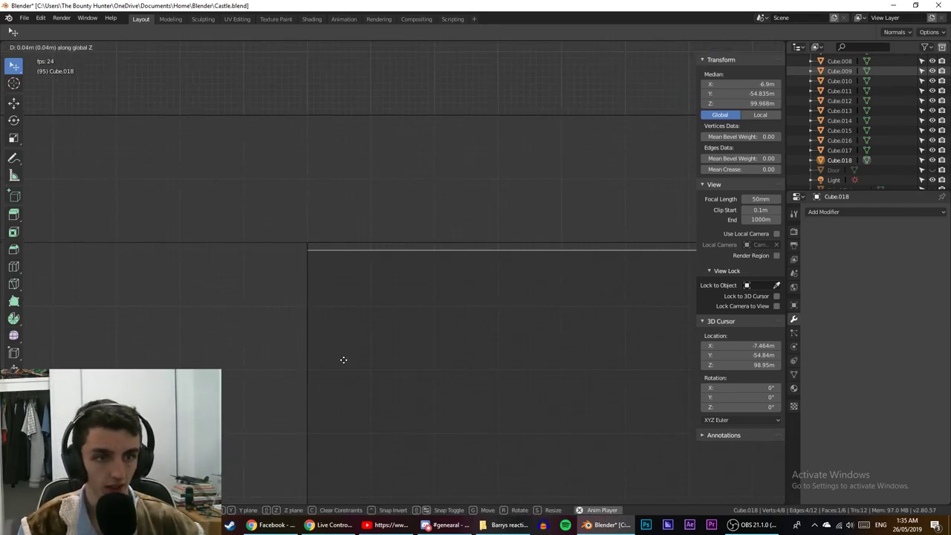
{"action": "left_click", "coordinate": [342, 343]}
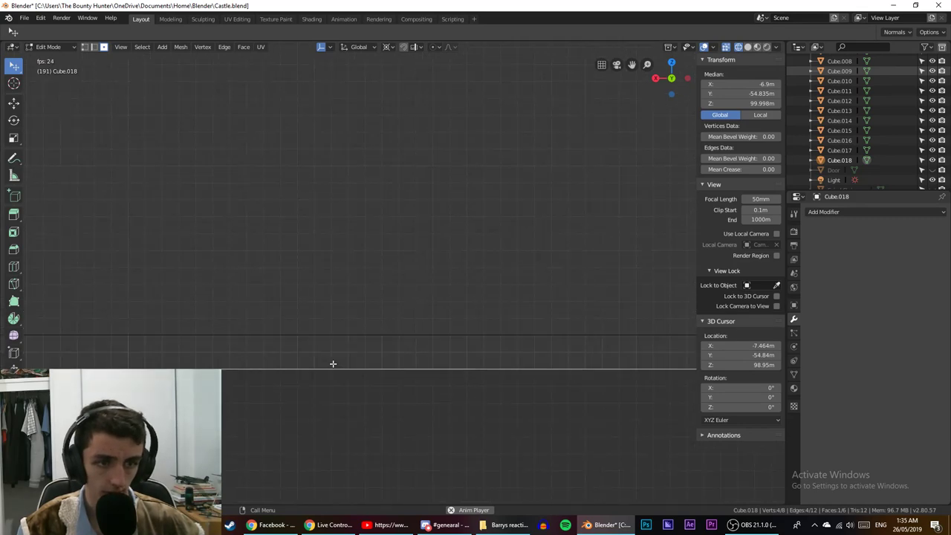
{"action": "key", "text": "g"}
{"action": "key", "text": "z"}
{"action": "left_click", "coordinate": [335, 330]}
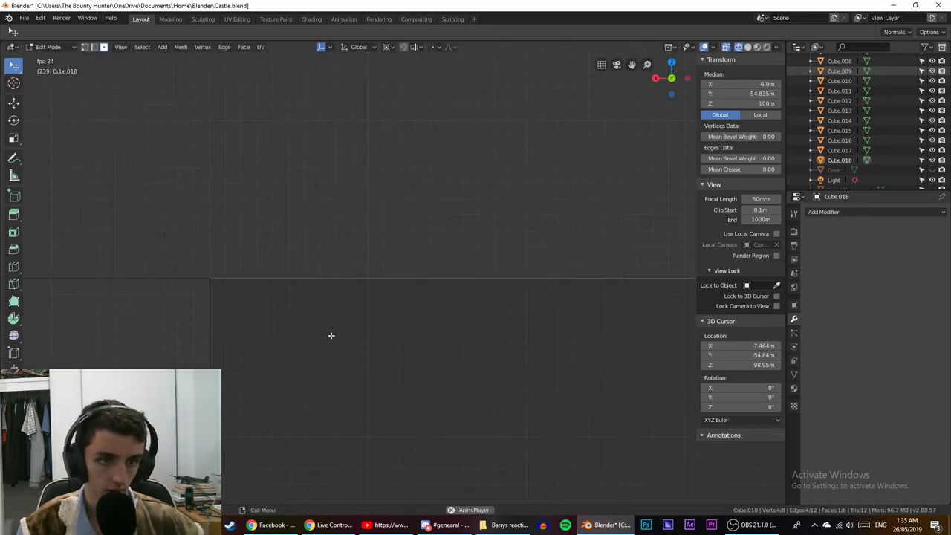
Select the cube's bottom face and raise it about 0.8 m along Z towards the brackets' top beams in the back orthographic view.
{"action": "scroll", "coordinate": [332, 336], "scroll_direction": "down", "scroll_amount": 12}
{"action": "middle_click_drag", "start_coordinate": [402, 350], "coordinate": [280, 275], "text": "shift"}
{"action": "scroll", "coordinate": [335, 340], "scroll_direction": "down", "scroll_amount": 3}
{"action": "middle_click_drag", "start_coordinate": [383, 399], "coordinate": [423, 330], "text": "shift"}
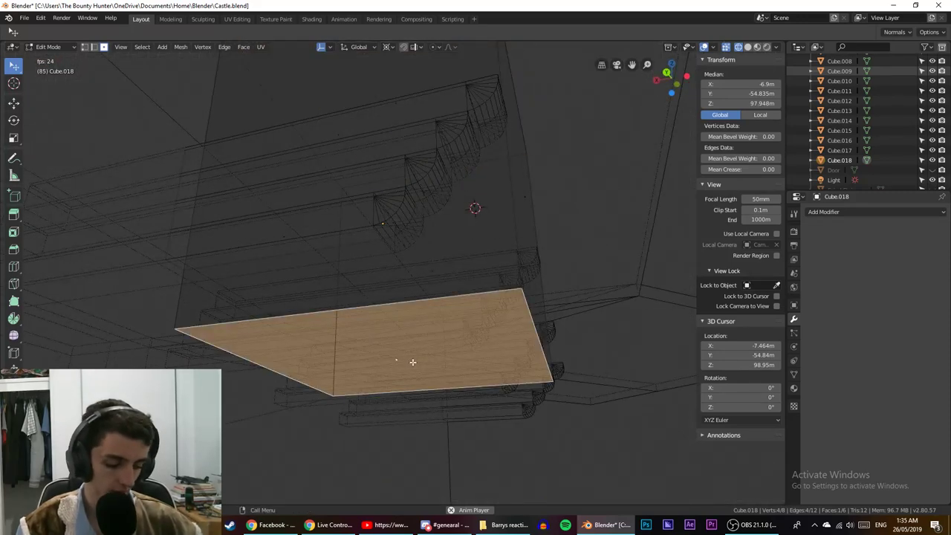
{"action": "key", "text": "ctrl+KP_1"}
{"action": "scroll", "coordinate": [416, 359], "scroll_direction": "up", "scroll_amount": 5}
{"action": "middle_click_drag", "start_coordinate": [419, 357], "coordinate": [262, 491], "text": "shift"}
{"action": "scroll", "coordinate": [363, 393], "scroll_direction": "down", "scroll_amount": 5}
{"action": "scroll", "coordinate": [362, 393], "scroll_direction": "down", "scroll_amount": 1}
{"action": "key", "text": "g"}
{"action": "key", "text": "z"}
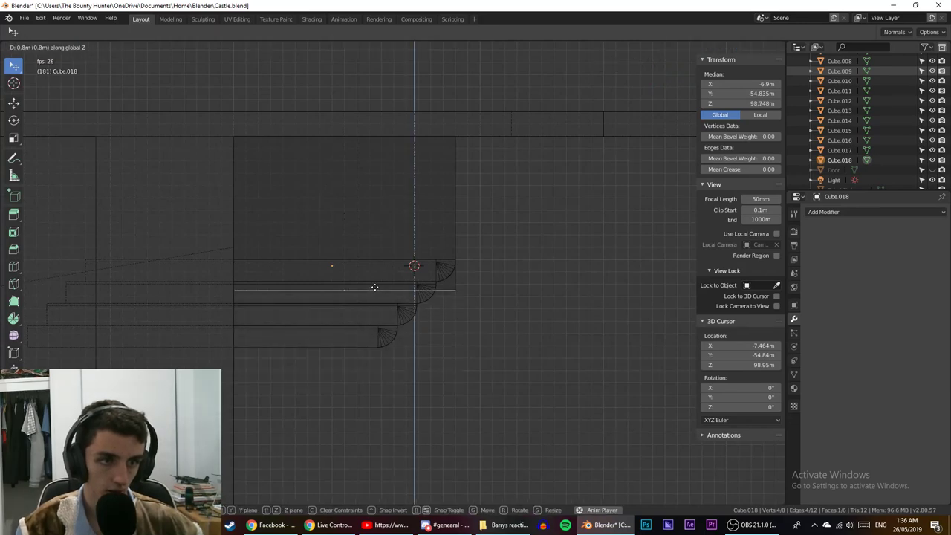
Raise the selected bottom face of the box along global Z to a median height of 98.948 m.
{"action": "left_click", "coordinate": [386, 266]}
Examine closely how the box's bottom edge lines up with the topmost corbel, and check the face's exact Z median value.
{"action": "scroll", "coordinate": [552, 304], "scroll_direction": "up", "scroll_amount": 6}
{"action": "scroll", "coordinate": [374, 376], "scroll_direction": "up", "scroll_amount": 4}
{"action": "middle_click_drag", "start_coordinate": [552, 304], "coordinate": [365, 338], "text": "shift"}
{"action": "scroll", "coordinate": [364, 338], "scroll_direction": "up", "scroll_amount": 4}
{"action": "middle_click_drag", "start_coordinate": [408, 365], "coordinate": [364, 310], "text": "shift"}
{"action": "scroll", "coordinate": [365, 310], "scroll_direction": "up", "scroll_amount": 5}
{"action": "middle_click_drag", "start_coordinate": [436, 377], "coordinate": [432, 313], "text": "shift"}
{"action": "scroll", "coordinate": [329, 294], "scroll_direction": "up", "scroll_amount": 4}
{"action": "scroll", "coordinate": [432, 312], "scroll_direction": "up", "scroll_amount": 7}
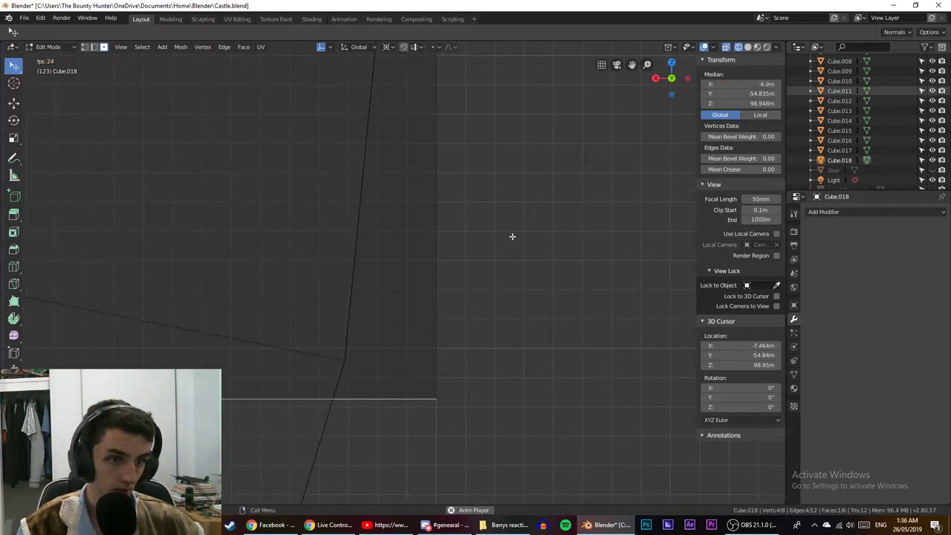
{"action": "scroll", "coordinate": [497, 399], "scroll_direction": "up", "scroll_amount": 2}
{"action": "middle_click_drag", "start_coordinate": [497, 399], "coordinate": [495, 293], "text": "shift"}
{"action": "scroll", "coordinate": [485, 305], "scroll_direction": "up", "scroll_amount": 5}
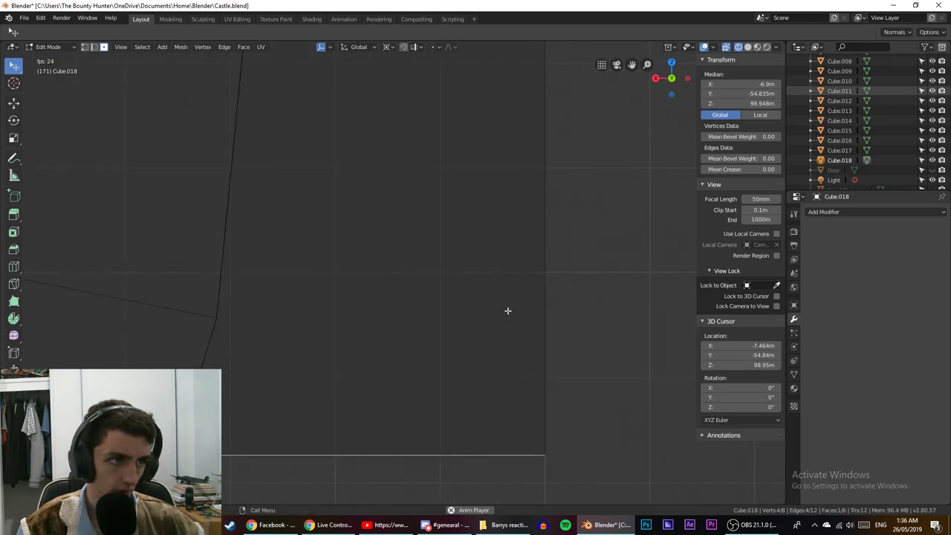
{"action": "scroll", "coordinate": [508, 305], "scroll_direction": "down", "scroll_amount": 6}
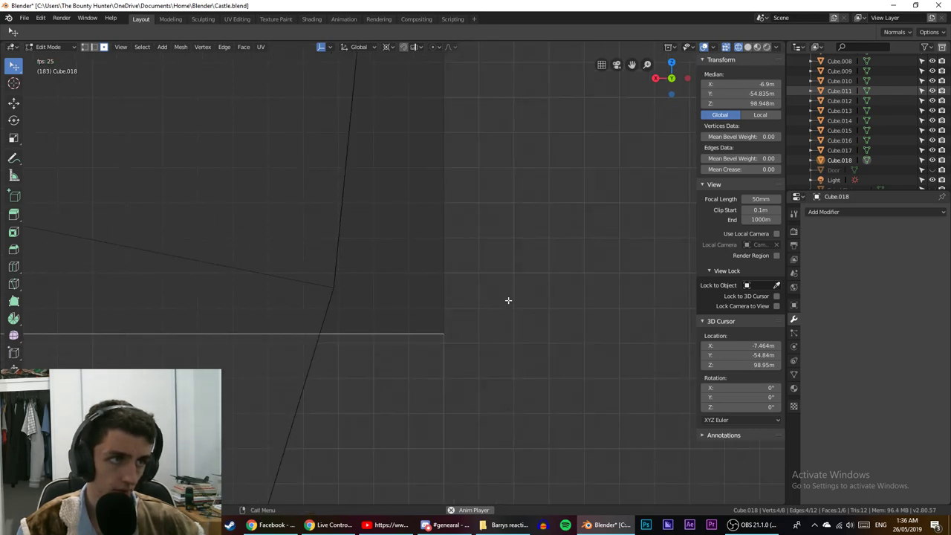
{"action": "left_click", "coordinate": [745, 103]}
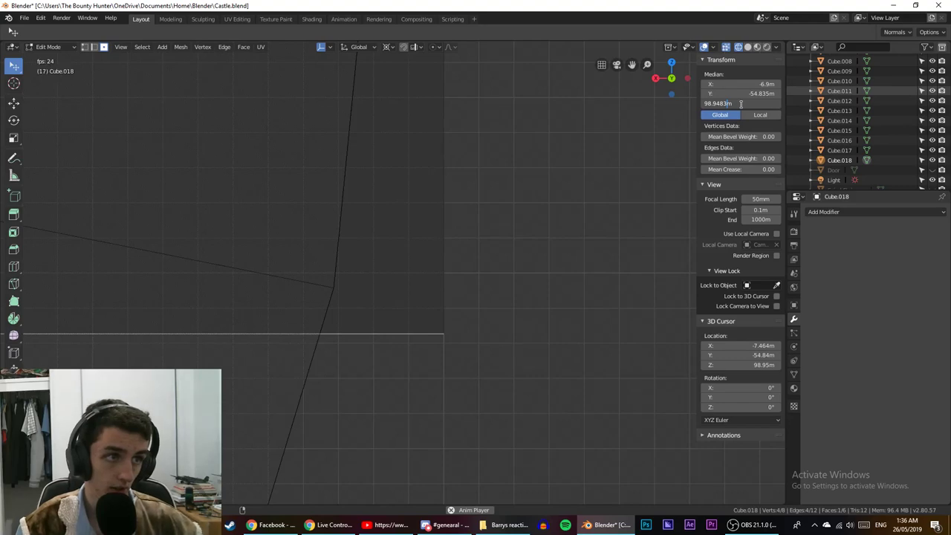
{"action": "key", "text": "Return"}
Move the box's bottom face up along Z to a median height of 99 m, level with the corbels' top.
{"action": "scroll", "coordinate": [531, 213], "scroll_direction": "down", "scroll_amount": 12}
{"action": "middle_click_drag", "start_coordinate": [492, 236], "coordinate": [505, 298], "text": "shift"}
{"action": "key", "text": "g"}
{"action": "key", "text": "z"}
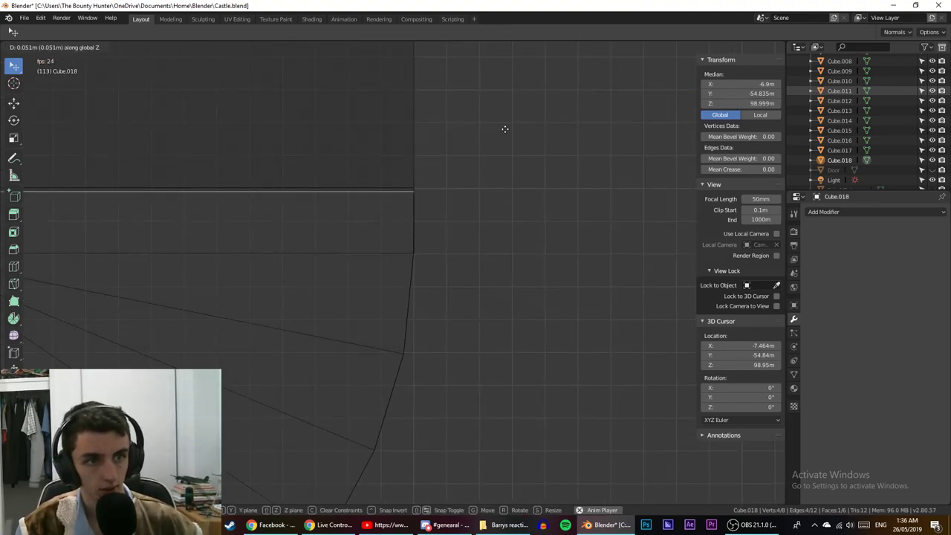
{"action": "left_click", "coordinate": [513, 127]}
{"action": "scroll", "coordinate": [483, 242], "scroll_direction": "up", "scroll_amount": 3}
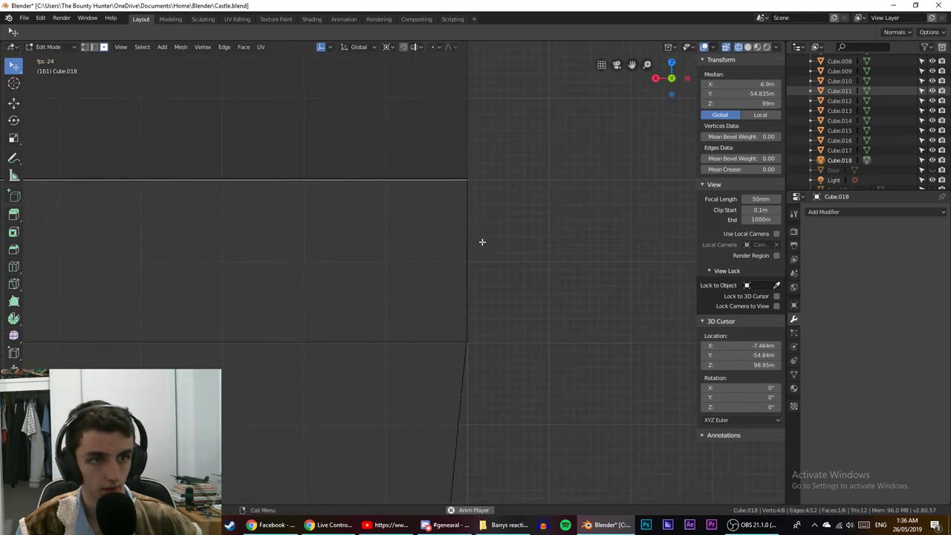
{"action": "middle_click_drag", "start_coordinate": [480, 258], "coordinate": [319, 346], "text": "shift"}
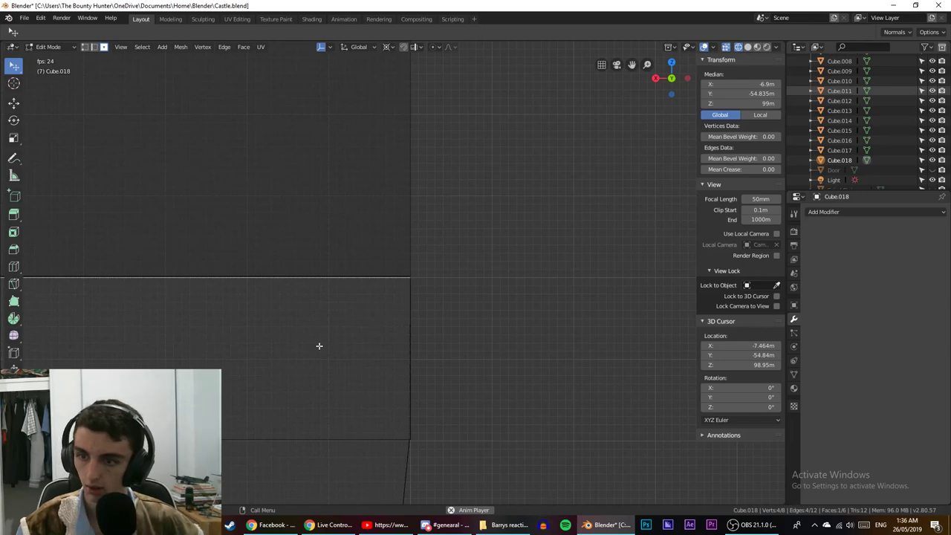
{"action": "scroll", "coordinate": [320, 347], "scroll_direction": "down", "scroll_amount": 3}
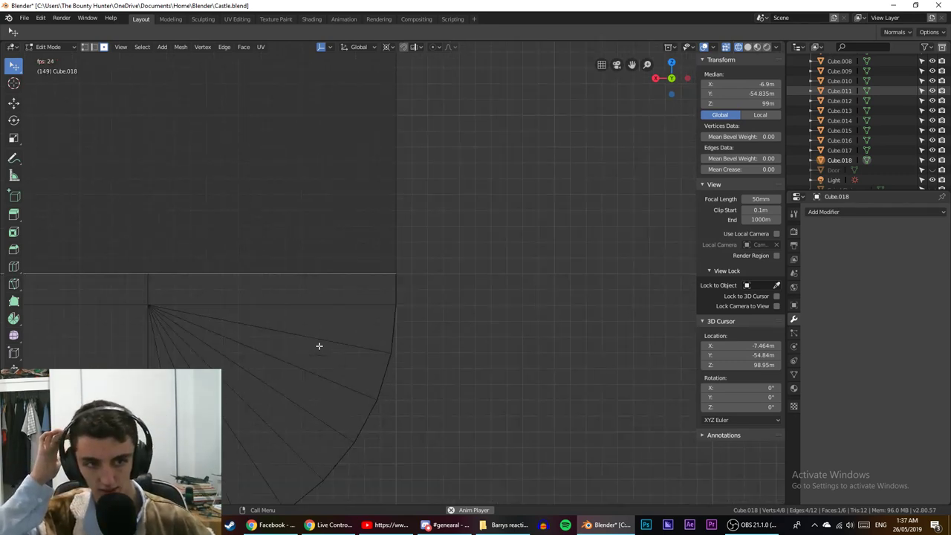
Snap the 3D cursor to the center of the box's selected bottom face.
{"action": "middle_click_drag", "start_coordinate": [321, 390], "coordinate": [246, 368]}
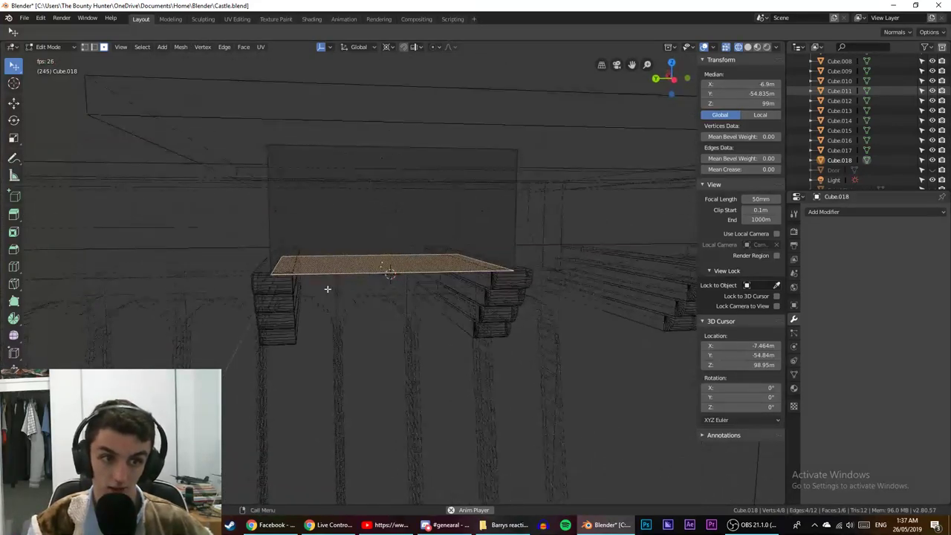
{"action": "key", "text": "shift+s"}
{"action": "left_click", "coordinate": [354, 320]}
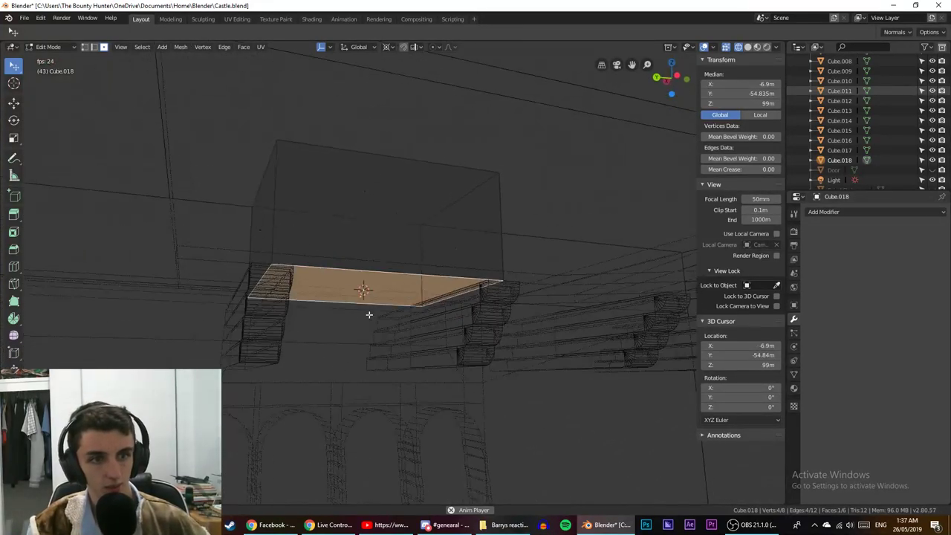
{"action": "middle_click_drag", "start_coordinate": [364, 314], "coordinate": [348, 330]}
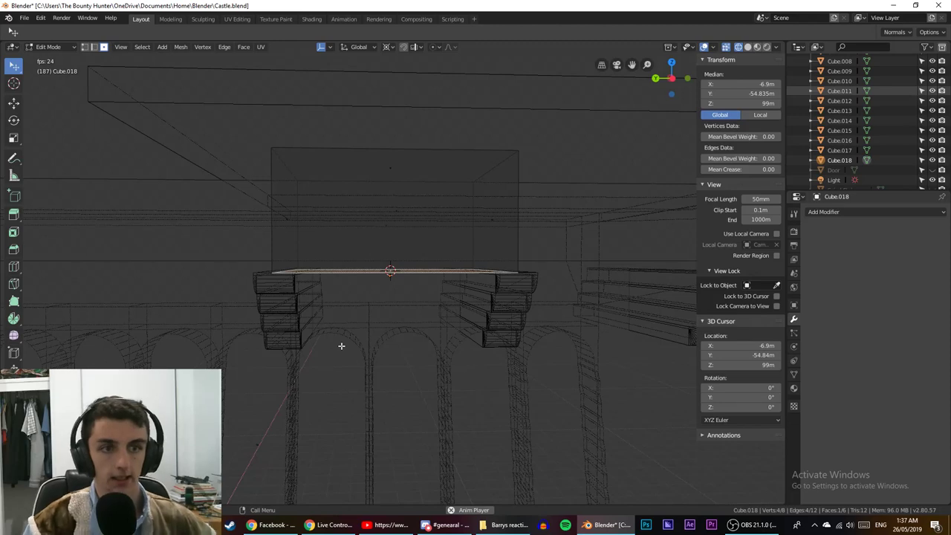
Return to Object Mode with solid shading and add a mesh cylinder at the 3D cursor.
{"action": "key", "text": "Tab"}
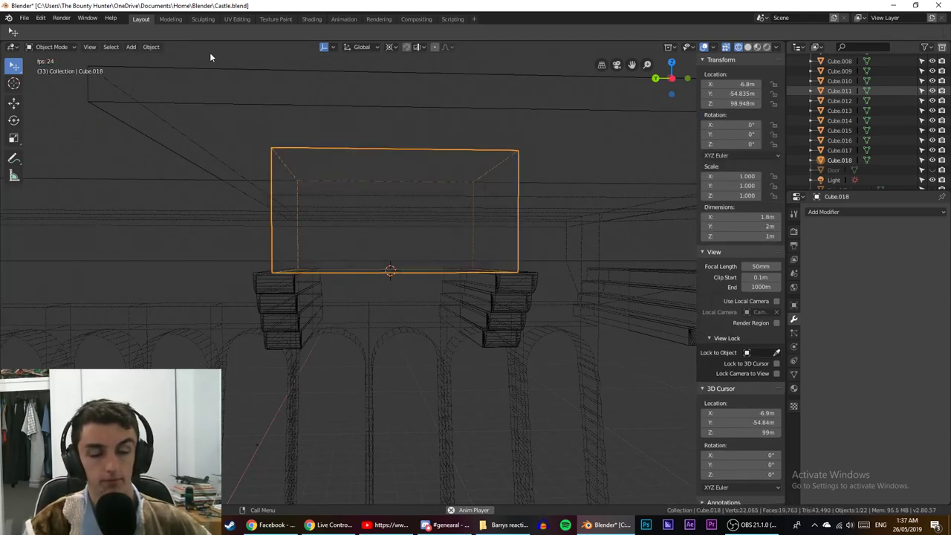
{"action": "key", "text": "shift+z"}
{"action": "left_click", "coordinate": [131, 47]}
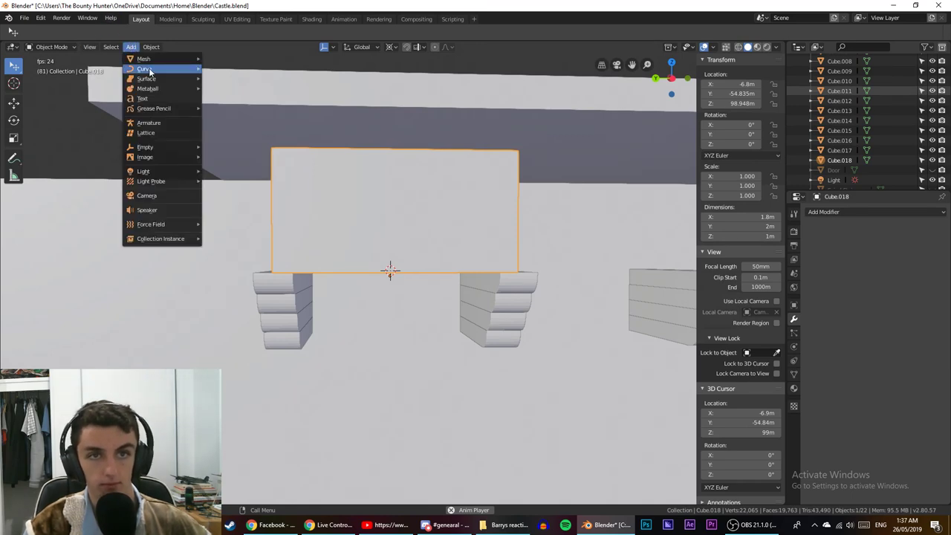
{"action": "mouse_move", "coordinate": [152, 59]}
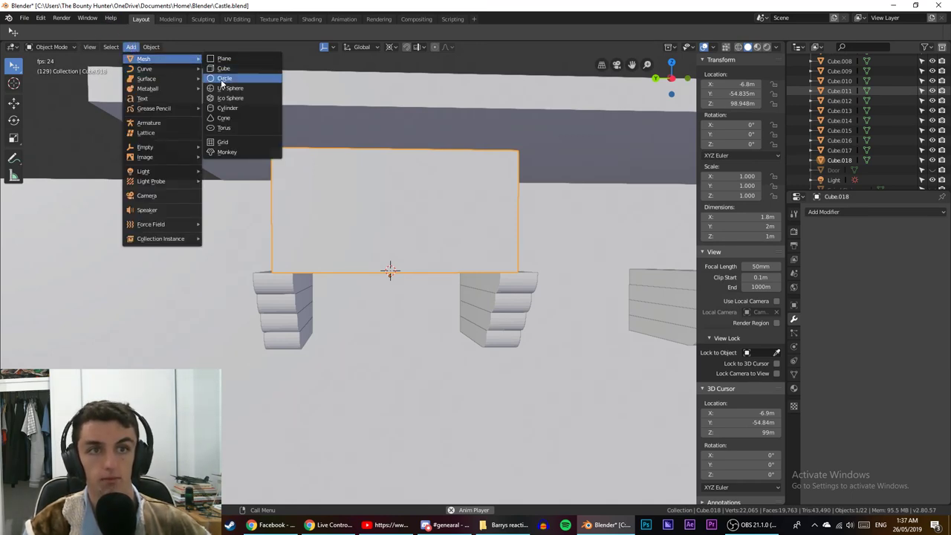
{"action": "left_click", "coordinate": [227, 108]}
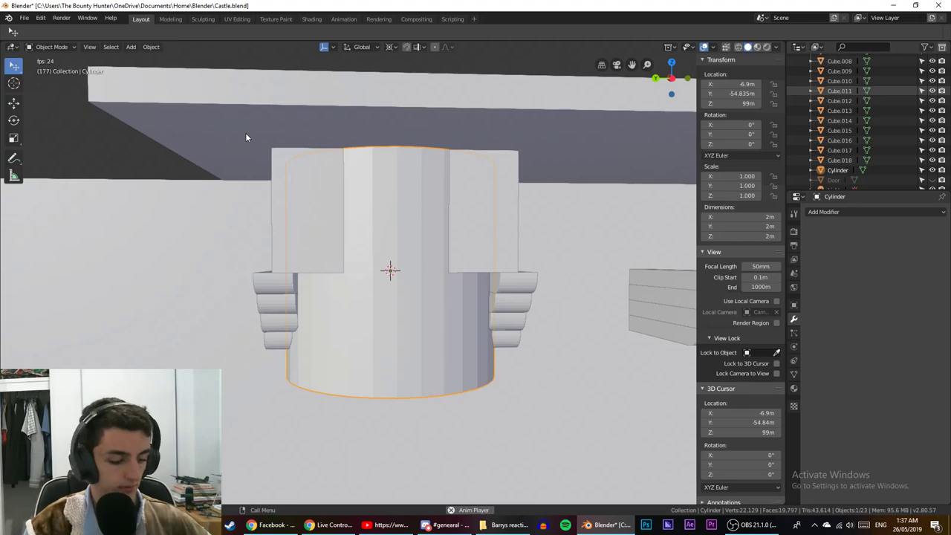
Rotate the cylinder 90° about Y in wireframe so its round ends face along the corbels' length.
{"action": "key", "text": "KP_3"}
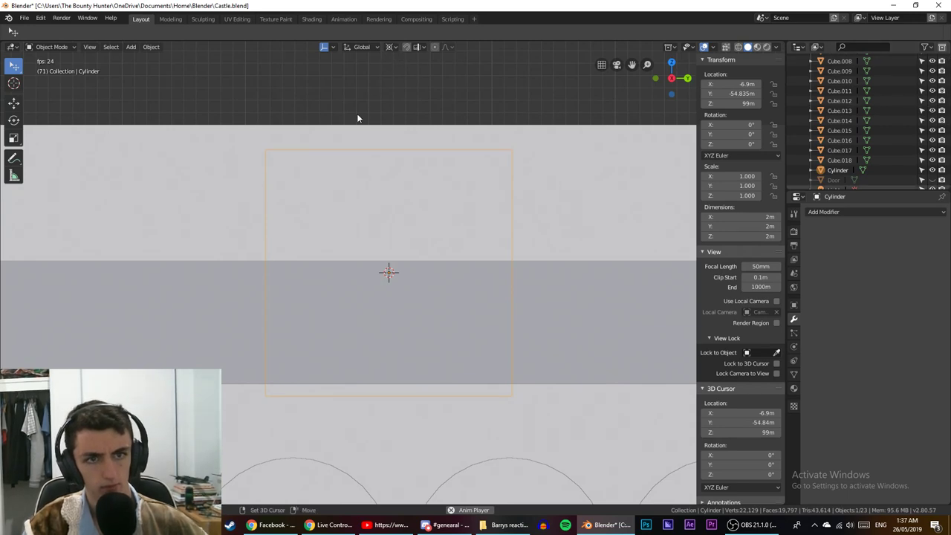
{"action": "key", "text": "shift+z"}
{"action": "mouse_move", "coordinate": [347, 151]}
{"action": "middle_mouse_down"}
{"action": "mouse_move", "coordinate": [423, 205]}
{"action": "mouse_move", "coordinate": [429, 200]}
{"action": "middle_mouse_up"}
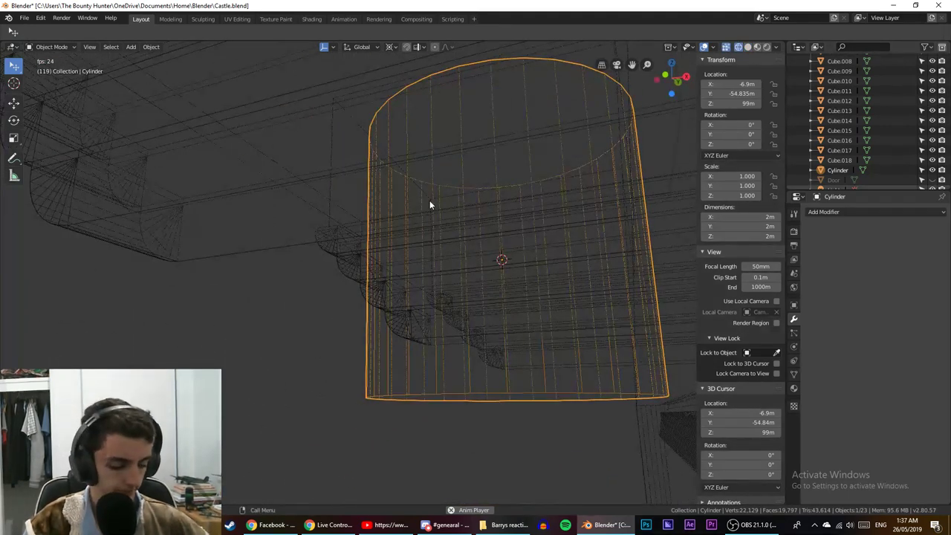
{"action": "key", "text": "KP_3"}
{"action": "key", "text": "KP_1"}
{"action": "key", "text": "ctrl+KP_3"}
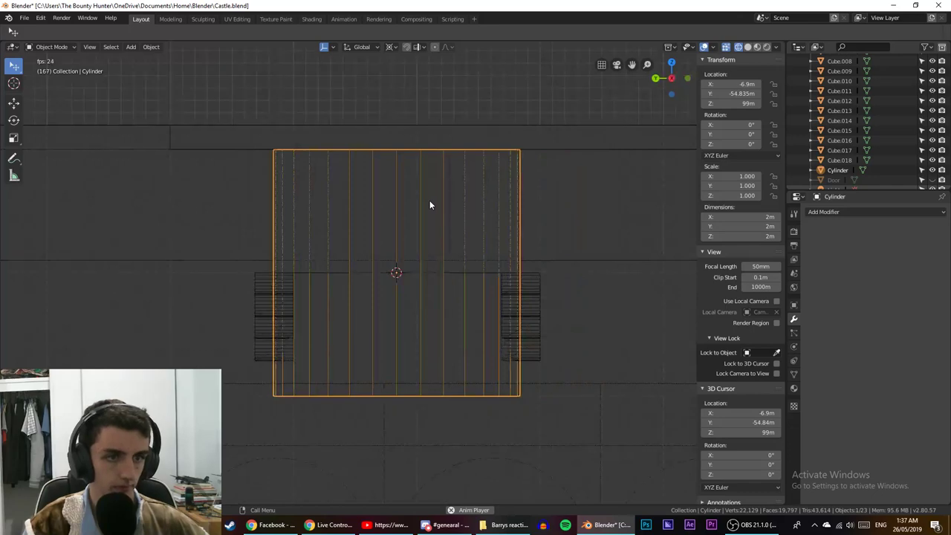
{"action": "key", "text": "KP_1"}
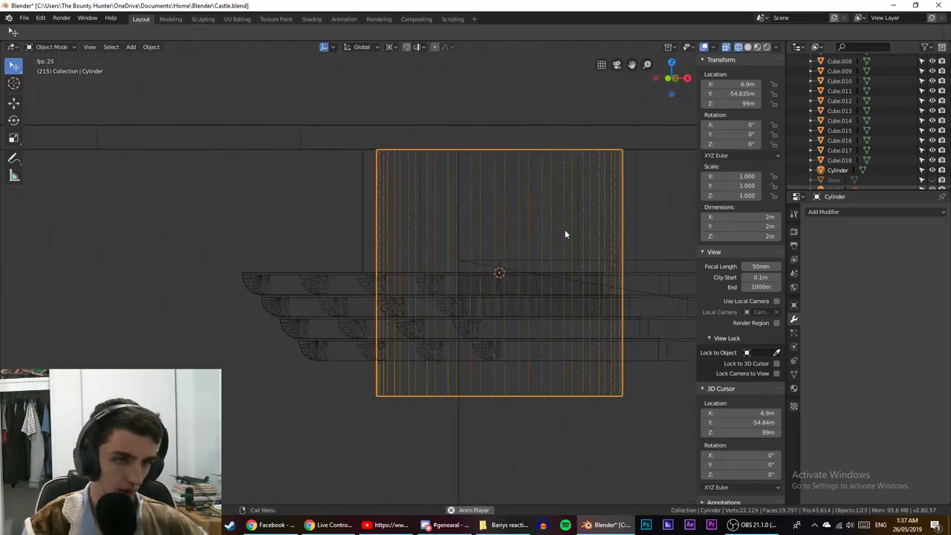
{"action": "key", "text": "ctrl+KP_1"}
{"action": "key", "text": "r"}
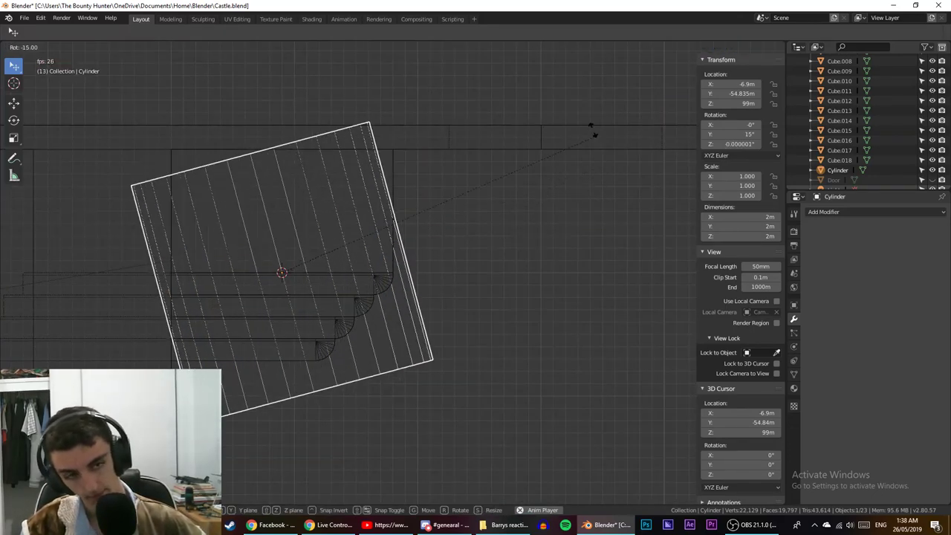
{"action": "left_click", "coordinate": [255, 491]}
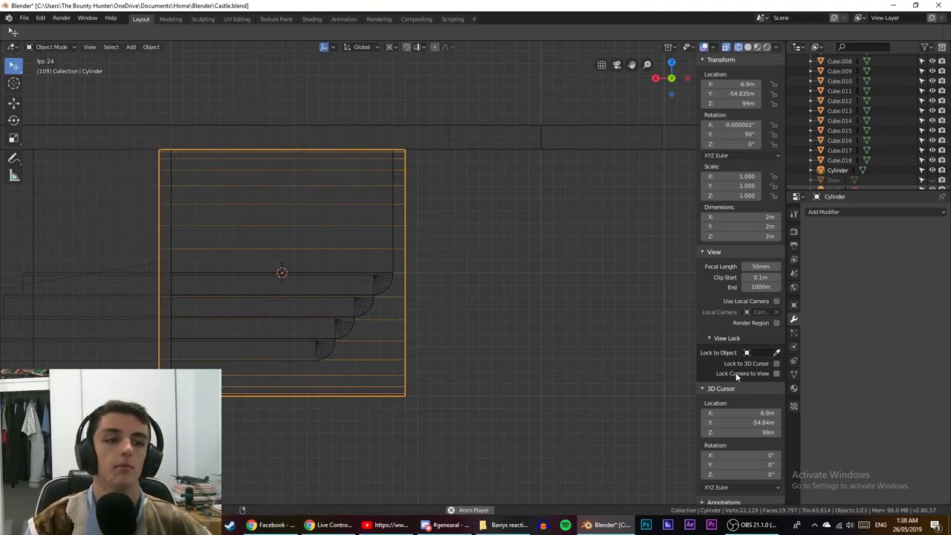
Scale the cylinder uniformly by 0.85 so its circular outline fits between the two sets of corbels.
{"action": "key", "text": "KP_3"}
{"action": "scroll", "coordinate": [618, 366], "scroll_direction": "up", "scroll_amount": 2}
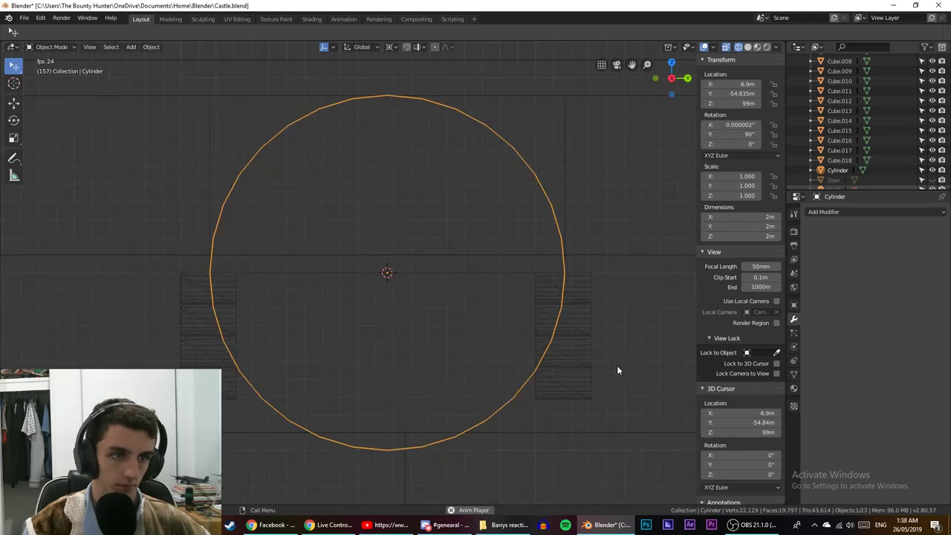
{"action": "key", "text": "shift+z"}
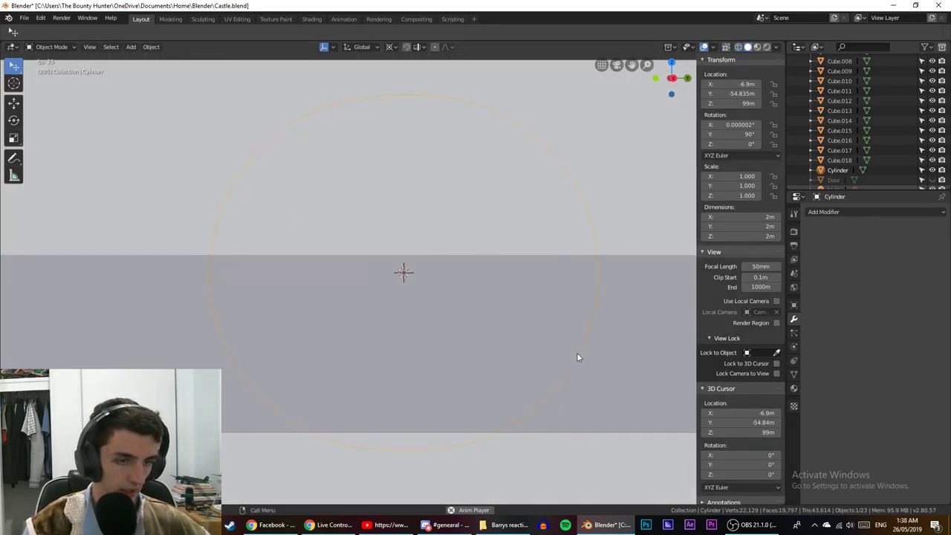
{"action": "scroll", "coordinate": [577, 353], "scroll_direction": "up", "scroll_amount": 2}
{"action": "scroll", "coordinate": [602, 342], "scroll_direction": "up", "scroll_amount": 6}
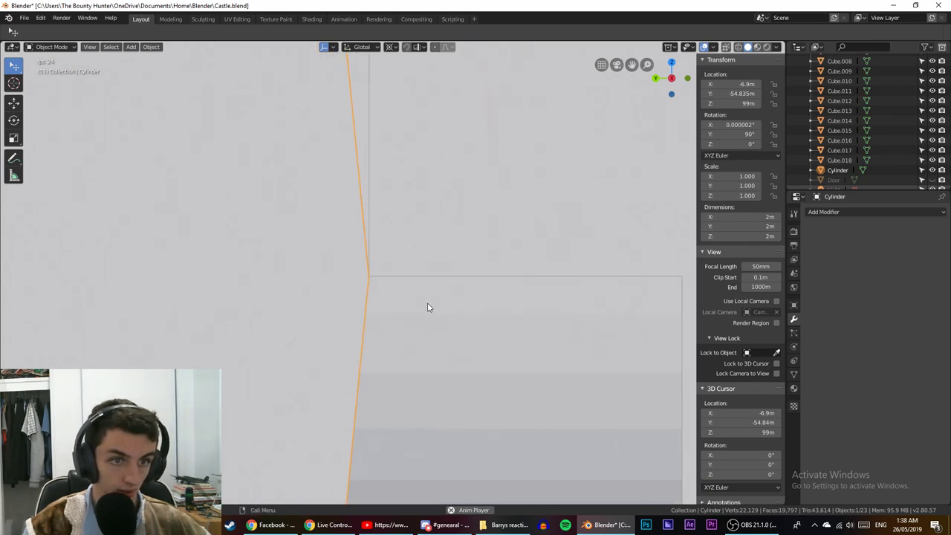
{"action": "scroll", "coordinate": [414, 302], "scroll_direction": "down", "scroll_amount": 5}
{"action": "scroll", "coordinate": [401, 297], "scroll_direction": "down", "scroll_amount": 5}
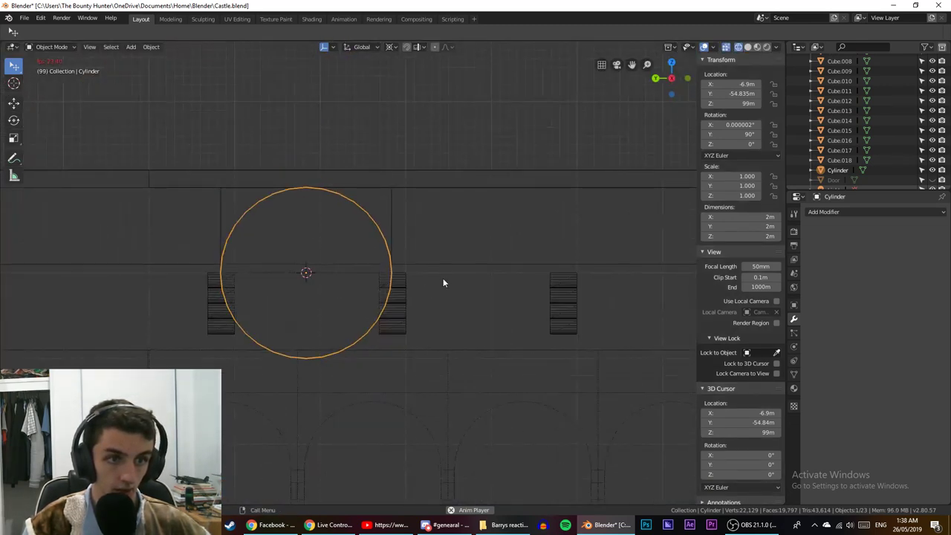
{"action": "scroll", "coordinate": [446, 278], "scroll_direction": "up", "scroll_amount": 6}
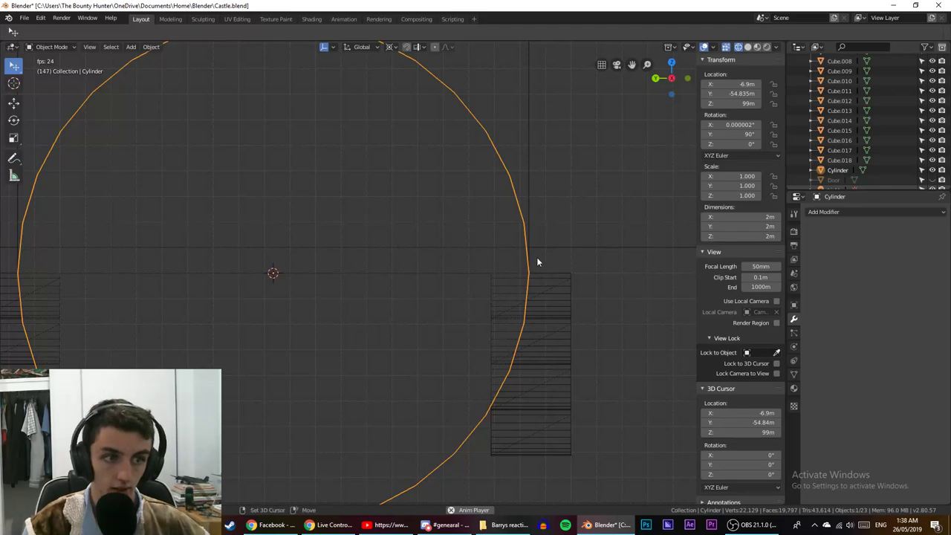
{"action": "middle_click_drag", "start_coordinate": [537, 260], "coordinate": [556, 265], "text": "shift"}
{"action": "key", "text": "s"}
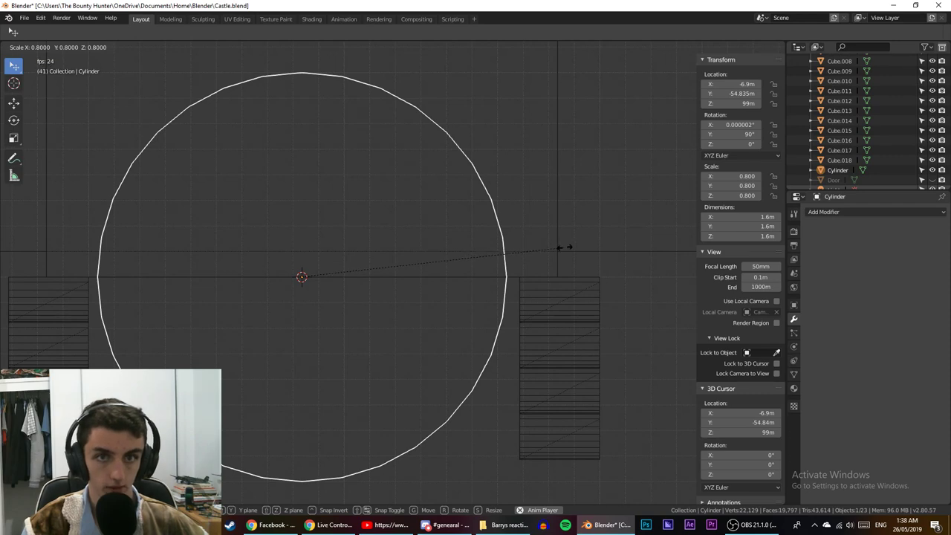
{"action": "type", "text": "0"}
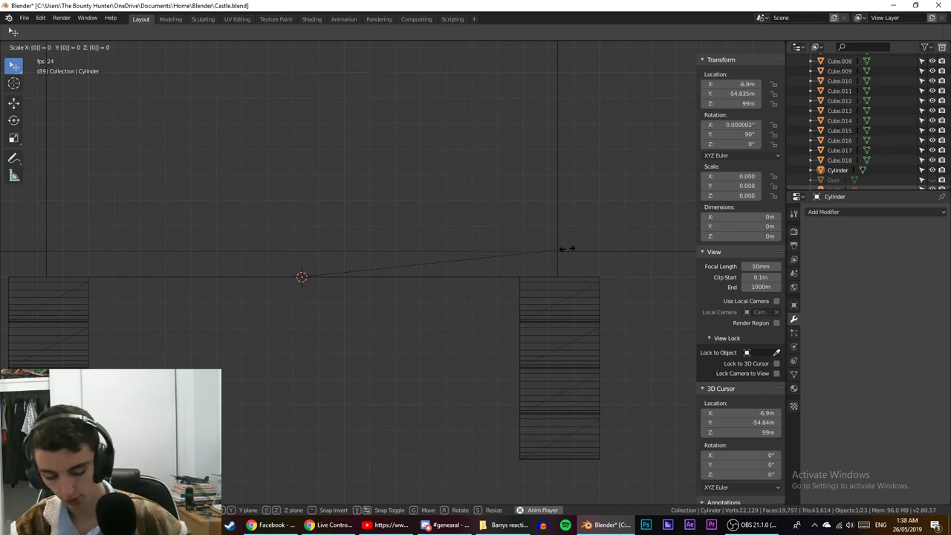
{"action": "type", "text": ".85"}
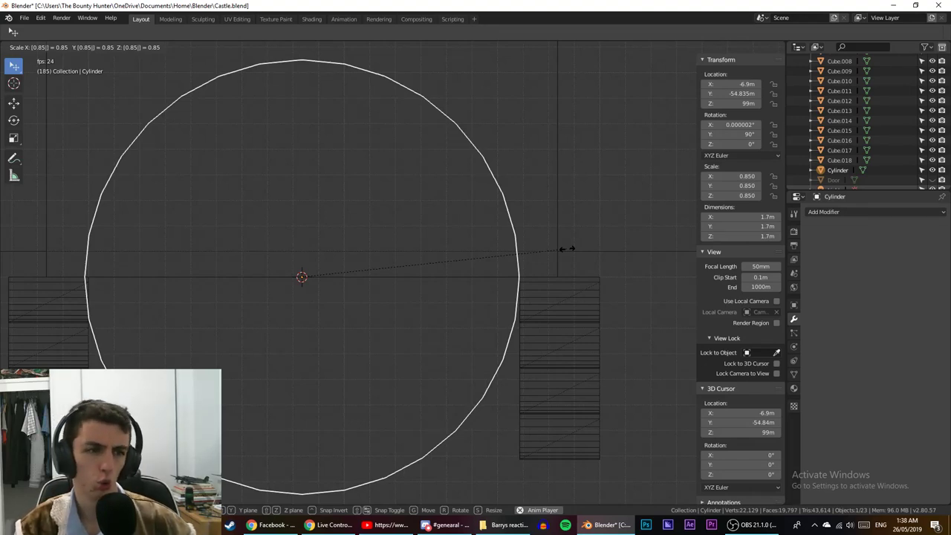
{"action": "key", "text": "Return"}
Examine how the scaled cylinder's outline meets the inner edges of the corbels on both sides.
{"action": "scroll", "coordinate": [530, 226], "scroll_direction": "up", "scroll_amount": 6}
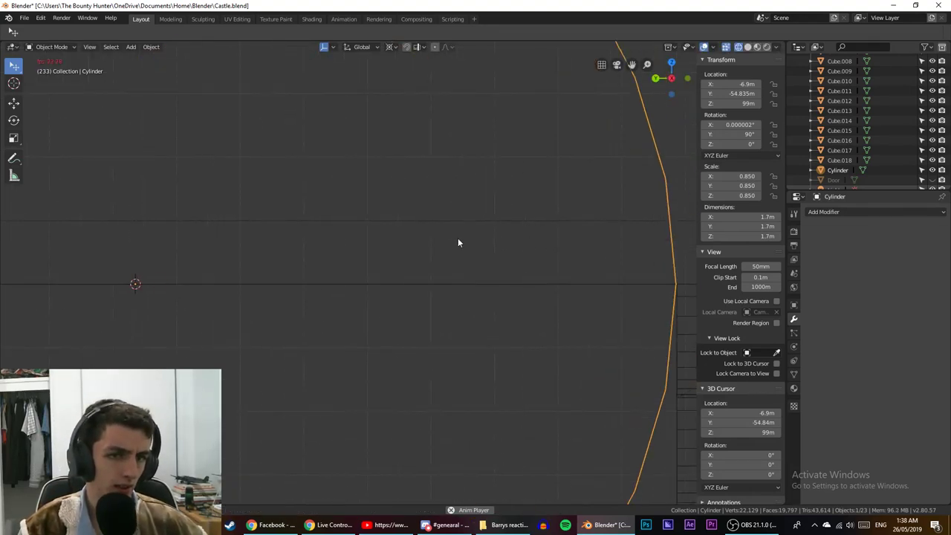
{"action": "scroll", "coordinate": [325, 242], "scroll_direction": "down", "scroll_amount": 5}
{"action": "scroll", "coordinate": [331, 270], "scroll_direction": "up", "scroll_amount": 4}
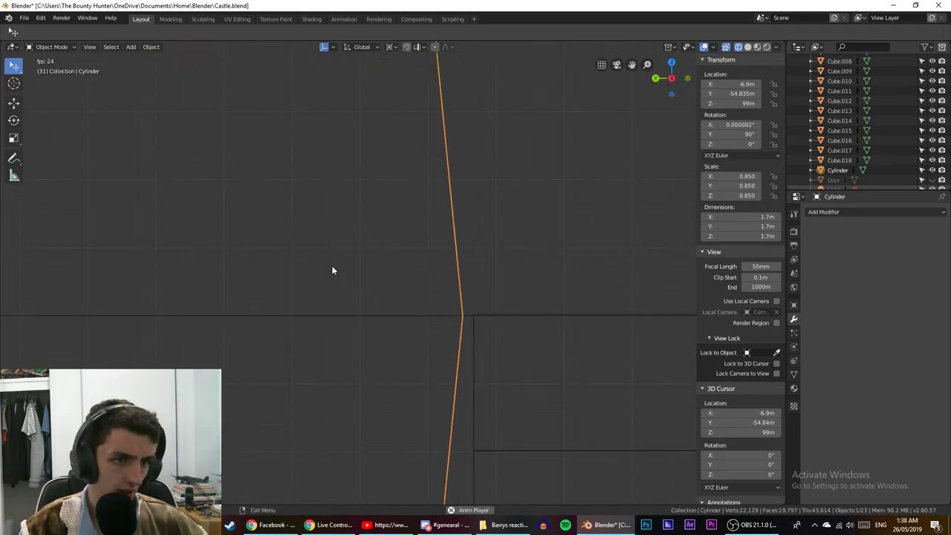
{"action": "middle_click_drag", "start_coordinate": [252, 247], "coordinate": [592, 379], "text": "shift"}
{"action": "scroll", "coordinate": [112, 312], "scroll_direction": "down", "scroll_amount": 4}
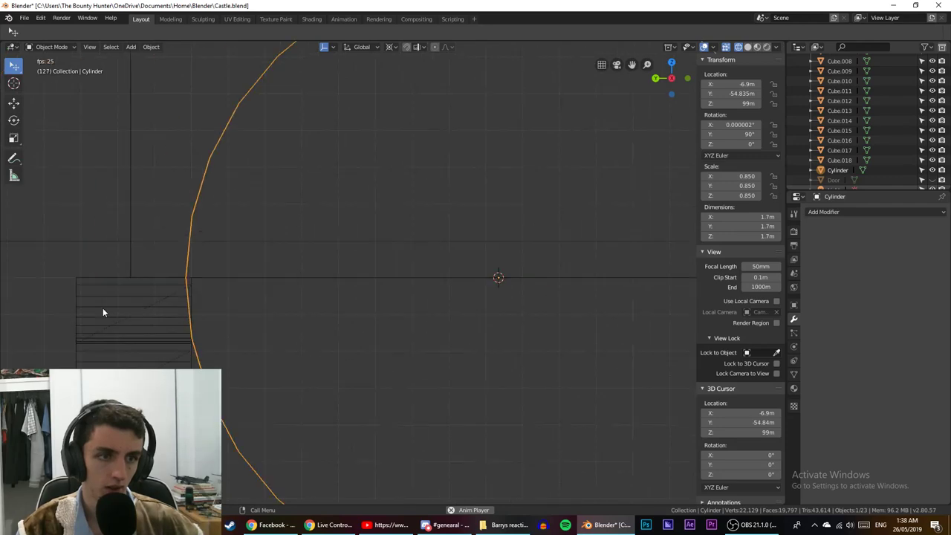
{"action": "scroll", "coordinate": [228, 273], "scroll_direction": "up", "scroll_amount": 6}
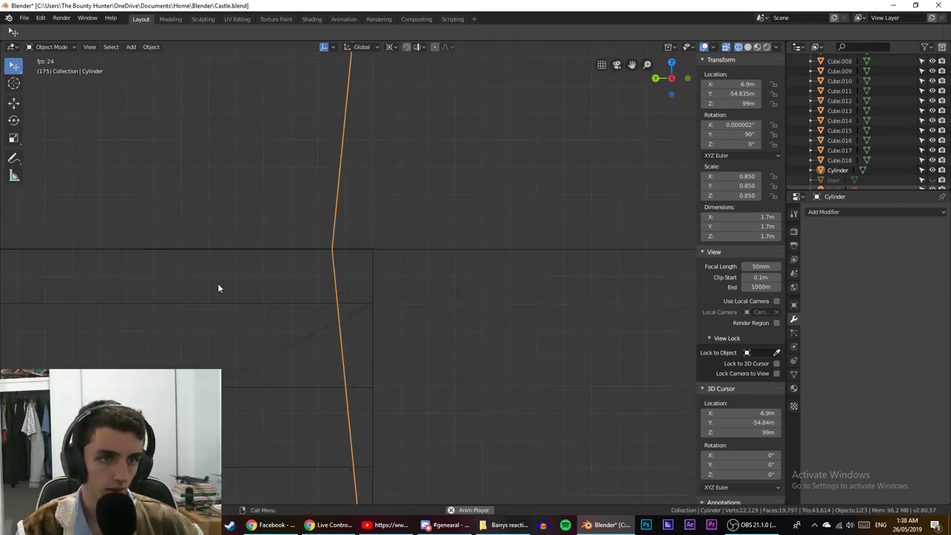
{"action": "scroll", "coordinate": [219, 287], "scroll_direction": "down", "scroll_amount": 15}
{"action": "middle_click_drag", "start_coordinate": [365, 315], "coordinate": [776, 316], "text": "shift"}
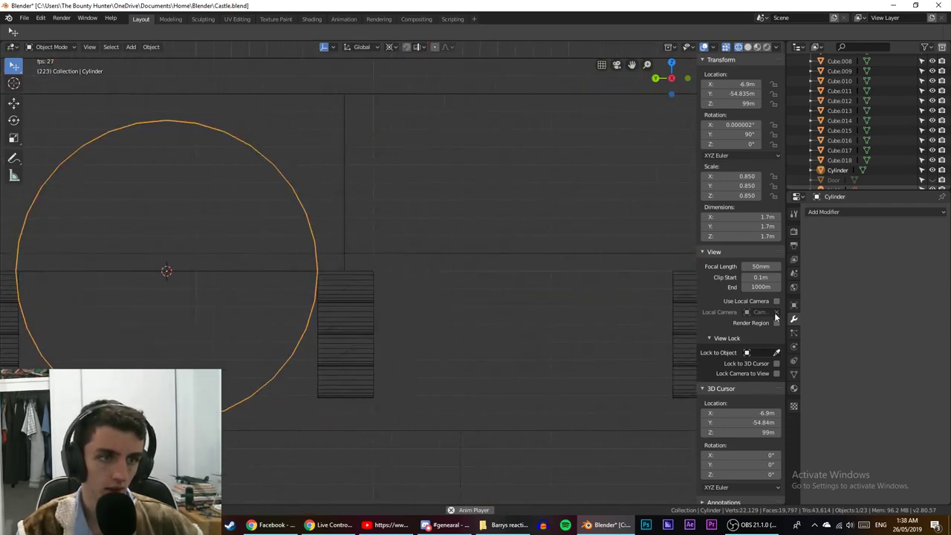
{"action": "scroll", "coordinate": [412, 270], "scroll_direction": "up", "scroll_amount": 7}
{"action": "middle_click_drag", "start_coordinate": [197, 287], "coordinate": [447, 310], "text": "shift"}
{"action": "scroll", "coordinate": [348, 295], "scroll_direction": "up", "scroll_amount": 4}
{"action": "scroll", "coordinate": [348, 296], "scroll_direction": "down", "scroll_amount": 13}
{"action": "scroll", "coordinate": [446, 310], "scroll_direction": "up", "scroll_amount": 6}
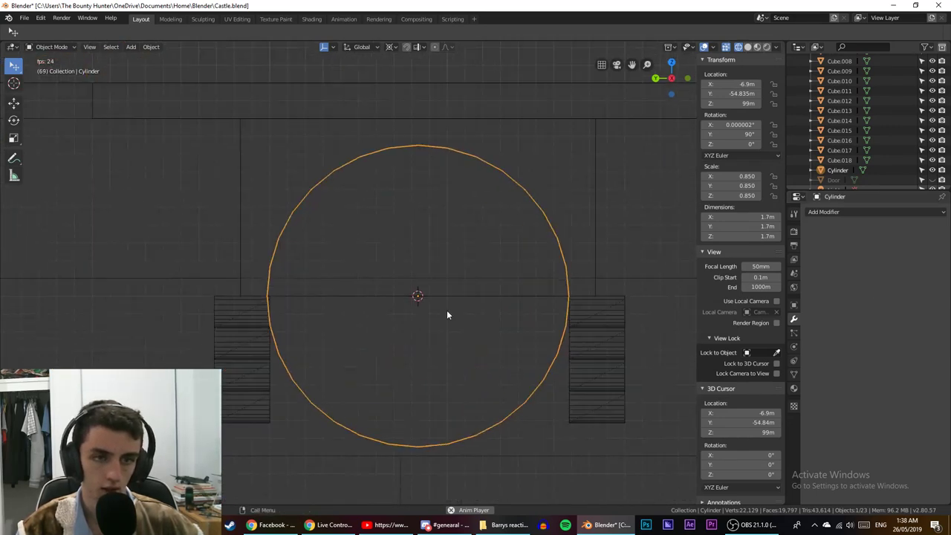
Inspect the gap between the scaled cylinder's outline and the adjacent corbel, along with its fit across the full span.
{"action": "middle_click_drag", "start_coordinate": [310, 334], "coordinate": [383, 328], "text": "shift"}
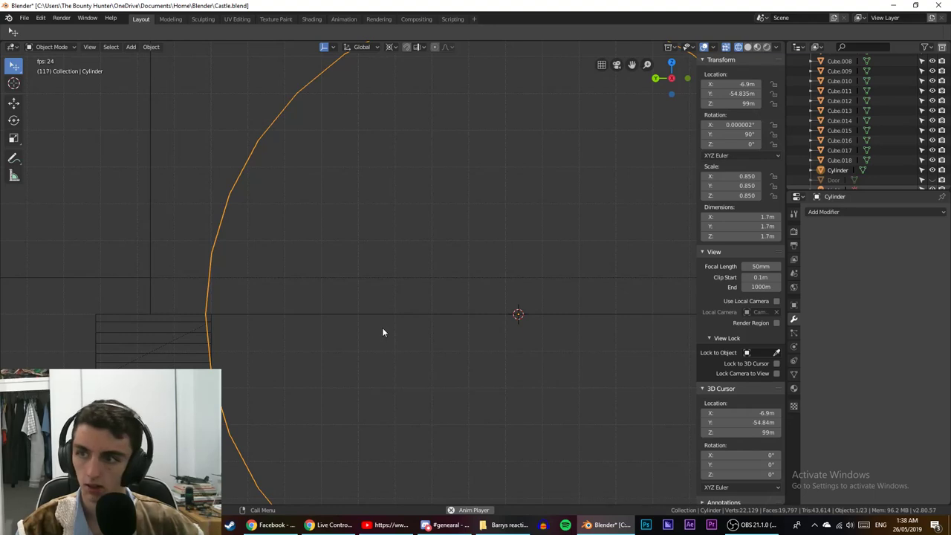
{"action": "scroll", "coordinate": [381, 332], "scroll_direction": "down", "scroll_amount": 5}
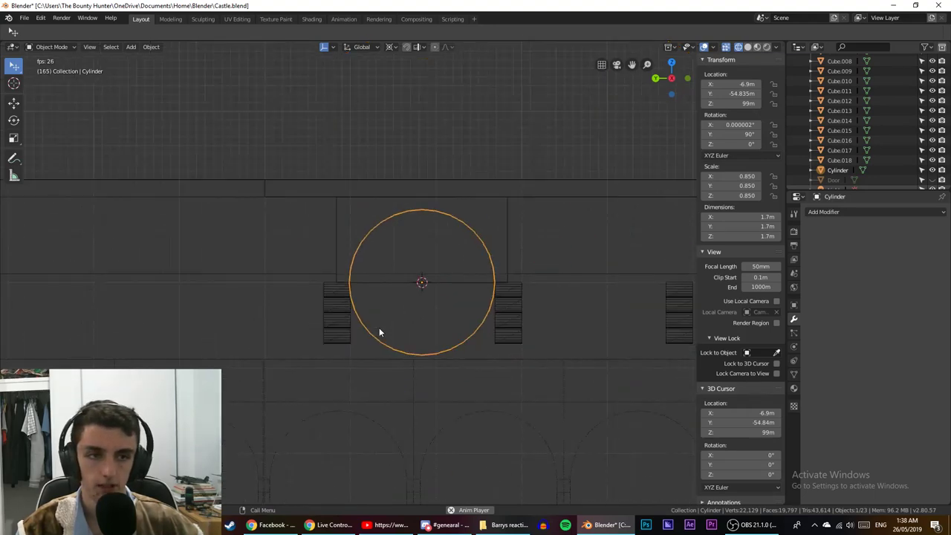
{"action": "scroll", "coordinate": [379, 332], "scroll_direction": "up", "scroll_amount": 3}
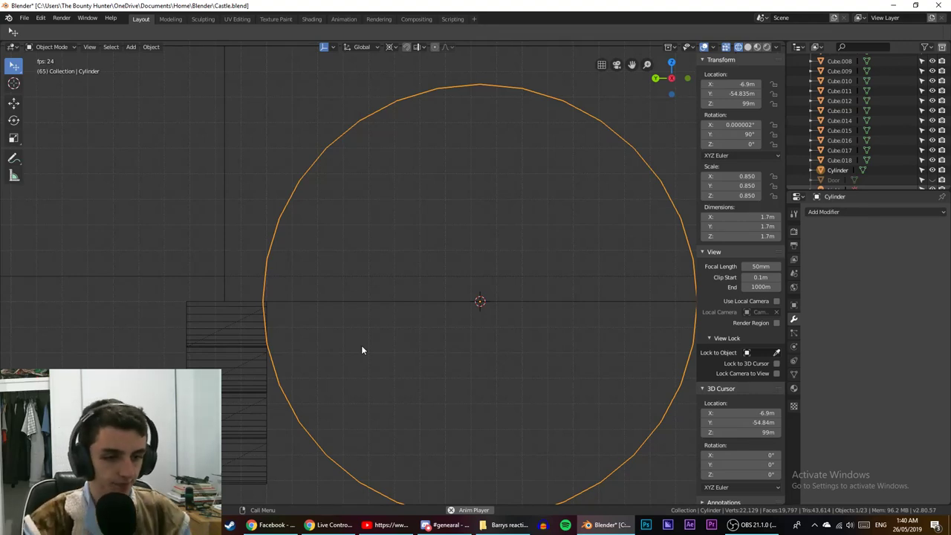
{"action": "left_click", "coordinate": [446, 525]}
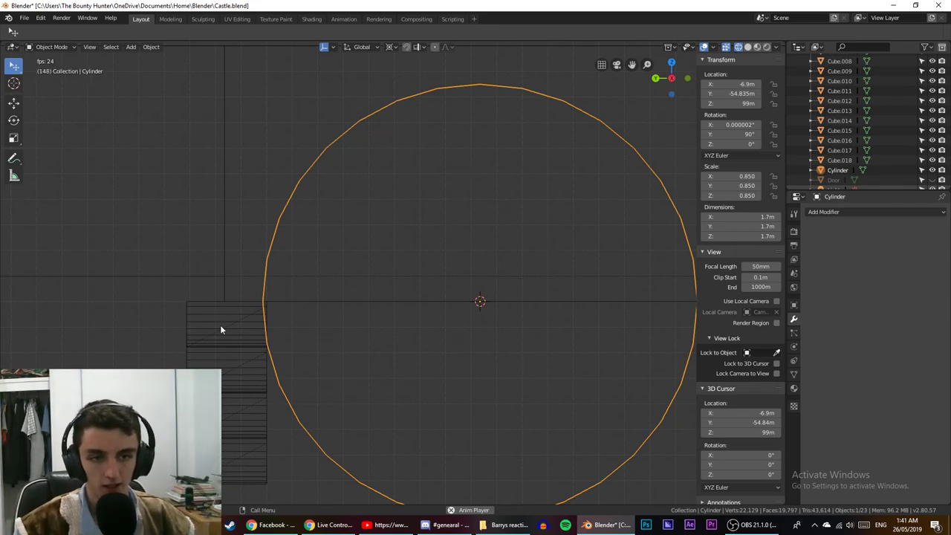
{"action": "scroll", "coordinate": [287, 395], "scroll_direction": "down", "scroll_amount": 7}
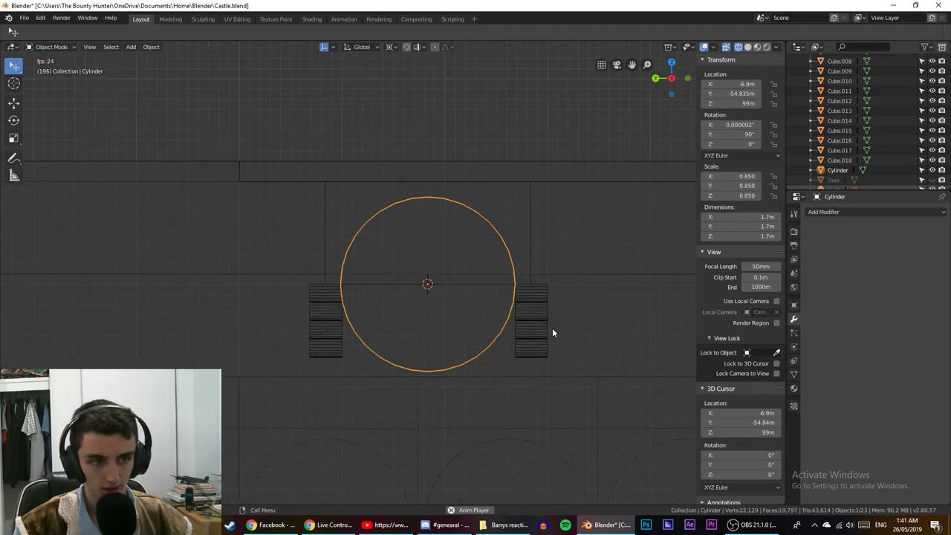
{"action": "scroll", "coordinate": [422, 339], "scroll_direction": "up", "scroll_amount": 4}
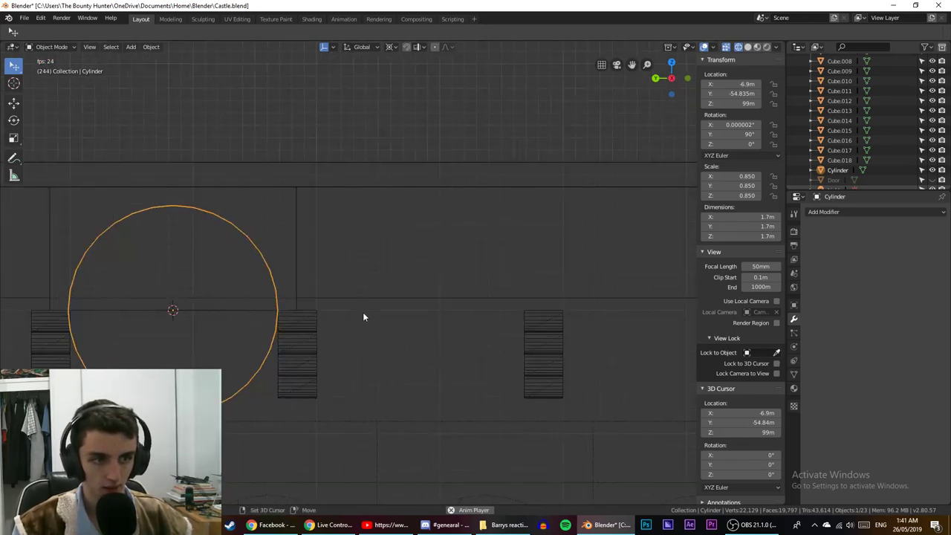
Examine the neighbouring corbel stacks beyond the cylinder up close, checking their side edges and spacing.
{"action": "scroll", "coordinate": [357, 314], "scroll_direction": "up", "scroll_amount": 3}
{"action": "middle_click_drag", "start_coordinate": [389, 357], "coordinate": [220, 269], "text": "shift"}
{"action": "scroll", "coordinate": [320, 293], "scroll_direction": "up", "scroll_amount": 4}
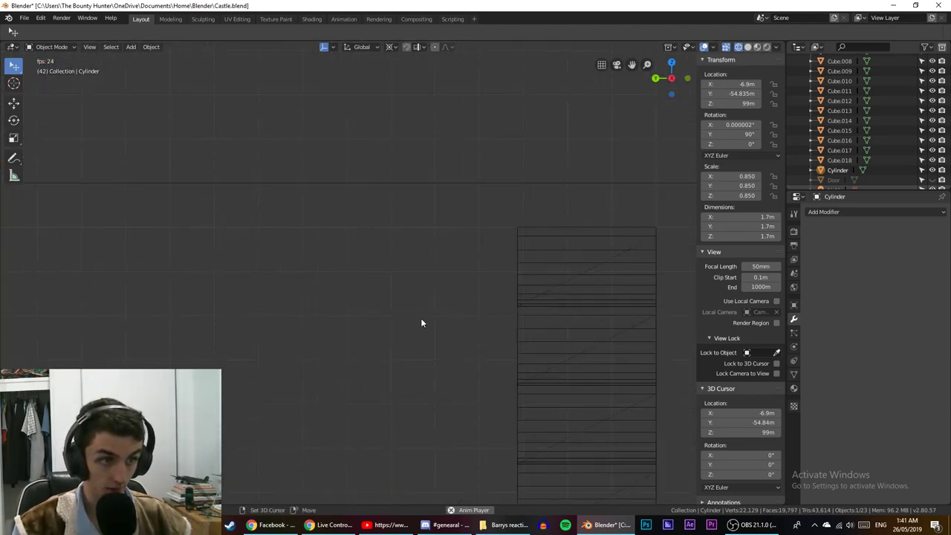
{"action": "middle_click_drag", "start_coordinate": [421, 318], "coordinate": [252, 296], "text": "shift"}
{"action": "scroll", "coordinate": [357, 297], "scroll_direction": "up", "scroll_amount": 4}
{"action": "middle_click_drag", "start_coordinate": [391, 297], "coordinate": [364, 331], "text": "shift"}
{"action": "scroll", "coordinate": [320, 305], "scroll_direction": "up", "scroll_amount": 4}
{"action": "scroll", "coordinate": [454, 335], "scroll_direction": "down", "scroll_amount": 5}
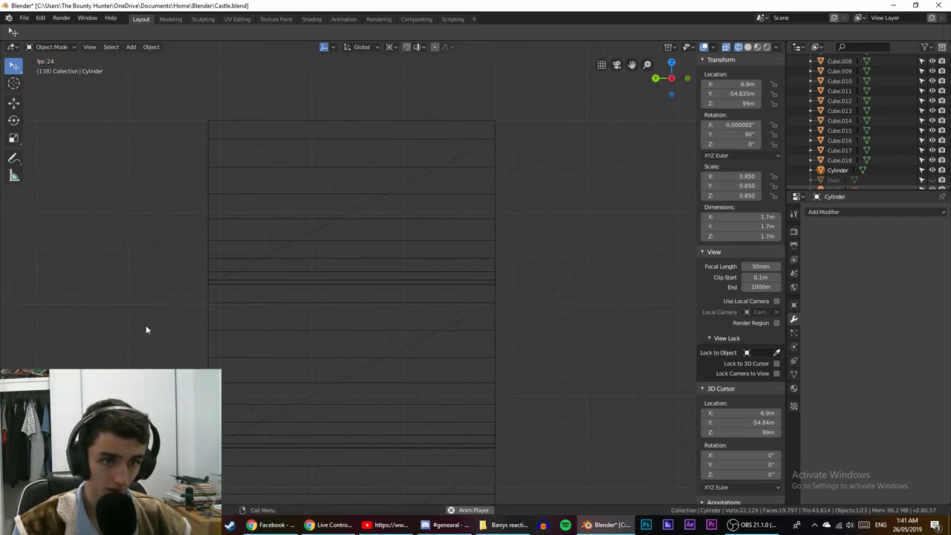
{"action": "middle_click_drag", "start_coordinate": [262, 375], "coordinate": [362, 377], "text": "shift"}
{"action": "scroll", "coordinate": [374, 374], "scroll_direction": "down", "scroll_amount": 10}
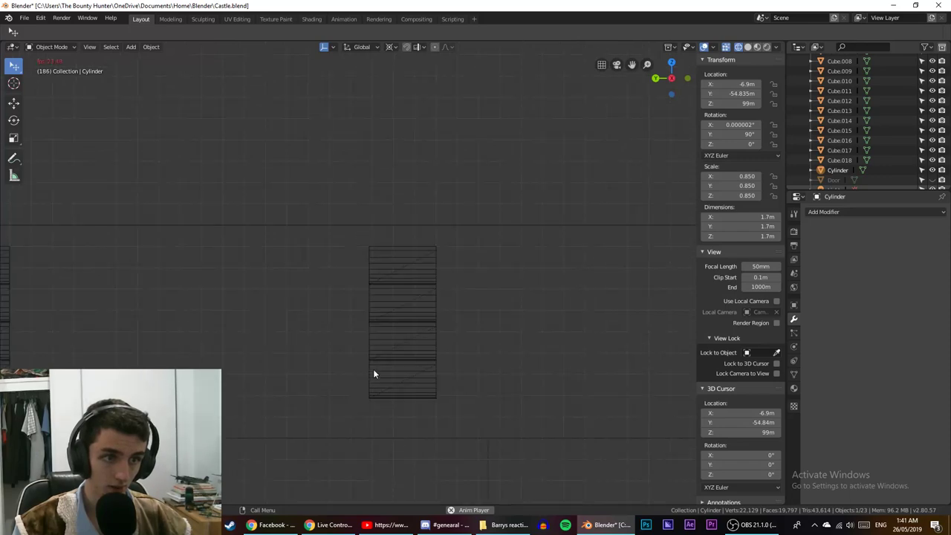
{"action": "middle_click_drag", "start_coordinate": [306, 359], "coordinate": [462, 332], "text": "shift"}
{"action": "scroll", "coordinate": [338, 360], "scroll_direction": "up", "scroll_amount": 1}
{"action": "scroll", "coordinate": [540, 409], "scroll_direction": "up", "scroll_amount": 2}
{"action": "scroll", "coordinate": [340, 348], "scroll_direction": "up", "scroll_amount": 1}
{"action": "scroll", "coordinate": [429, 384], "scroll_direction": "up", "scroll_amount": 2}
{"action": "scroll", "coordinate": [424, 380], "scroll_direction": "up", "scroll_amount": 5}
{"action": "scroll", "coordinate": [462, 332], "scroll_direction": "up", "scroll_amount": 6}
Compare the cylinder's outer points with the inner corbel edges at each end of the opening.
{"action": "middle_click_drag", "start_coordinate": [322, 337], "coordinate": [471, 328], "text": "shift"}
{"action": "scroll", "coordinate": [377, 326], "scroll_direction": "down", "scroll_amount": 3}
{"action": "scroll", "coordinate": [372, 331], "scroll_direction": "down", "scroll_amount": 1}
{"action": "middle_click_drag", "start_coordinate": [336, 352], "coordinate": [359, 355], "text": "shift"}
{"action": "scroll", "coordinate": [421, 327], "scroll_direction": "down", "scroll_amount": 2}
{"action": "middle_click_drag", "start_coordinate": [273, 330], "coordinate": [608, 371], "text": "shift"}
{"action": "scroll", "coordinate": [421, 323], "scroll_direction": "down", "scroll_amount": 3}
{"action": "middle_click_drag", "start_coordinate": [297, 343], "coordinate": [336, 335], "text": "shift"}
{"action": "scroll", "coordinate": [336, 335], "scroll_direction": "up", "scroll_amount": 2}
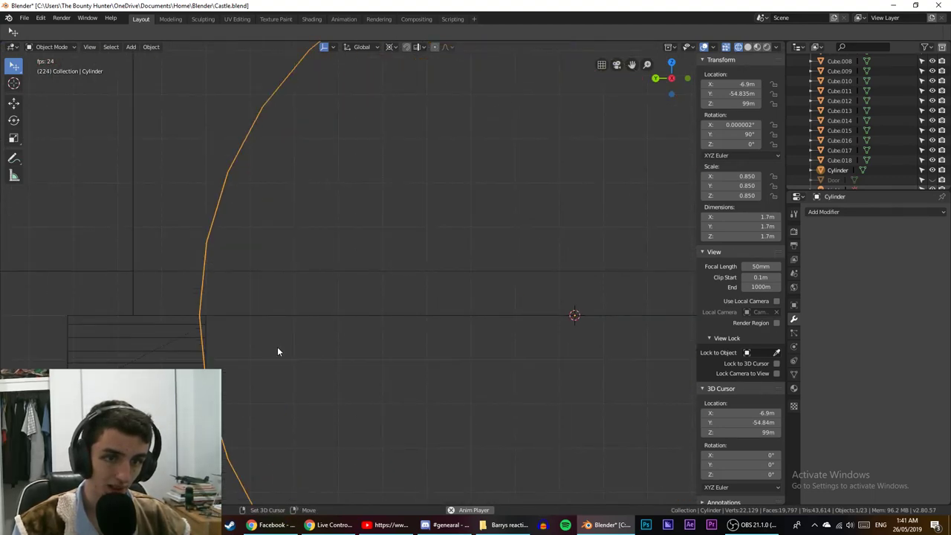
{"action": "middle_click_drag", "start_coordinate": [278, 351], "coordinate": [425, 355], "text": "shift"}
{"action": "middle_click_drag", "start_coordinate": [475, 393], "coordinate": [658, 353], "text": "shift"}
{"action": "scroll", "coordinate": [659, 349], "scroll_direction": "up", "scroll_amount": 3}
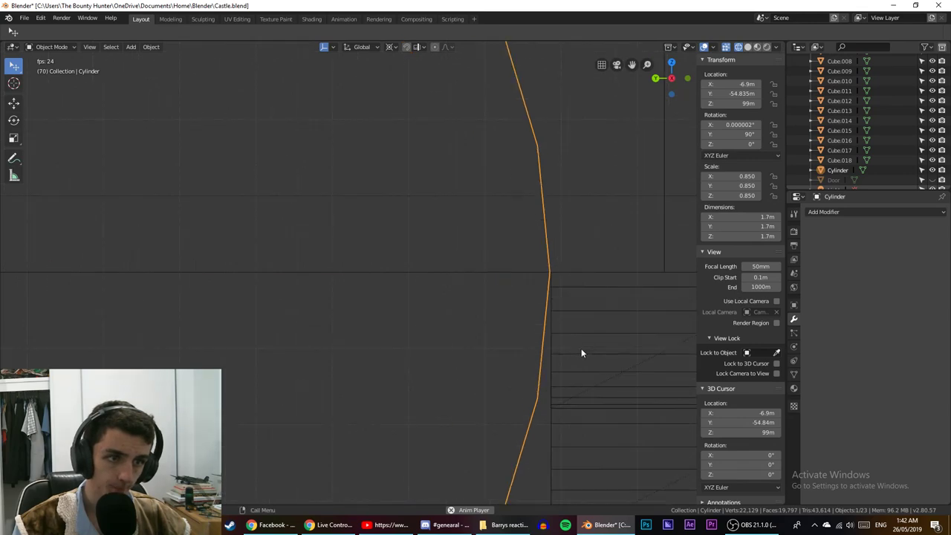
Undo the cylinder's last uniform scaling.
{"action": "middle_click_drag", "start_coordinate": [581, 350], "coordinate": [544, 367], "text": "shift"}
{"action": "key", "text": "ctrl+z"}
{"action": "scroll", "coordinate": [544, 370], "scroll_direction": "down", "scroll_amount": 5}
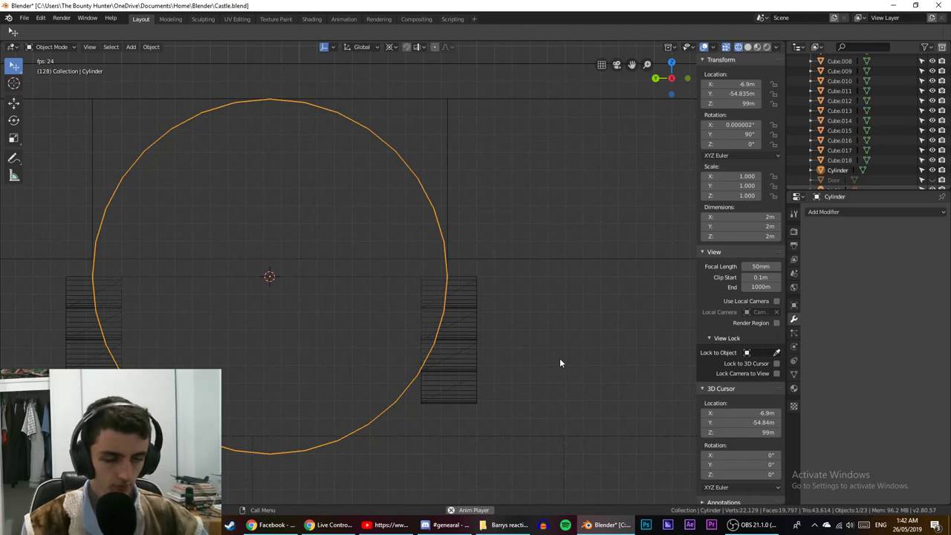
Add a single loop cut down the middle of the top corbel's width to mark its centre, then return to Object Mode.
{"action": "left_click", "coordinate": [476, 293]}
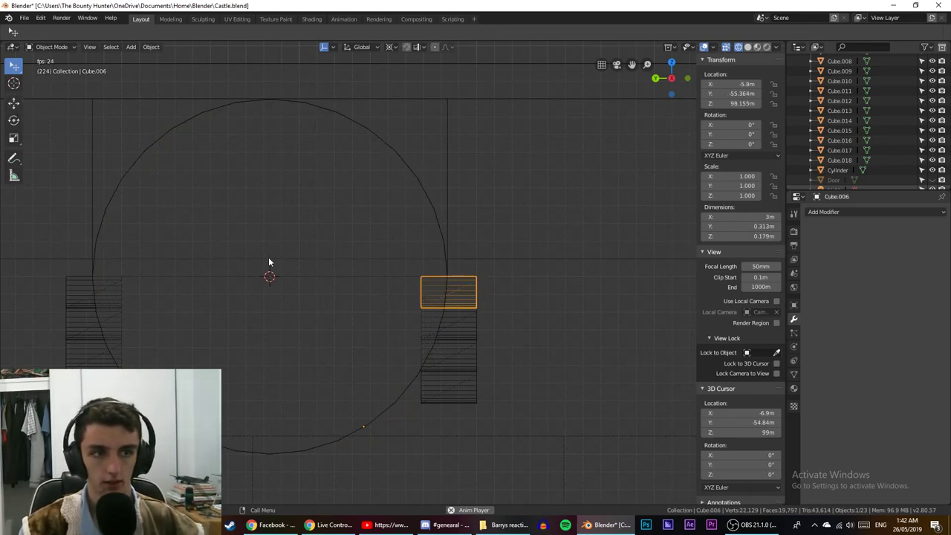
{"action": "key", "text": "Tab"}
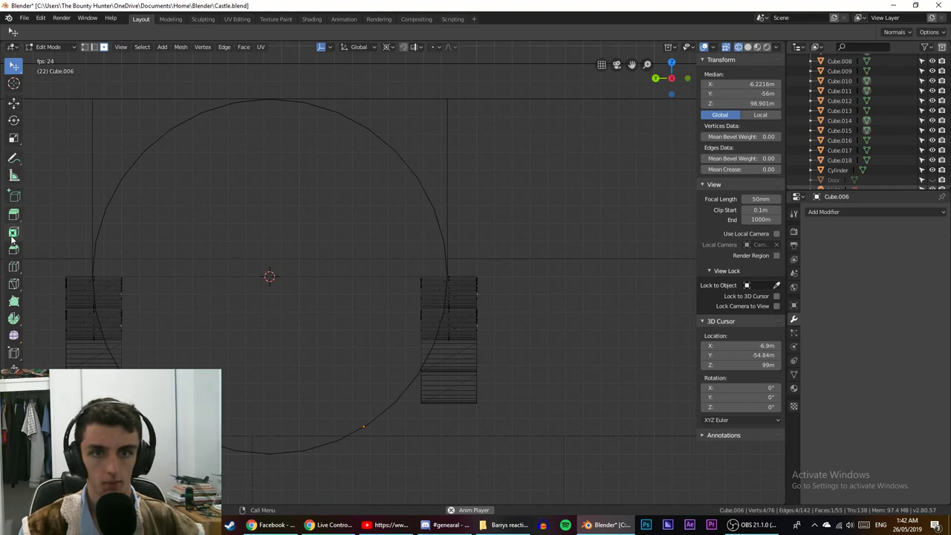
{"action": "left_click", "coordinate": [14, 266]}
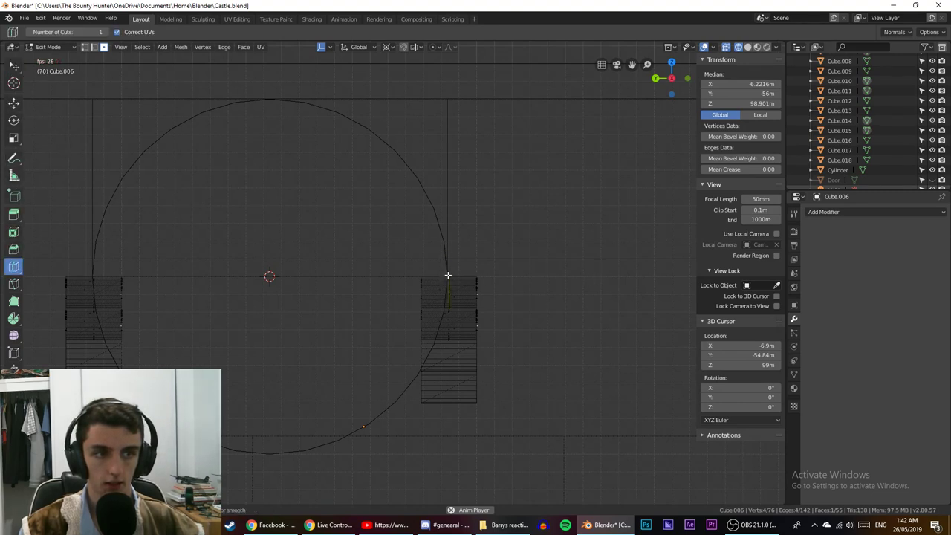
{"action": "left_click", "coordinate": [448, 276]}
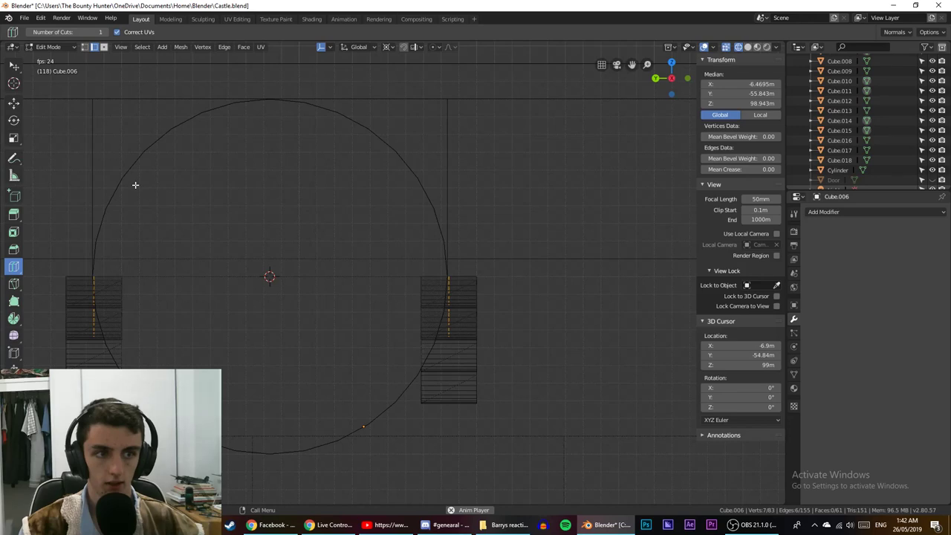
{"action": "left_click", "coordinate": [13, 65]}
{"action": "key", "text": "Tab"}
Compare the overhang box's side edge with the corbel's centre line in the opposite side view, and select the box.
{"action": "middle_click_drag", "start_coordinate": [269, 298], "coordinate": [358, 311]}
{"action": "key", "text": "KP_3"}
{"action": "scroll", "coordinate": [357, 314], "scroll_direction": "up", "scroll_amount": 1}
{"action": "scroll", "coordinate": [357, 315], "scroll_direction": "down", "scroll_amount": 2}
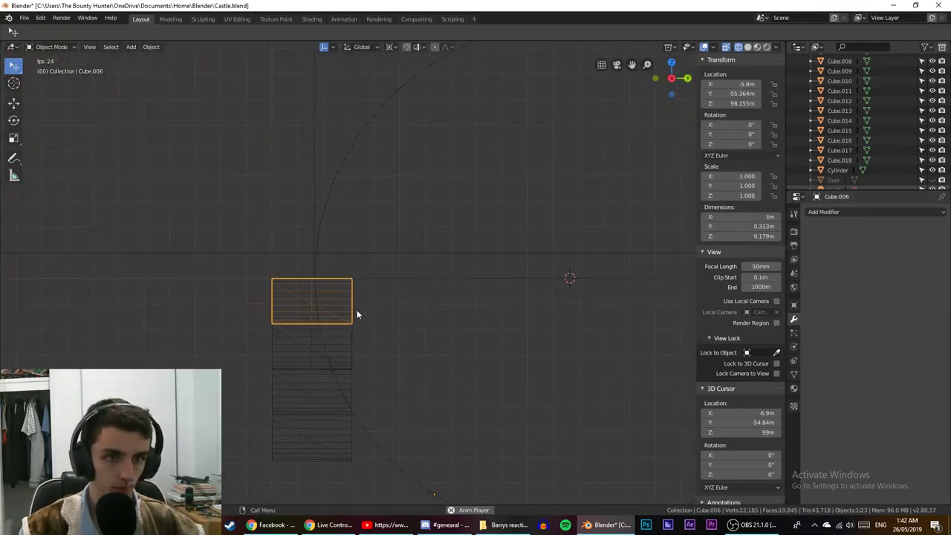
{"action": "key", "text": "ctrl+KP_3"}
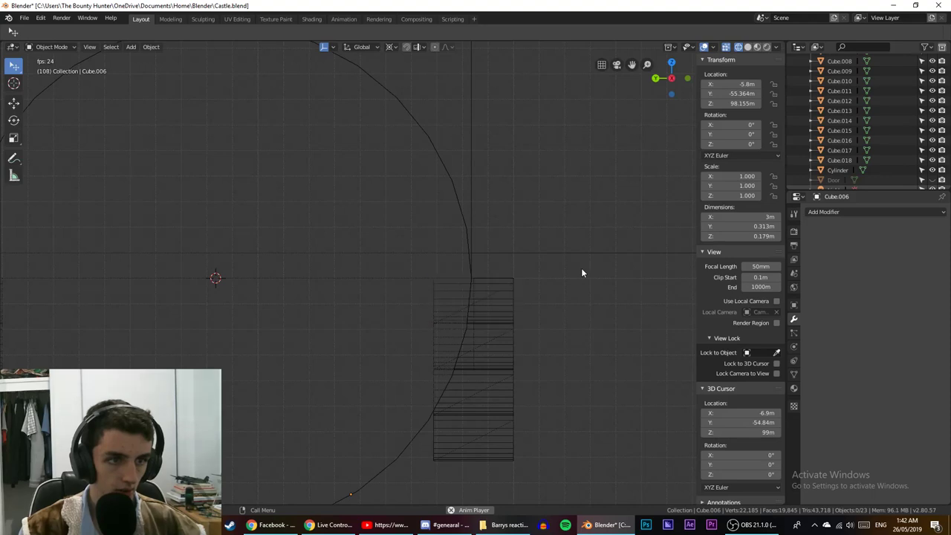
{"action": "scroll", "coordinate": [583, 271], "scroll_direction": "up", "scroll_amount": 3}
{"action": "middle_click_drag", "start_coordinate": [558, 291], "coordinate": [459, 318], "text": "shift"}
{"action": "scroll", "coordinate": [466, 308], "scroll_direction": "up", "scroll_amount": 4}
{"action": "scroll", "coordinate": [436, 296], "scroll_direction": "up", "scroll_amount": 2}
{"action": "scroll", "coordinate": [458, 318], "scroll_direction": "down", "scroll_amount": 2}
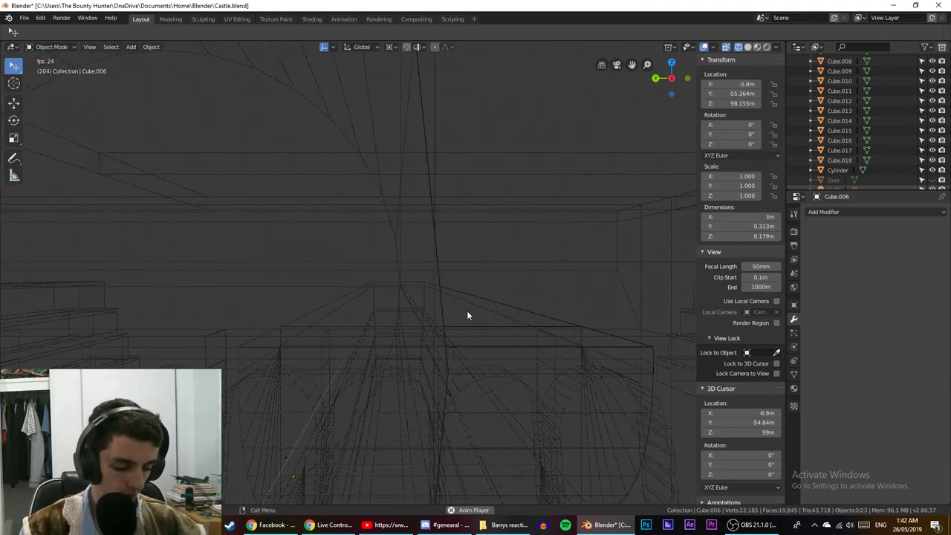
{"action": "key", "text": "KP_3"}
{"action": "key", "text": "ctrl+KP_3"}
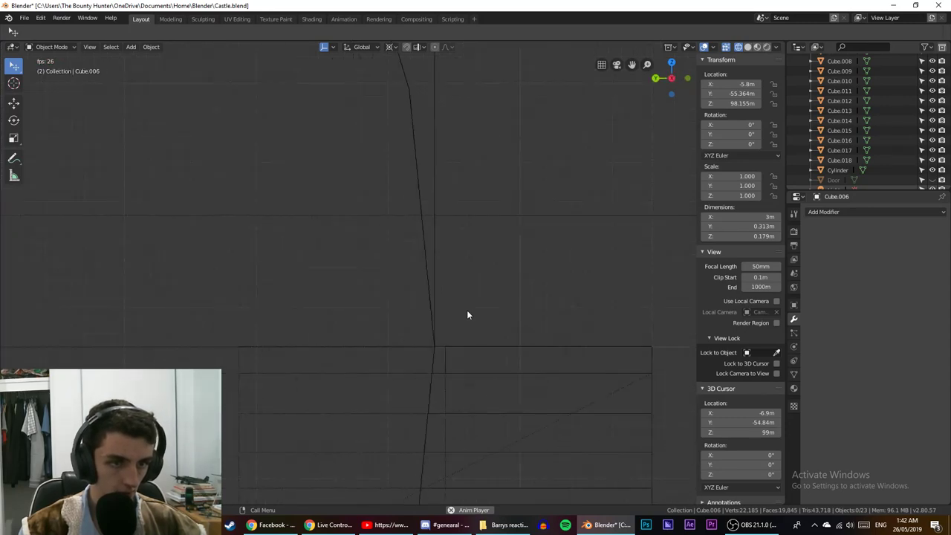
{"action": "scroll", "coordinate": [467, 309], "scroll_direction": "down", "scroll_amount": 2}
{"action": "scroll", "coordinate": [466, 309], "scroll_direction": "up", "scroll_amount": 5}
{"action": "left_click", "coordinate": [467, 277]}
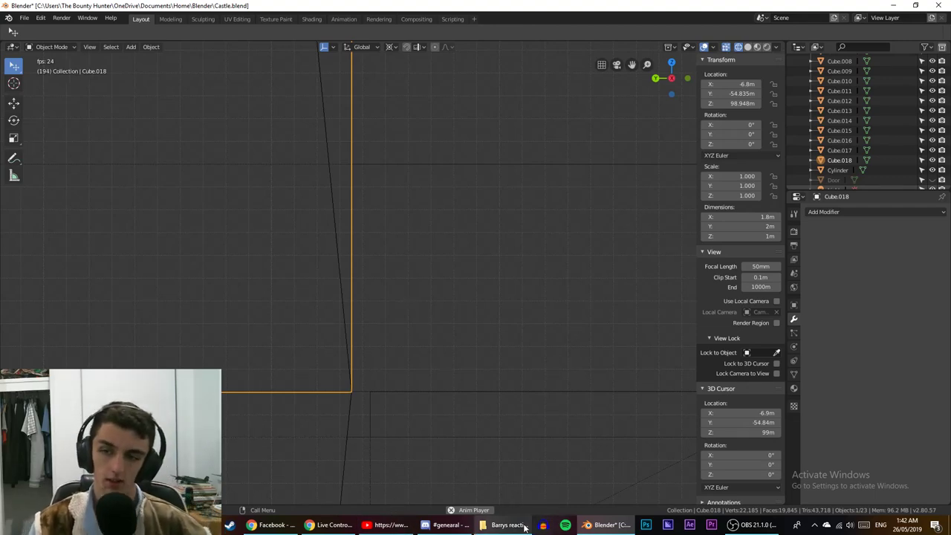
{"action": "mouse_move", "coordinate": [313, 526]}
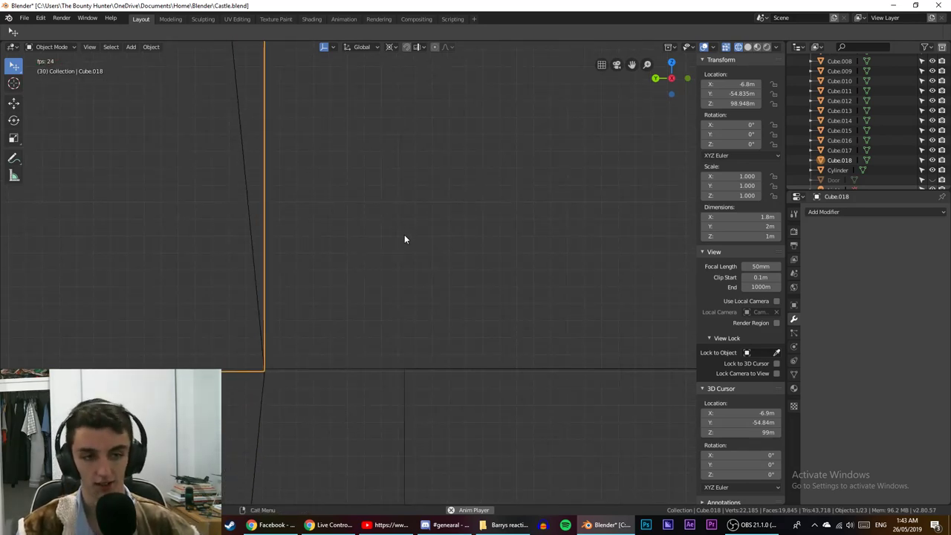
{"action": "key", "text": "g"}
{"action": "key", "text": "x"}
{"action": "right_click", "coordinate": [447, 245]}
Move the box about -0.008 m along Y and fine-tune it so its side edge meets the corbel's centre line.
{"action": "key", "text": "g"}
{"action": "key", "text": "y"}
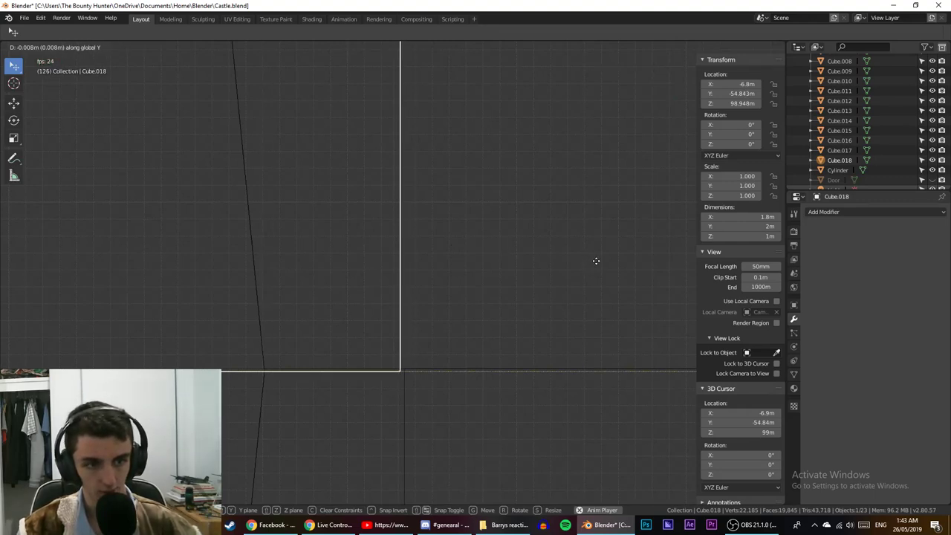
{"action": "left_click", "coordinate": [595, 262]}
{"action": "scroll", "coordinate": [596, 263], "scroll_direction": "up", "scroll_amount": 5}
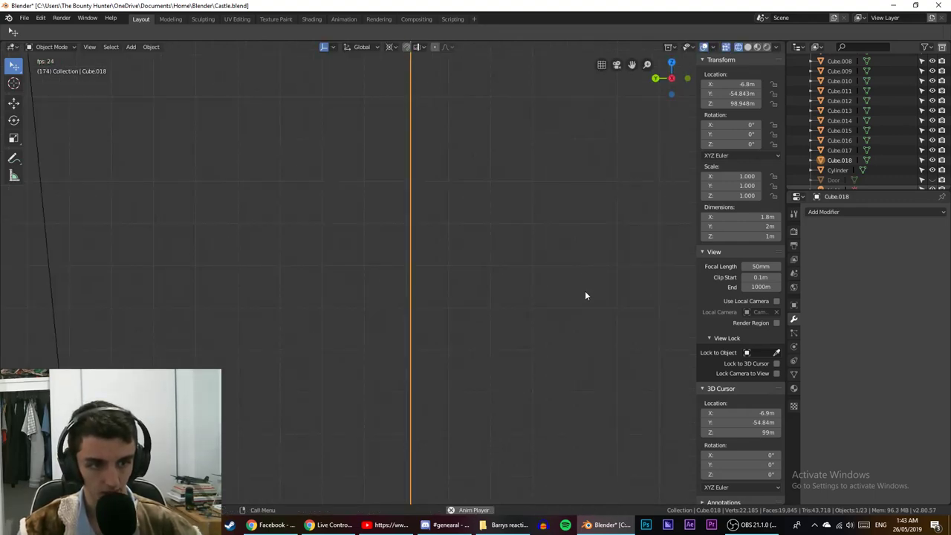
{"action": "middle_click_drag", "start_coordinate": [501, 308], "coordinate": [466, 139], "text": "shift"}
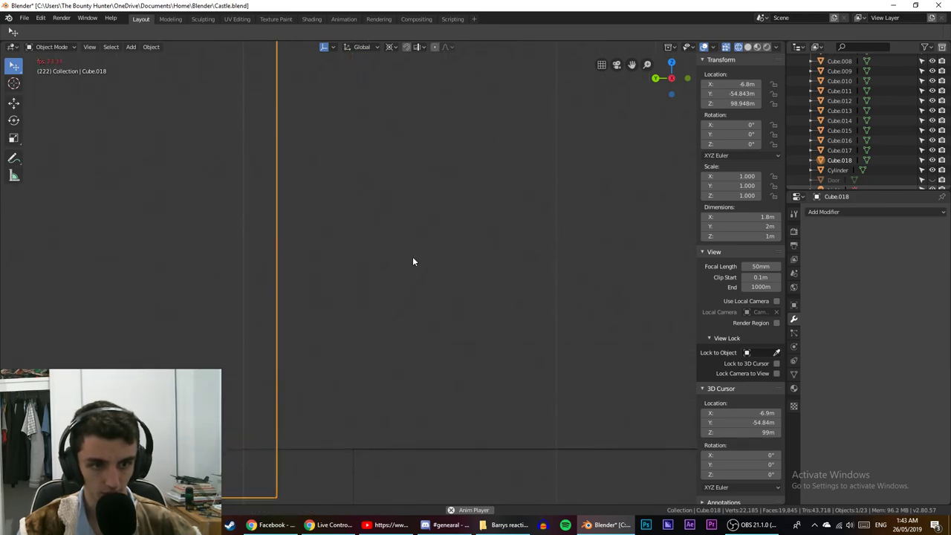
{"action": "key", "text": "g"}
{"action": "key", "text": "y"}
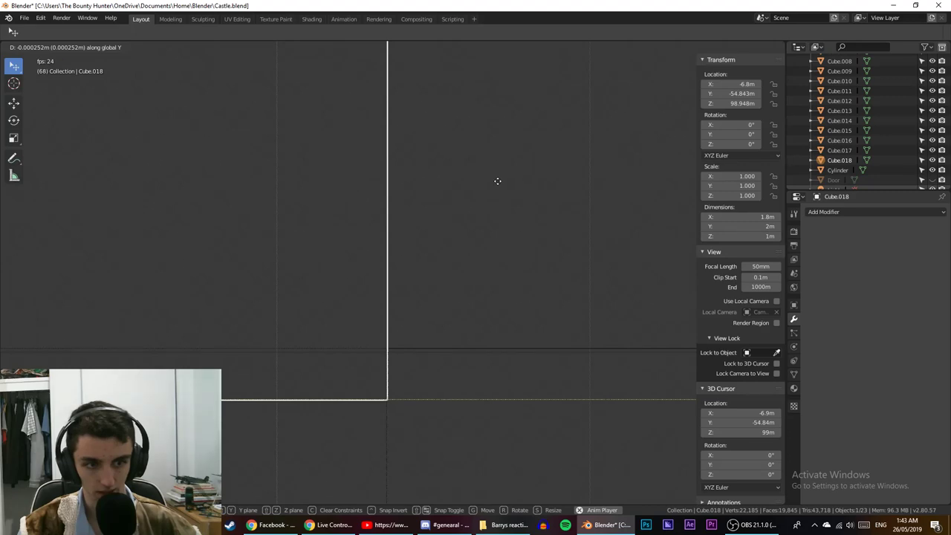
{"action": "left_click", "coordinate": [495, 180]}
Check the box's opposite side edge against the centre of the other corbel stack.
{"action": "scroll", "coordinate": [362, 183], "scroll_direction": "down", "scroll_amount": 15}
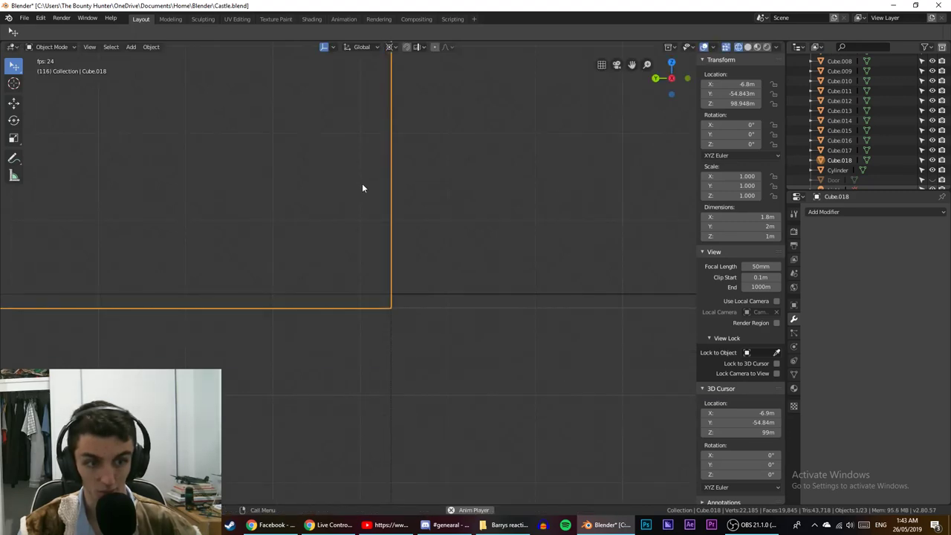
{"action": "middle_click_drag", "start_coordinate": [198, 211], "coordinate": [763, 222], "text": "shift"}
{"action": "scroll", "coordinate": [441, 219], "scroll_direction": "down", "scroll_amount": 11}
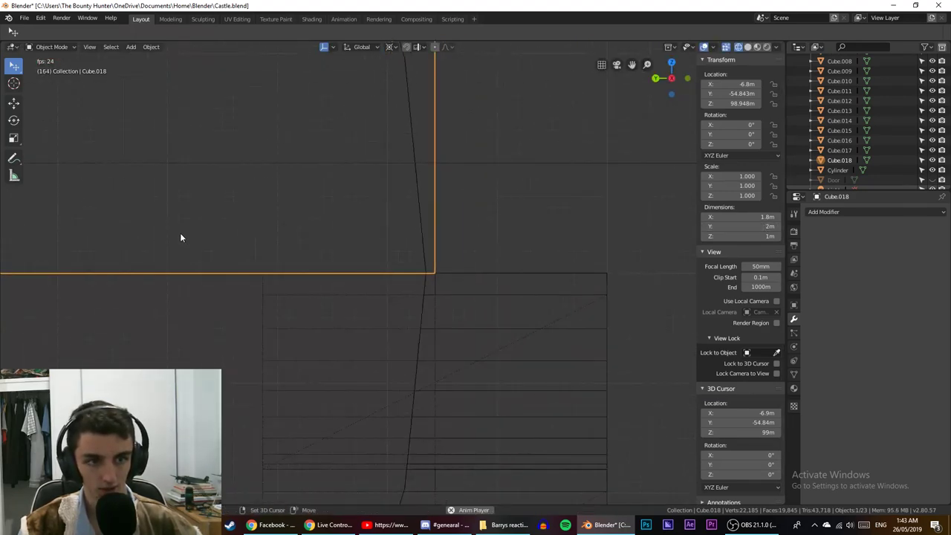
{"action": "middle_click_drag", "start_coordinate": [141, 224], "coordinate": [527, 201], "text": "shift"}
{"action": "scroll", "coordinate": [527, 201], "scroll_direction": "down", "scroll_amount": 11}
{"action": "middle_click_drag", "start_coordinate": [191, 235], "coordinate": [356, 236], "text": "shift"}
{"action": "scroll", "coordinate": [297, 249], "scroll_direction": "up", "scroll_amount": 13}
Delete the cylinder between the corbels.
{"action": "left_click", "coordinate": [348, 192]}
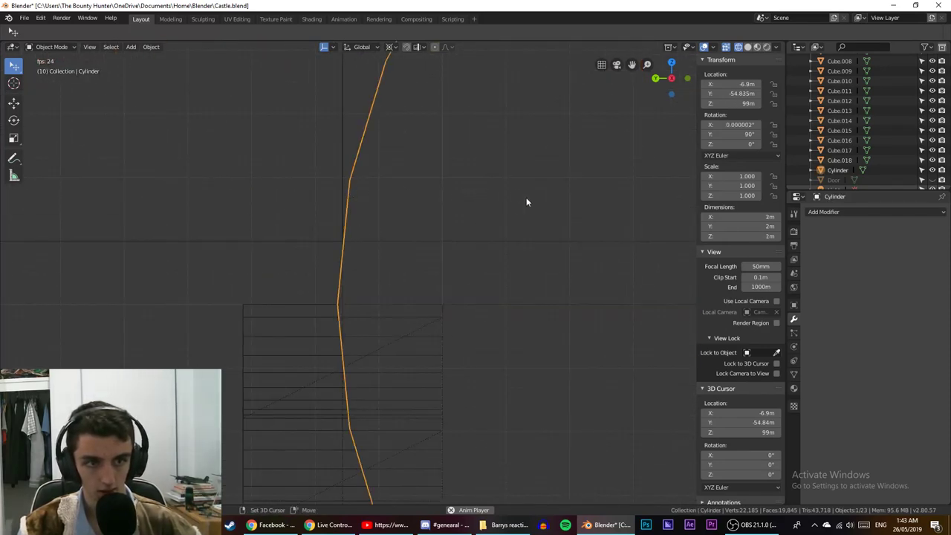
{"action": "scroll", "coordinate": [527, 201], "scroll_direction": "down", "scroll_amount": 5}
{"action": "key", "text": "x"}
{"action": "left_click", "coordinate": [350, 230]}
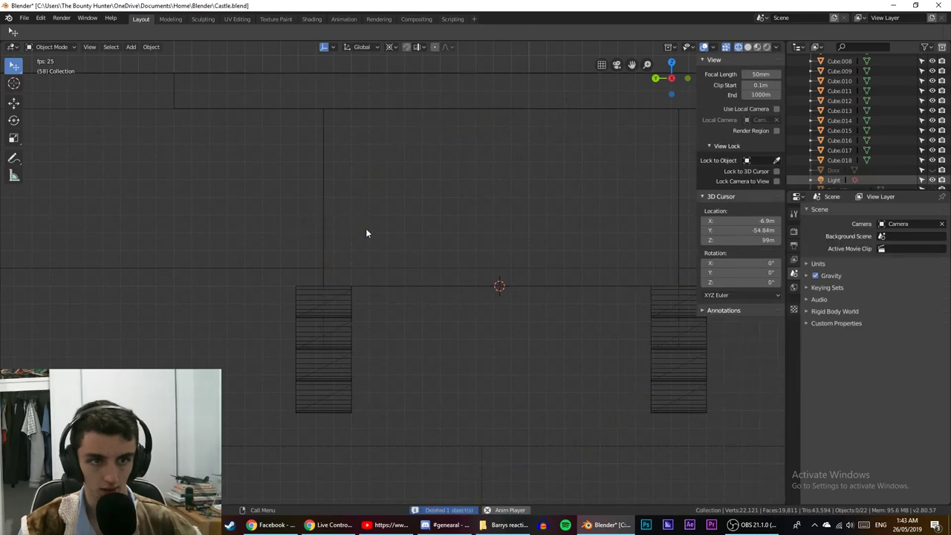
Enter Edit Mode on the overhang box and snap the 3D cursor to its selected bottom face.
{"action": "left_click", "coordinate": [535, 288]}
{"action": "middle_click_drag", "start_coordinate": [521, 291], "coordinate": [479, 271], "text": "shift"}
{"action": "scroll", "coordinate": [450, 289], "scroll_direction": "up", "scroll_amount": 3}
{"action": "key", "text": "Tab"}
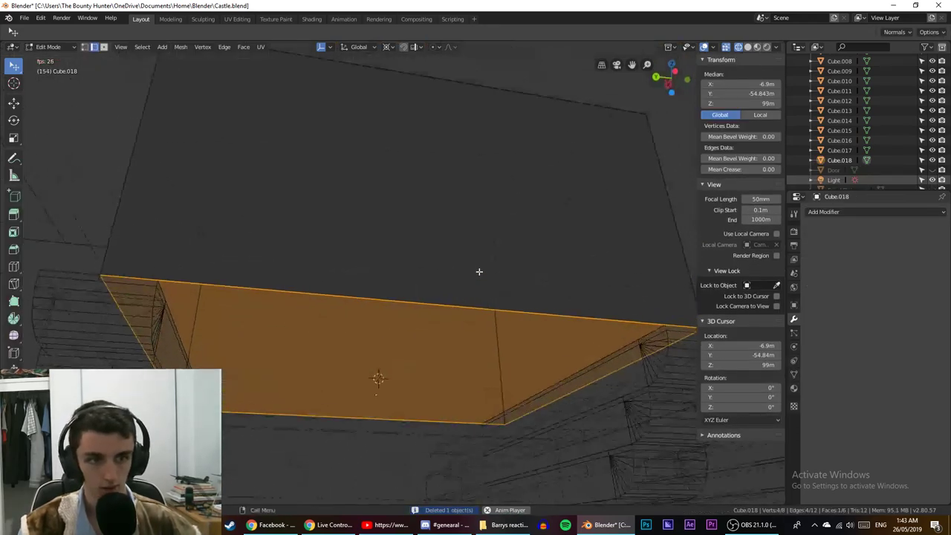
{"action": "key", "text": "shift+s"}
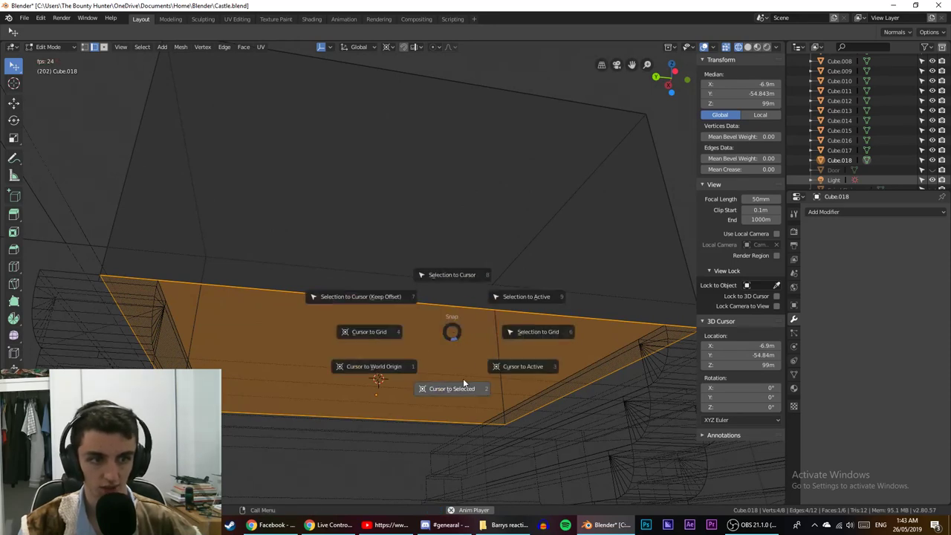
{"action": "left_click", "coordinate": [463, 378]}
{"action": "middle_click_drag", "start_coordinate": [466, 354], "coordinate": [448, 397]}
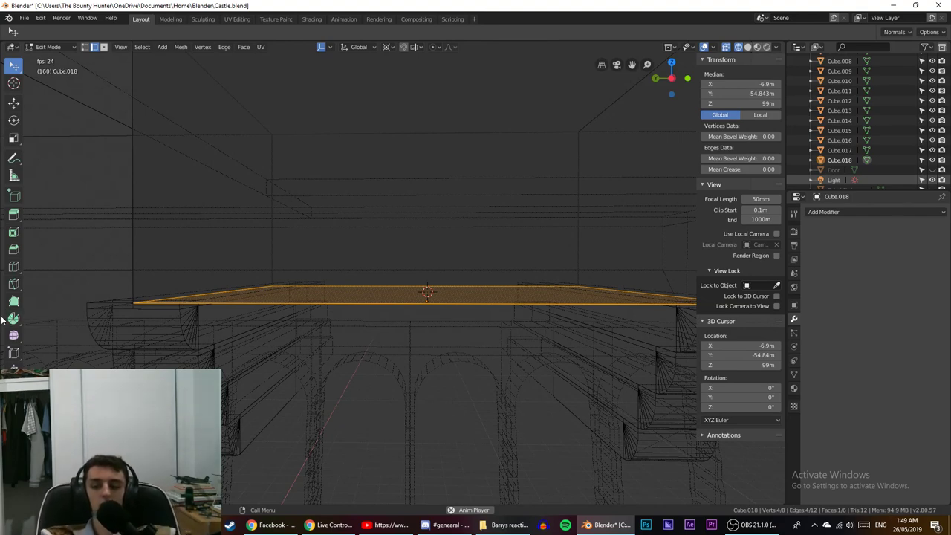
{"action": "middle_click_drag", "start_coordinate": [373, 265], "coordinate": [416, 266]}
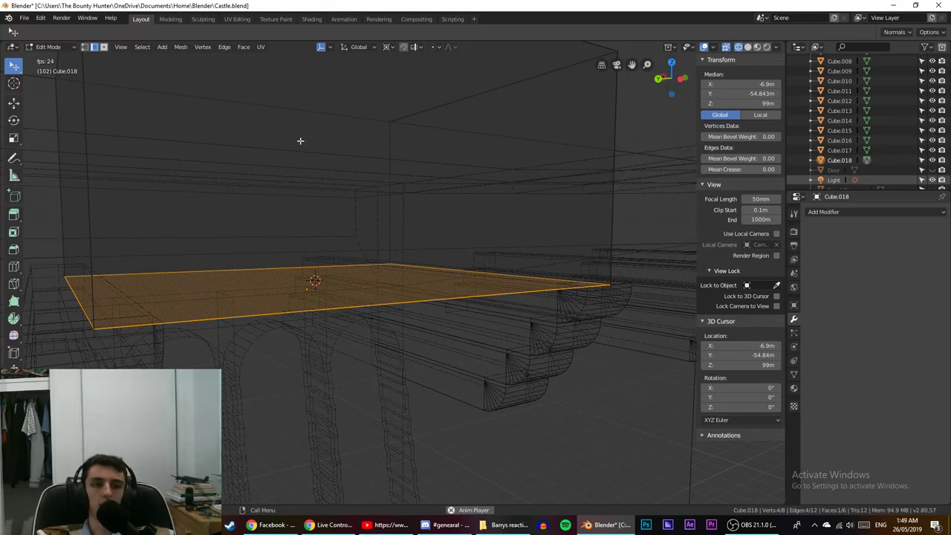
{"action": "middle_click_drag", "start_coordinate": [299, 165], "coordinate": [270, 204]}
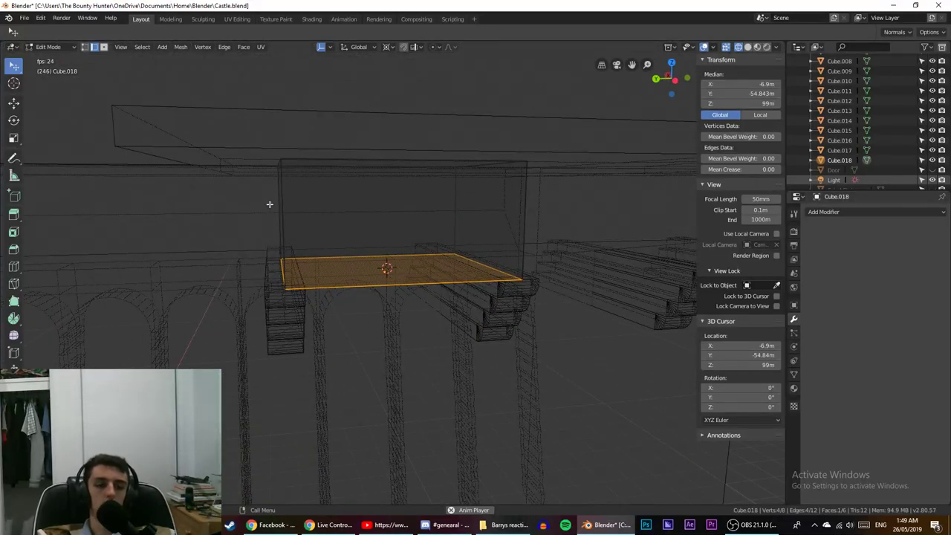
Leave Edit Mode on the overhang box and add a cylinder mesh at the 3D cursor on its bottom face.
{"action": "key", "text": "KP_1"}
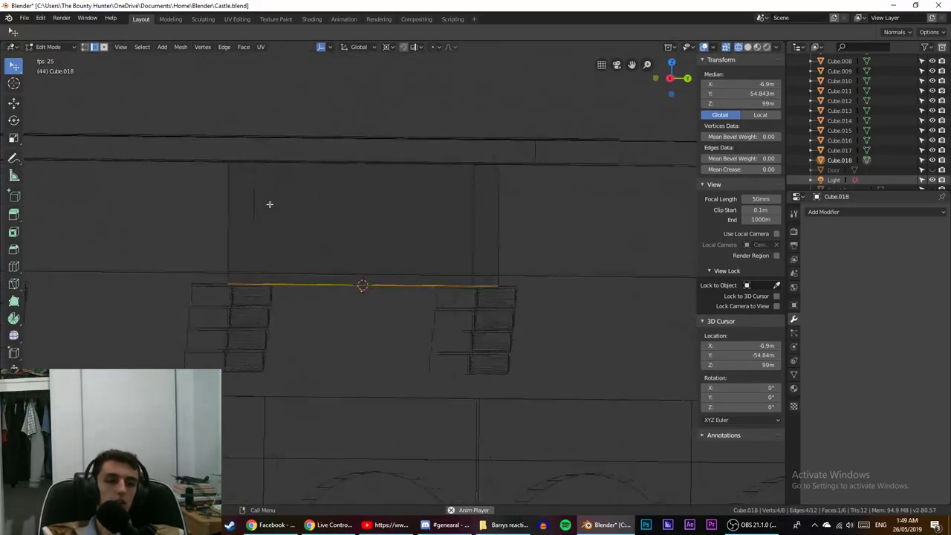
{"action": "scroll", "coordinate": [270, 203], "scroll_direction": "up", "scroll_amount": 4}
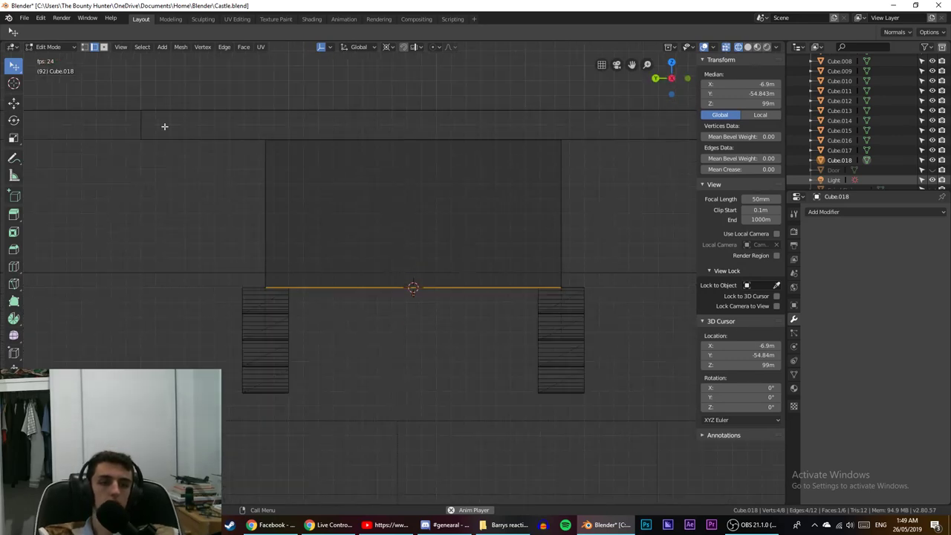
{"action": "scroll", "coordinate": [210, 159], "scroll_direction": "down", "scroll_amount": 1}
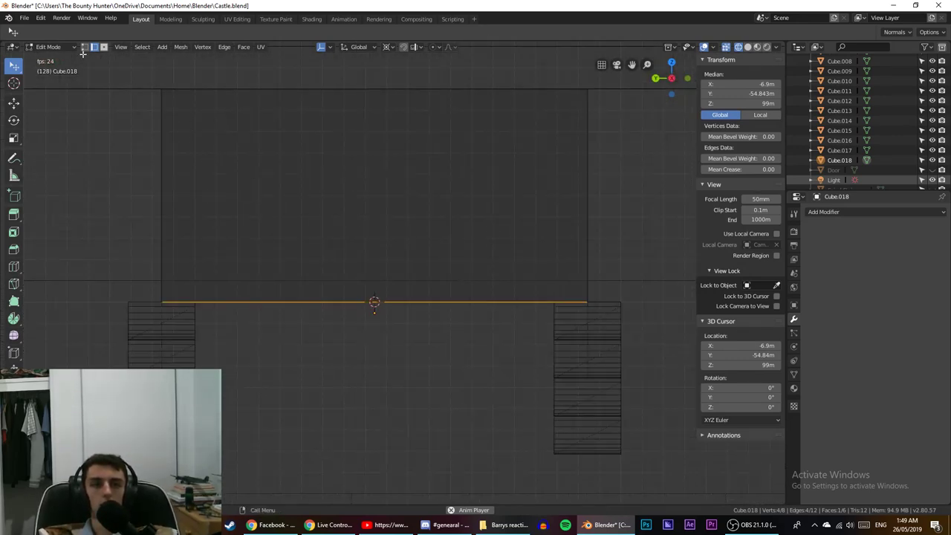
{"action": "left_click", "coordinate": [162, 47]}
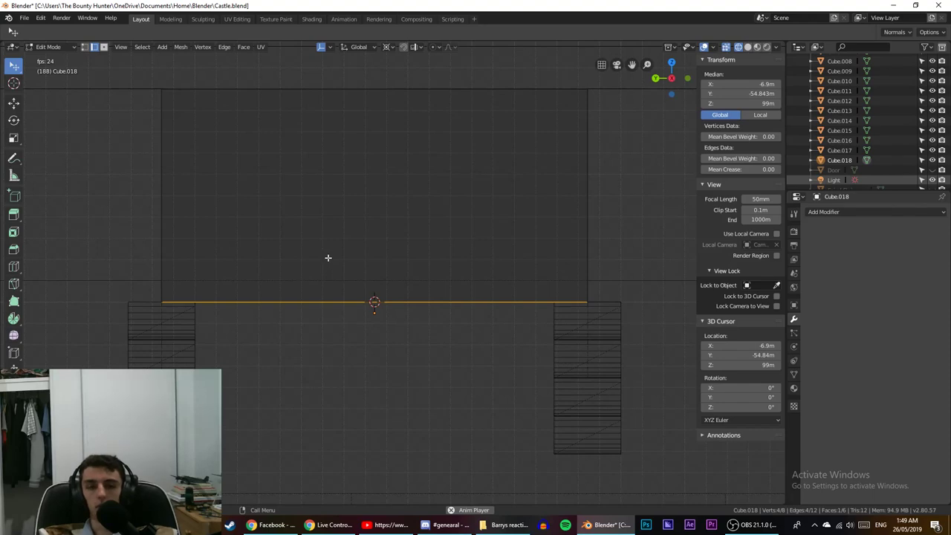
{"action": "key", "text": "Tab"}
{"action": "left_click", "coordinate": [131, 47]}
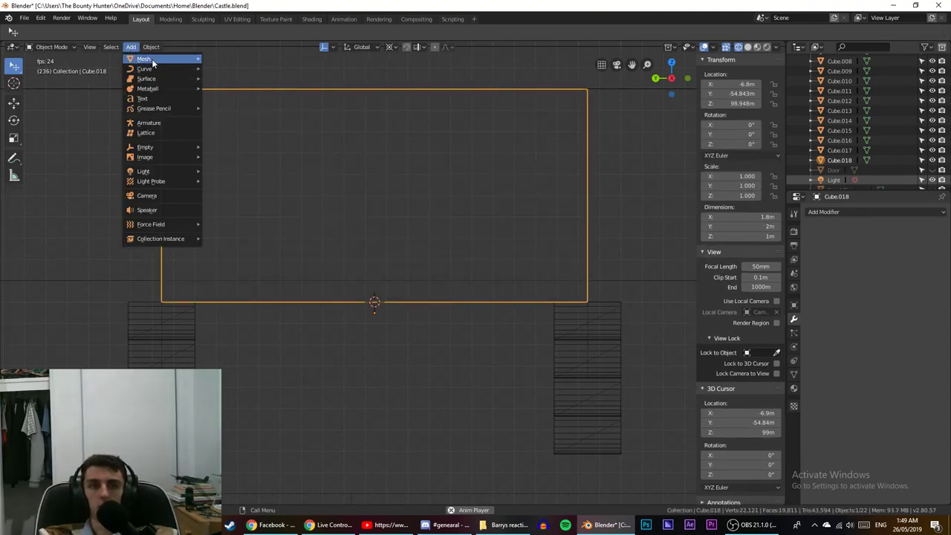
{"action": "mouse_move", "coordinate": [149, 58]}
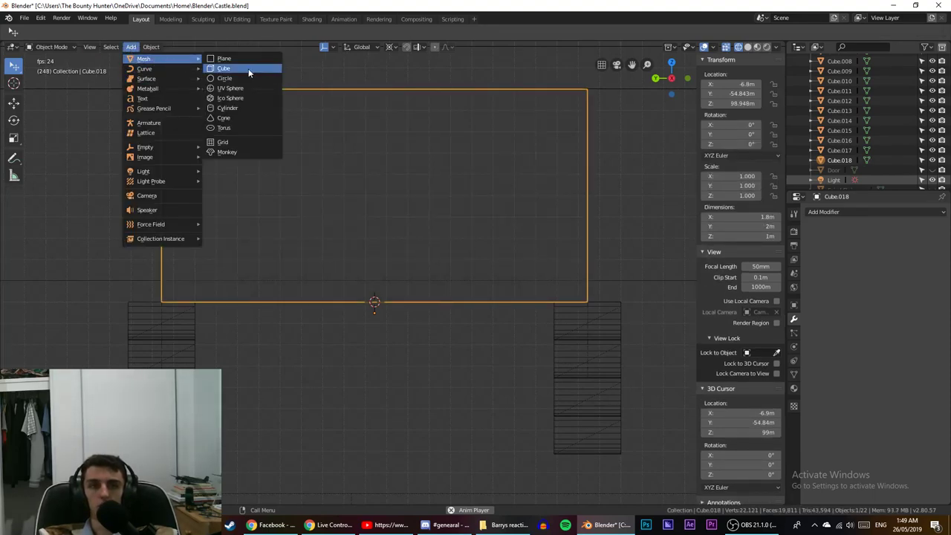
{"action": "left_click", "coordinate": [243, 108]}
Rotate the cylinder -90° about Y so its round end faces outward between the corbels.
{"action": "scroll", "coordinate": [515, 188], "scroll_direction": "down", "scroll_amount": 3}
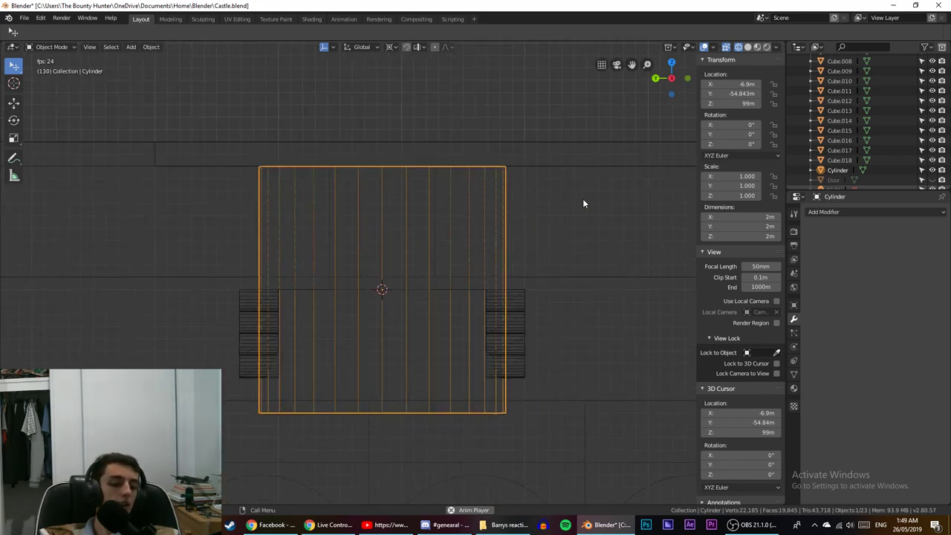
{"action": "key", "text": "KP_1"}
{"action": "key", "text": "r"}
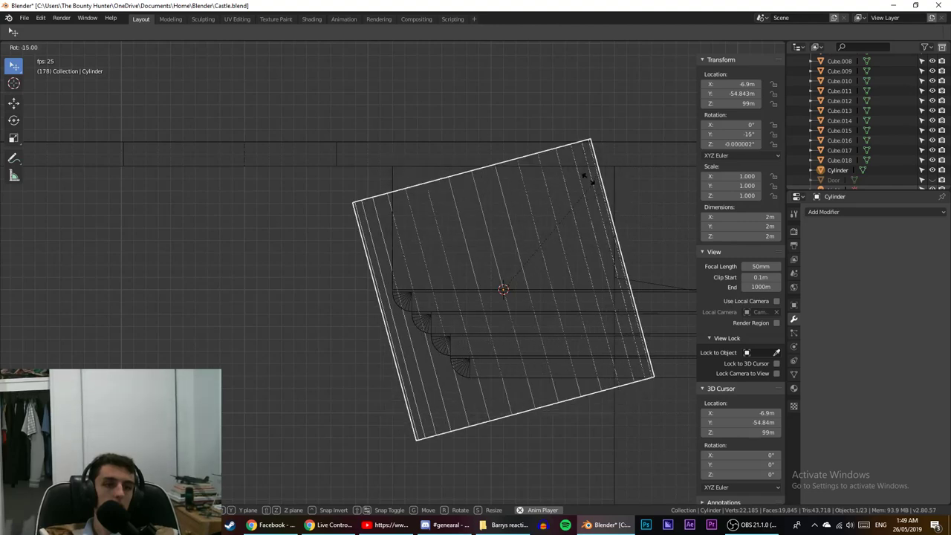
{"action": "left_click", "coordinate": [434, 195]}
{"action": "key", "text": "KP_3"}
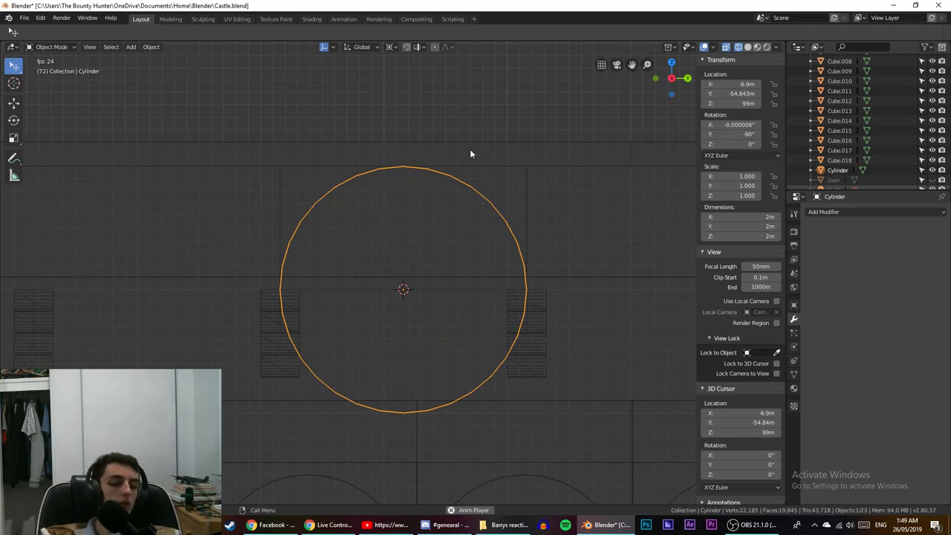
{"action": "scroll", "coordinate": [470, 151], "scroll_direction": "up", "scroll_amount": 3}
{"action": "middle_click_drag", "start_coordinate": [472, 150], "coordinate": [443, 134], "text": "shift"}
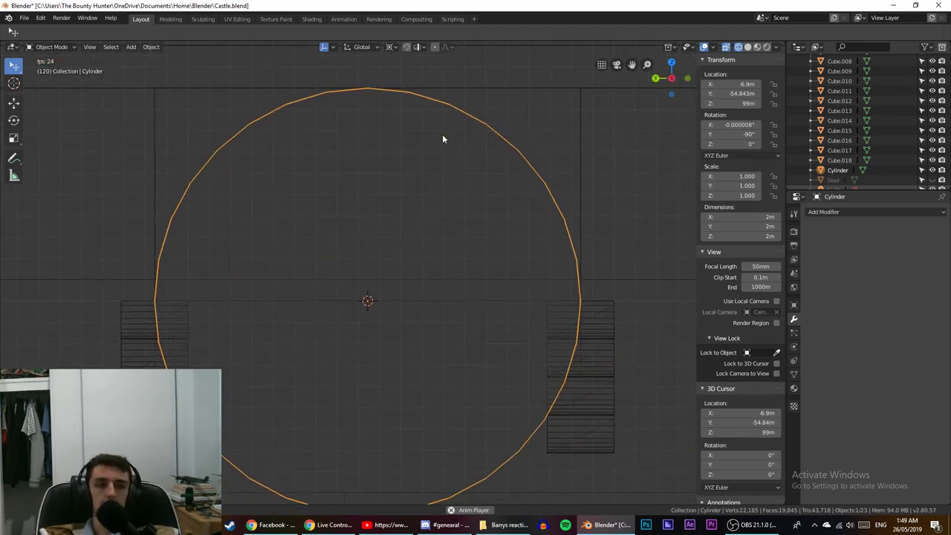
{"action": "key", "text": "s"}
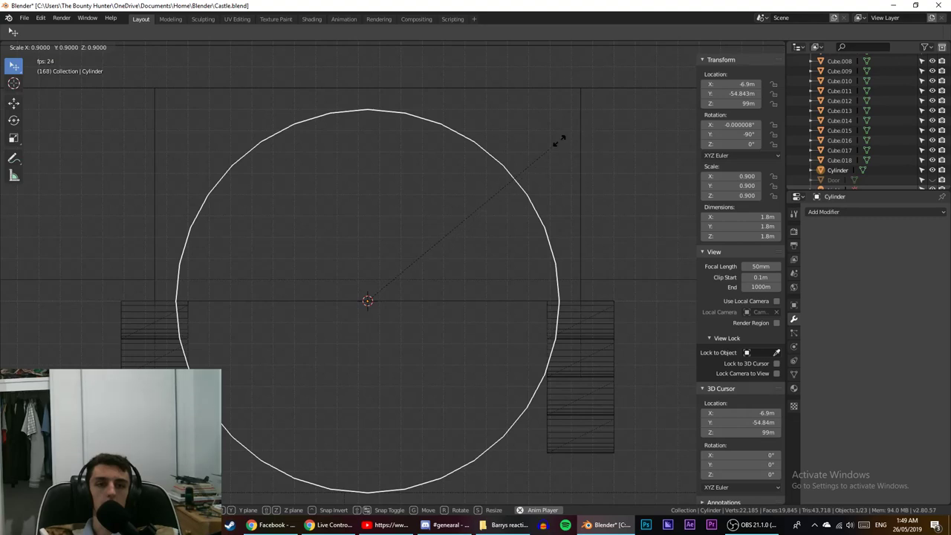
{"action": "left_click", "coordinate": [542, 147], "text": "ctrl"}
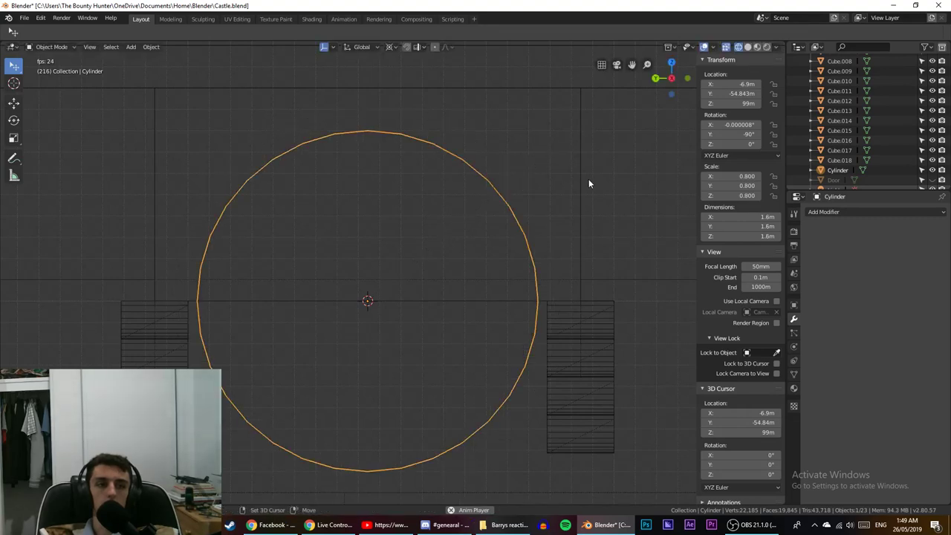
{"action": "middle_click_drag", "start_coordinate": [549, 196], "coordinate": [465, 195], "text": "shift"}
{"action": "key", "text": "ctrl+z"}
Scale the cylinder uniformly by 0.85 so it fits between the two corbel stacks.
{"action": "key", "text": "s"}
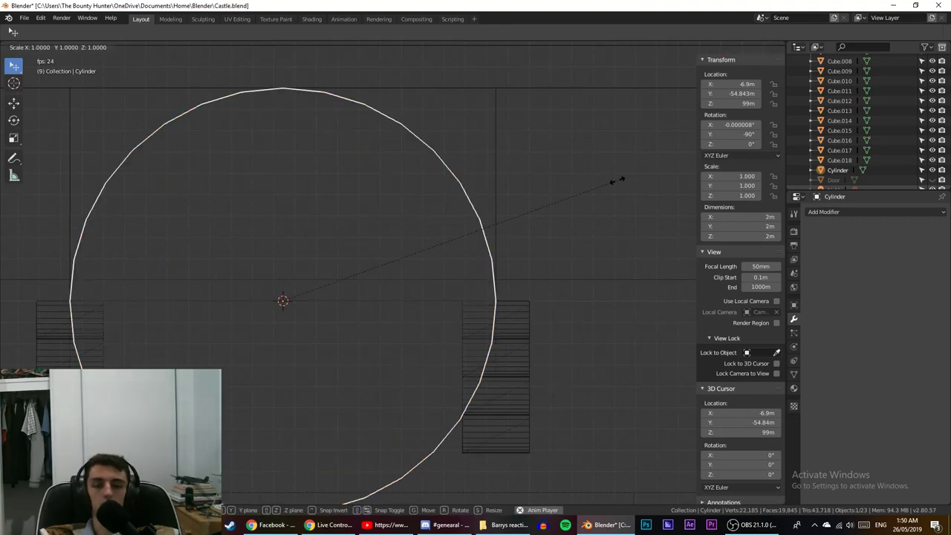
{"action": "type", "text": "0.85"}
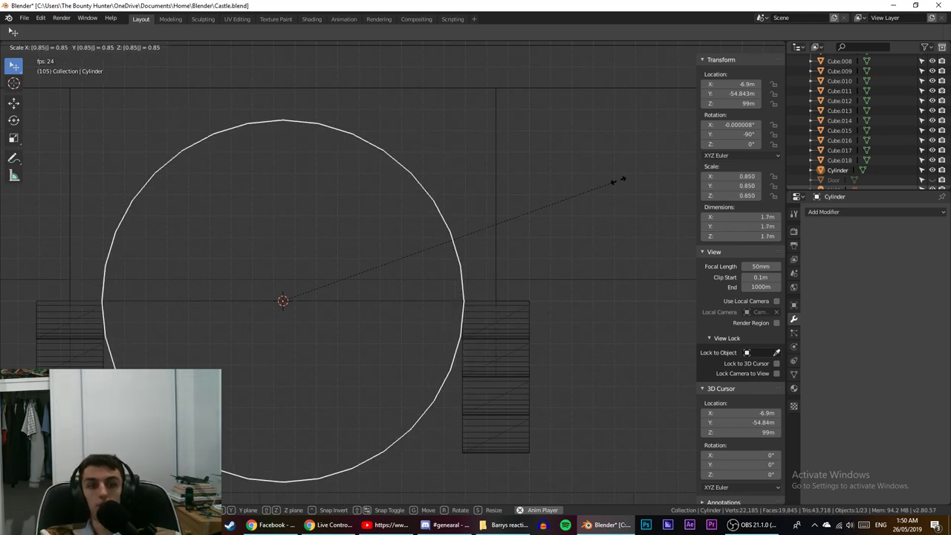
{"action": "key", "text": "Return"}
Fine-tune the cylinder's uniform scale to about 0.843 so its edge meets the corbel's inner edge.
{"action": "scroll", "coordinate": [471, 291], "scroll_direction": "up", "scroll_amount": 4}
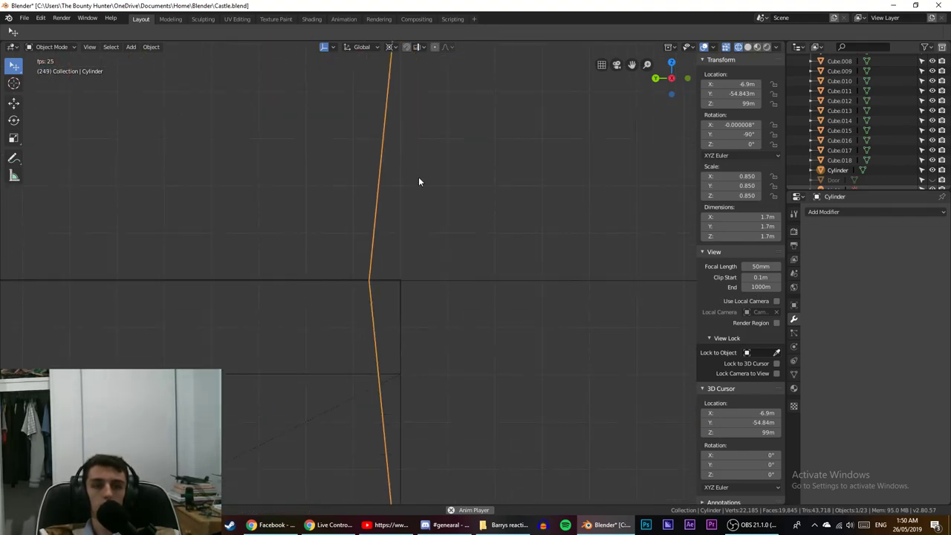
{"action": "key", "text": "s"}
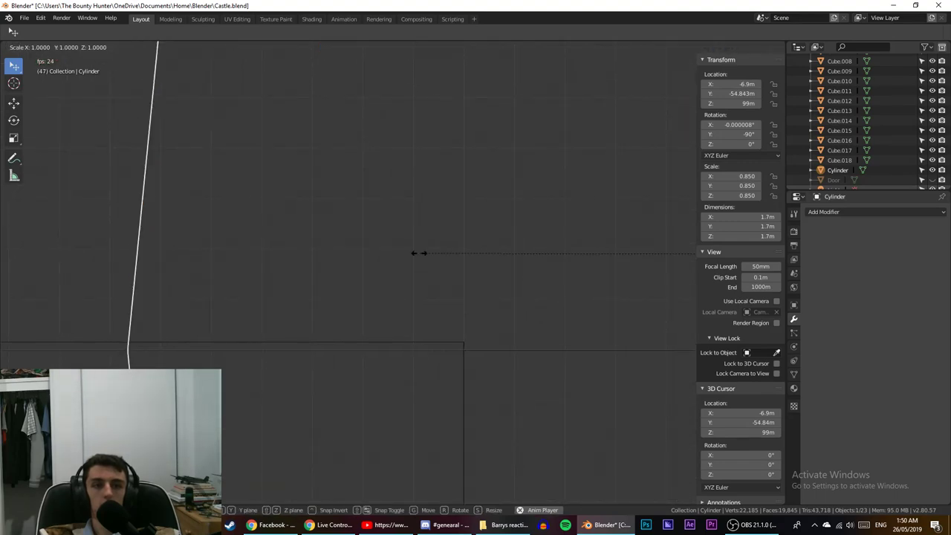
{"action": "left_click", "coordinate": [355, 255]}
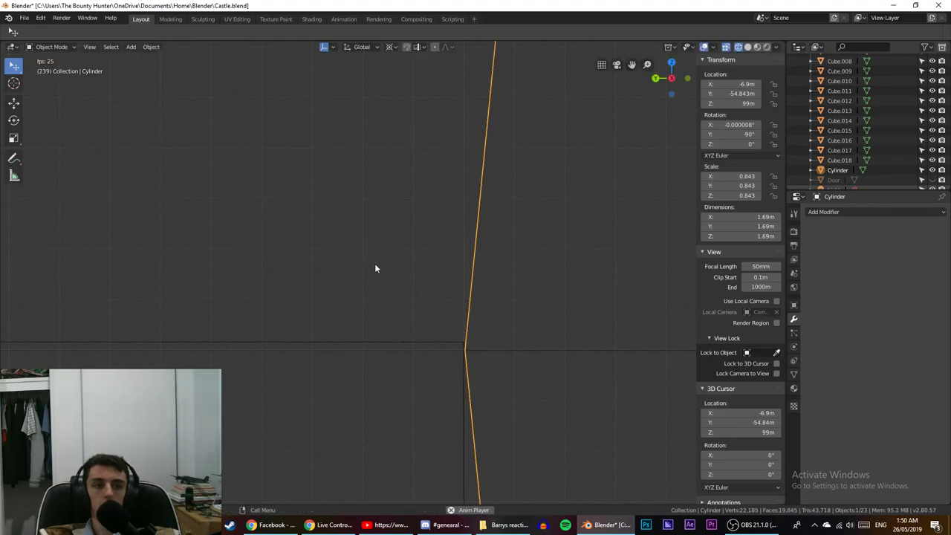
{"action": "scroll", "coordinate": [394, 272], "scroll_direction": "down", "scroll_amount": 12}
{"action": "middle_click_drag", "start_coordinate": [475, 315], "coordinate": [181, 277], "text": "shift"}
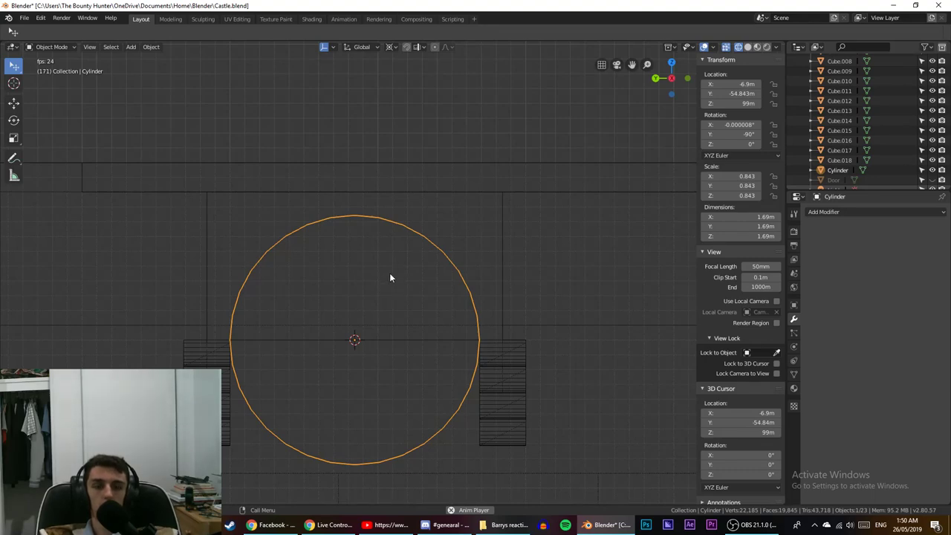
Launch Logitech Camera Settings from the desktop, return to Blender and save Castle.blend.
{"action": "left_click", "coordinate": [949, 526]}
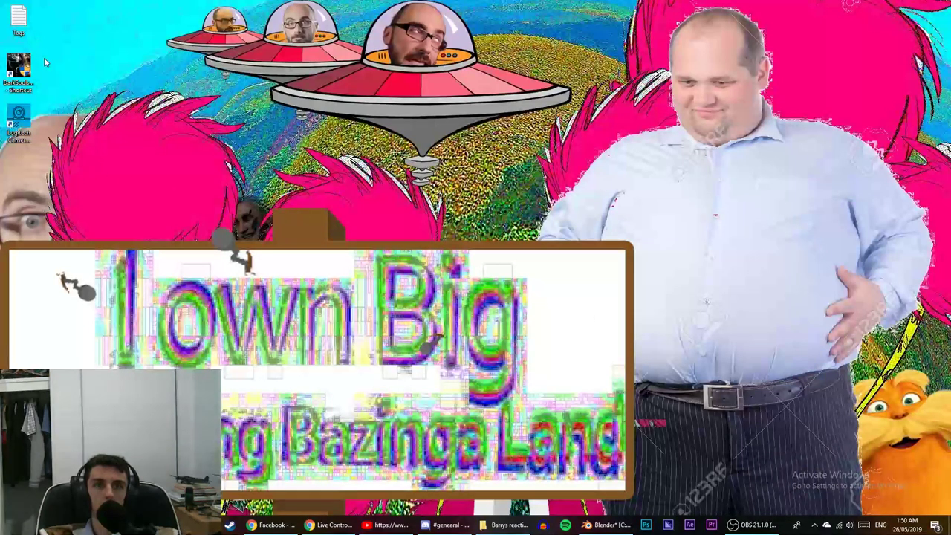
{"action": "double_click", "coordinate": [19, 123]}
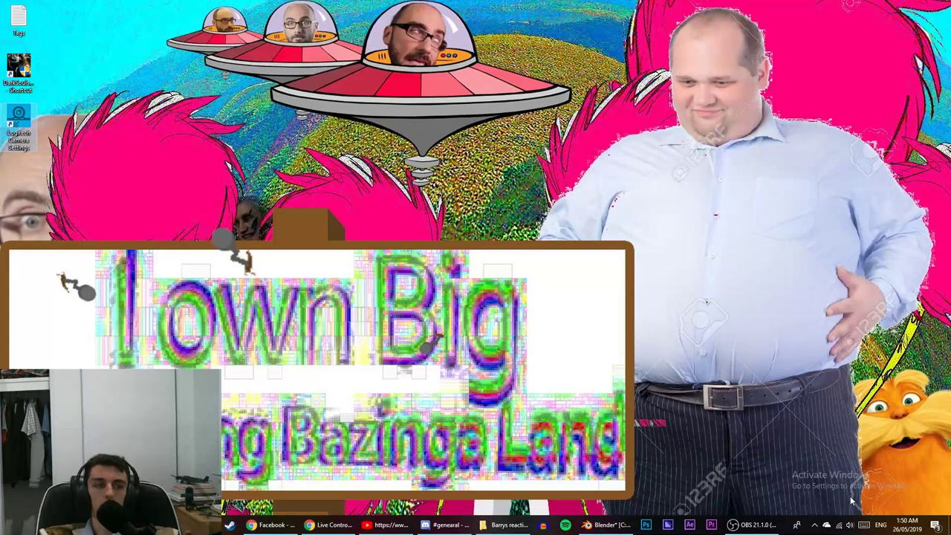
{"action": "left_click", "coordinate": [608, 524]}
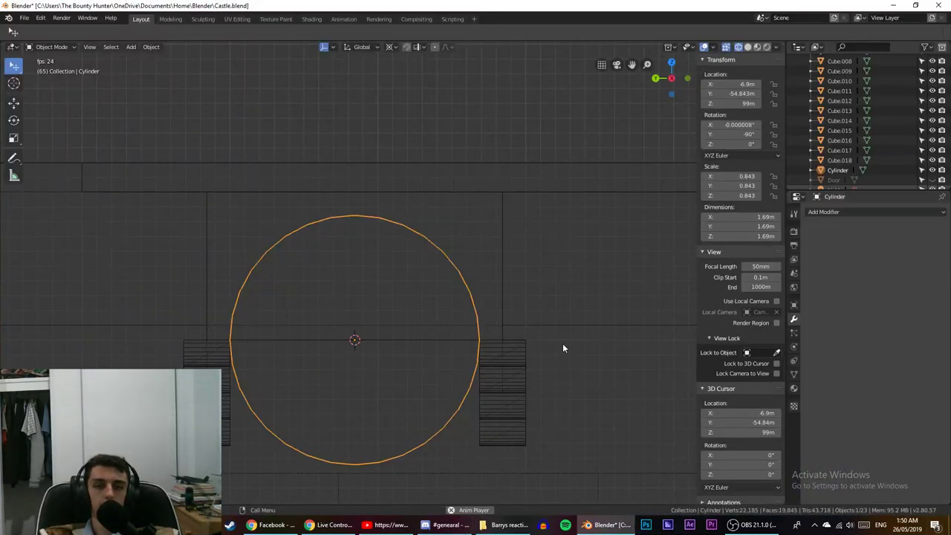
{"action": "key", "text": "ctrl+s"}
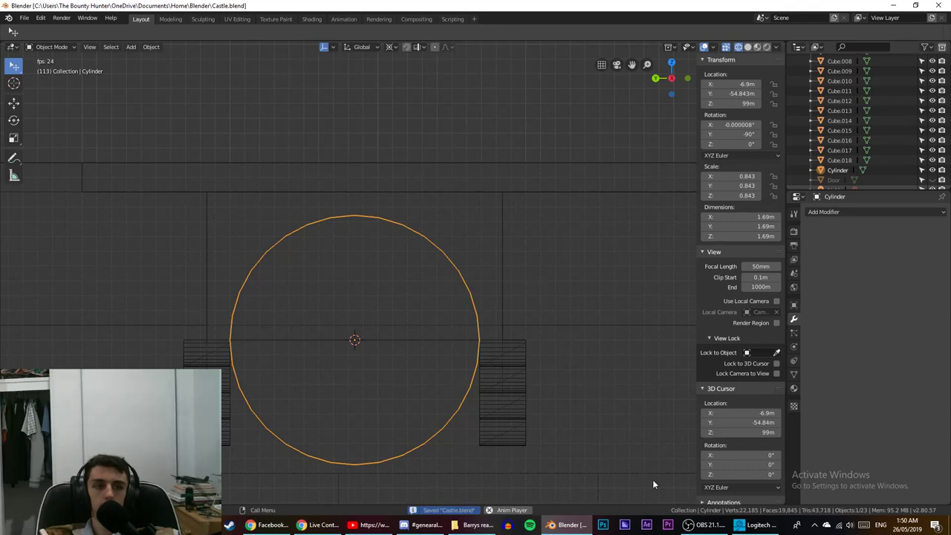
Zoom in and reframe the webcam picture in the Logitech webcam control, and close it.
{"action": "left_click", "coordinate": [618, 66]}
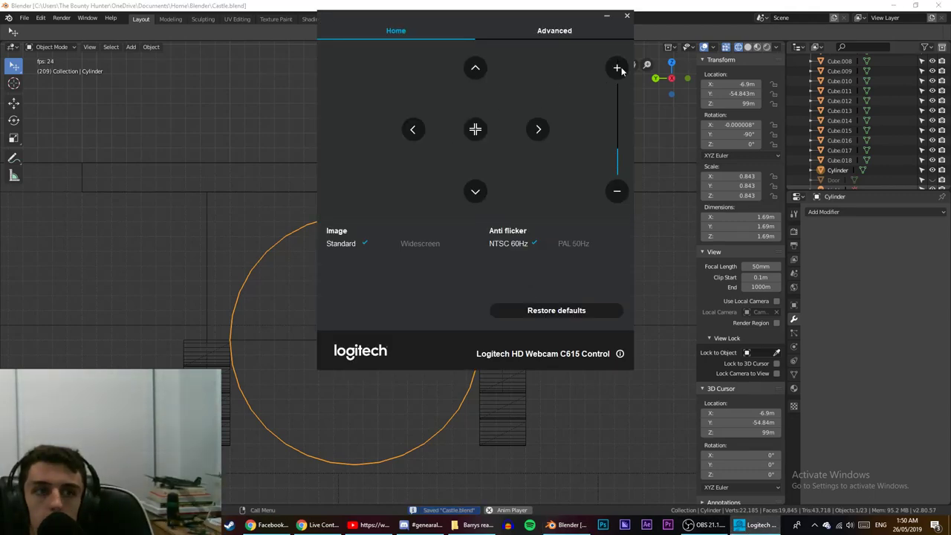
{"action": "left_click", "coordinate": [476, 192]}
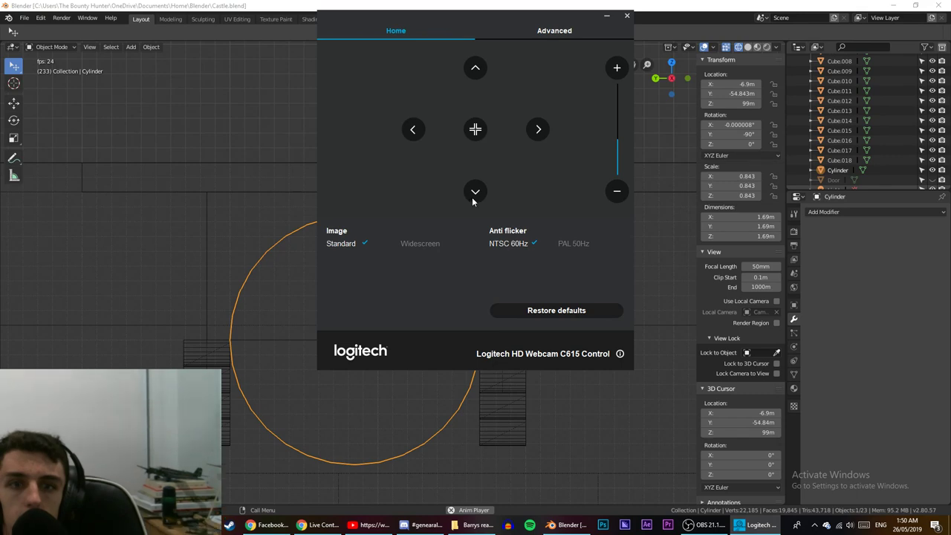
{"action": "left_click", "coordinate": [412, 130]}
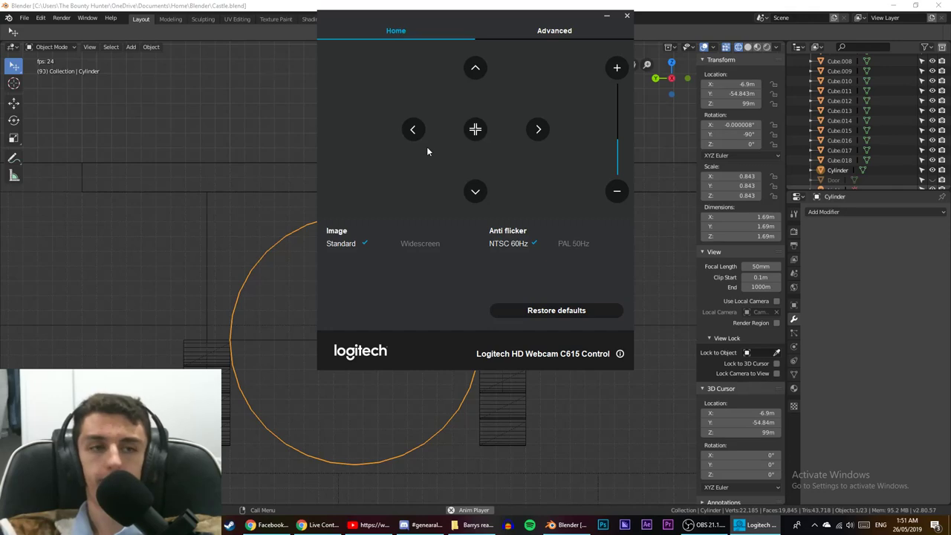
{"action": "left_click", "coordinate": [626, 16]}
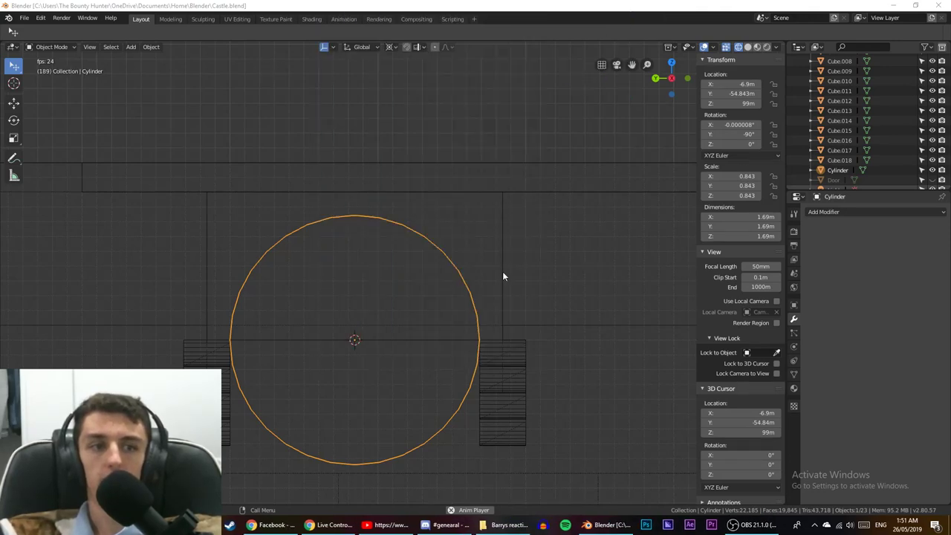
Add a Boolean modifier with the Difference operation to the overhang box, using the cylinder as its object.
{"action": "left_click", "coordinate": [444, 223]}
{"action": "left_click", "coordinate": [492, 195]}
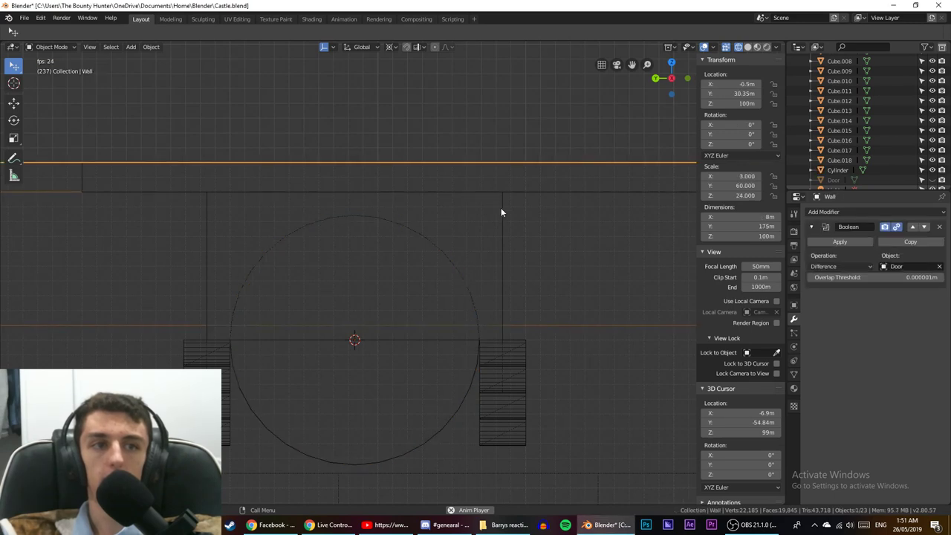
{"action": "left_click", "coordinate": [503, 216]}
{"action": "left_click", "coordinate": [504, 220]}
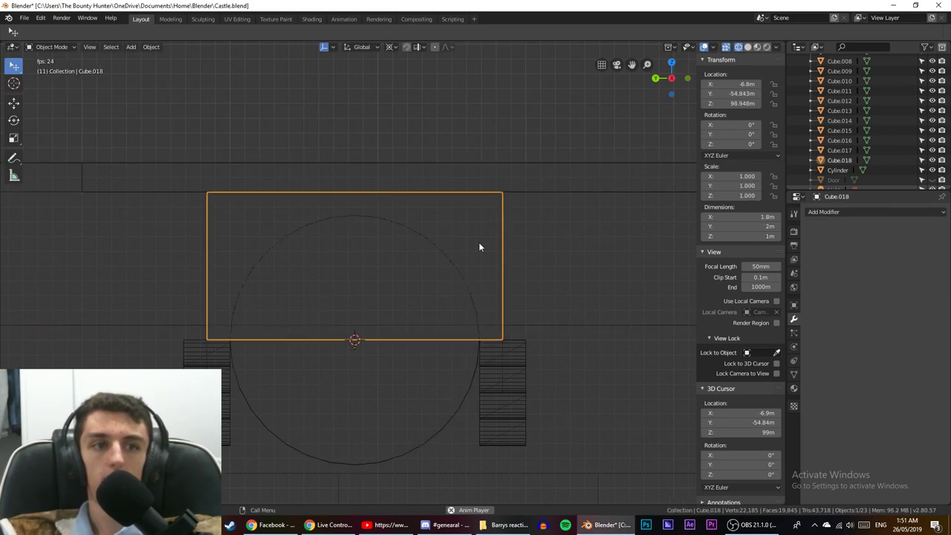
{"action": "left_click", "coordinate": [870, 213]}
{"action": "left_click", "coordinate": [746, 257]}
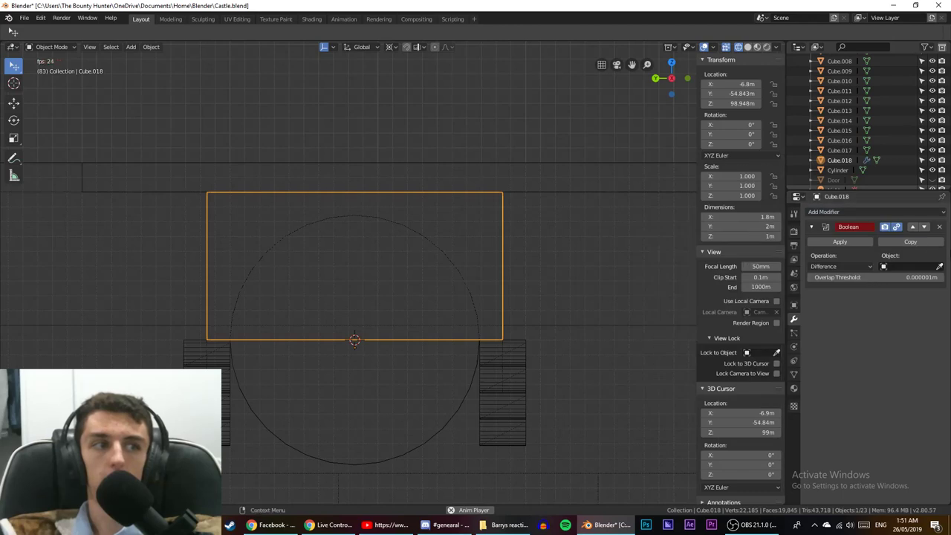
{"action": "left_click", "coordinate": [432, 435]}
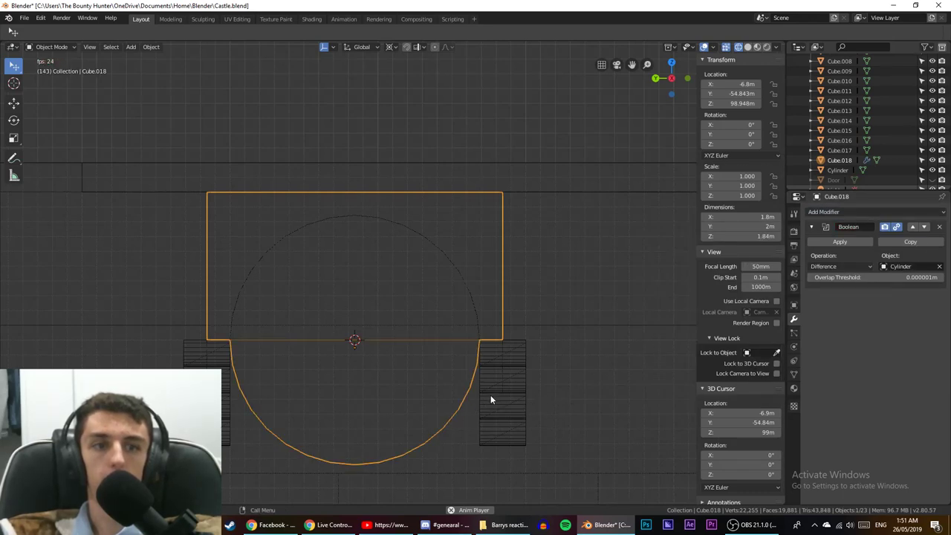
Try Intersect as the box's Boolean operation, and switch it to Union.
{"action": "middle_click_drag", "start_coordinate": [520, 262], "coordinate": [483, 258]}
{"action": "left_click", "coordinate": [855, 266]}
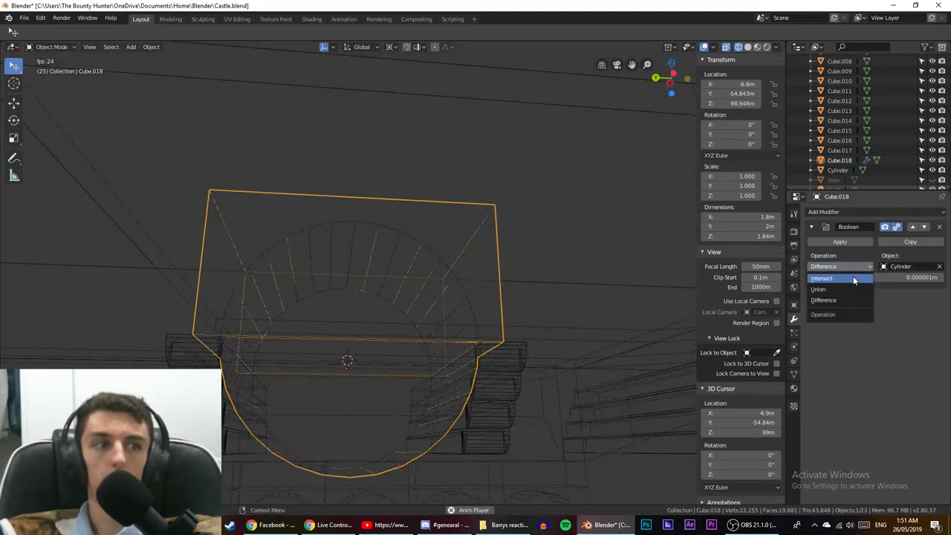
{"action": "left_click", "coordinate": [854, 279]}
{"action": "left_click", "coordinate": [850, 267]}
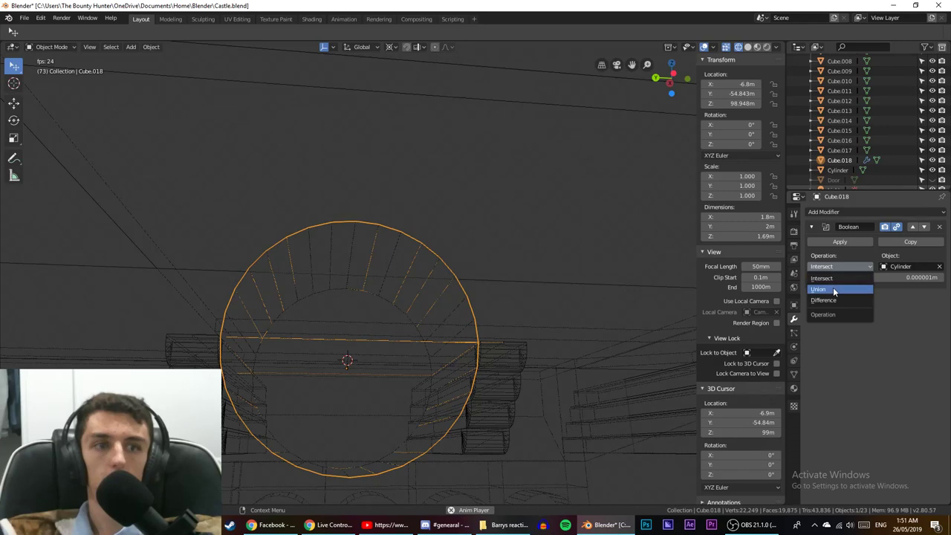
{"action": "left_click", "coordinate": [834, 287]}
Stretch the cutting cylinder along the global X axis to a length of about 1.86 m.
{"action": "middle_click_drag", "start_coordinate": [517, 291], "coordinate": [472, 297]}
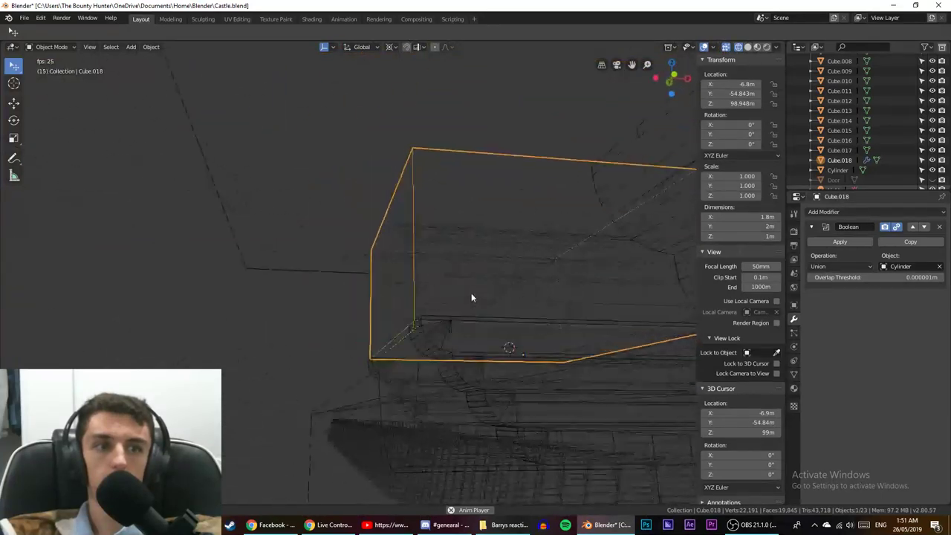
{"action": "left_click", "coordinate": [449, 359]}
{"action": "left_click", "coordinate": [418, 405]}
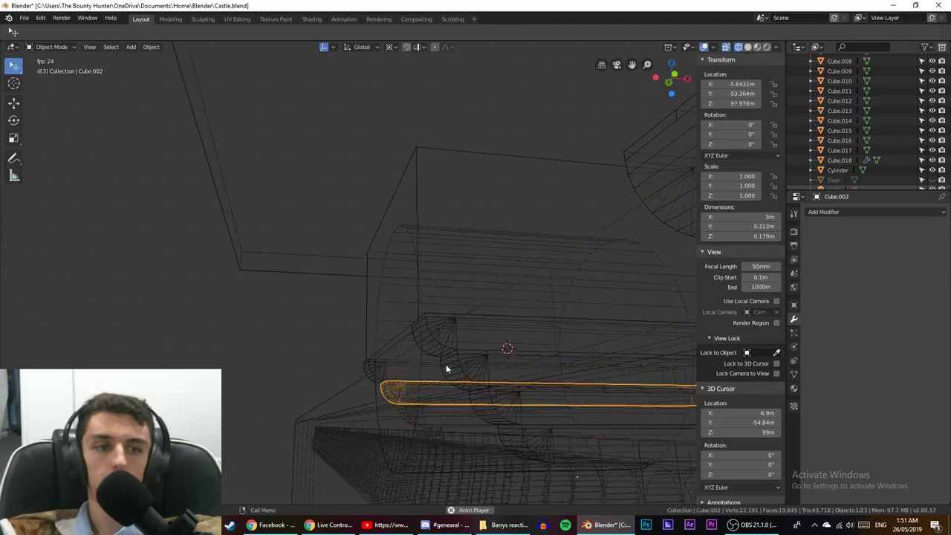
{"action": "left_click", "coordinate": [418, 379]}
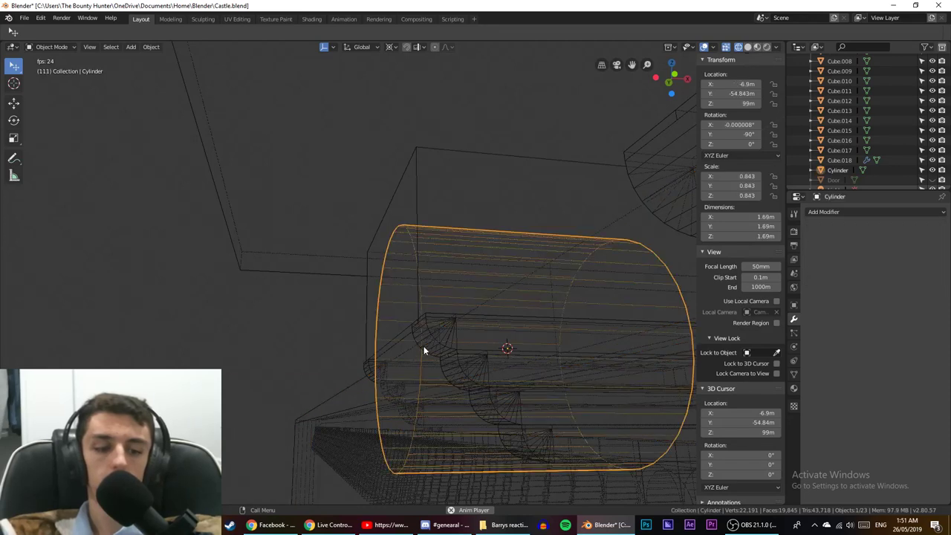
{"action": "key", "text": "KP_7"}
{"action": "scroll", "coordinate": [431, 344], "scroll_direction": "up", "scroll_amount": 7}
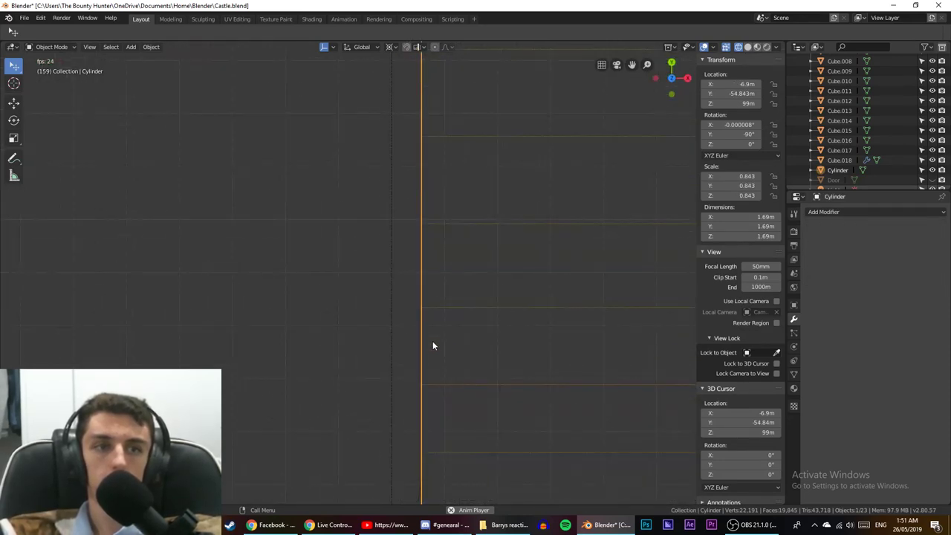
{"action": "key", "text": "s"}
{"action": "key", "text": "z"}
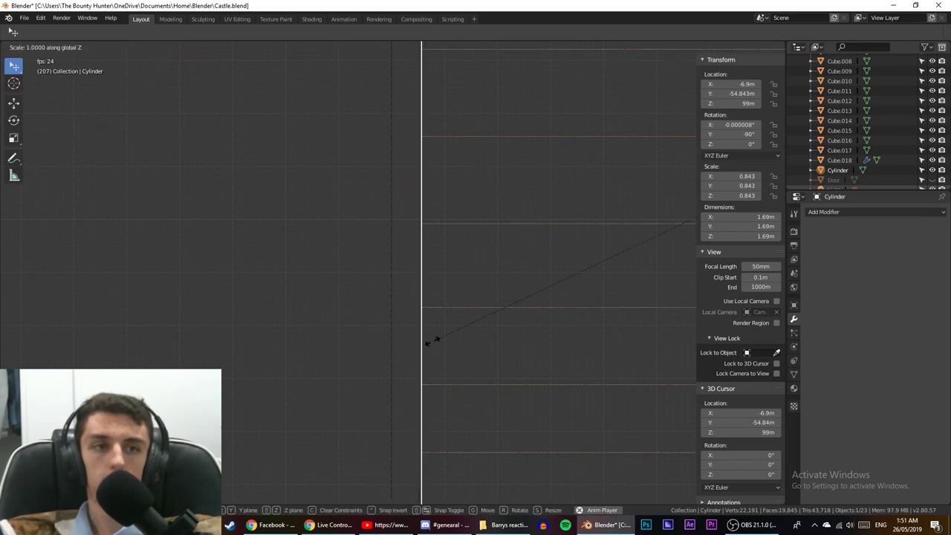
{"action": "key", "text": "Escape"}
{"action": "key", "text": "s"}
{"action": "key", "text": "x"}
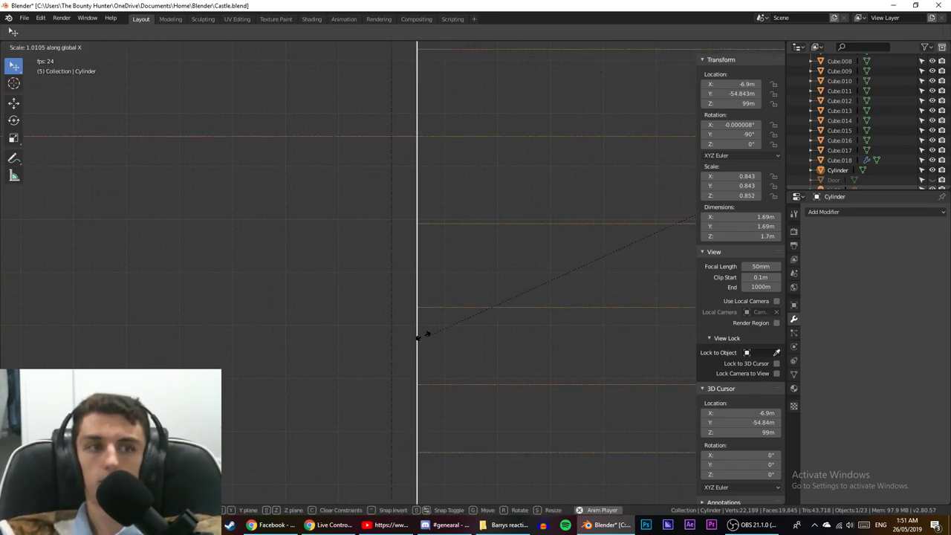
{"action": "left_click", "coordinate": [391, 331]}
Set the Boolean operation of the overhang box to Difference.
{"action": "middle_click_drag", "start_coordinate": [391, 331], "coordinate": [491, 215]}
{"action": "left_click", "coordinate": [527, 195]}
{"action": "left_click", "coordinate": [545, 198]}
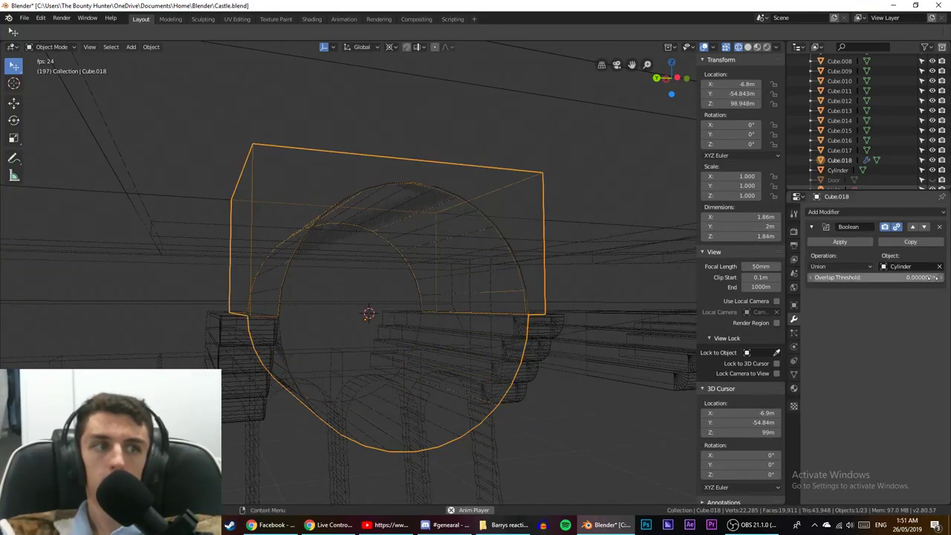
{"action": "left_click", "coordinate": [864, 266]}
{"action": "left_click", "coordinate": [842, 299]}
{"action": "middle_click_drag", "start_coordinate": [669, 275], "coordinate": [531, 267]}
{"action": "scroll", "coordinate": [515, 267], "scroll_direction": "down", "scroll_amount": 2}
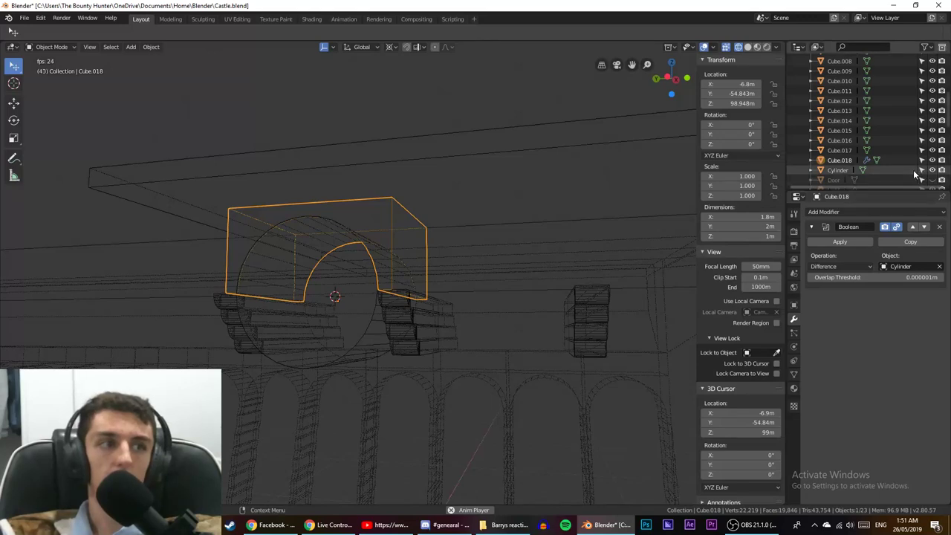
Hide the cylinder and display the model in solid shading to examine the cut arch.
{"action": "left_click", "coordinate": [932, 170]}
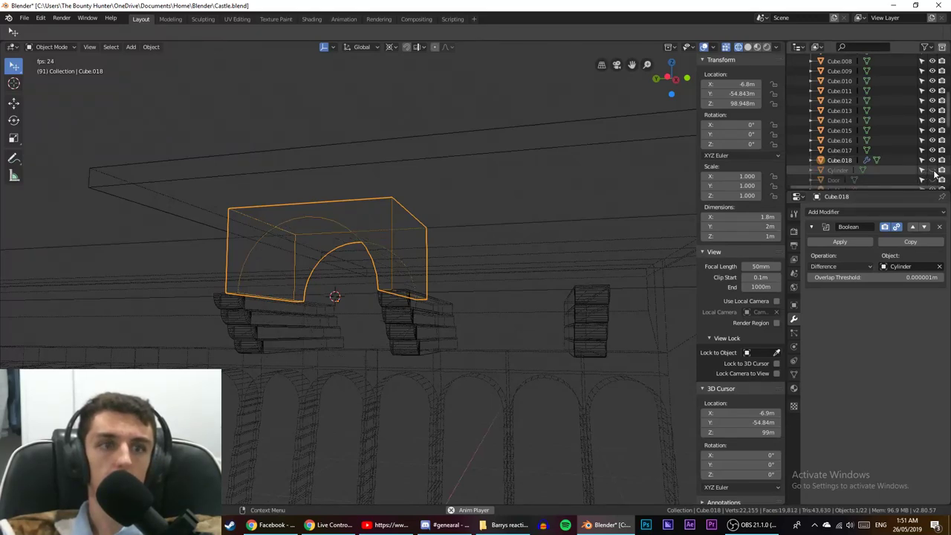
{"action": "middle_click_drag", "start_coordinate": [504, 188], "coordinate": [518, 165]}
{"action": "key", "text": "shift+z"}
{"action": "mouse_move", "coordinate": [499, 220]}
{"action": "middle_mouse_down"}
{"action": "mouse_move", "coordinate": [513, 261]}
{"action": "mouse_move", "coordinate": [526, 238]}
{"action": "mouse_move", "coordinate": [446, 248]}
{"action": "mouse_move", "coordinate": [418, 215]}
{"action": "mouse_move", "coordinate": [340, 250]}
{"action": "mouse_move", "coordinate": [435, 236]}
{"action": "mouse_move", "coordinate": [397, 292]}
{"action": "mouse_move", "coordinate": [403, 226]}
{"action": "mouse_move", "coordinate": [403, 247]}
{"action": "mouse_move", "coordinate": [432, 288]}
{"action": "mouse_move", "coordinate": [433, 322]}
{"action": "mouse_move", "coordinate": [409, 346]}
{"action": "mouse_move", "coordinate": [573, 276]}
{"action": "middle_mouse_up"}
{"action": "scroll", "coordinate": [403, 226], "scroll_direction": "up", "scroll_amount": 2}
{"action": "scroll", "coordinate": [418, 260], "scroll_direction": "down", "scroll_amount": 3}
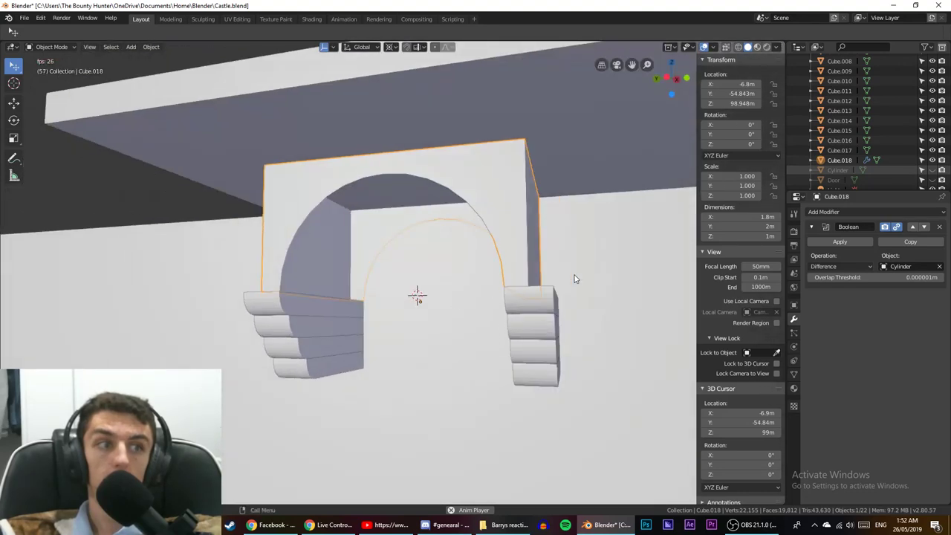
Unhide and select the cylinder, and view it end-on between the corbels.
{"action": "left_click", "coordinate": [922, 171]}
{"action": "left_click", "coordinate": [474, 281]}
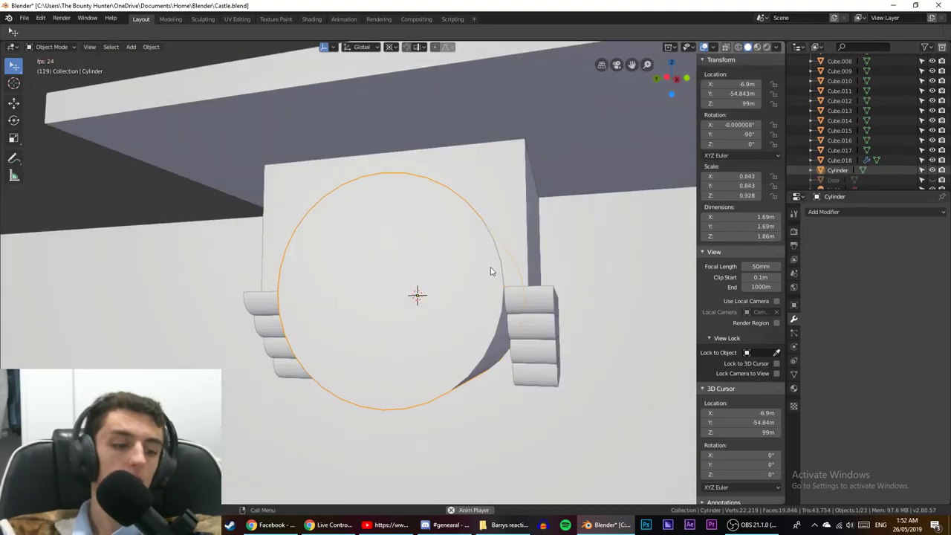
{"action": "key", "text": "KP_1"}
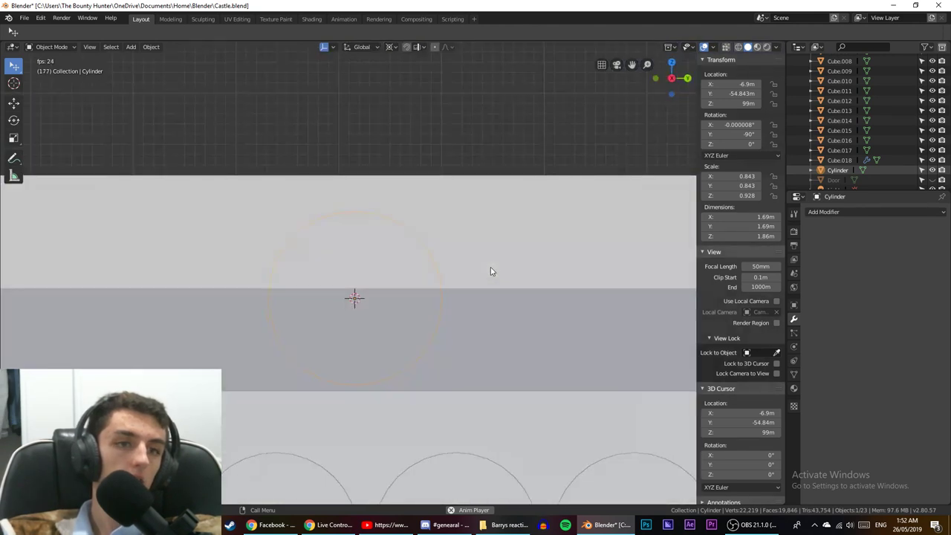
Try rotating the cylinder about 60° around its axis, and hide it to examine how the arch meets the corbels.
{"action": "key", "text": "r"}
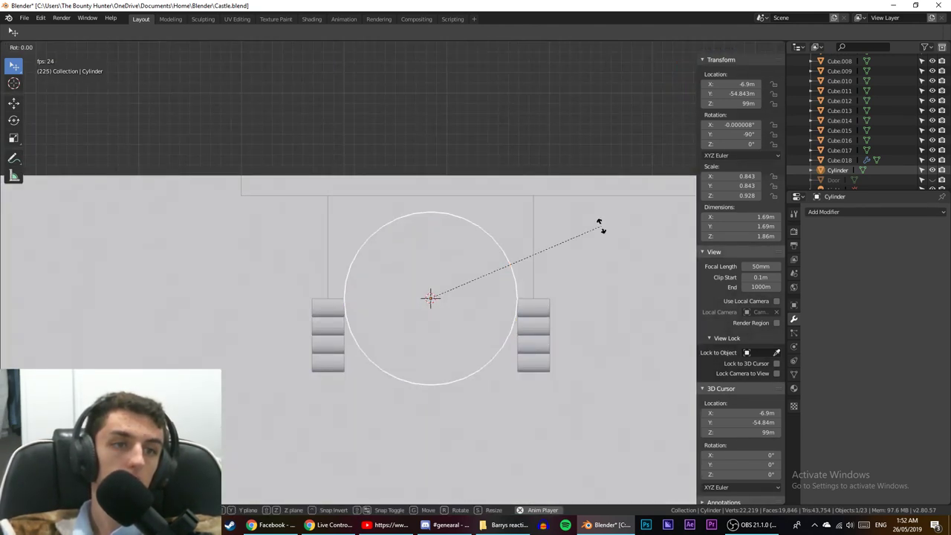
{"action": "left_click", "coordinate": [512, 161]}
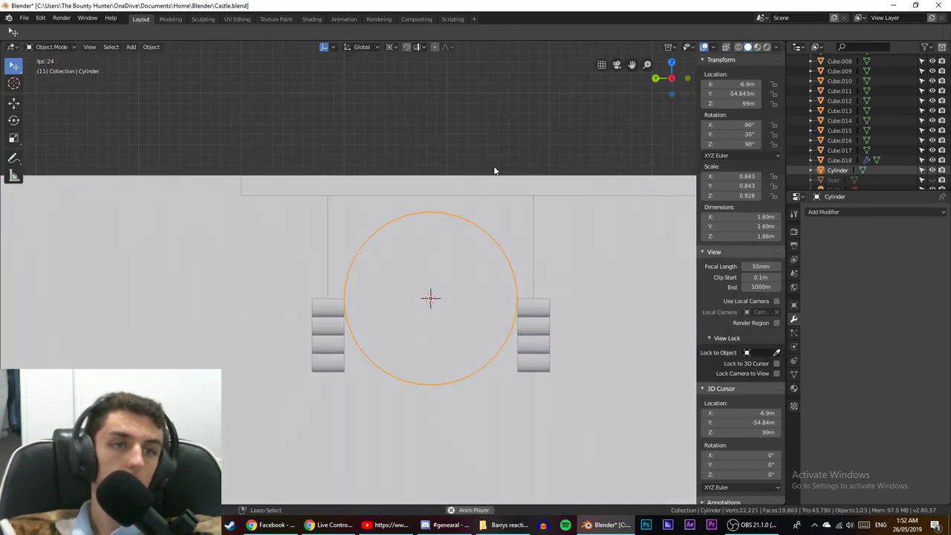
{"action": "left_click", "coordinate": [933, 171]}
{"action": "middle_click_drag", "start_coordinate": [520, 179], "coordinate": [375, 245]}
{"action": "scroll", "coordinate": [268, 248], "scroll_direction": "up", "scroll_amount": 5}
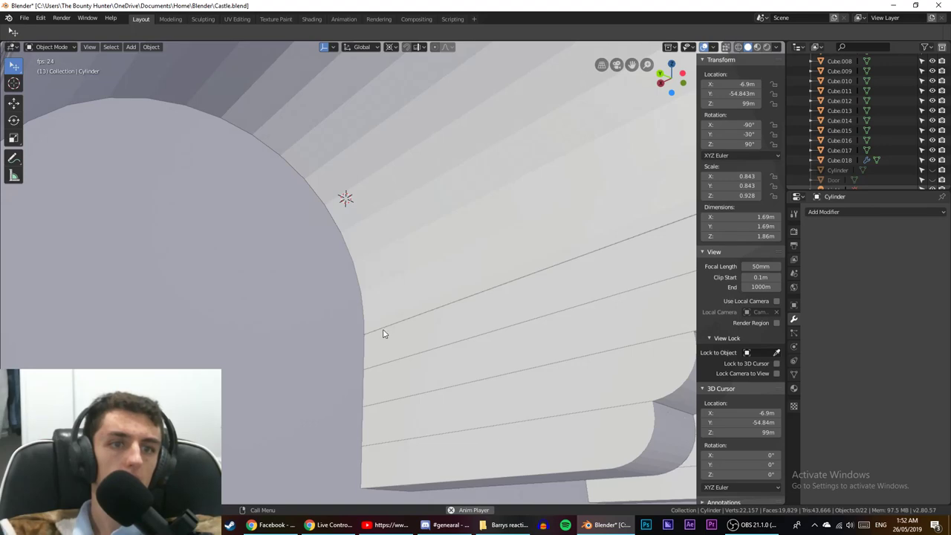
{"action": "middle_click_drag", "start_coordinate": [383, 334], "coordinate": [474, 380]}
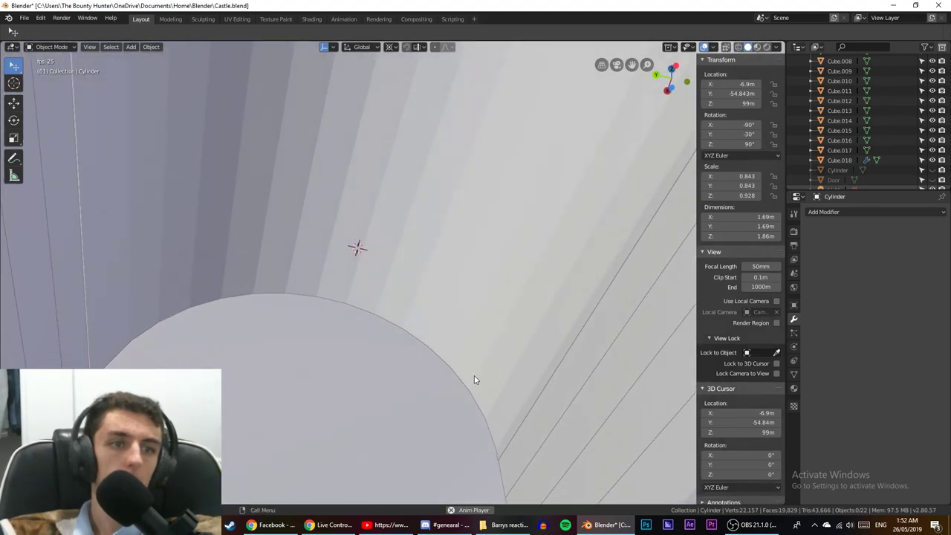
{"action": "middle_click_drag", "start_coordinate": [357, 247], "coordinate": [380, 342]}
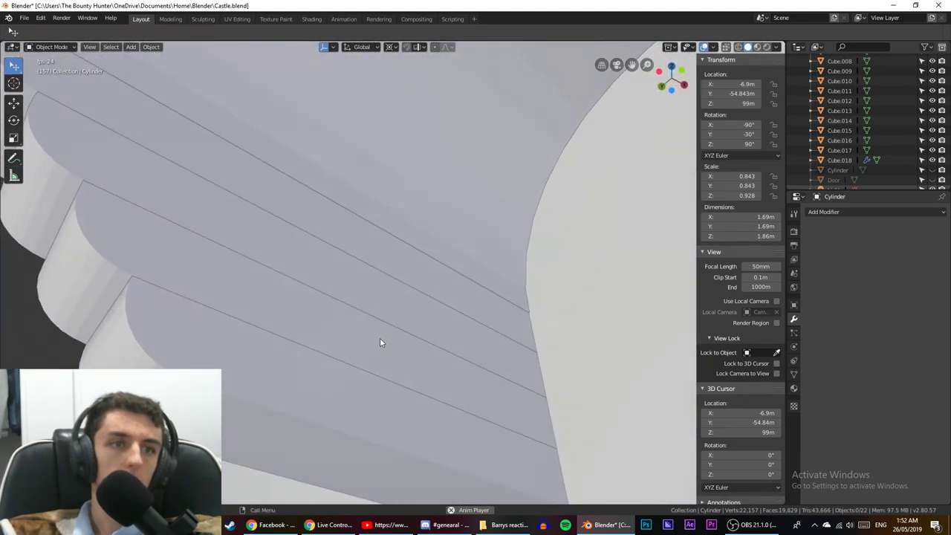
{"action": "middle_click_drag", "start_coordinate": [494, 278], "coordinate": [341, 226]}
{"action": "scroll", "coordinate": [320, 317], "scroll_direction": "down", "scroll_amount": 8}
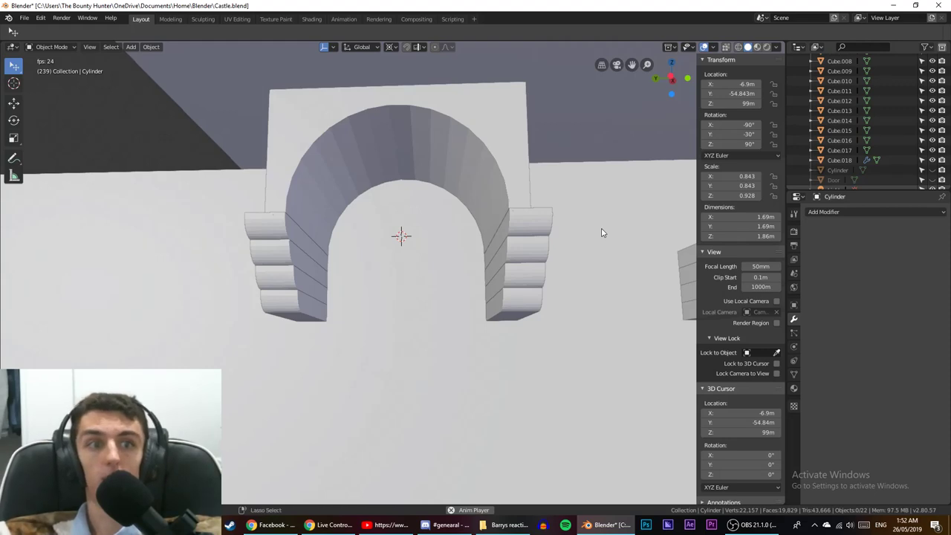
Undo the cylinder's hiding and rotation, and try rotating it by -5°.
{"action": "key", "text": "ctrl+z"}
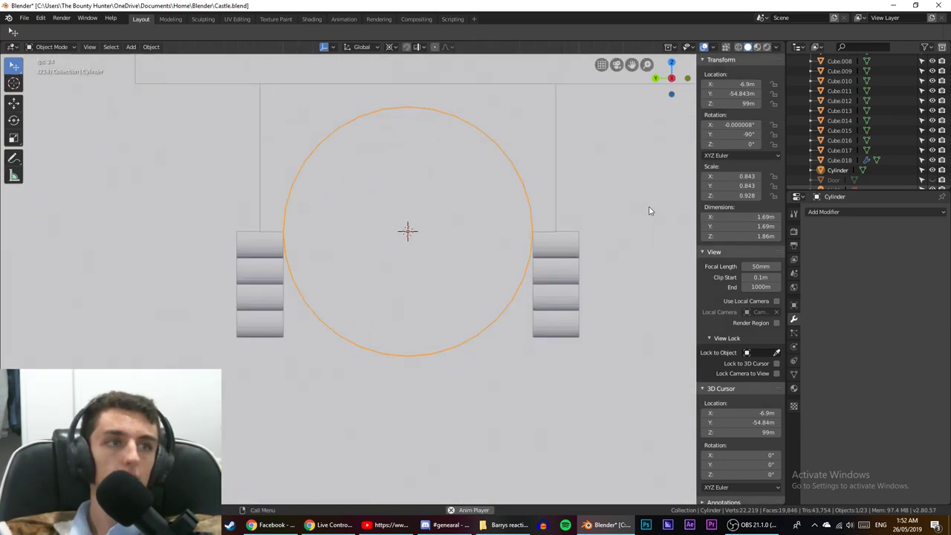
{"action": "key", "text": "r"}
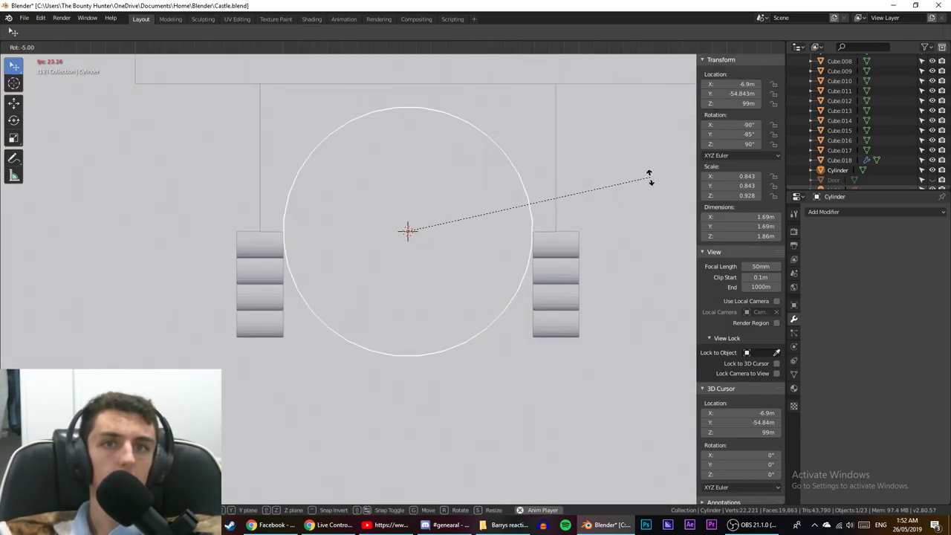
{"action": "key", "text": "Escape"}
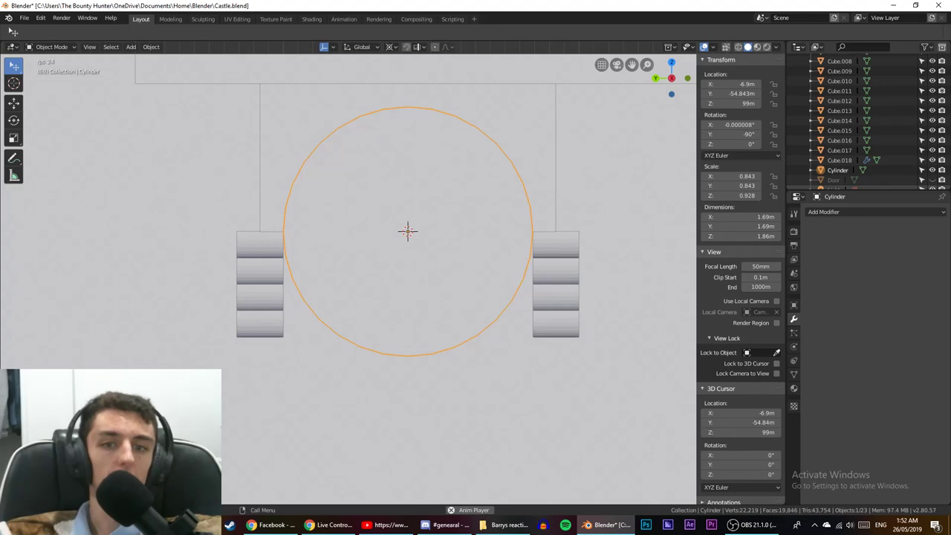
Open Calculator, compute 90 ÷ 8 ÷ 2 and select the result.
{"action": "key", "text": "super"}
{"action": "key", "text": "super"}
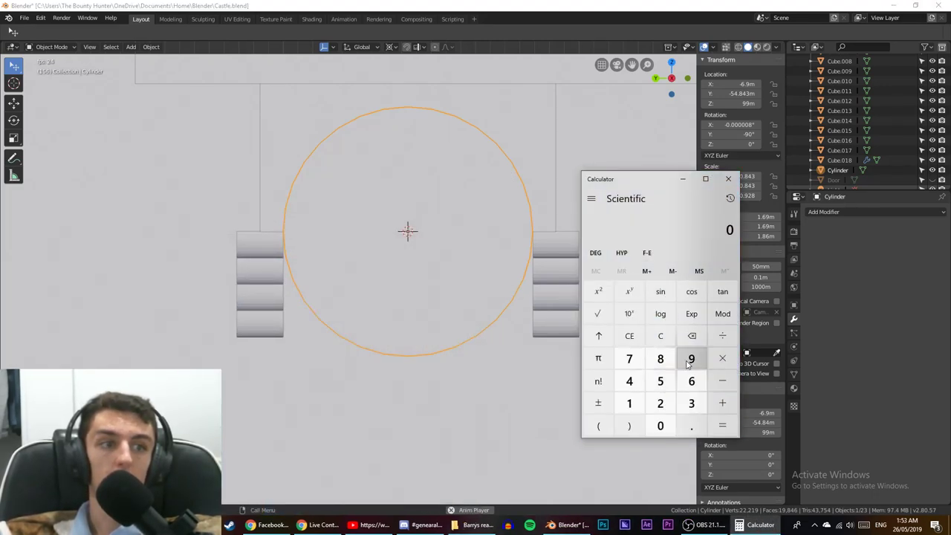
{"action": "left_click", "coordinate": [688, 360]}
{"action": "left_click", "coordinate": [660, 426]}
{"action": "left_click", "coordinate": [722, 335]}
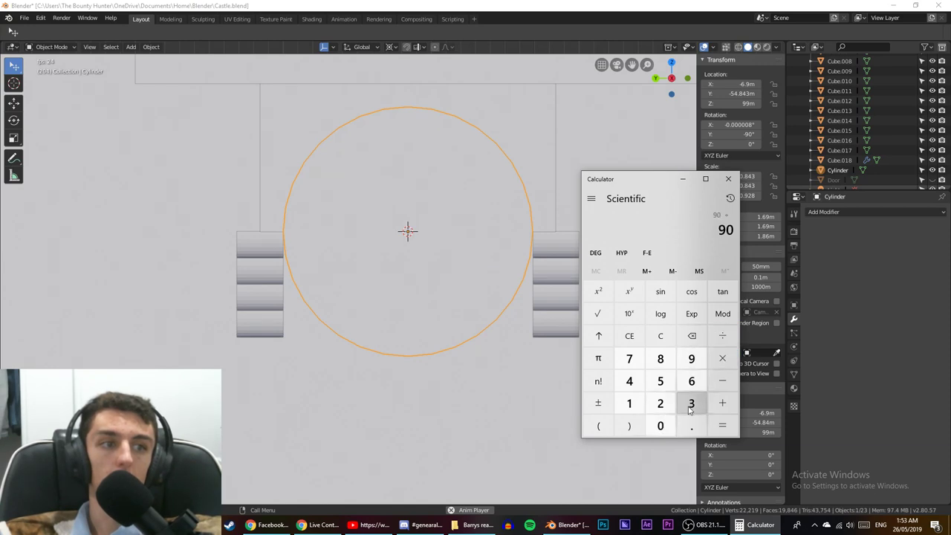
{"action": "left_click", "coordinate": [660, 359]}
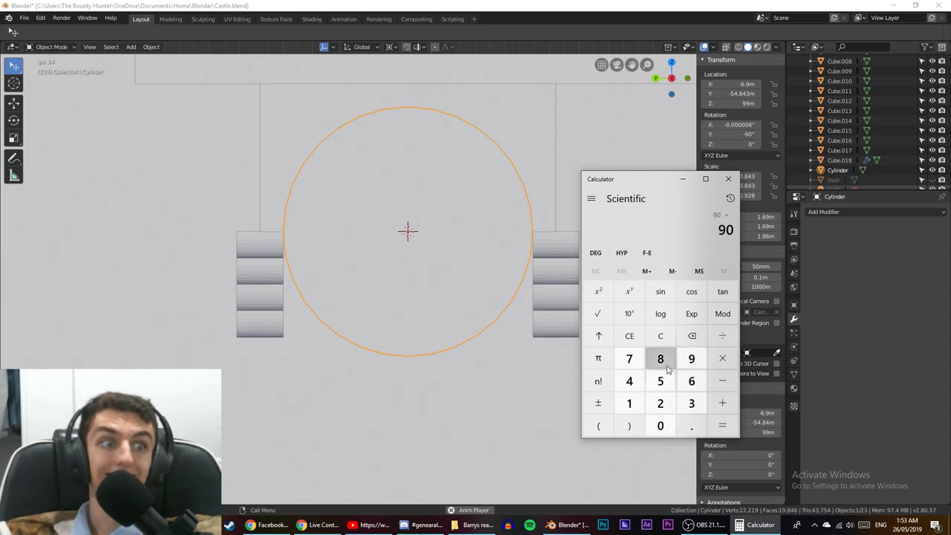
{"action": "left_click", "coordinate": [729, 426]}
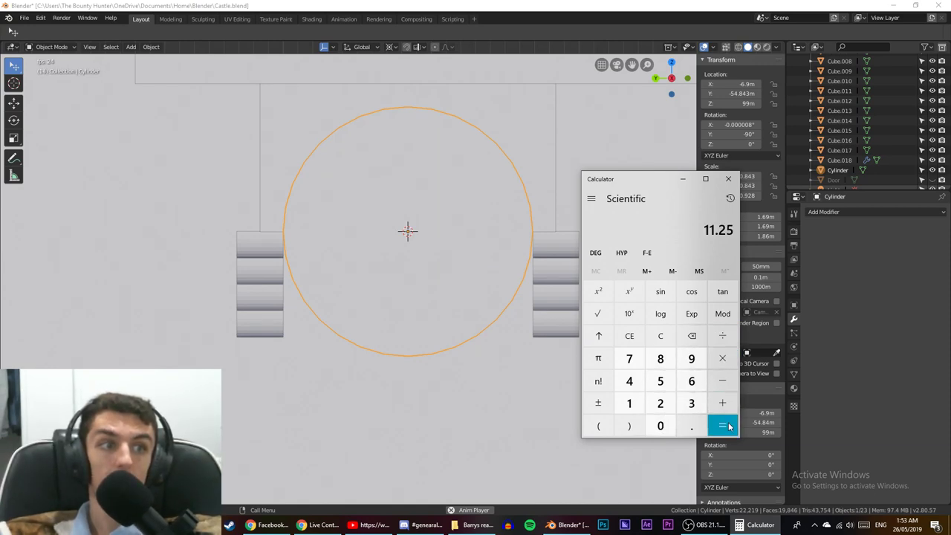
{"action": "left_click", "coordinate": [728, 347]}
{"action": "left_click", "coordinate": [660, 402]}
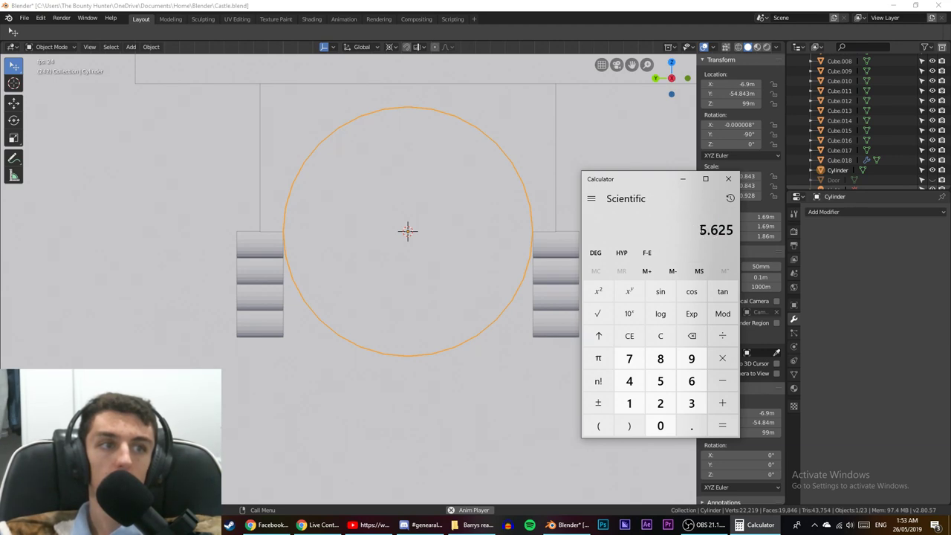
{"action": "left_click_drag", "start_coordinate": [700, 231], "coordinate": [736, 231]}
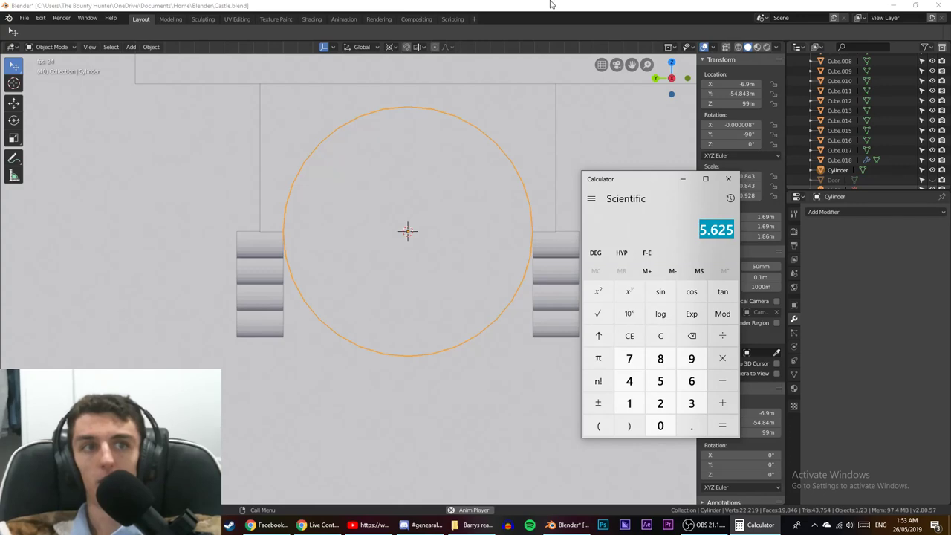
Repeat the angle calculation in Calculator, dividing 90 by 8 and halving the result.
{"action": "left_click", "coordinate": [692, 359]}
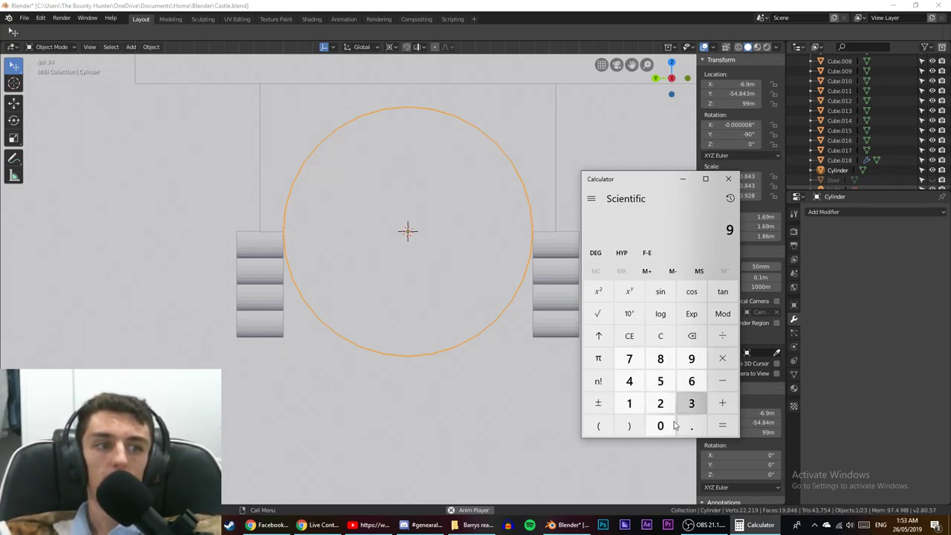
{"action": "left_click", "coordinate": [665, 426]}
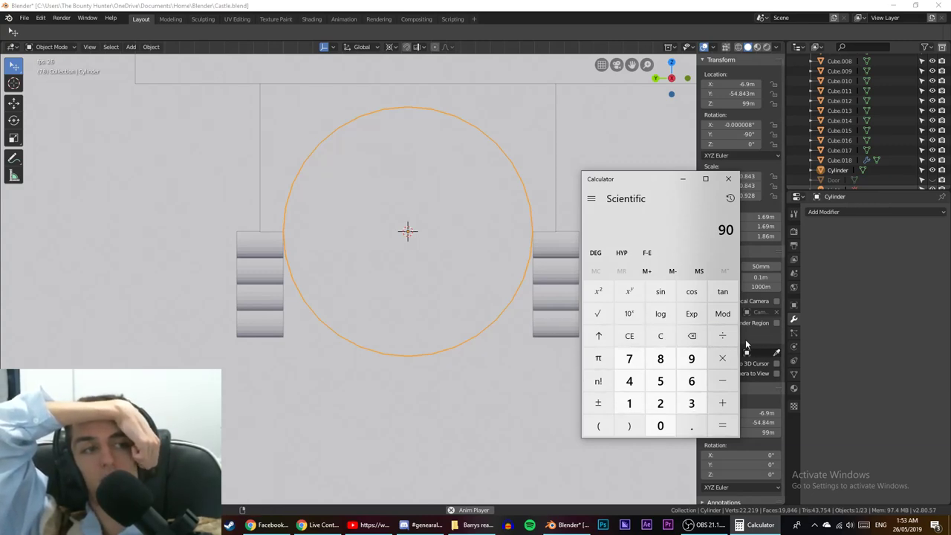
{"action": "left_click", "coordinate": [723, 336]}
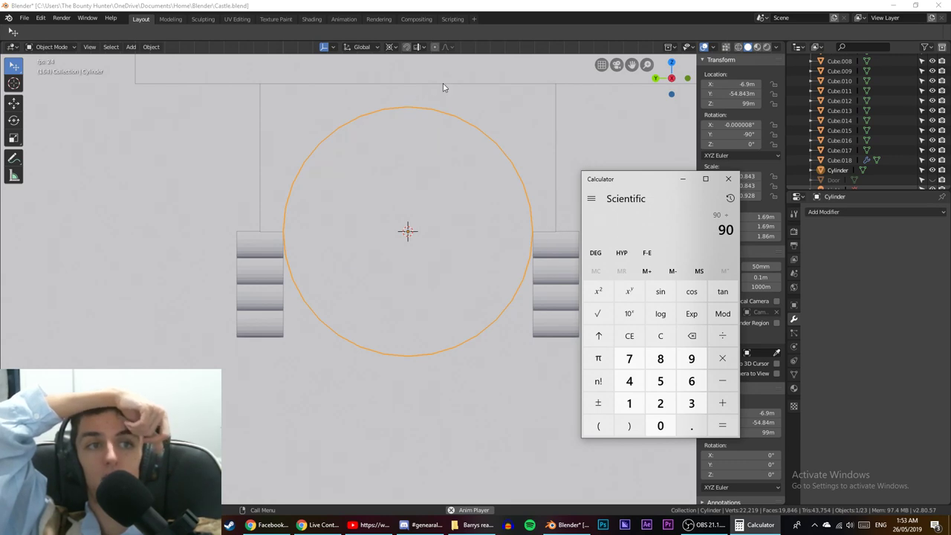
{"action": "left_click", "coordinate": [660, 358]}
{"action": "left_click", "coordinate": [721, 424]}
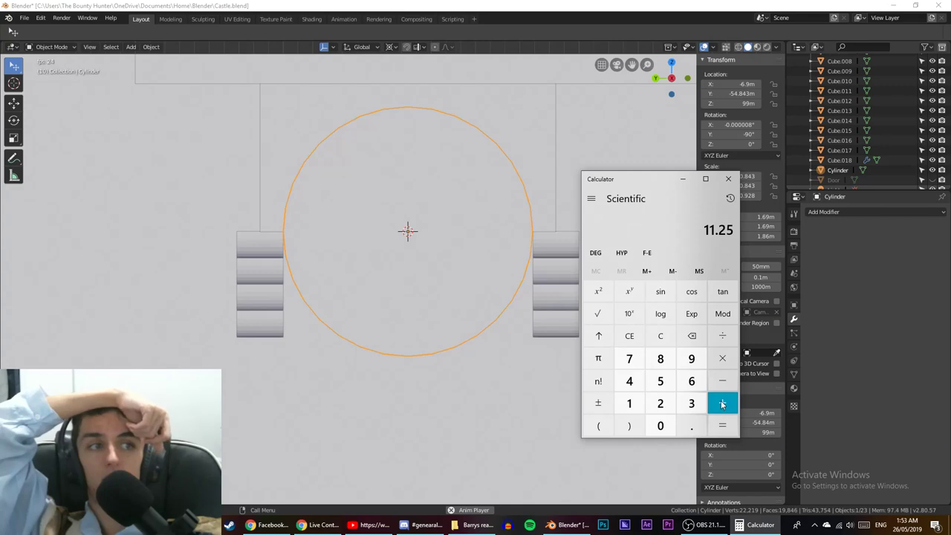
{"action": "left_click", "coordinate": [723, 404]}
{"action": "left_click", "coordinate": [660, 404]}
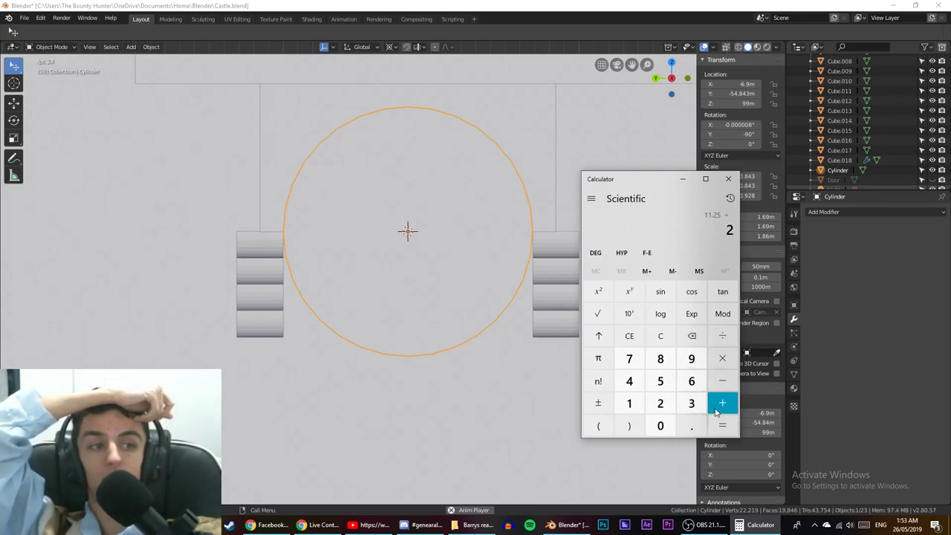
{"action": "left_click", "coordinate": [722, 425]}
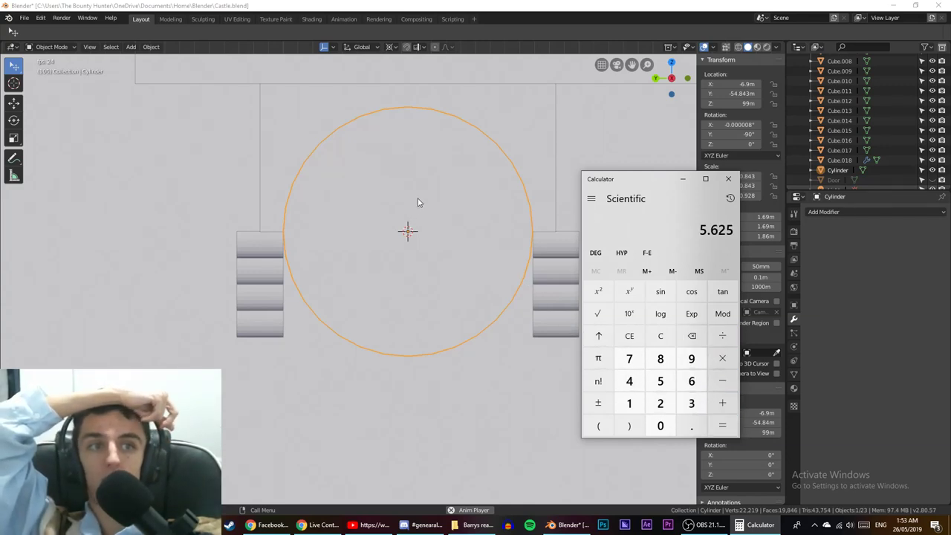
Return to Blender and rotate the cylinder by 5.625° around its axis.
{"action": "left_click", "coordinate": [527, 203]}
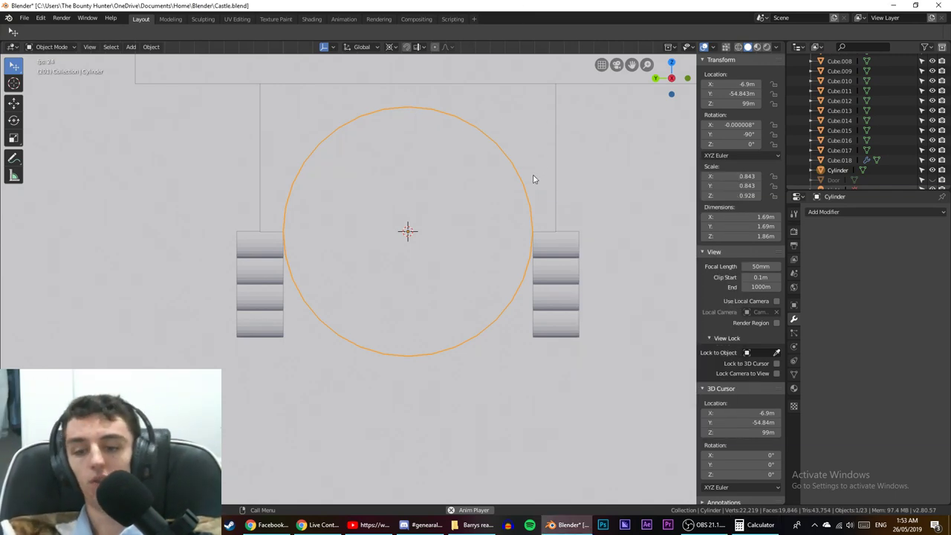
{"action": "key", "text": "r"}
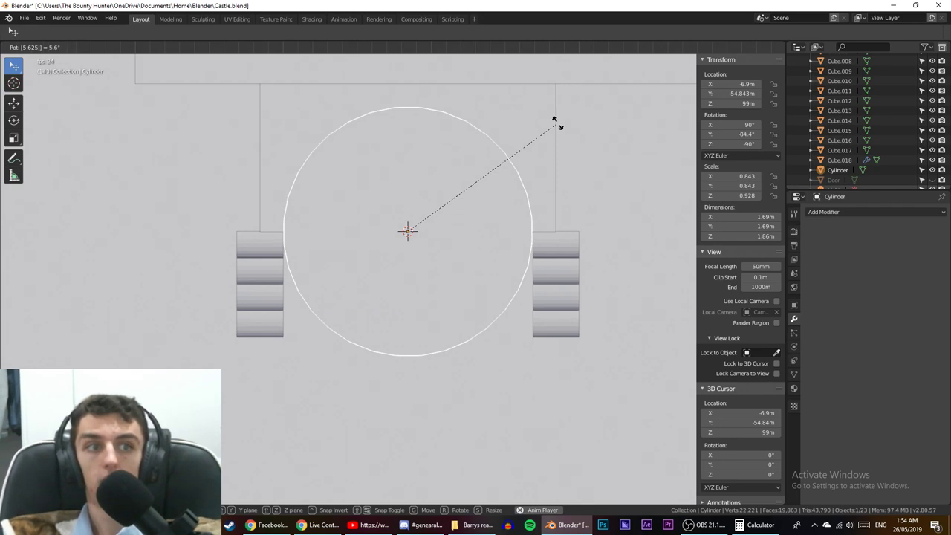
{"action": "key", "text": "Return"}
Scale the cylinder up slightly to about 0.847 in X and Y so its flat facet meets the top corbel's corner.
{"action": "scroll", "coordinate": [238, 260], "scroll_direction": "up", "scroll_amount": 5}
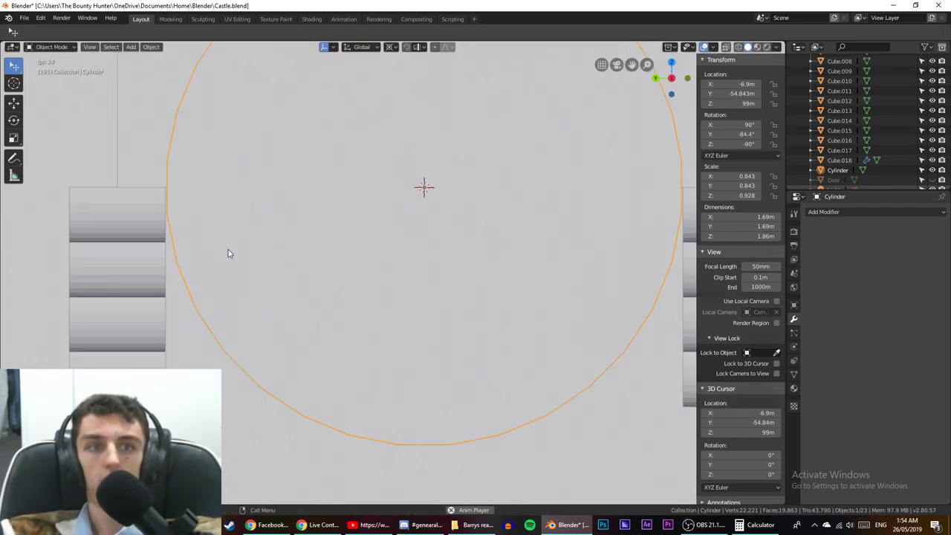
{"action": "middle_click_drag", "start_coordinate": [250, 278], "coordinate": [402, 314], "text": "shift"}
{"action": "scroll", "coordinate": [274, 276], "scroll_direction": "up", "scroll_amount": 4}
{"action": "middle_click_drag", "start_coordinate": [342, 304], "coordinate": [486, 351], "text": "shift"}
{"action": "scroll", "coordinate": [379, 304], "scroll_direction": "up", "scroll_amount": 3}
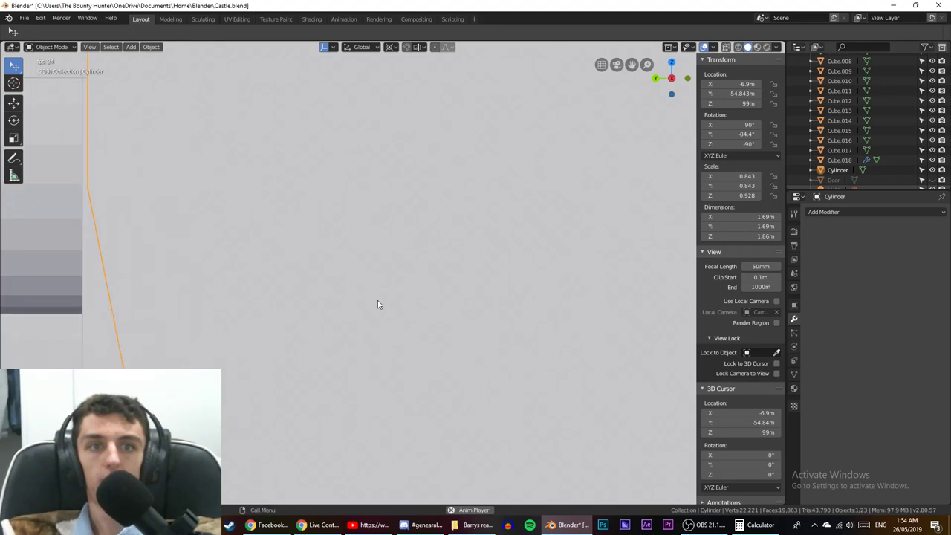
{"action": "scroll", "coordinate": [377, 305], "scroll_direction": "down", "scroll_amount": 2}
{"action": "scroll", "coordinate": [377, 304], "scroll_direction": "up", "scroll_amount": 5}
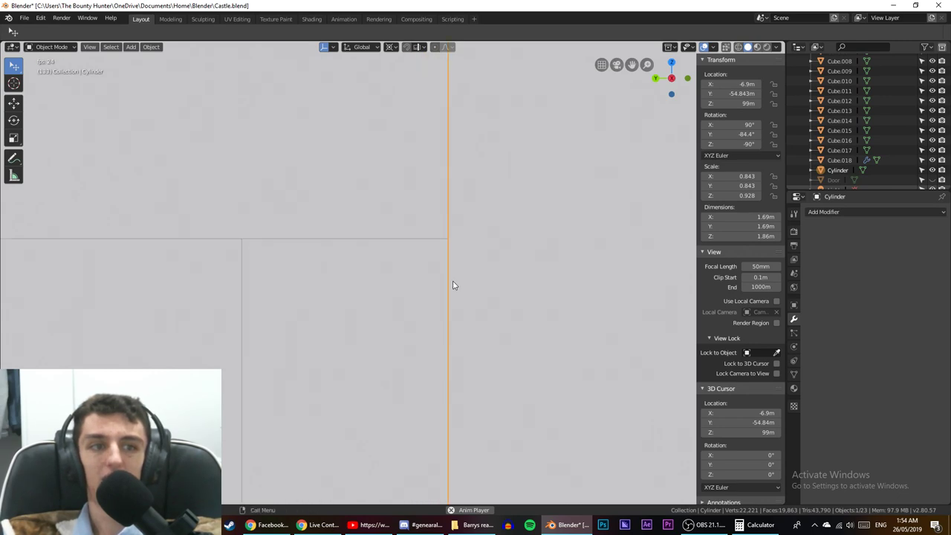
{"action": "key", "text": "s"}
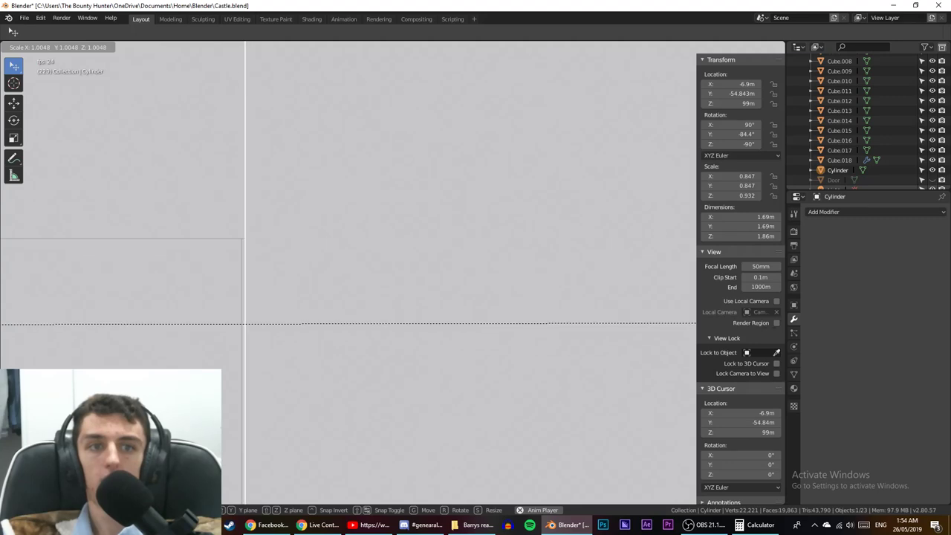
{"action": "left_click", "coordinate": [745, 321]}
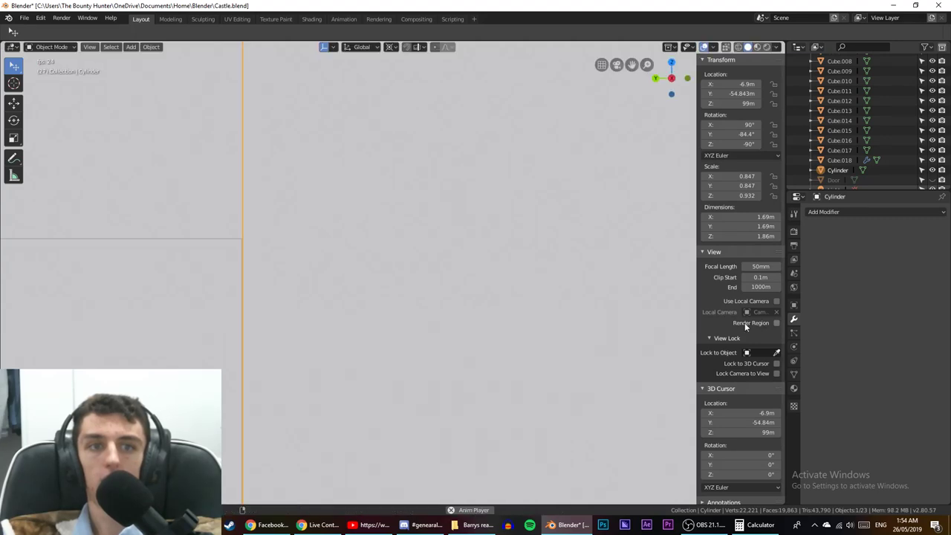
Hide the cylinder and examine how the cut arch meets the corbels on both sides.
{"action": "scroll", "coordinate": [486, 240], "scroll_direction": "down", "scroll_amount": 20}
{"action": "middle_click_drag", "start_coordinate": [480, 283], "coordinate": [188, 280], "text": "shift"}
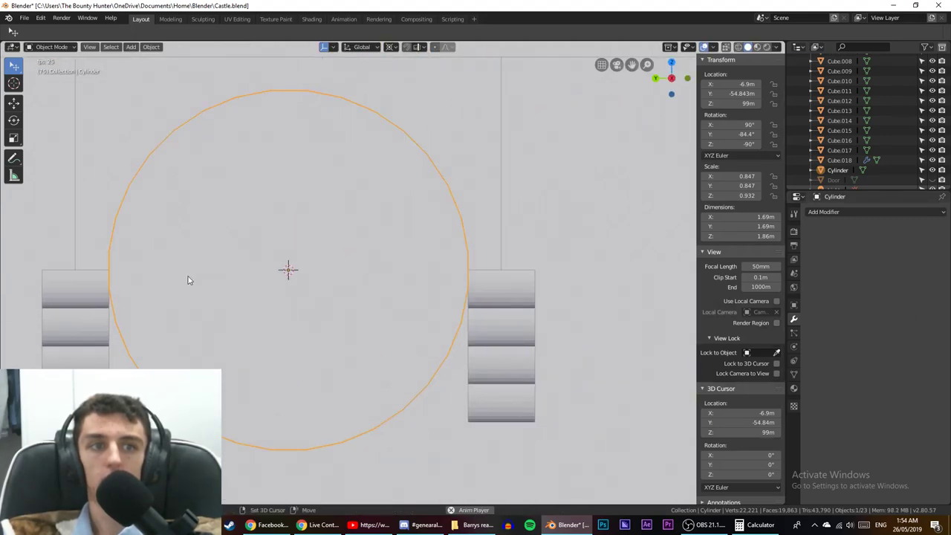
{"action": "scroll", "coordinate": [189, 280], "scroll_direction": "down", "scroll_amount": 5}
{"action": "middle_click_drag", "start_coordinate": [200, 239], "coordinate": [225, 238], "text": "shift"}
{"action": "middle_click_drag", "start_coordinate": [522, 286], "coordinate": [523, 226]}
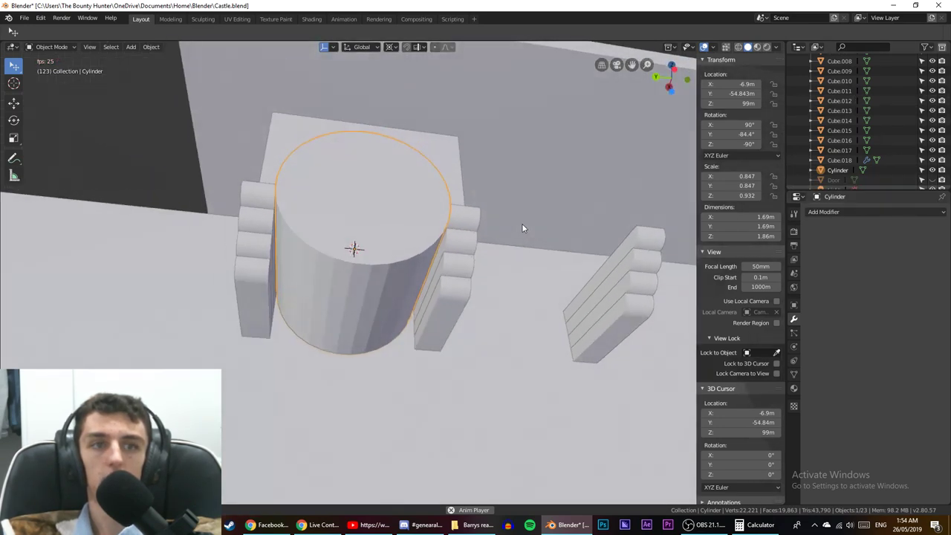
{"action": "left_click", "coordinate": [933, 170]}
{"action": "middle_click_drag", "start_coordinate": [550, 159], "coordinate": [420, 211]}
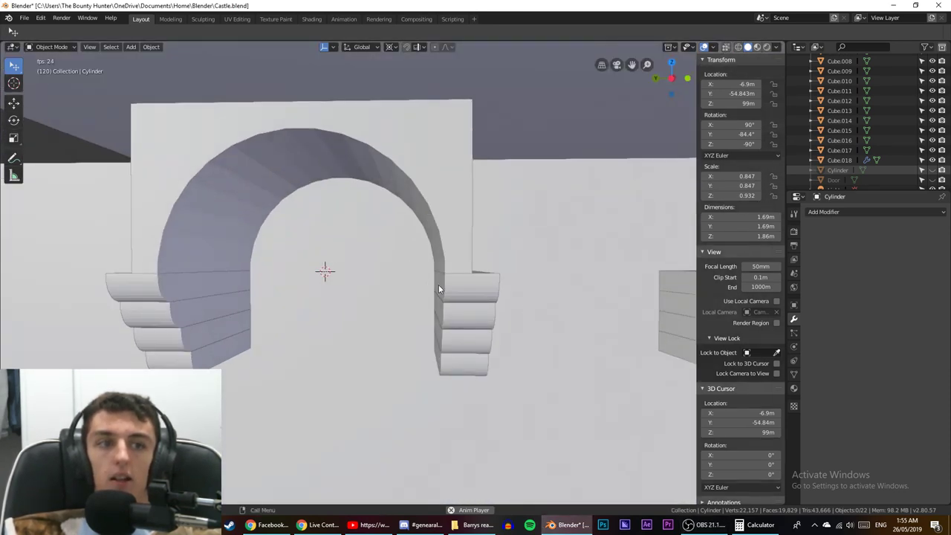
Try duplicating the arch block and moving the copy along the wall, and delete the copy.
{"action": "left_click", "coordinate": [437, 203]}
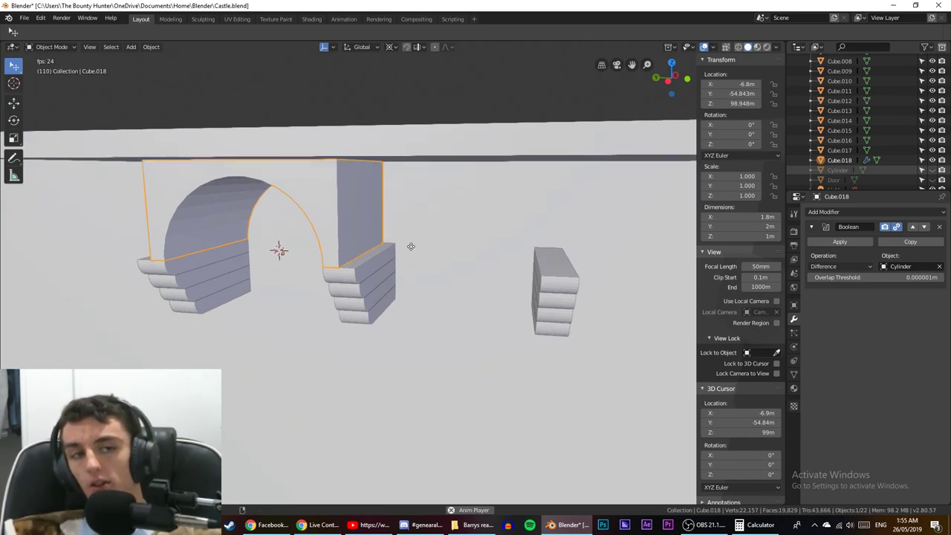
{"action": "key", "text": "shift+d"}
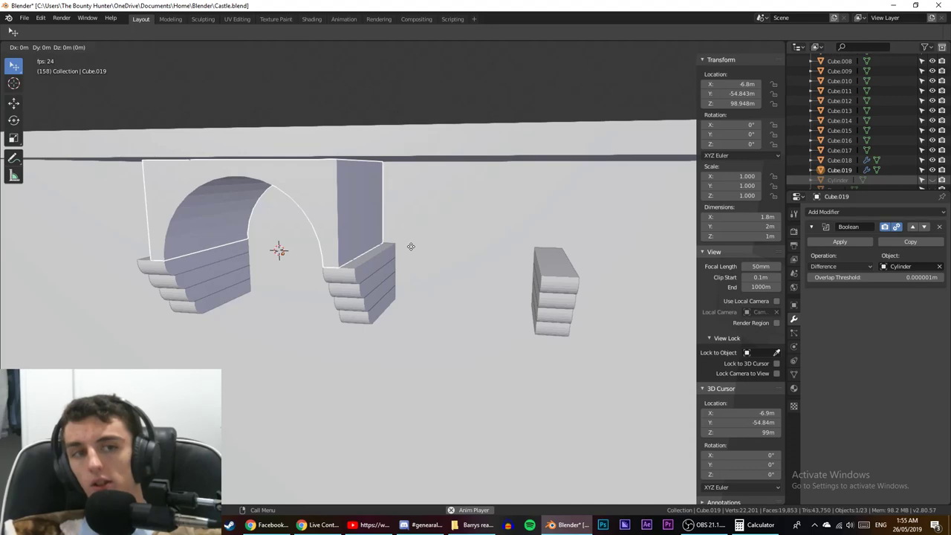
{"action": "right_click", "coordinate": [412, 249]}
{"action": "key", "text": "g"}
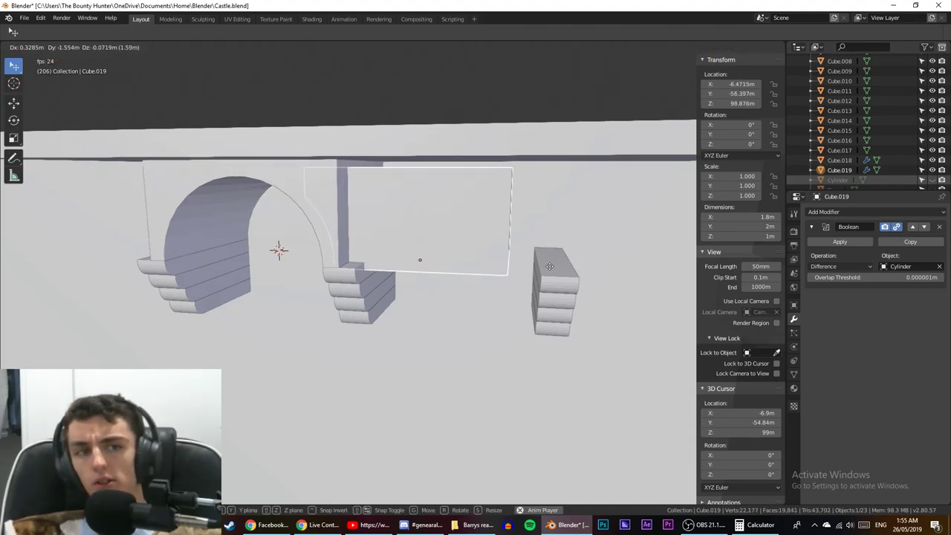
{"action": "right_click", "coordinate": [498, 274]}
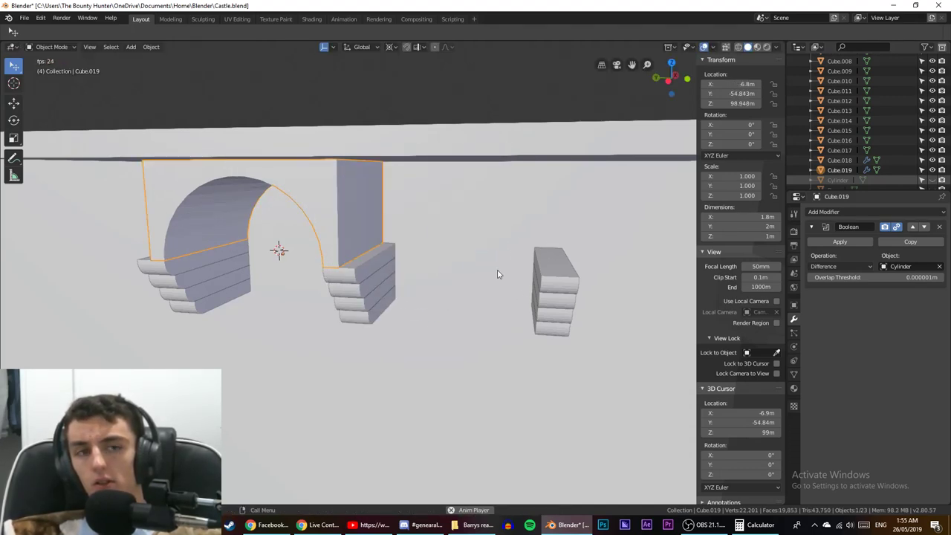
{"action": "key", "text": "x"}
{"action": "left_click", "coordinate": [498, 270]}
Apply the Boolean modifier on the arch block.
{"action": "left_click", "coordinate": [351, 235]}
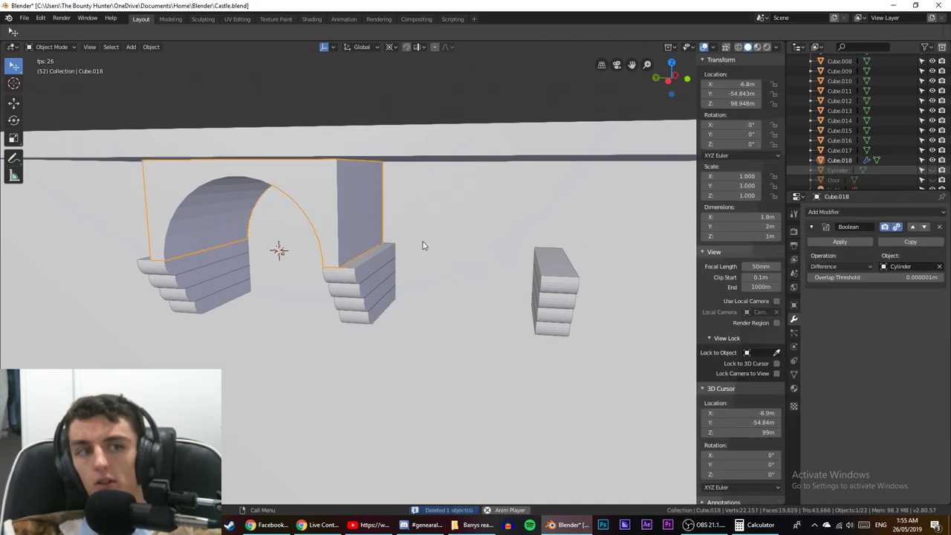
{"action": "left_click", "coordinate": [794, 318]}
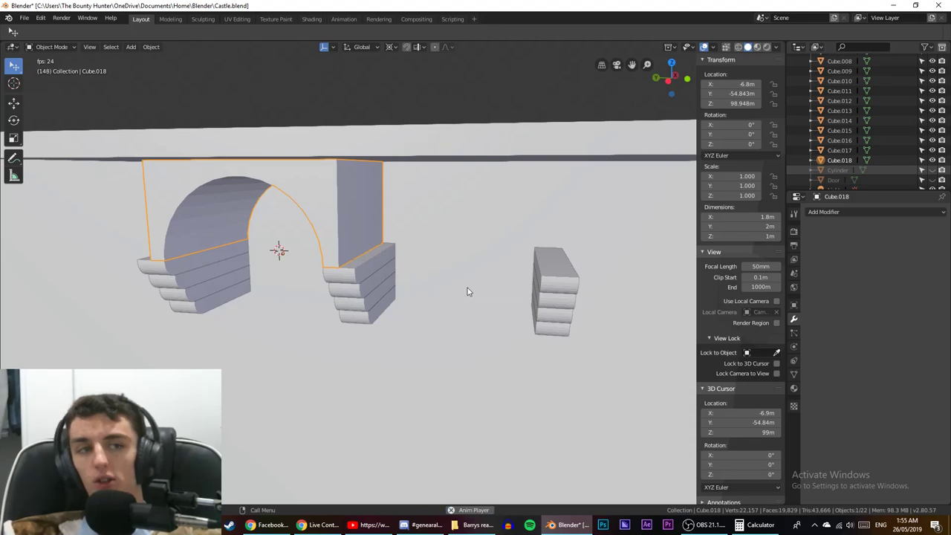
Check which parts of the overhang the objects Cube.001 to Cube.004 correspond to.
{"action": "scroll", "coordinate": [890, 170], "scroll_direction": "up", "scroll_amount": 5}
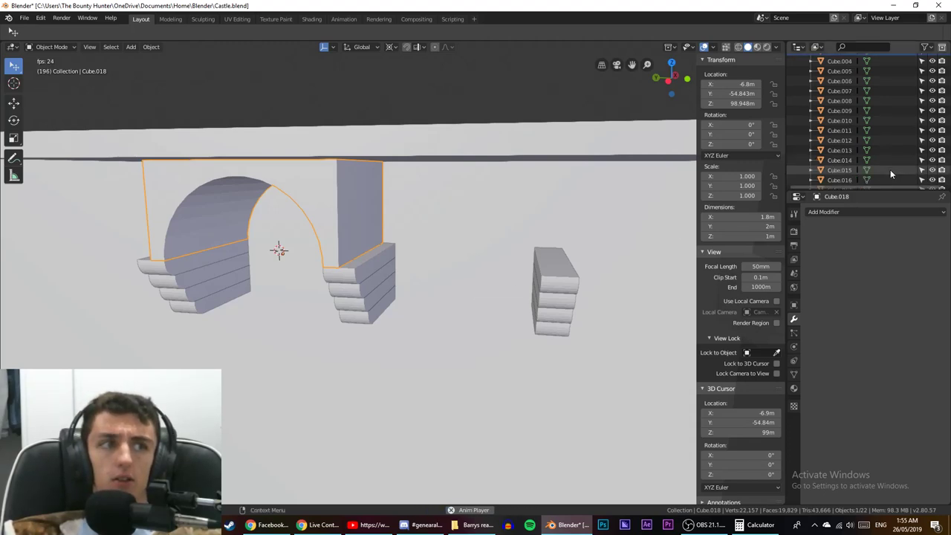
{"action": "left_click", "coordinate": [884, 103]}
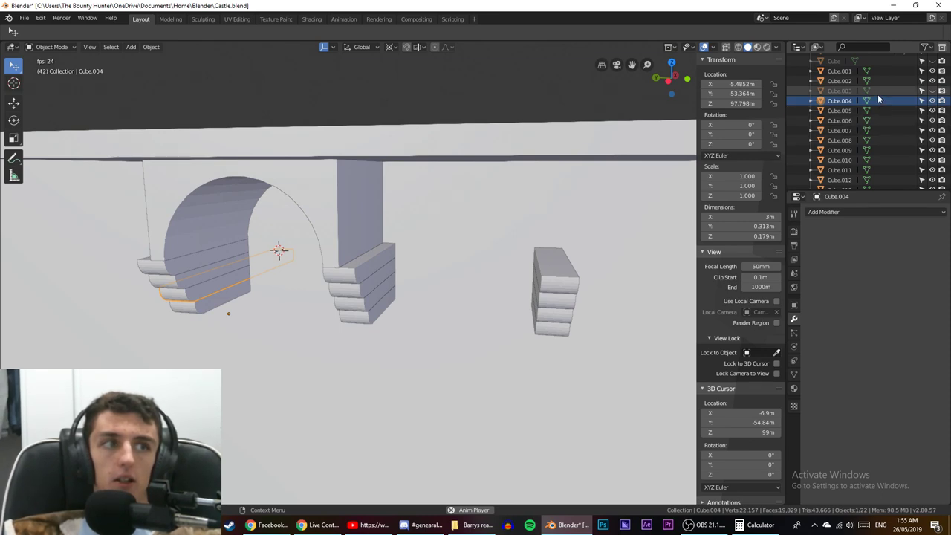
{"action": "left_click", "coordinate": [878, 91]}
{"action": "left_click", "coordinate": [871, 80]}
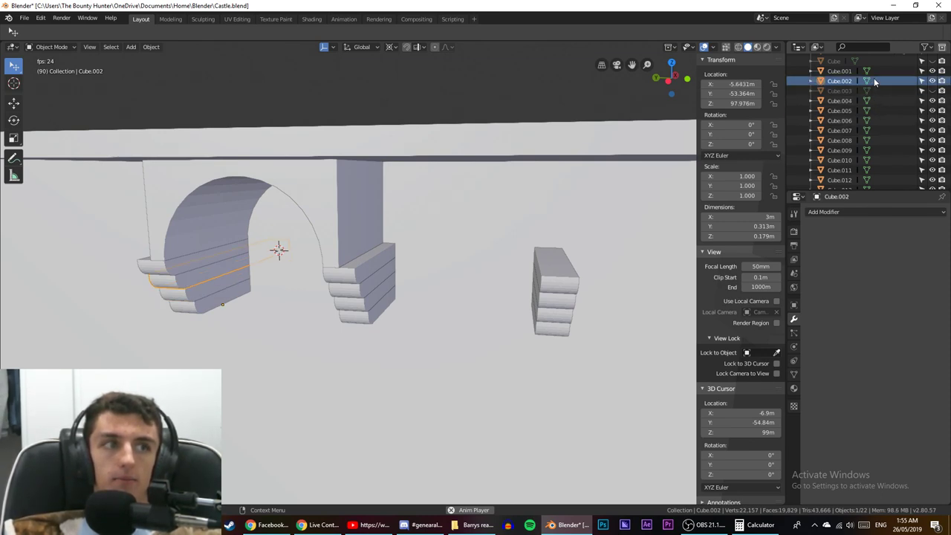
{"action": "left_click", "coordinate": [874, 70]}
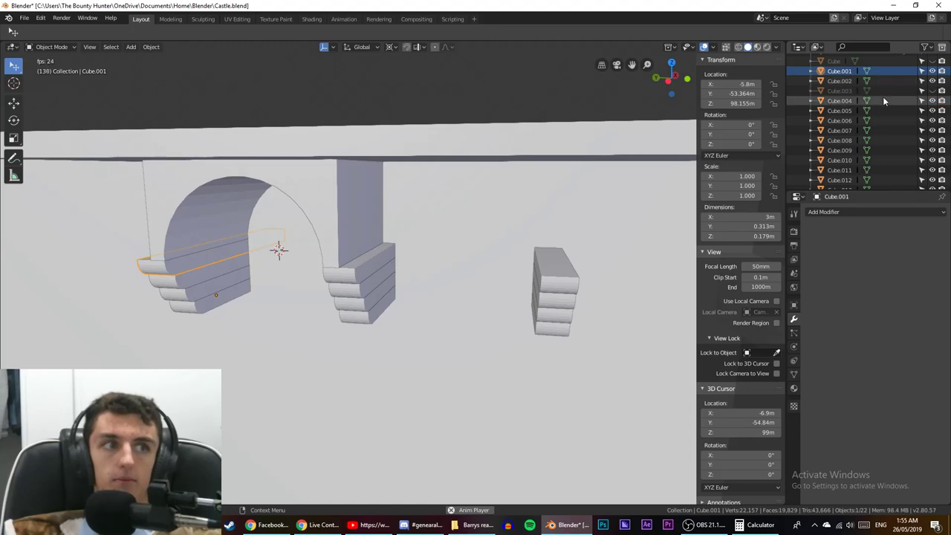
{"action": "left_click", "coordinate": [884, 91]}
{"action": "scroll", "coordinate": [662, 179], "scroll_direction": "down", "scroll_amount": 5}
{"action": "scroll", "coordinate": [661, 182], "scroll_direction": "up", "scroll_amount": 5}
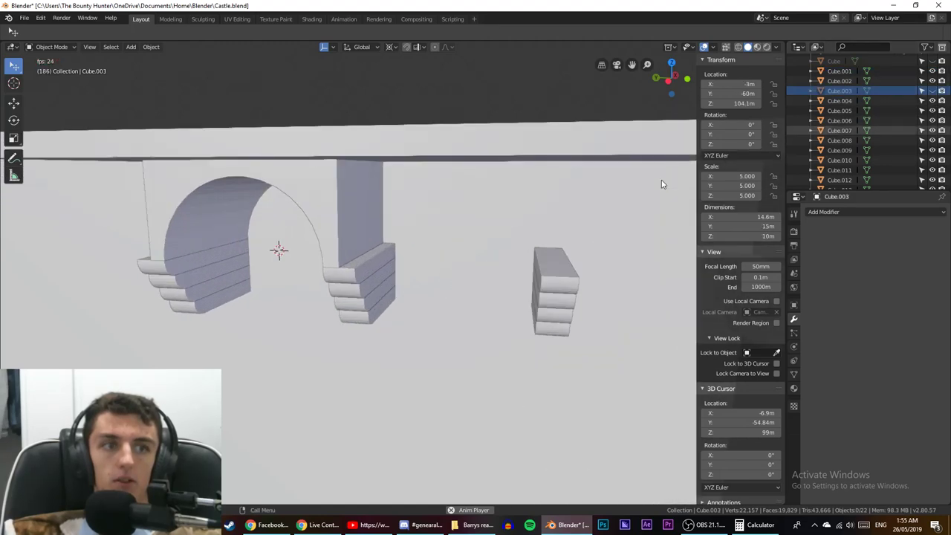
{"action": "left_click", "coordinate": [878, 80]}
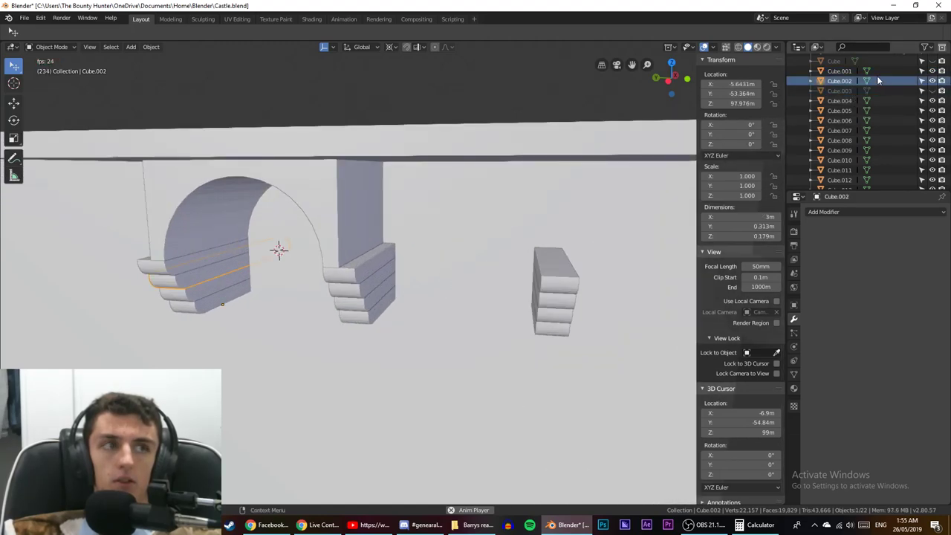
Select all the corbel pieces together with the arch block, Cube.001 to Cube.018, leaving out Cube.003.
{"action": "left_click", "coordinate": [877, 72]}
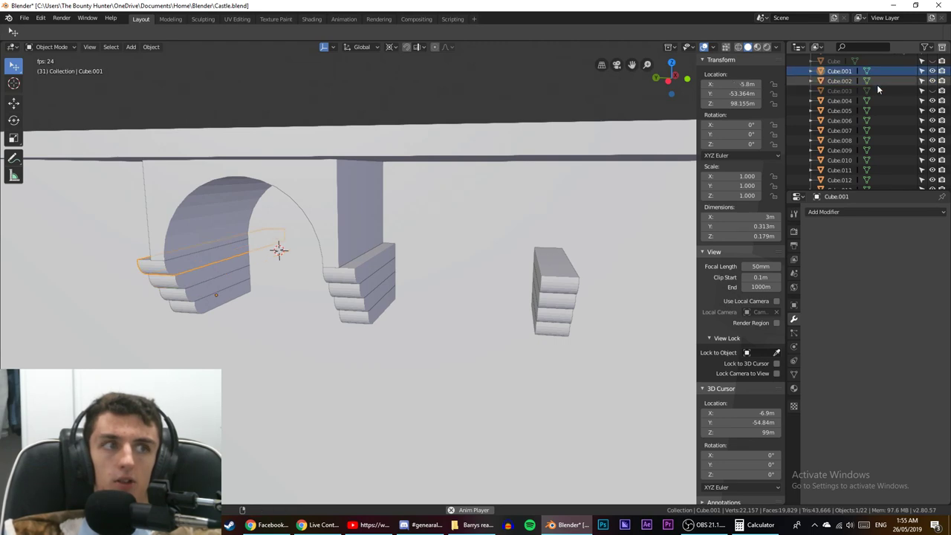
{"action": "left_click", "coordinate": [877, 83], "text": "shift"}
{"action": "left_click", "coordinate": [876, 101], "text": "shift"}
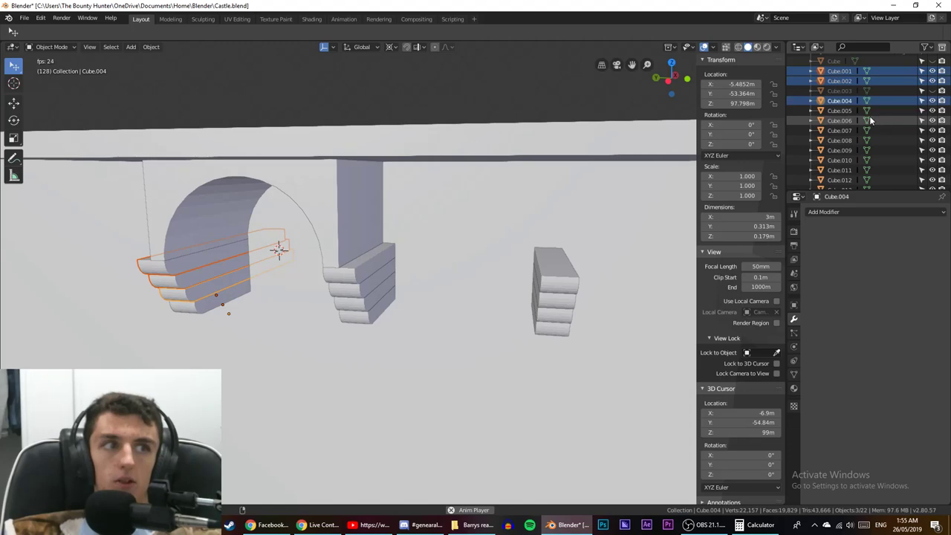
{"action": "left_click", "coordinate": [867, 110], "text": "shift"}
{"action": "left_click", "coordinate": [895, 120], "text": "shift"}
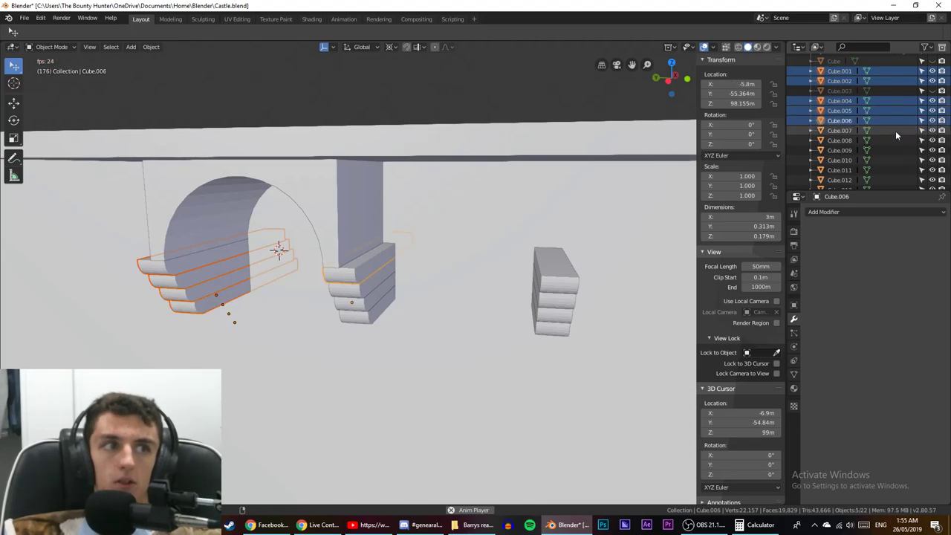
{"action": "left_click", "coordinate": [895, 131], "text": "shift"}
{"action": "left_click", "coordinate": [888, 140], "text": "shift"}
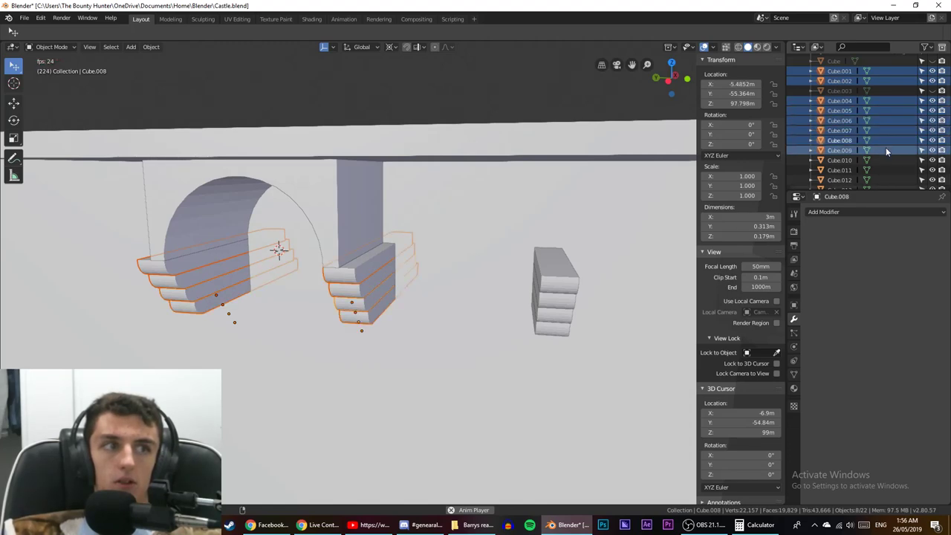
{"action": "left_click", "coordinate": [886, 150], "text": "shift"}
{"action": "left_click", "coordinate": [883, 160], "text": "shift"}
{"action": "scroll", "coordinate": [882, 164], "scroll_direction": "down", "scroll_amount": 3}
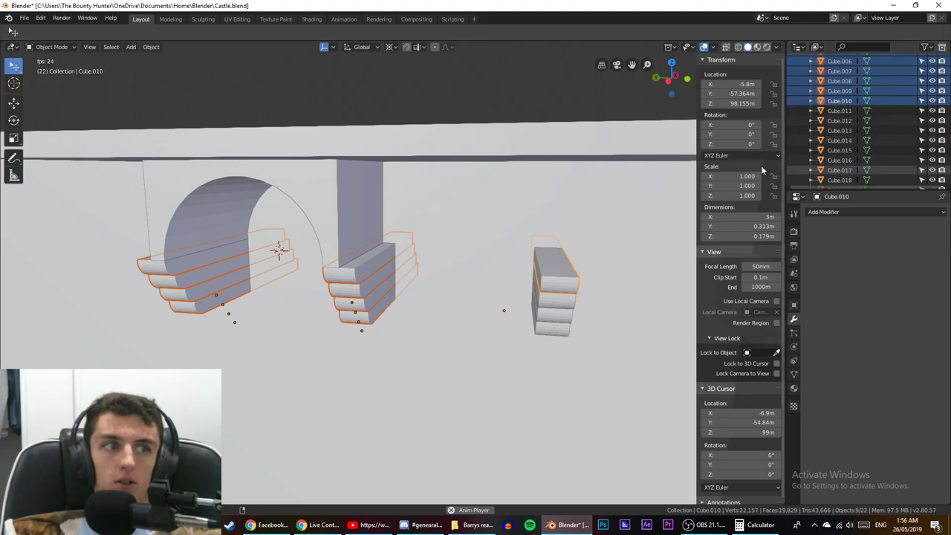
{"action": "scroll", "coordinate": [881, 119], "scroll_direction": "down", "scroll_amount": 2}
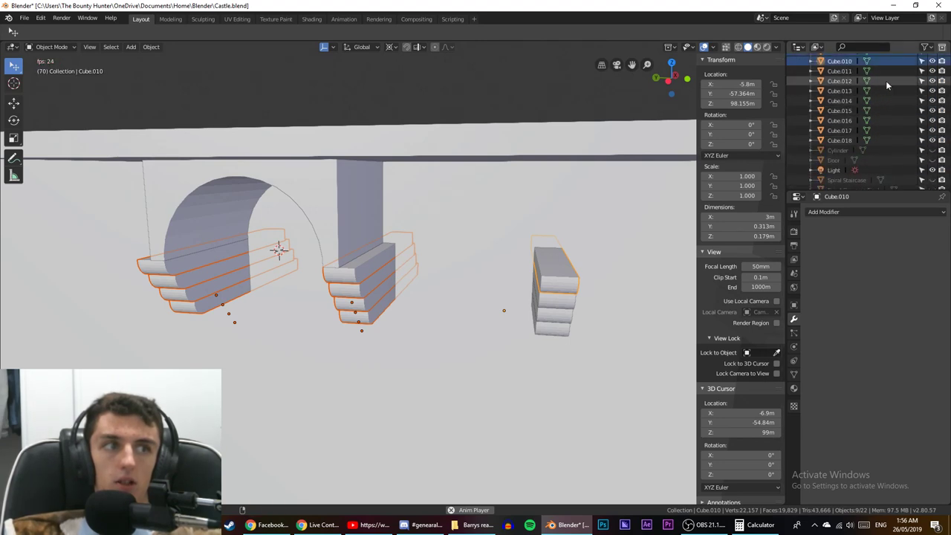
{"action": "left_click", "coordinate": [886, 72], "text": "shift"}
{"action": "left_click", "coordinate": [888, 80], "text": "shift"}
{"action": "left_click", "coordinate": [887, 90], "text": "shift"}
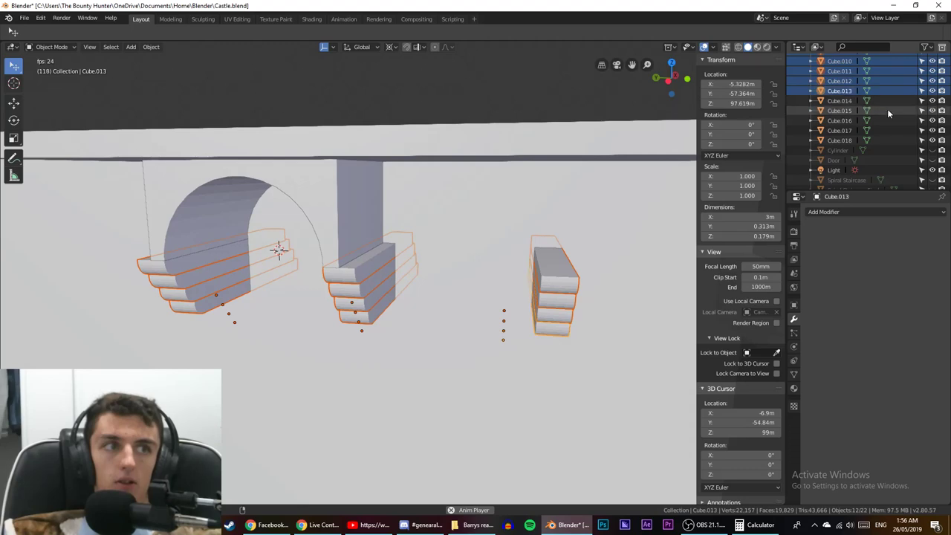
{"action": "left_click", "coordinate": [888, 110], "text": "shift"}
{"action": "left_click", "coordinate": [888, 103], "text": "shift"}
{"action": "key", "text": "KP_Decimal"}
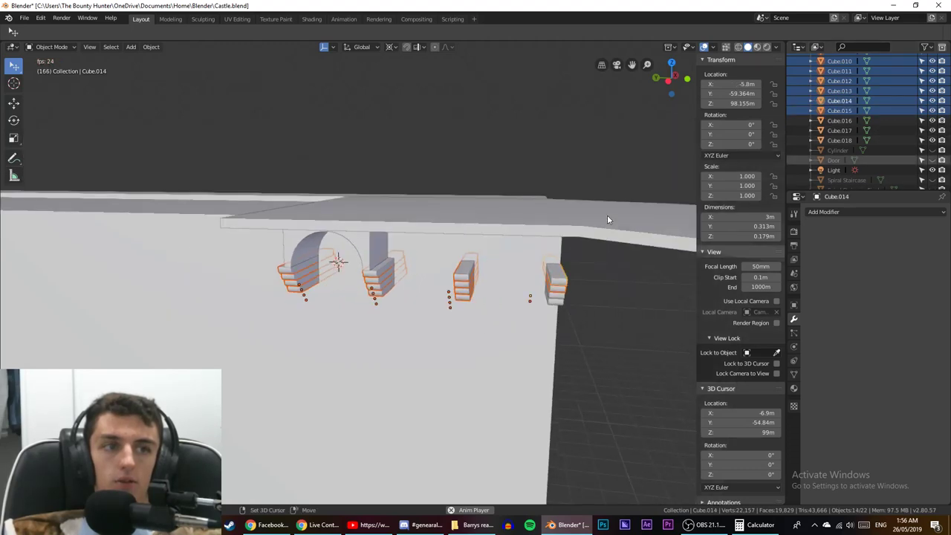
{"action": "left_click", "coordinate": [887, 119], "text": "shift"}
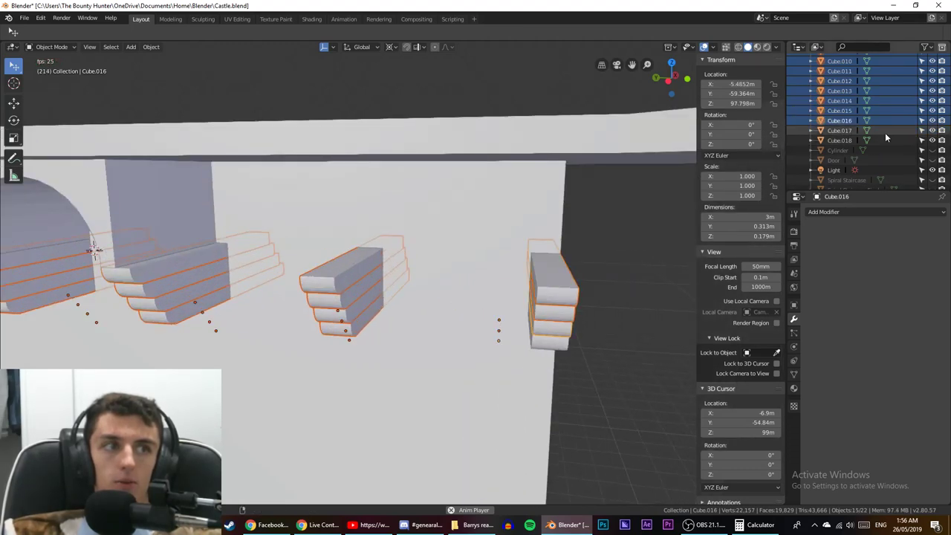
{"action": "left_click", "coordinate": [885, 132], "text": "shift"}
{"action": "left_click", "coordinate": [883, 140], "text": "shift"}
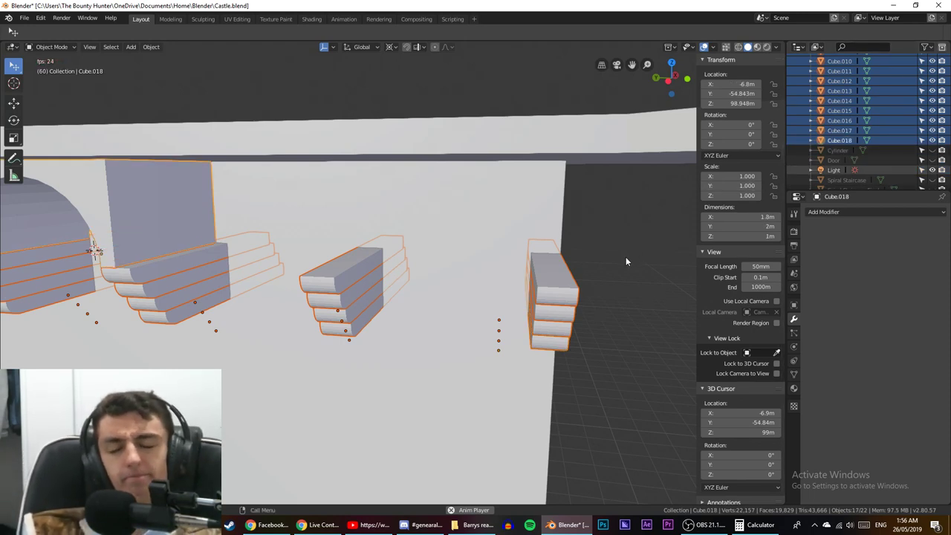
Duplicate the arch block and move the copy -2 m along Y so it spans the next pair of corbels.
{"action": "scroll", "coordinate": [346, 254], "scroll_direction": "up", "scroll_amount": 3}
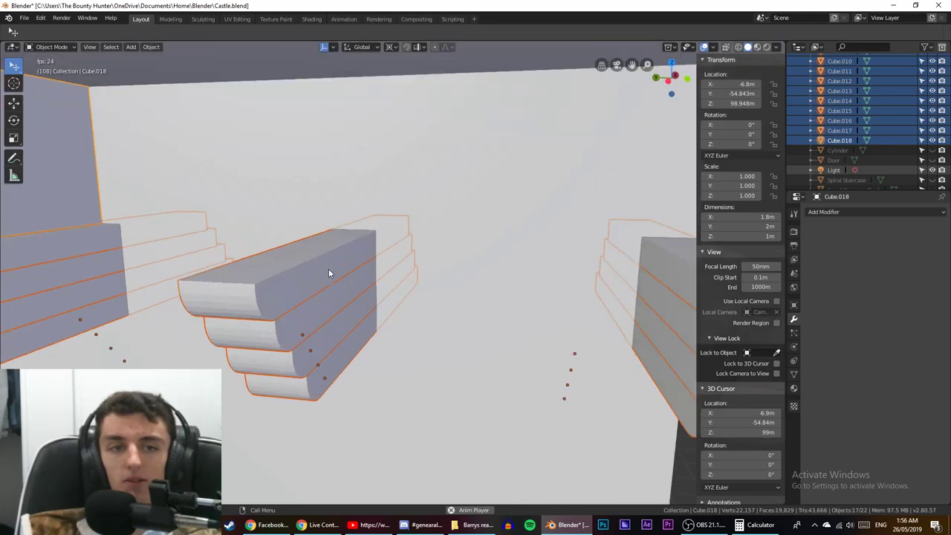
{"action": "middle_click_drag", "start_coordinate": [301, 288], "coordinate": [771, 323], "text": "shift"}
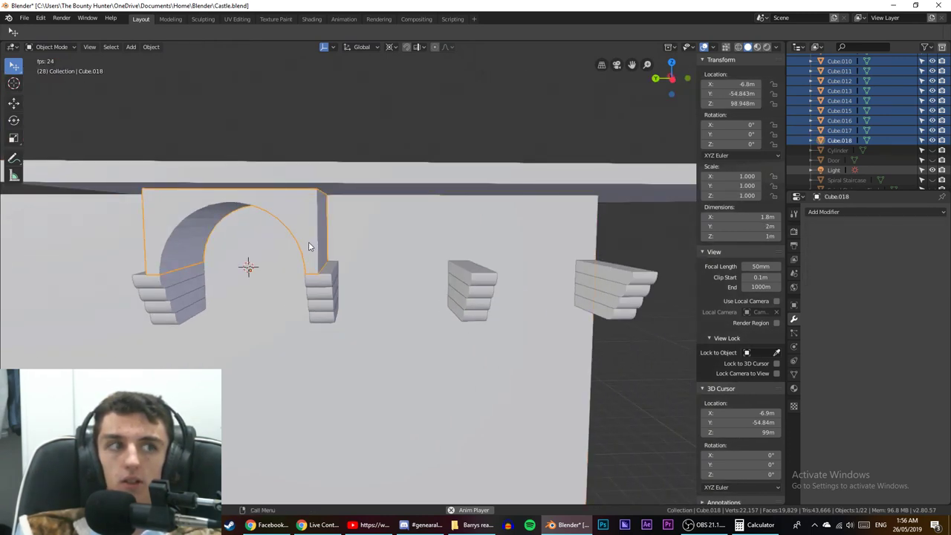
{"action": "left_click", "coordinate": [847, 160]}
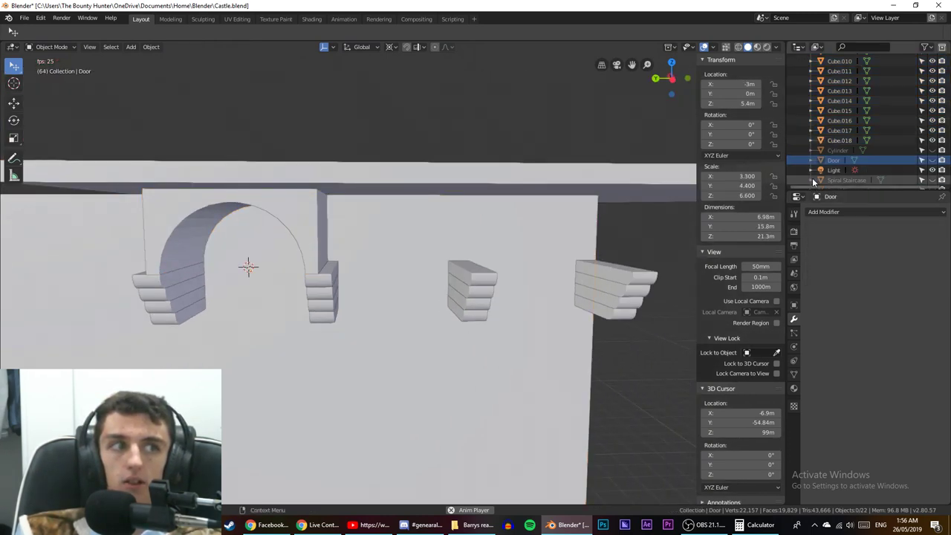
{"action": "left_click", "coordinate": [872, 140]}
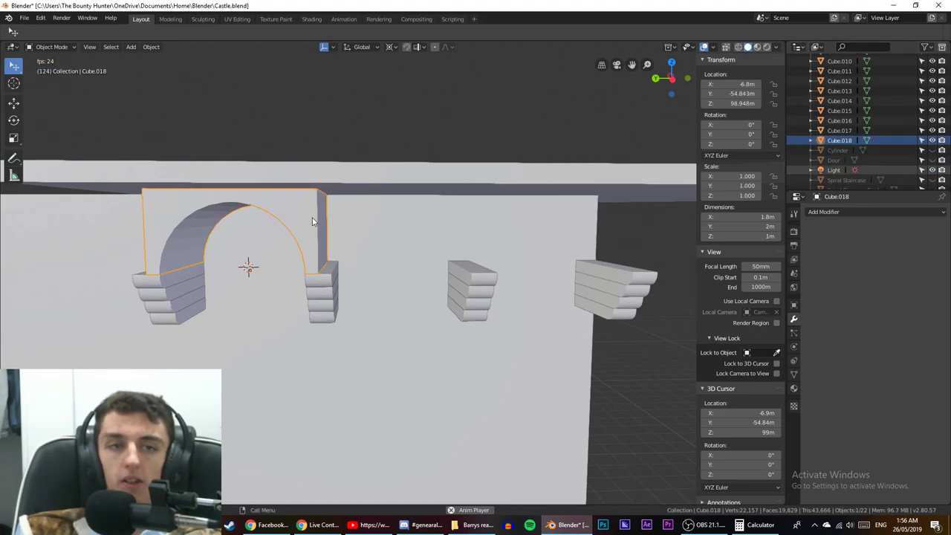
{"action": "key", "text": "shift+d"}
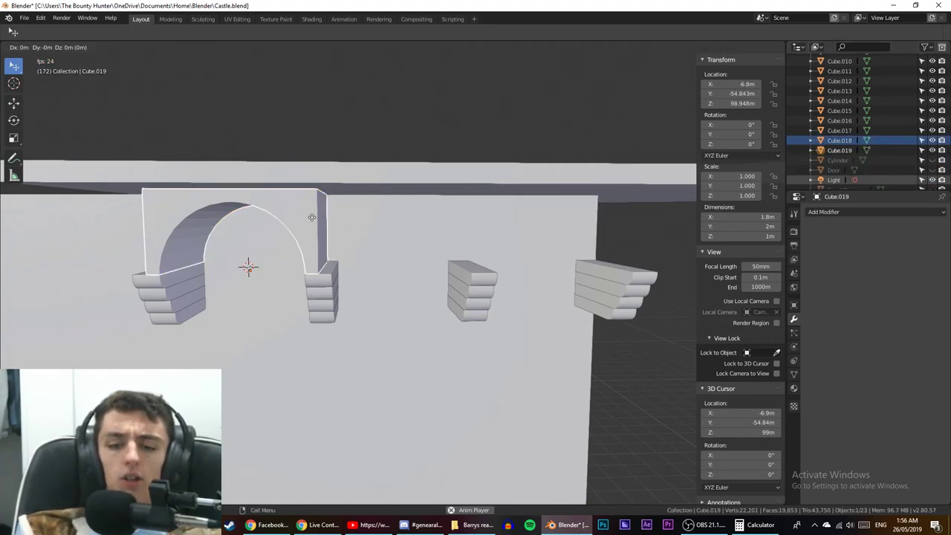
{"action": "key", "text": "y"}
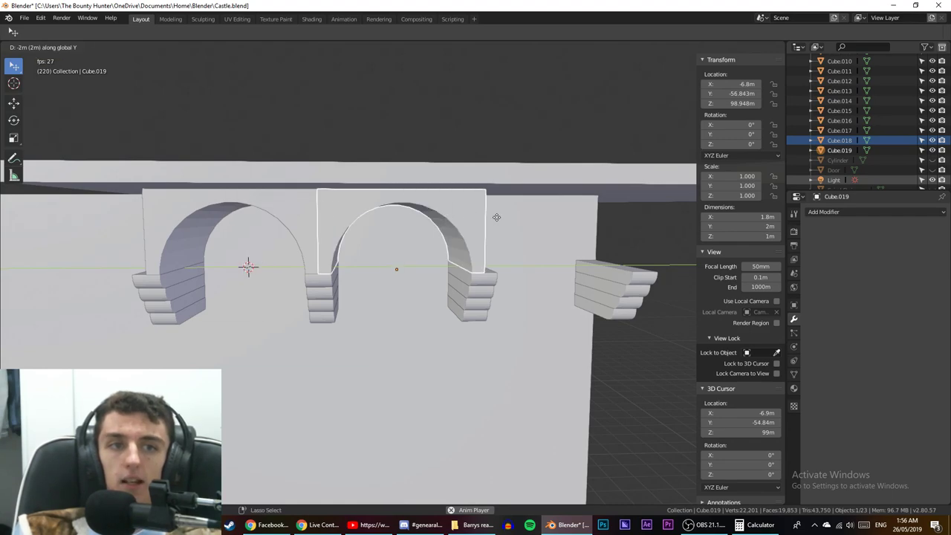
{"action": "left_click", "coordinate": [497, 216]}
{"action": "middle_click_drag", "start_coordinate": [496, 216], "coordinate": [330, 245]}
{"action": "left_click", "coordinate": [566, 441]}
{"action": "left_click", "coordinate": [330, 244]}
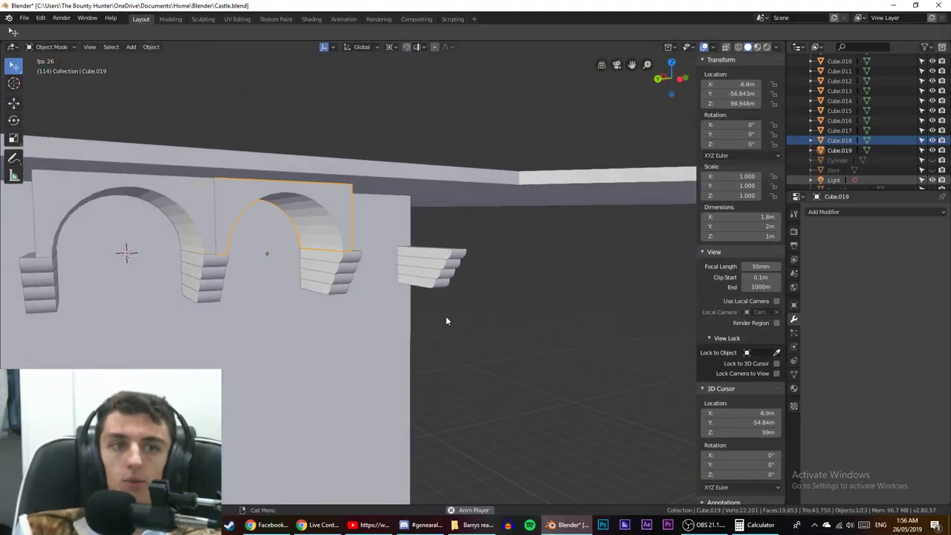
Duplicate the second arch block and move the copy -2 m along Y onto the last pair of corbels.
{"action": "key", "text": "shift+d"}
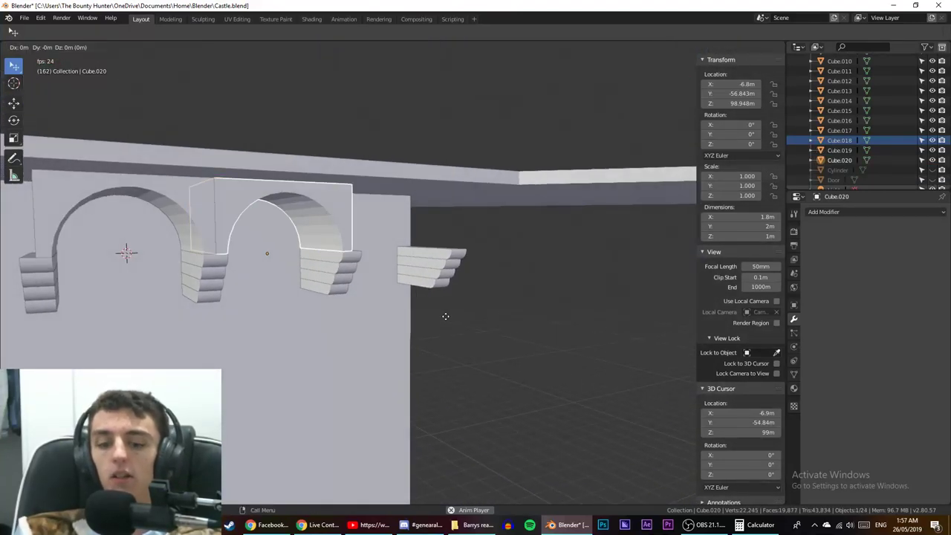
{"action": "key", "text": "y"}
{"action": "left_click", "coordinate": [580, 303]}
{"action": "middle_click_drag", "start_coordinate": [579, 303], "coordinate": [611, 404]}
{"action": "left_click", "coordinate": [595, 407]}
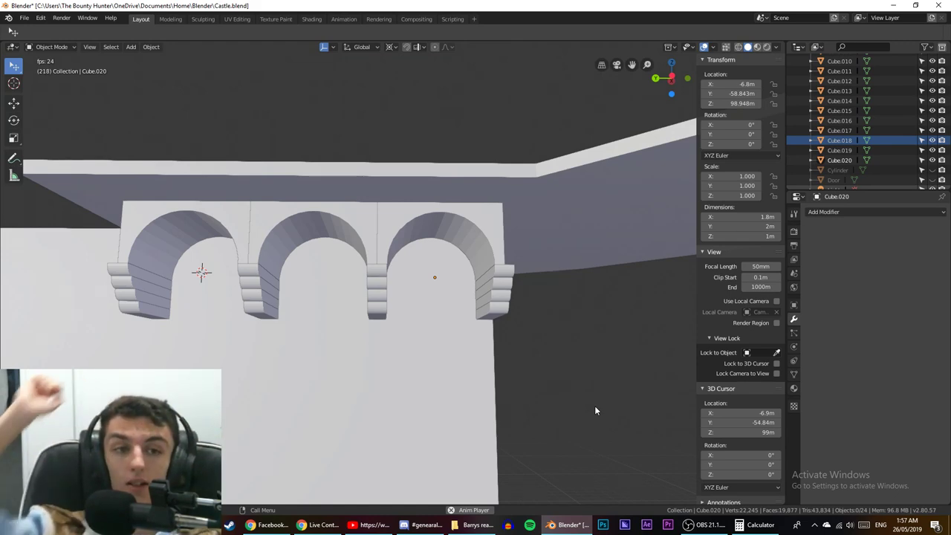
Select the first arch block and examine how its outer end sits on the end corbel, straight-on and at an angle.
{"action": "left_click", "coordinate": [227, 224]}
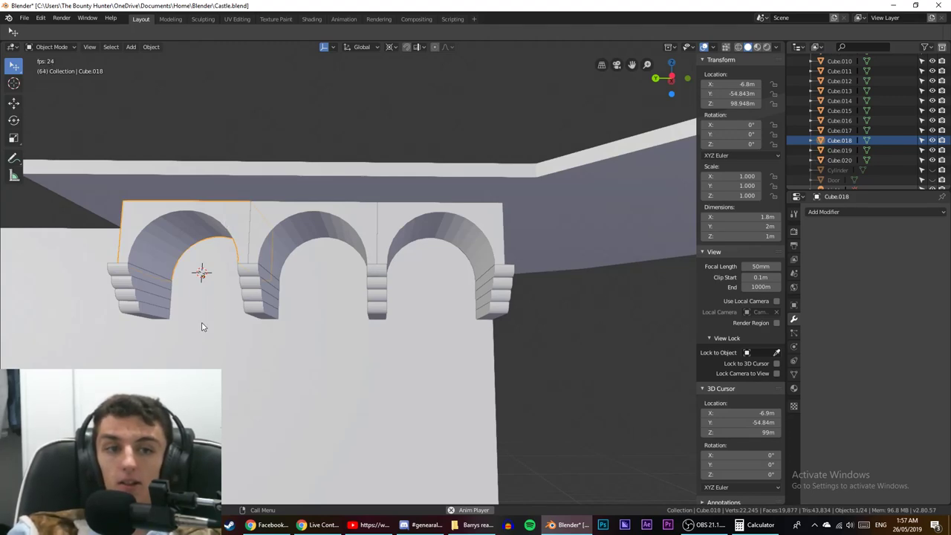
{"action": "middle_click_drag", "start_coordinate": [219, 334], "coordinate": [231, 337]}
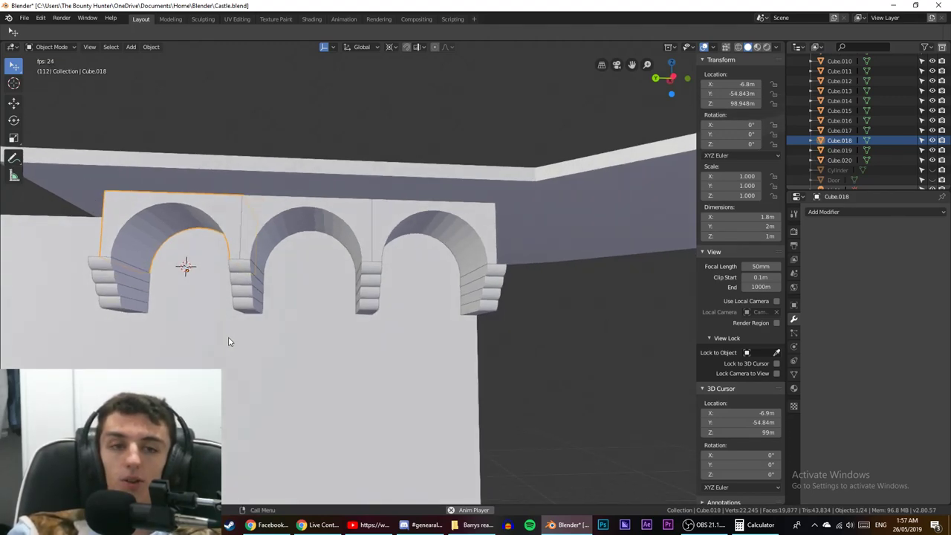
{"action": "key", "text": "KP_7"}
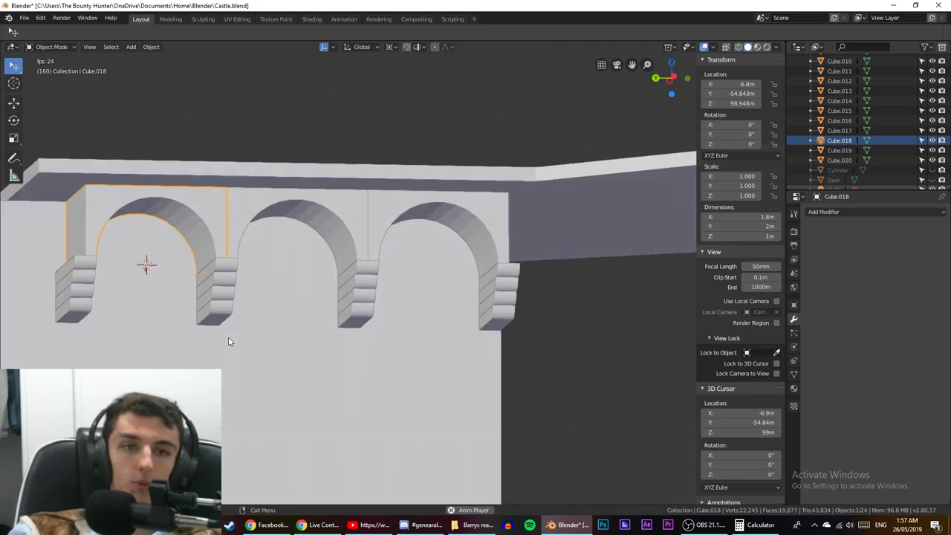
{"action": "key", "text": "KP_1"}
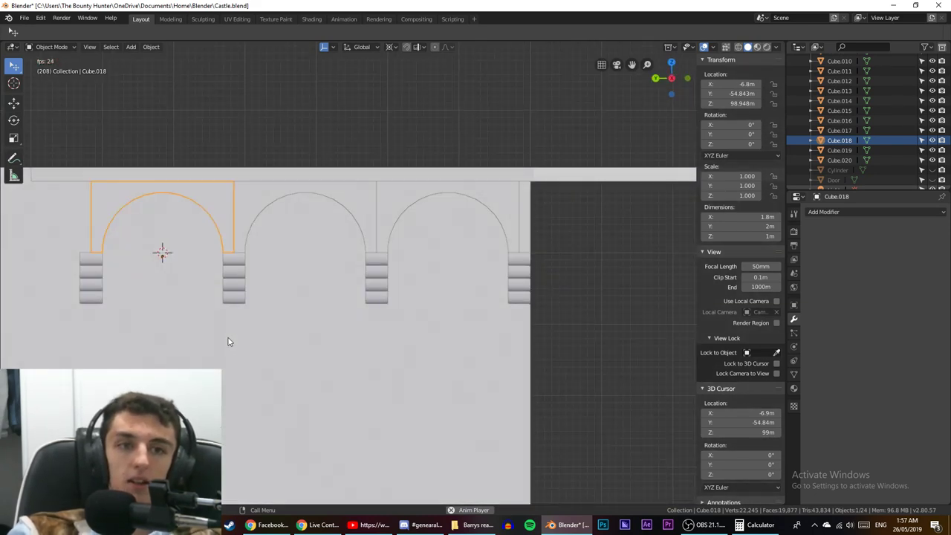
{"action": "middle_click_drag", "start_coordinate": [232, 324], "coordinate": [399, 352], "text": "shift"}
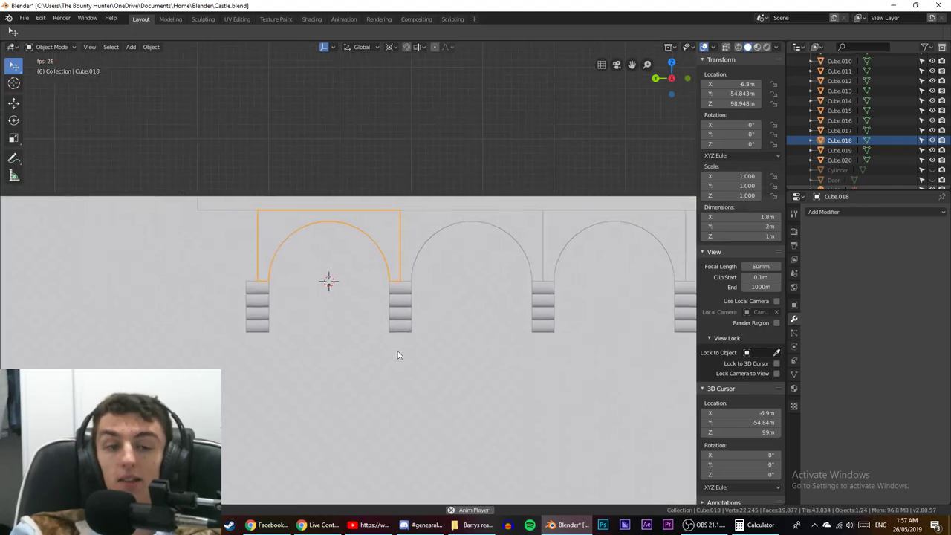
{"action": "middle_click_drag", "start_coordinate": [339, 375], "coordinate": [387, 350]}
{"action": "scroll", "coordinate": [279, 272], "scroll_direction": "down", "scroll_amount": 1}
{"action": "scroll", "coordinate": [276, 269], "scroll_direction": "up", "scroll_amount": 1}
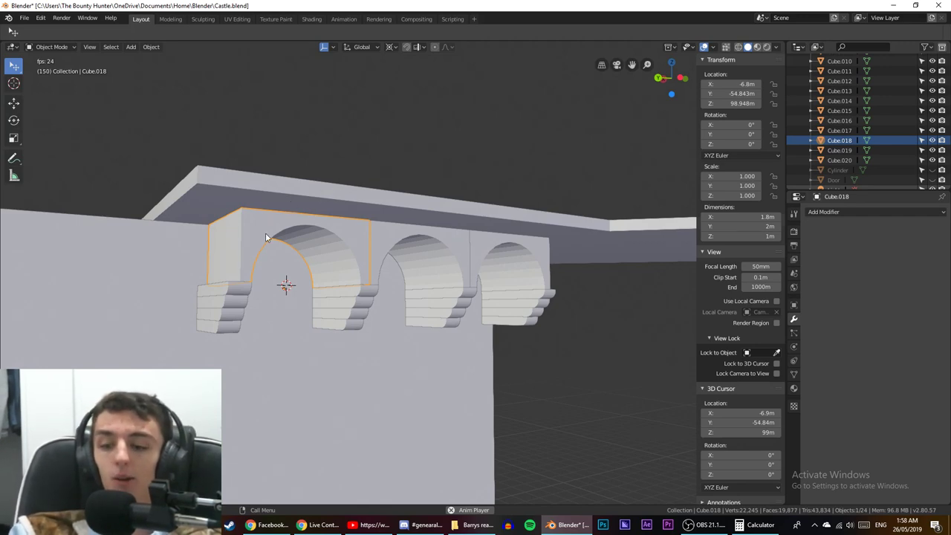
Move the first arch block's outer end face 0.2 m outward along Y, towards the end corbel's outer edge.
{"action": "key", "text": "Tab"}
{"action": "left_click", "coordinate": [209, 237]}
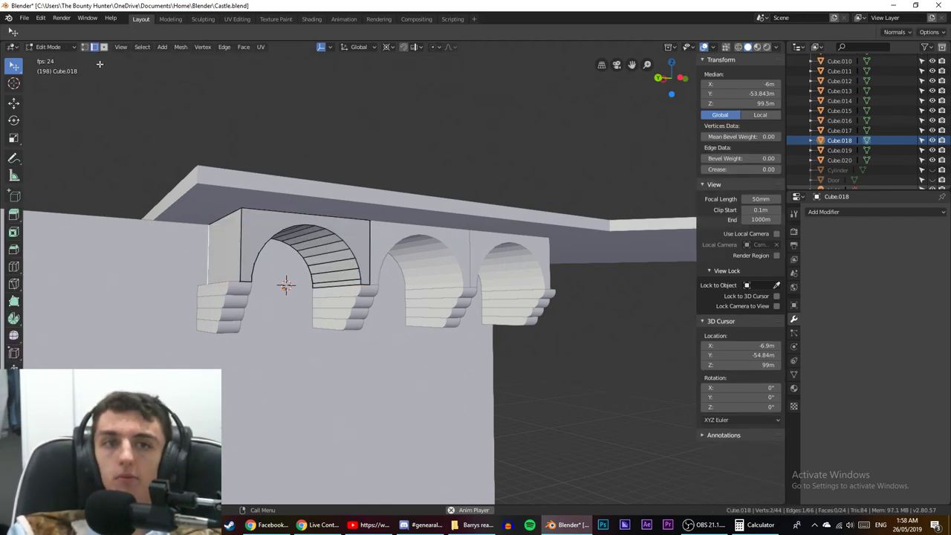
{"action": "left_click", "coordinate": [105, 47]}
{"action": "left_click", "coordinate": [230, 265]}
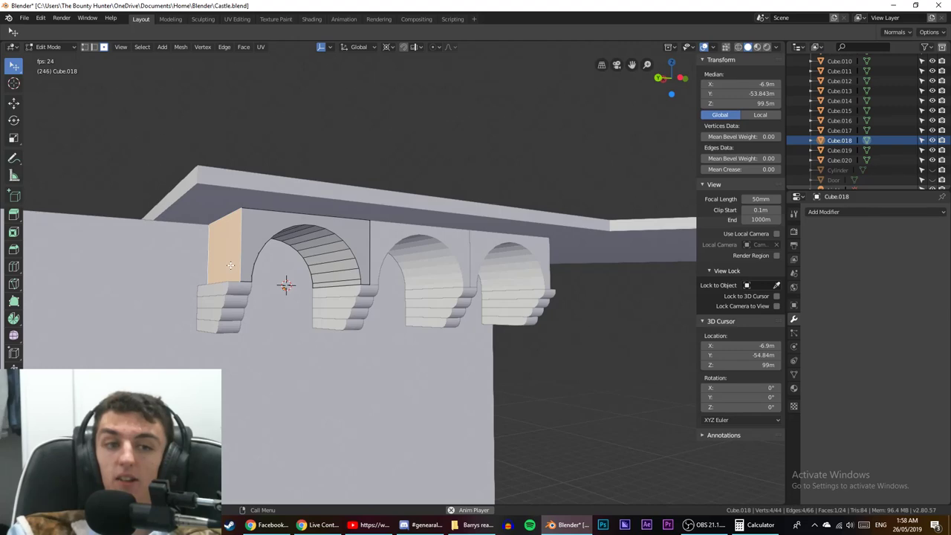
{"action": "scroll", "coordinate": [242, 265], "scroll_direction": "up", "scroll_amount": 3}
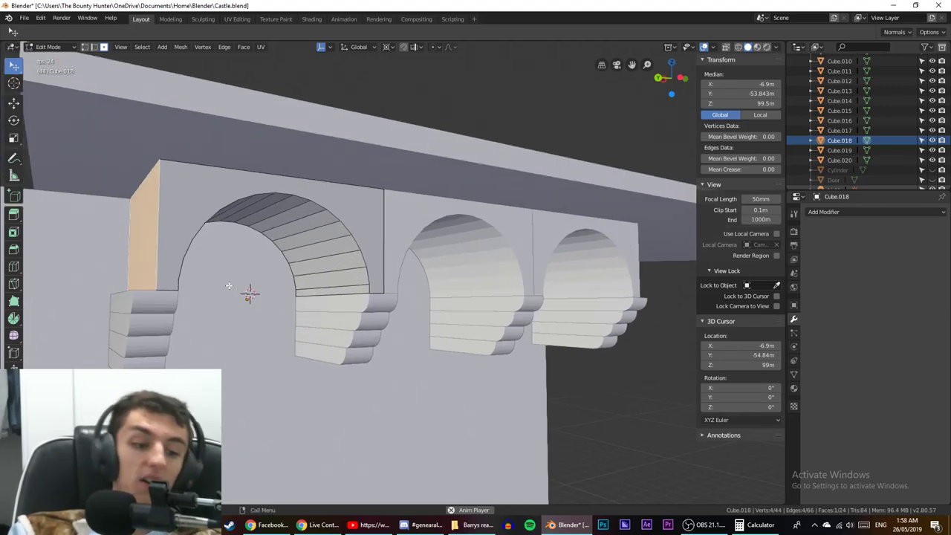
{"action": "key", "text": "KP_3"}
{"action": "scroll", "coordinate": [229, 286], "scroll_direction": "down", "scroll_amount": 5}
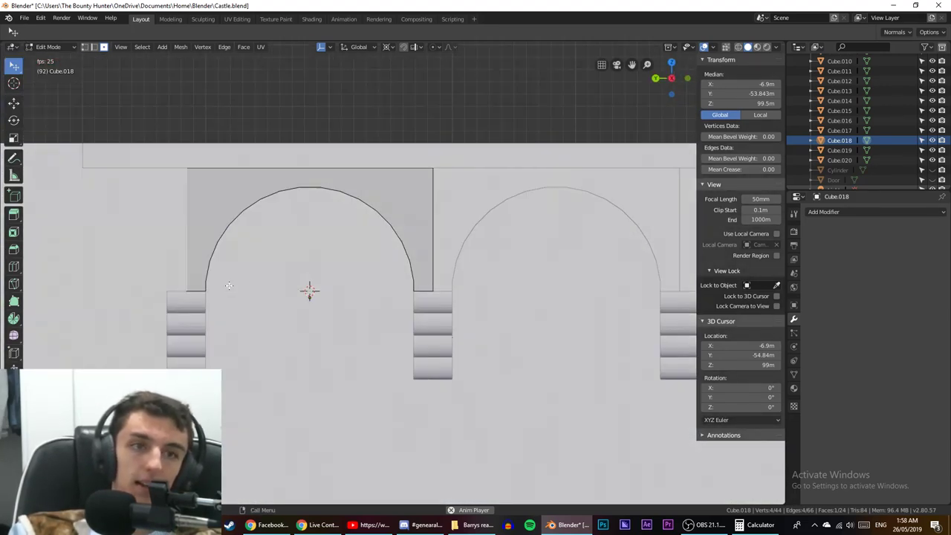
{"action": "scroll", "coordinate": [228, 285], "scroll_direction": "up", "scroll_amount": 8}
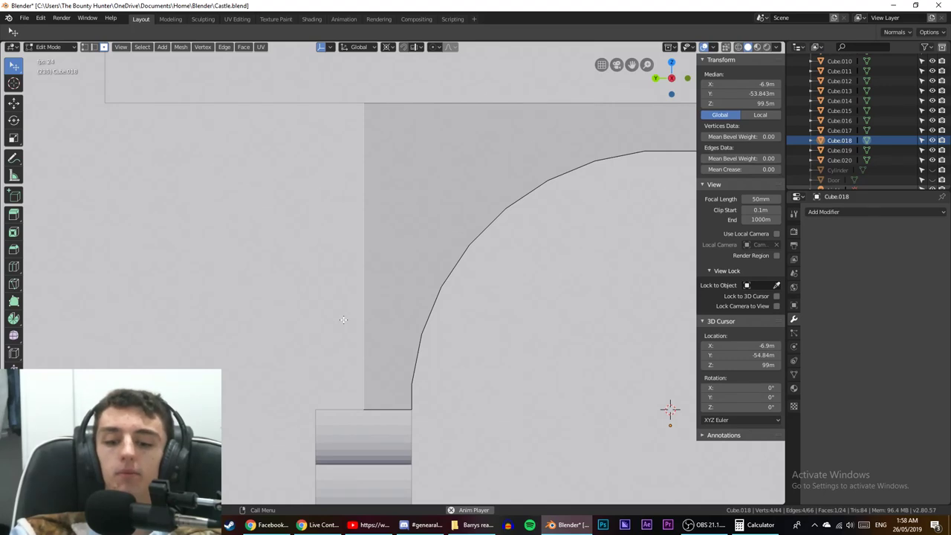
{"action": "key", "text": "g"}
{"action": "key", "text": "y"}
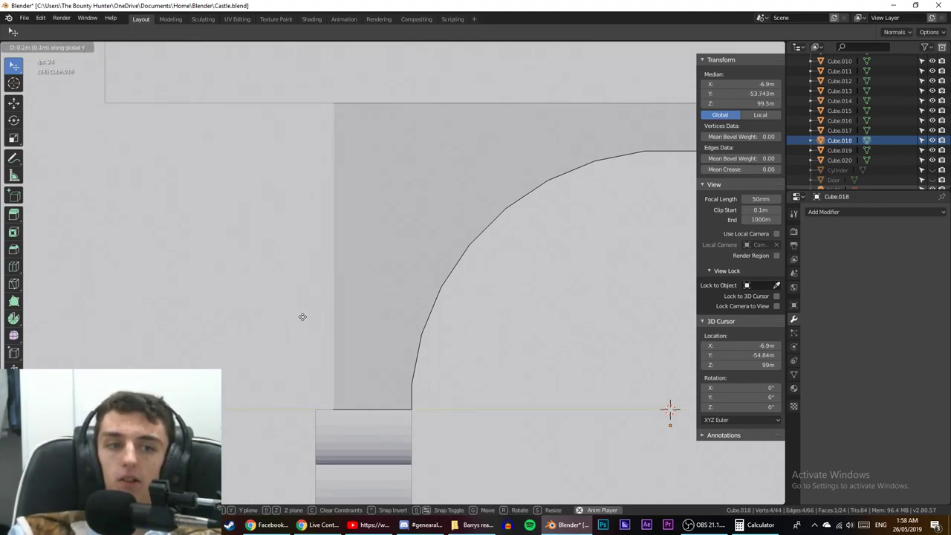
{"action": "left_click", "coordinate": [290, 316]}
Try to move the end face back about 0.04 m along Y to meet the corbel's outer edge.
{"action": "scroll", "coordinate": [416, 297], "scroll_direction": "up", "scroll_amount": 5}
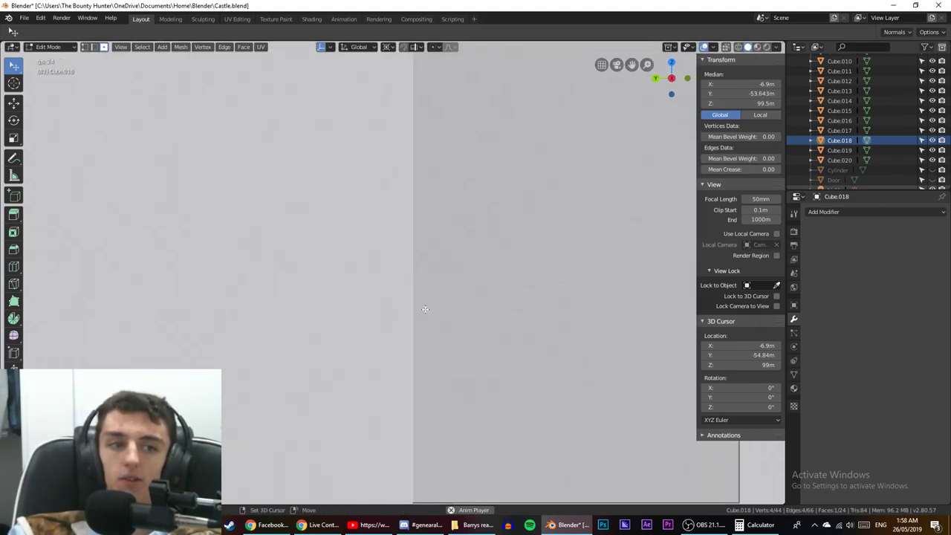
{"action": "middle_click_drag", "start_coordinate": [442, 390], "coordinate": [464, 339], "text": "shift"}
{"action": "scroll", "coordinate": [417, 342], "scroll_direction": "up", "scroll_amount": 2}
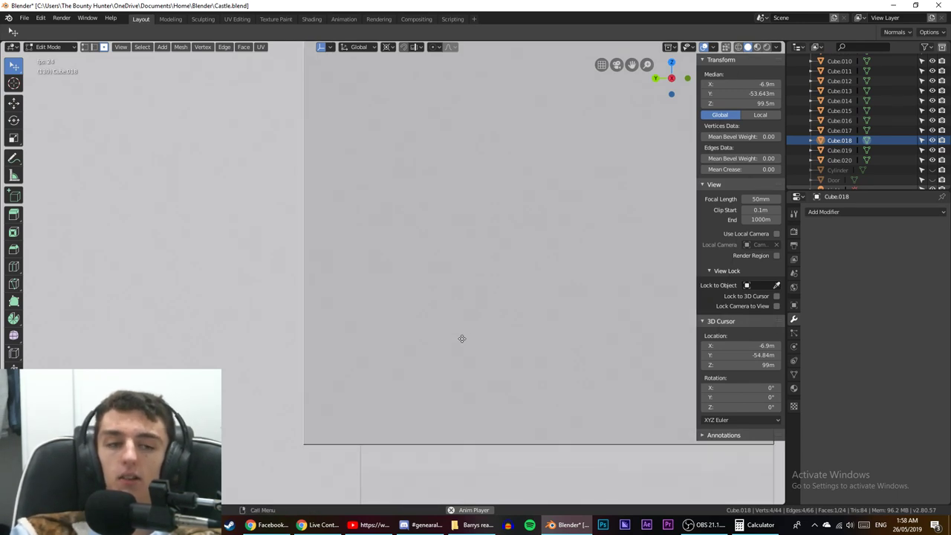
{"action": "key", "text": "g"}
{"action": "key", "text": "y"}
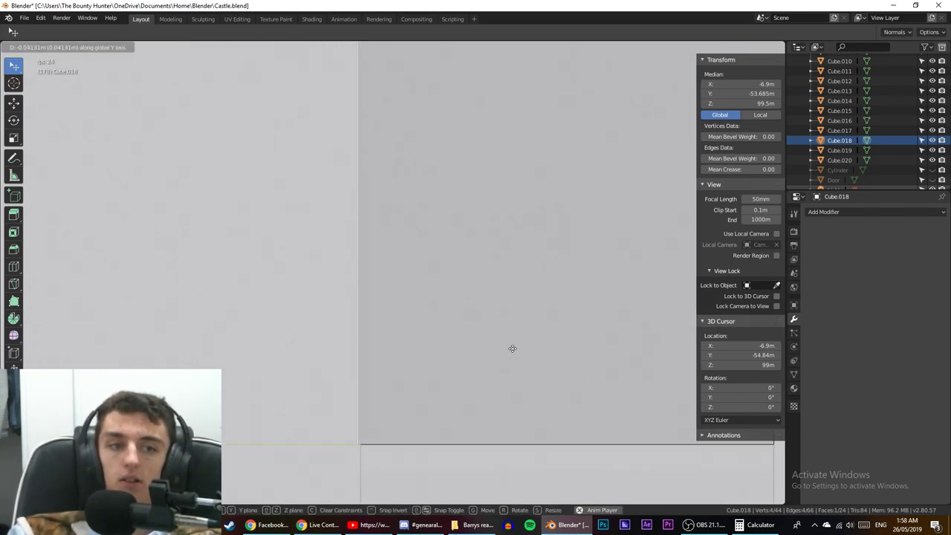
{"action": "left_click", "coordinate": [493, 378]}
Move the arch block's end face -0.05 m along Y, close to the corbel's outer edge.
{"action": "scroll", "coordinate": [453, 393], "scroll_direction": "up", "scroll_amount": 3}
{"action": "middle_click_drag", "start_coordinate": [407, 411], "coordinate": [464, 292], "text": "shift"}
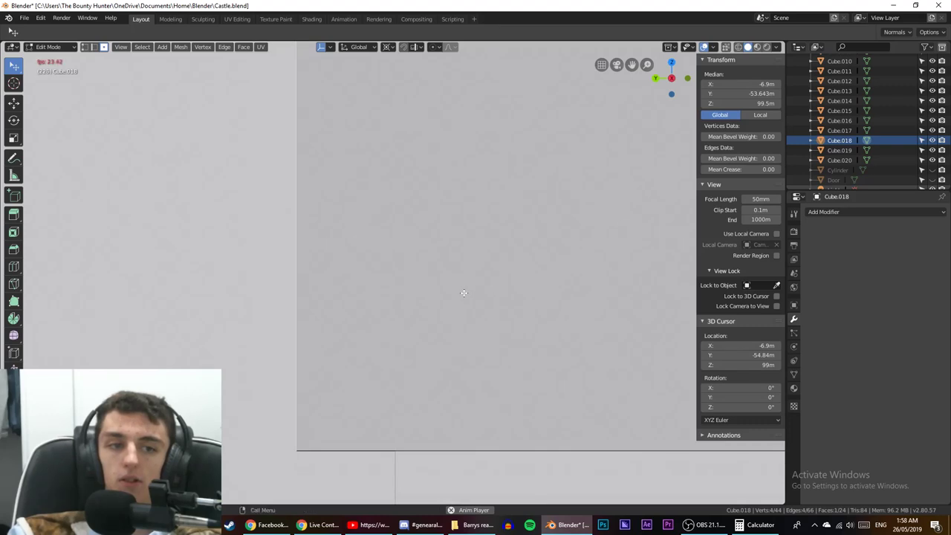
{"action": "key", "text": "g"}
{"action": "key", "text": "y"}
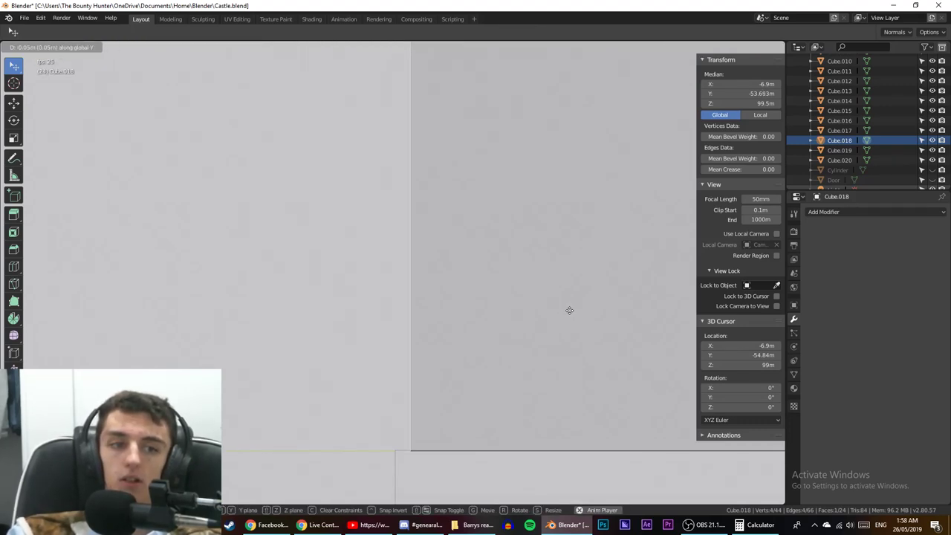
{"action": "left_click", "coordinate": [564, 313]}
Show the model in wireframe and move the end face about 0.007 m outward along Y, closer to the corbel's edge.
{"action": "middle_click_drag", "start_coordinate": [515, 370], "coordinate": [510, 252], "text": "shift"}
{"action": "key", "text": "shift+z"}
{"action": "scroll", "coordinate": [493, 276], "scroll_direction": "up", "scroll_amount": 8}
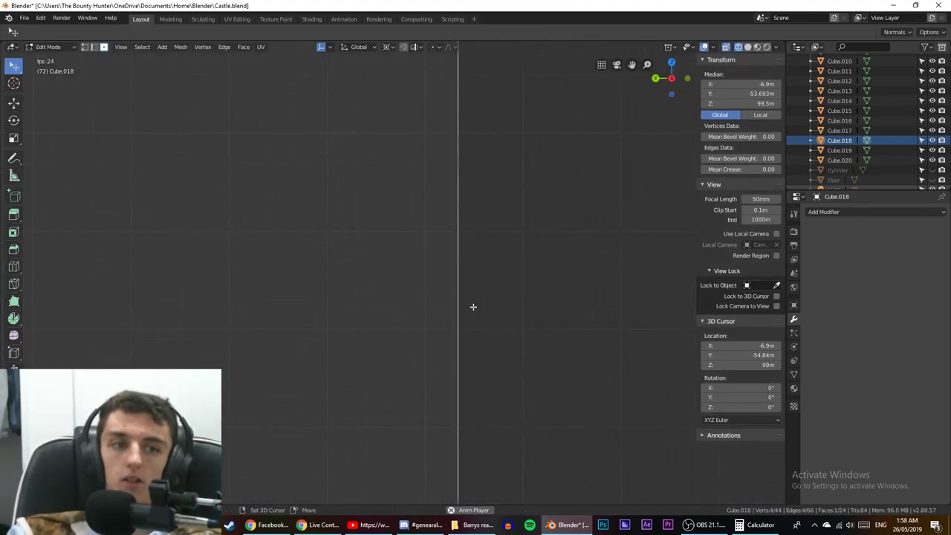
{"action": "middle_click_drag", "start_coordinate": [456, 352], "coordinate": [432, 207], "text": "shift"}
{"action": "scroll", "coordinate": [422, 230], "scroll_direction": "up", "scroll_amount": 4}
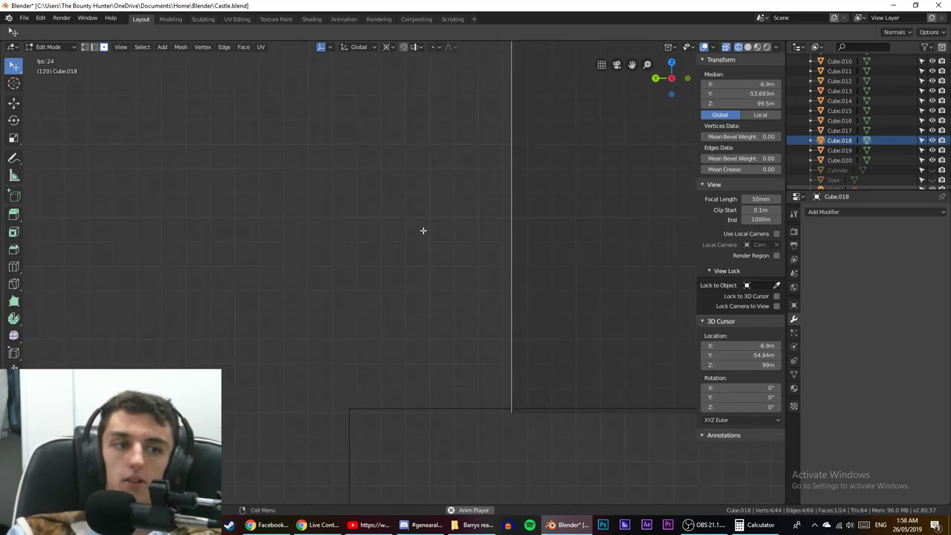
{"action": "key", "text": "g"}
{"action": "key", "text": "y"}
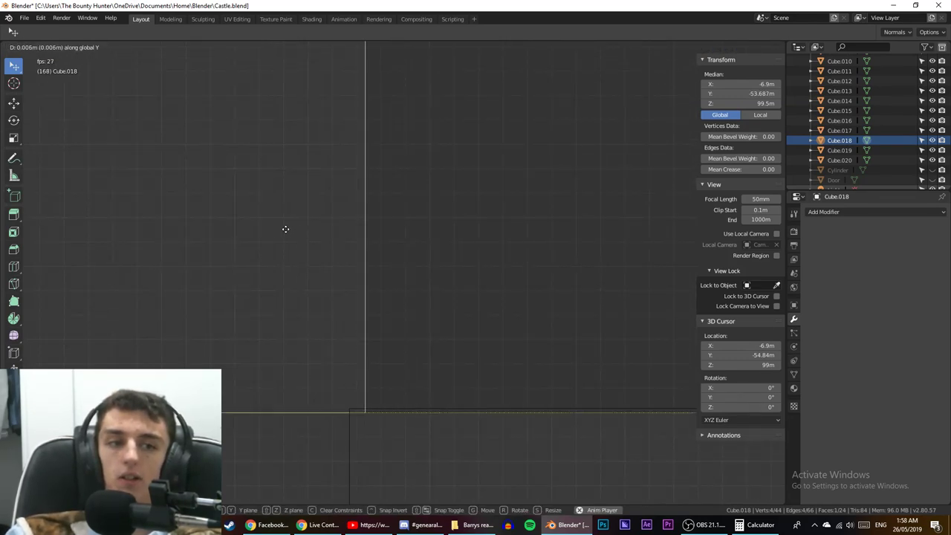
{"action": "left_click", "coordinate": [307, 285]}
Nudge the end face about -0.0003 m along Y to line it up with the corbel's outer edge.
{"action": "middle_click_drag", "start_coordinate": [324, 287], "coordinate": [365, 206], "text": "shift"}
{"action": "scroll", "coordinate": [393, 276], "scroll_direction": "up", "scroll_amount": 8}
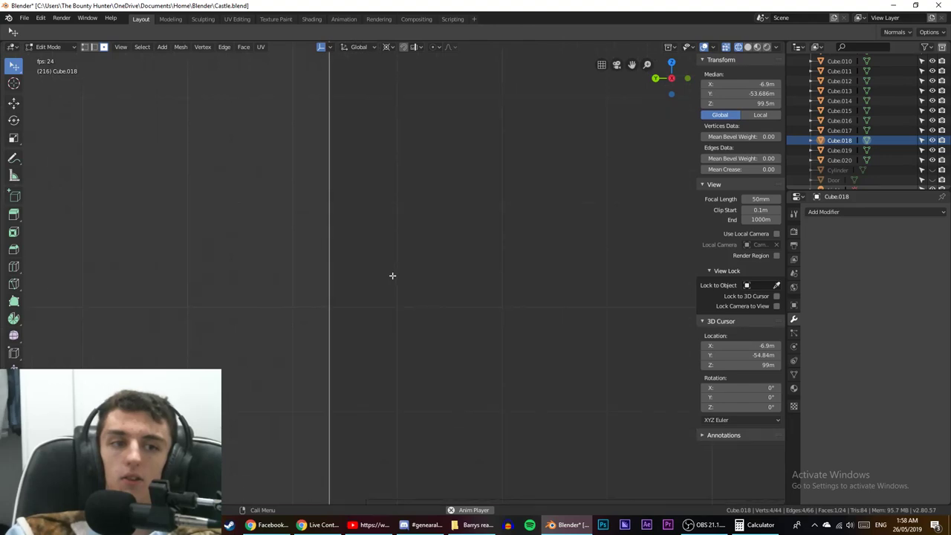
{"action": "middle_click_drag", "start_coordinate": [386, 293], "coordinate": [376, 174], "text": "shift"}
{"action": "scroll", "coordinate": [341, 306], "scroll_direction": "up", "scroll_amount": 3}
{"action": "middle_click_drag", "start_coordinate": [344, 347], "coordinate": [376, 196], "text": "shift"}
{"action": "scroll", "coordinate": [376, 200], "scroll_direction": "up", "scroll_amount": 3}
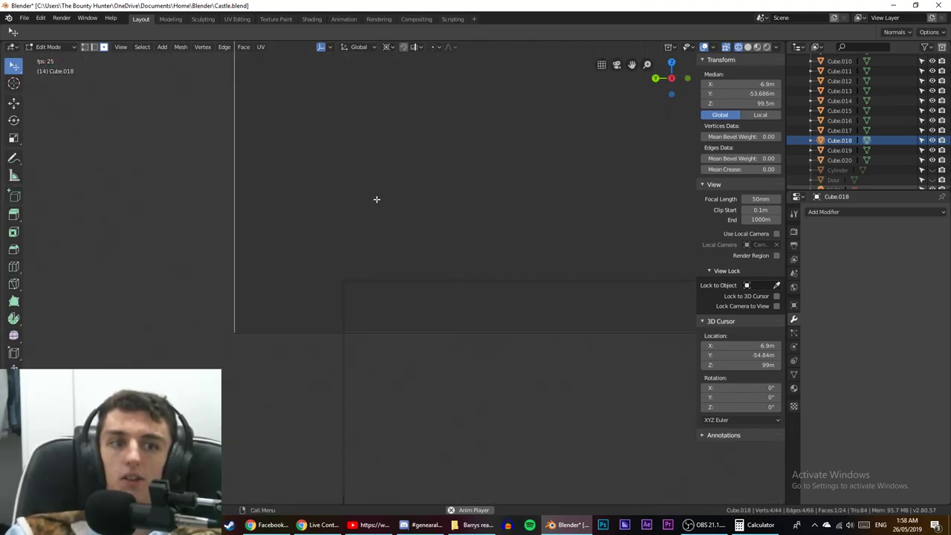
{"action": "key", "text": "g"}
{"action": "key", "text": "y"}
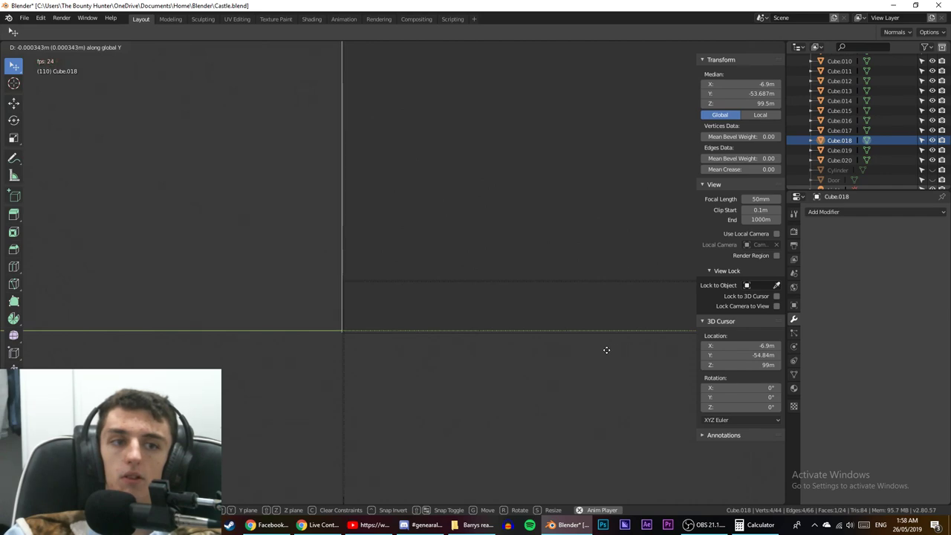
{"action": "left_click", "coordinate": [603, 348]}
Return to solid shading and finish editing the first arch block's mesh.
{"action": "scroll", "coordinate": [386, 320], "scroll_direction": "down", "scroll_amount": 15}
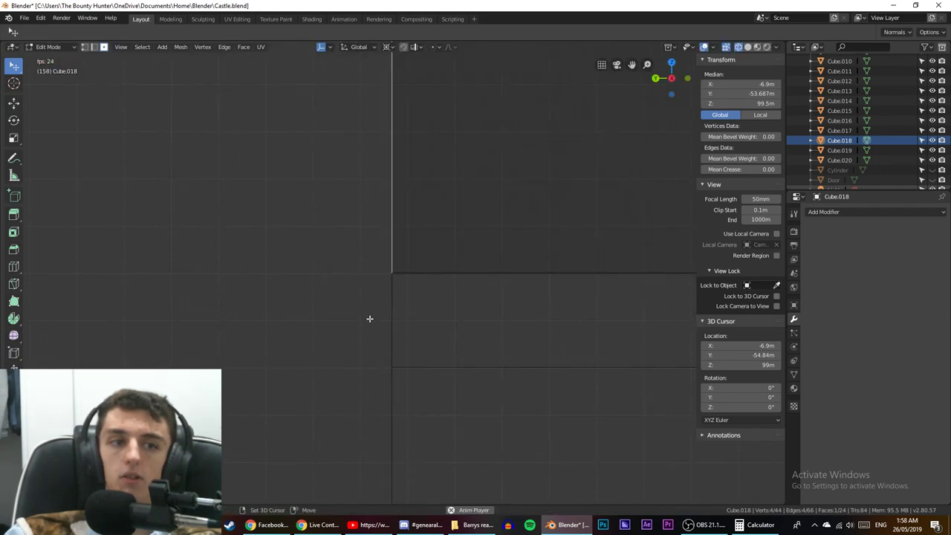
{"action": "key", "text": "shift+z"}
{"action": "scroll", "coordinate": [369, 319], "scroll_direction": "down", "scroll_amount": 6}
{"action": "mouse_move", "coordinate": [369, 319]}
{"action": "middle_mouse_down"}
{"action": "mouse_move", "coordinate": [383, 311]}
{"action": "mouse_move", "coordinate": [515, 362]}
{"action": "middle_mouse_up"}
{"action": "scroll", "coordinate": [516, 362], "scroll_direction": "down", "scroll_amount": 6}
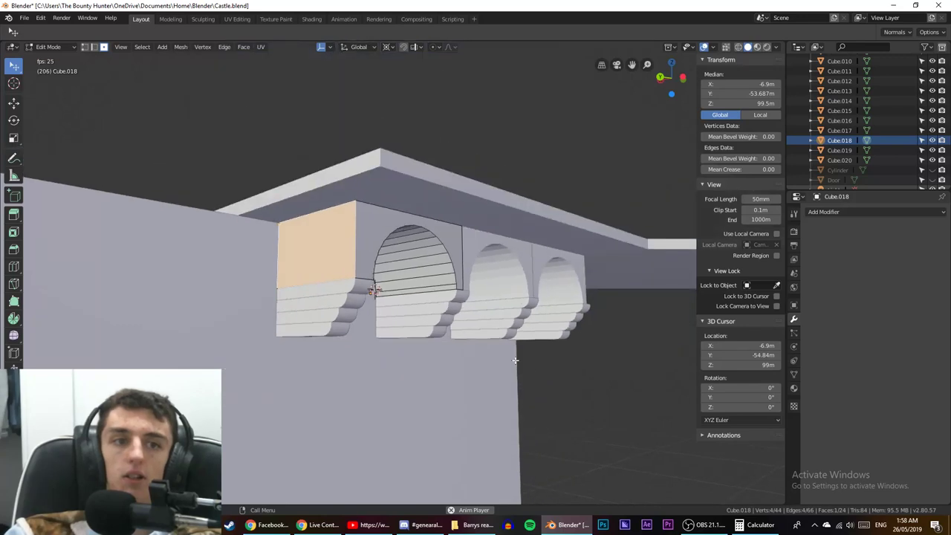
{"action": "left_click", "coordinate": [610, 417]}
{"action": "middle_click_drag", "start_coordinate": [395, 368], "coordinate": [394, 327]}
{"action": "key", "text": "Tab"}
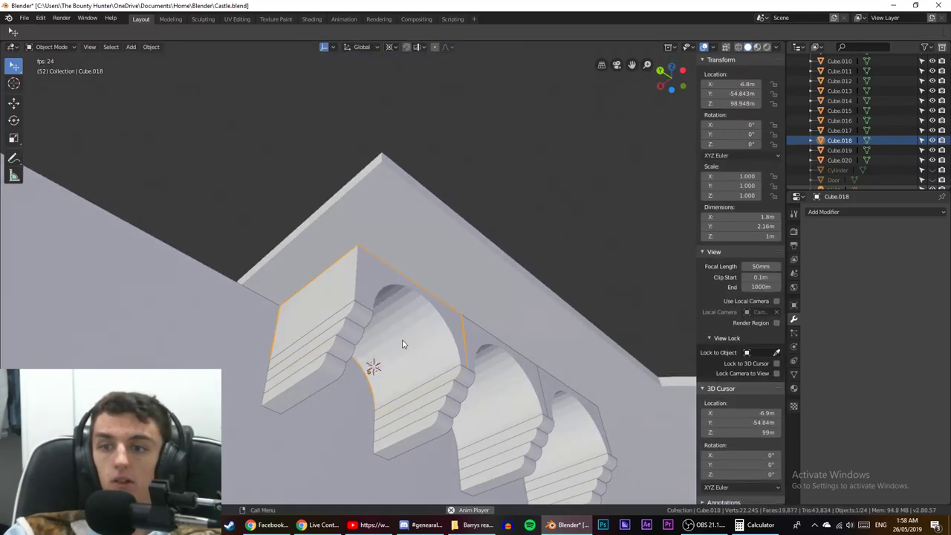
Check the corbels in wireframe and solid shading, and select the stepped pieces of the two corbels nearest the wall's end plus the third's lowest piece.
{"action": "middle_click_drag", "start_coordinate": [402, 344], "coordinate": [344, 408]}
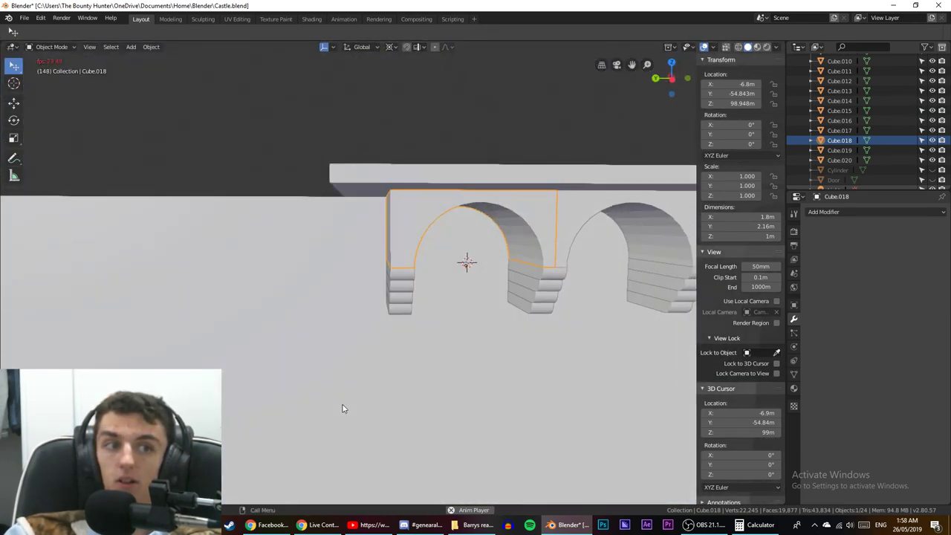
{"action": "scroll", "coordinate": [472, 372], "scroll_direction": "down", "scroll_amount": 3}
{"action": "middle_click_drag", "start_coordinate": [547, 356], "coordinate": [271, 340]}
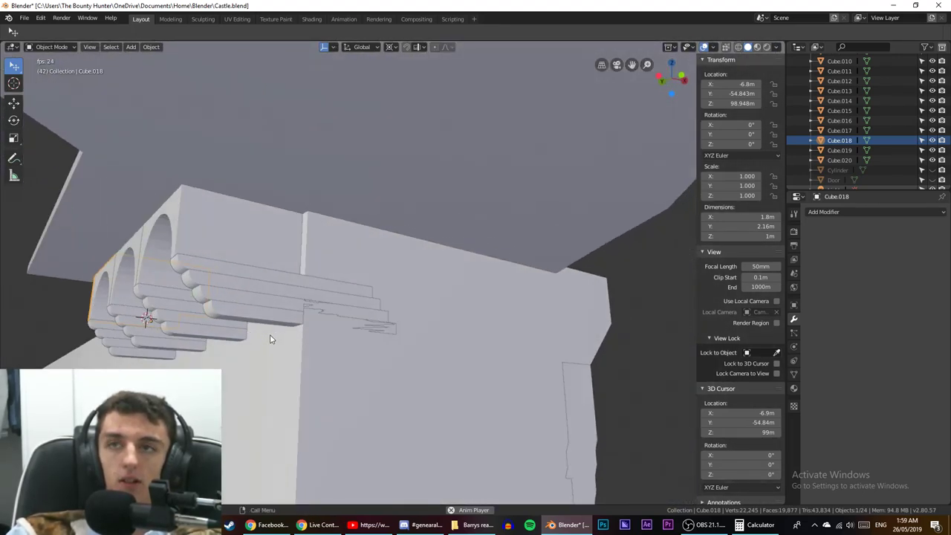
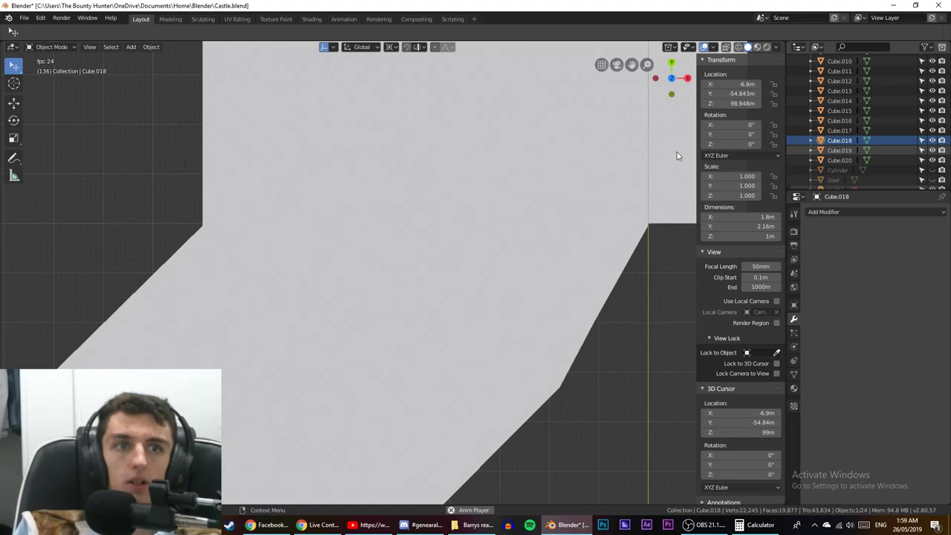
{"action": "key", "text": "shift+z"}
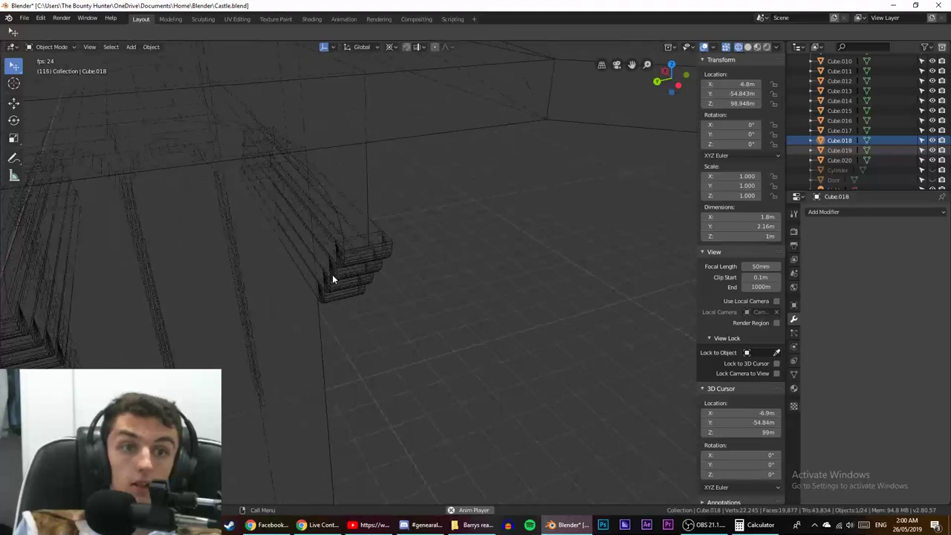
{"action": "key", "text": "shift+z"}
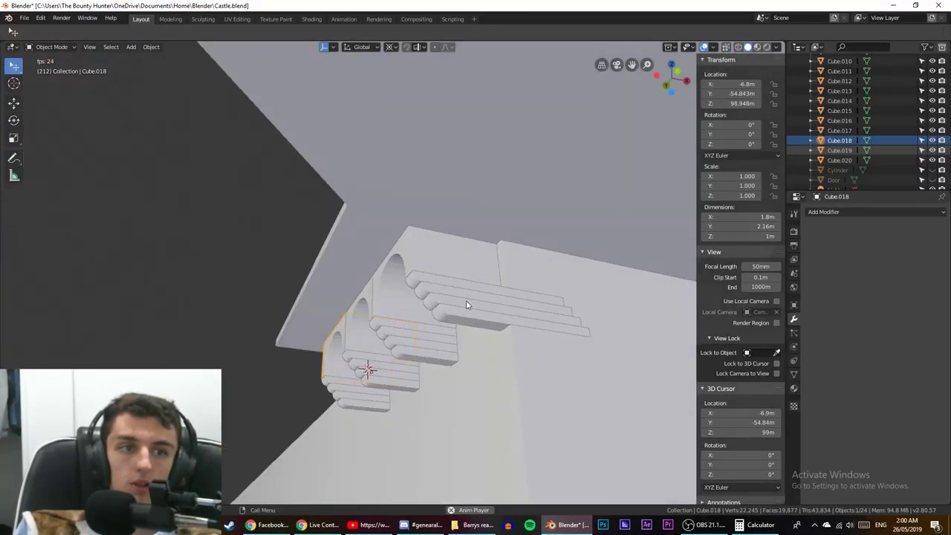
{"action": "left_click", "coordinate": [474, 315]}
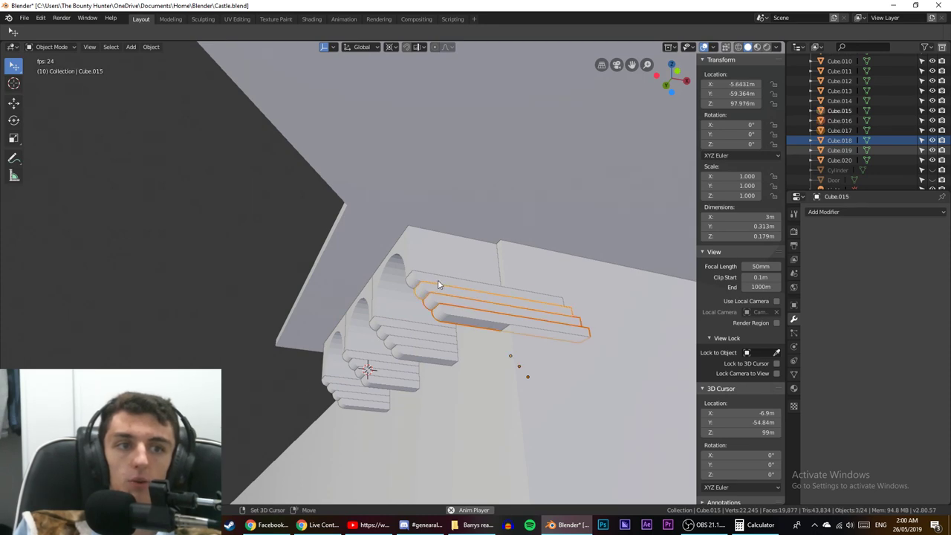
{"action": "left_click", "coordinate": [429, 363], "text": "shift"}
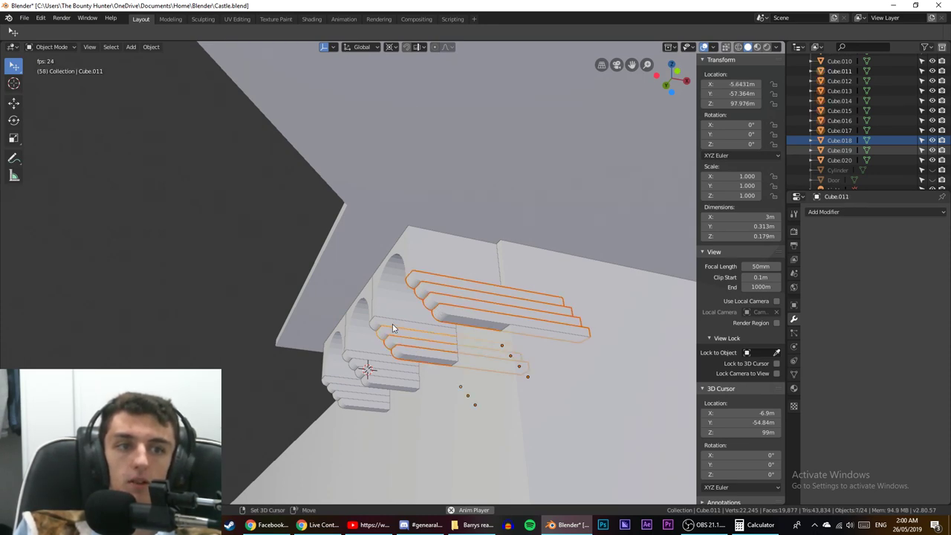
{"action": "left_click", "coordinate": [388, 389], "text": "shift"}
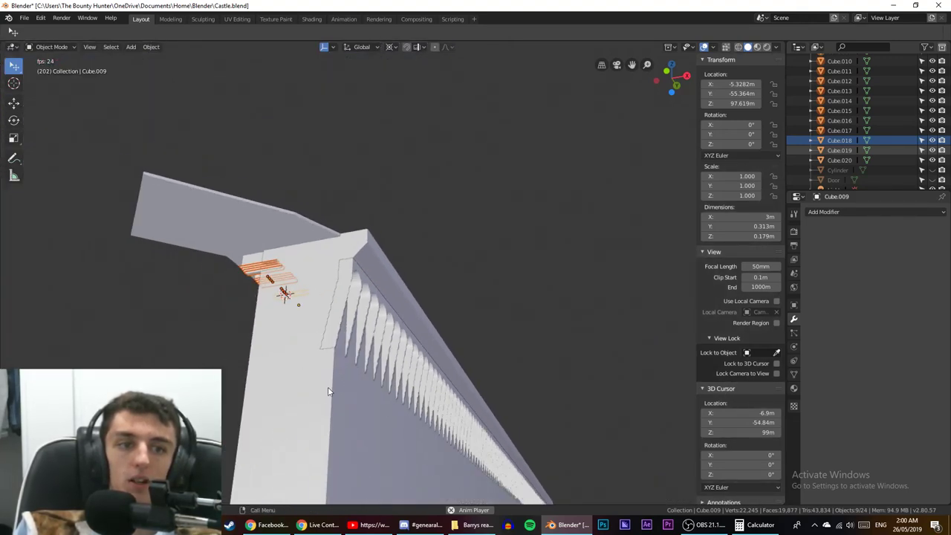
Examine the parapet overhang from several angles and through the camera, comparing its arches and corbels with the whole castle wall.
{"action": "middle_click_drag", "start_coordinate": [388, 421], "coordinate": [347, 448]}
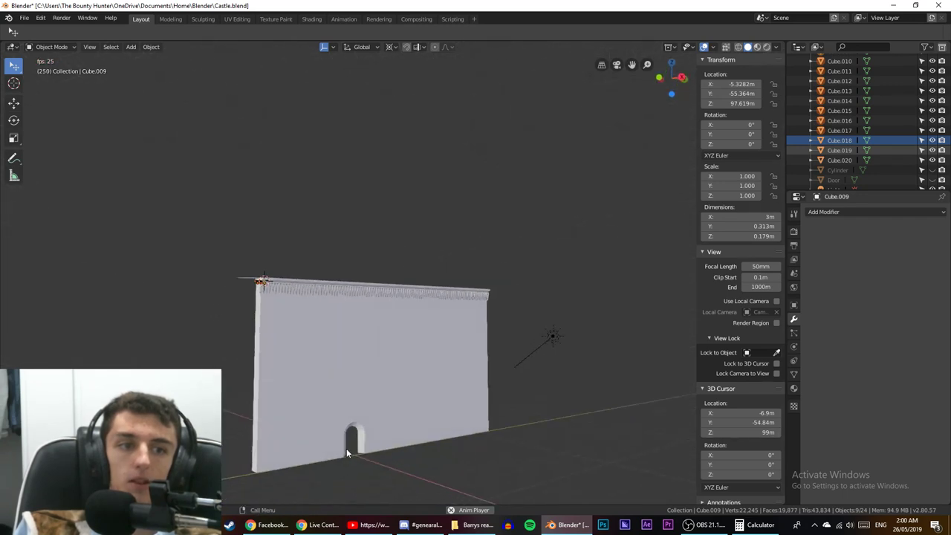
{"action": "key", "text": "KP_0"}
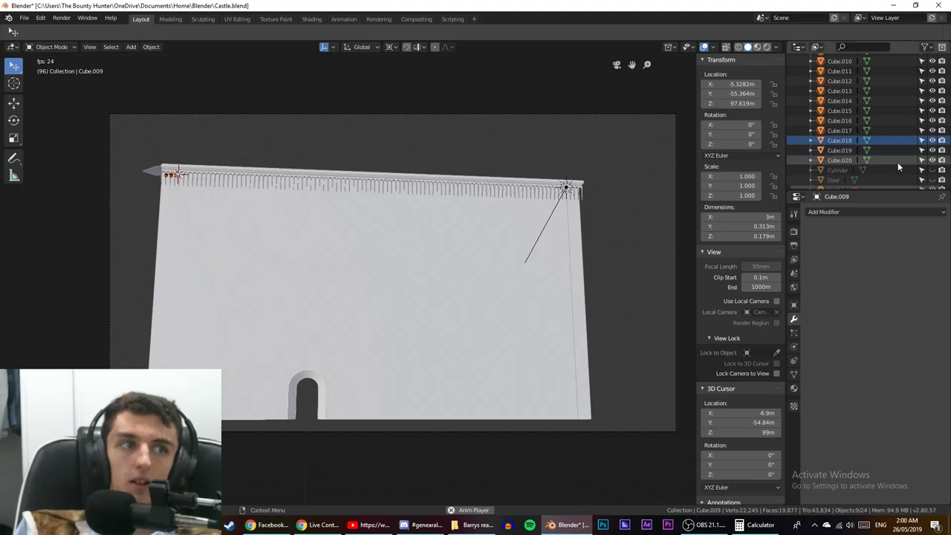
{"action": "key", "text": "KP_0"}
{"action": "scroll", "coordinate": [345, 291], "scroll_direction": "down", "scroll_amount": 4}
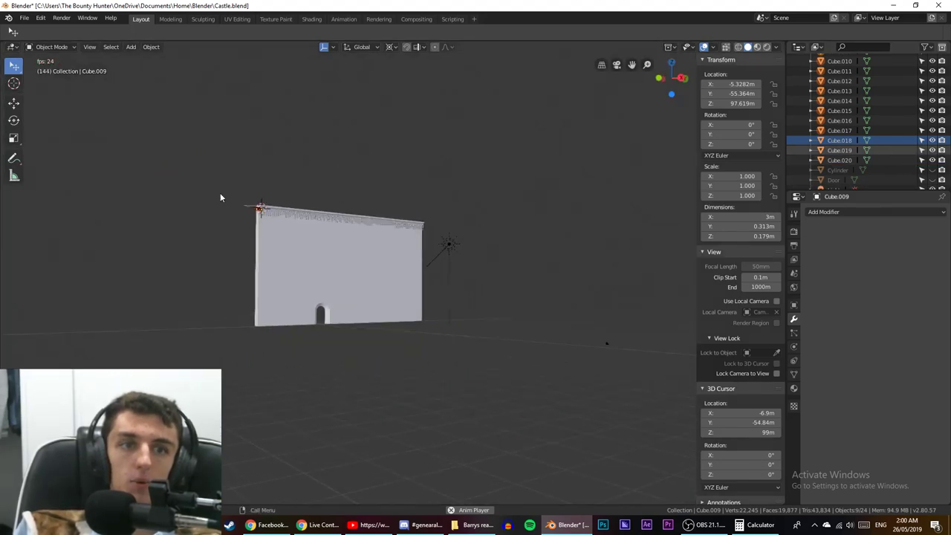
{"action": "scroll", "coordinate": [220, 194], "scroll_direction": "up", "scroll_amount": 7}
{"action": "middle_click_drag", "start_coordinate": [214, 199], "coordinate": [654, 49], "text": "shift"}
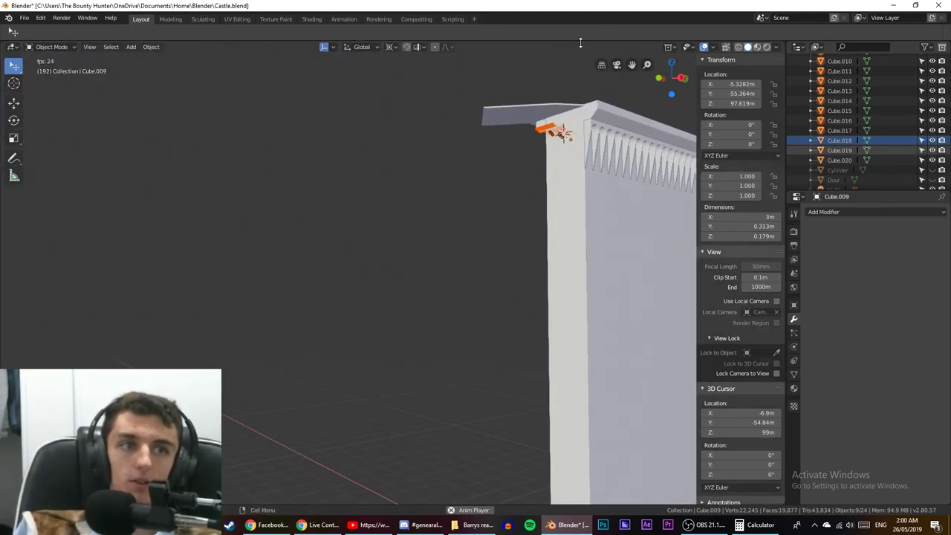
{"action": "scroll", "coordinate": [466, 140], "scroll_direction": "up", "scroll_amount": 6}
{"action": "middle_click_drag", "start_coordinate": [467, 139], "coordinate": [757, 213]}
{"action": "scroll", "coordinate": [757, 213], "scroll_direction": "down", "scroll_amount": 2}
{"action": "scroll", "coordinate": [482, 86], "scroll_direction": "down", "scroll_amount": 10}
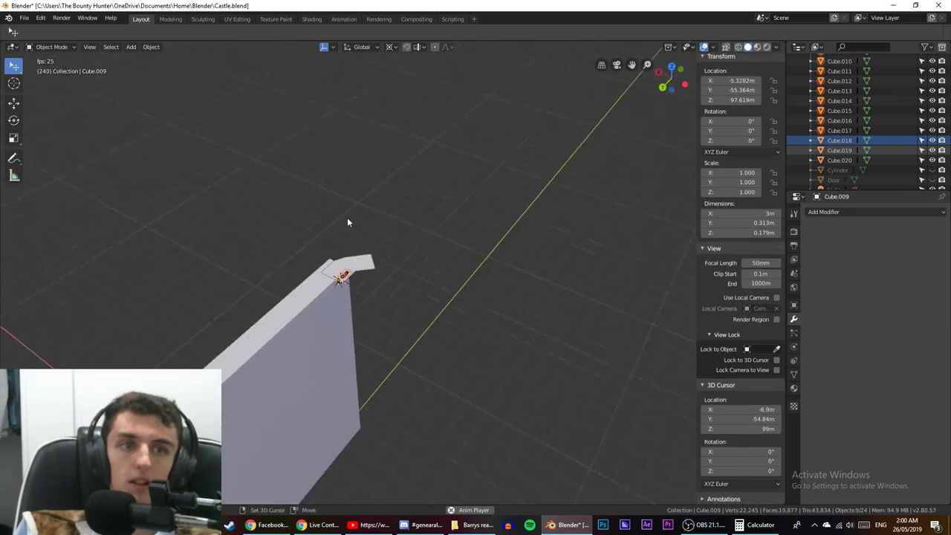
{"action": "scroll", "coordinate": [330, 221], "scroll_direction": "up", "scroll_amount": 3}
{"action": "middle_click_drag", "start_coordinate": [347, 223], "coordinate": [692, 87], "text": "shift"}
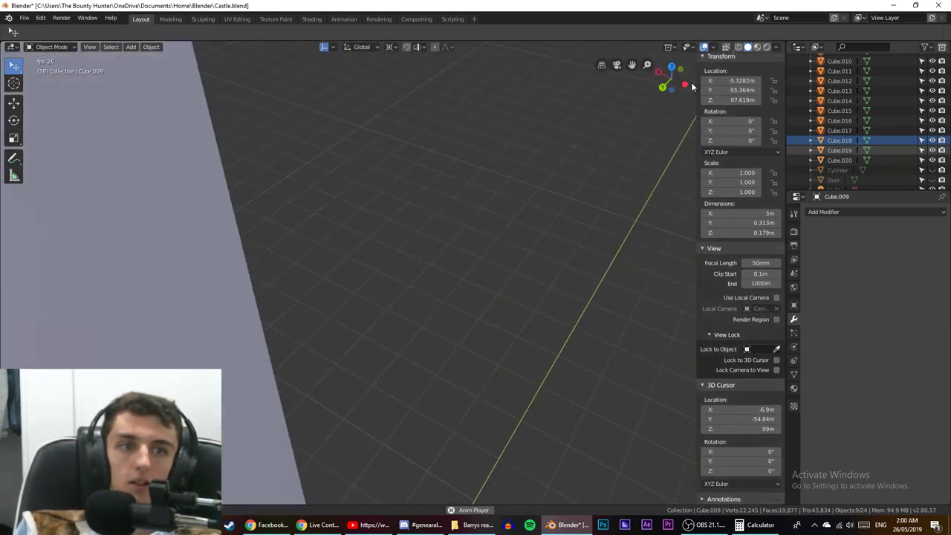
{"action": "scroll", "coordinate": [394, 213], "scroll_direction": "down", "scroll_amount": 3}
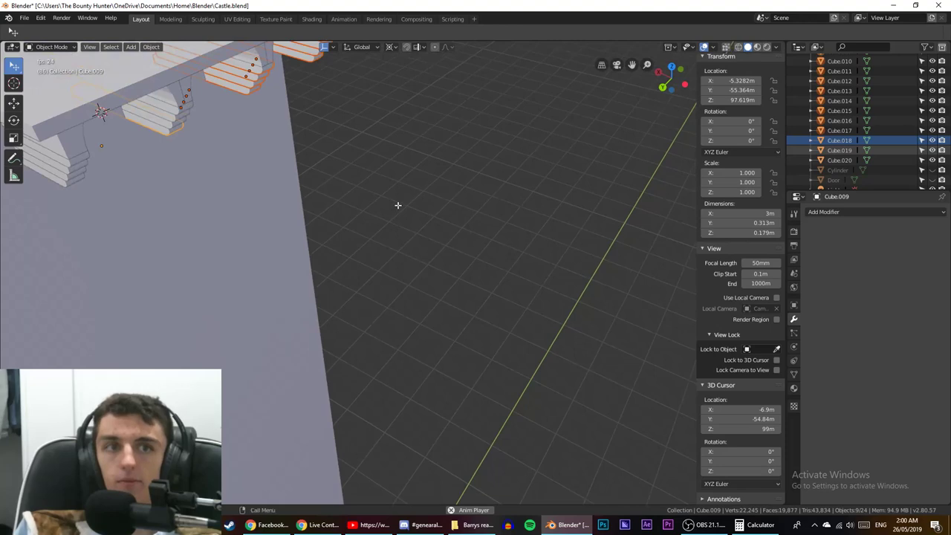
{"action": "middle_click_drag", "start_coordinate": [398, 205], "coordinate": [434, 234], "text": "shift"}
{"action": "middle_click_drag", "start_coordinate": [434, 234], "coordinate": [410, 219]}
{"action": "middle_click_drag", "start_coordinate": [359, 191], "coordinate": [356, 227], "text": "shift"}
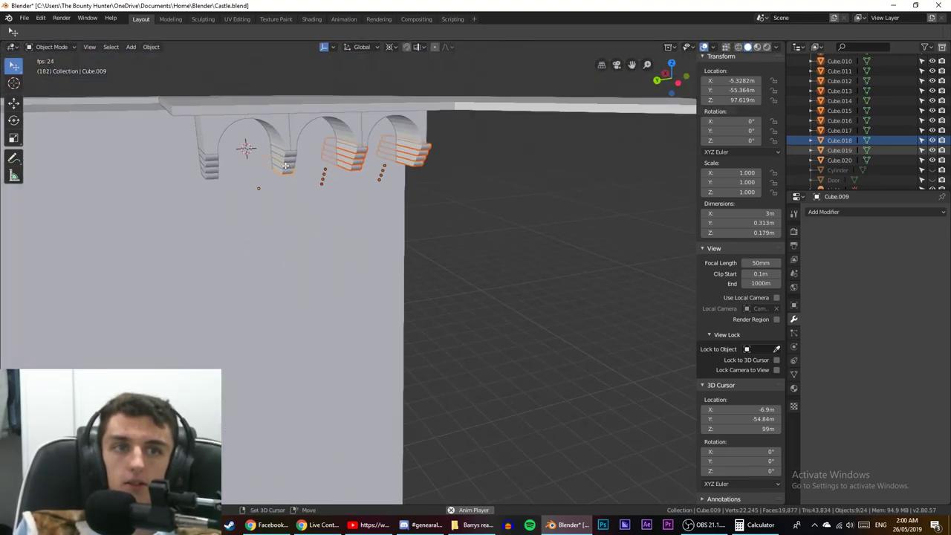
{"action": "scroll", "coordinate": [286, 166], "scroll_direction": "up", "scroll_amount": 2}
{"action": "middle_click_drag", "start_coordinate": [286, 166], "coordinate": [382, 237], "text": "shift"}
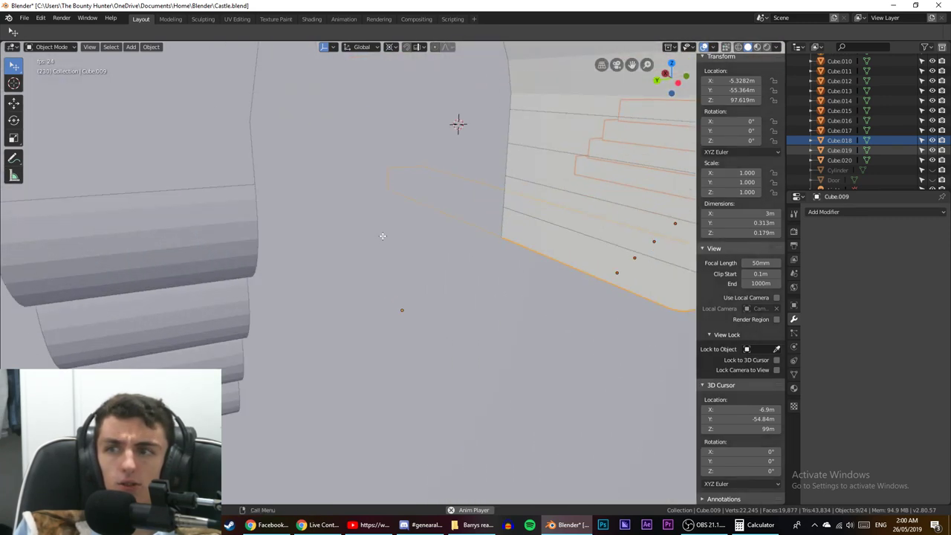
{"action": "scroll", "coordinate": [383, 236], "scroll_direction": "down", "scroll_amount": 5}
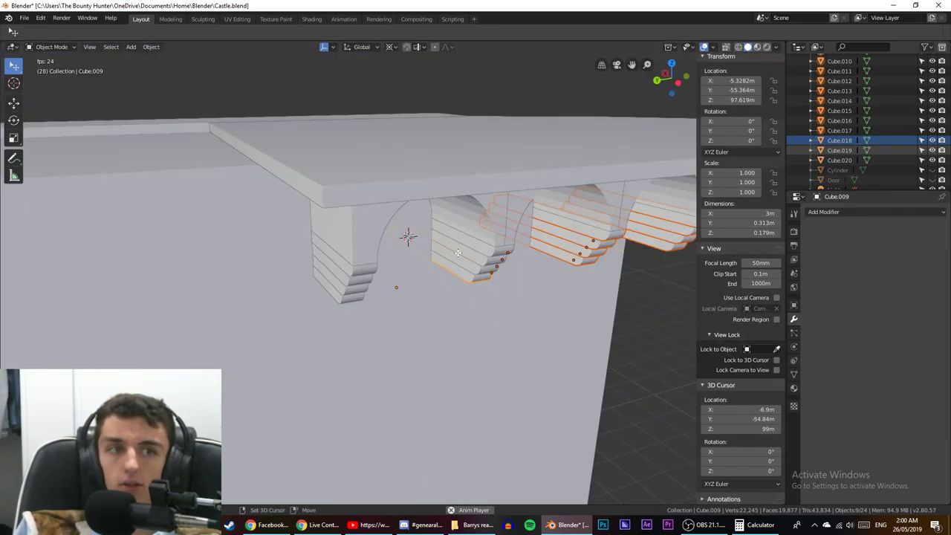
{"action": "middle_click_drag", "start_coordinate": [465, 262], "coordinate": [448, 229]}
{"action": "scroll", "coordinate": [399, 266], "scroll_direction": "down", "scroll_amount": 5}
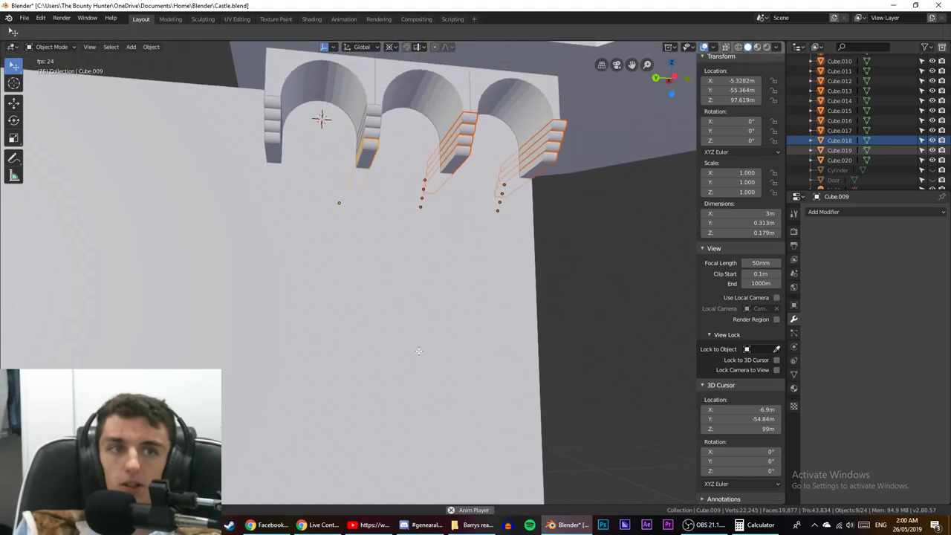
Extend the selection to every stepped piece of all four corbels.
{"action": "left_click", "coordinate": [379, 190], "text": "shift"}
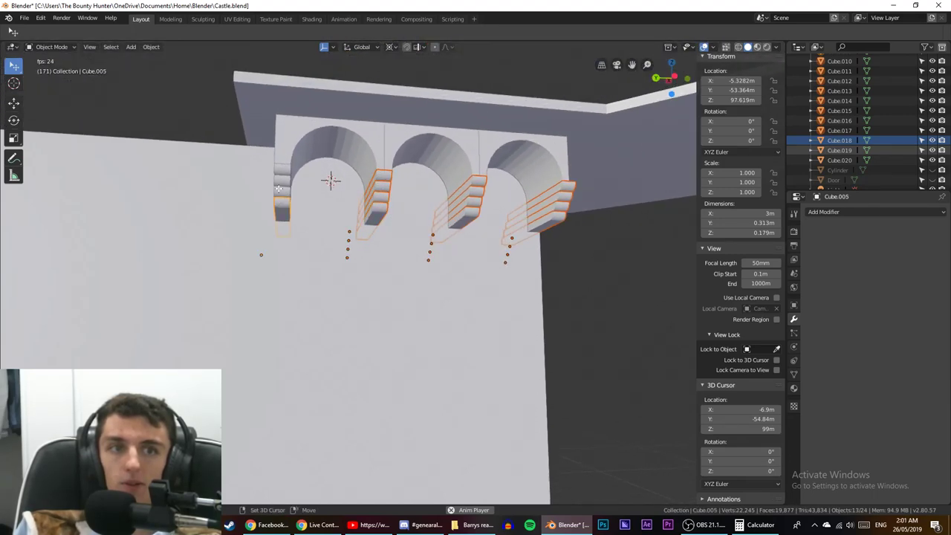
{"action": "mouse_move", "coordinate": [280, 179]}
{"action": "middle_mouse_down"}
{"action": "mouse_move", "coordinate": [323, 191]}
{"action": "mouse_move", "coordinate": [270, 194]}
{"action": "middle_mouse_up"}
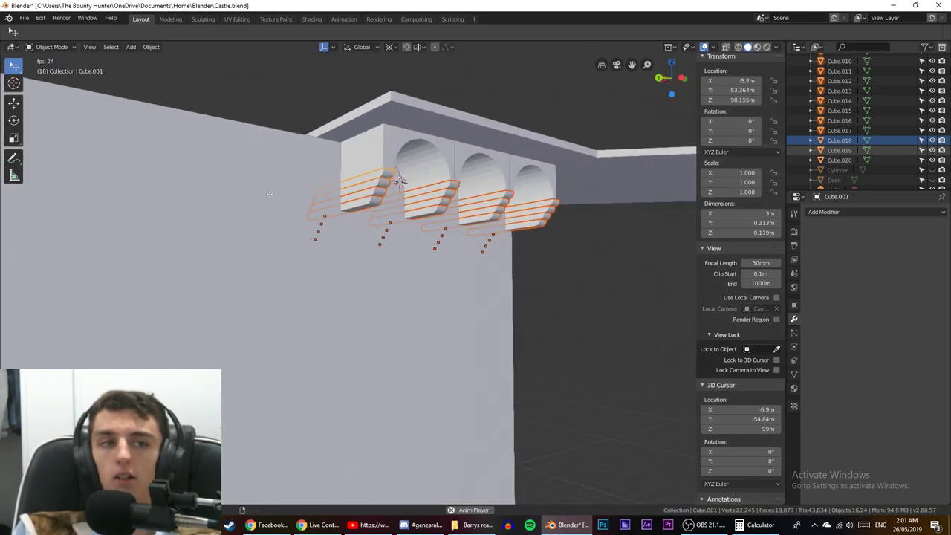
Duplicate all the selected corbel pieces and place the copies -1 m along the Z axis.
{"action": "key", "text": "shift+d"}
{"action": "key", "text": "z"}
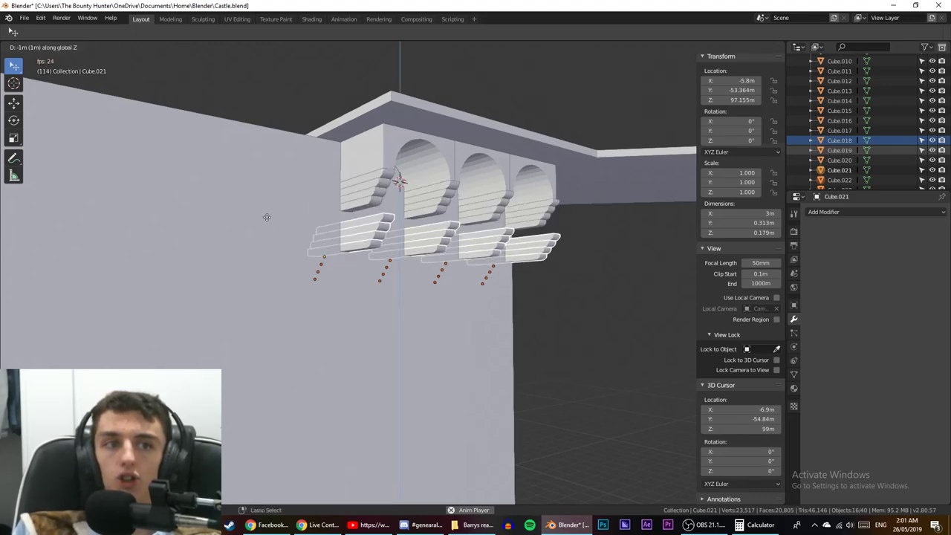
{"action": "key", "text": "ctrl"}
{"action": "key", "text": "ctrl"}
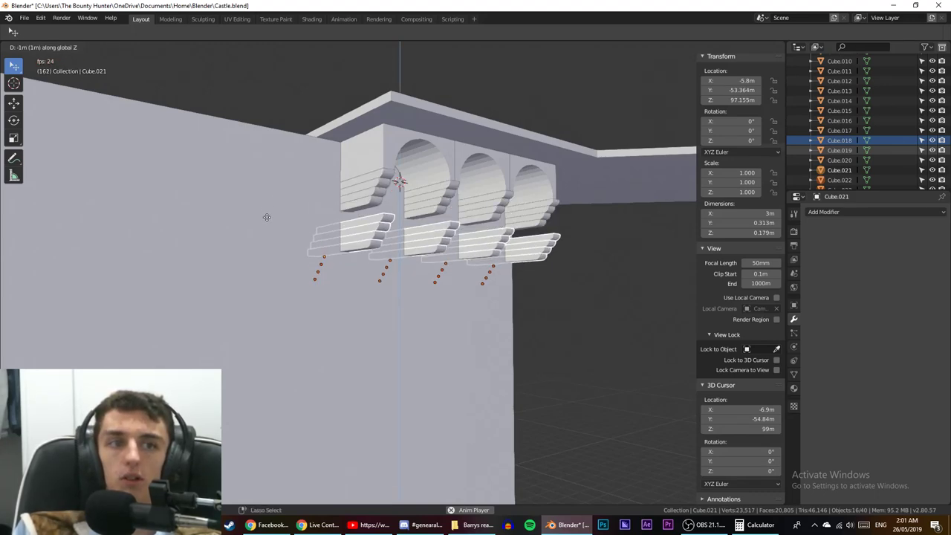
{"action": "left_click", "coordinate": [266, 216]}
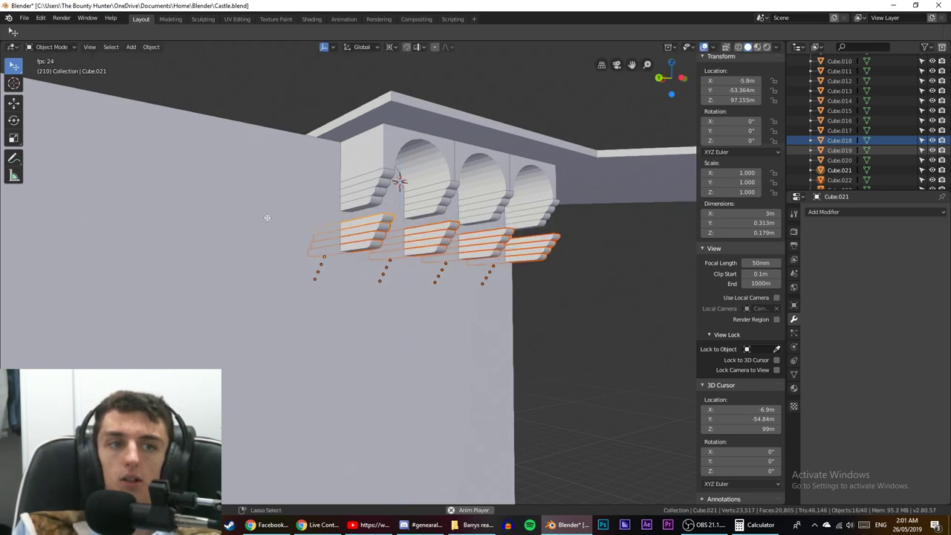
In an orthographic view along Y, move the duplicated corbel pieces 0.64 m along X and 0.28 m along Z, just beneath the original steps.
{"action": "key", "text": "KP_1"}
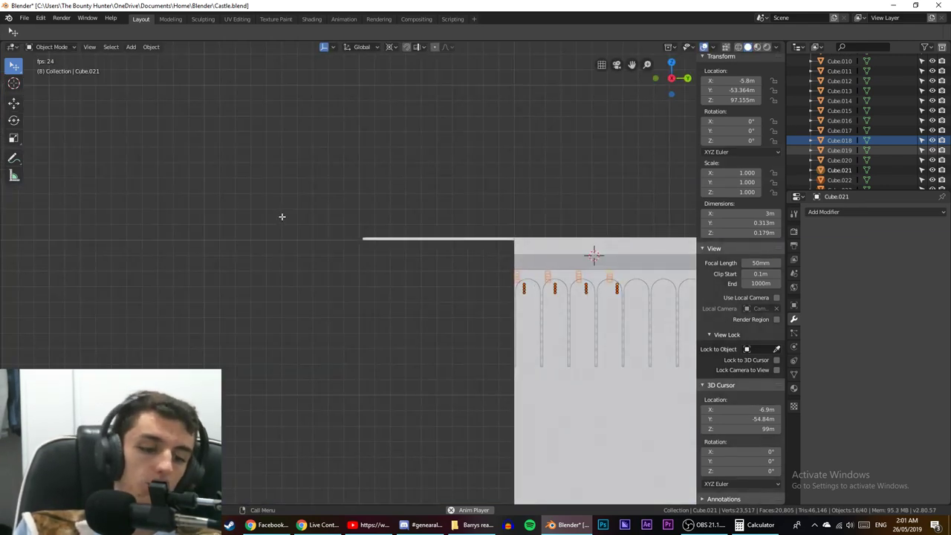
{"action": "key", "text": "KP_3"}
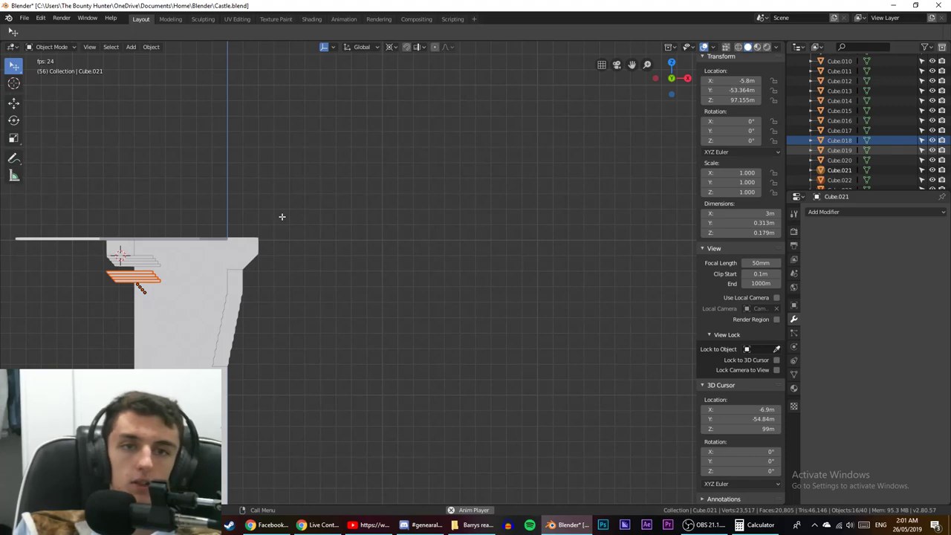
{"action": "scroll", "coordinate": [283, 215], "scroll_direction": "up", "scroll_amount": 6}
{"action": "middle_click_drag", "start_coordinate": [204, 224], "coordinate": [303, 186], "text": "shift"}
{"action": "scroll", "coordinate": [187, 312], "scroll_direction": "up", "scroll_amount": 6}
{"action": "scroll", "coordinate": [303, 186], "scroll_direction": "up", "scroll_amount": 6}
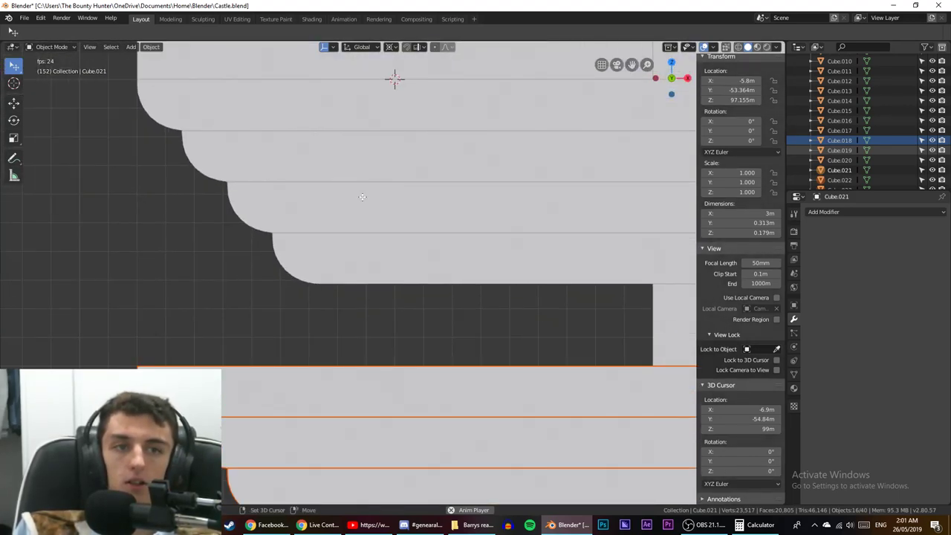
{"action": "scroll", "coordinate": [294, 235], "scroll_direction": "down", "scroll_amount": 2}
{"action": "key", "text": "g"}
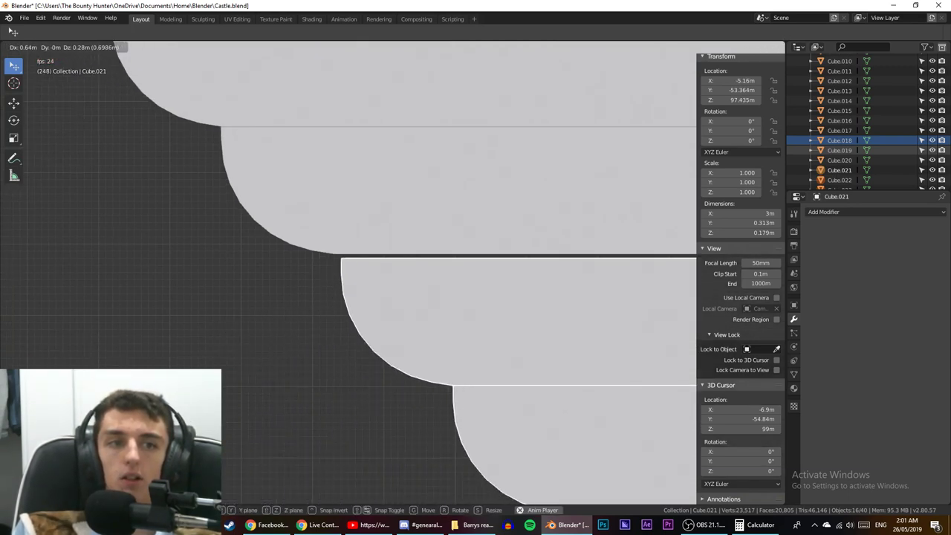
{"action": "left_click", "coordinate": [193, 326]}
Nudge the duplicated corbel pieces -0.01 m along X and 0.006 m along Z so they meet the lowest original step.
{"action": "scroll", "coordinate": [193, 326], "scroll_direction": "up", "scroll_amount": 5}
{"action": "middle_click_drag", "start_coordinate": [193, 326], "coordinate": [225, 365], "text": "shift"}
{"action": "scroll", "coordinate": [238, 372], "scroll_direction": "up", "scroll_amount": 4}
{"action": "middle_click_drag", "start_coordinate": [277, 380], "coordinate": [408, 357], "text": "shift"}
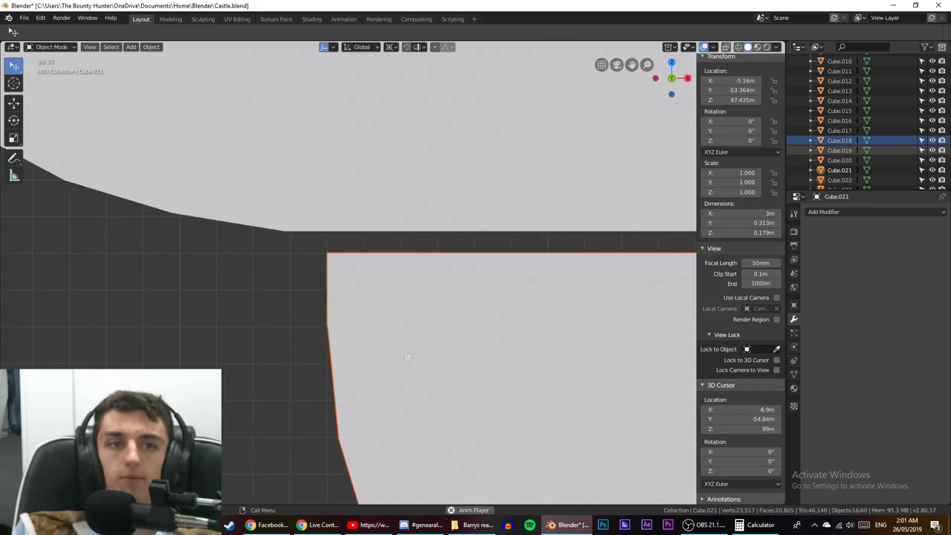
{"action": "scroll", "coordinate": [408, 357], "scroll_direction": "down", "scroll_amount": 2}
{"action": "key", "text": "g"}
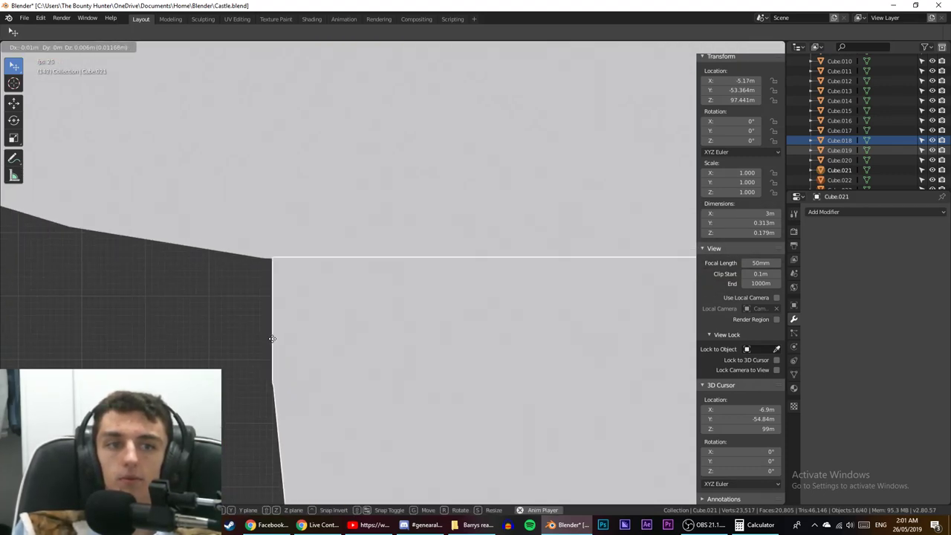
{"action": "left_click", "coordinate": [272, 338]}
{"action": "scroll", "coordinate": [275, 338], "scroll_direction": "down", "scroll_amount": 5}
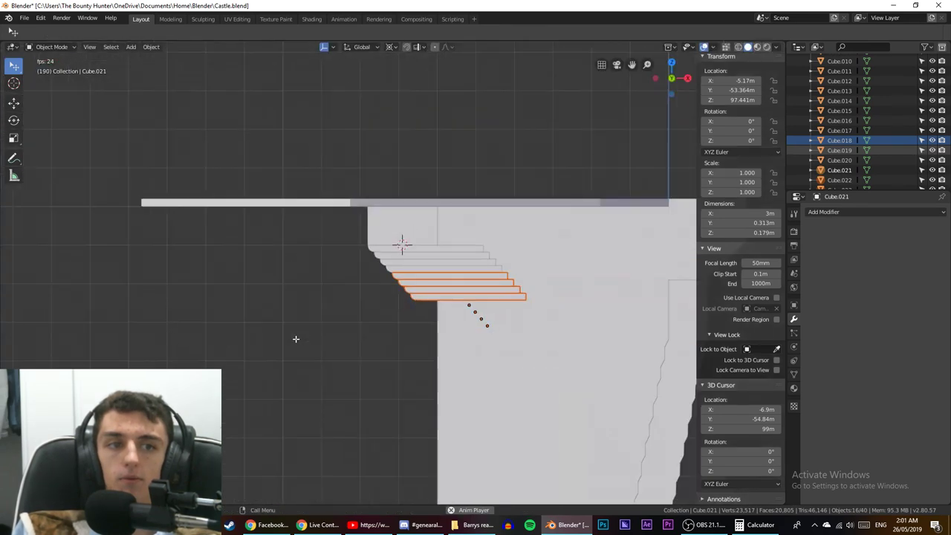
{"action": "scroll", "coordinate": [296, 339], "scroll_direction": "up", "scroll_amount": 2}
{"action": "middle_click_drag", "start_coordinate": [296, 339], "coordinate": [408, 390]}
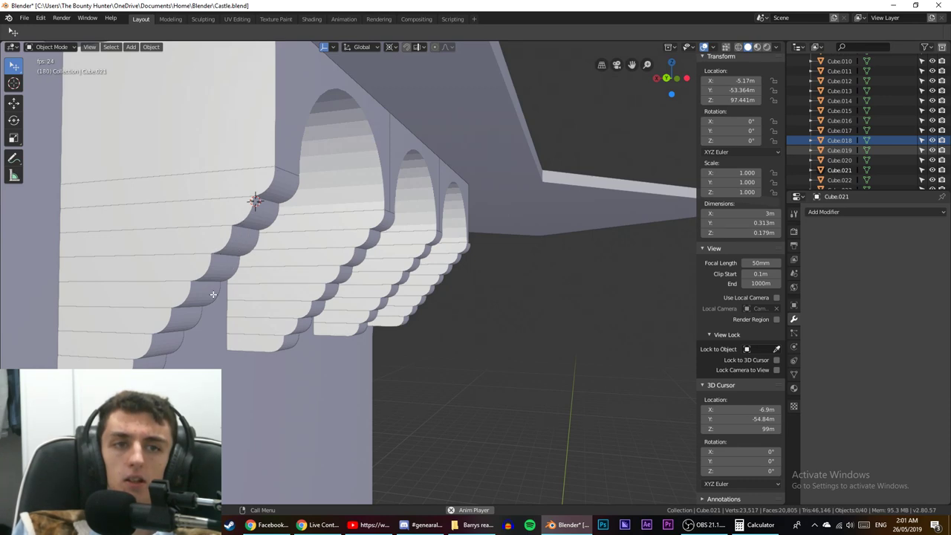
Undo the moves of the copied corbel pieces and the duplication itself, back to the selected originals.
{"action": "key", "text": "ctrl+z"}
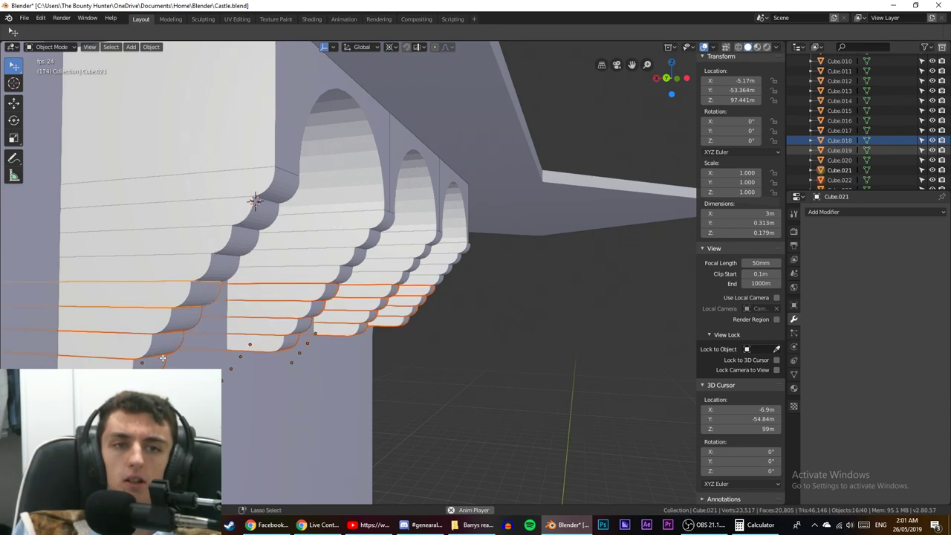
{"action": "key", "text": "ctrl+z"}
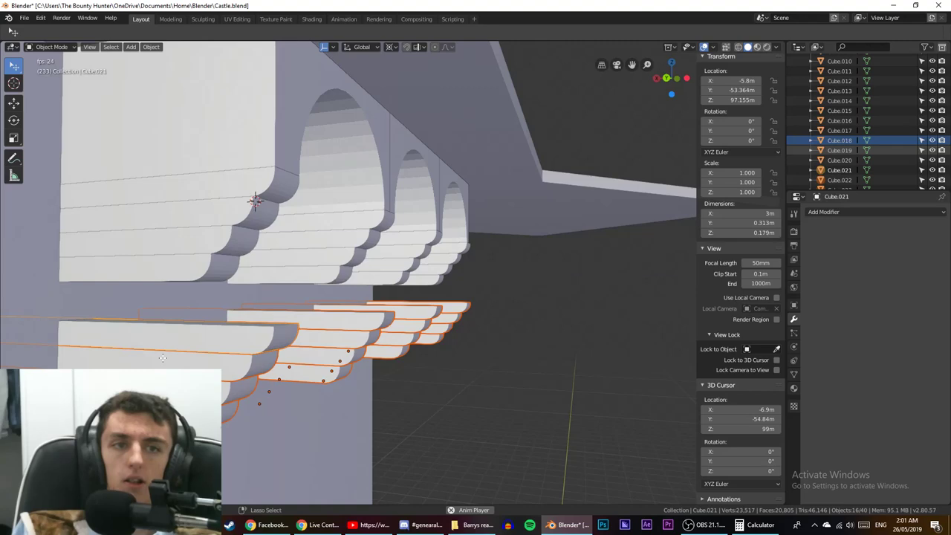
{"action": "key", "text": "ctrl+z"}
{"action": "scroll", "coordinate": [159, 345], "scroll_direction": "down", "scroll_amount": 5}
{"action": "scroll", "coordinate": [168, 345], "scroll_direction": "up", "scroll_amount": 5}
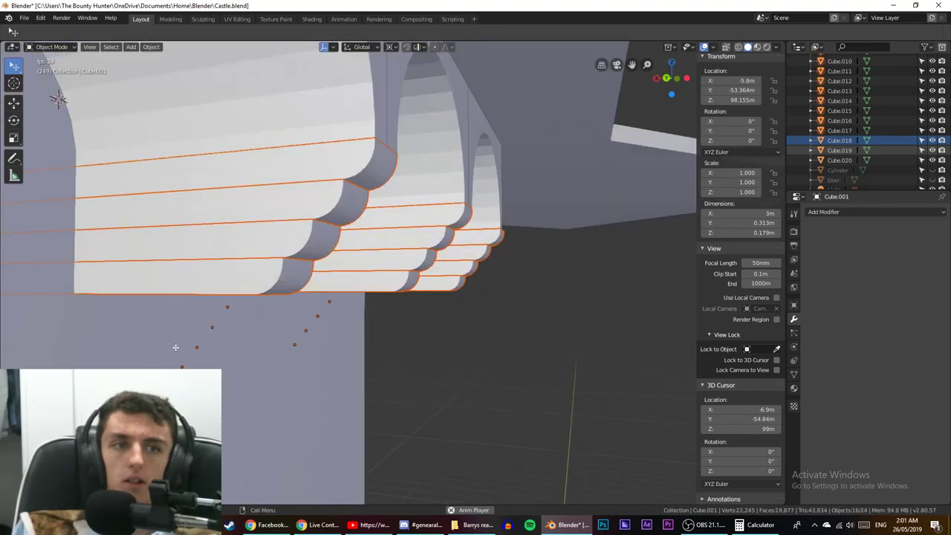
{"action": "scroll", "coordinate": [176, 348], "scroll_direction": "down", "scroll_amount": 5}
{"action": "key", "text": "g"}
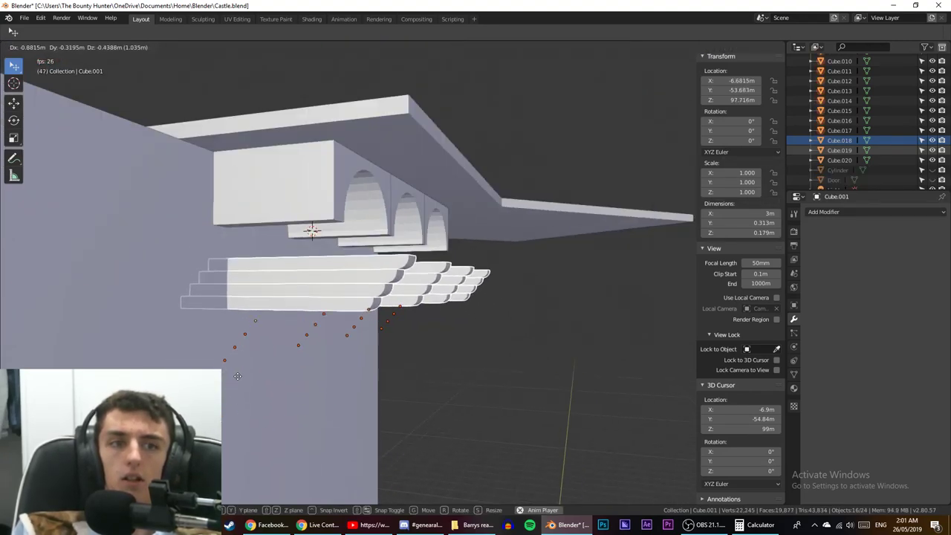
{"action": "right_click", "coordinate": [237, 376]}
Duplicate the lowest corbel step of all four corbels and lower the copies about 0.27 m along the Z axis.
{"action": "scroll", "coordinate": [226, 341], "scroll_direction": "down", "scroll_amount": 2}
{"action": "left_click", "coordinate": [296, 272]}
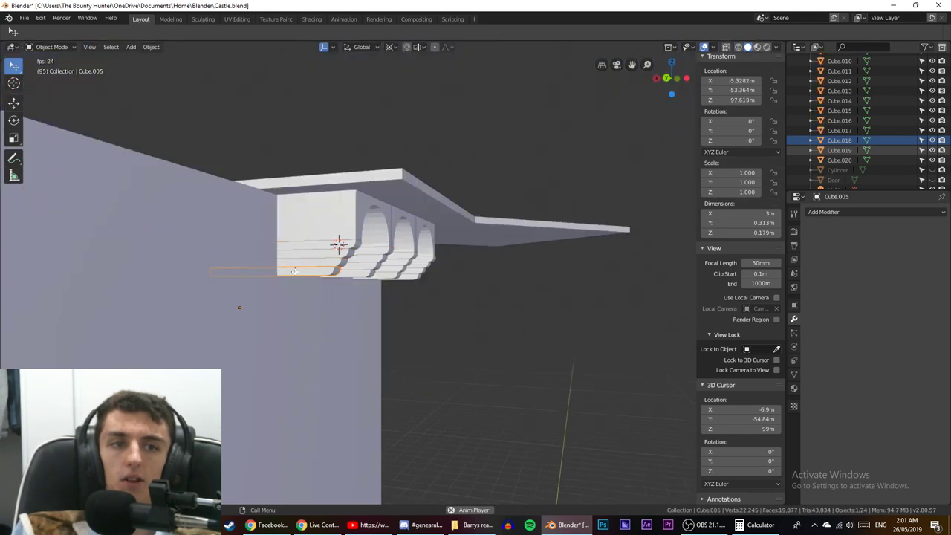
{"action": "middle_click_drag", "start_coordinate": [369, 303], "coordinate": [337, 282]}
{"action": "middle_click_drag", "start_coordinate": [214, 195], "coordinate": [247, 227], "text": "shift"}
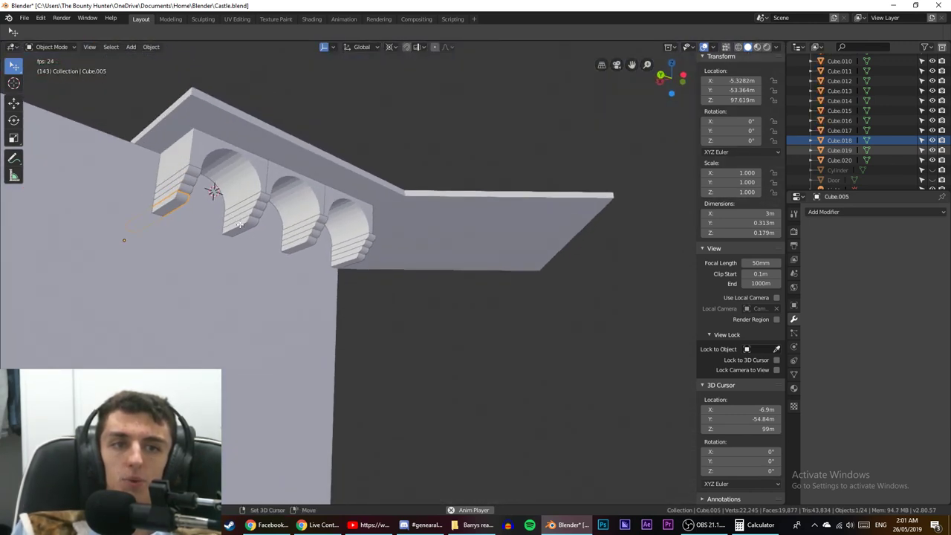
{"action": "left_click", "coordinate": [296, 246], "text": "shift"}
{"action": "left_click", "coordinate": [356, 260], "text": "shift"}
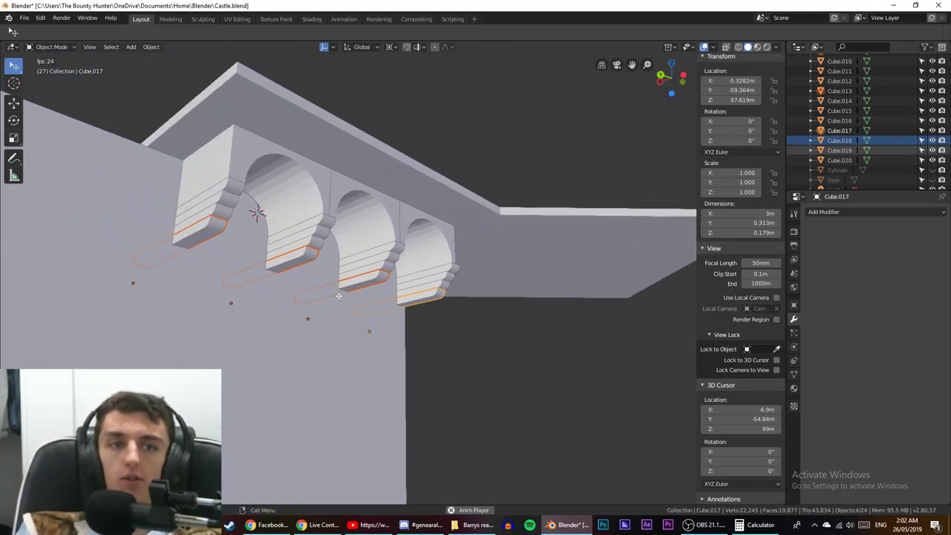
{"action": "key", "text": "shift+d"}
{"action": "key", "text": "z"}
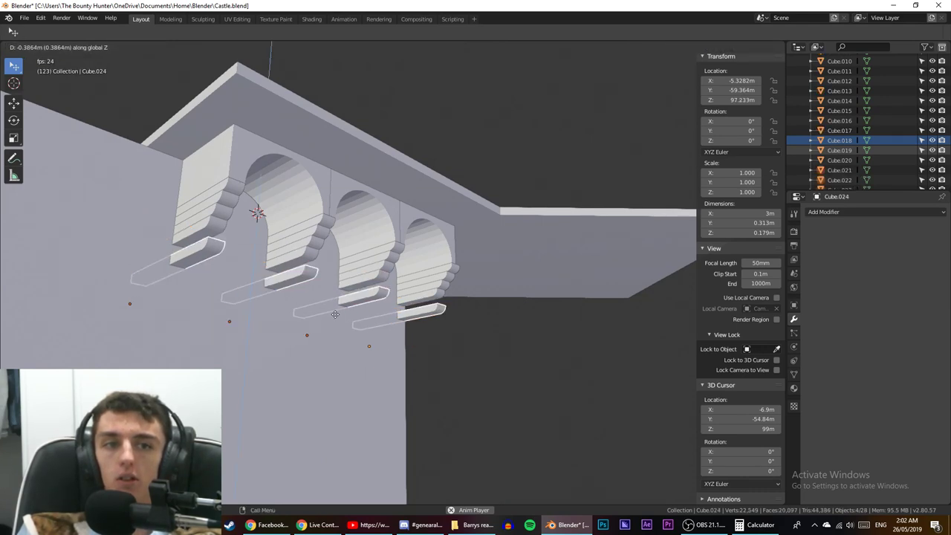
{"action": "left_click", "coordinate": [337, 309]}
In an orthographic view along Y, move the duplicated steps about 0.164 m along X and 0.096 m along Z, flush beneath the steps above, and deselect them.
{"action": "key", "text": "KP_3"}
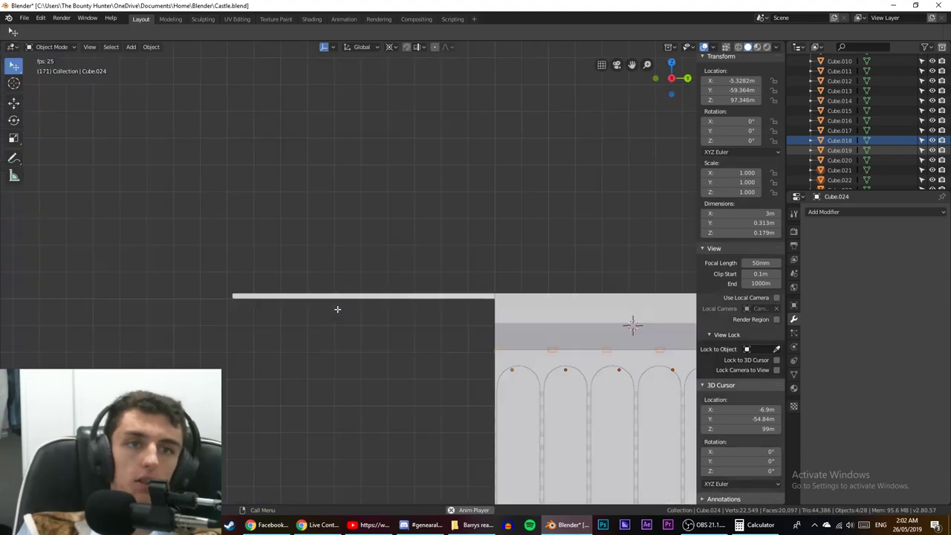
{"action": "scroll", "coordinate": [369, 342], "scroll_direction": "up", "scroll_amount": 2}
{"action": "key", "text": "KP_1"}
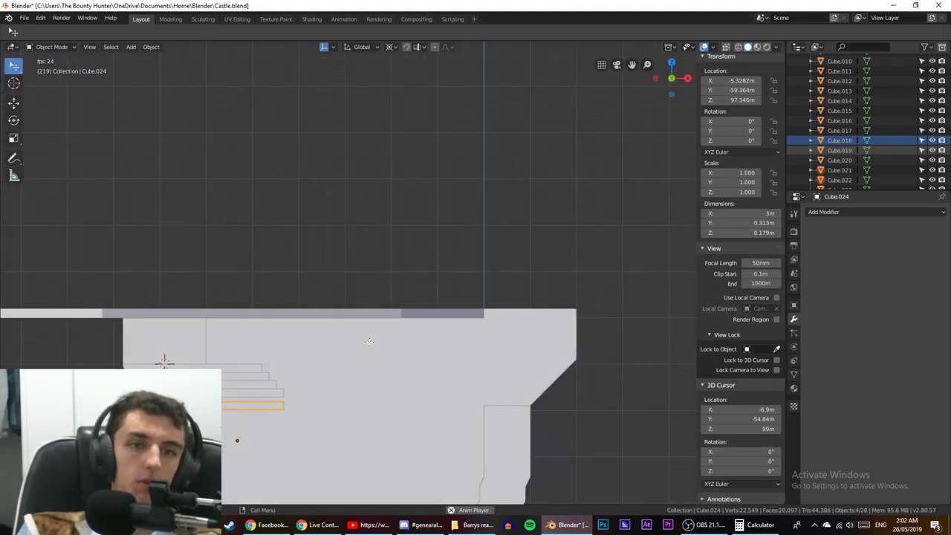
{"action": "scroll", "coordinate": [369, 342], "scroll_direction": "up", "scroll_amount": 3}
{"action": "middle_click_drag", "start_coordinate": [340, 340], "coordinate": [747, 106], "text": "shift"}
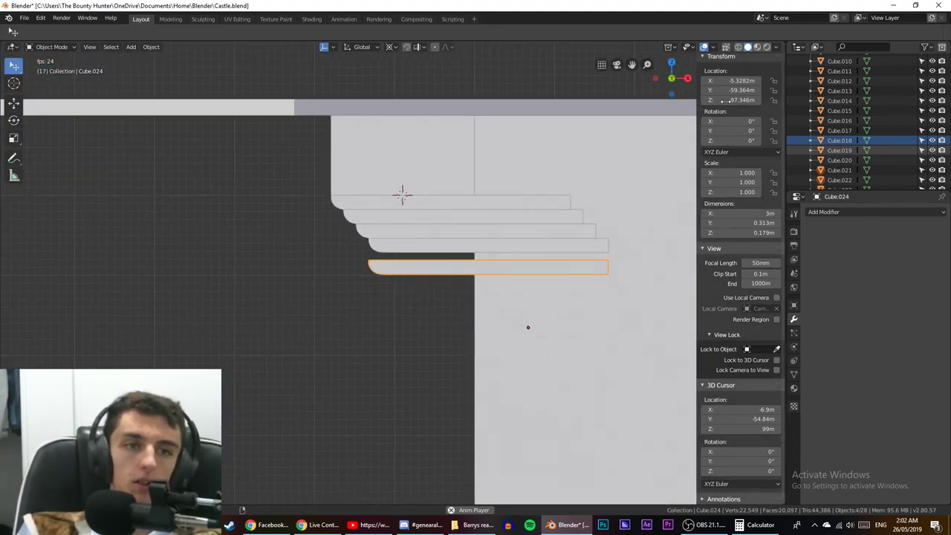
{"action": "scroll", "coordinate": [736, 149], "scroll_direction": "up", "scroll_amount": 1}
{"action": "scroll", "coordinate": [382, 202], "scroll_direction": "up", "scroll_amount": 4}
{"action": "scroll", "coordinate": [381, 202], "scroll_direction": "up", "scroll_amount": 7}
{"action": "middle_click_drag", "start_coordinate": [416, 205], "coordinate": [431, 323], "text": "shift"}
{"action": "scroll", "coordinate": [352, 255], "scroll_direction": "up", "scroll_amount": 2}
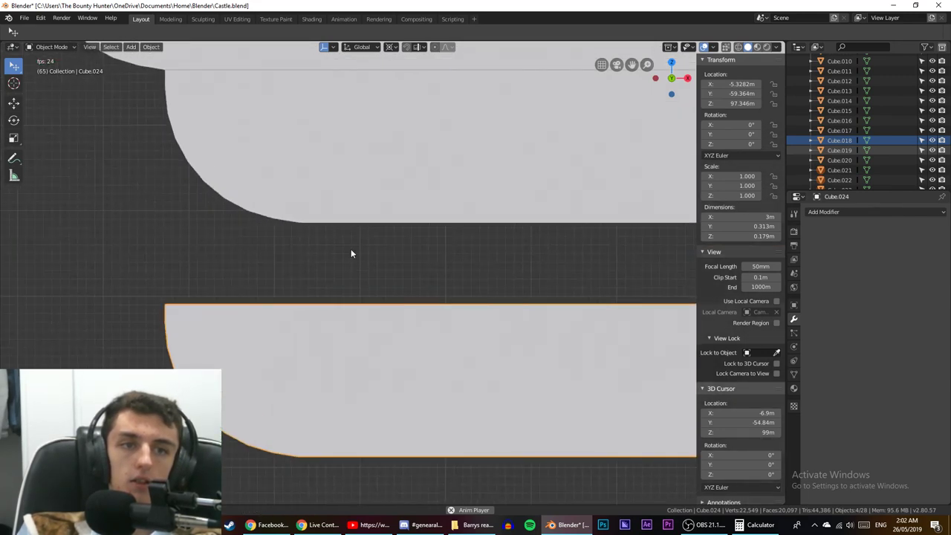
{"action": "key", "text": "g"}
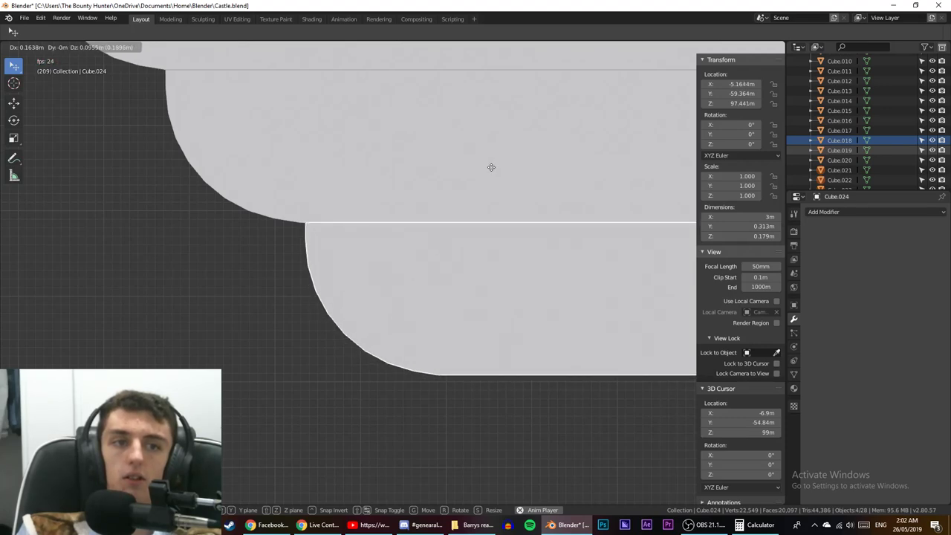
{"action": "left_click", "coordinate": [495, 169]}
{"action": "scroll", "coordinate": [433, 230], "scroll_direction": "down", "scroll_amount": 4}
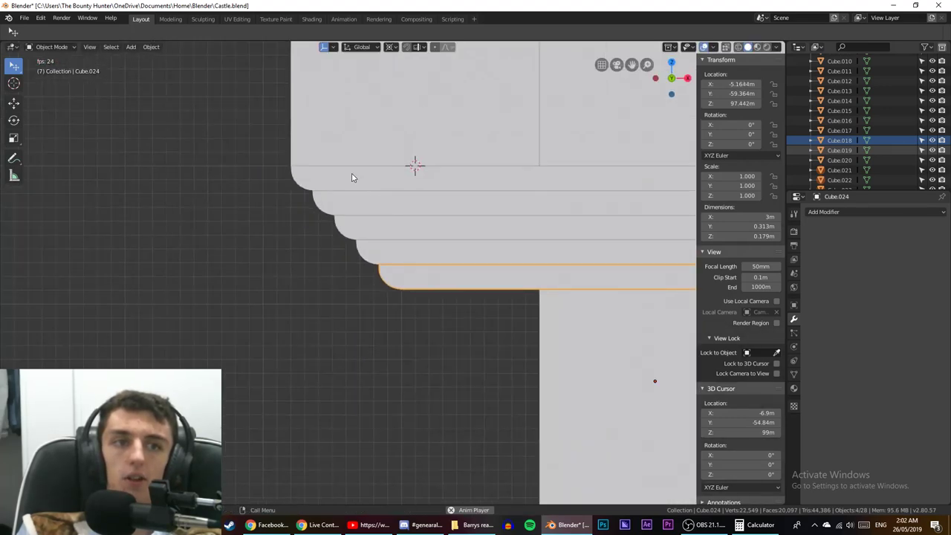
{"action": "middle_click_drag", "start_coordinate": [395, 262], "coordinate": [375, 324]}
{"action": "left_click", "coordinate": [406, 386]}
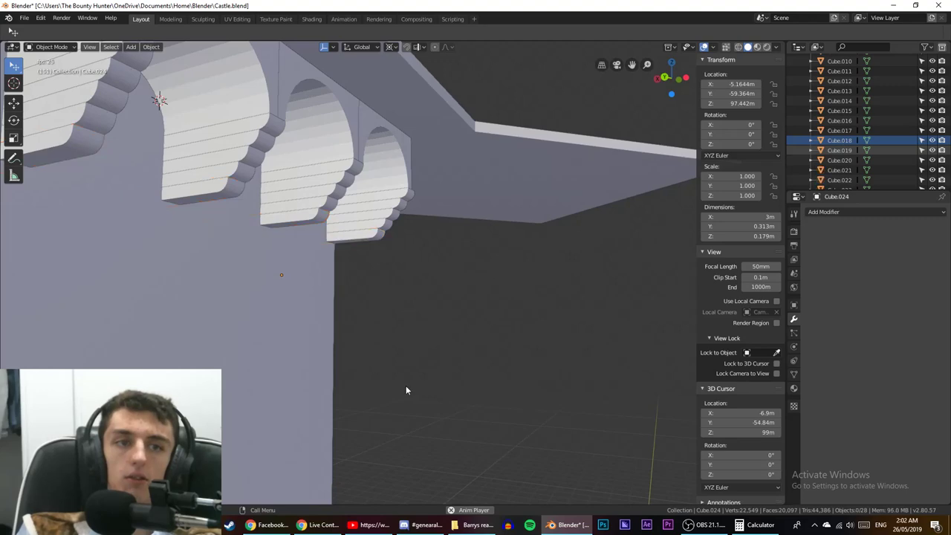
{"action": "middle_click_drag", "start_coordinate": [344, 373], "coordinate": [401, 338], "text": "shift"}
{"action": "scroll", "coordinate": [412, 390], "scroll_direction": "down", "scroll_amount": 1}
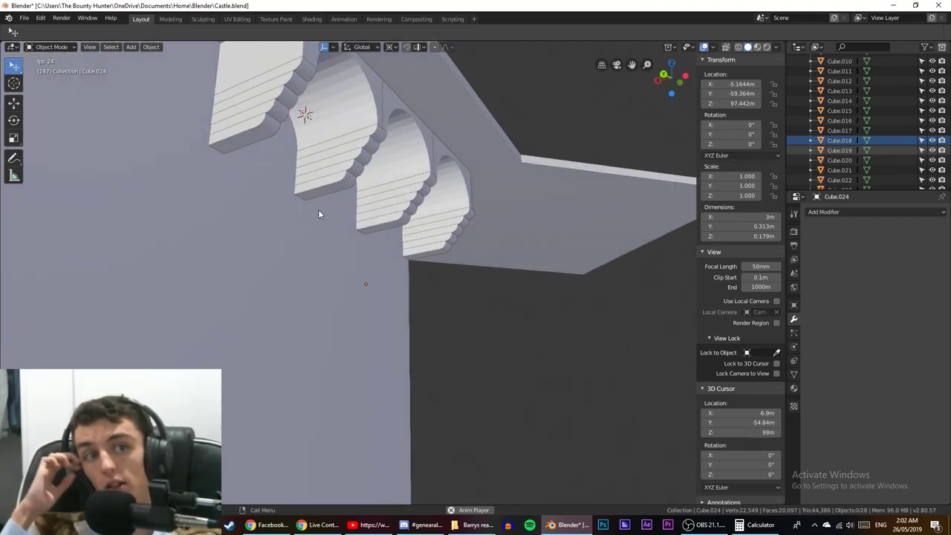
{"action": "left_click", "coordinate": [250, 144]}
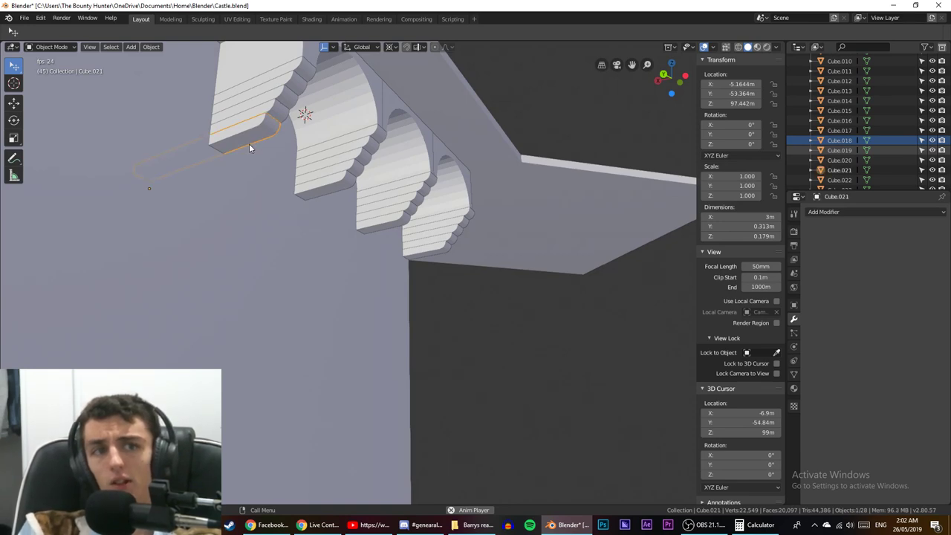
{"action": "key", "text": "shift+s"}
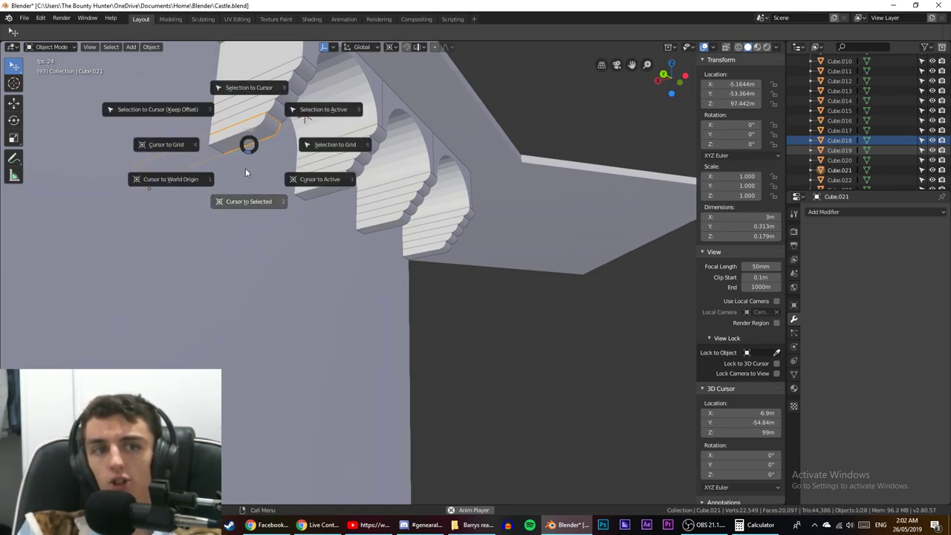
{"action": "key", "text": "Escape"}
In Edit Mode on the first arch block, duplicate the underside face above the outermost corbel and move the copy -1 m along Z.
{"action": "left_click", "coordinate": [303, 50]}
{"action": "middle_click_drag", "start_coordinate": [303, 50], "coordinate": [324, 200], "text": "shift"}
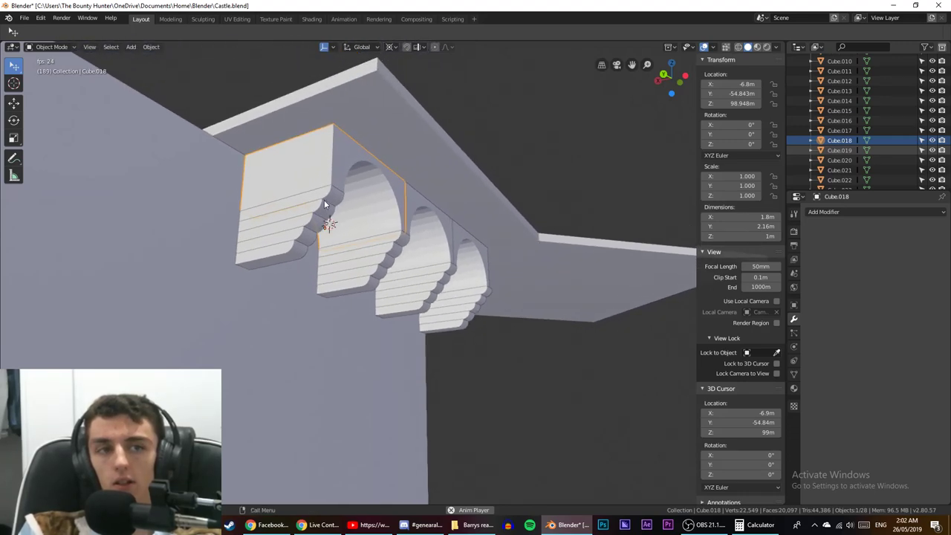
{"action": "key", "text": "Tab"}
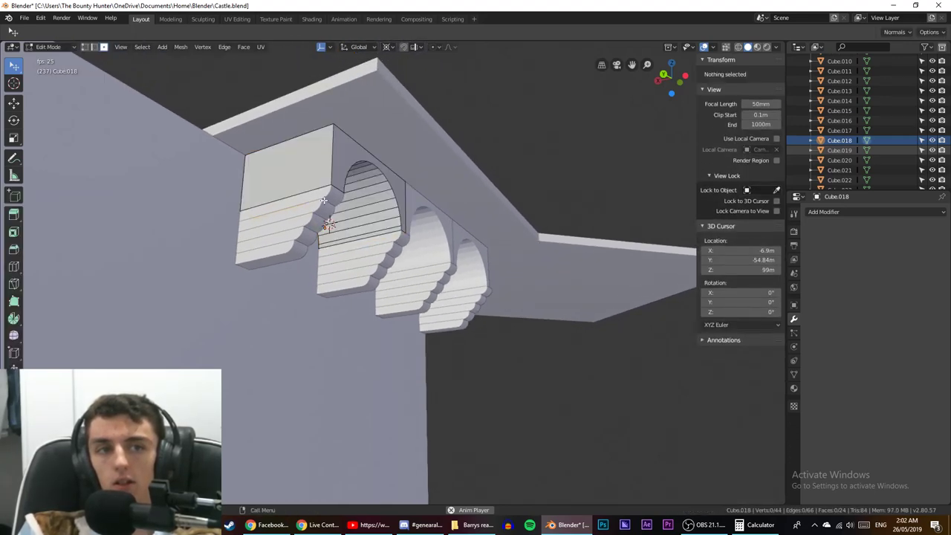
{"action": "mouse_move", "coordinate": [324, 200]}
{"action": "middle_mouse_down"}
{"action": "mouse_move", "coordinate": [278, 188]}
{"action": "mouse_move", "coordinate": [236, 193]}
{"action": "mouse_move", "coordinate": [350, 186]}
{"action": "mouse_move", "coordinate": [402, 266]}
{"action": "mouse_move", "coordinate": [324, 295]}
{"action": "middle_mouse_up"}
{"action": "key", "text": "shift+z"}
{"action": "left_click", "coordinate": [350, 289]}
{"action": "scroll", "coordinate": [369, 304], "scroll_direction": "down", "scroll_amount": 5}
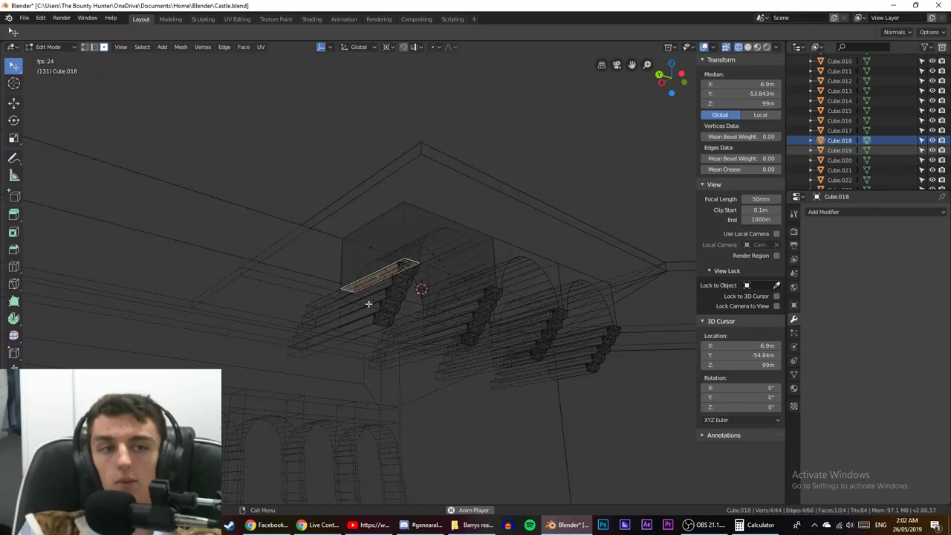
{"action": "key", "text": "g"}
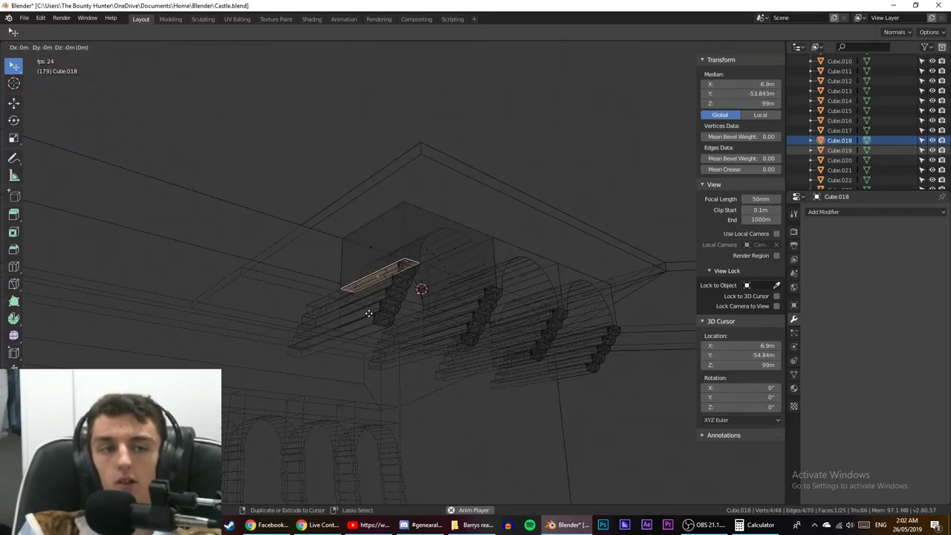
{"action": "key", "text": "z"}
{"action": "key", "text": "ctrl"}
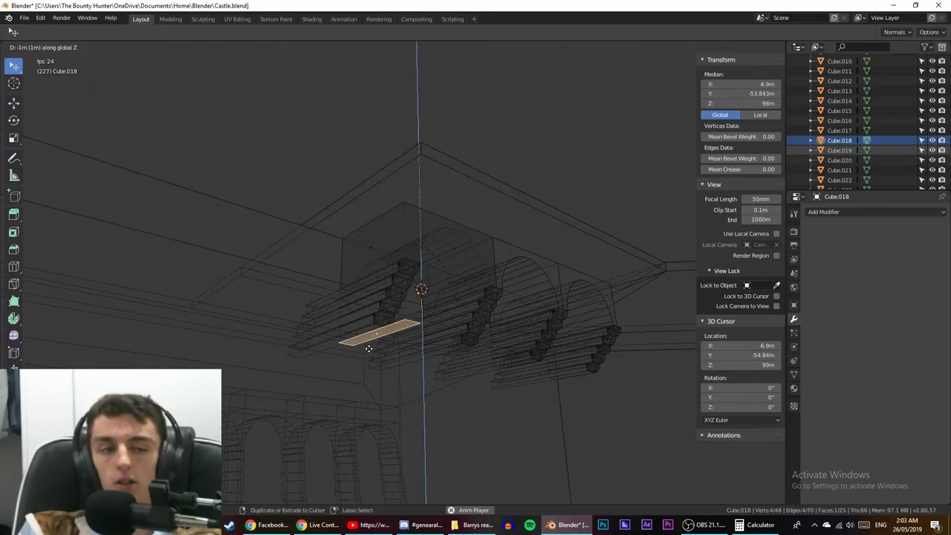
{"action": "left_click", "coordinate": [369, 348]}
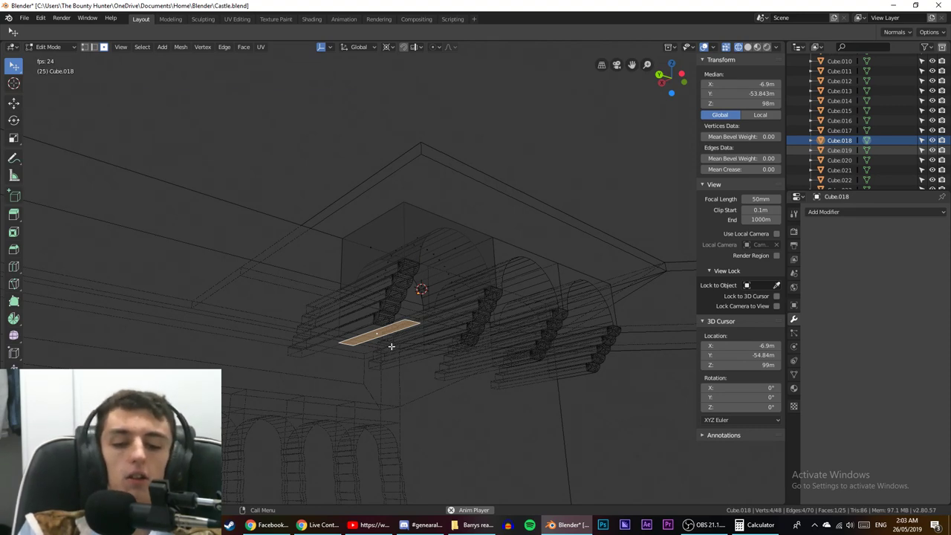
Separate the duplicated face into its own object, select only that object in Object Mode and return to solid shading.
{"action": "key", "text": "ctrl+Tab"}
{"action": "key", "text": "Tab"}
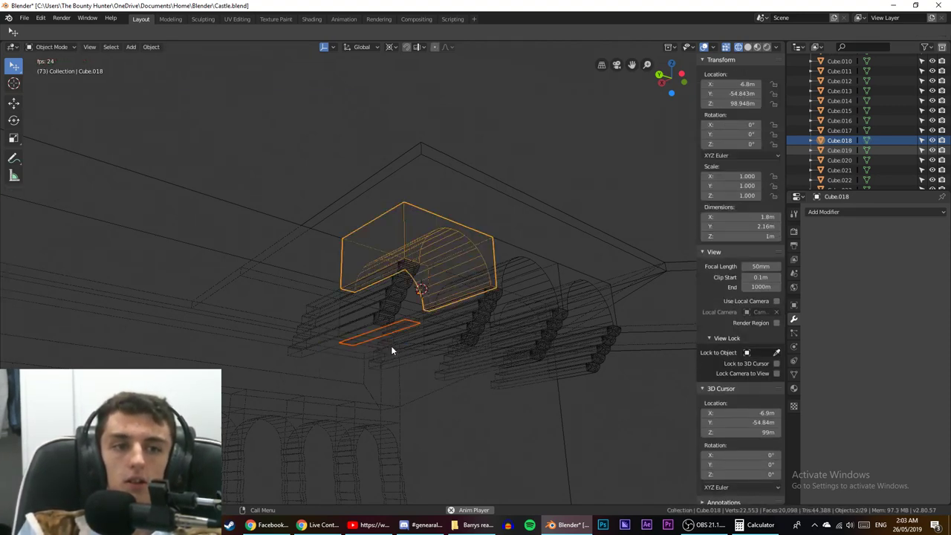
{"action": "left_click", "coordinate": [389, 333]}
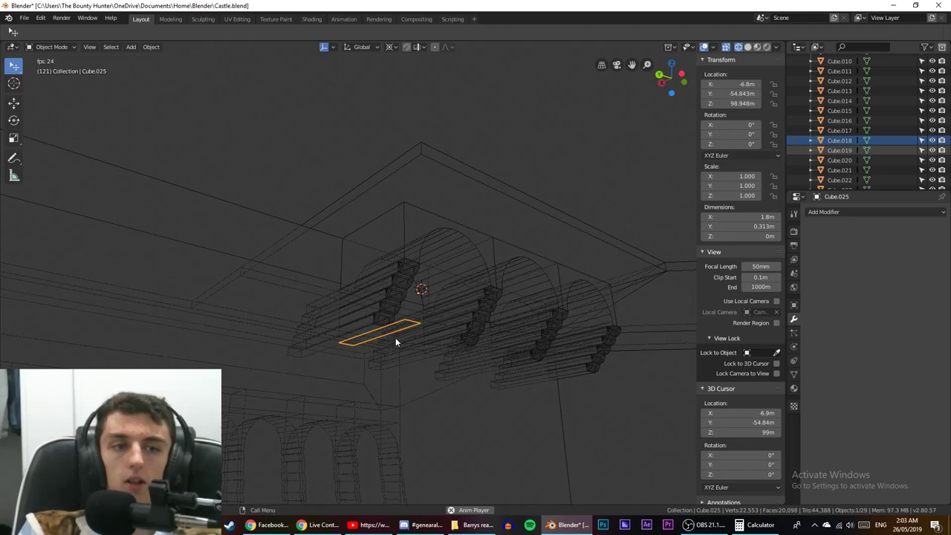
{"action": "key", "text": "shift+z"}
{"action": "mouse_move", "coordinate": [396, 338]}
{"action": "middle_mouse_down"}
{"action": "mouse_move", "coordinate": [285, 352]}
{"action": "mouse_move", "coordinate": [261, 340]}
{"action": "mouse_move", "coordinate": [278, 312]}
{"action": "mouse_move", "coordinate": [304, 302]}
{"action": "mouse_move", "coordinate": [384, 303]}
{"action": "mouse_move", "coordinate": [430, 334]}
{"action": "mouse_move", "coordinate": [429, 354]}
{"action": "mouse_move", "coordinate": [448, 364]}
{"action": "mouse_move", "coordinate": [425, 359]}
{"action": "middle_mouse_up"}
{"action": "key", "text": "shift+z"}
{"action": "key", "text": "shift+z"}
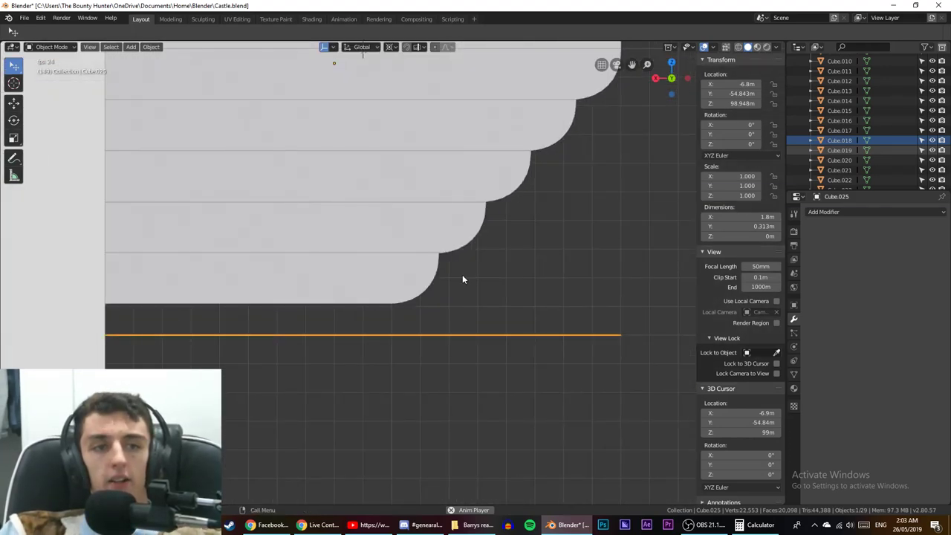
Move the separated face's outer edge 0.8 m along X, near where the lowest corbel step's curve begins, and return to Object Mode.
{"action": "key", "text": "Tab"}
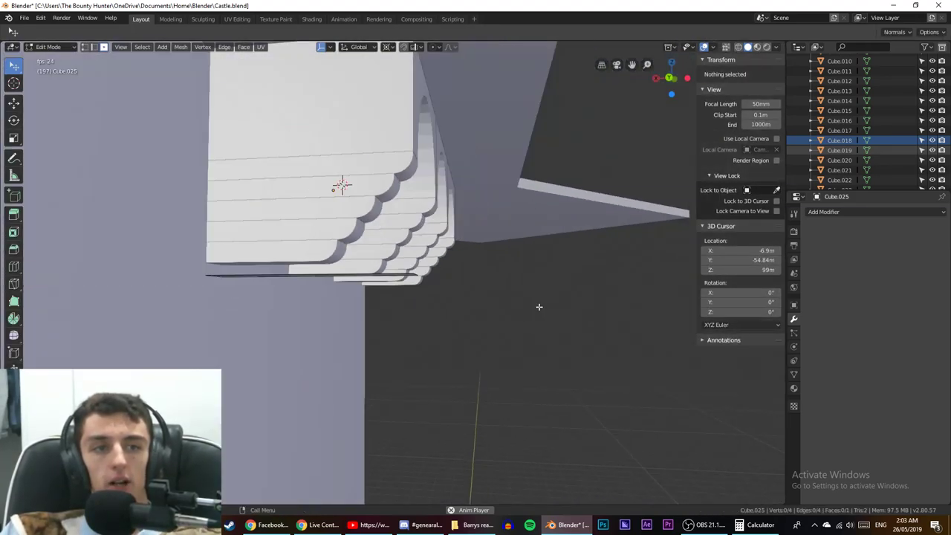
{"action": "left_click", "coordinate": [94, 48]}
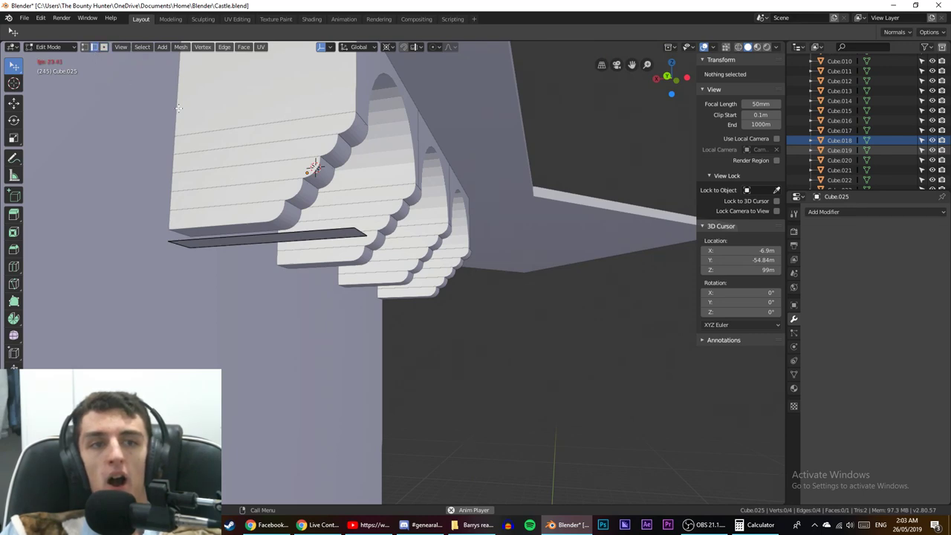
{"action": "left_click", "coordinate": [355, 234]}
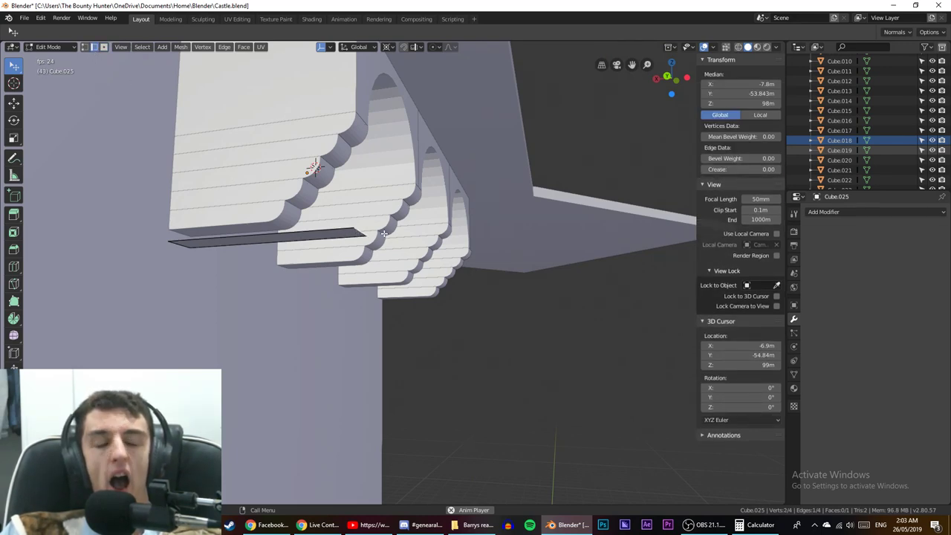
{"action": "key", "text": "KP_1"}
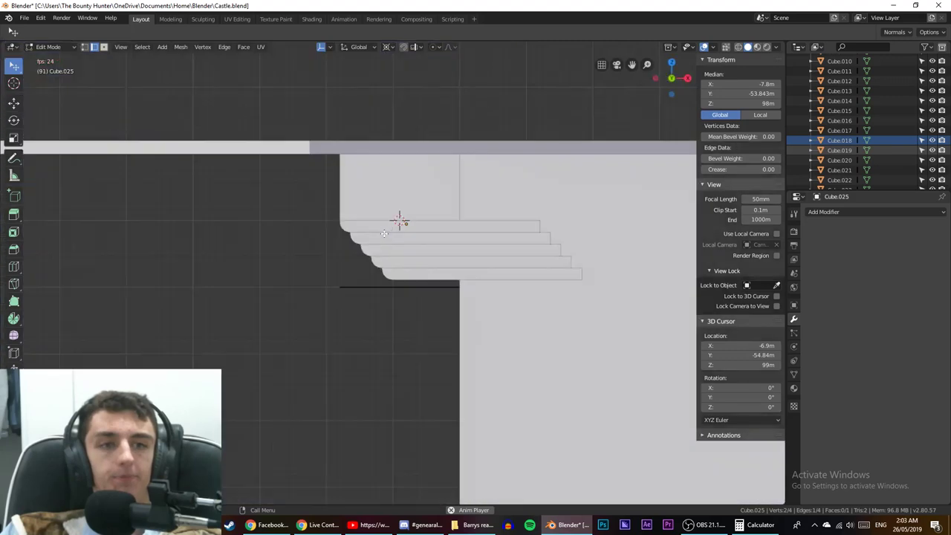
{"action": "key", "text": "ctrl+KP_1"}
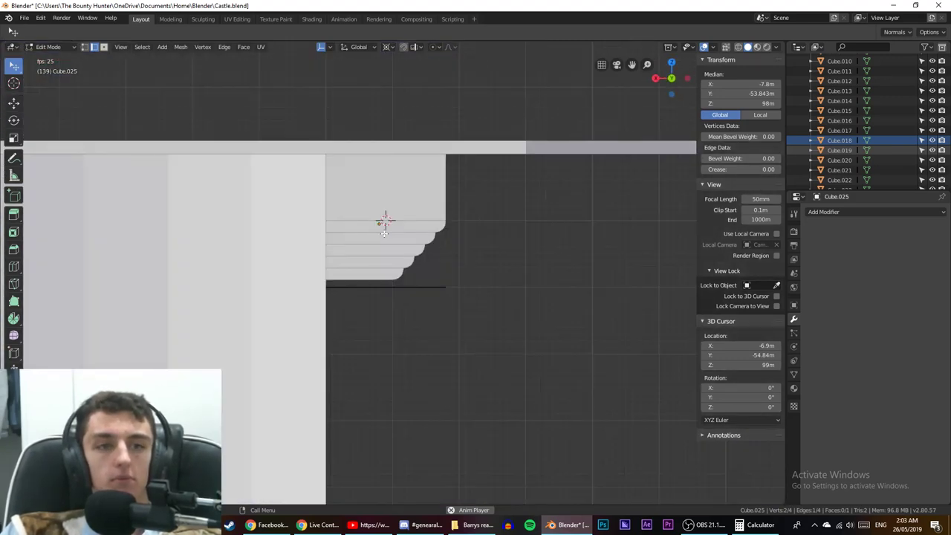
{"action": "scroll", "coordinate": [385, 234], "scroll_direction": "up", "scroll_amount": 5}
{"action": "key", "text": "g"}
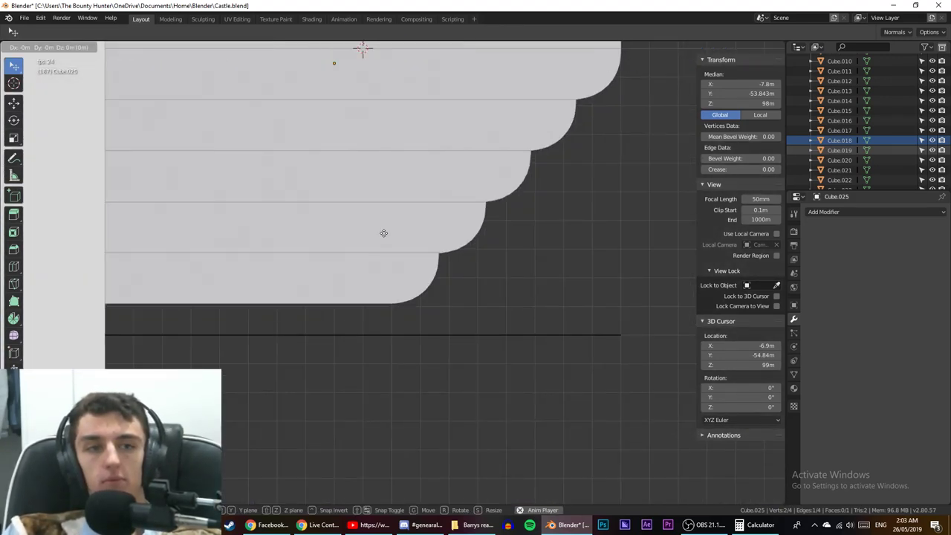
{"action": "key", "text": "x"}
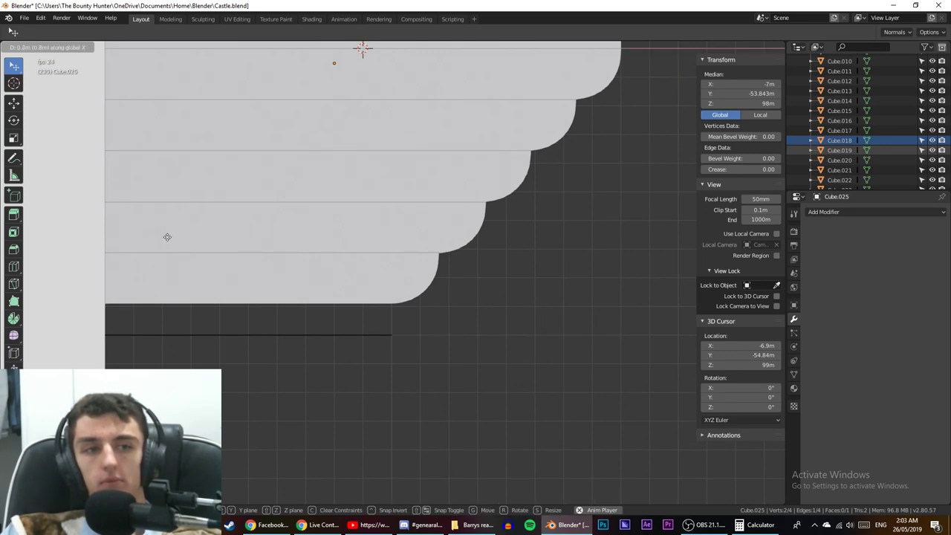
{"action": "left_click", "coordinate": [165, 237]}
{"action": "scroll", "coordinate": [283, 240], "scroll_direction": "up", "scroll_amount": 5}
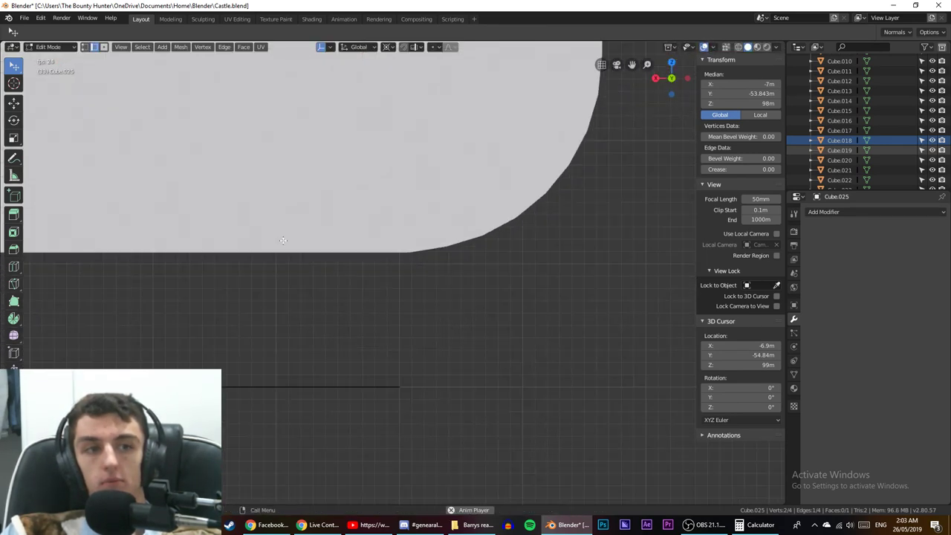
{"action": "scroll", "coordinate": [283, 240], "scroll_direction": "up", "scroll_amount": 1}
{"action": "scroll", "coordinate": [283, 240], "scroll_direction": "up", "scroll_amount": 3}
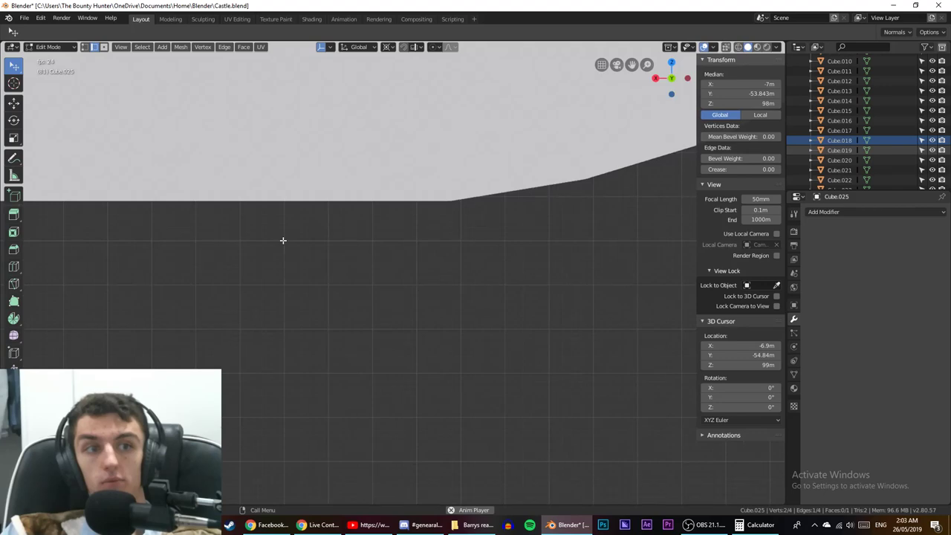
{"action": "scroll", "coordinate": [282, 240], "scroll_direction": "down", "scroll_amount": 5}
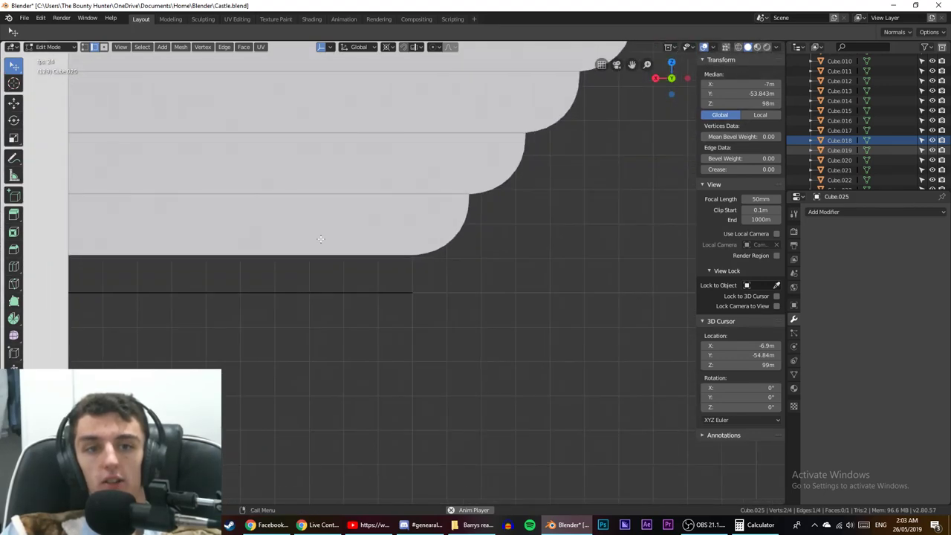
{"action": "key", "text": "Tab"}
{"action": "middle_click_drag", "start_coordinate": [319, 244], "coordinate": [291, 220]}
{"action": "scroll", "coordinate": [290, 217], "scroll_direction": "down", "scroll_amount": 6}
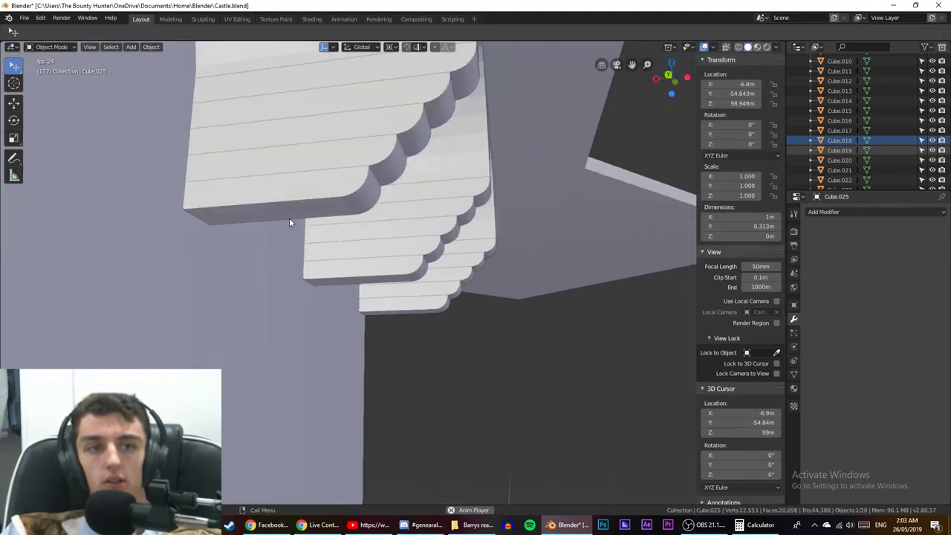
In wireframe shading and an orthographic view along Y, move the separated face -0.1 m along Z, further below the lowest corbel step.
{"action": "scroll", "coordinate": [290, 216], "scroll_direction": "up", "scroll_amount": 1}
{"action": "scroll", "coordinate": [289, 216], "scroll_direction": "down", "scroll_amount": 2}
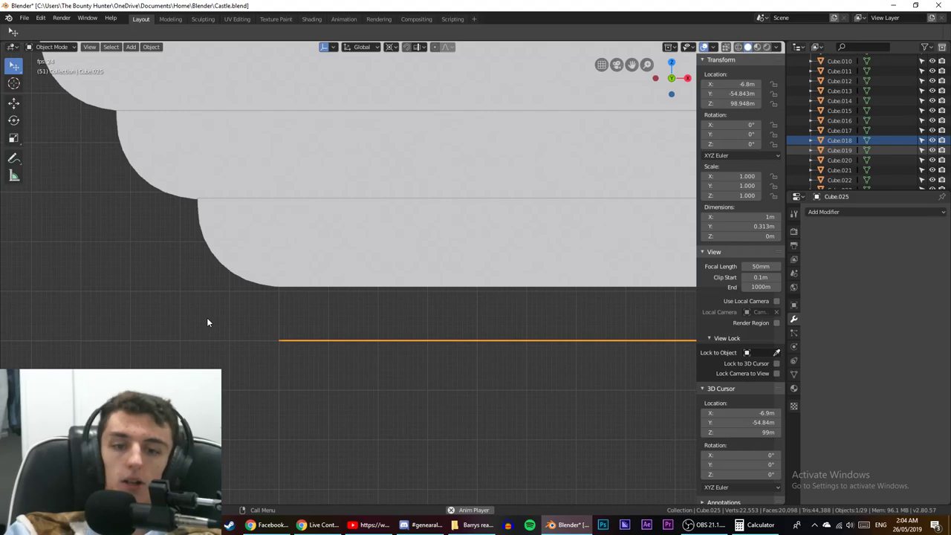
{"action": "key", "text": "g"}
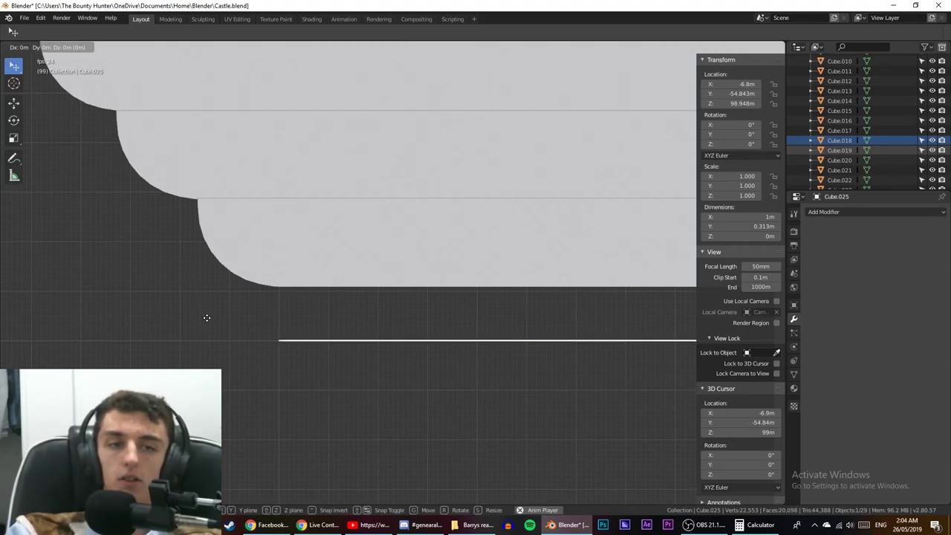
{"action": "key", "text": "Escape"}
{"action": "key", "text": "shift+z"}
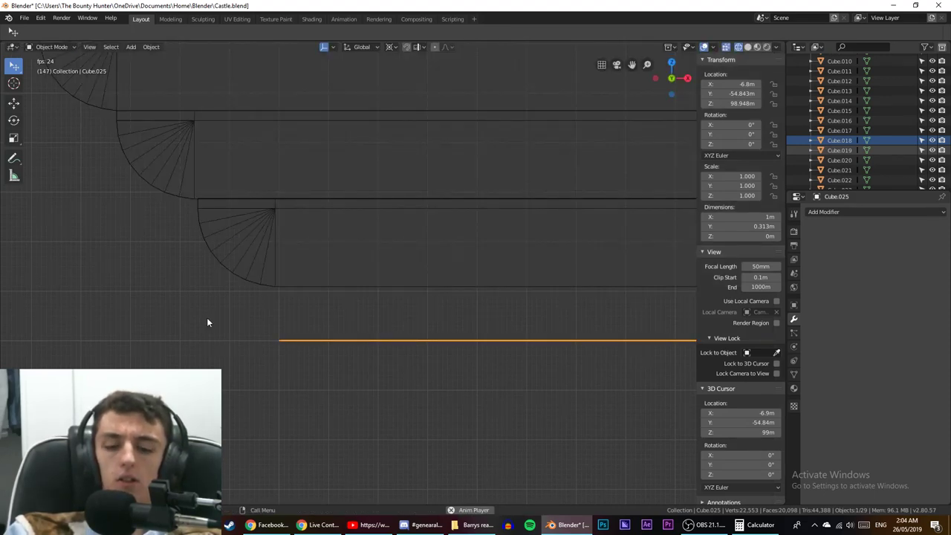
{"action": "key", "text": "g"}
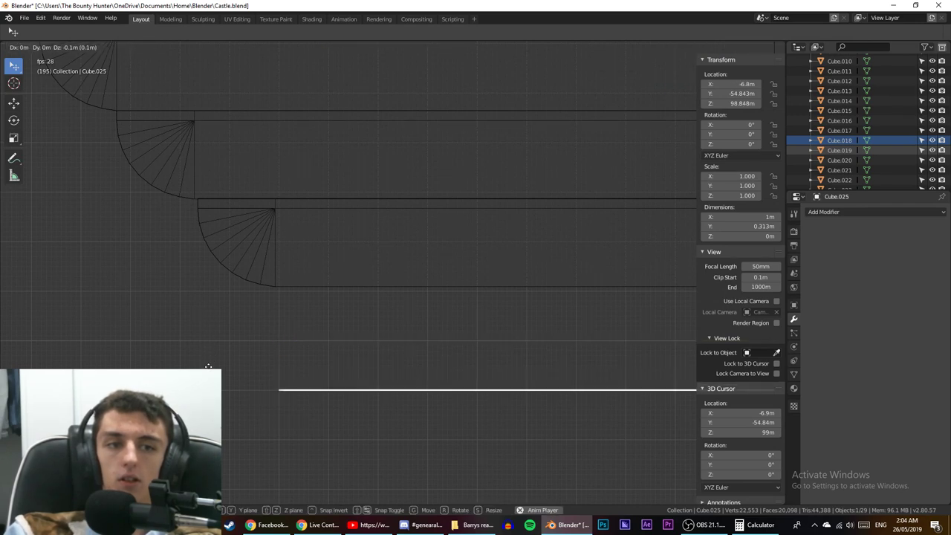
{"action": "left_click", "coordinate": [209, 370]}
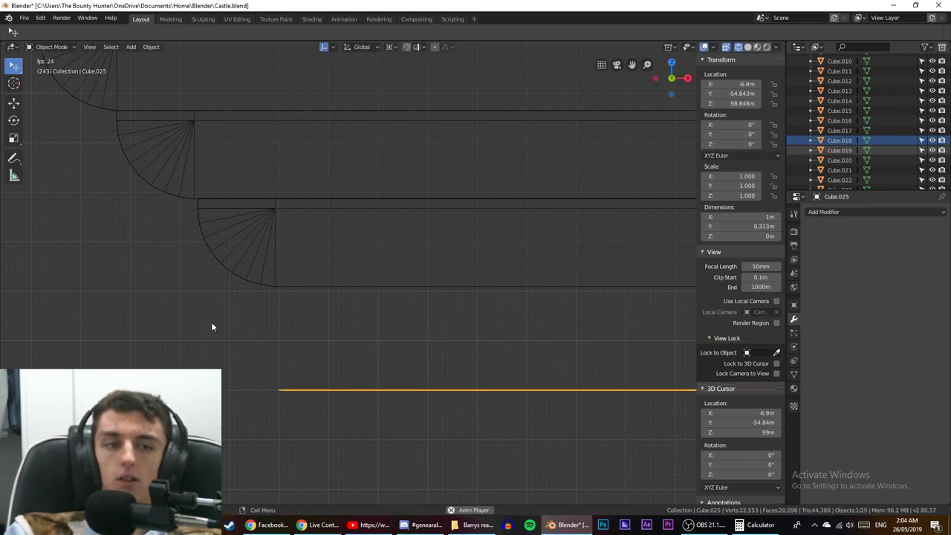
In Edit Mode, select the separated face and extrude it 0.2 m upward into a block beneath the lowest corbel step.
{"action": "key", "text": "Tab"}
{"action": "mouse_move", "coordinate": [332, 389]}
{"action": "middle_mouse_down"}
{"action": "mouse_move", "coordinate": [332, 419]}
{"action": "mouse_move", "coordinate": [326, 382]}
{"action": "middle_mouse_up"}
{"action": "key", "text": "3"}
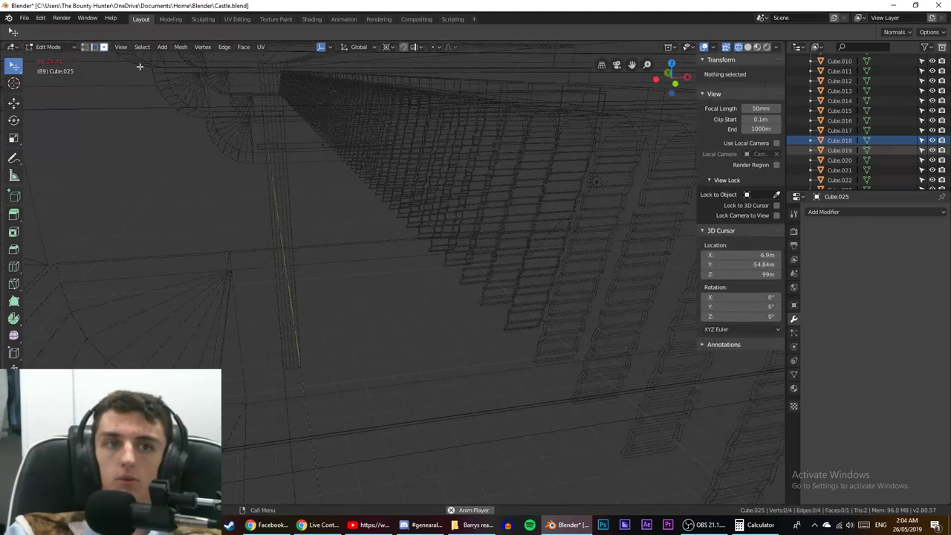
{"action": "left_click", "coordinate": [323, 146]}
{"action": "key", "text": "KP_1"}
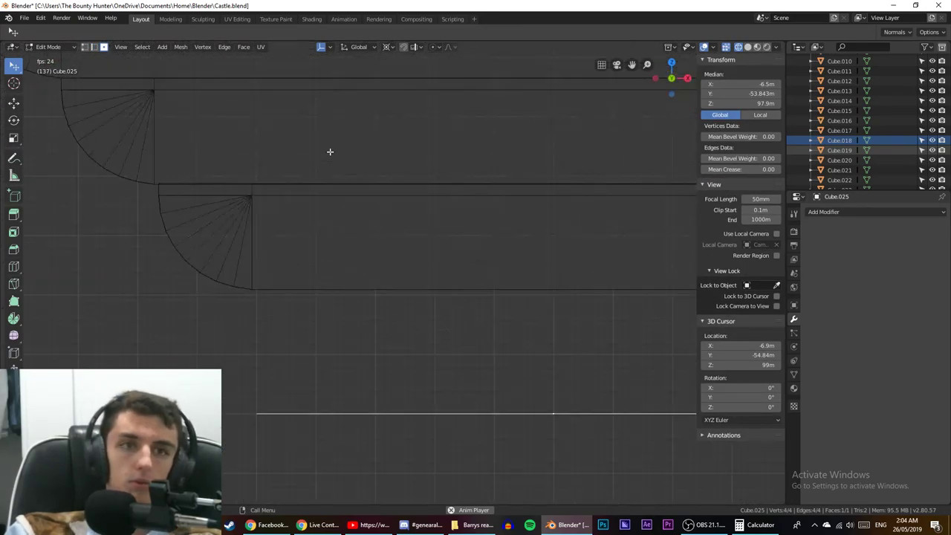
{"action": "key", "text": "e"}
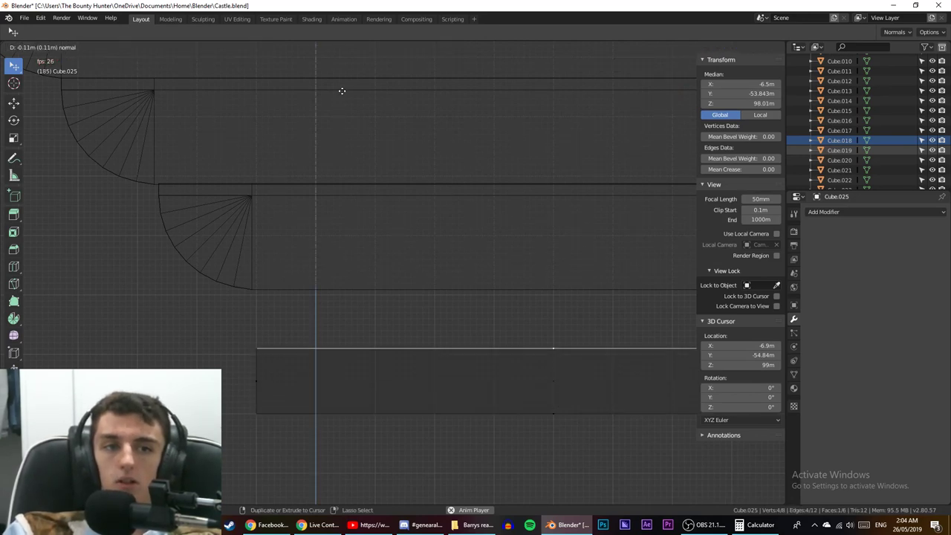
{"action": "left_click", "coordinate": [341, 498]}
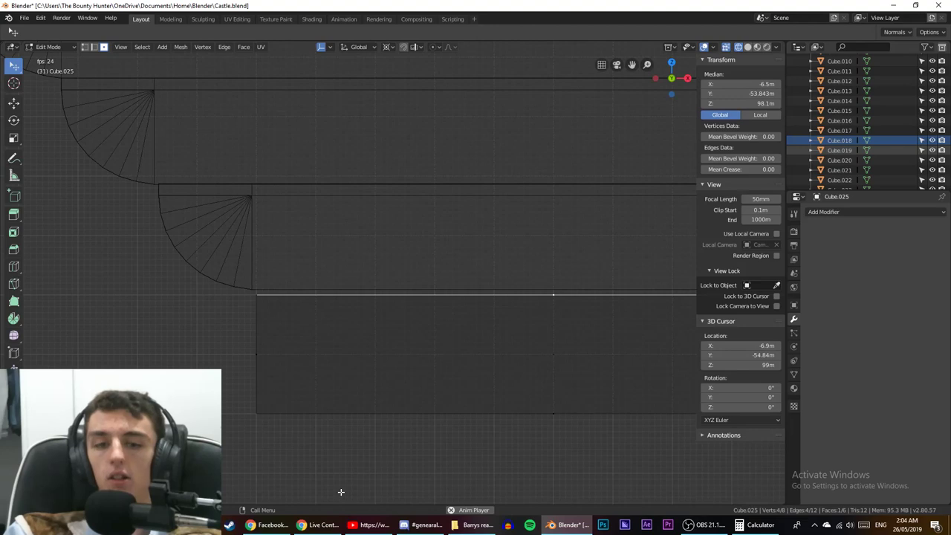
In Object Mode, raise the block 0.21 m along Z, aligning its underside with the underside of the lowest corbel step.
{"action": "key", "text": "Tab"}
{"action": "key", "text": "g"}
{"action": "key", "text": "z"}
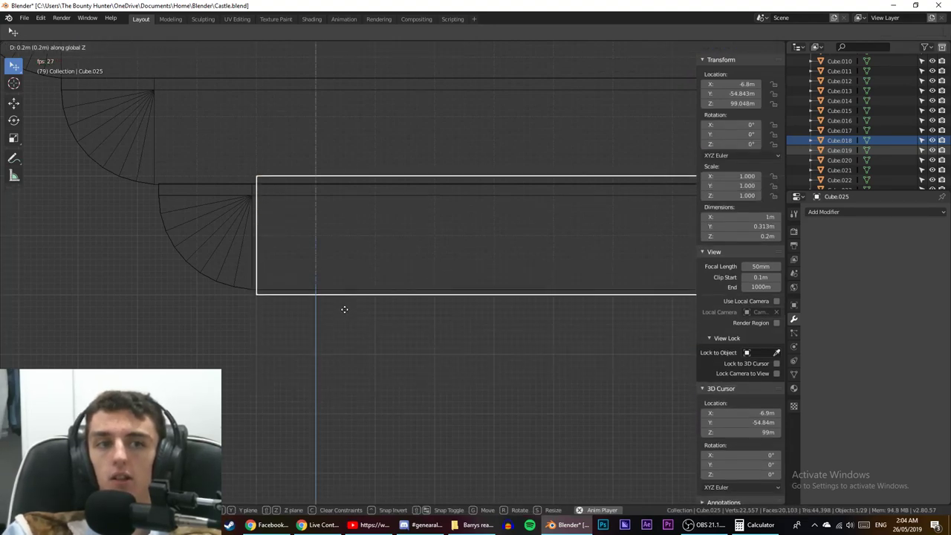
{"action": "left_click", "coordinate": [341, 302]}
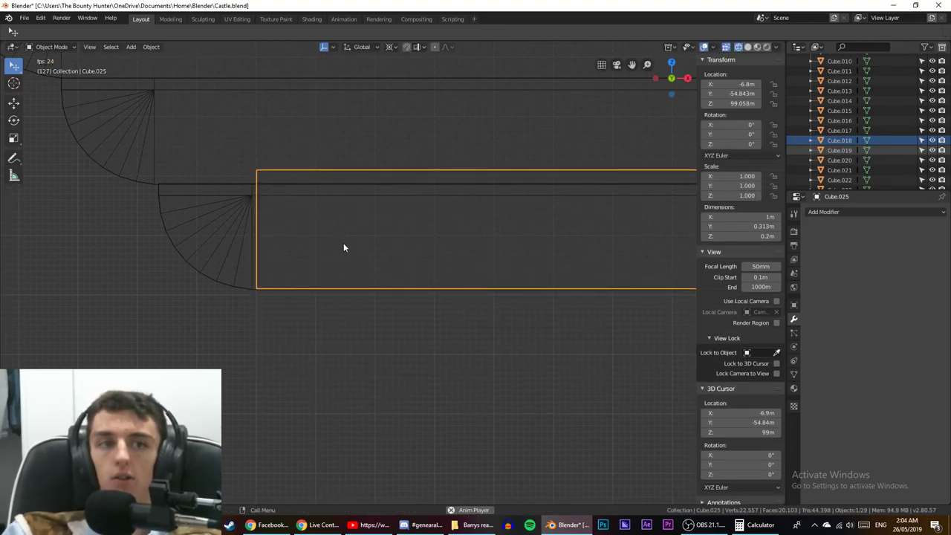
In Edit Mode, move the block's top face -0.02 m along Z towards the top of the lowest corbel step.
{"action": "middle_click_drag", "start_coordinate": [344, 246], "coordinate": [351, 282]}
{"action": "scroll", "coordinate": [351, 278], "scroll_direction": "down", "scroll_amount": 1}
{"action": "key", "text": "Tab"}
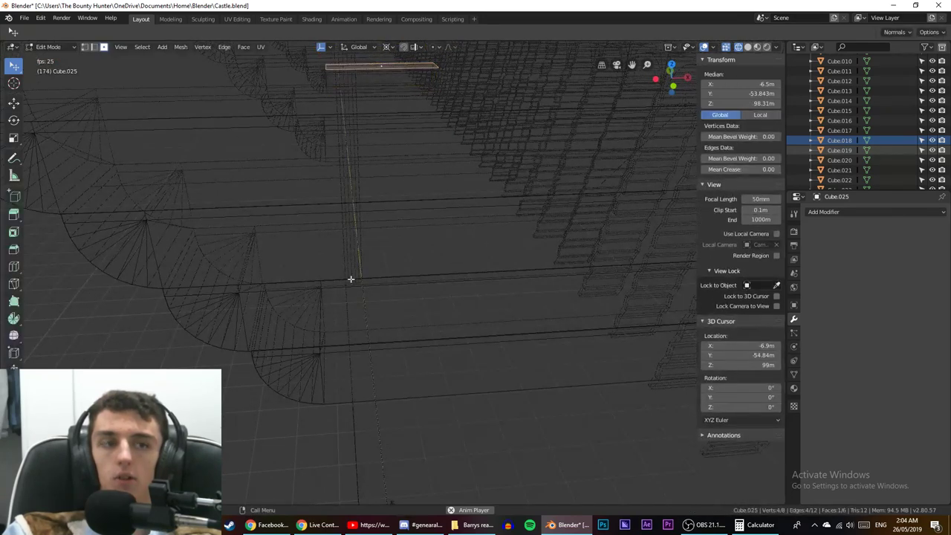
{"action": "key", "text": "KP_1"}
{"action": "scroll", "coordinate": [351, 279], "scroll_direction": "up", "scroll_amount": 8}
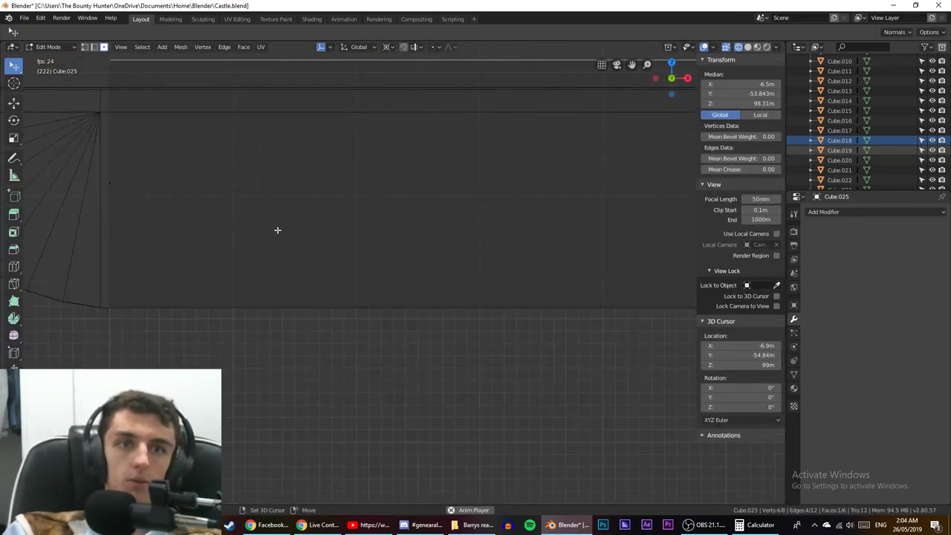
{"action": "middle_click_drag", "start_coordinate": [276, 230], "coordinate": [403, 441], "text": "shift"}
{"action": "scroll", "coordinate": [369, 417], "scroll_direction": "up", "scroll_amount": 2}
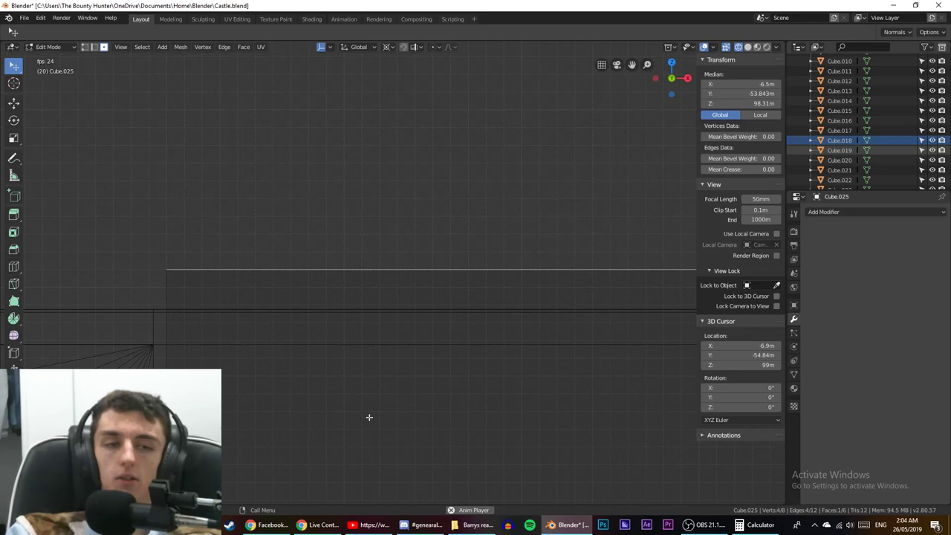
{"action": "key", "text": "g"}
{"action": "key", "text": "z"}
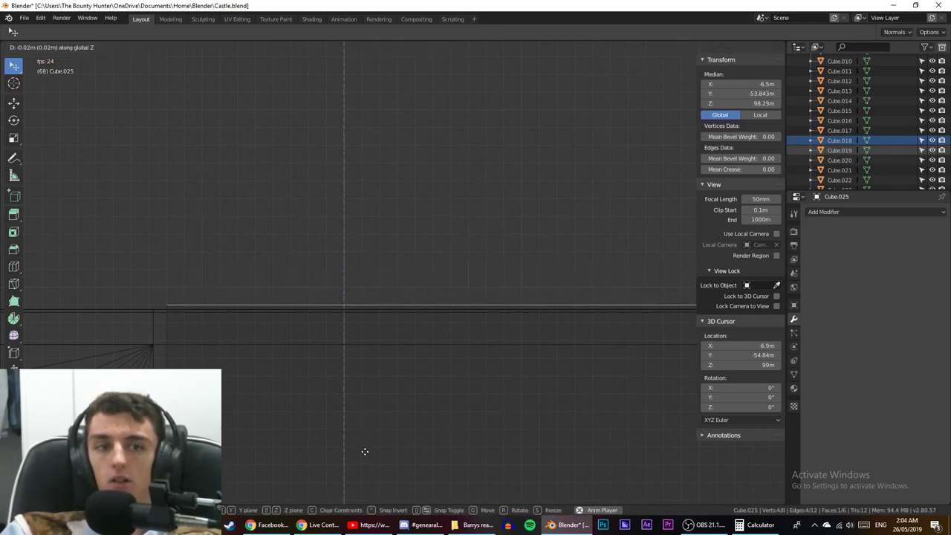
{"action": "left_click", "coordinate": [364, 459]}
Lower the block's top face about another 0.002 m along Z to match the lowest corbel step's height.
{"action": "middle_click_drag", "start_coordinate": [281, 340], "coordinate": [346, 406], "text": "shift"}
{"action": "scroll", "coordinate": [446, 295], "scroll_direction": "up", "scroll_amount": 4}
{"action": "scroll", "coordinate": [401, 326], "scroll_direction": "up", "scroll_amount": 4}
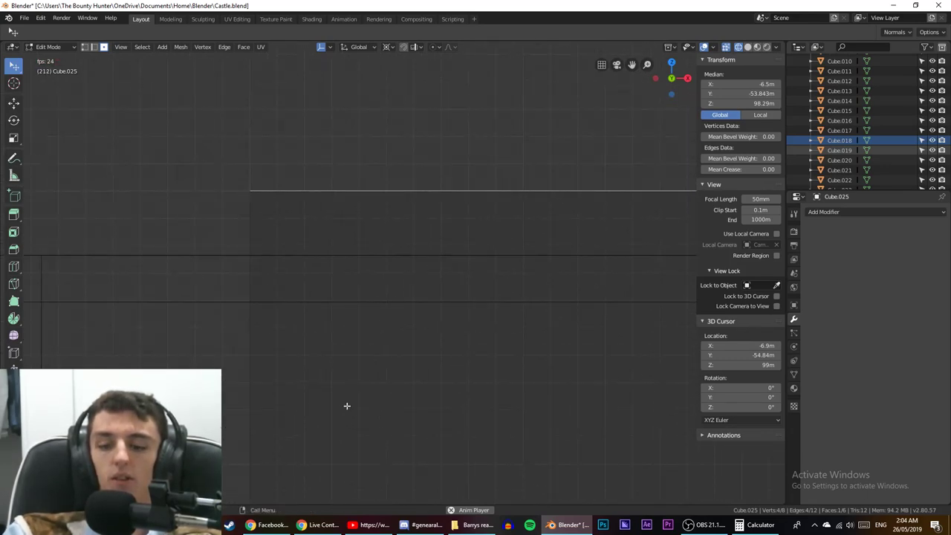
{"action": "key", "text": "g"}
{"action": "key", "text": "z"}
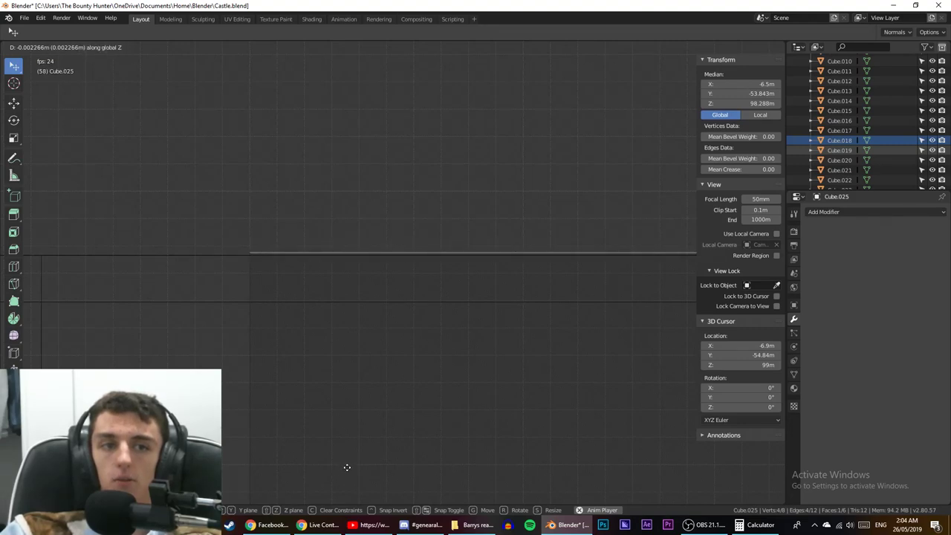
{"action": "left_click", "coordinate": [342, 428]}
{"action": "scroll", "coordinate": [331, 420], "scroll_direction": "down", "scroll_amount": 9}
{"action": "middle_click_drag", "start_coordinate": [459, 442], "coordinate": [318, 278], "text": "shift"}
{"action": "scroll", "coordinate": [323, 286], "scroll_direction": "down", "scroll_amount": 10}
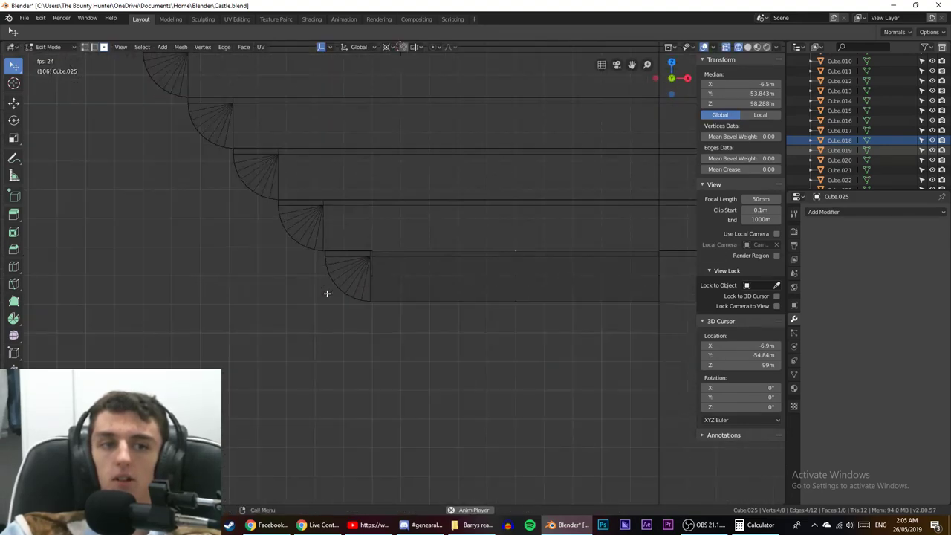
{"action": "key", "text": "shift+z"}
{"action": "key", "text": "shift+z"}
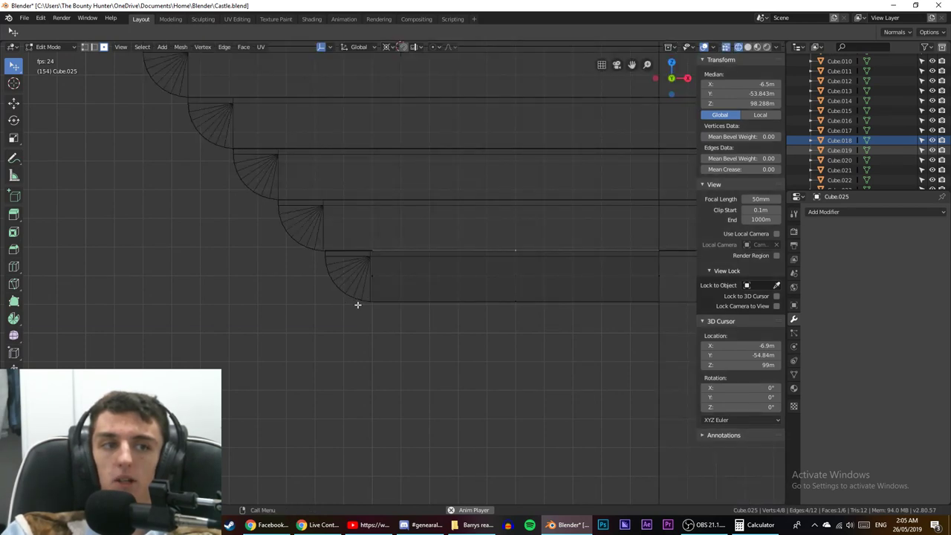
In Object Mode, move the block -0.2 m along Z below the lowest corbel step, and raise it 0.02 m to narrow the gap.
{"action": "key", "text": "Tab"}
{"action": "key", "text": "shift+d"}
{"action": "key", "text": "z"}
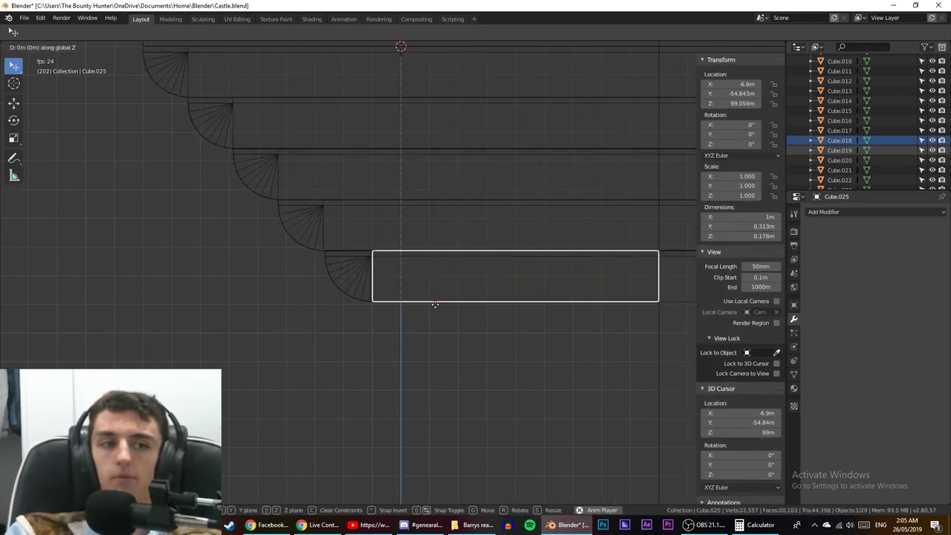
{"action": "left_click", "coordinate": [437, 364]}
{"action": "scroll", "coordinate": [437, 354], "scroll_direction": "up", "scroll_amount": 5}
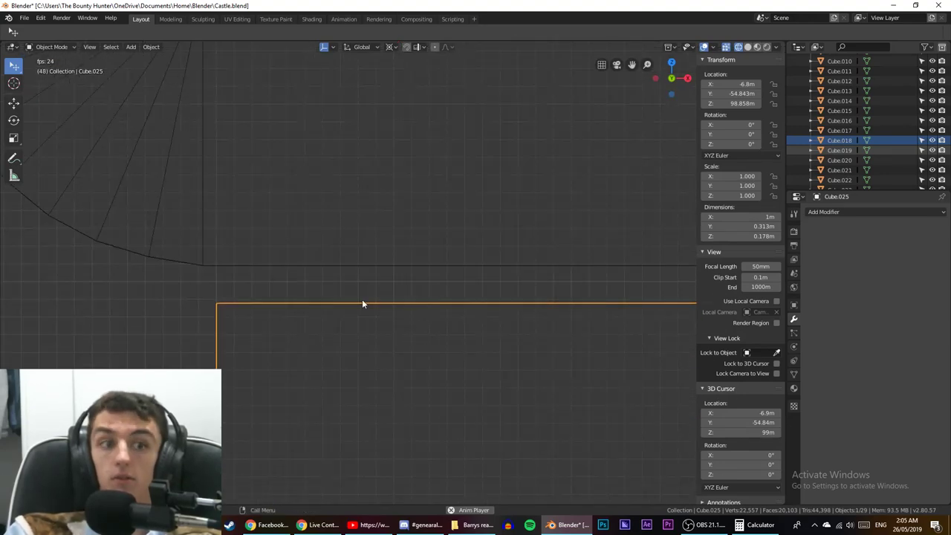
{"action": "key", "text": "g"}
{"action": "key", "text": "z"}
{"action": "left_click", "coordinate": [360, 260]}
Raise the block about 0.001 m along Z so its top sits against the lowest corbel step's underside.
{"action": "scroll", "coordinate": [361, 260], "scroll_direction": "up", "scroll_amount": 5}
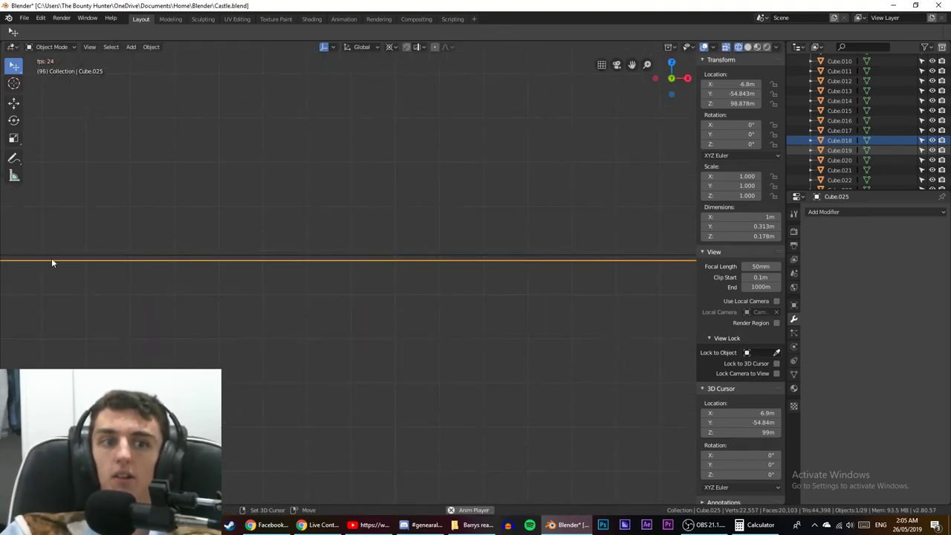
{"action": "middle_click_drag", "start_coordinate": [53, 261], "coordinate": [372, 262], "text": "shift"}
{"action": "scroll", "coordinate": [373, 262], "scroll_direction": "up", "scroll_amount": 4}
{"action": "middle_click_drag", "start_coordinate": [231, 239], "coordinate": [460, 276], "text": "shift"}
{"action": "scroll", "coordinate": [459, 277], "scroll_direction": "up", "scroll_amount": 3}
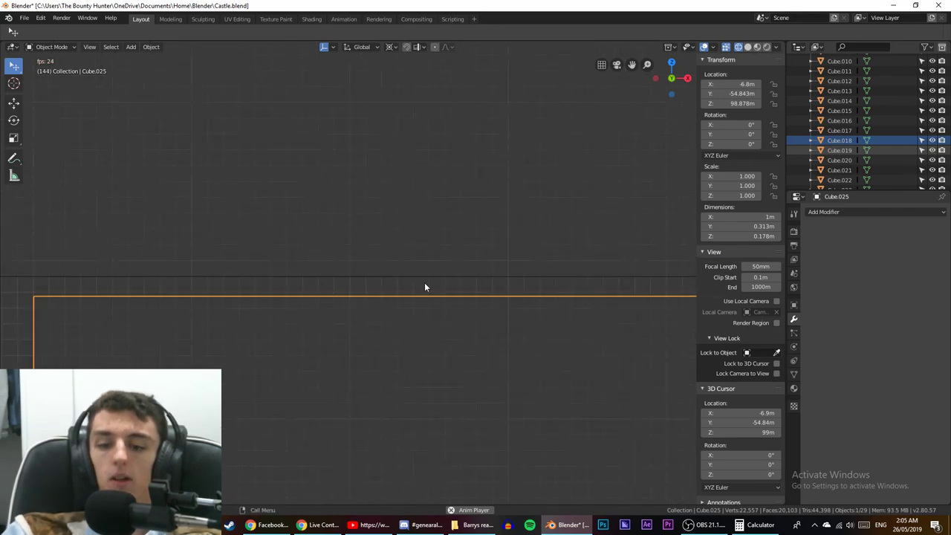
{"action": "key", "text": "g"}
{"action": "key", "text": "z"}
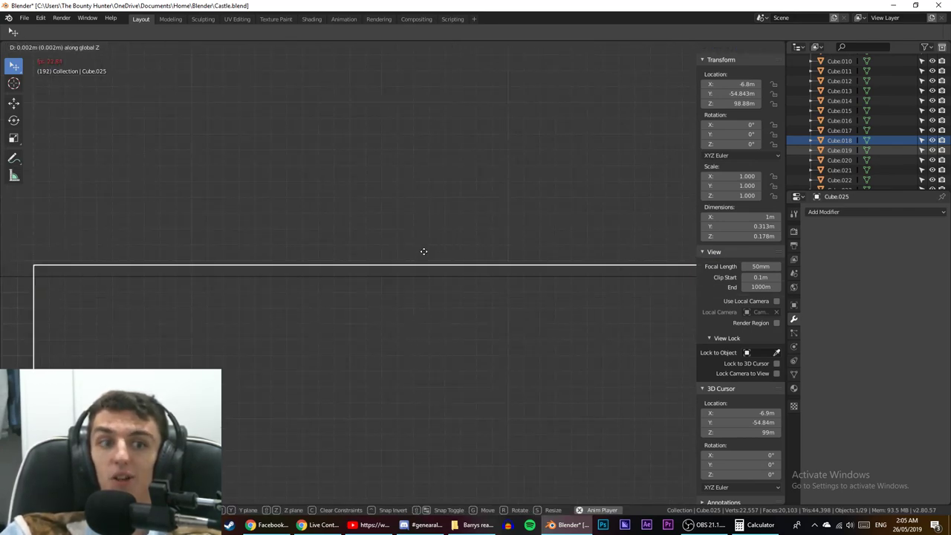
{"action": "left_click", "coordinate": [417, 267]}
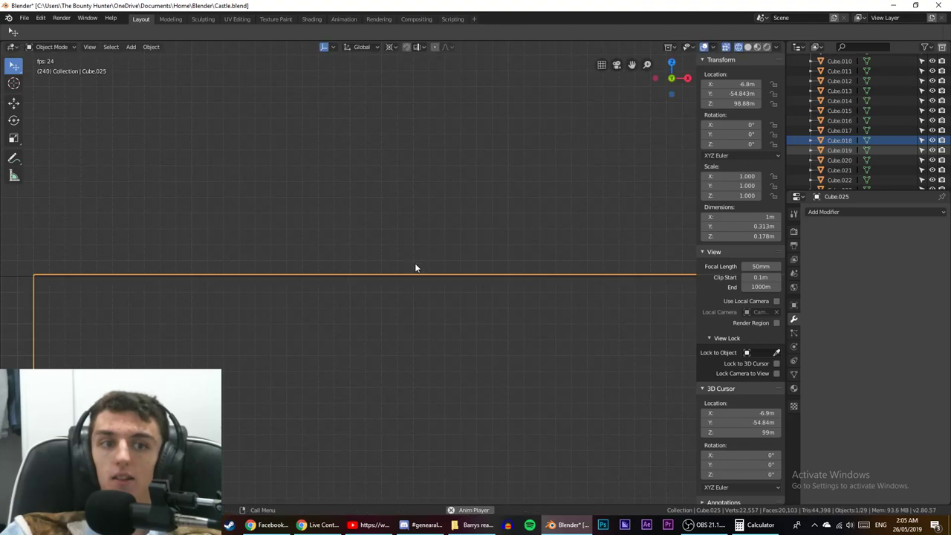
{"action": "scroll", "coordinate": [408, 277], "scroll_direction": "down", "scroll_amount": 18}
{"action": "scroll", "coordinate": [401, 286], "scroll_direction": "down", "scroll_amount": 4}
{"action": "middle_click_drag", "start_coordinate": [441, 346], "coordinate": [329, 361], "text": "shift"}
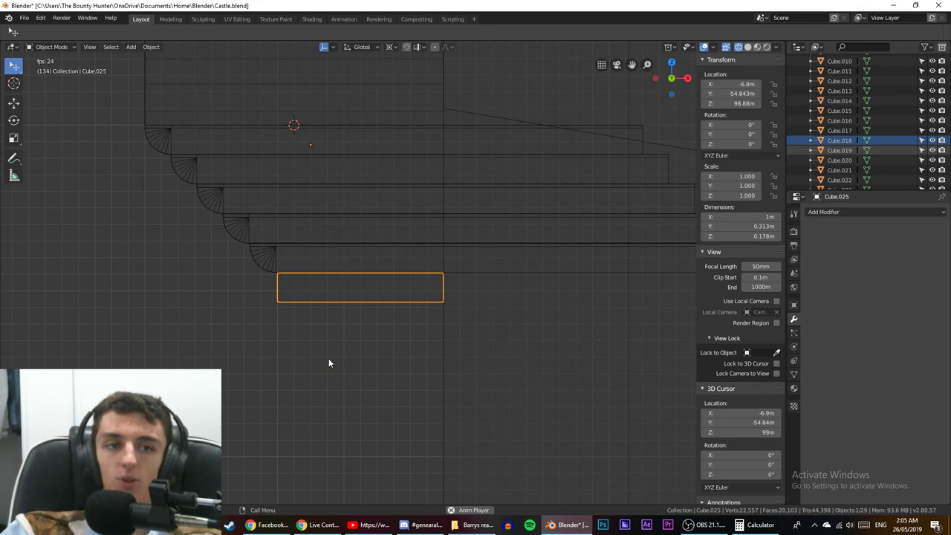
Enter Edit Mode on the block and select its underside face.
{"action": "scroll", "coordinate": [329, 362], "scroll_direction": "up", "scroll_amount": 4}
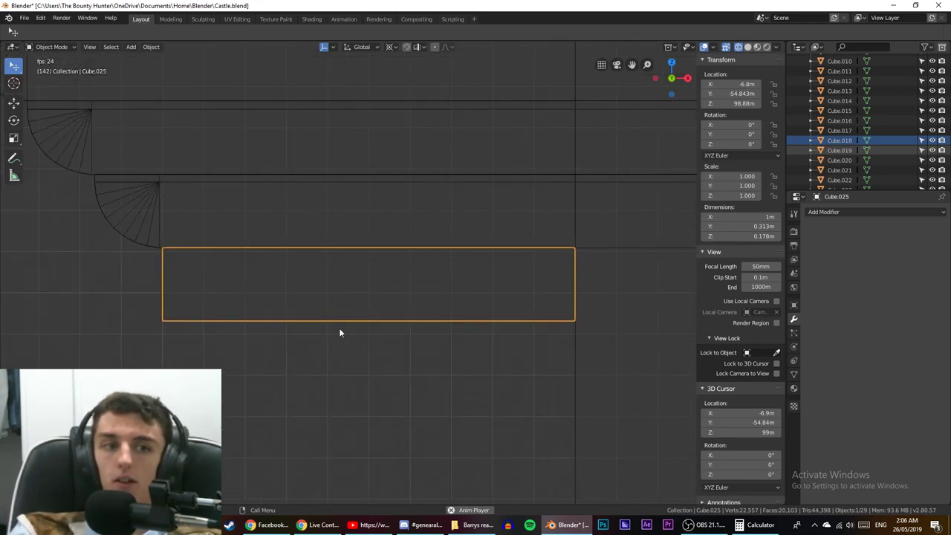
{"action": "key", "text": "Tab"}
{"action": "left_click", "coordinate": [348, 326]}
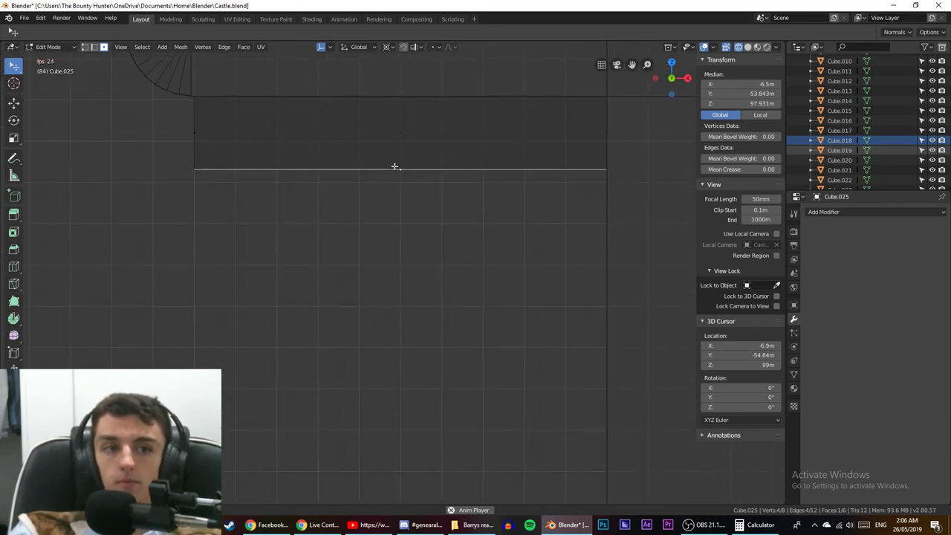
{"action": "key", "text": "g"}
{"action": "key", "text": "z"}
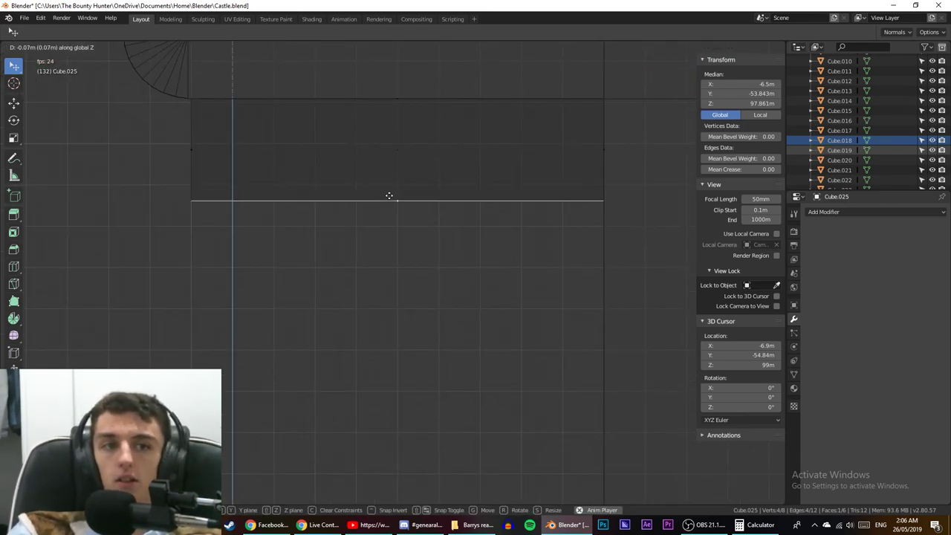
{"action": "left_click", "coordinate": [388, 198]}
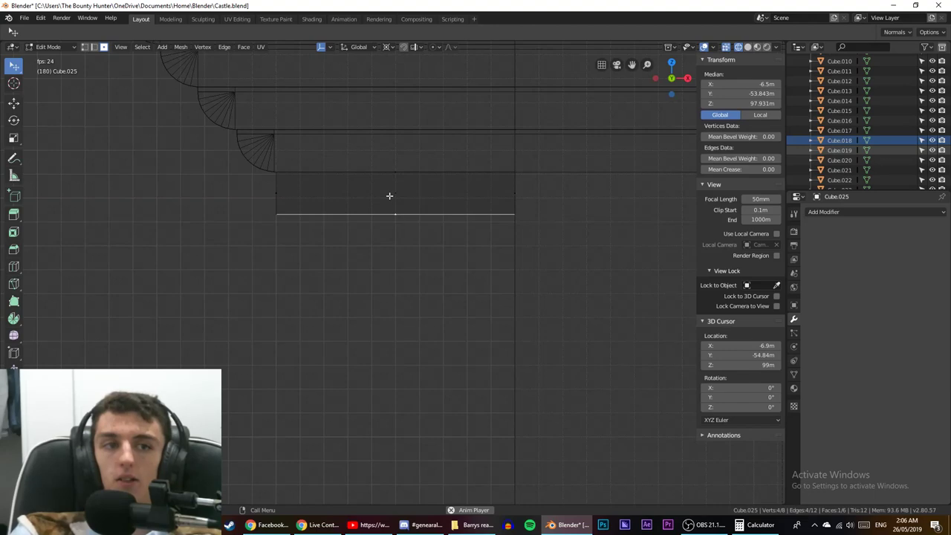
Move the block's underside face -0.9 m along Z, and raise it 0.07 m onto the nearest grid line.
{"action": "key", "text": "g"}
{"action": "key", "text": "z"}
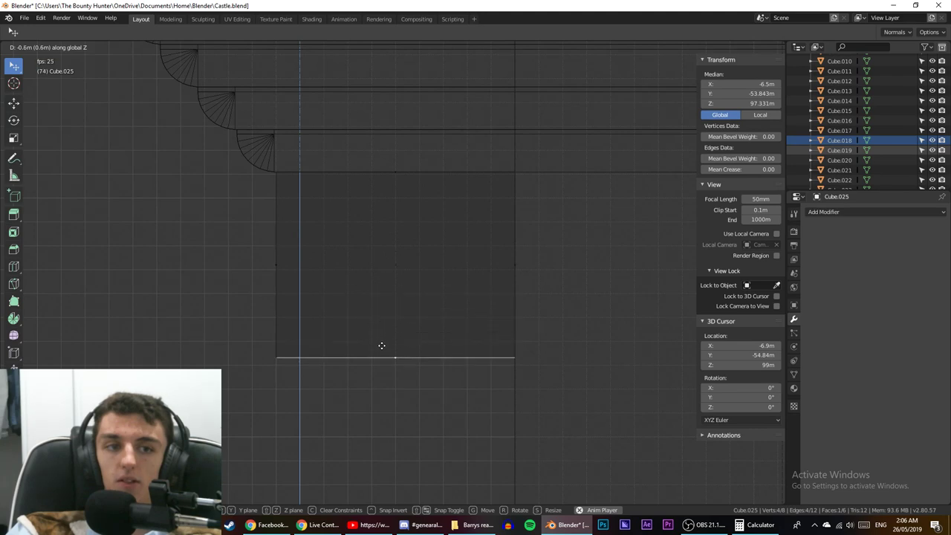
{"action": "left_click", "coordinate": [379, 402]}
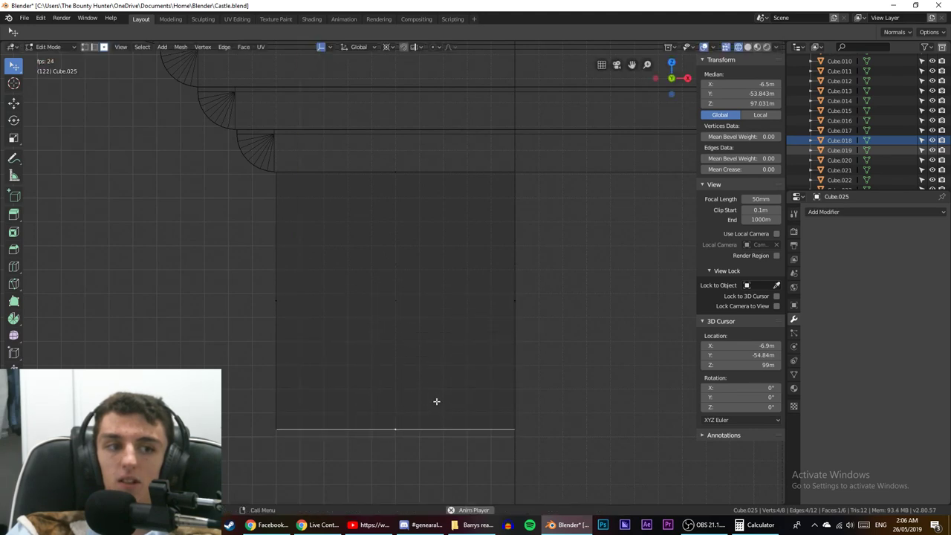
{"action": "middle_click_drag", "start_coordinate": [436, 401], "coordinate": [407, 336], "text": "shift"}
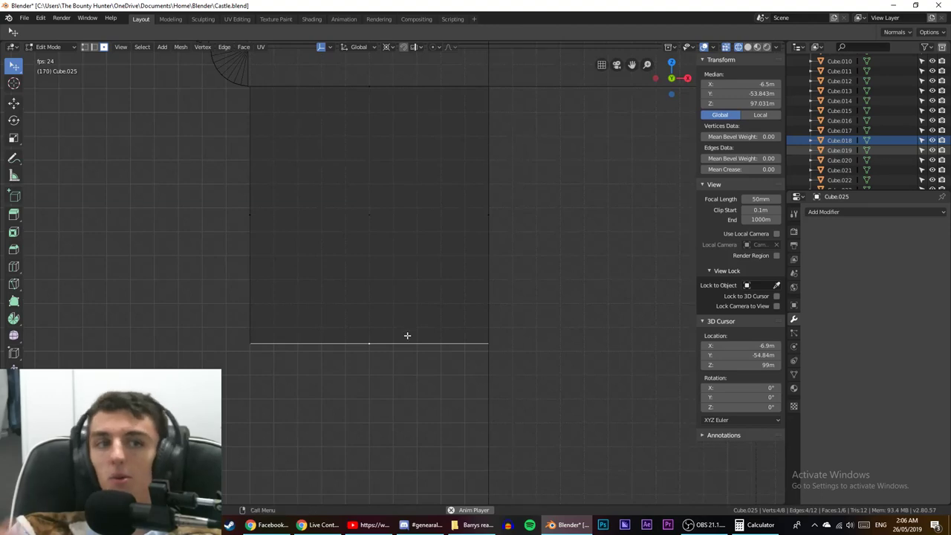
{"action": "scroll", "coordinate": [406, 338], "scroll_direction": "up", "scroll_amount": 5}
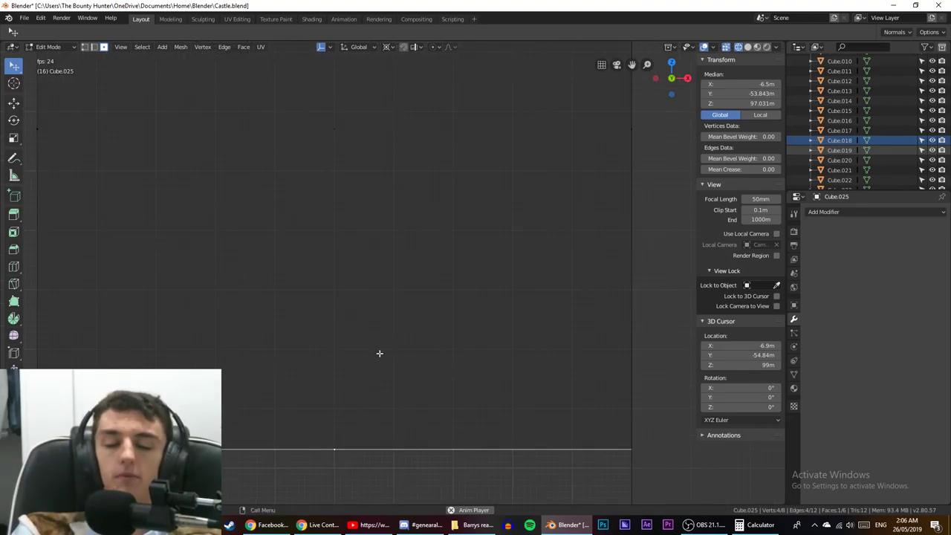
{"action": "middle_click_drag", "start_coordinate": [378, 353], "coordinate": [380, 310], "text": "shift"}
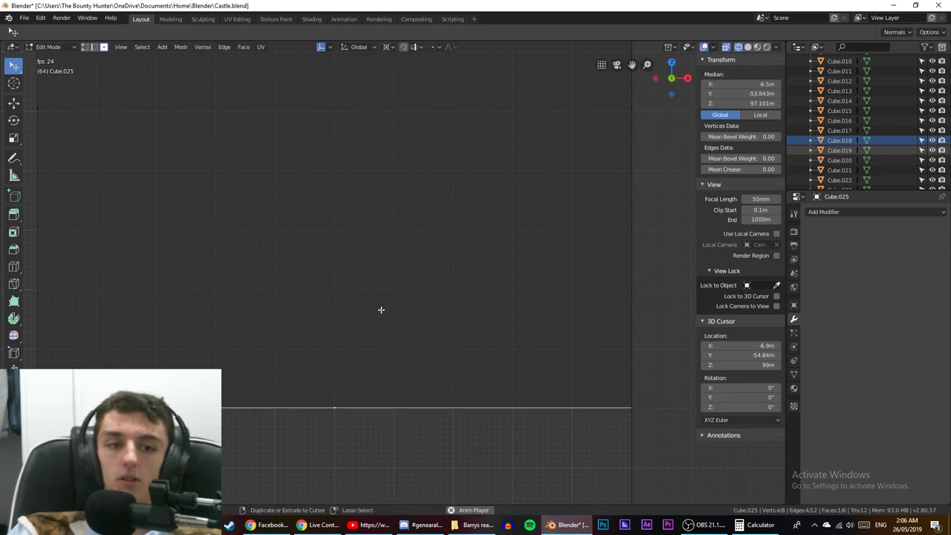
Examine how the block's underside lines up with the grid and how far the block hangs below the lowest corbel step.
{"action": "middle_click_drag", "start_coordinate": [380, 404], "coordinate": [372, 289], "text": "shift"}
{"action": "scroll", "coordinate": [372, 290], "scroll_direction": "up", "scroll_amount": 10}
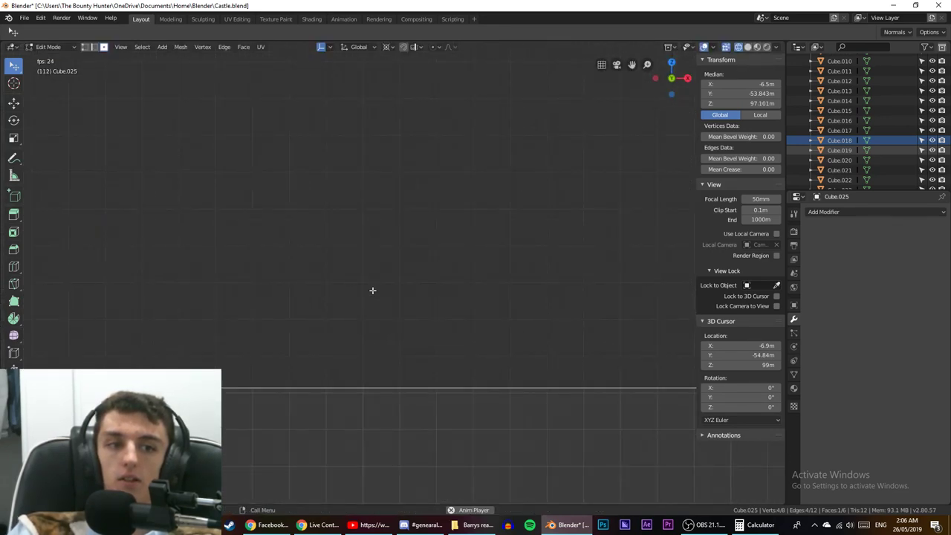
{"action": "scroll", "coordinate": [373, 291], "scroll_direction": "up", "scroll_amount": 1}
{"action": "scroll", "coordinate": [373, 291], "scroll_direction": "down", "scroll_amount": 17}
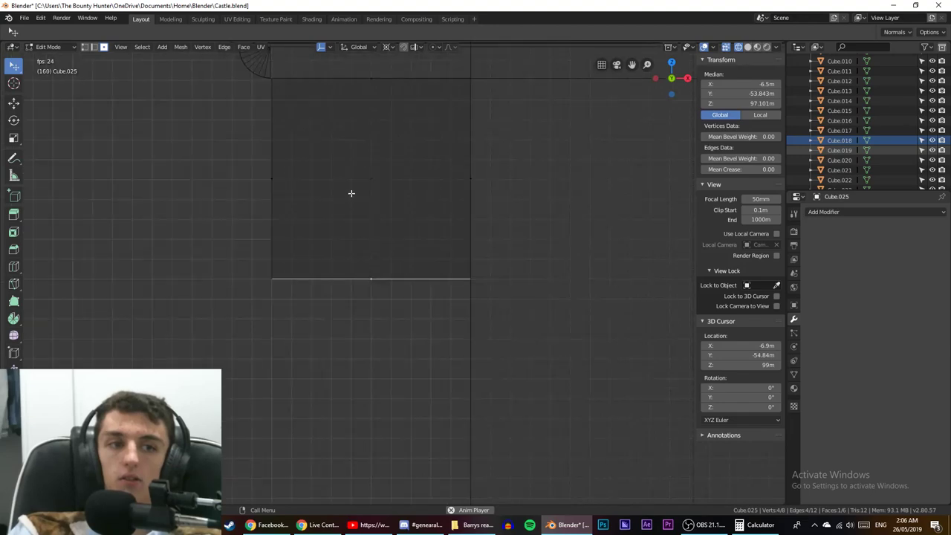
{"action": "middle_click_drag", "start_coordinate": [352, 230], "coordinate": [369, 342], "text": "shift"}
{"action": "scroll", "coordinate": [368, 304], "scroll_direction": "up", "scroll_amount": 3}
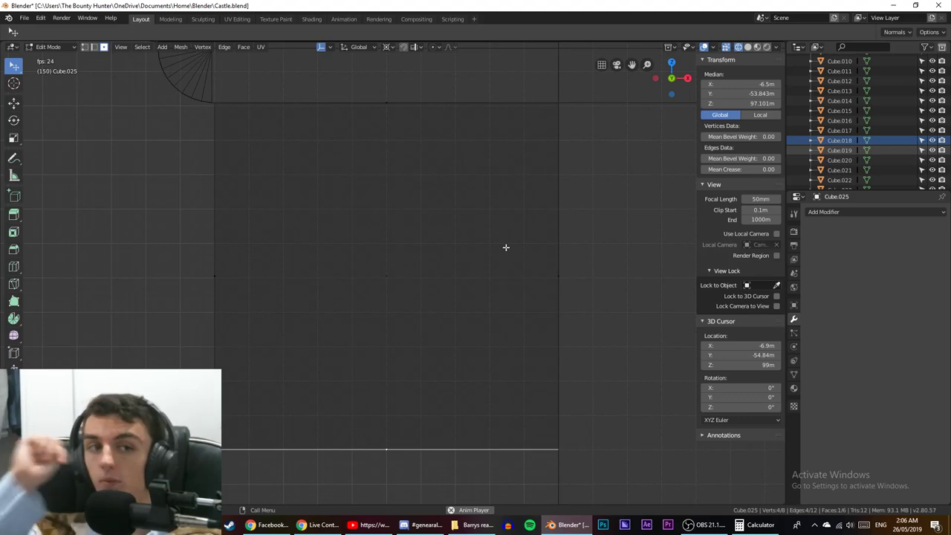
{"action": "scroll", "coordinate": [483, 238], "scroll_direction": "down", "scroll_amount": 2}
{"action": "middle_click_drag", "start_coordinate": [377, 264], "coordinate": [371, 307]}
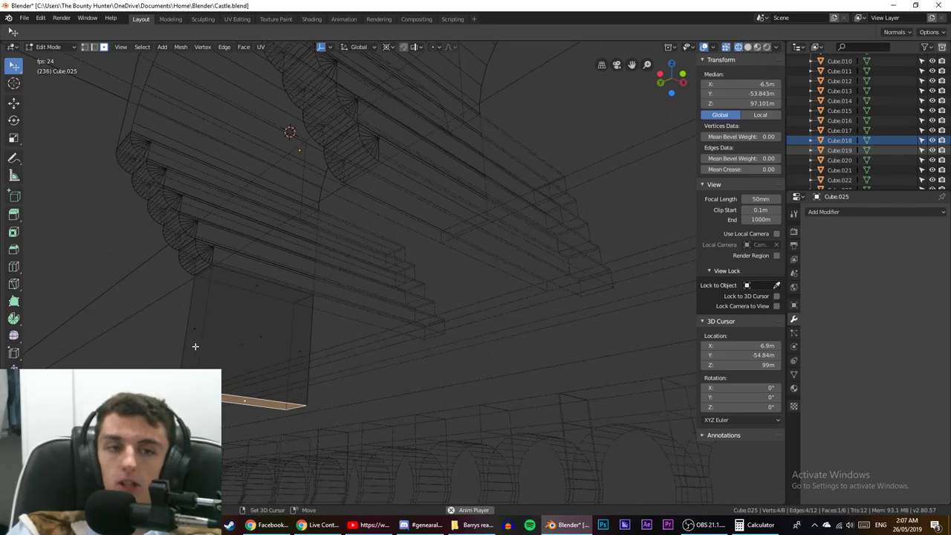
{"action": "middle_click_drag", "start_coordinate": [195, 347], "coordinate": [242, 312], "text": "shift"}
{"action": "left_click", "coordinate": [95, 46]}
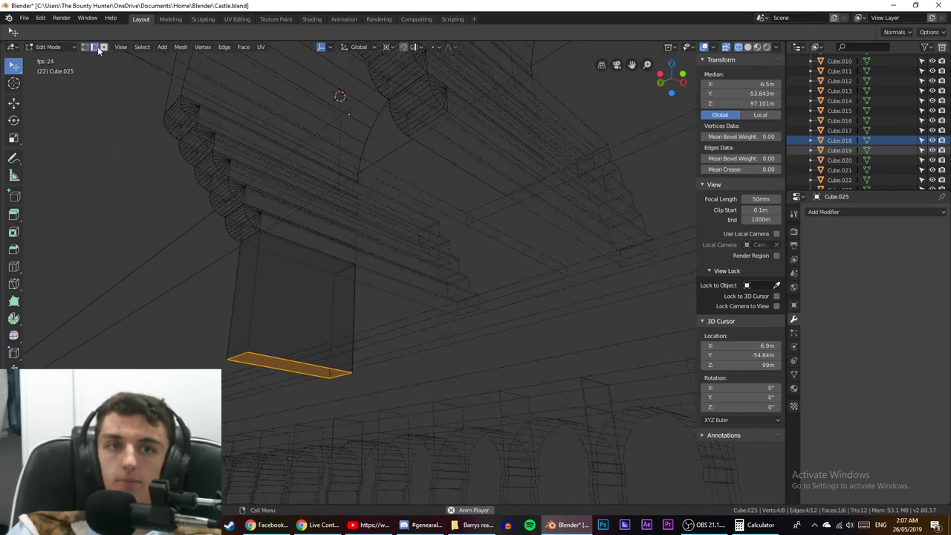
{"action": "left_click", "coordinate": [245, 351]}
{"action": "left_click", "coordinate": [232, 356]}
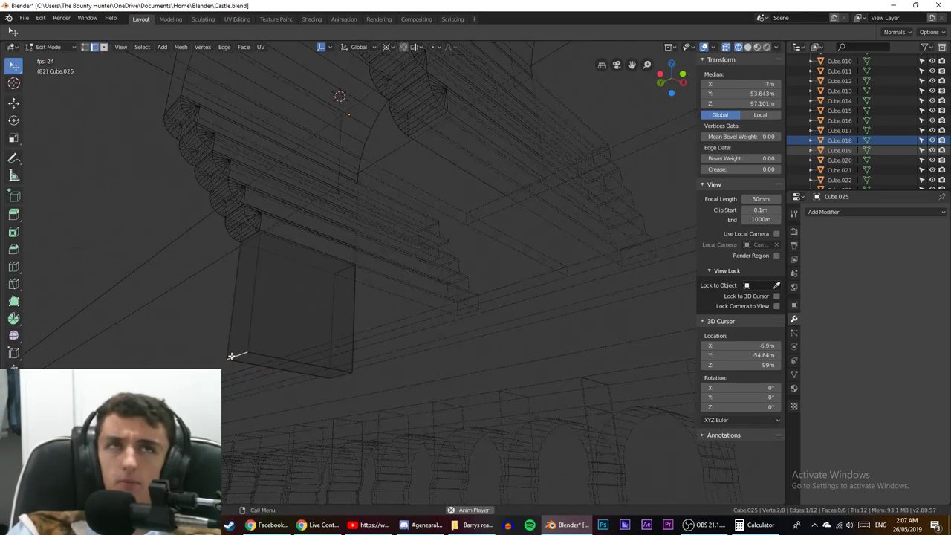
{"action": "left_click", "coordinate": [106, 47]}
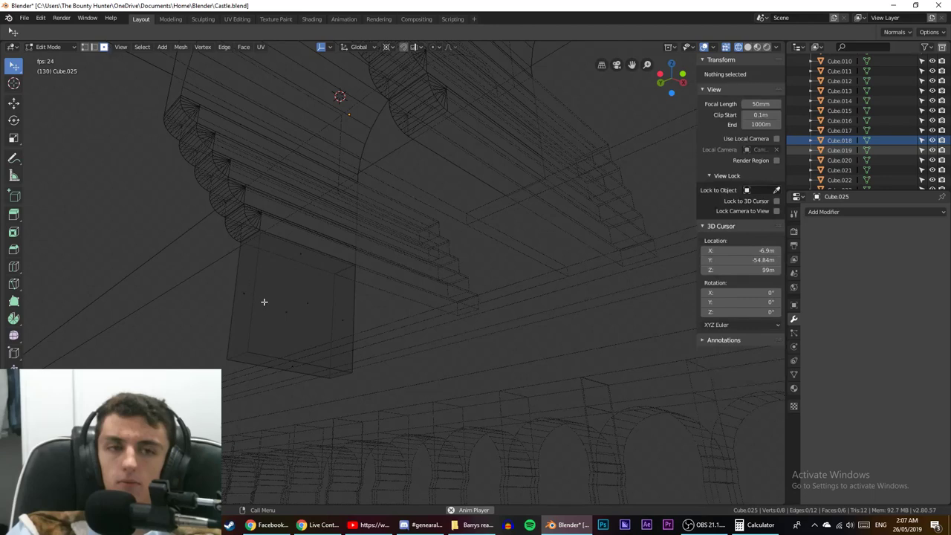
{"action": "left_click", "coordinate": [285, 362]}
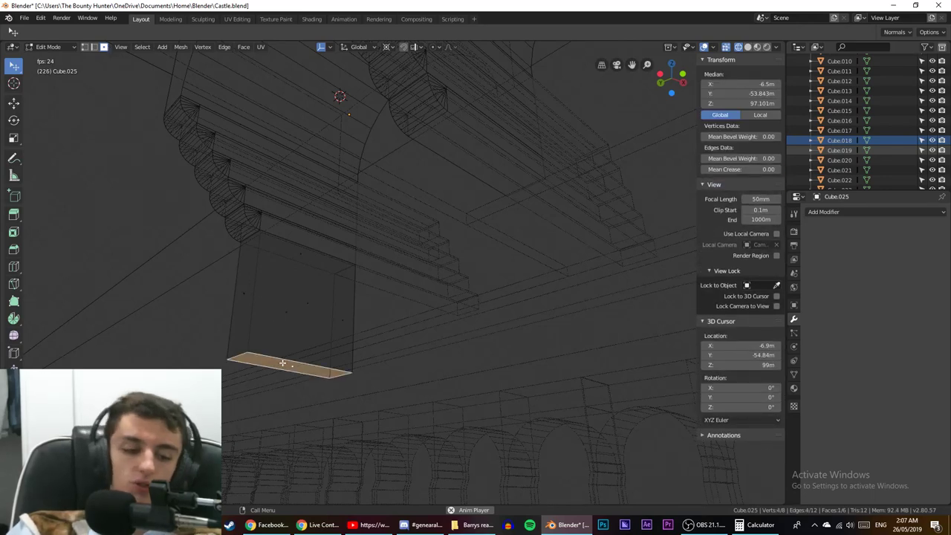
Raise the block's underside face 0.1 m along Z in front view.
{"action": "key", "text": "KP_1"}
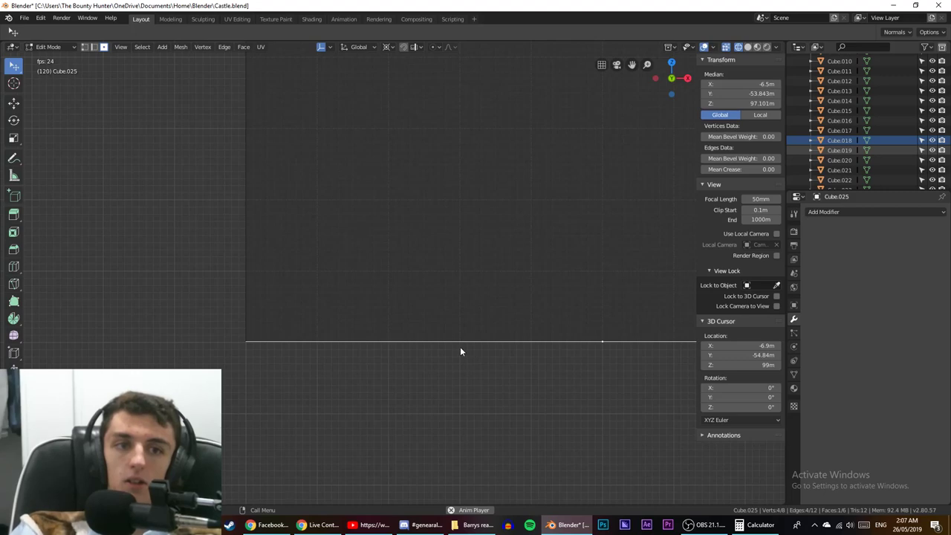
{"action": "key", "text": "g"}
{"action": "key", "text": "z"}
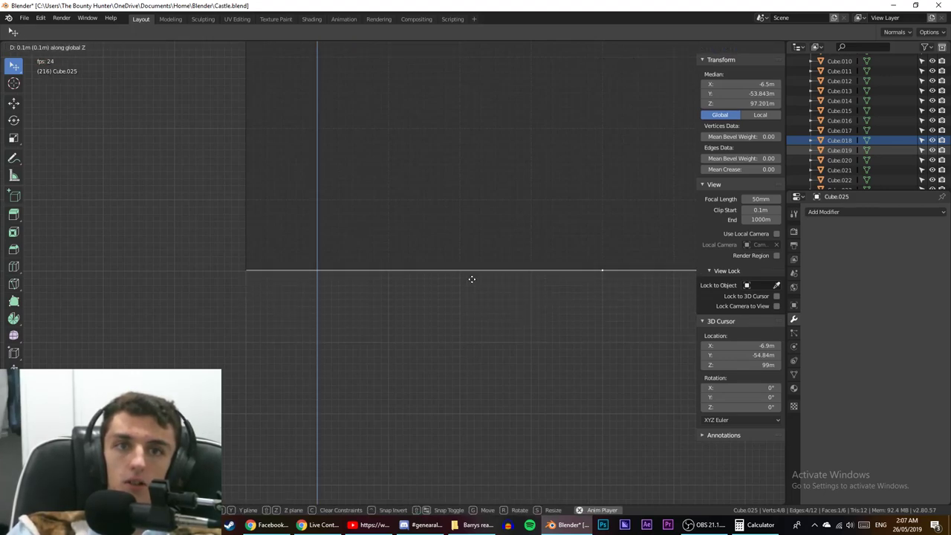
{"action": "left_click", "coordinate": [472, 279]}
Select the block's lower outer edge and snap the 3D cursor to it.
{"action": "scroll", "coordinate": [416, 279], "scroll_direction": "down", "scroll_amount": 9}
{"action": "middle_click_drag", "start_coordinate": [397, 293], "coordinate": [413, 294]}
{"action": "scroll", "coordinate": [407, 296], "scroll_direction": "up", "scroll_amount": 3}
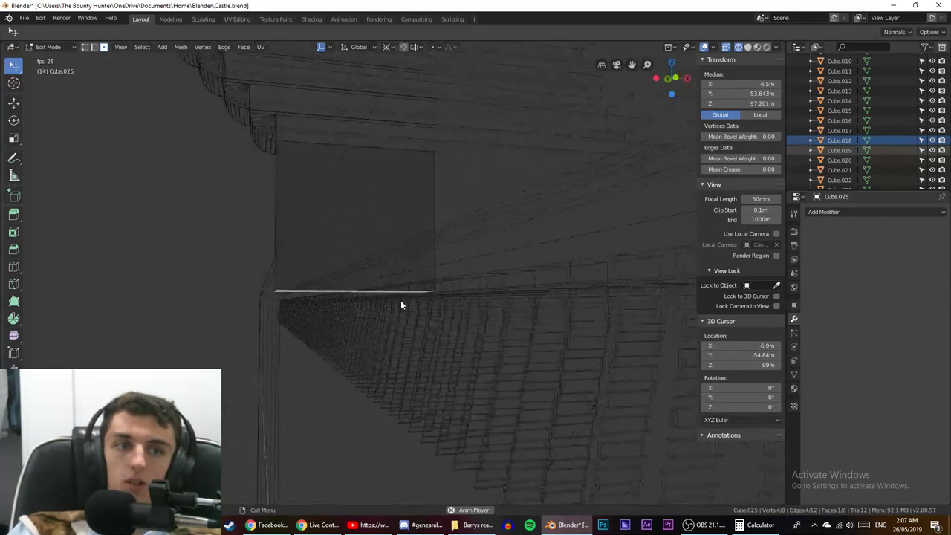
{"action": "scroll", "coordinate": [401, 300], "scroll_direction": "up", "scroll_amount": 1}
{"action": "left_click", "coordinate": [248, 295]}
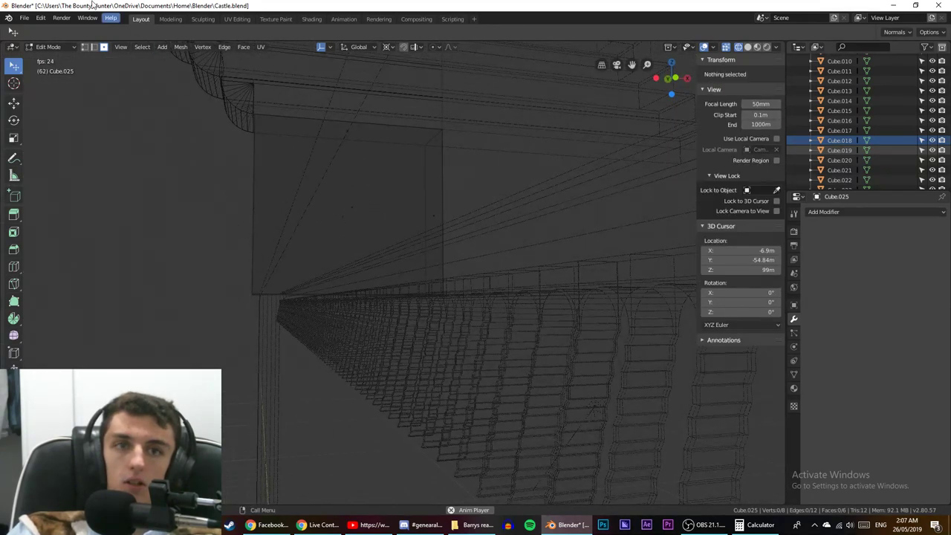
{"action": "middle_click_drag", "start_coordinate": [260, 169], "coordinate": [364, 273]}
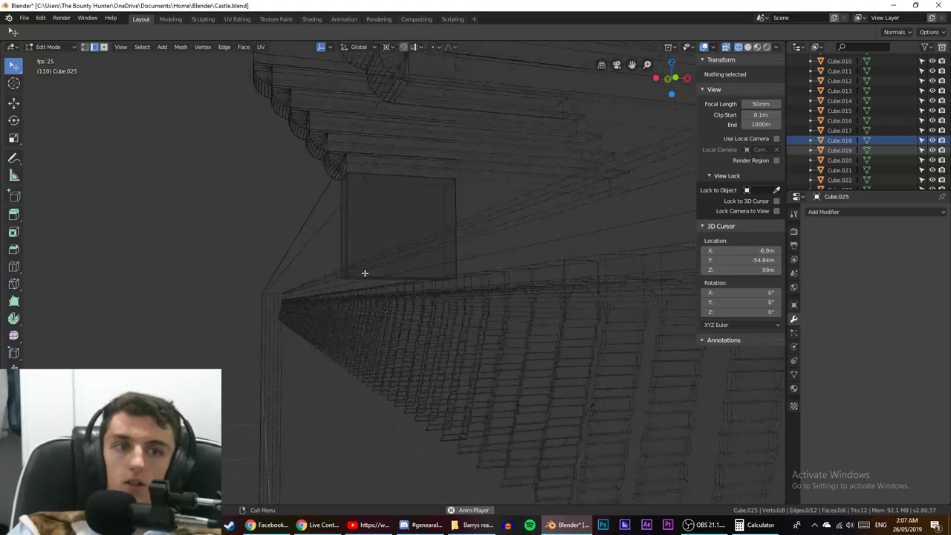
{"action": "left_click", "coordinate": [346, 278]}
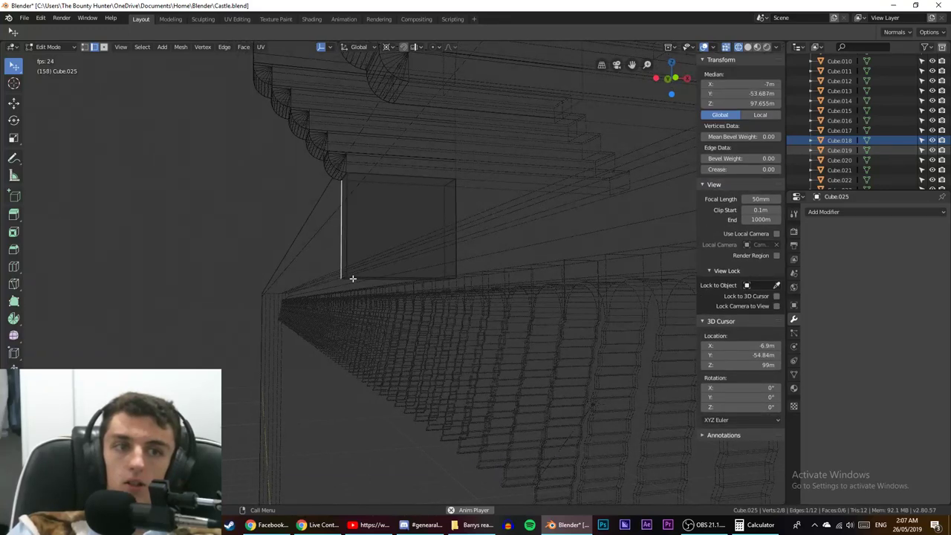
{"action": "left_click", "coordinate": [343, 278]}
{"action": "key", "text": "shift+s"}
{"action": "left_click", "coordinate": [357, 333]}
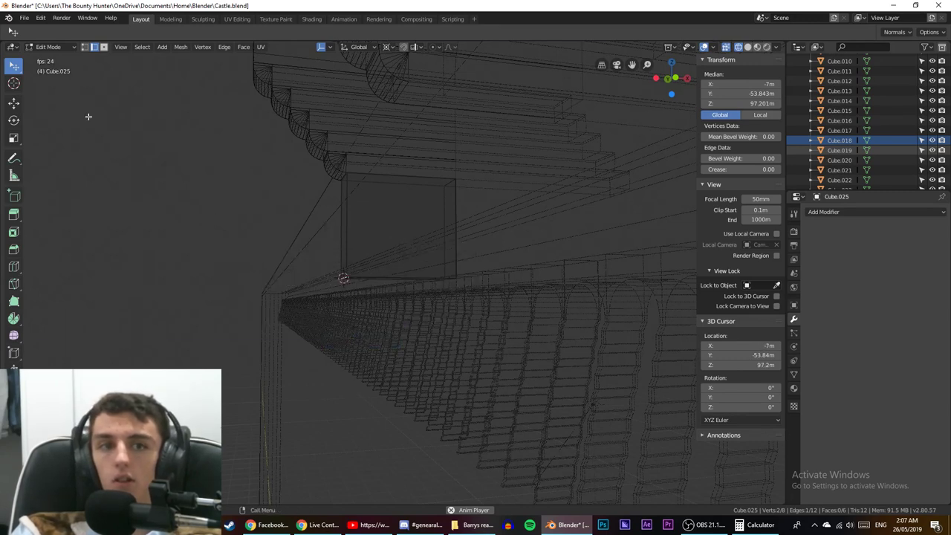
Return to Object Mode and add a cylinder mesh at the 3D cursor.
{"action": "key", "text": "Tab"}
{"action": "left_click", "coordinate": [137, 52]}
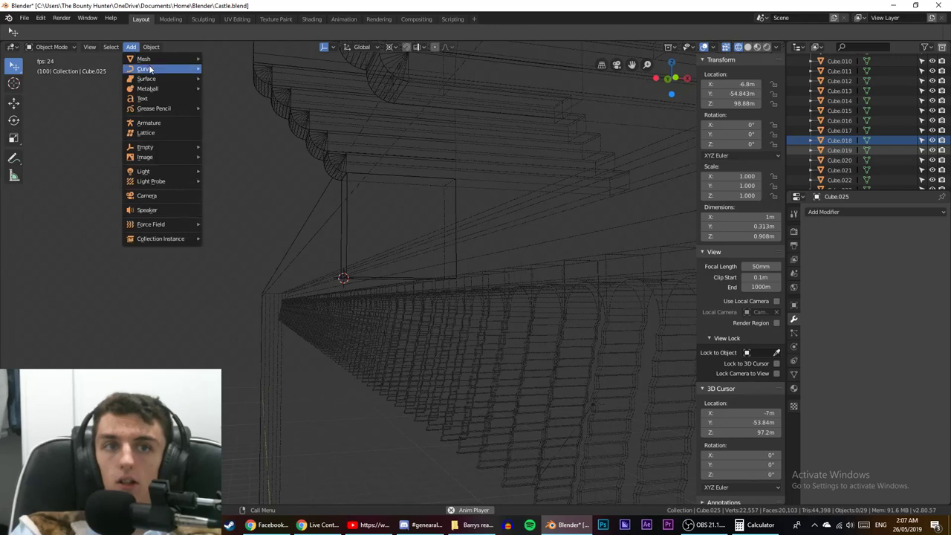
{"action": "mouse_move", "coordinate": [149, 64]}
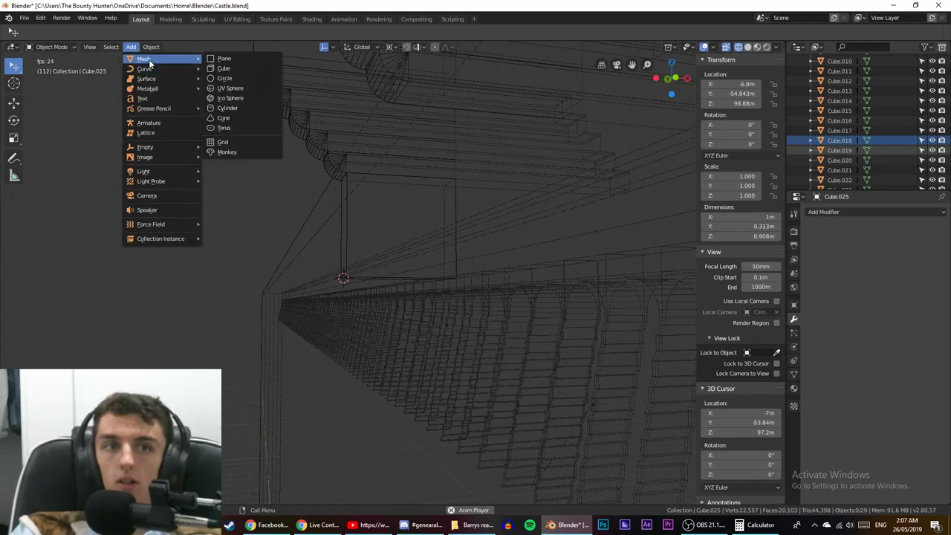
{"action": "left_click", "coordinate": [229, 108]}
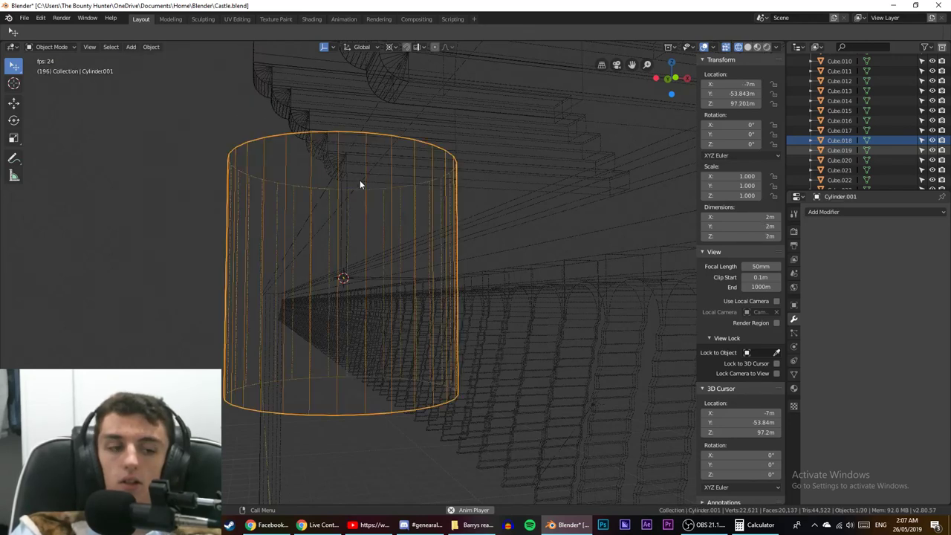
Rotate the cylinder 90° in side view so that it lies horizontally along the Y axis.
{"action": "key", "text": "KP_1"}
{"action": "key", "text": "KP_3"}
{"action": "scroll", "coordinate": [360, 180], "scroll_direction": "down", "scroll_amount": 8}
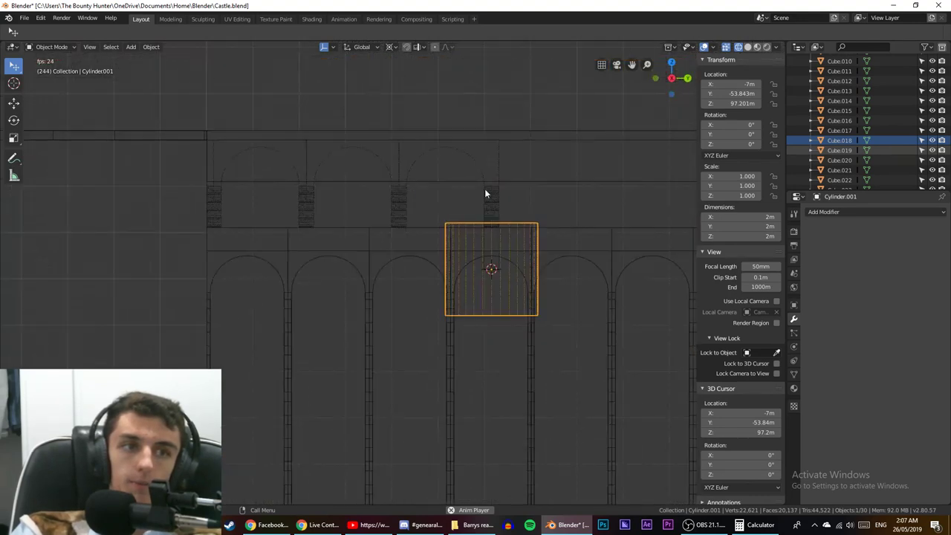
{"action": "key", "text": "r"}
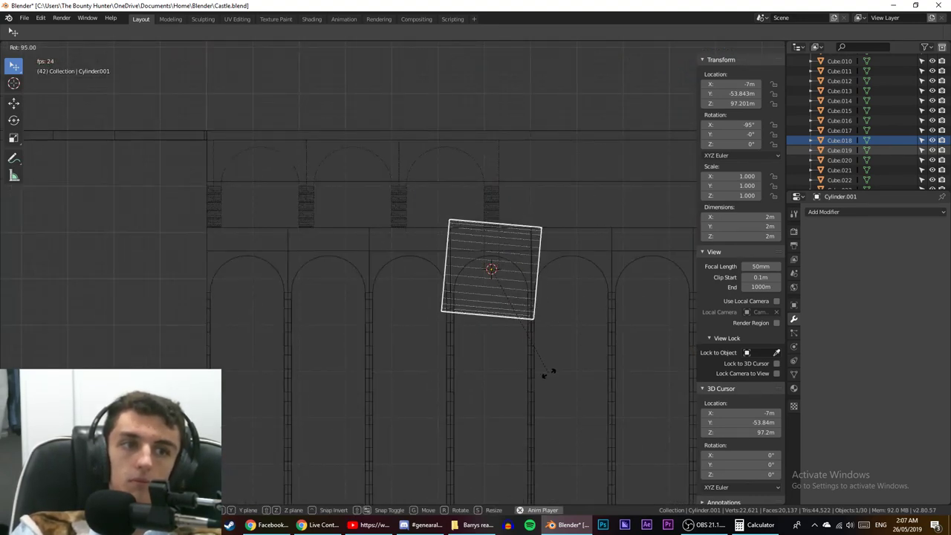
{"action": "left_click", "coordinate": [556, 371]}
Scale the cylinder to 0.9 and fine-tune it to about 0.907 so its topmost point meets the lowest corbel step's underside.
{"action": "key", "text": "KP_1"}
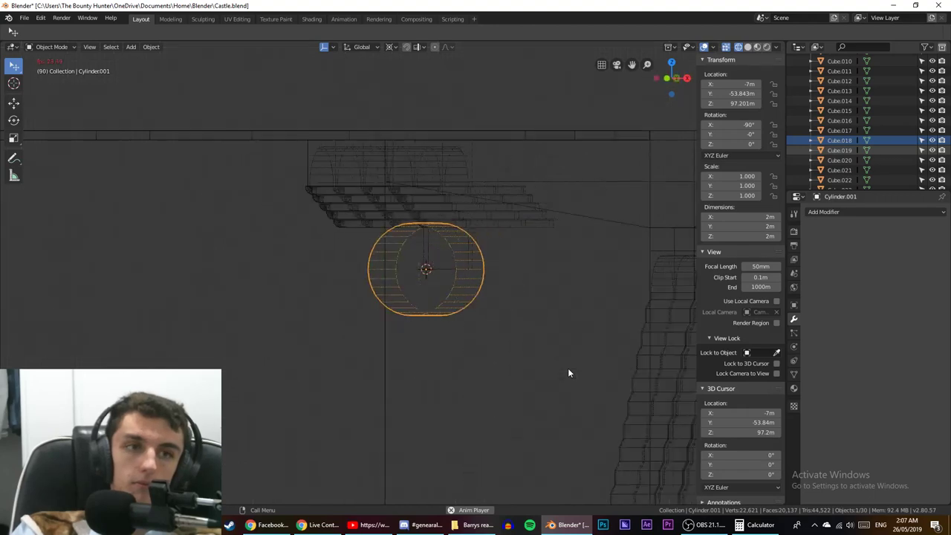
{"action": "scroll", "coordinate": [568, 368], "scroll_direction": "up", "scroll_amount": 8}
{"action": "scroll", "coordinate": [458, 265], "scroll_direction": "up", "scroll_amount": 8}
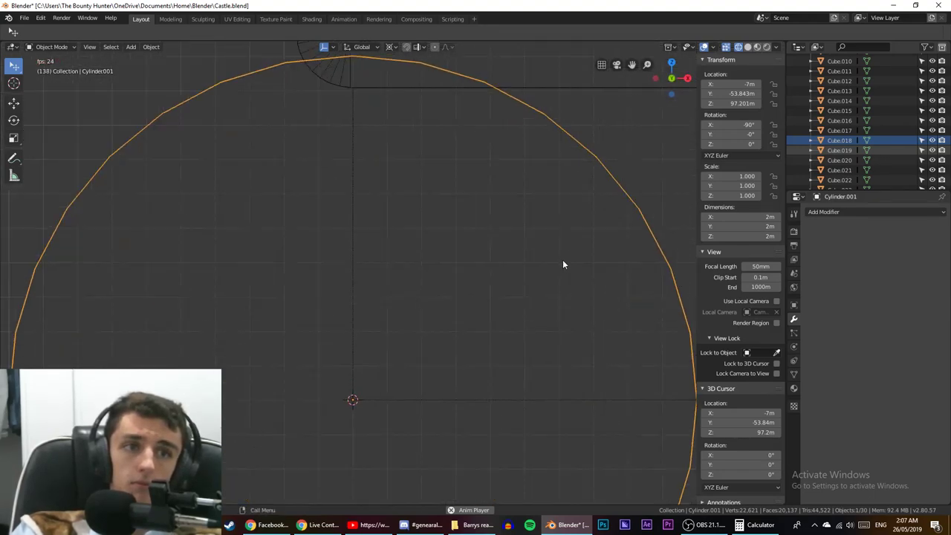
{"action": "scroll", "coordinate": [434, 310], "scroll_direction": "up", "scroll_amount": 8}
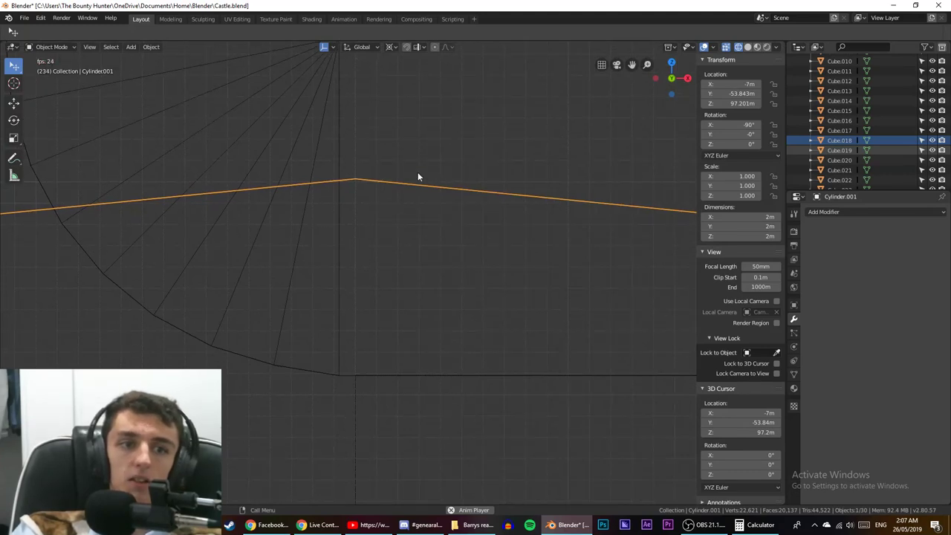
{"action": "key", "text": "s"}
{"action": "left_click", "coordinate": [405, 317]}
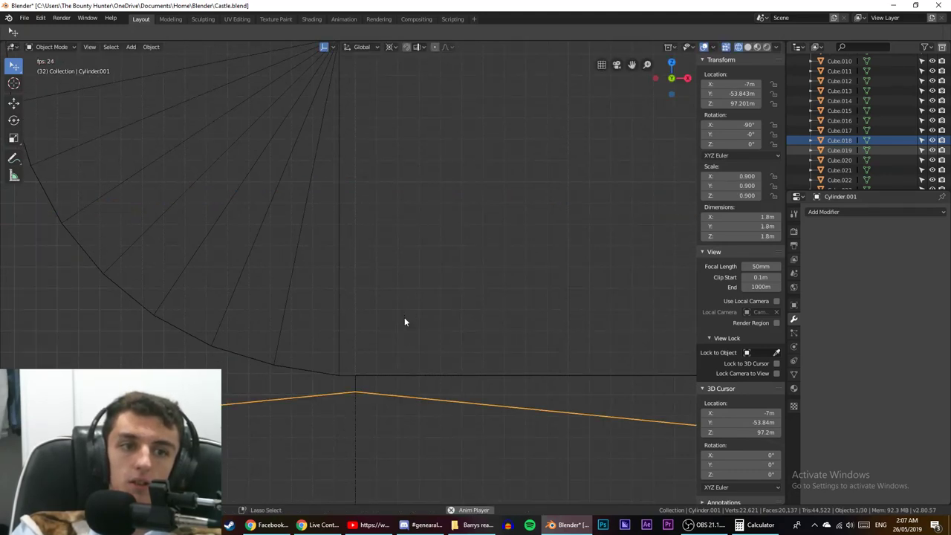
{"action": "scroll", "coordinate": [377, 292], "scroll_direction": "up", "scroll_amount": 6}
{"action": "scroll", "coordinate": [357, 227], "scroll_direction": "up", "scroll_amount": 4}
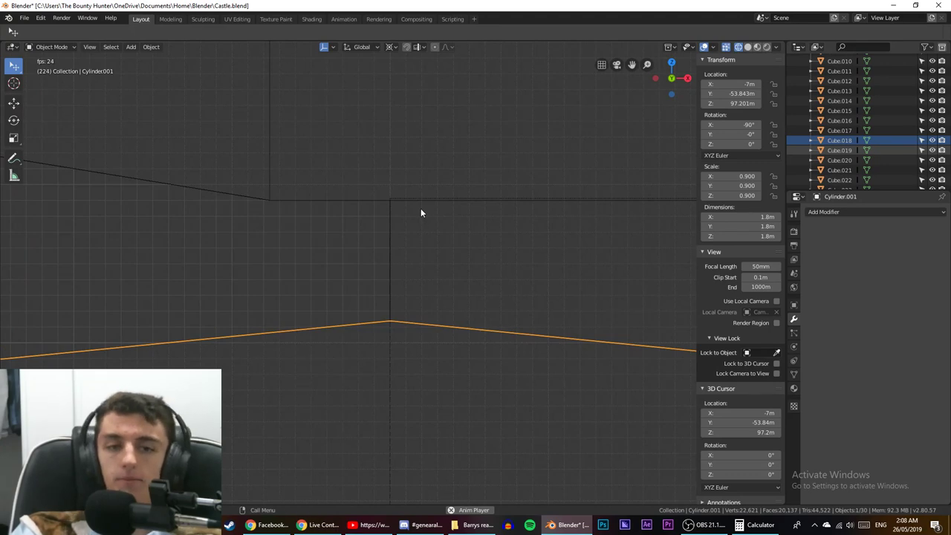
{"action": "key", "text": "s"}
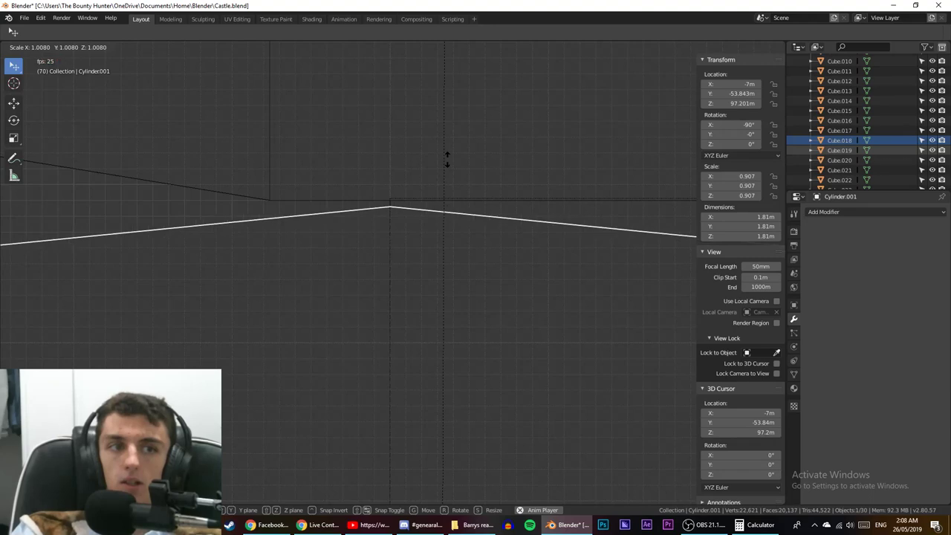
{"action": "left_click", "coordinate": [463, 121]}
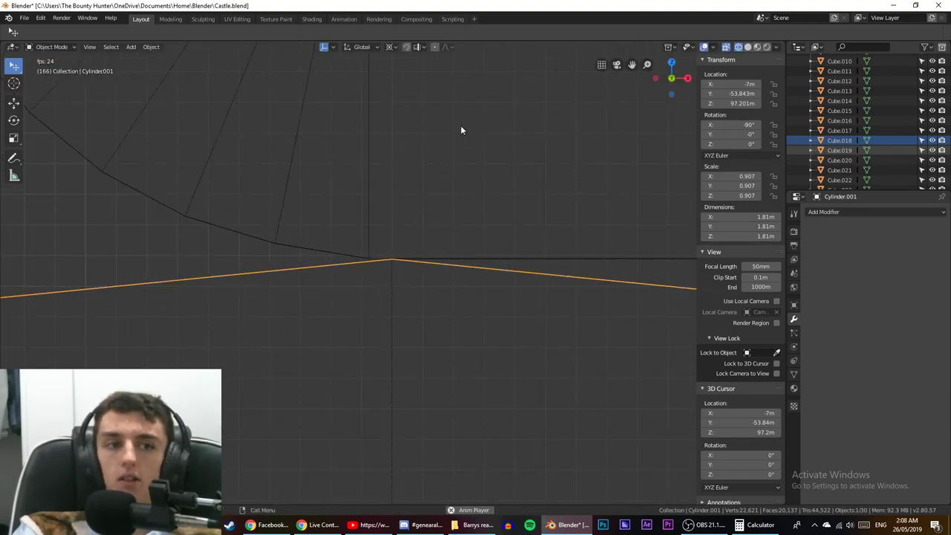
Rotate the cylinder 5.625° in front view to level its top facet, and scale it up to about 0.912 to meet the corbel underside.
{"action": "key", "text": "r"}
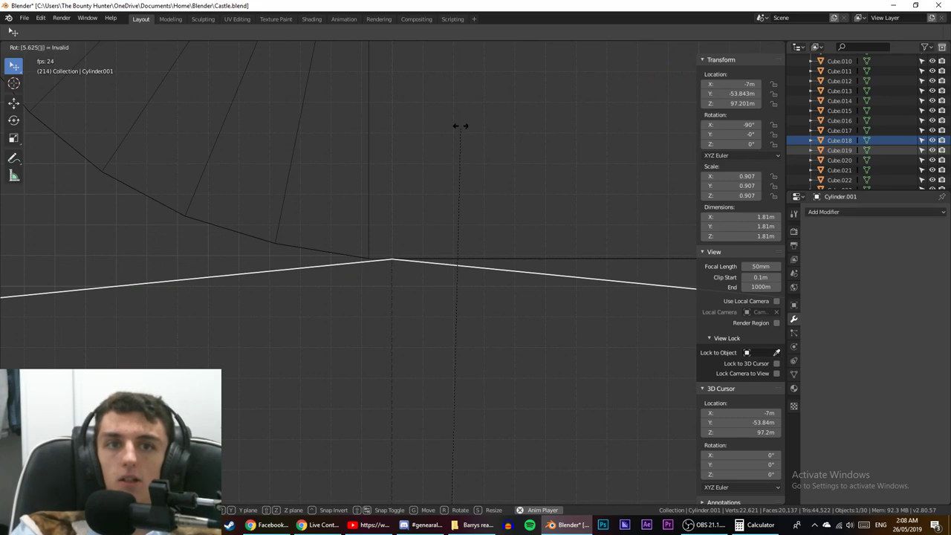
{"action": "left_click", "coordinate": [461, 125]}
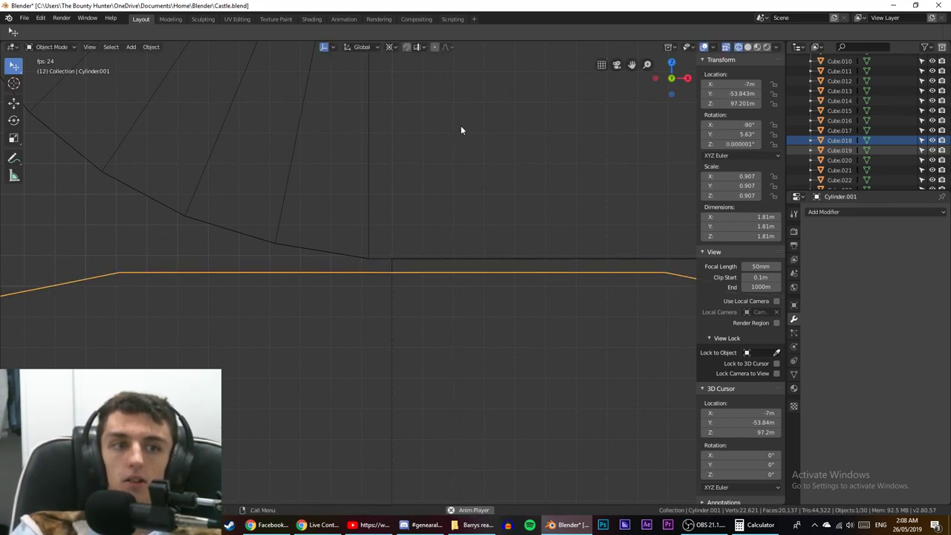
{"action": "key", "text": "s"}
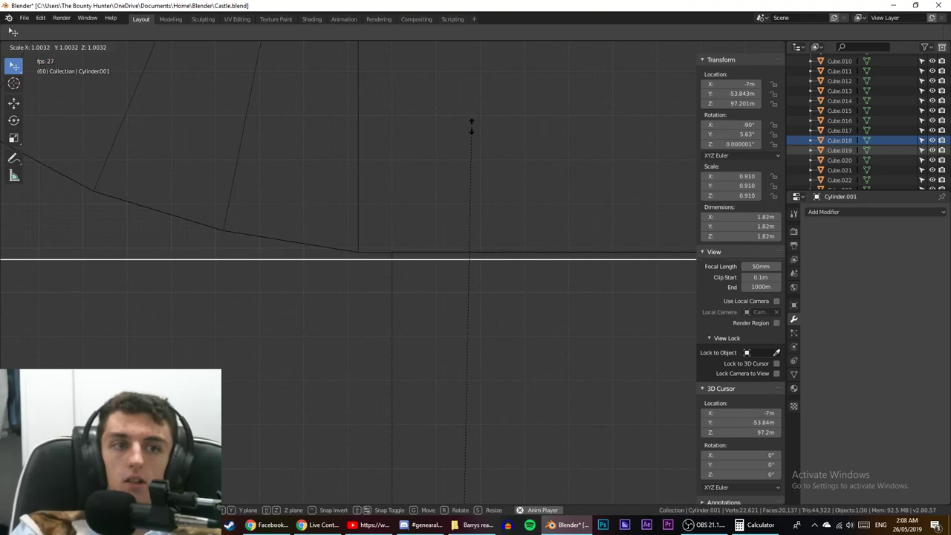
{"action": "left_click", "coordinate": [489, 69]}
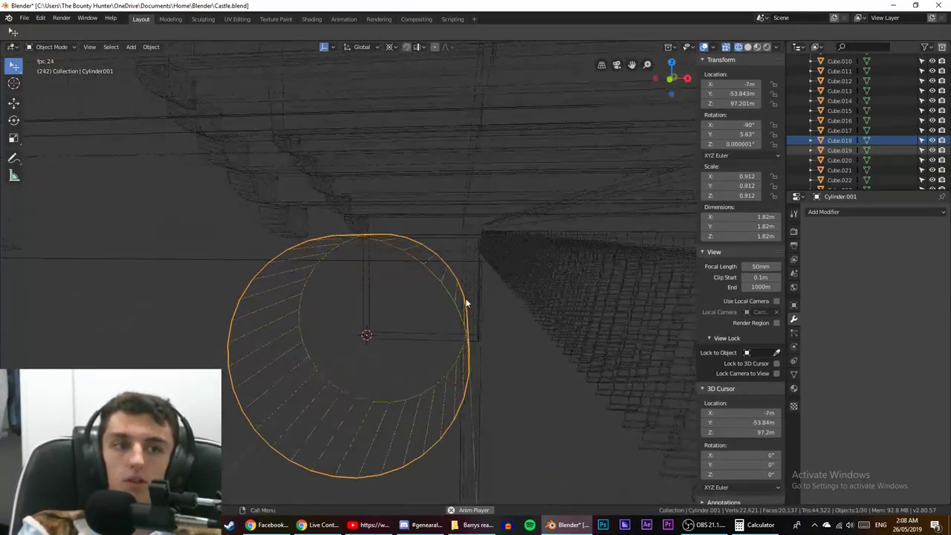
Switch to solid shading and give the supporting block a Boolean Difference modifier with the cylinder as its cutting object.
{"action": "left_click", "coordinate": [468, 305]}
{"action": "key", "text": "shift+z"}
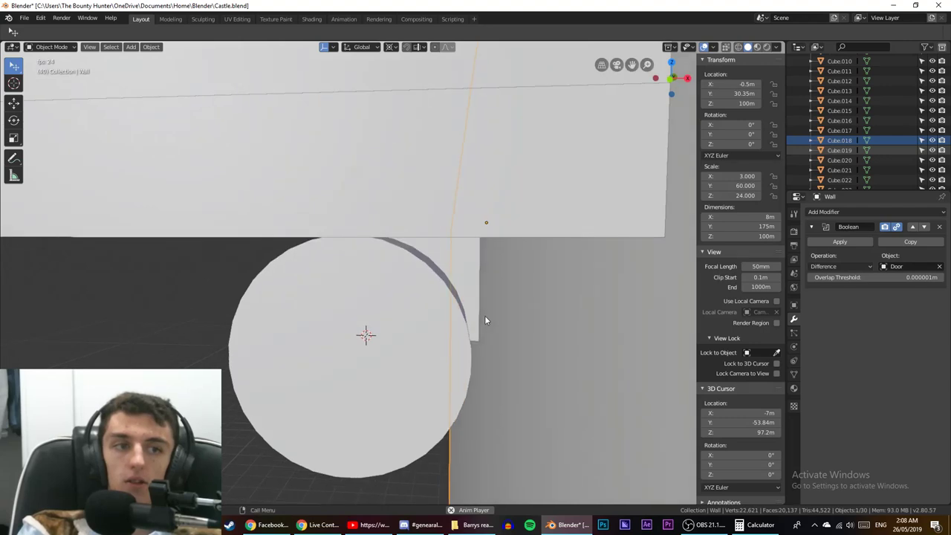
{"action": "left_click", "coordinate": [458, 335]}
{"action": "left_click", "coordinate": [870, 213]}
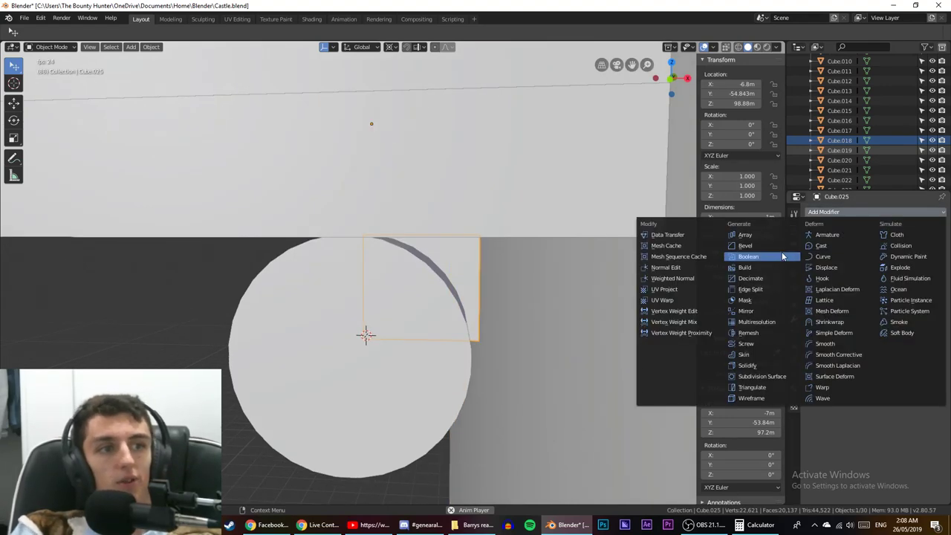
{"action": "left_click", "coordinate": [739, 257]}
{"action": "left_click", "coordinate": [405, 336]}
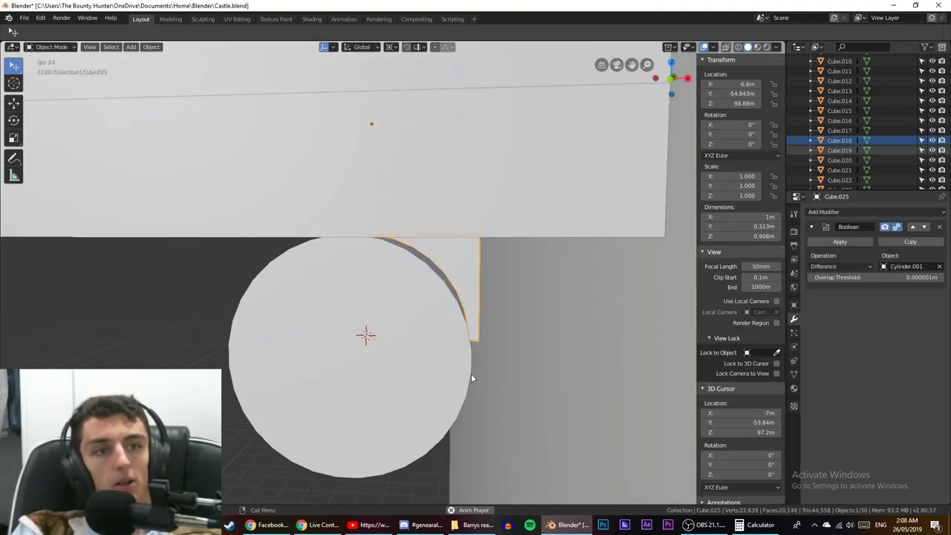
{"action": "middle_click_drag", "start_coordinate": [471, 375], "coordinate": [655, 352]}
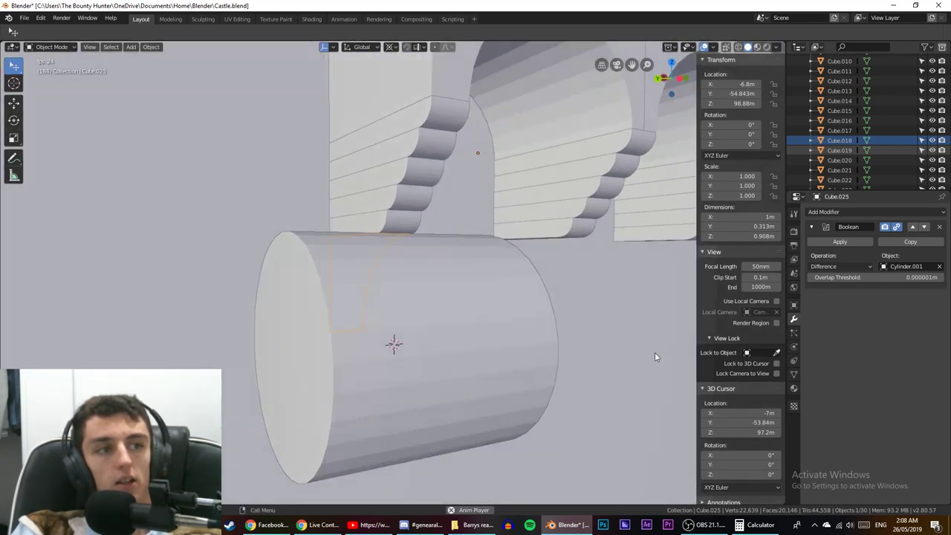
Hide the cutting cylinder so that only the carved supporting block beneath the first corbel is shown.
{"action": "left_click", "coordinate": [439, 313]}
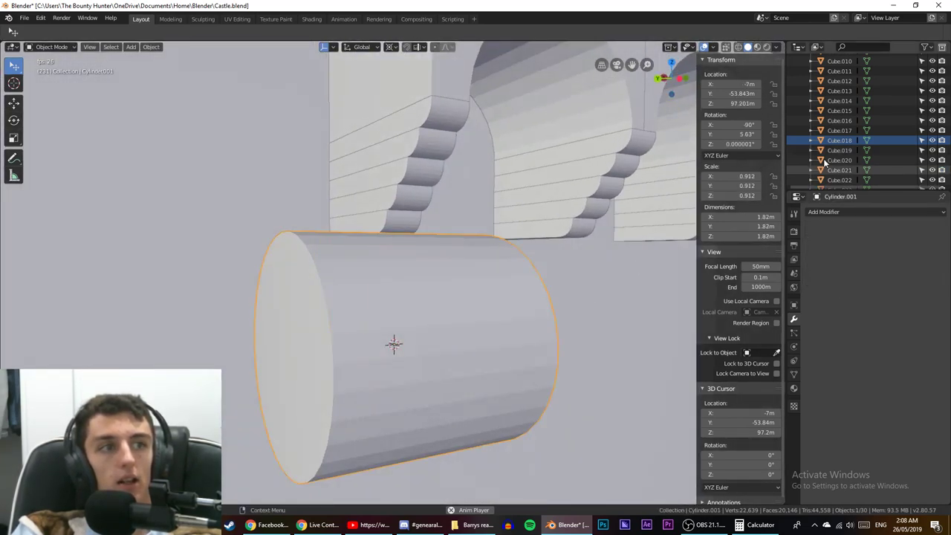
{"action": "scroll", "coordinate": [877, 176], "scroll_direction": "down", "scroll_amount": 3}
{"action": "left_click", "coordinate": [932, 151]}
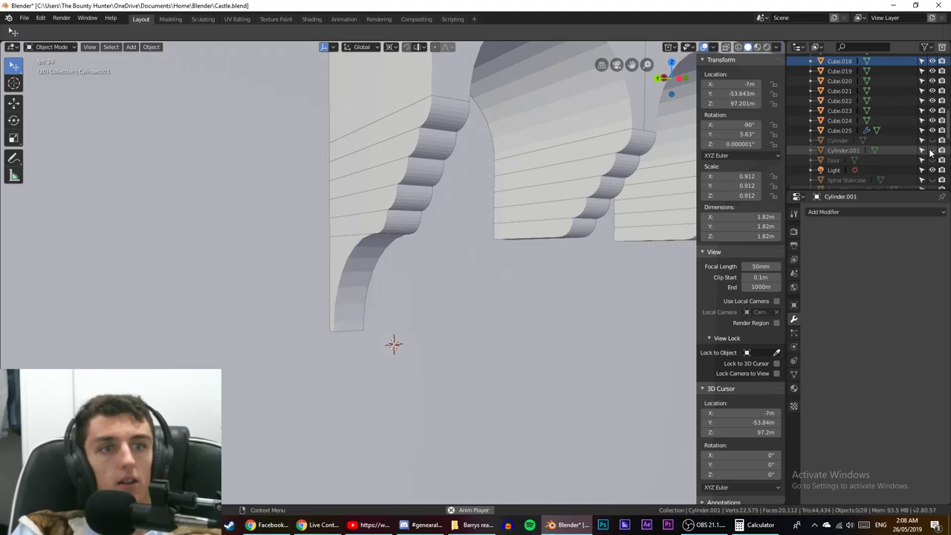
Apply the Boolean modifier on the curved supporting block beneath the first corbel.
{"action": "middle_click_drag", "start_coordinate": [641, 260], "coordinate": [606, 260]}
{"action": "scroll", "coordinate": [594, 249], "scroll_direction": "down", "scroll_amount": 8}
{"action": "middle_click_drag", "start_coordinate": [535, 316], "coordinate": [323, 303]}
{"action": "scroll", "coordinate": [516, 319], "scroll_direction": "up", "scroll_amount": 5}
{"action": "scroll", "coordinate": [419, 314], "scroll_direction": "down", "scroll_amount": 5}
{"action": "scroll", "coordinate": [418, 314], "scroll_direction": "up", "scroll_amount": 5}
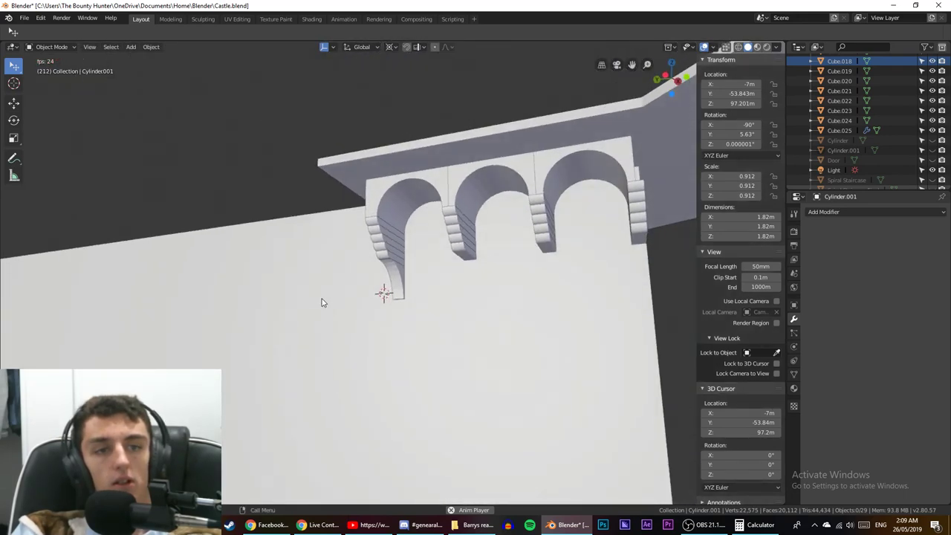
{"action": "left_click", "coordinate": [392, 275]}
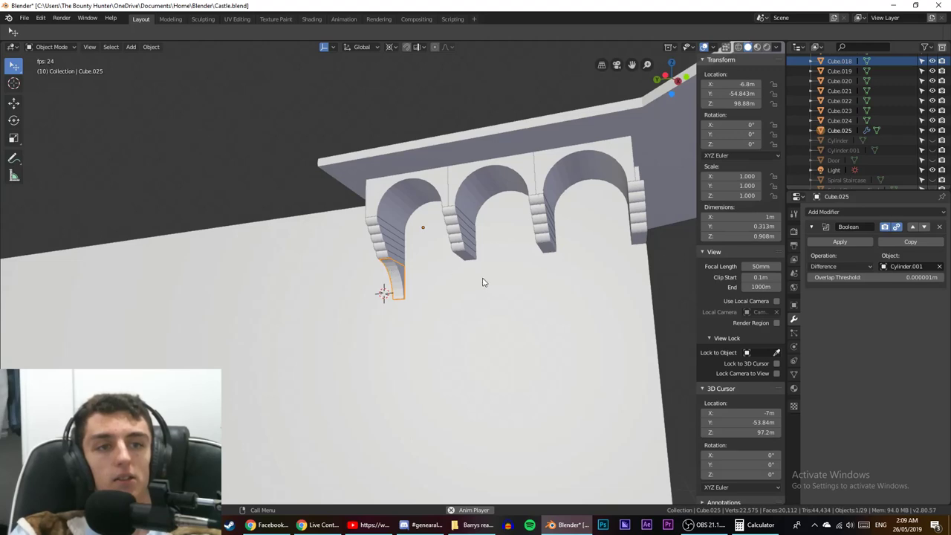
{"action": "left_click", "coordinate": [839, 243]}
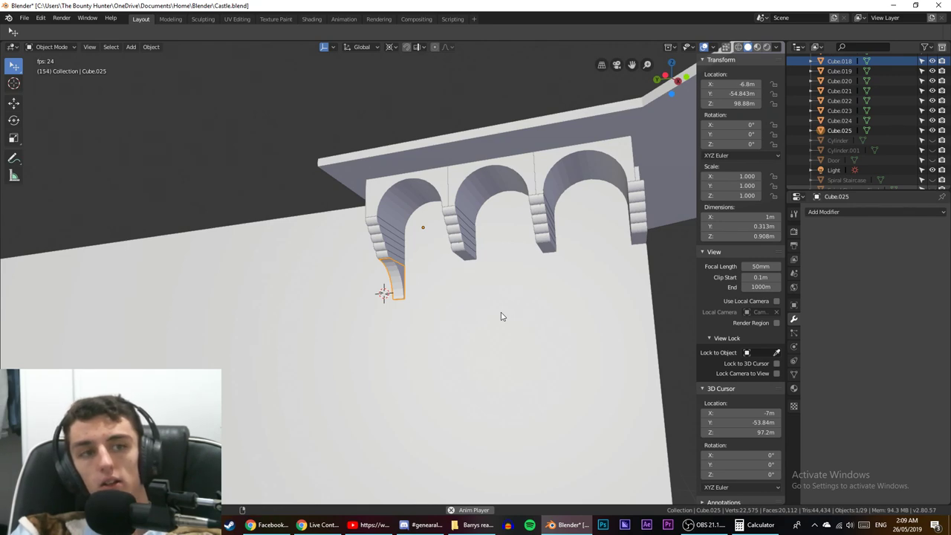
Duplicate the curved supporting block three times at 2 m intervals along negative Y, placing one beneath each remaining corbel.
{"action": "key", "text": "shift+d"}
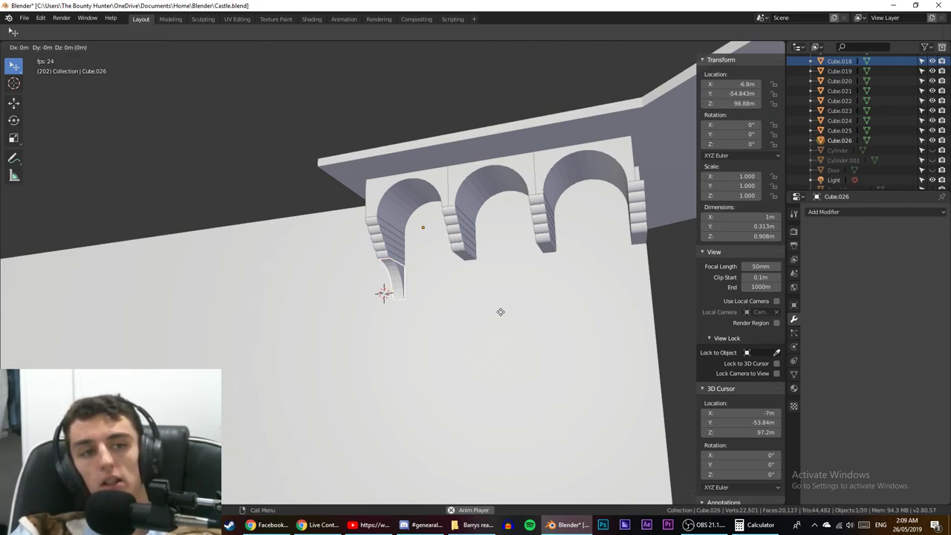
{"action": "left_click", "coordinate": [569, 313]}
{"action": "middle_click_drag", "start_coordinate": [554, 317], "coordinate": [406, 296]}
{"action": "scroll", "coordinate": [516, 312], "scroll_direction": "up", "scroll_amount": 6}
{"action": "scroll", "coordinate": [416, 288], "scroll_direction": "down", "scroll_amount": 7}
{"action": "key", "text": "shift+d"}
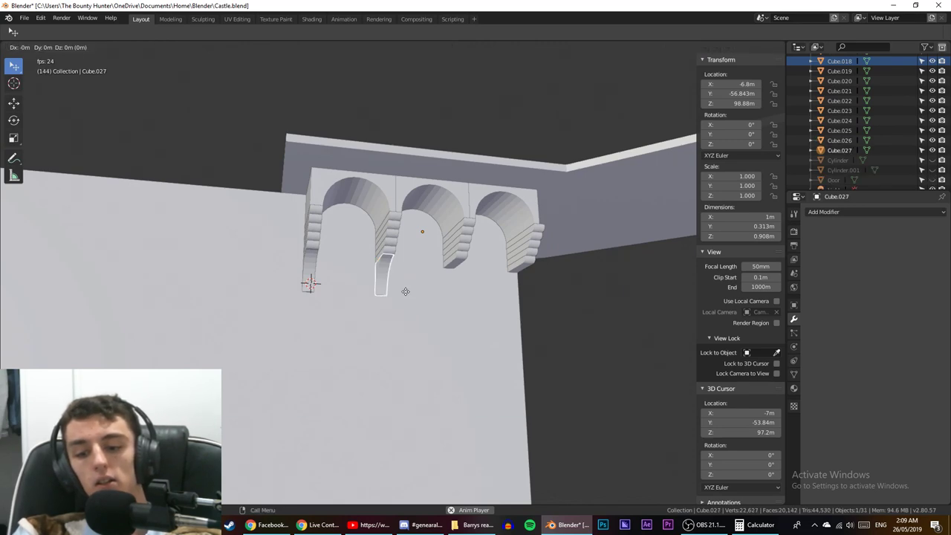
{"action": "left_click", "coordinate": [483, 300]}
{"action": "key", "text": "shift+d"}
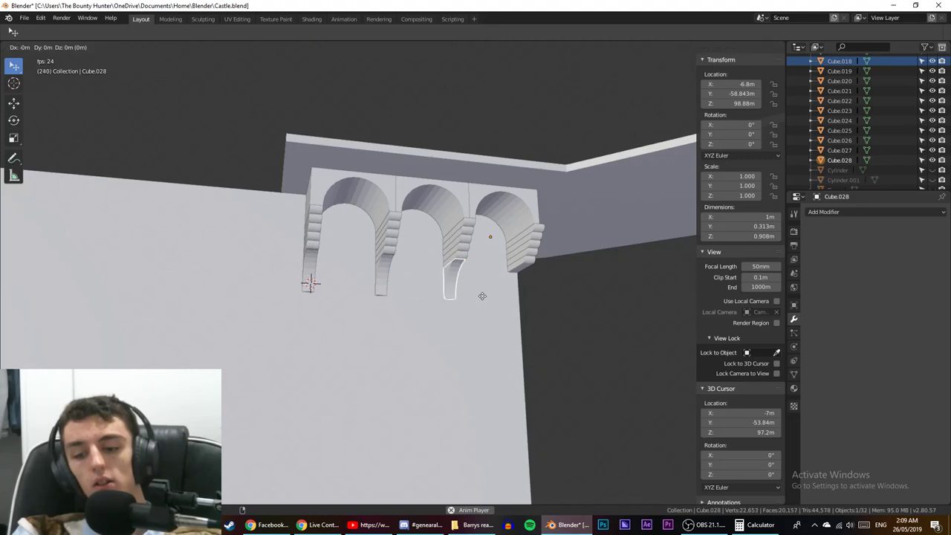
{"action": "key", "text": "y"}
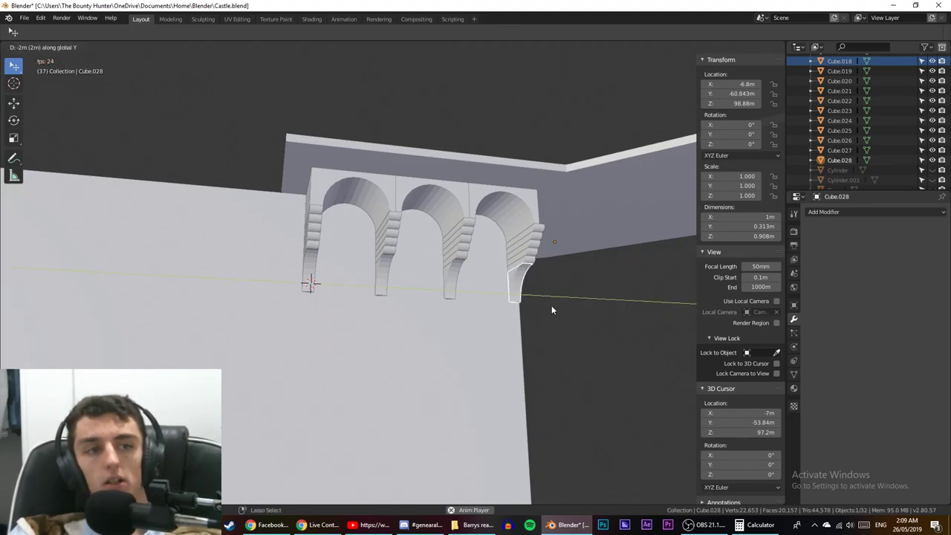
{"action": "left_click", "coordinate": [551, 310]}
Save Castle.blend with the row of four curved supporting blocks.
{"action": "middle_click_drag", "start_coordinate": [478, 365], "coordinate": [157, 307]}
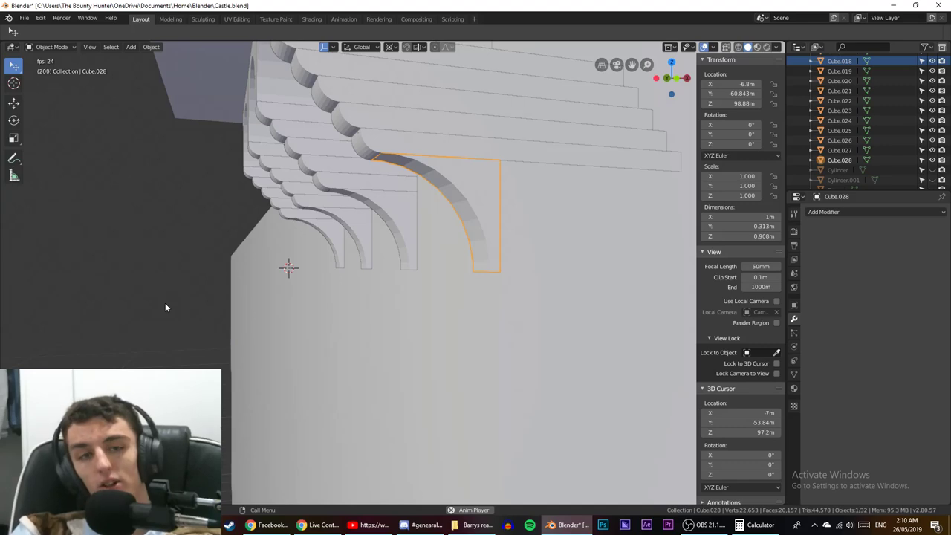
{"action": "key", "text": "ctrl+s"}
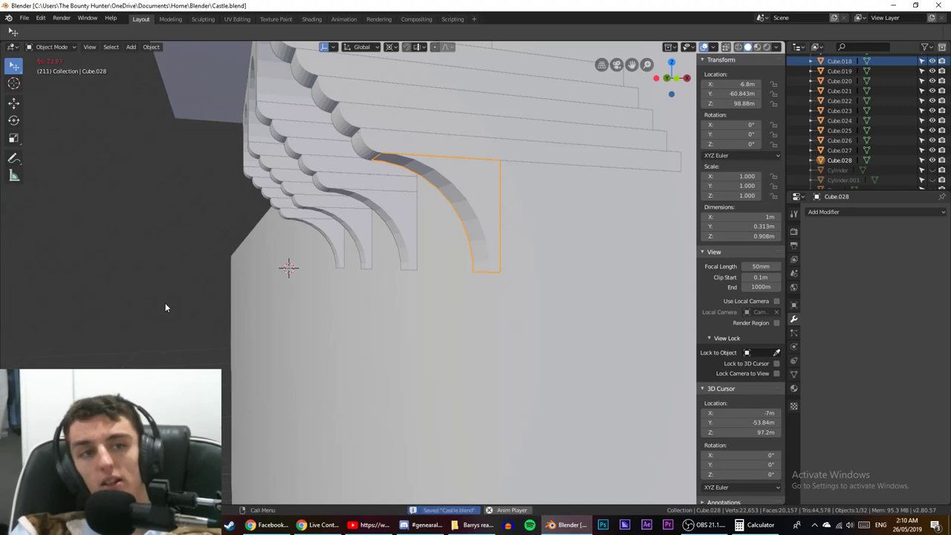
{"action": "left_click", "coordinate": [896, 5]}
{"action": "left_click", "coordinate": [682, 183]}
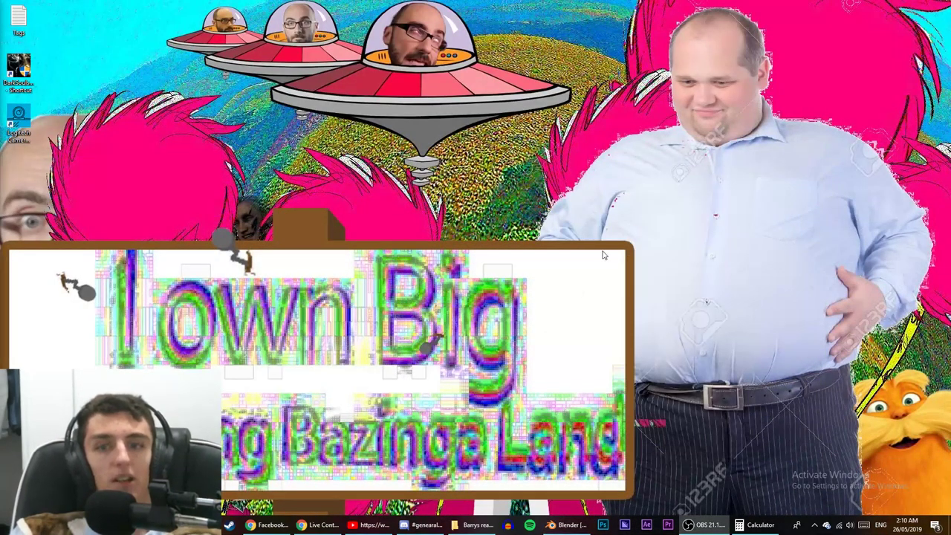
{"action": "left_click", "coordinate": [568, 525]}
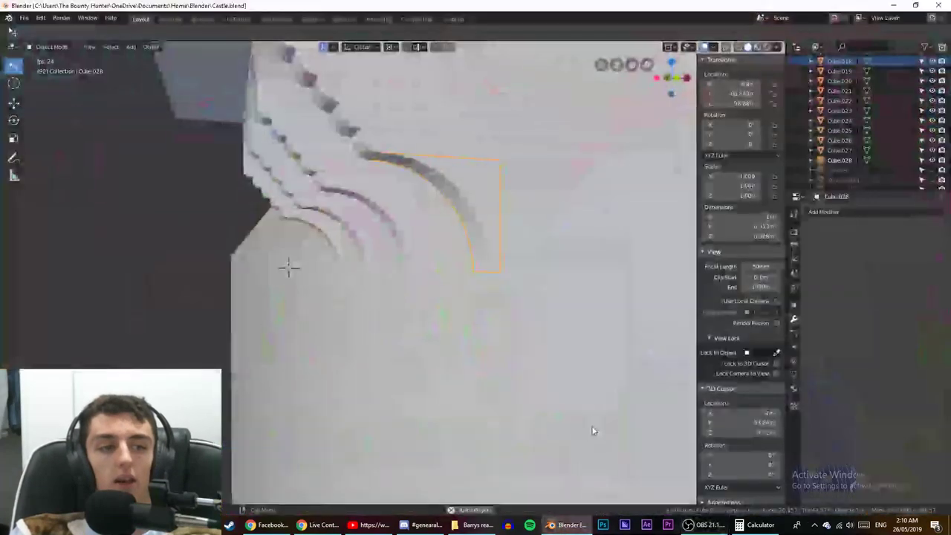
Deselect the last supporting block and save Castle.blend again.
{"action": "scroll", "coordinate": [569, 275], "scroll_direction": "down", "scroll_amount": 5}
{"action": "middle_click_drag", "start_coordinate": [534, 273], "coordinate": [531, 342]}
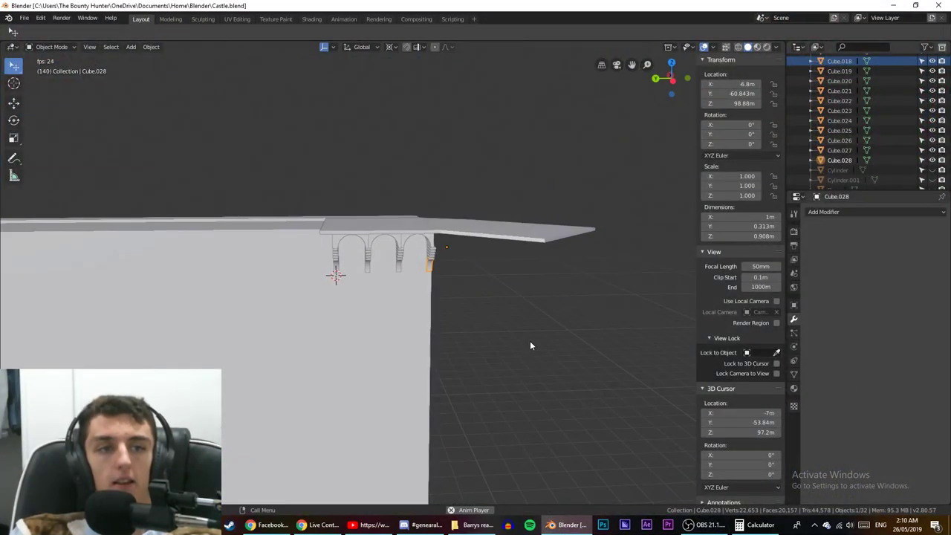
{"action": "key", "text": "ctrl+s"}
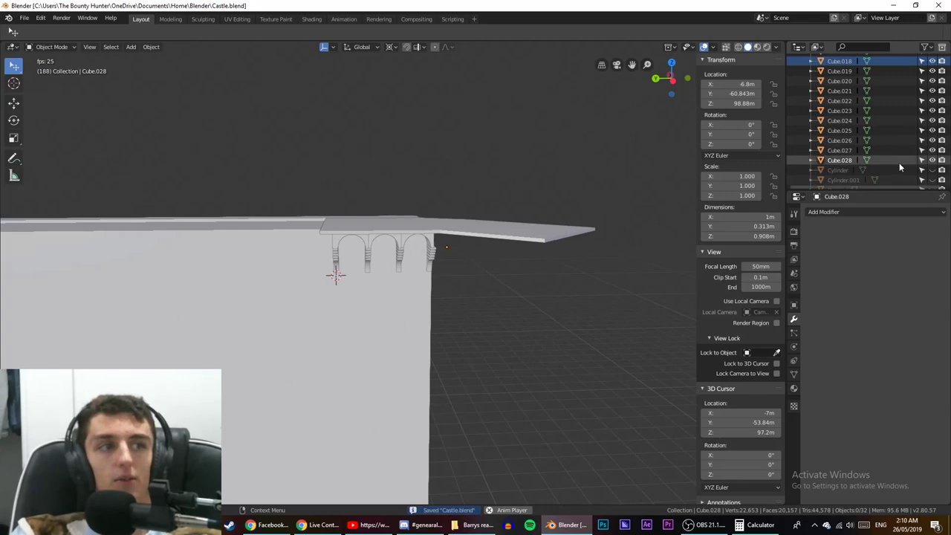